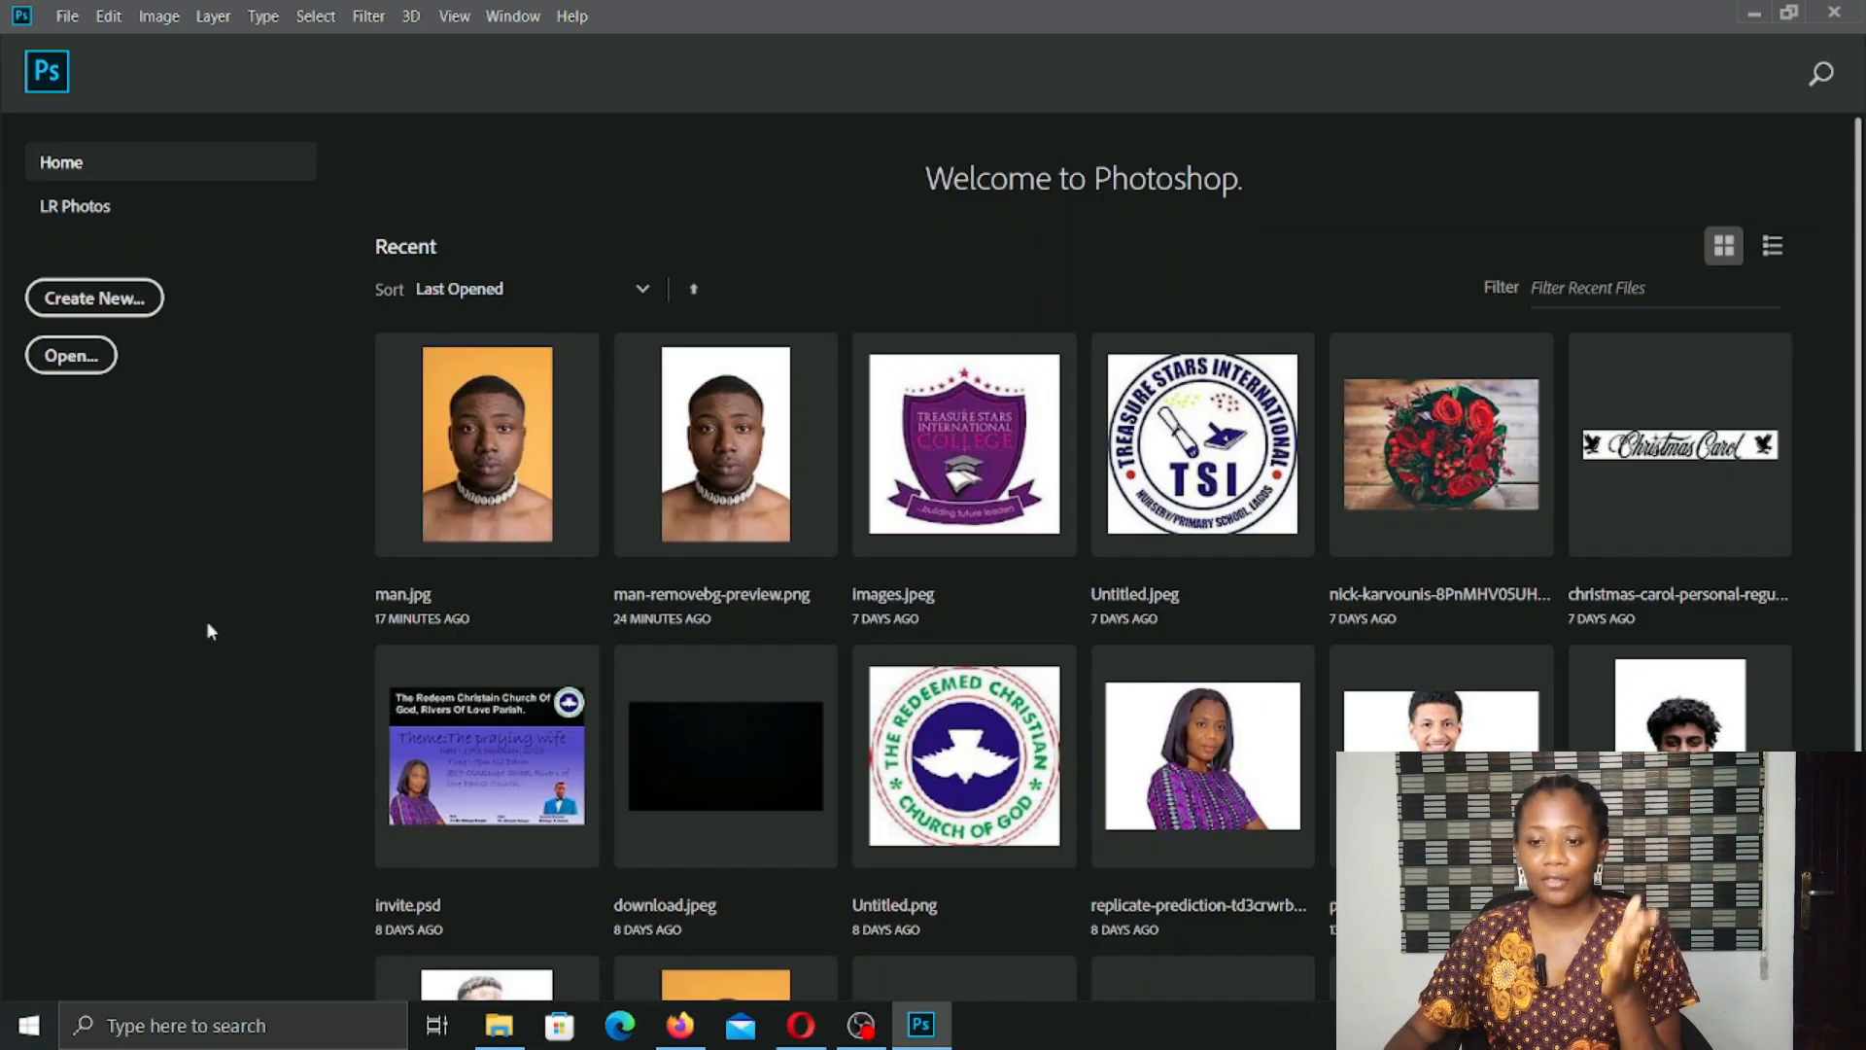
Step: Create a new document from the A5 print preset in landscape orientation, measured in pixels (2480 x 1748 px)
click(107, 300)
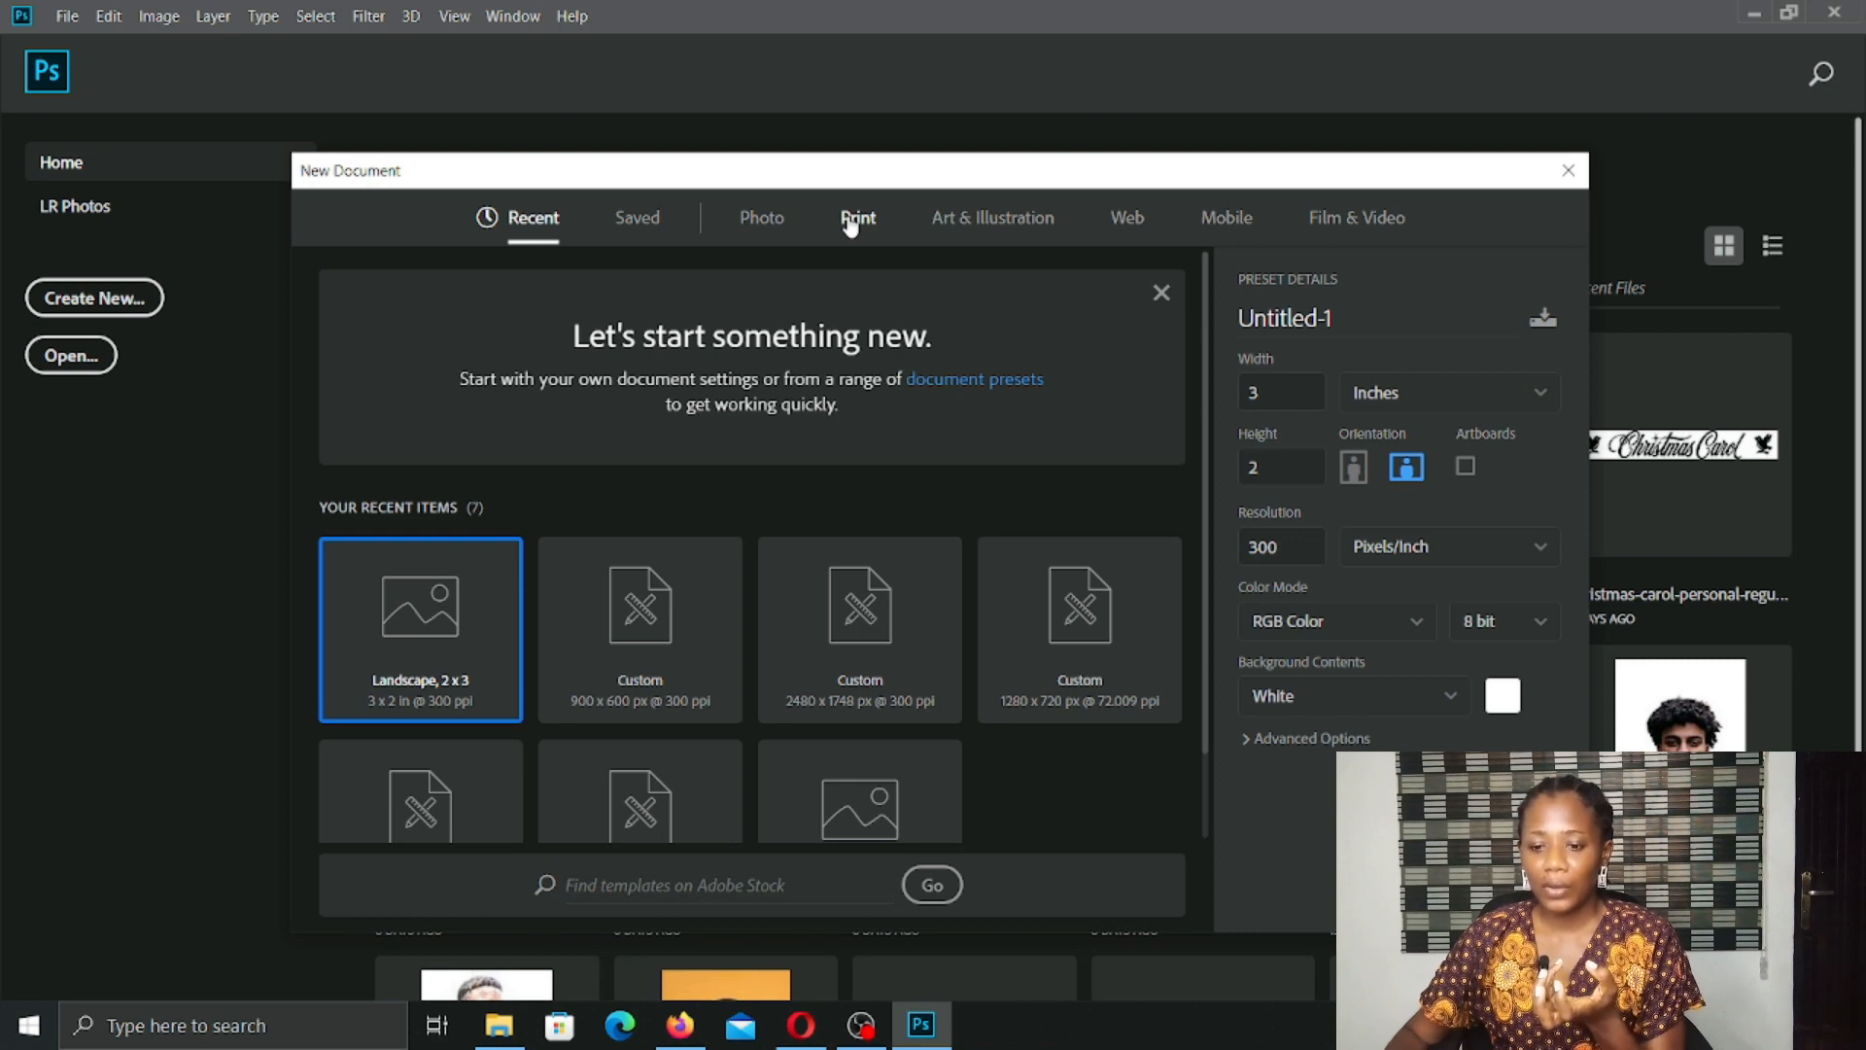
scroll(579, 695, down, 1)
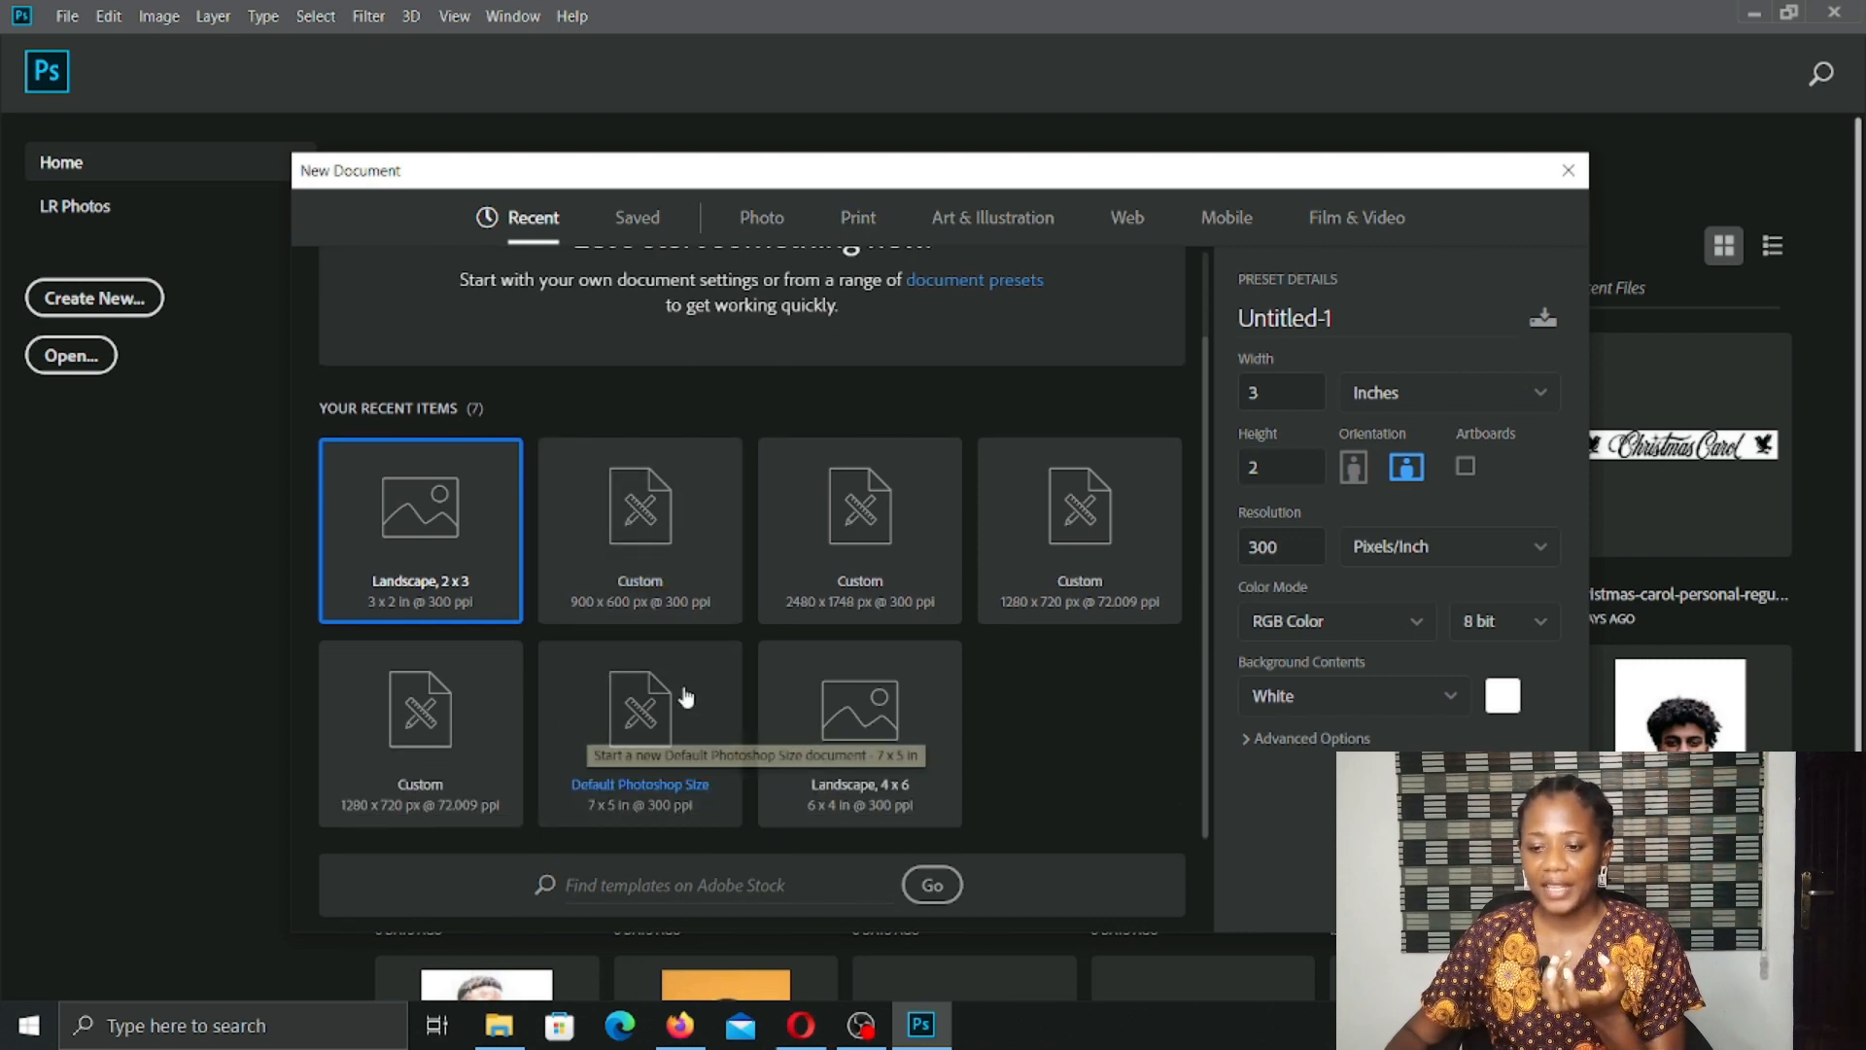
click(856, 218)
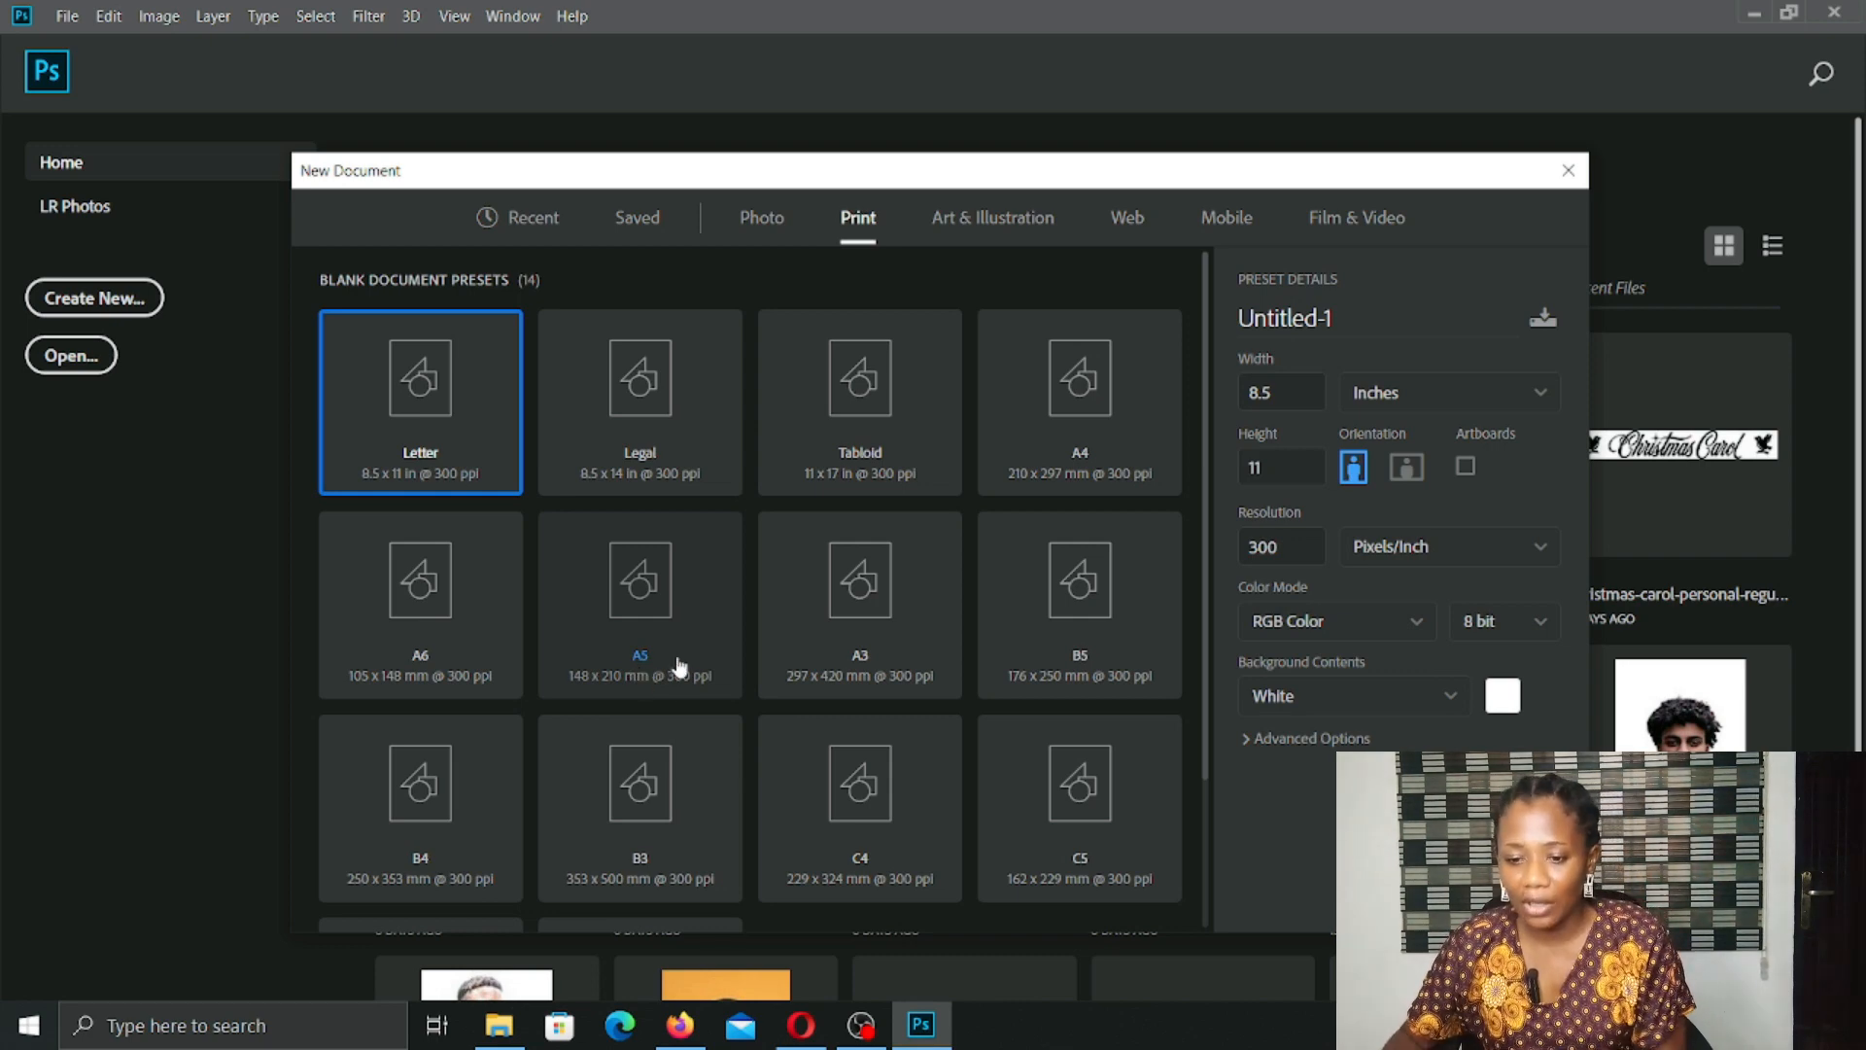
click(636, 601)
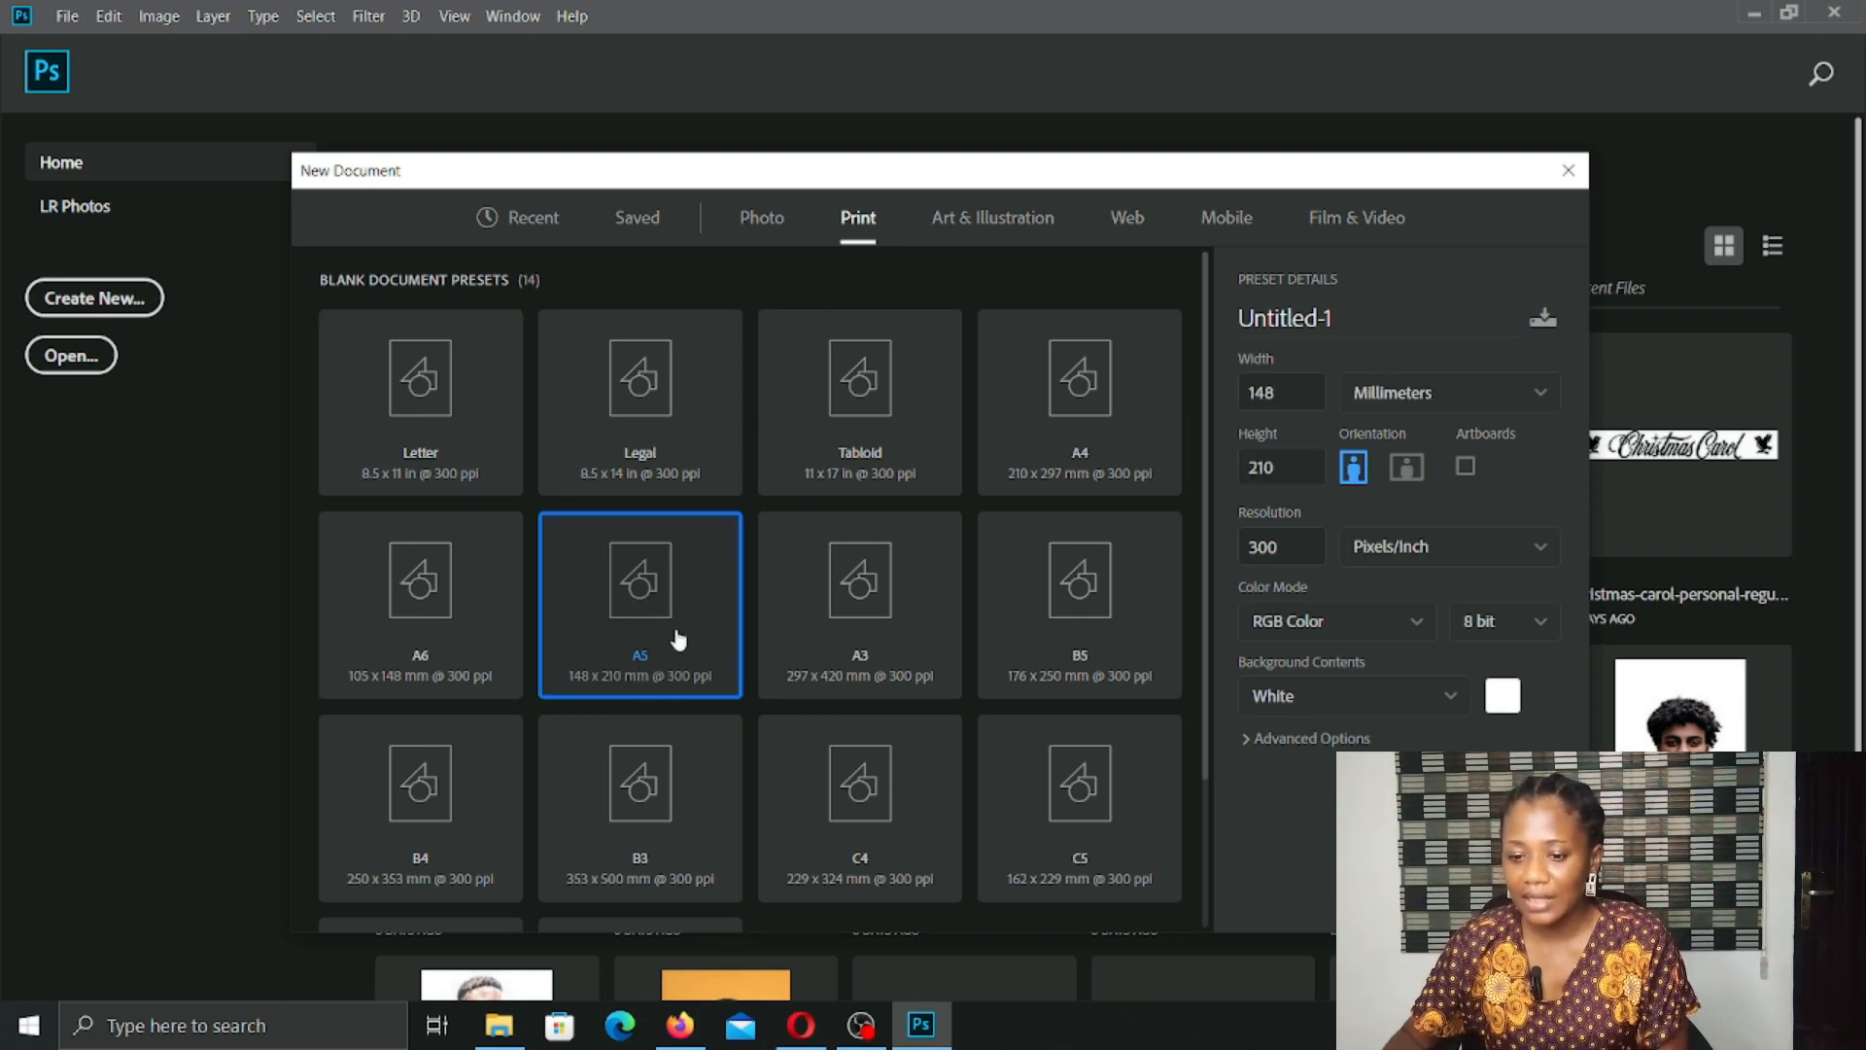
click(1424, 399)
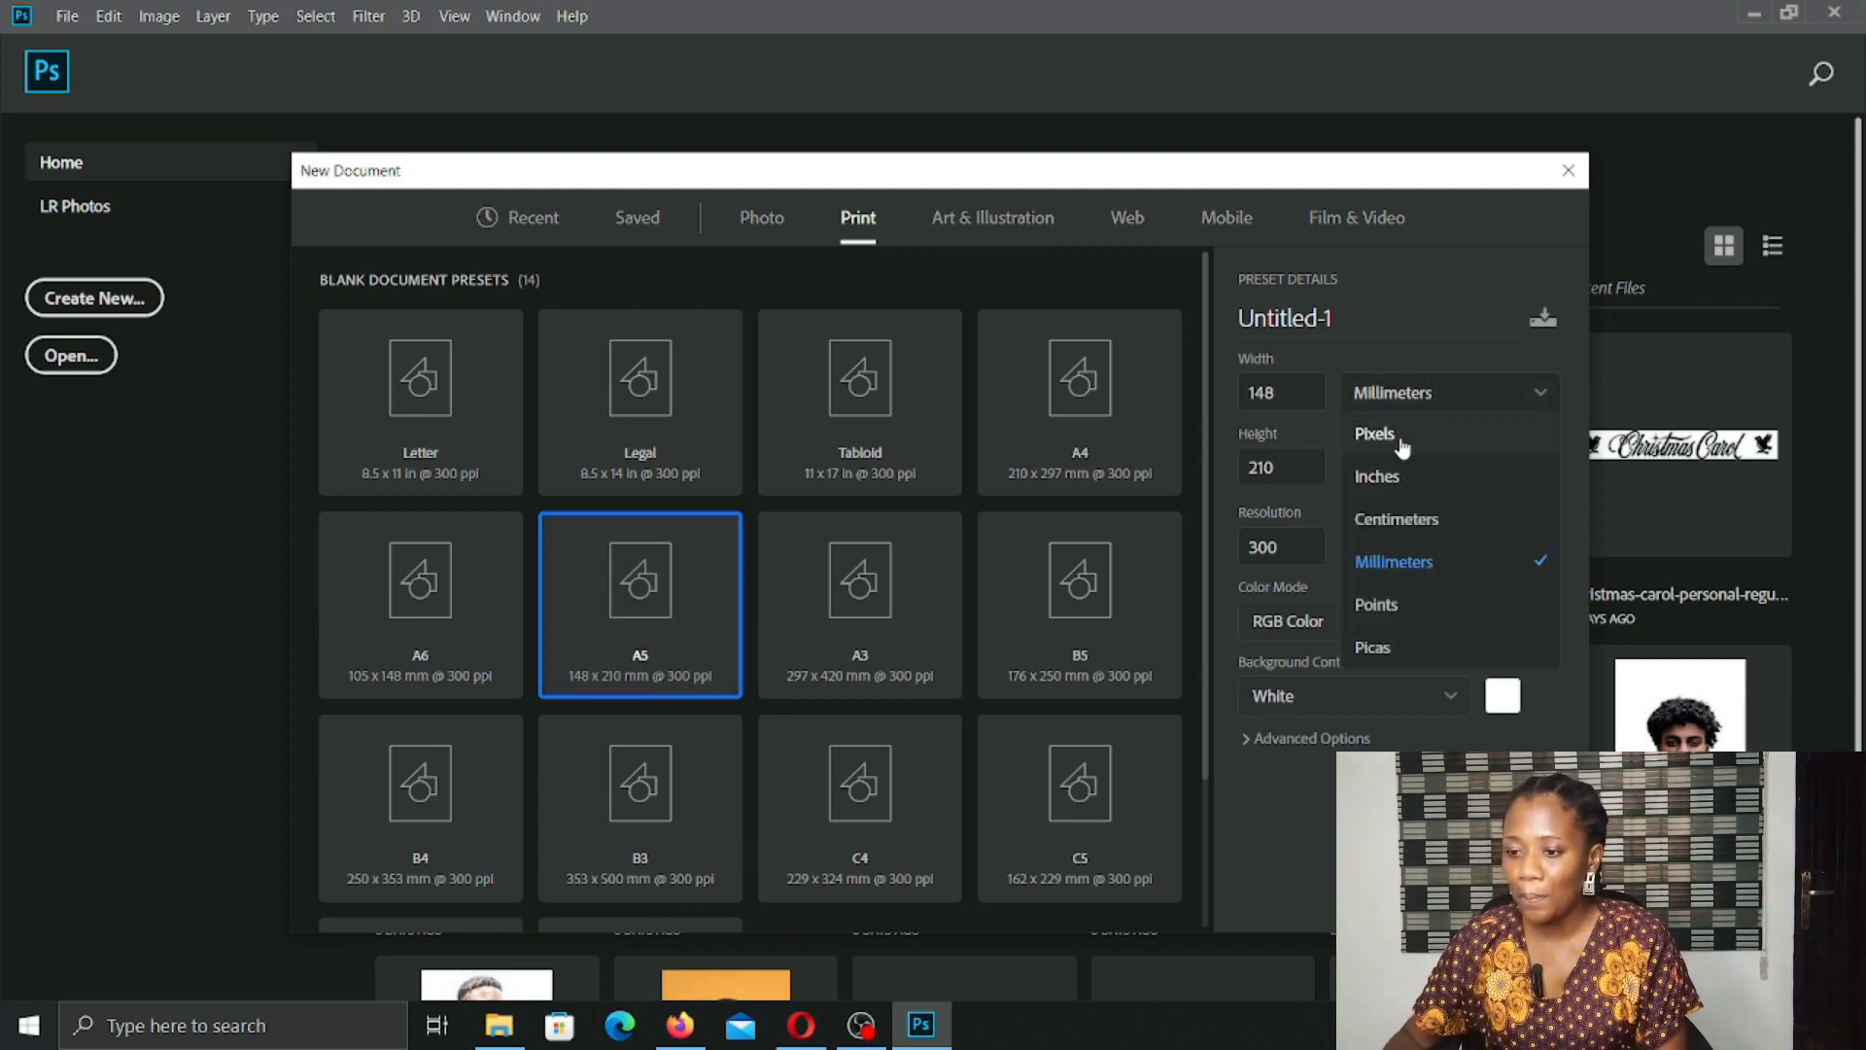
click(1400, 440)
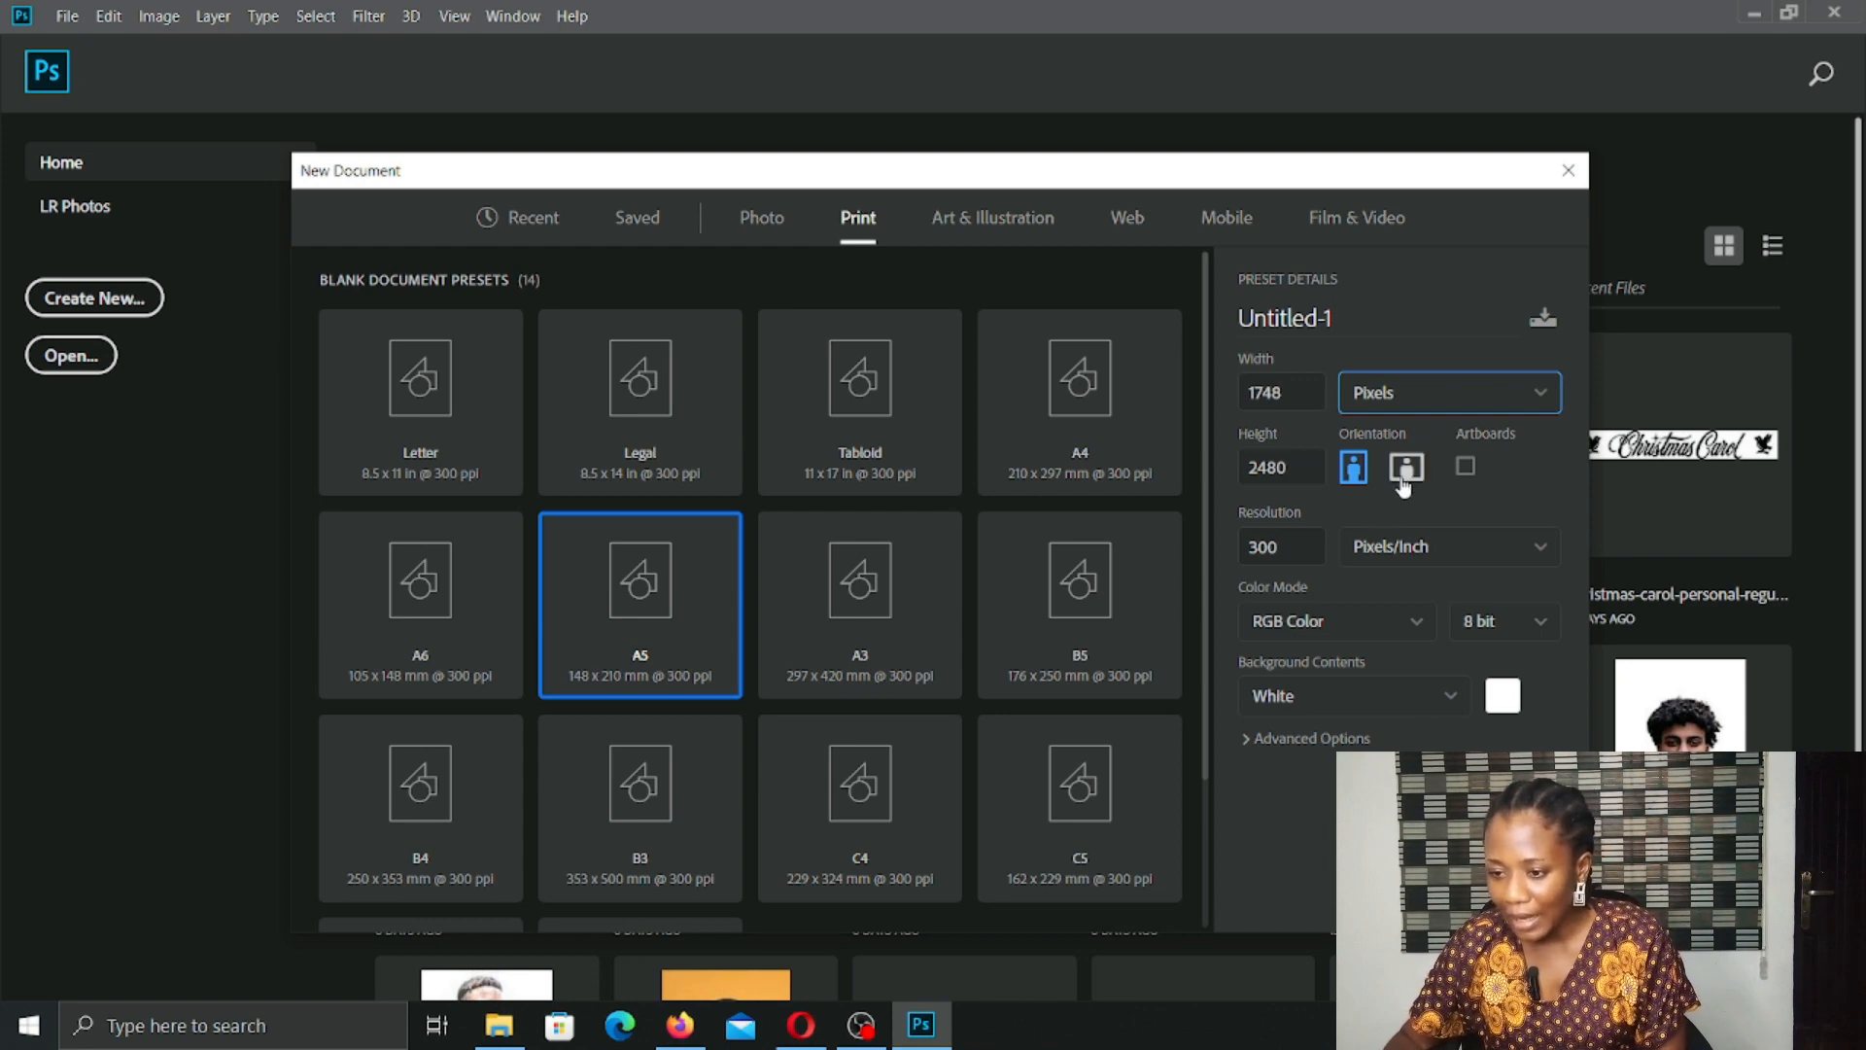
click(1409, 472)
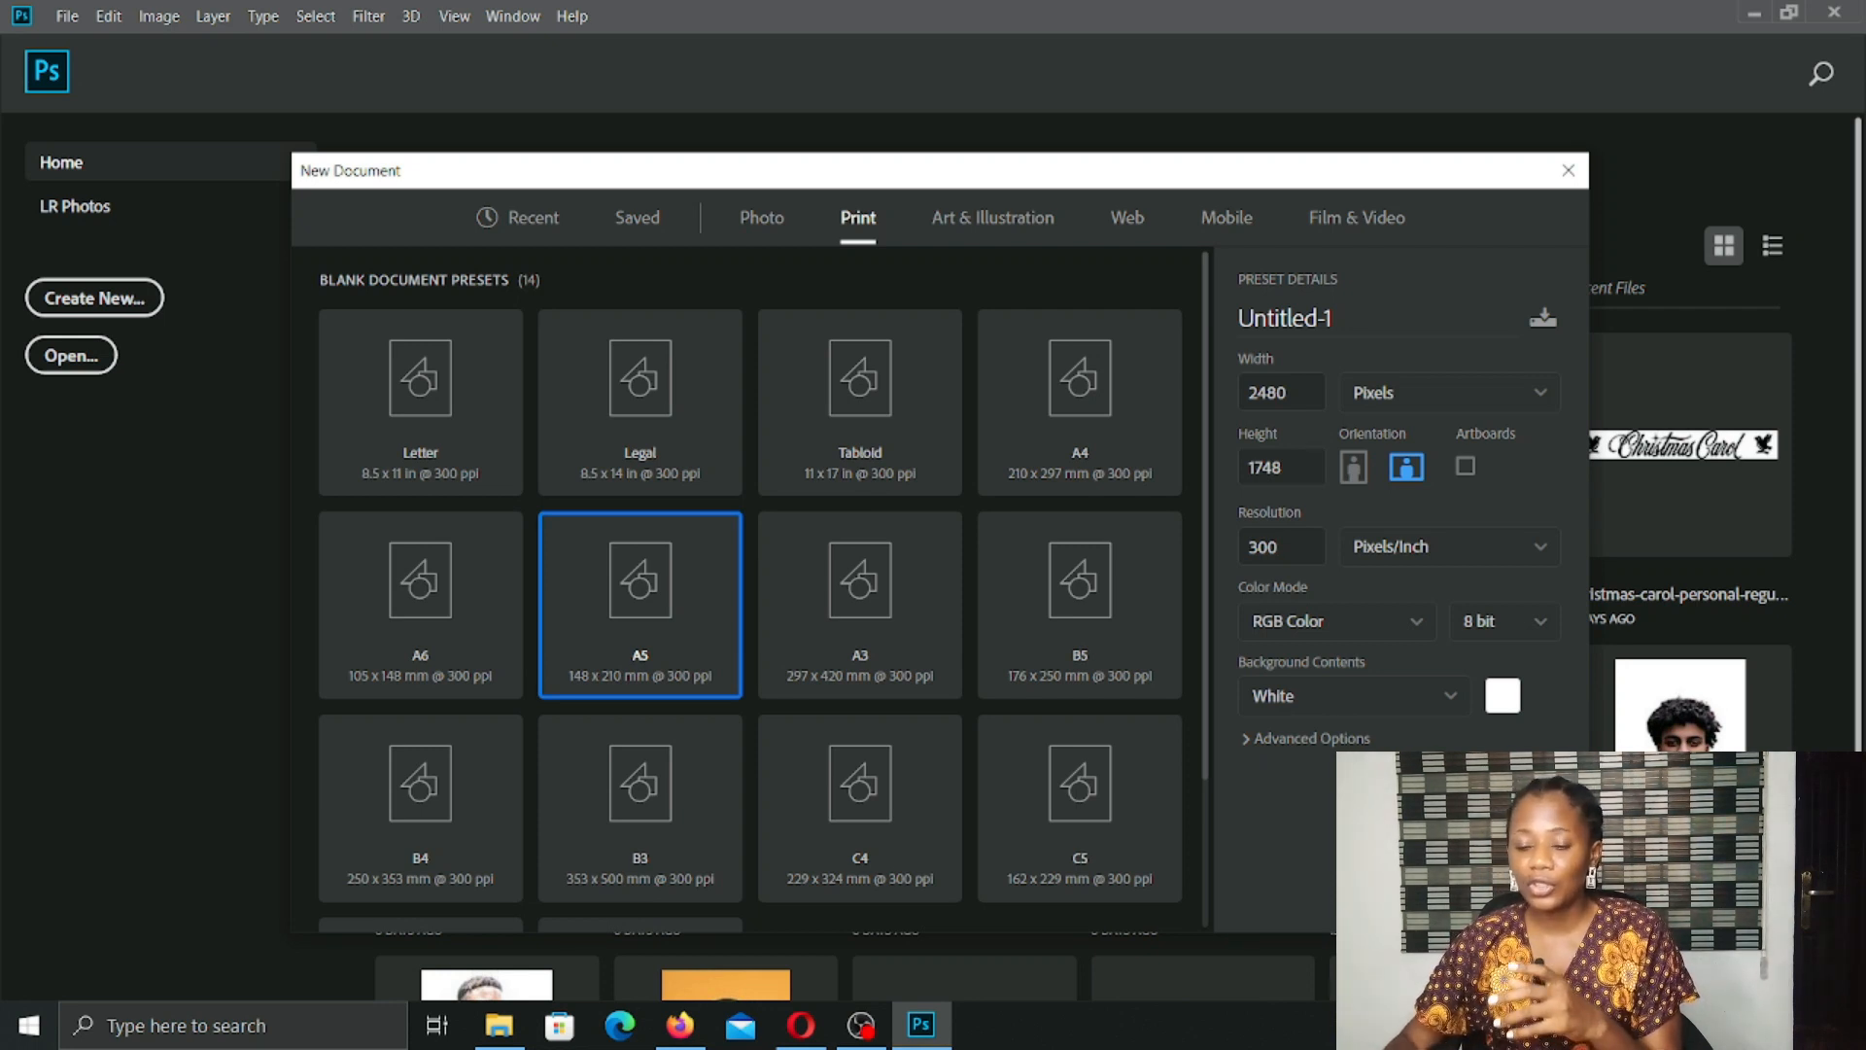
key(Return)
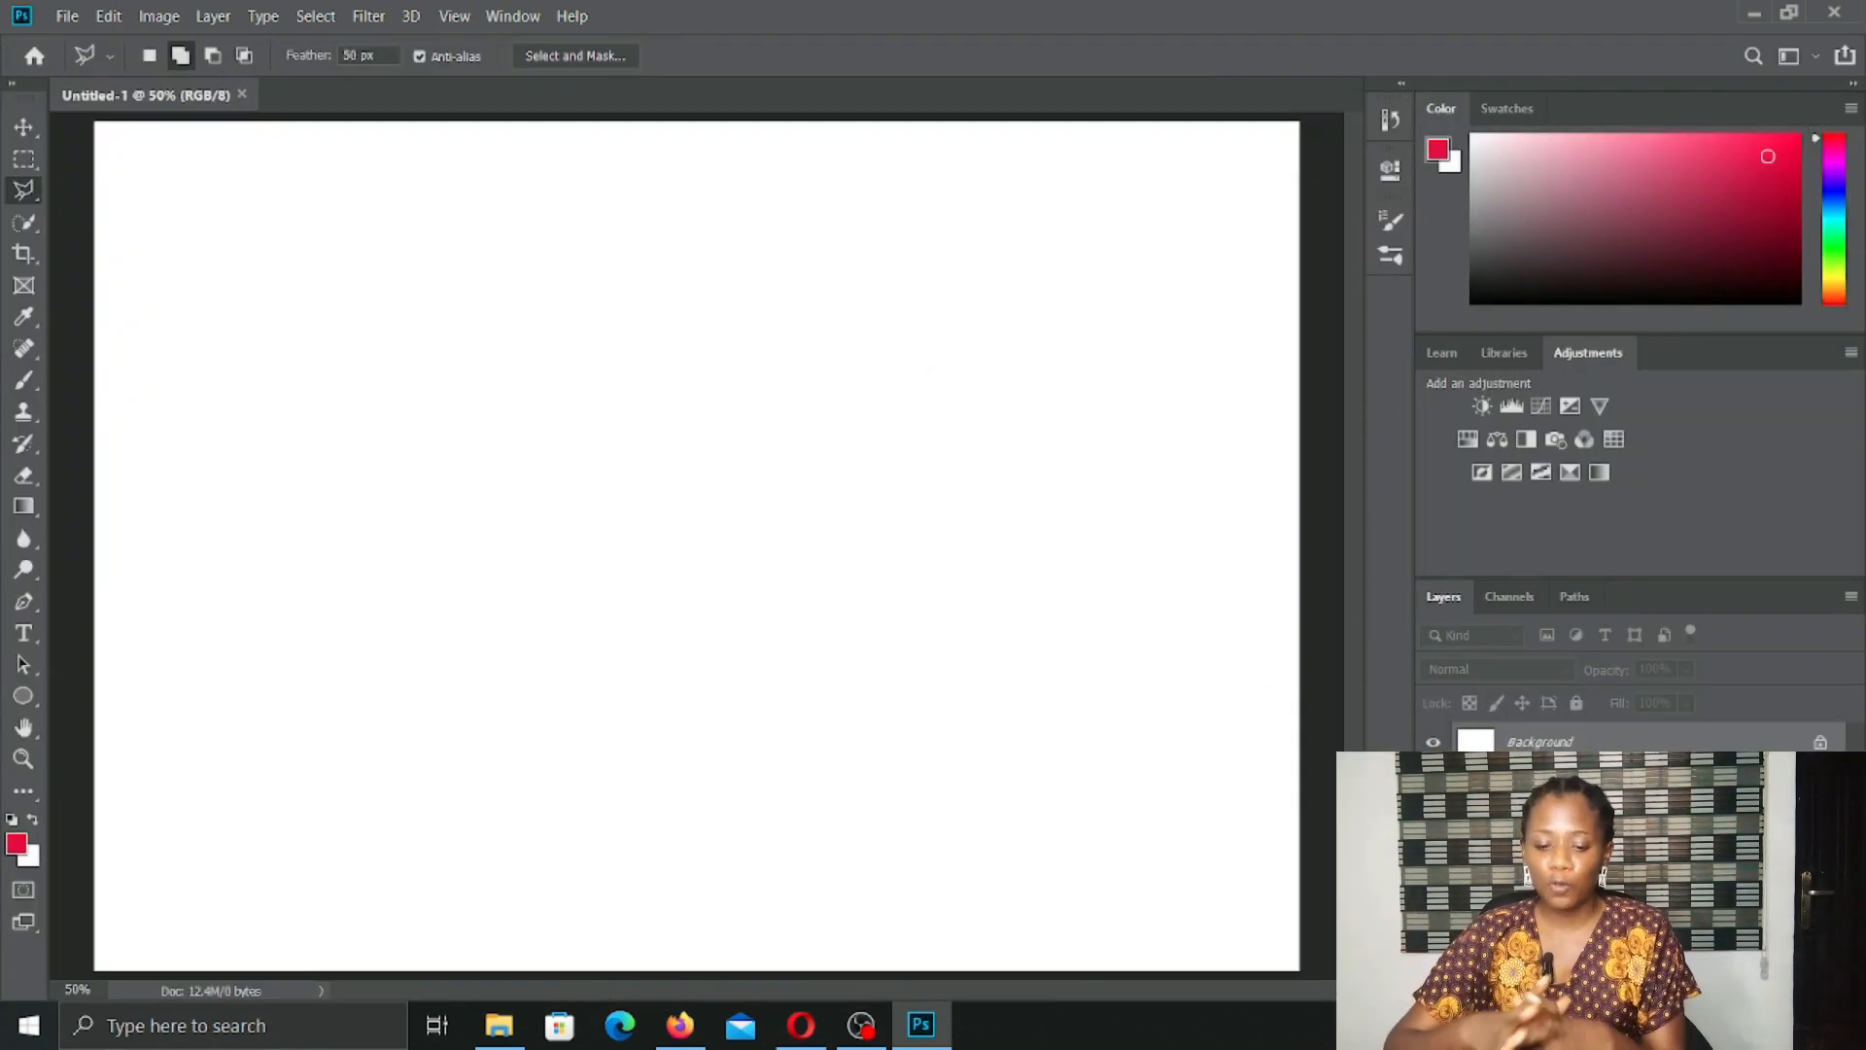
key(ctrl+minus)
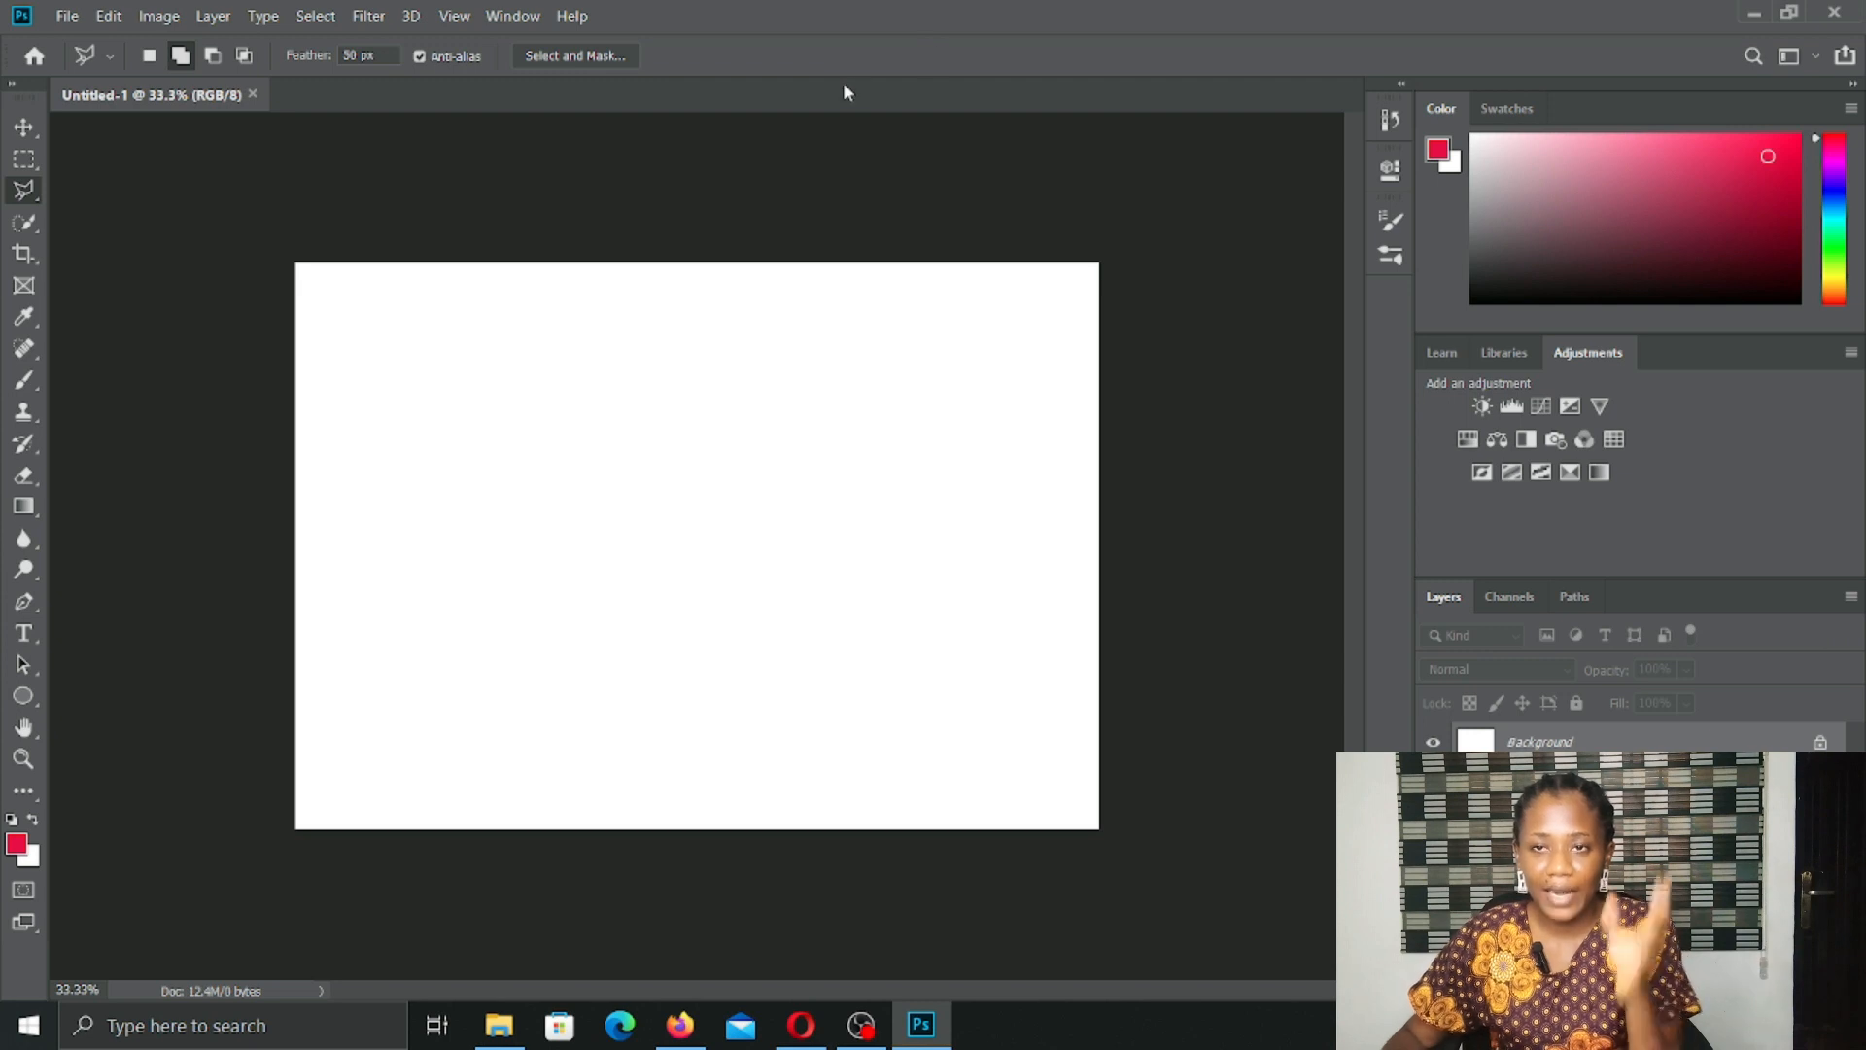
click(24, 510)
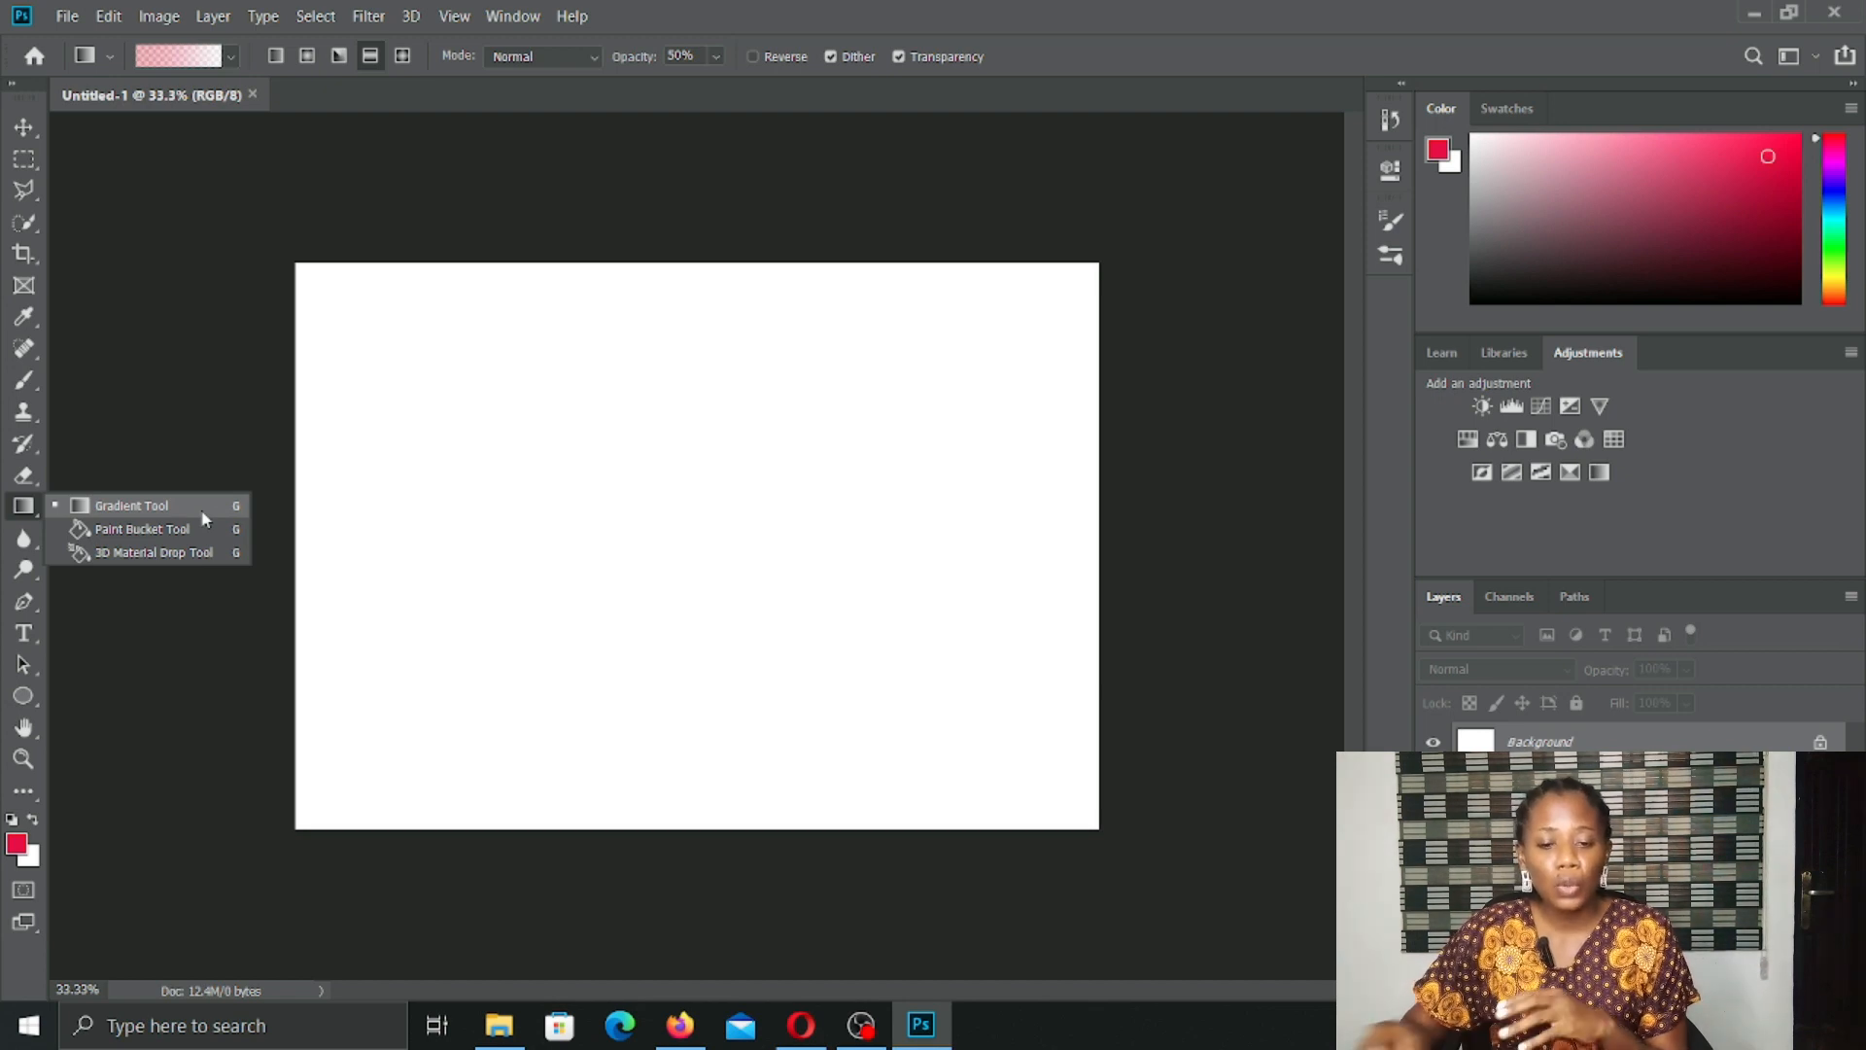
click(27, 704)
right_click(28, 704)
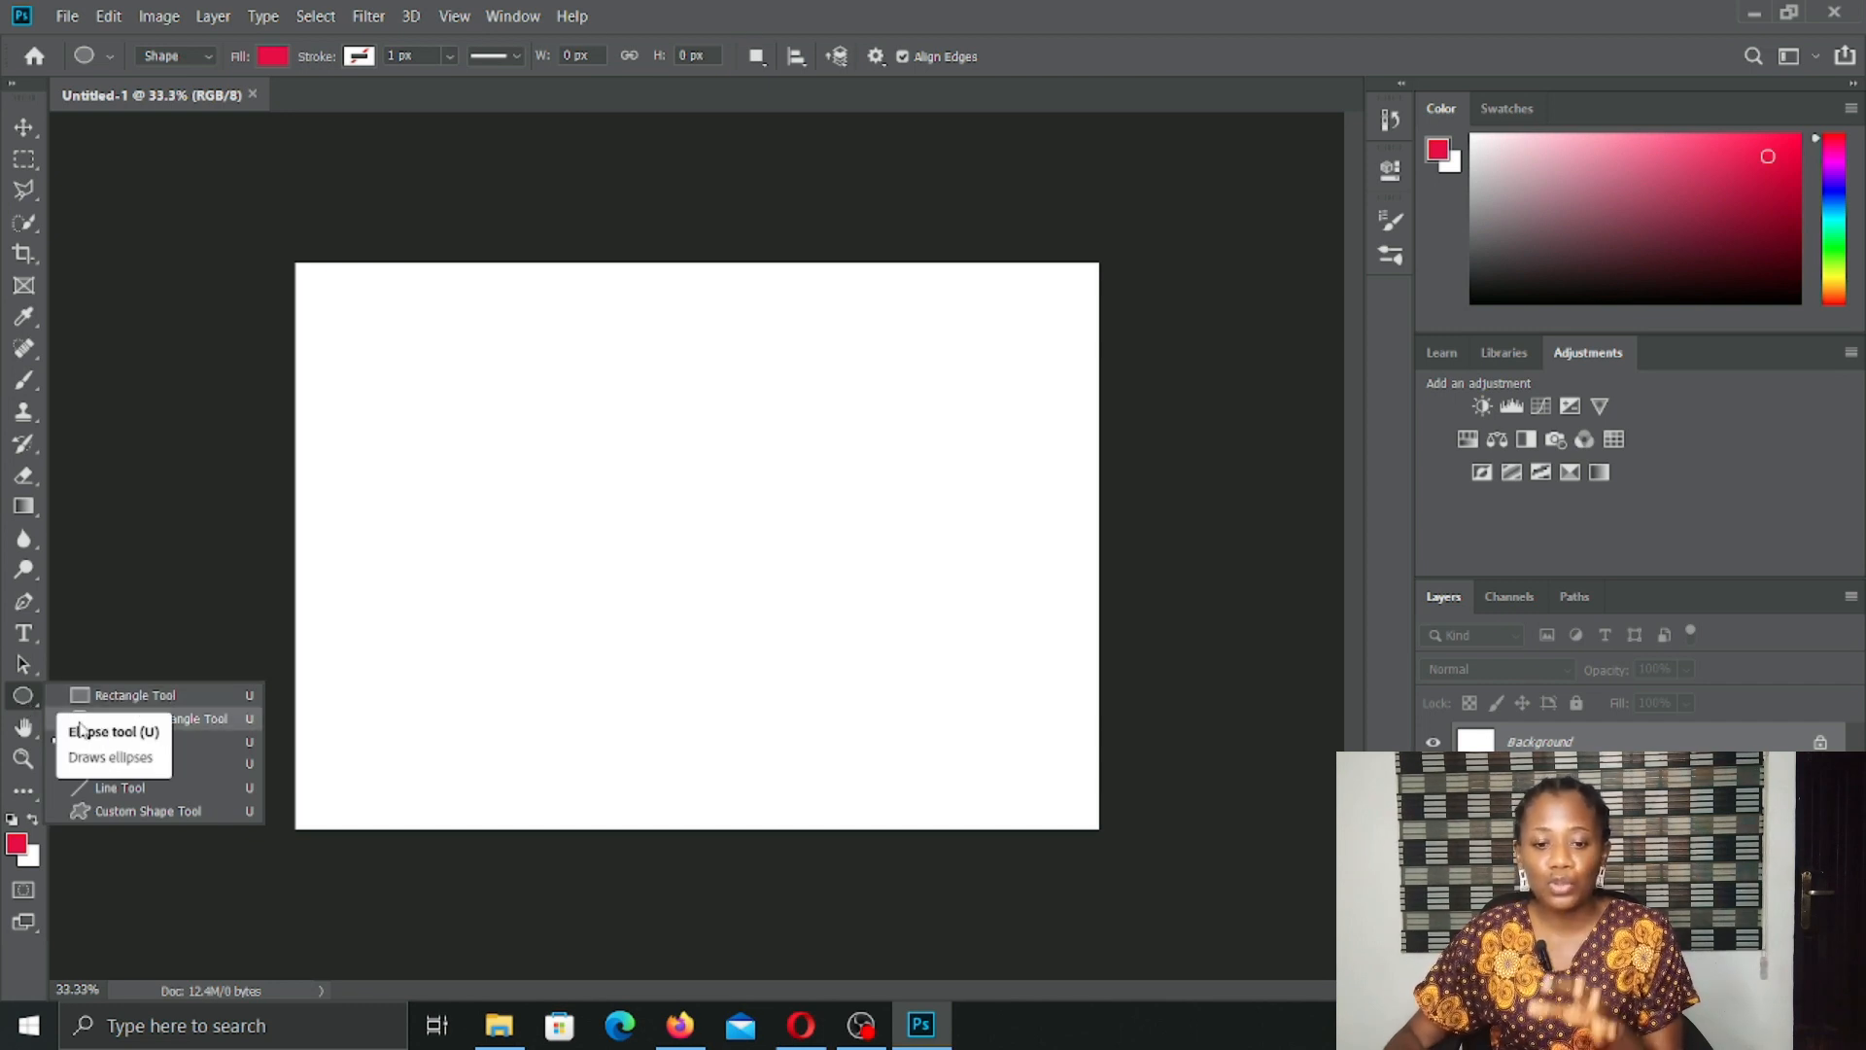
Step: Activate the Gradient tool and choose the Violet, Orange gradient preset
click(25, 505)
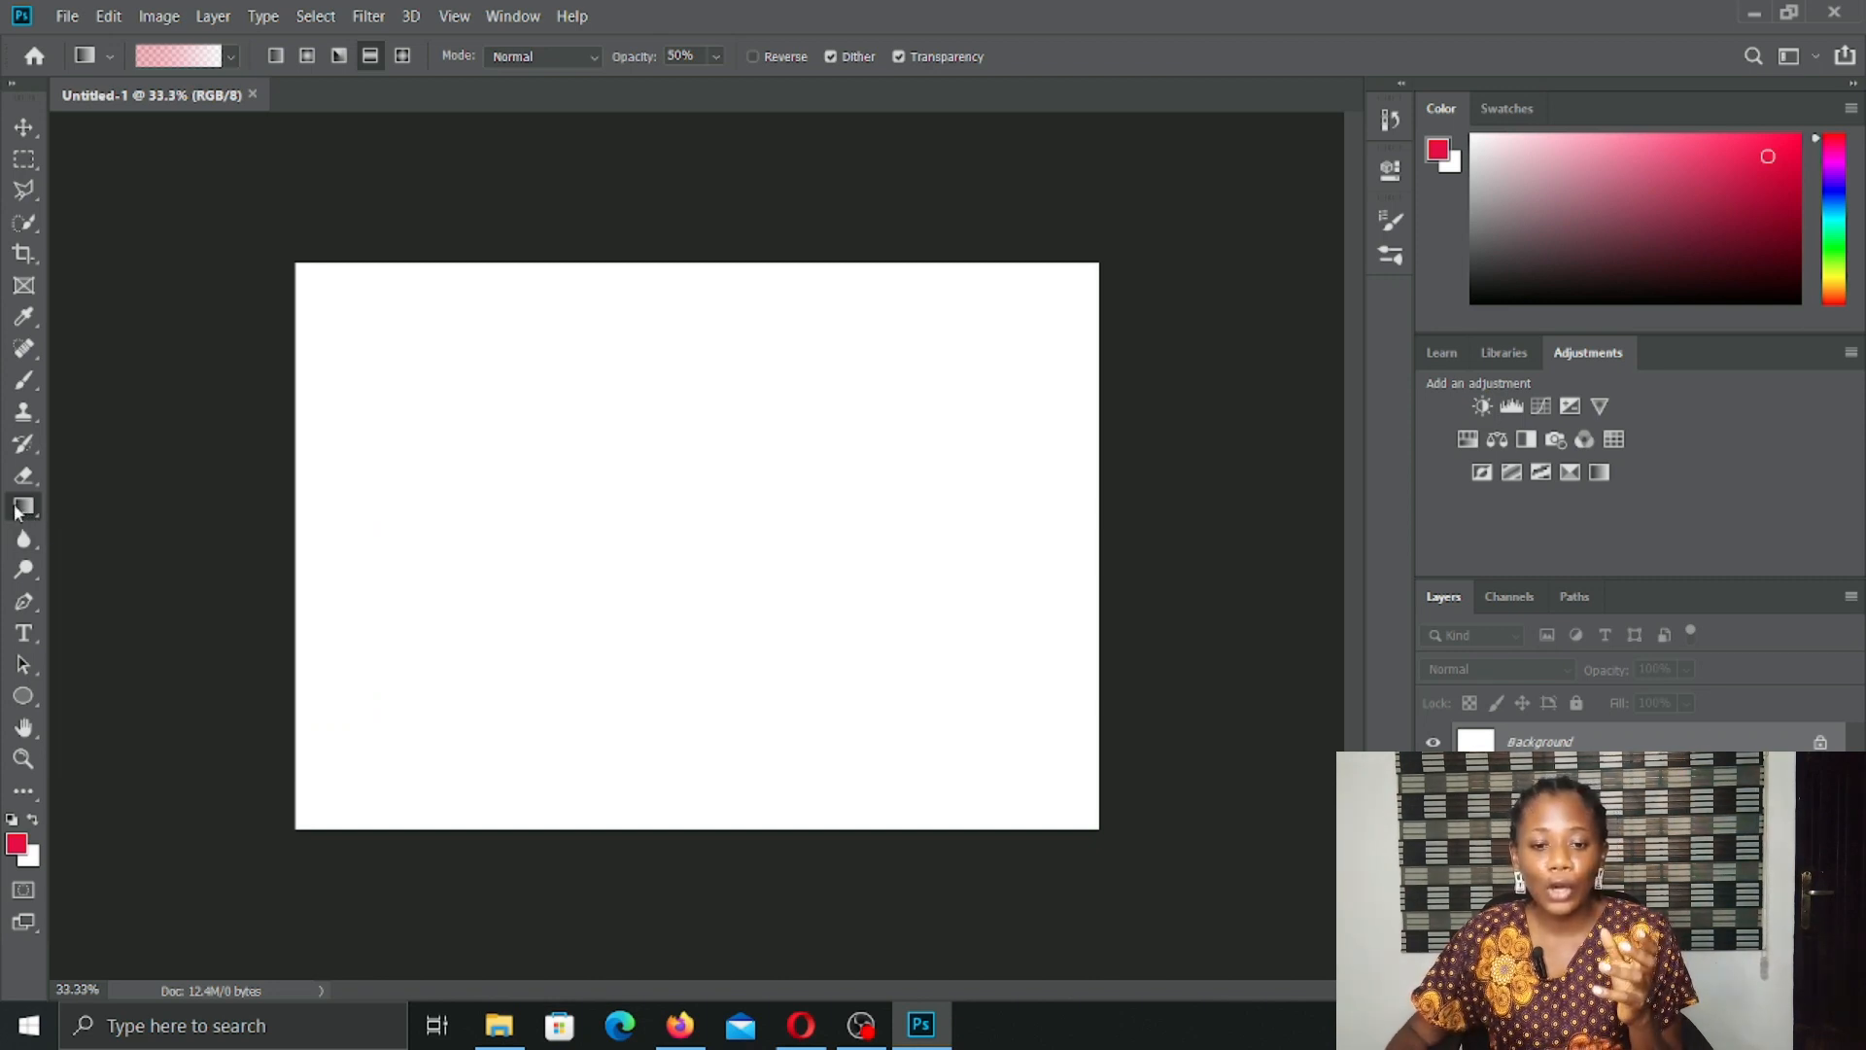
right_click(18, 510)
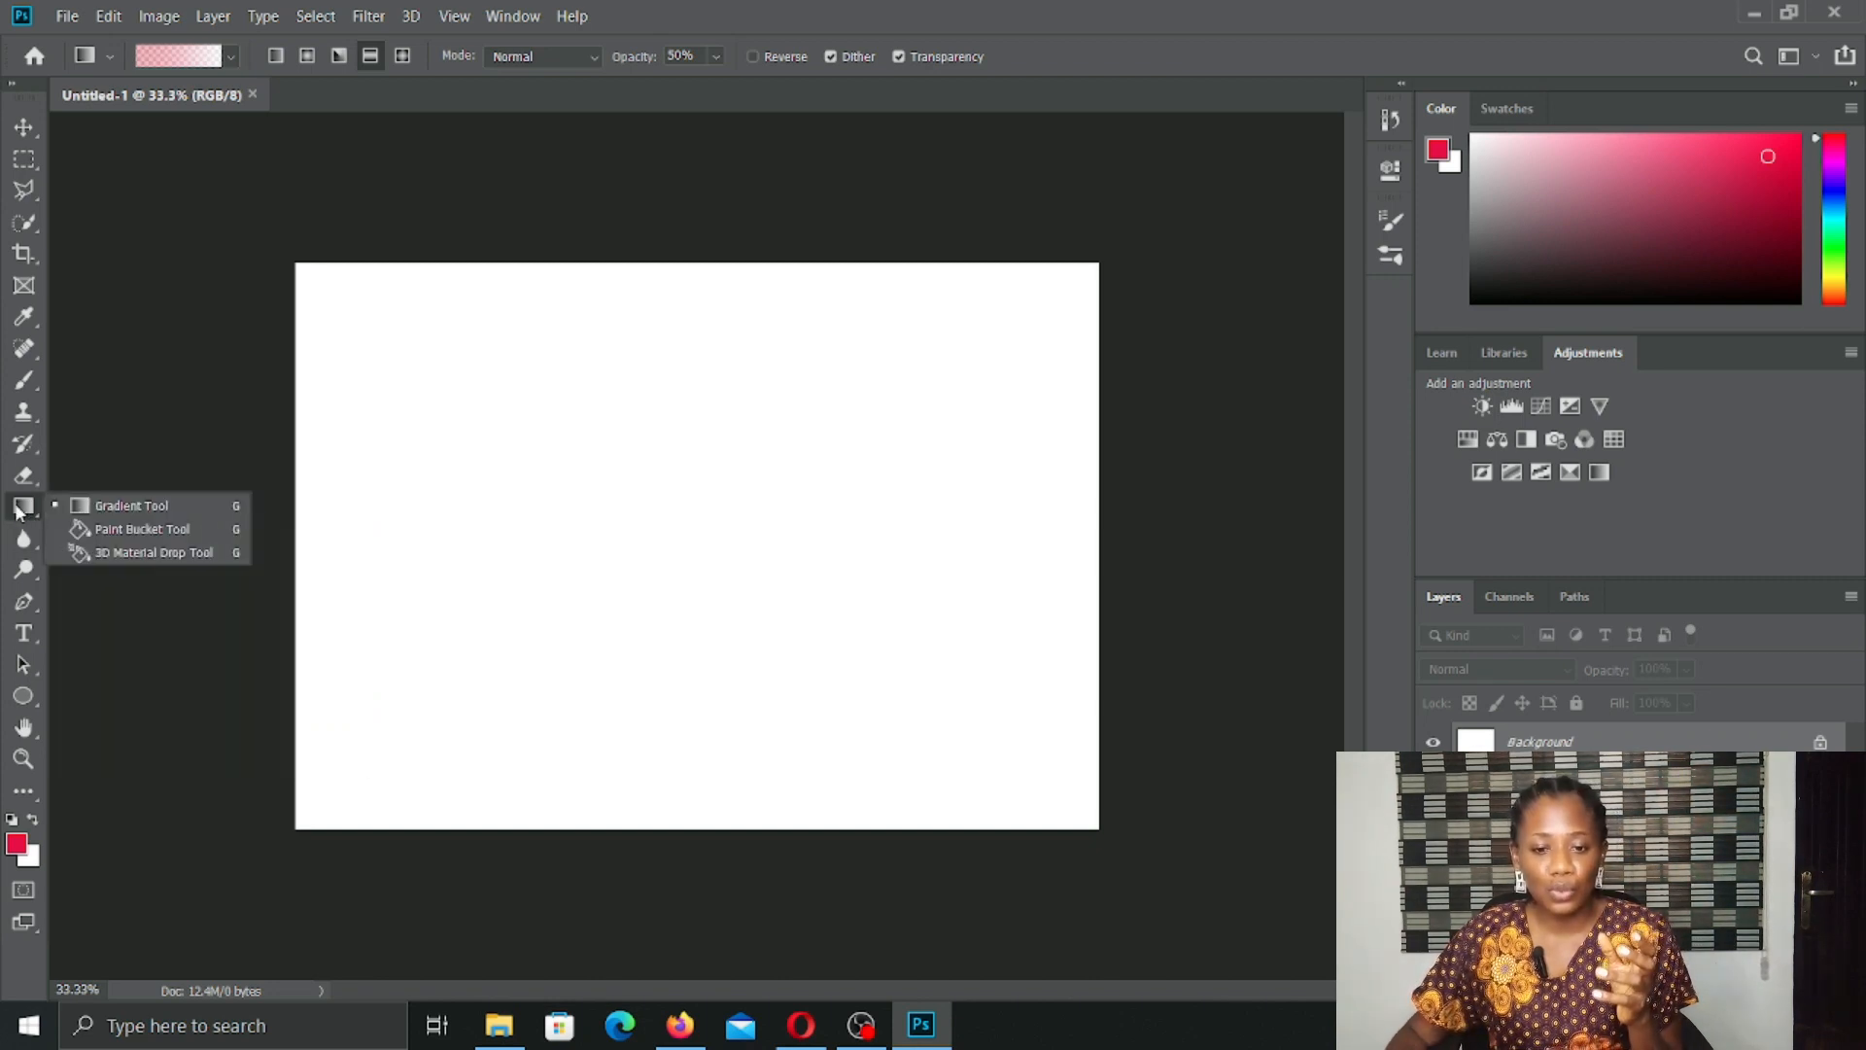
click(164, 508)
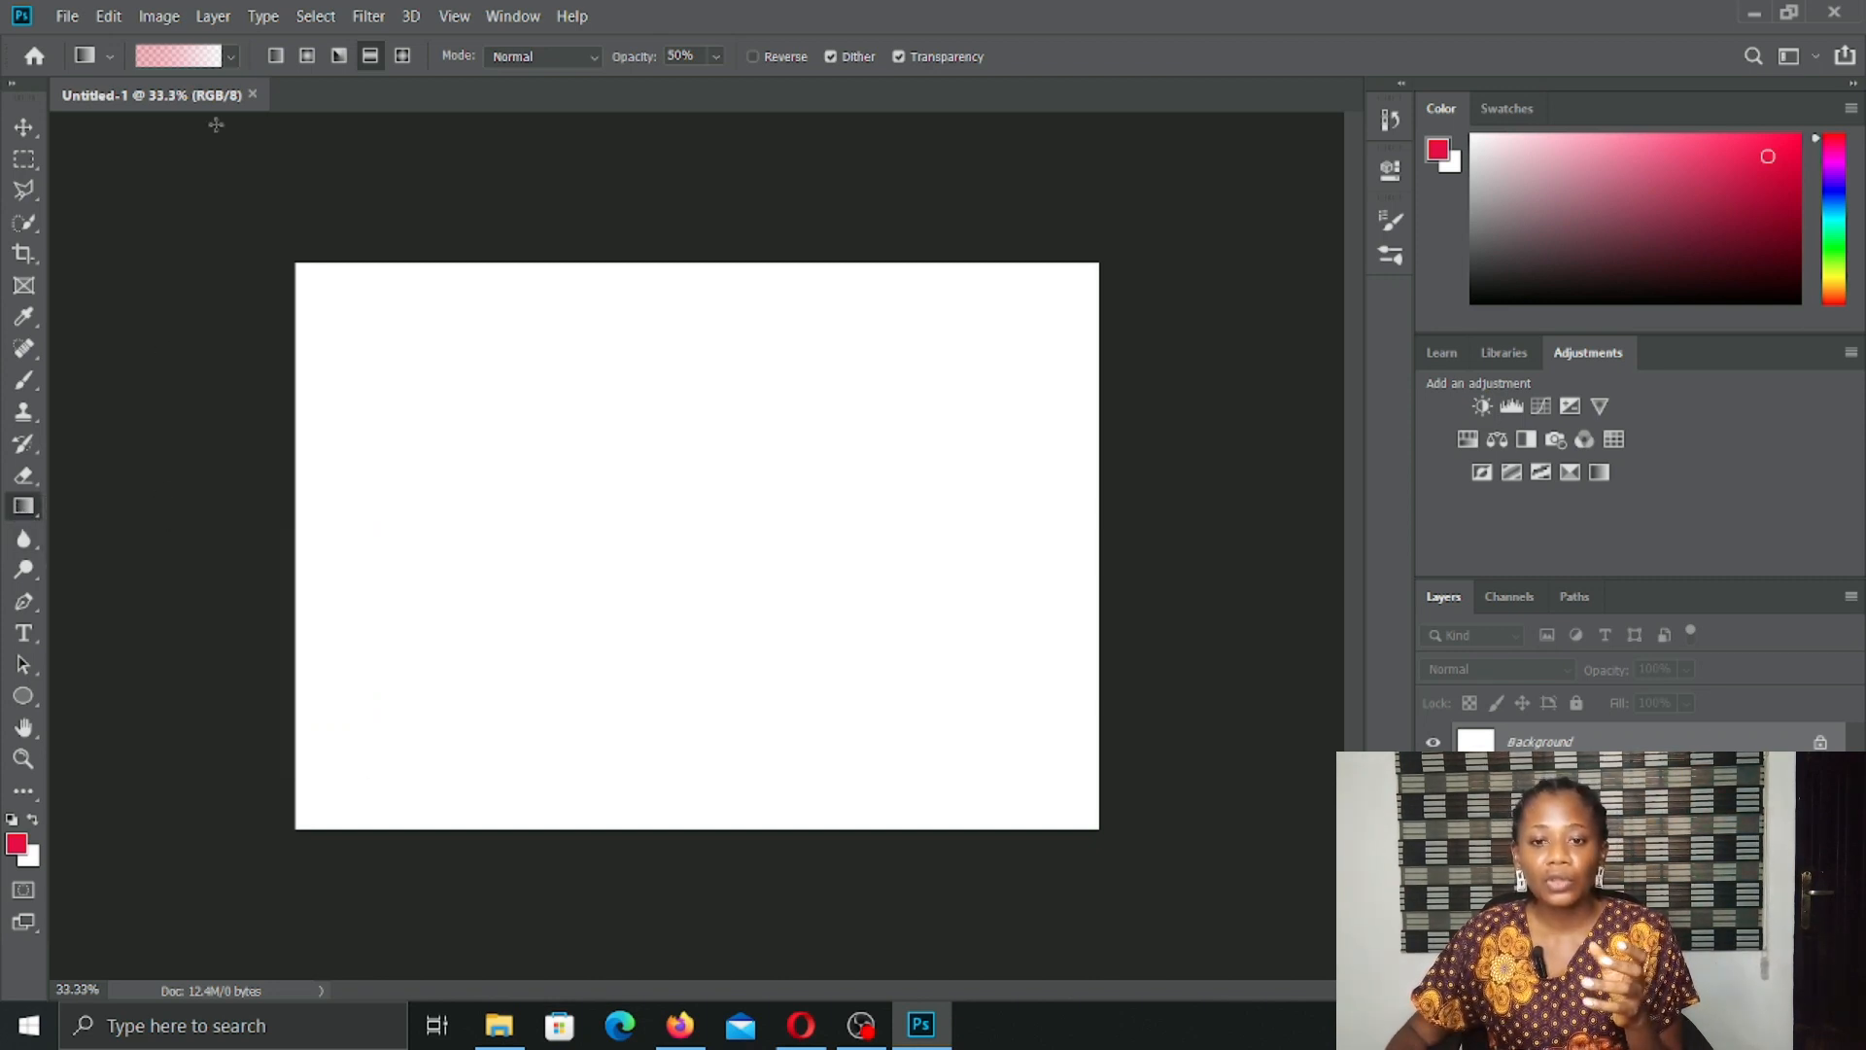
click(198, 58)
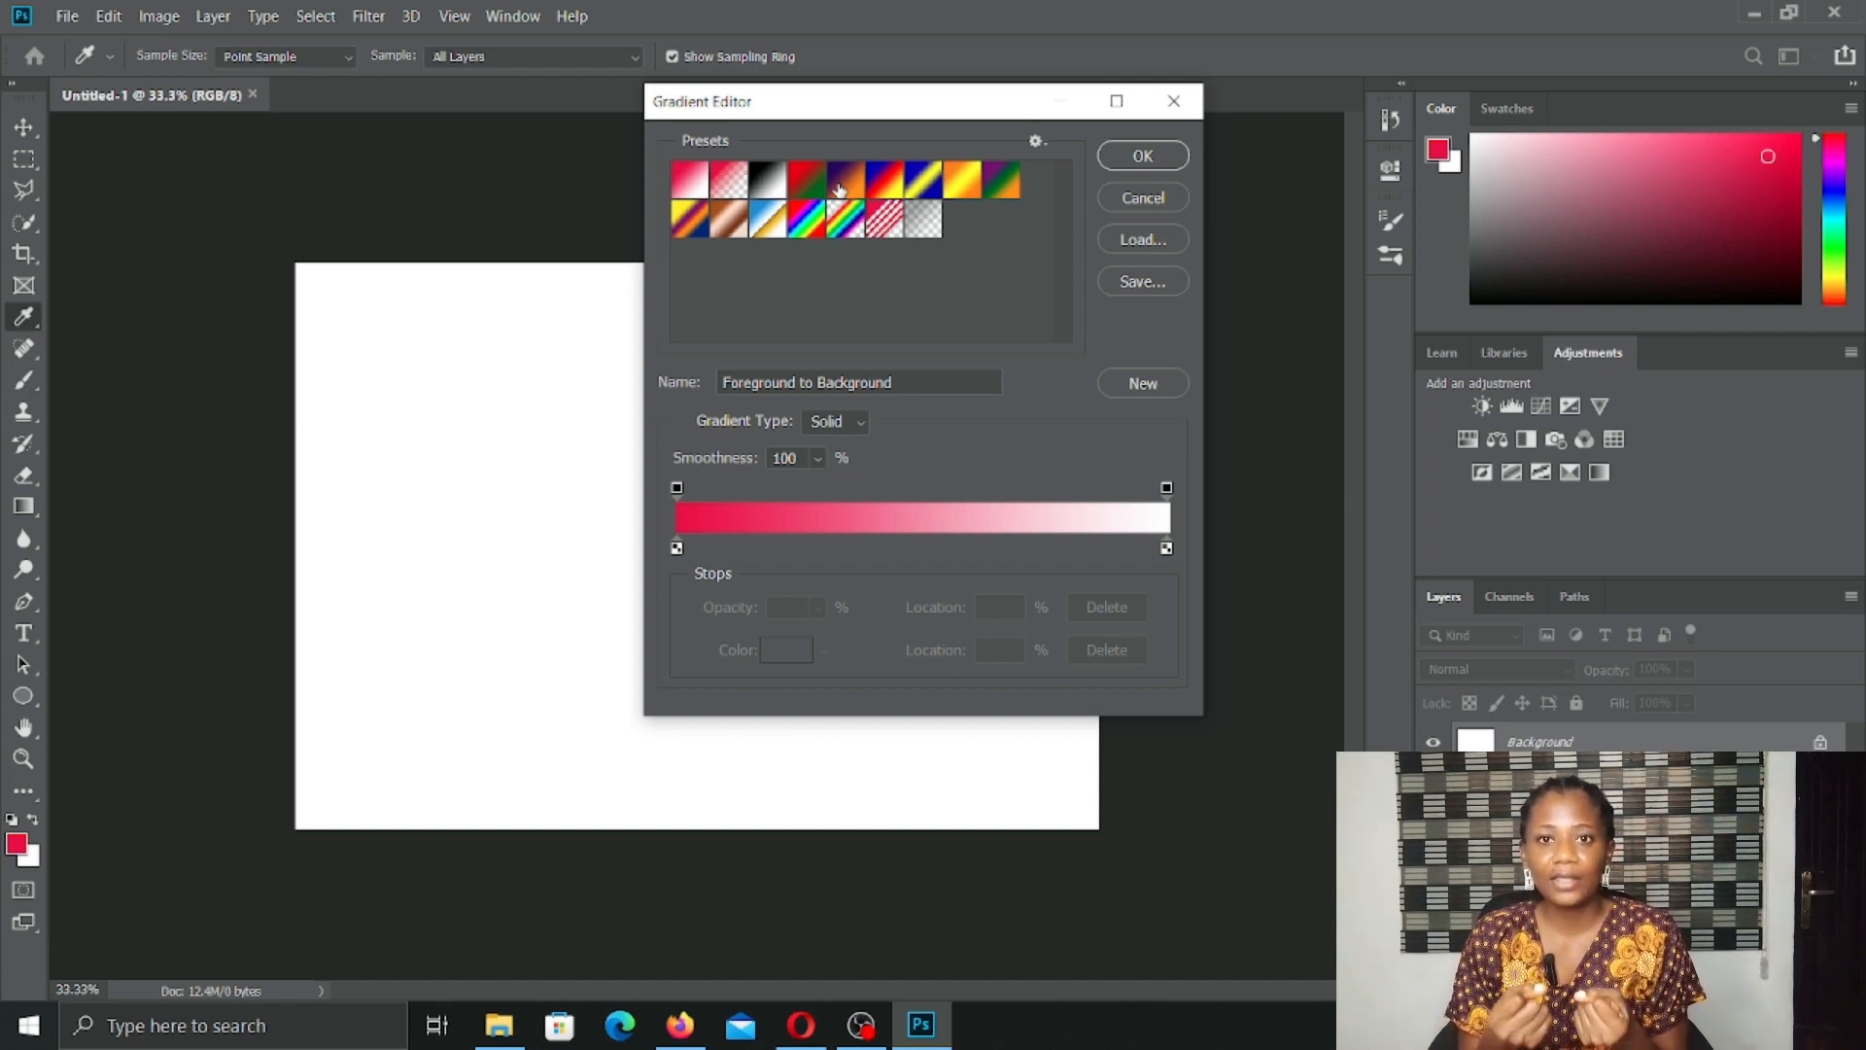
click(841, 187)
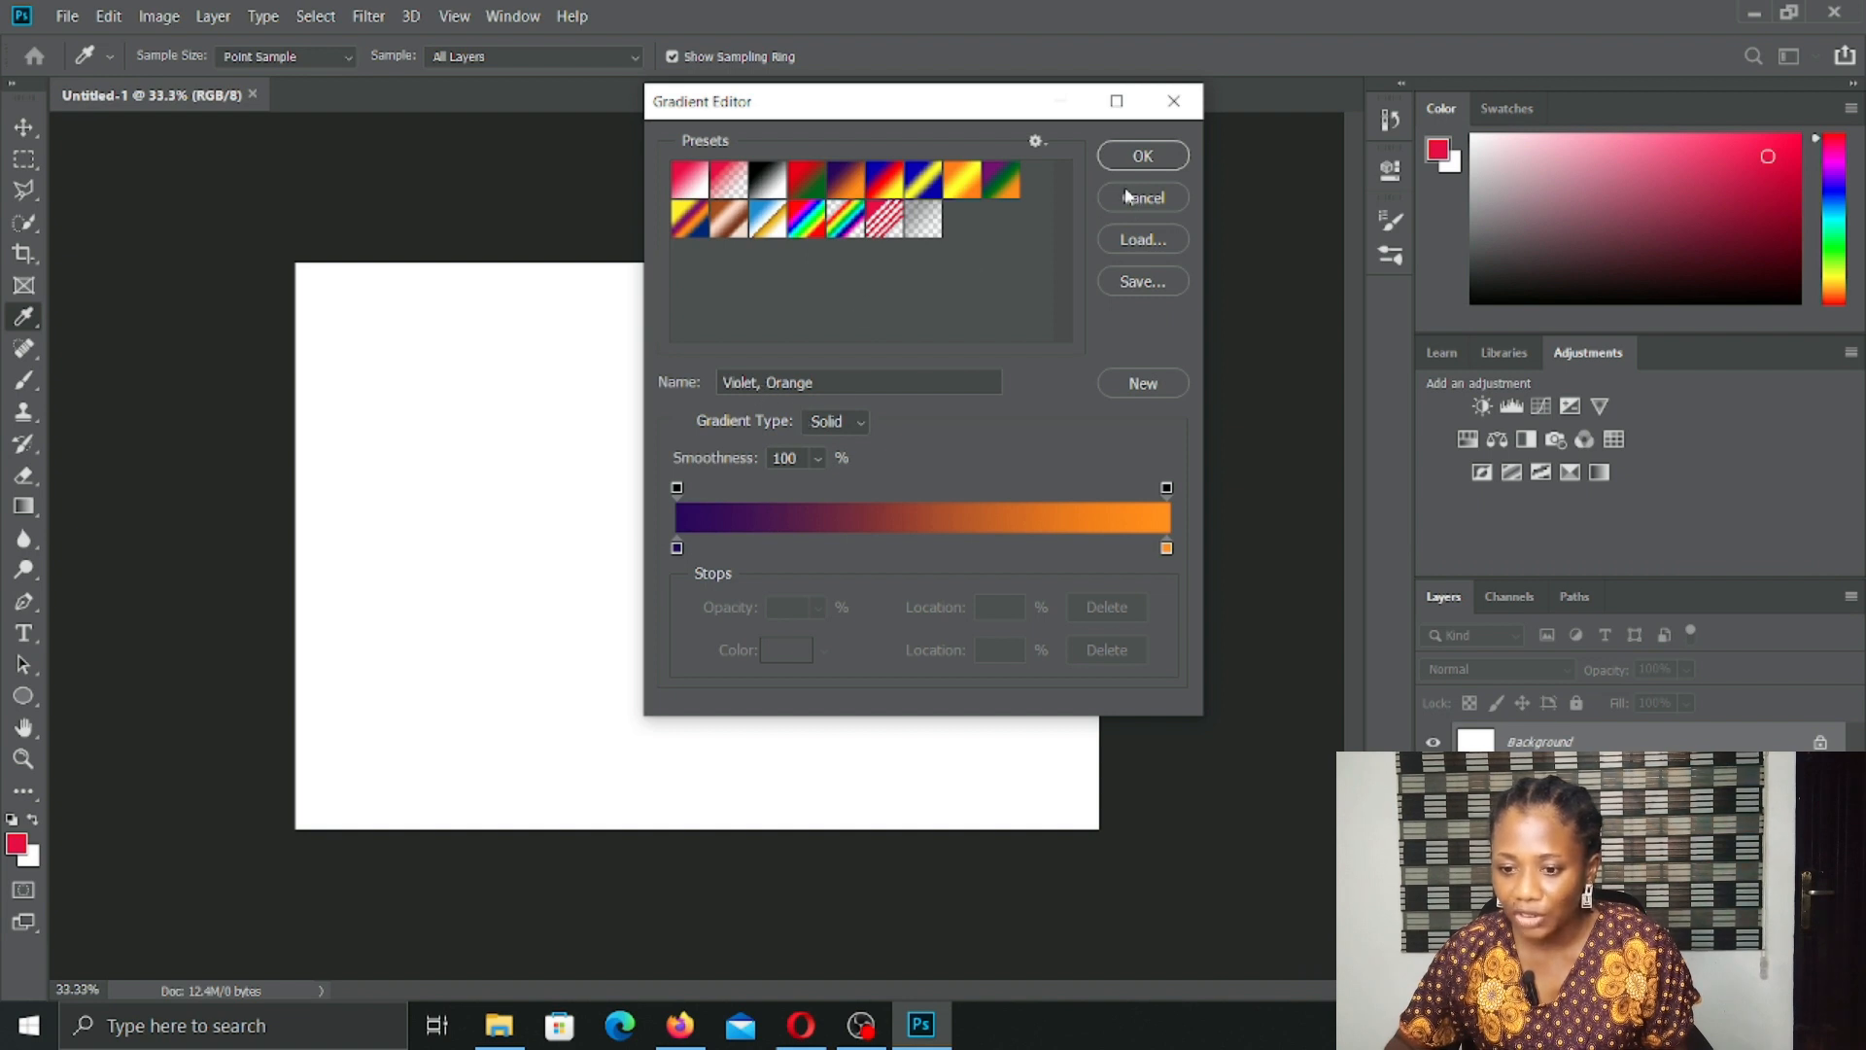
click(1138, 160)
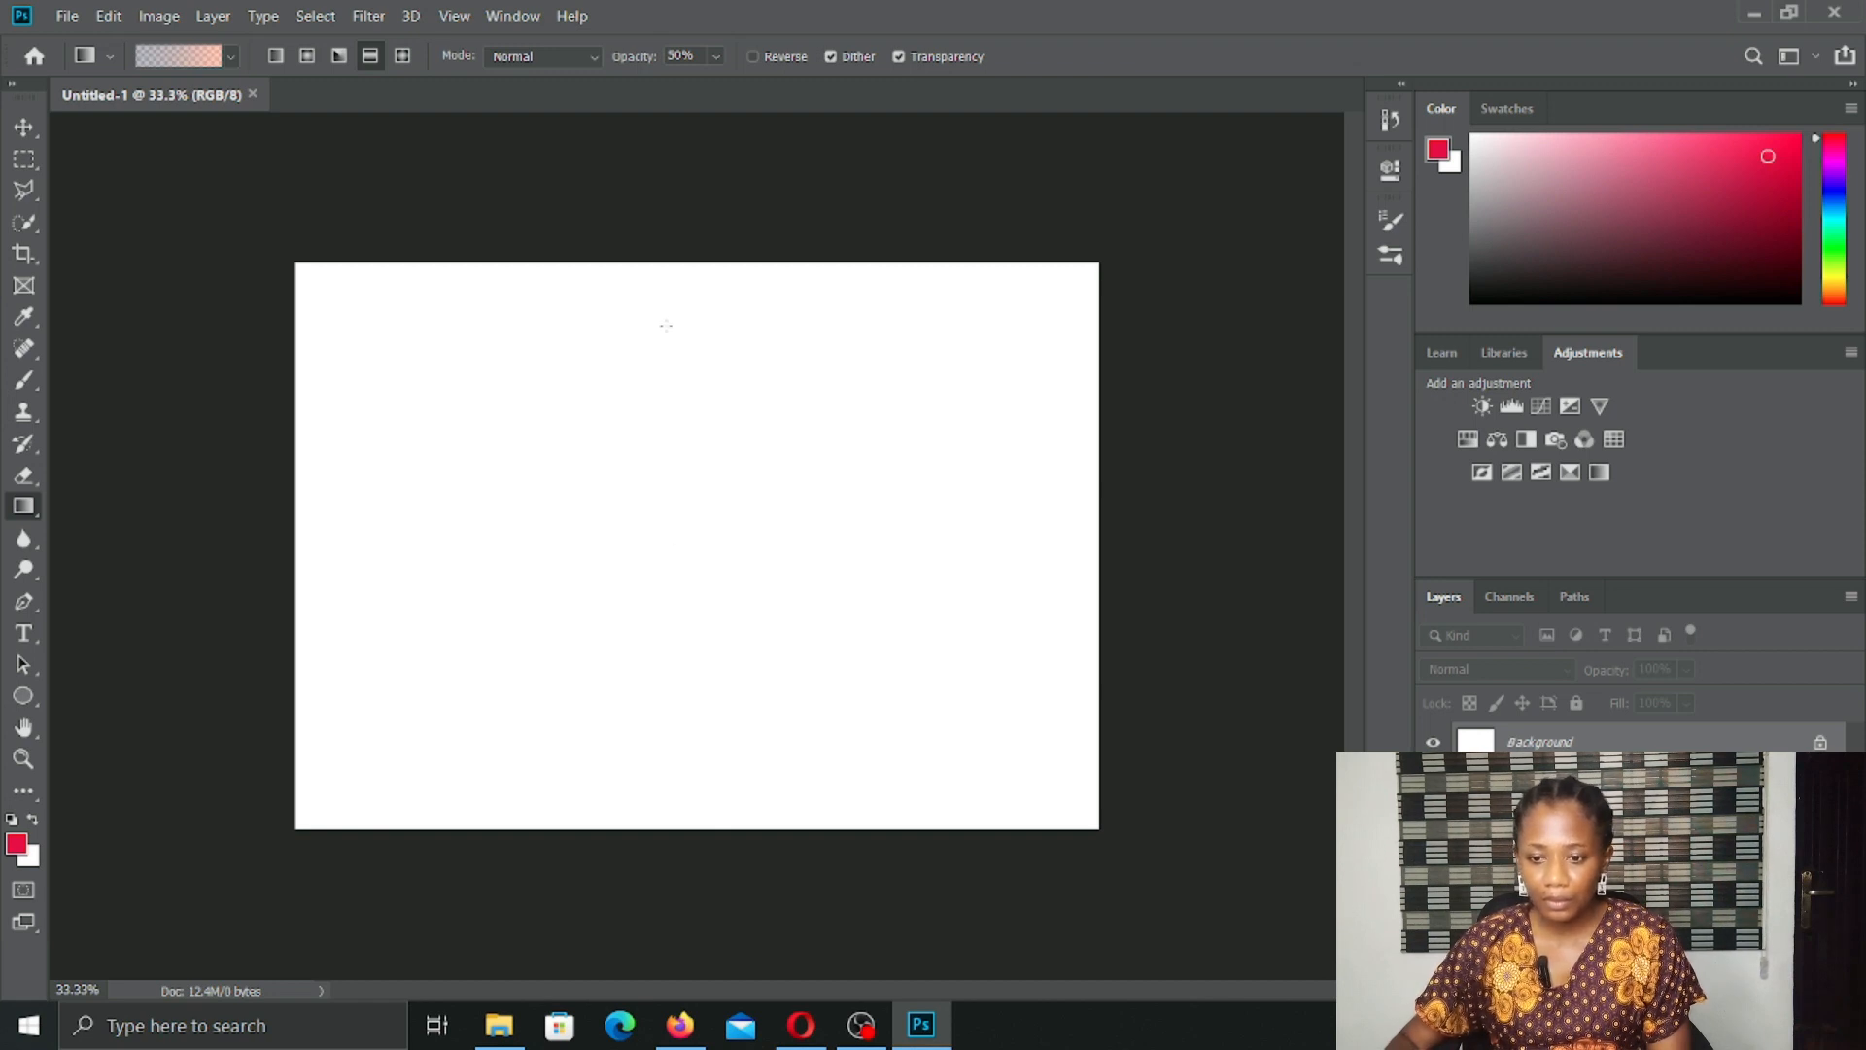
Step: Apply the reflected gradient vertically from the canvas's top edge to its bottom edge, and again from the top edge to just past mid-height
drag(647, 264, 637, 802)
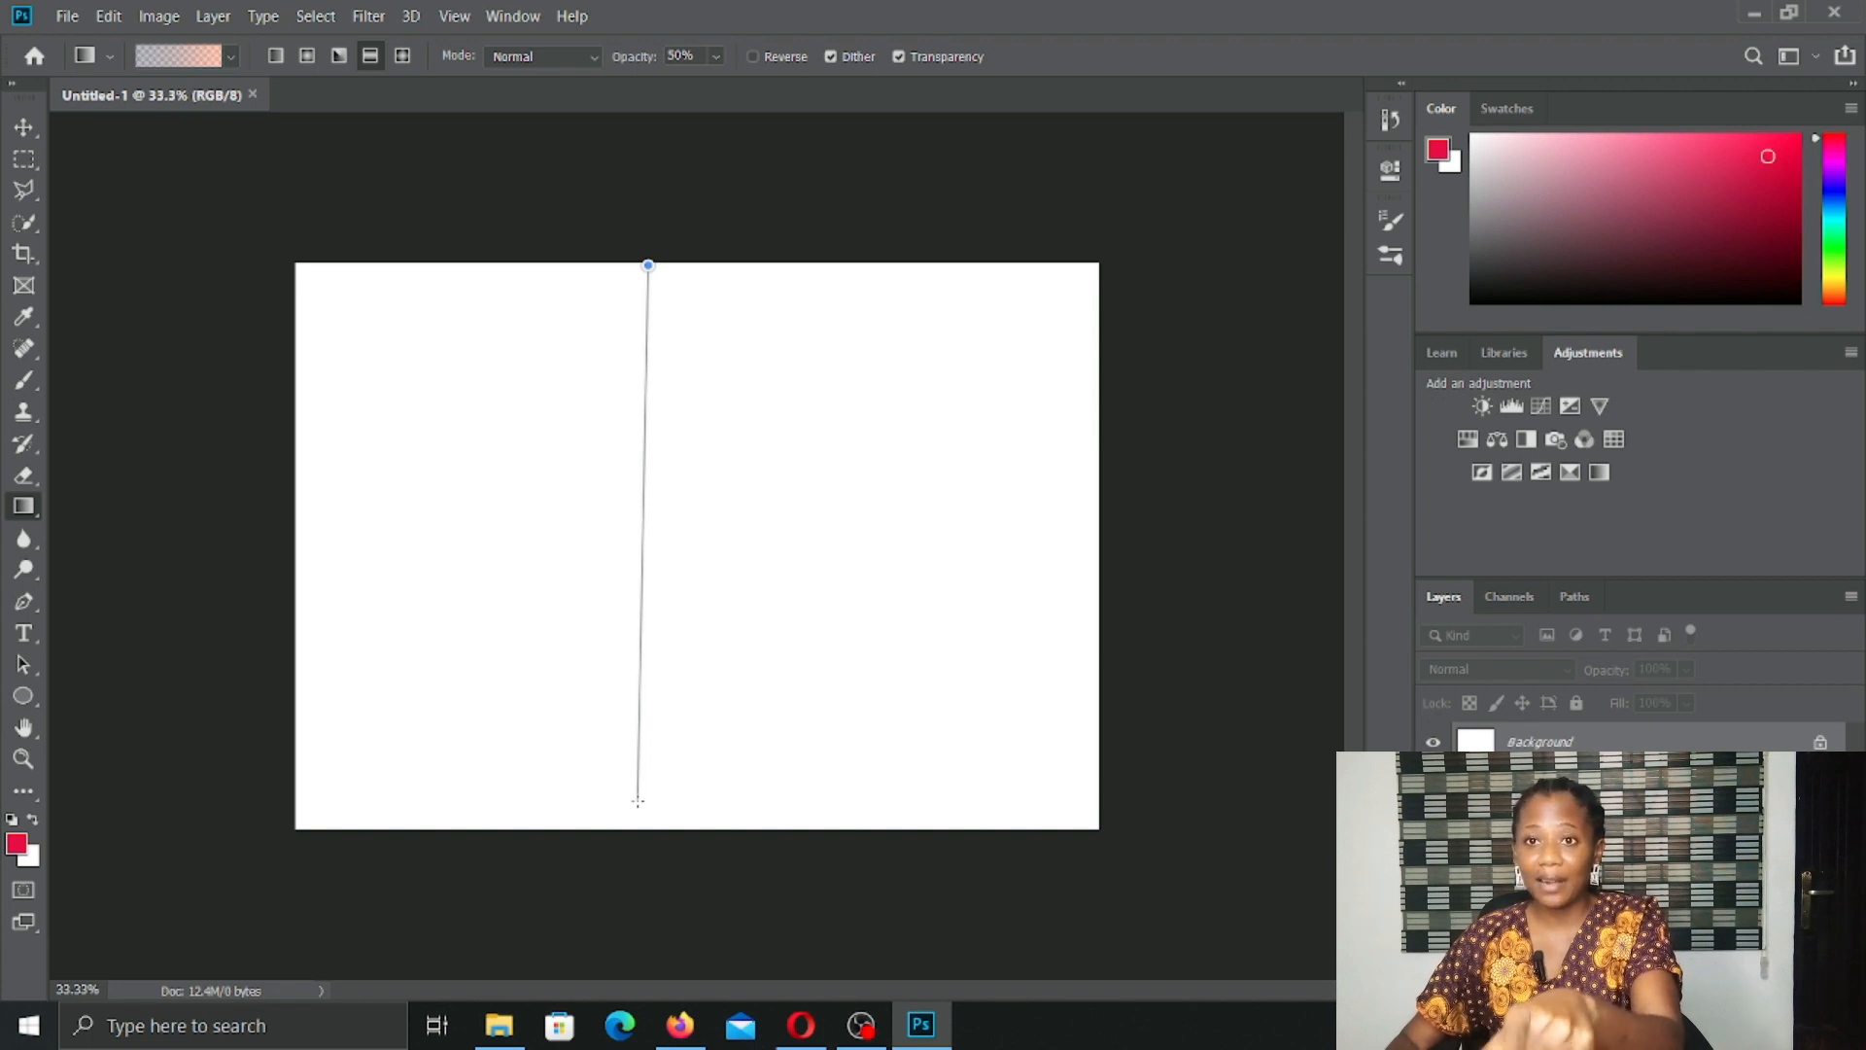
drag(638, 802, 648, 832)
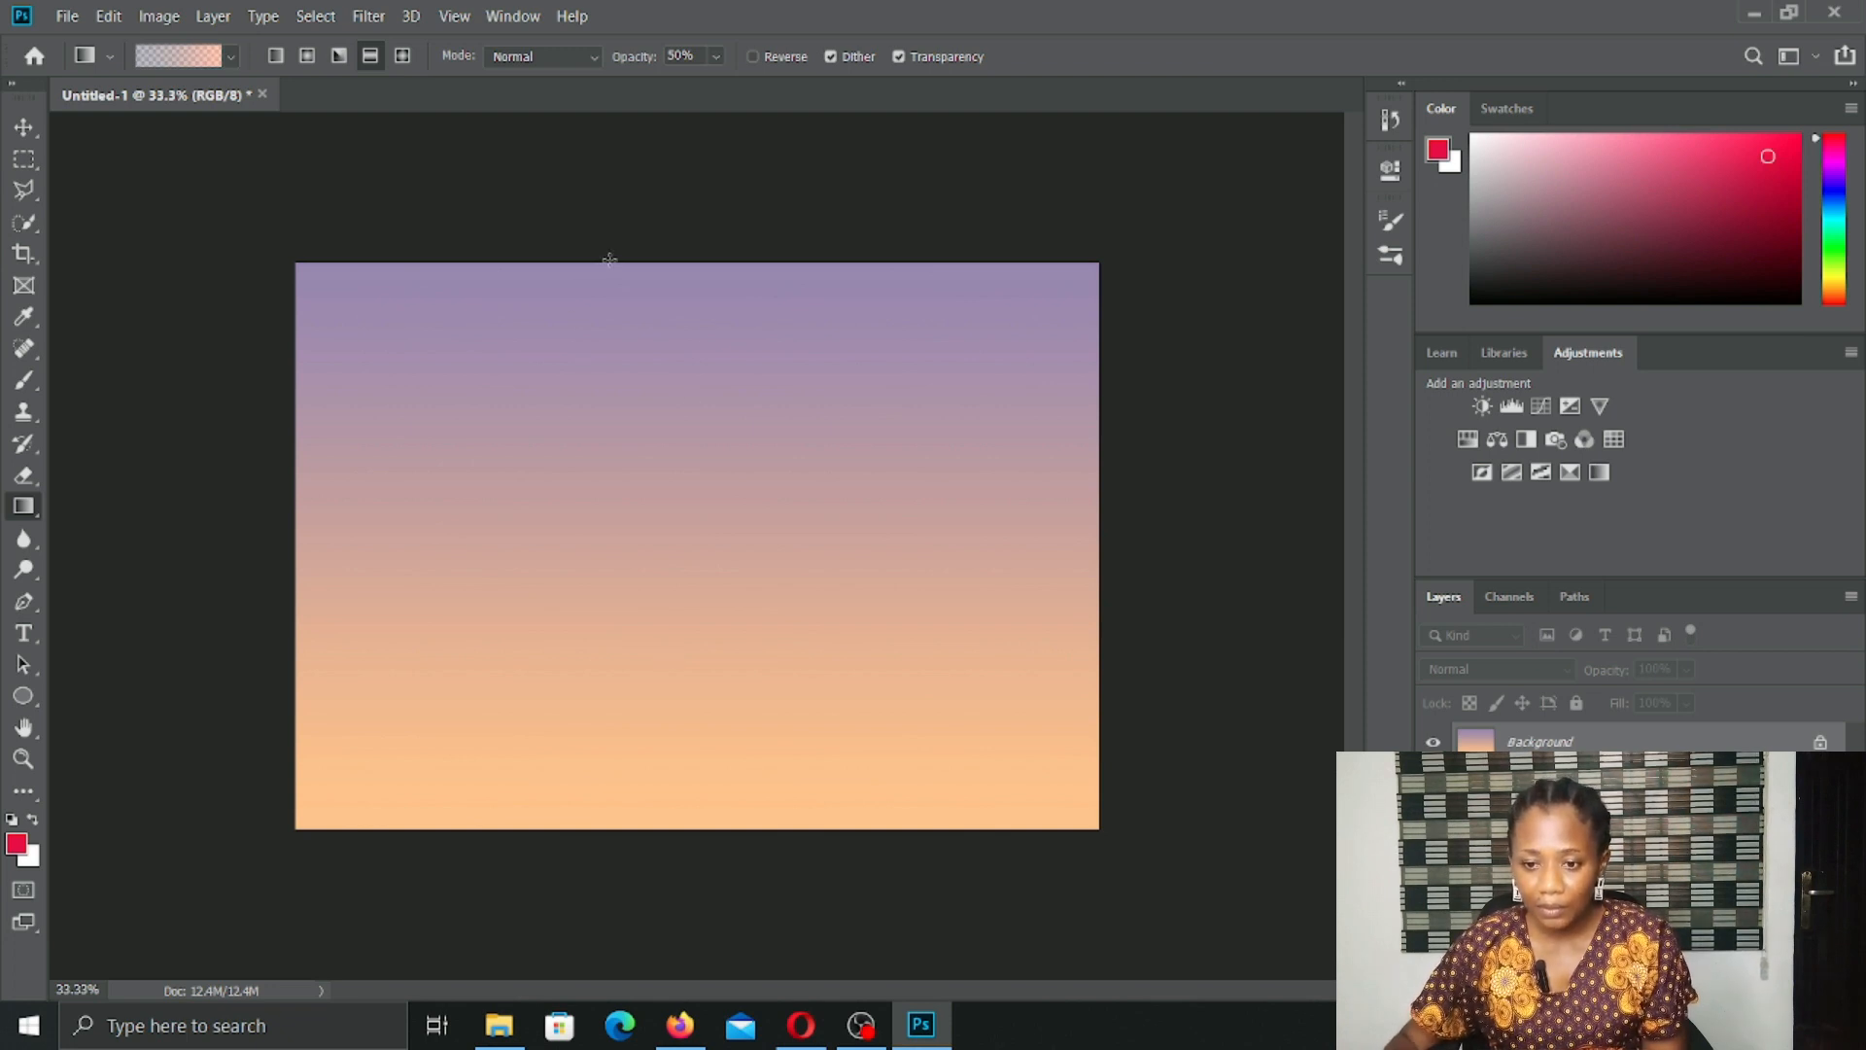
drag(609, 262, 617, 583)
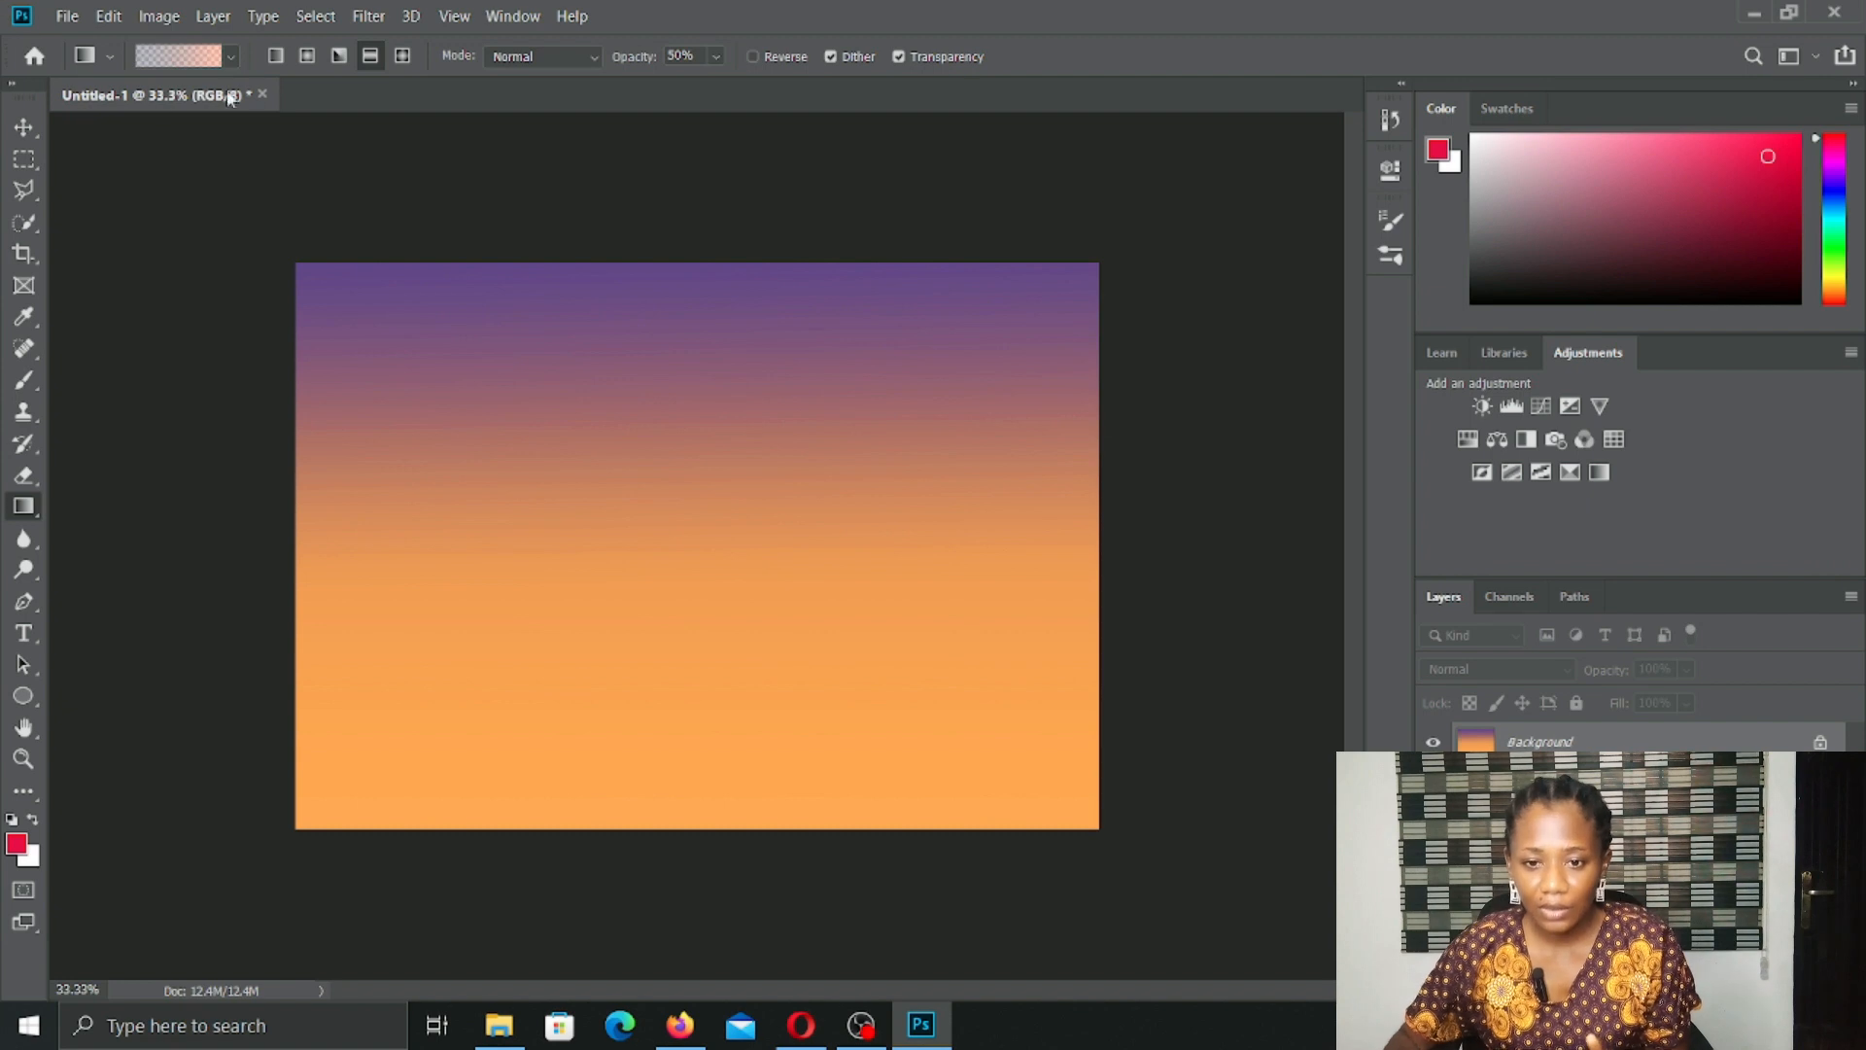
Step: Apply a linear gradient and a radial gradient over the canvas, each running downward from the middle area of its top edge
click(276, 56)
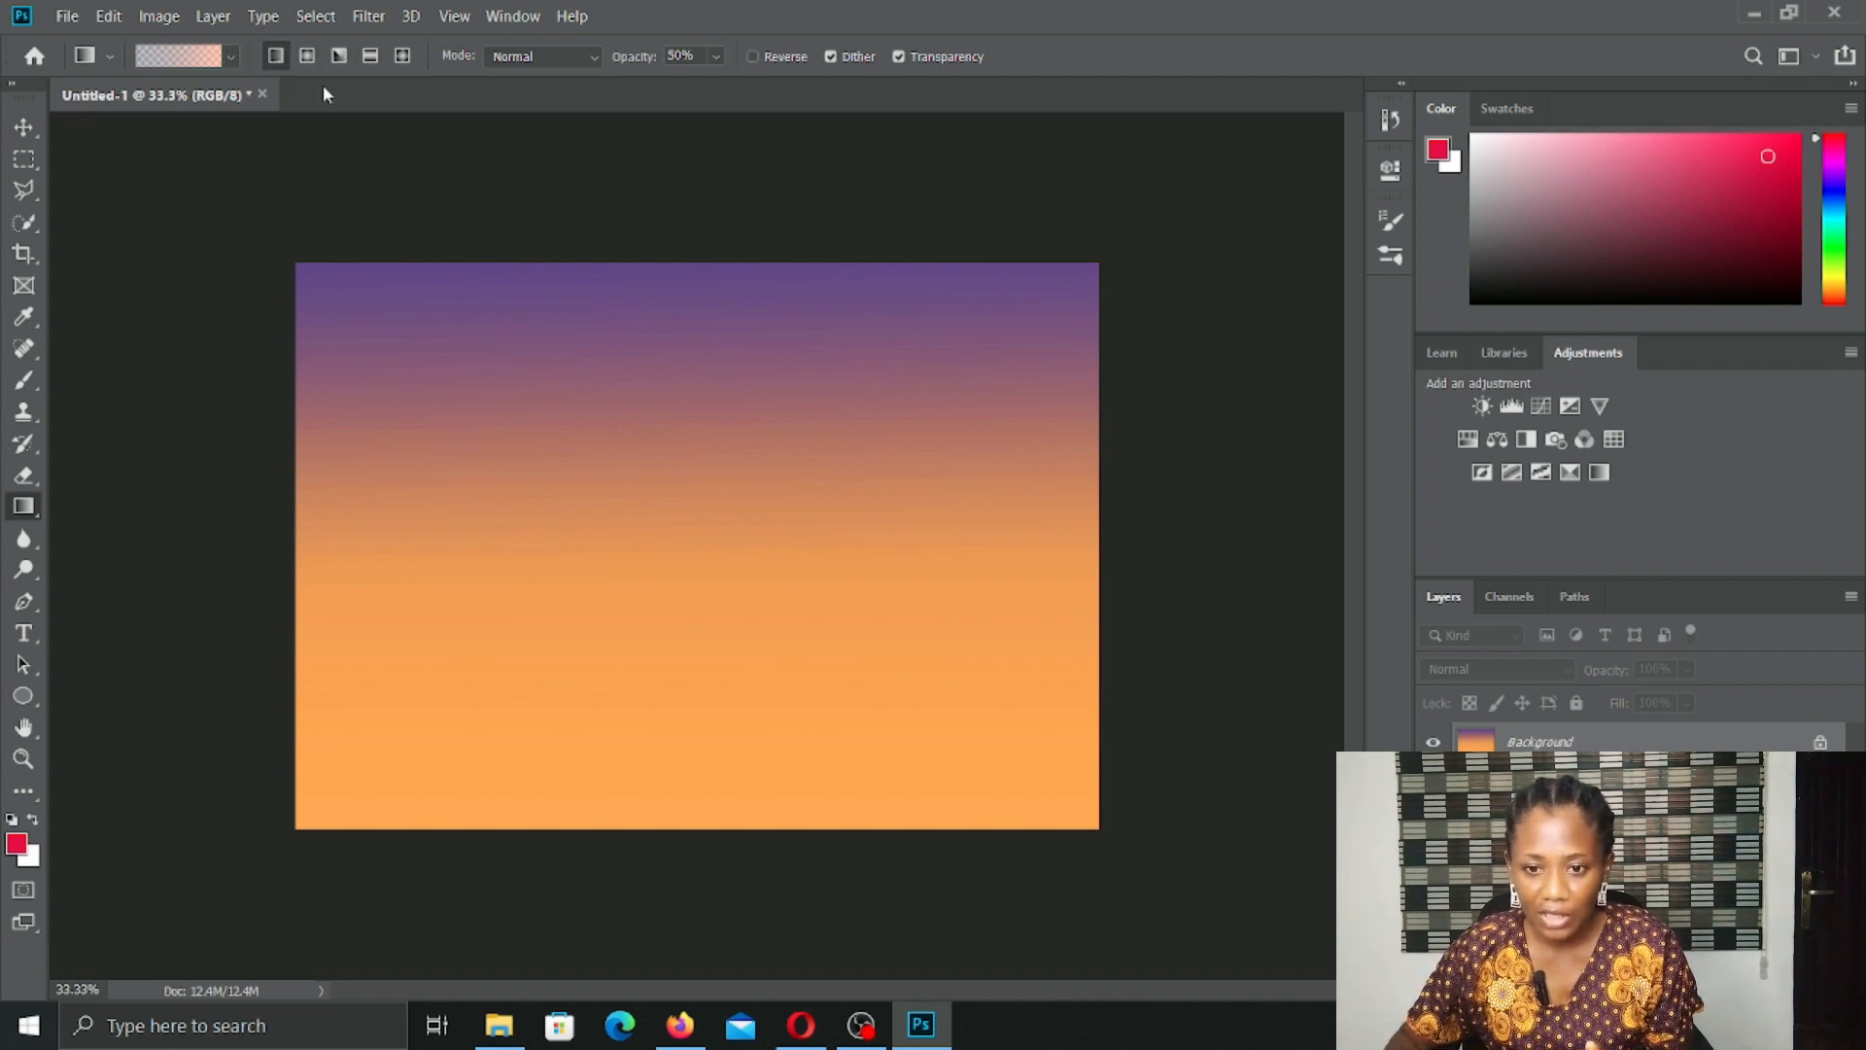
drag(571, 269, 581, 518)
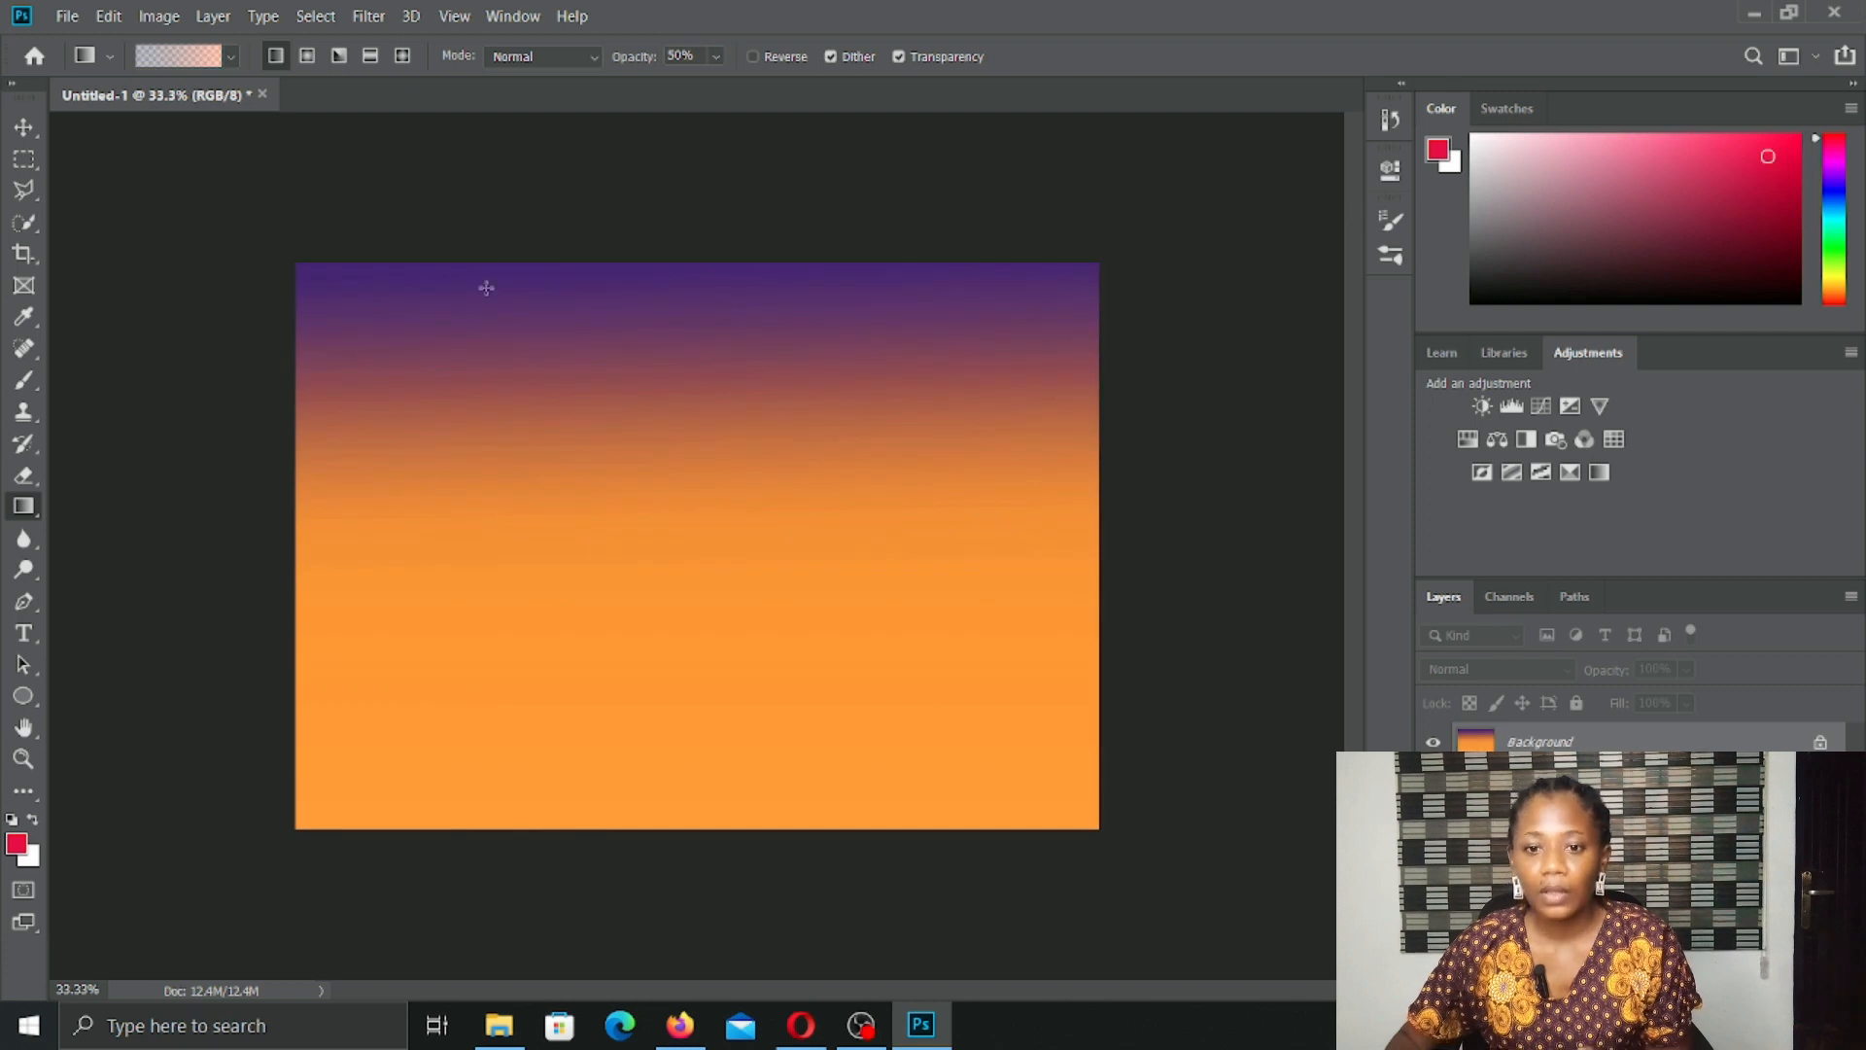
click(307, 56)
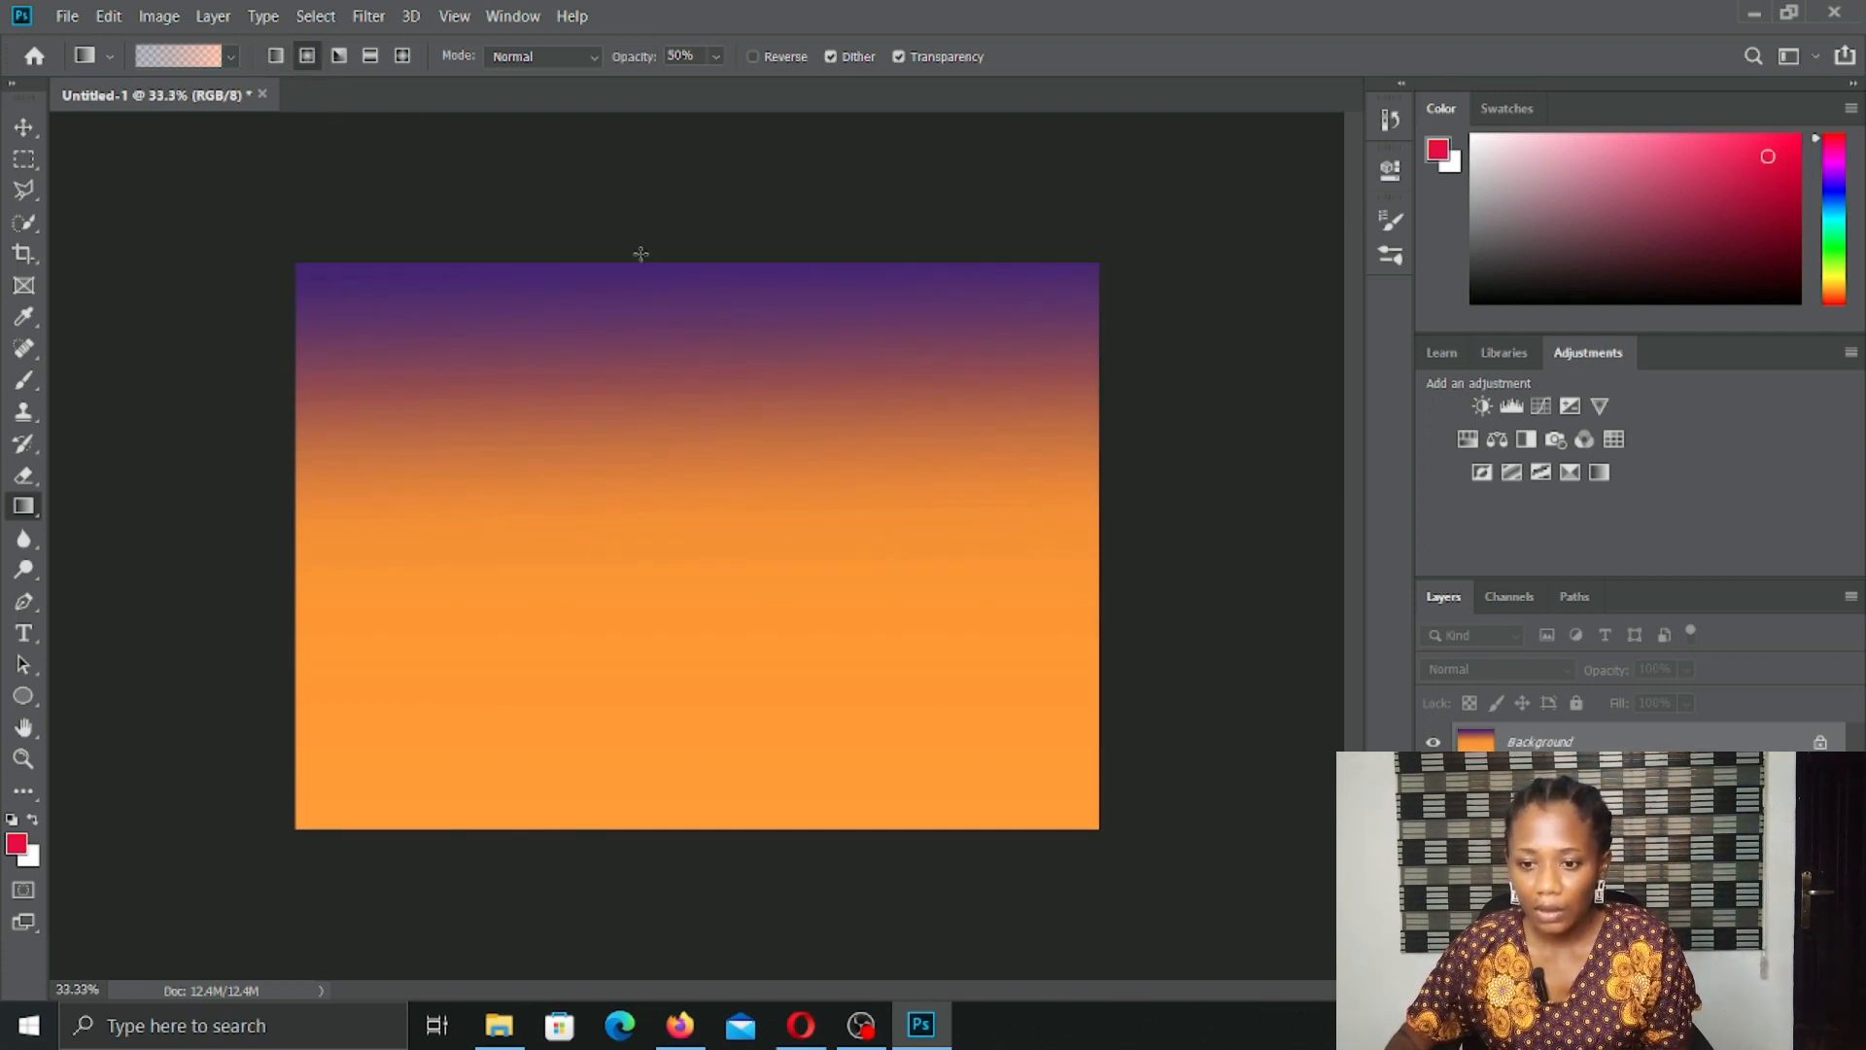
drag(636, 267, 647, 582)
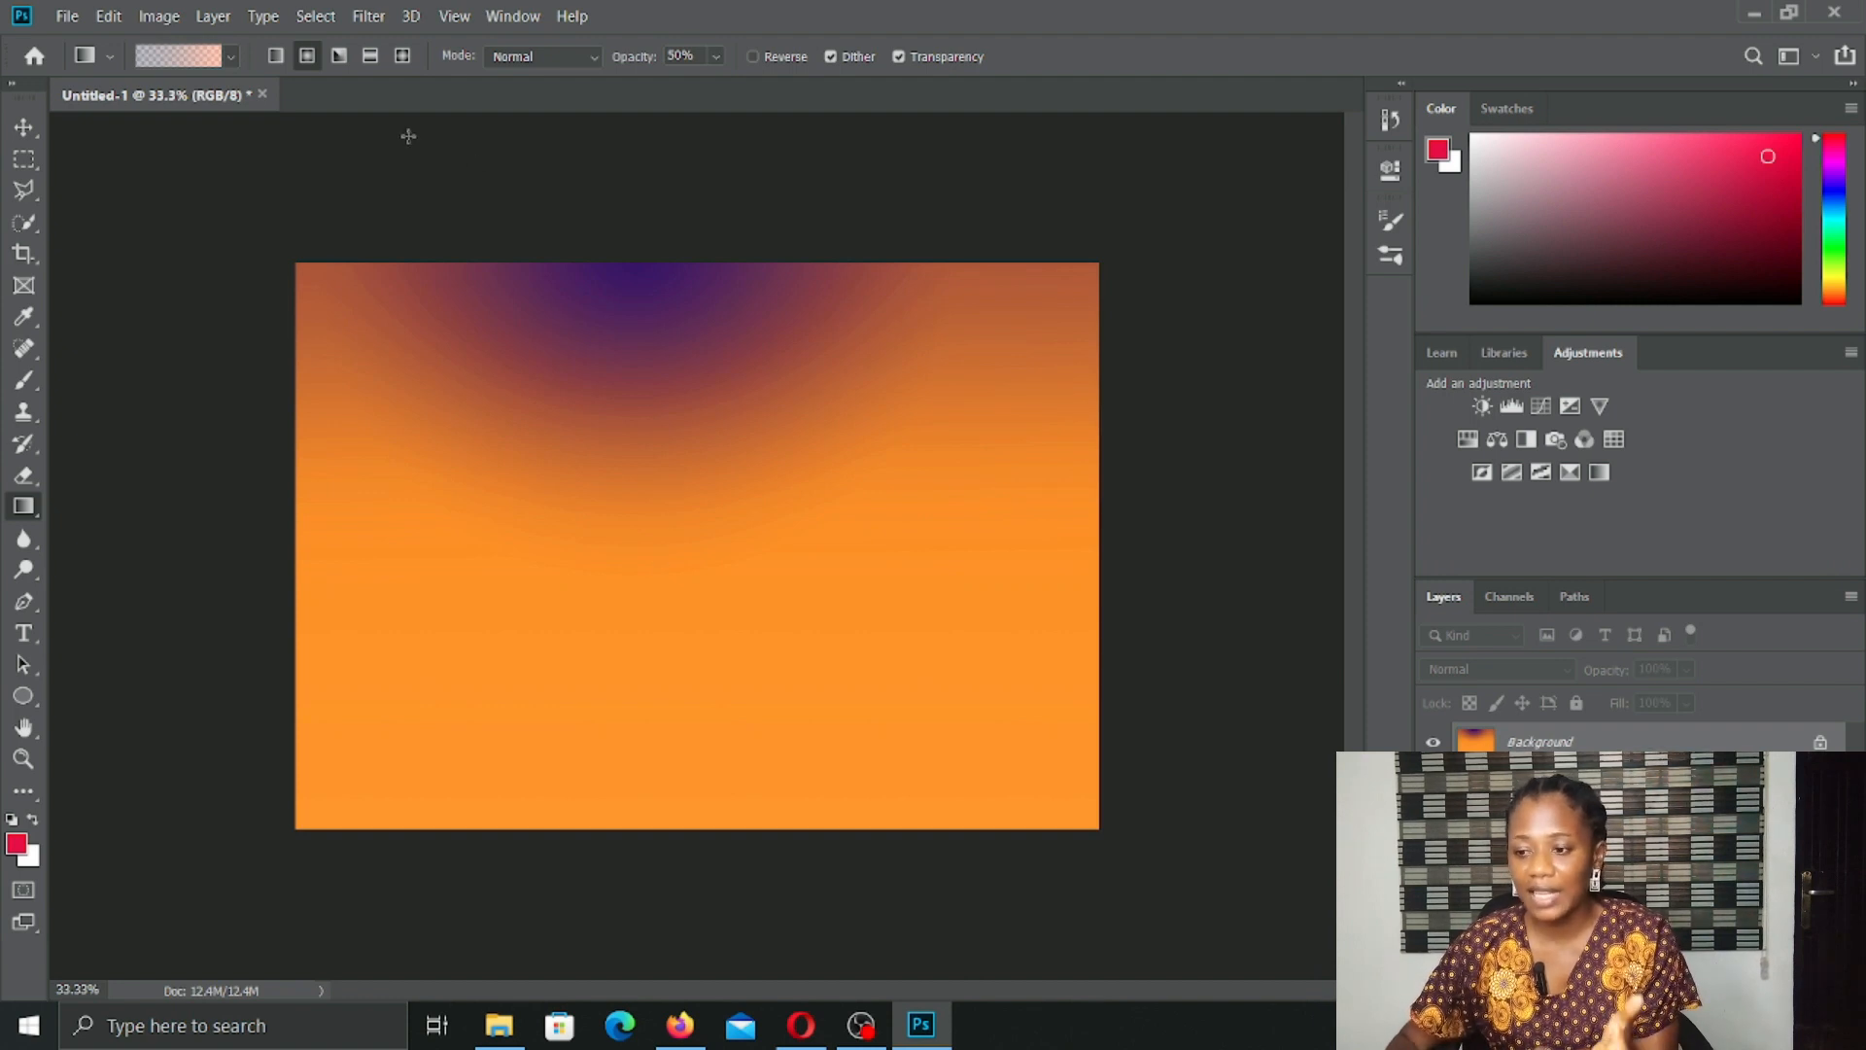
Step: Apply an angle gradient running straight down from near the middle of the canvas's top edge to about mid-height
click(338, 55)
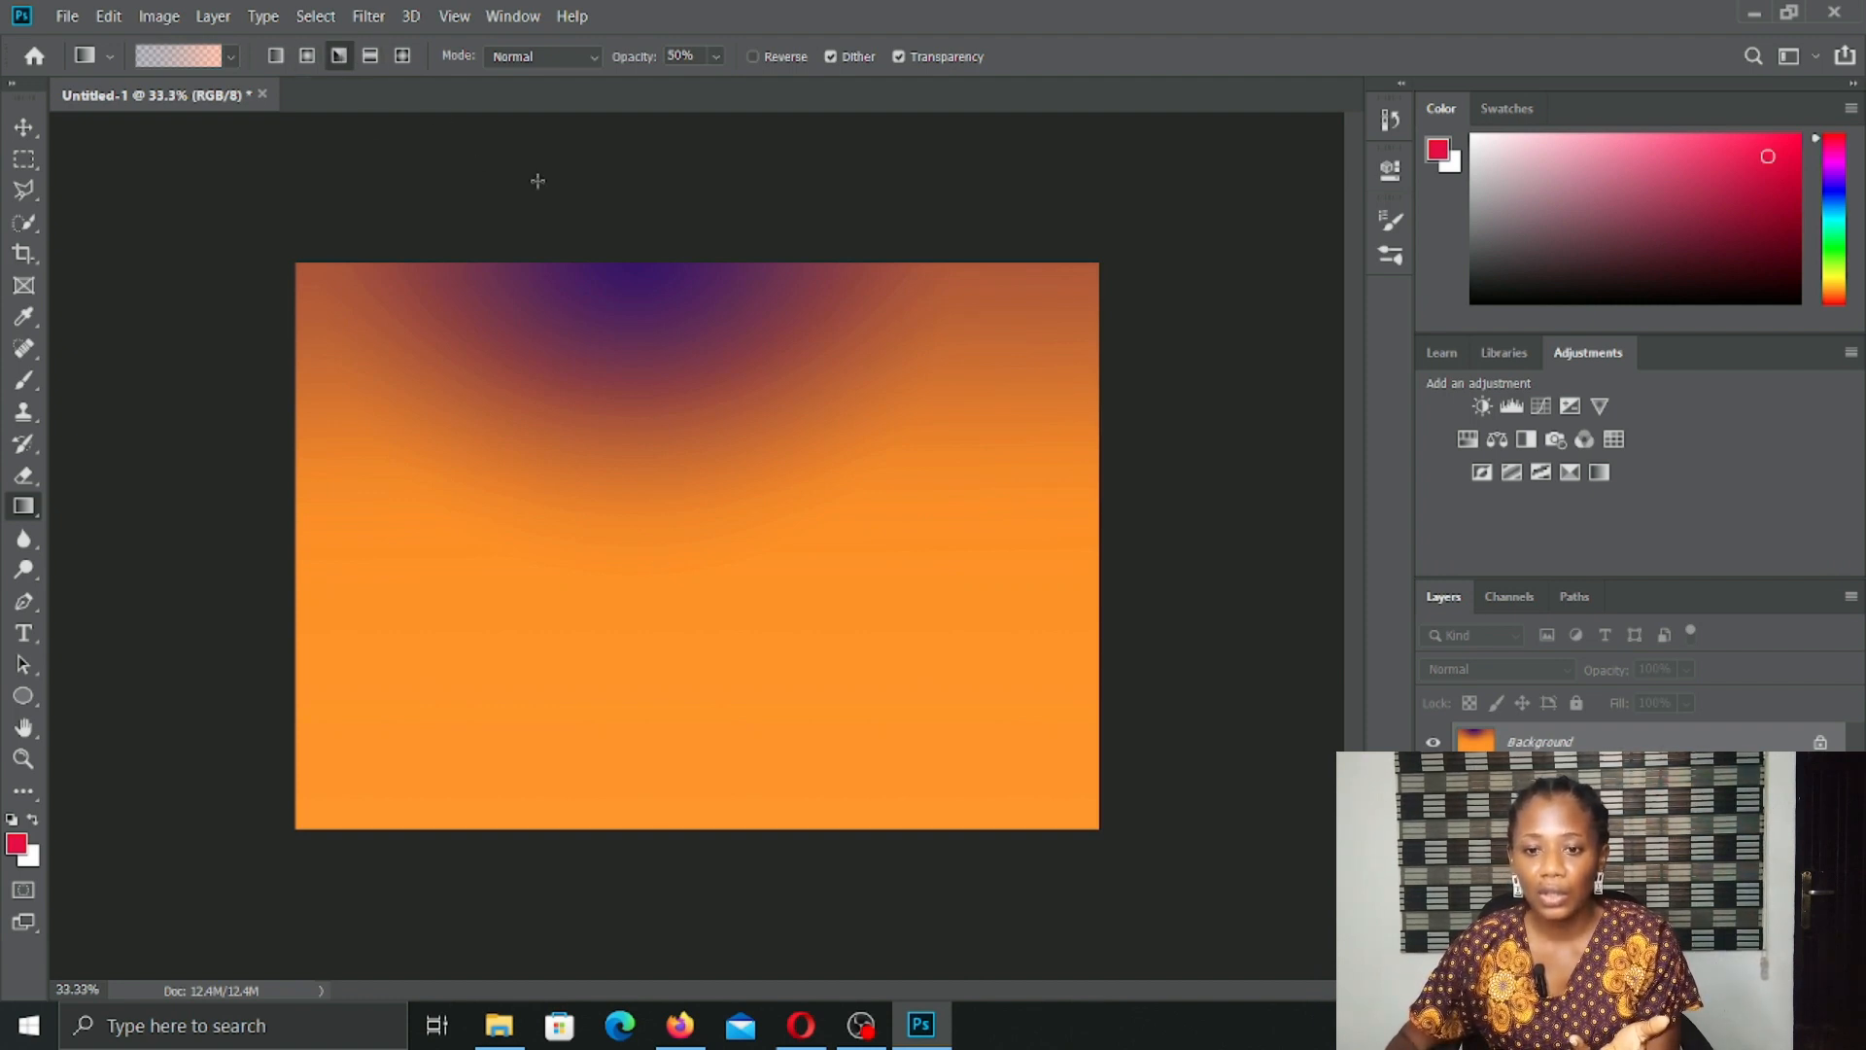
drag(644, 265, 645, 490)
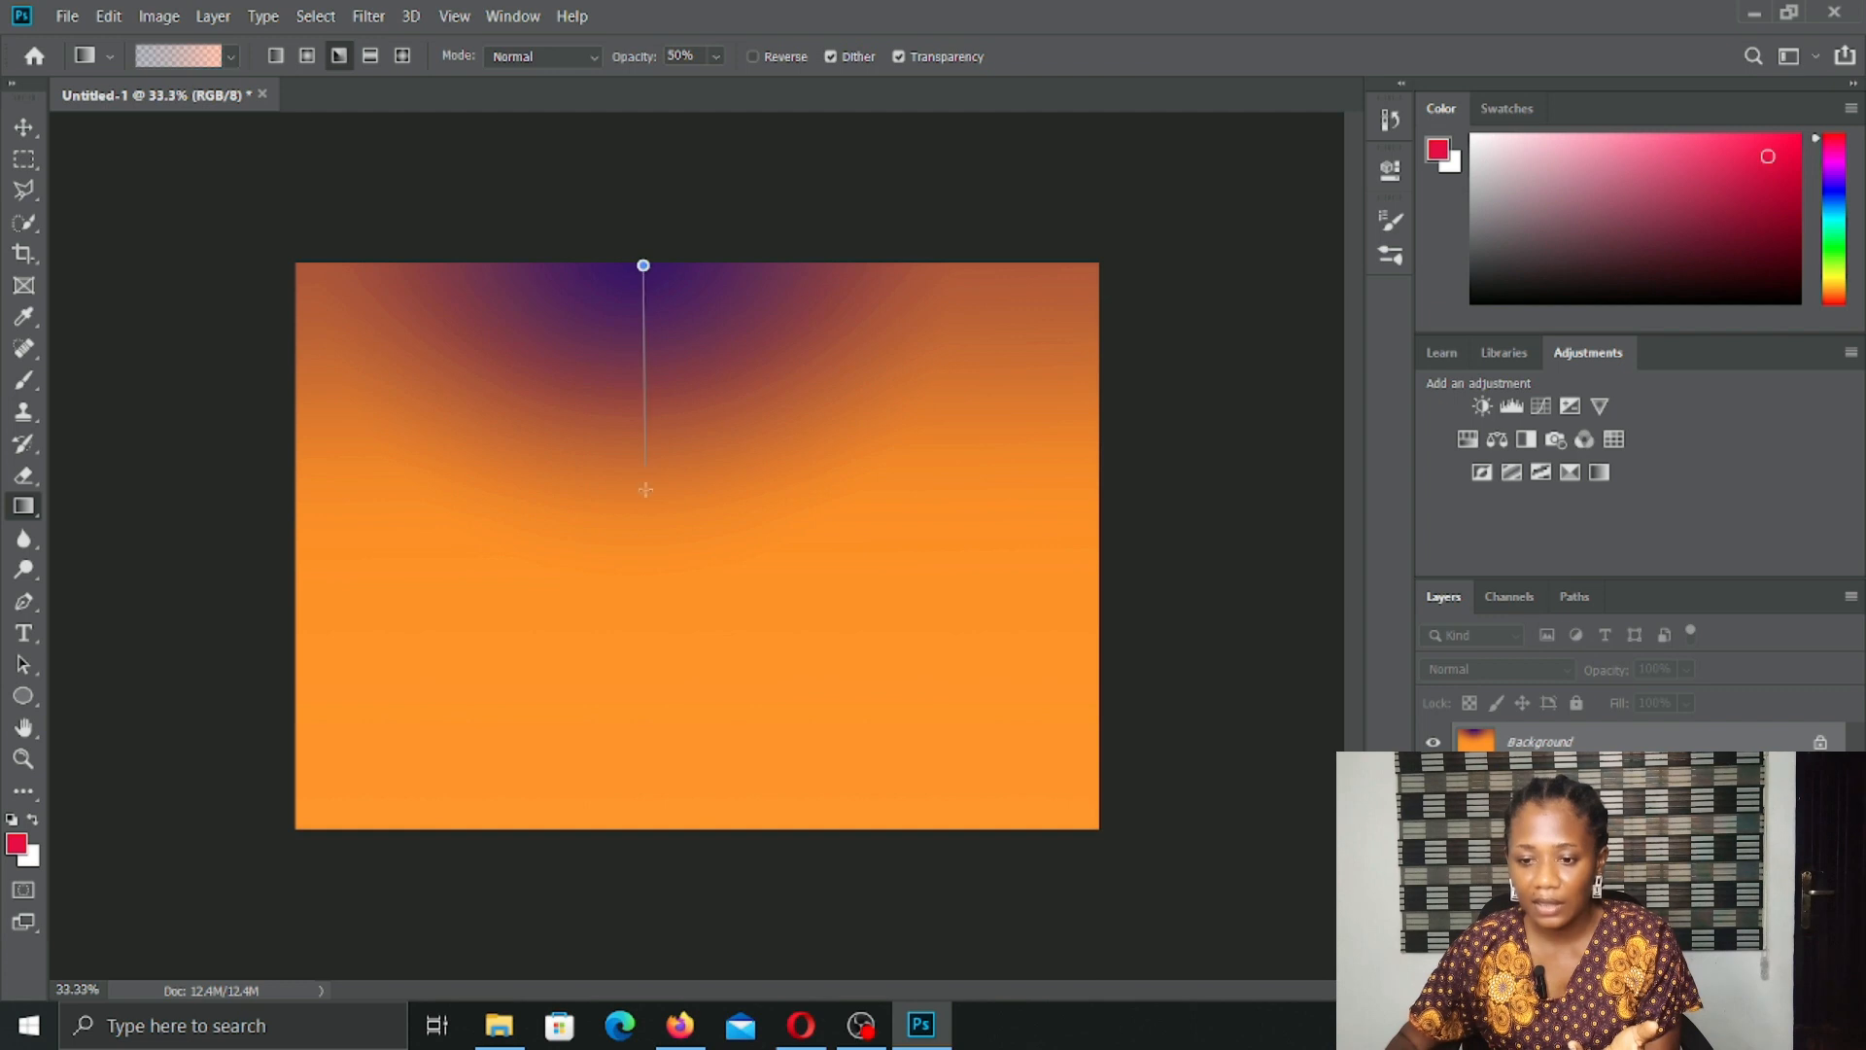
drag(645, 566, 645, 566)
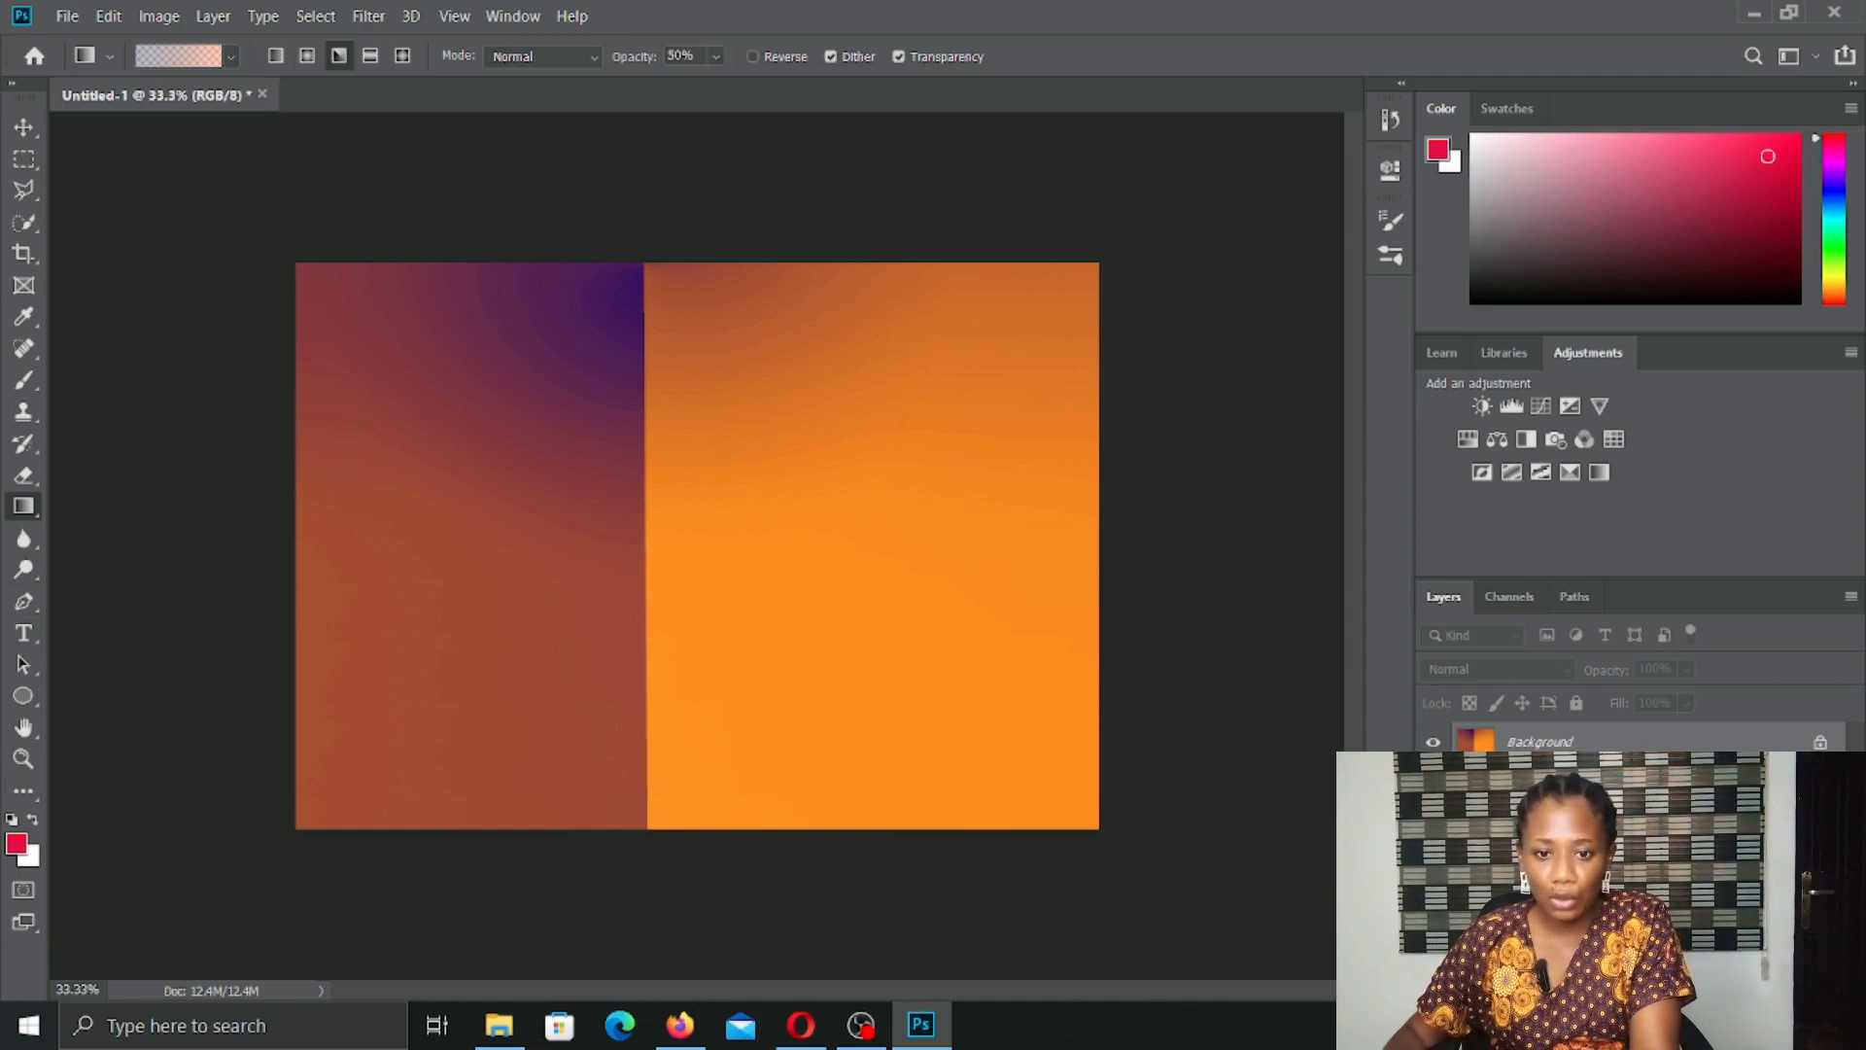
Step: Create a second document from the A5 print preset in landscape orientation, with its 2480 x 1748 size in pixels
click(67, 15)
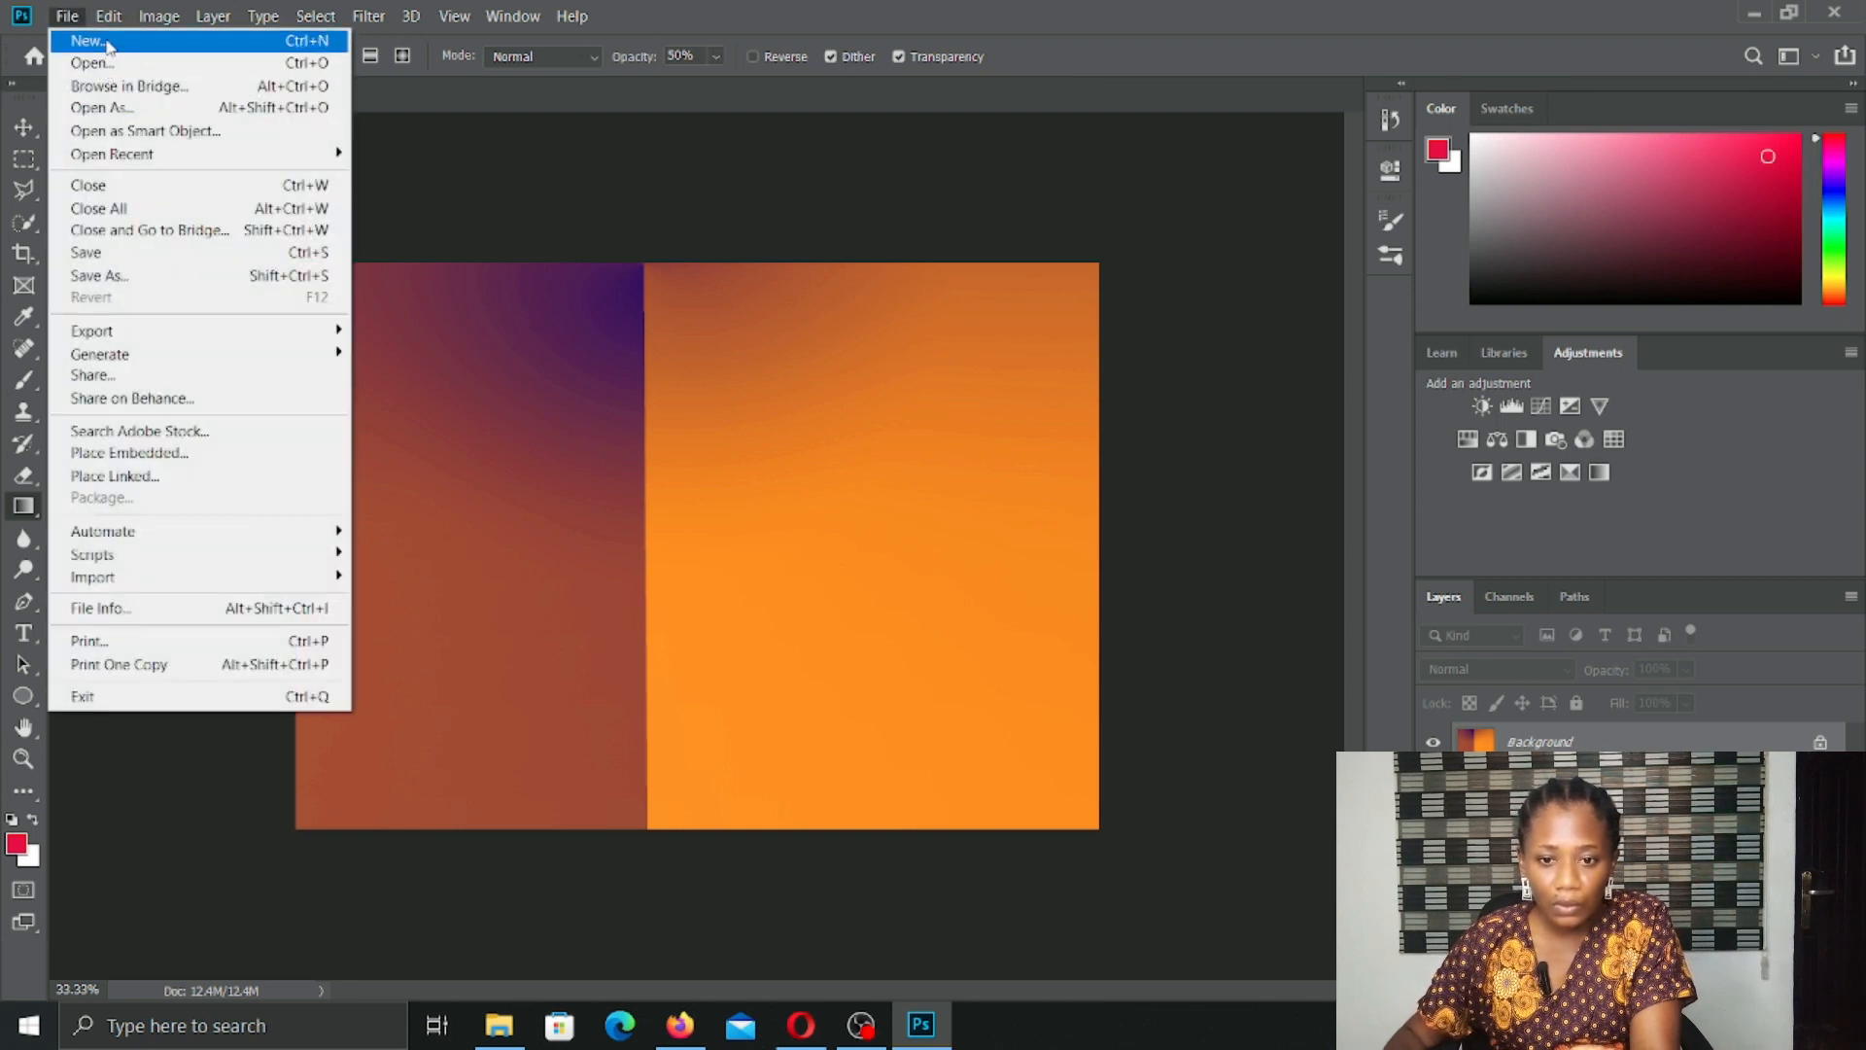
click(87, 40)
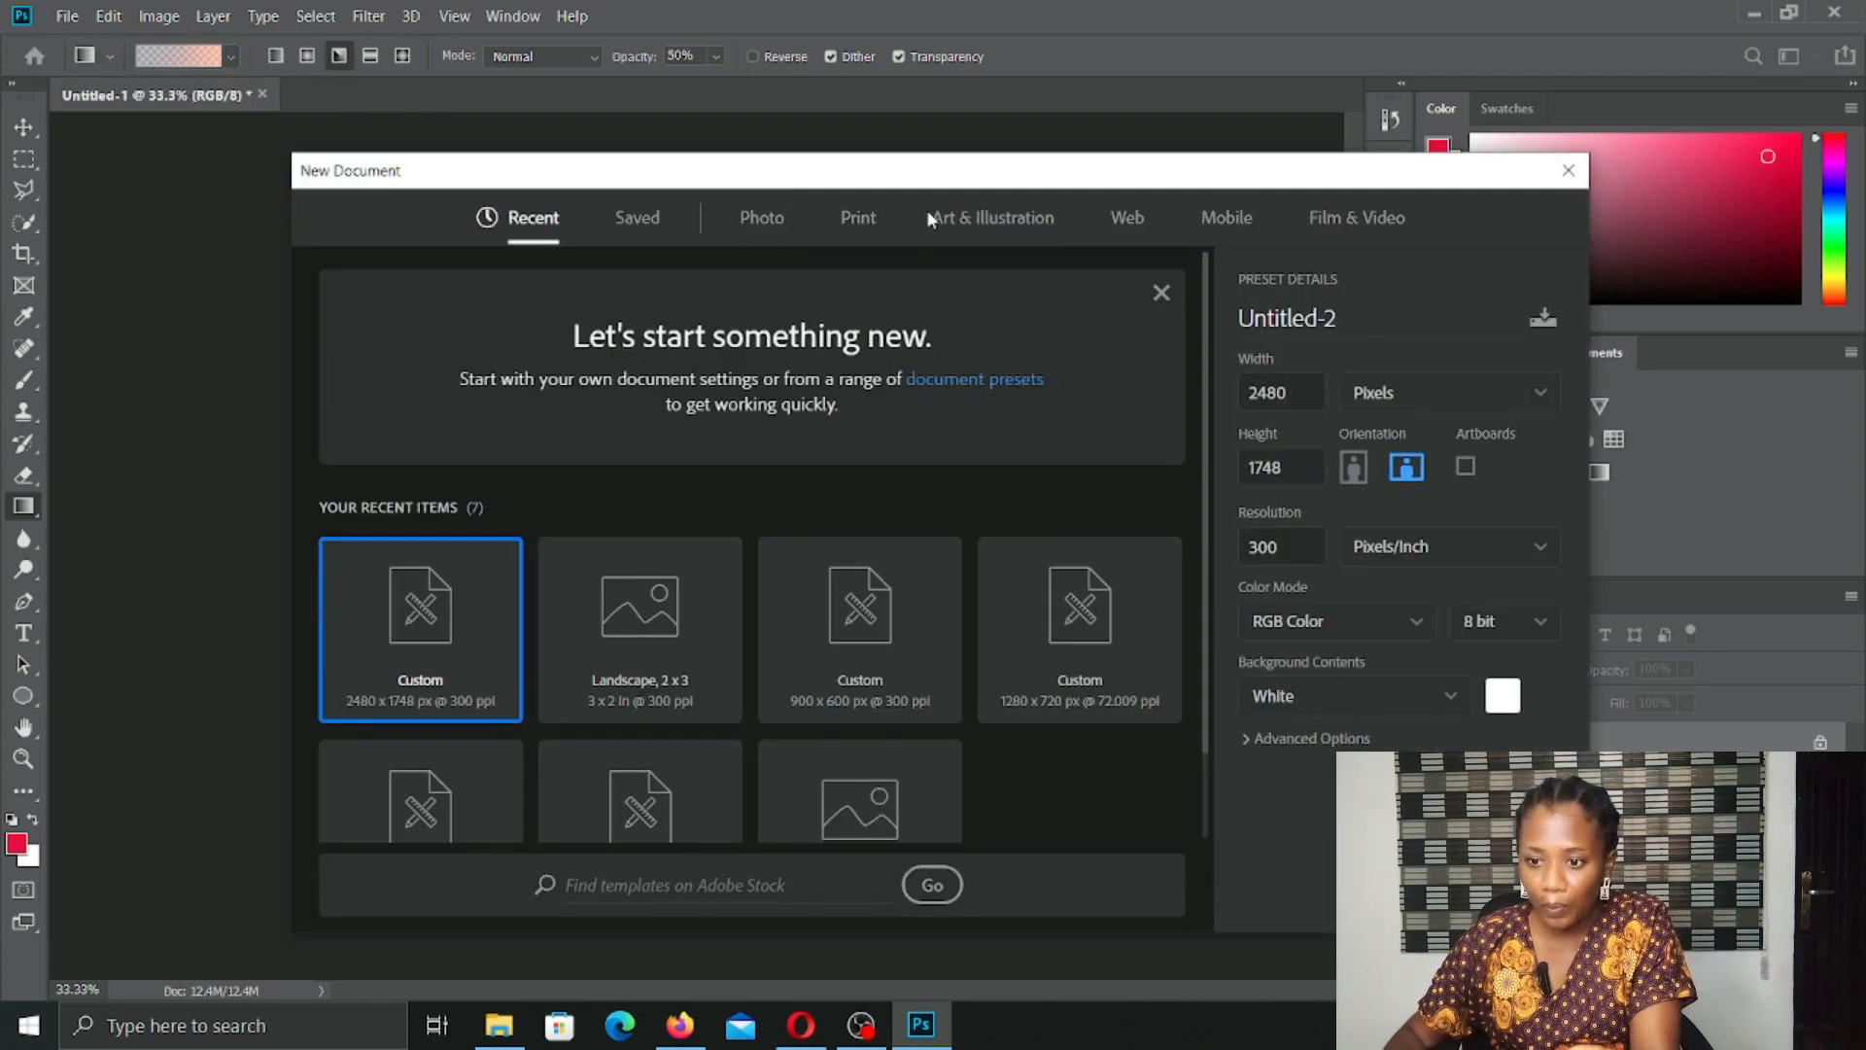
click(867, 219)
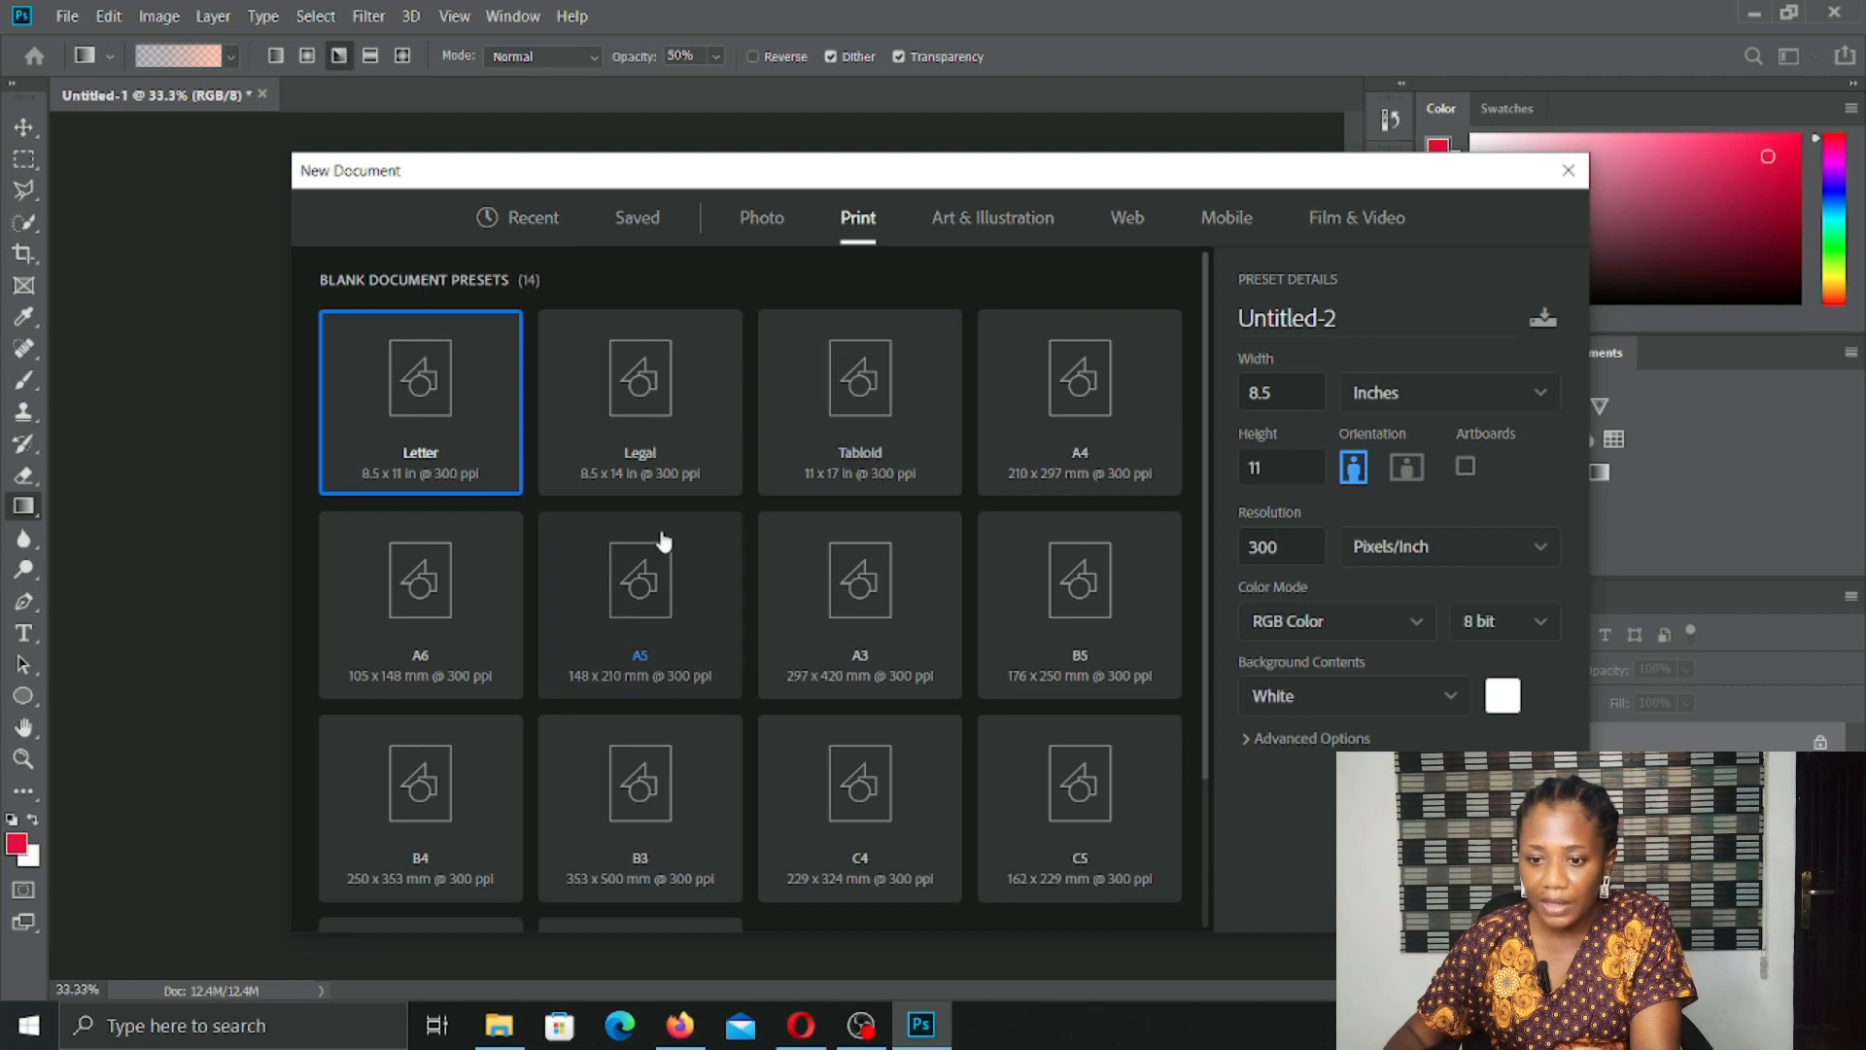
click(665, 621)
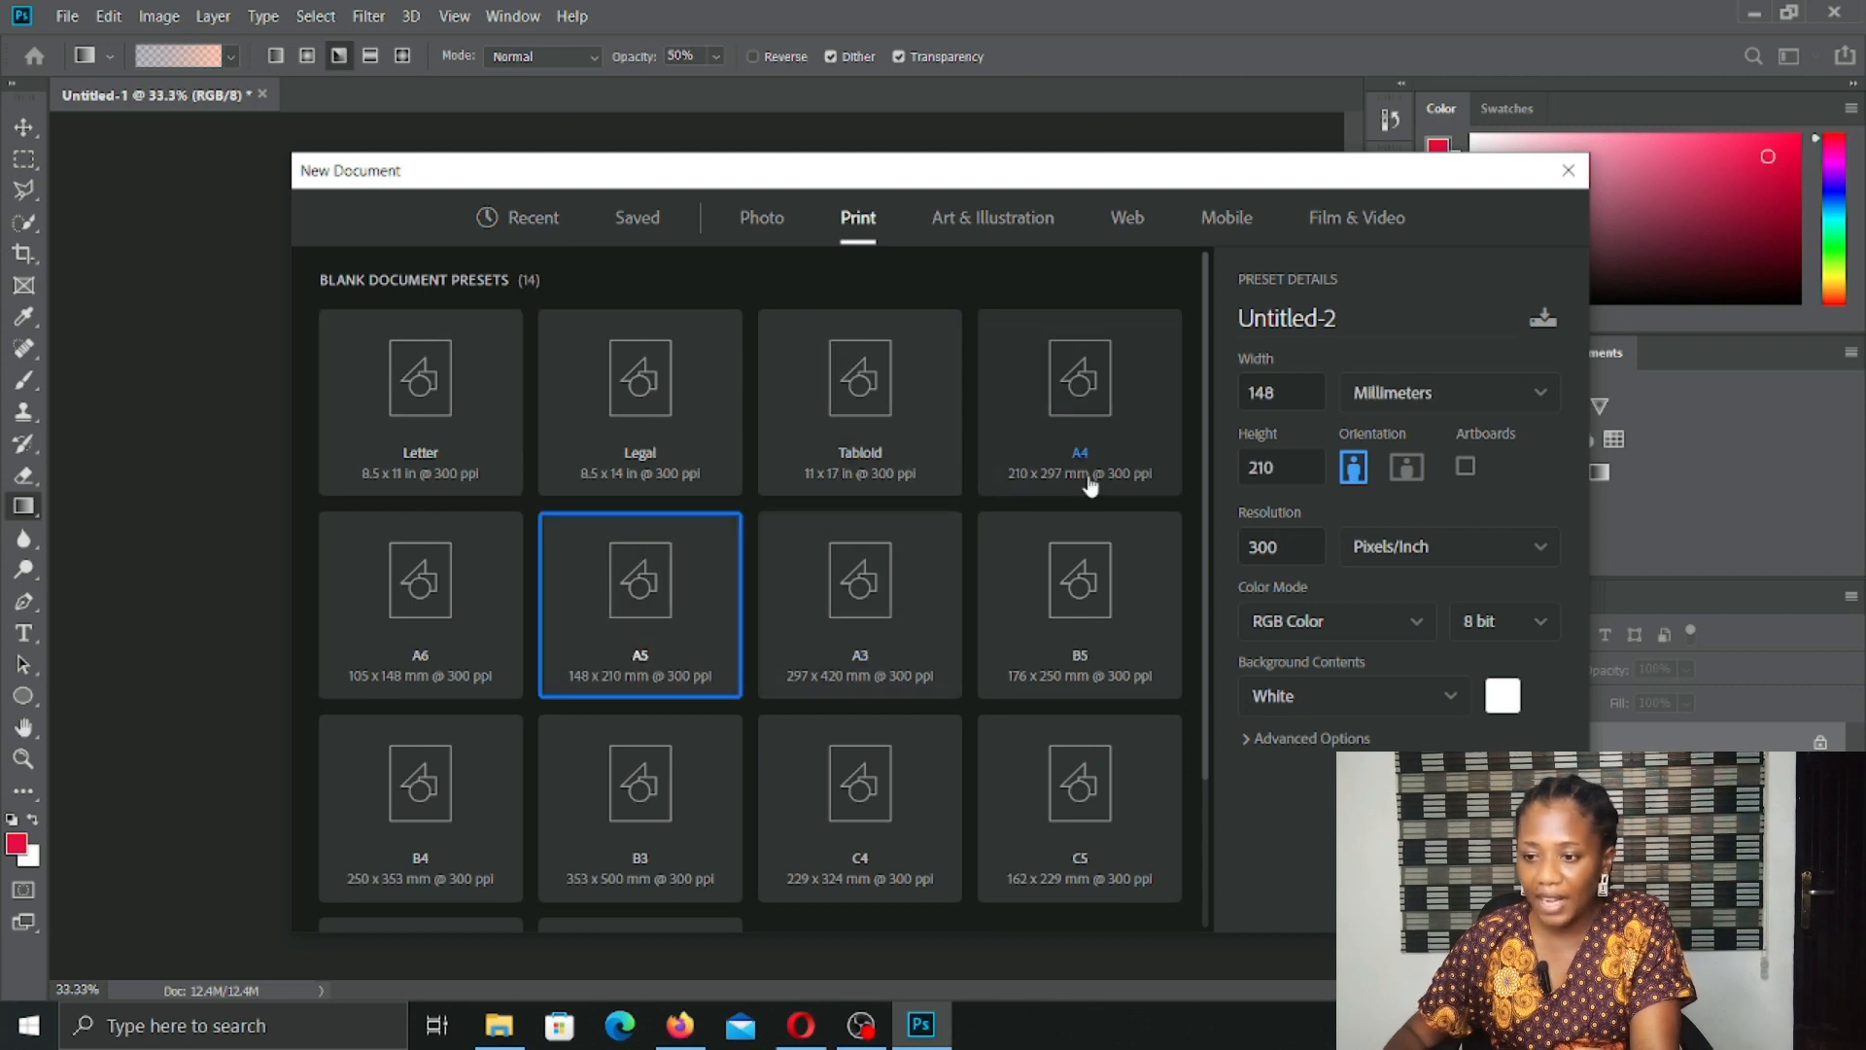
click(1409, 472)
click(1530, 392)
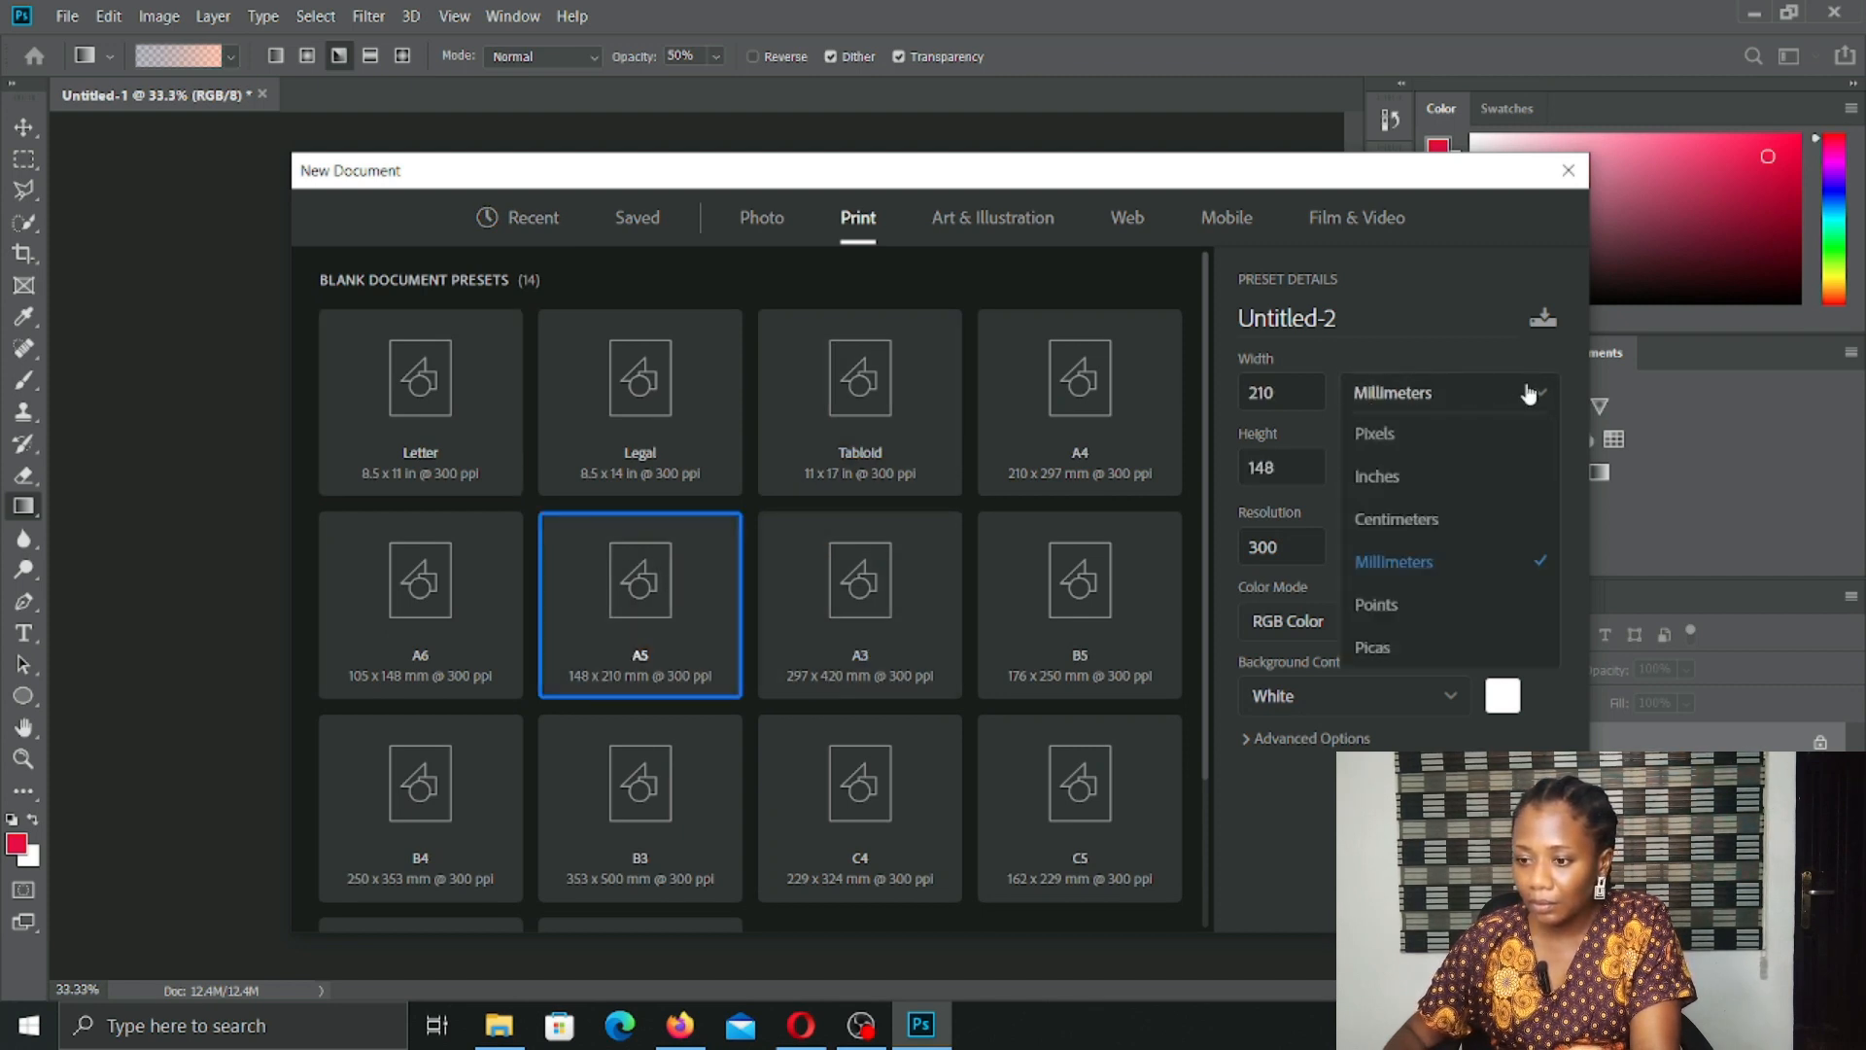
click(1411, 435)
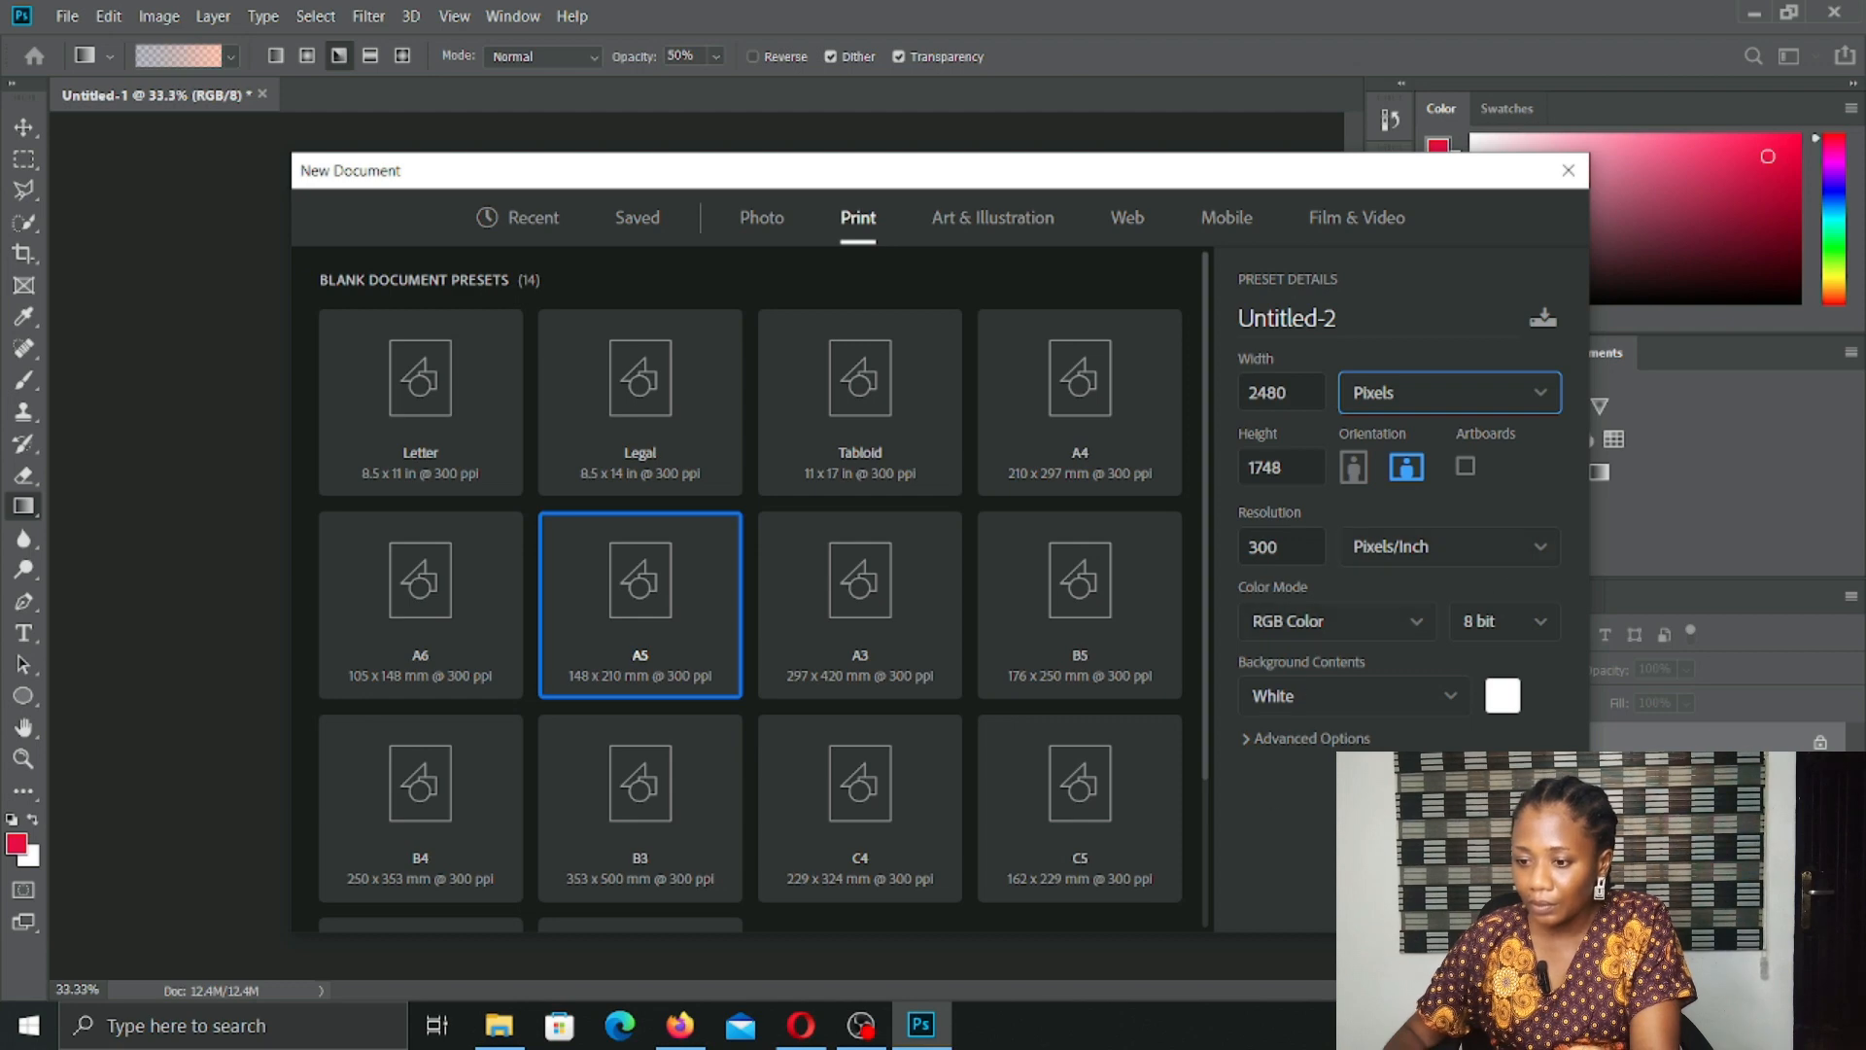
key(Return)
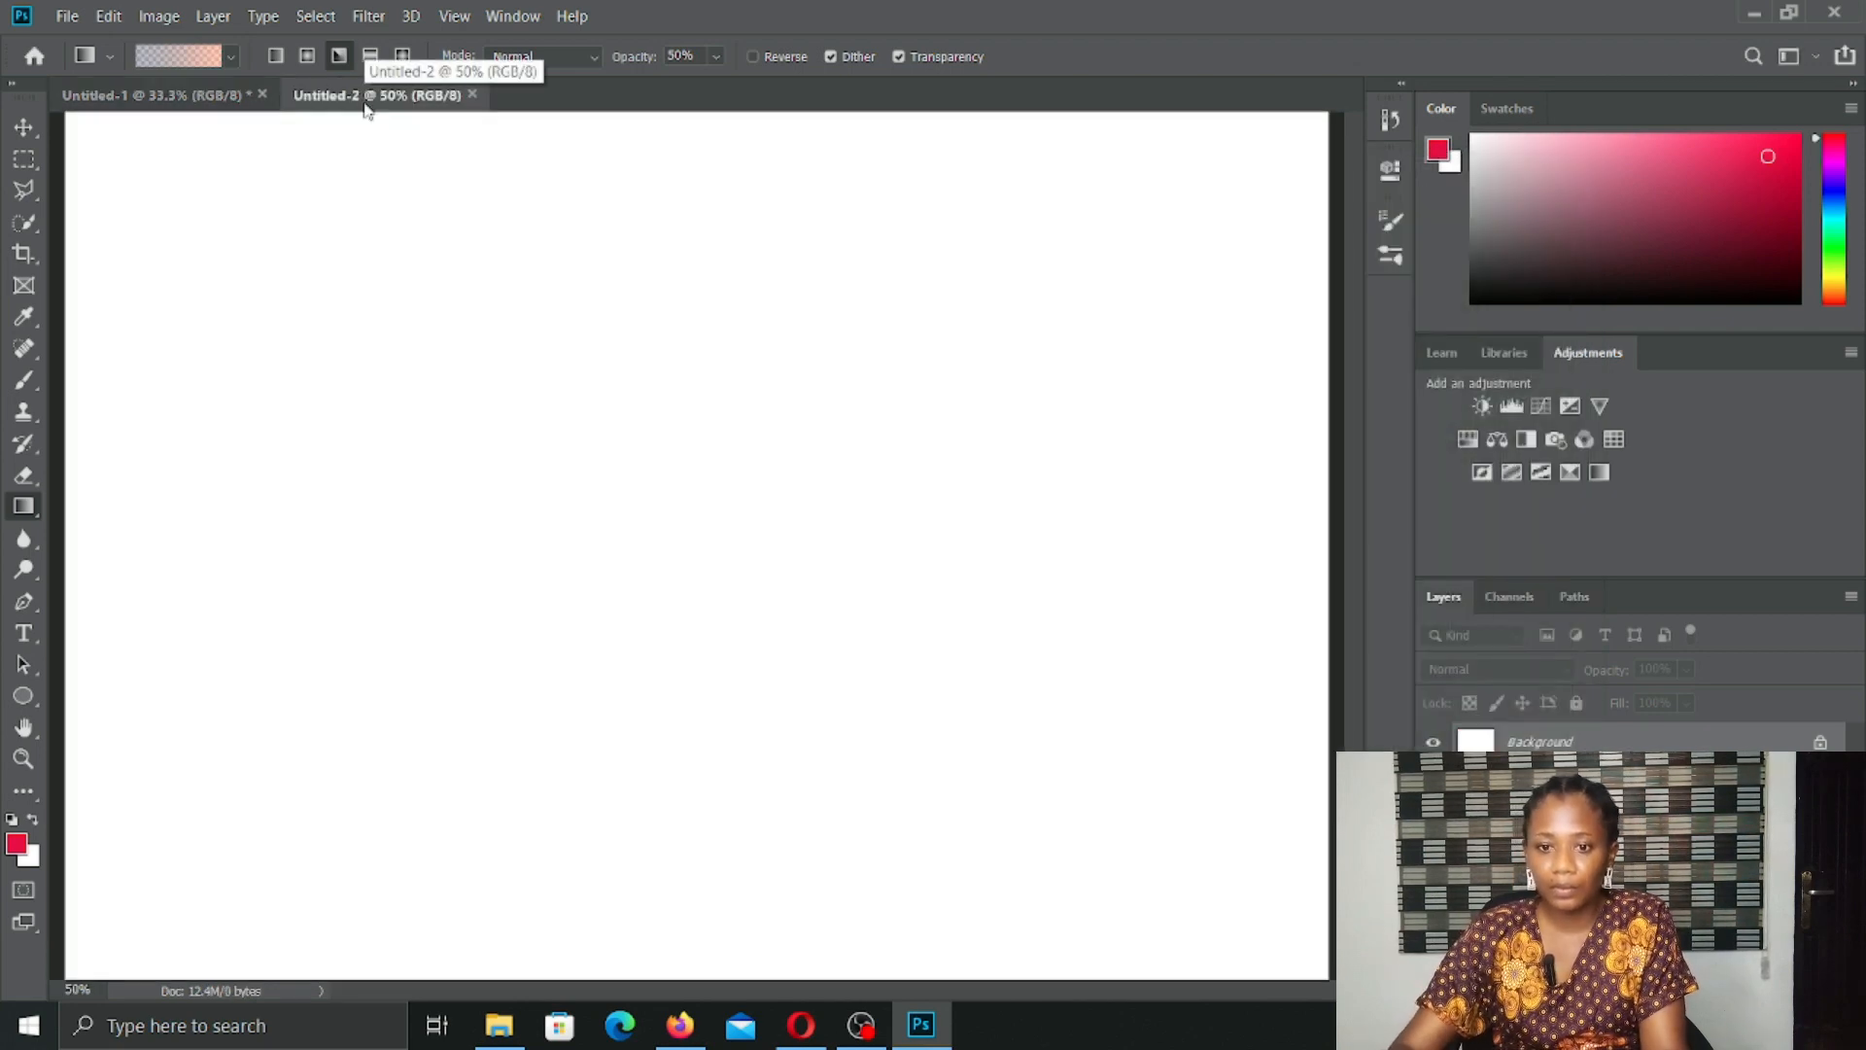
key(ctrl+minus)
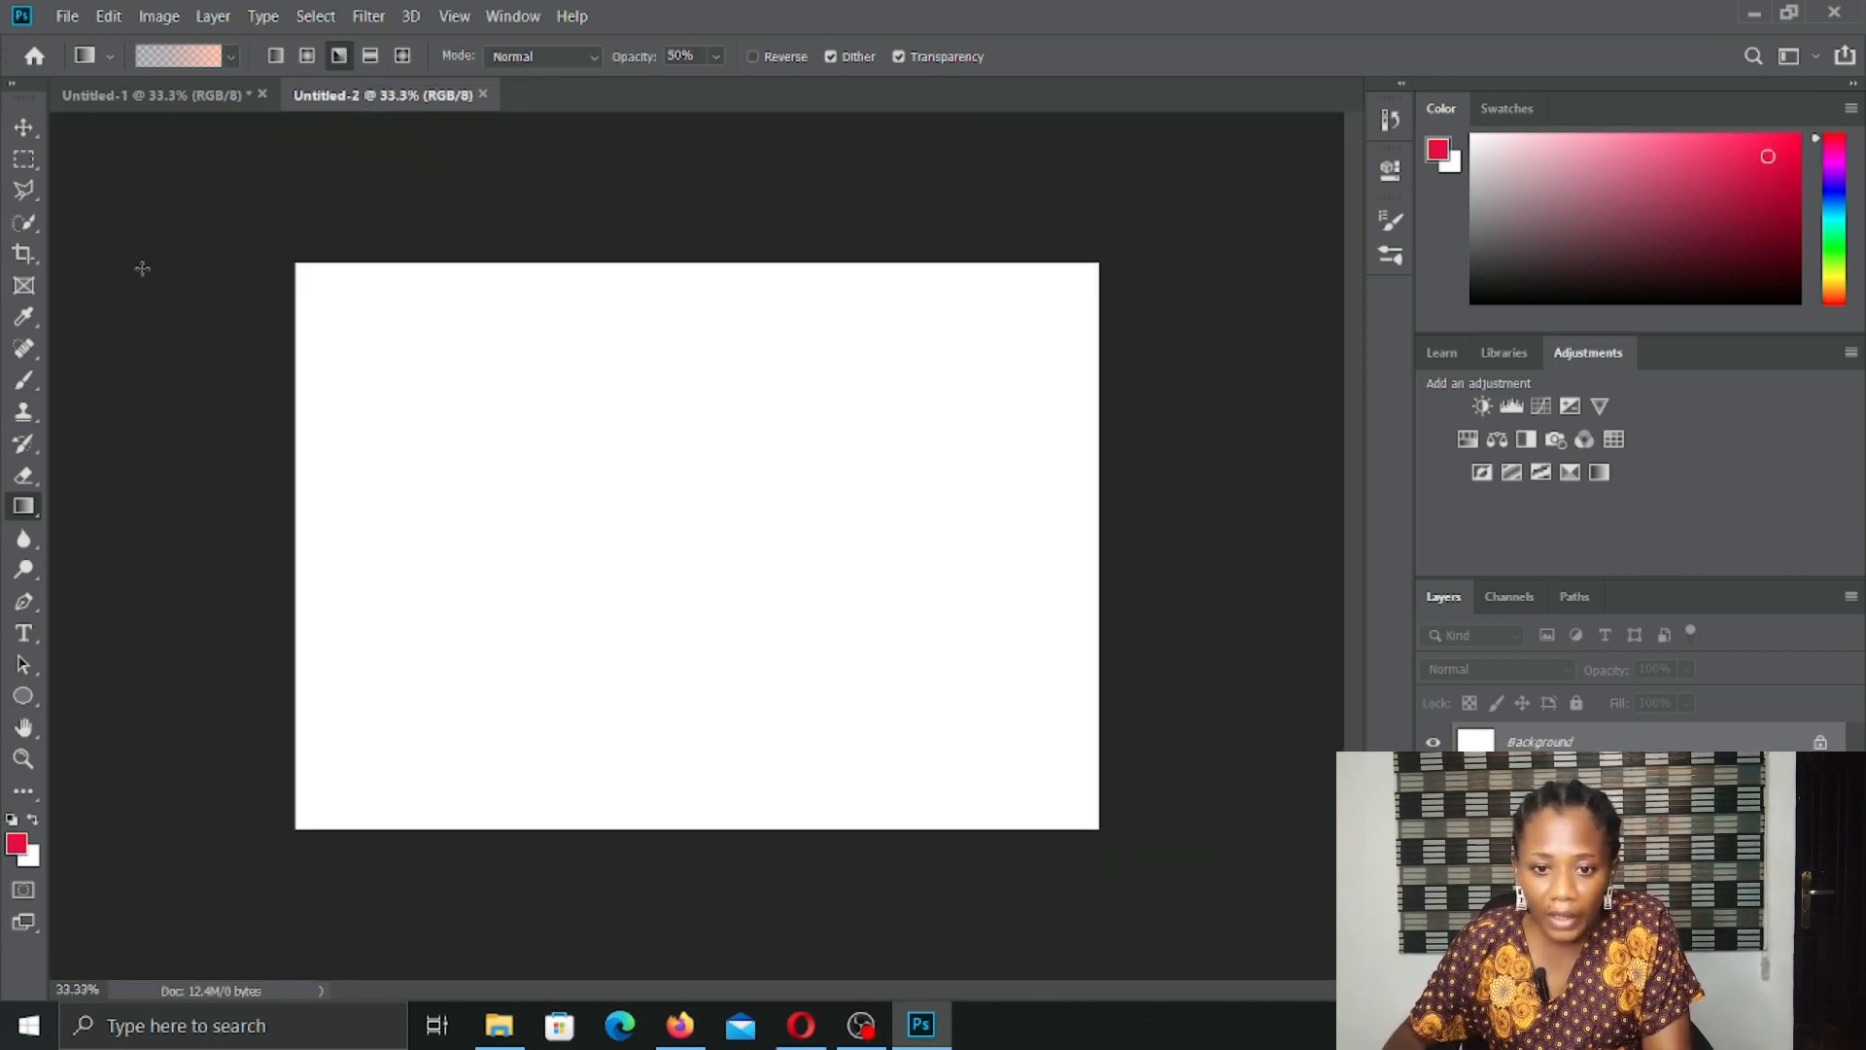
Step: Draw a rectangle shape about 2645 x 1880 px covering the whole Untitled-2 canvas
click(201, 101)
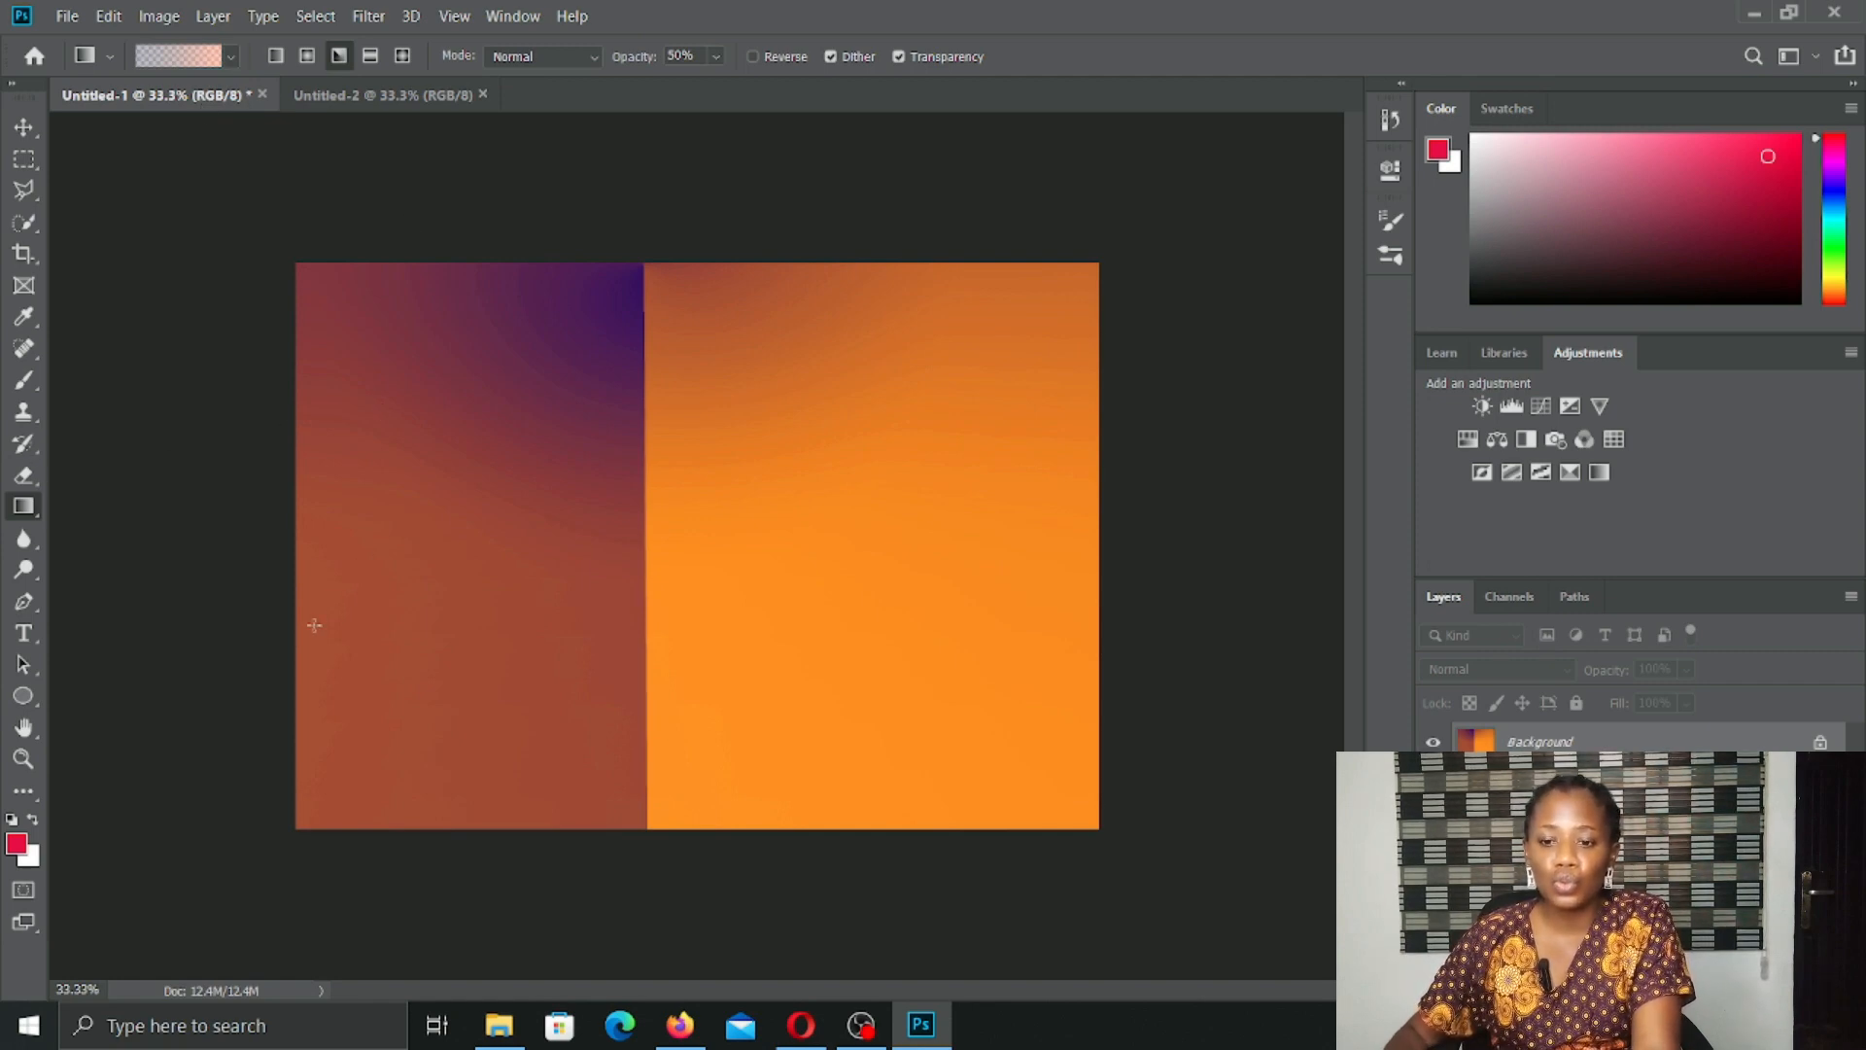
click(352, 96)
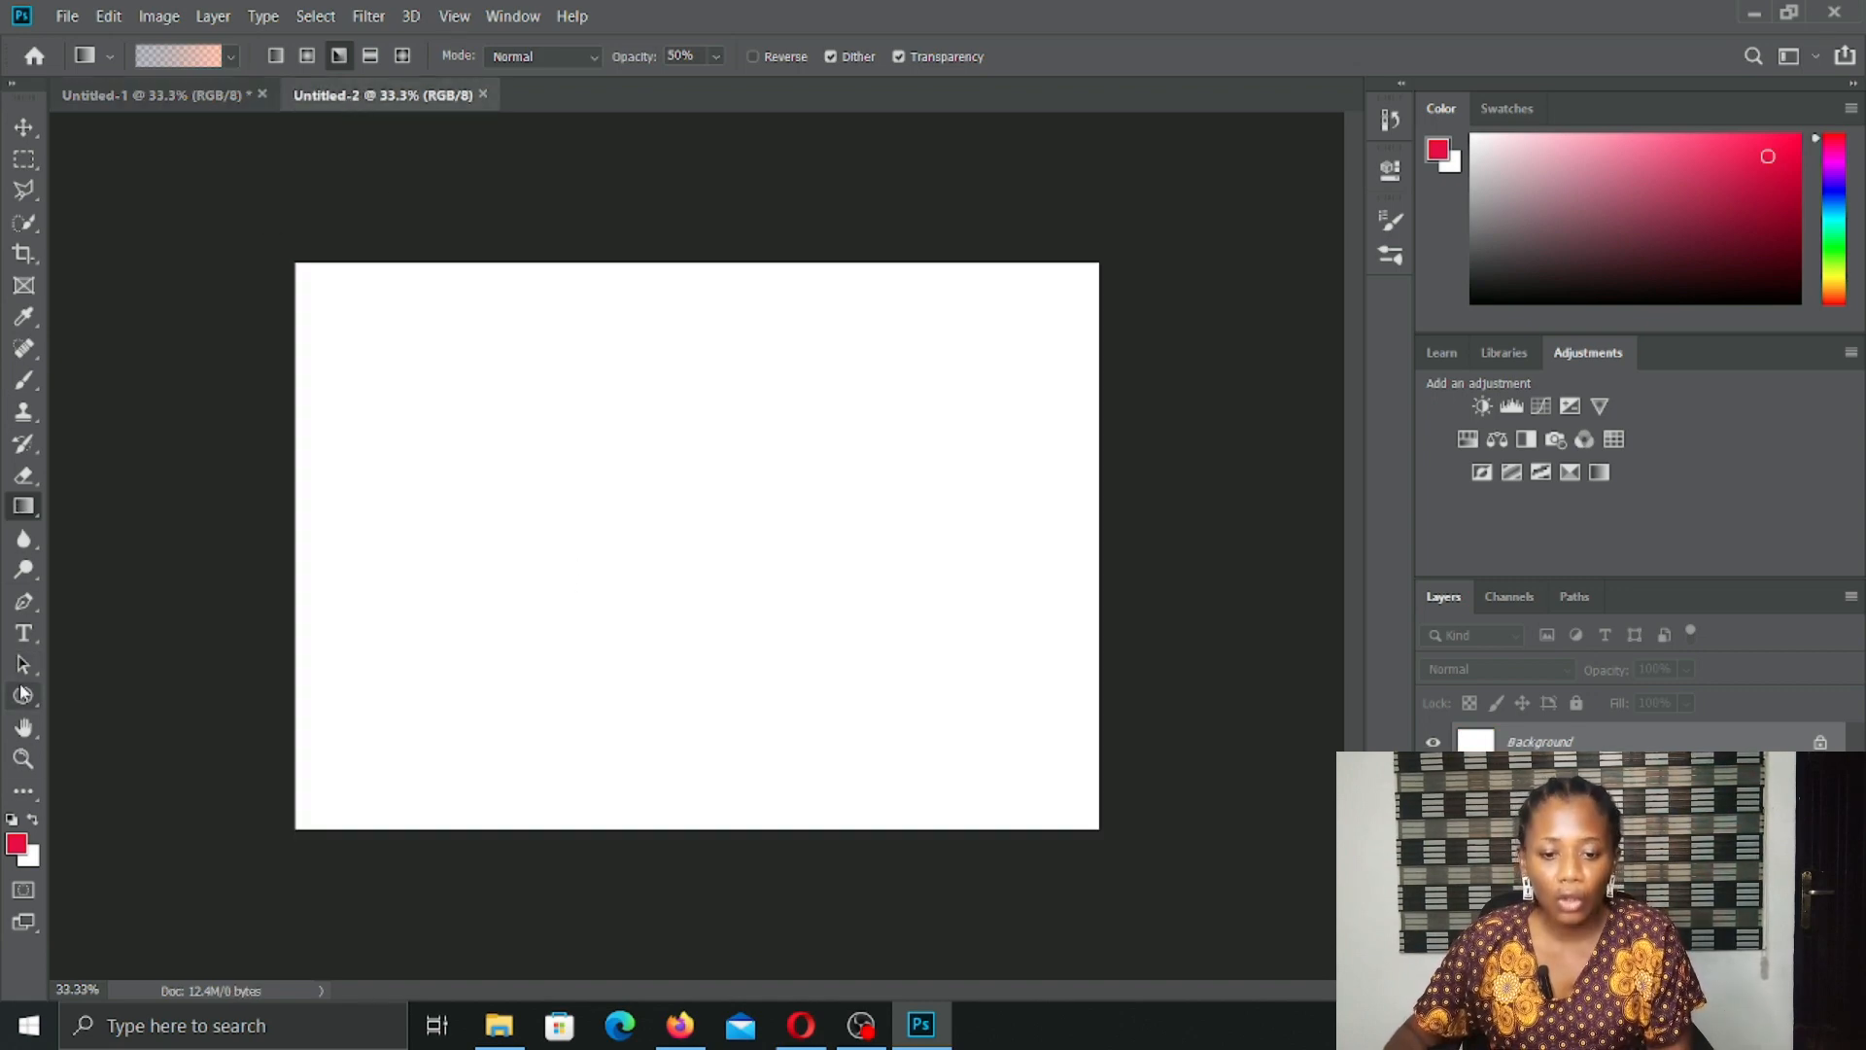
drag(23, 696, 73, 695)
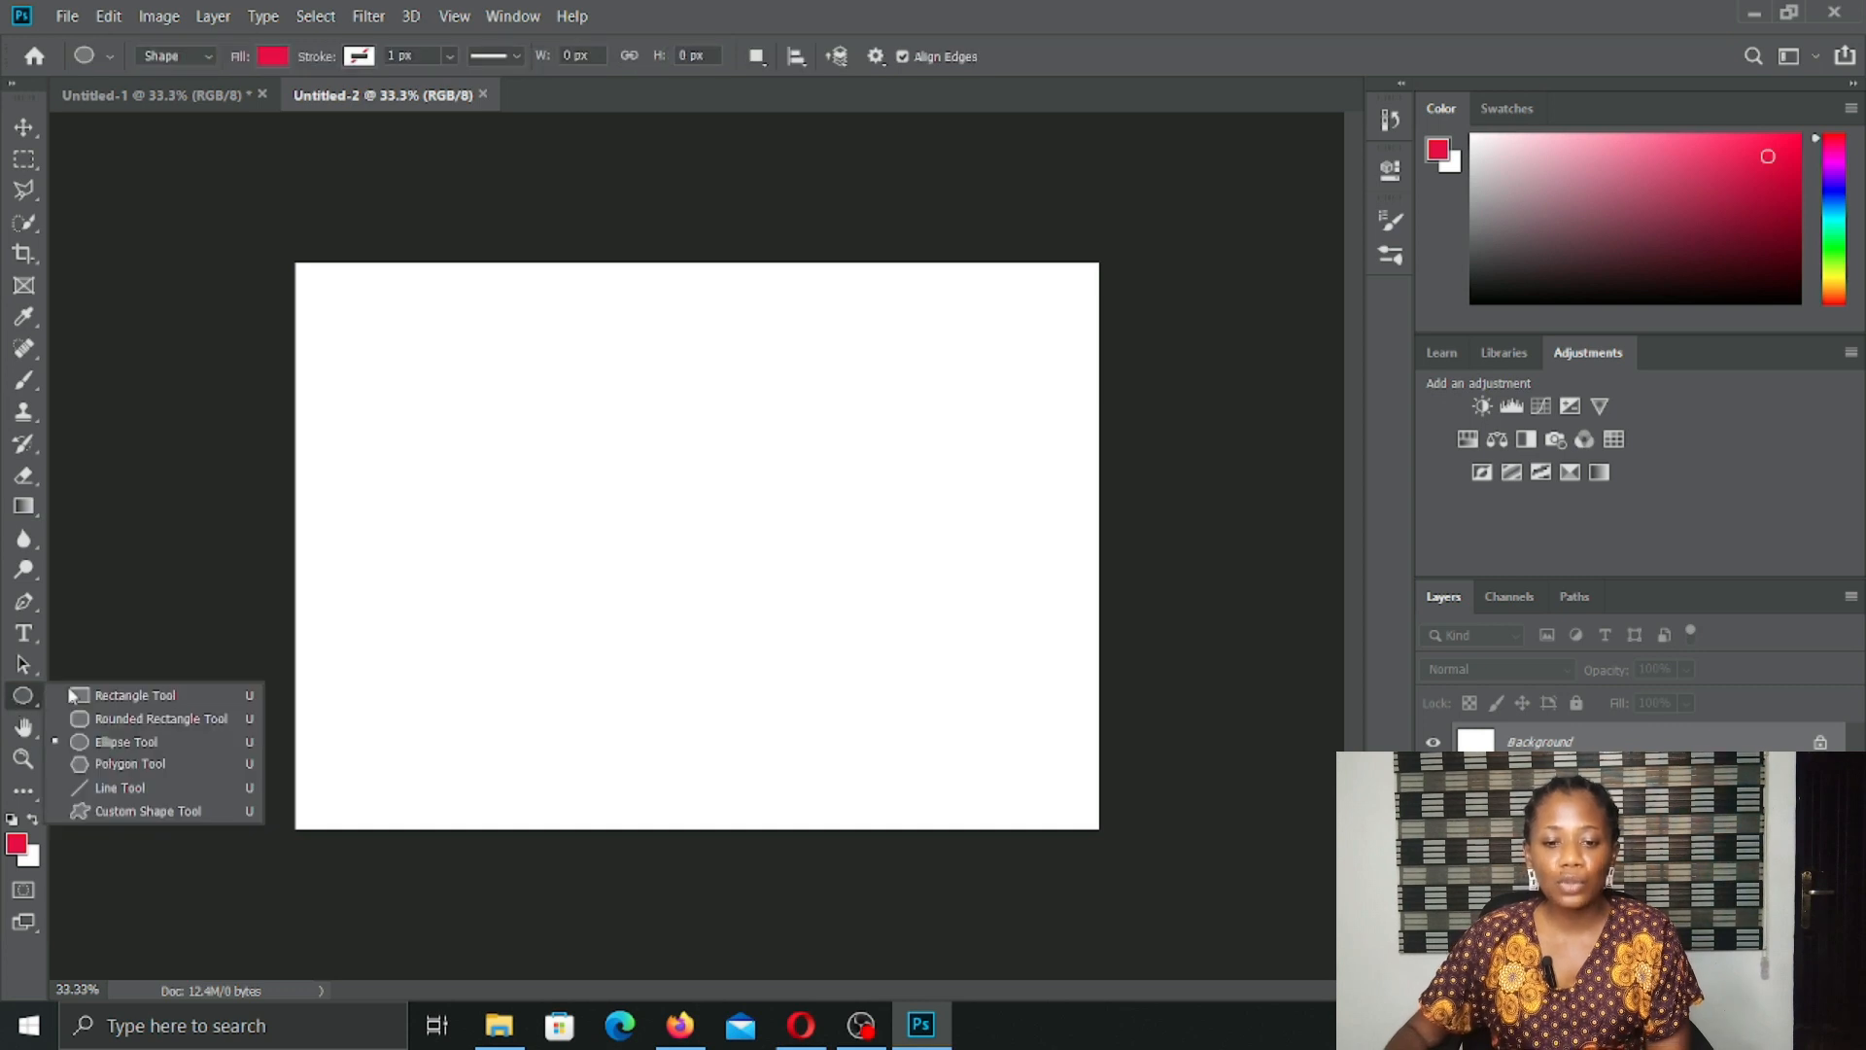
click(124, 701)
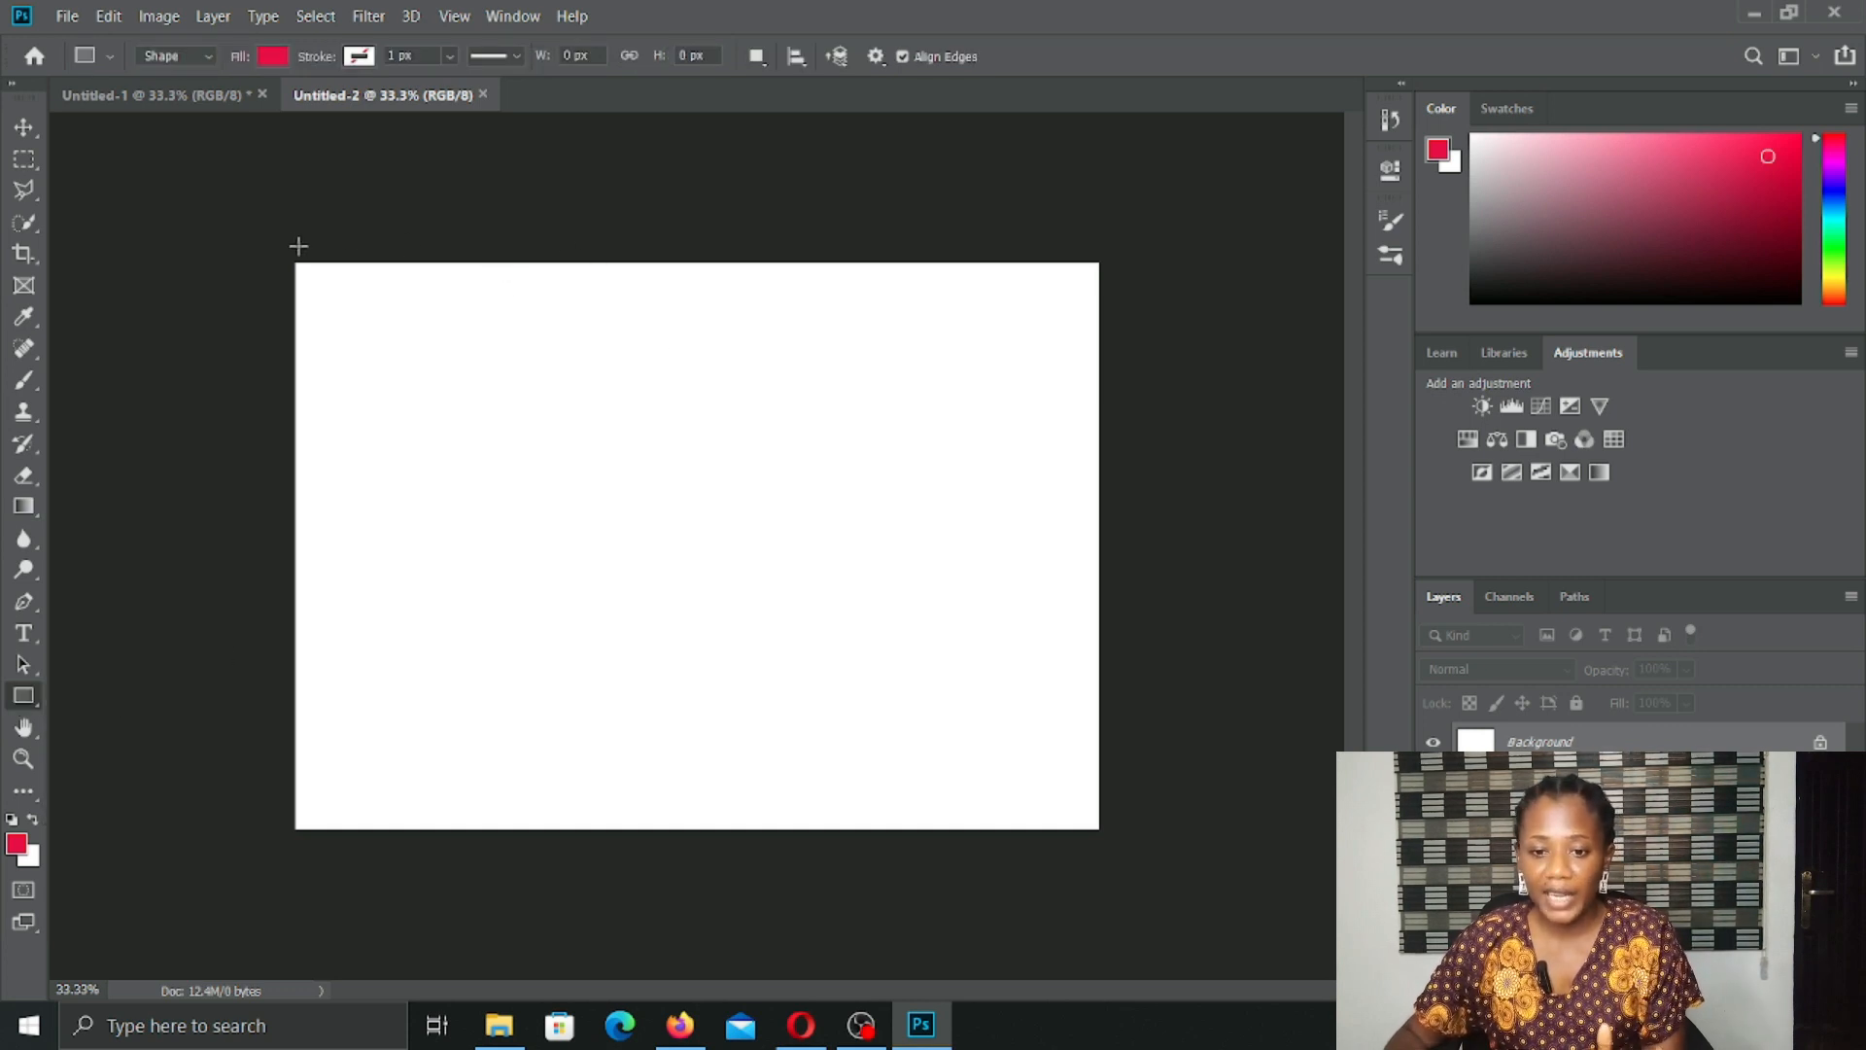
drag(269, 246, 1126, 856)
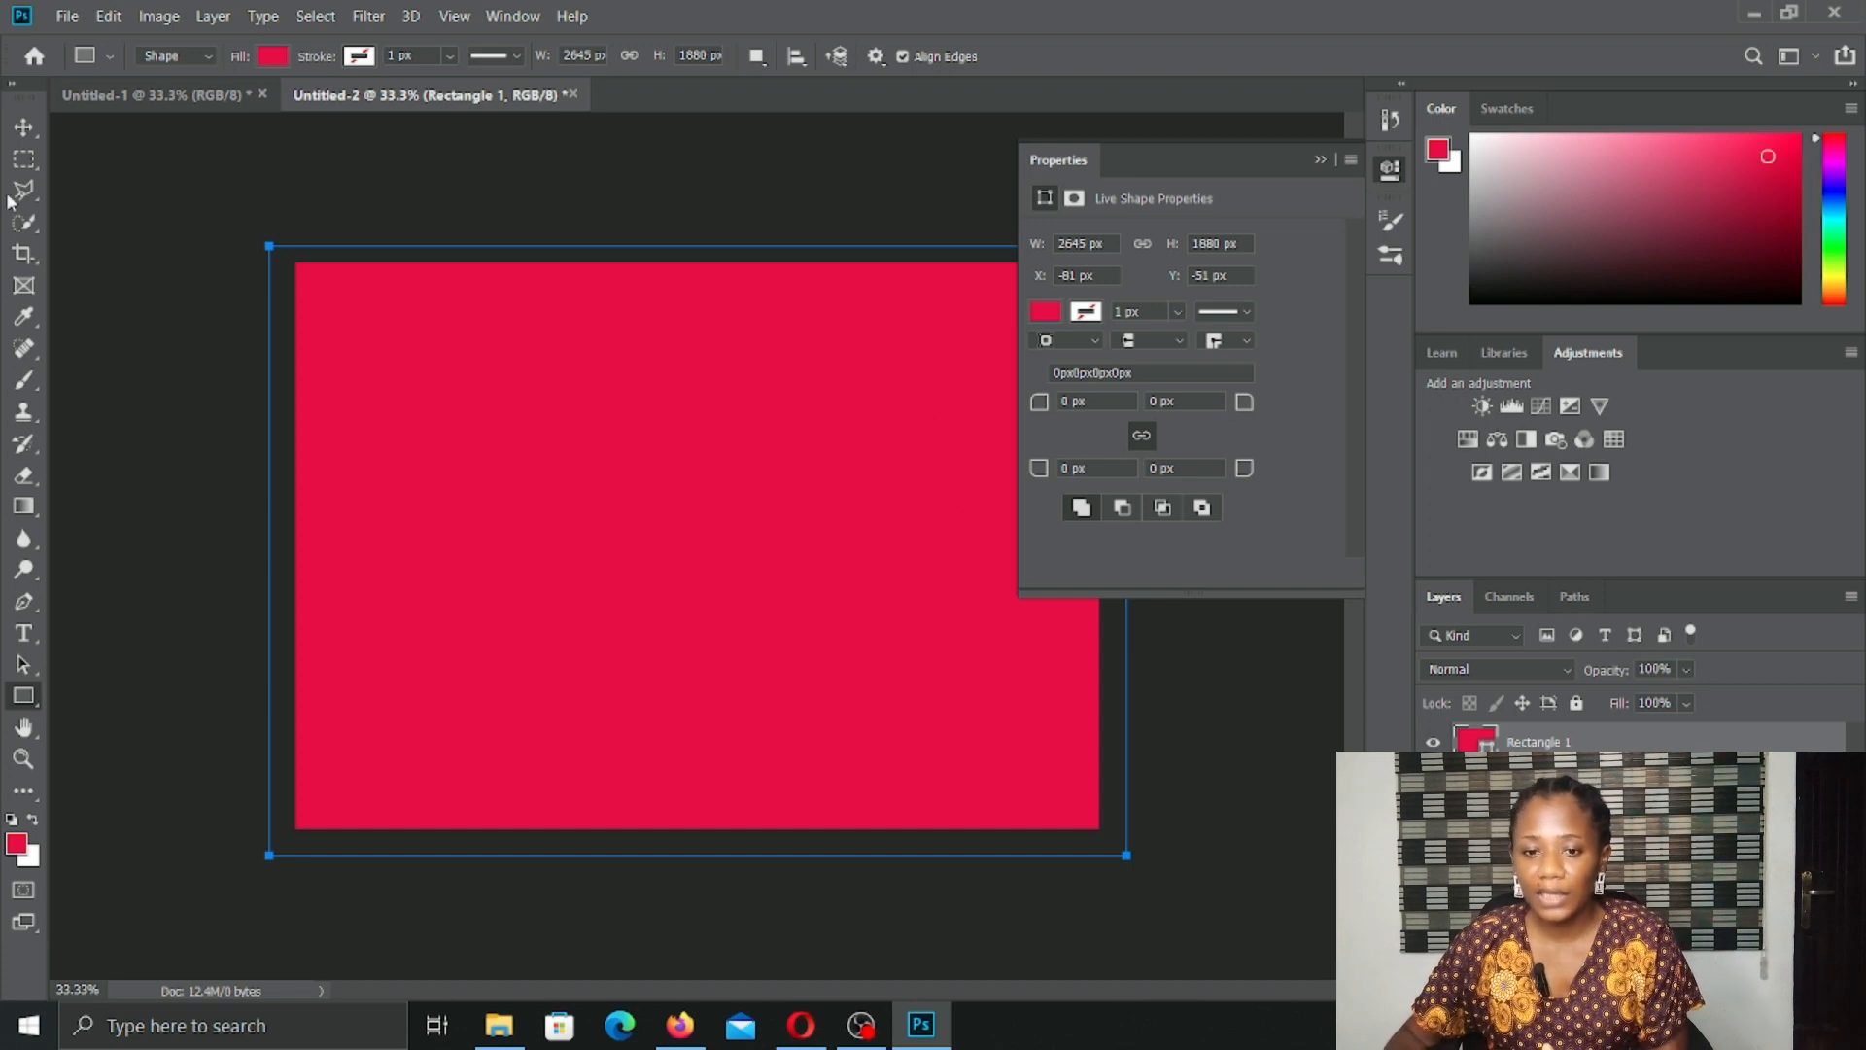
Step: Change the rectangle's solid fill to blue 2d16dd, and then to the green swatch
click(1048, 313)
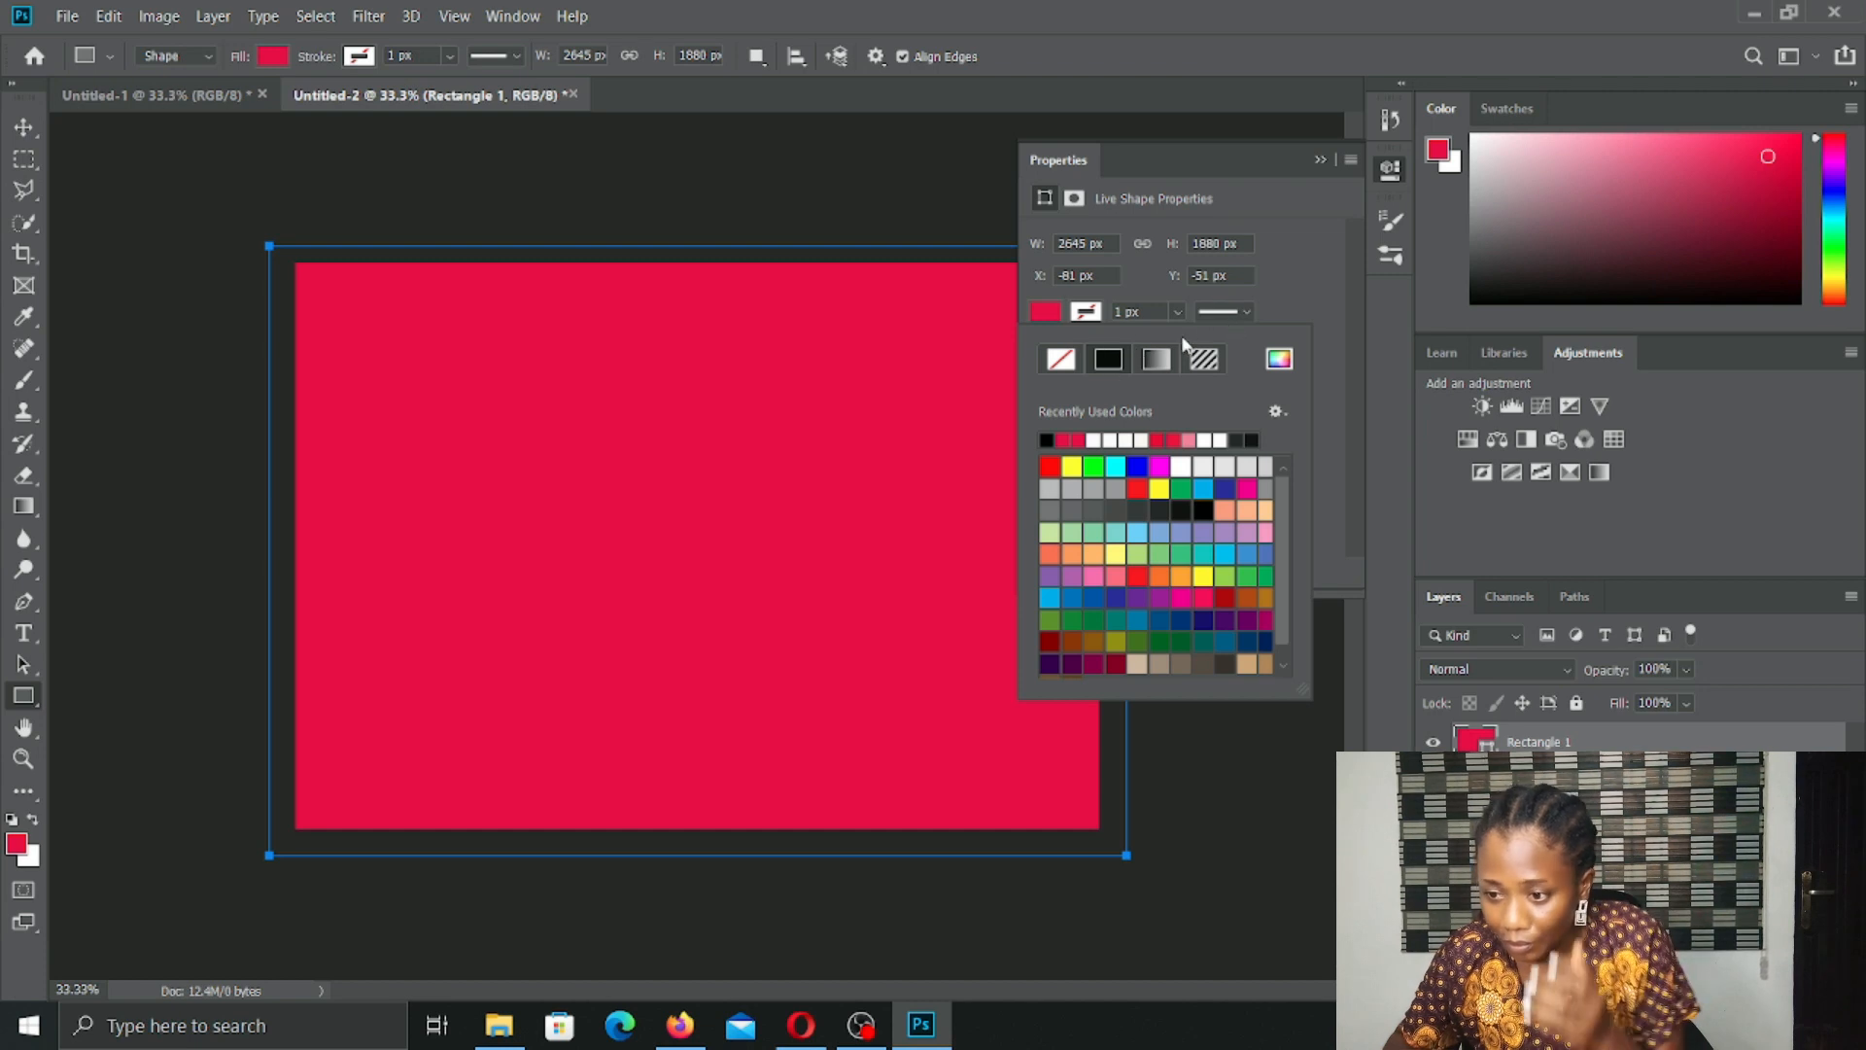
click(1280, 360)
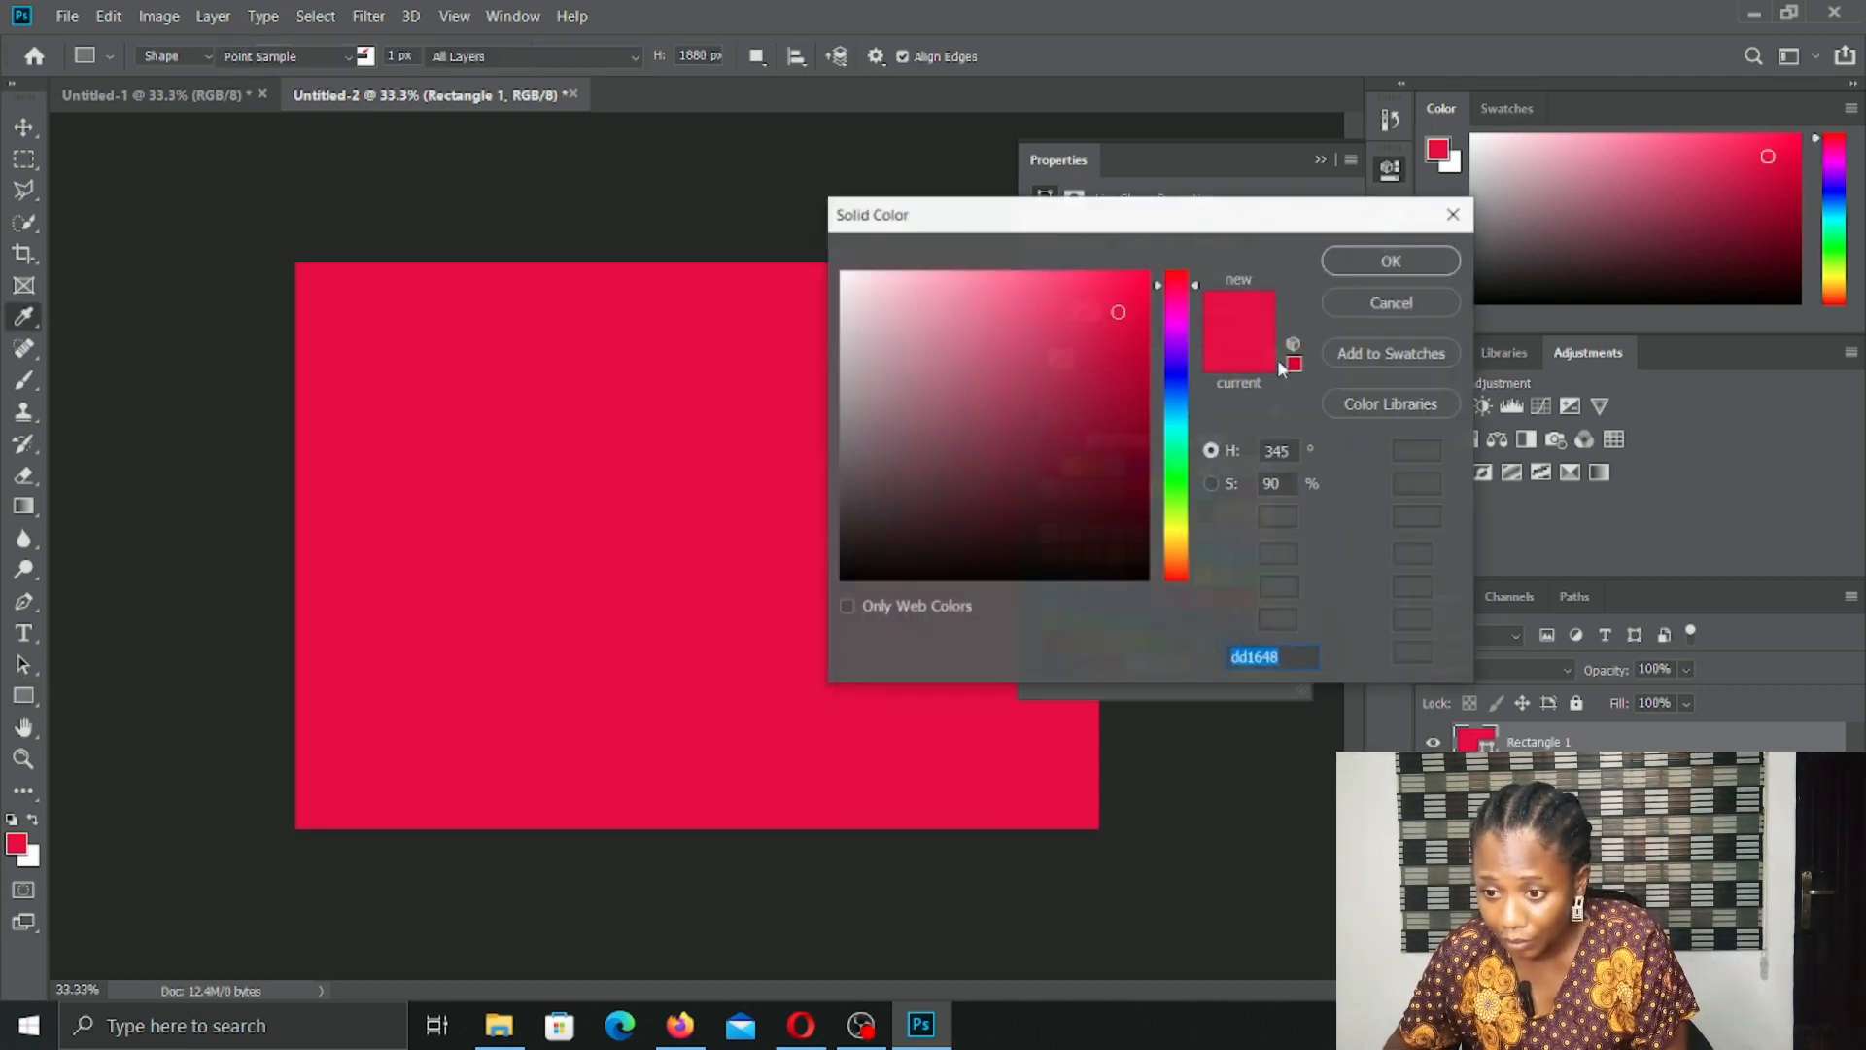
click(1176, 371)
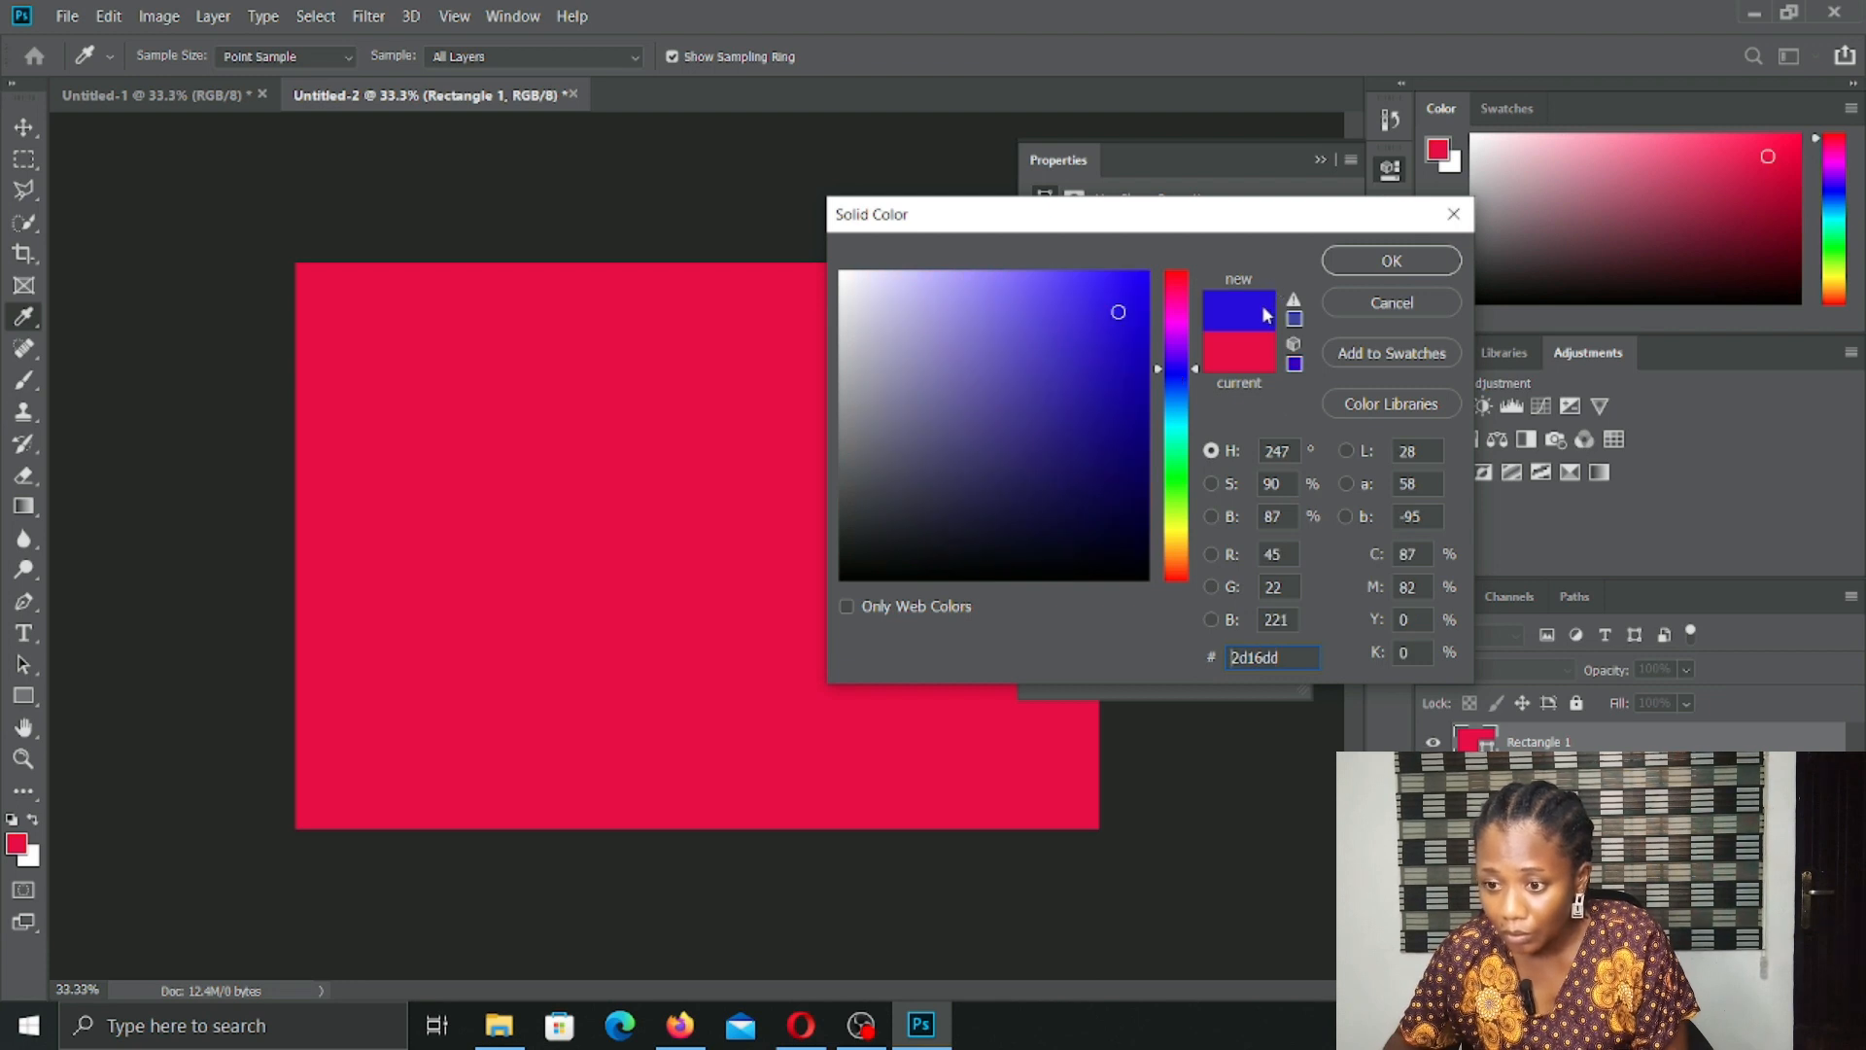
click(1392, 260)
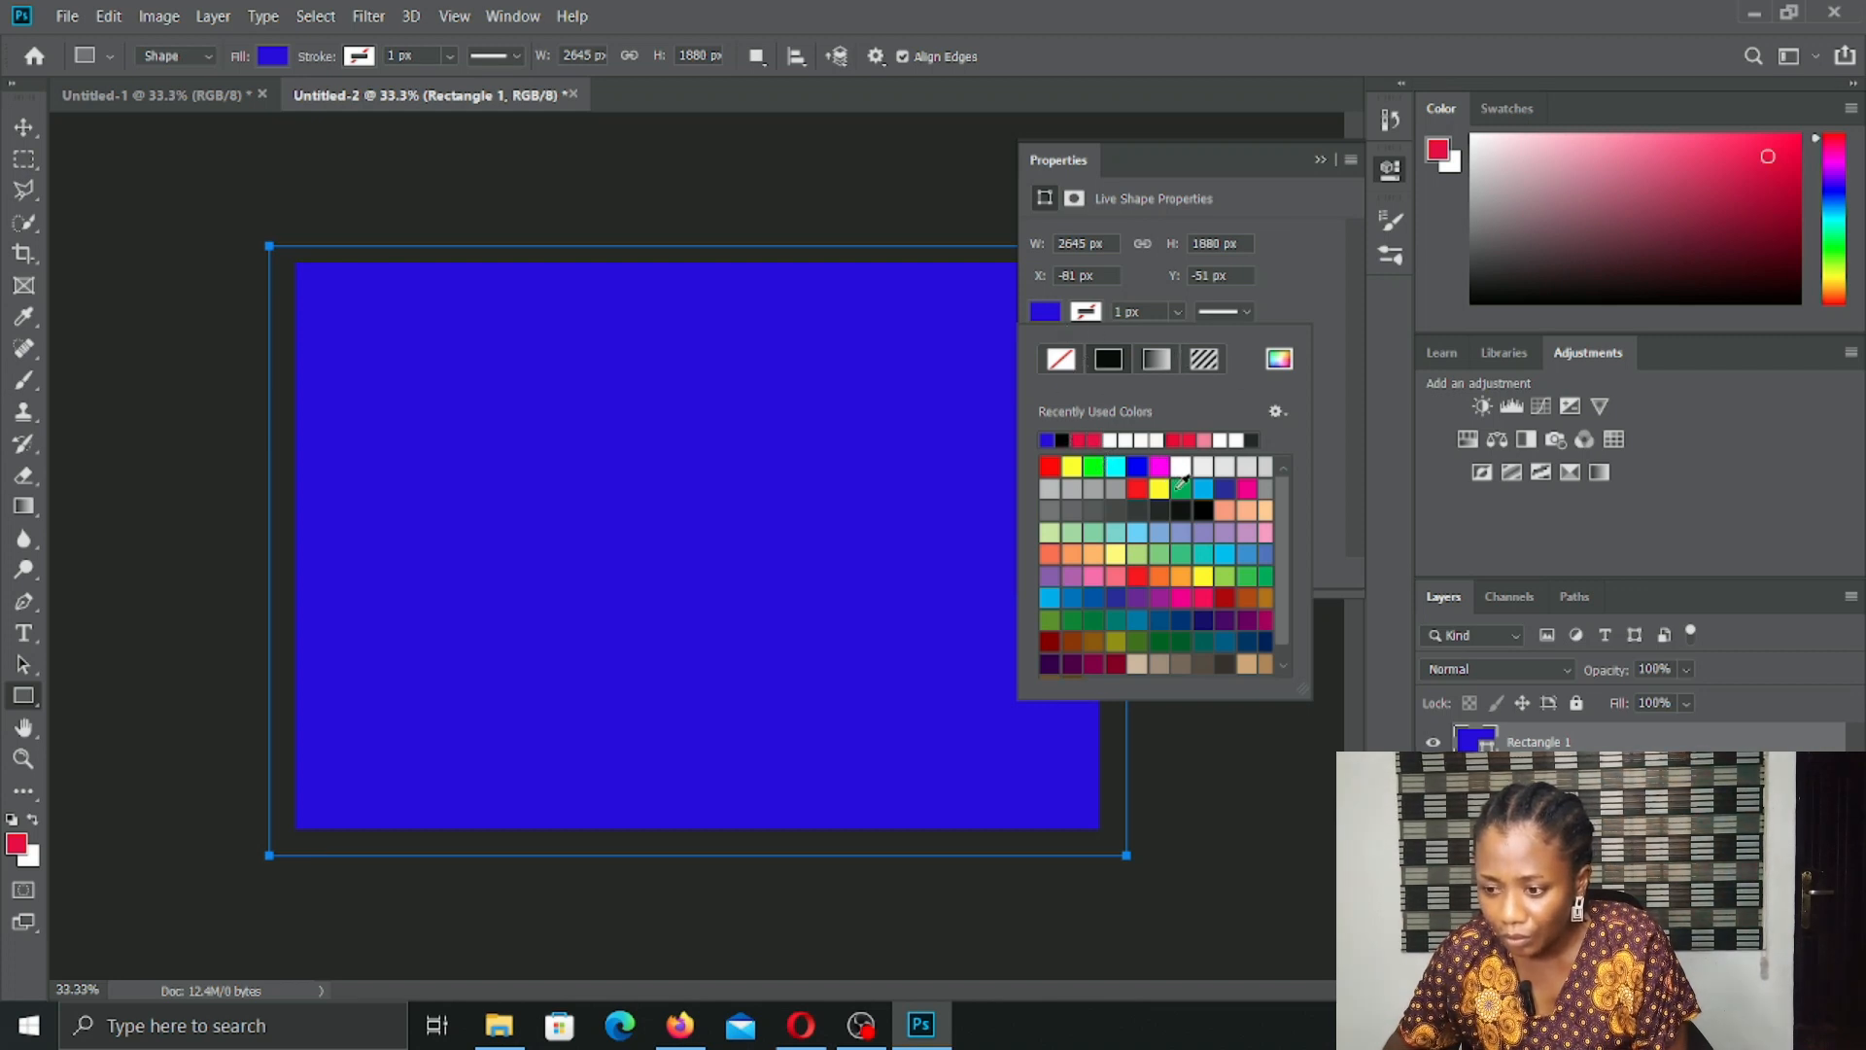
click(1181, 486)
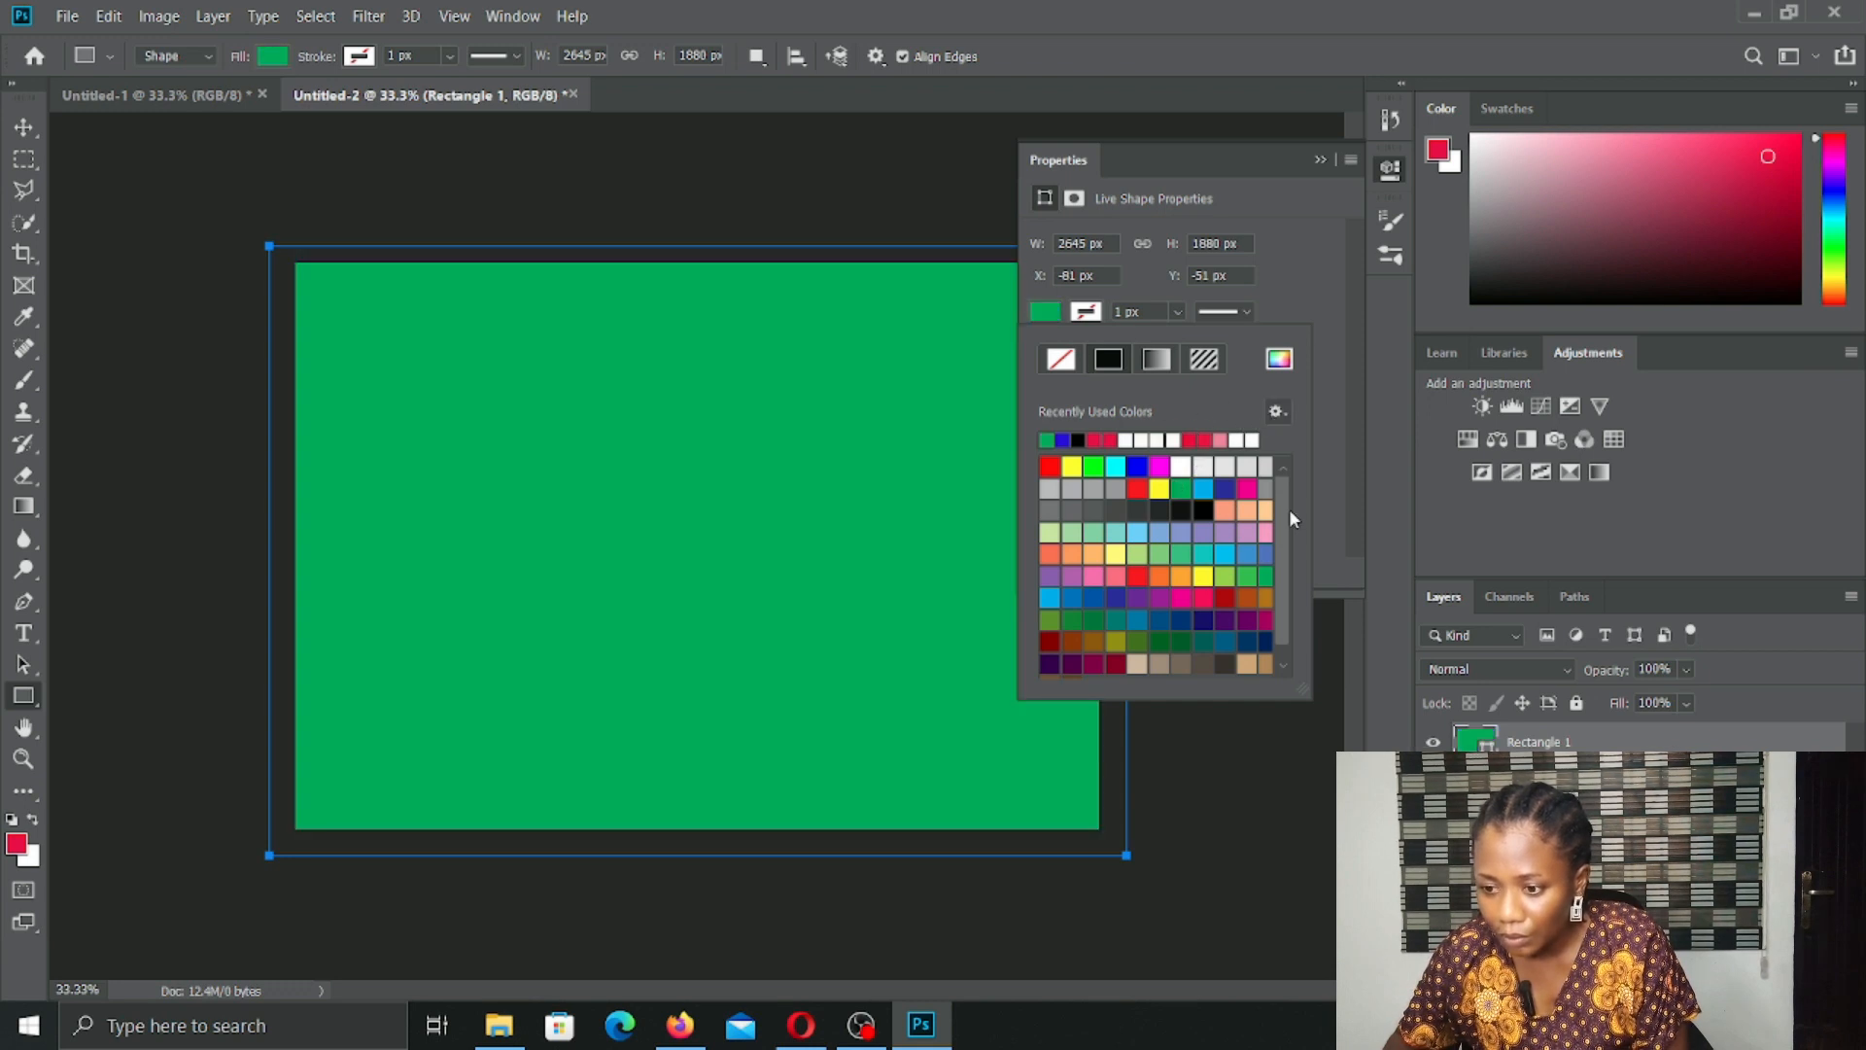
Step: Fill the rectangle with the red-to-green gradient preset and move its red and green color stops inward
click(1156, 359)
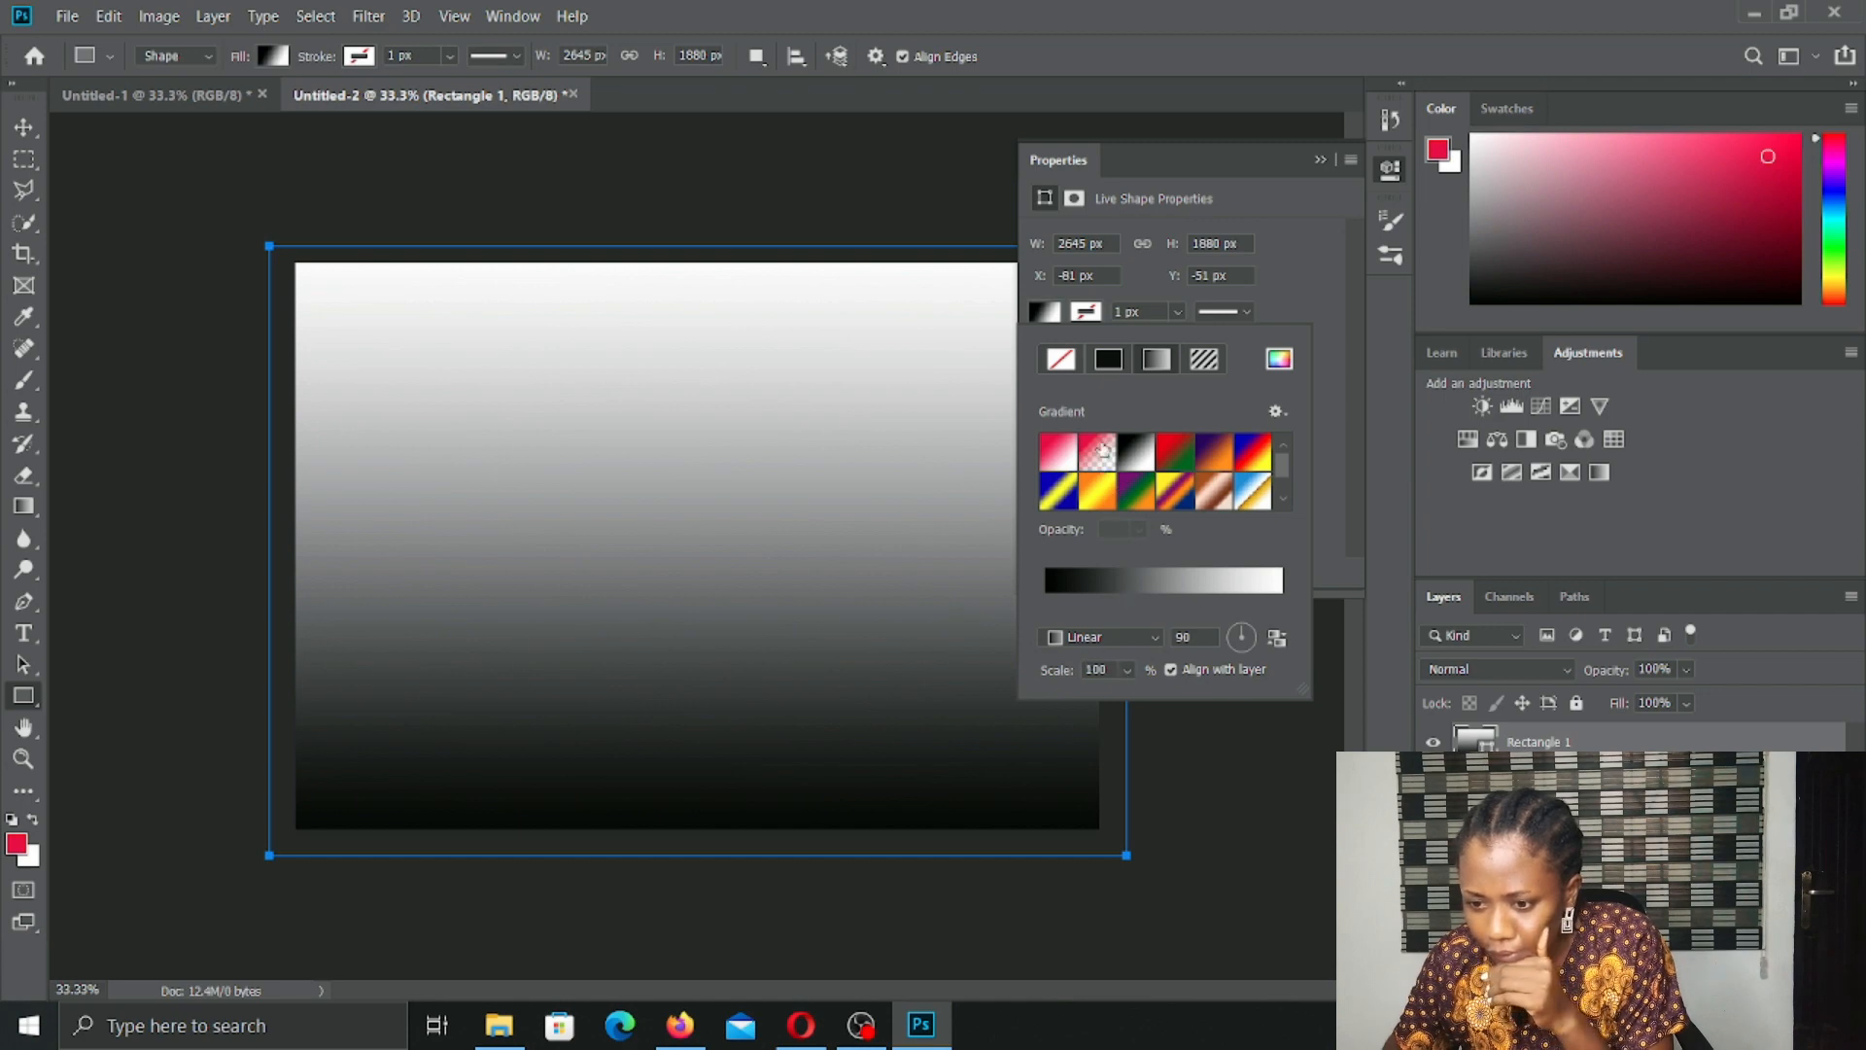
click(1173, 459)
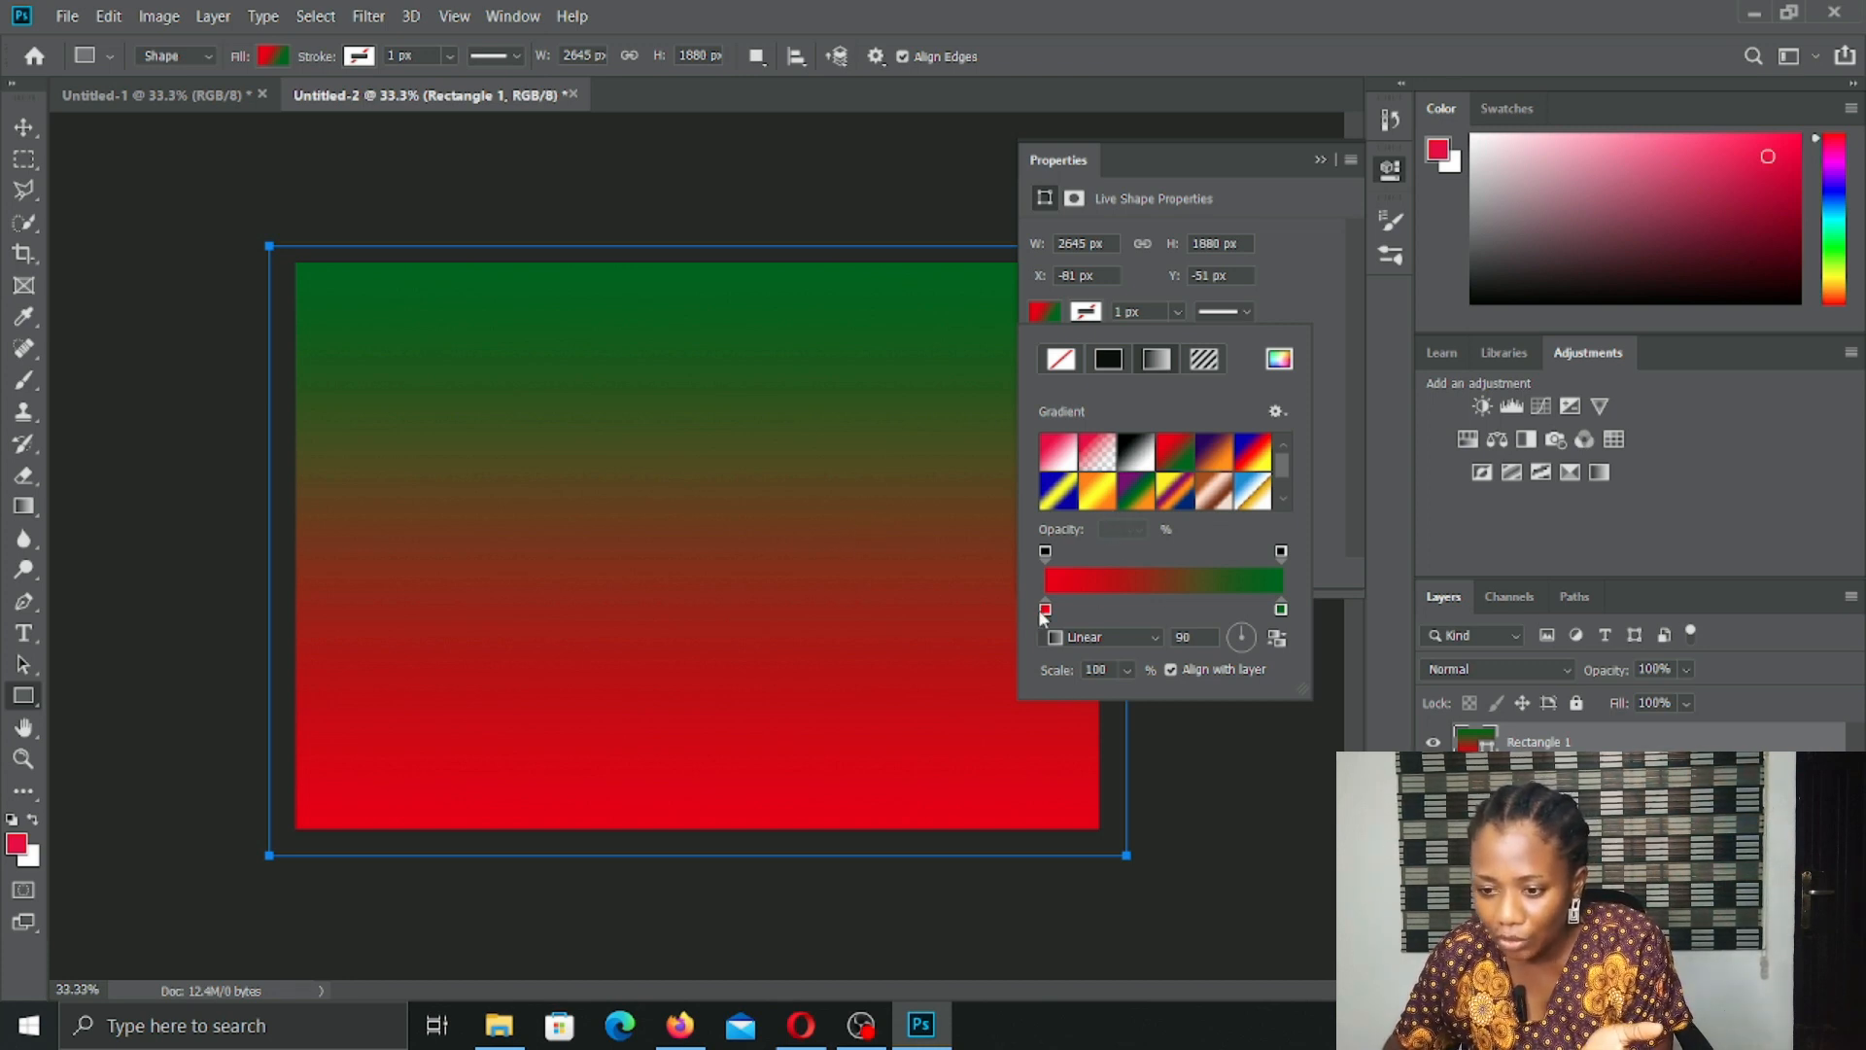
drag(1042, 613, 1098, 612)
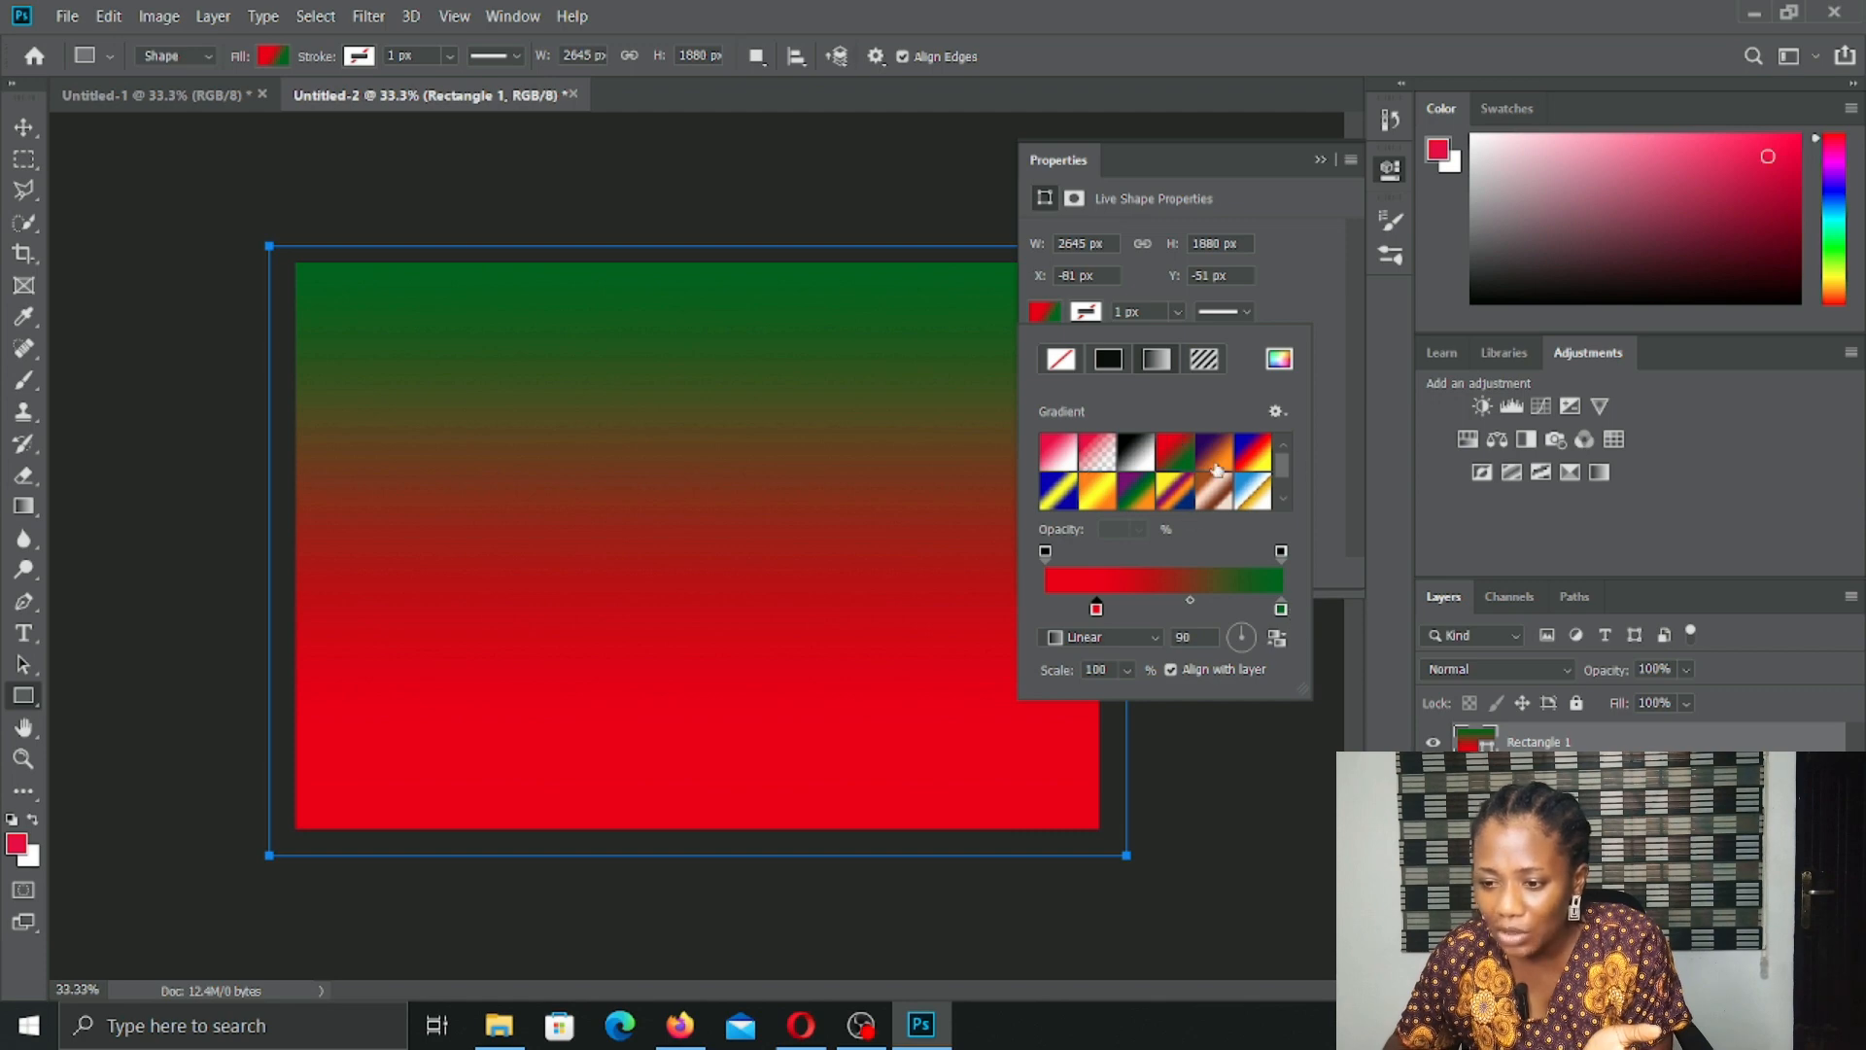
drag(1281, 609, 1203, 620)
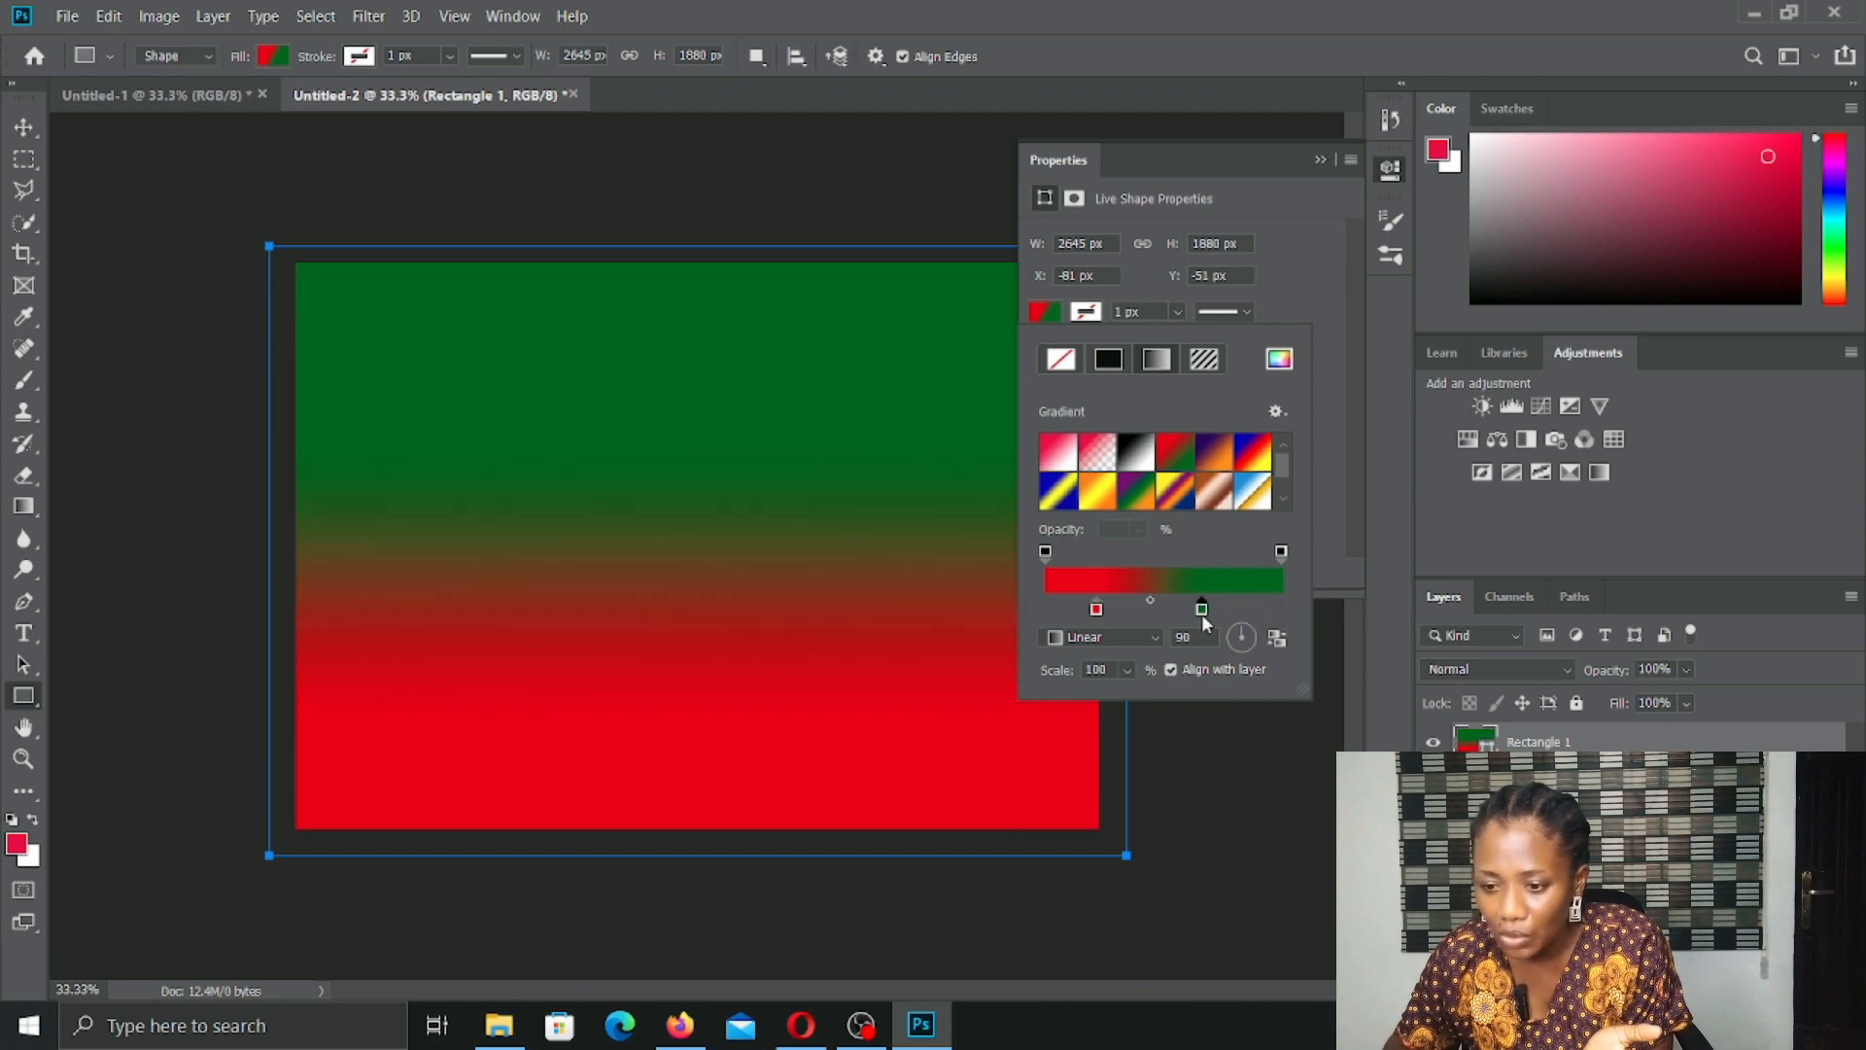
Step: Set the rectangle's gradient style to Radial and try smaller and larger scales, ending at 100%
click(1153, 637)
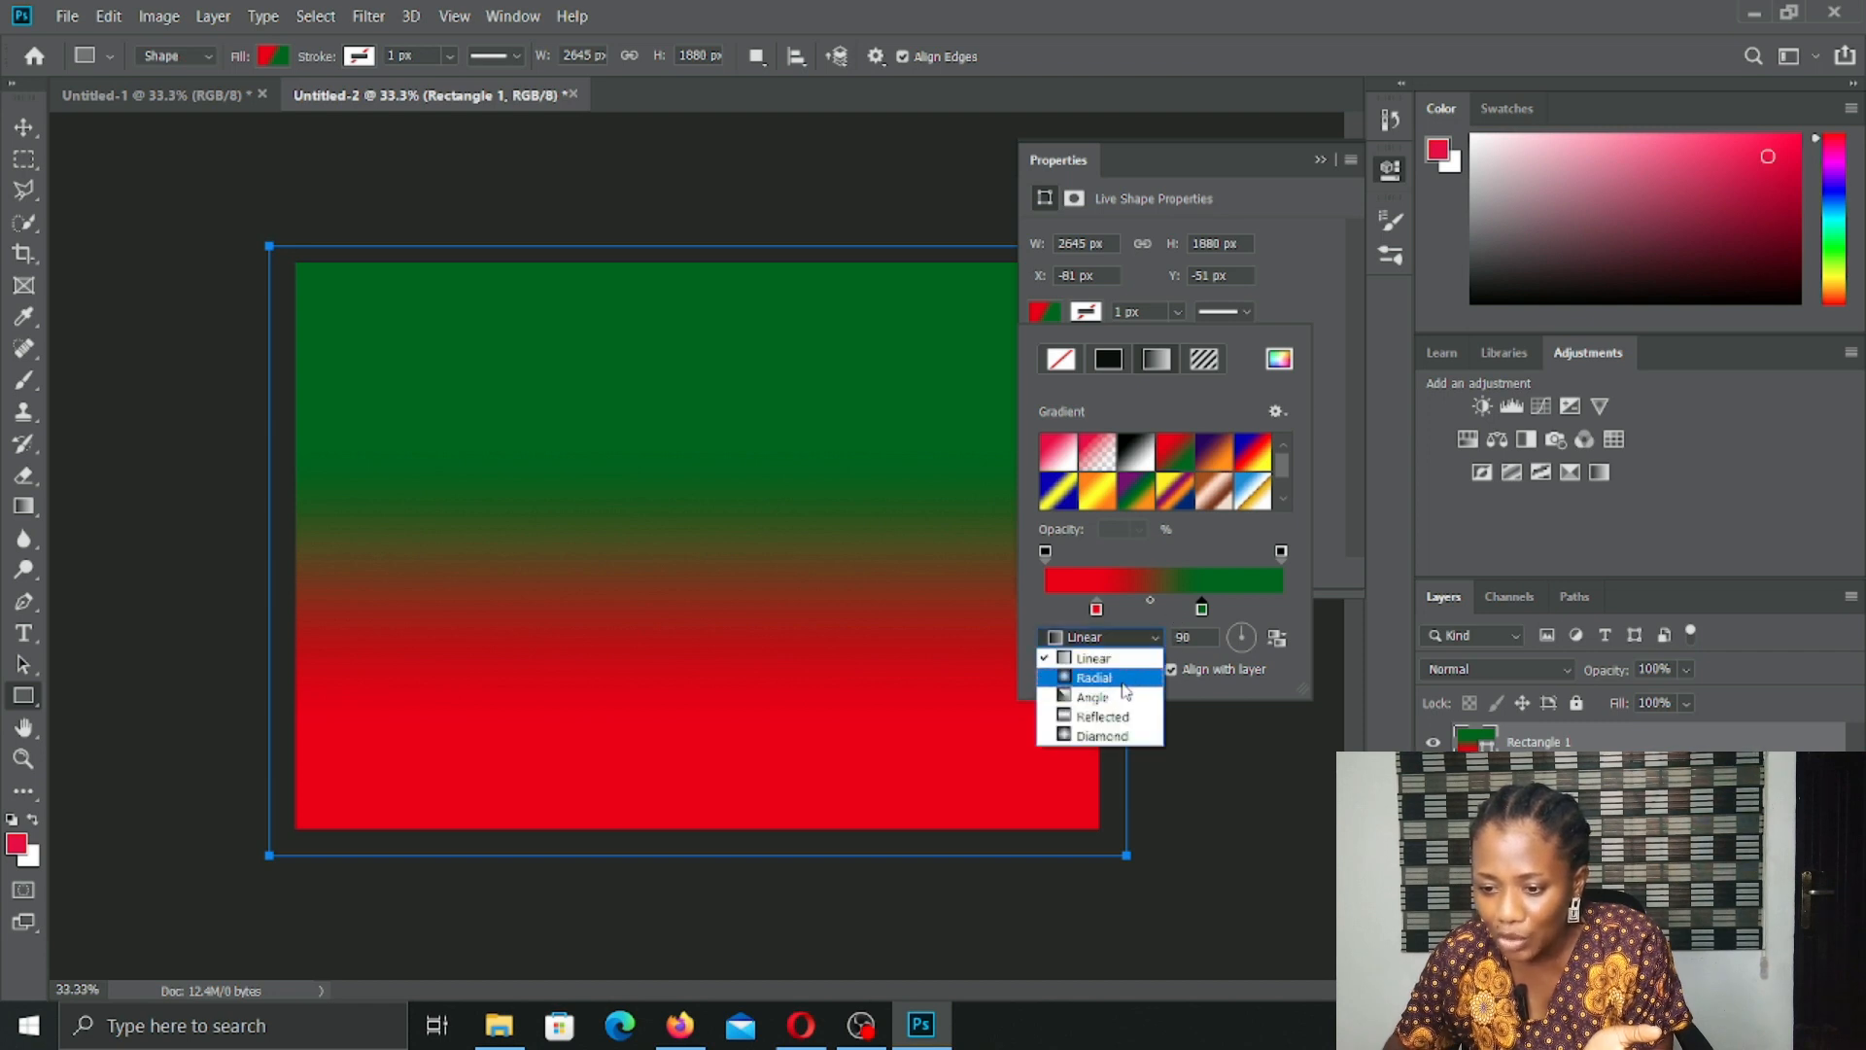
click(1123, 680)
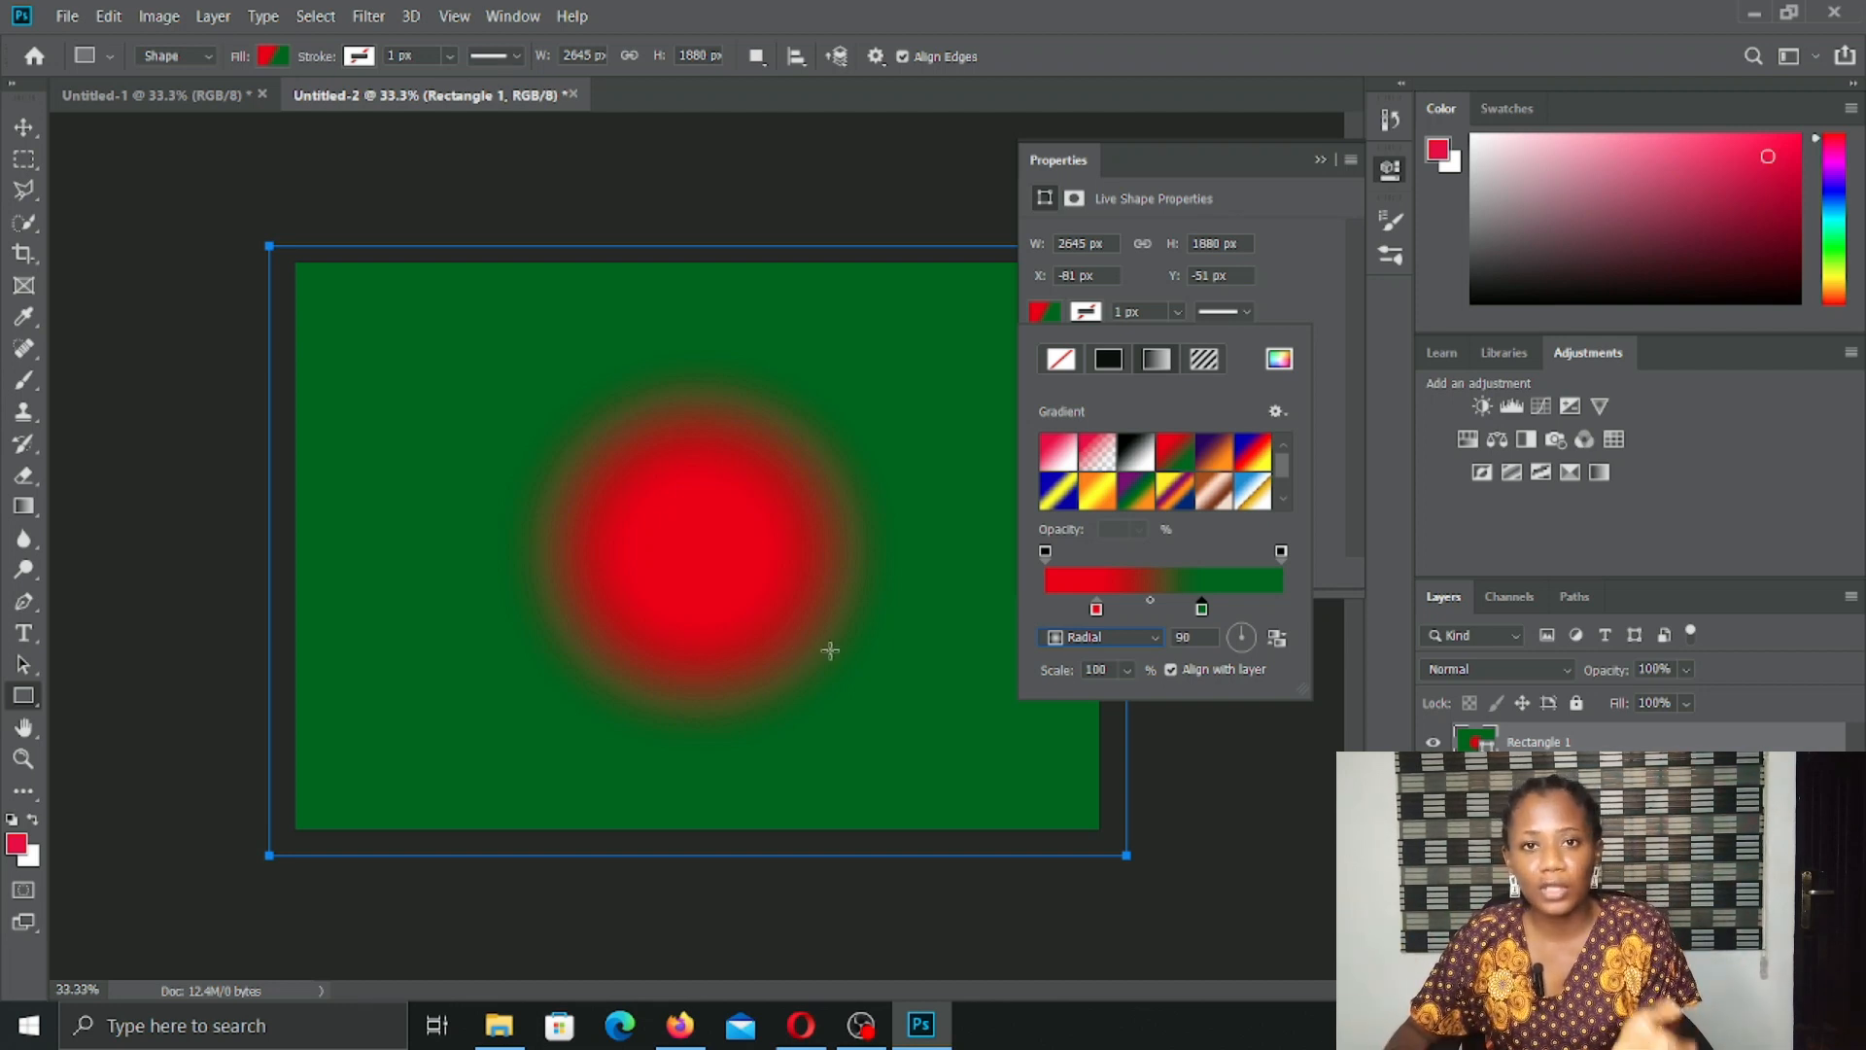
click(1128, 670)
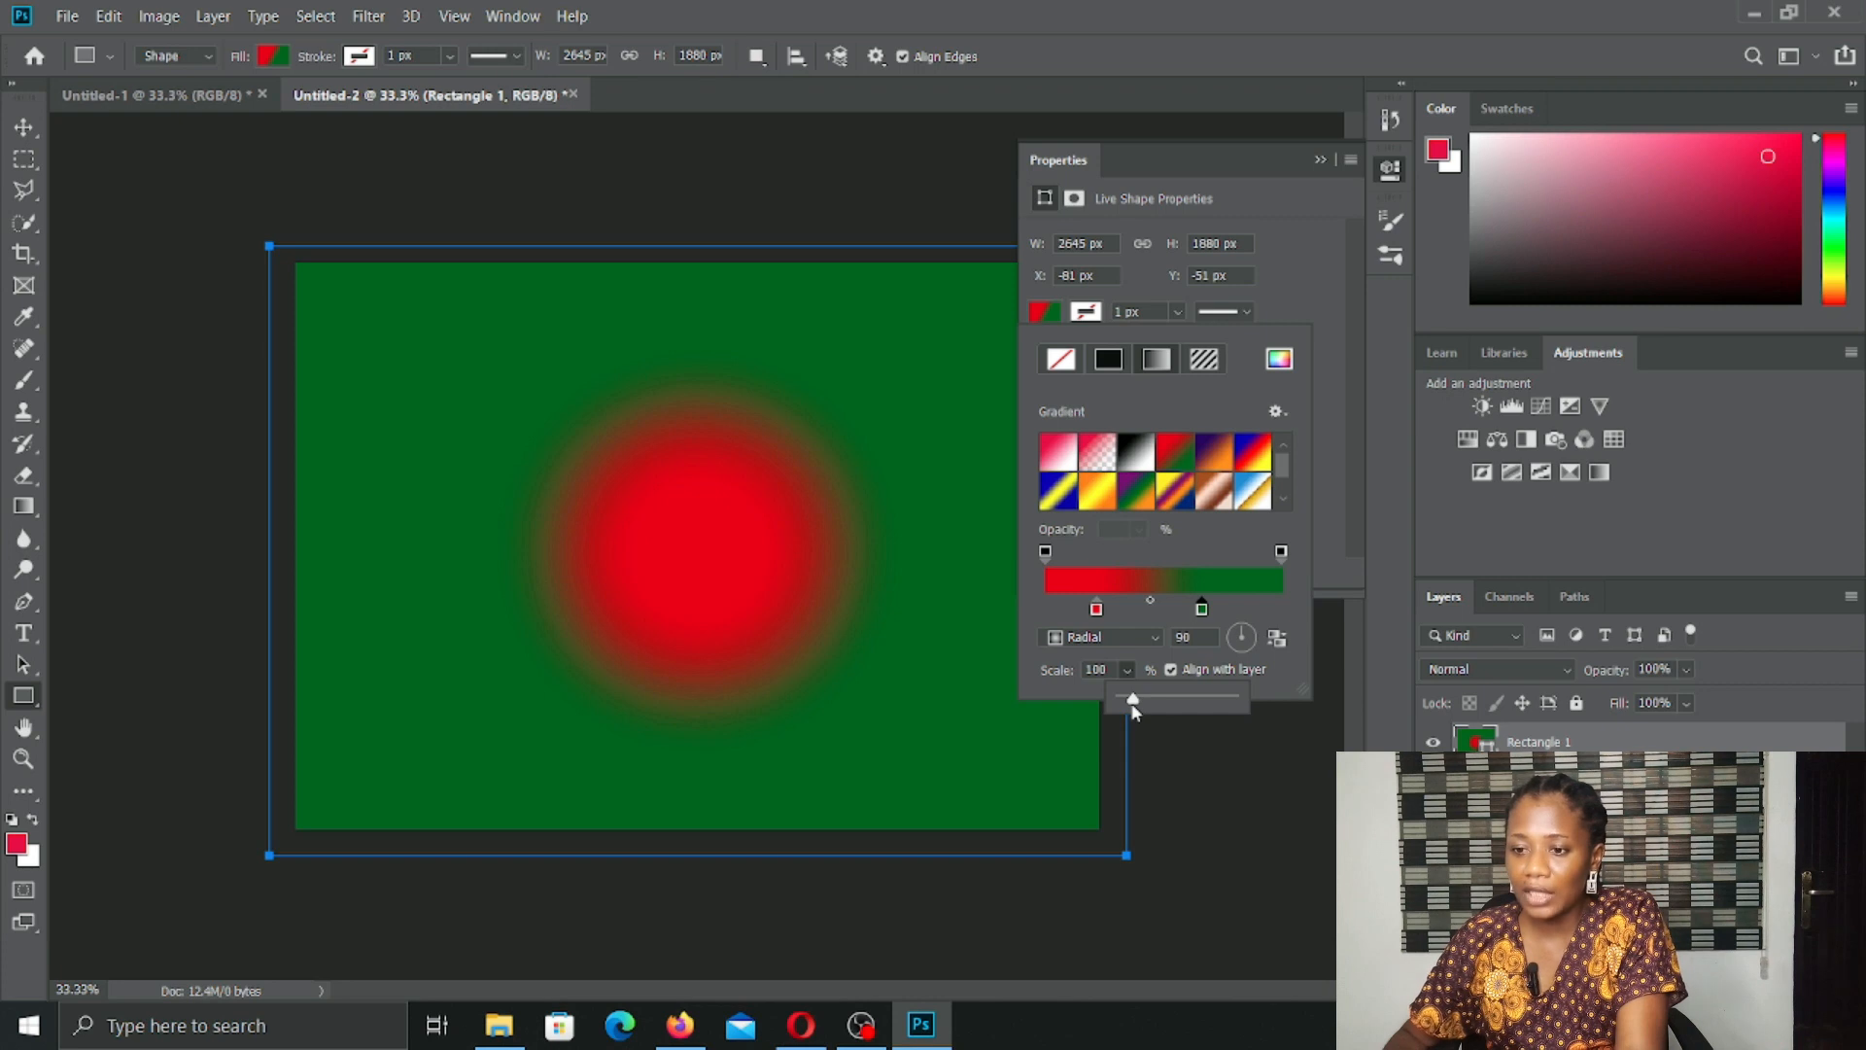
mouse_move(1134, 699)
mouse_down()
mouse_move(1192, 720)
mouse_move(1129, 736)
mouse_up()
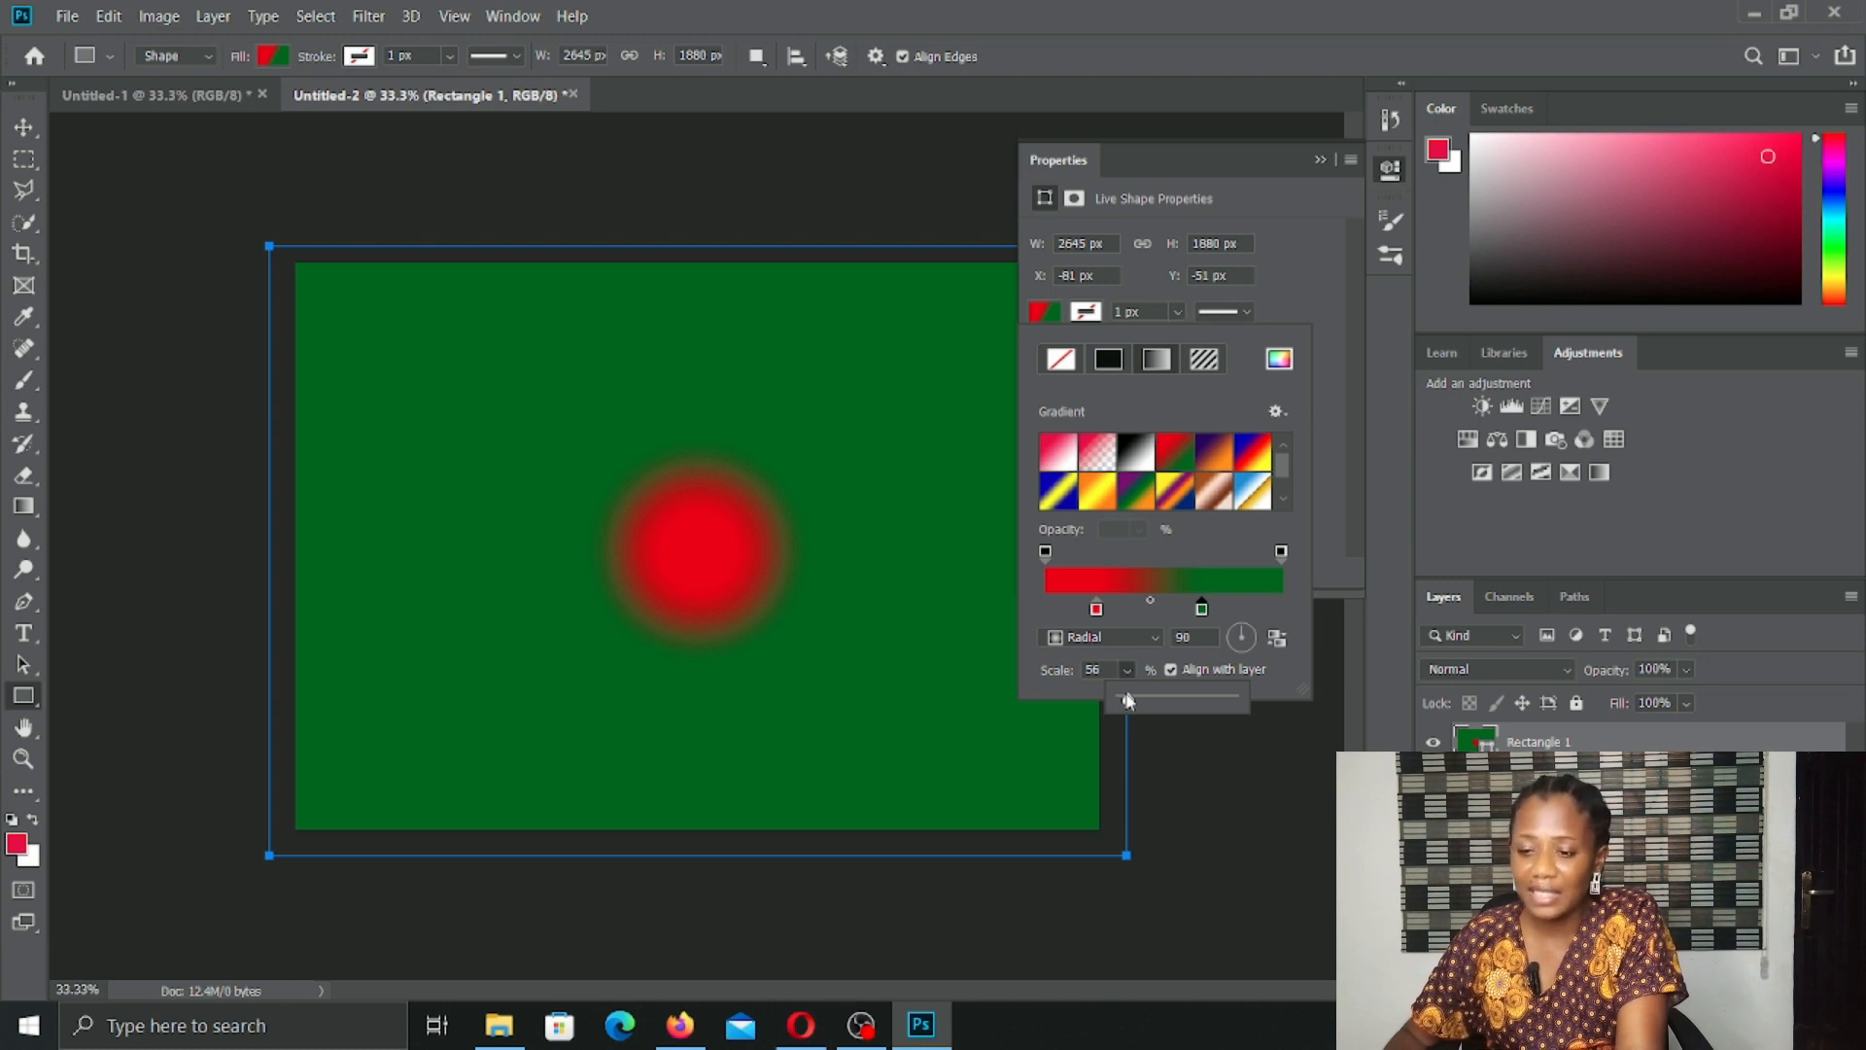
drag(1128, 701, 1145, 707)
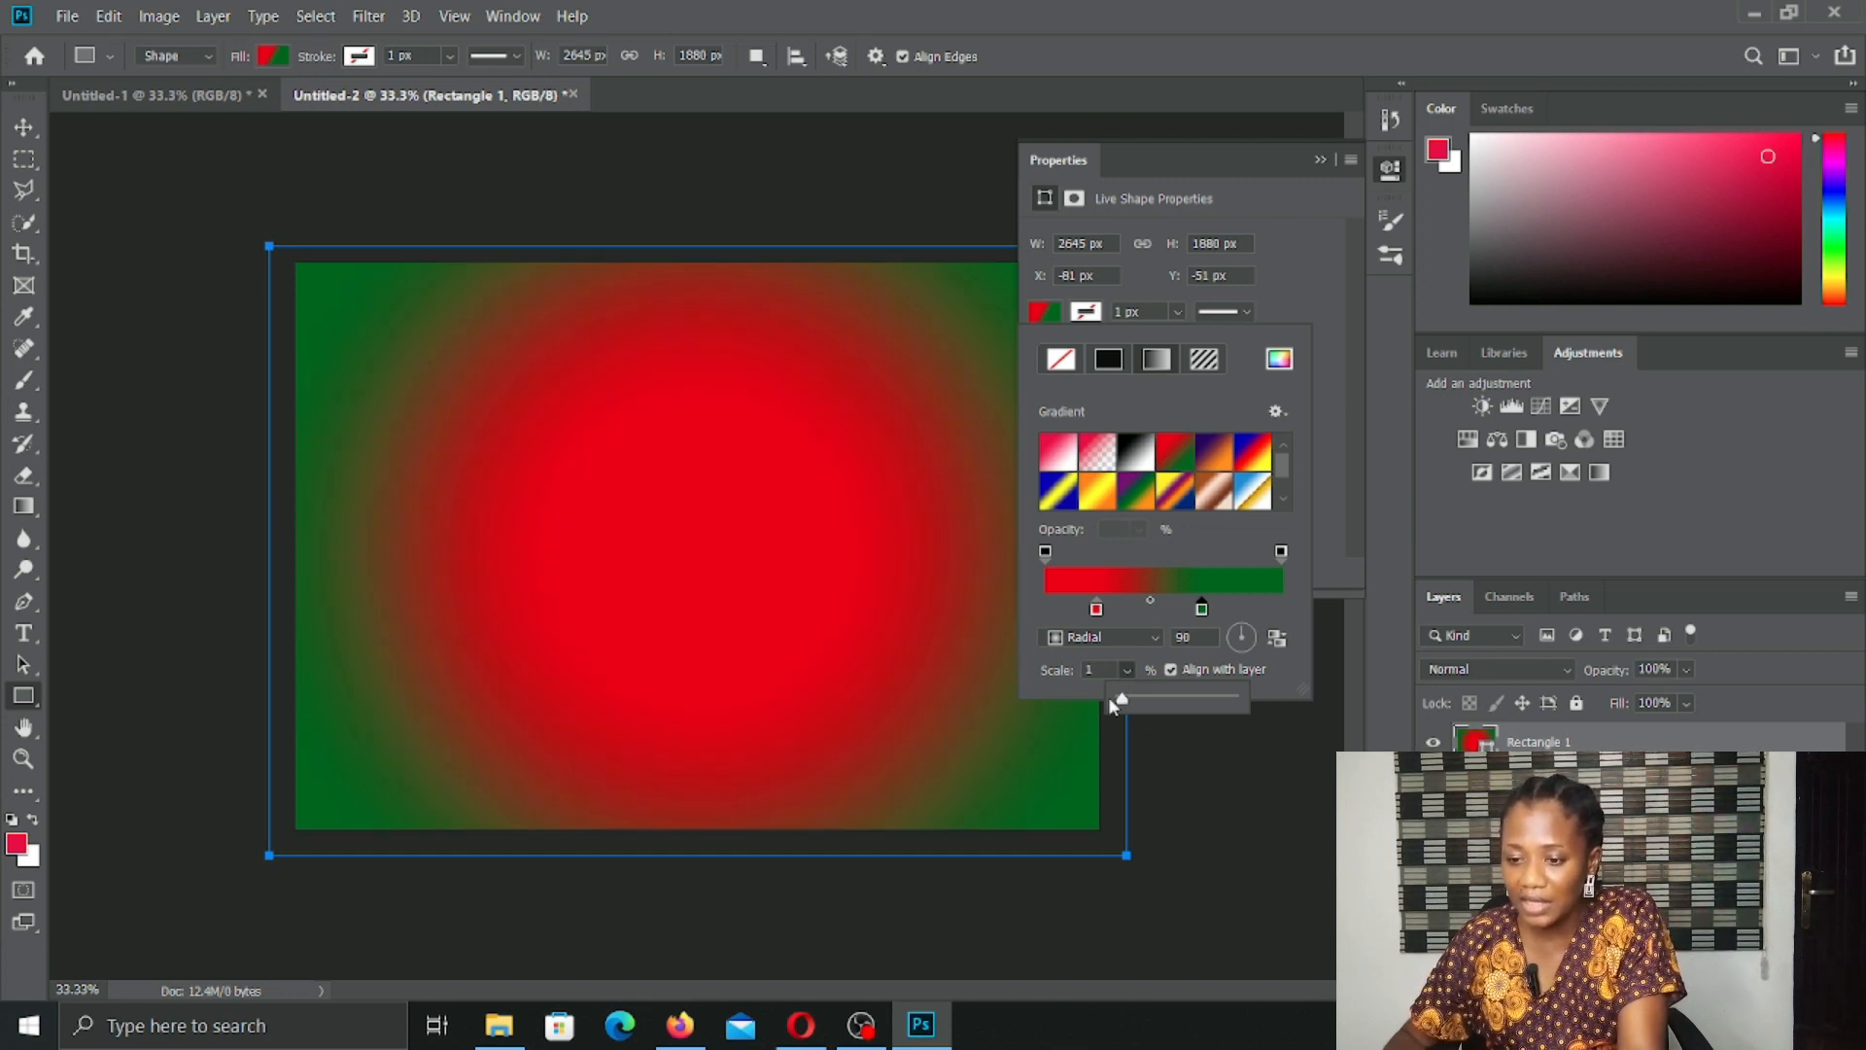
mouse_move(1110, 698)
mouse_down()
mouse_move(1137, 708)
mouse_move(1124, 696)
mouse_up()
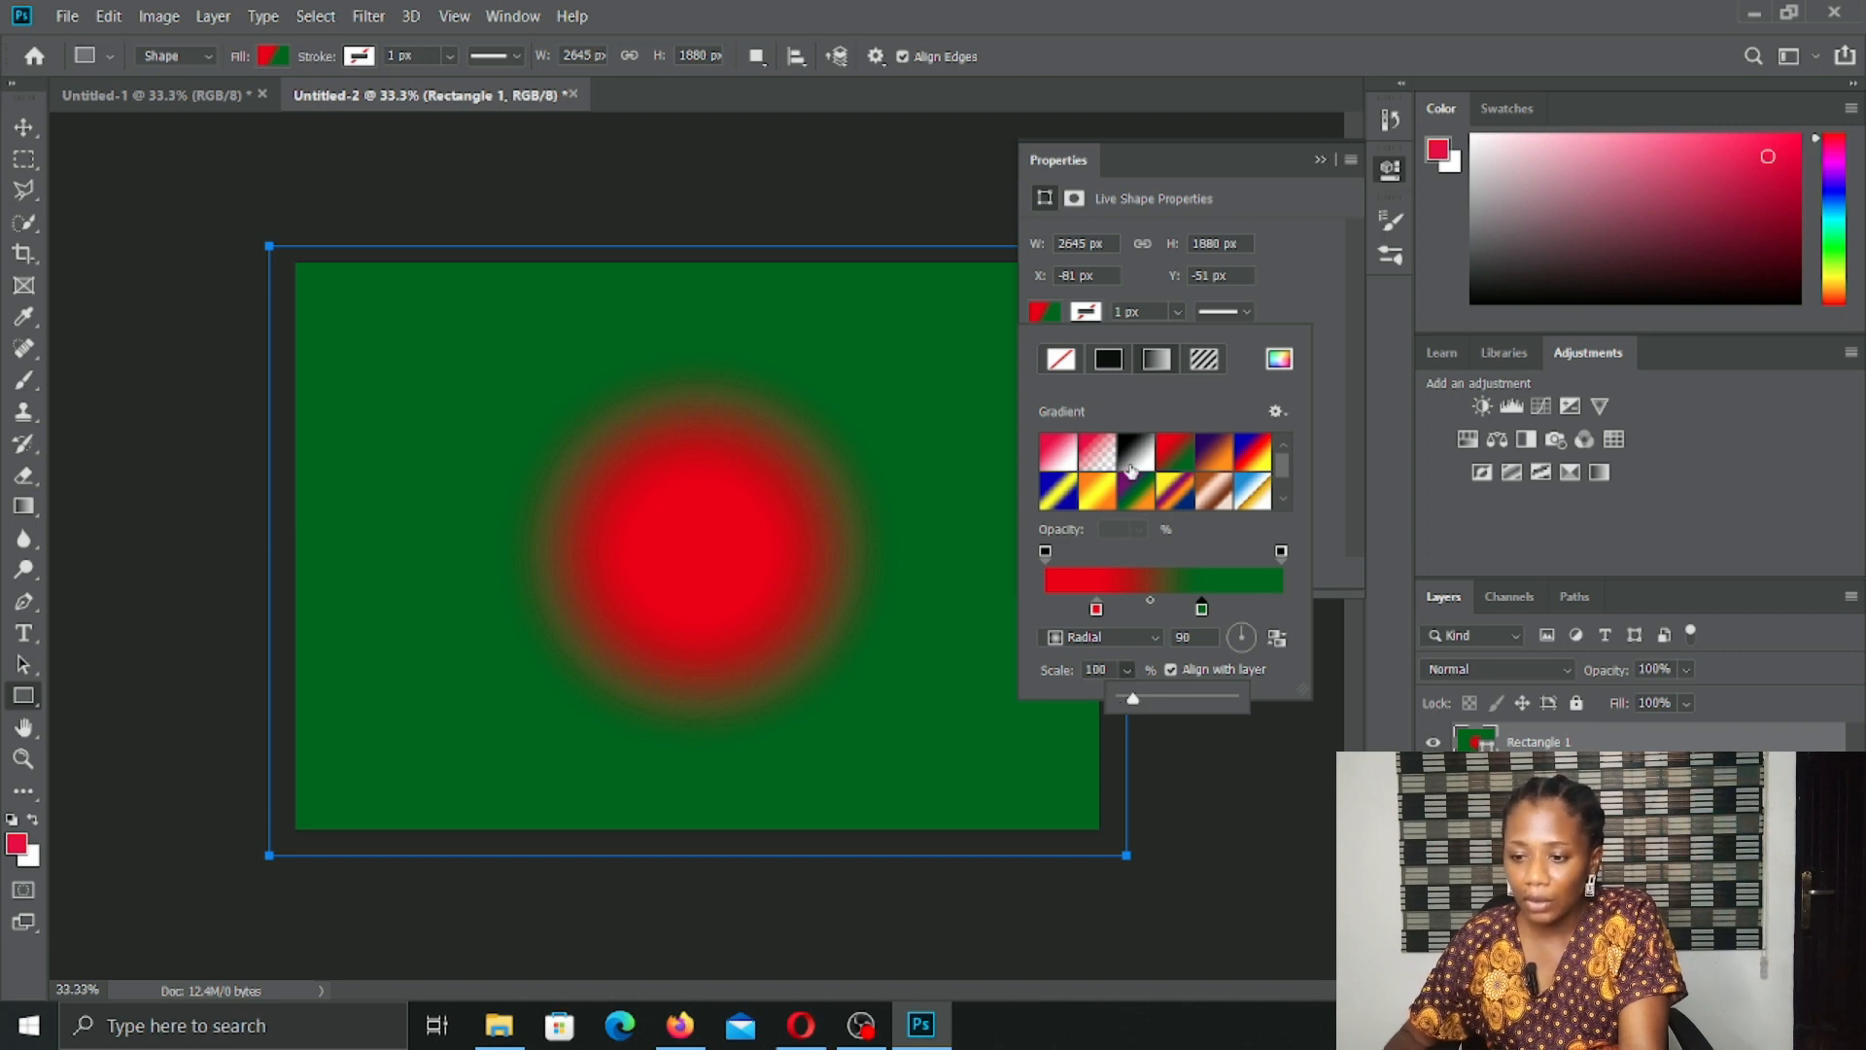
Step: Try several gradient presets on the rectangle, ending with the violet-to-orange one, and set its scale to 221%
click(1090, 460)
click(1091, 461)
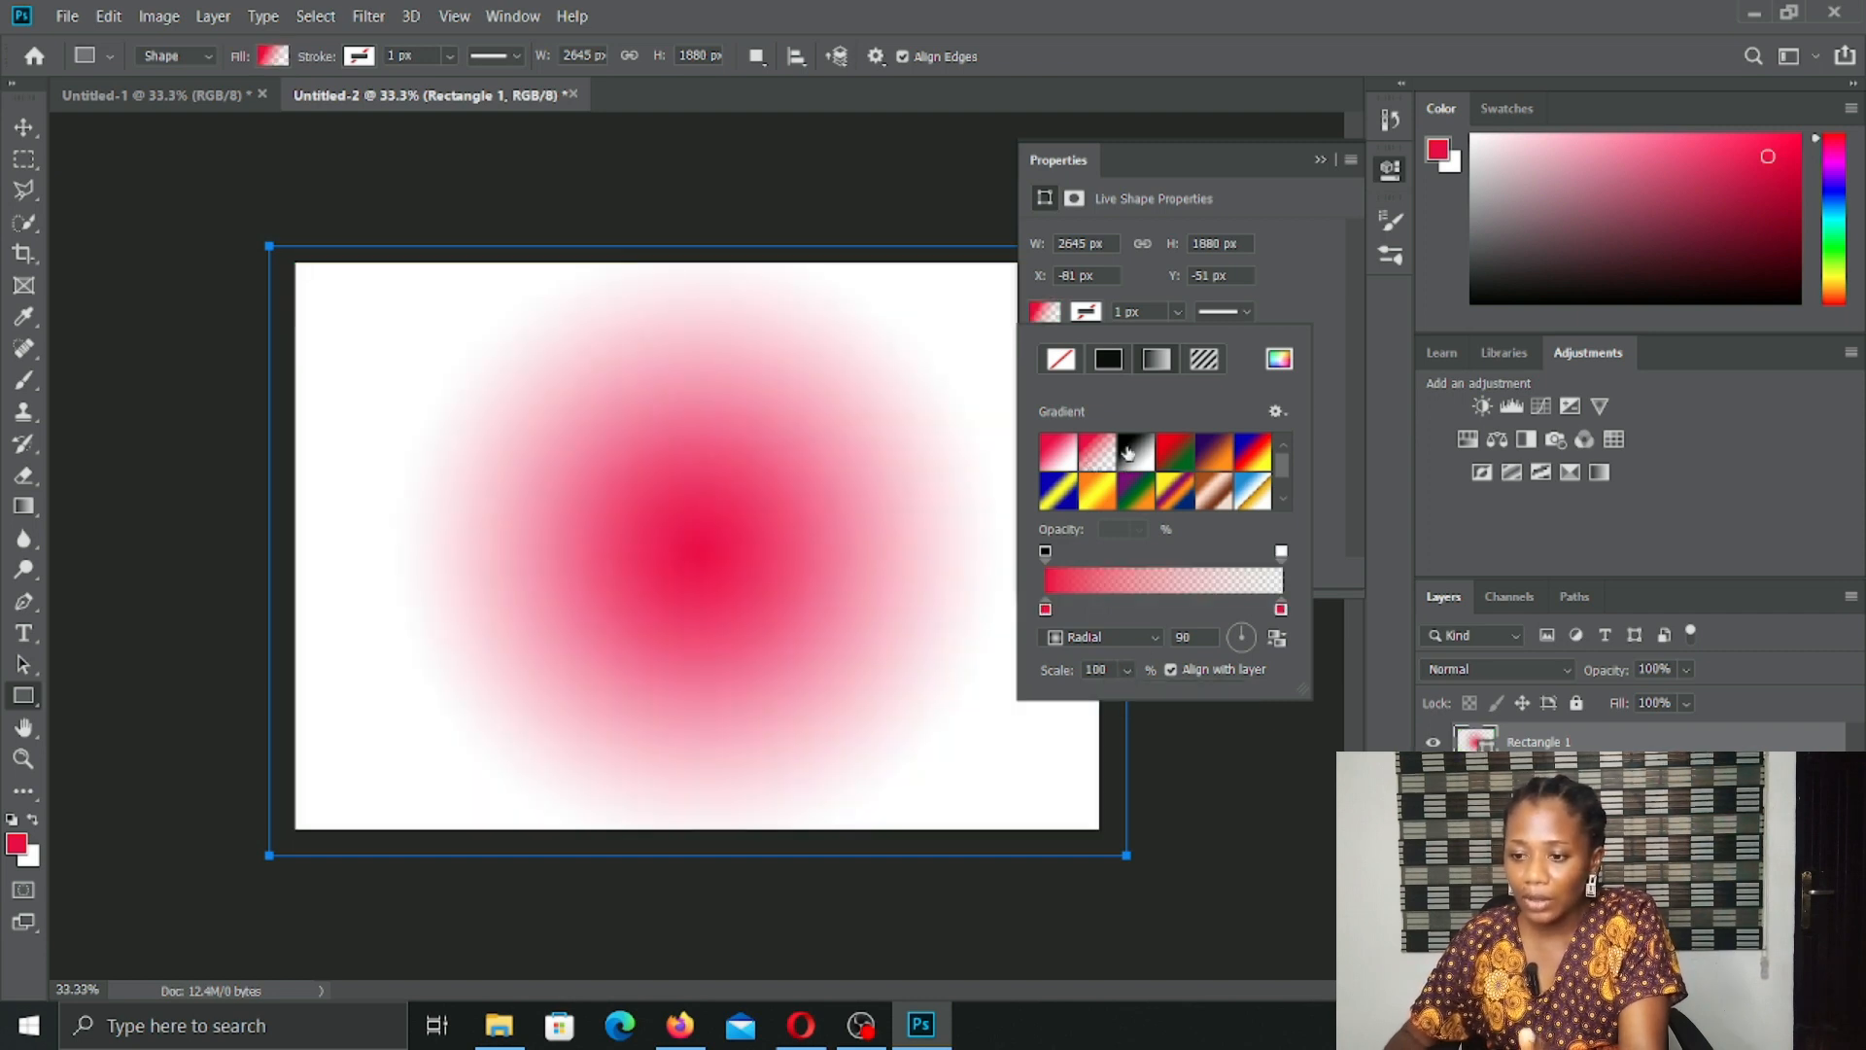
click(1141, 459)
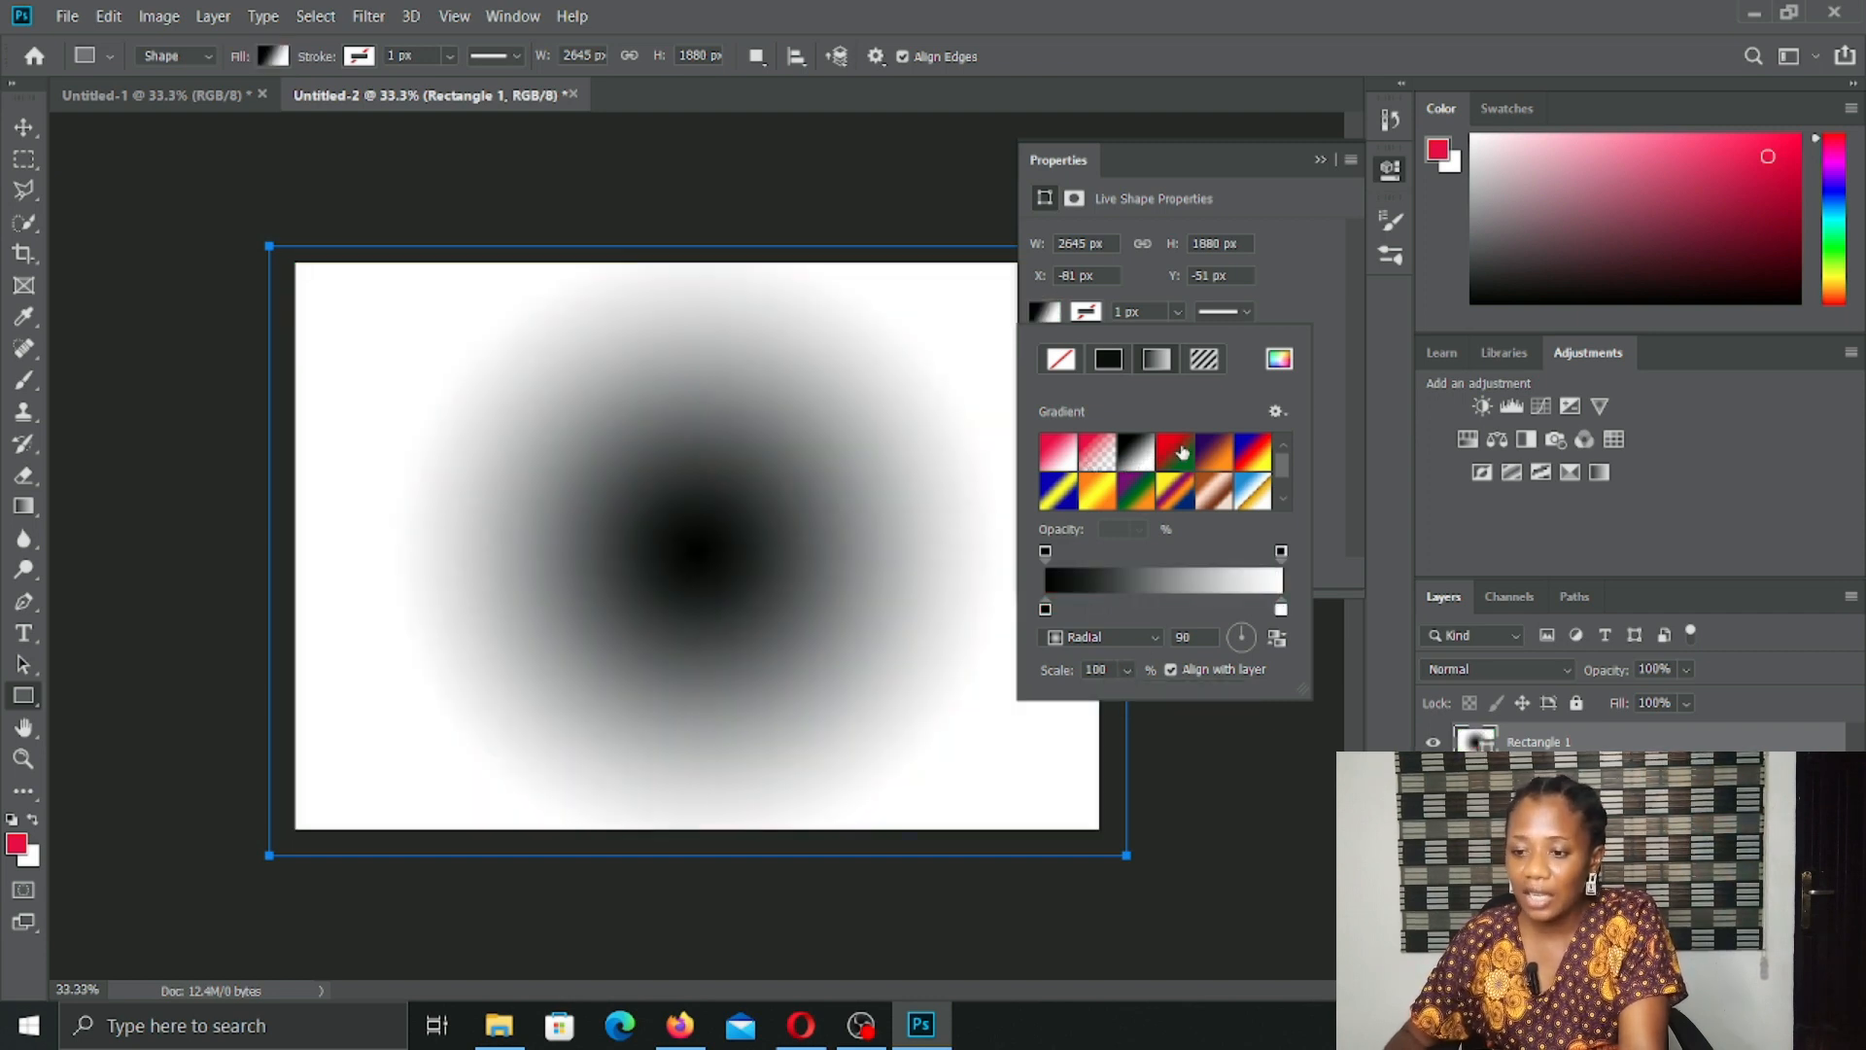
click(1180, 455)
click(1202, 454)
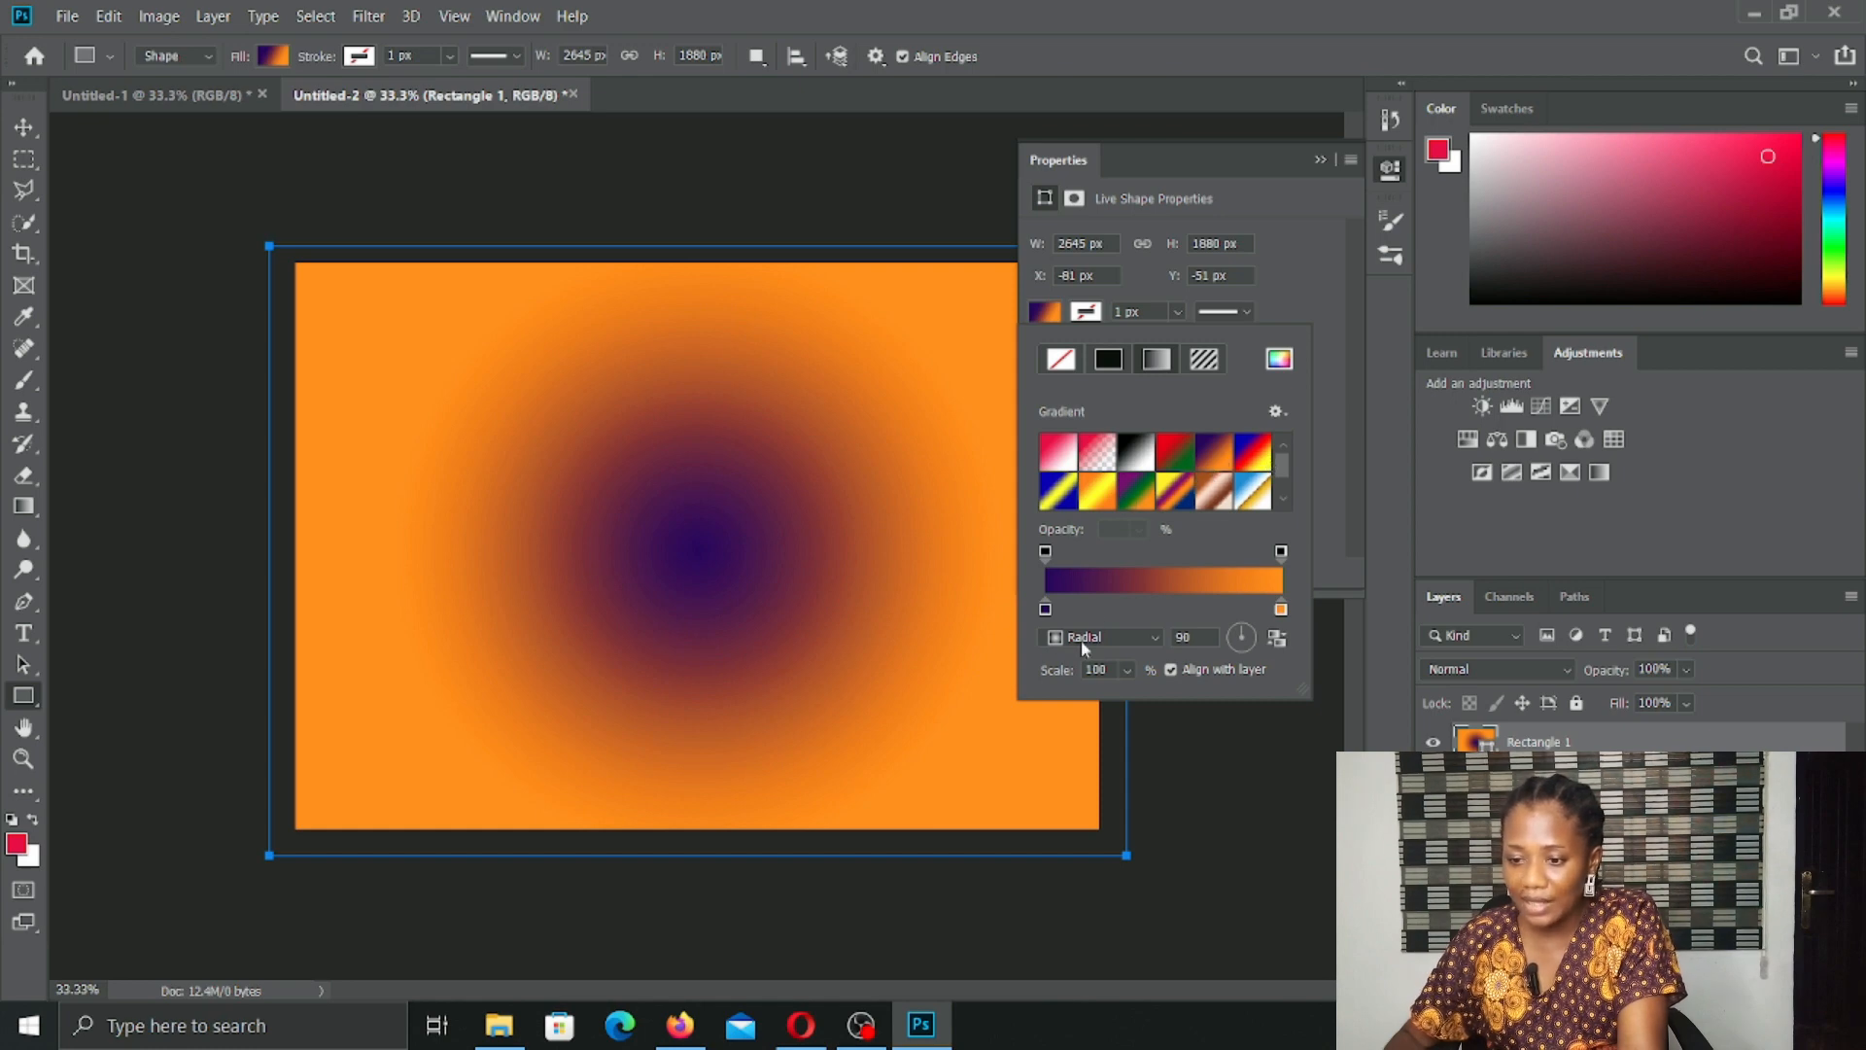
click(1127, 669)
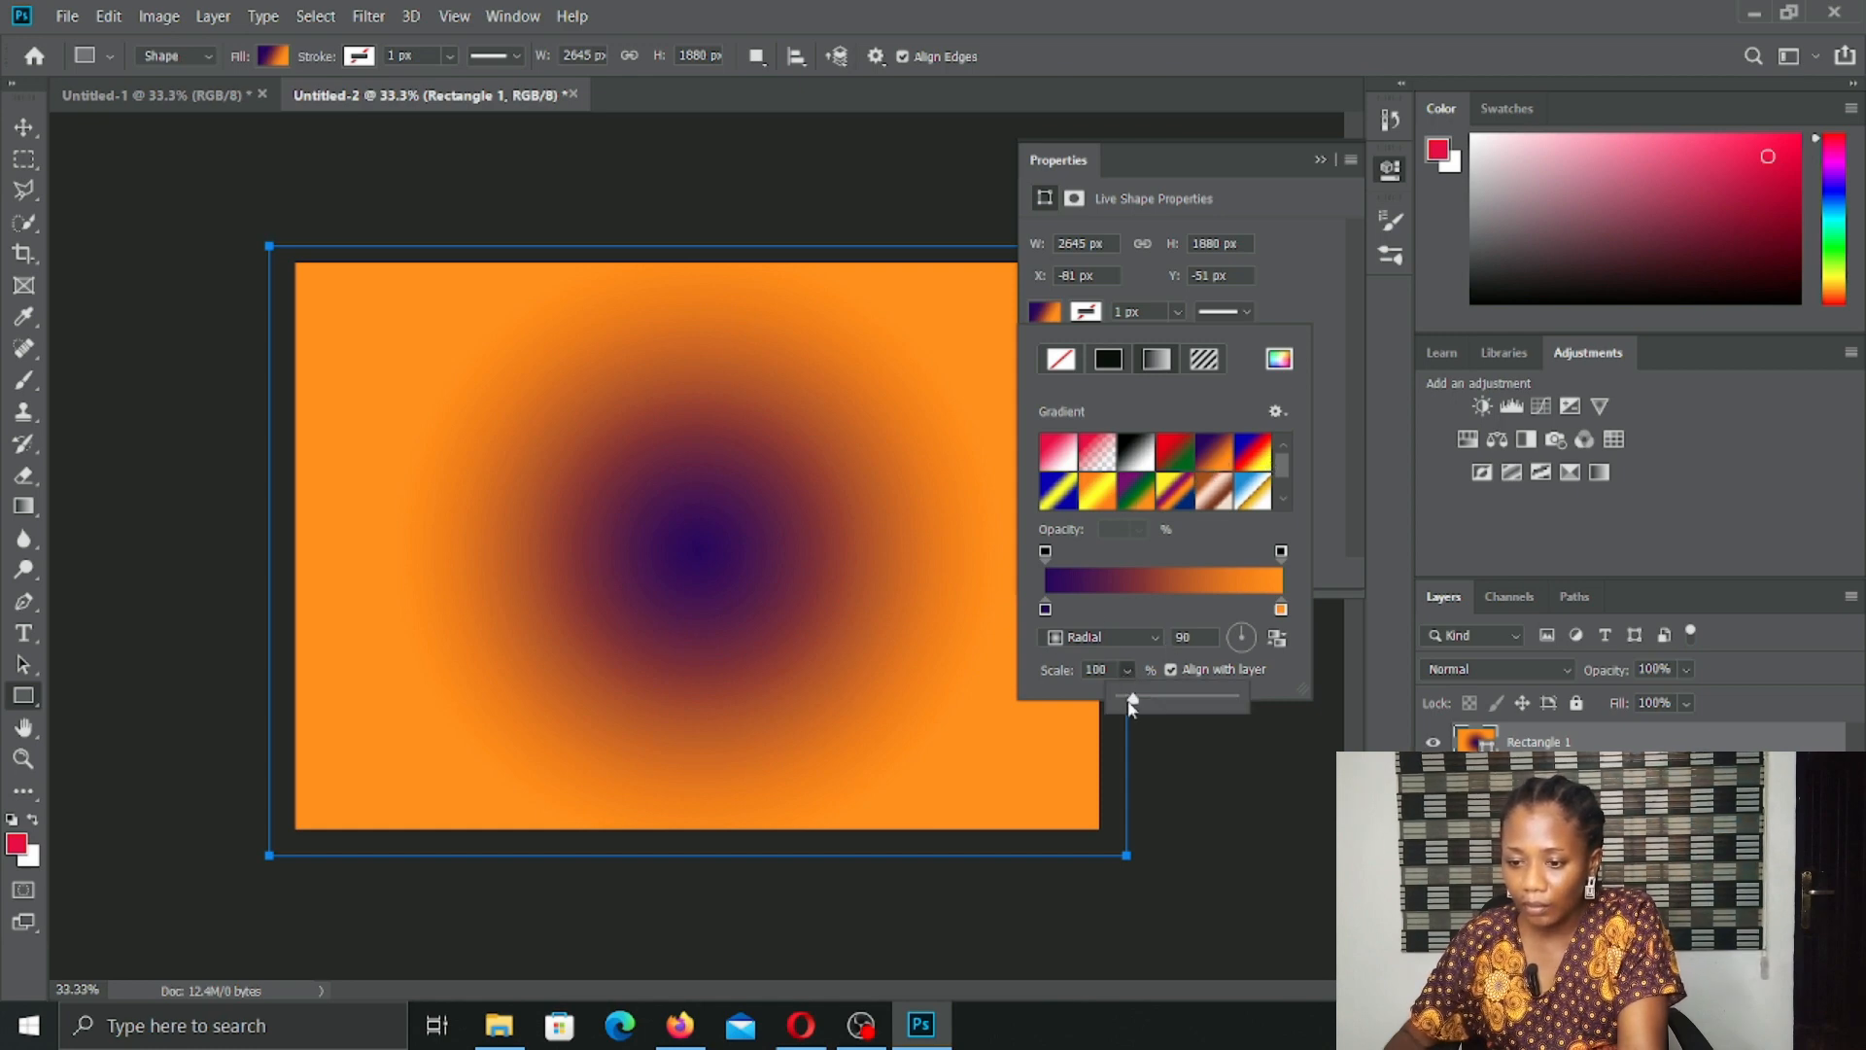
drag(1132, 699, 1148, 706)
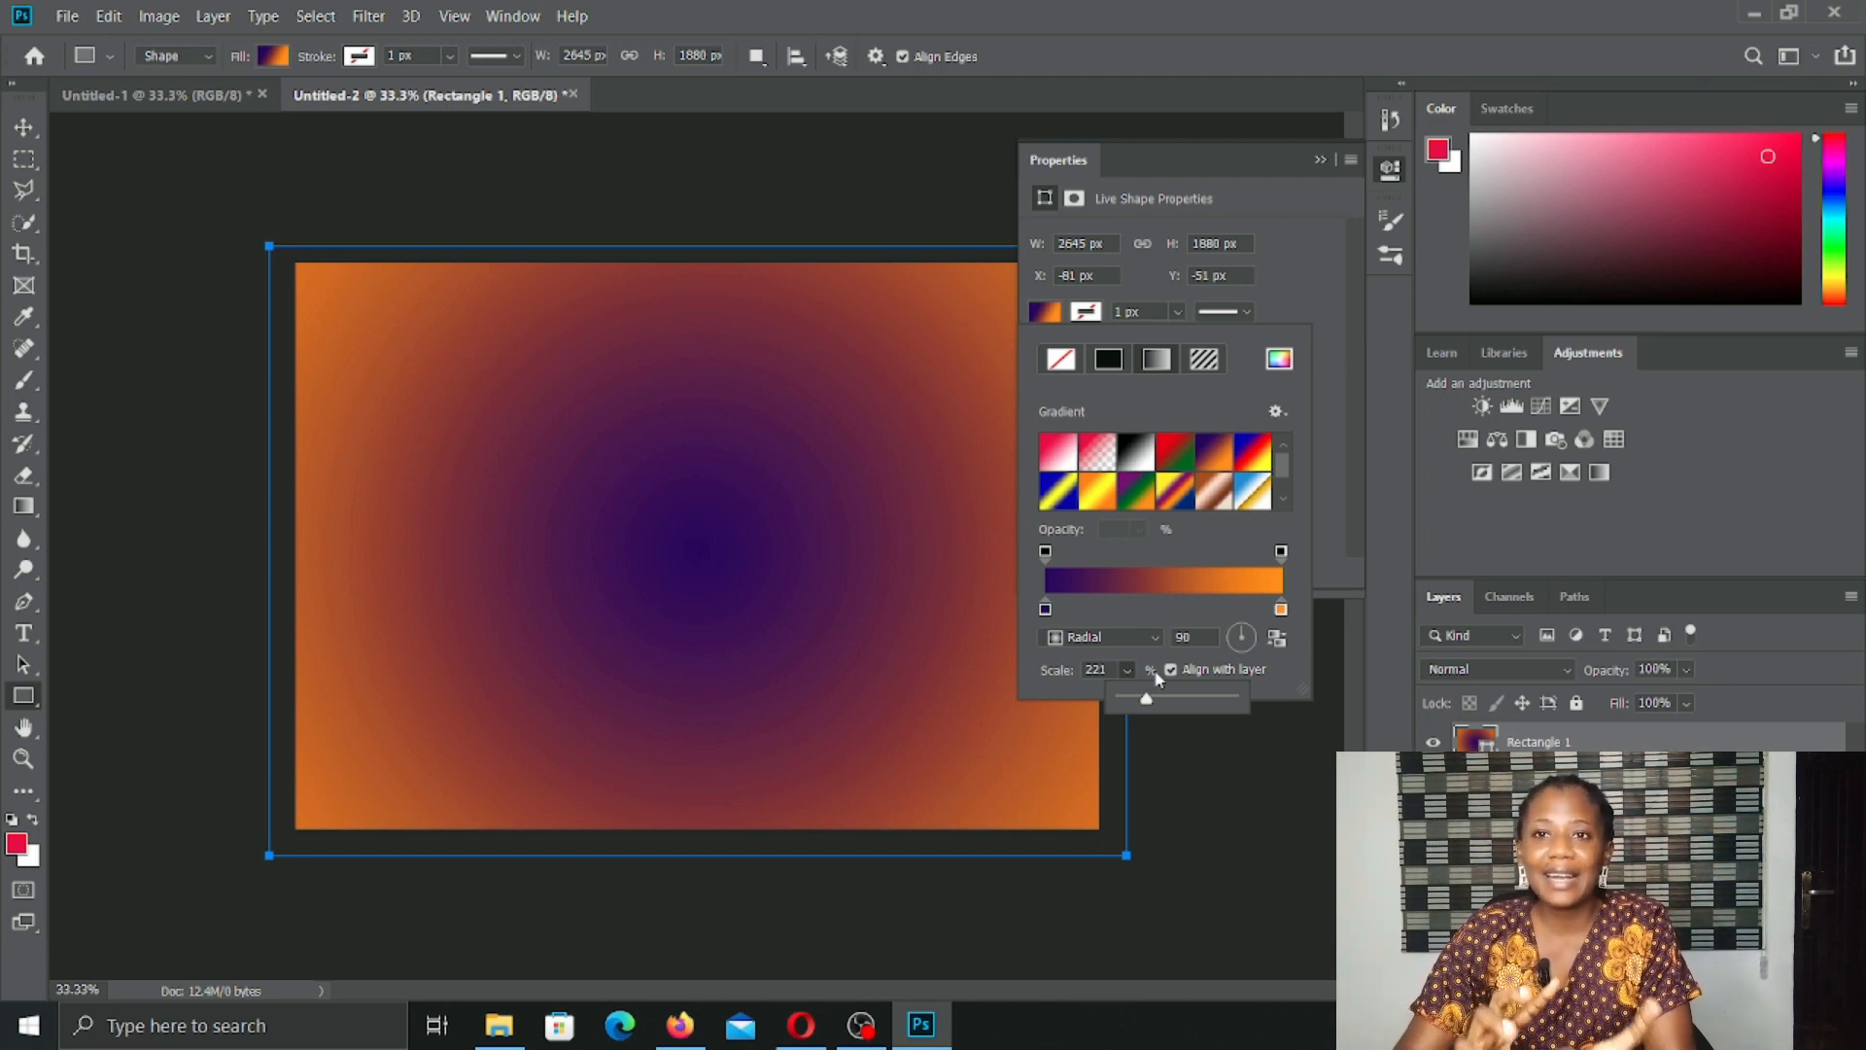
Step: Compare the painted gradient in Untitled-1 with the gradient-filled rectangle in Untitled-2, collapsing the properties display for a clear view
click(166, 103)
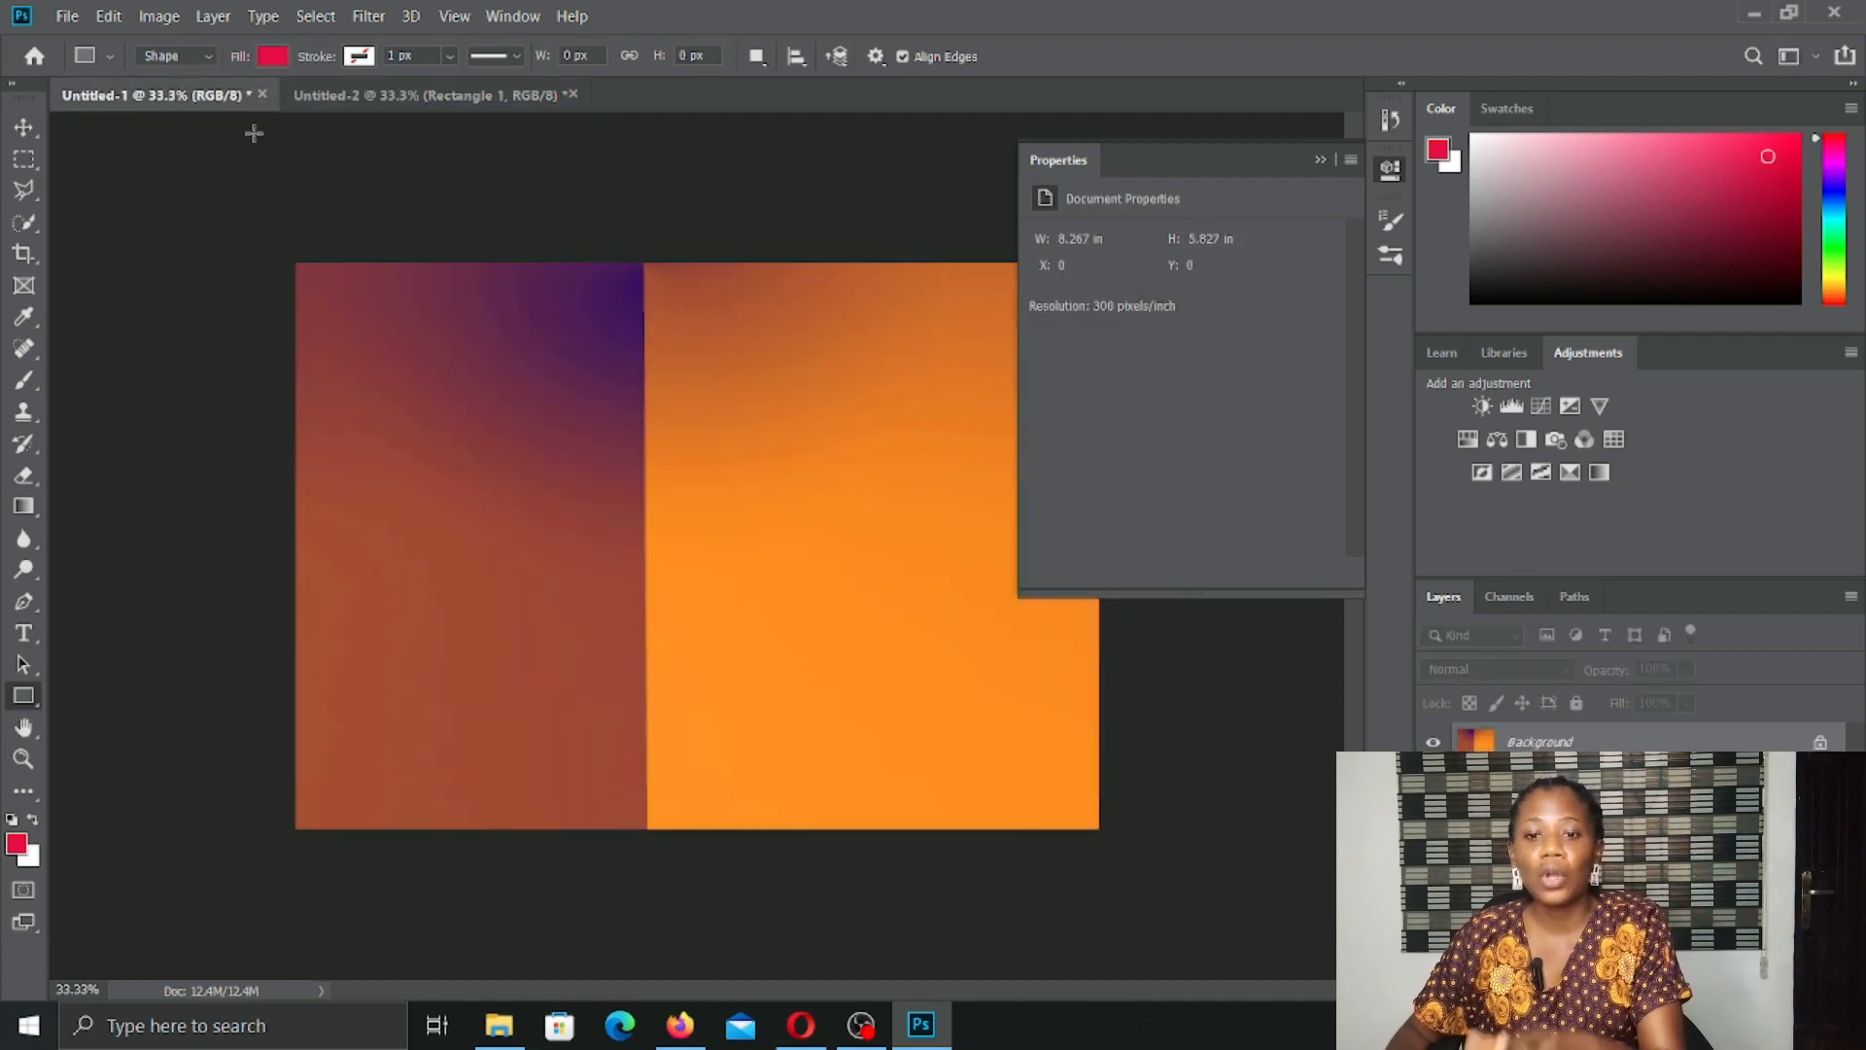
click(353, 97)
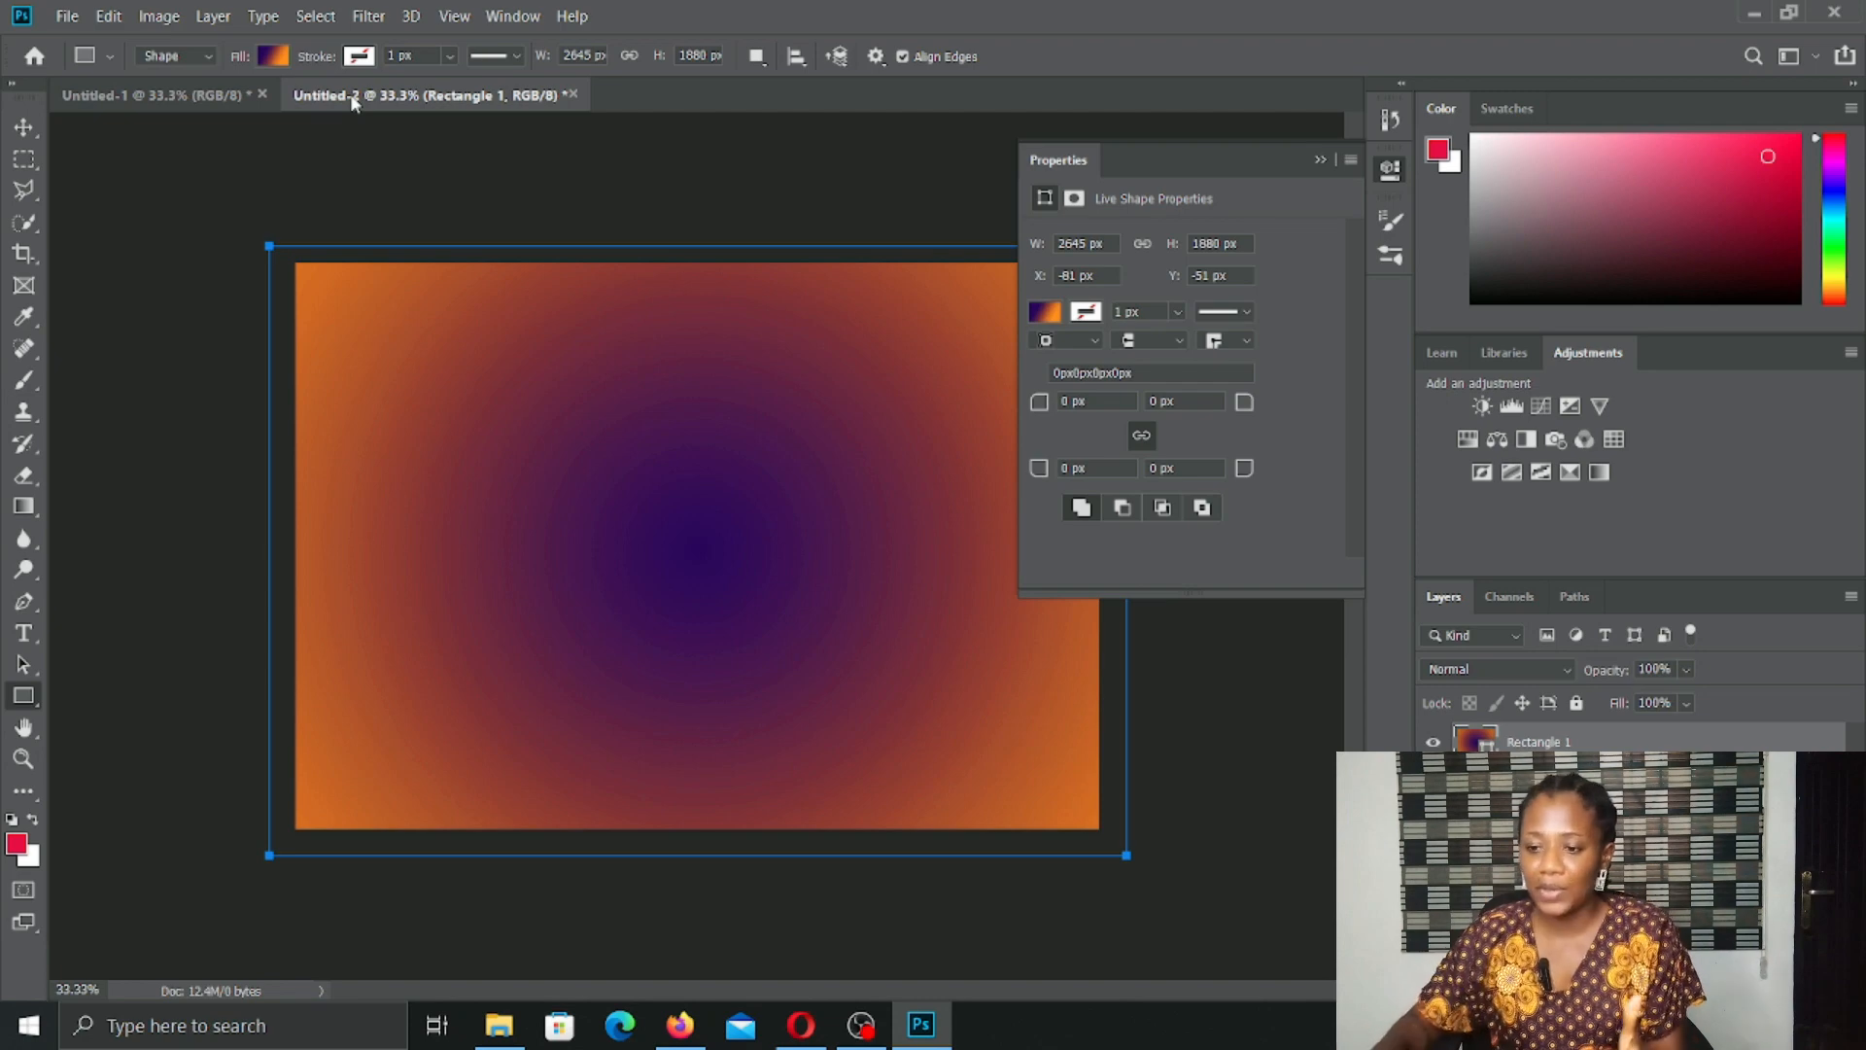
click(207, 98)
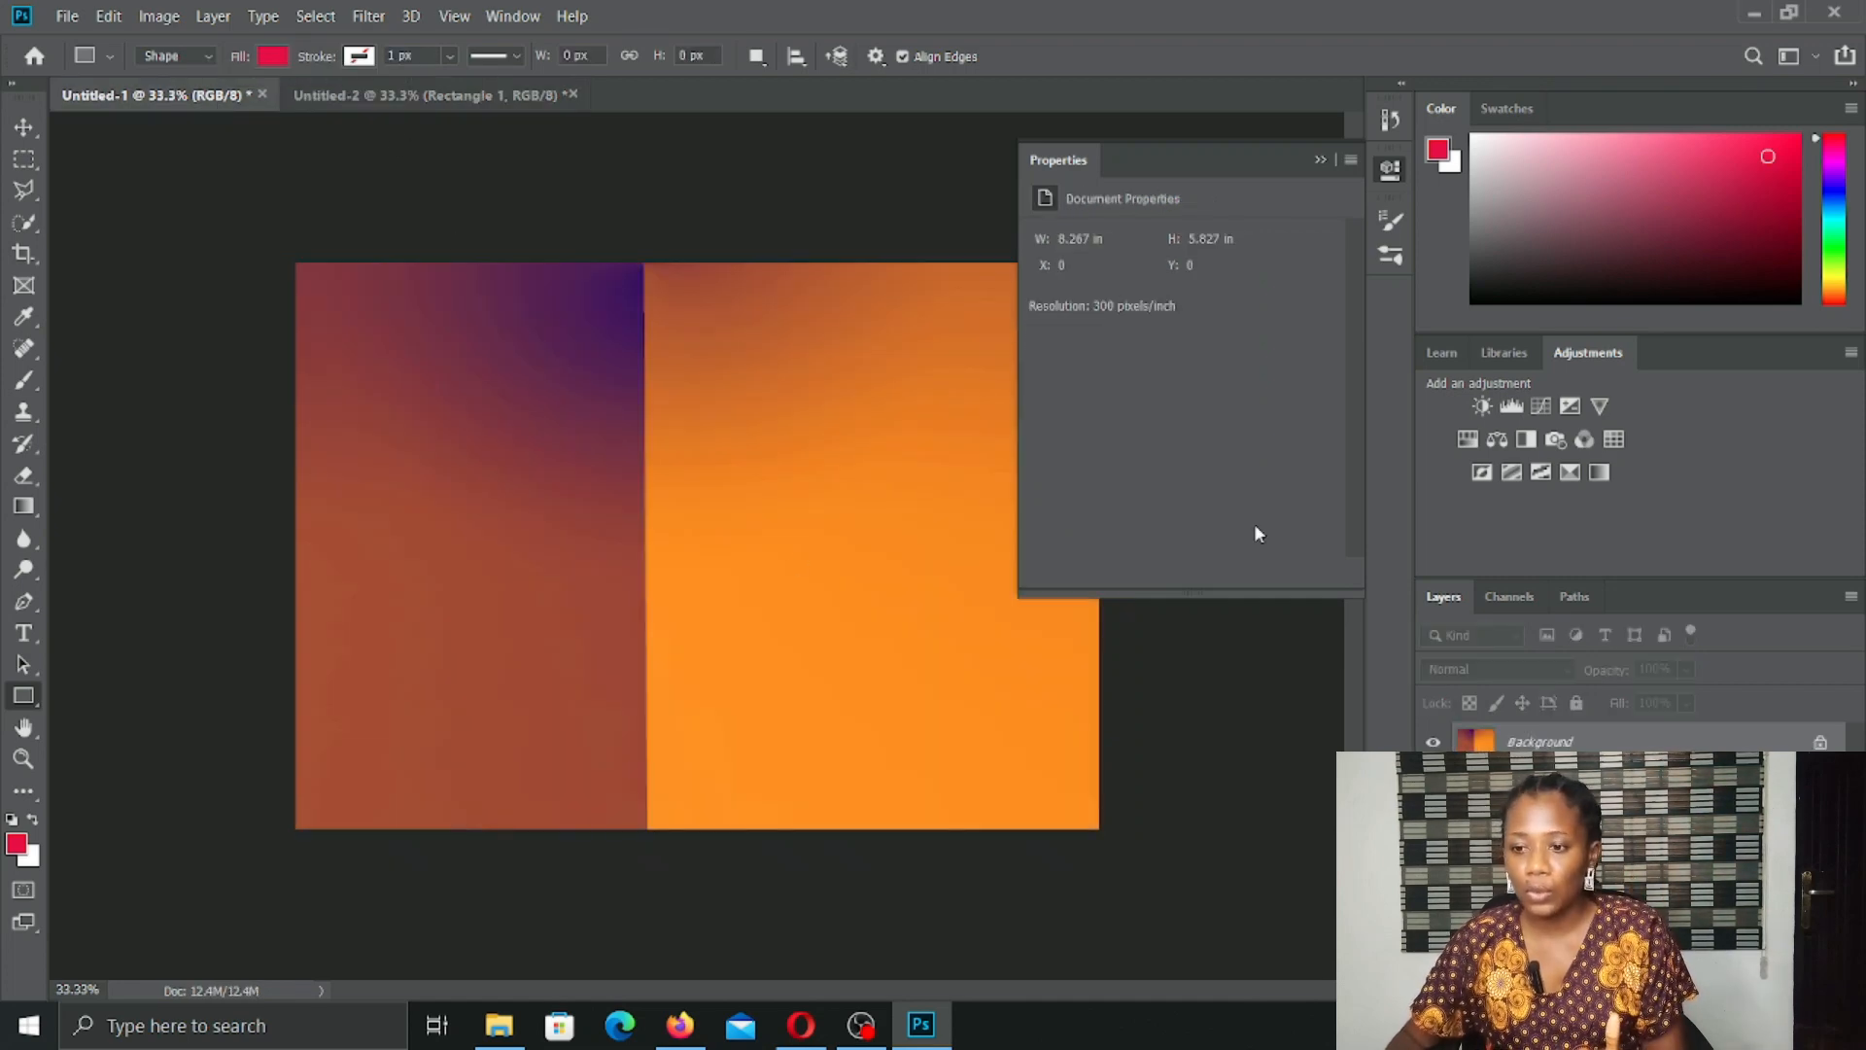
click(1320, 160)
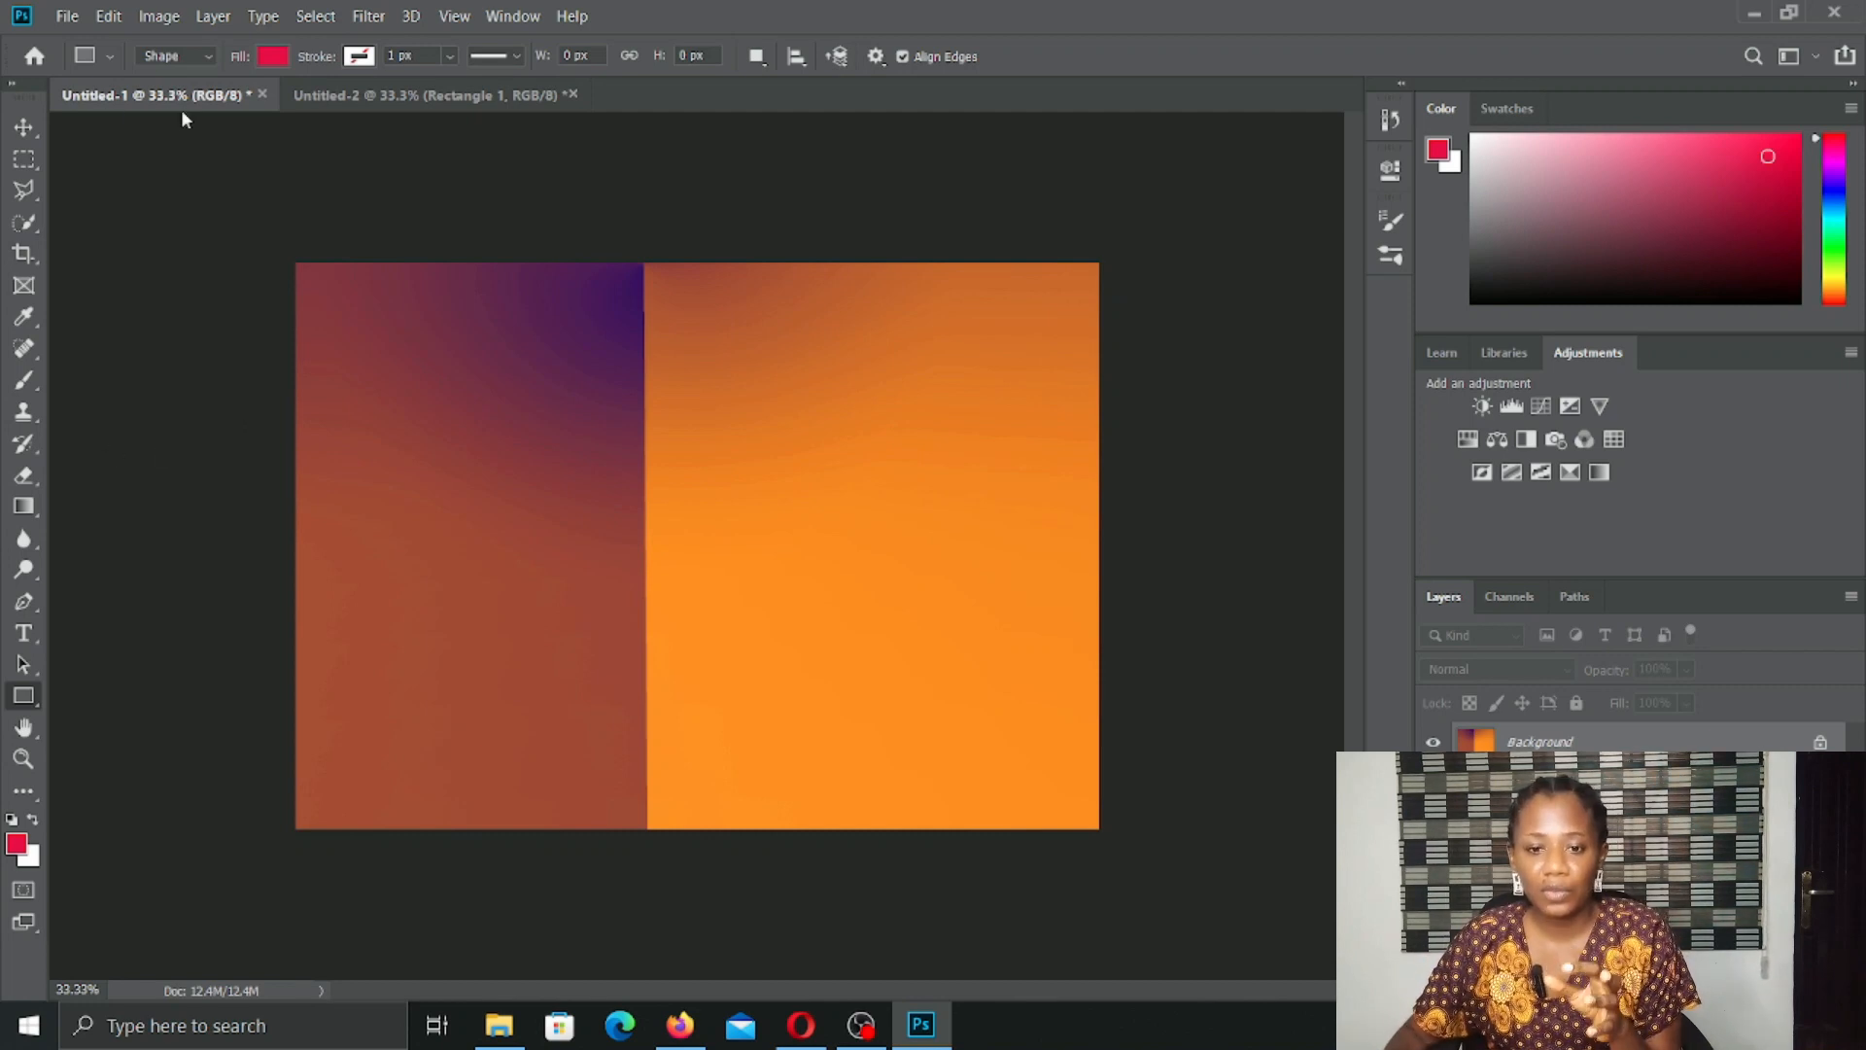
click(342, 98)
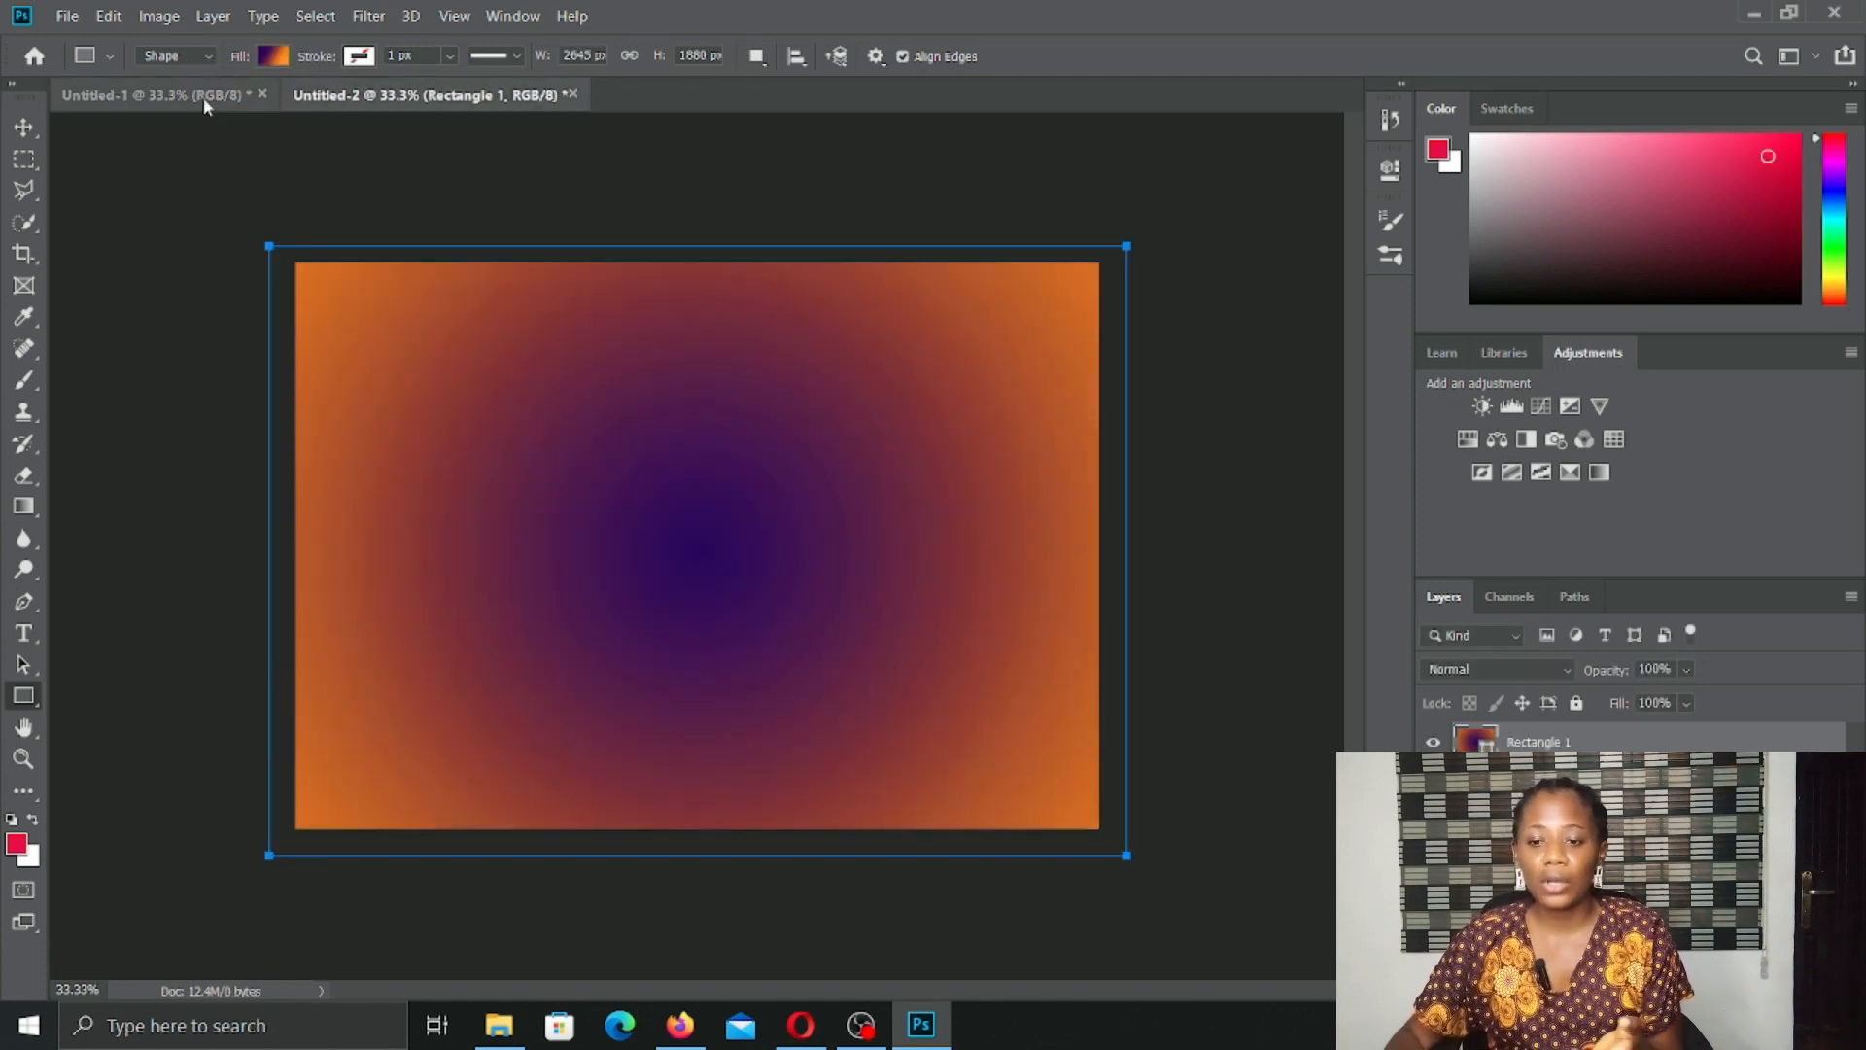
Step: Start a text line in the upper part of Untitled-1's darker gradient area and set its color to off-white ecebf1
click(203, 97)
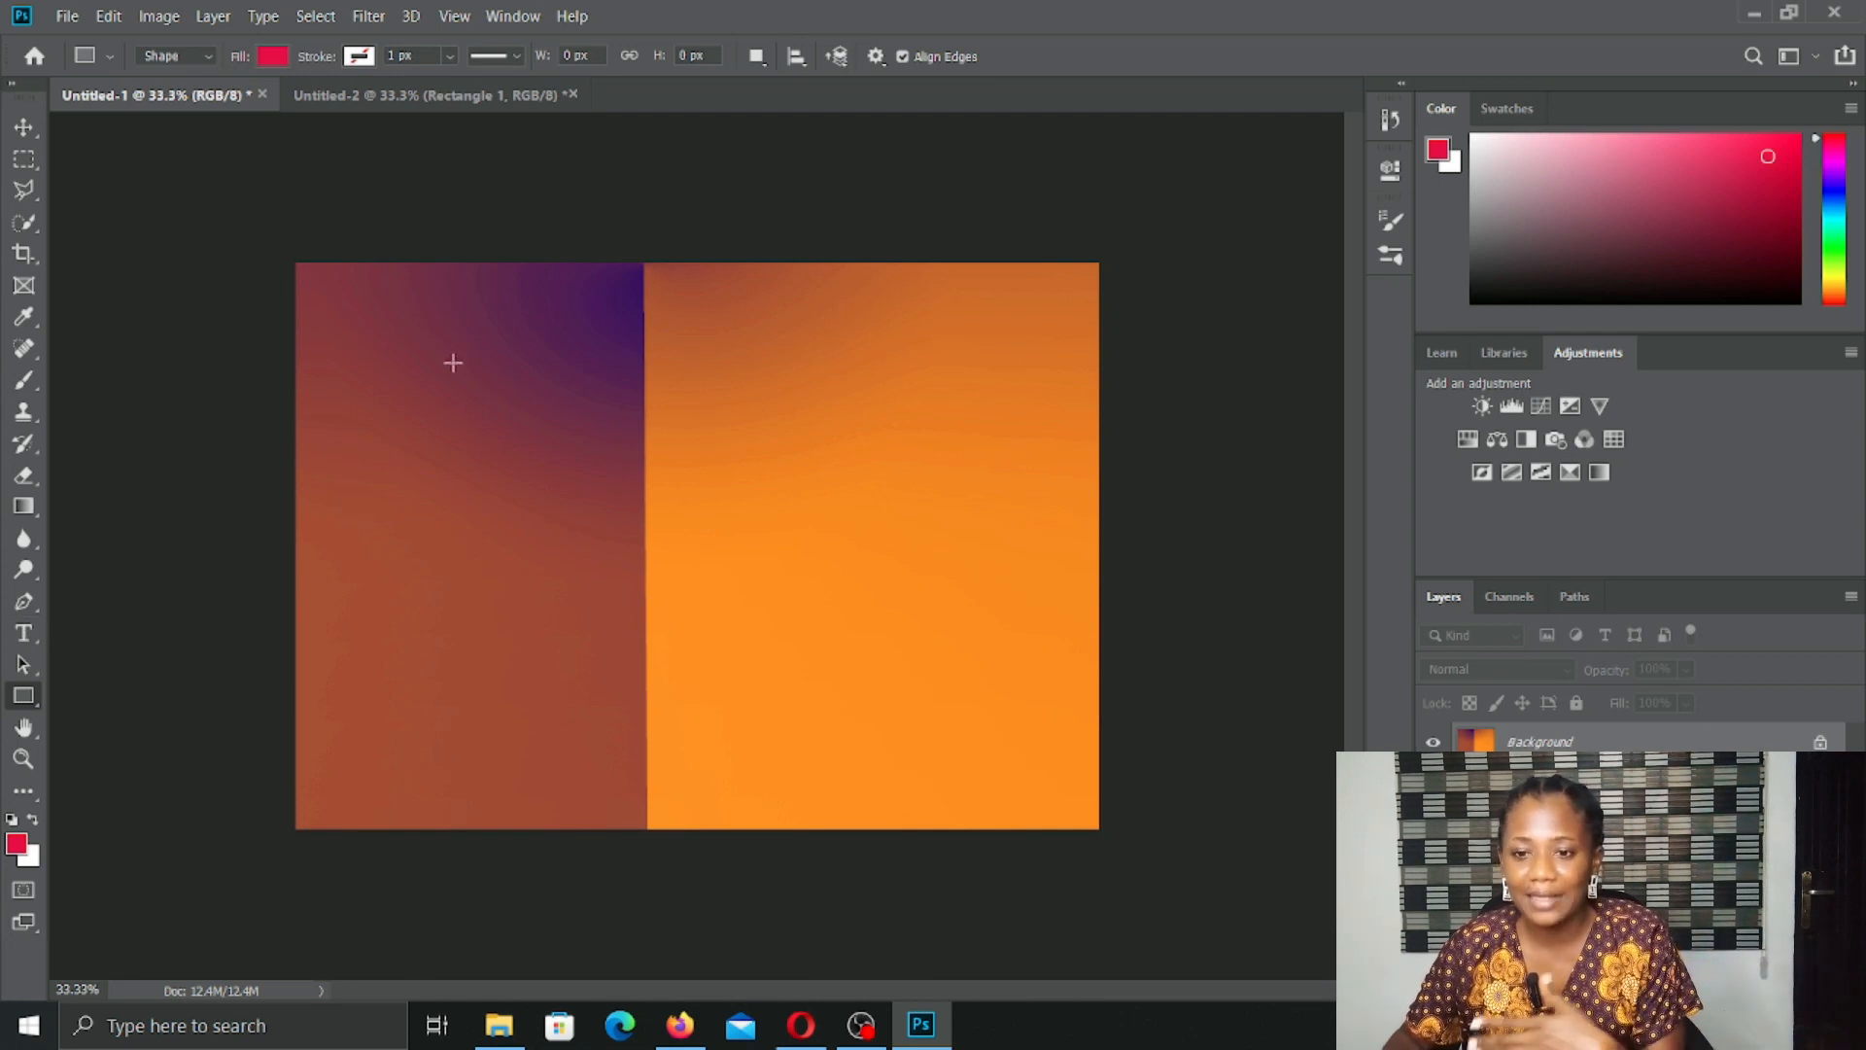
click(26, 637)
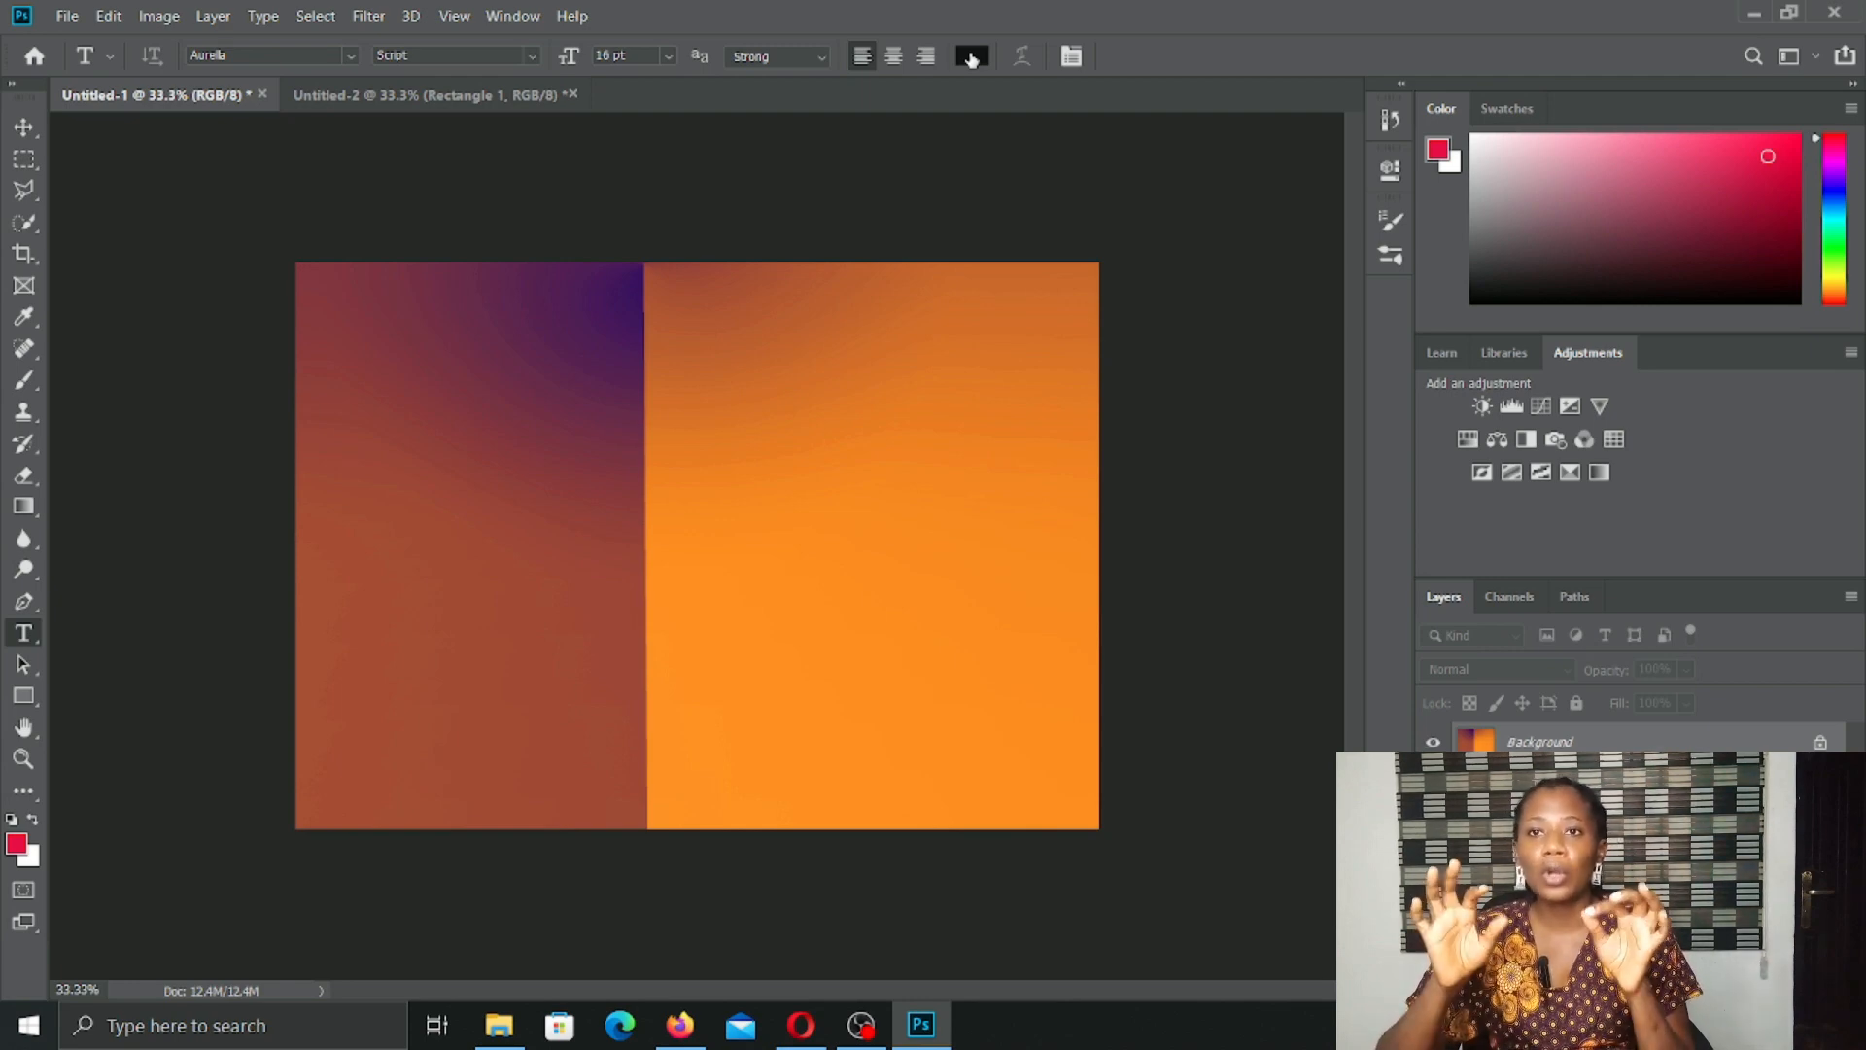
click(395, 332)
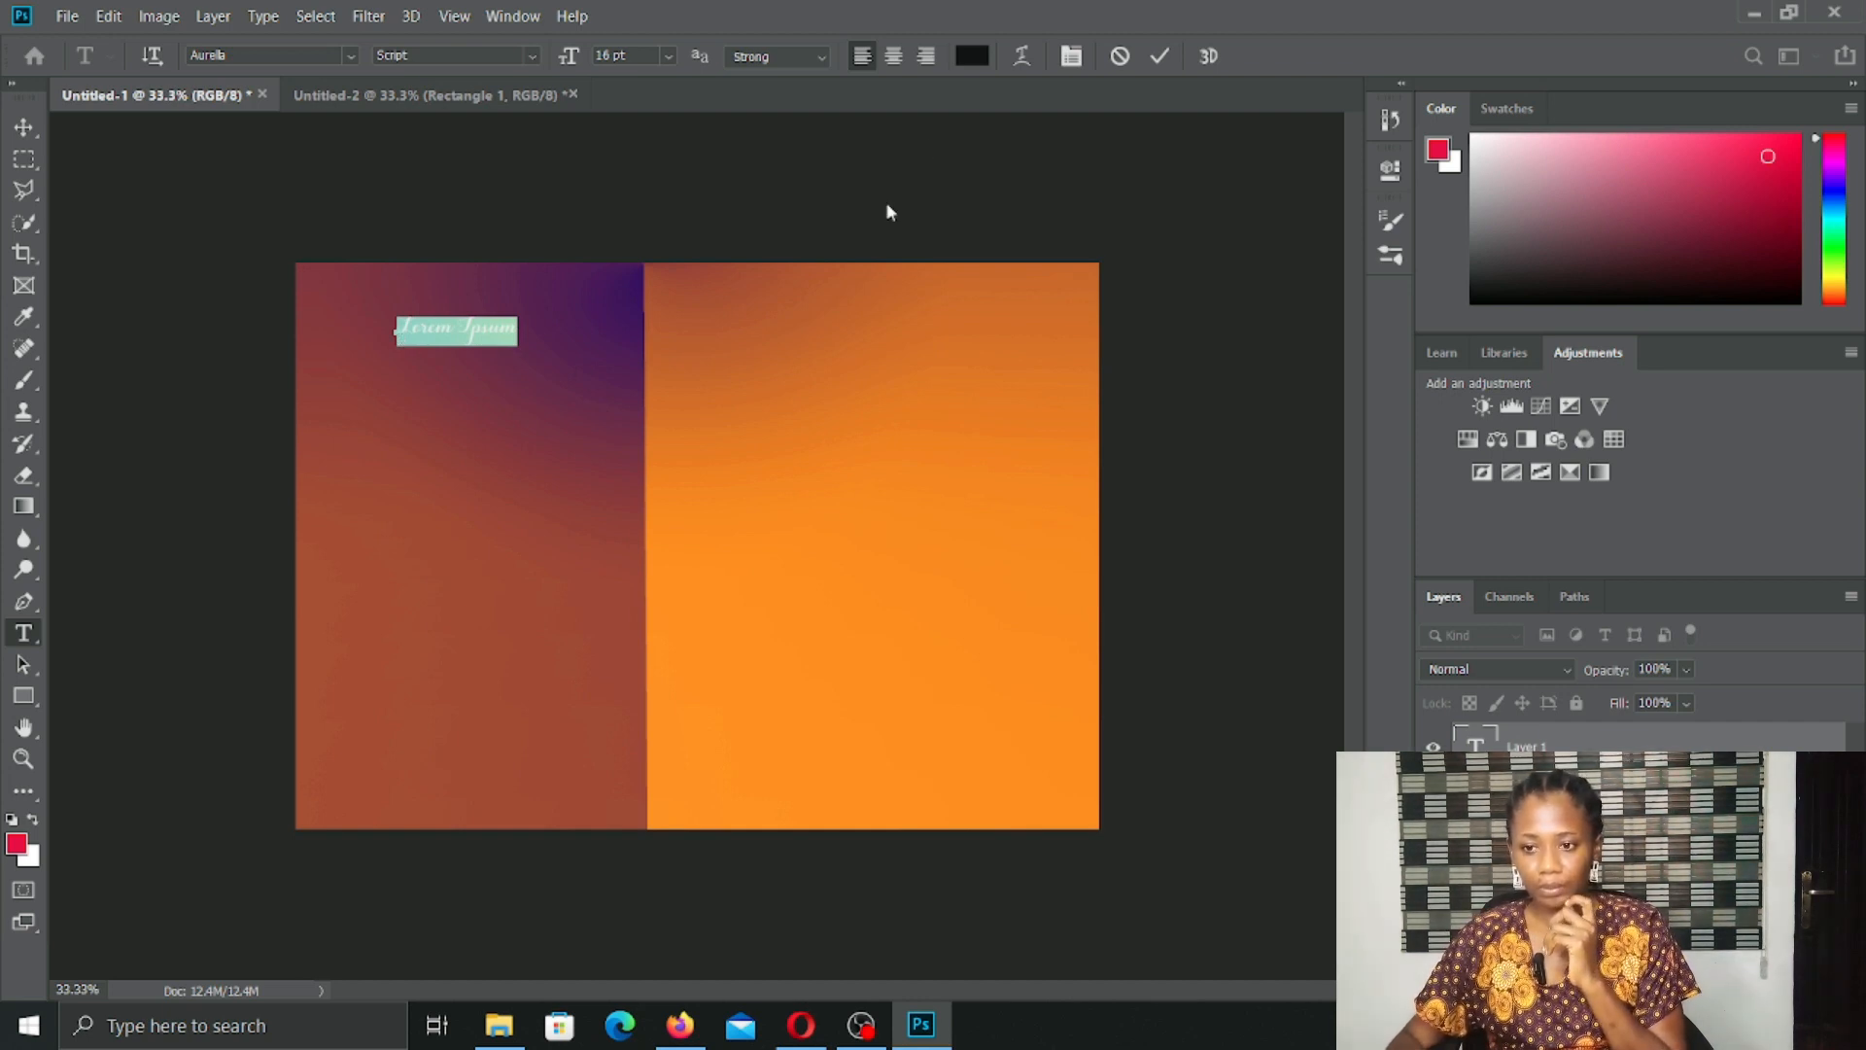
click(972, 56)
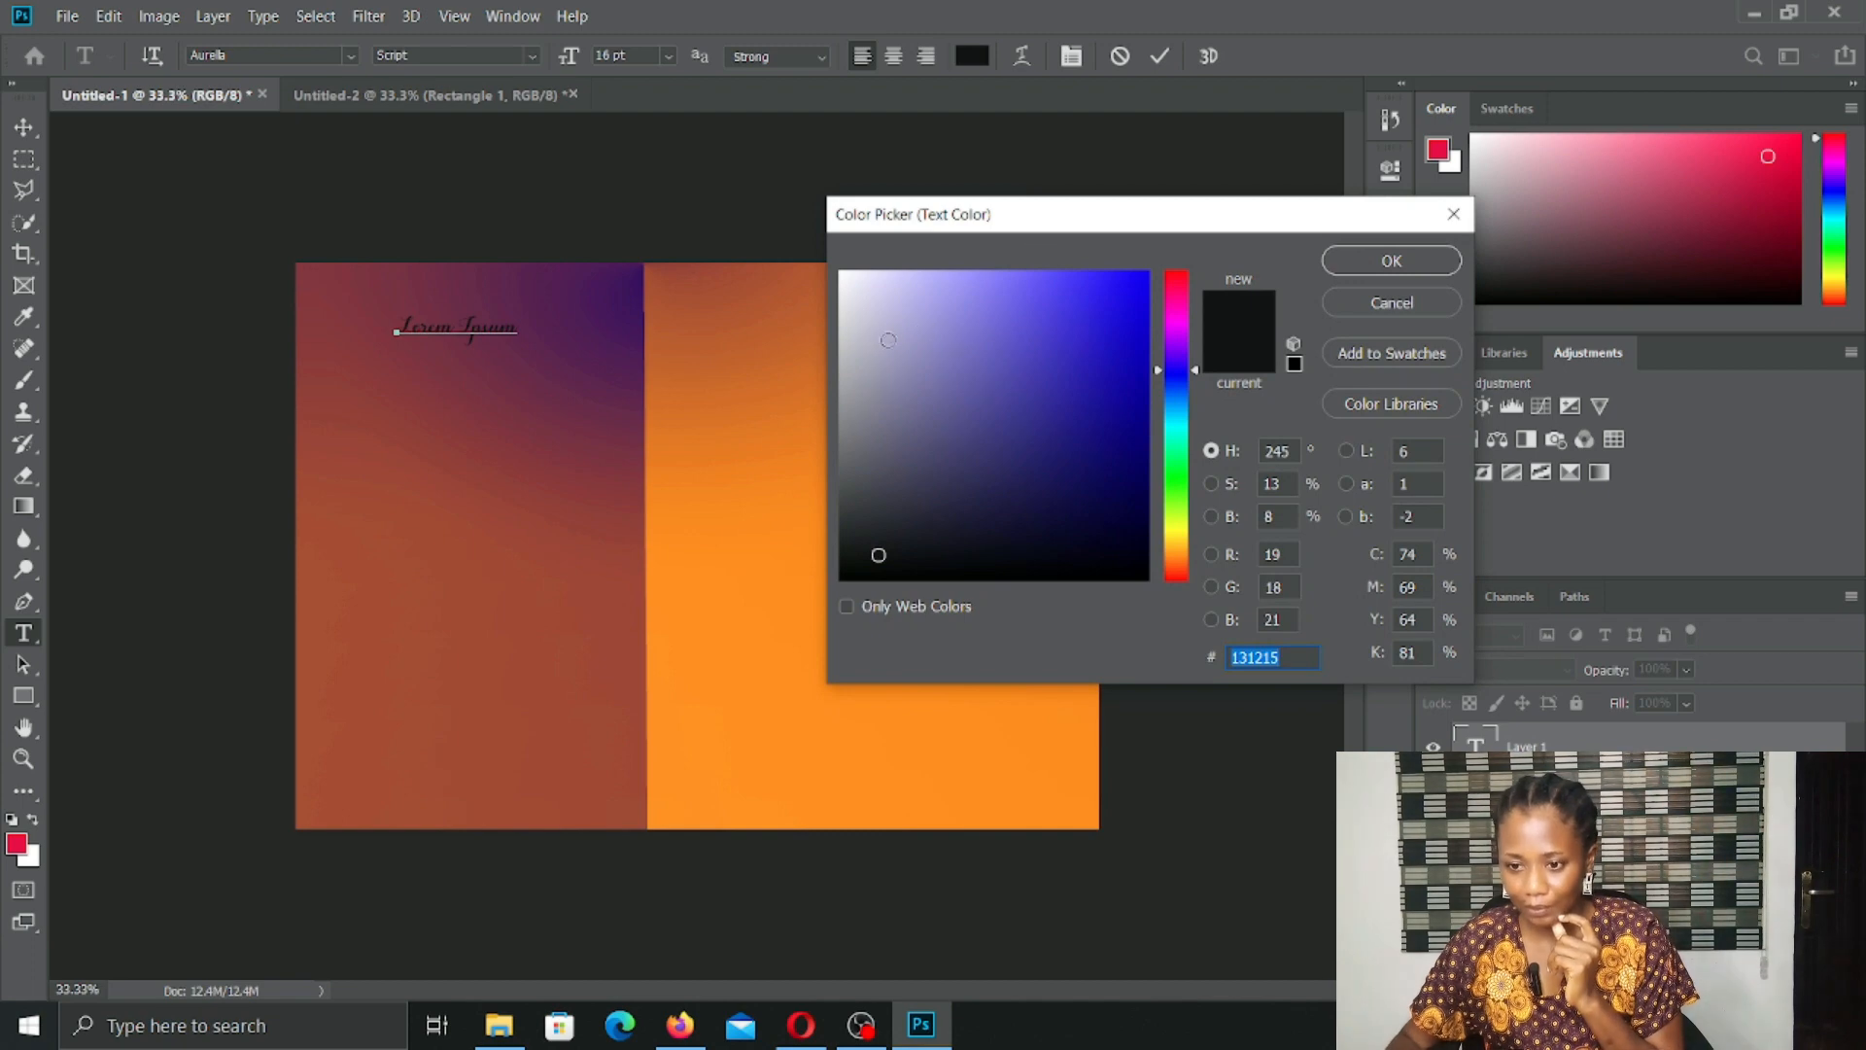
click(864, 363)
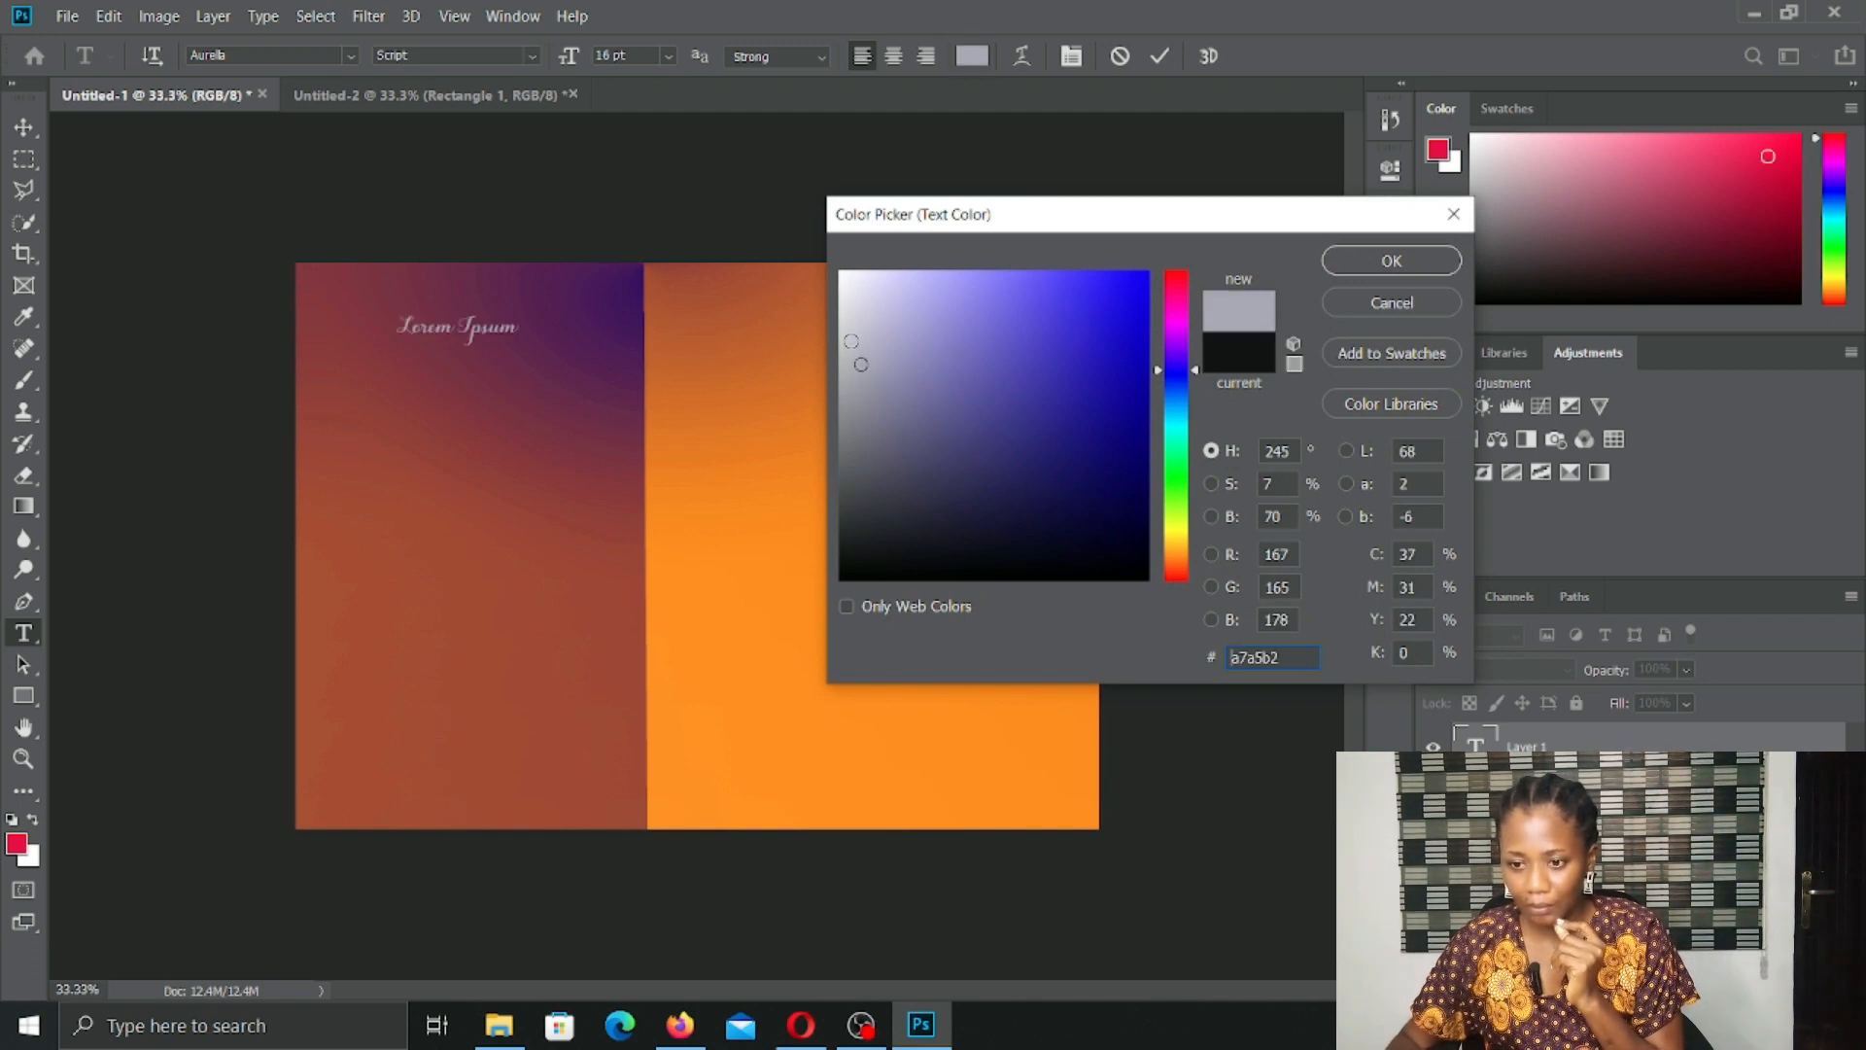
click(847, 286)
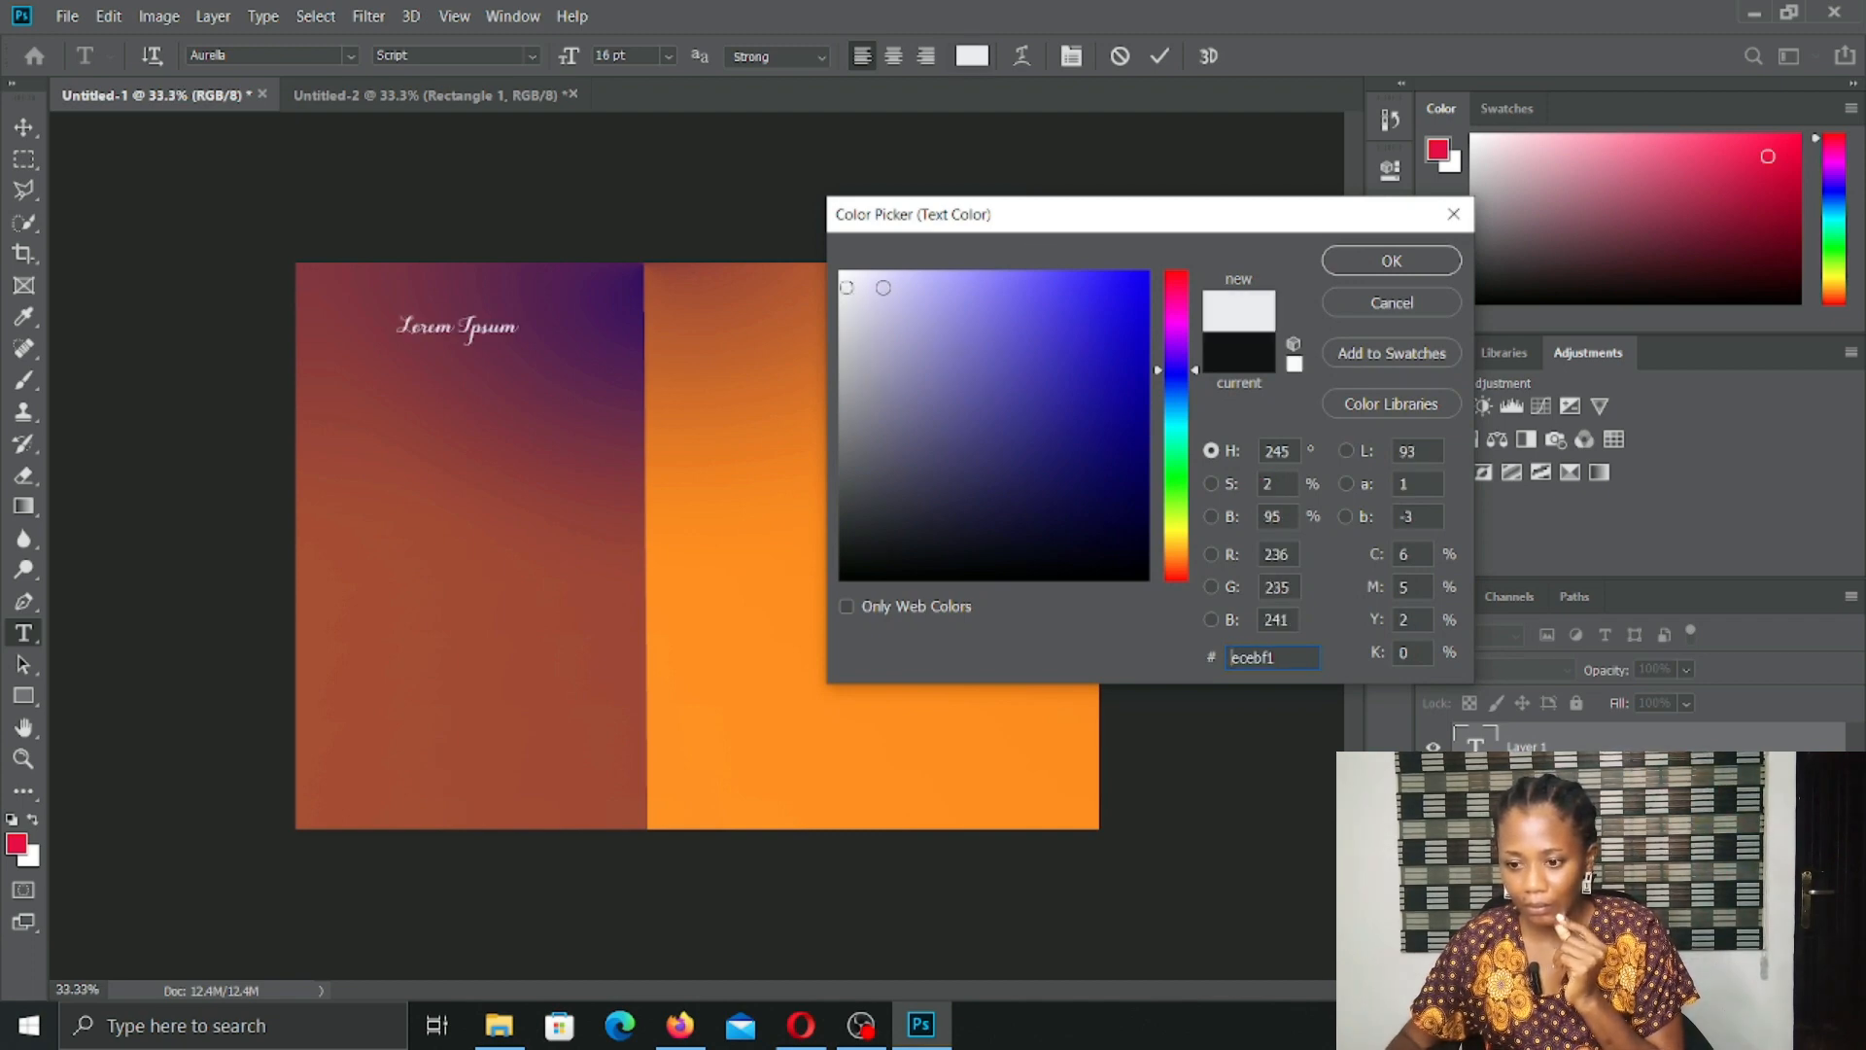
click(1392, 260)
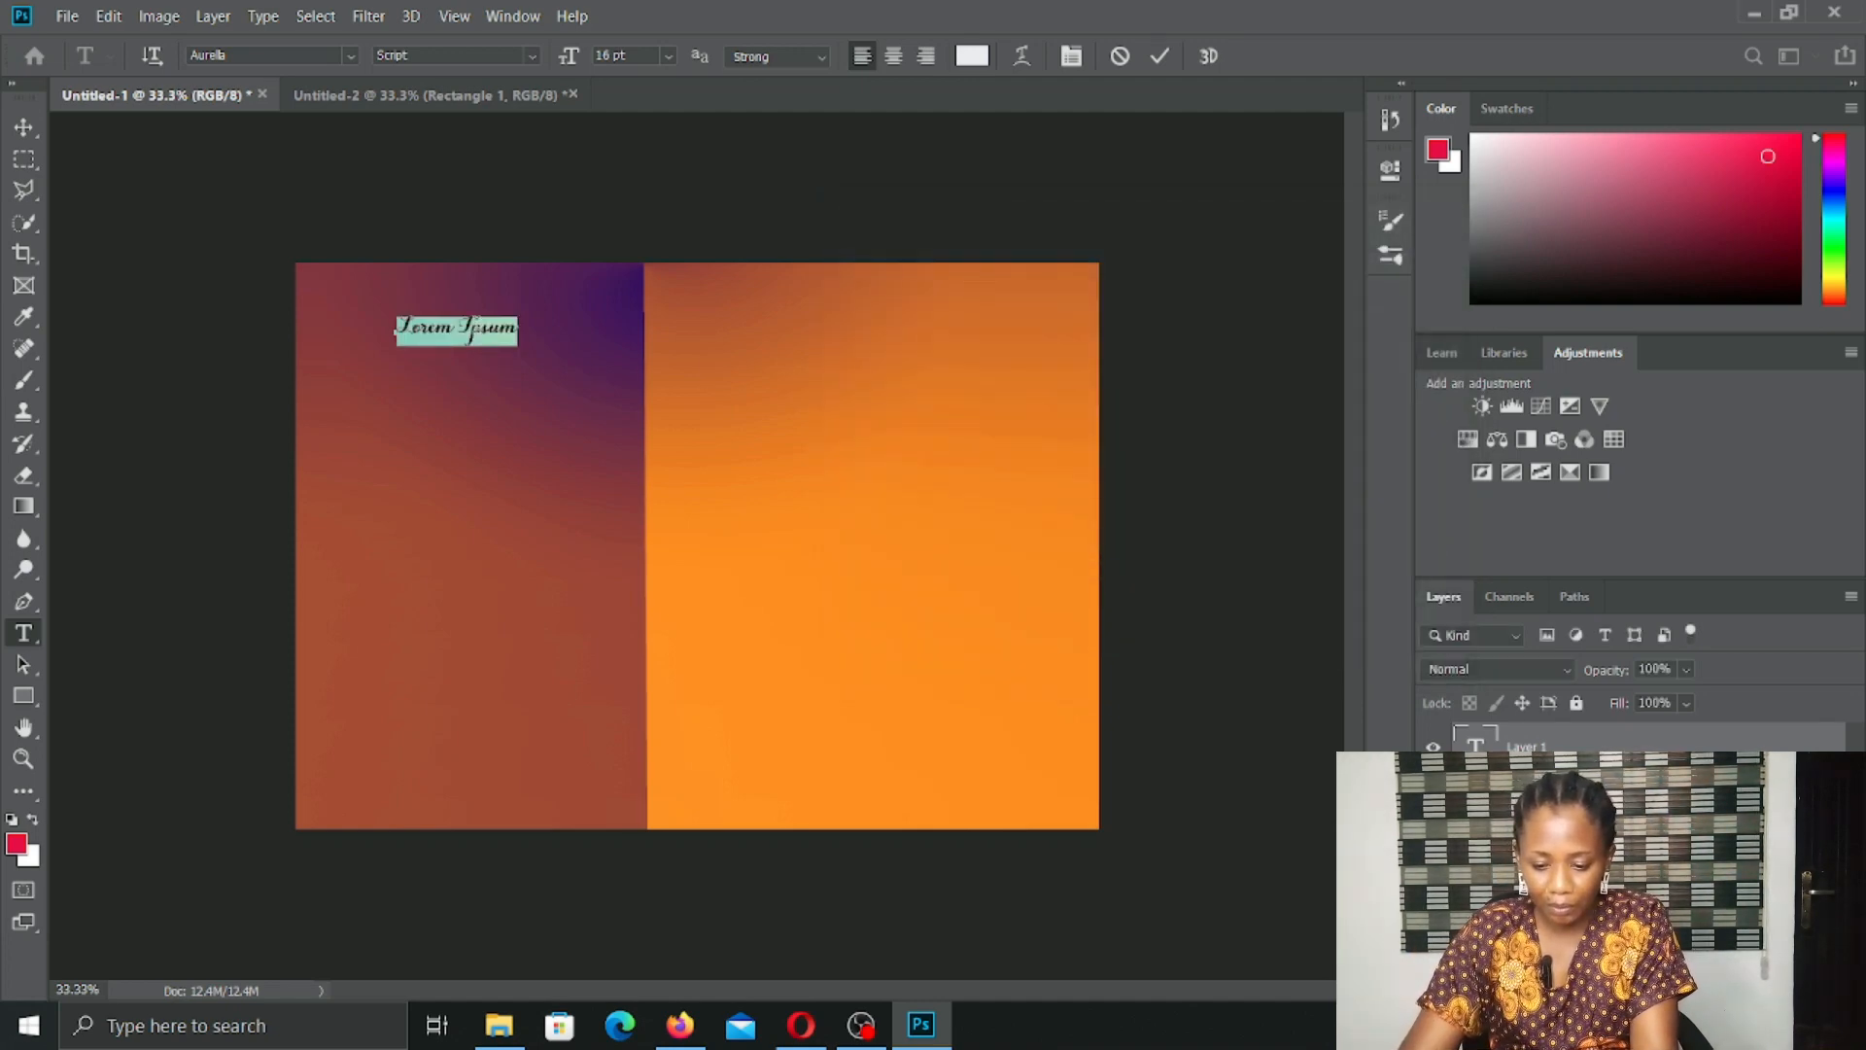
Step: Replace the placeholder text with "Y" and choose the Aurella font
text(Y)
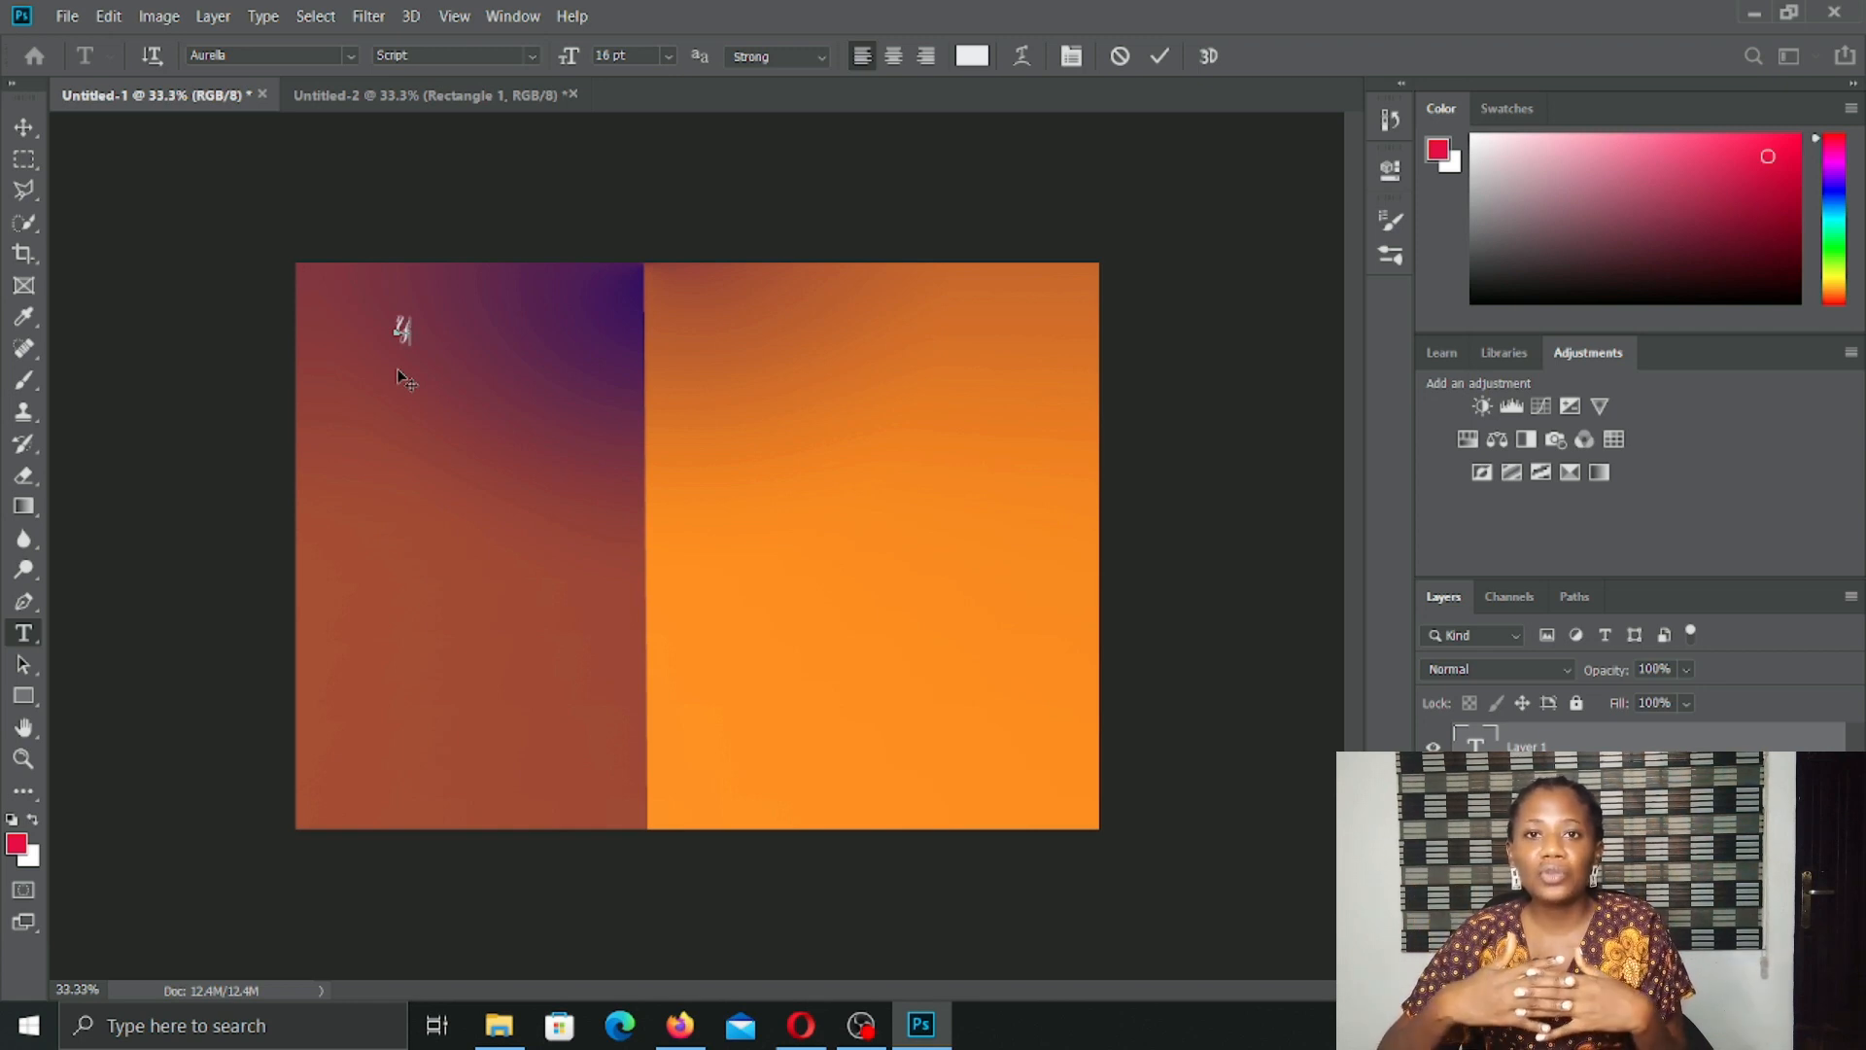
click(350, 56)
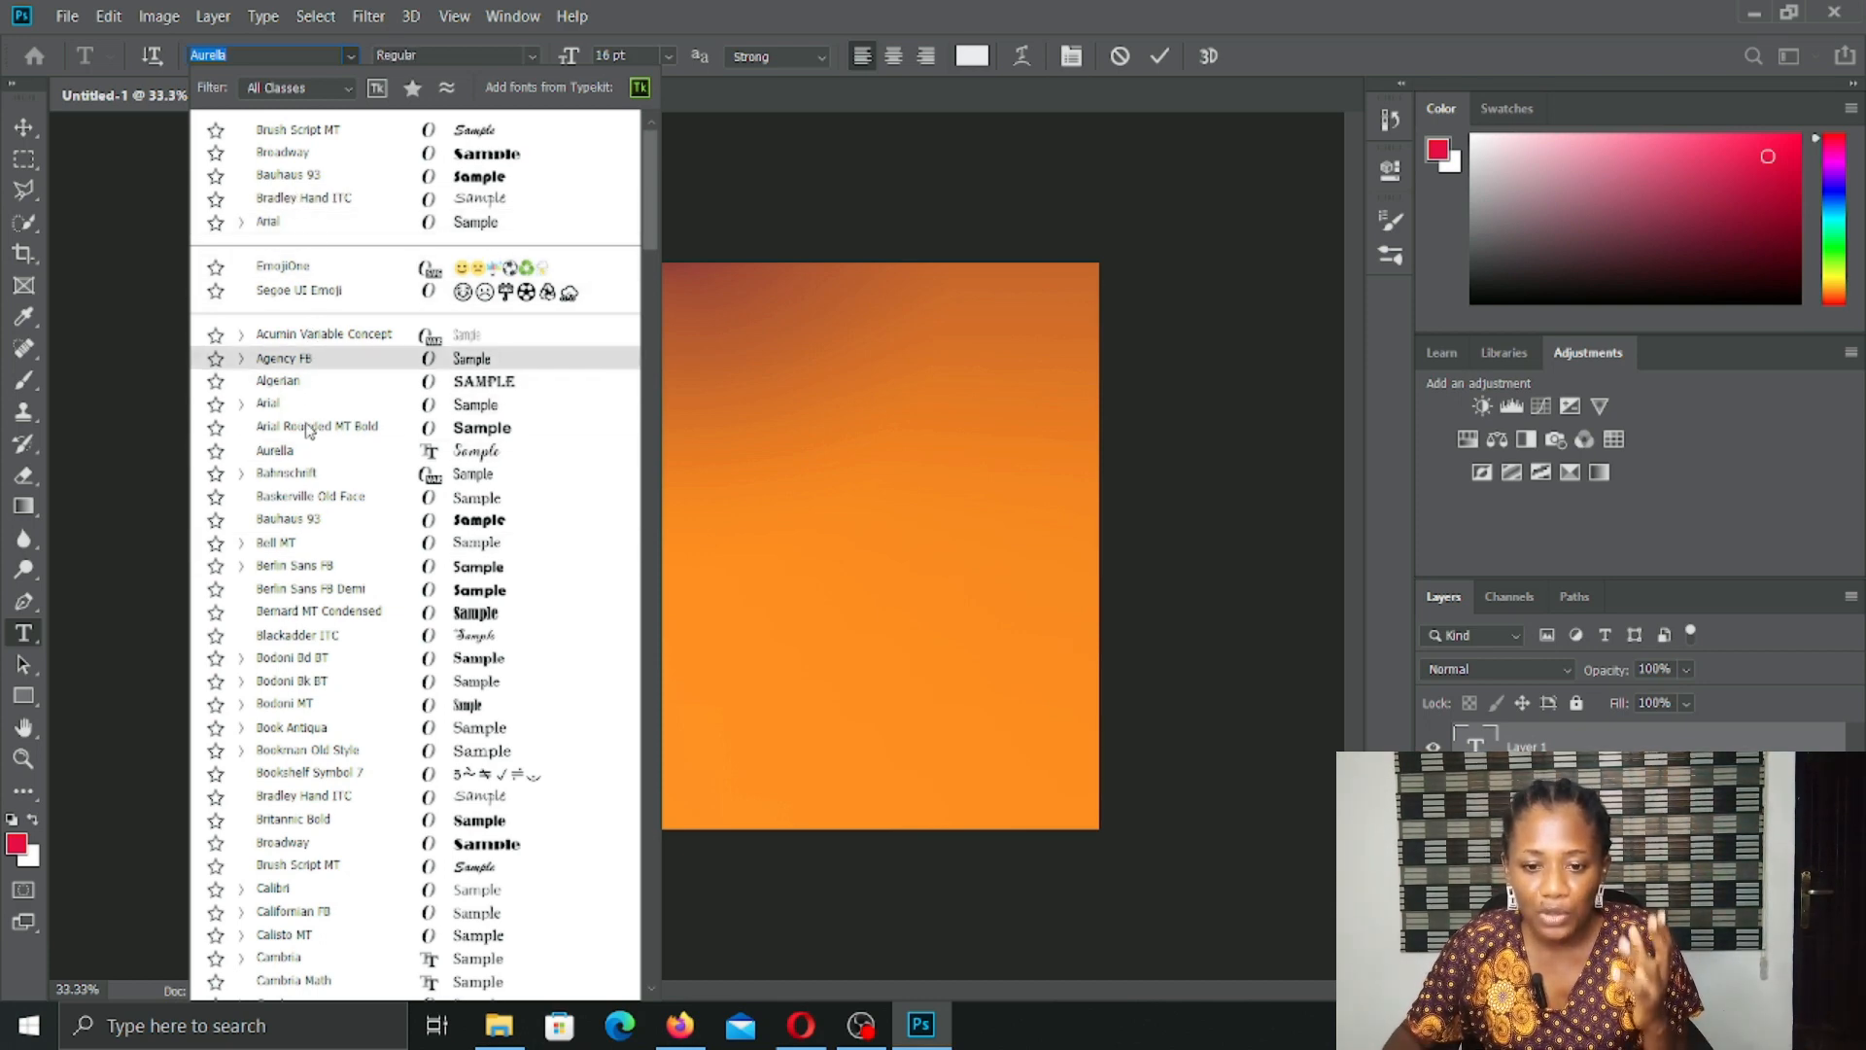
click(291, 451)
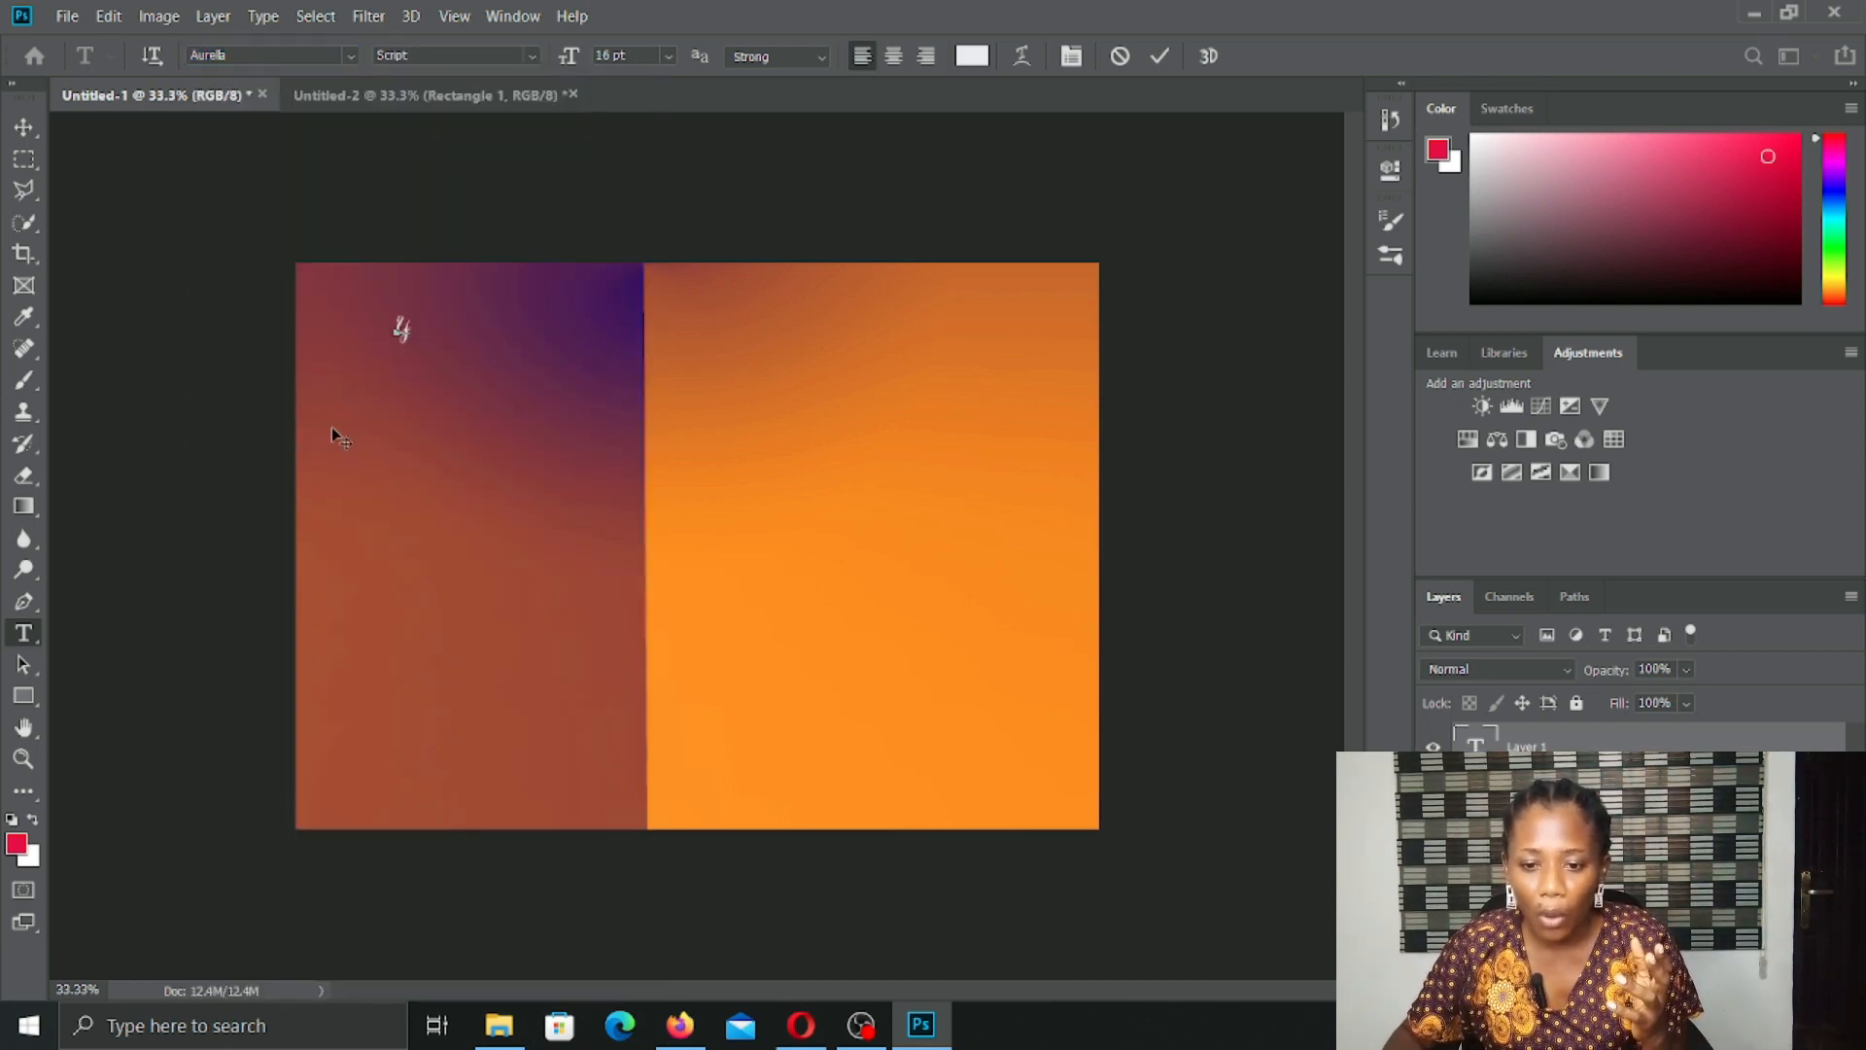
click(399, 331)
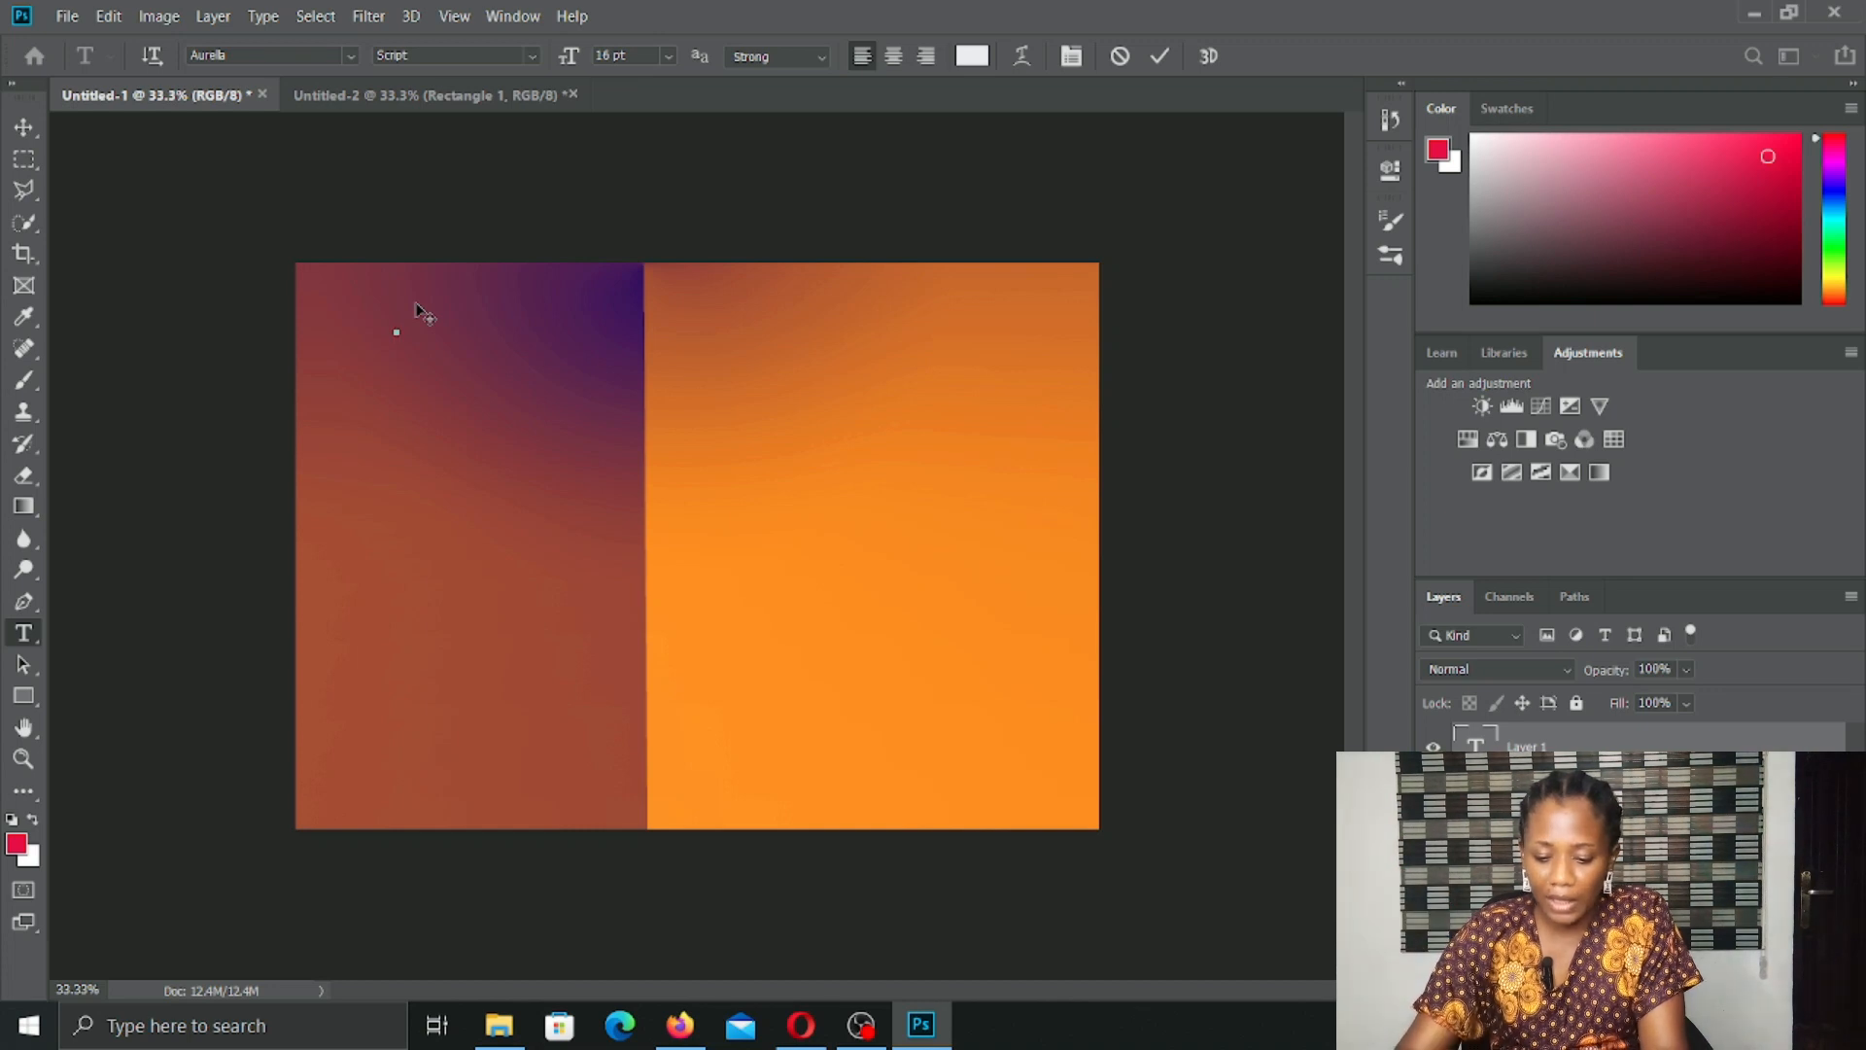
text(Y)
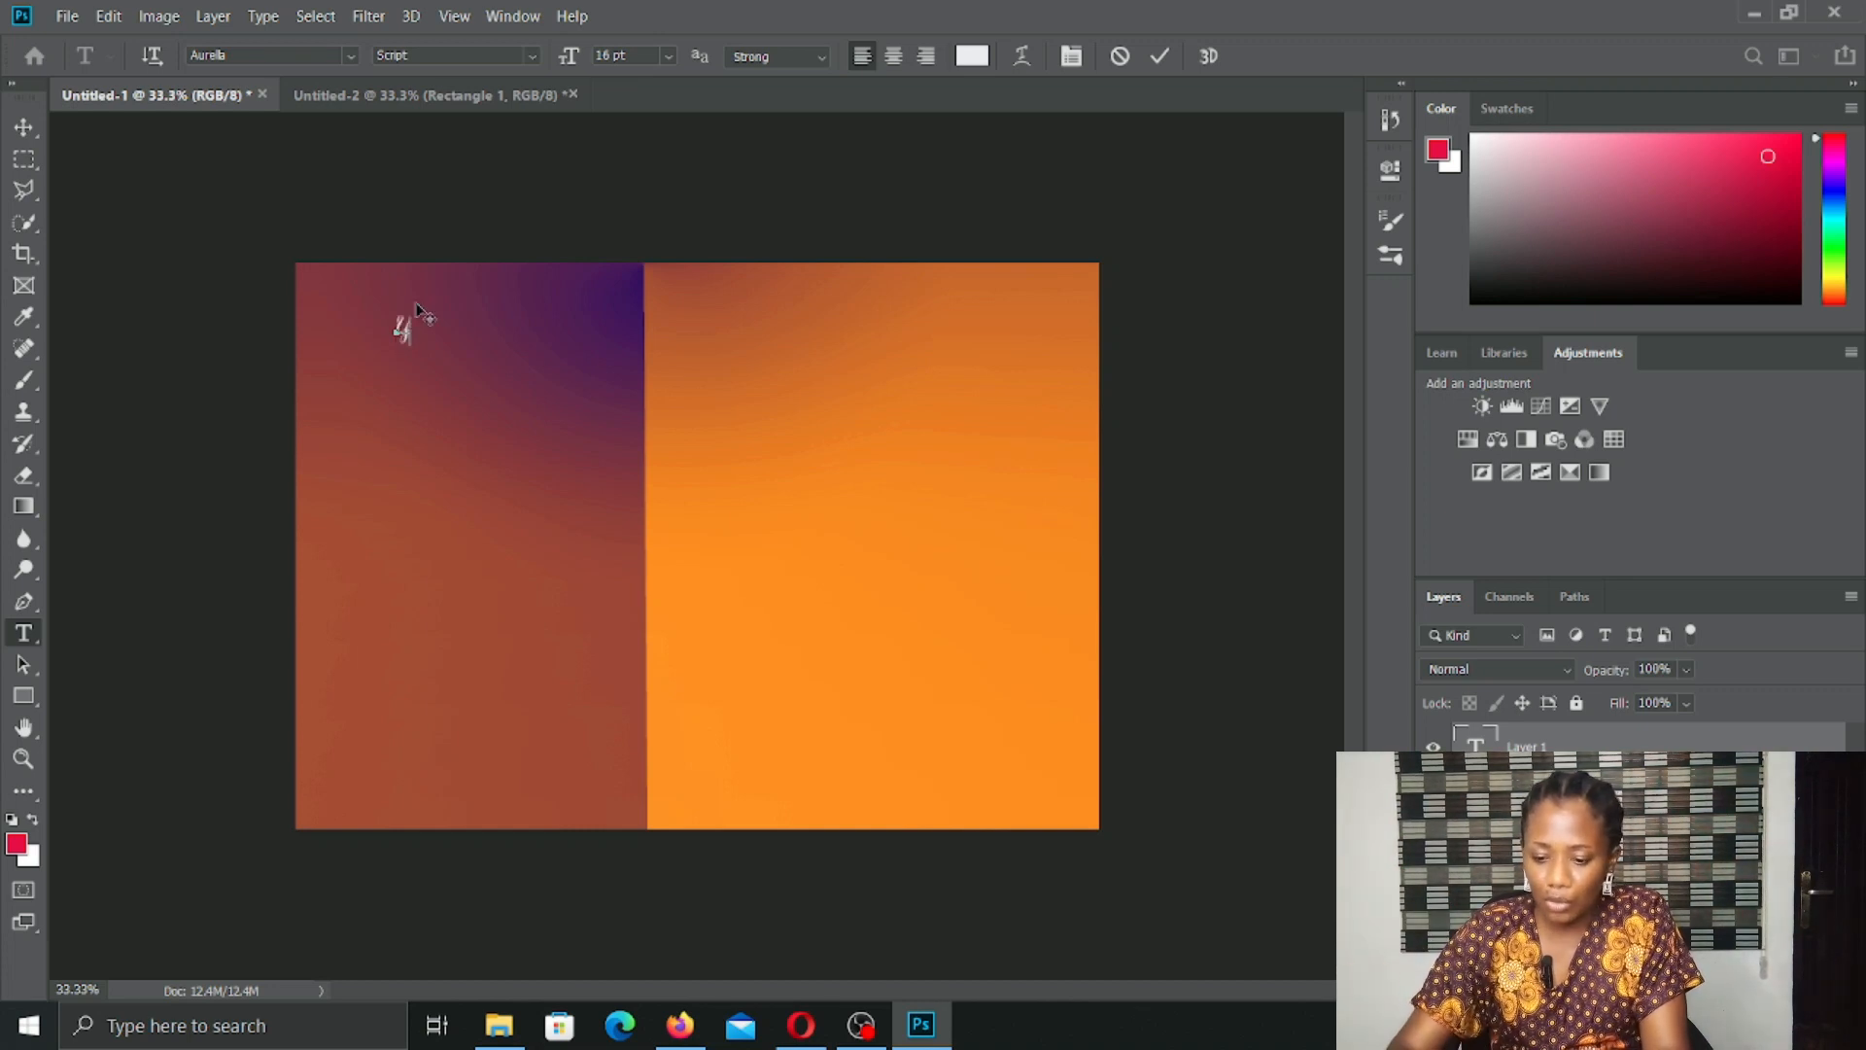
text(ou)
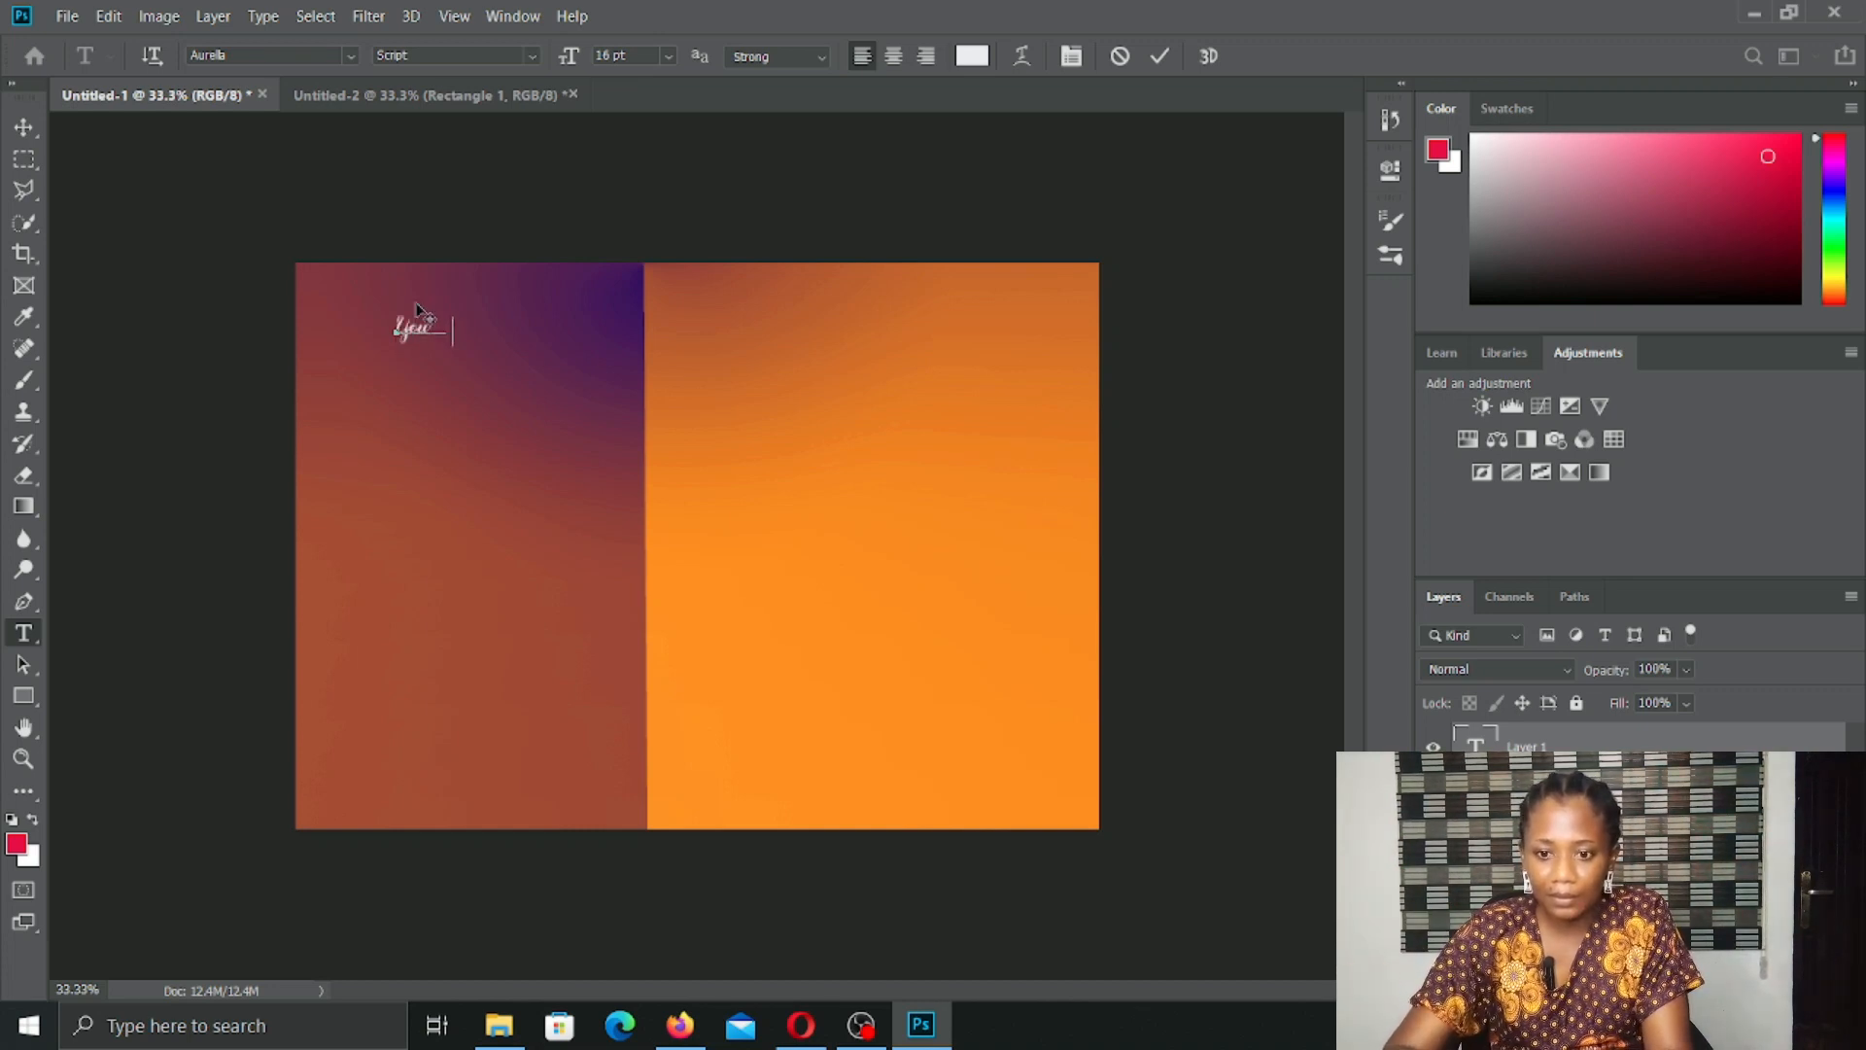
key(BackSpace)
key(BackSpace)
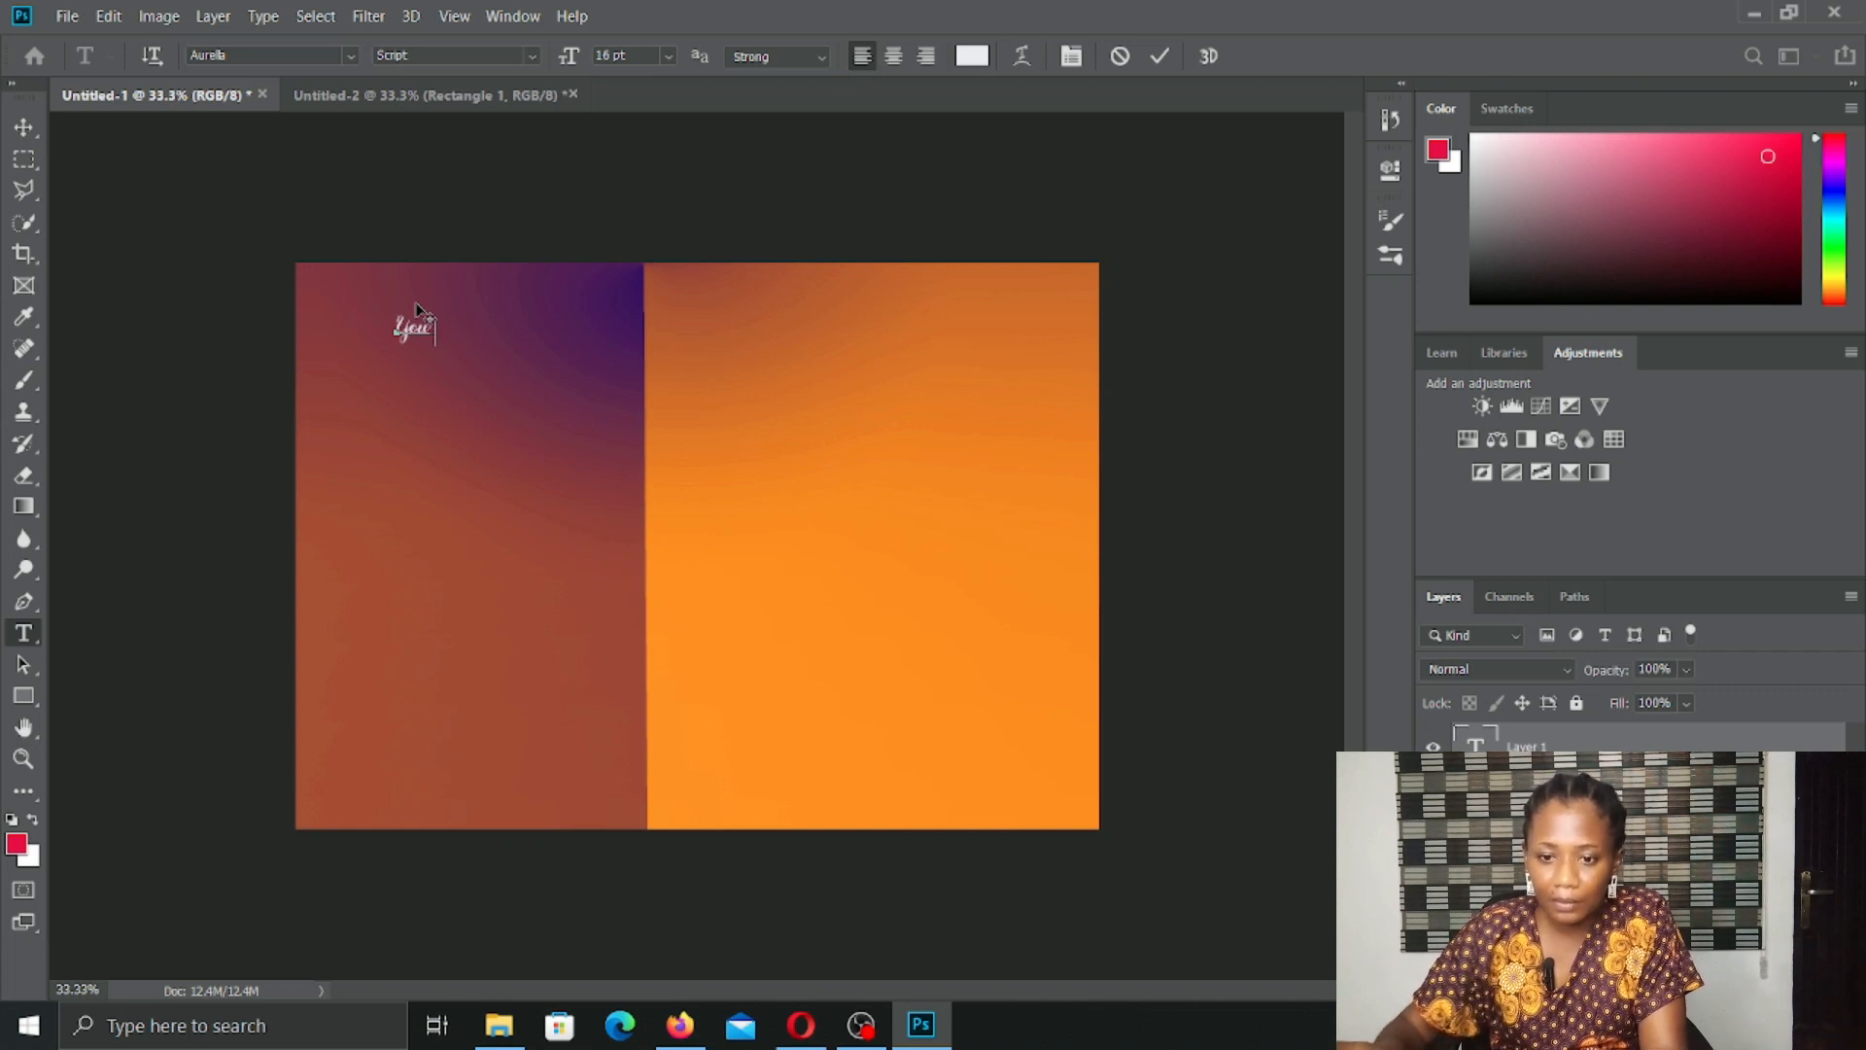
key(BackSpace)
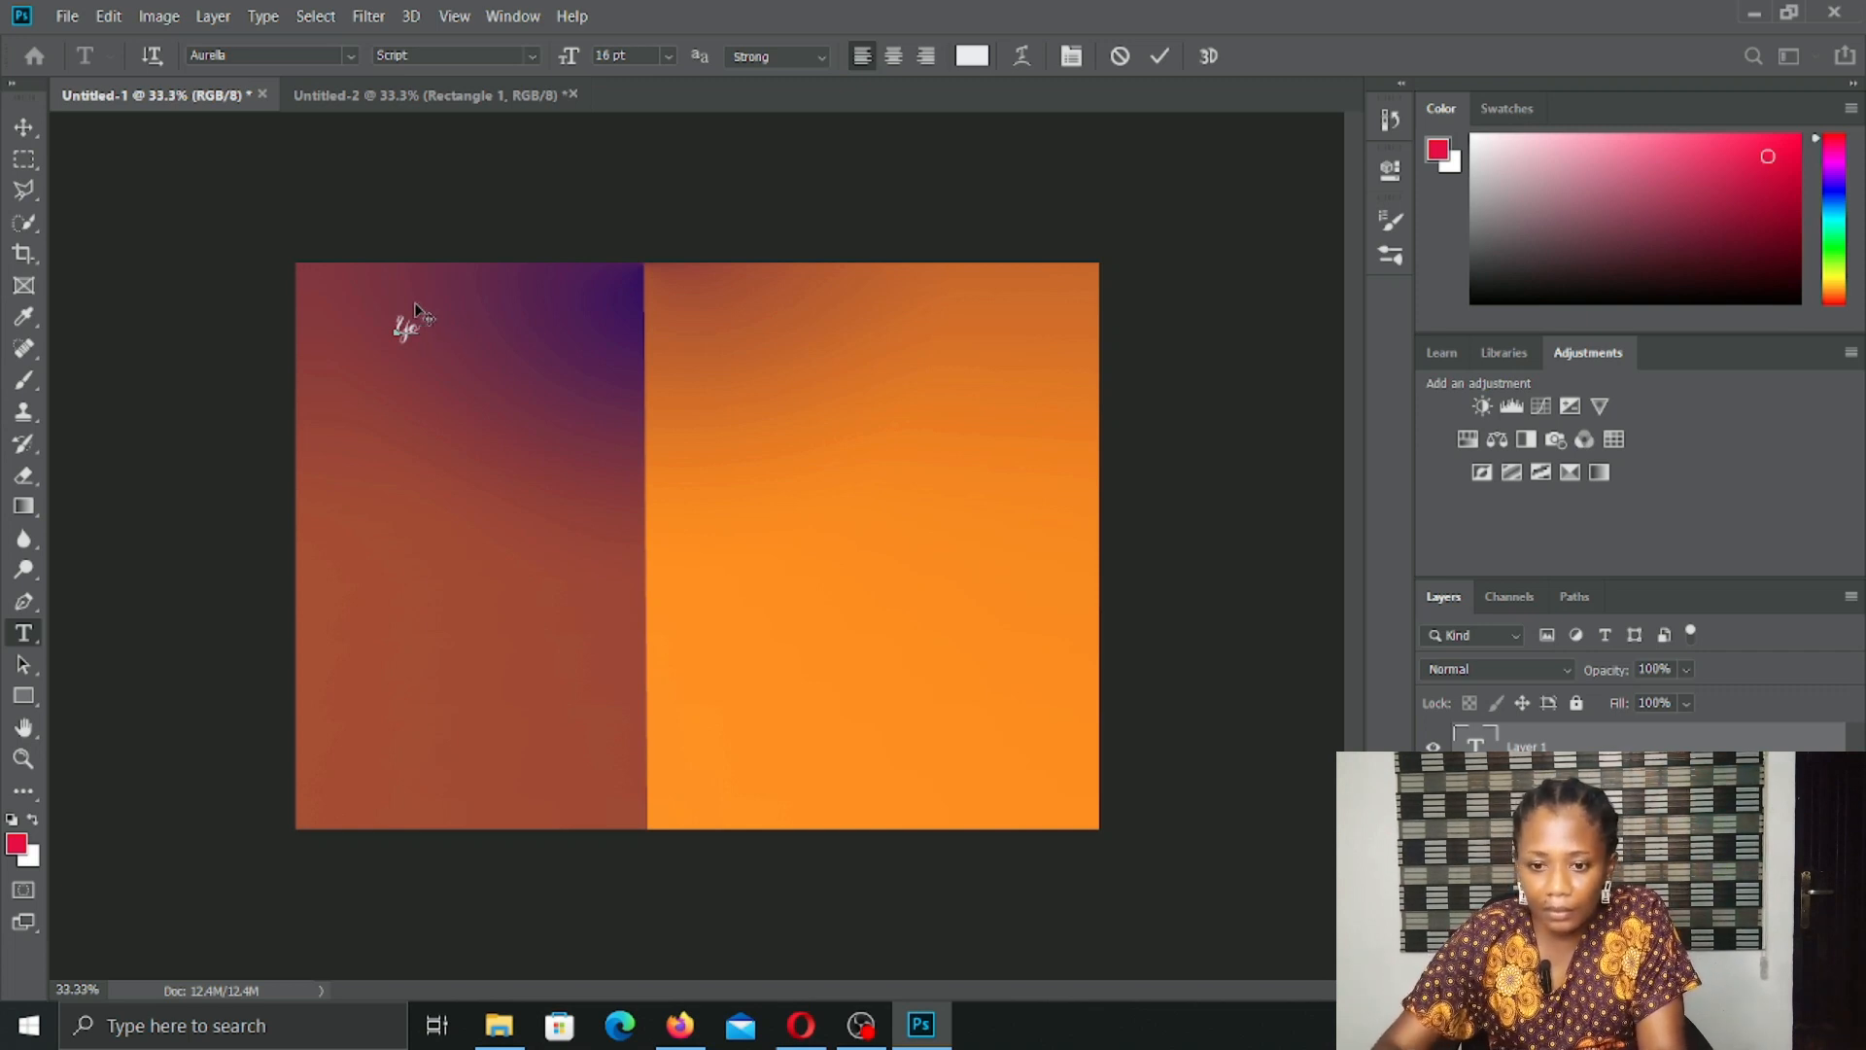
key(BackSpace)
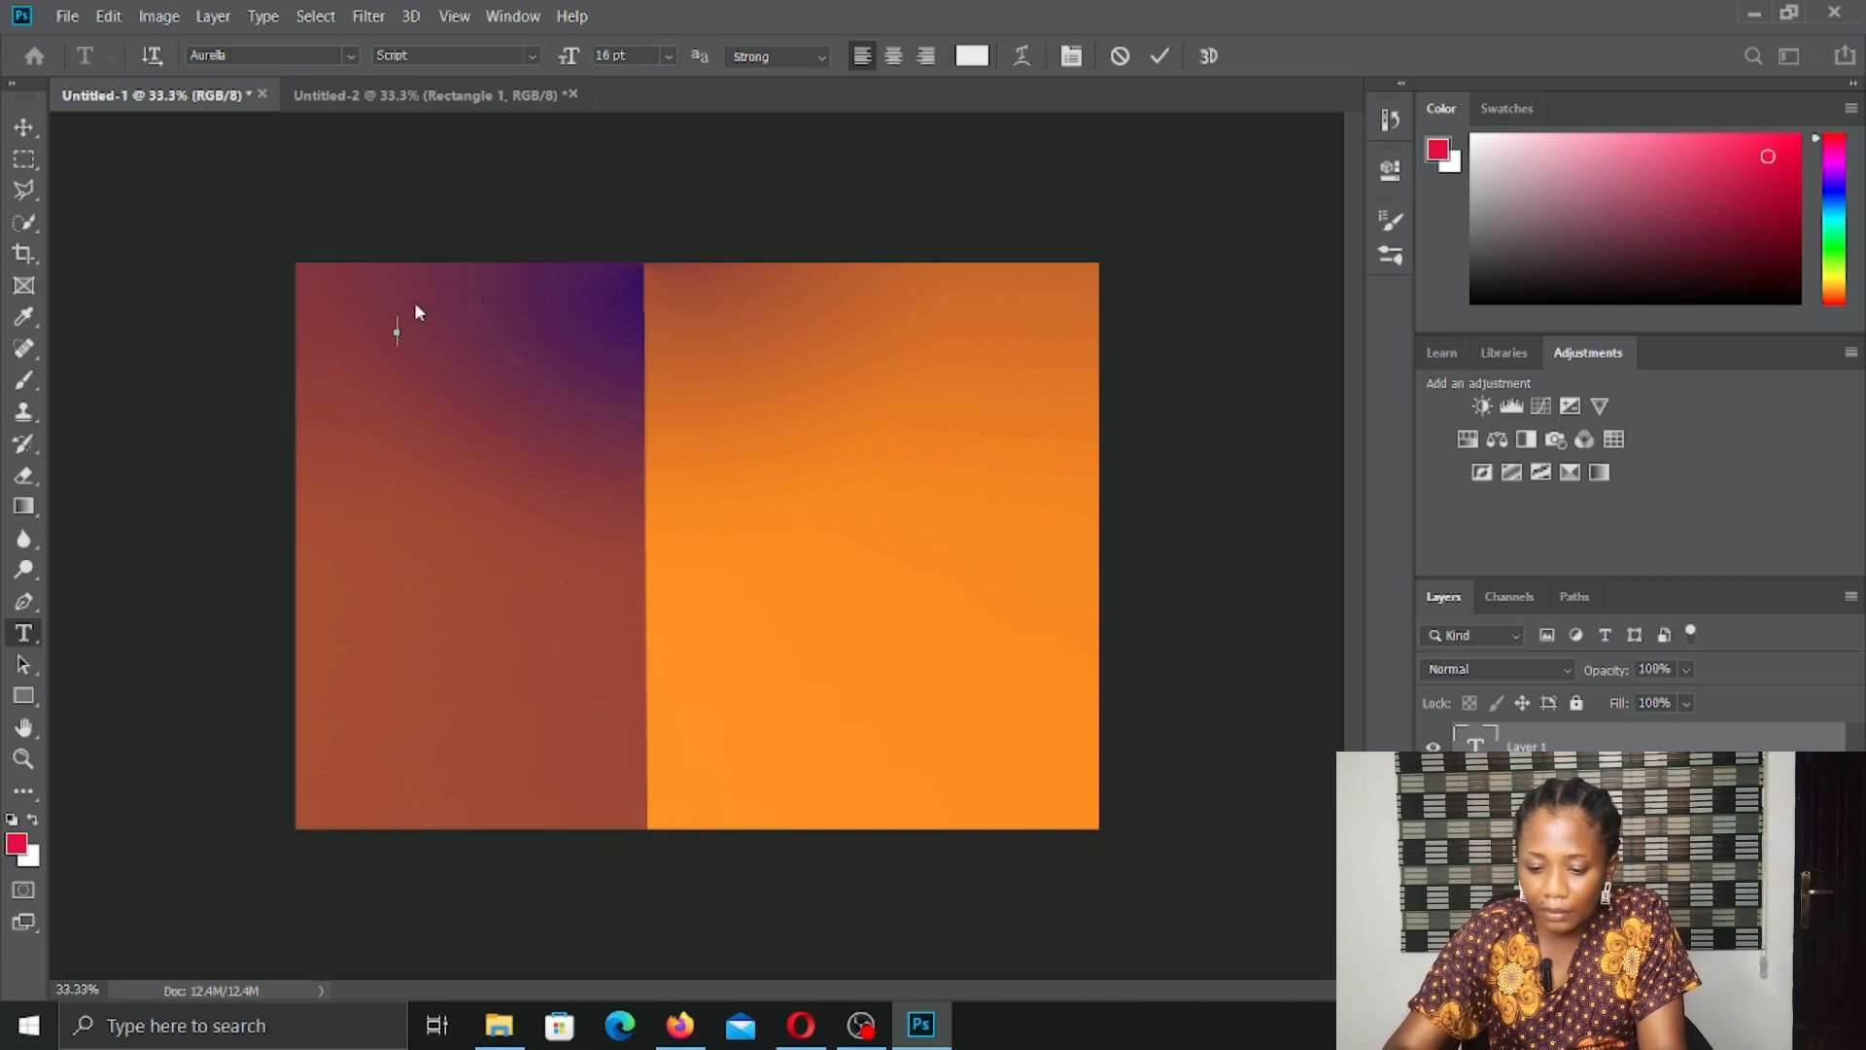
Step: Enter "You are invited to our Programme" as the text line and commit it
text(You a)
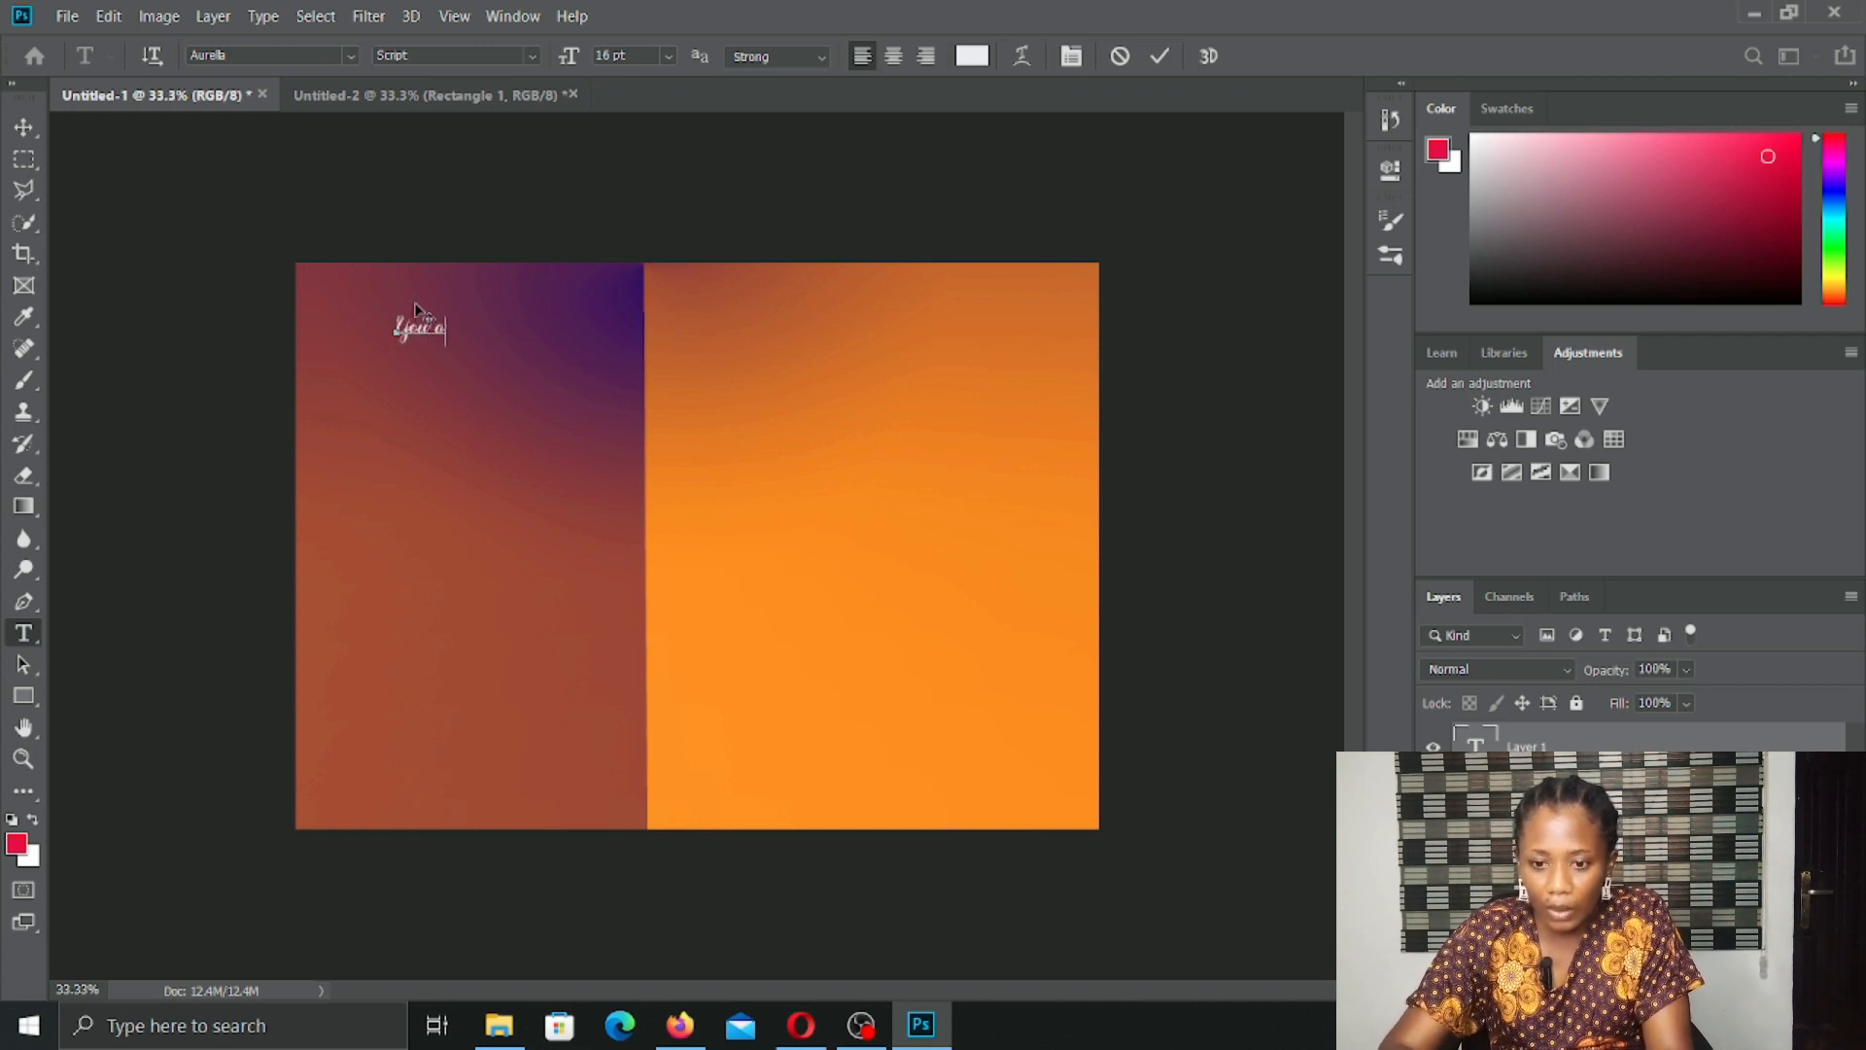
text(re inv)
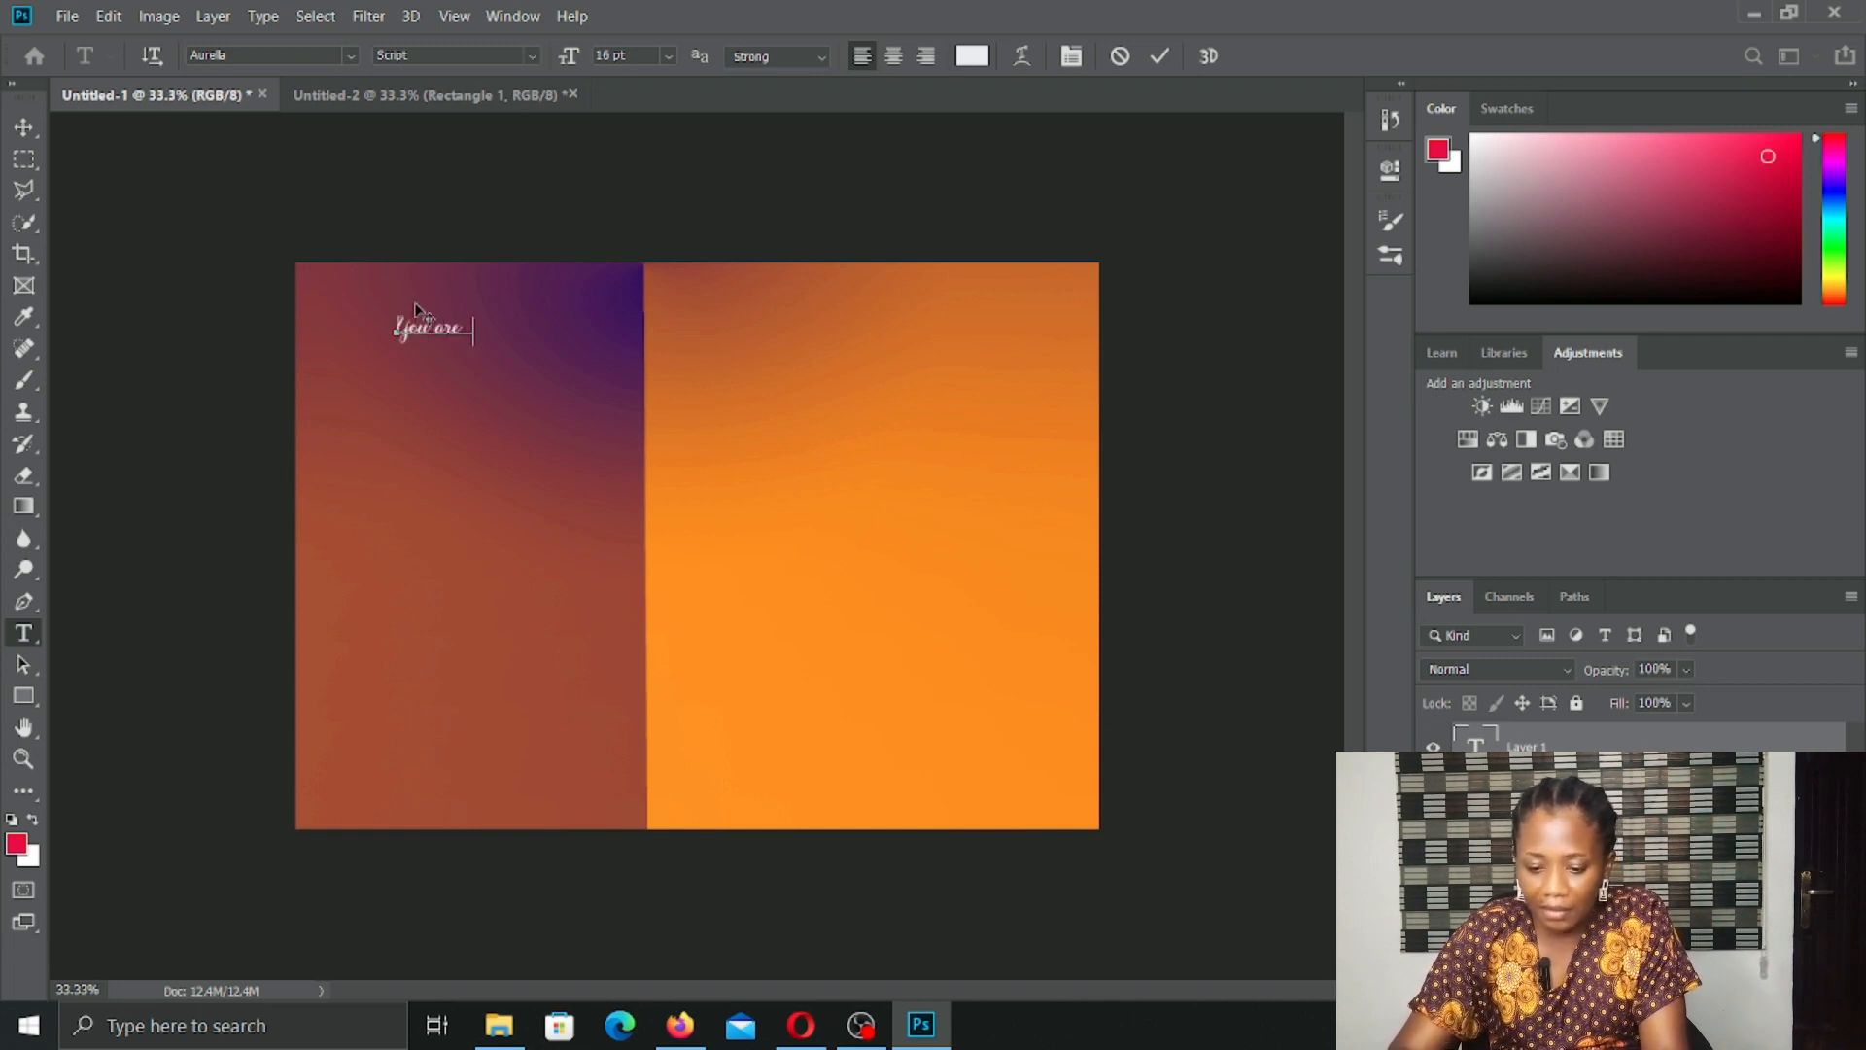
text(ited)
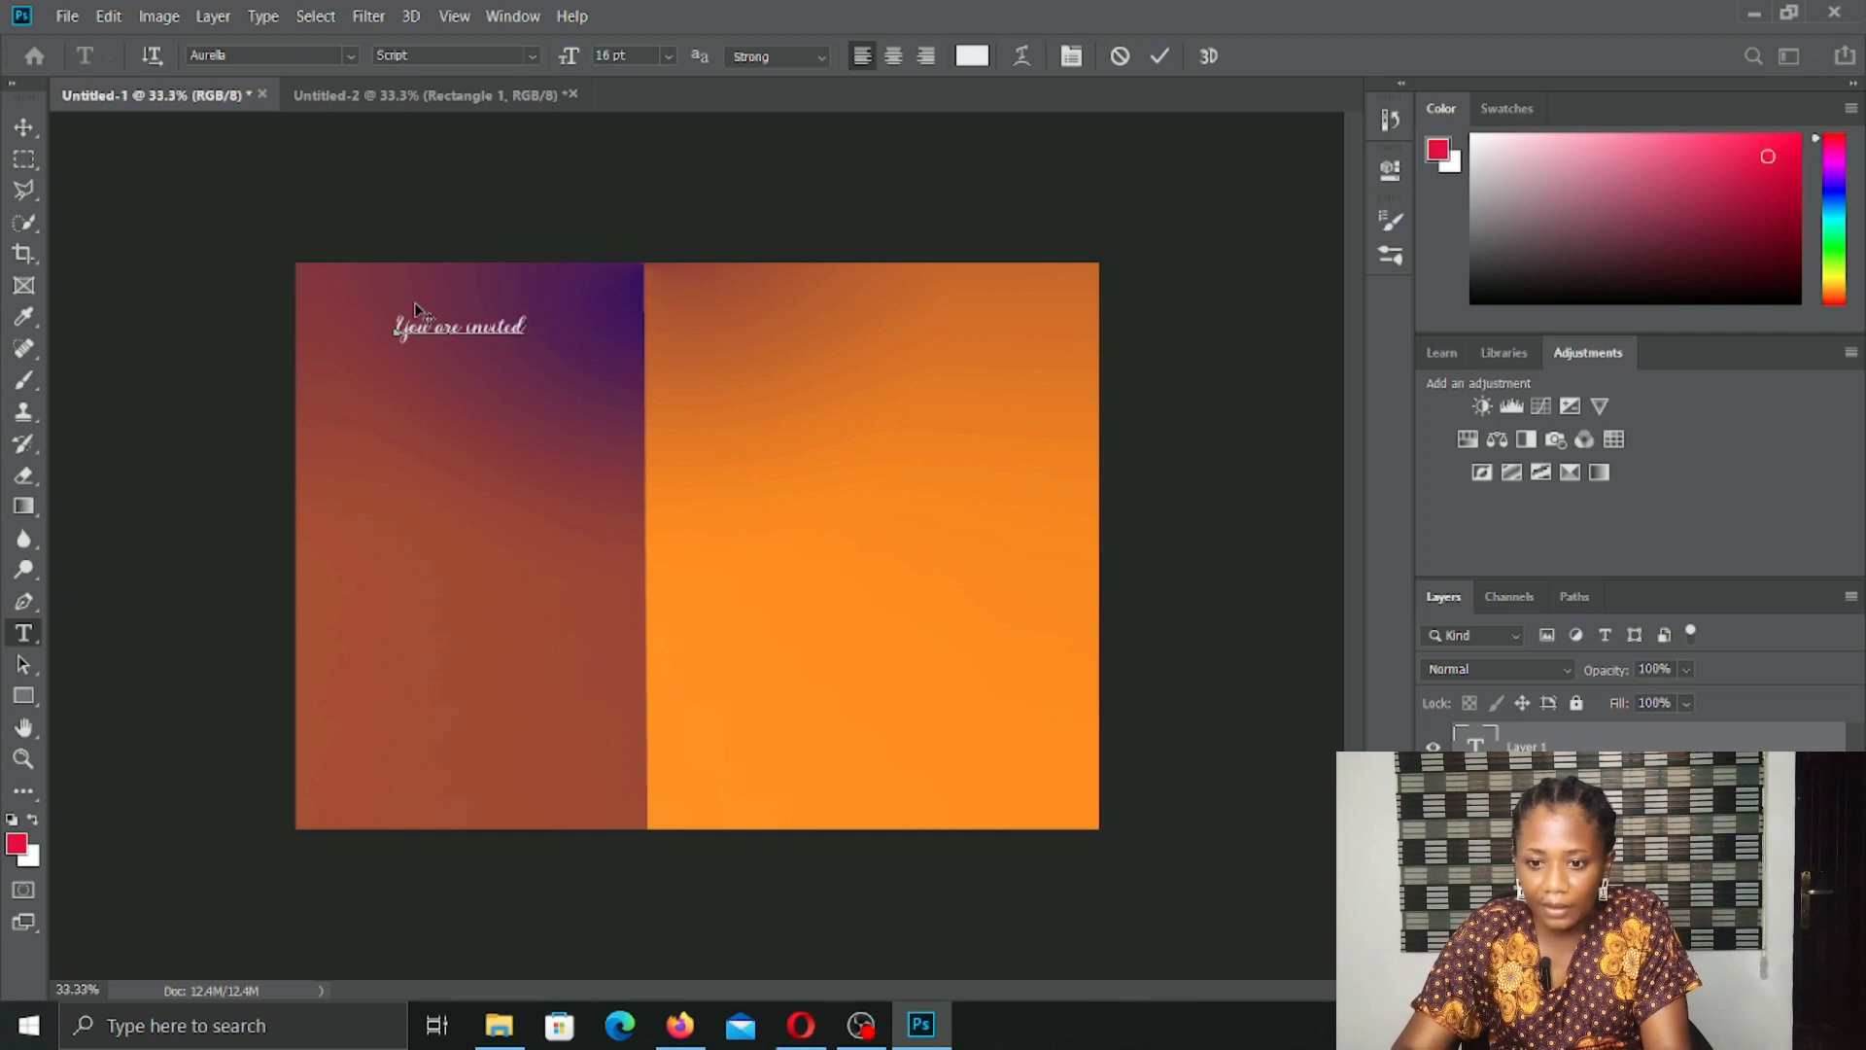
text( to)
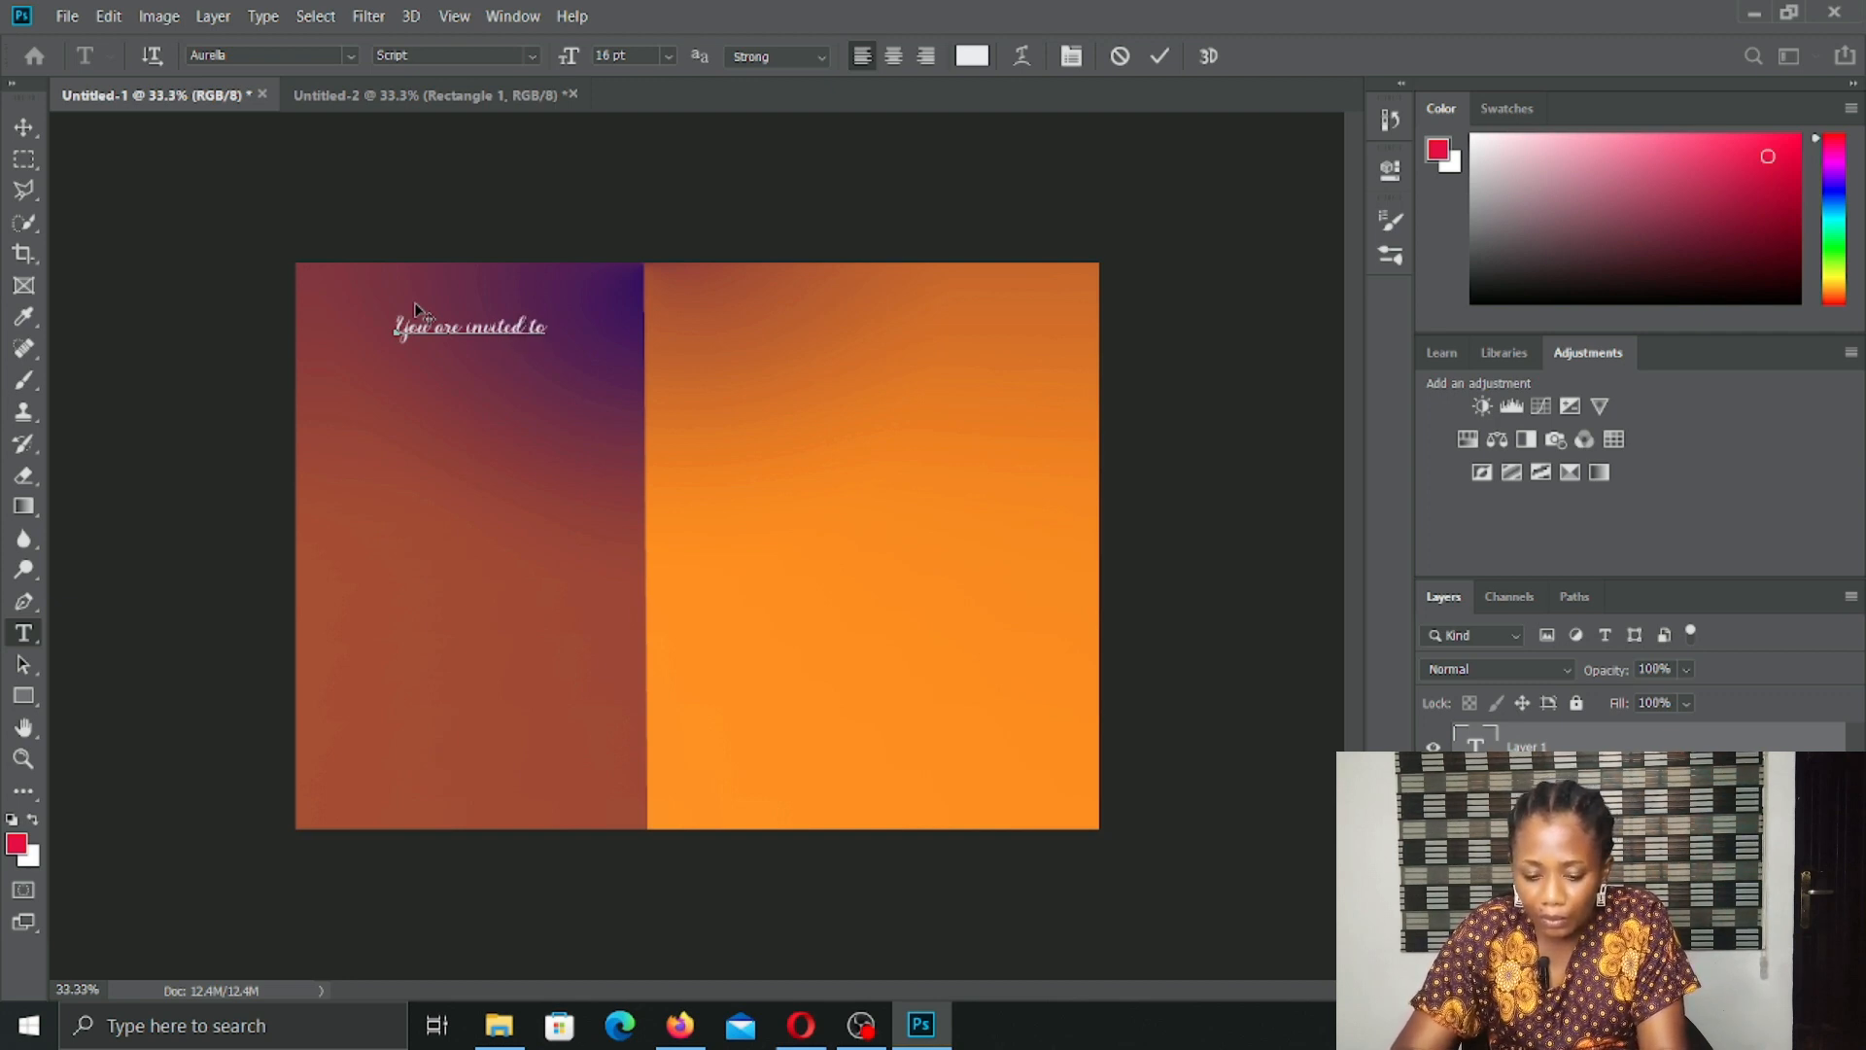
text( our)
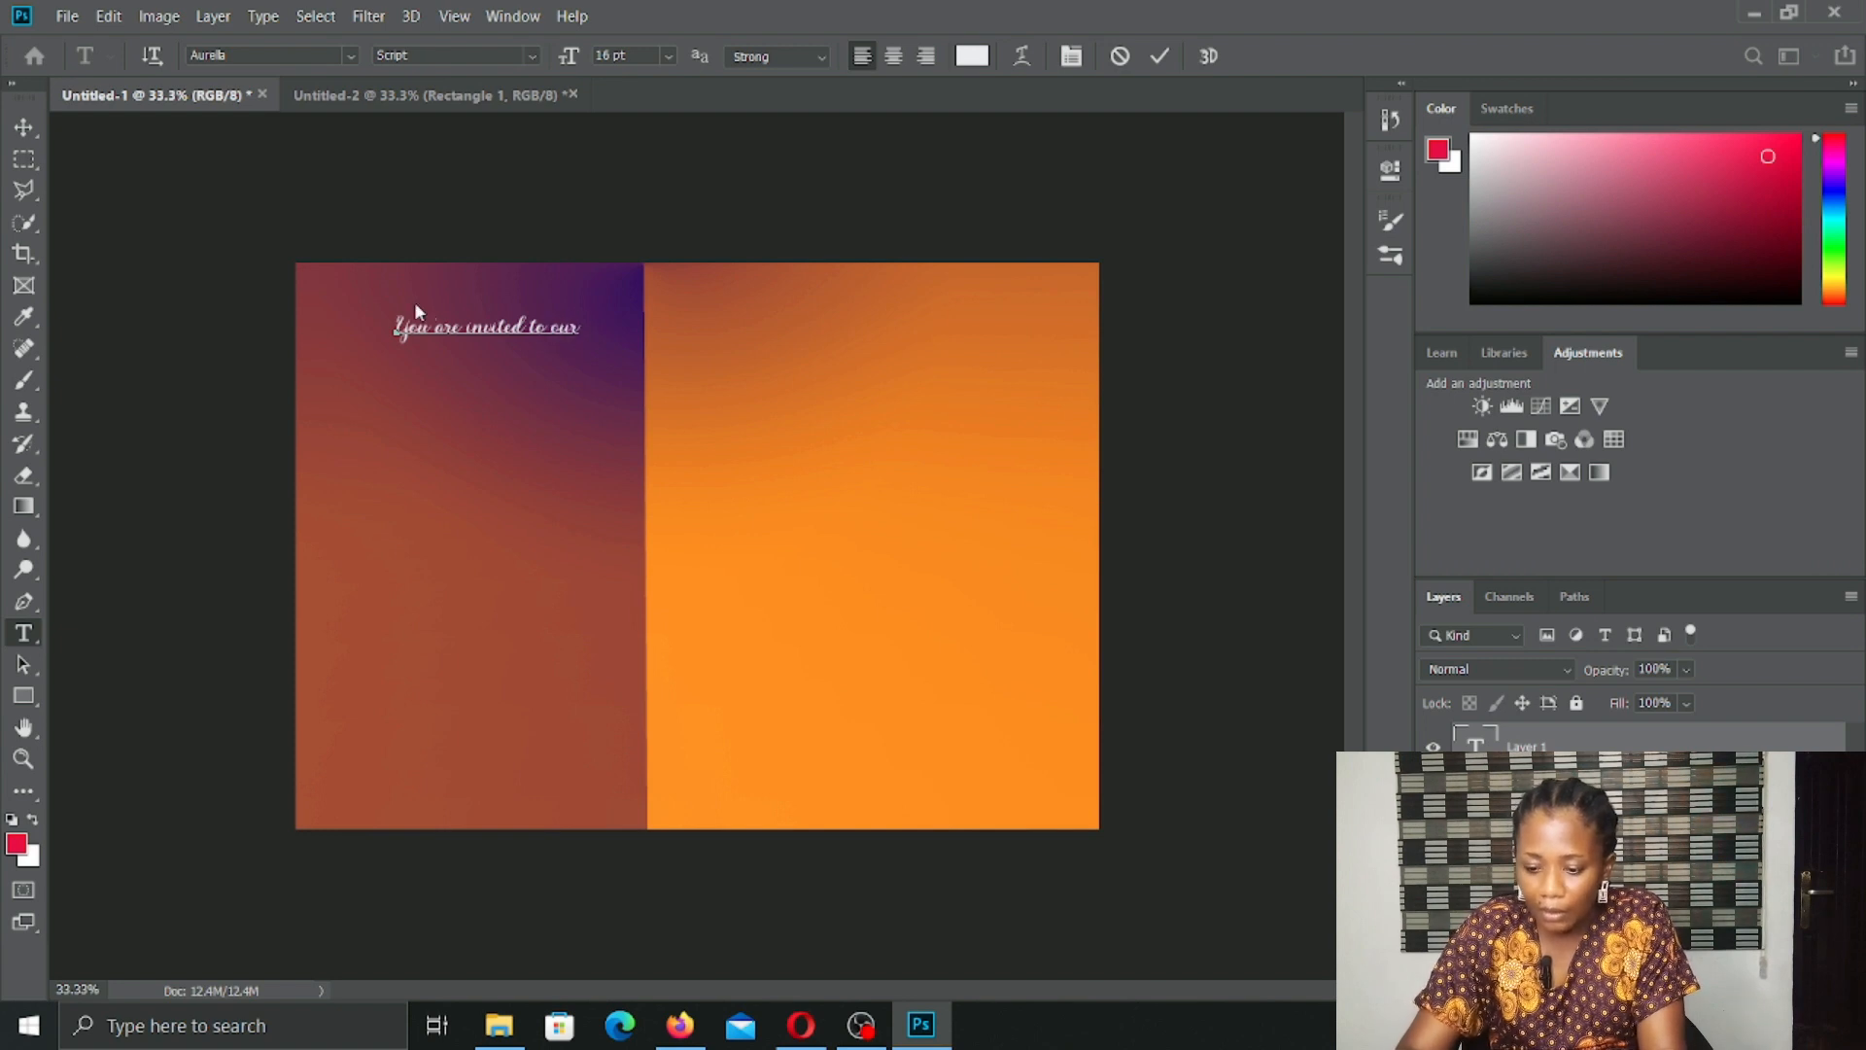
text( Progra)
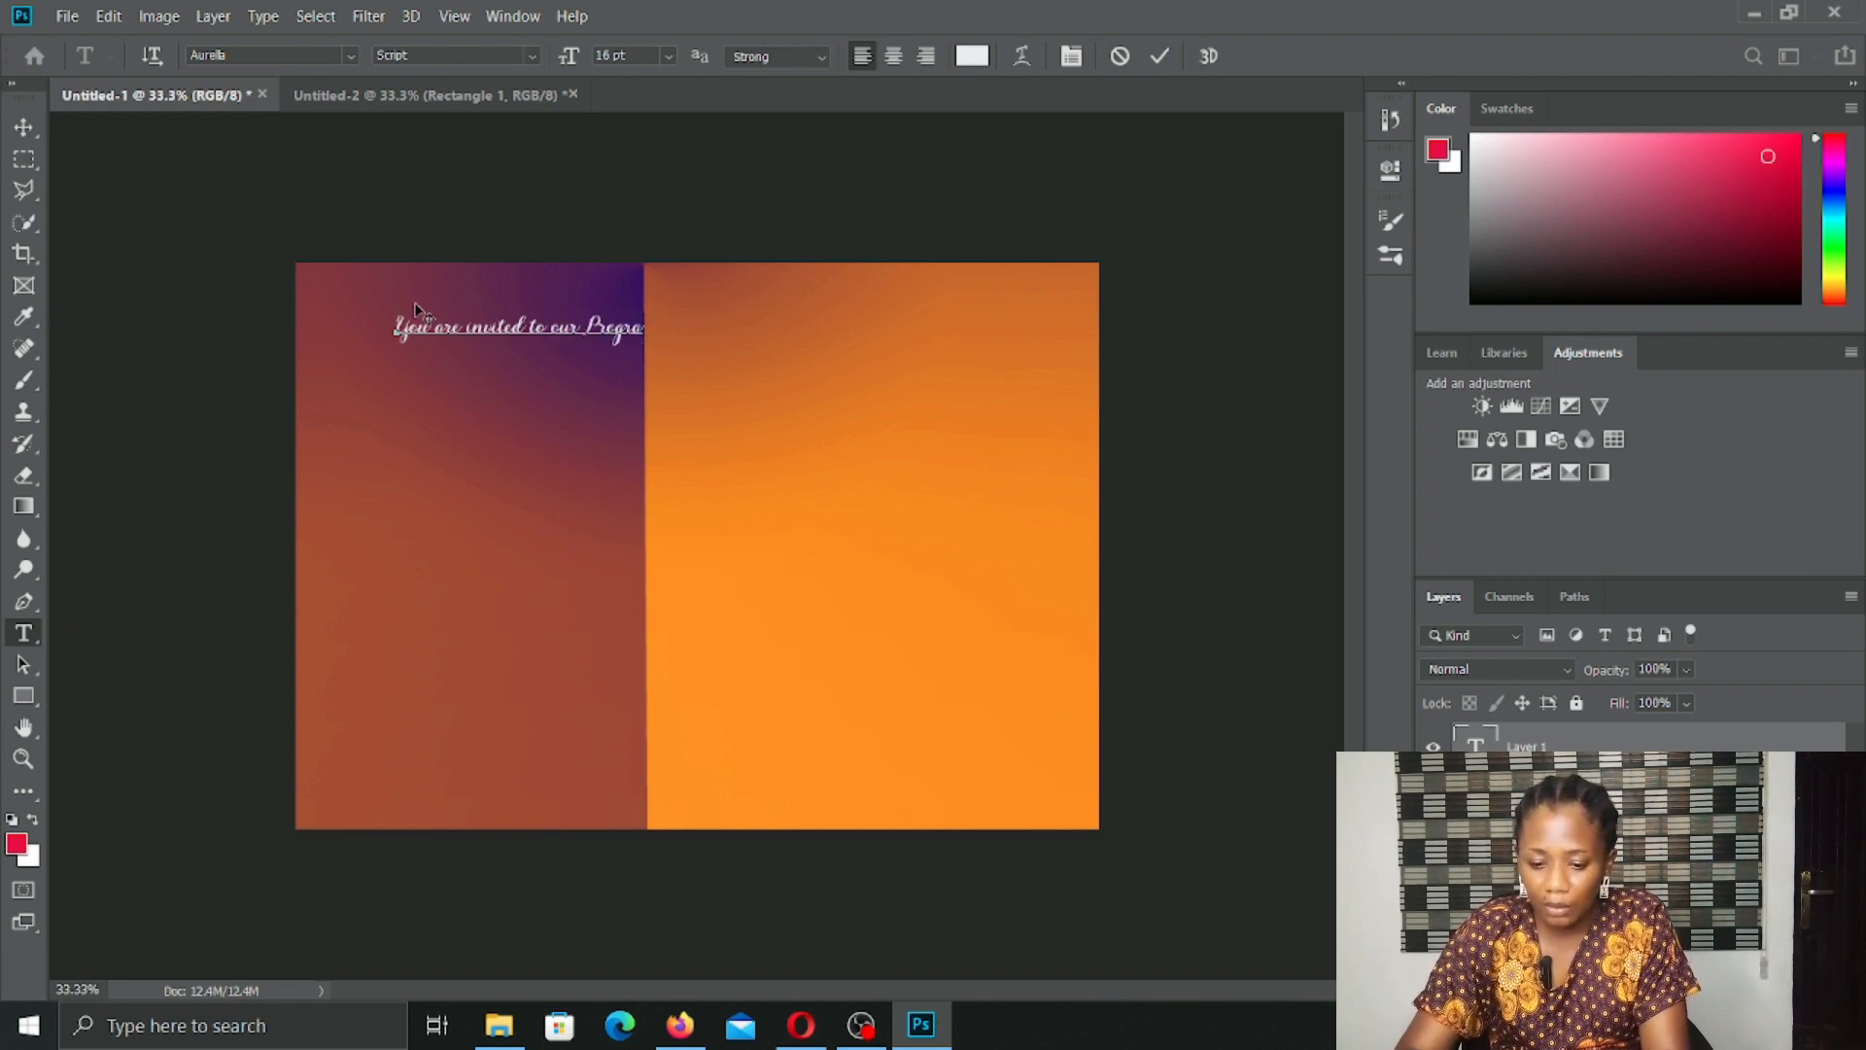
text(mme)
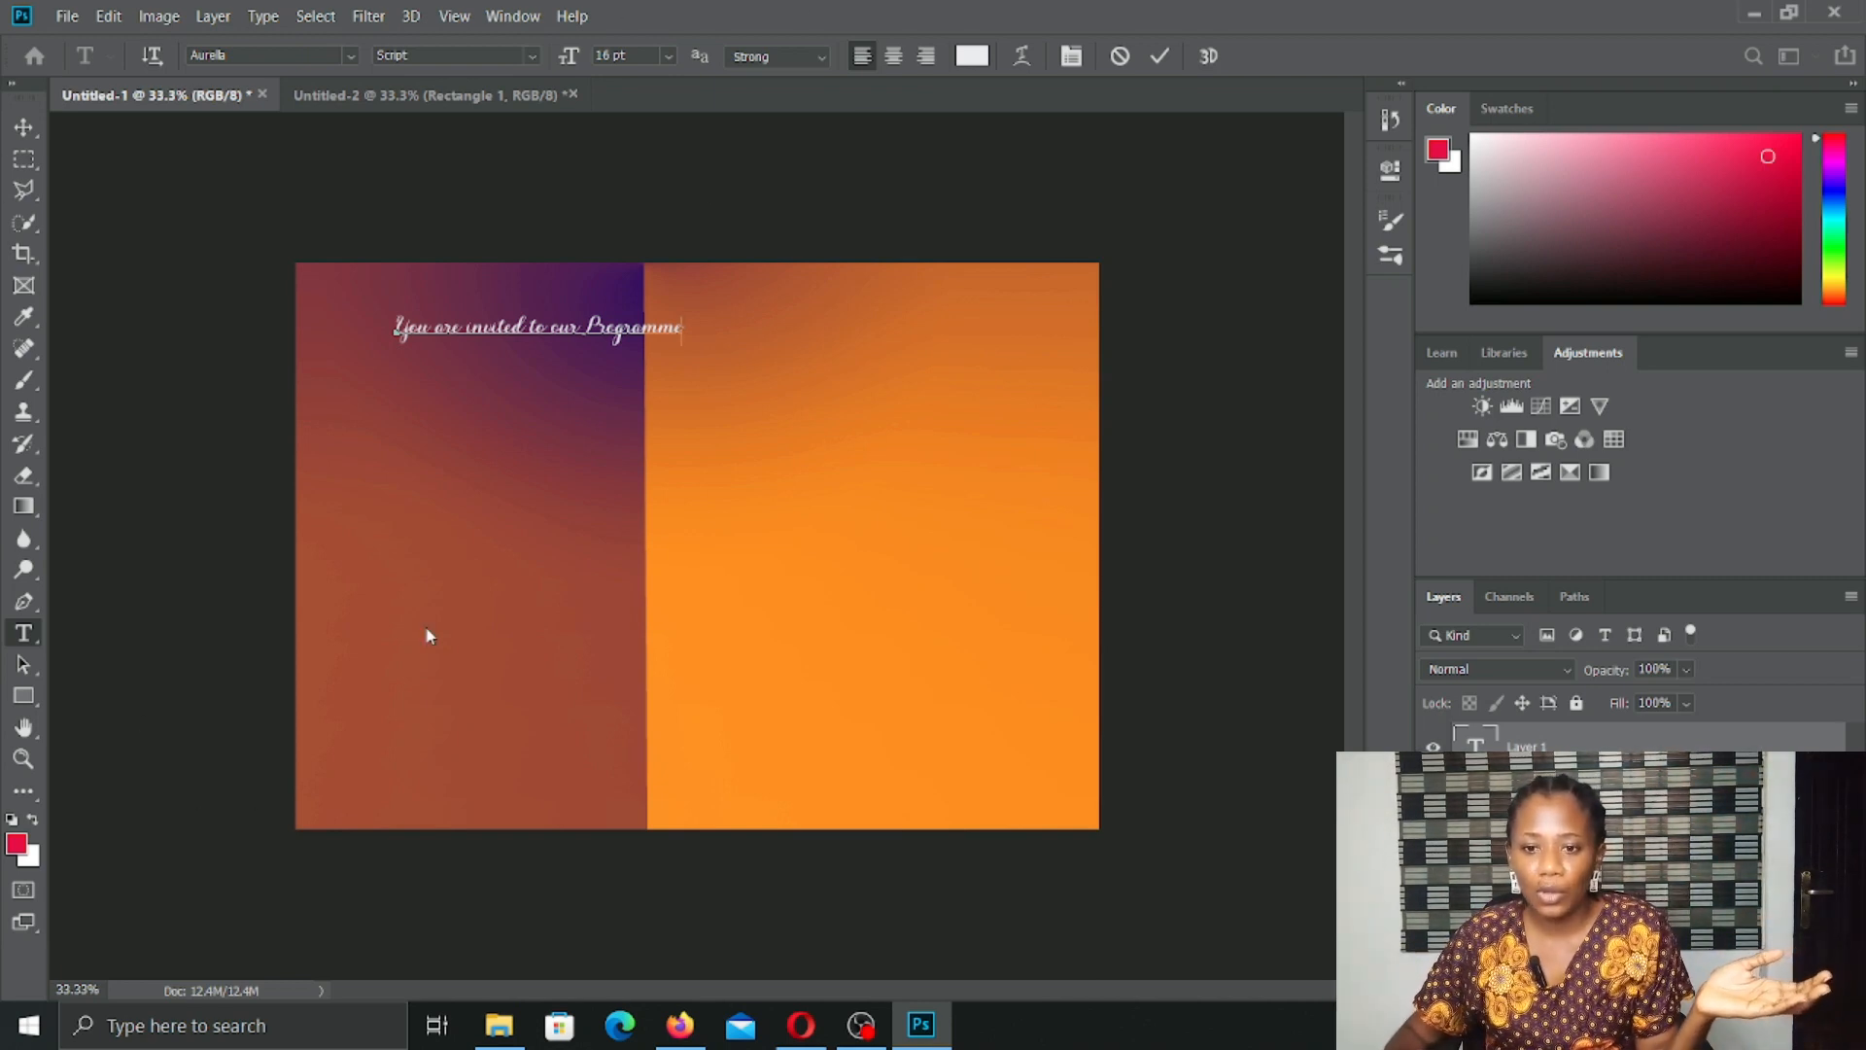
click(21, 127)
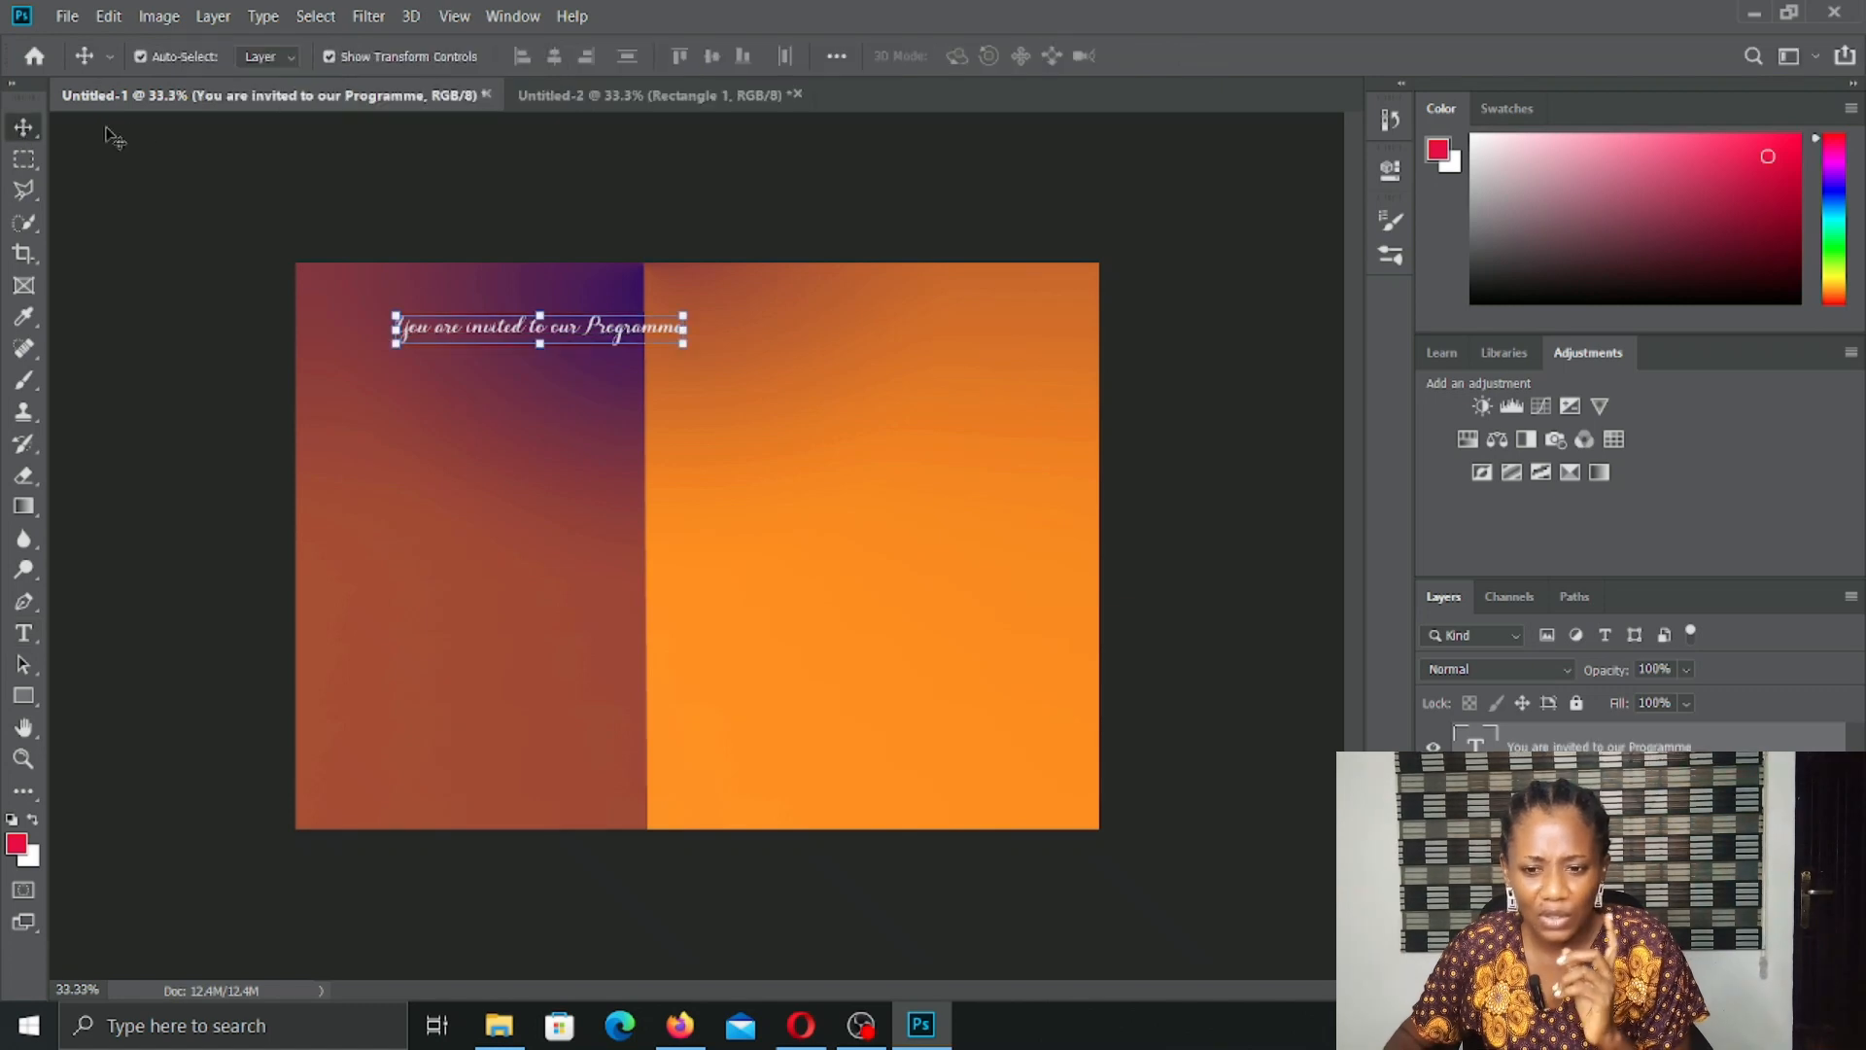
Step: Open the city skyline drawing "images" from Downloads as a separate document and close it again
click(78, 20)
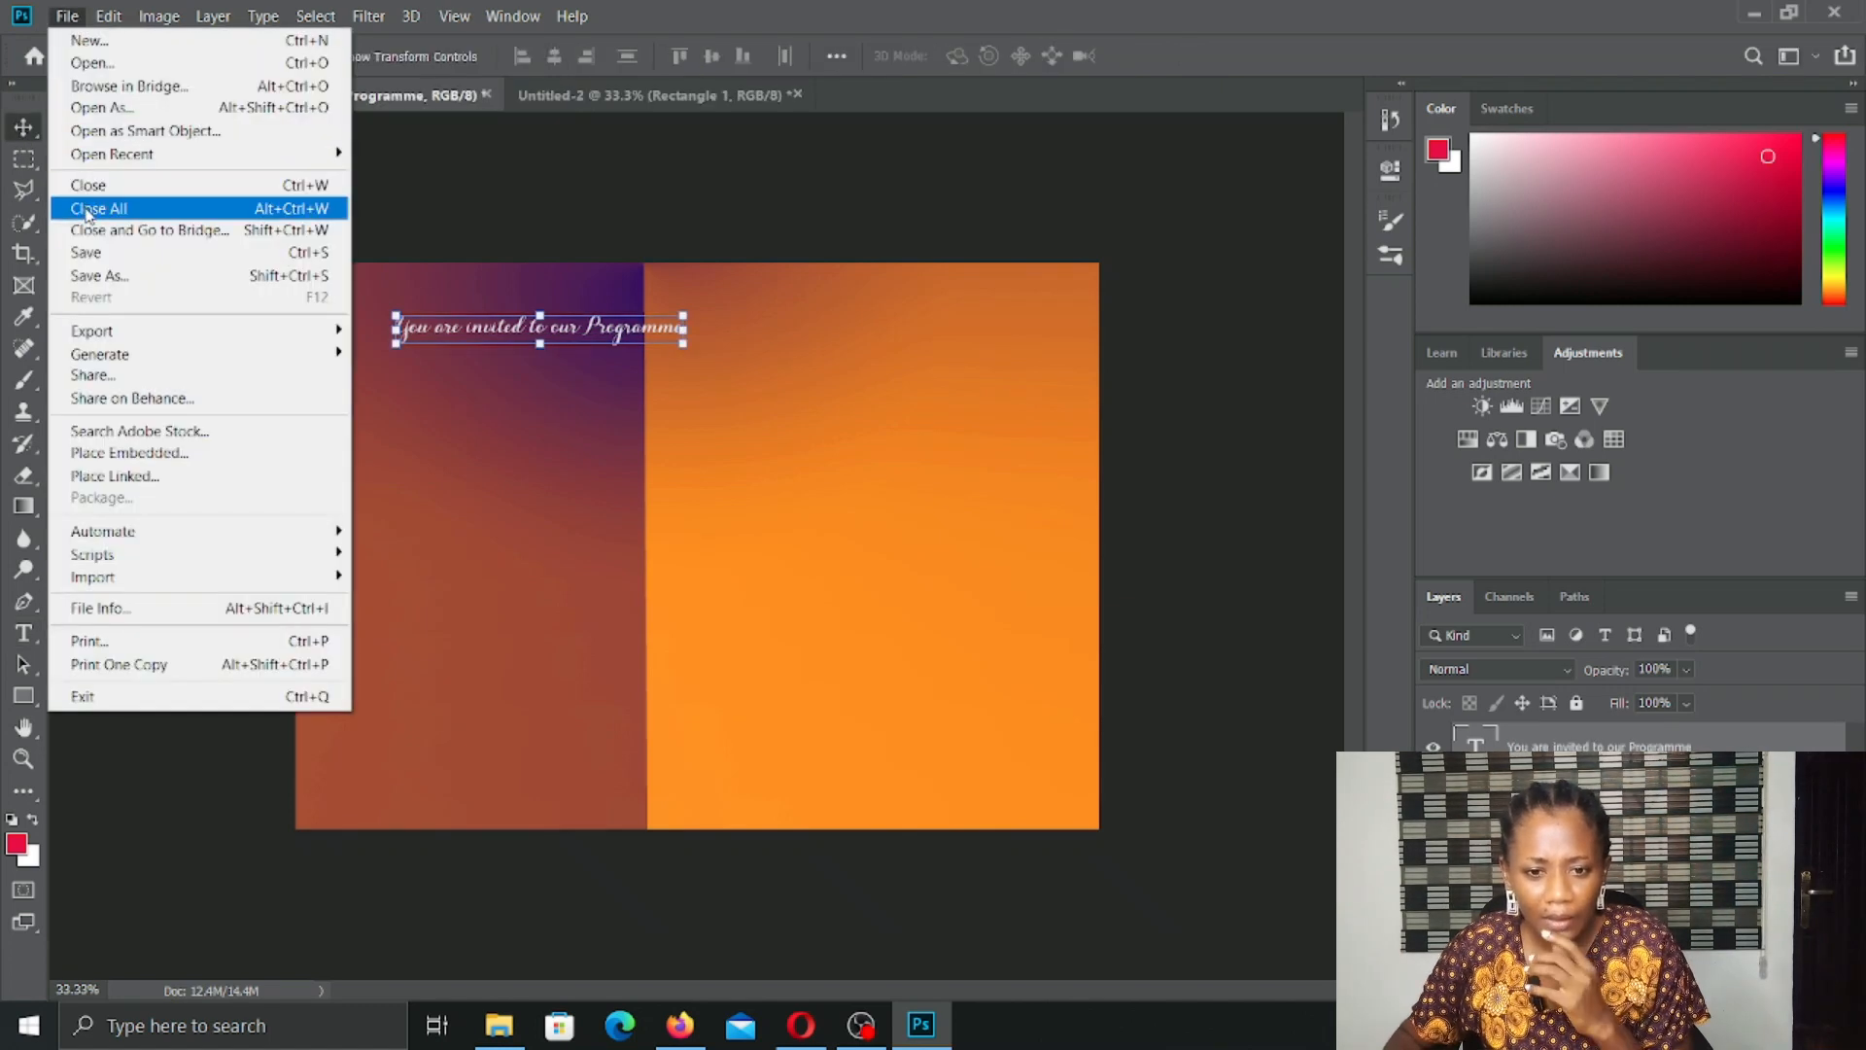
click(91, 63)
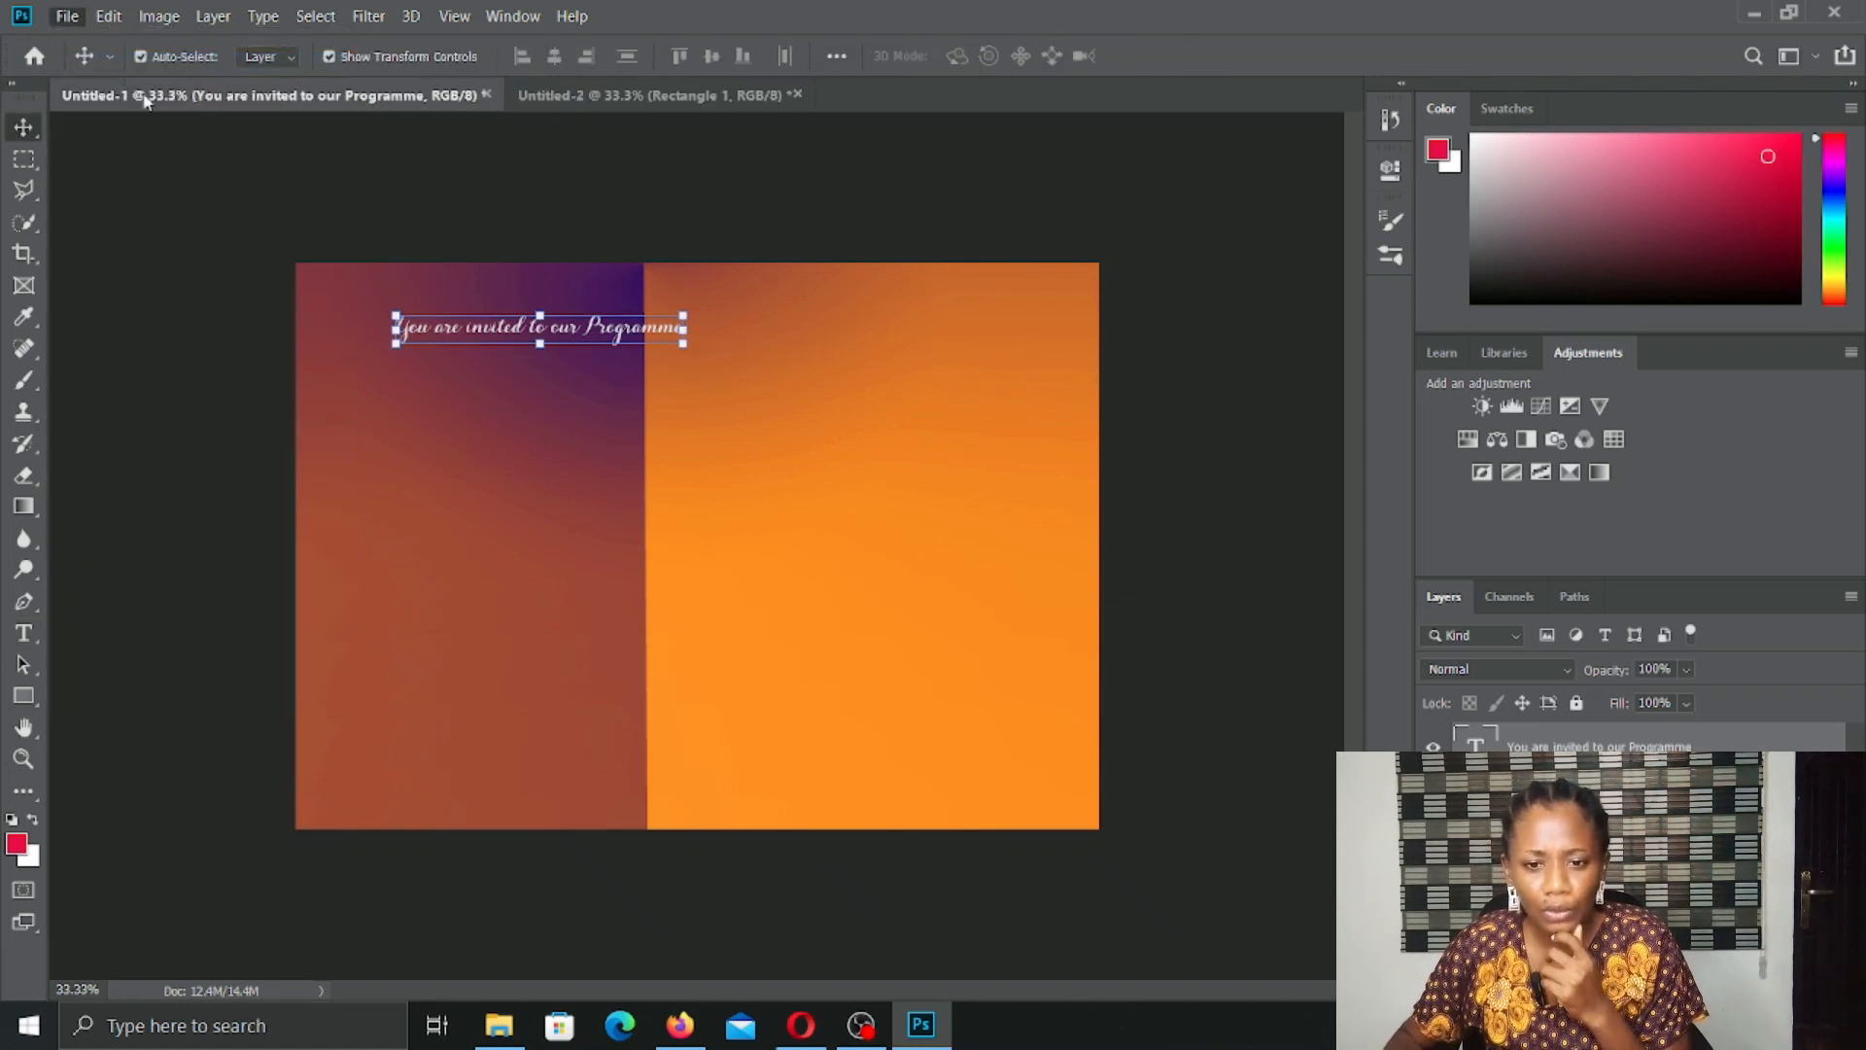
scroll(449, 352, down, 3)
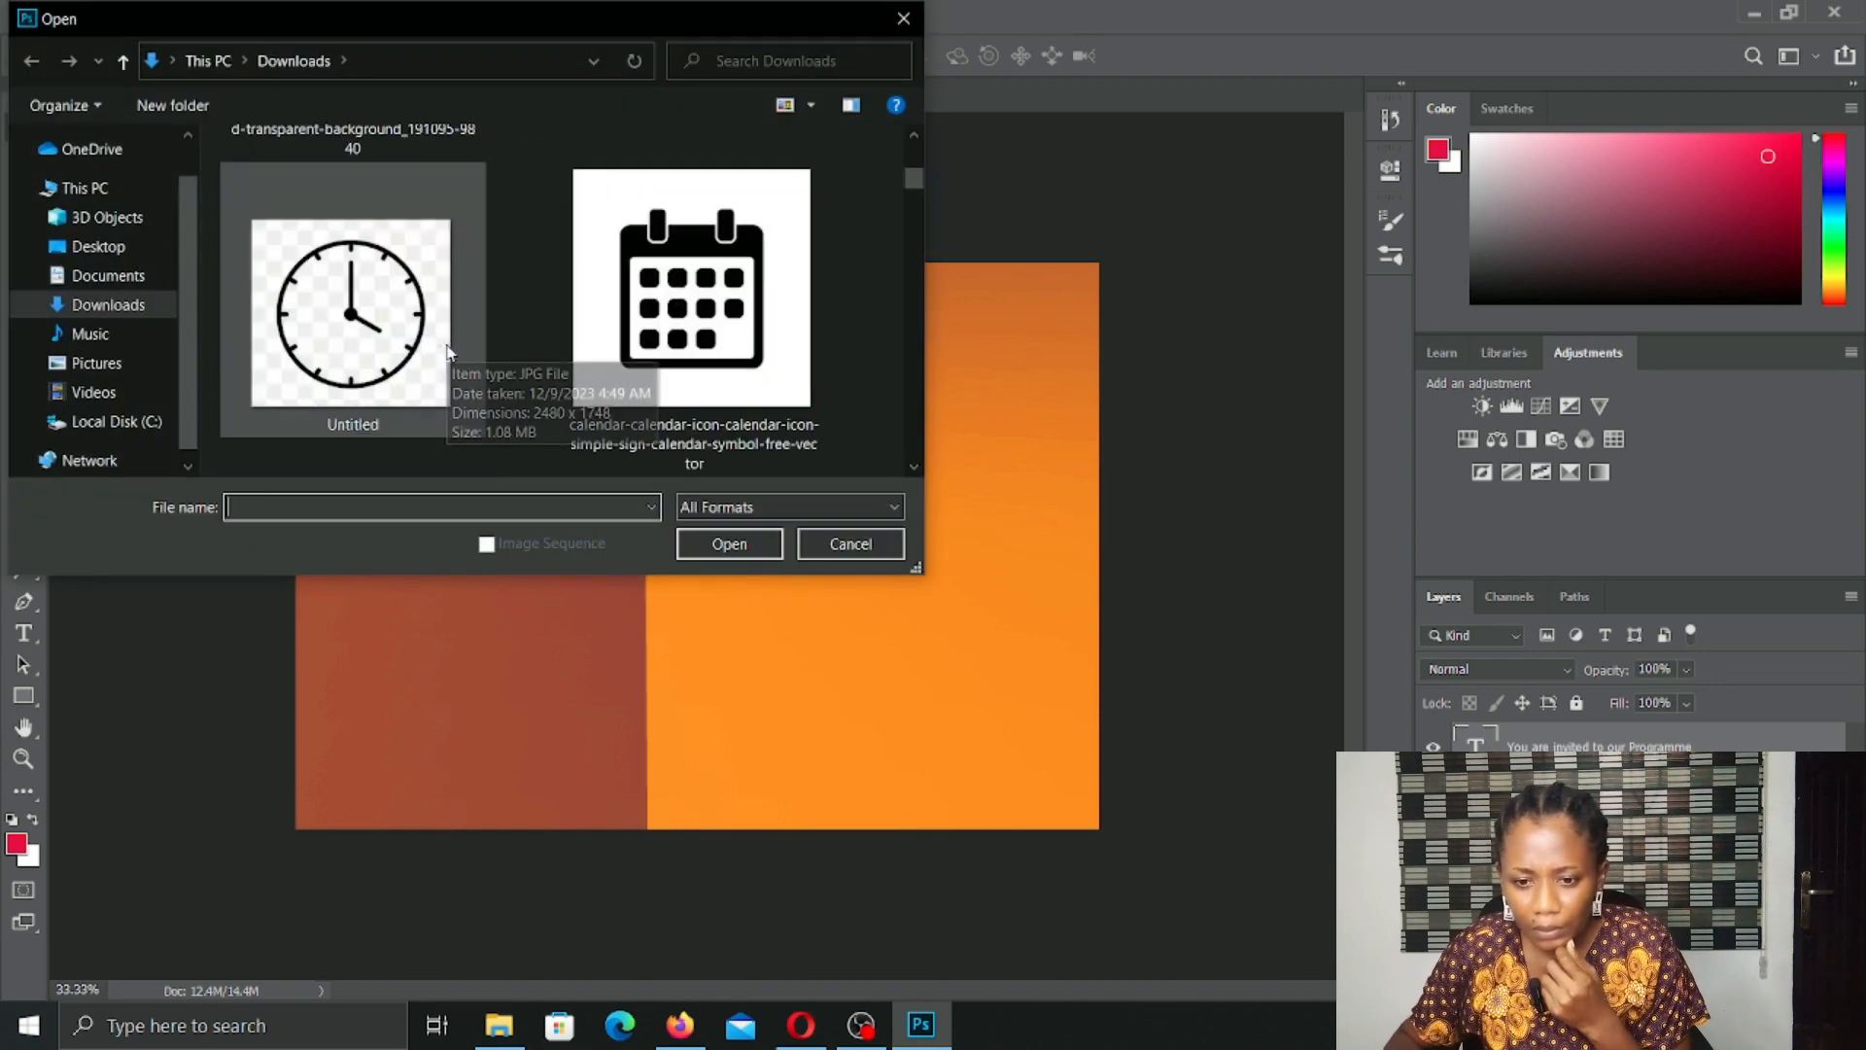
click(635, 321)
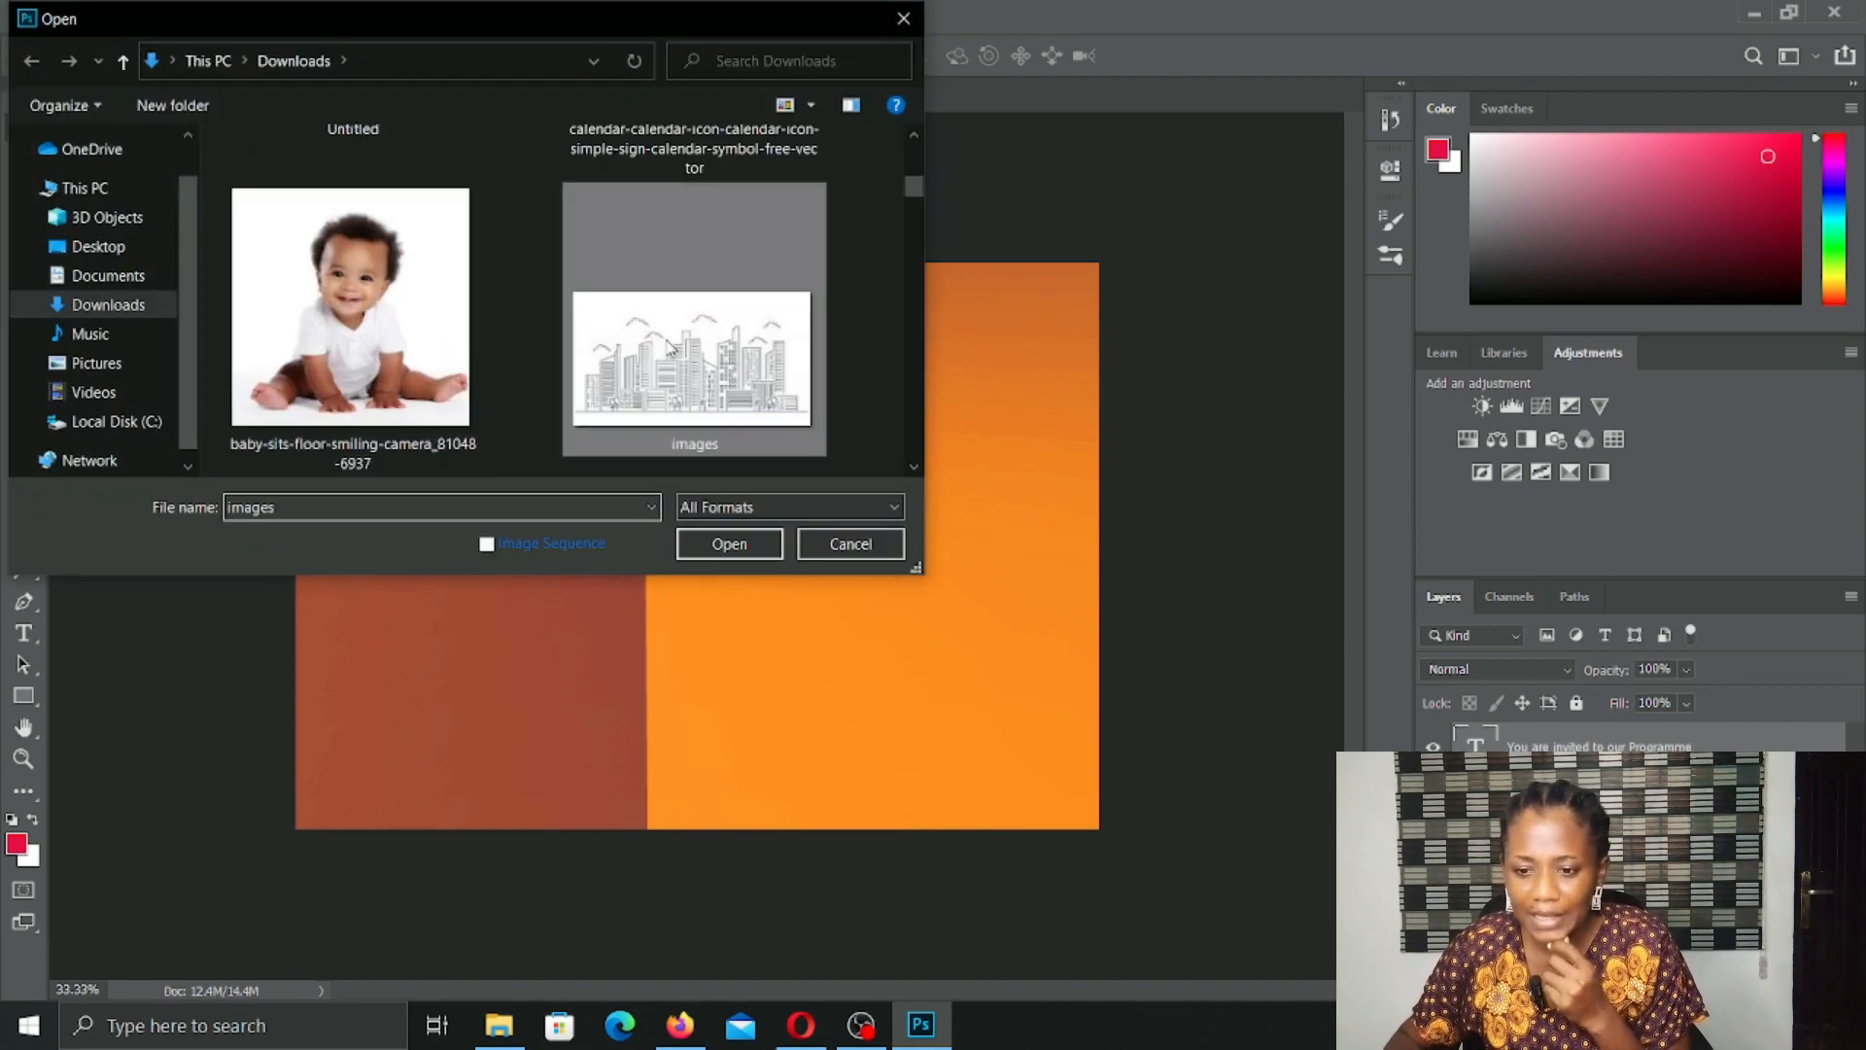
click(760, 550)
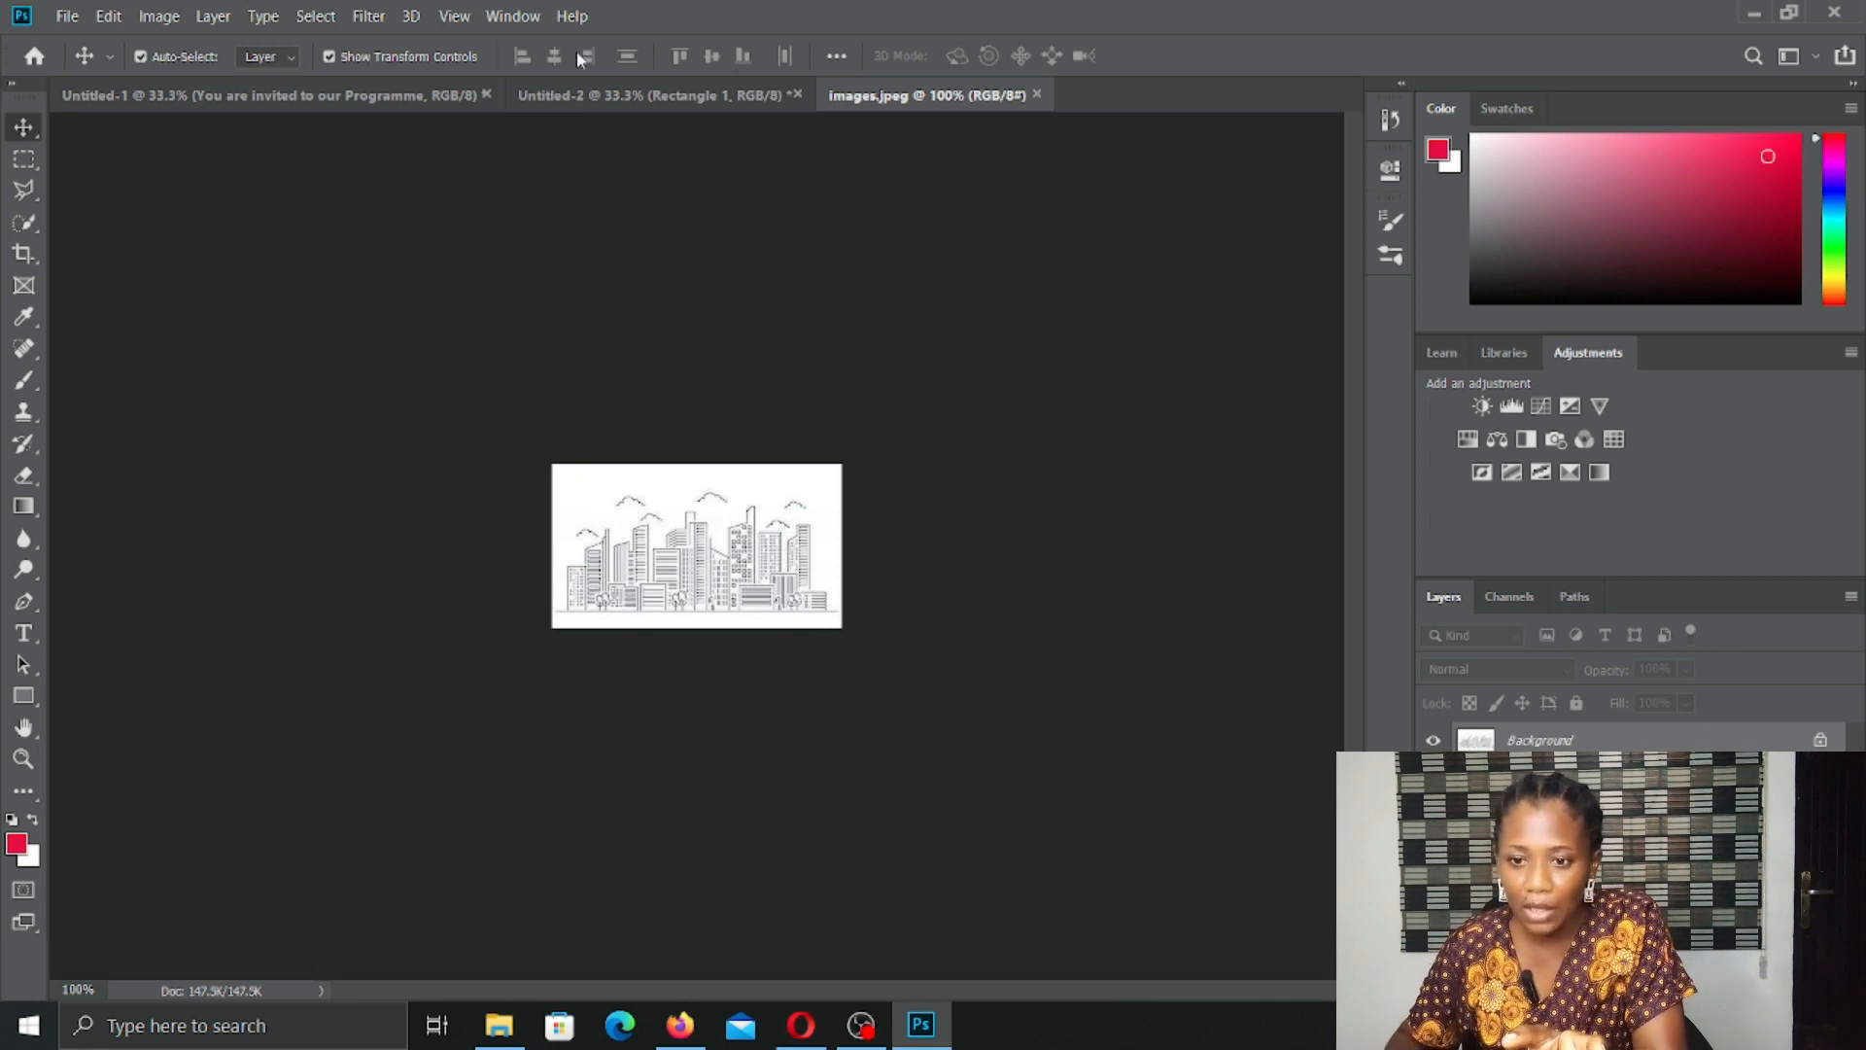
click(1036, 94)
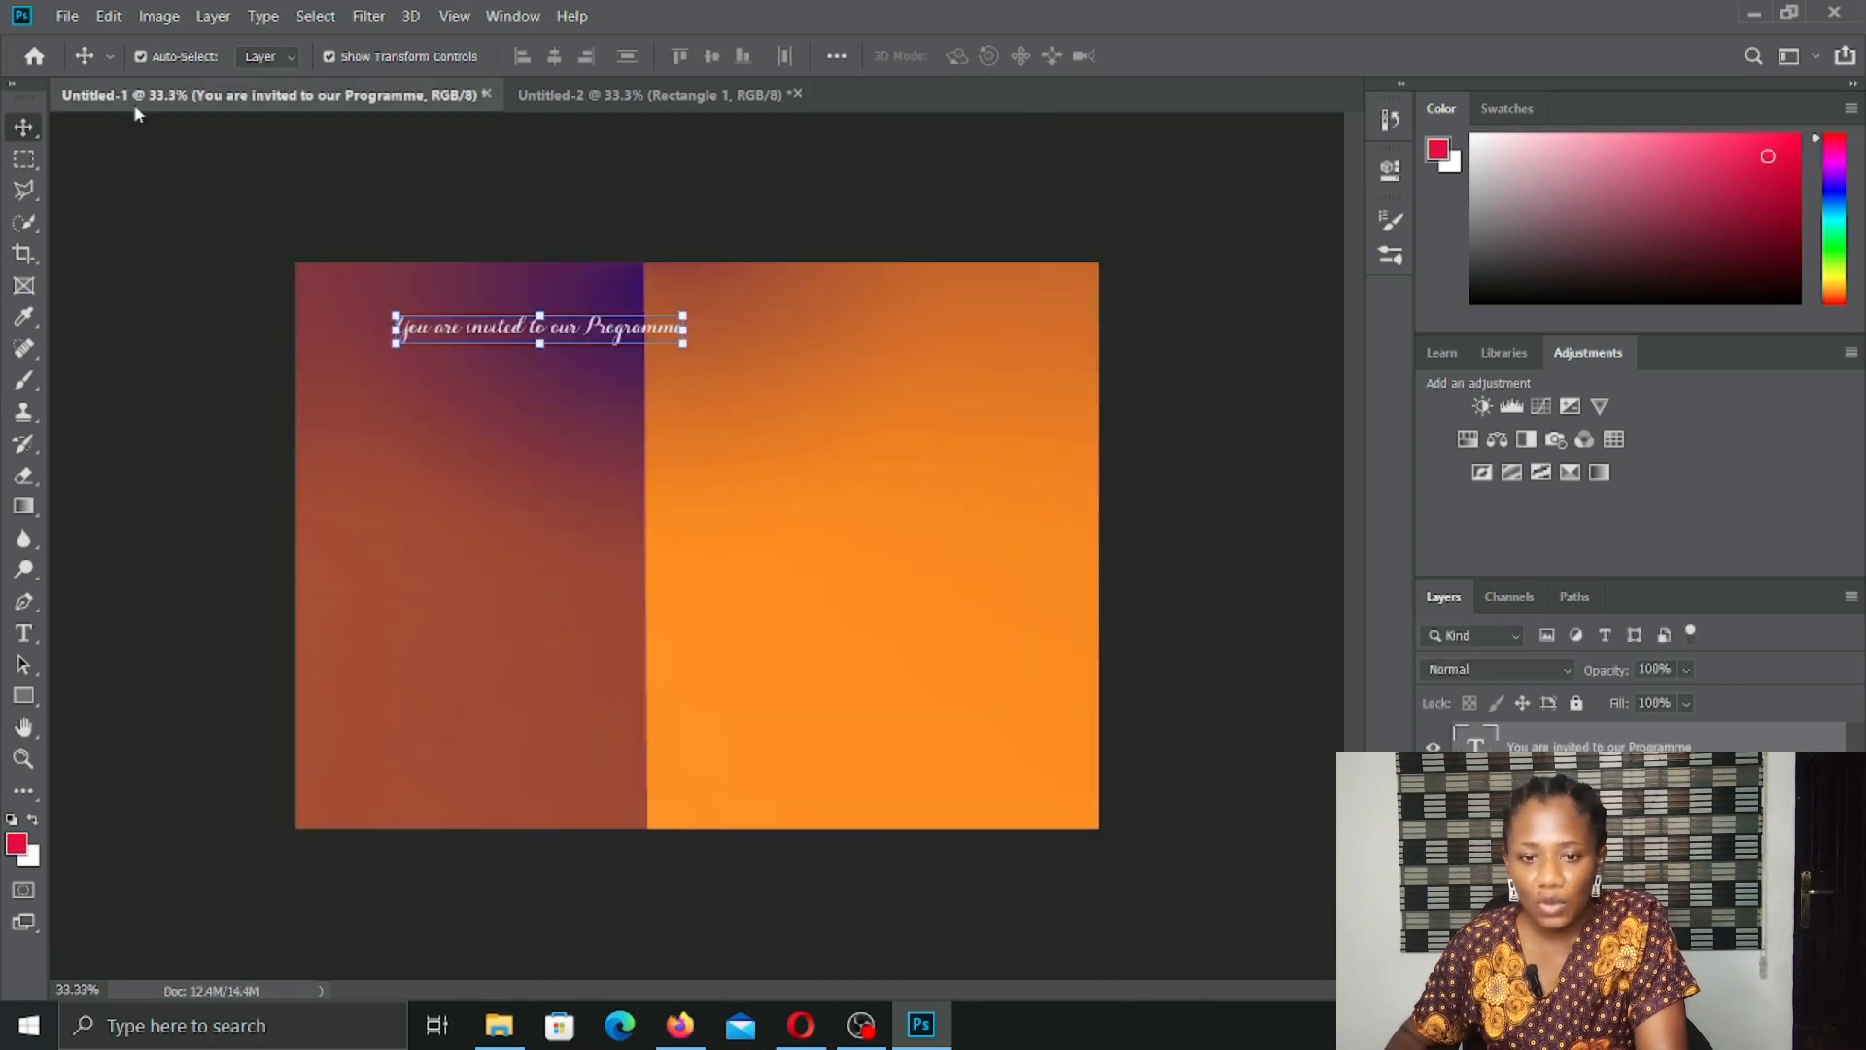
Step: Place the city skyline drawing "images" from Downloads as an embedded image in Untitled-1
click(68, 16)
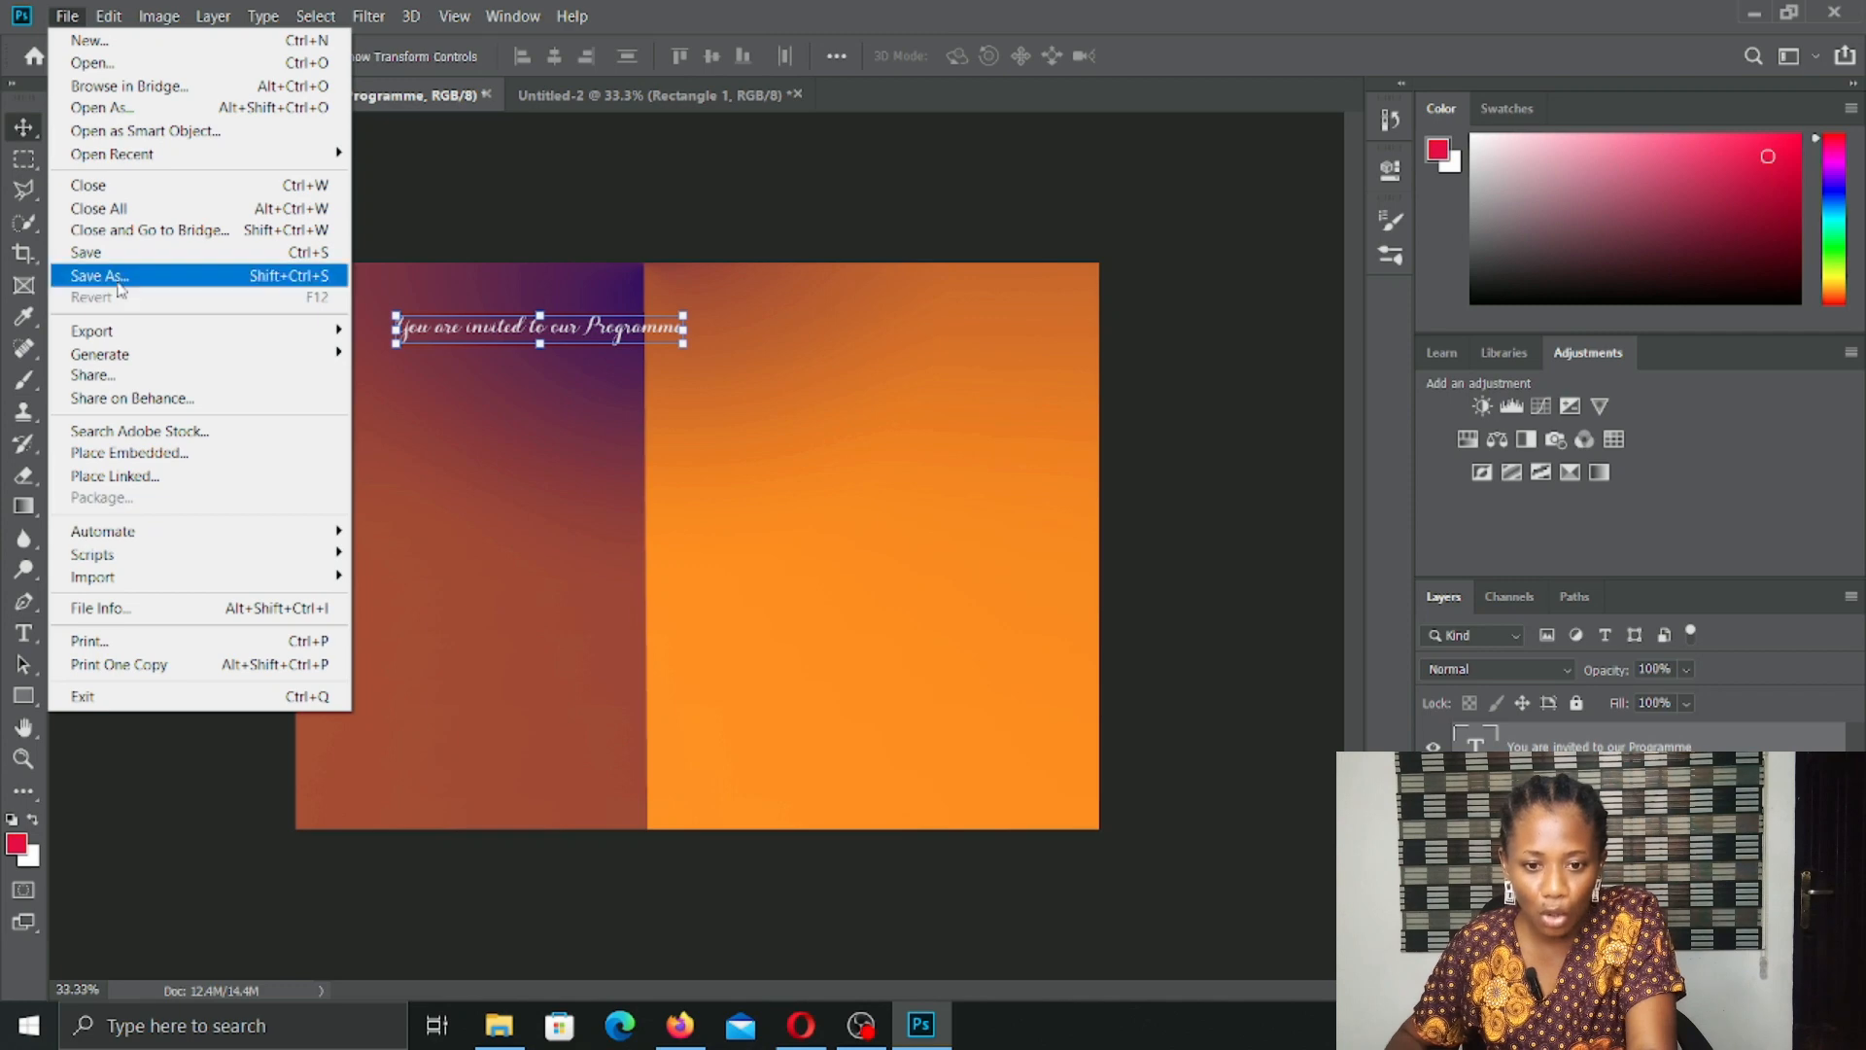
mouse_move(101, 14)
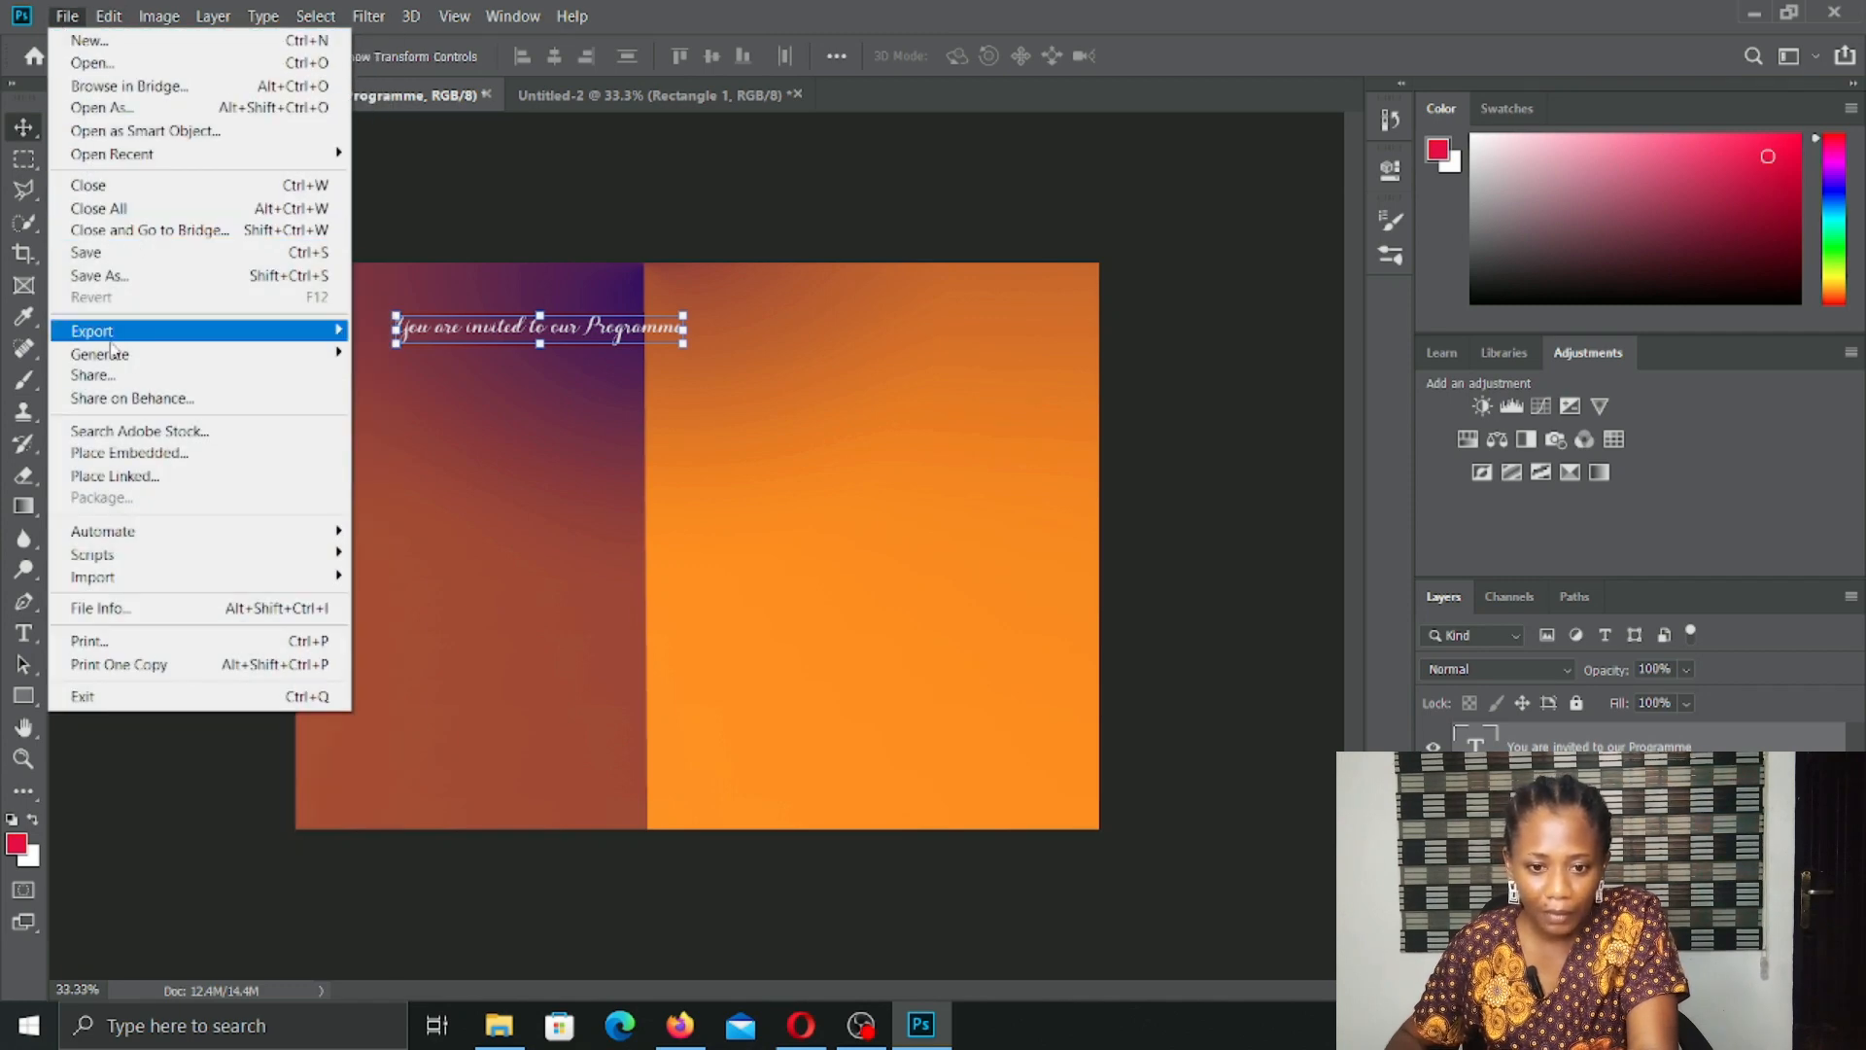
click(150, 456)
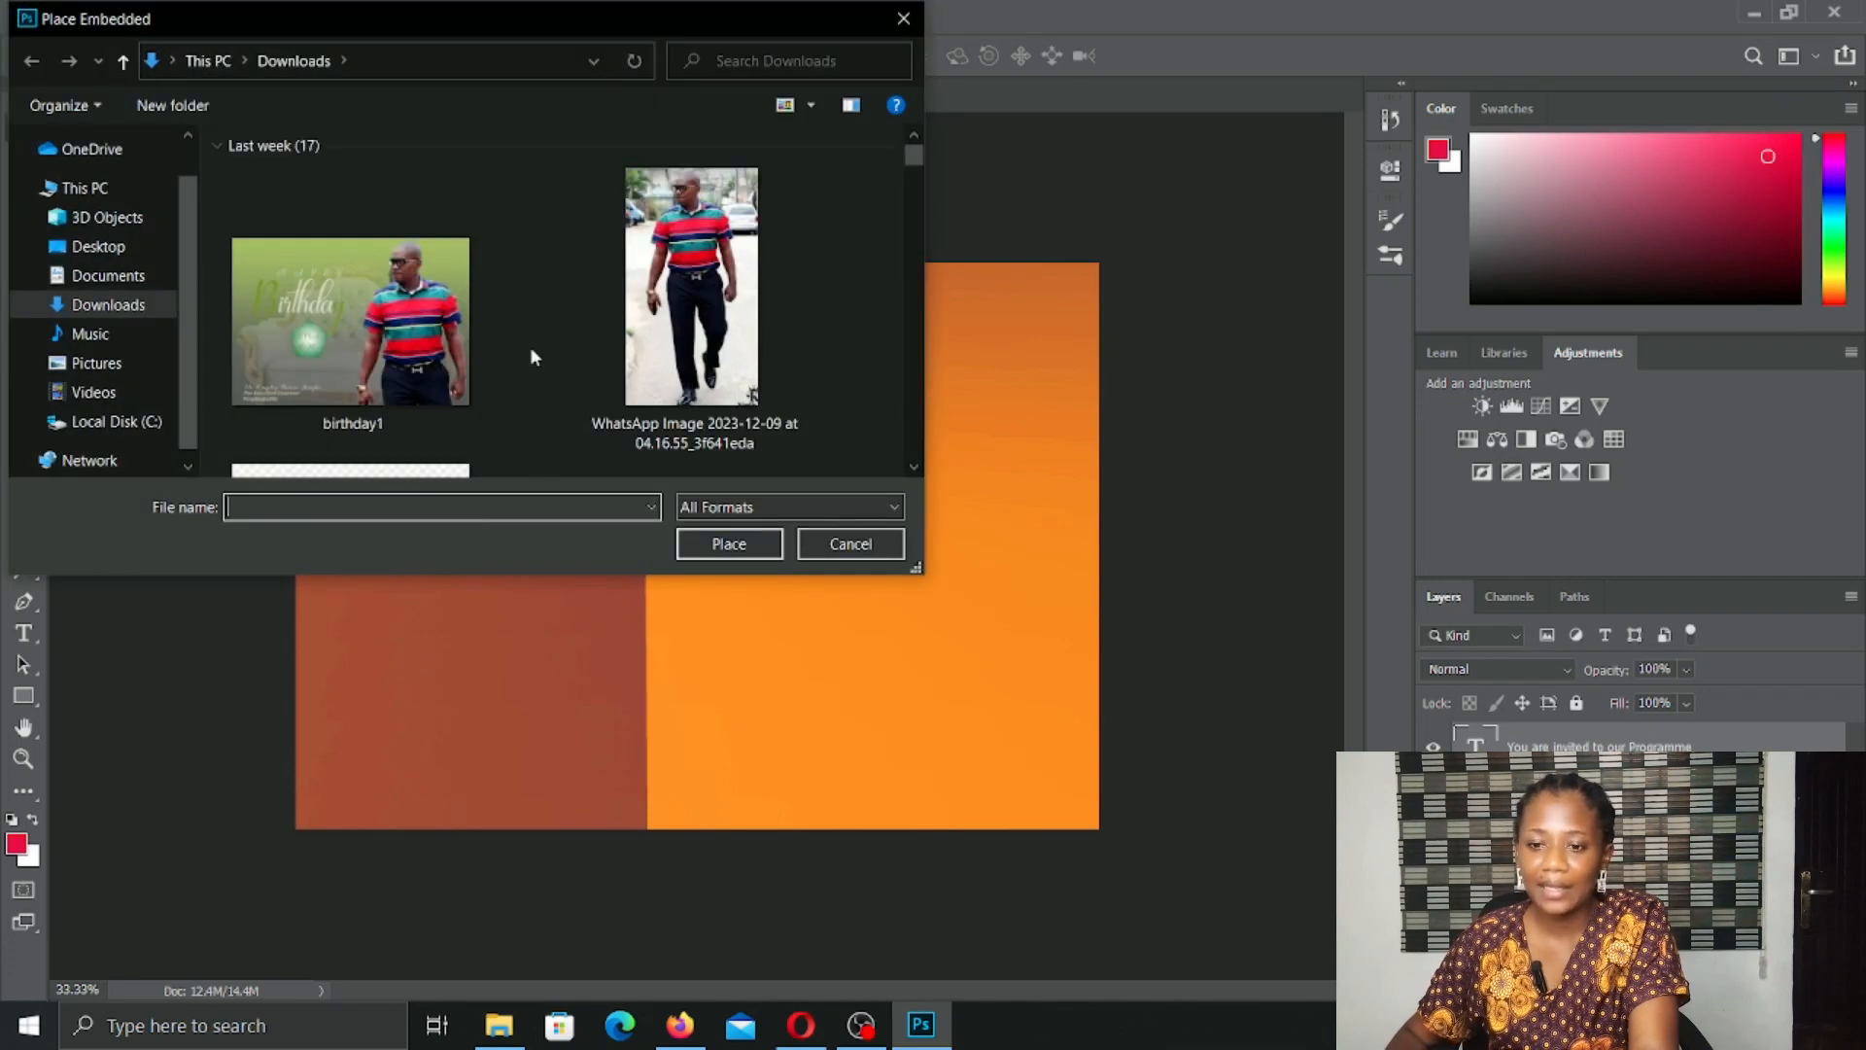
scroll(531, 352, down, 8)
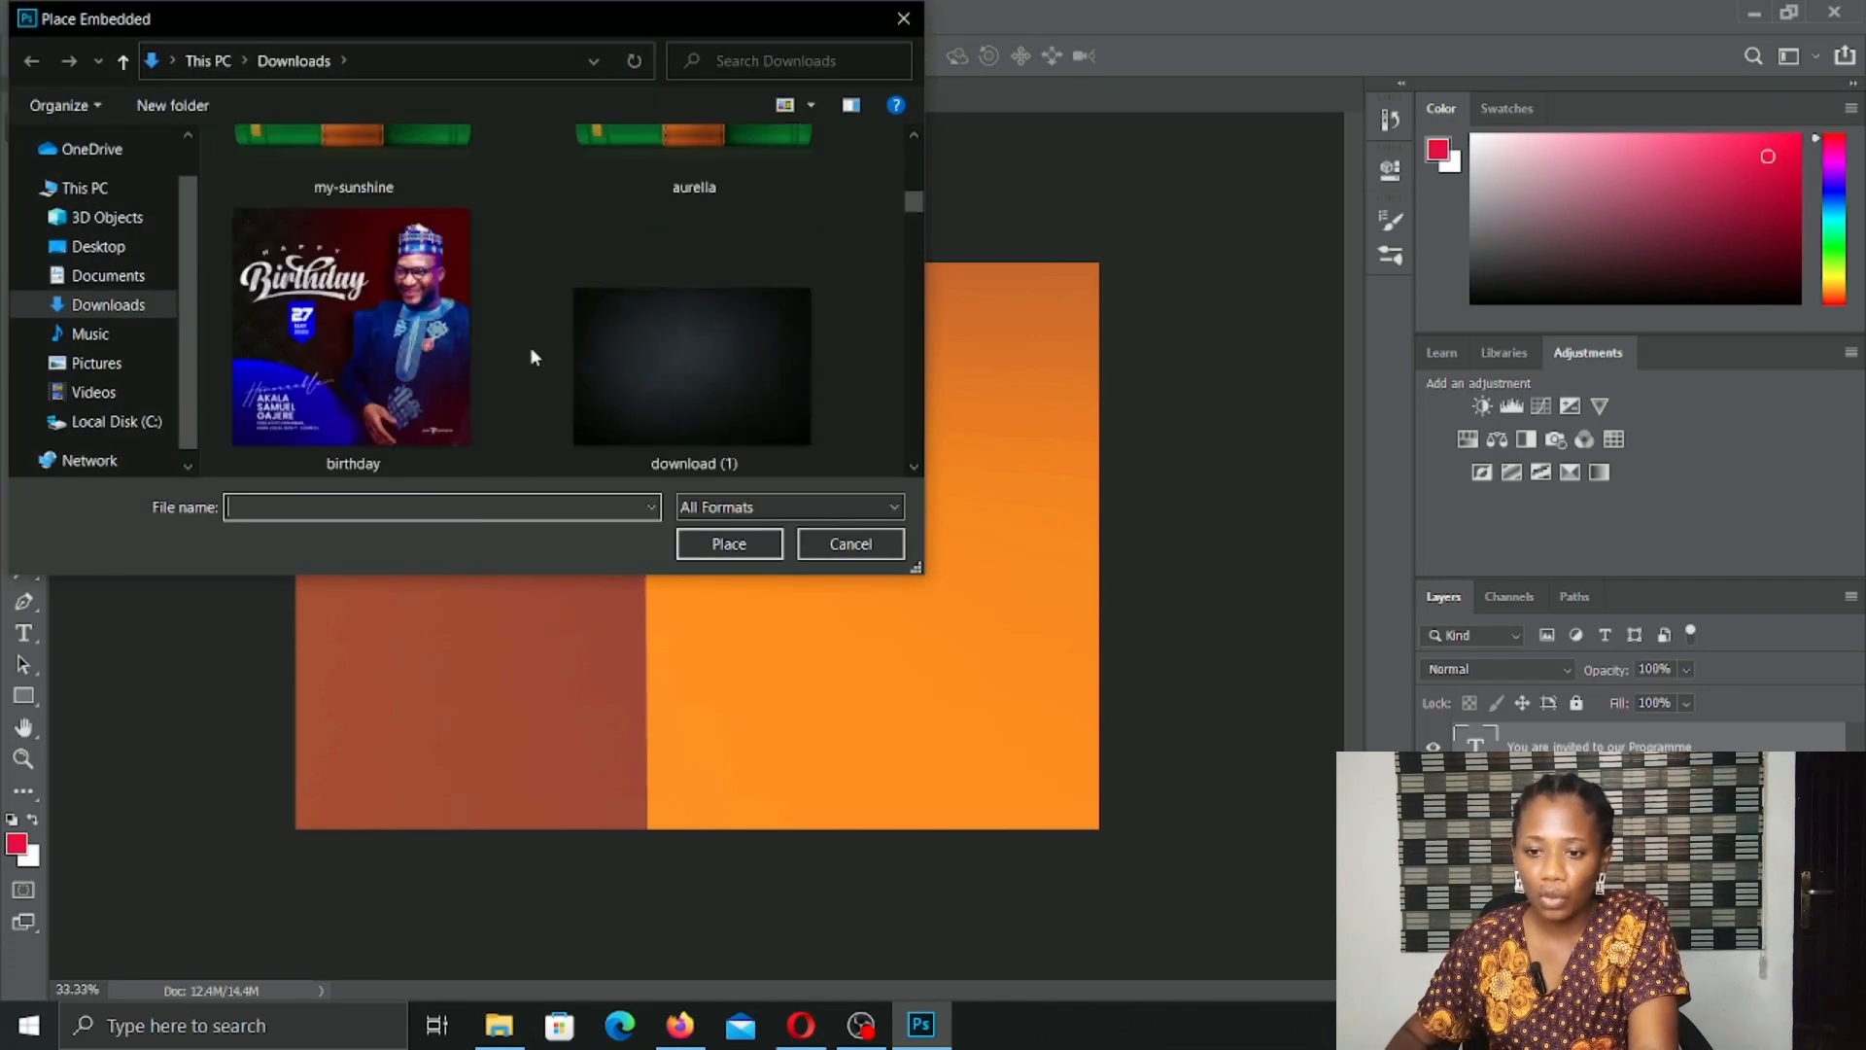
scroll(528, 347, down, 6)
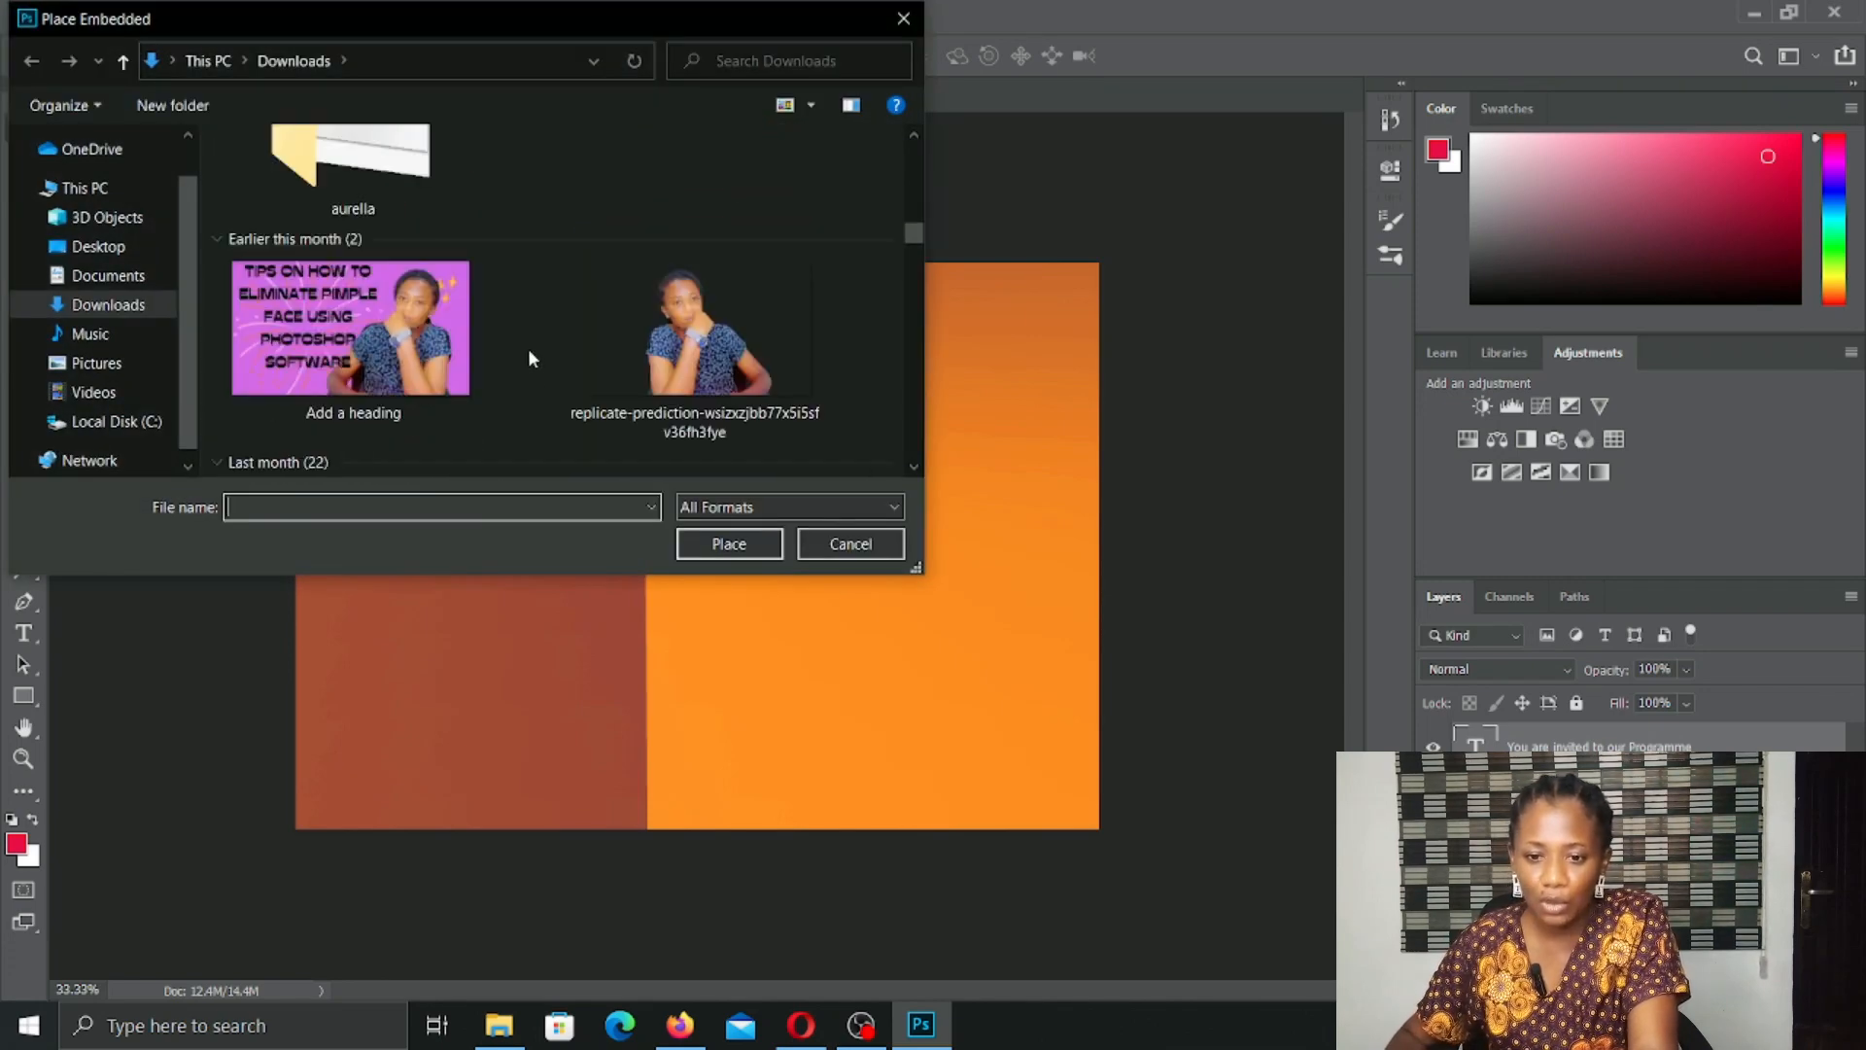
scroll(680, 418, down, 3)
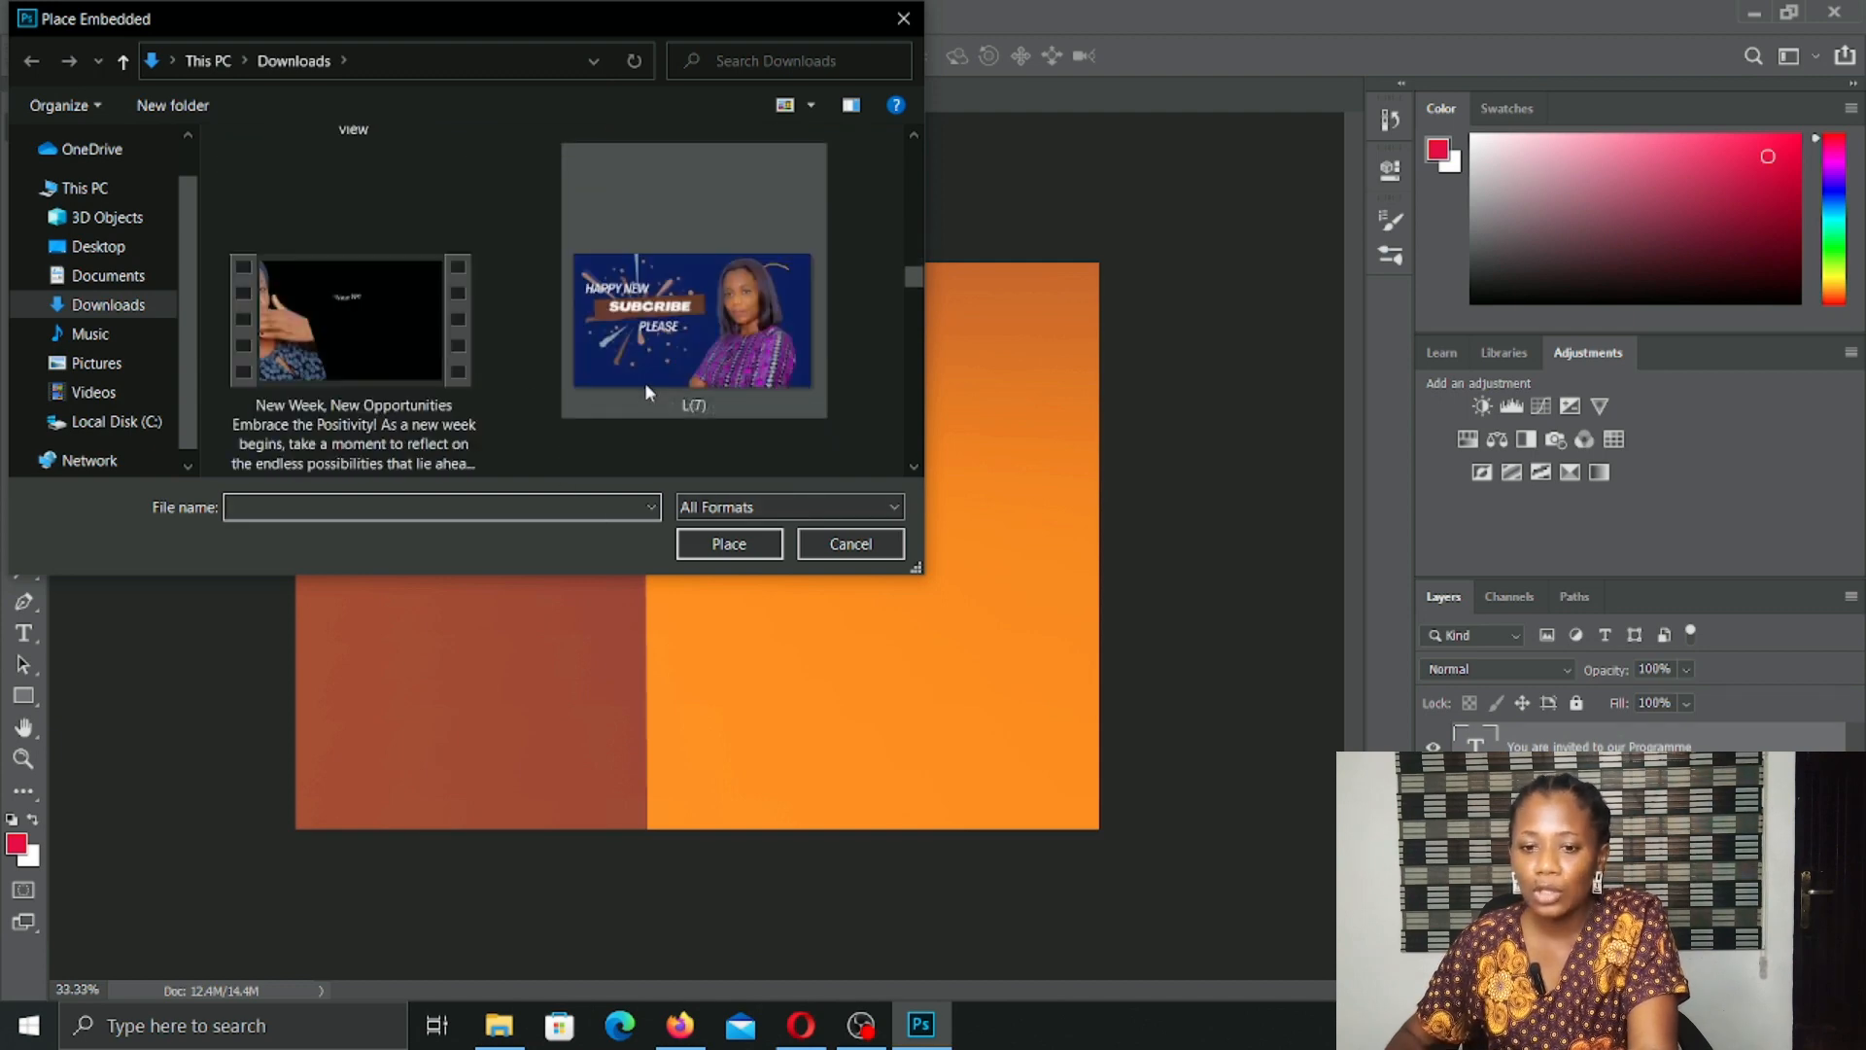
scroll(644, 389, up, 8)
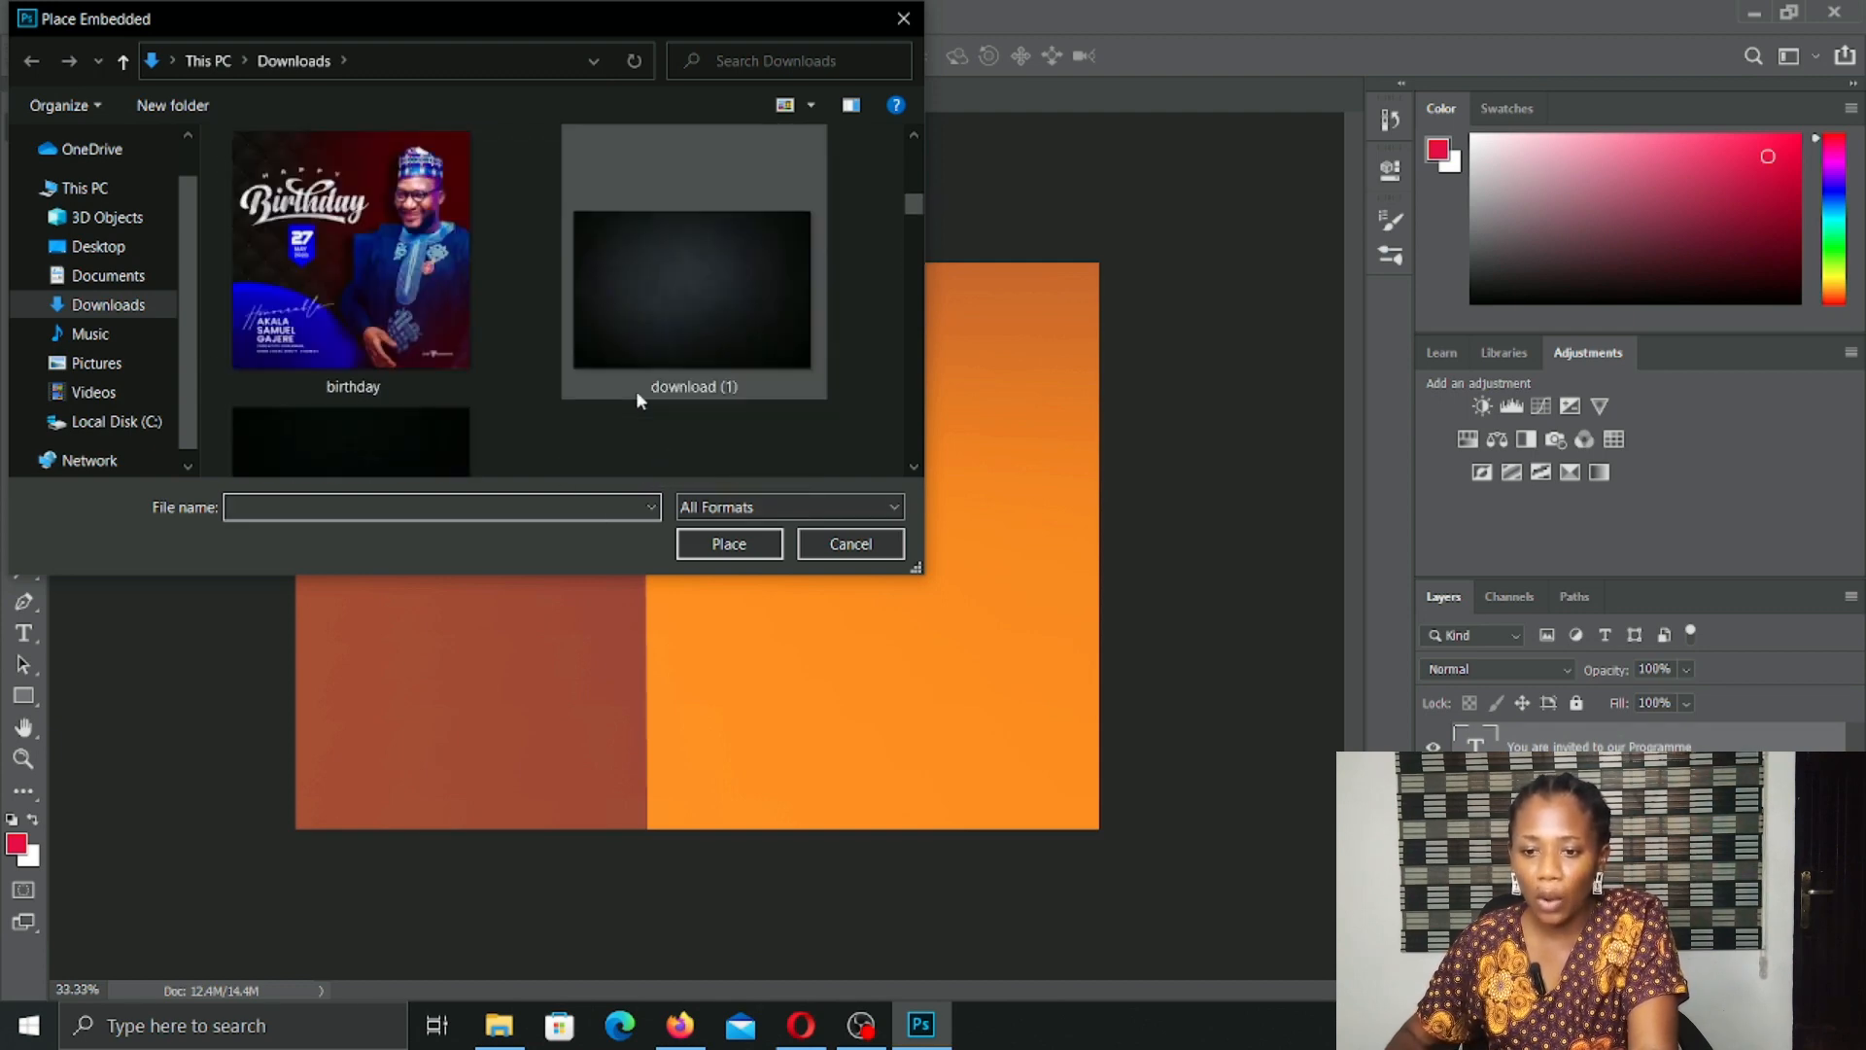
scroll(637, 397, up, 4)
scroll(637, 399, down, 10)
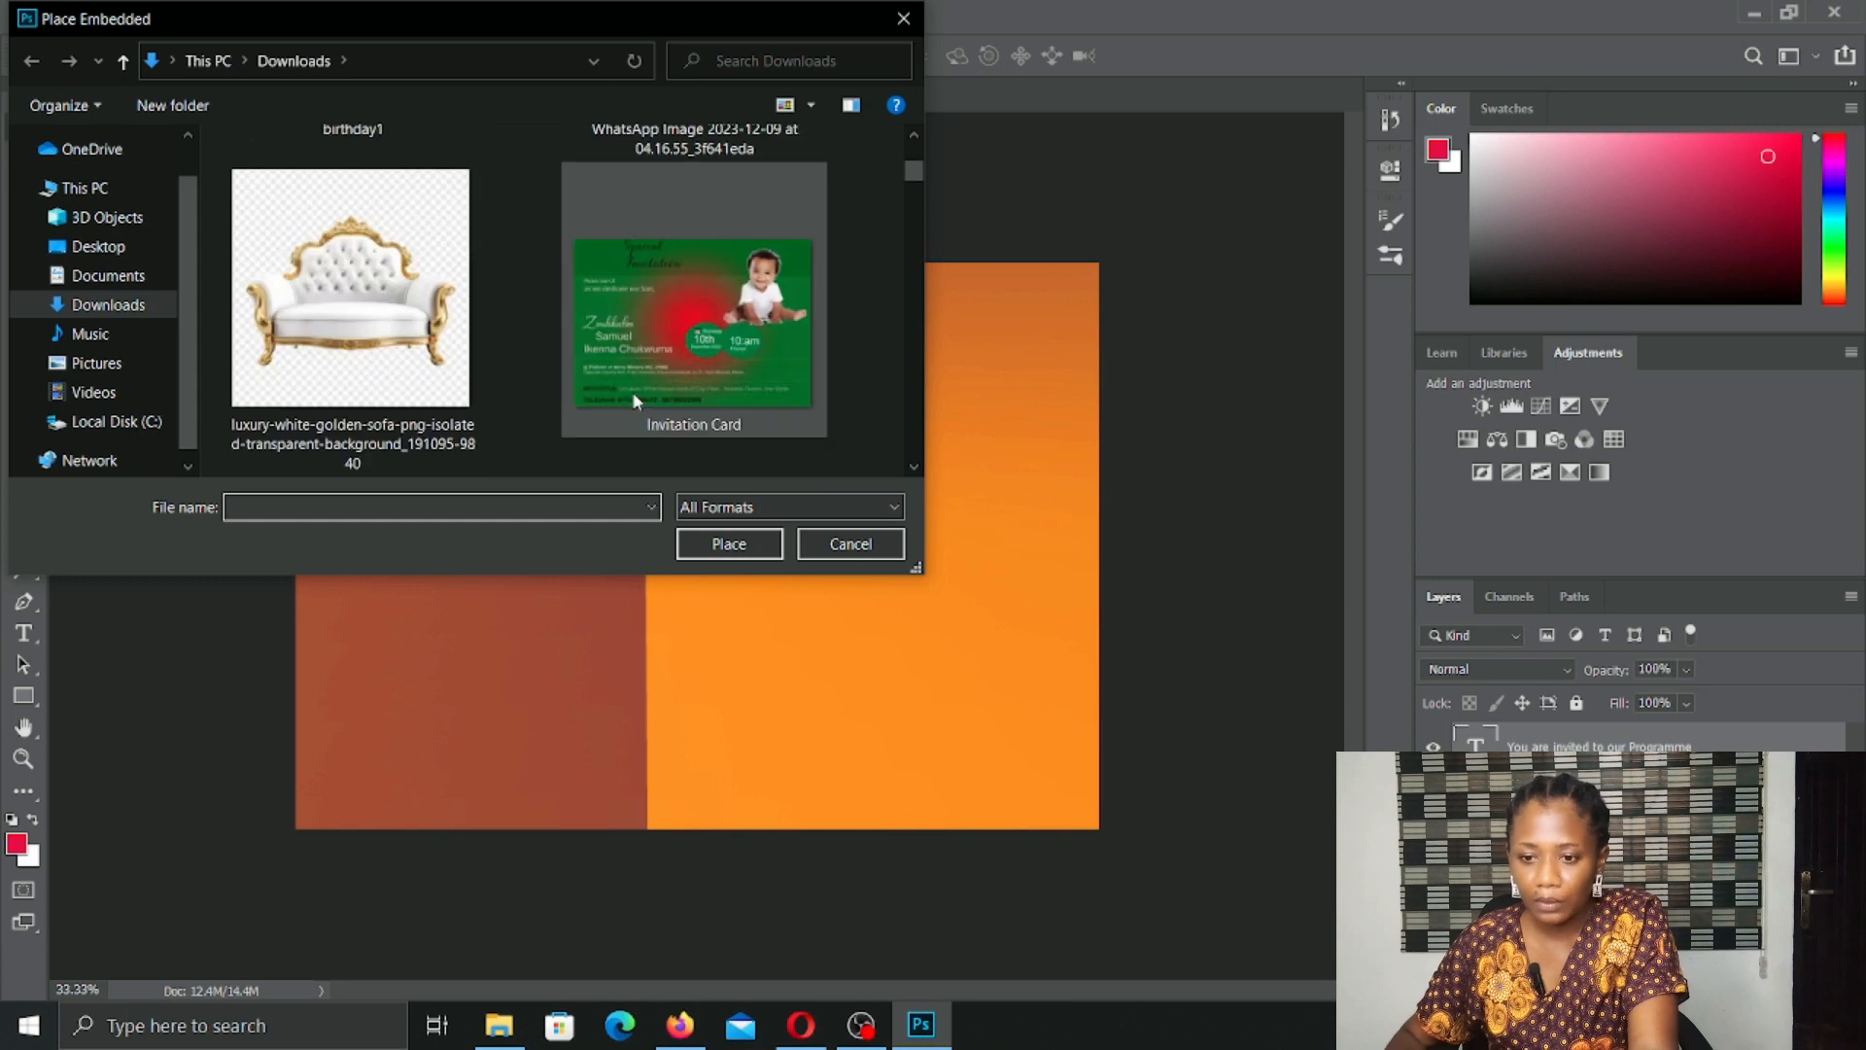
scroll(632, 392, up, 3)
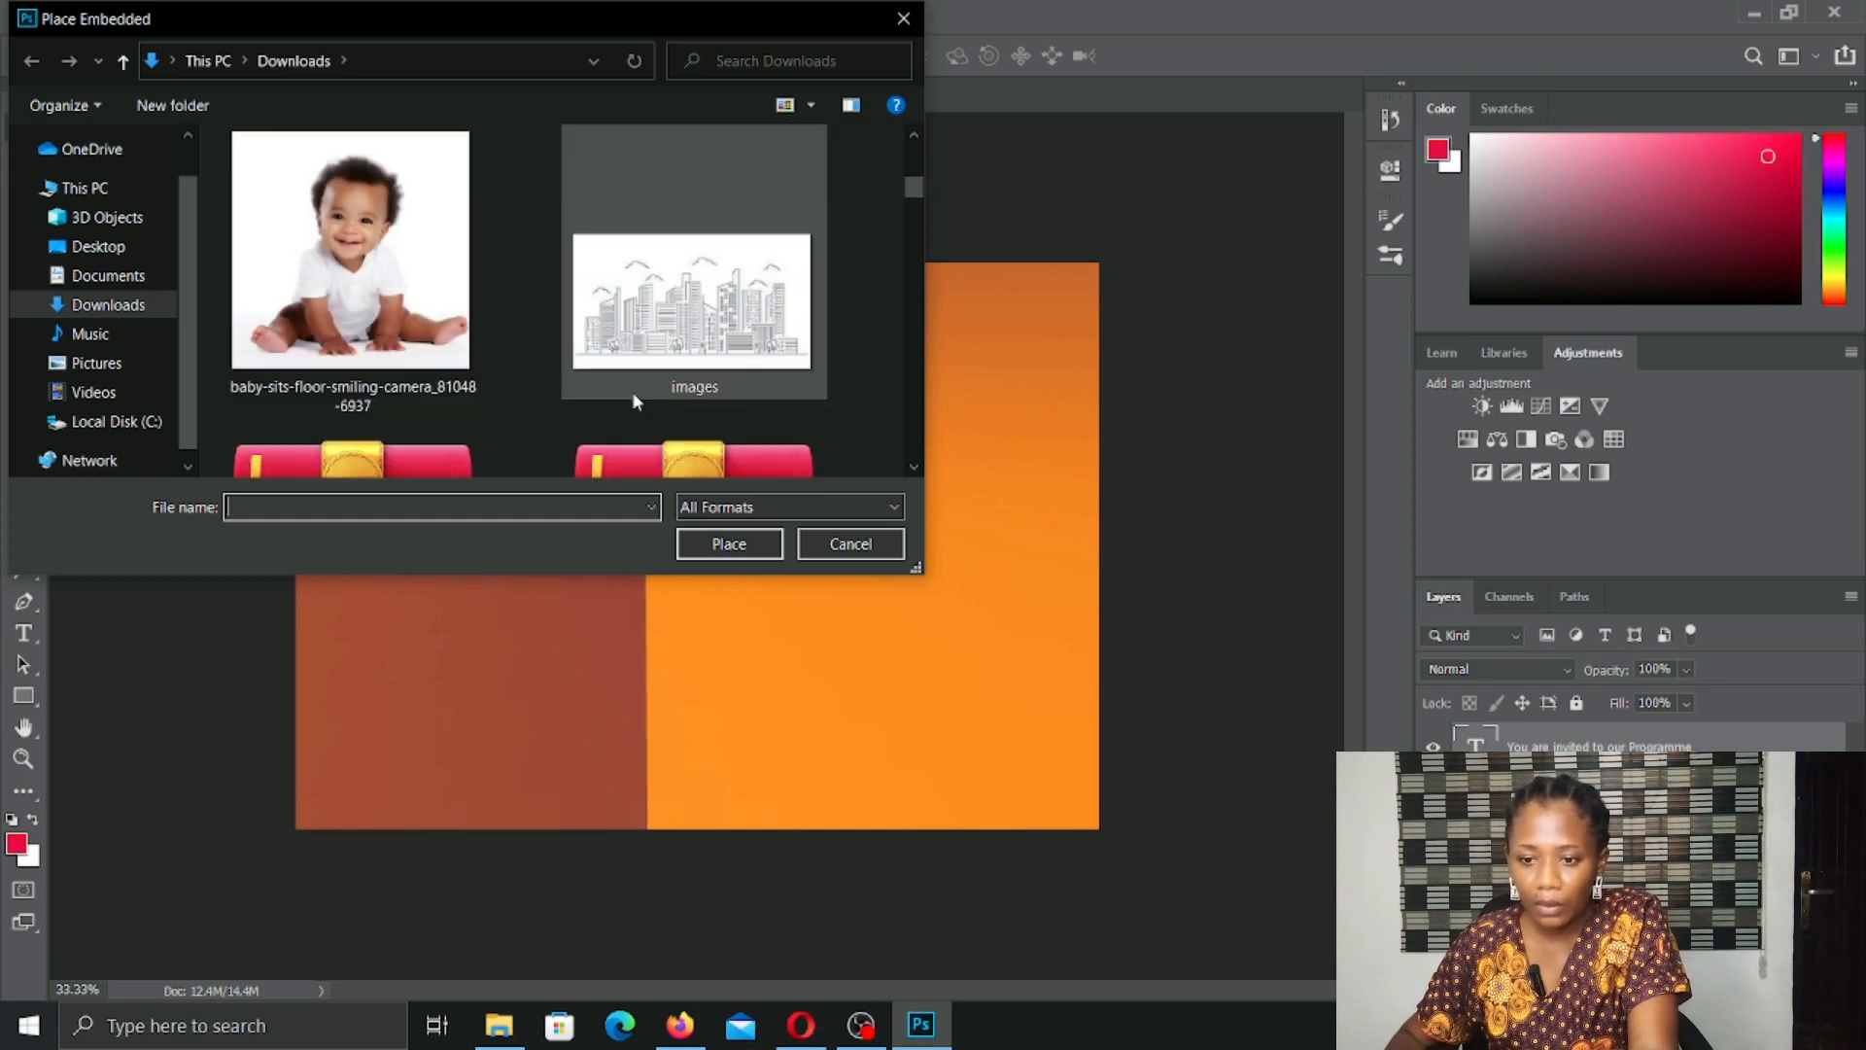
double_click(633, 393)
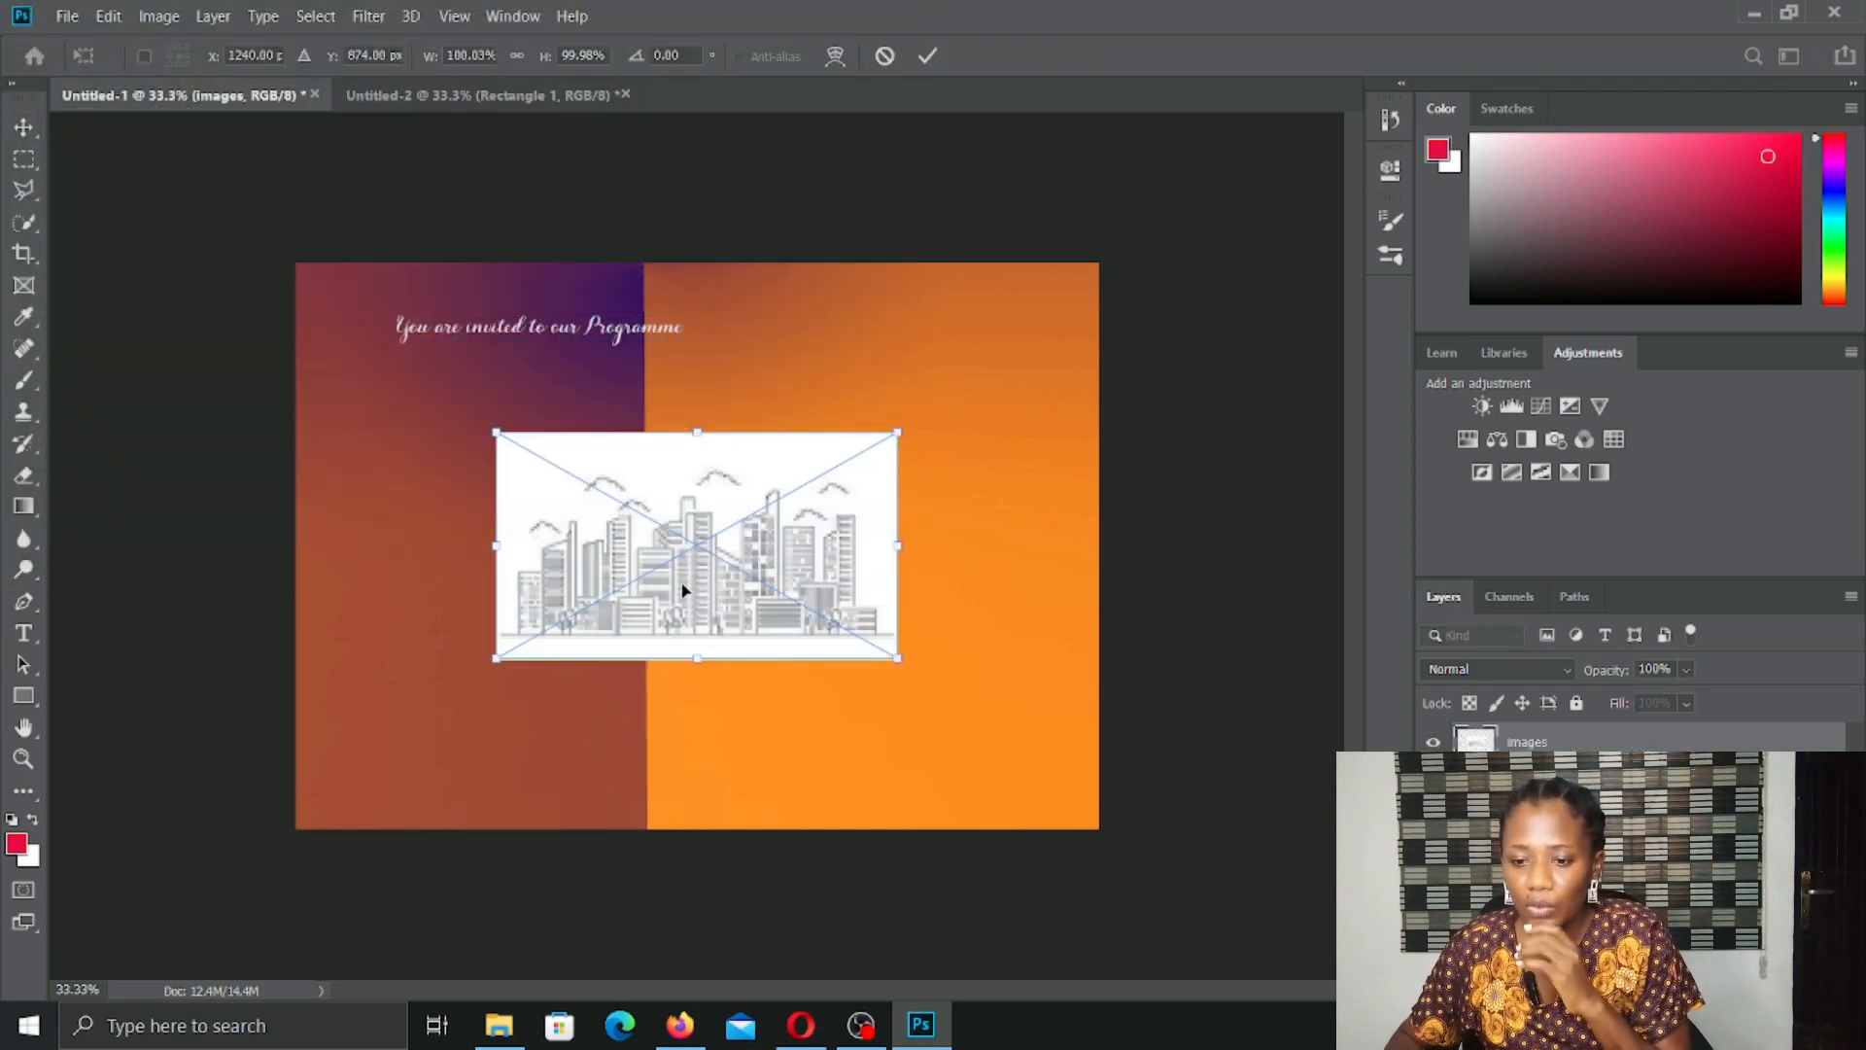
Step: Scale the placed skyline to about 158%, rest it along the canvas's lower edge and commit the placement
drag(694, 661, 705, 824)
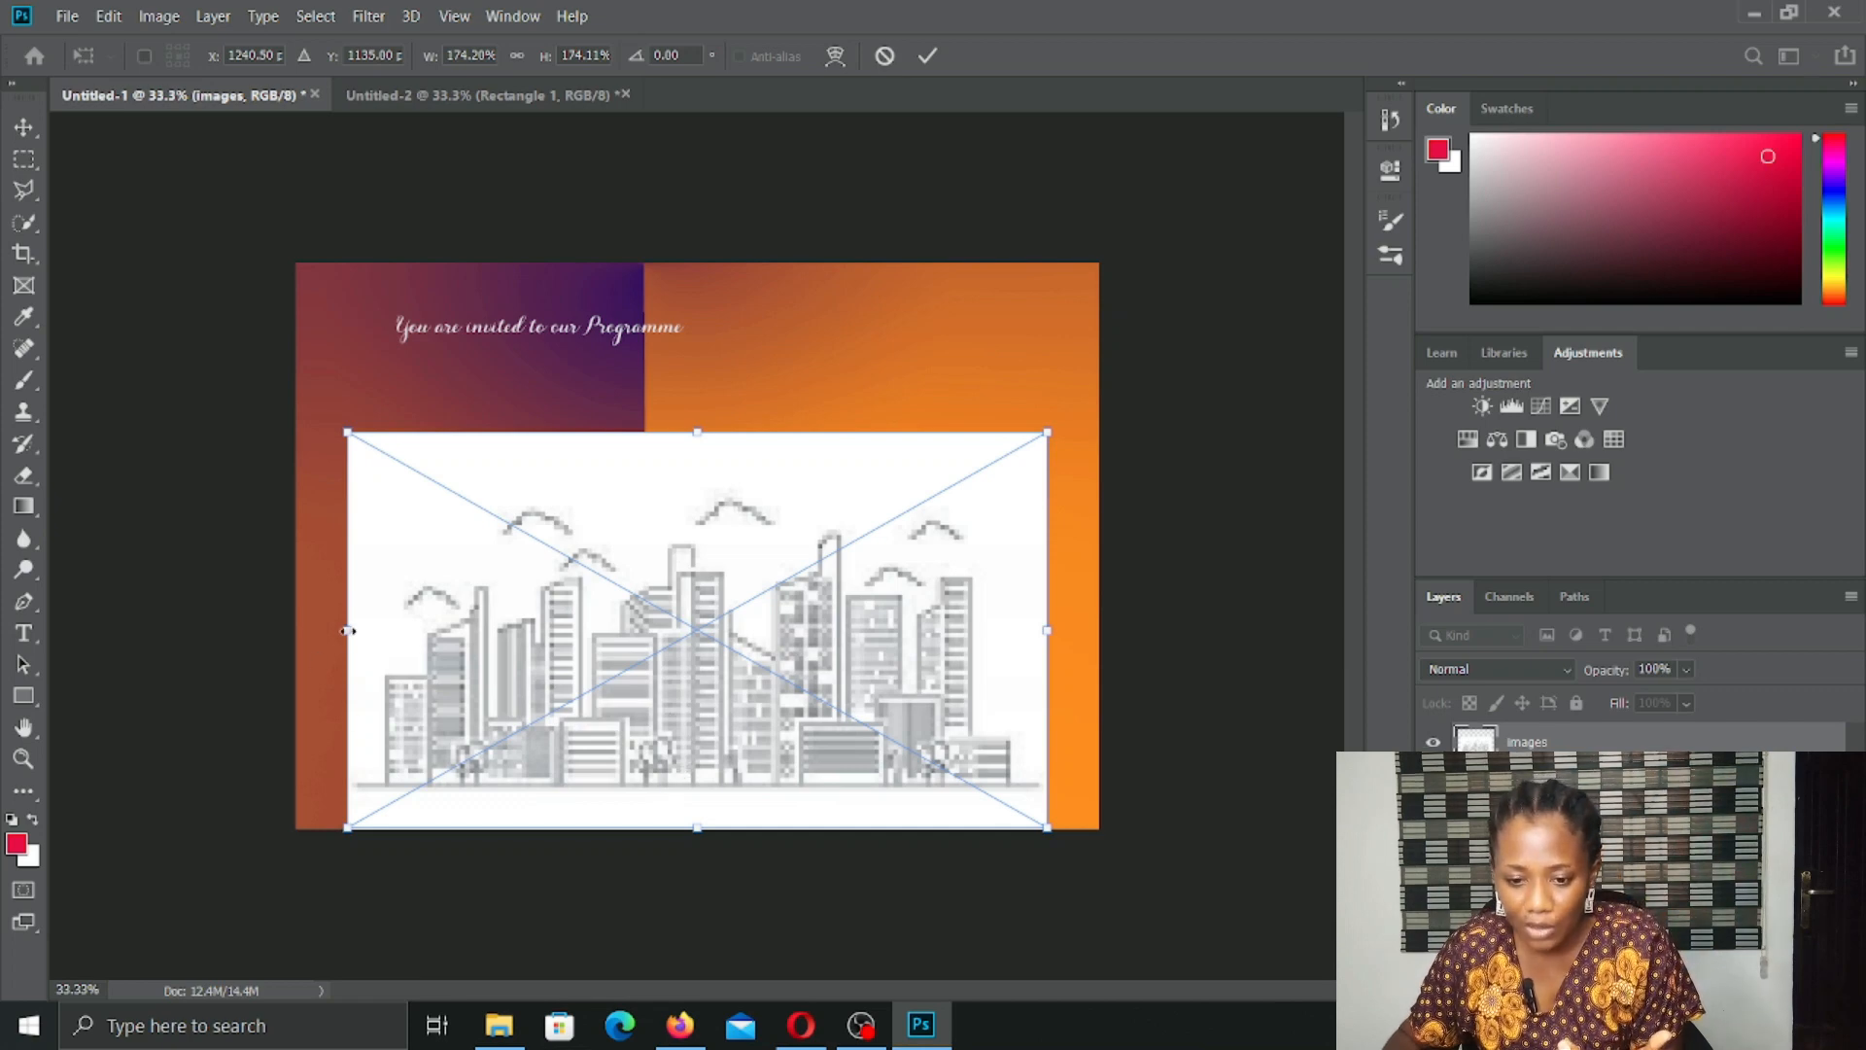
drag(347, 630, 300, 648)
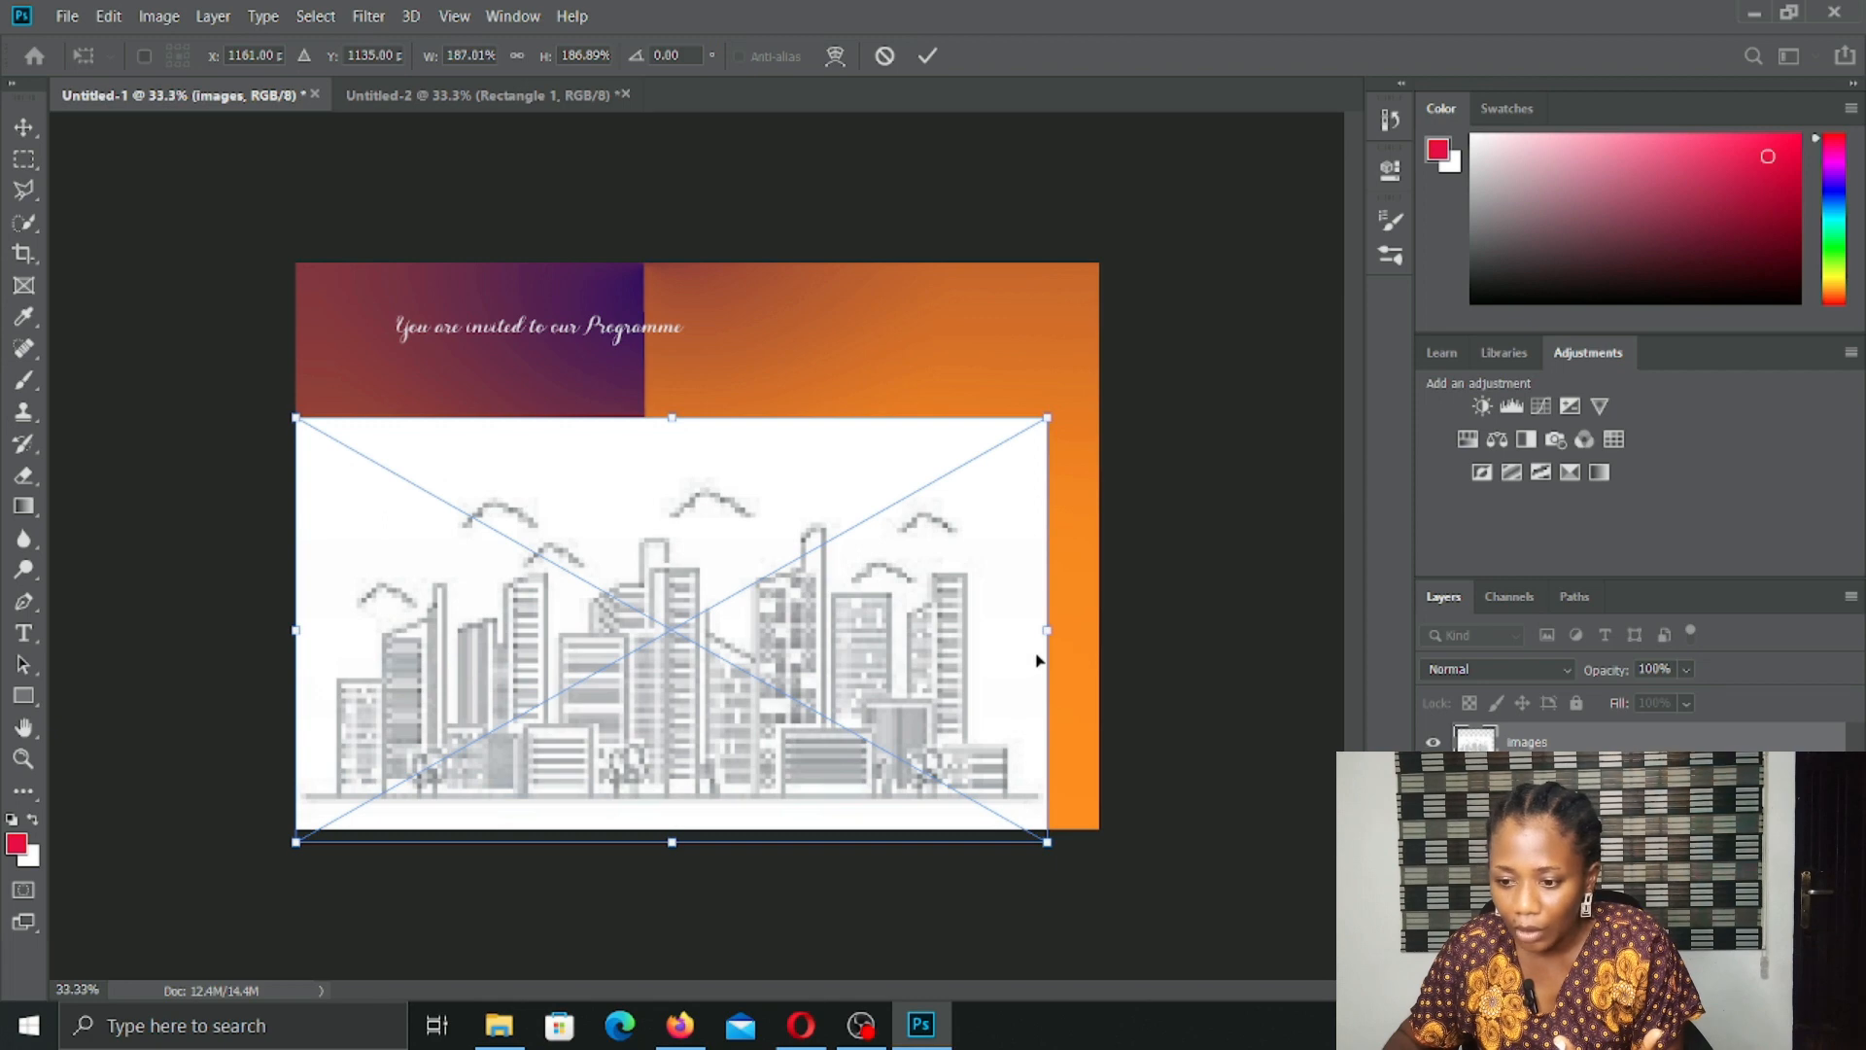
drag(1046, 632, 1098, 630)
drag(699, 404, 698, 518)
drag(993, 685, 1097, 687)
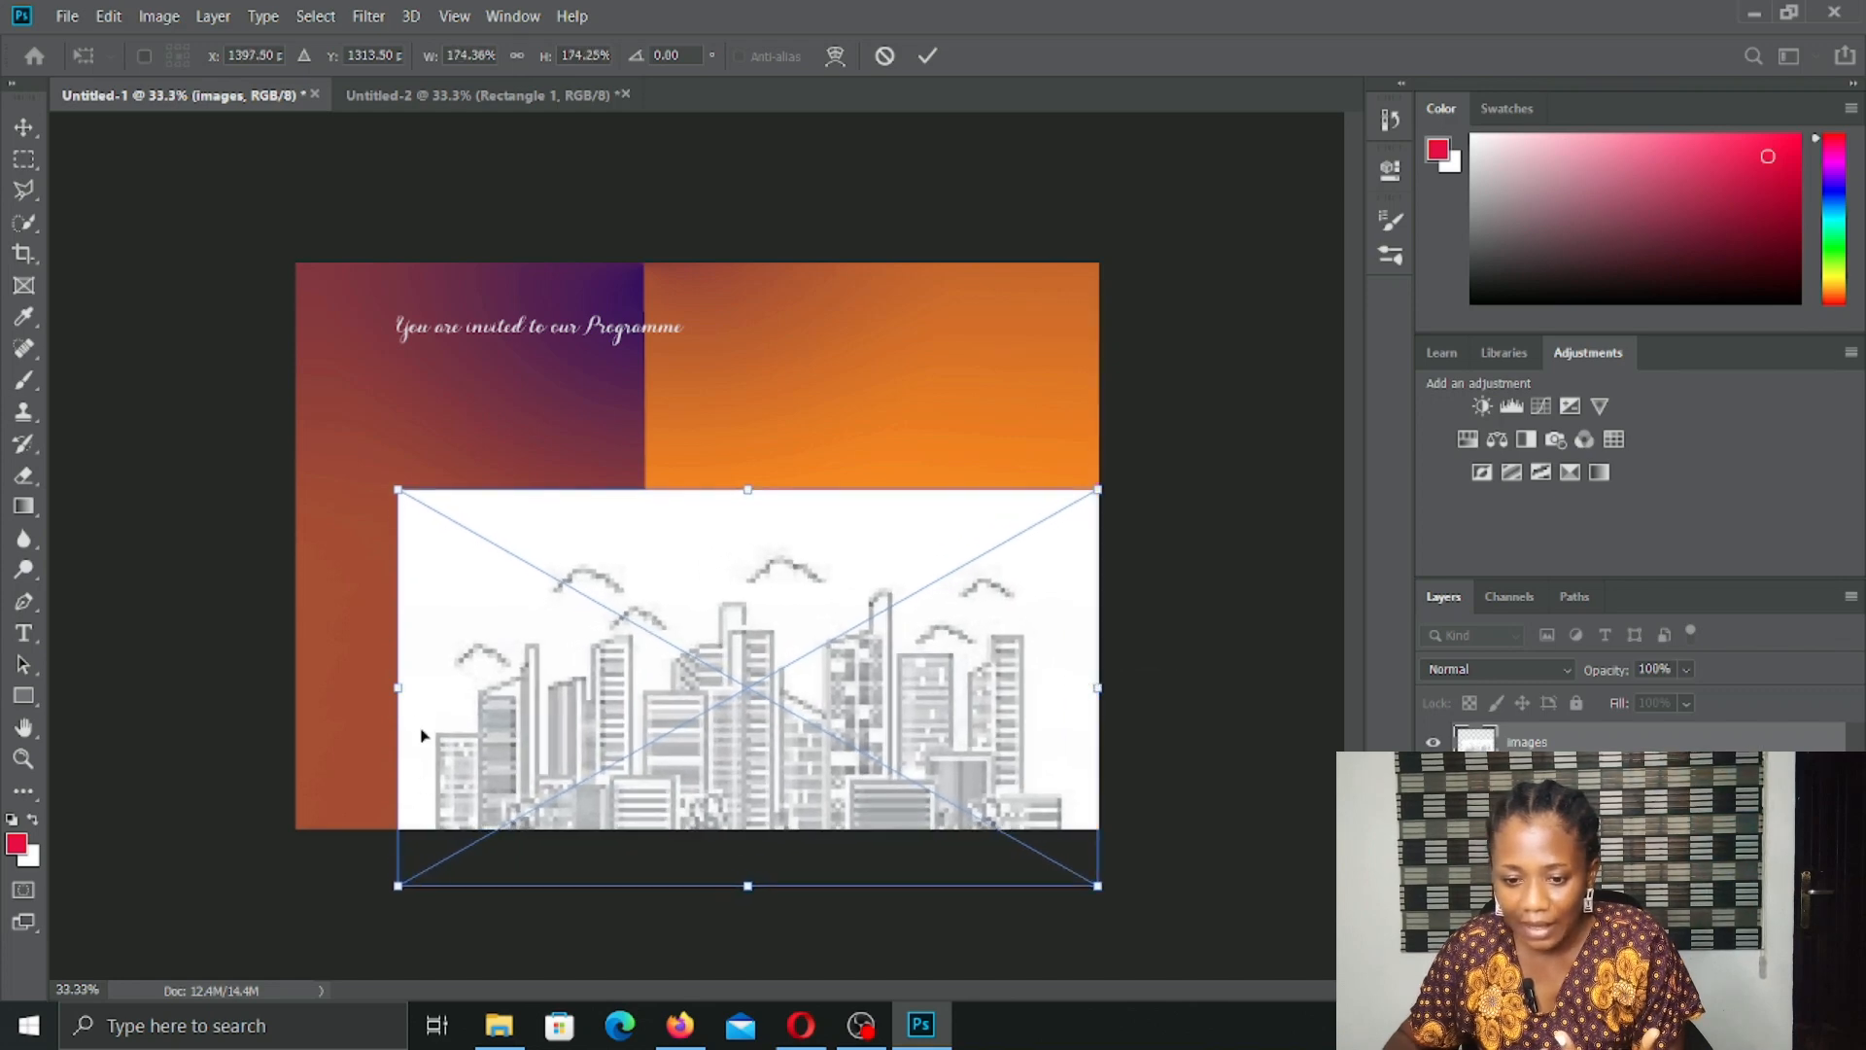
drag(399, 689, 321, 687)
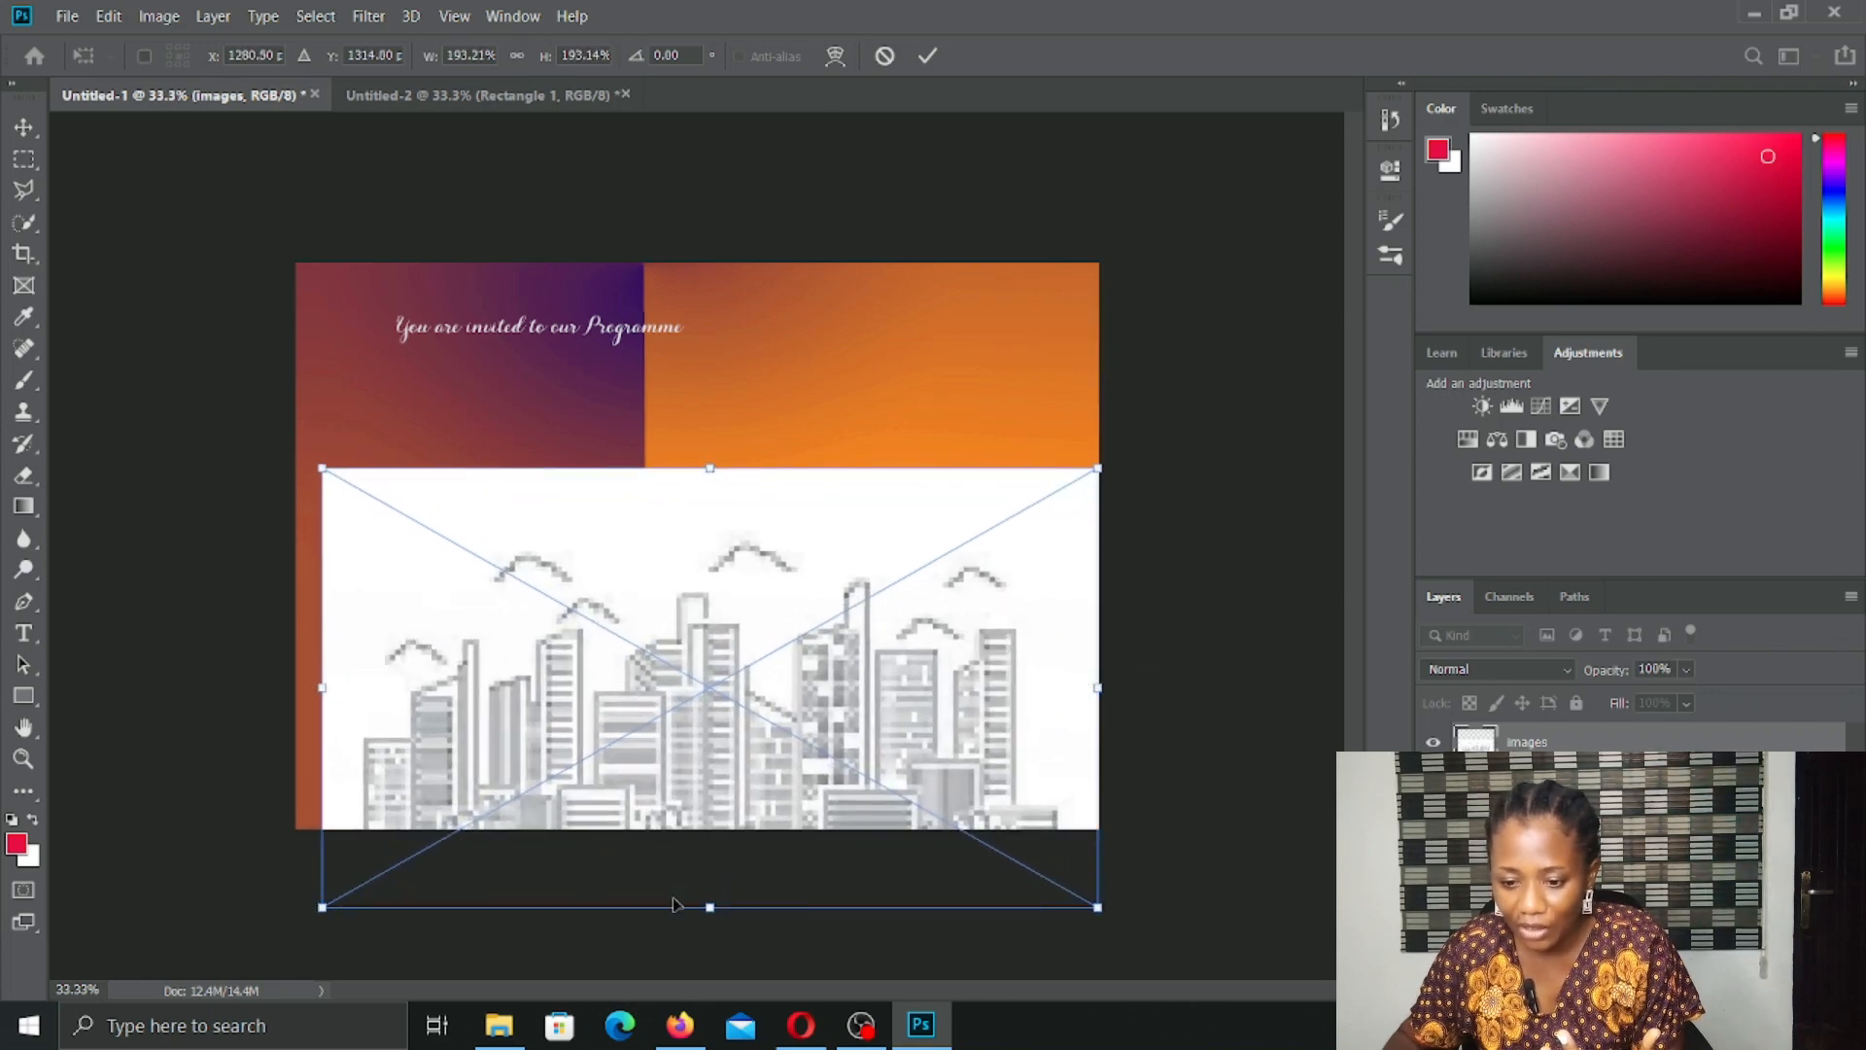
drag(710, 905, 710, 828)
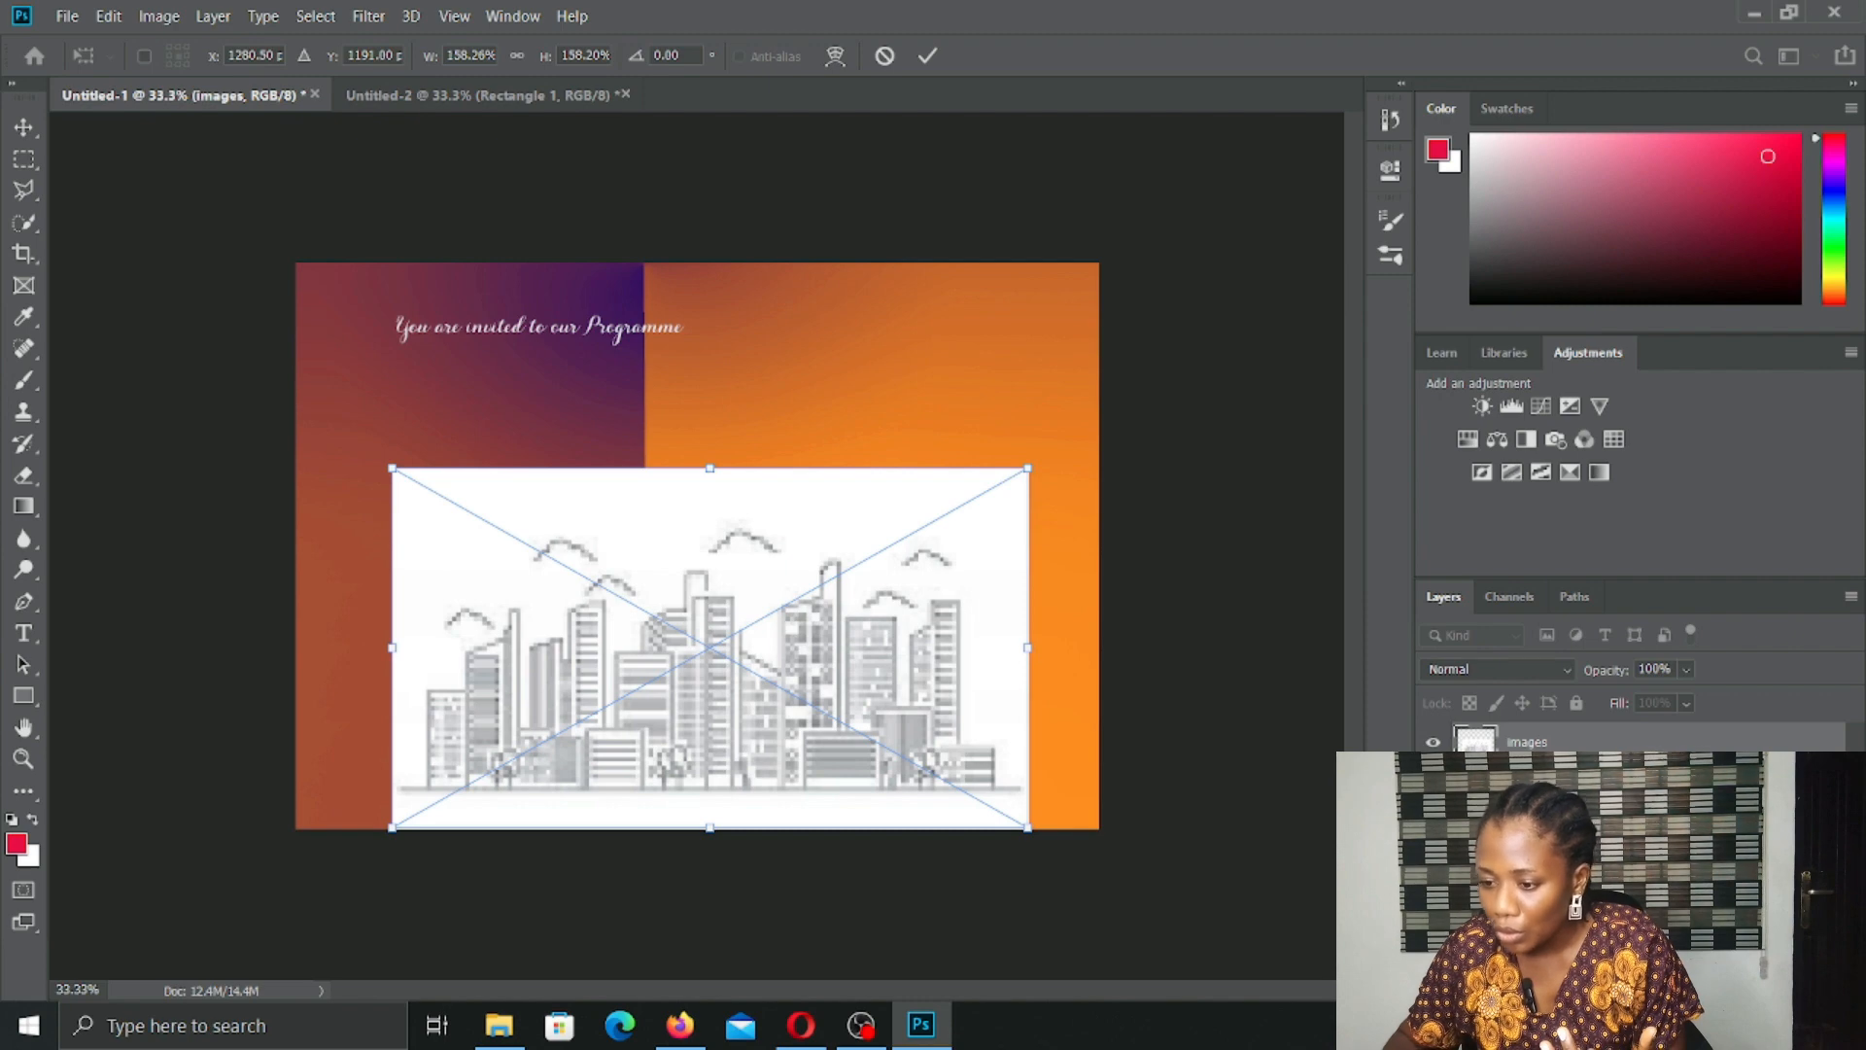
key(Return)
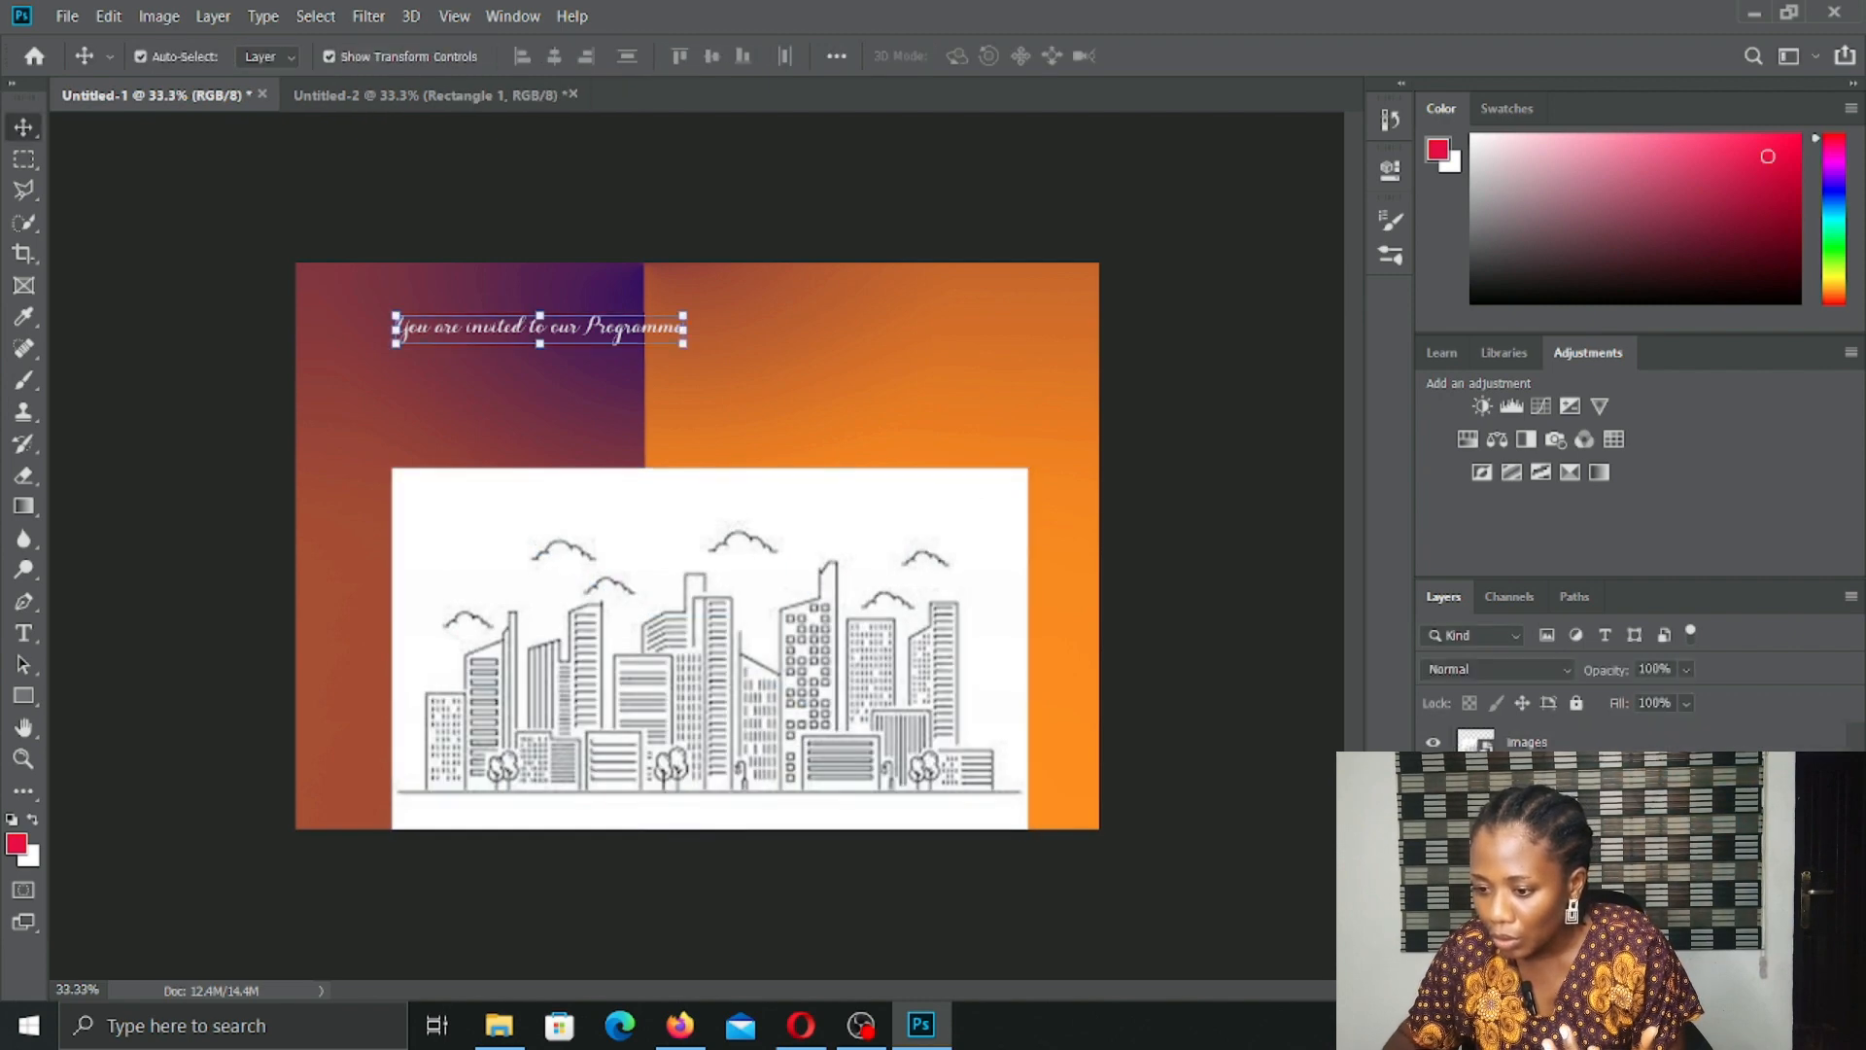
Step: Set the fill of the "images" skyline layer to 24%
click(682, 315)
click(1580, 745)
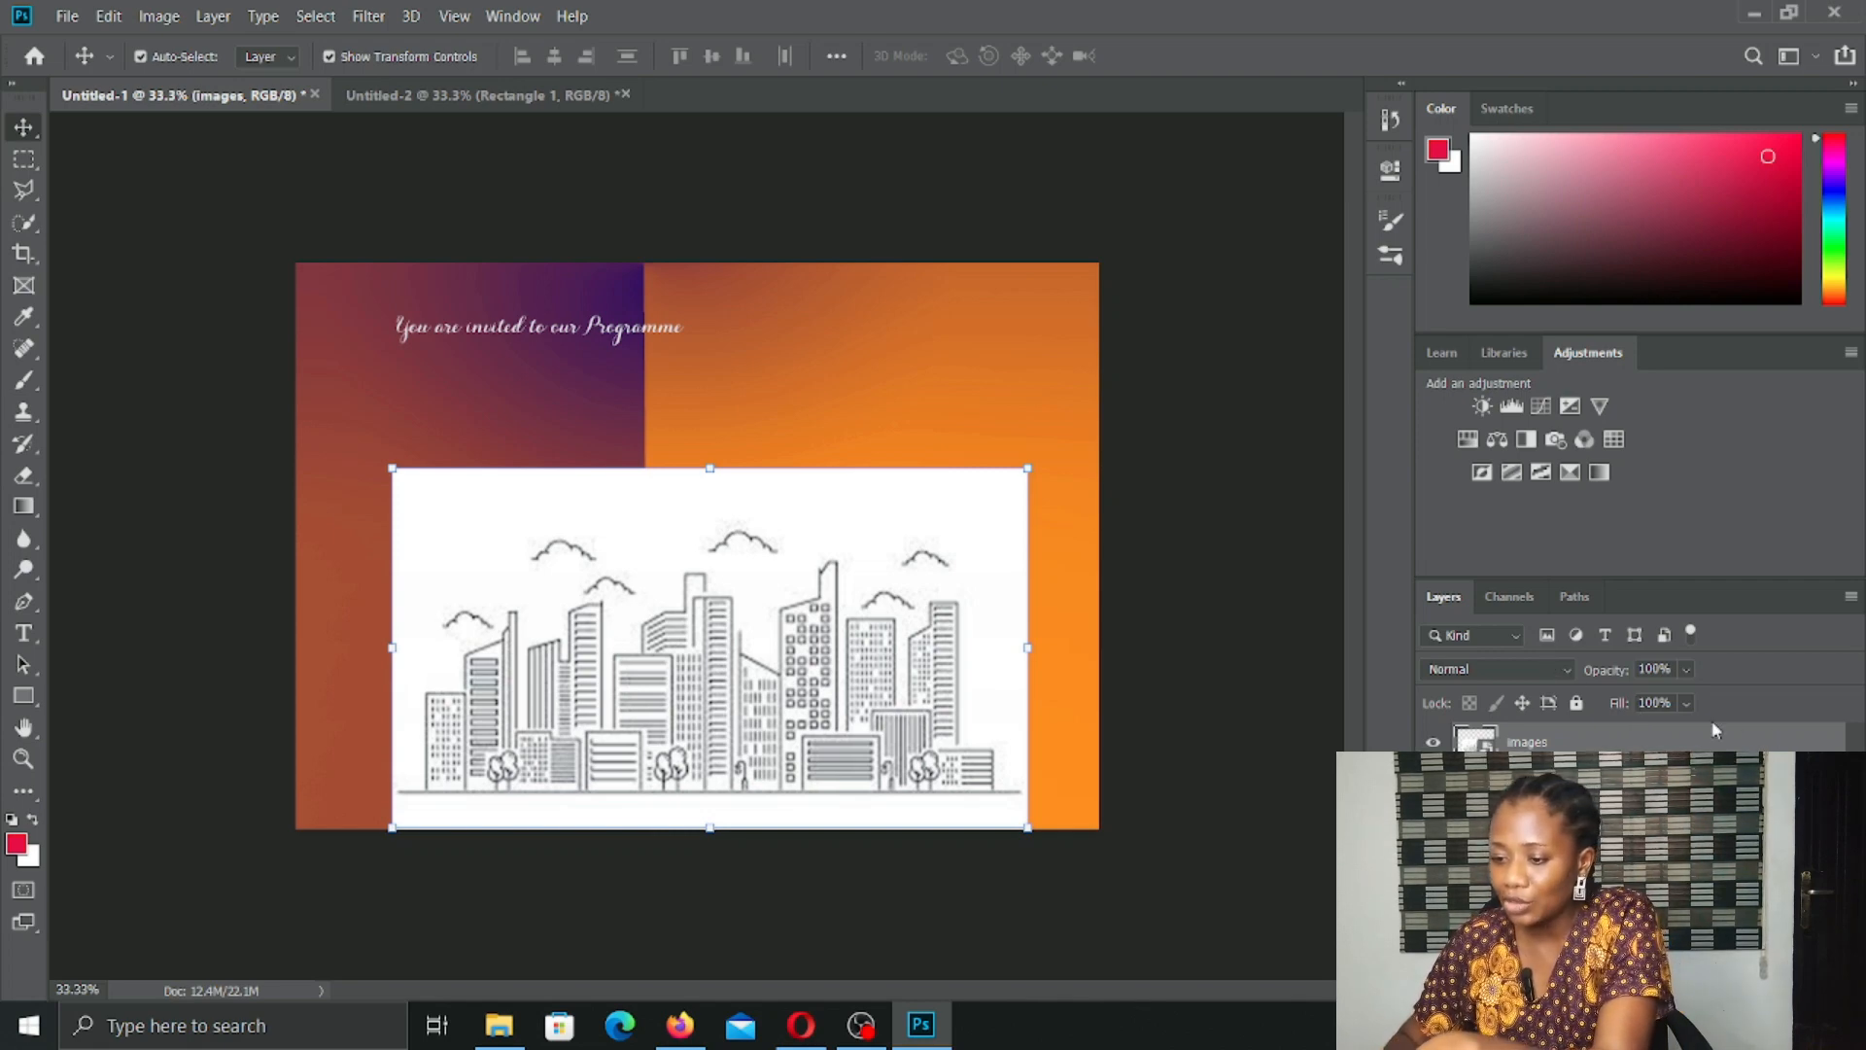
click(1687, 703)
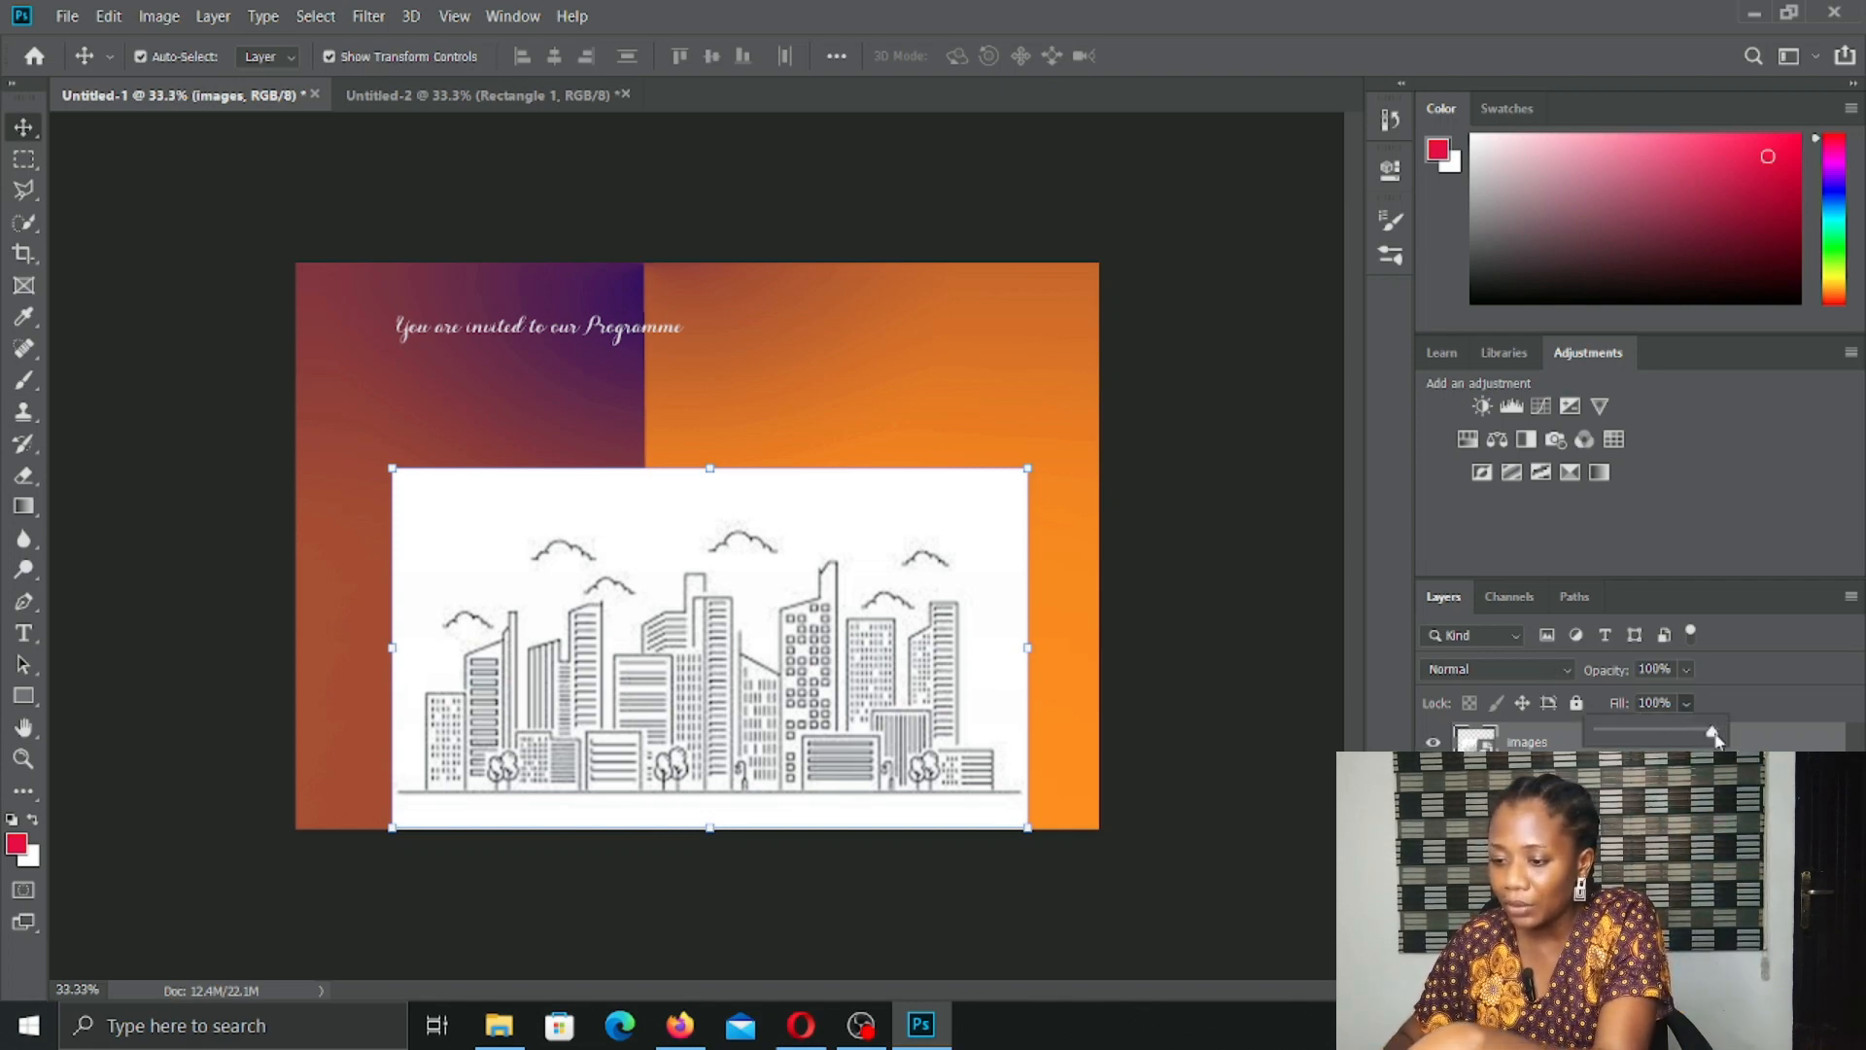
drag(1716, 731, 1625, 731)
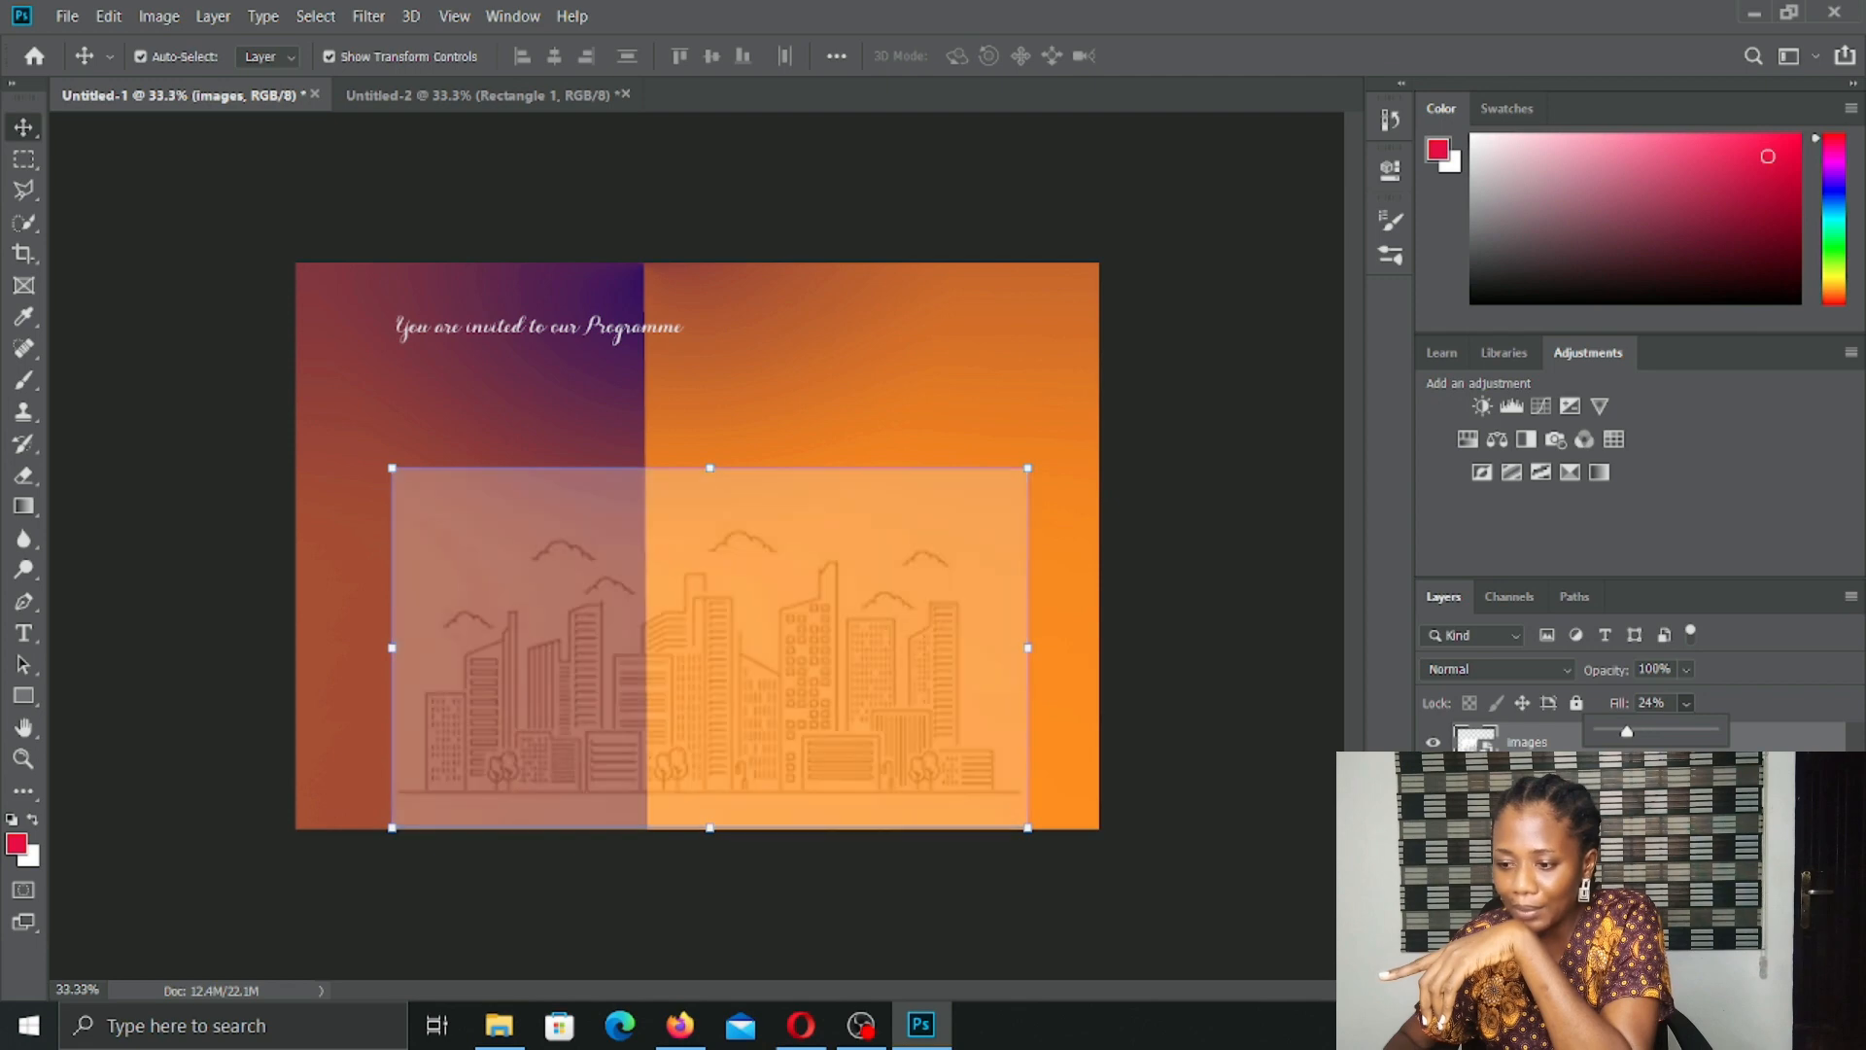
click(1154, 587)
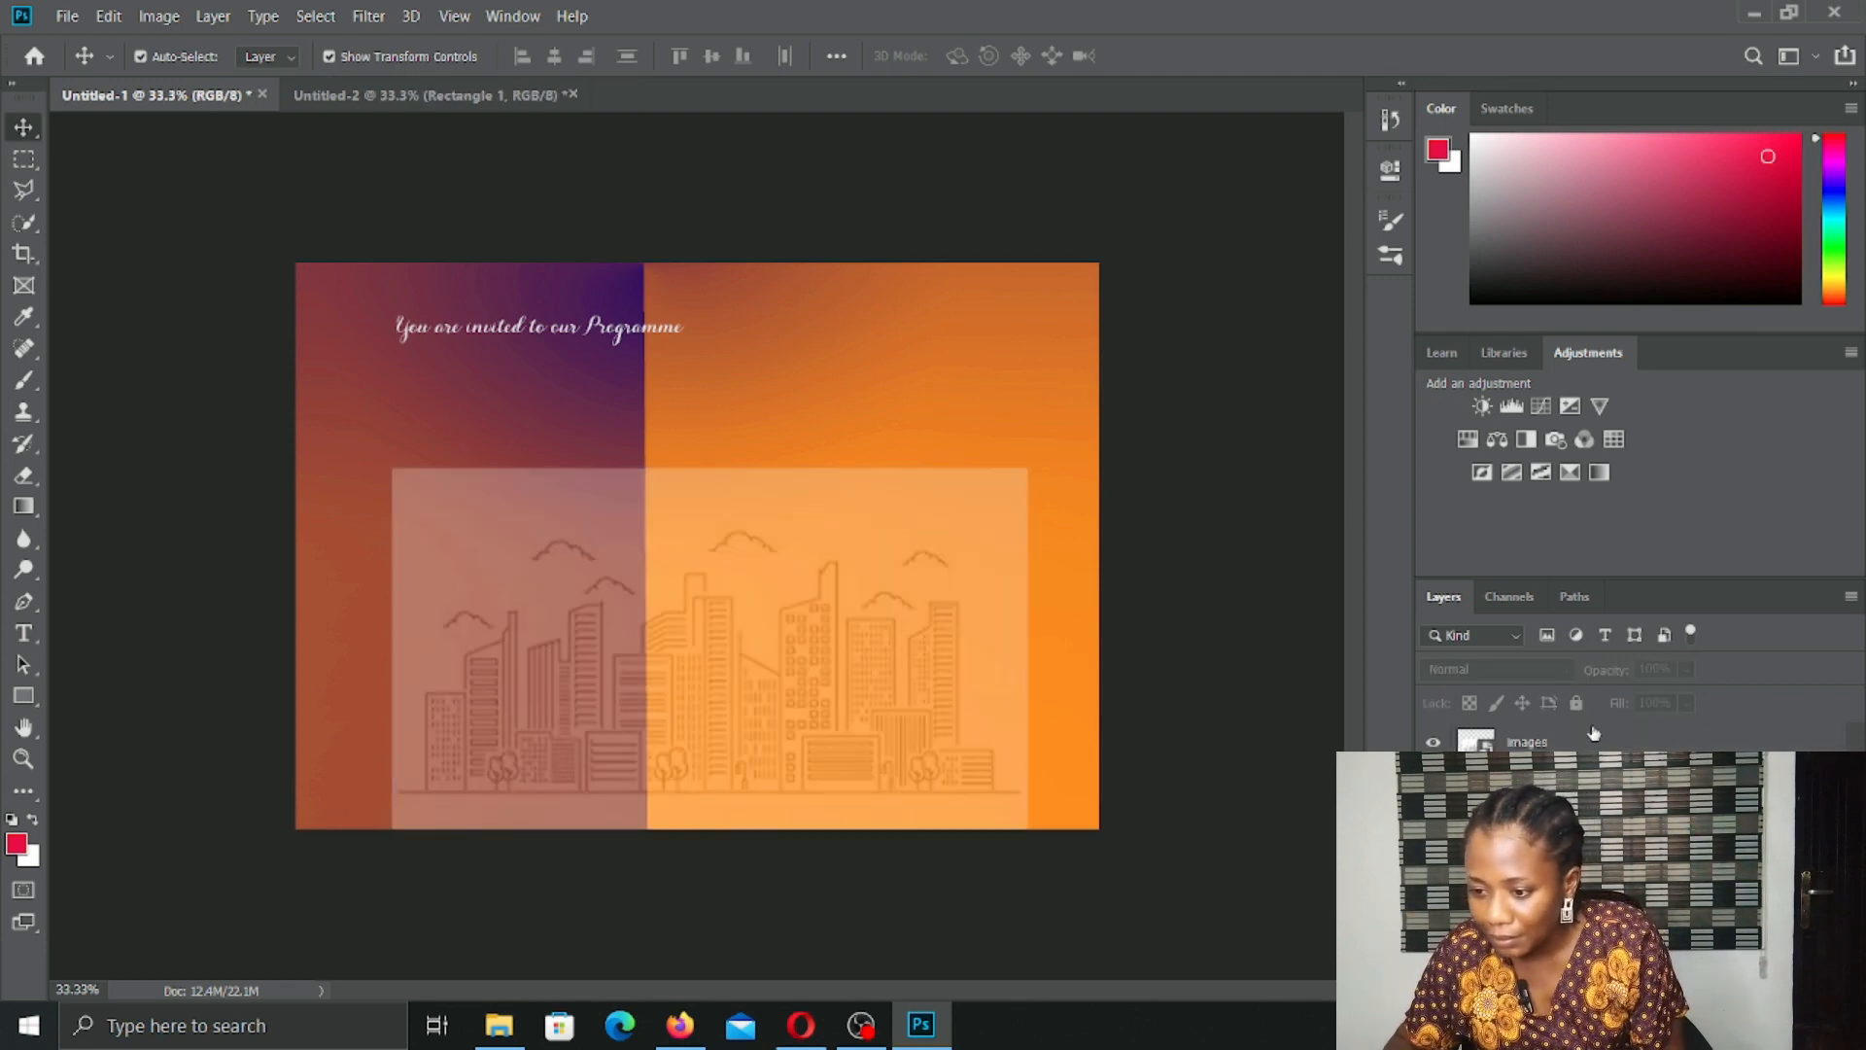
Step: Reduce the skyline layer's fill to 9%
click(1655, 733)
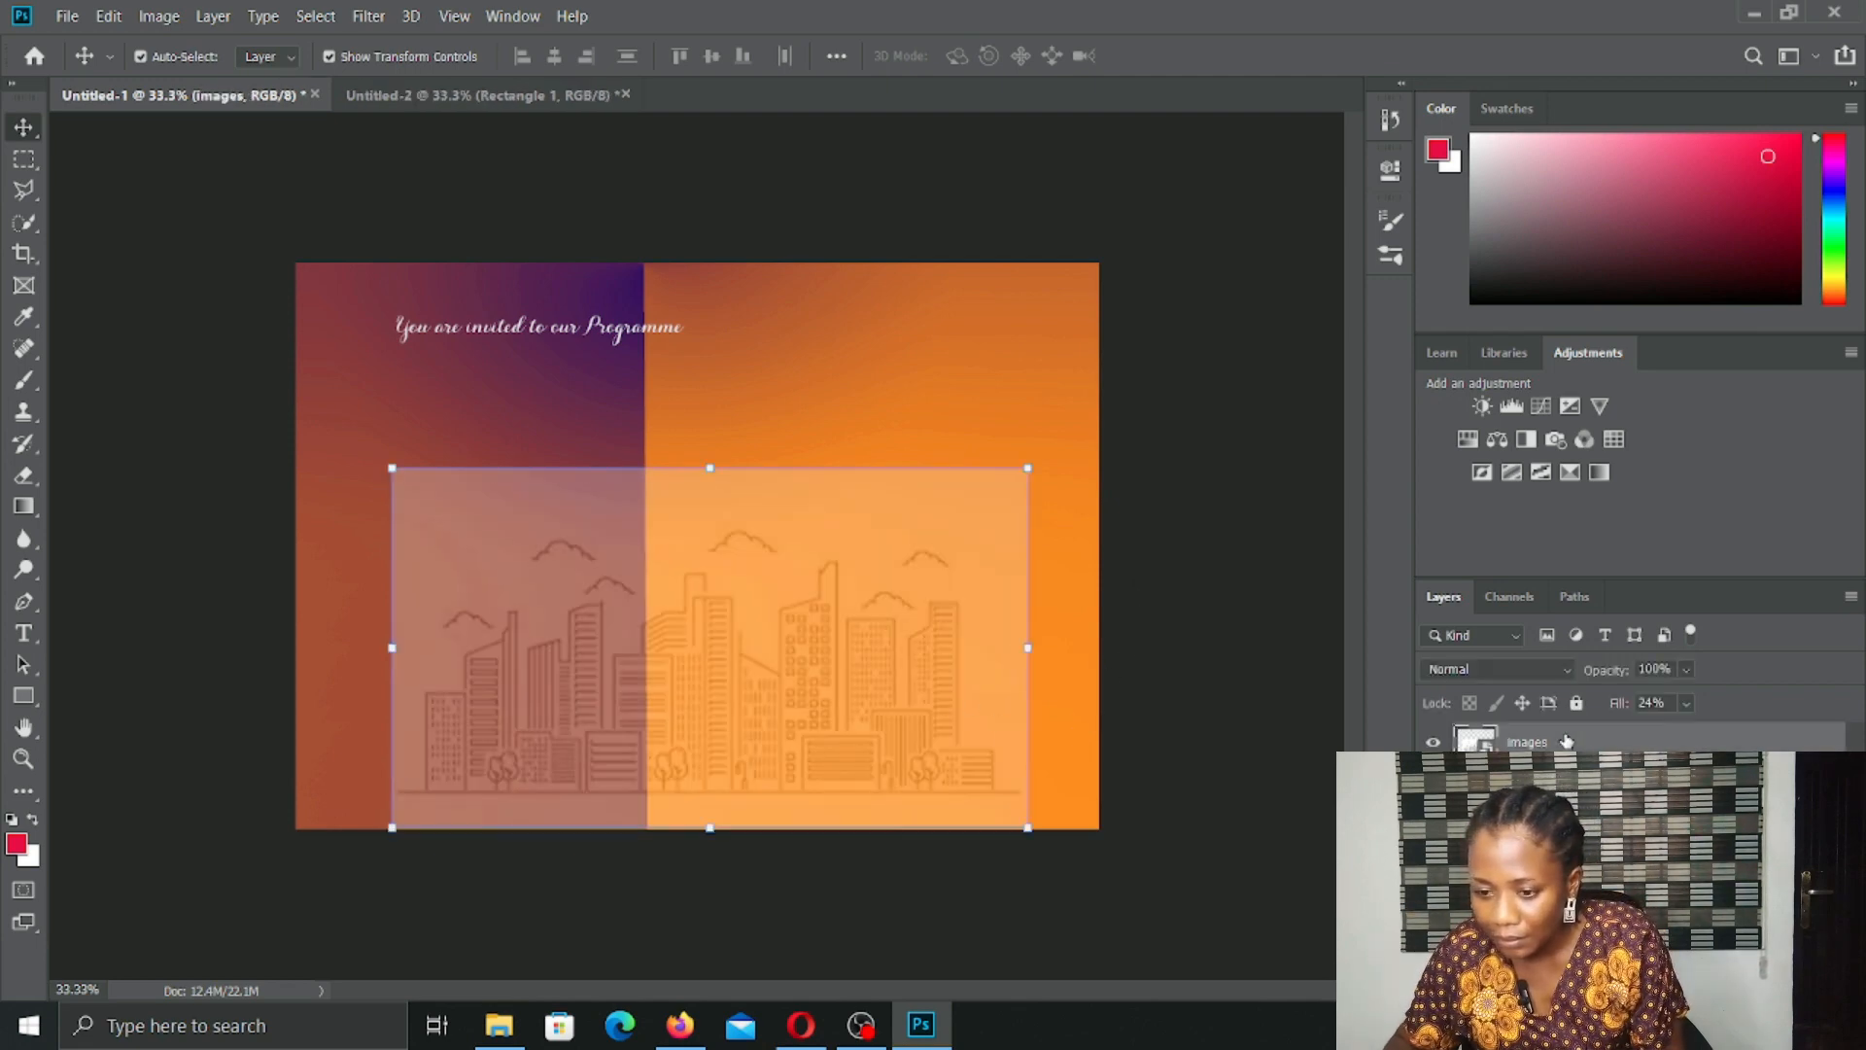
click(1687, 702)
drag(1688, 731, 1680, 741)
click(1275, 671)
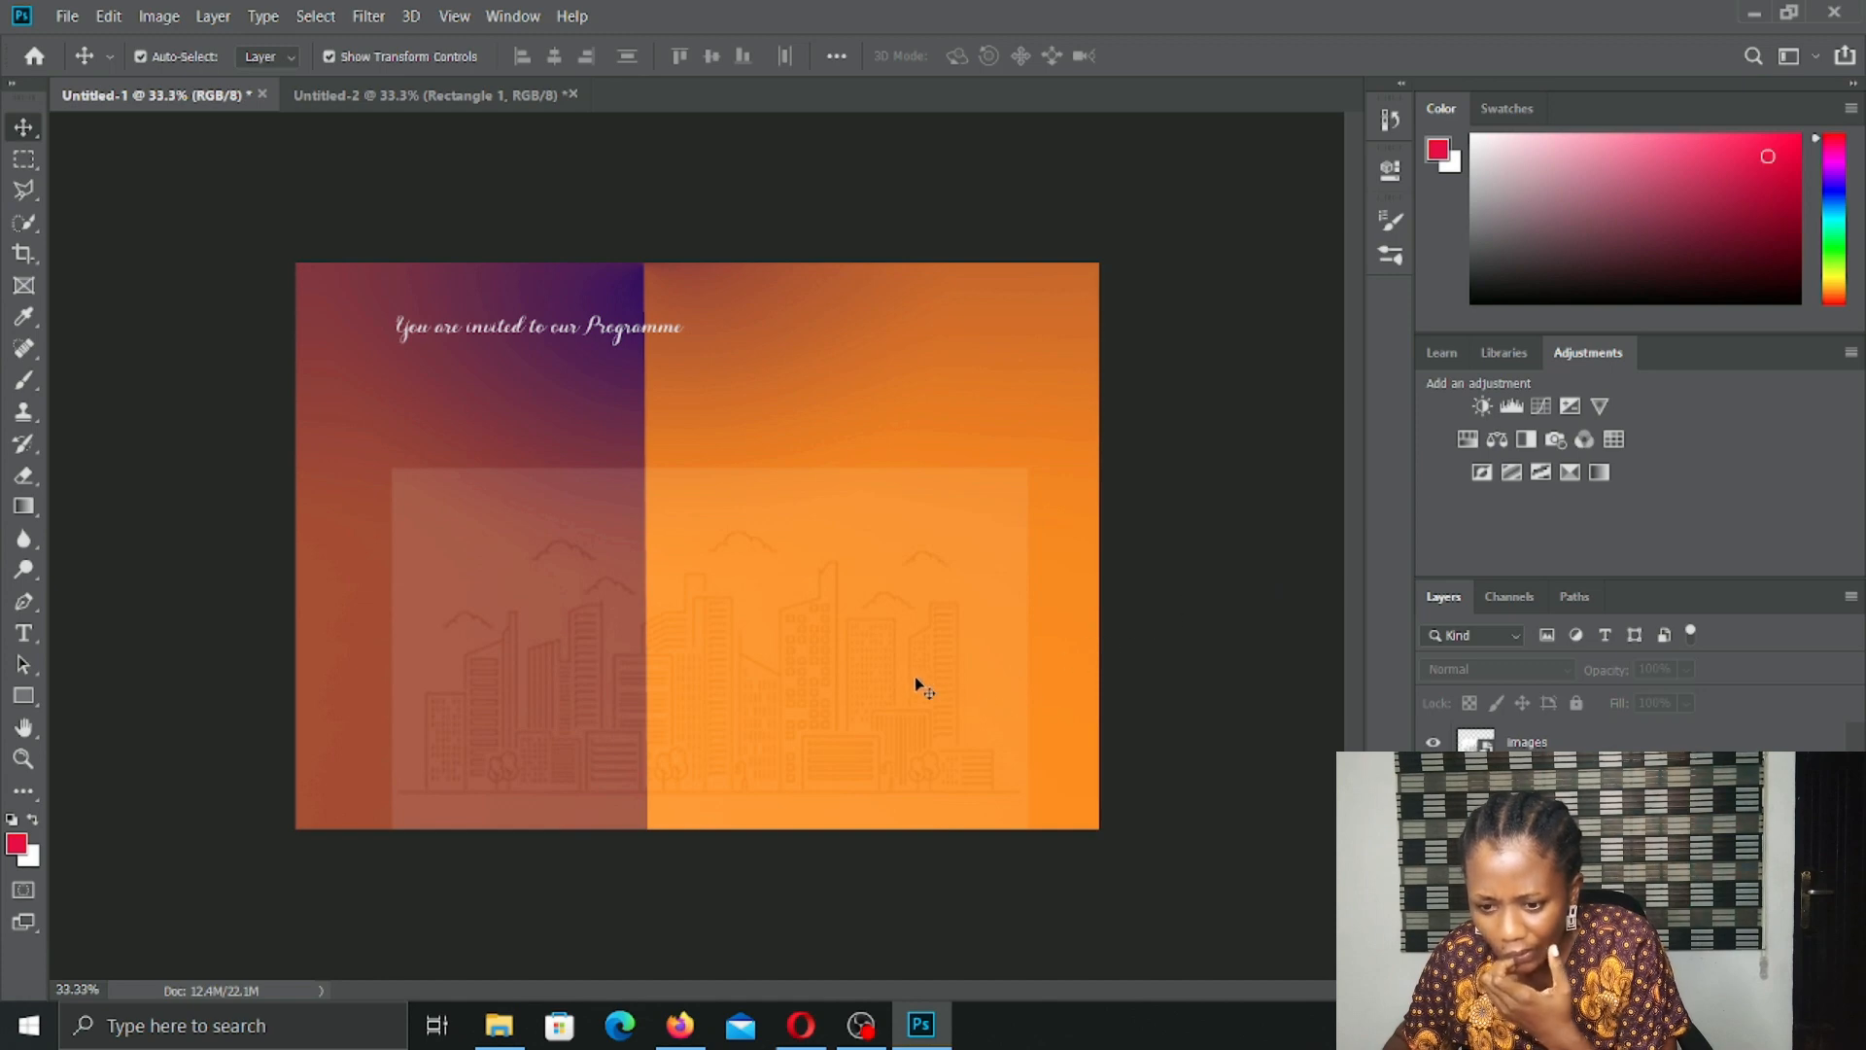
Step: Raise the skyline layer's fill to 12%
click(1567, 742)
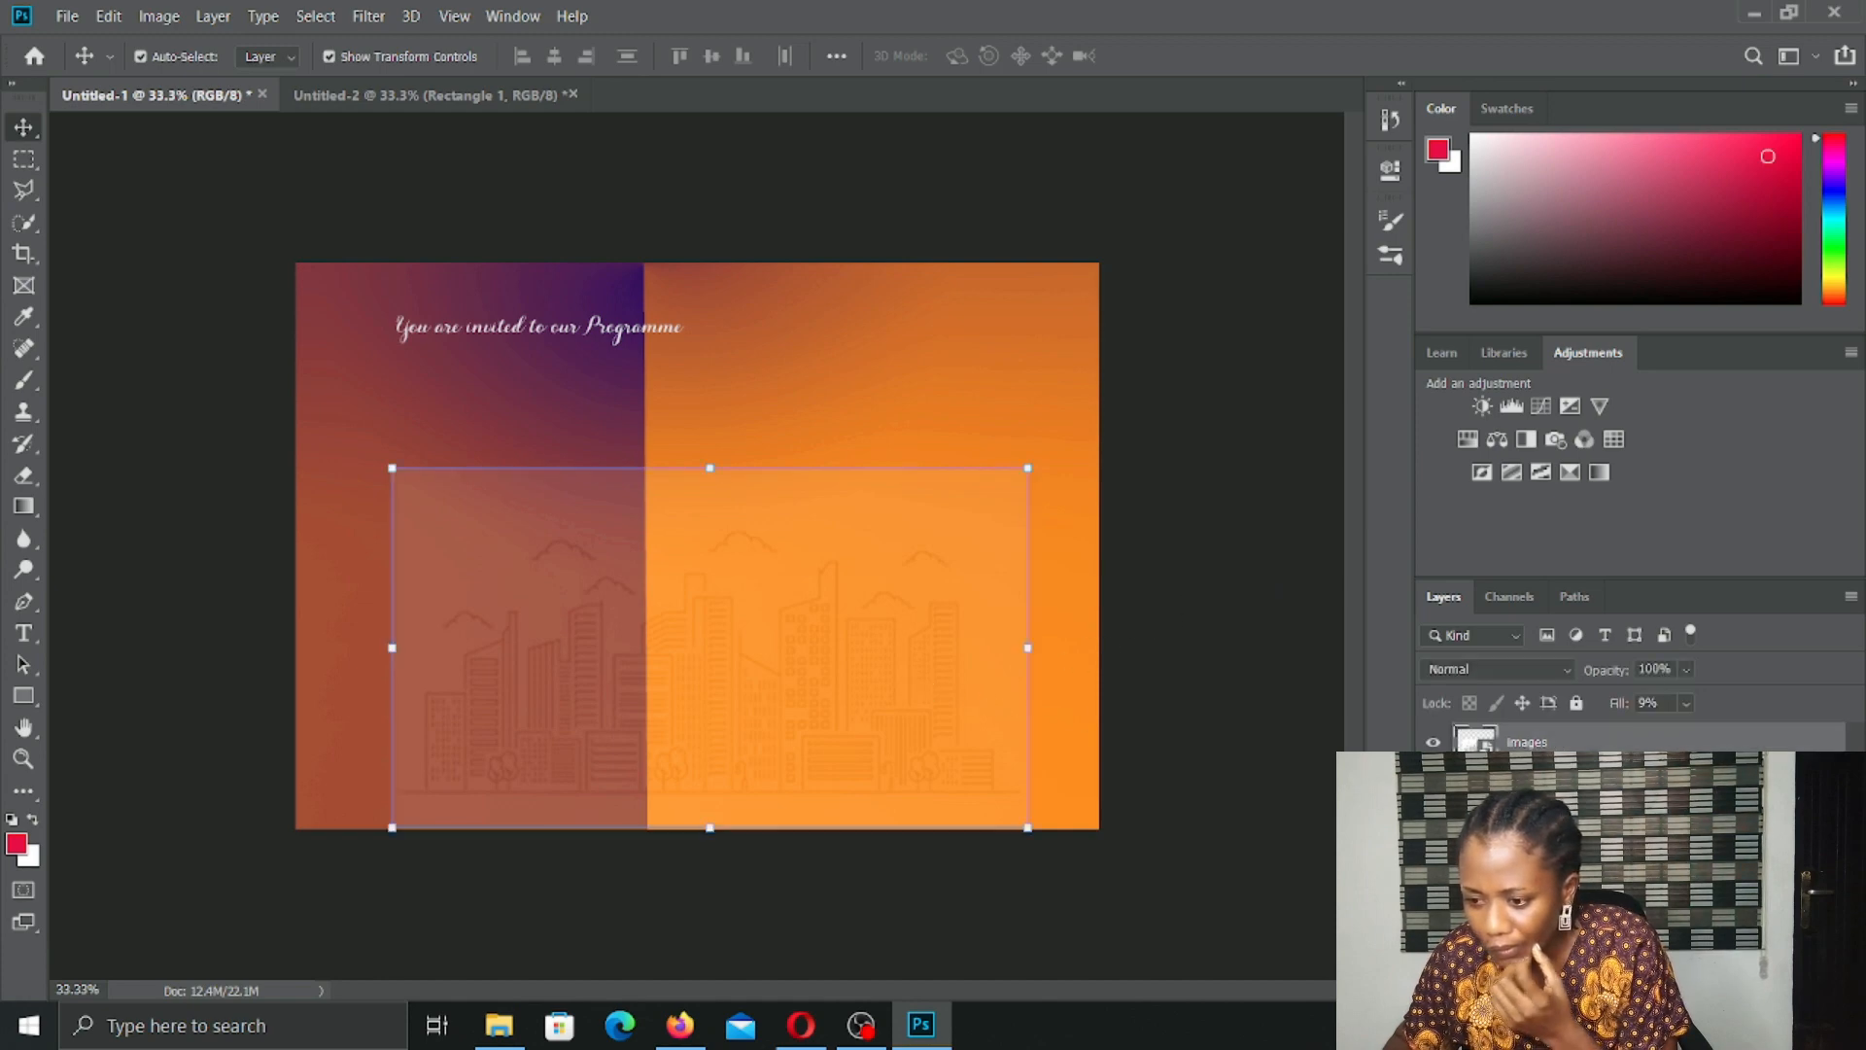
click(1688, 703)
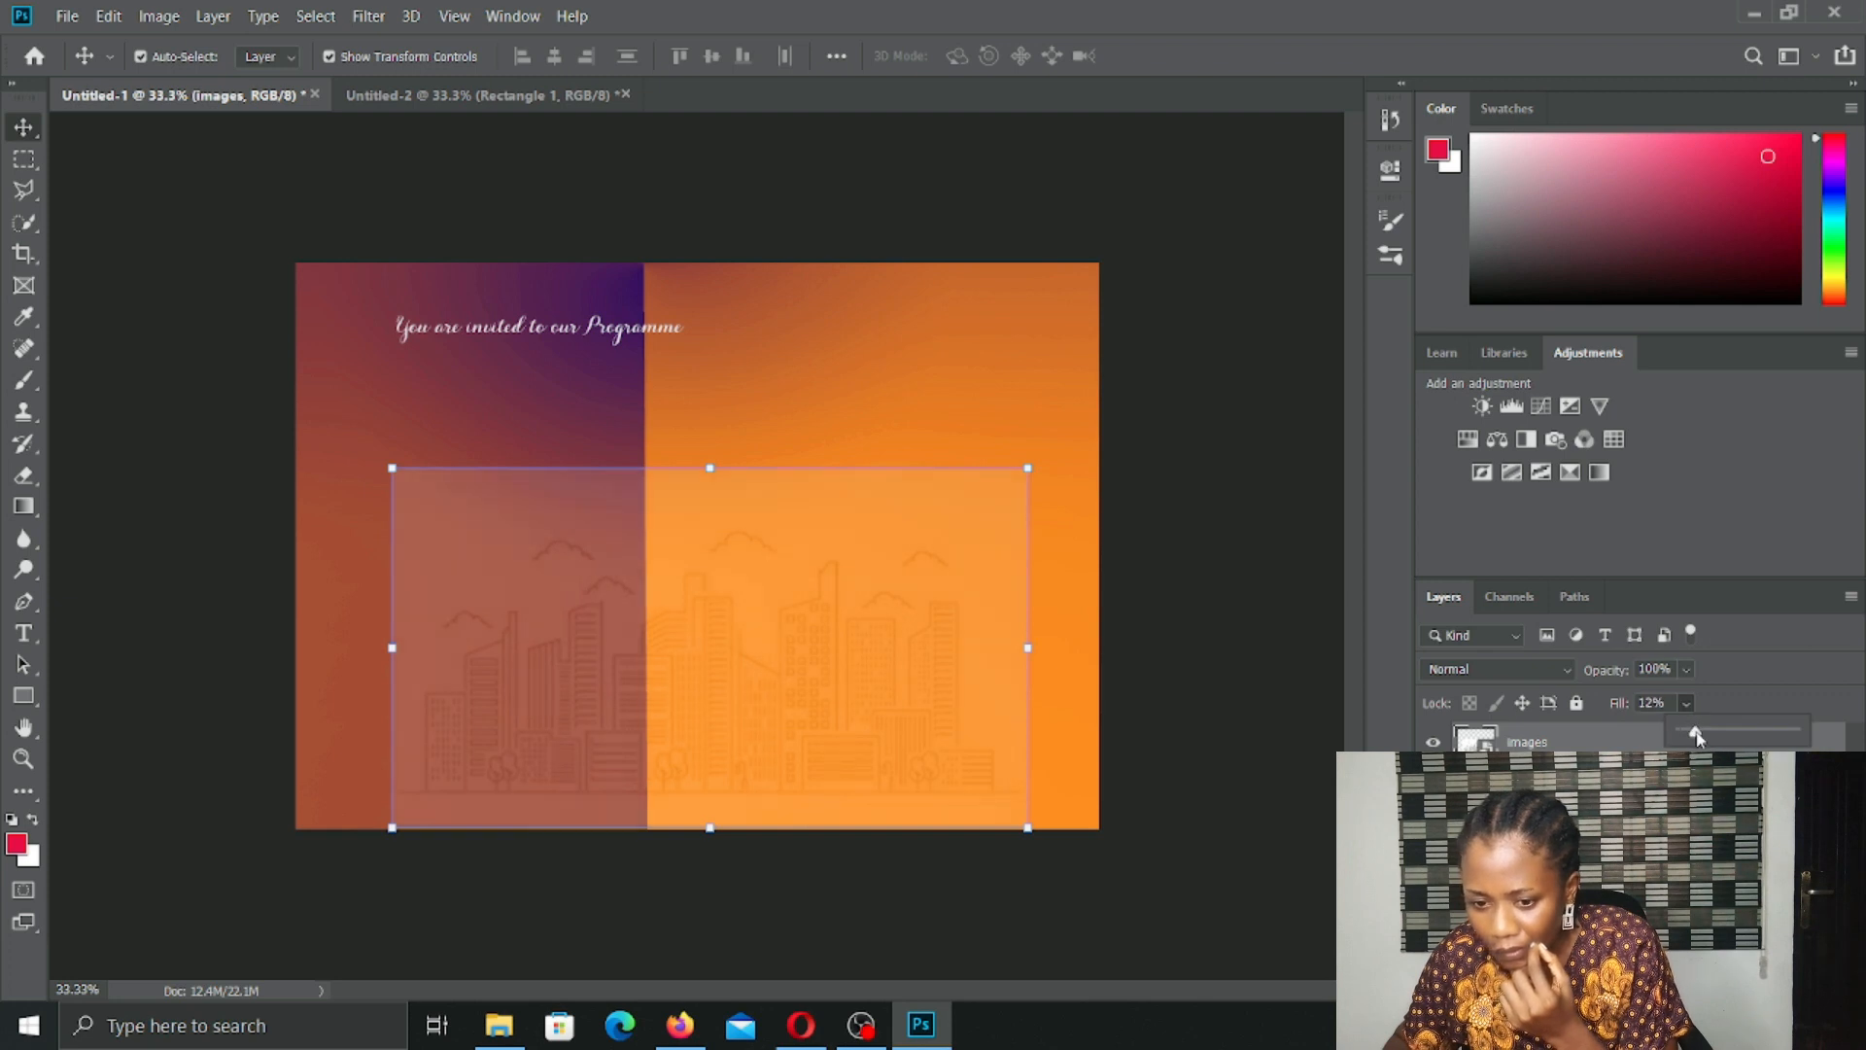
click(1022, 673)
Step: Widen the skyline image on both sides to nearly the full canvas width, about 190% scale, and commit the transform
click(554, 646)
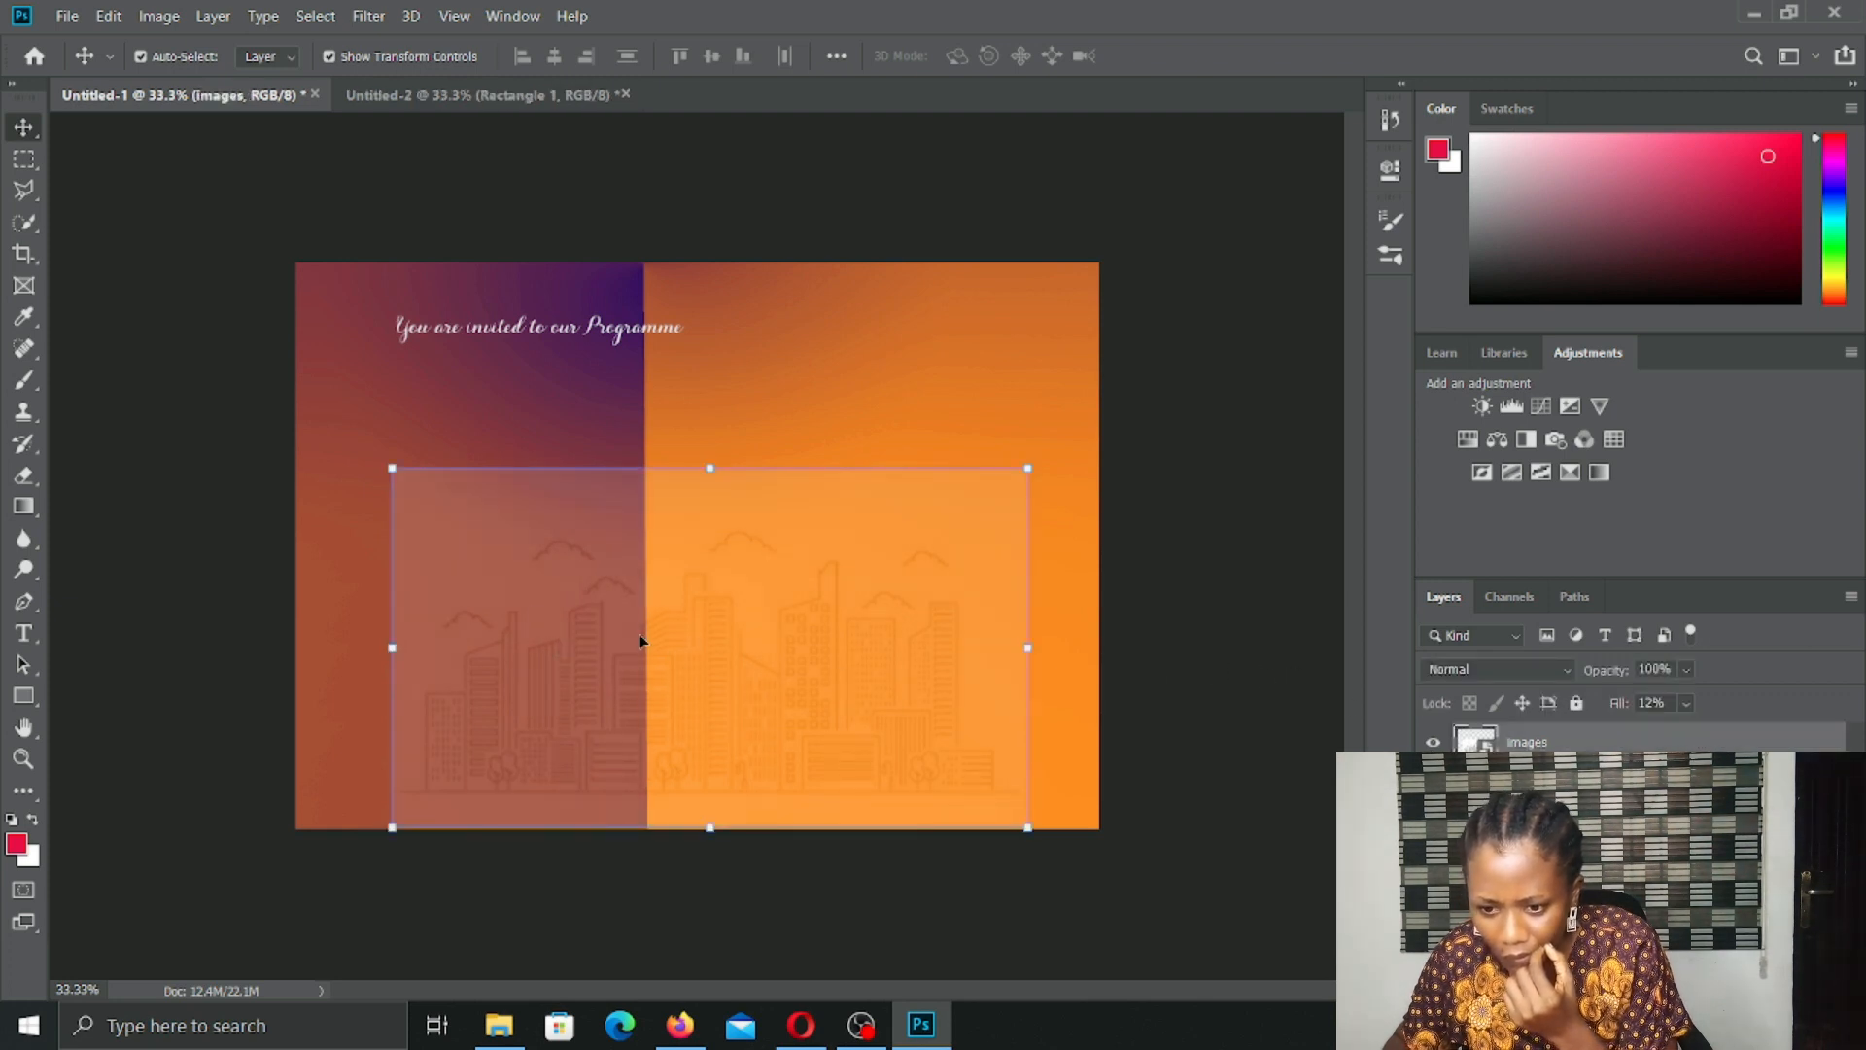
drag(392, 648, 312, 647)
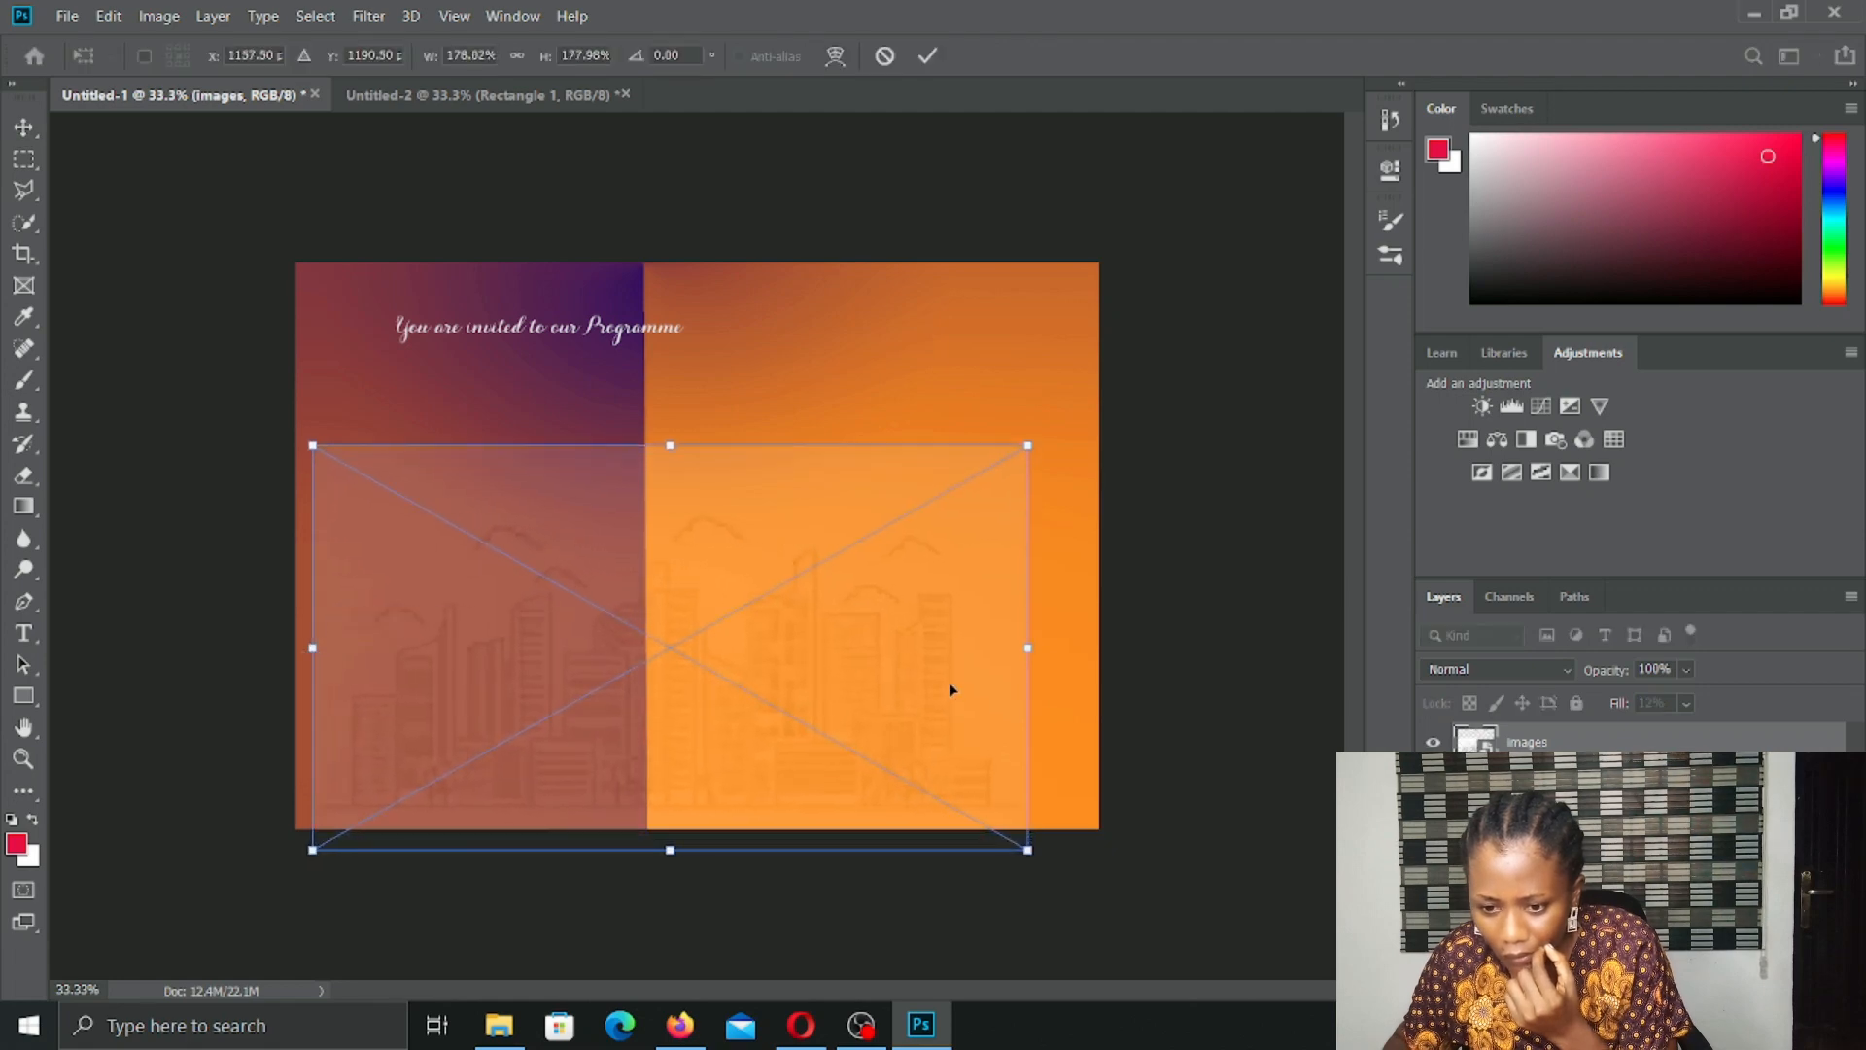
drag(1032, 647, 1076, 648)
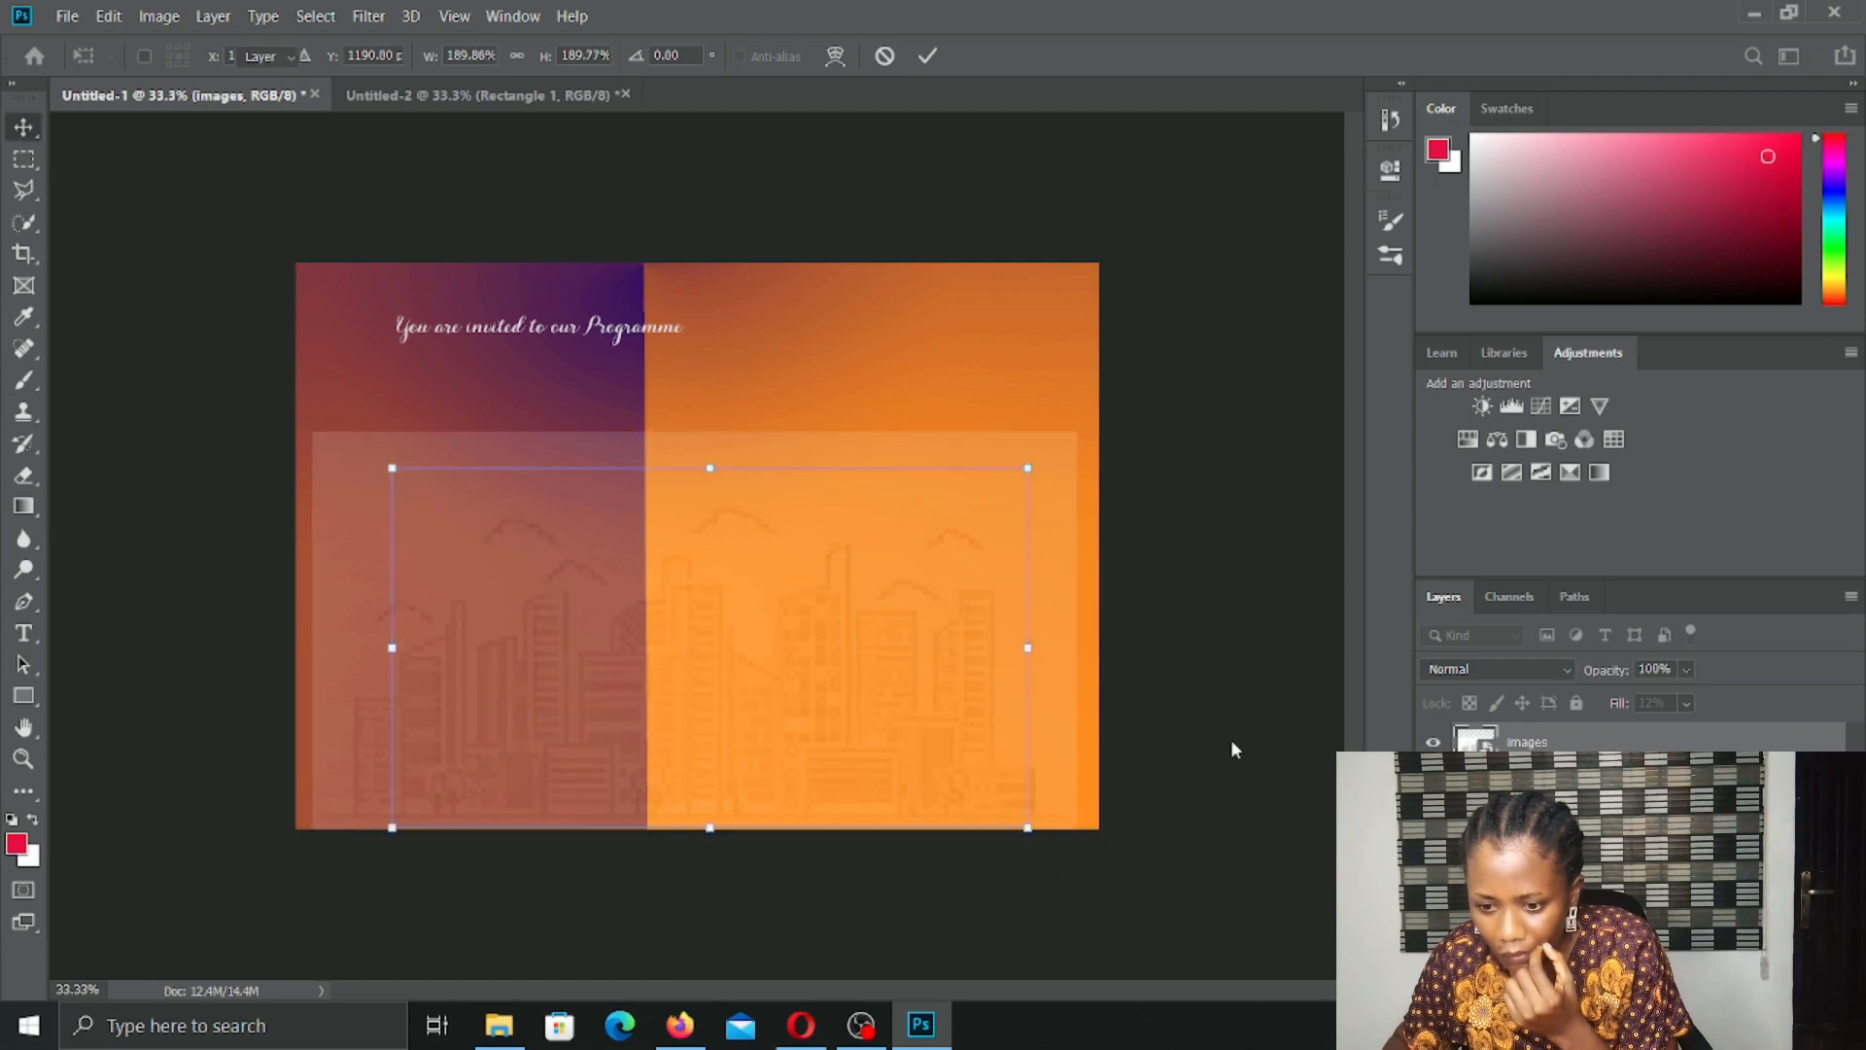
key(Return)
click(1228, 685)
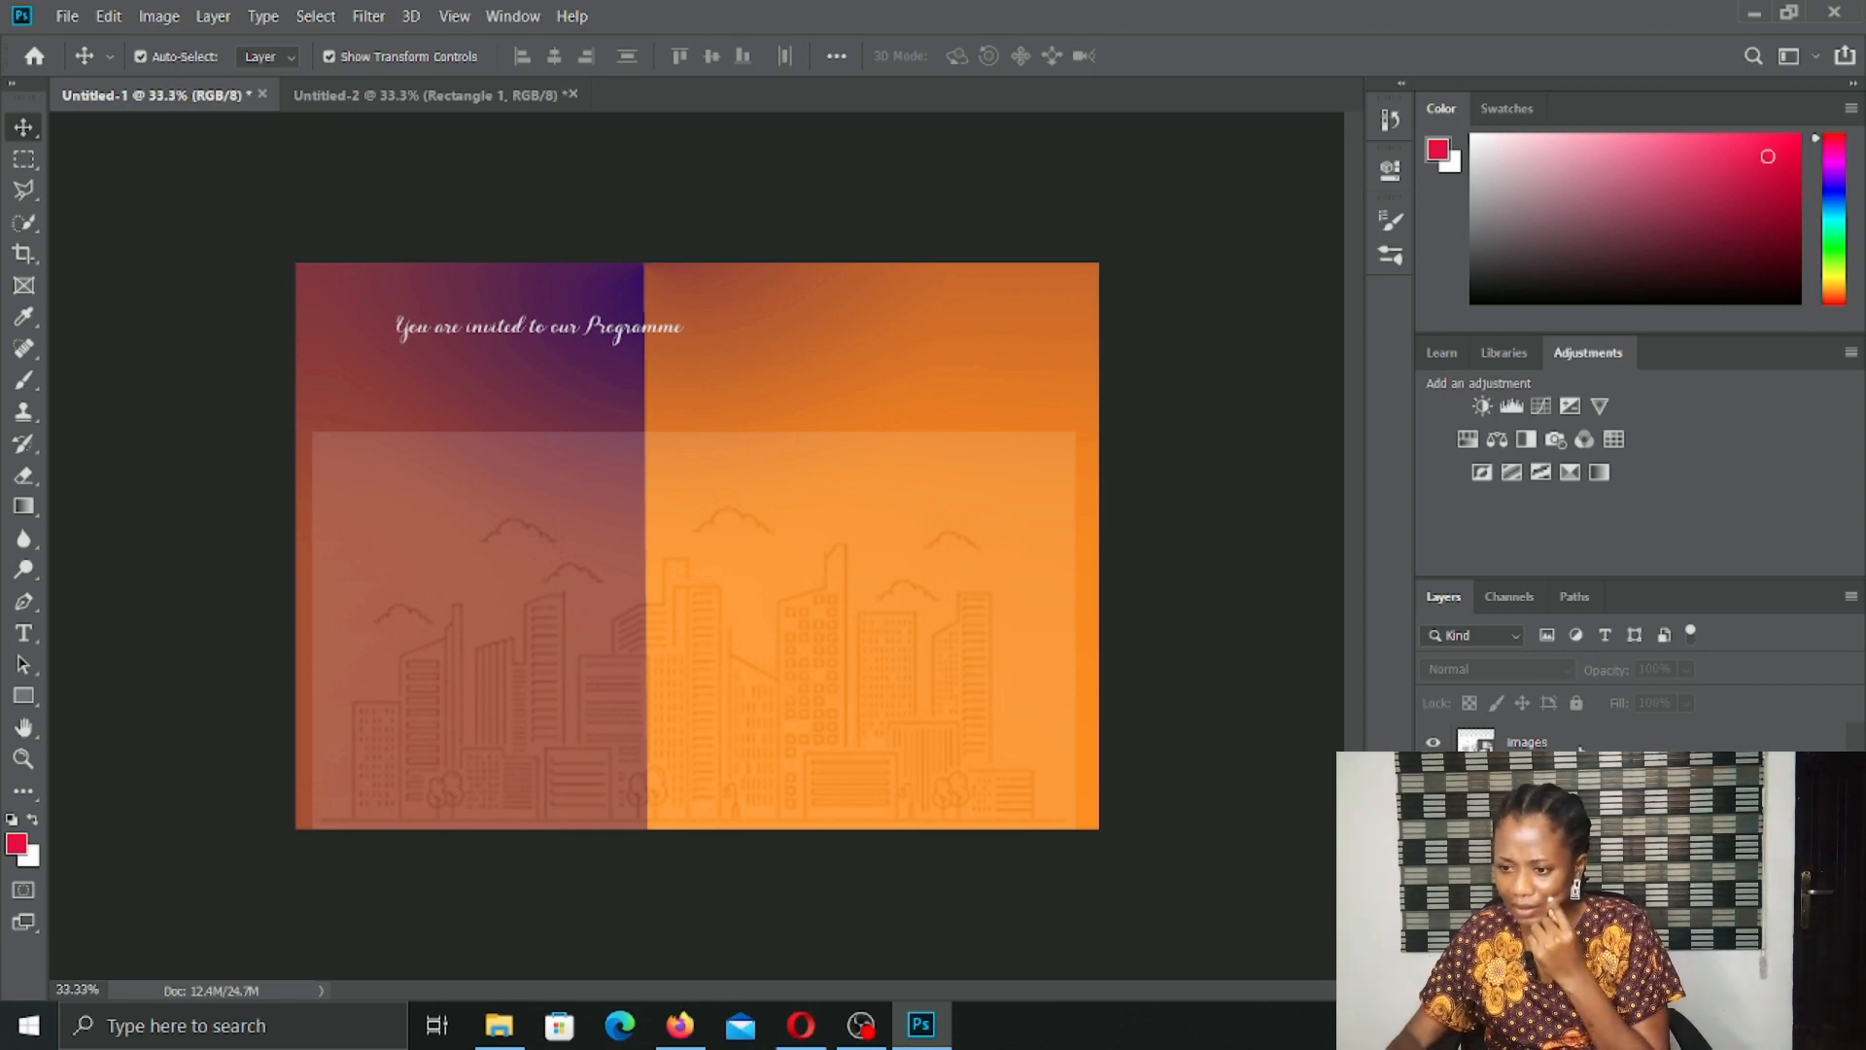
Step: Try the skyline layer's fill at 20%, then reduce it to 7% and deselect the layer
click(1579, 742)
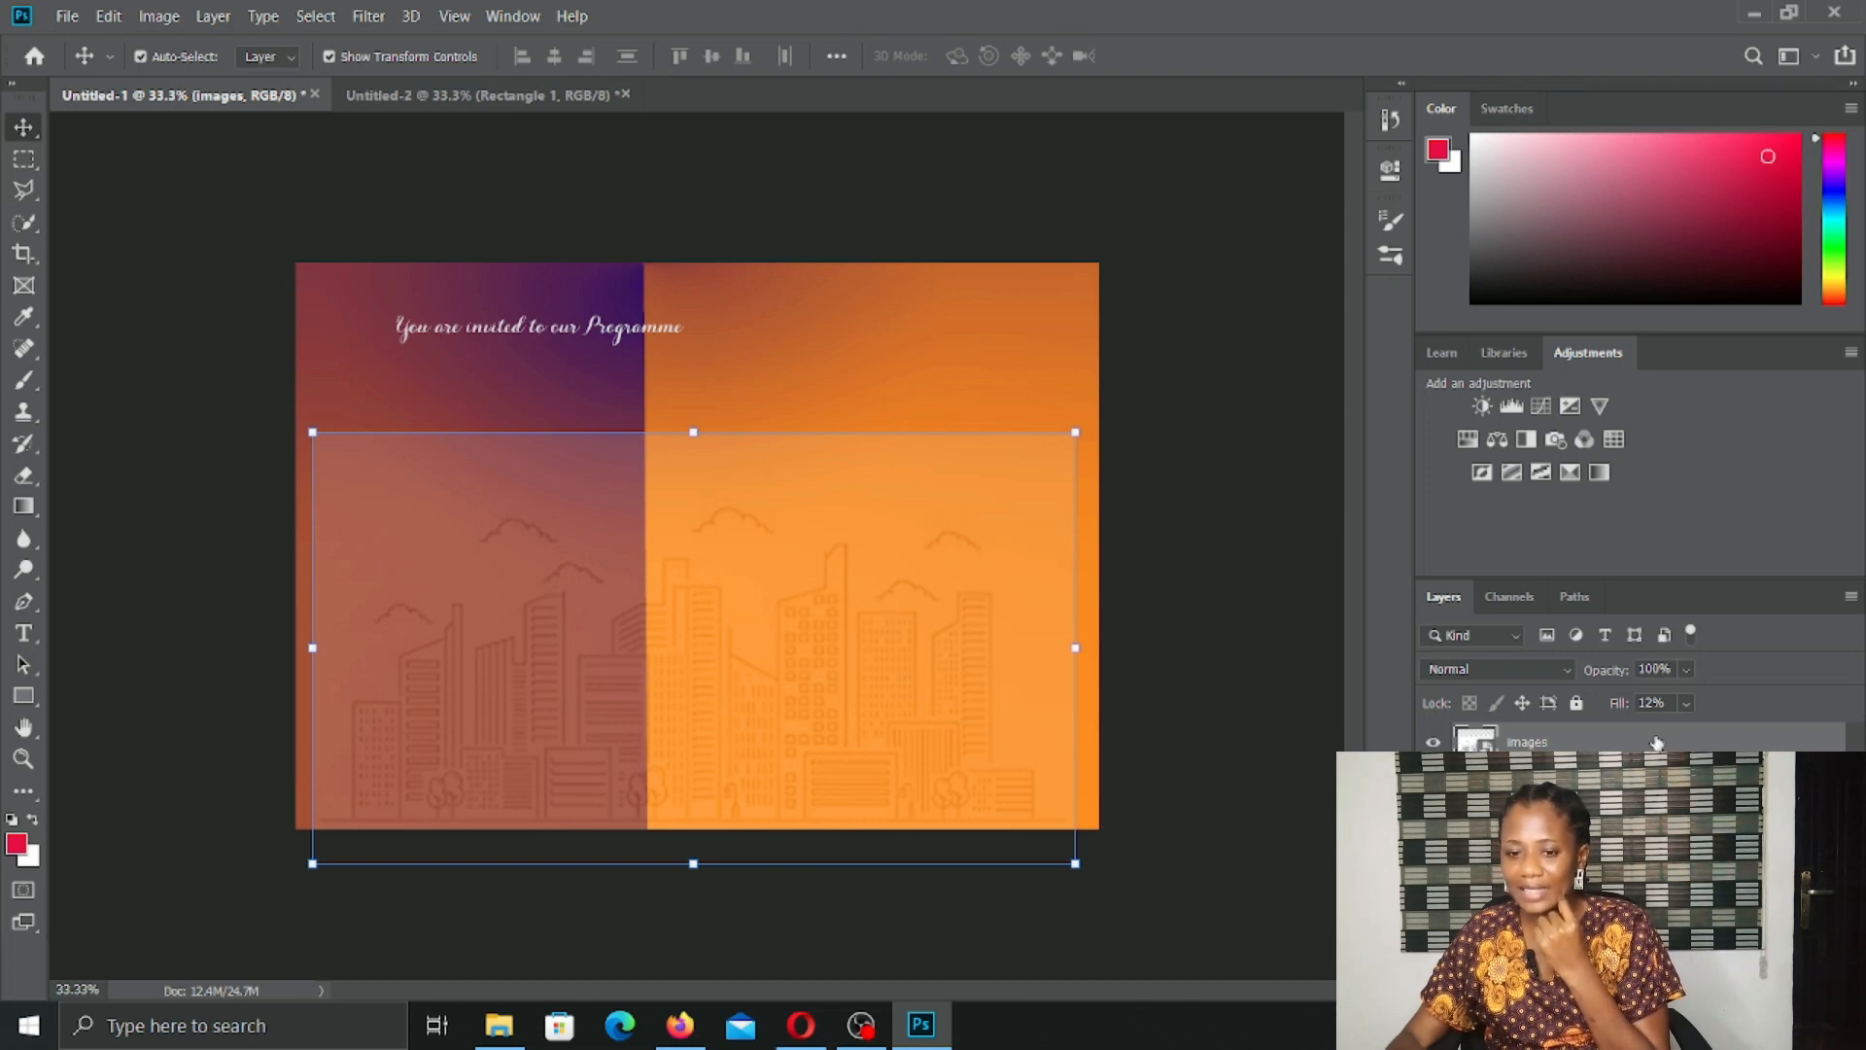
click(1685, 706)
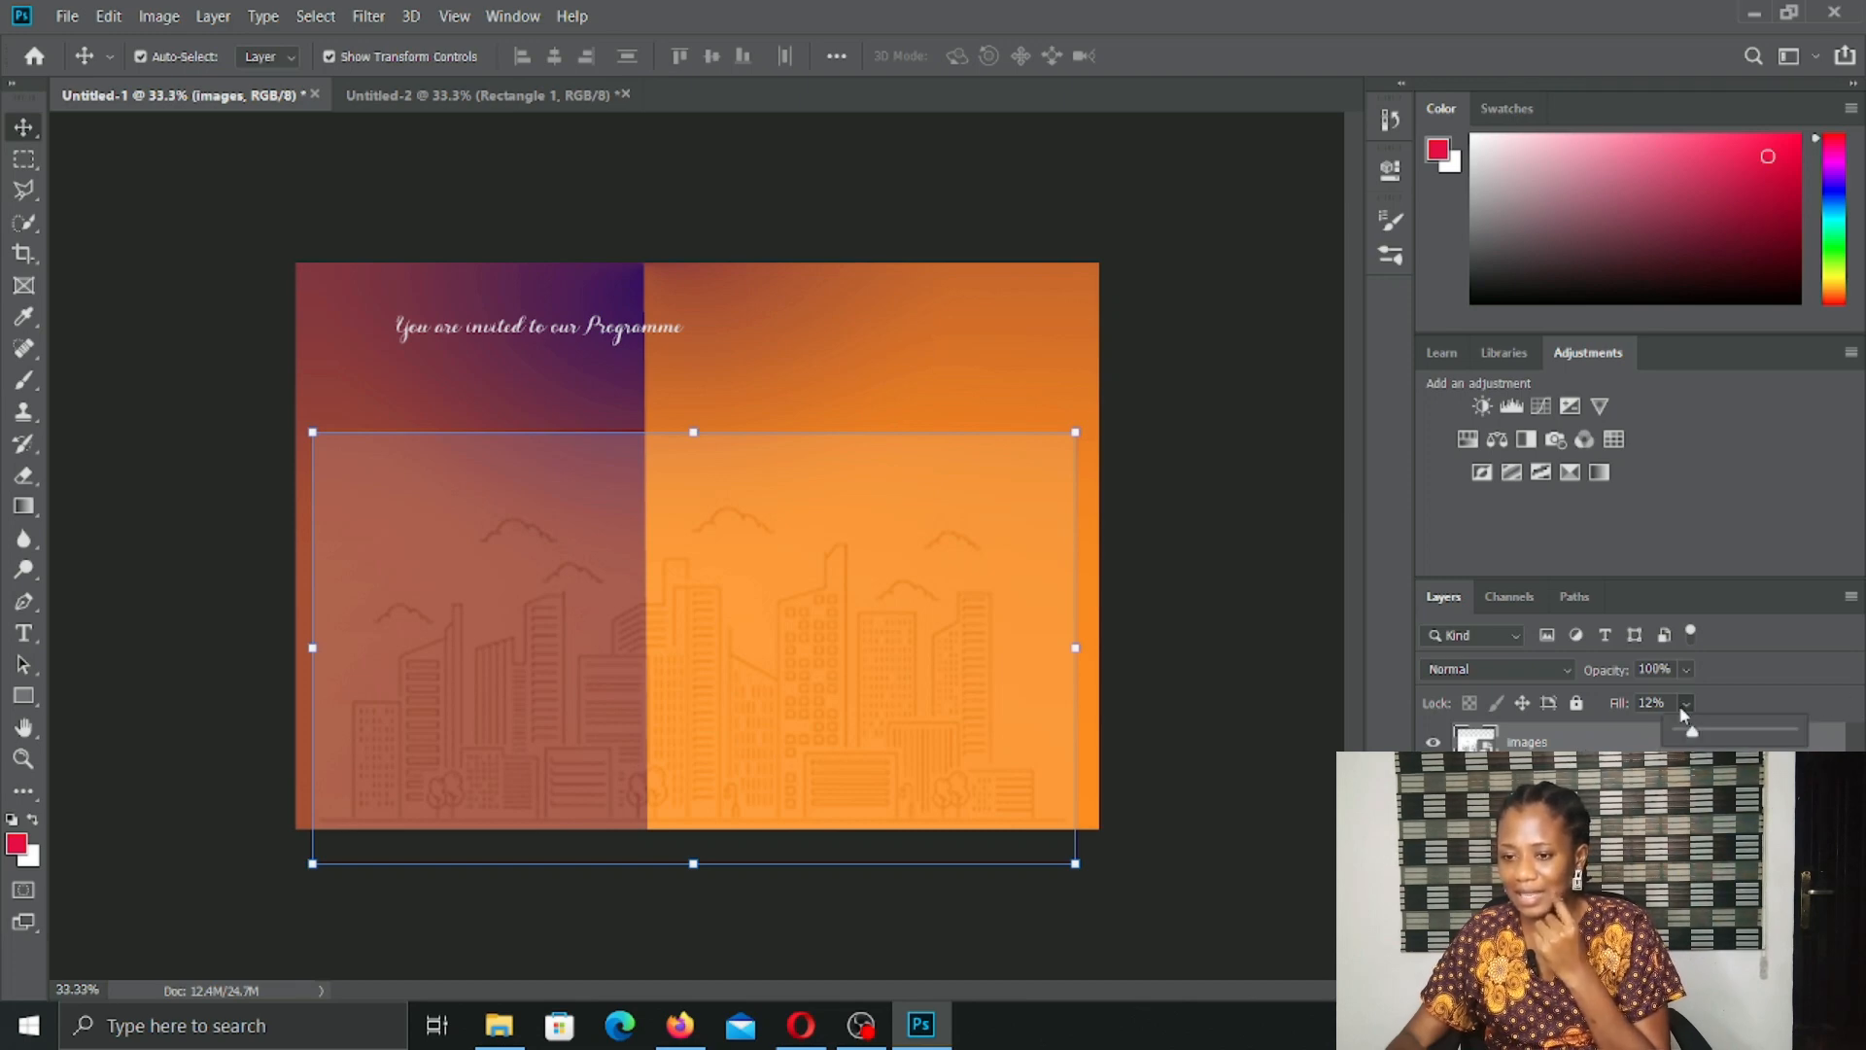
mouse_move(1692, 739)
mouse_down()
mouse_move(1792, 745)
mouse_move(1696, 731)
mouse_up()
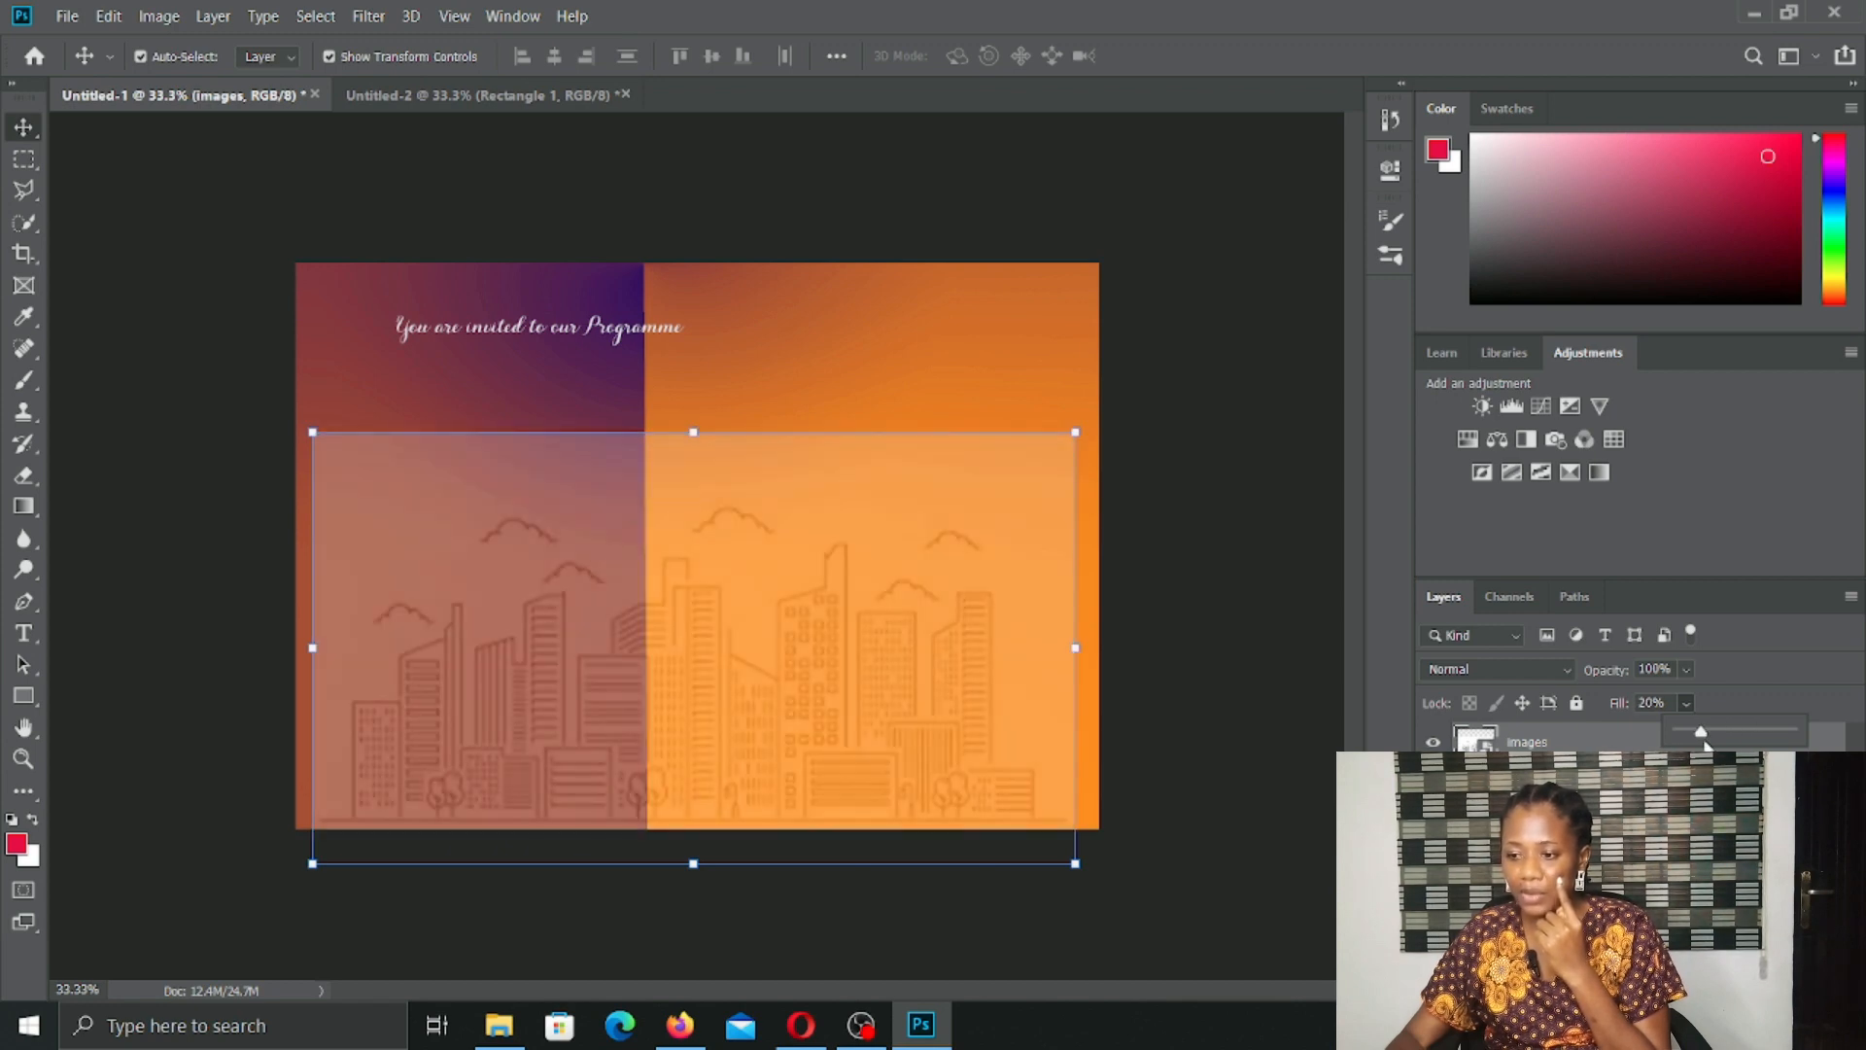
drag(1703, 731, 1689, 746)
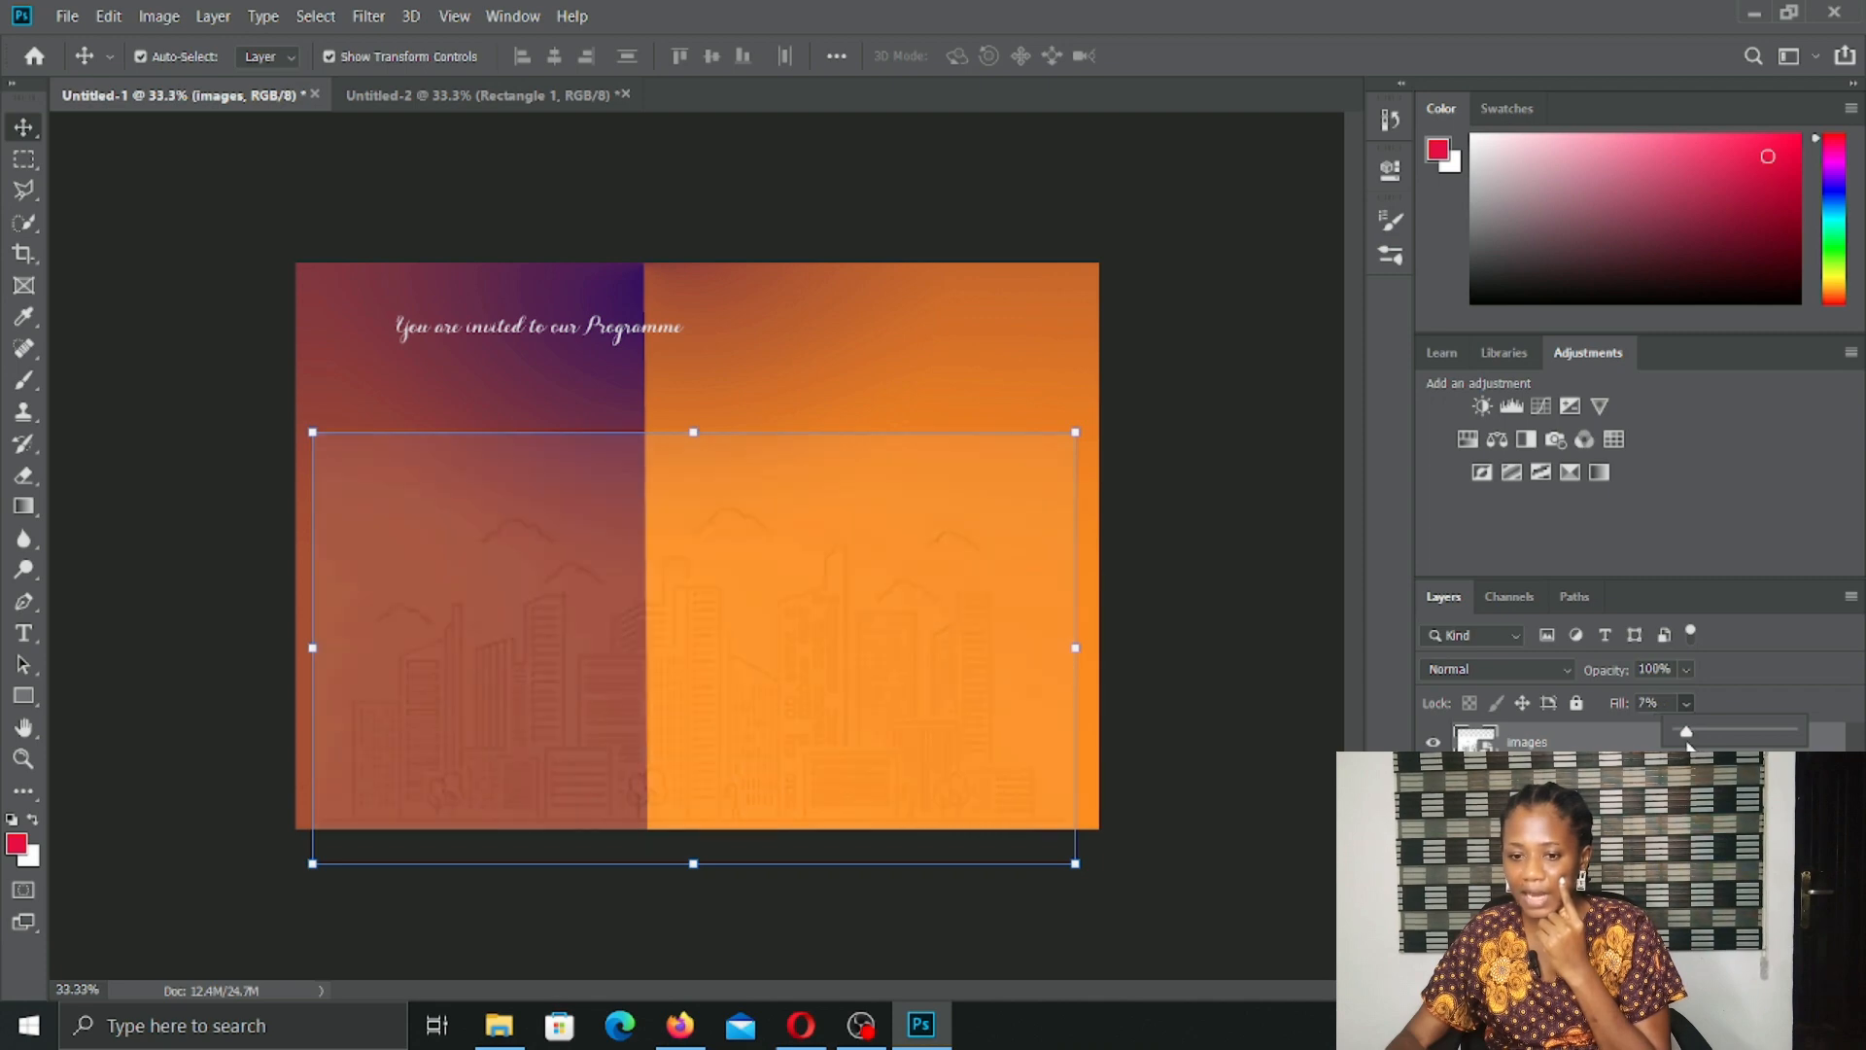
click(1230, 647)
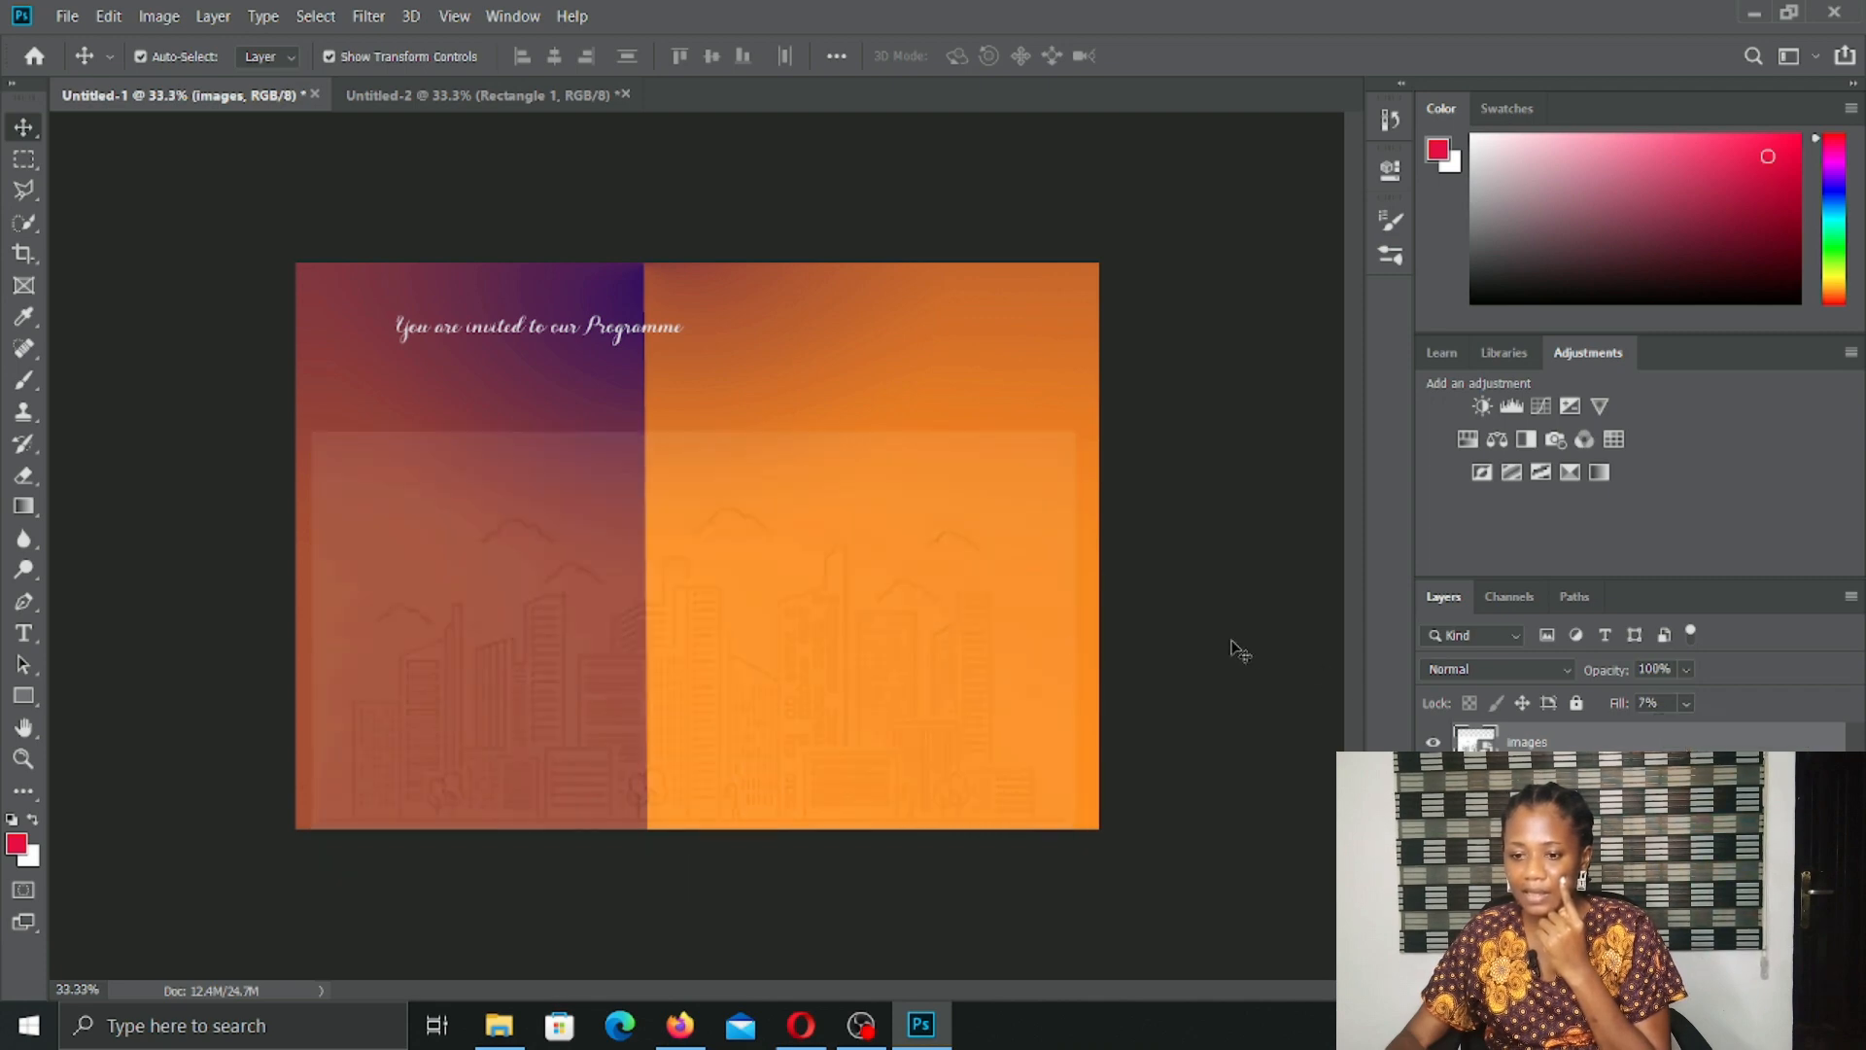
Step: Raise the fill of the skyline "images" layer to 12% and deselect it
click(991, 625)
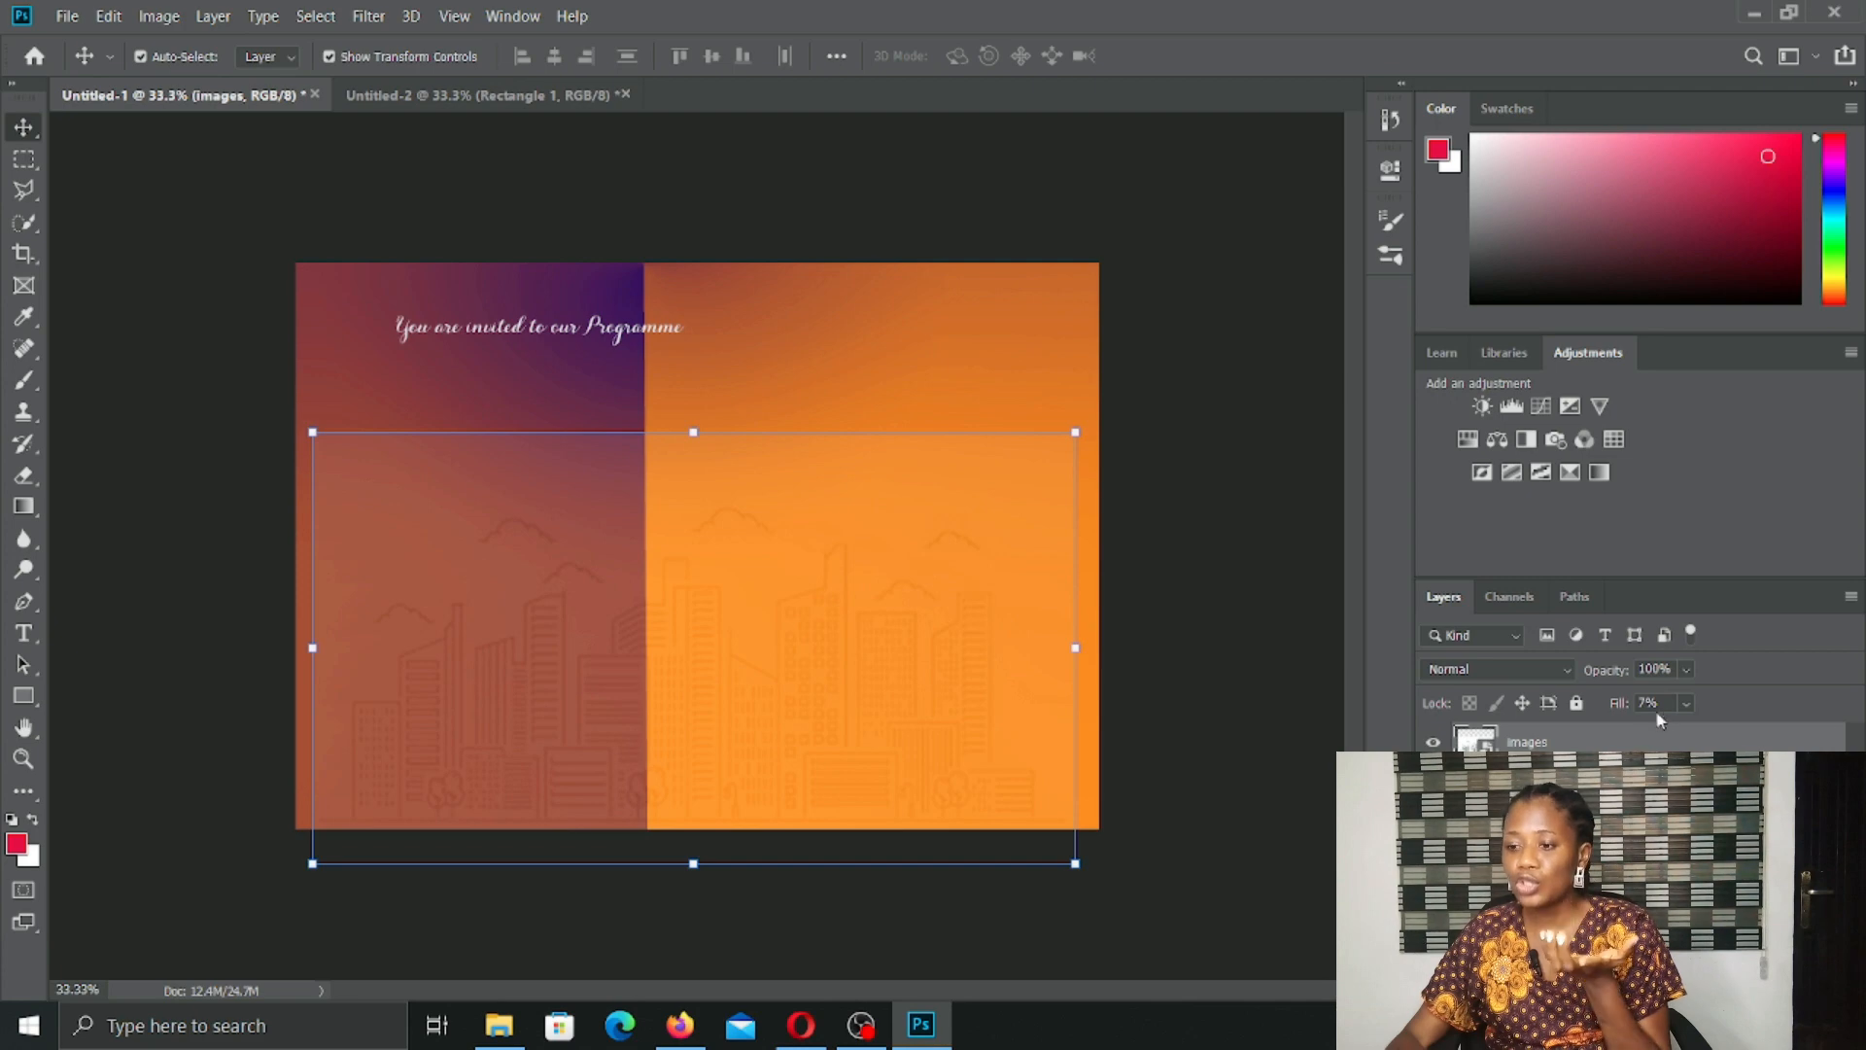
click(1687, 703)
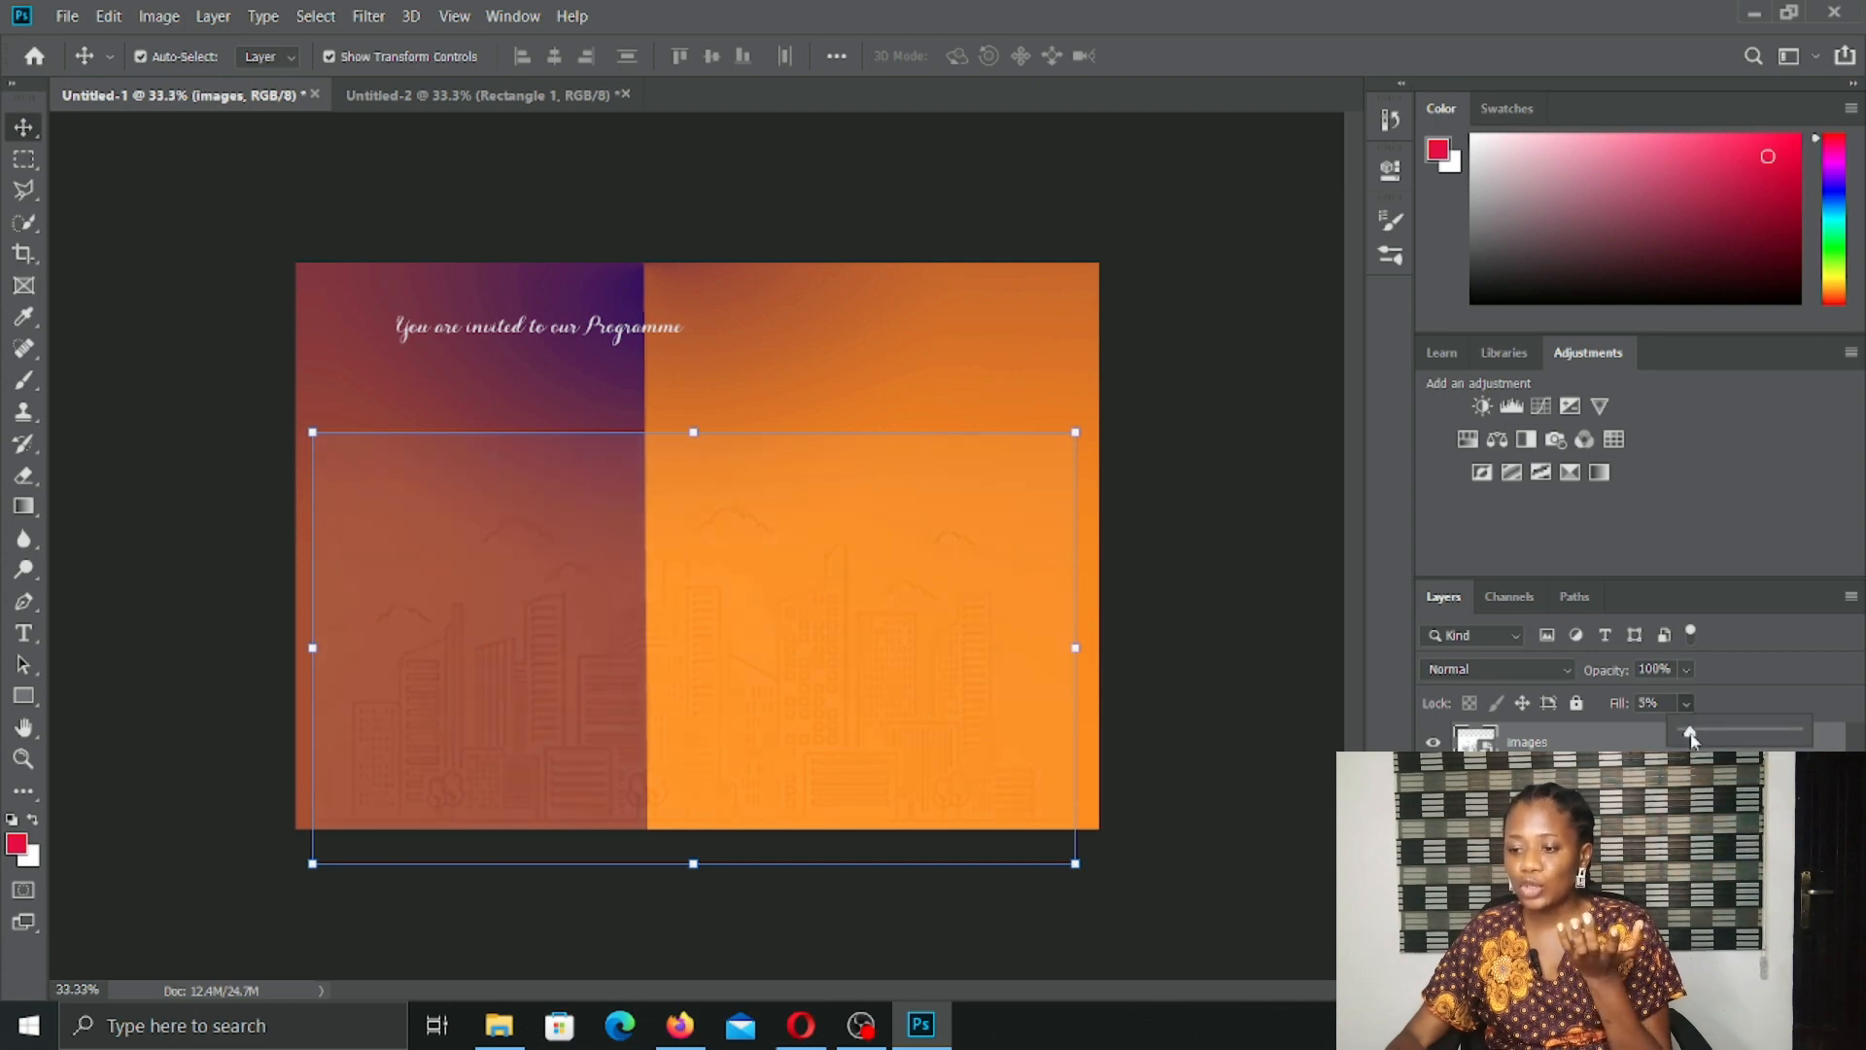
drag(1692, 735, 1698, 736)
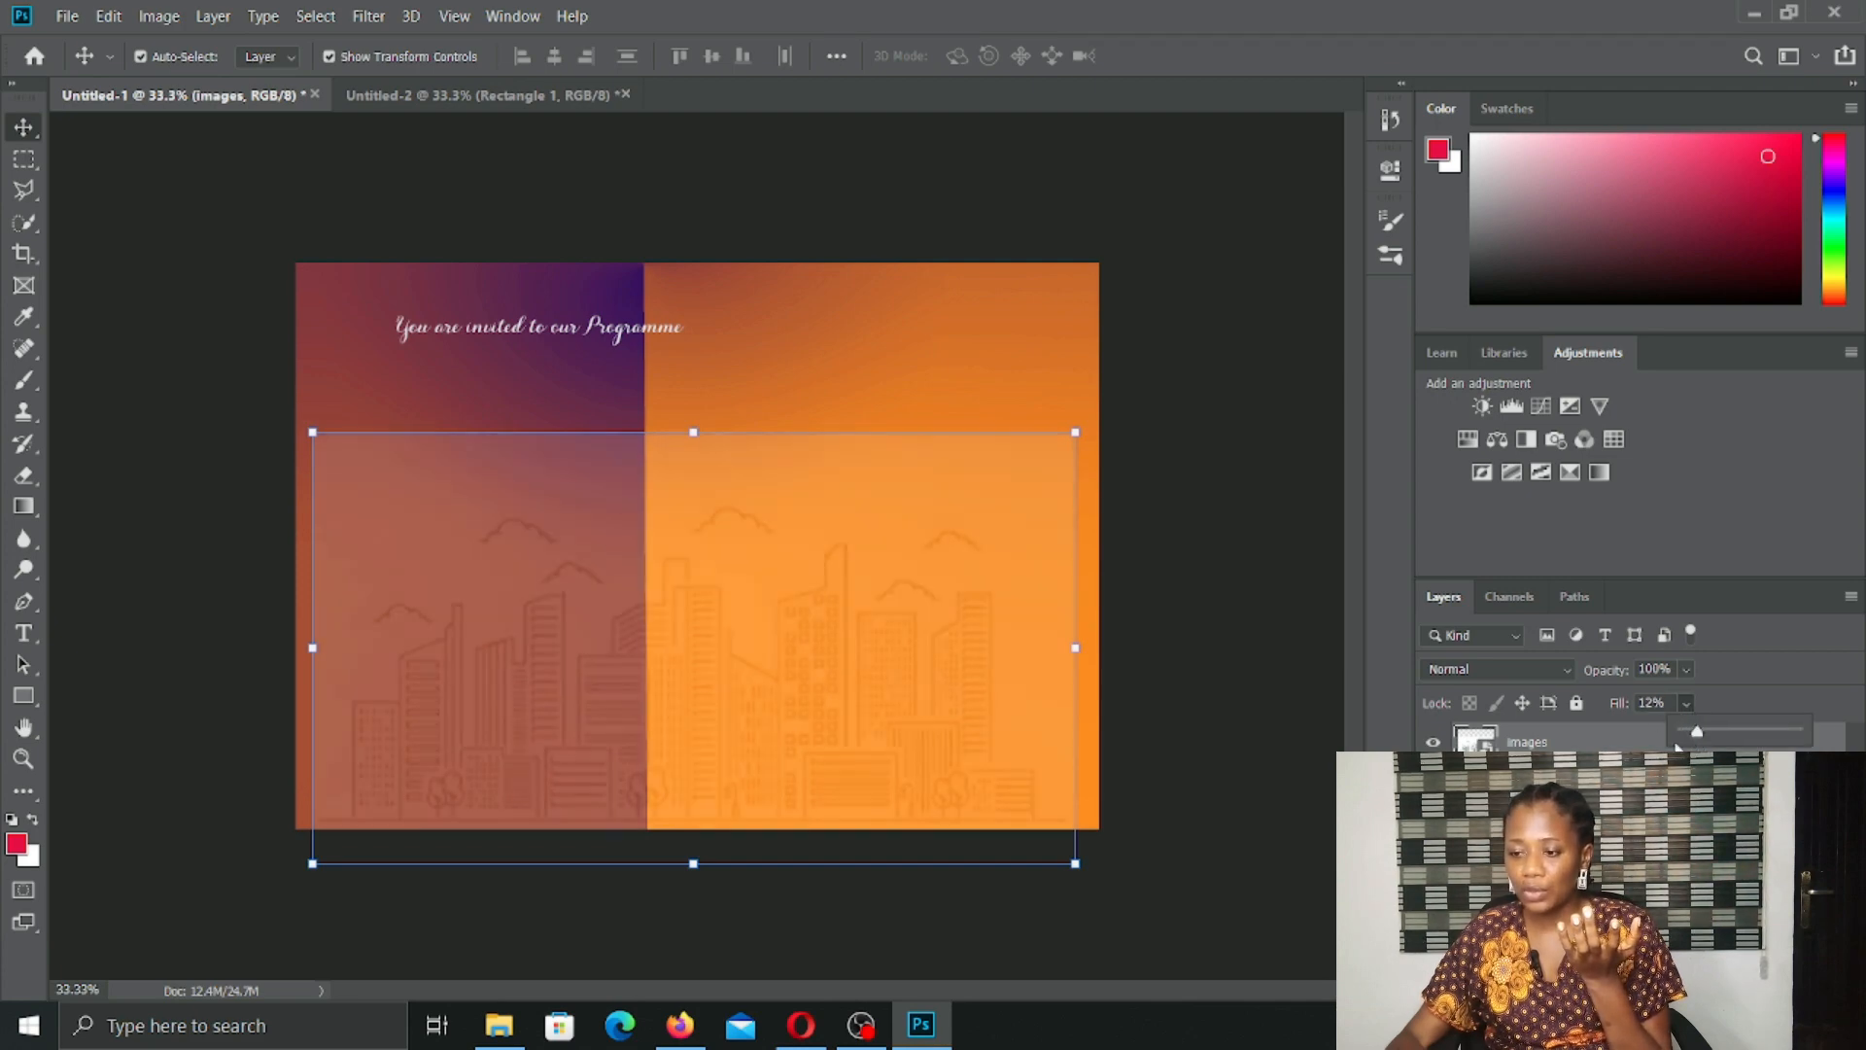
click(1256, 731)
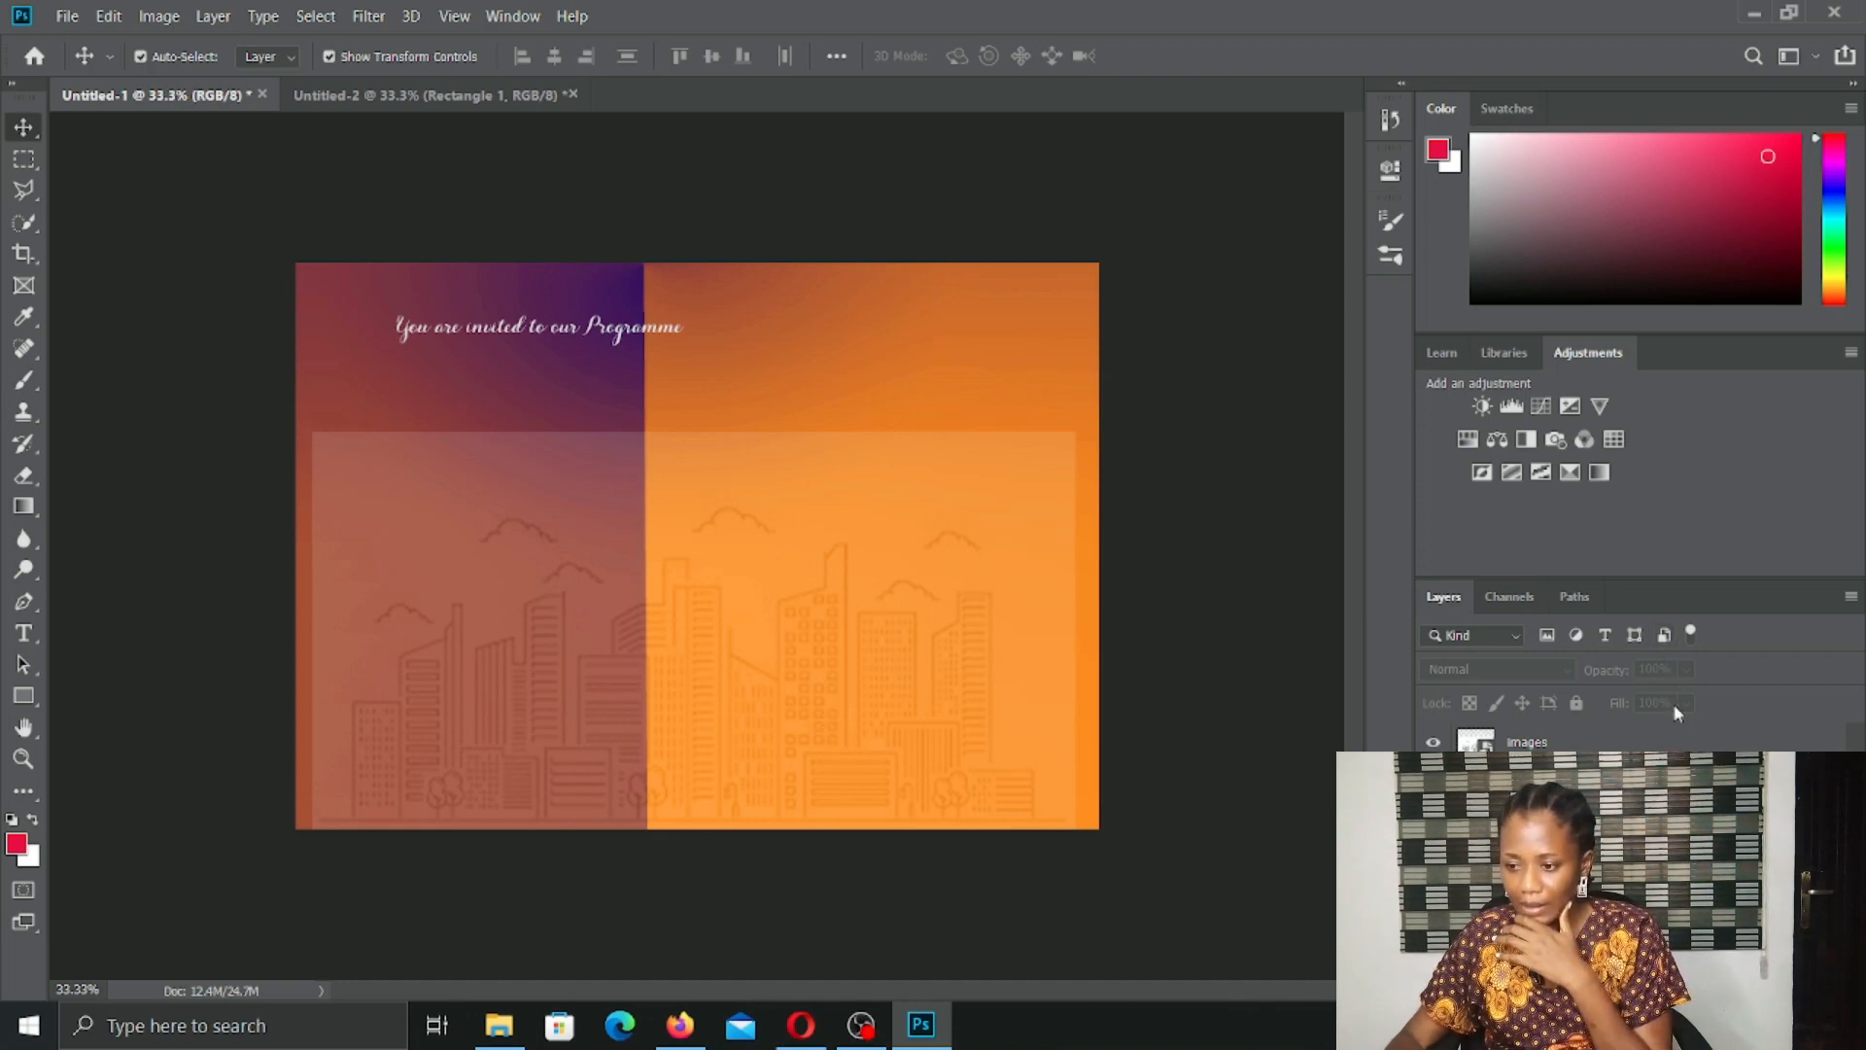
click(1652, 741)
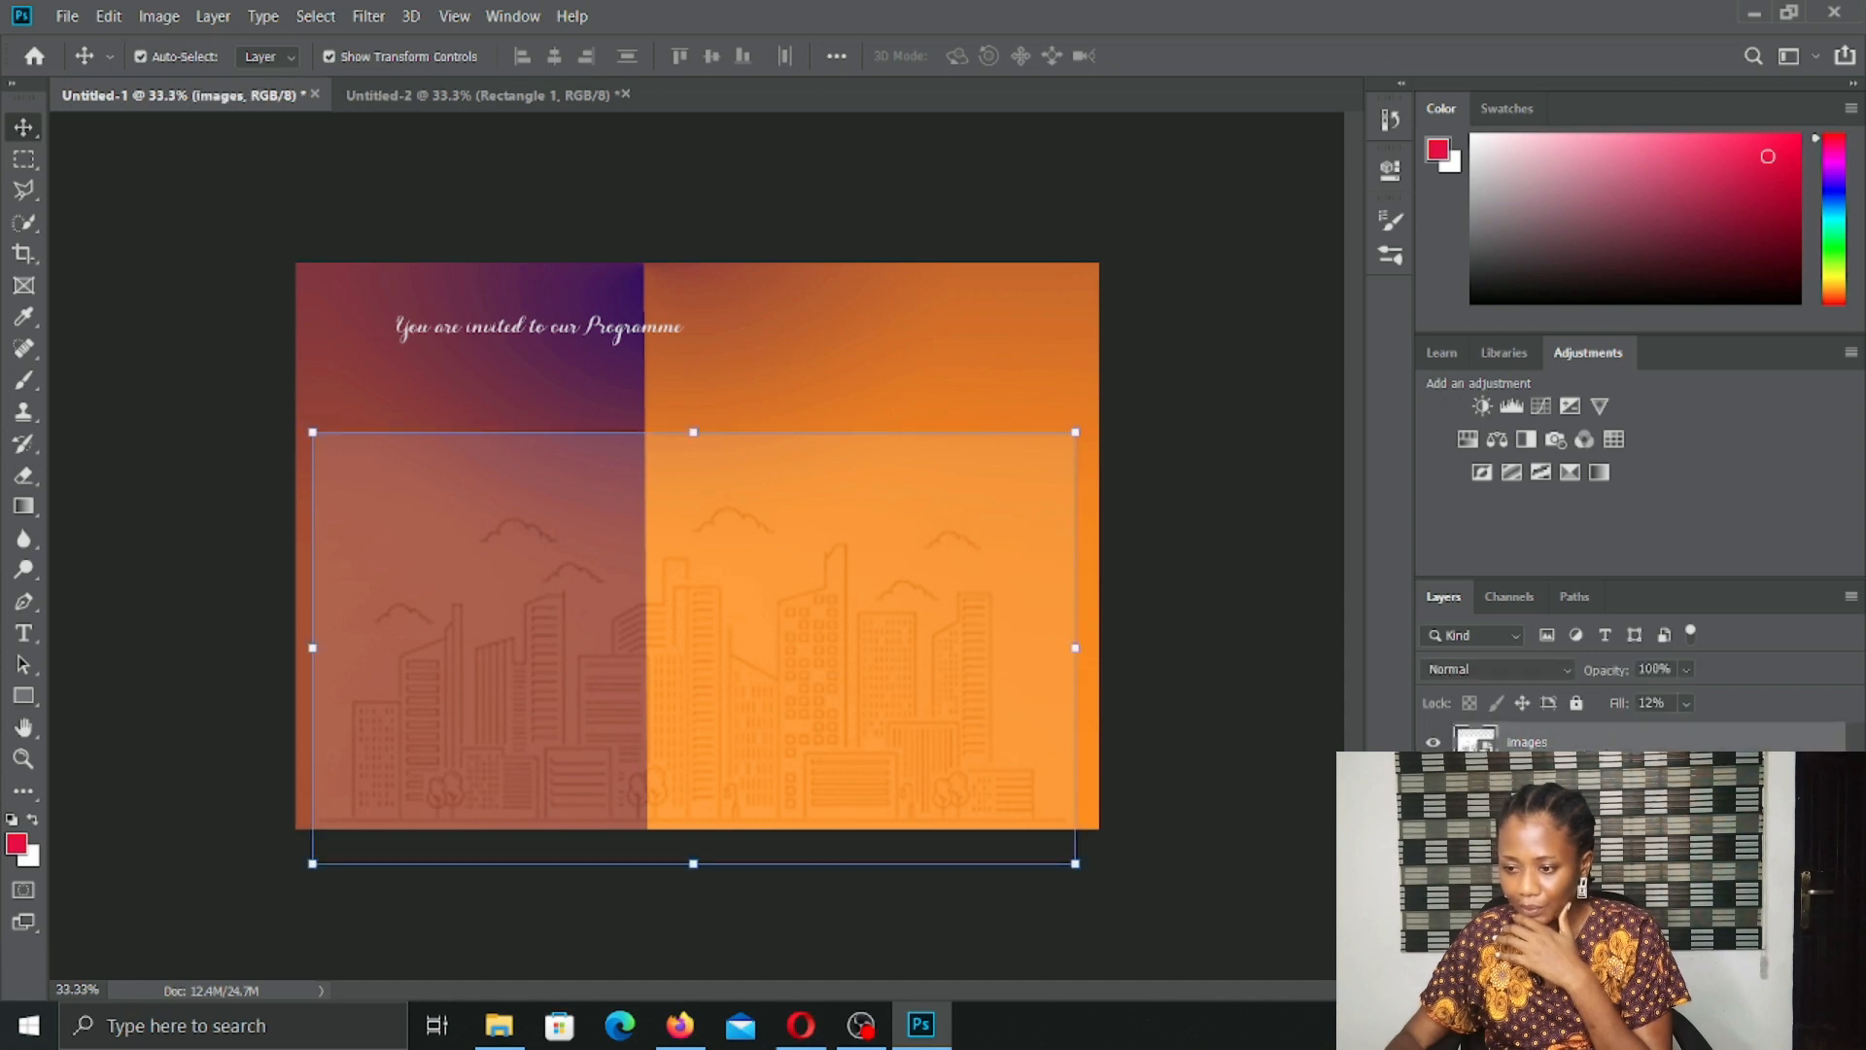
click(1184, 671)
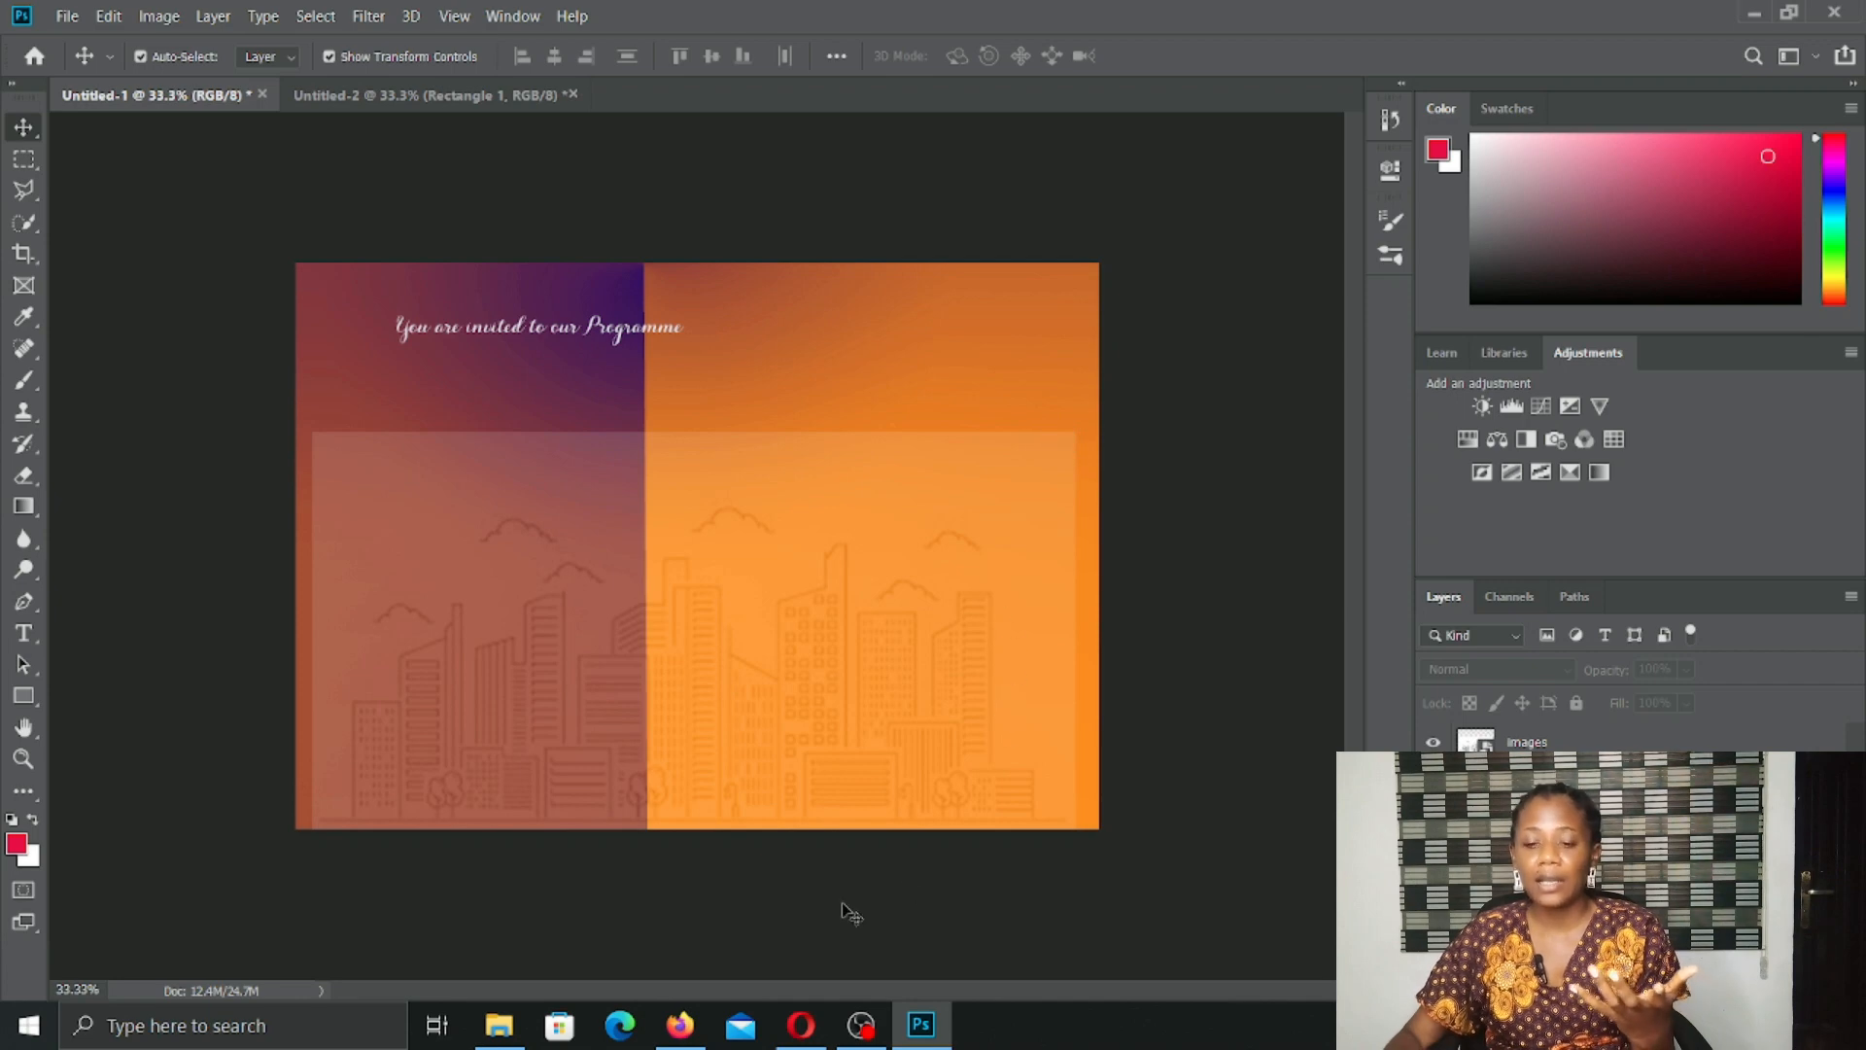
Step: Delete the "You are invited to our Programme" text from the upper part of the canvas
click(406, 342)
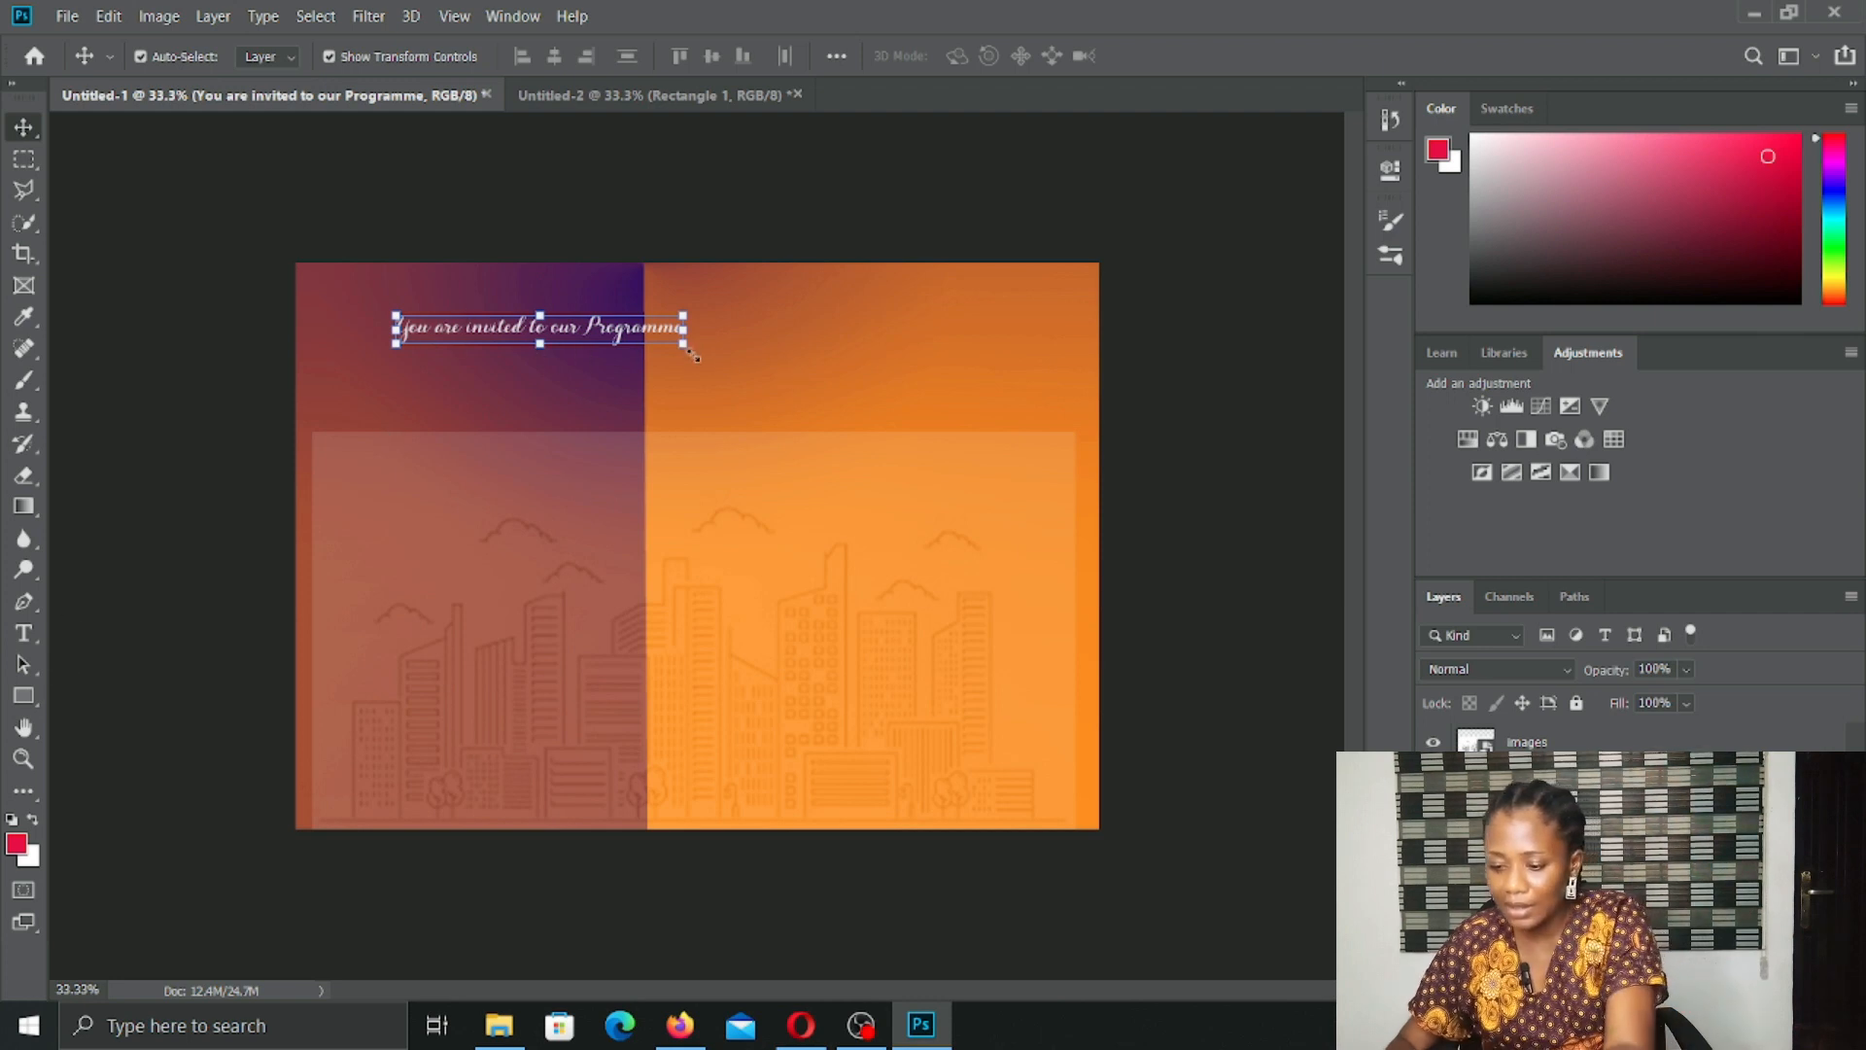
key(Delete)
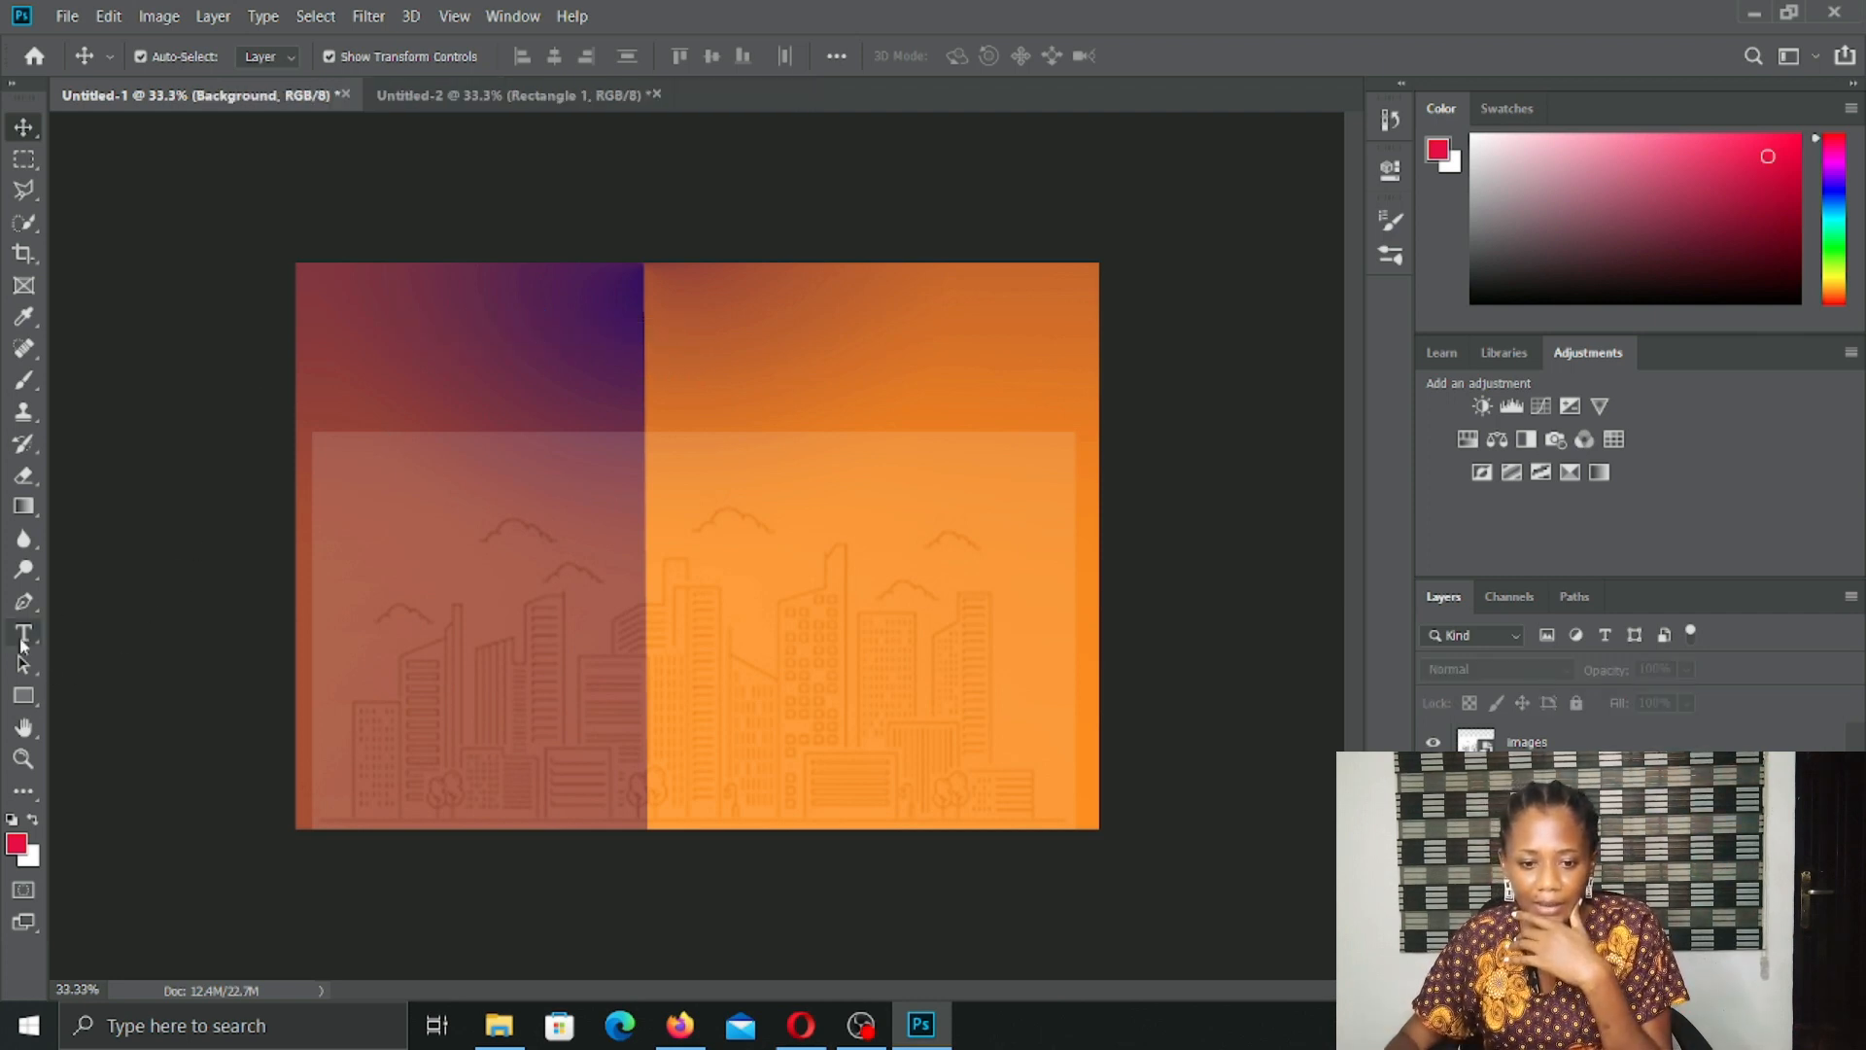
Step: Add a text line in 16 pt Arial near the canvas's upper edge reading "You are Invited to My Youtube Party"
click(23, 637)
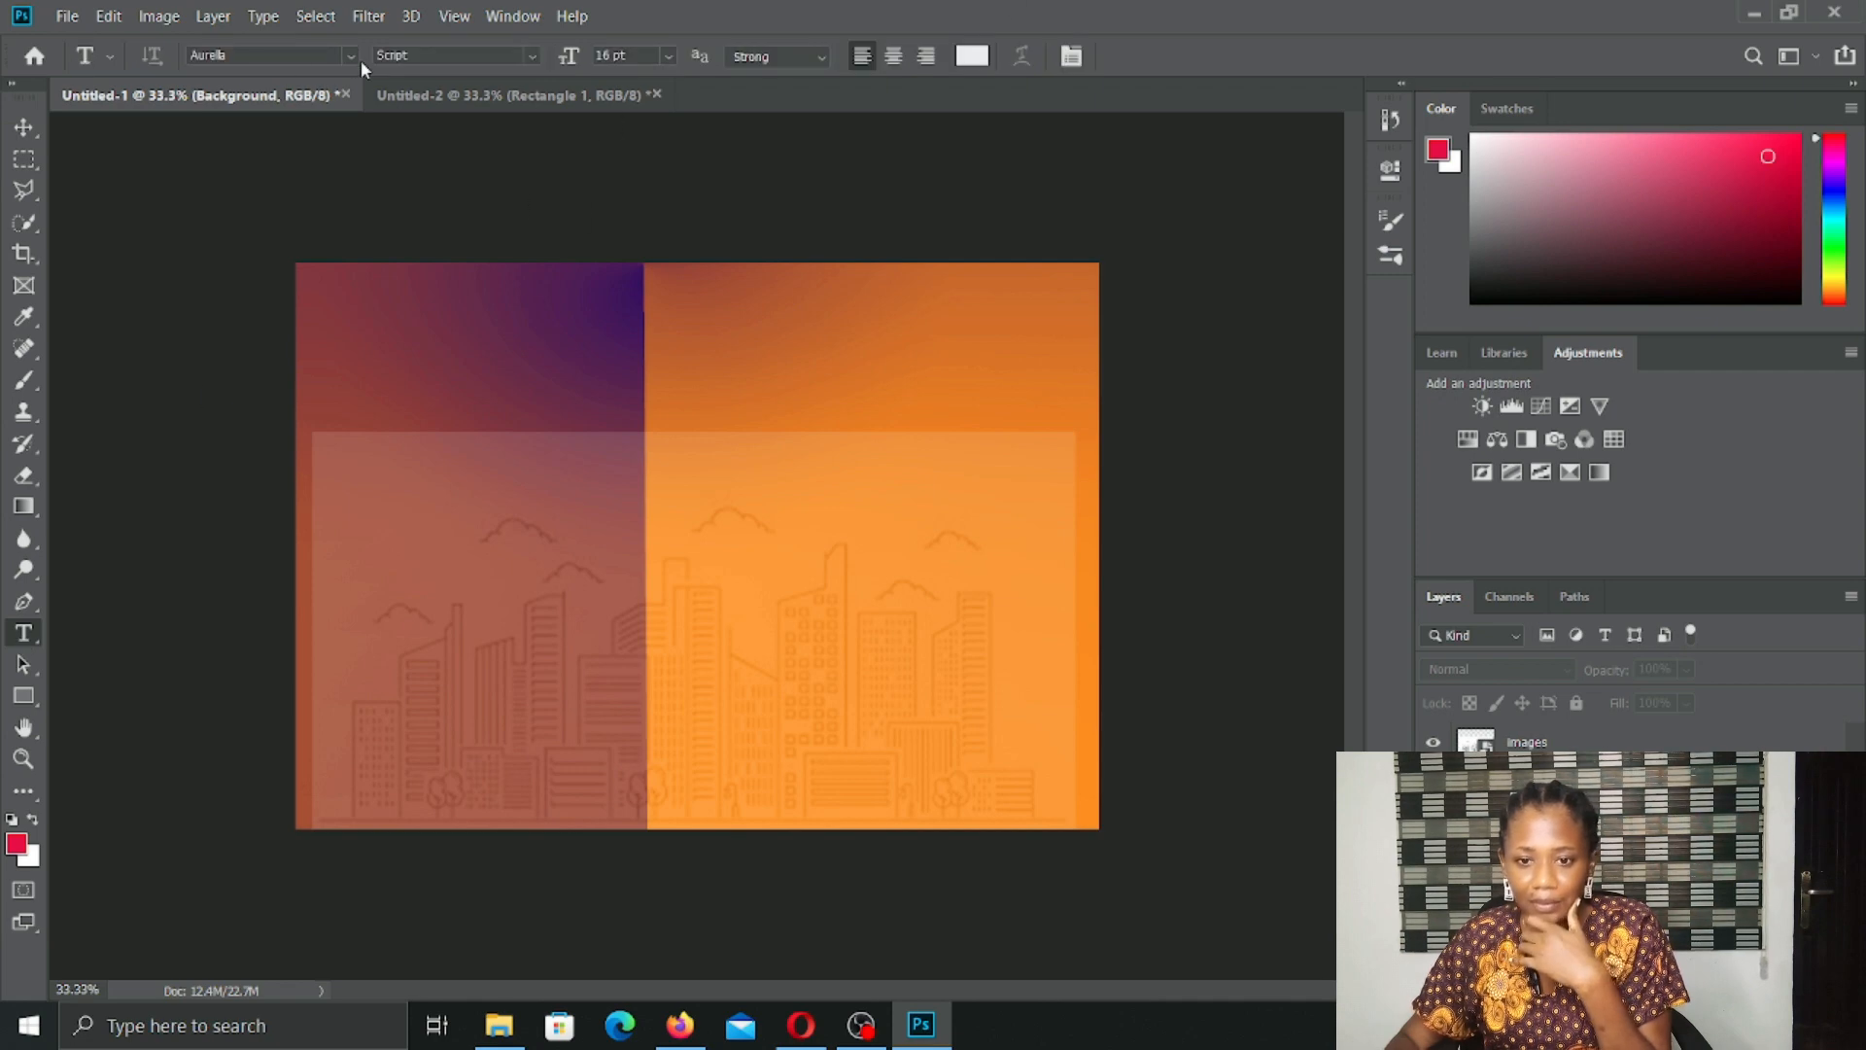
click(349, 56)
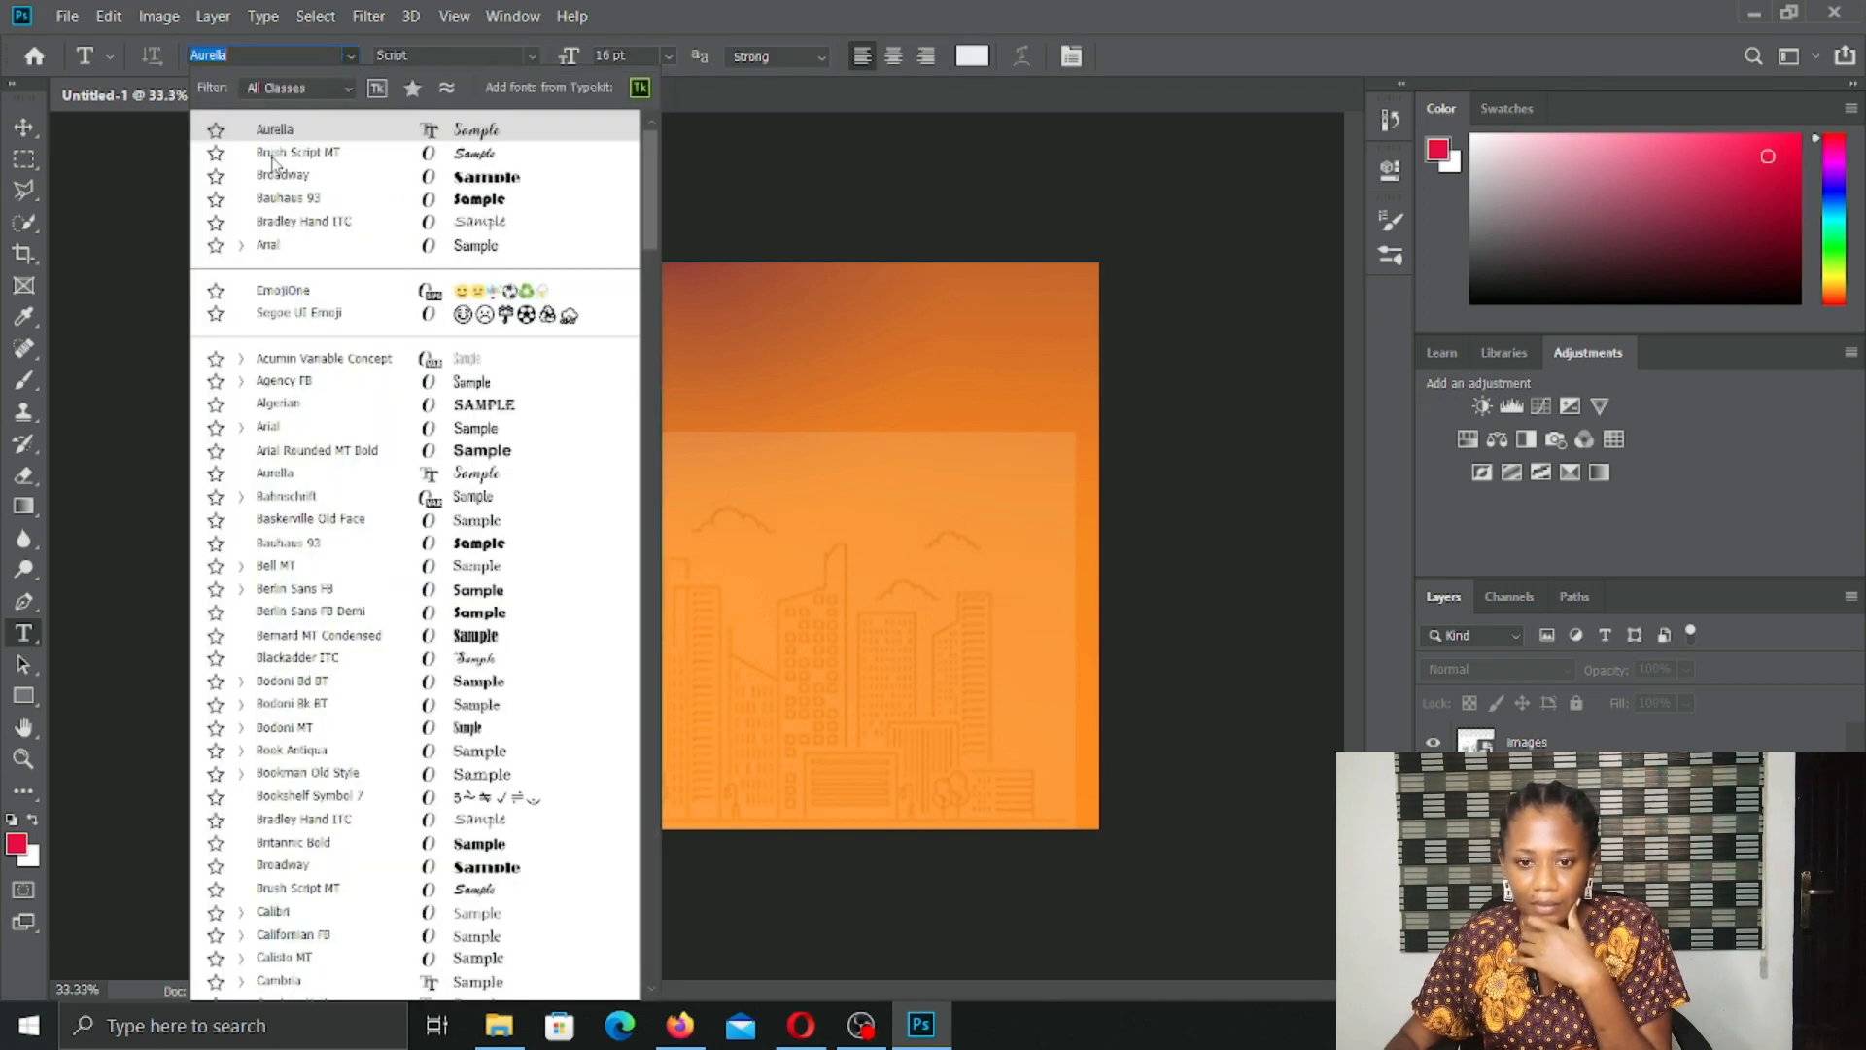
click(282, 245)
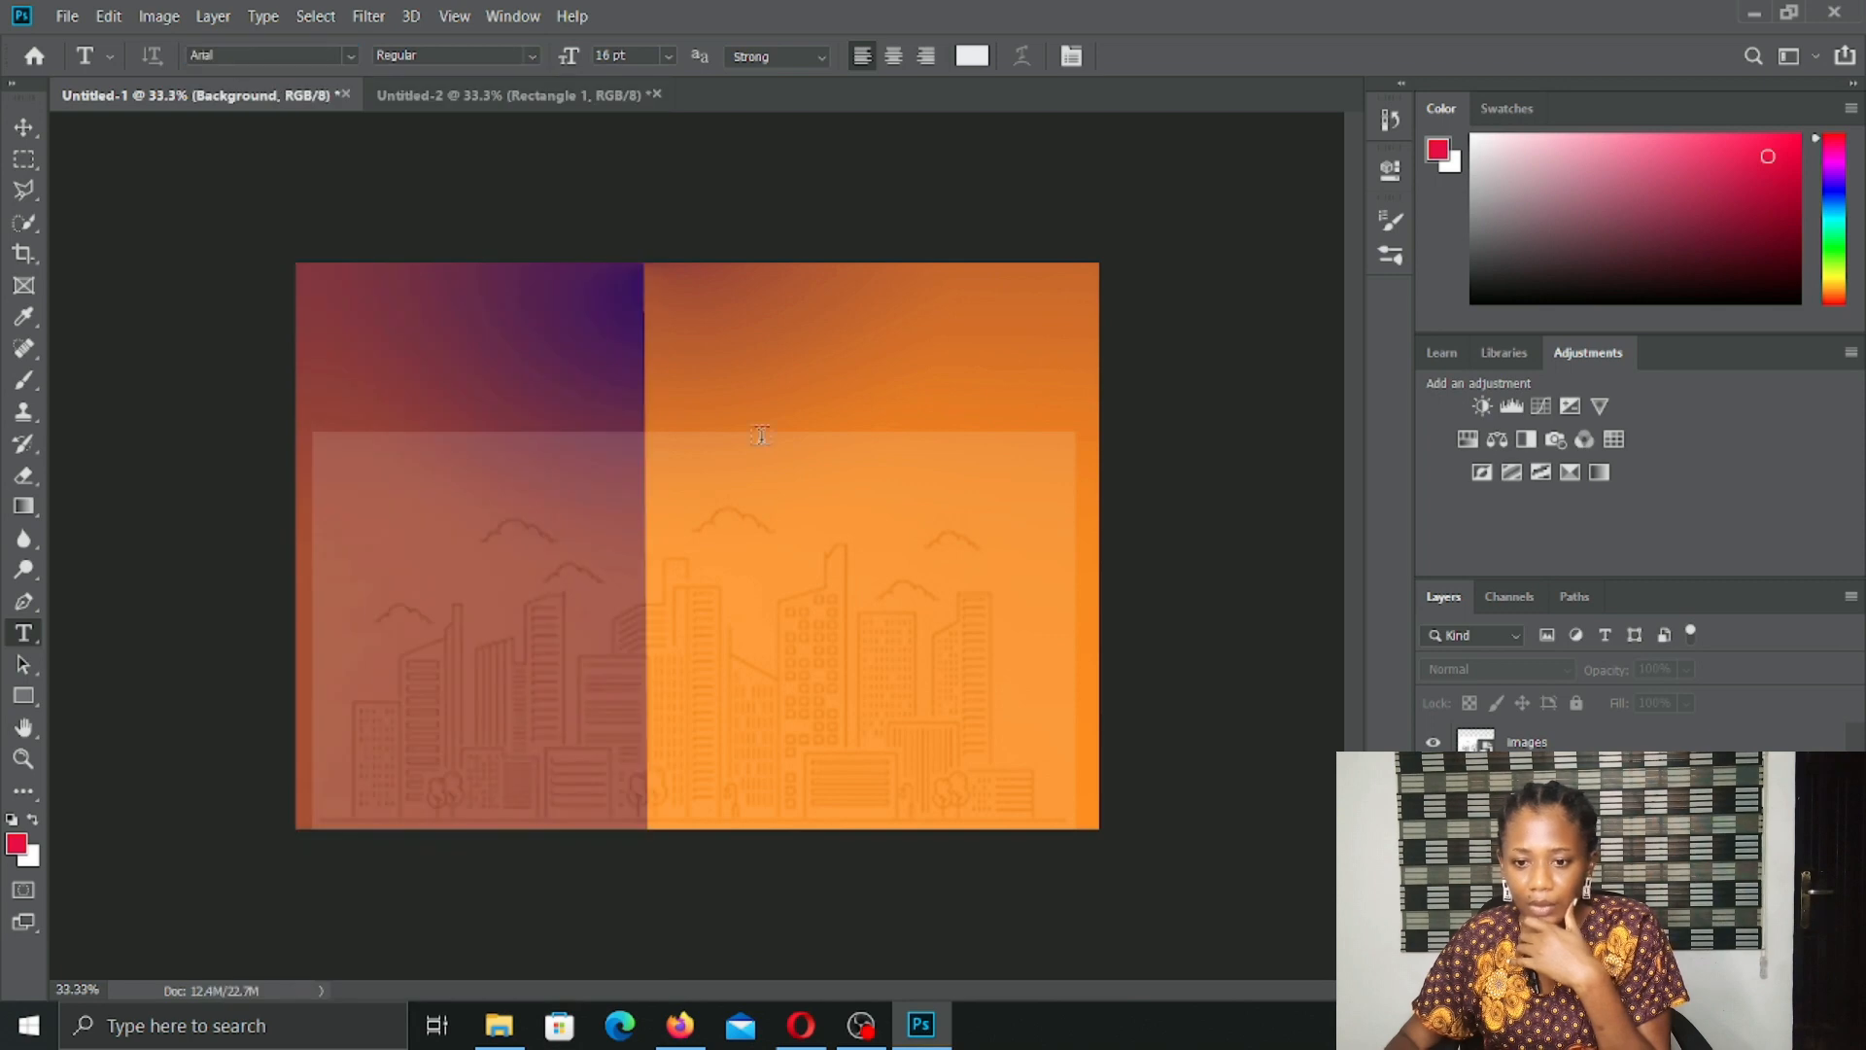
click(366, 308)
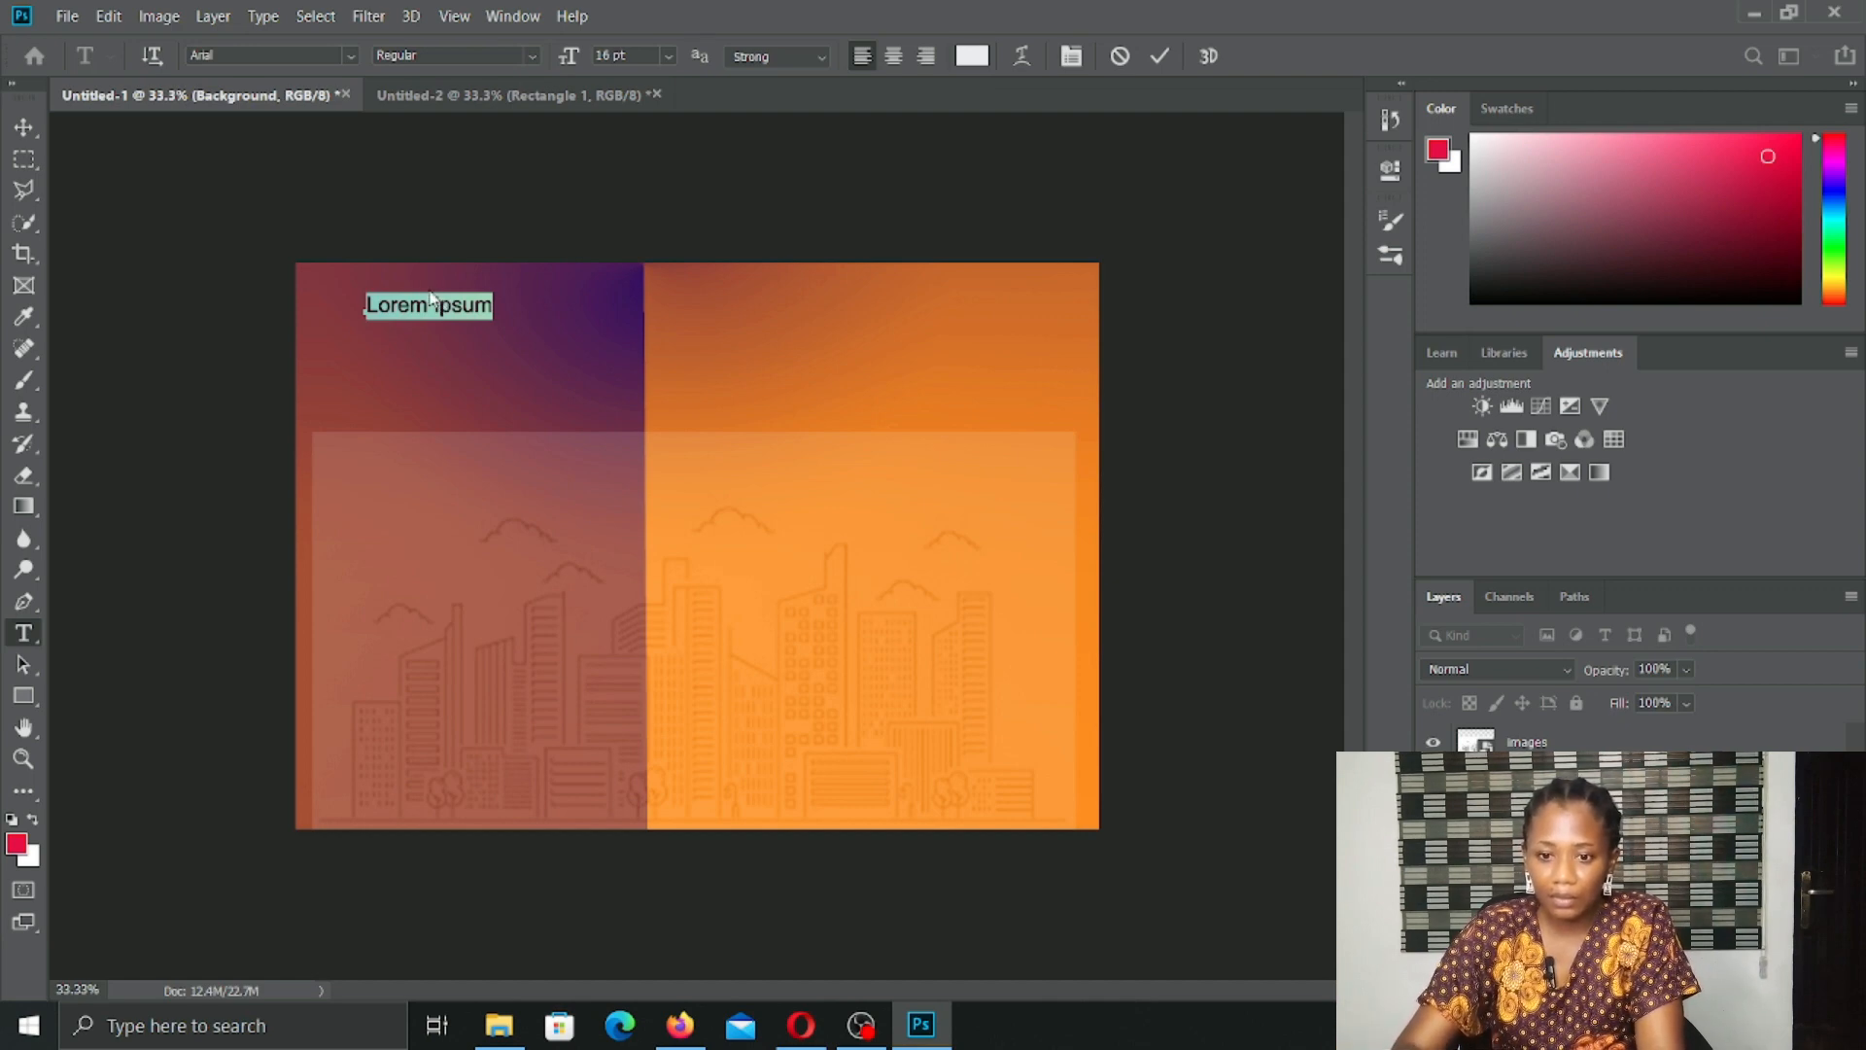
text(You)
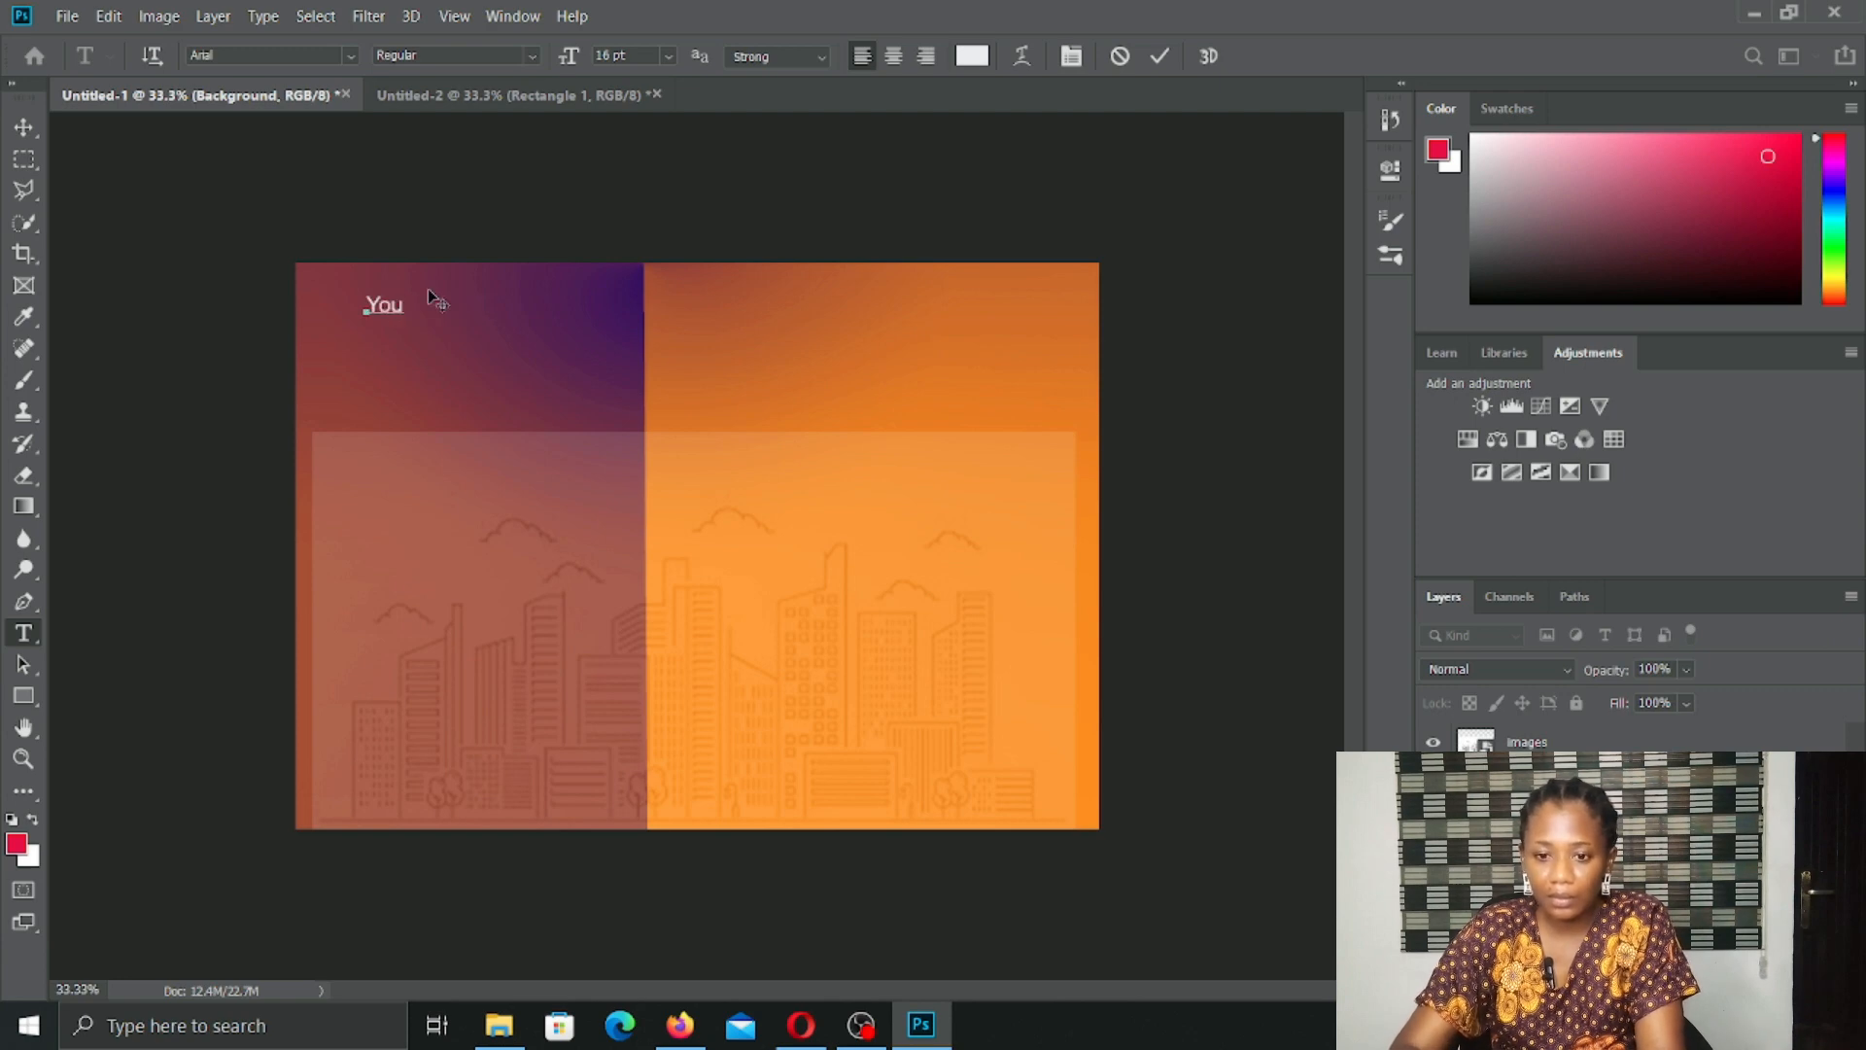
text( are)
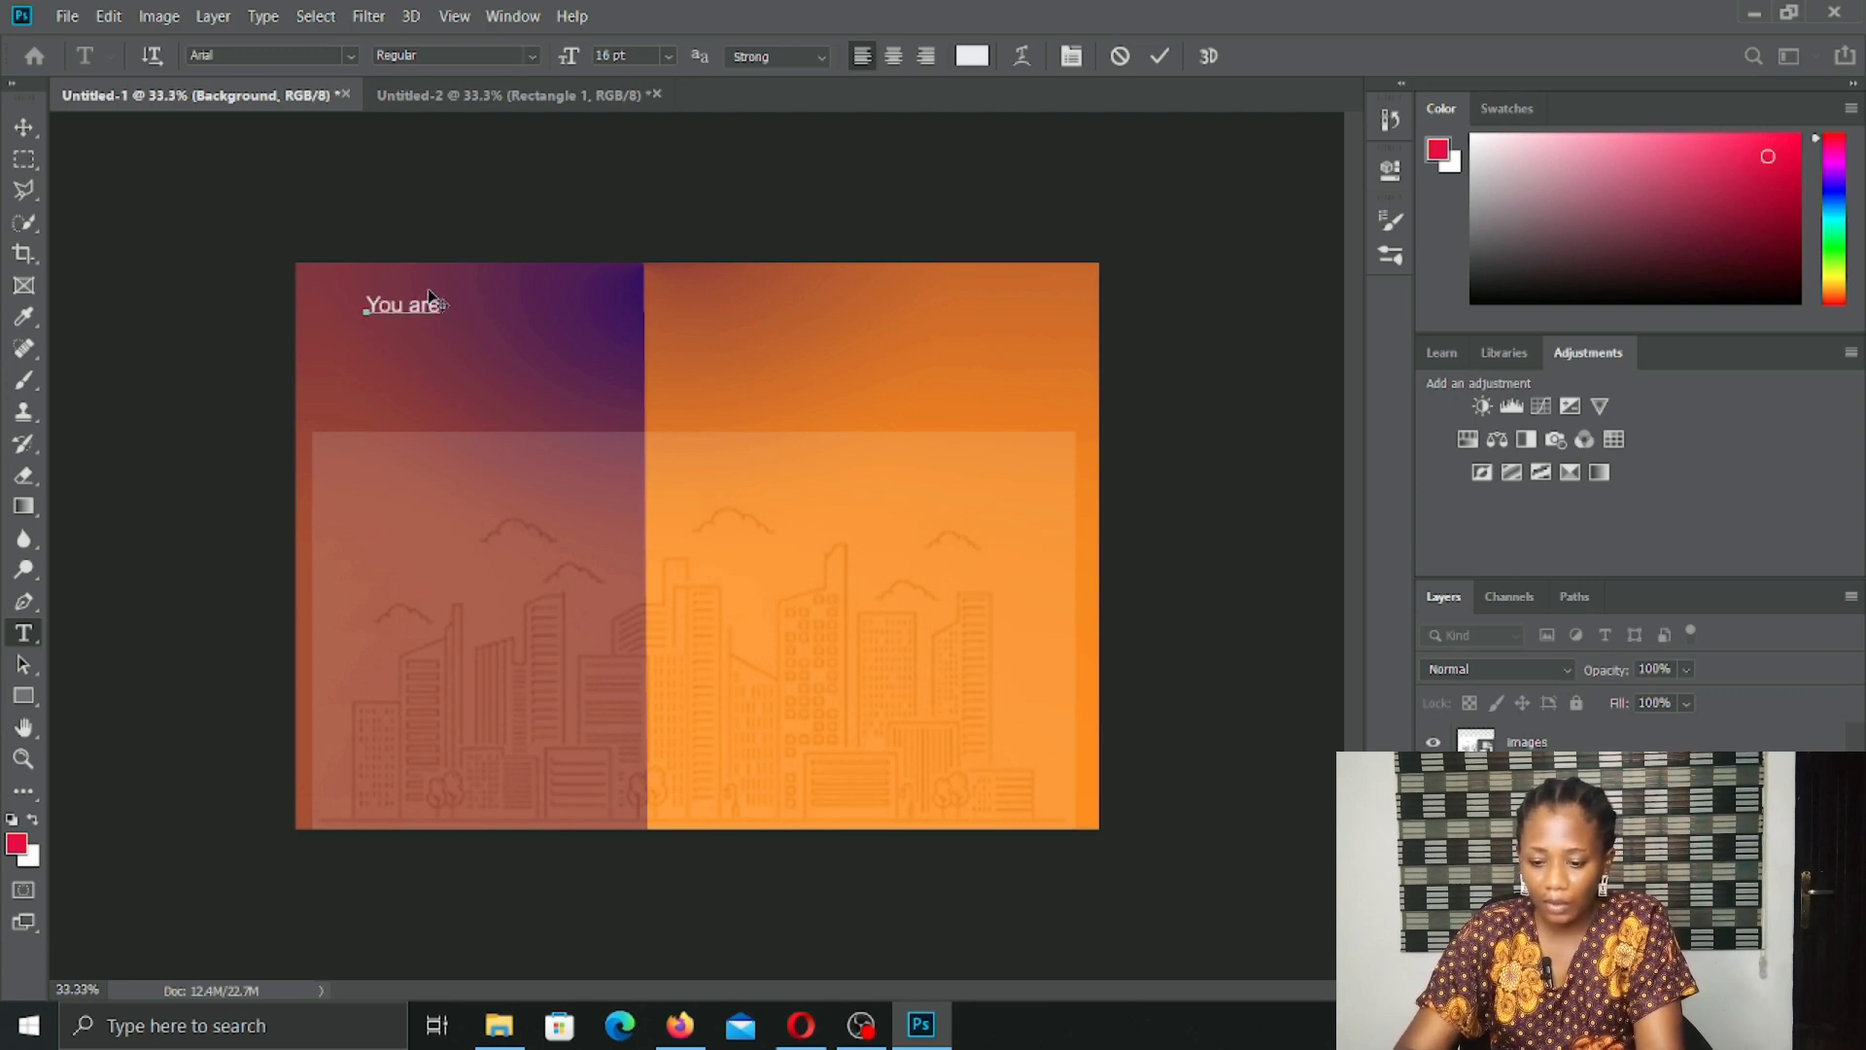
text( In )
text(ite )
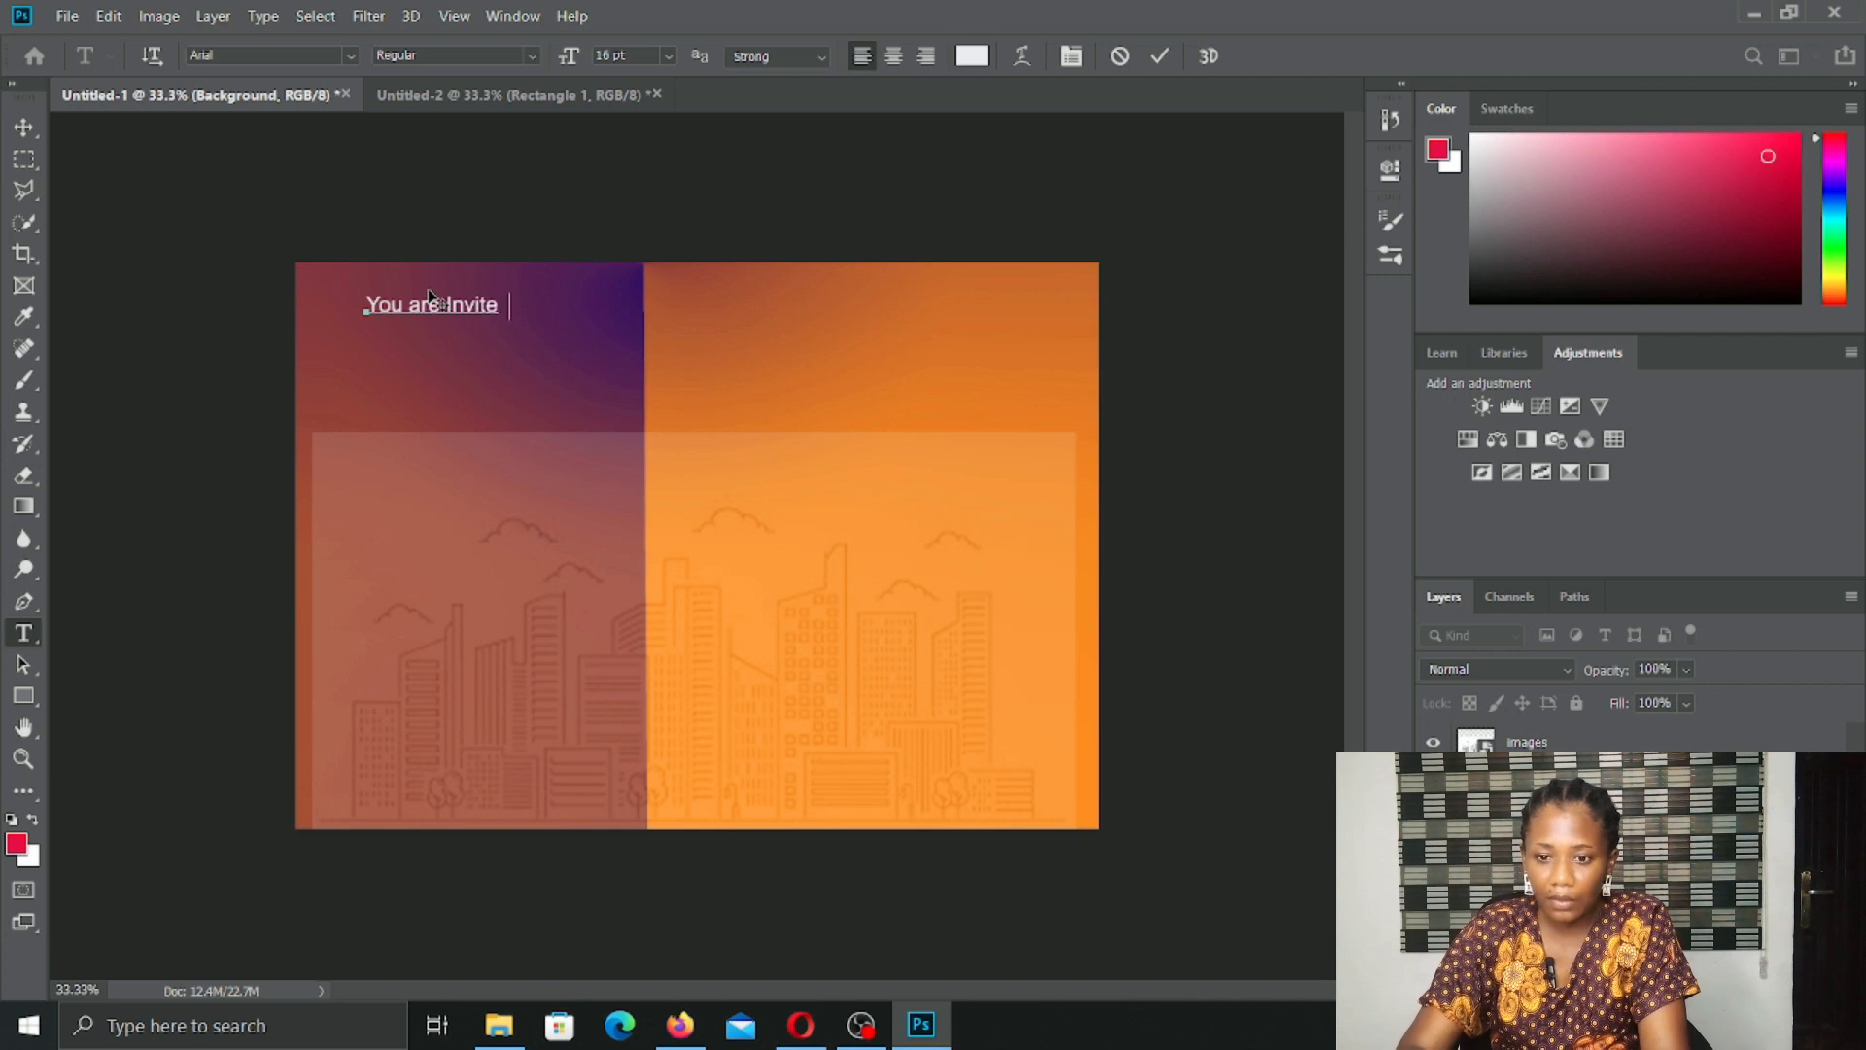
text(d to )
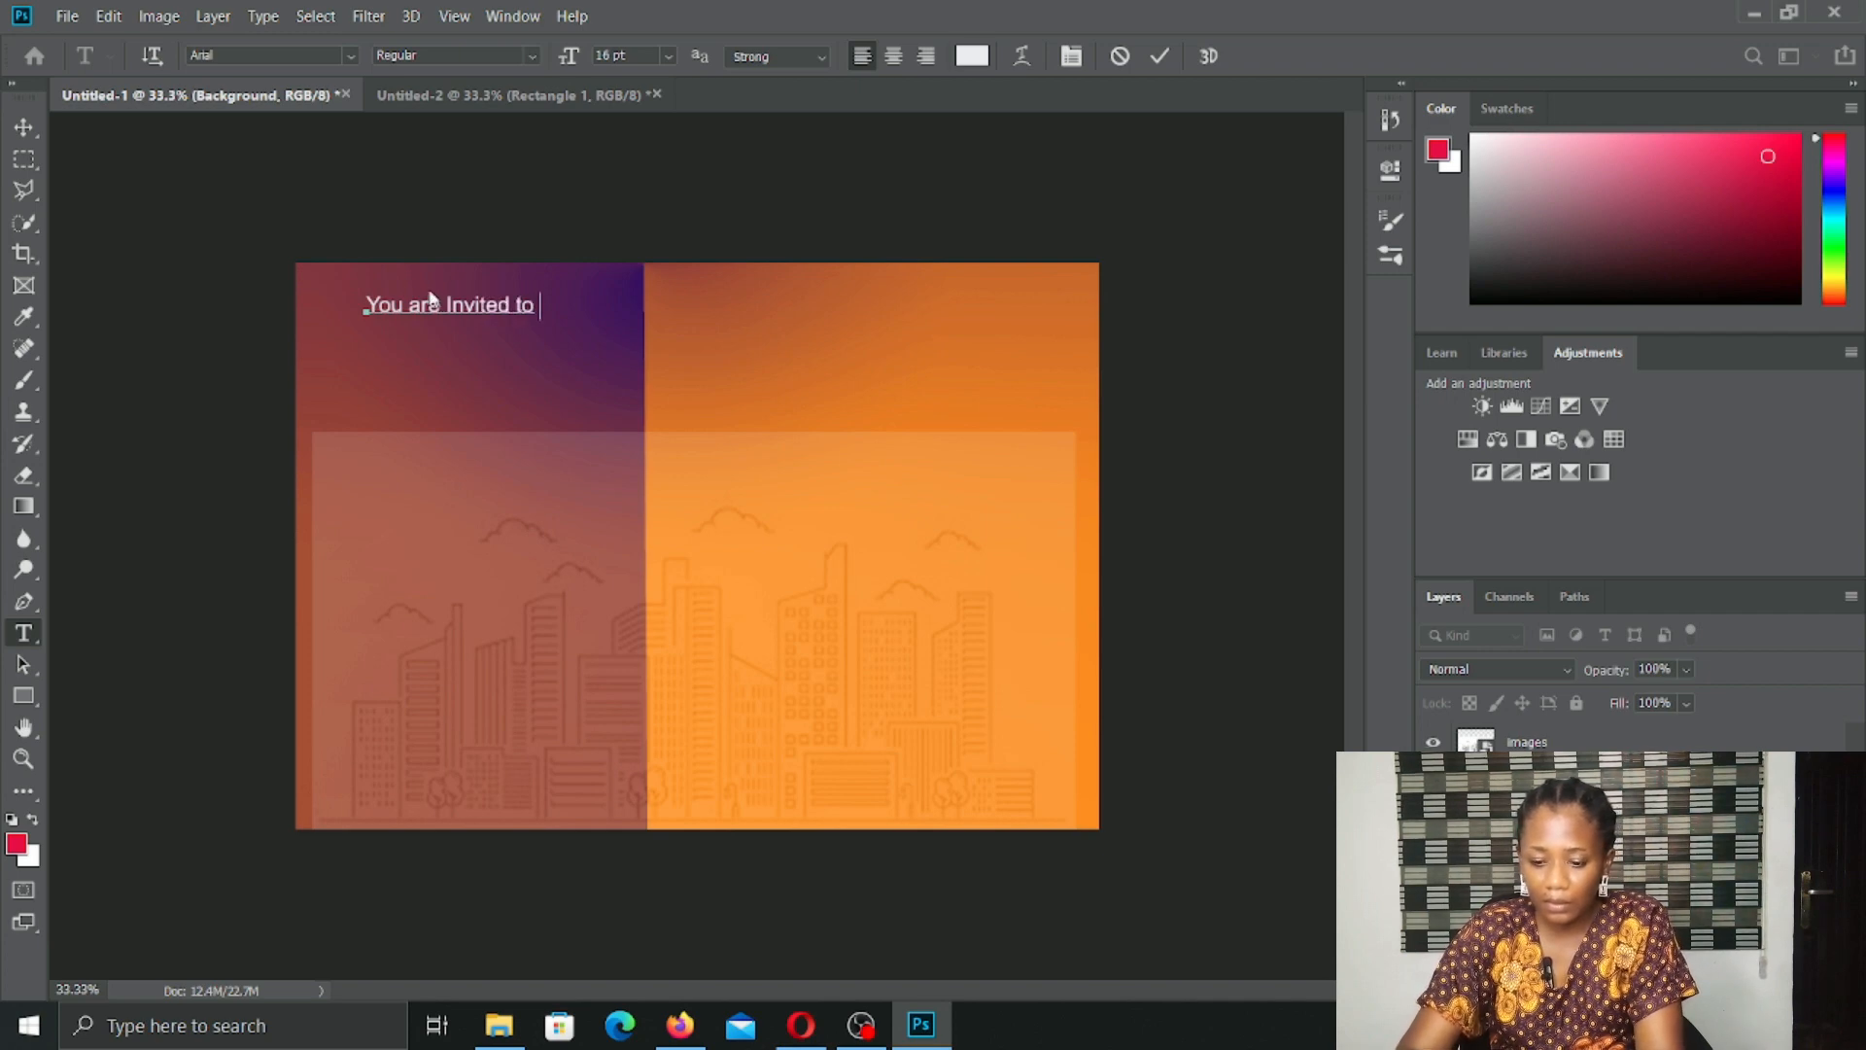
text(My Y)
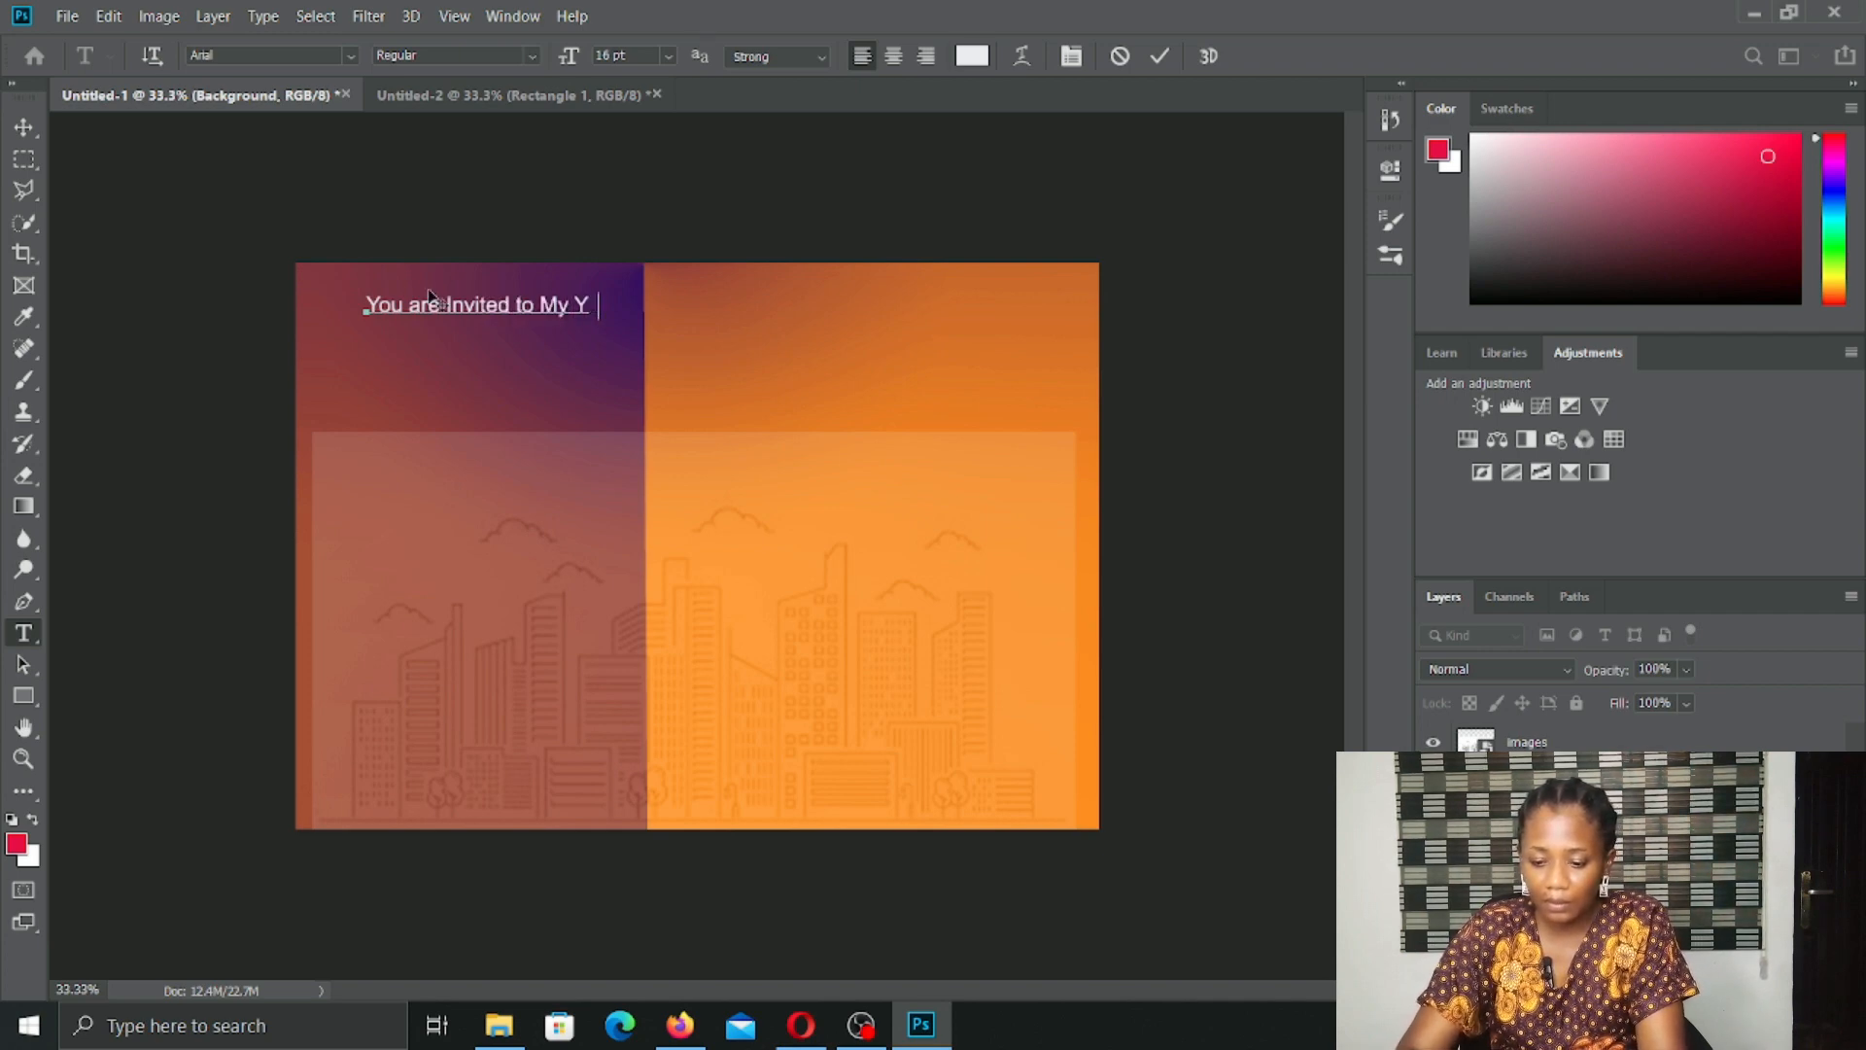
text(outub)
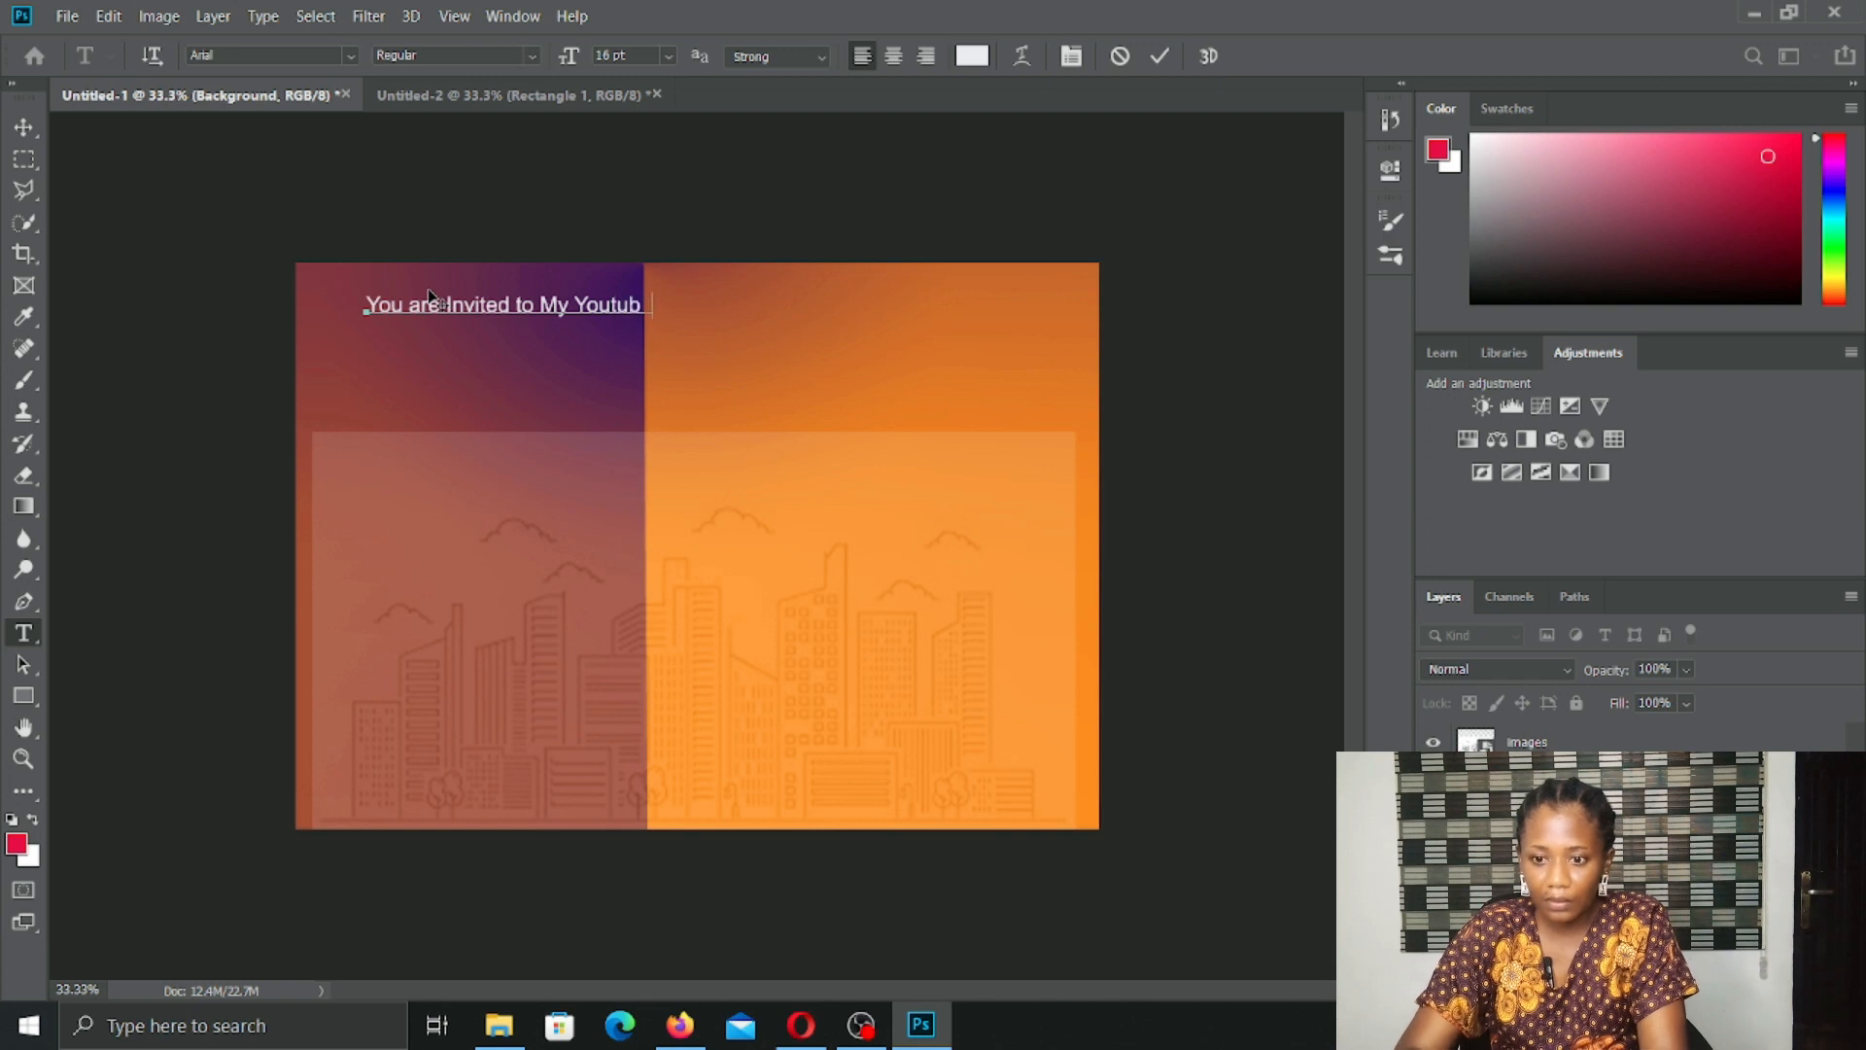
text(e Par)
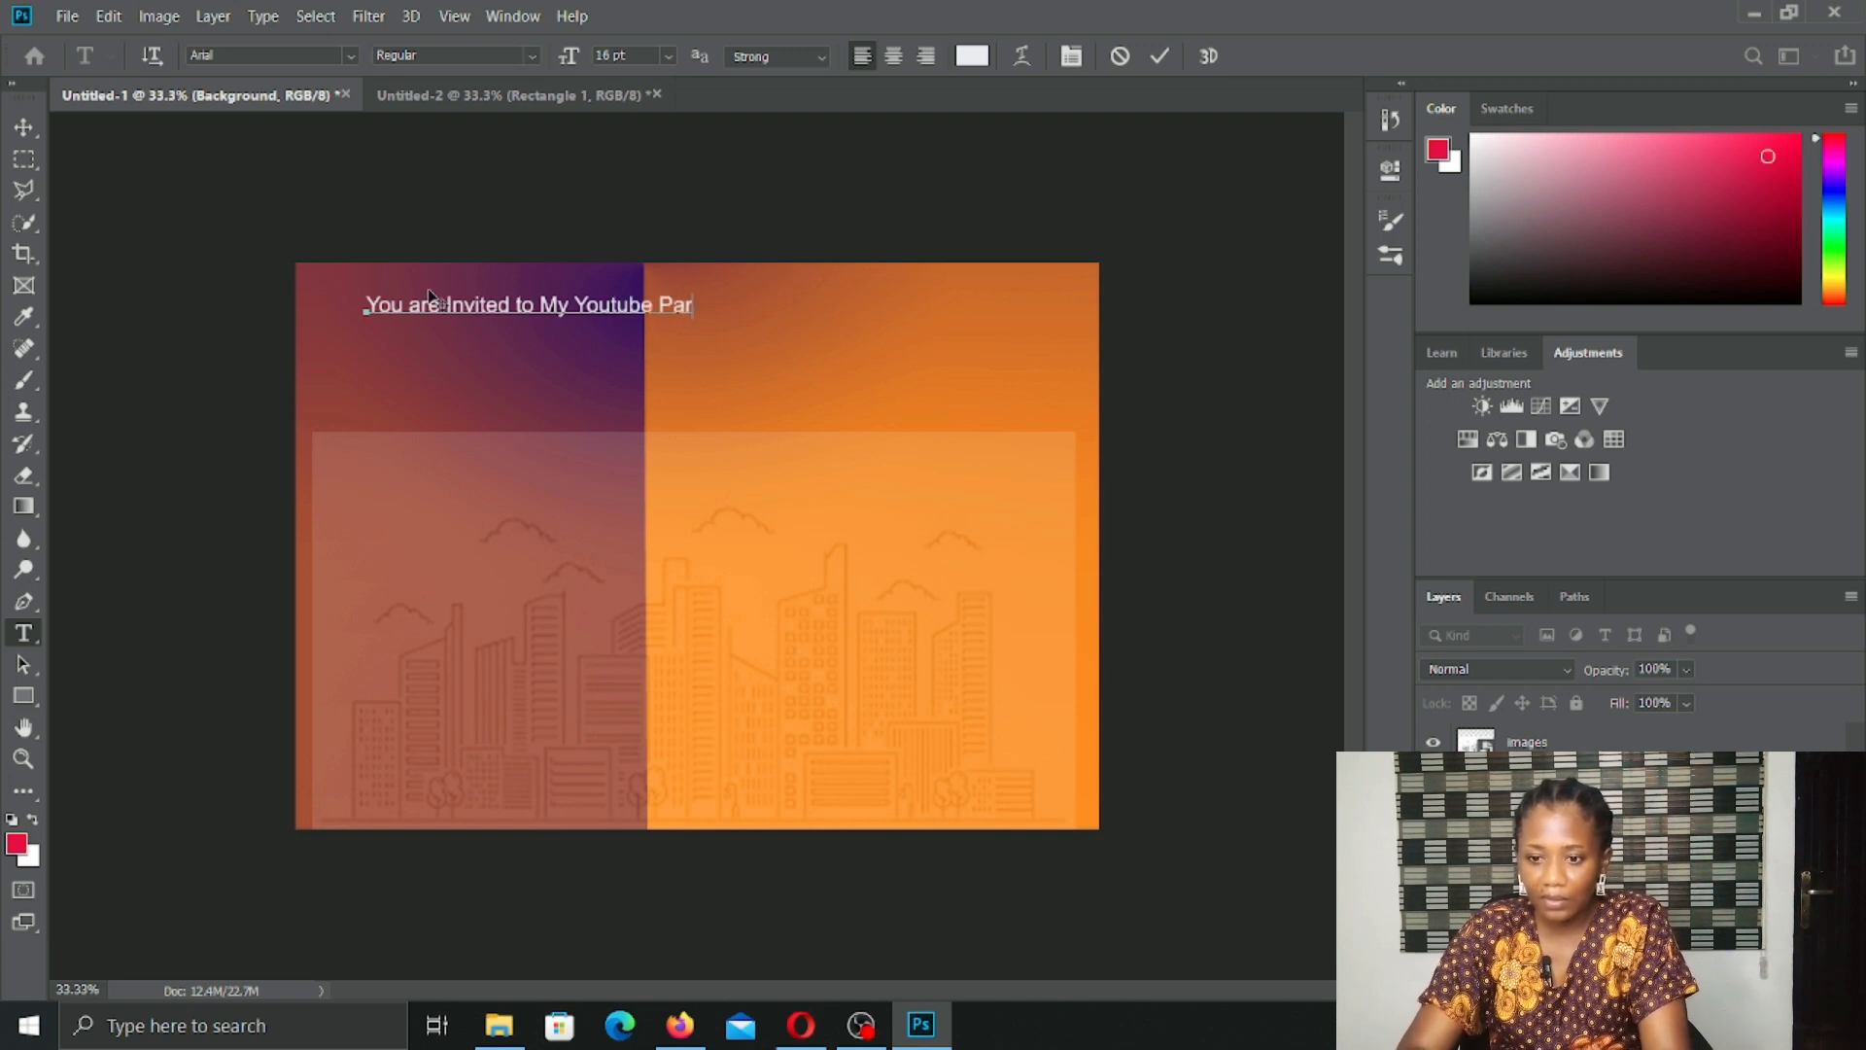
text(ty)
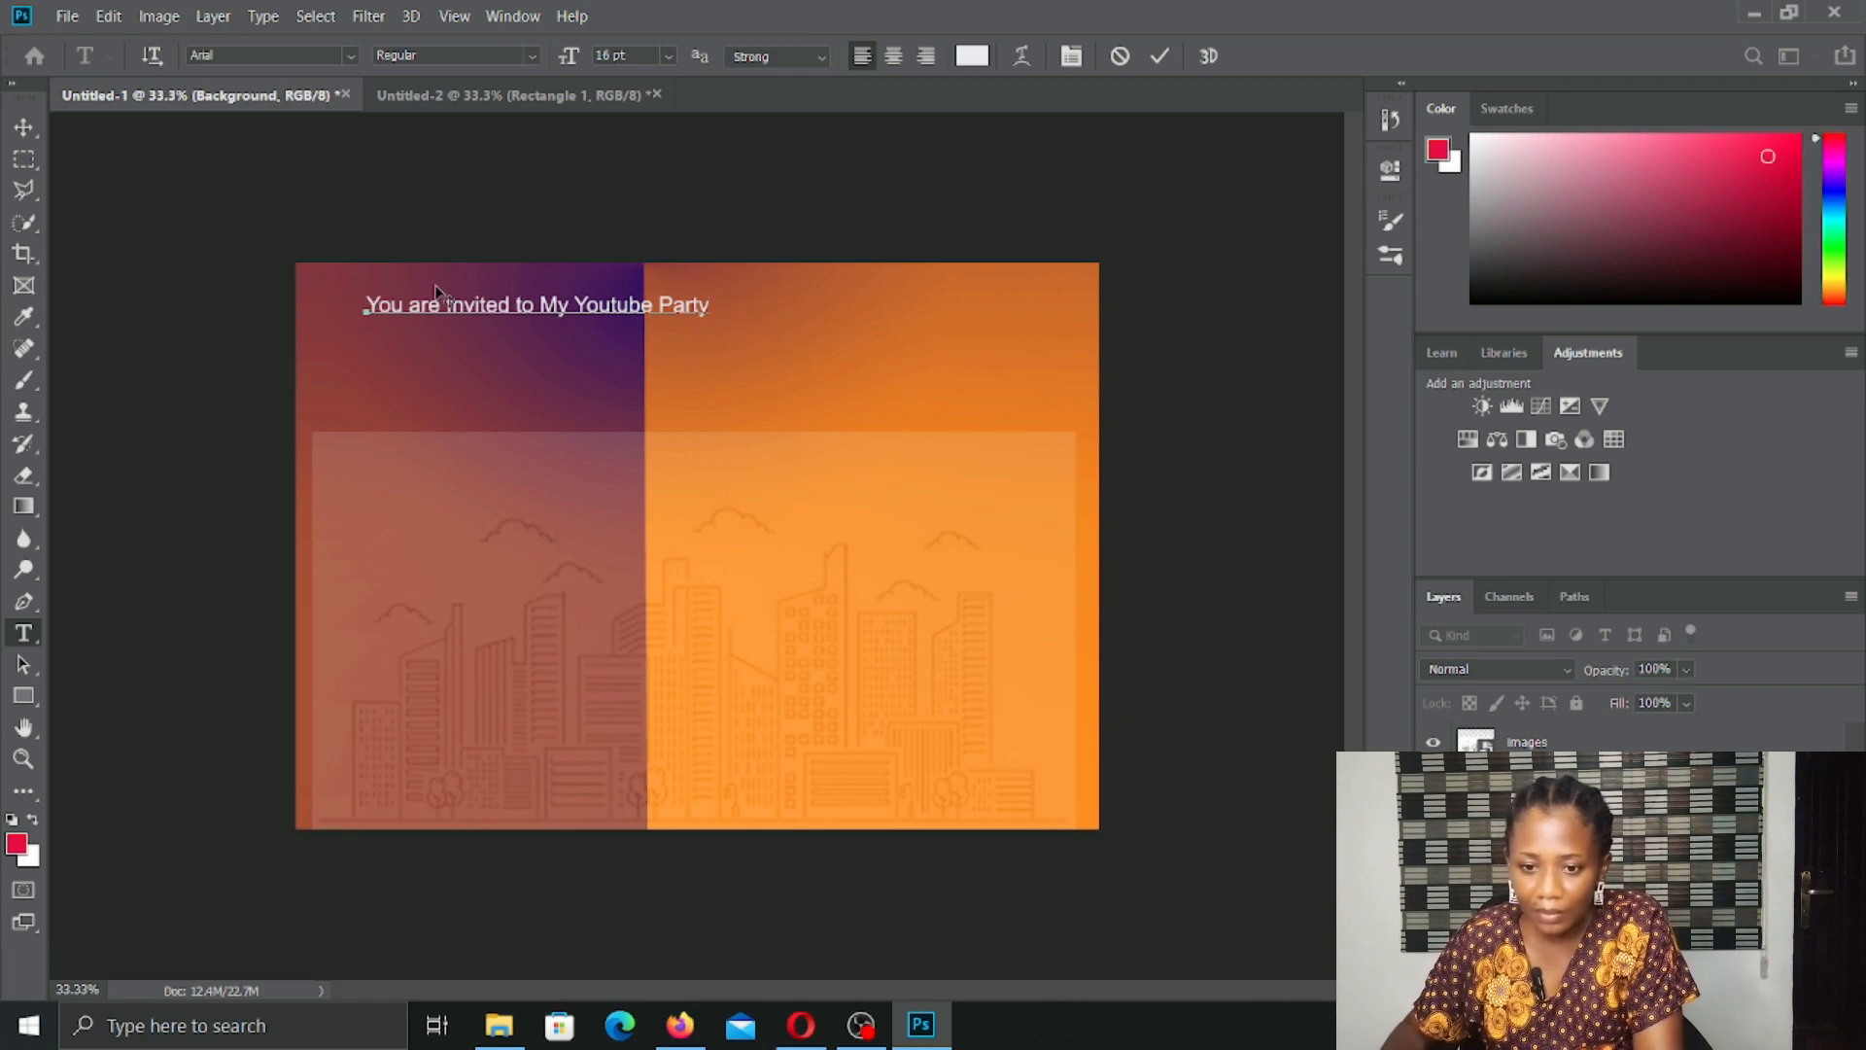
Step: Move the new text line slightly down and to the right and erase all its wording, keeping the text in editing
drag(729, 313, 758, 346)
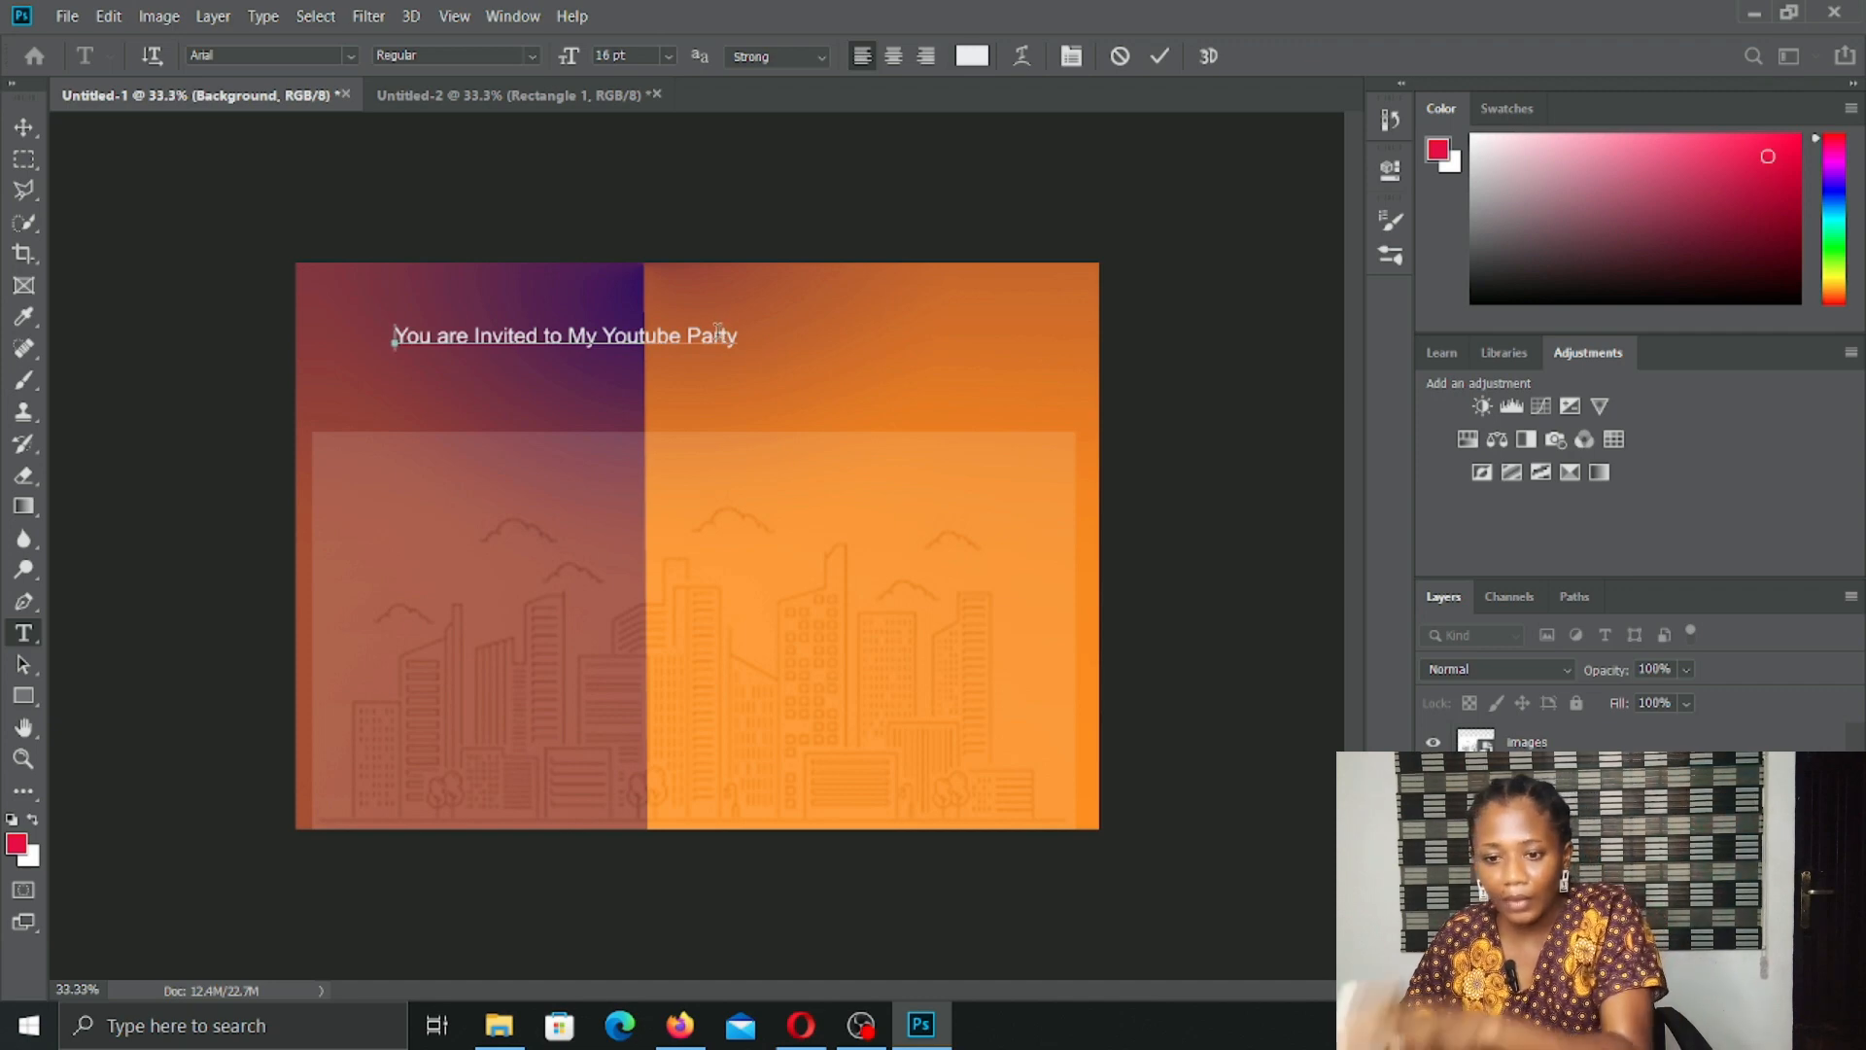
key(BackSpace)
drag(729, 337, 395, 360)
key(BackSpace)
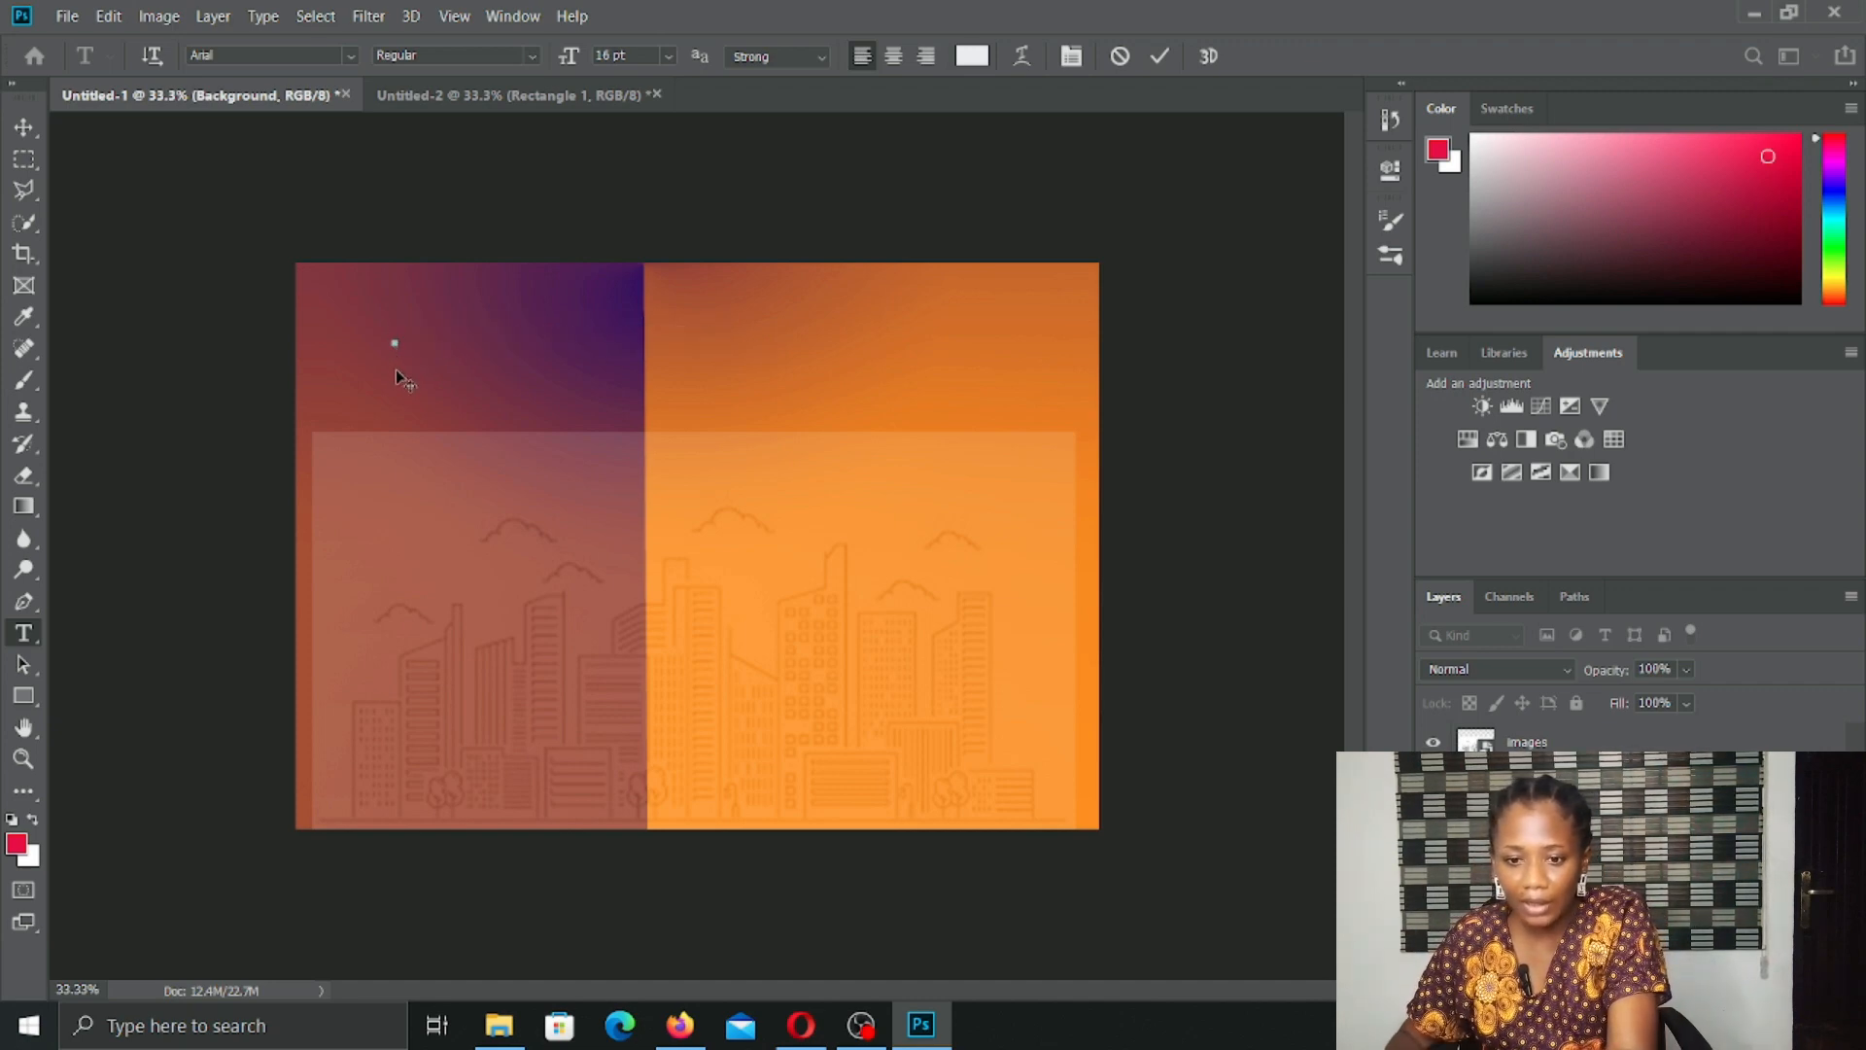
Step: Set the empty text line's font to Aurella and its size to 30 pt
click(350, 60)
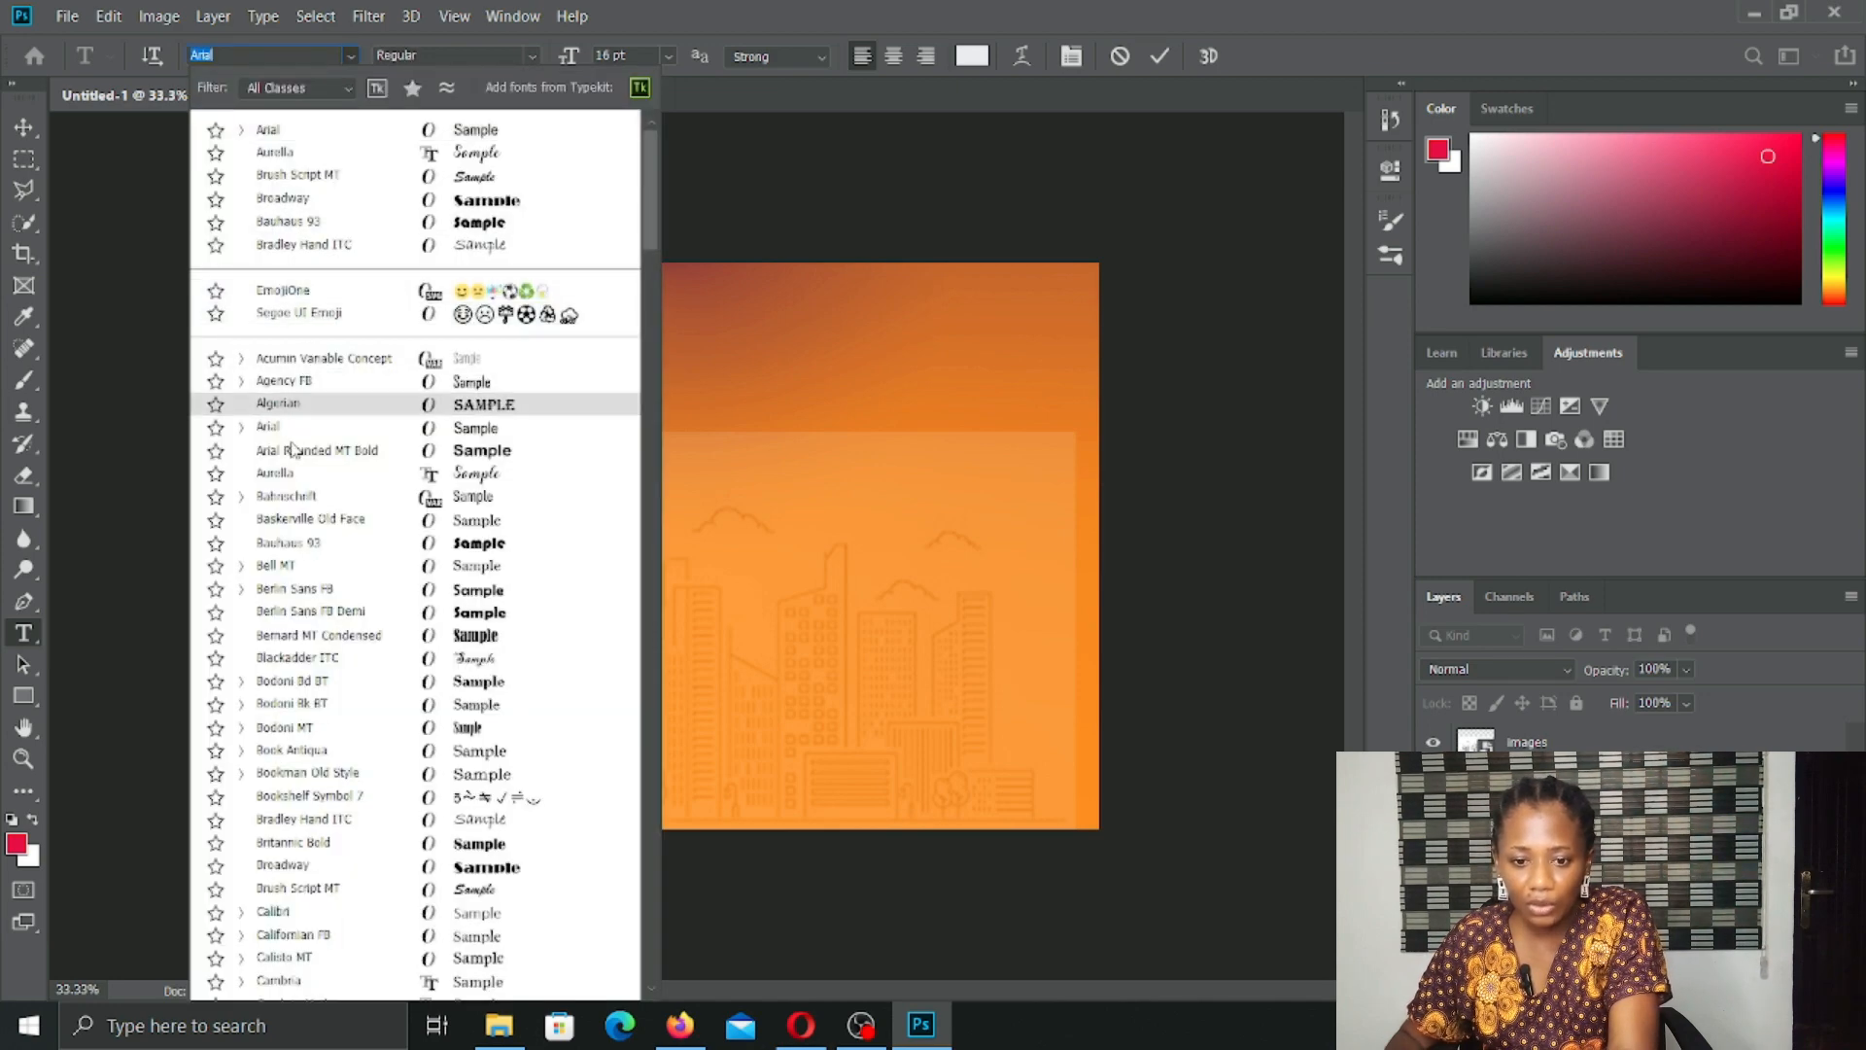
click(291, 473)
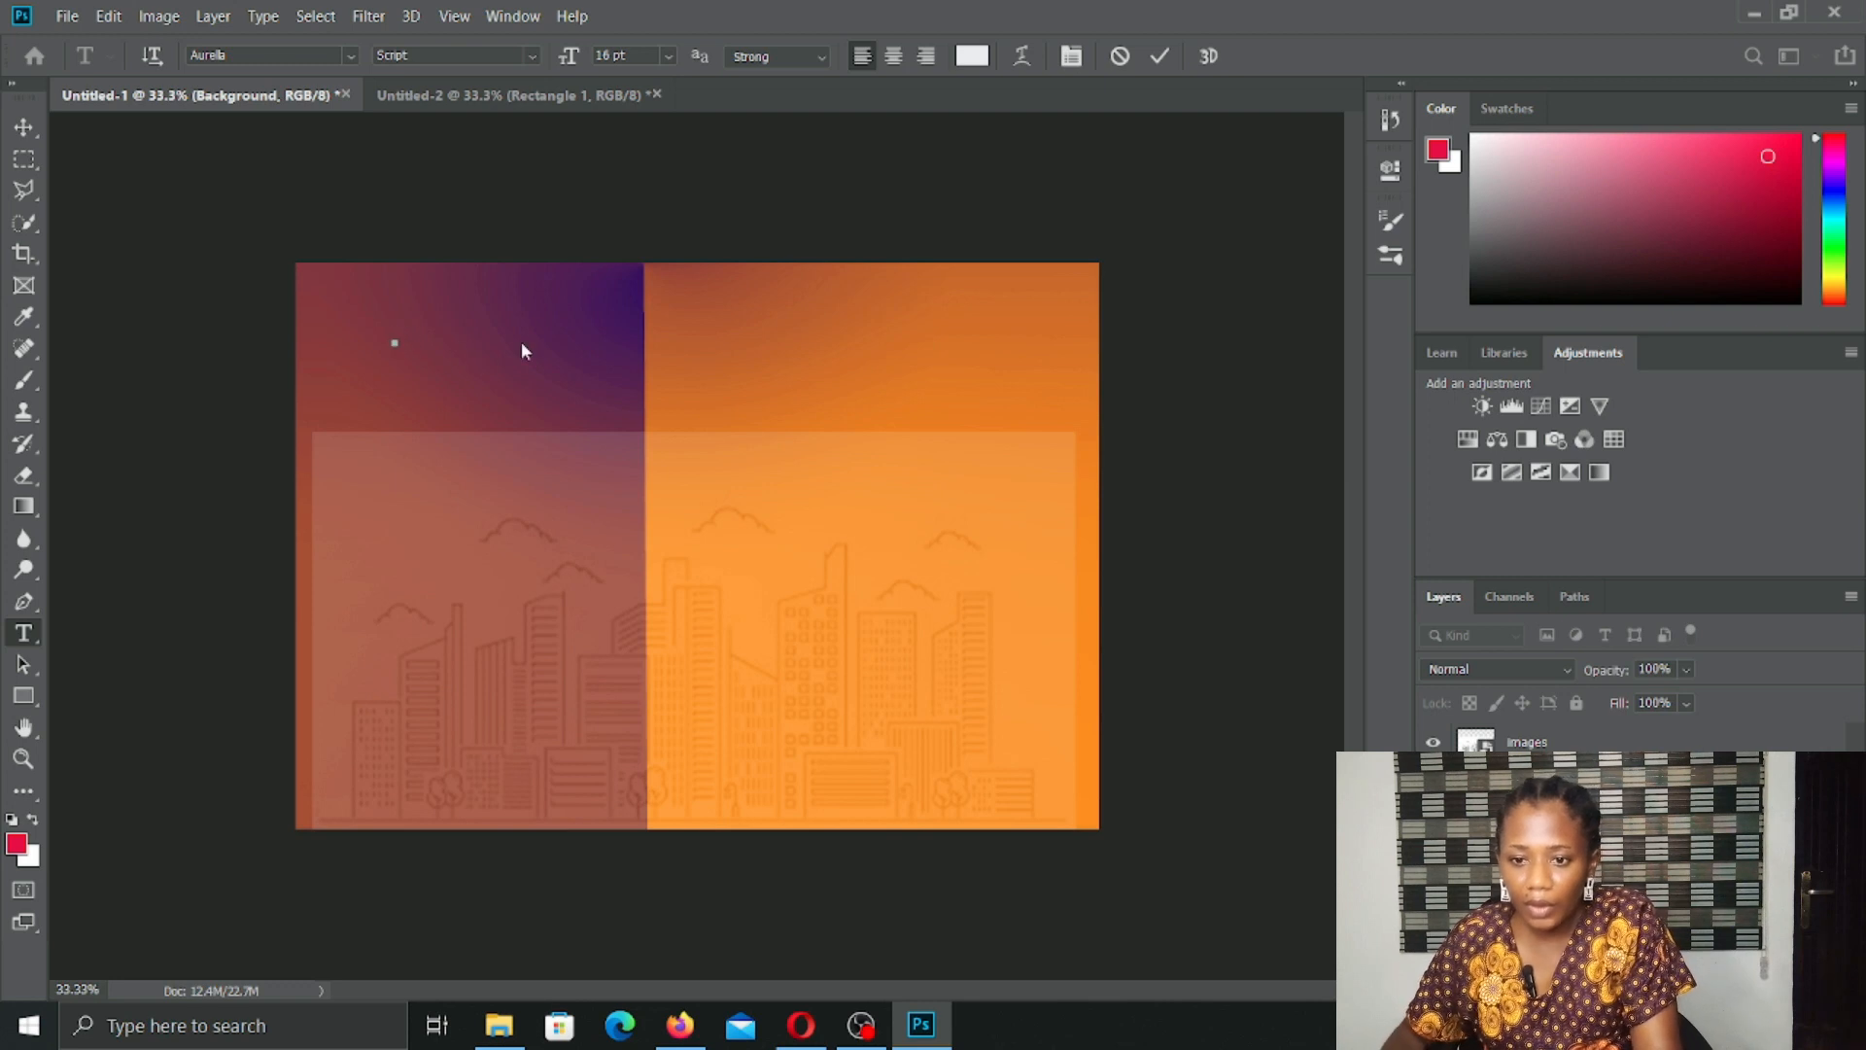
click(668, 57)
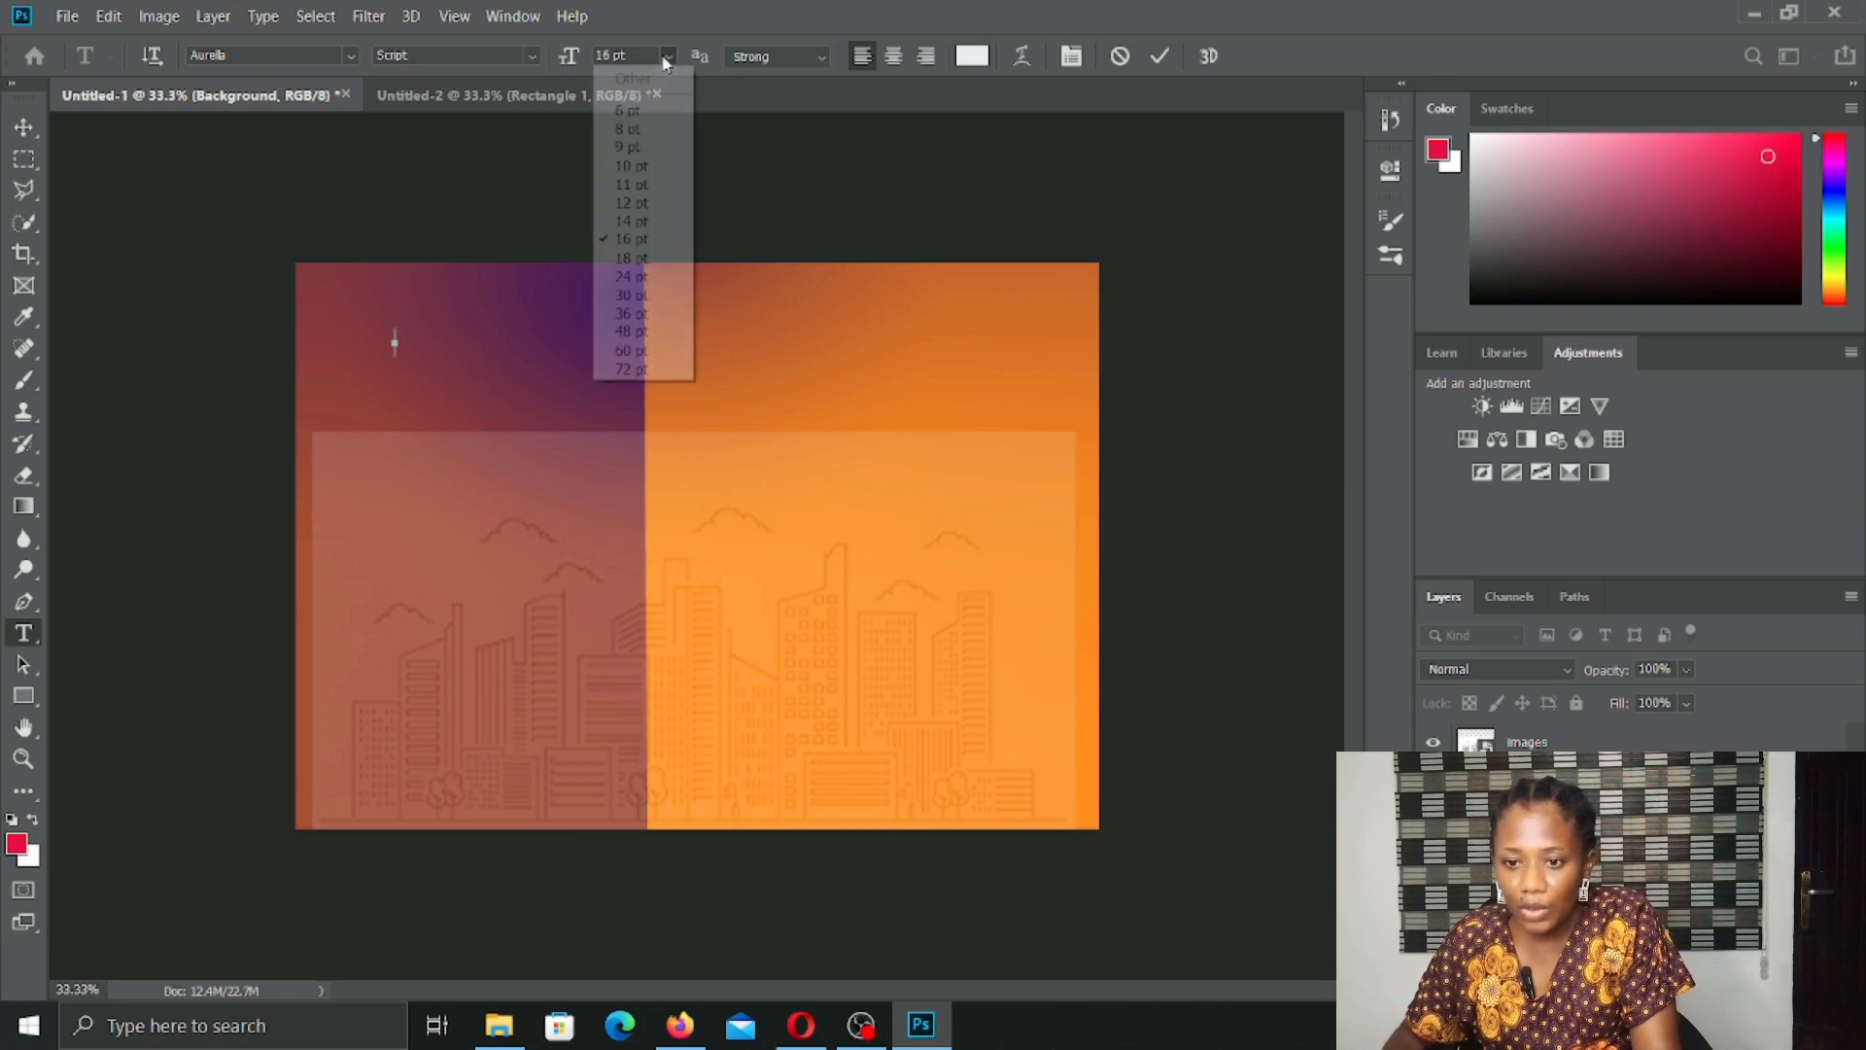
click(627, 295)
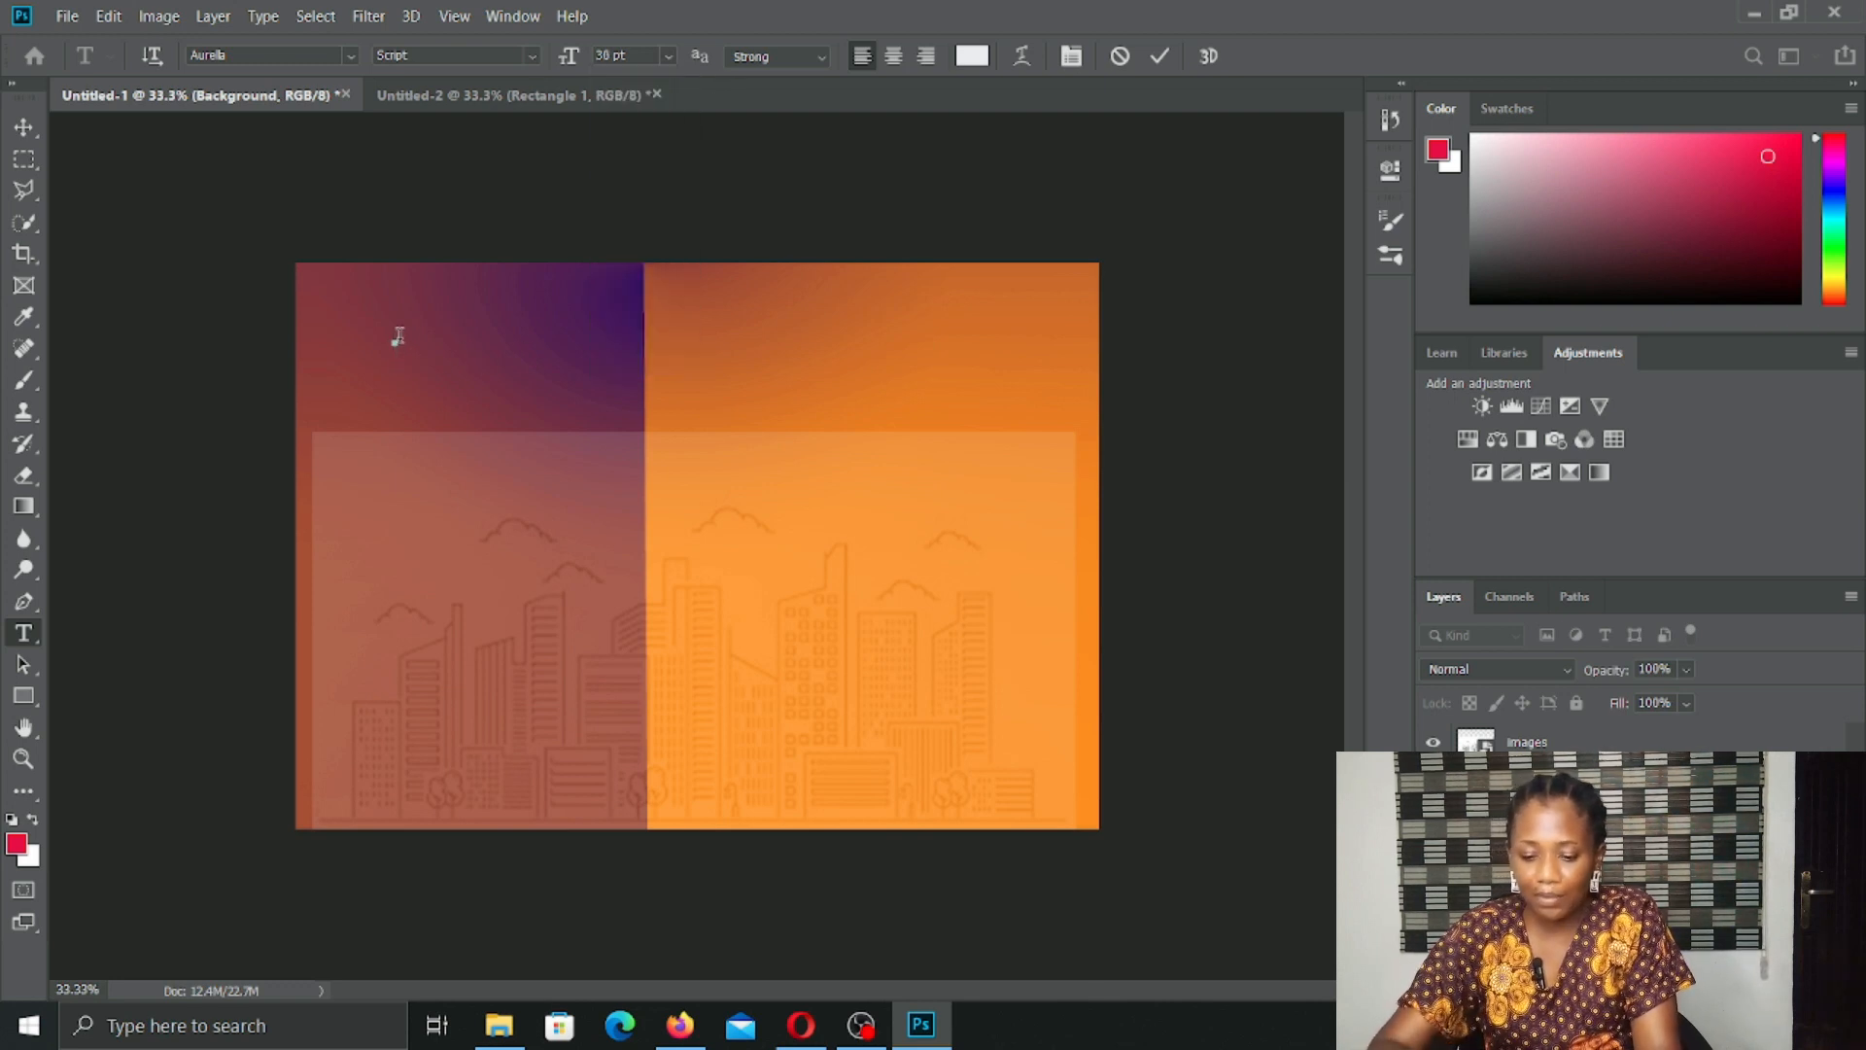
Step: Enter "You are Invitred to my Youtube" as the first line of the invitation text
text(You a)
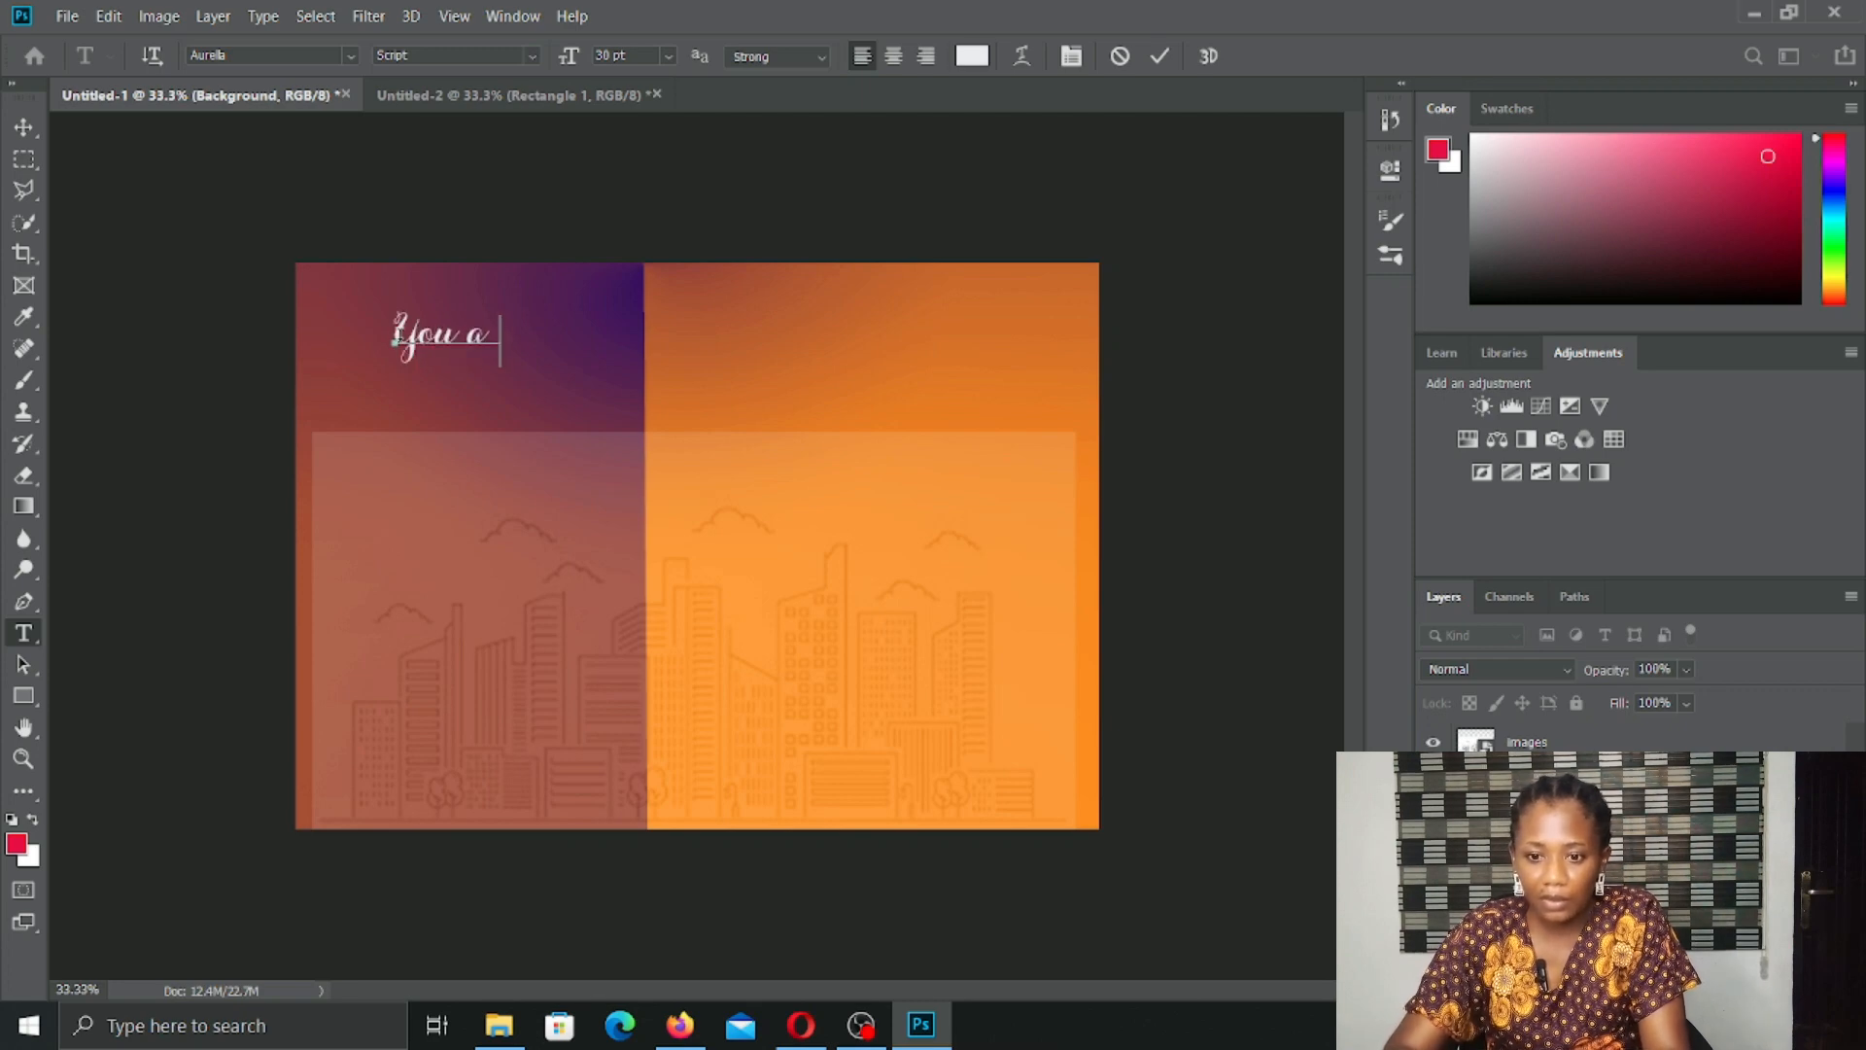
text(re Inv)
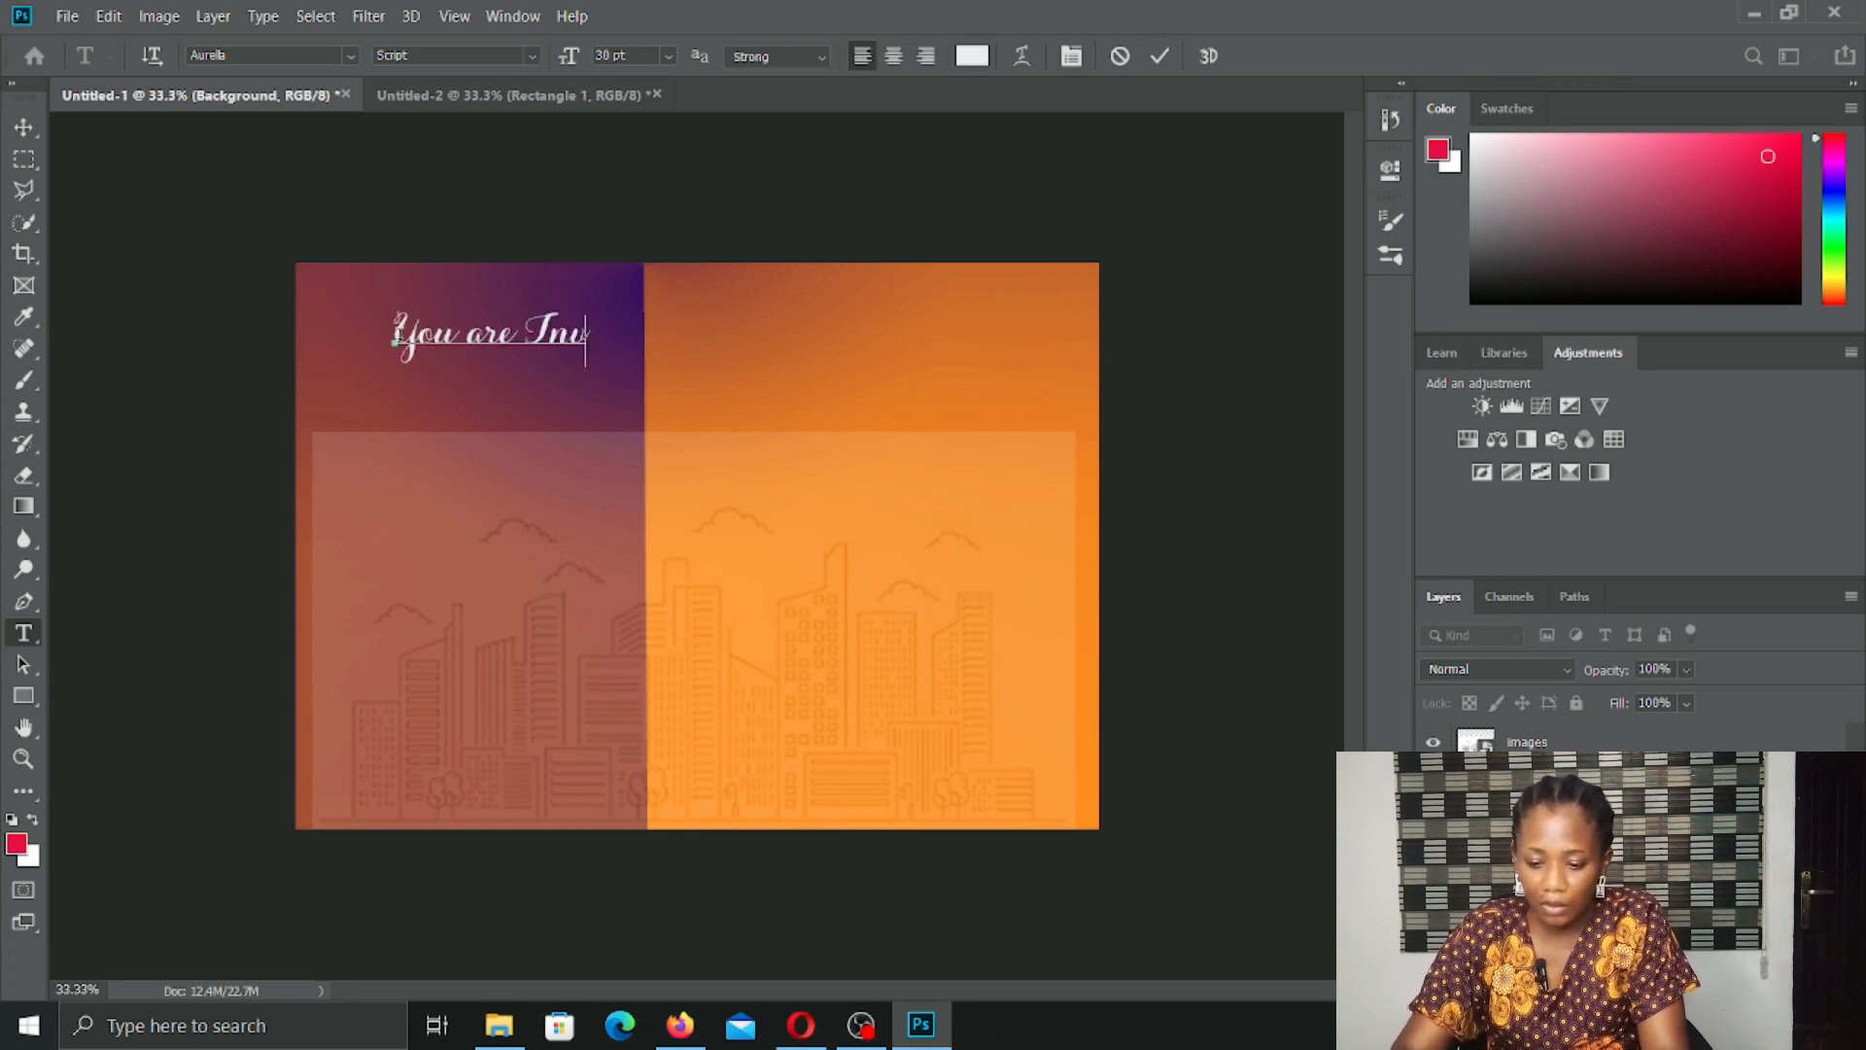
text(ited!)
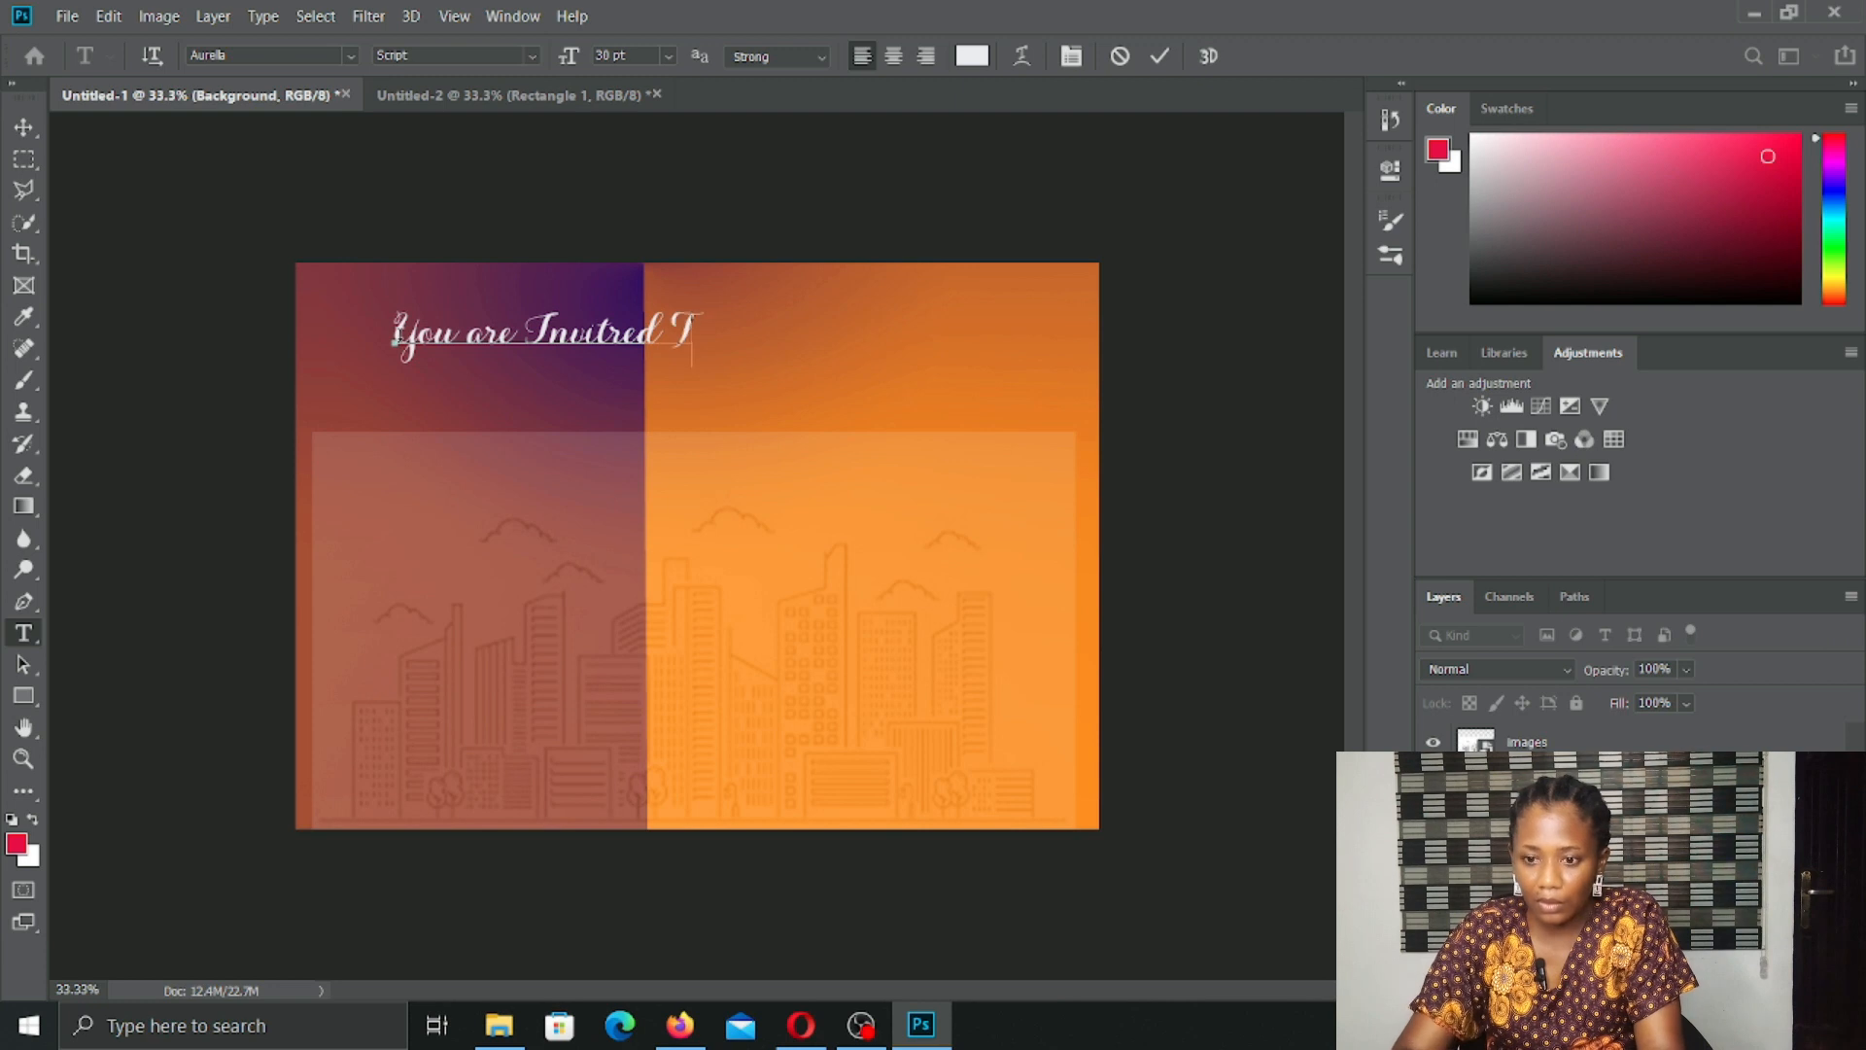
key(BackSpace)
text(to)
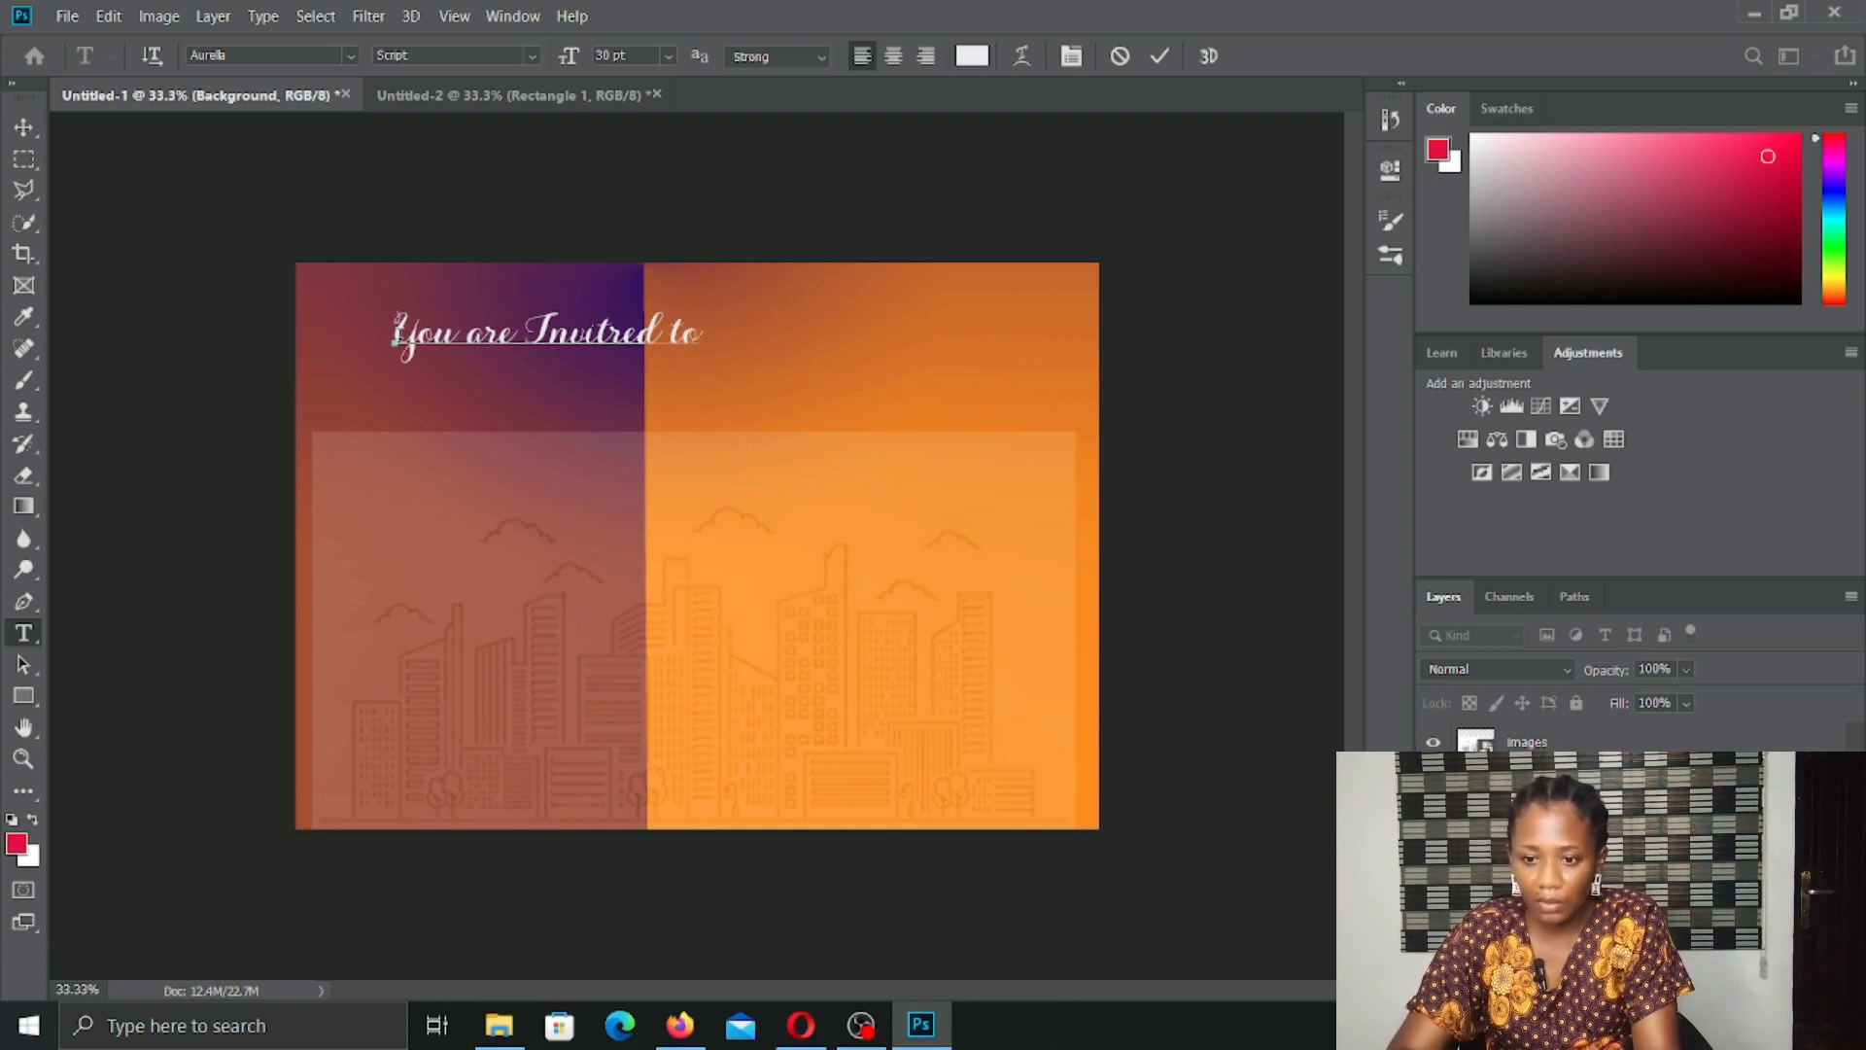
text( my)
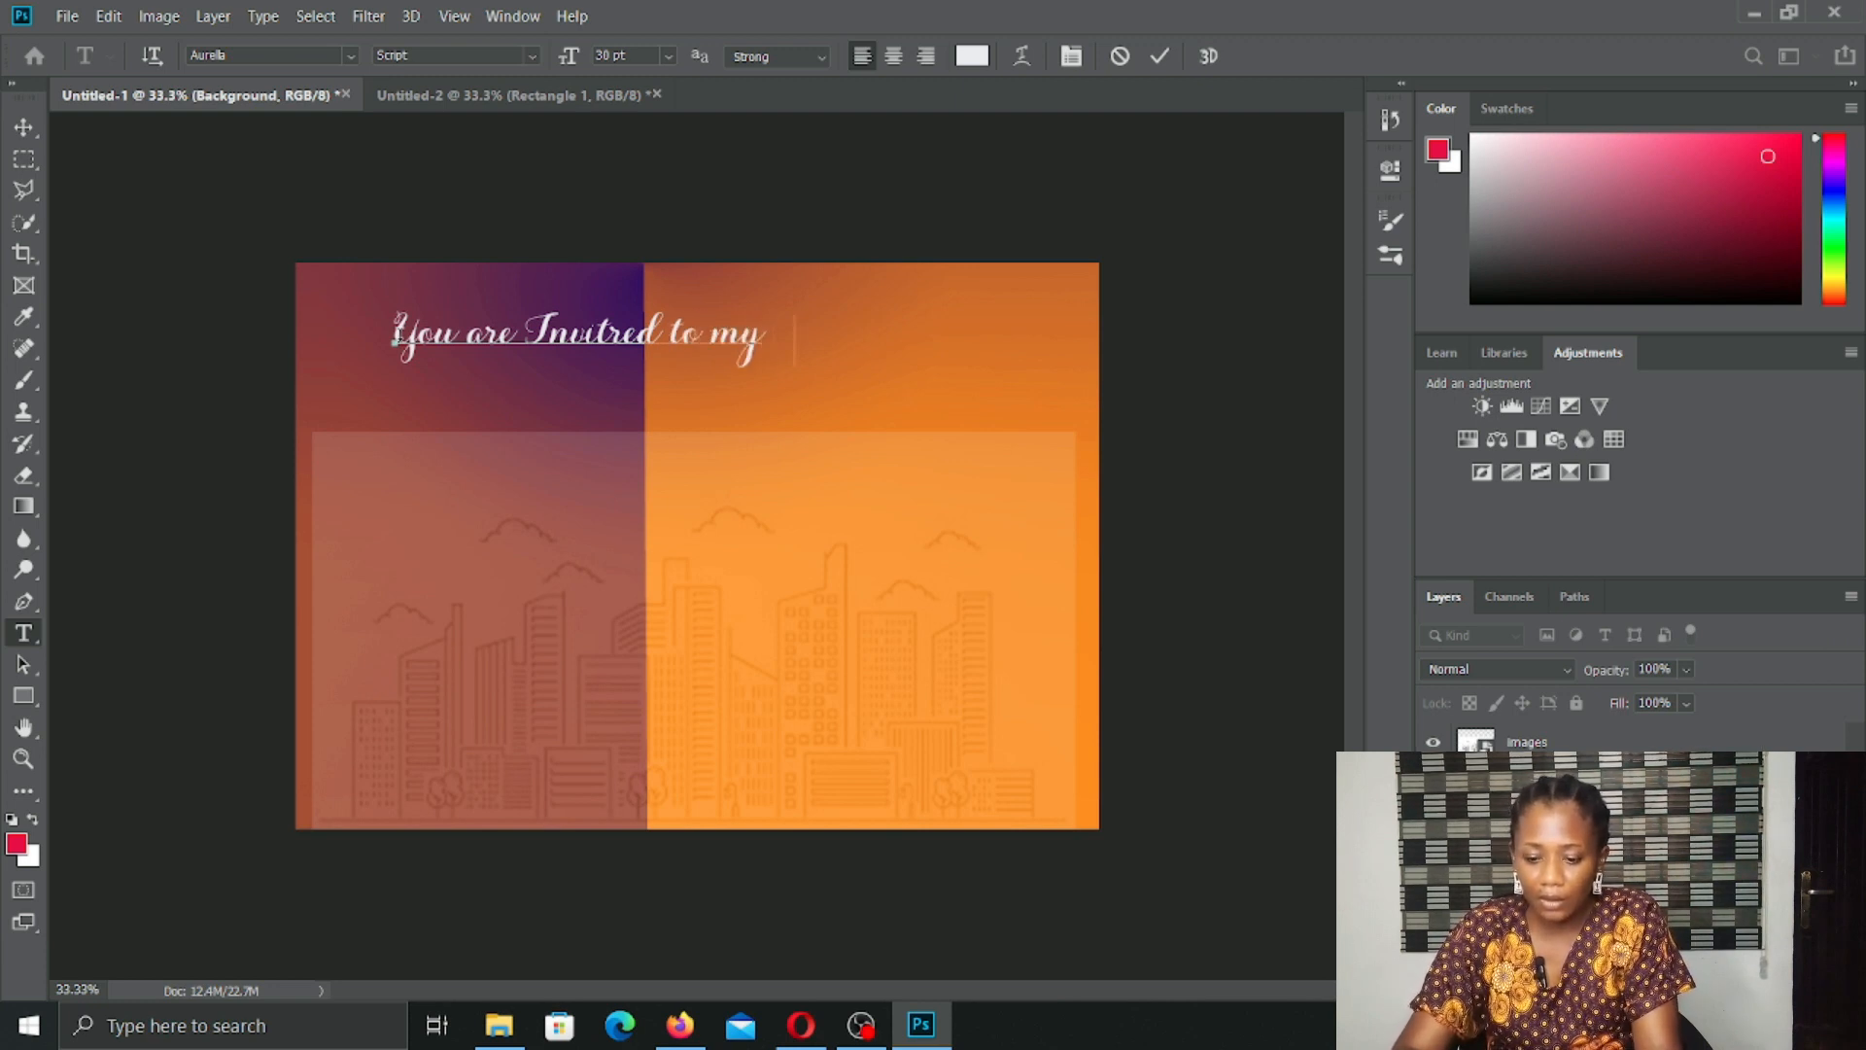
text( b)
key(BackSpace)
key(BackSpace)
text(You)
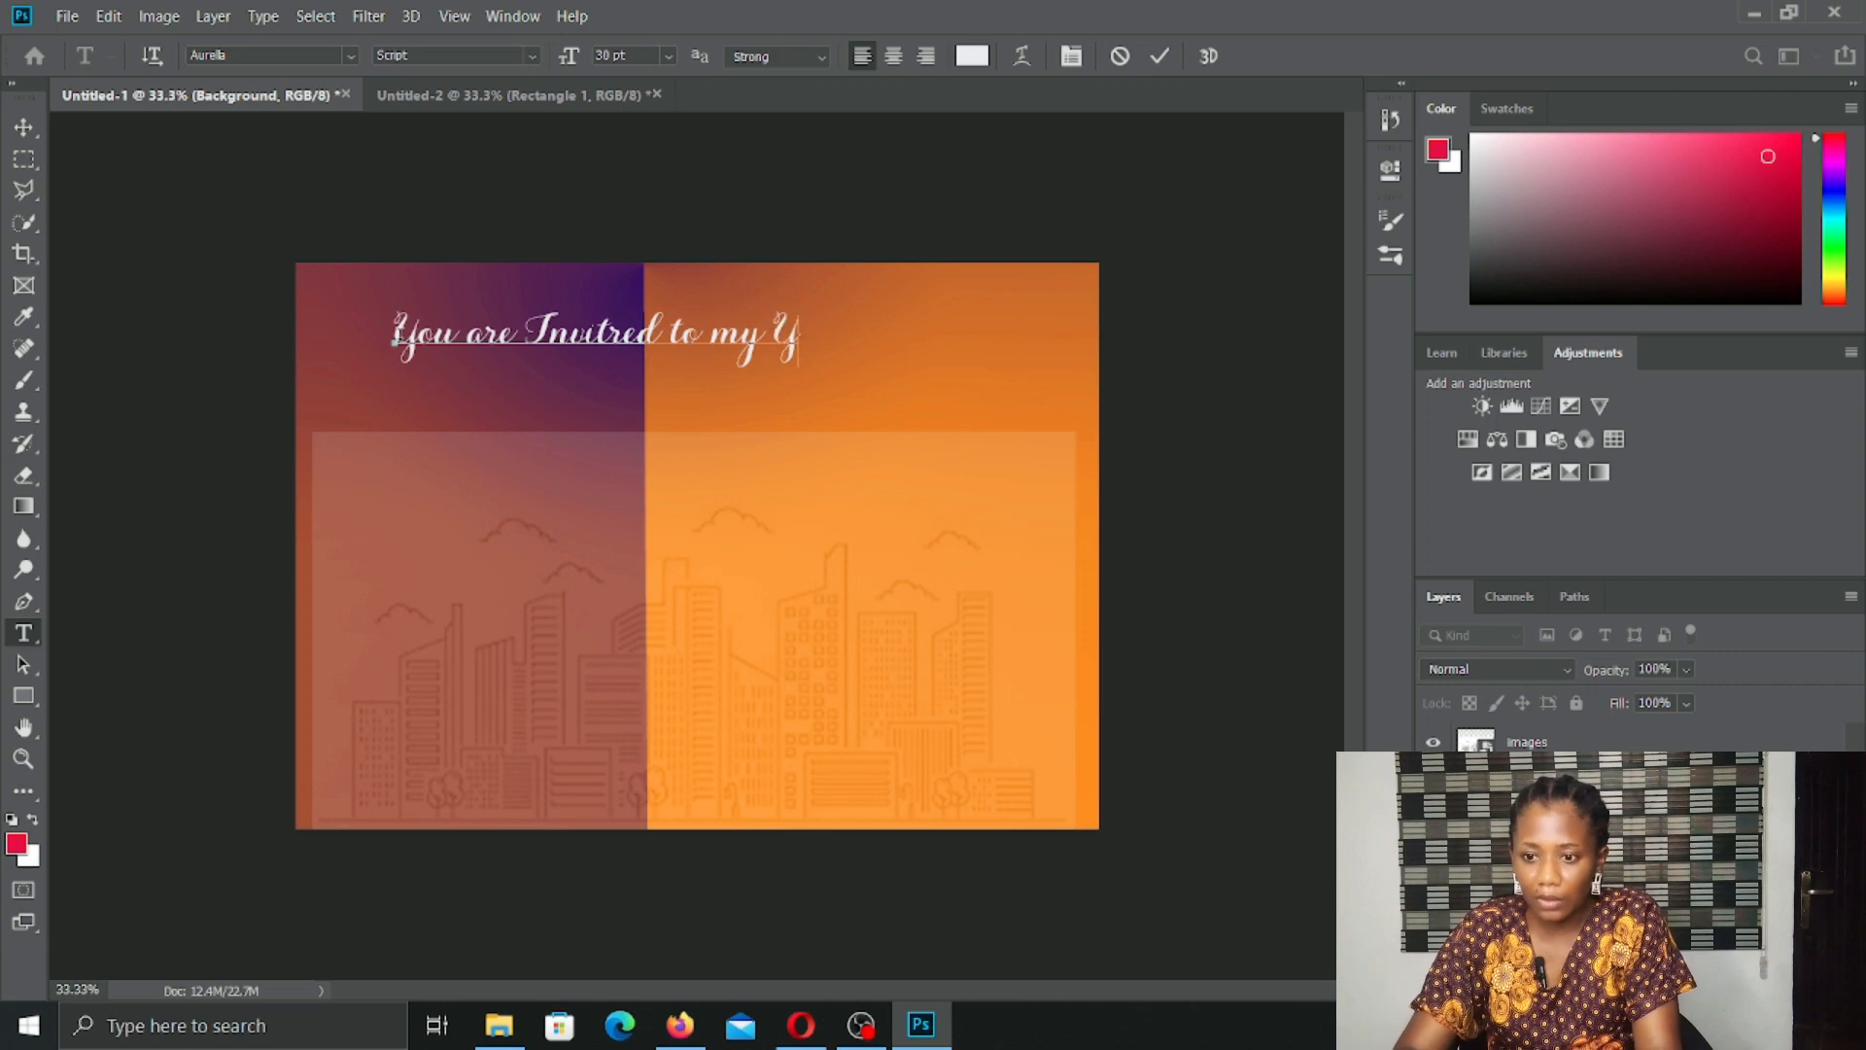
text(tube)
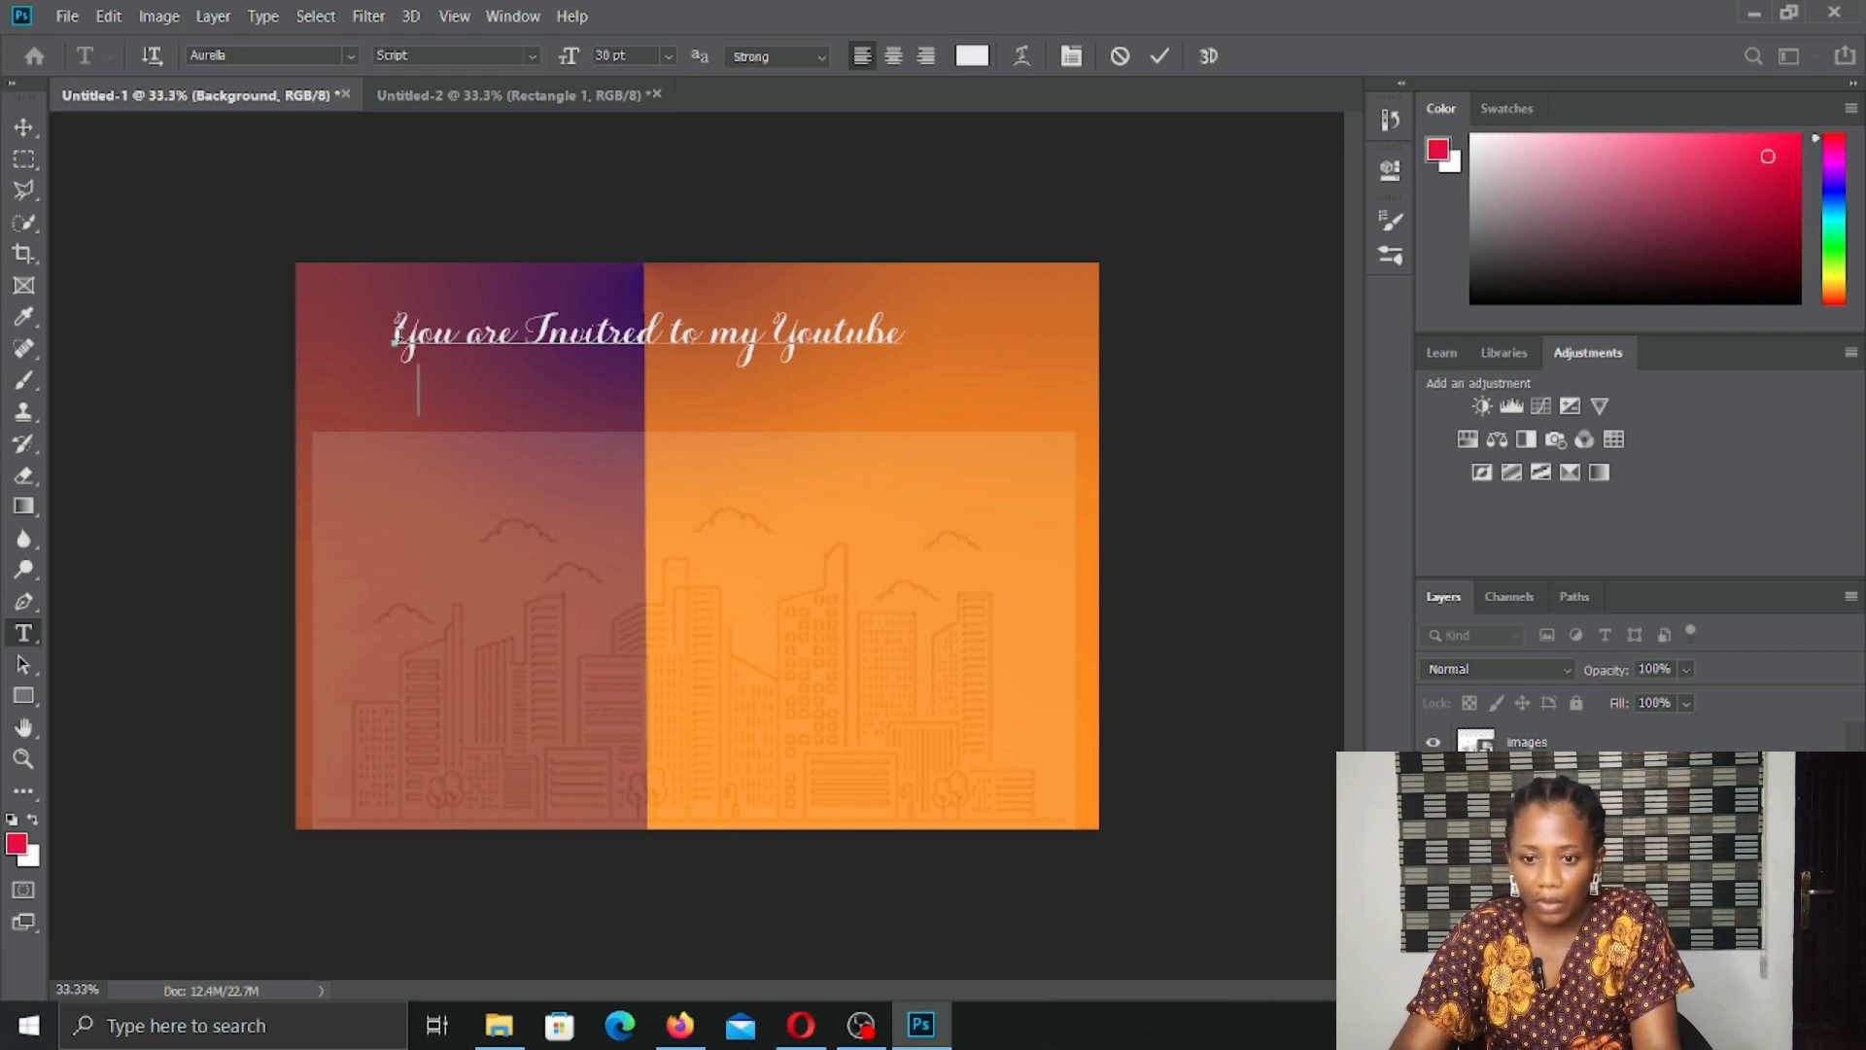
Step: Add the word "party" on an indented second line of the invitation and commit the text
text(p)
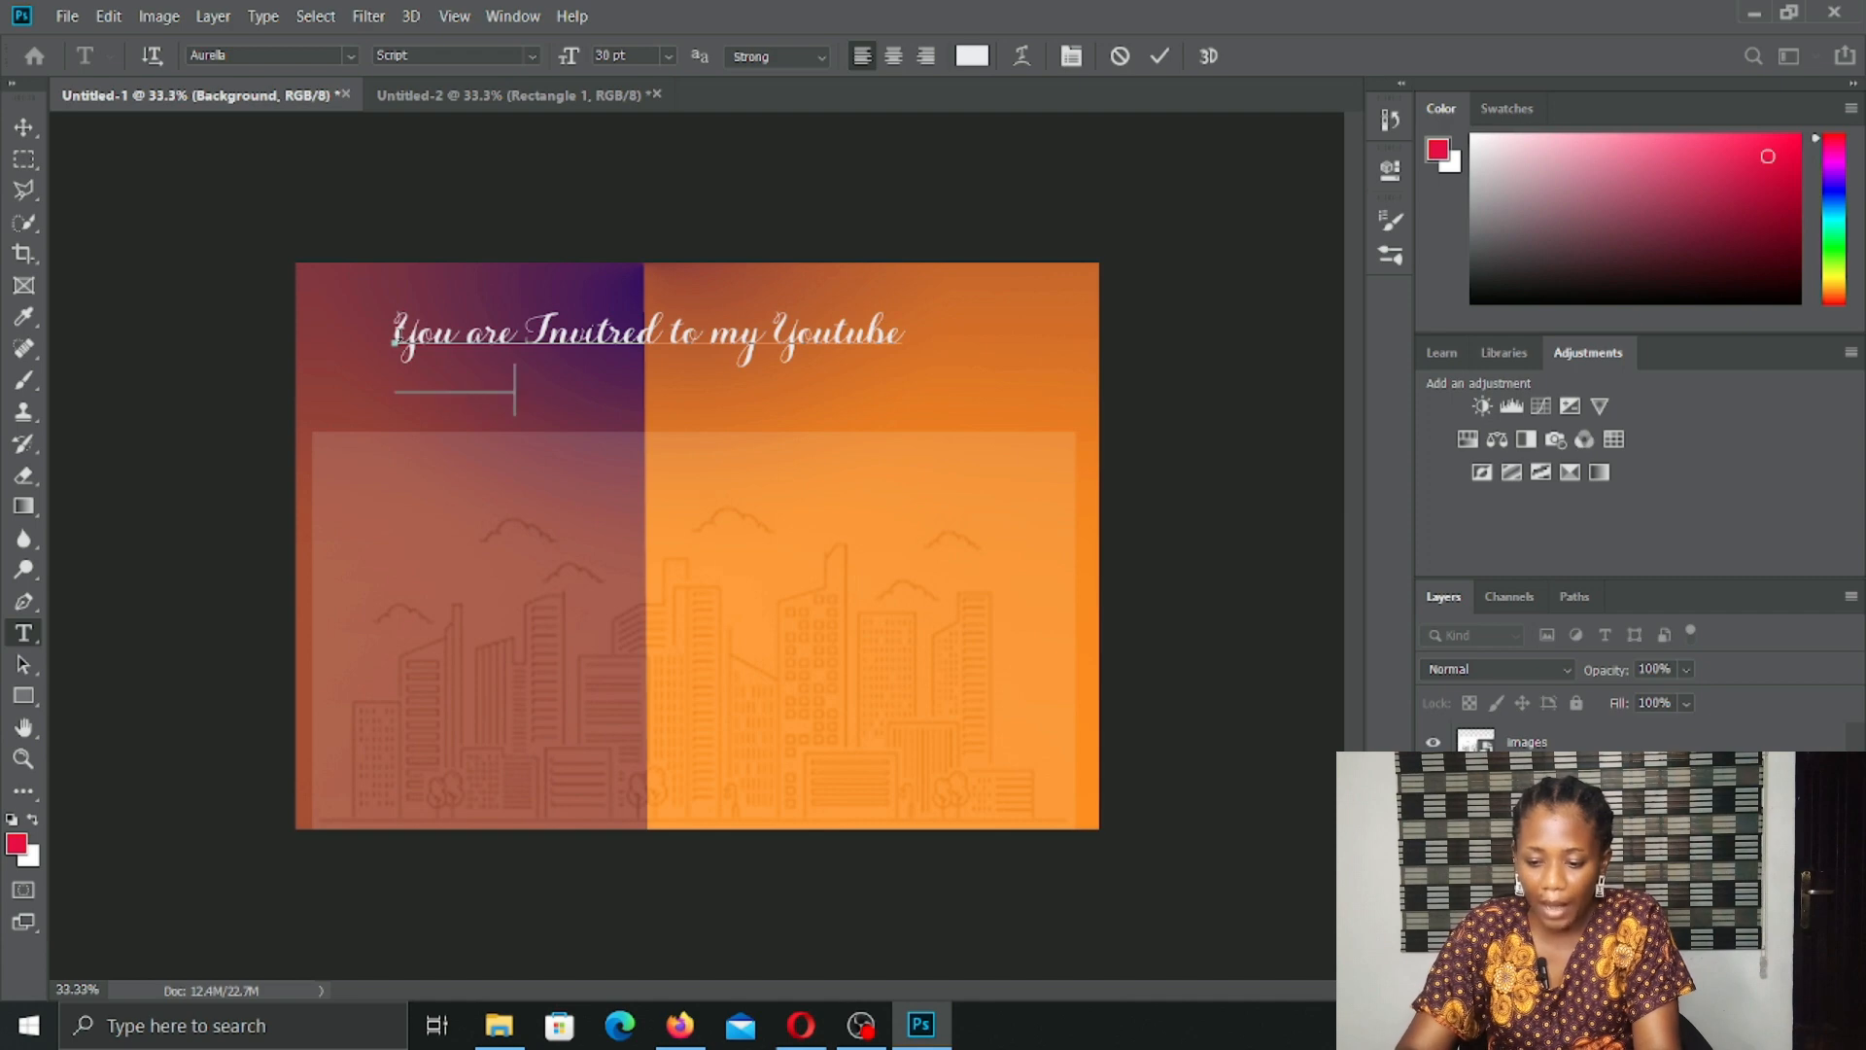
text(arr)
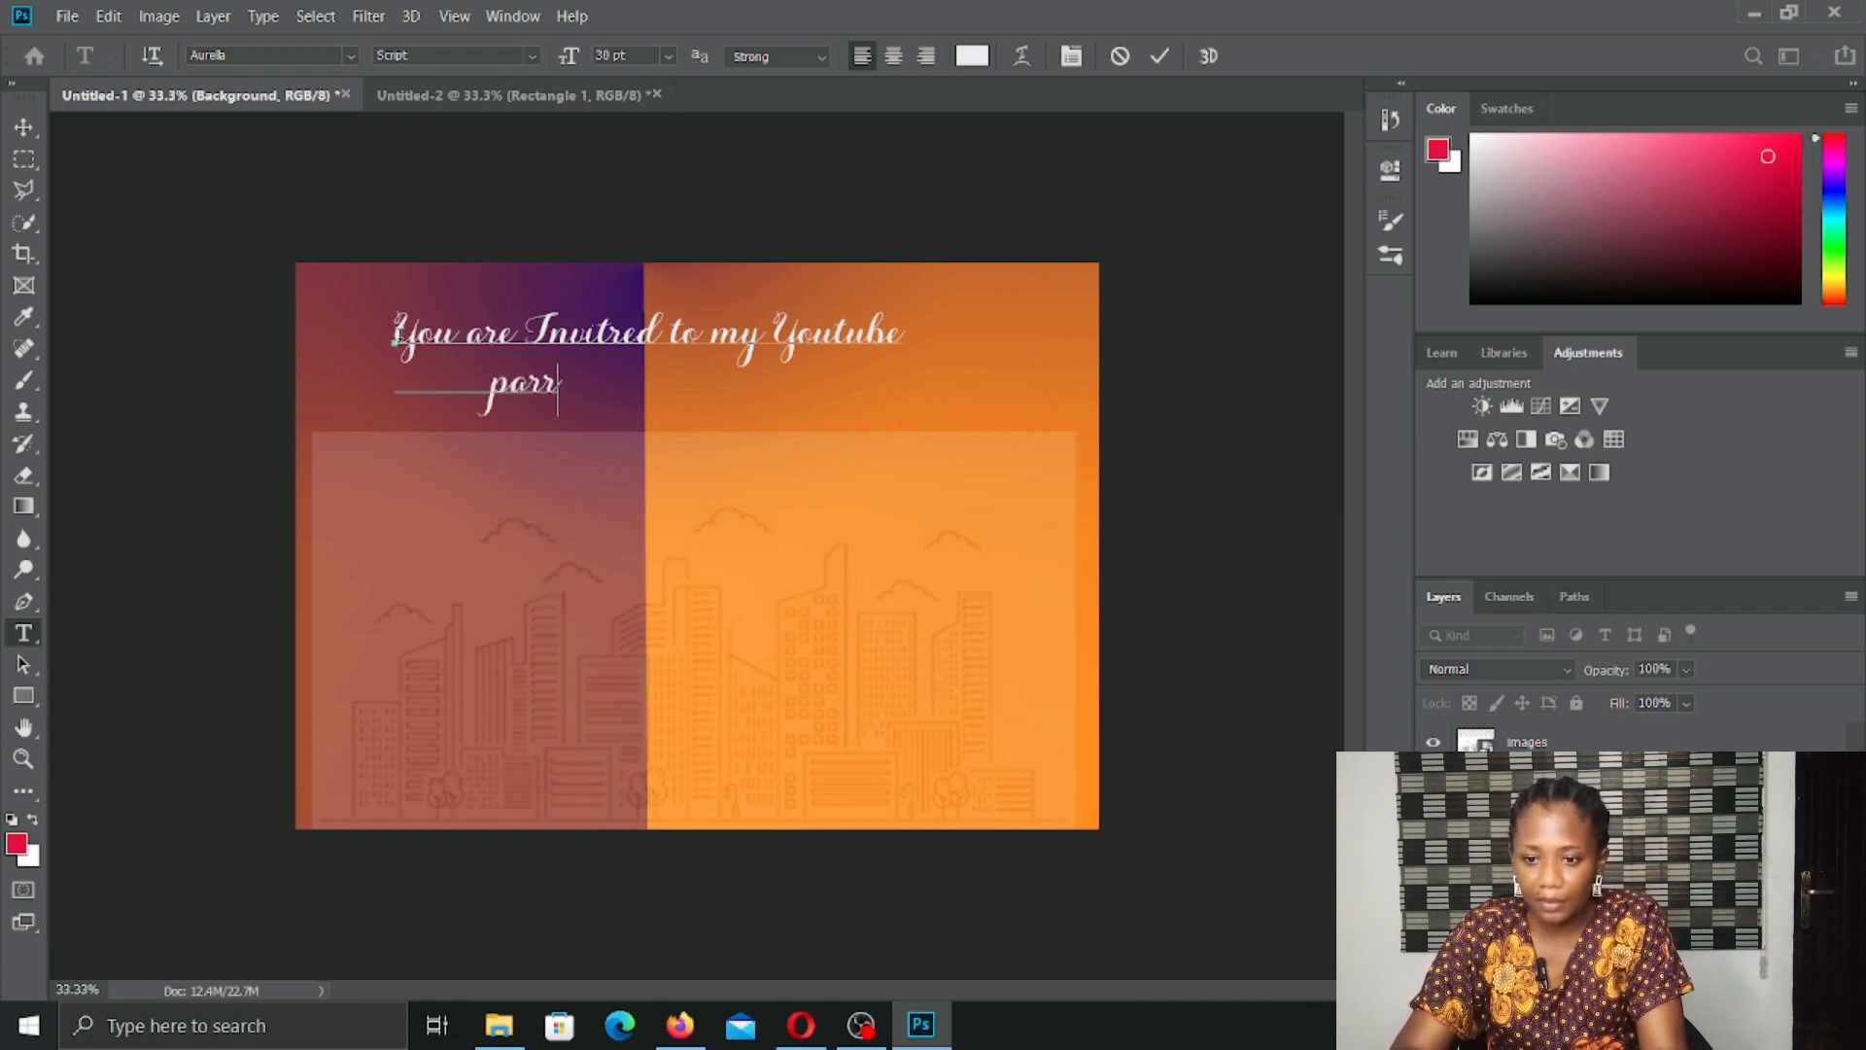
text(y)
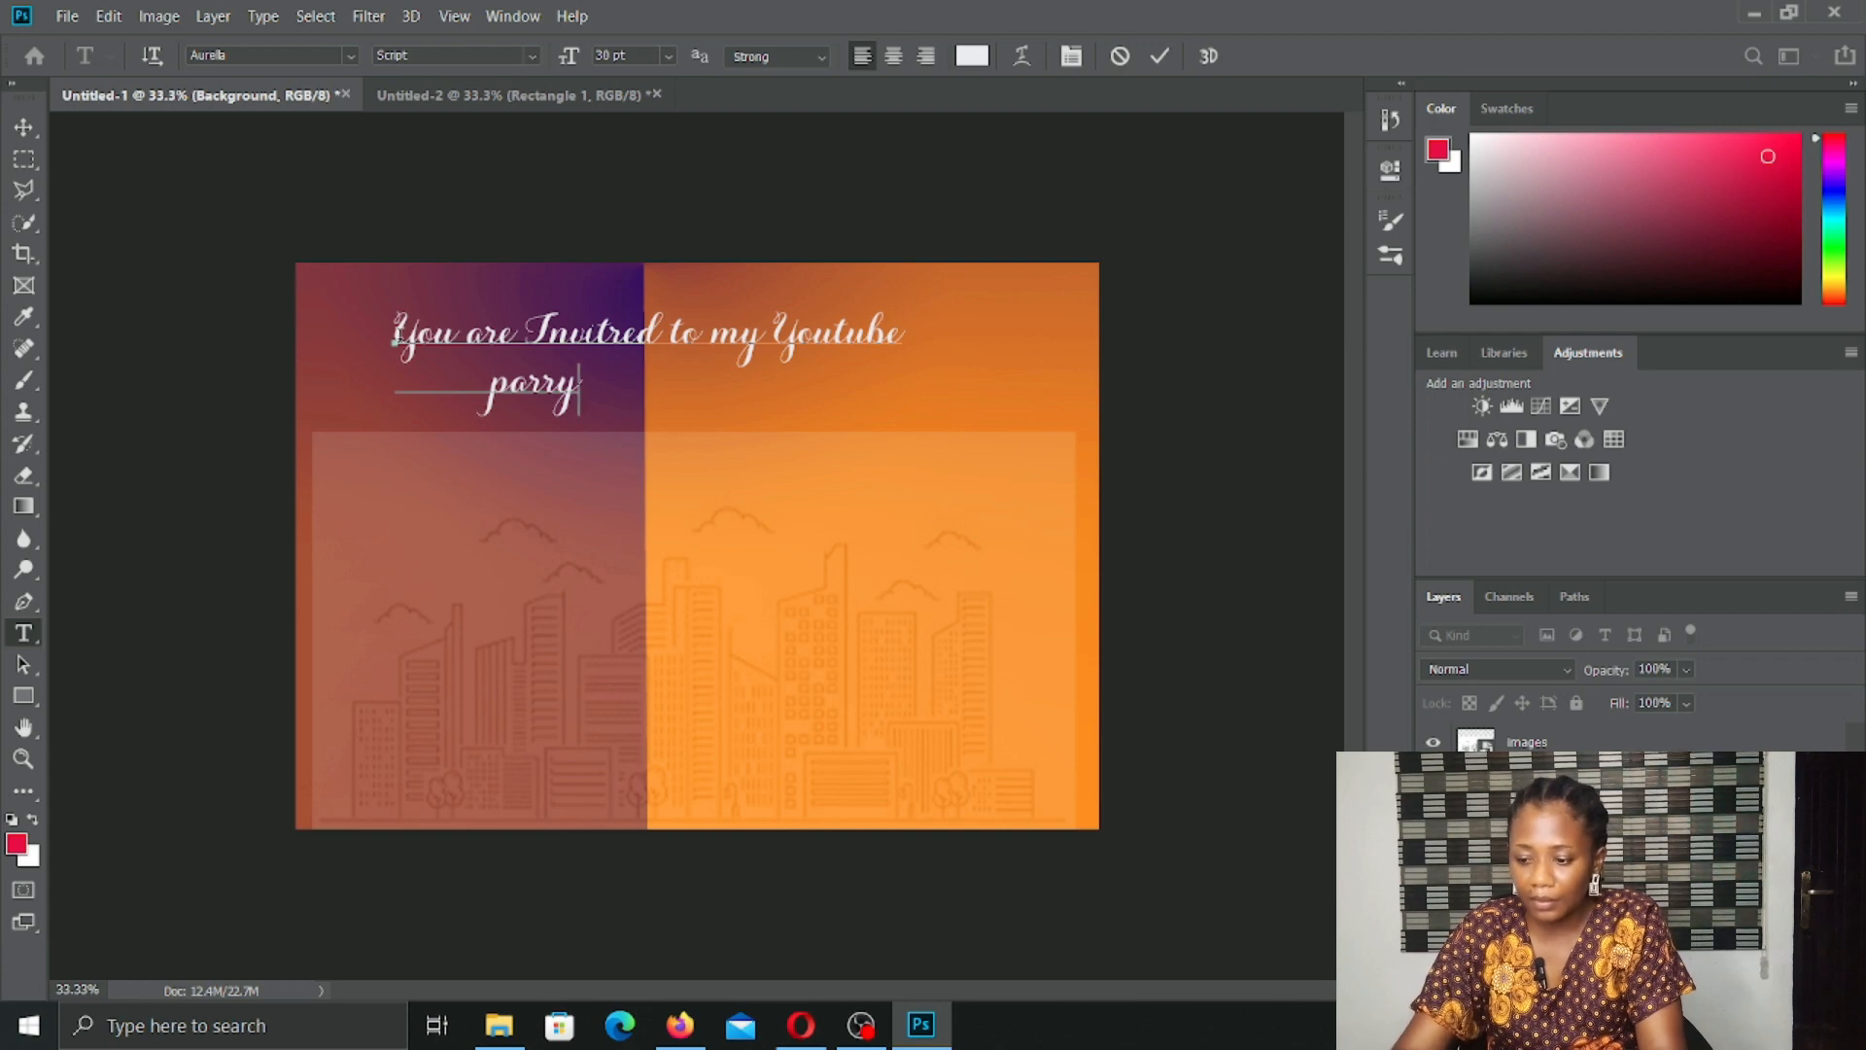
key(BackSpace)
key(BackSpace)
text(ty)
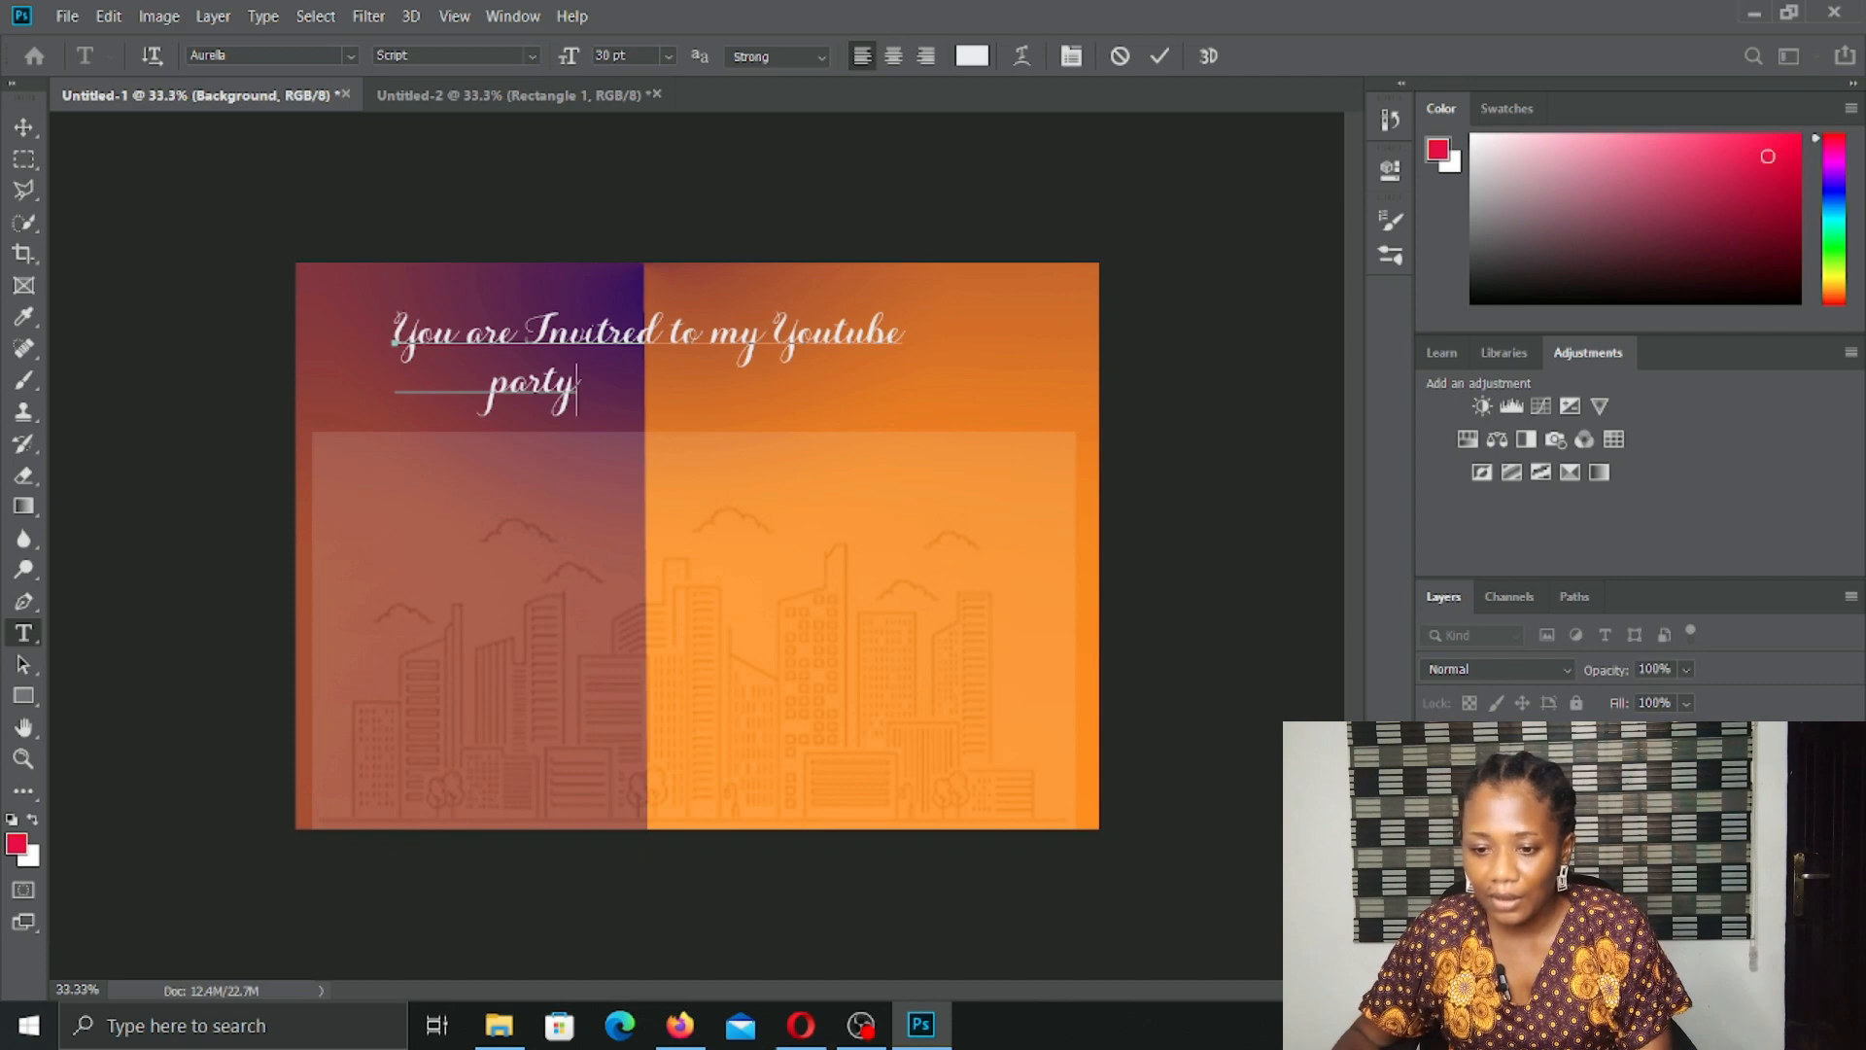
click(60, 17)
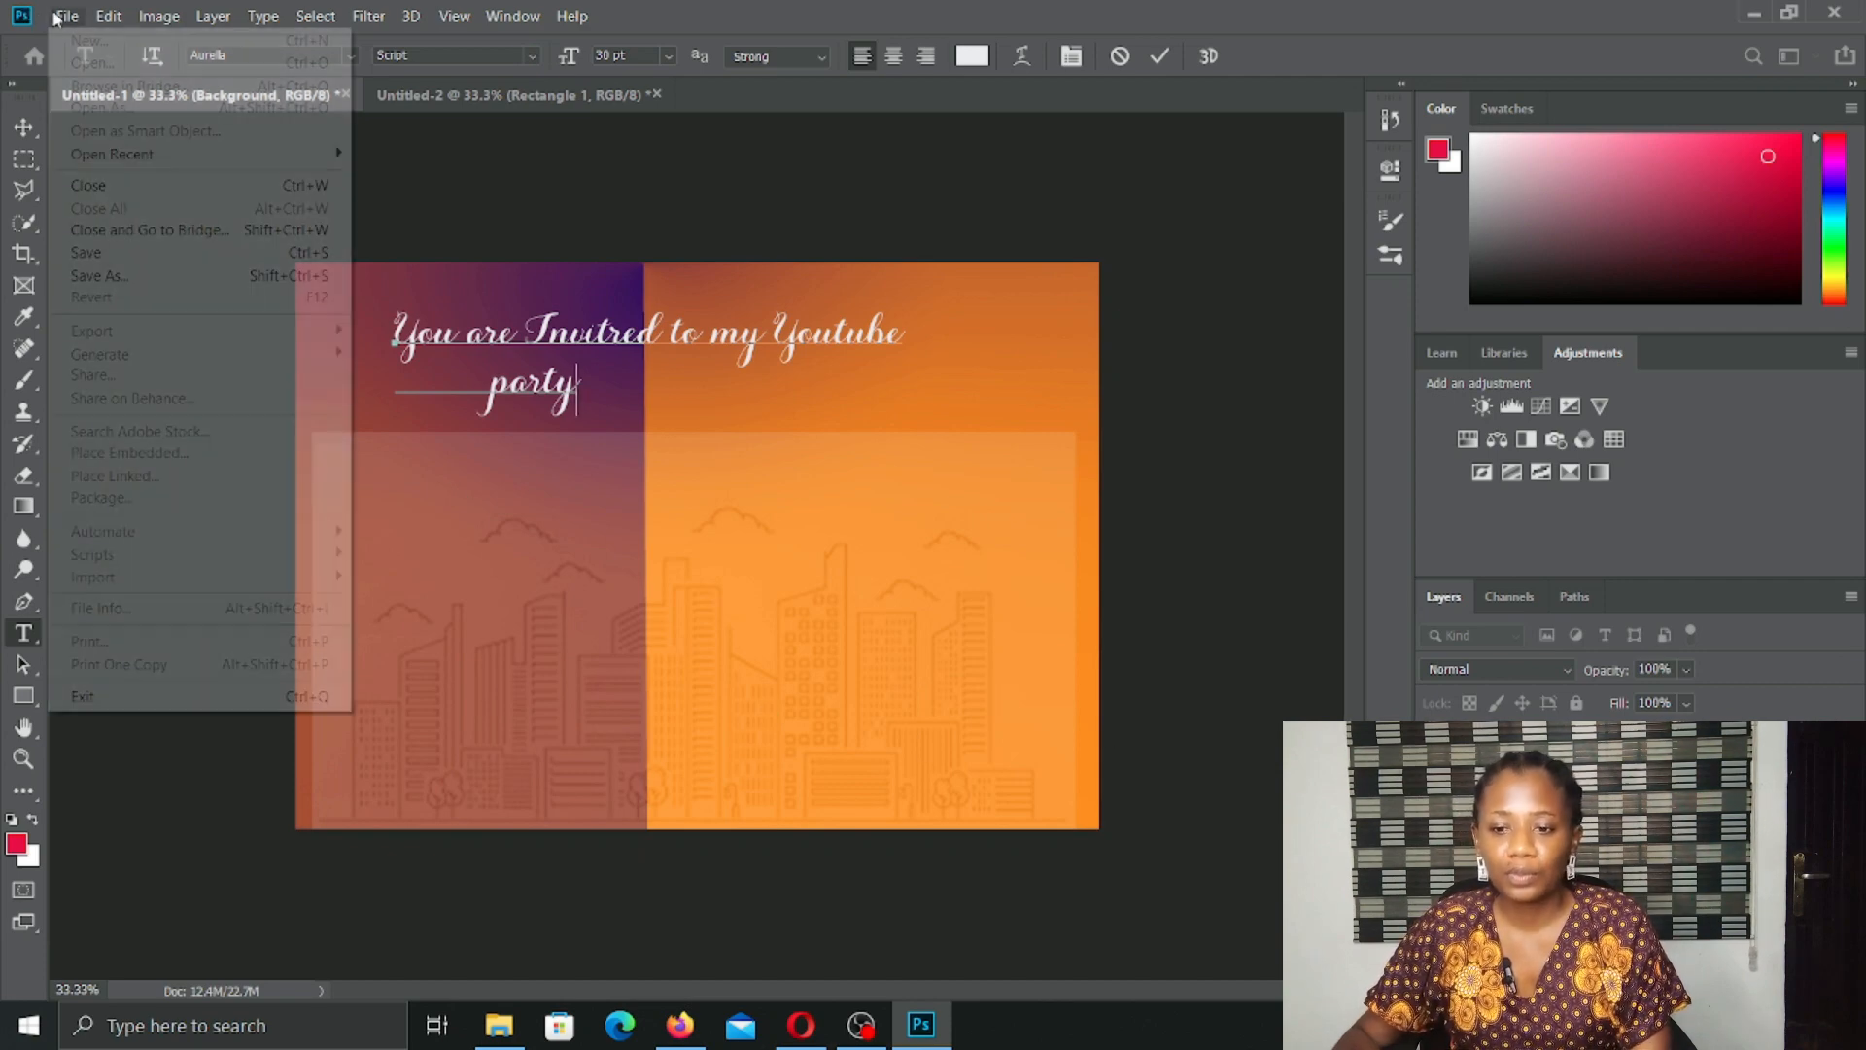
click(108, 187)
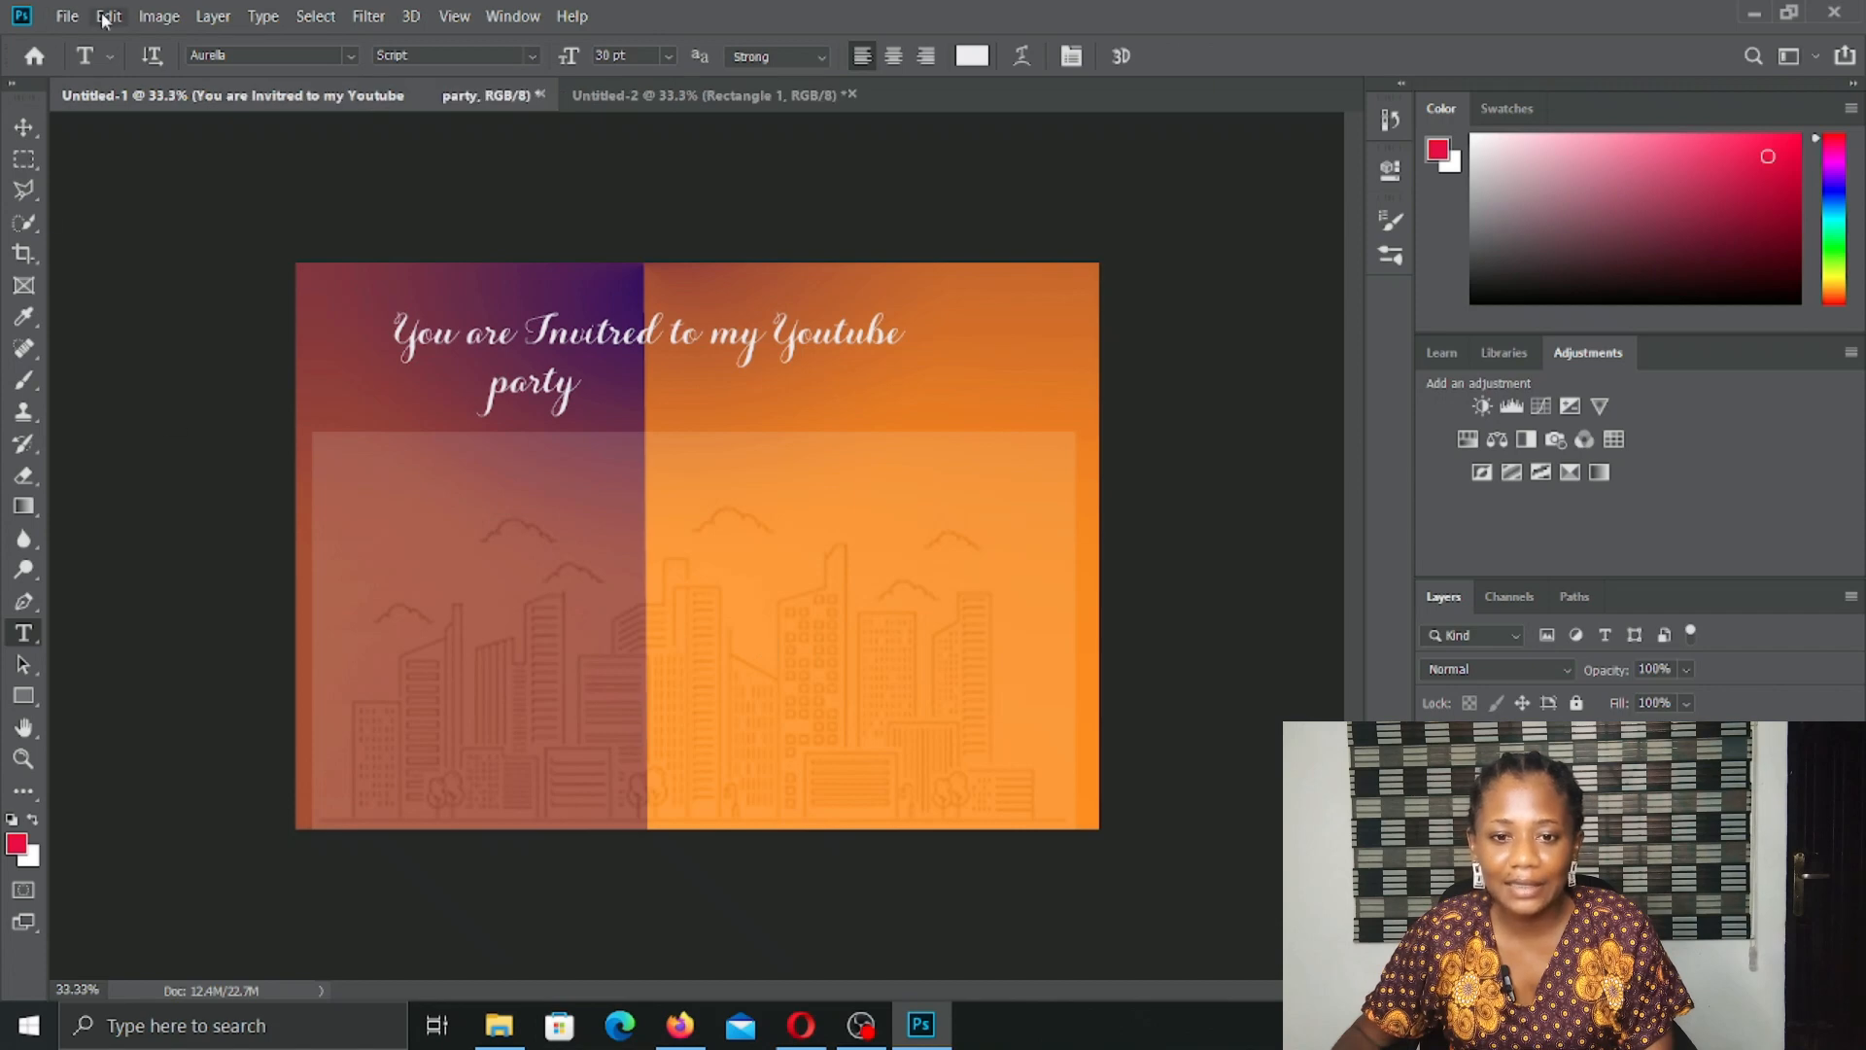
Step: Place the replicate-prediction-td3crwrbbwvycccshdjkwtrhsa cutout of the woman in a purple patterned top from Downloads as an embedded image
click(66, 17)
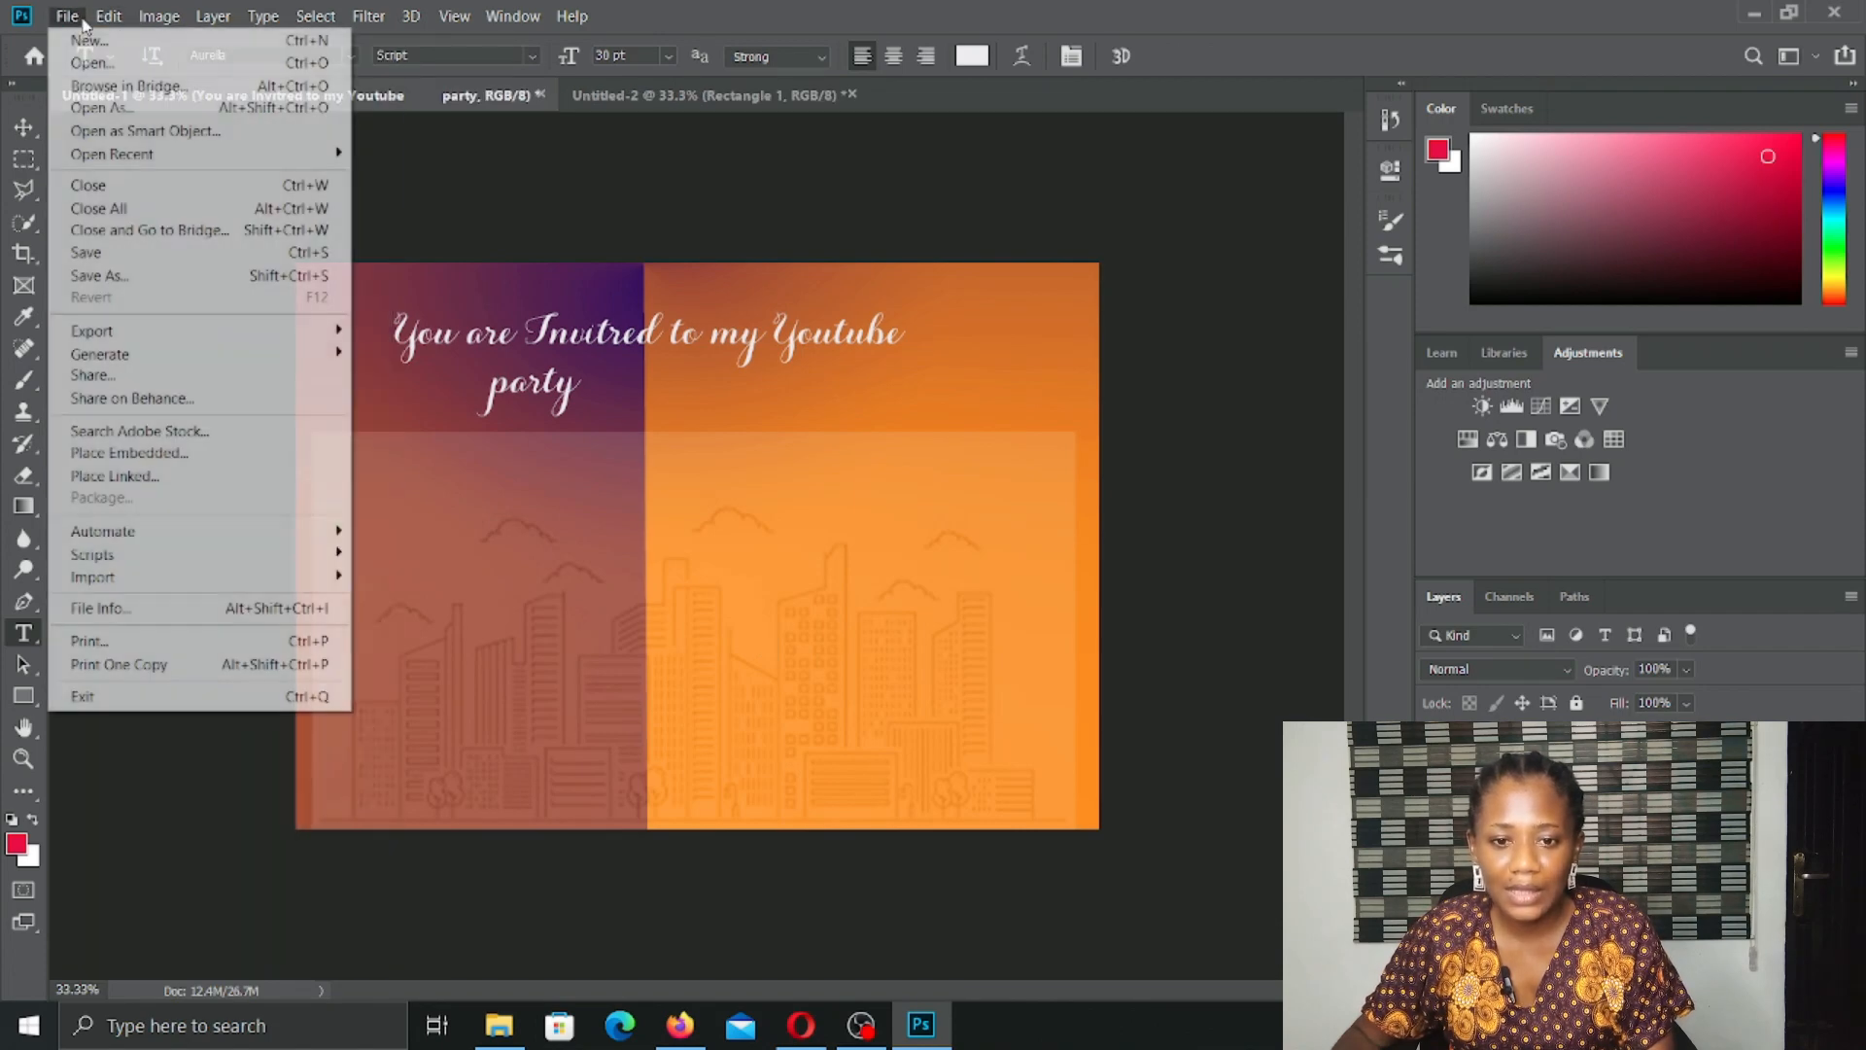
click(117, 455)
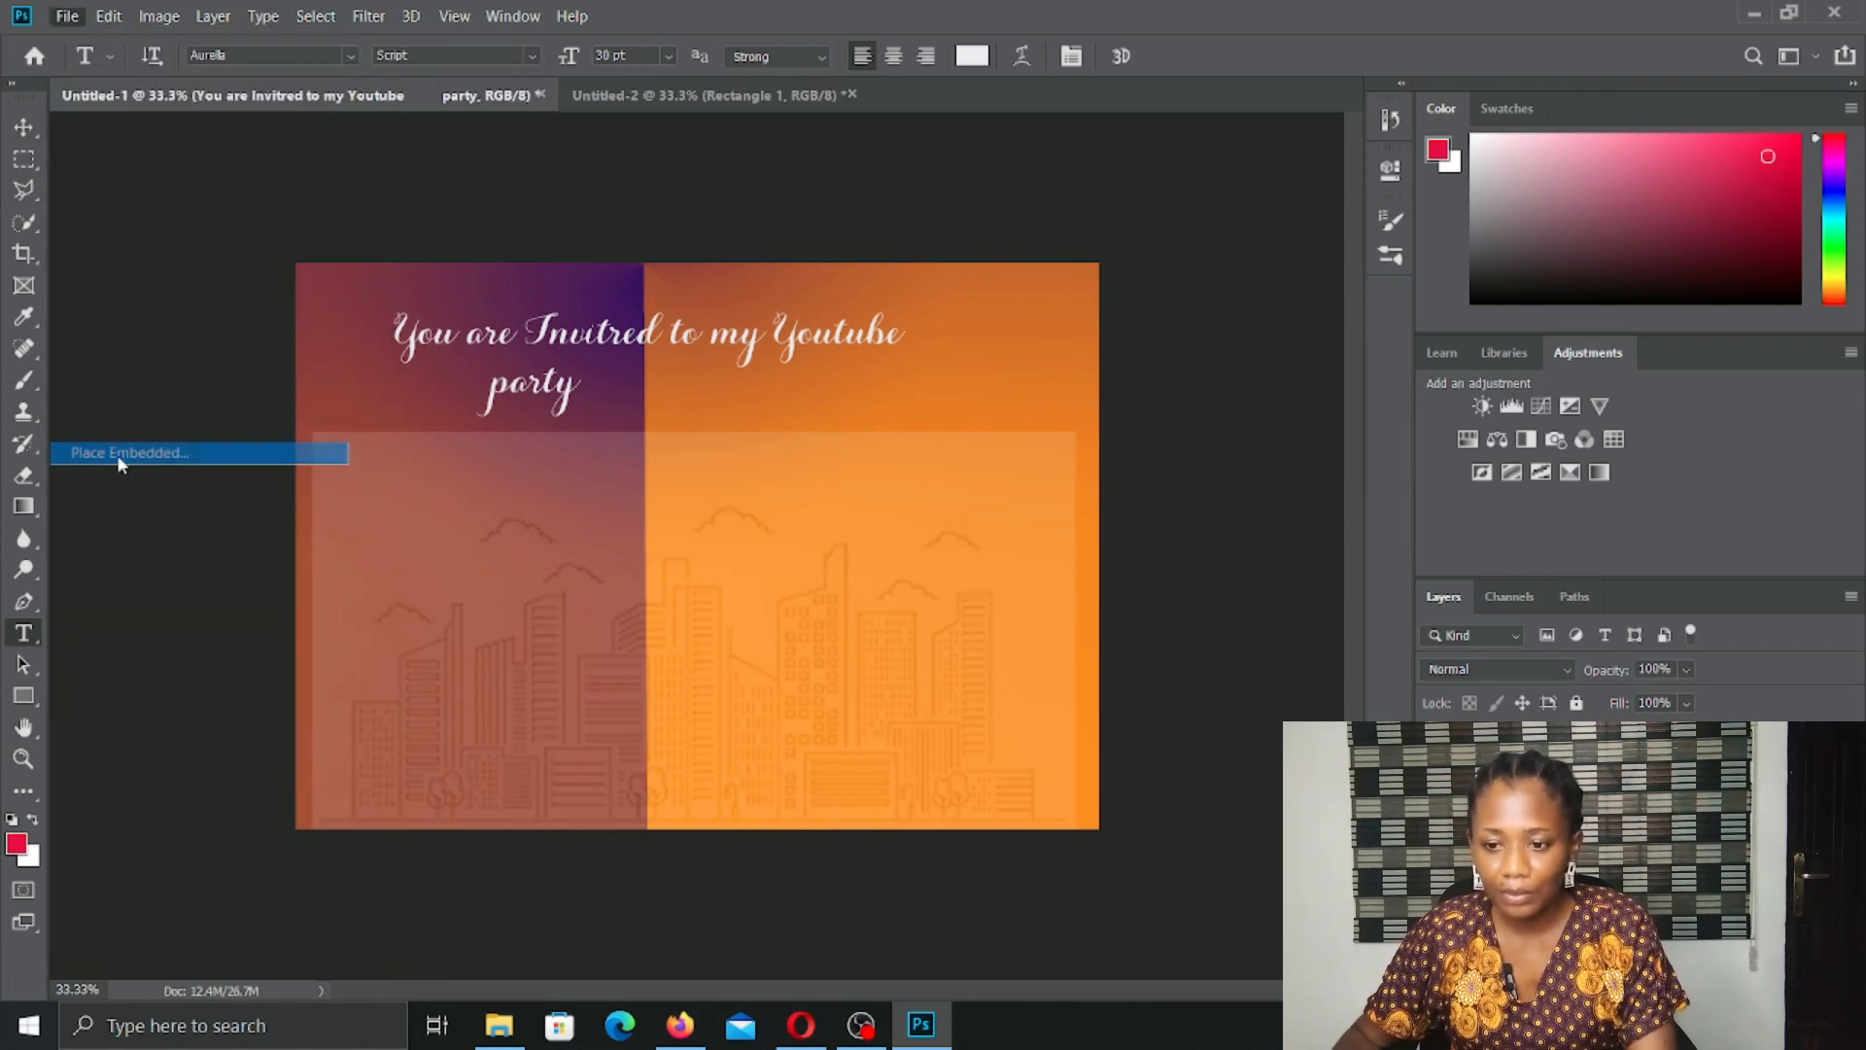
scroll(661, 301, down, 3)
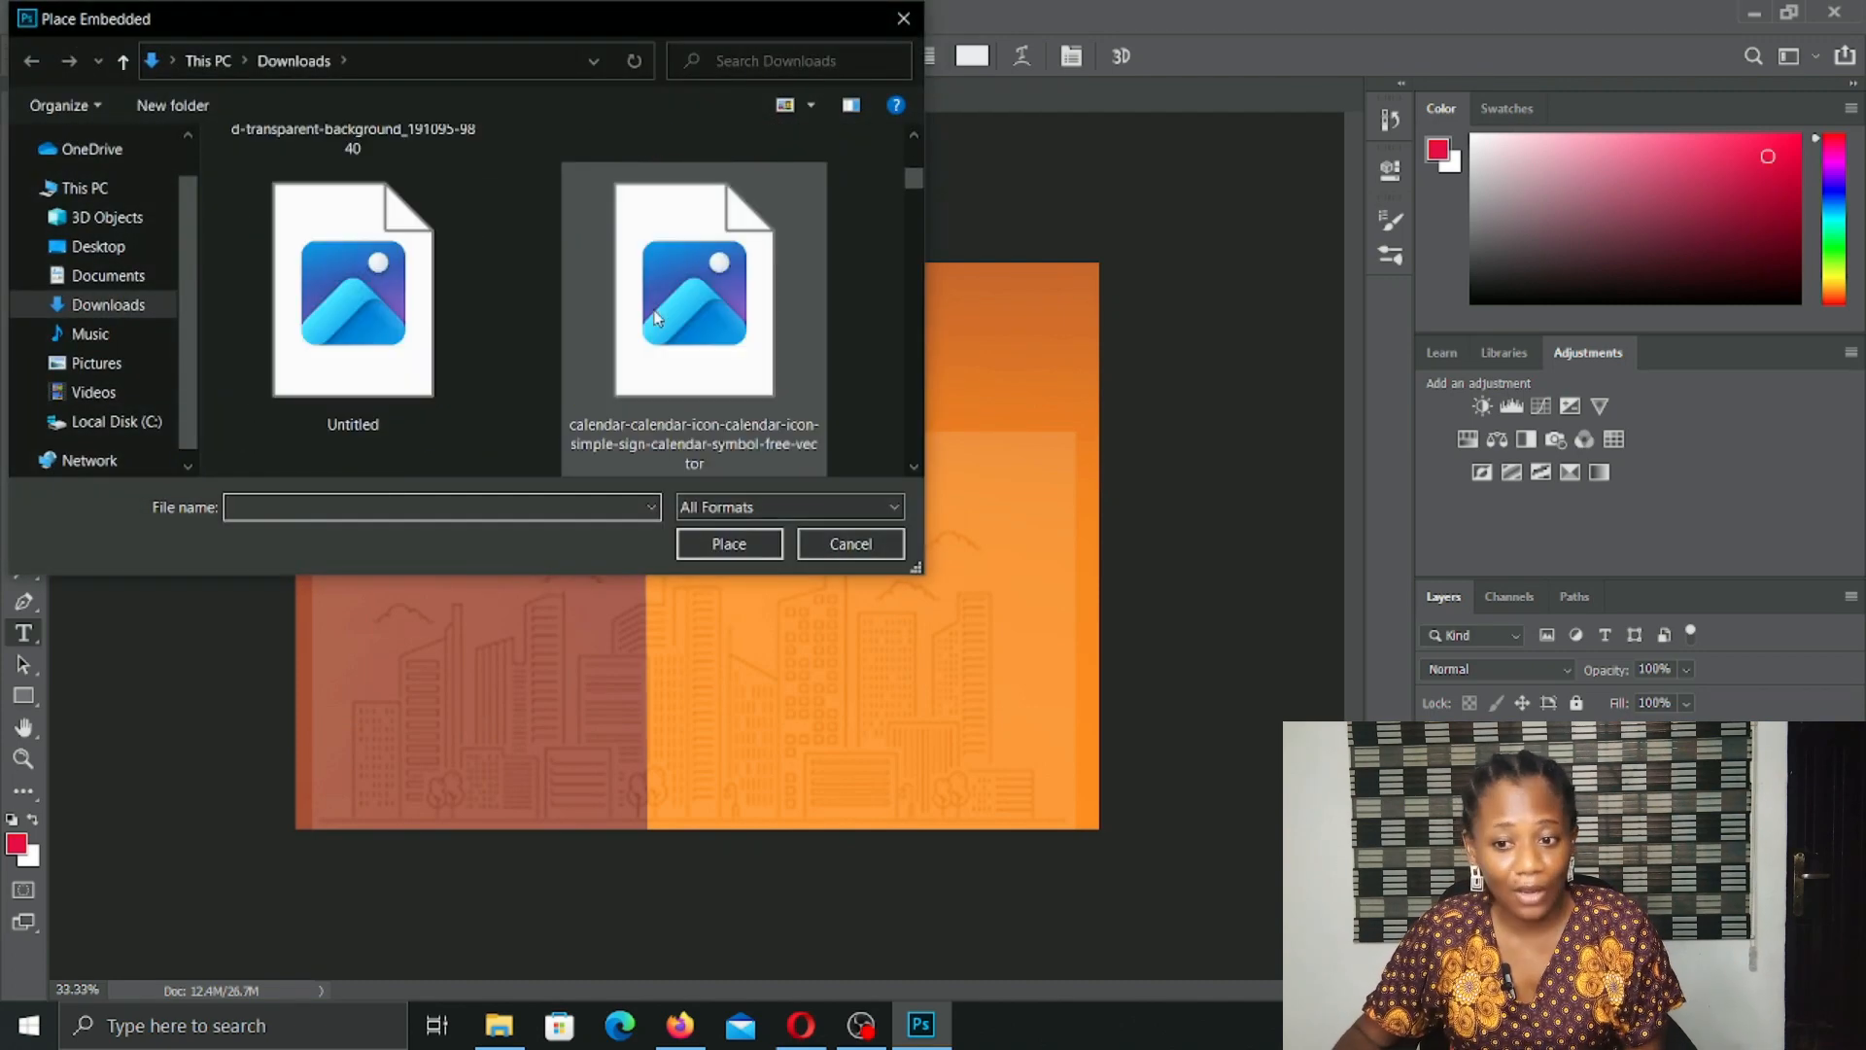
scroll(654, 317, down, 6)
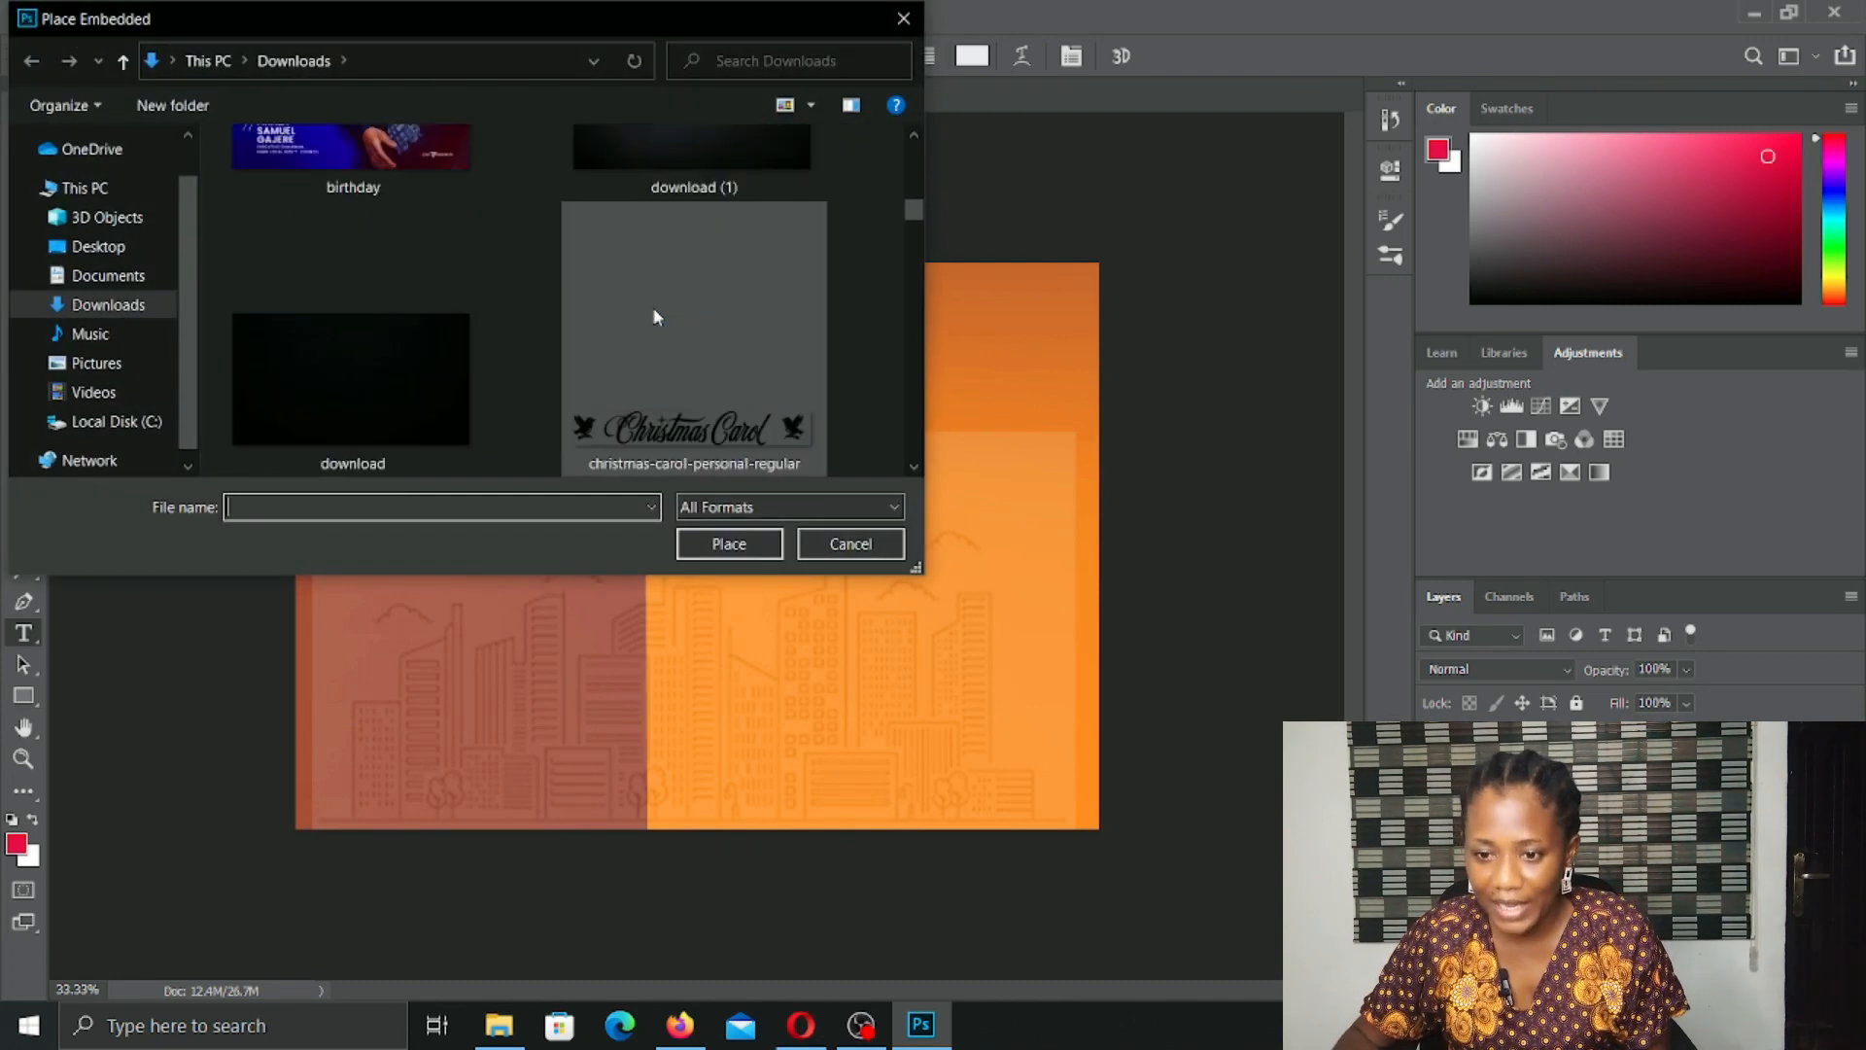
scroll(654, 316, down, 2)
scroll(654, 317, down, 5)
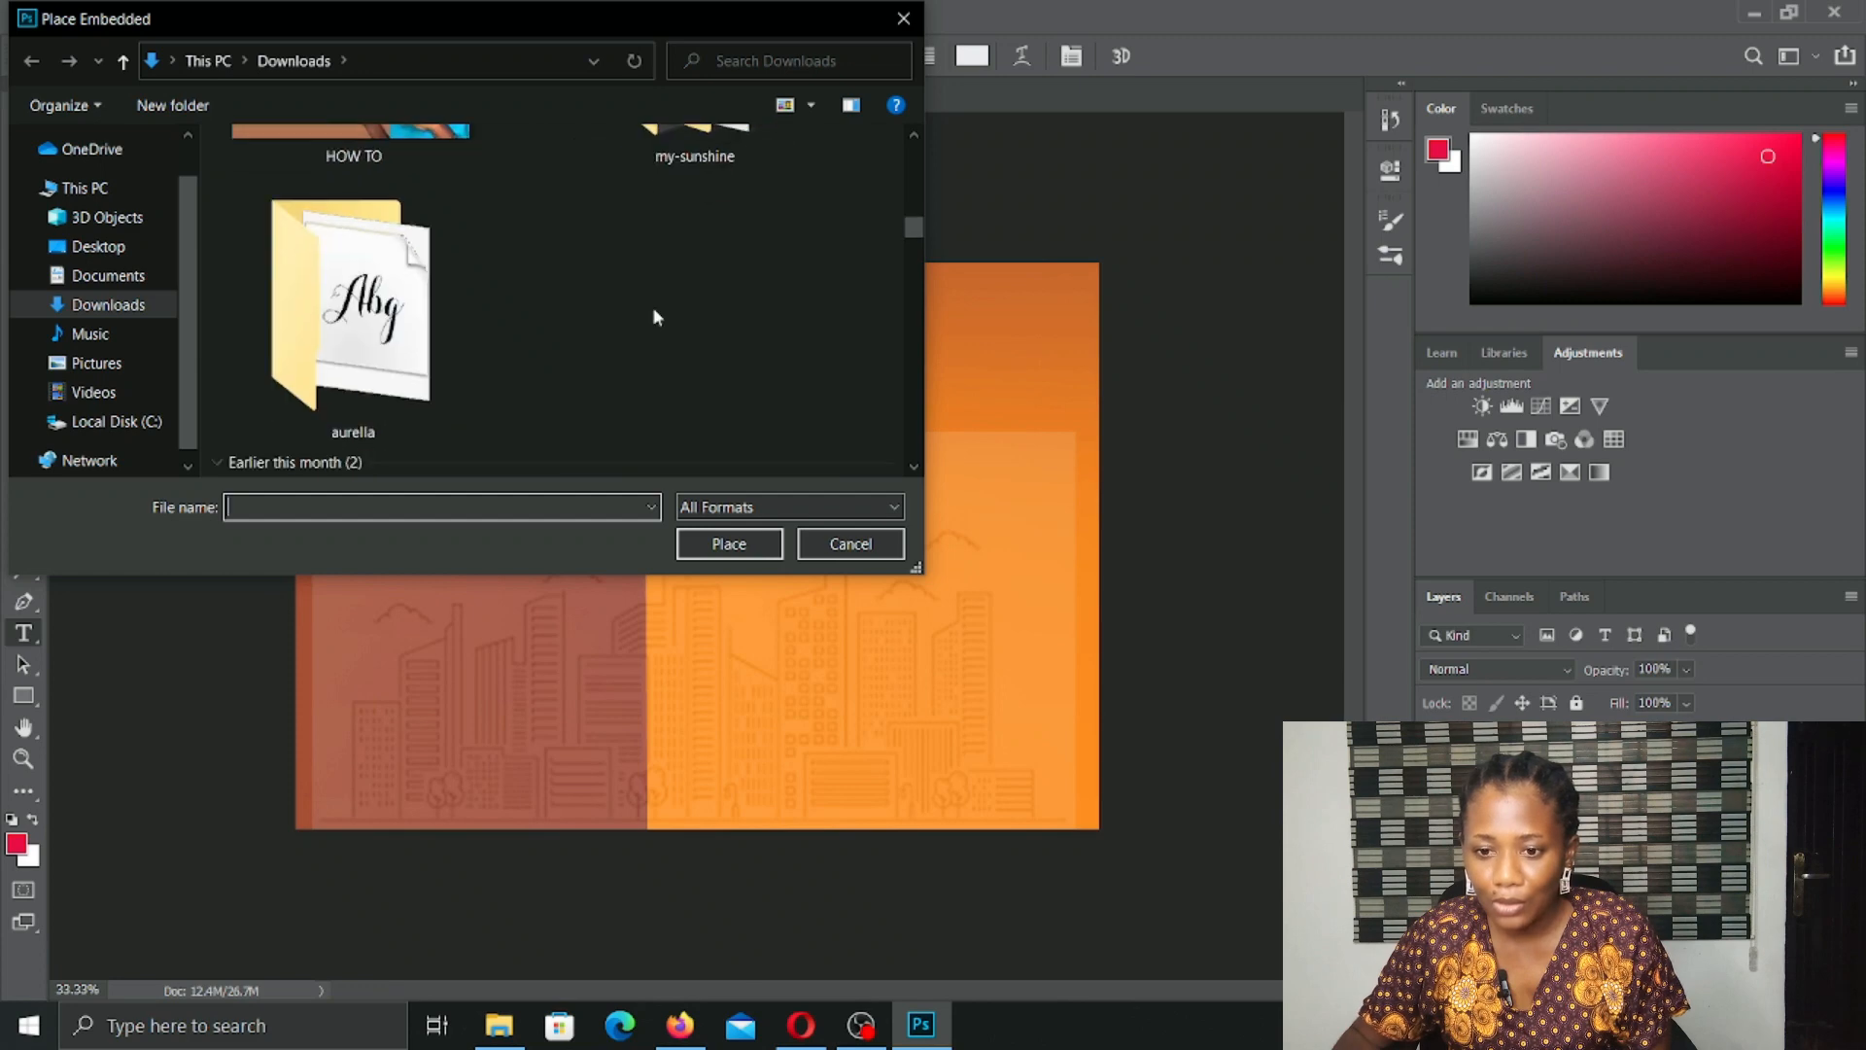
scroll(653, 307, up, 1)
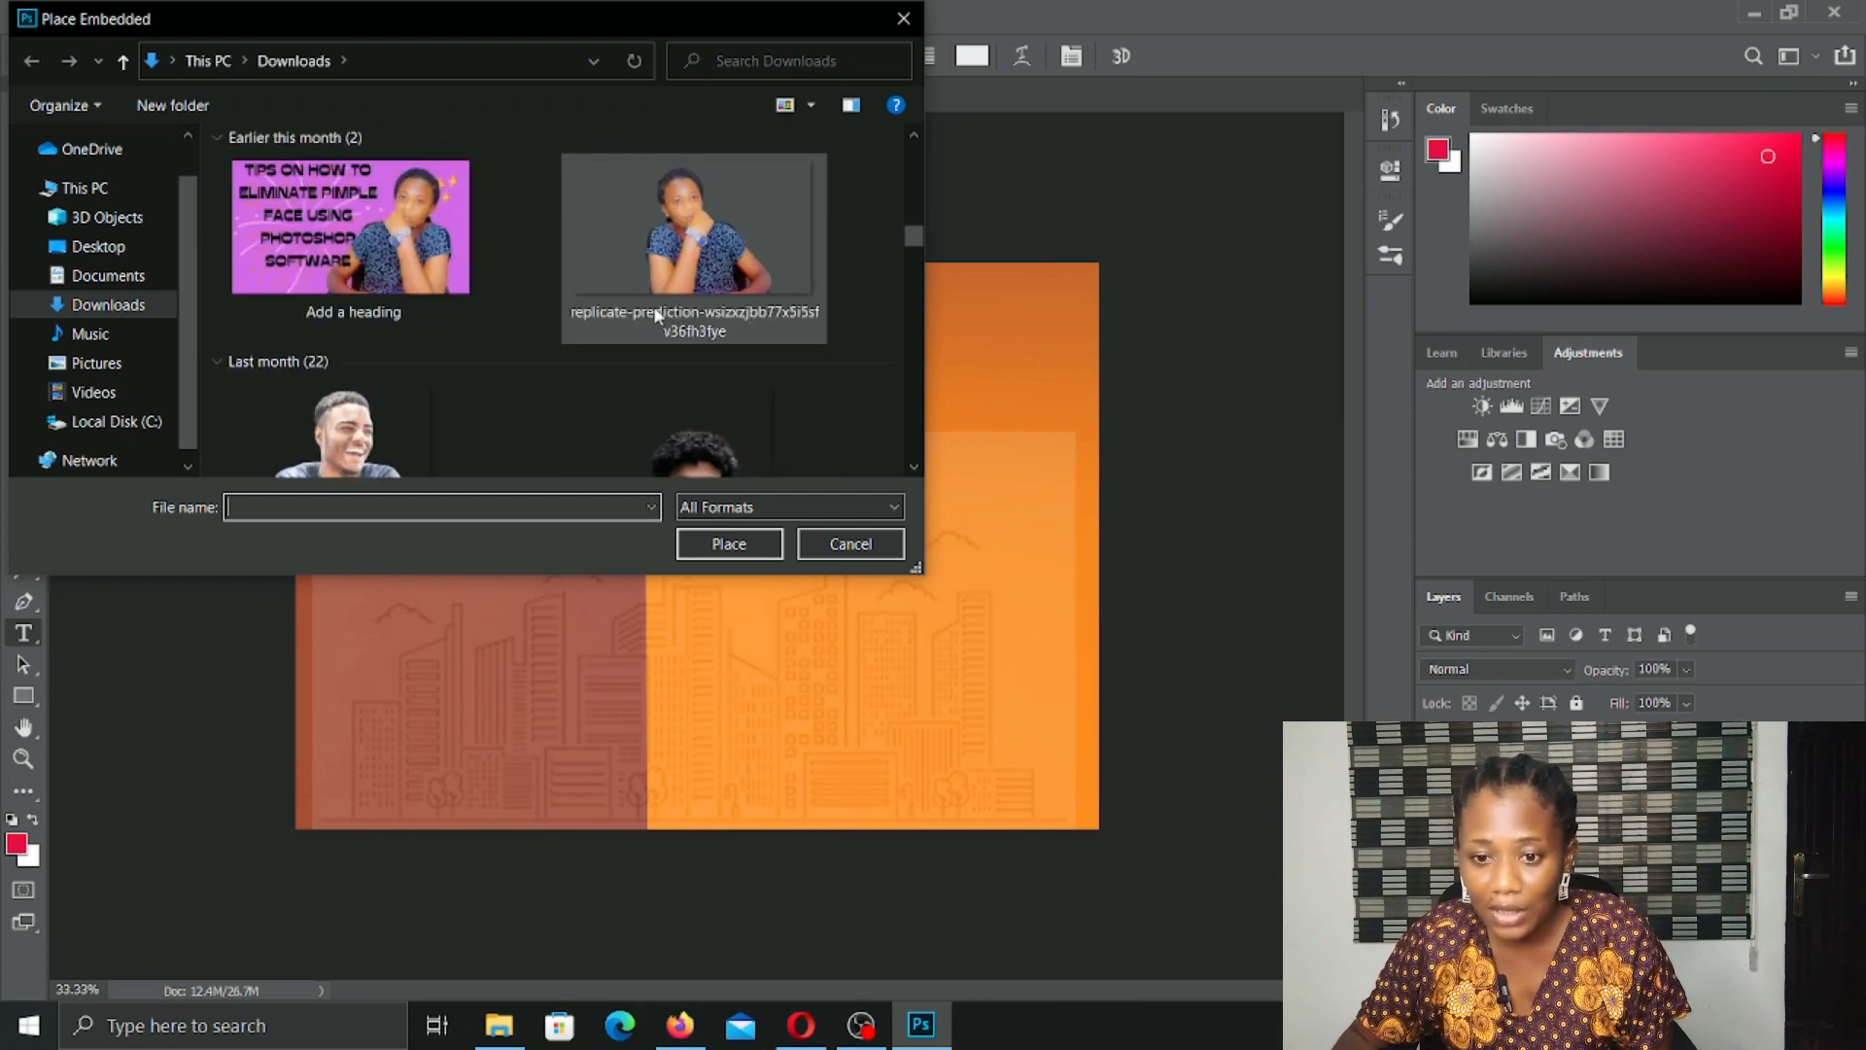
scroll(654, 314, down, 4)
scroll(653, 306, down, 6)
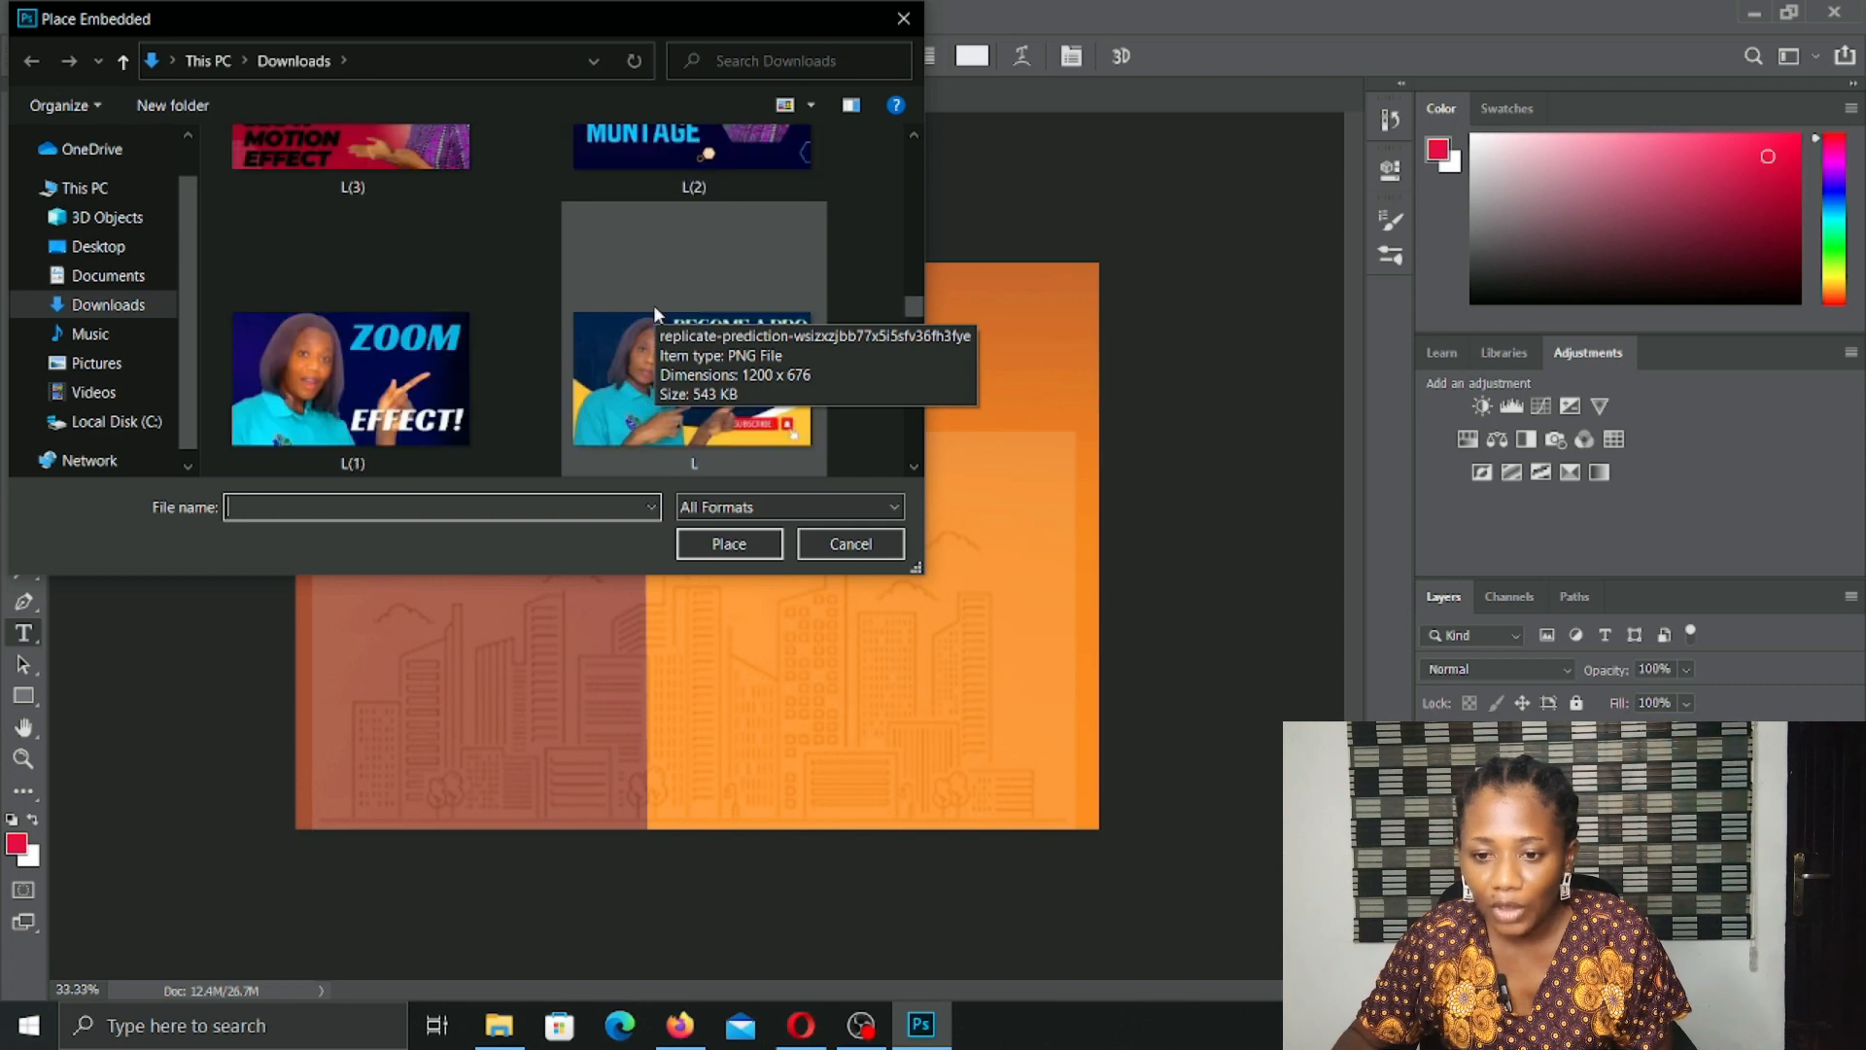
scroll(653, 305, down, 5)
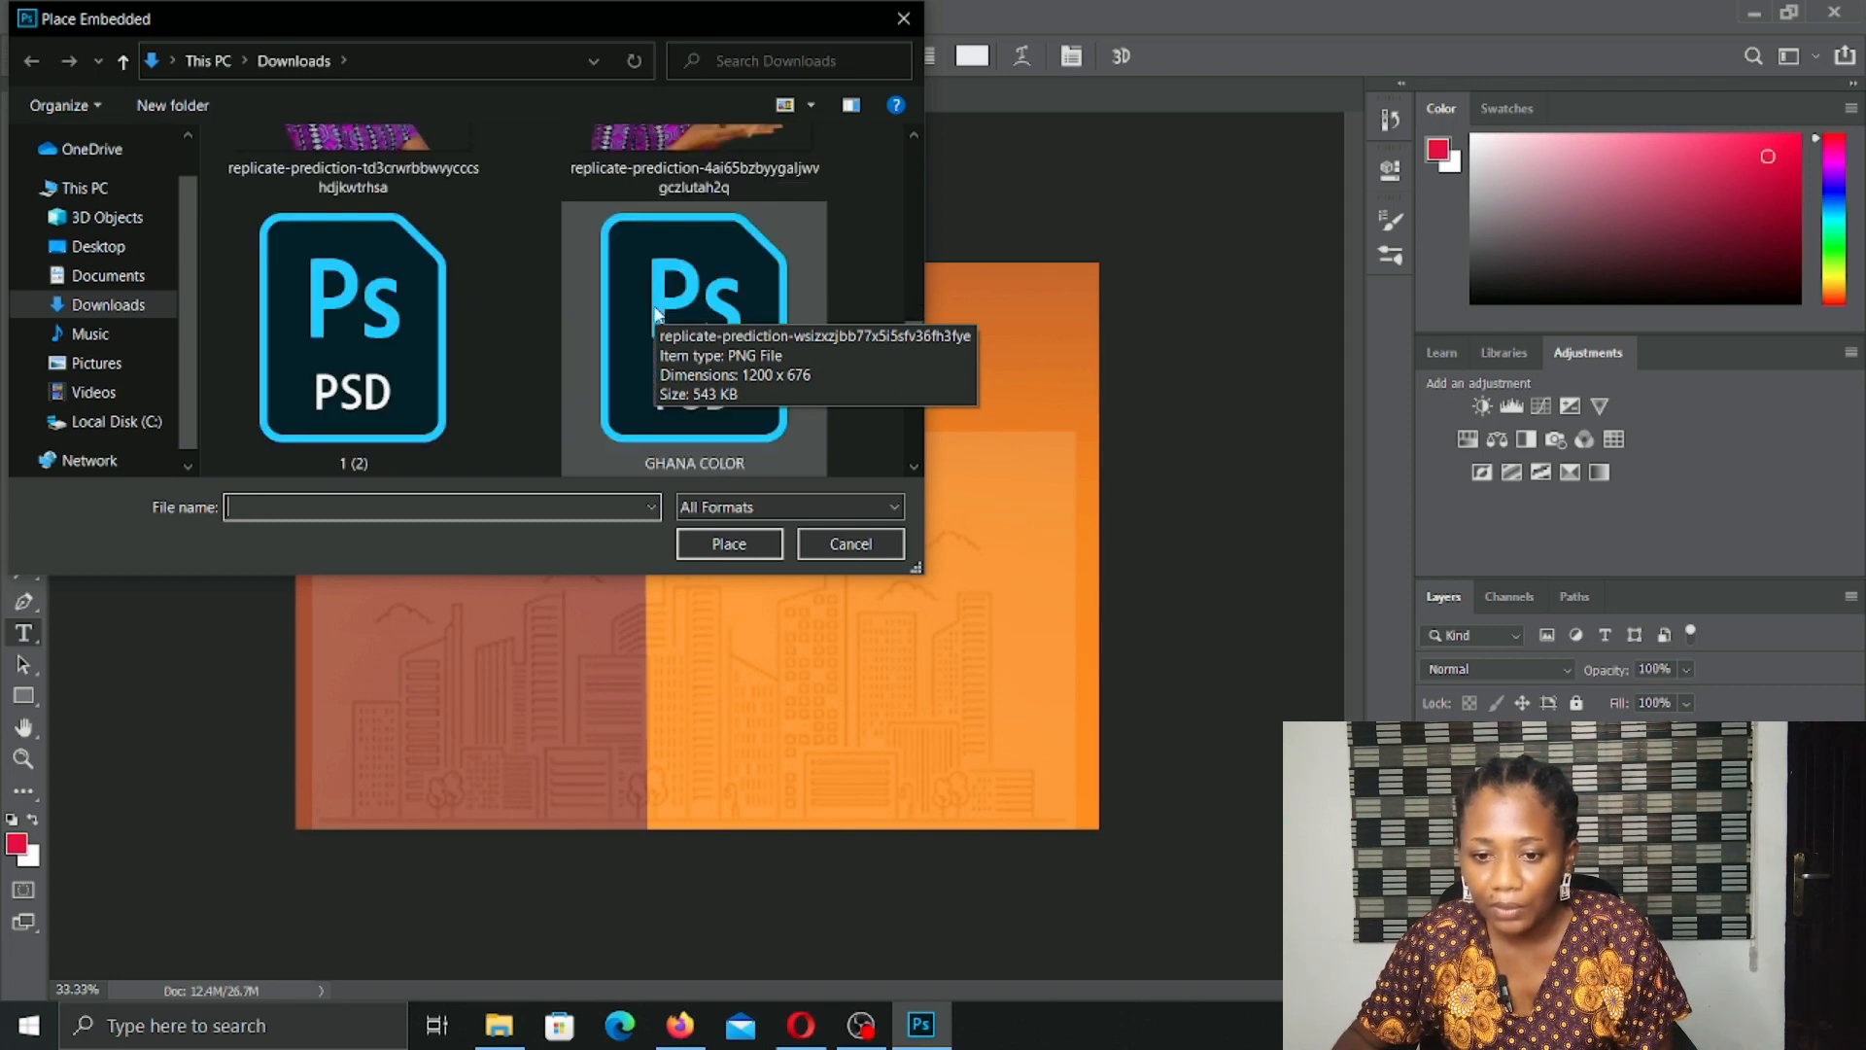
scroll(655, 313, up, 4)
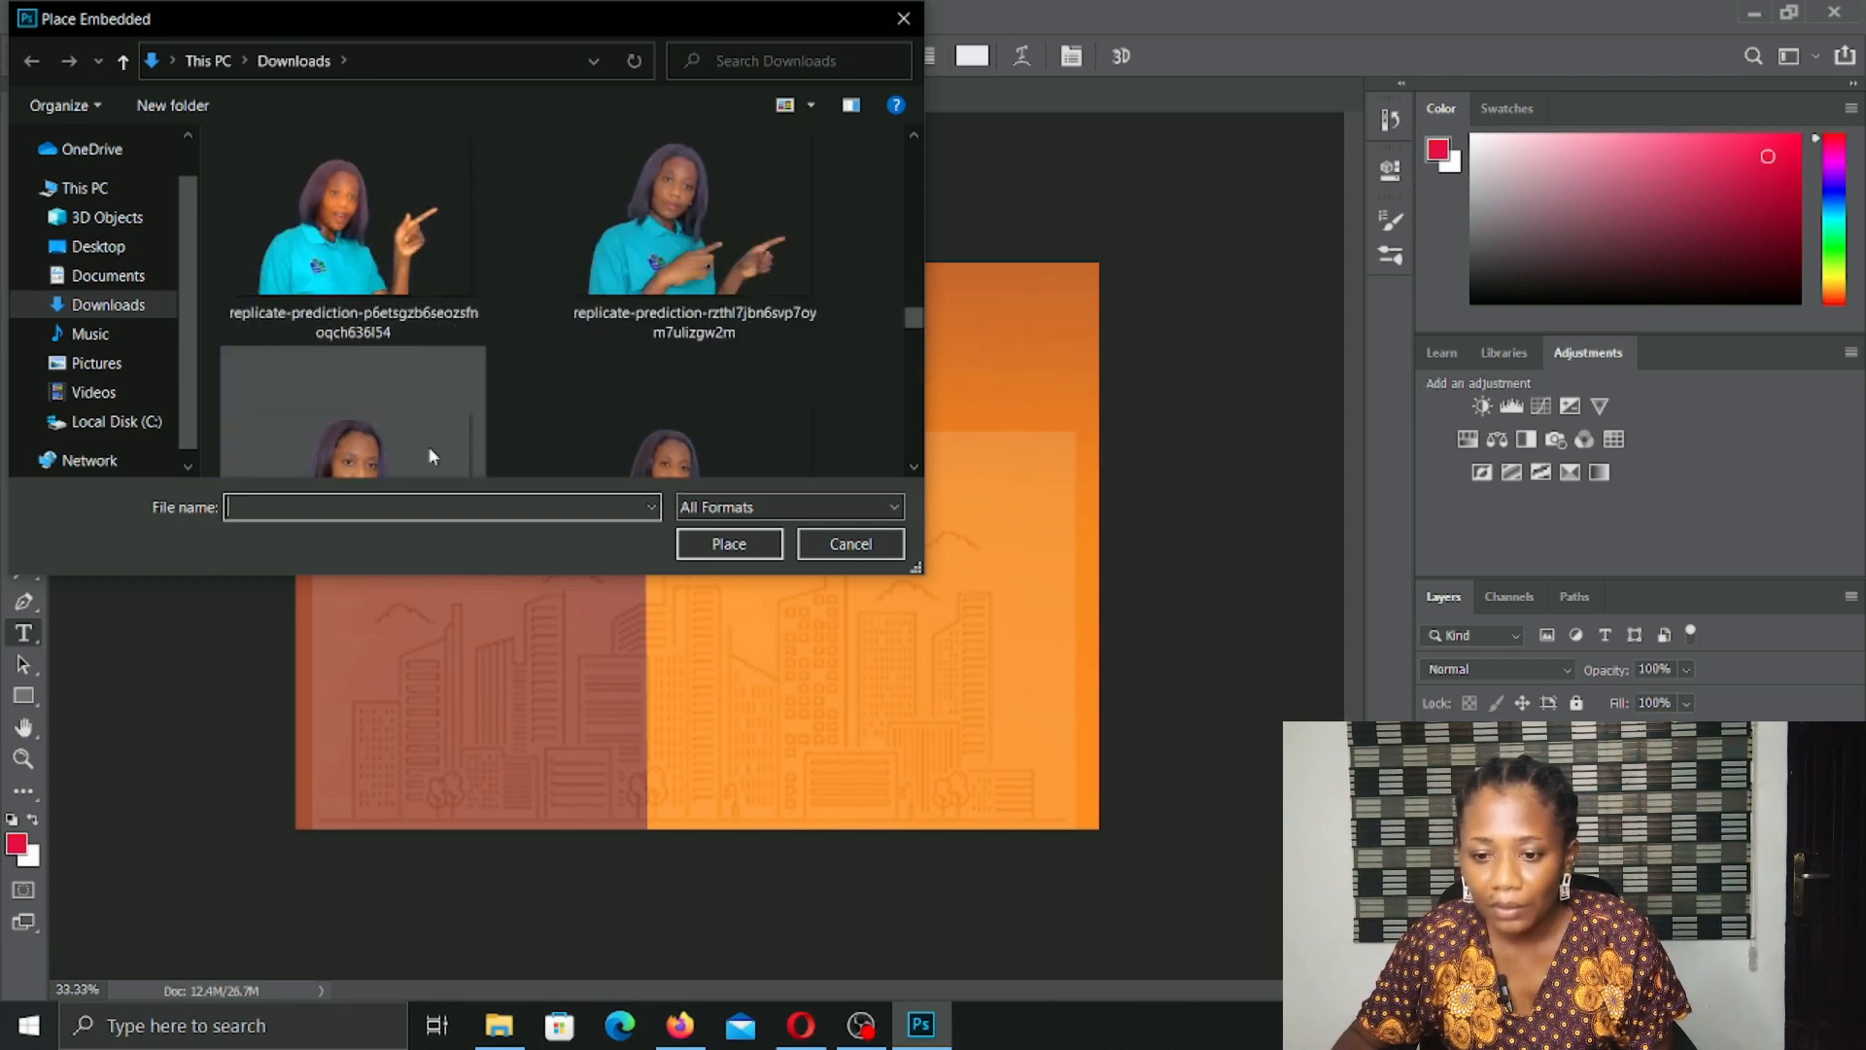
scroll(428, 446, down, 4)
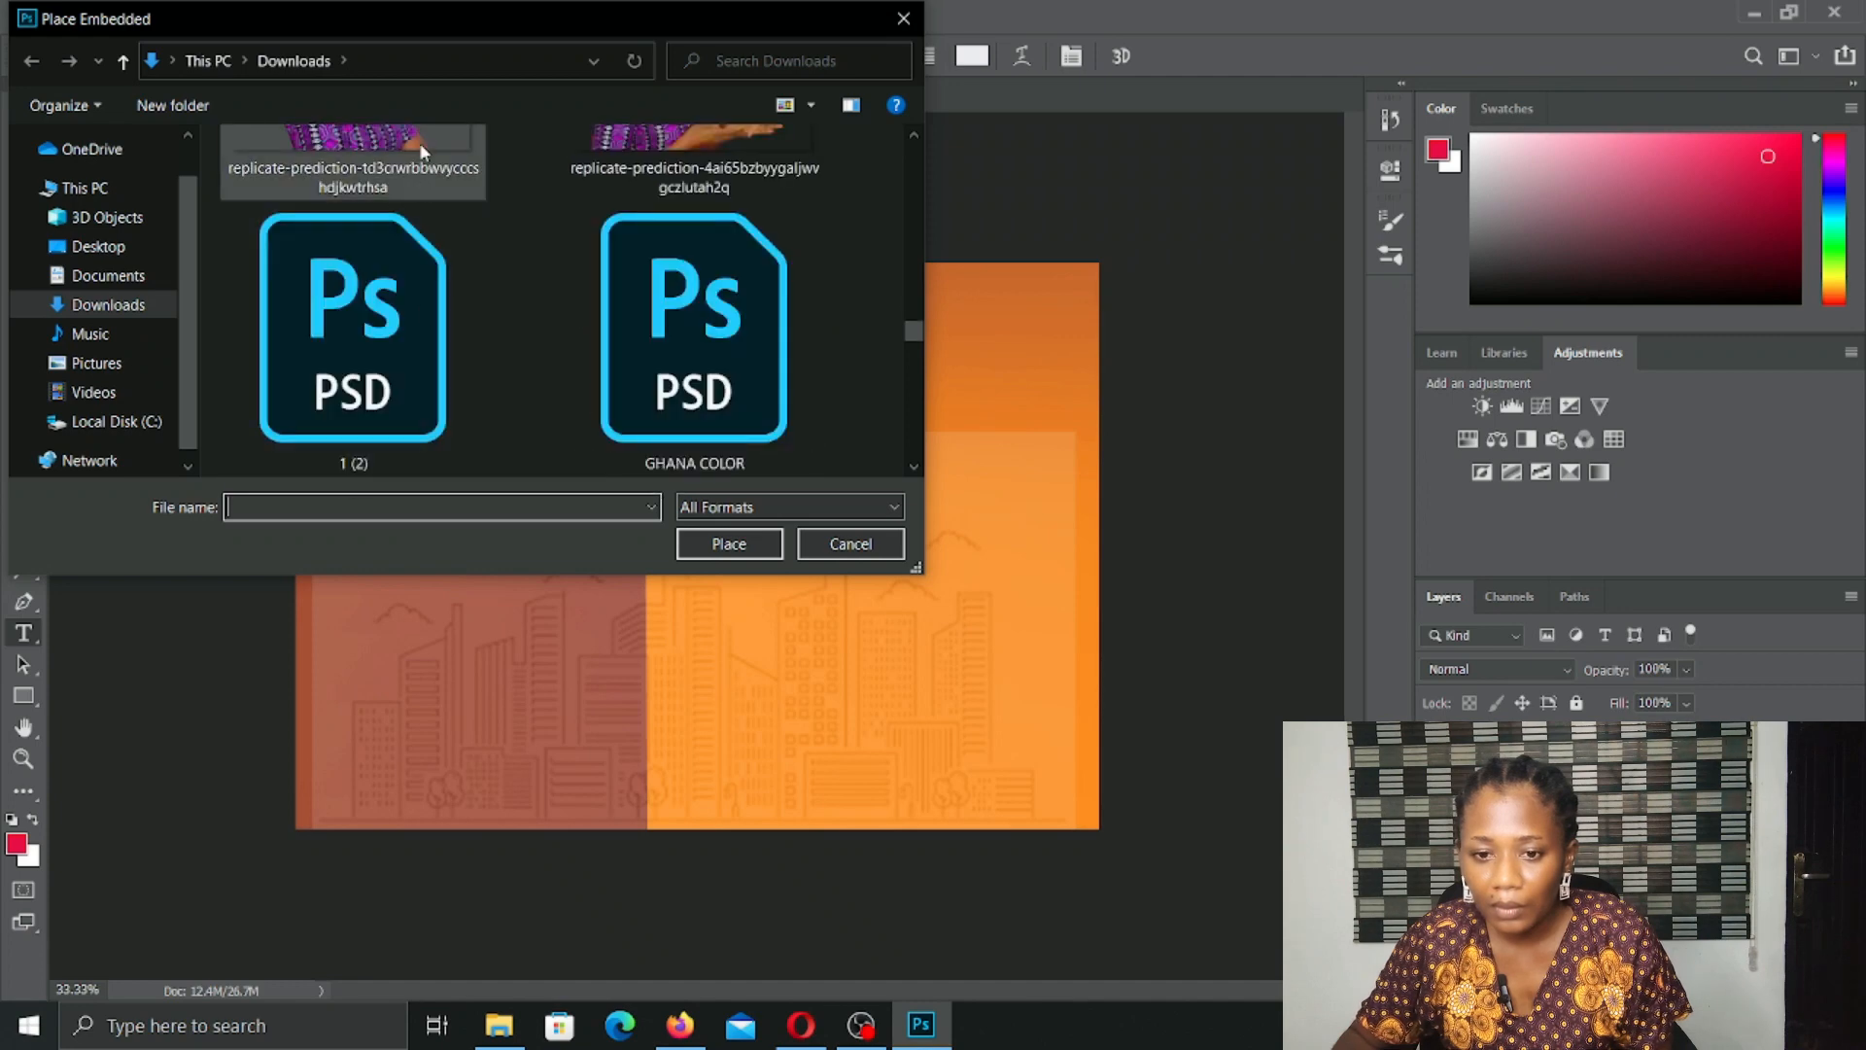
click(423, 149)
scroll(383, 343, up, 2)
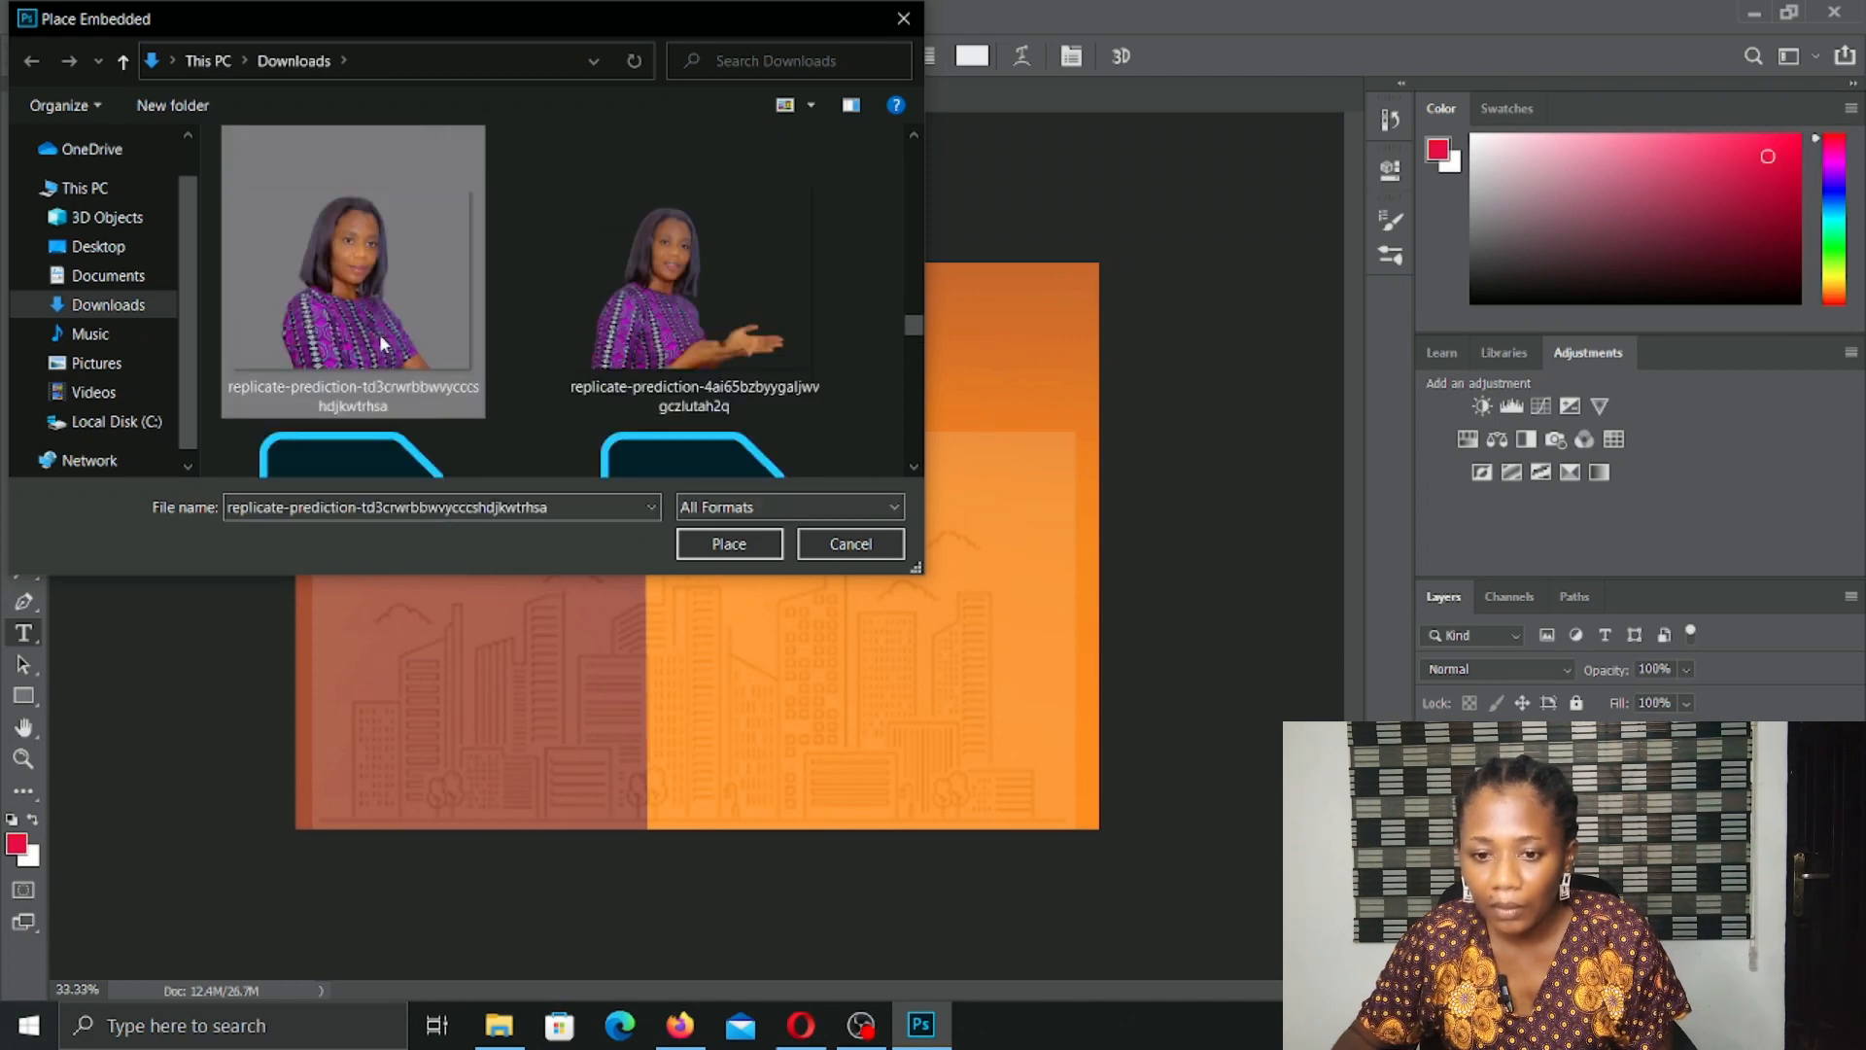
click(729, 544)
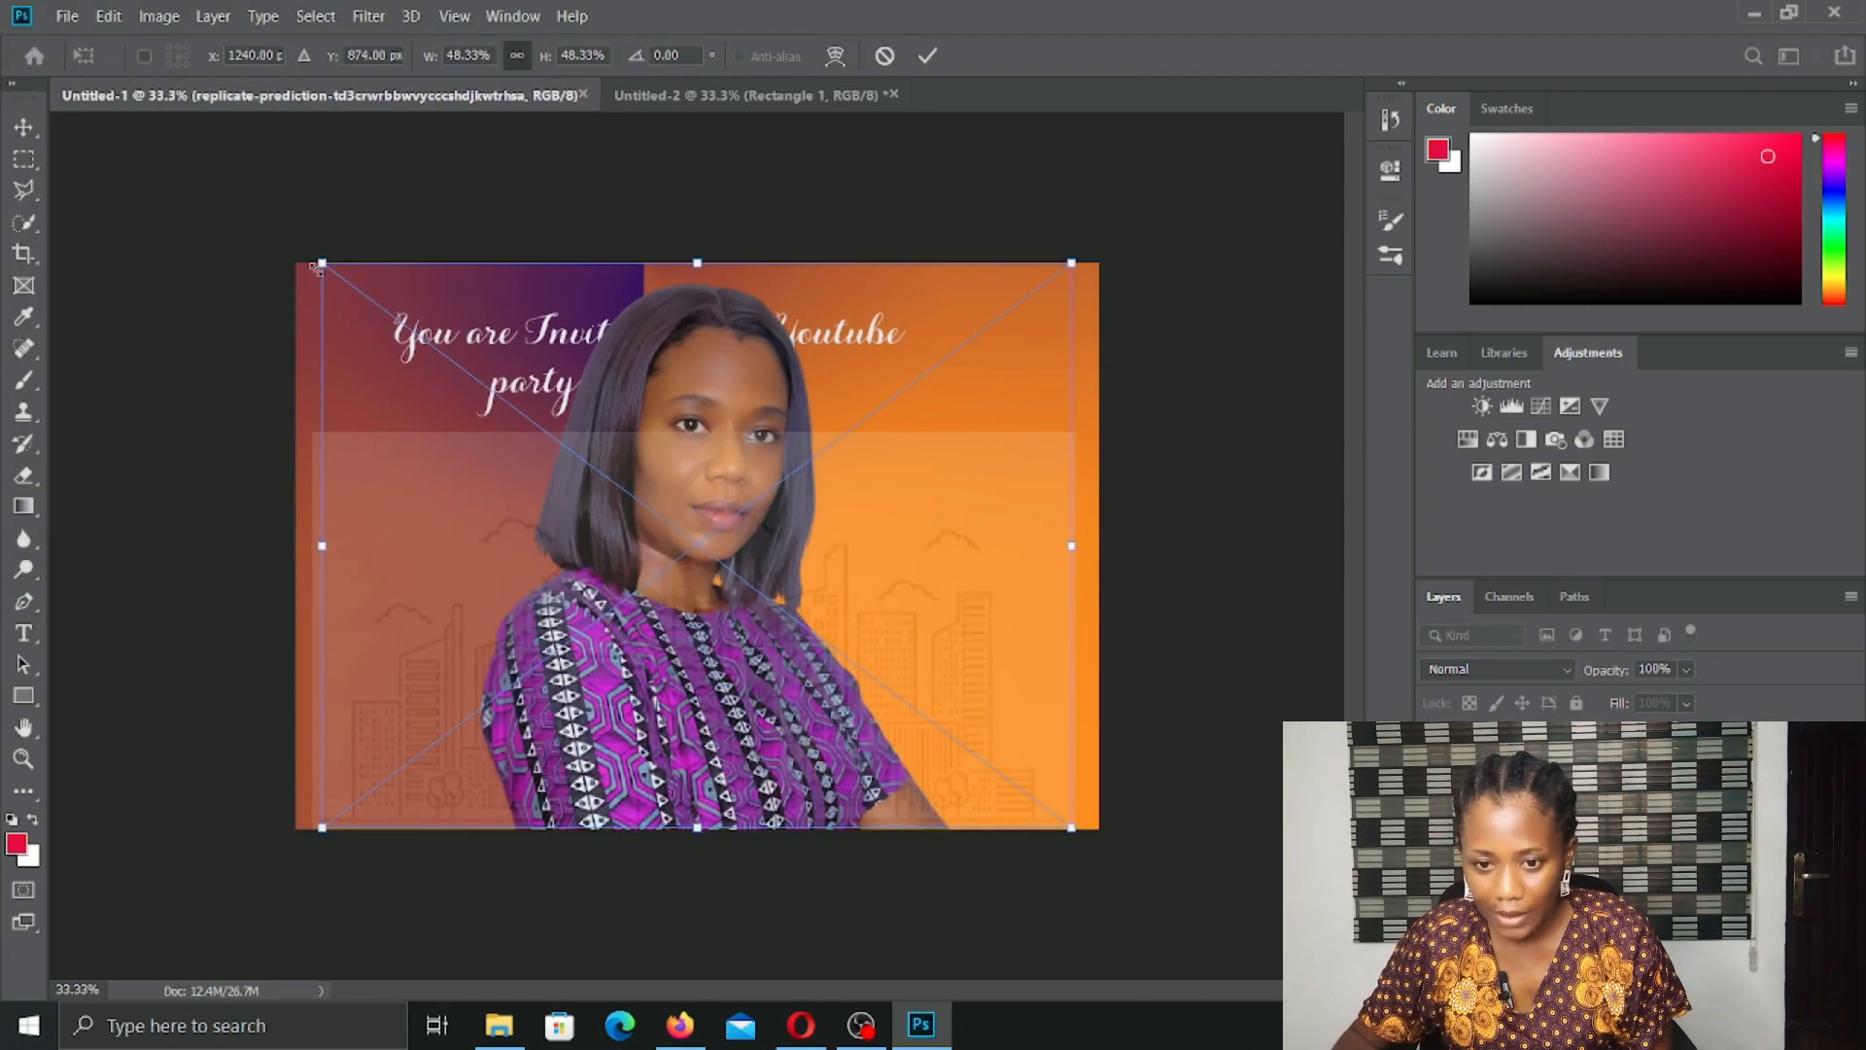
Step: Scale the placed portrait to about 34%, position it in the canvas's lower-left area below the invitation text, and commit the placement
drag(316, 277, 542, 521)
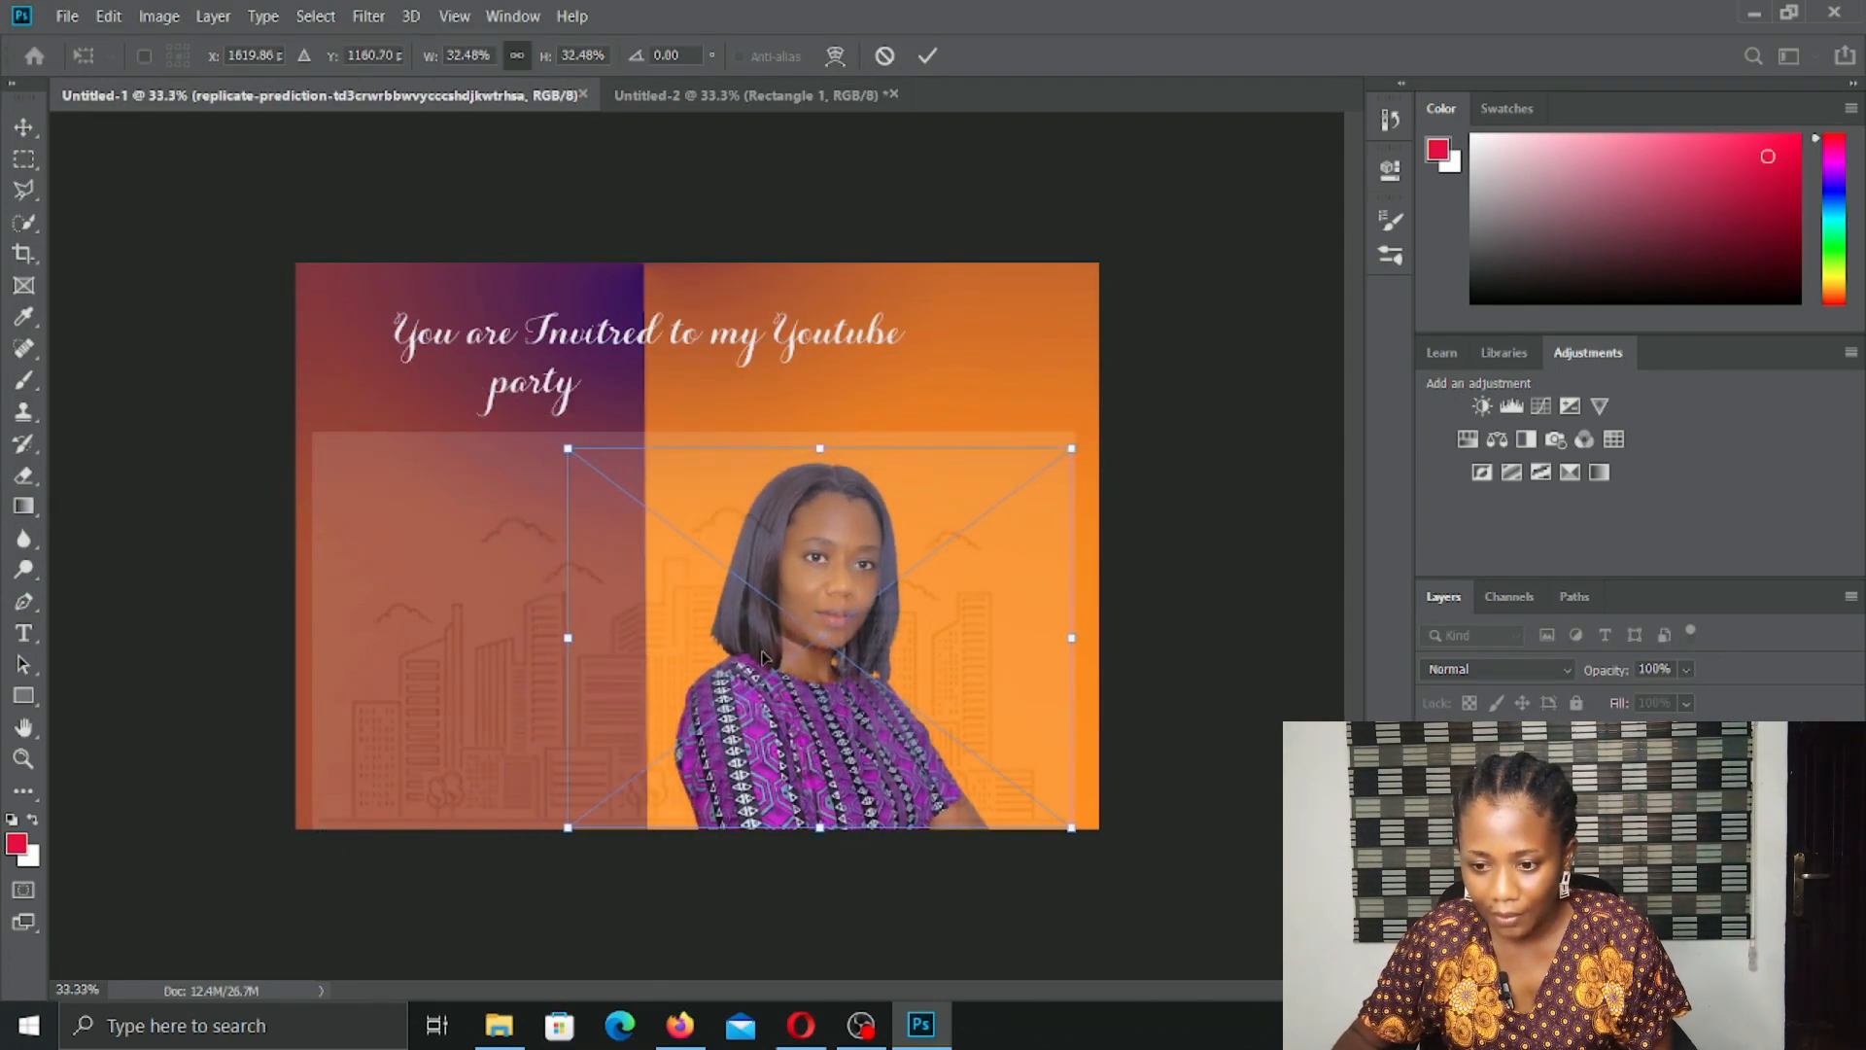
drag(771, 641, 420, 647)
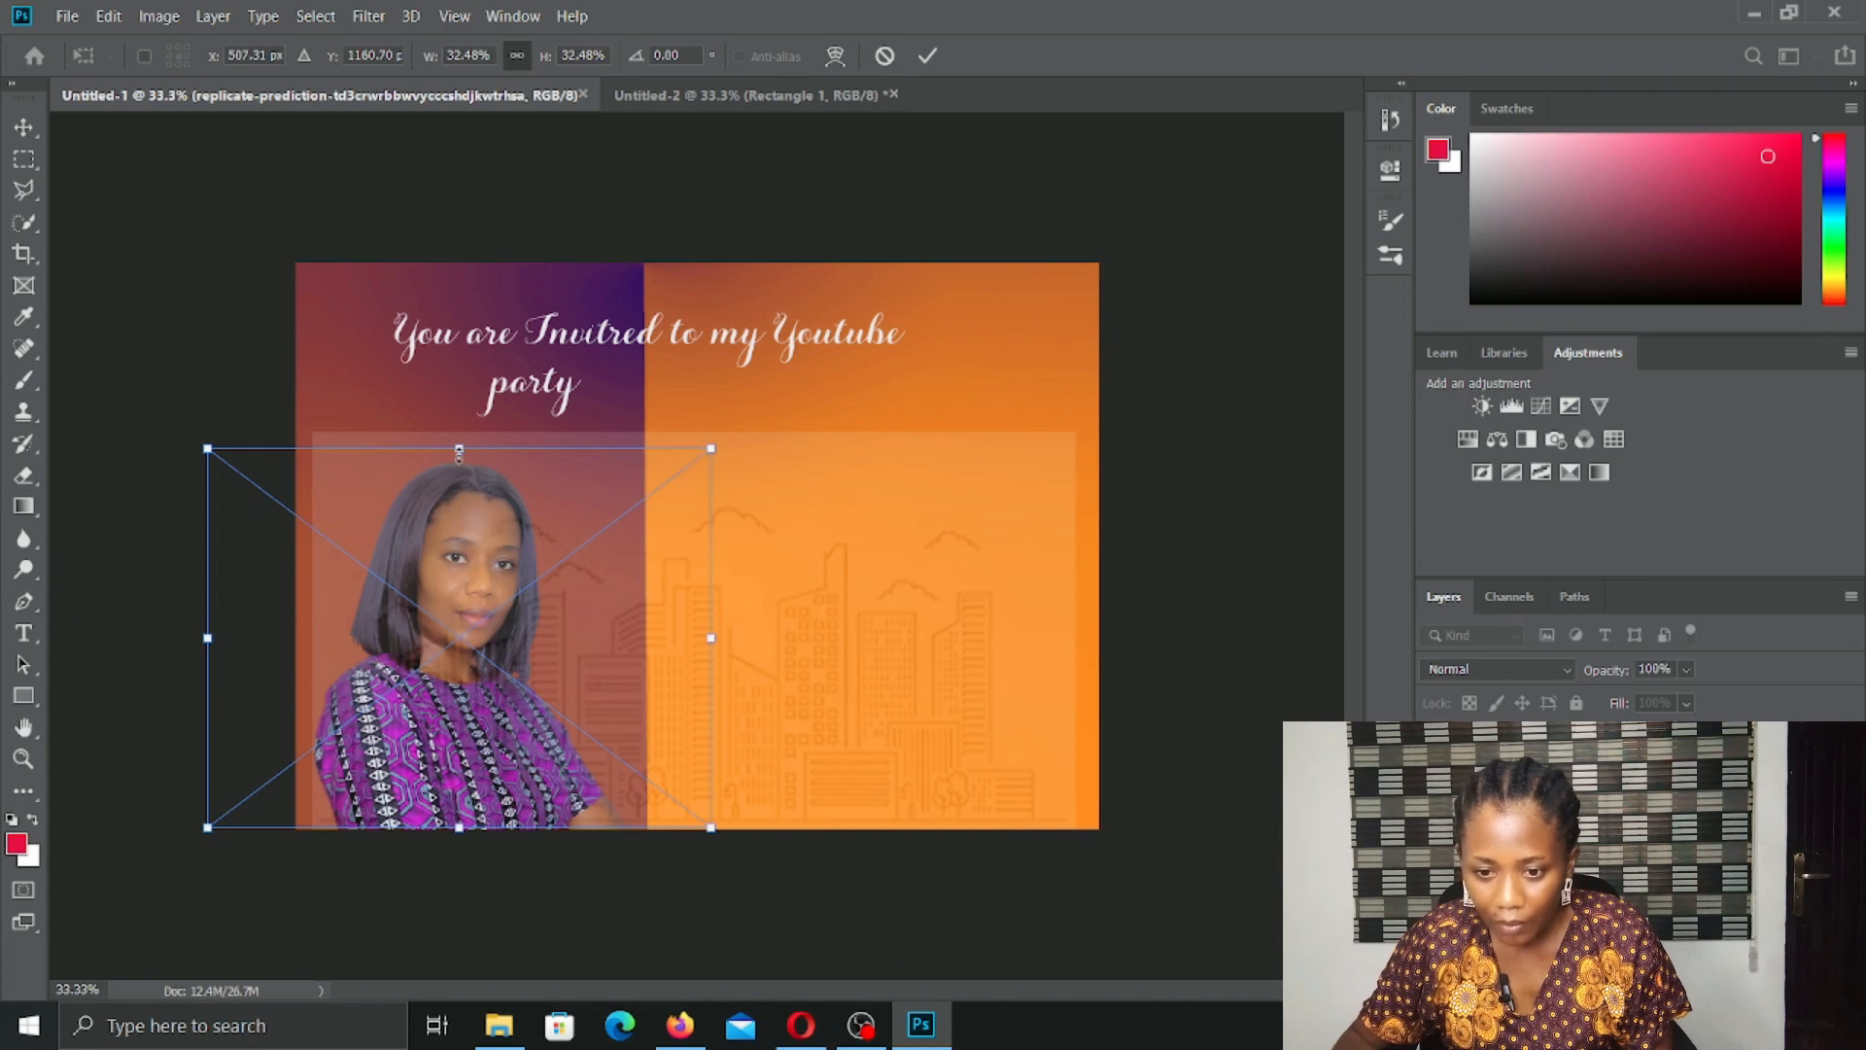
drag(459, 449, 460, 425)
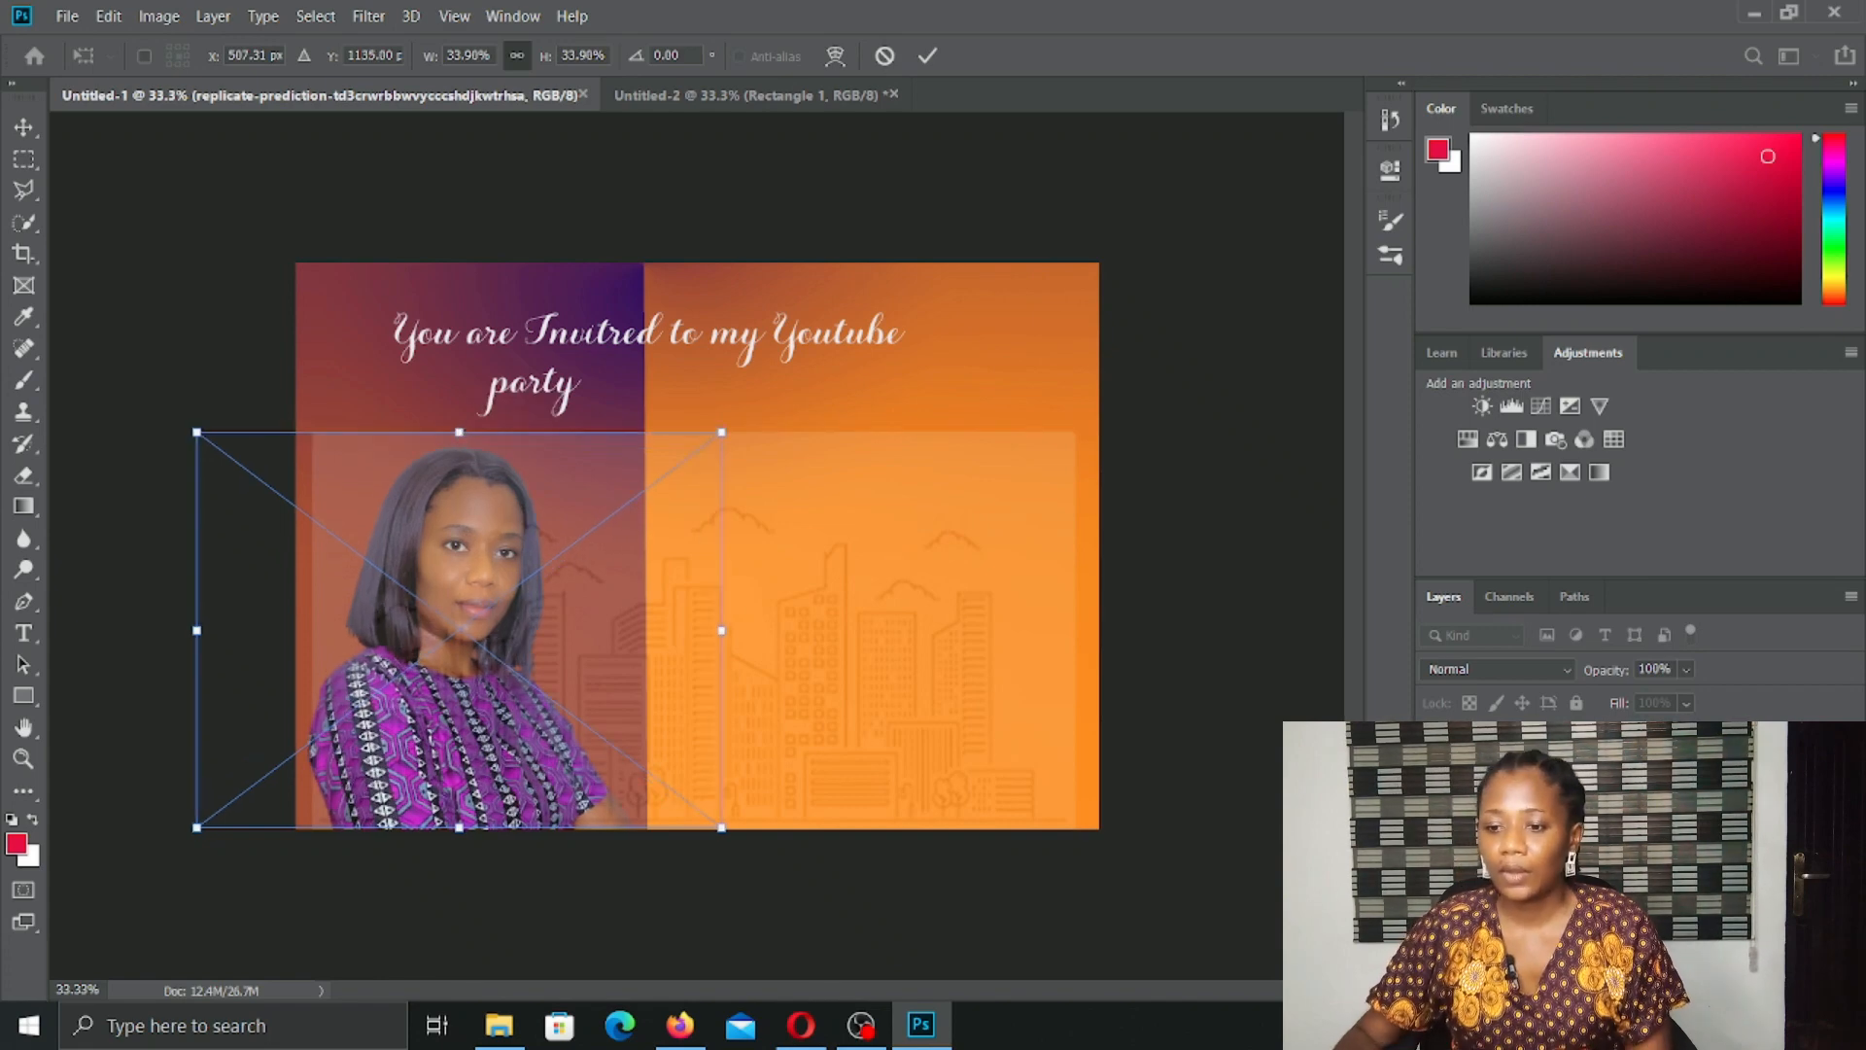
key(Return)
key(t)
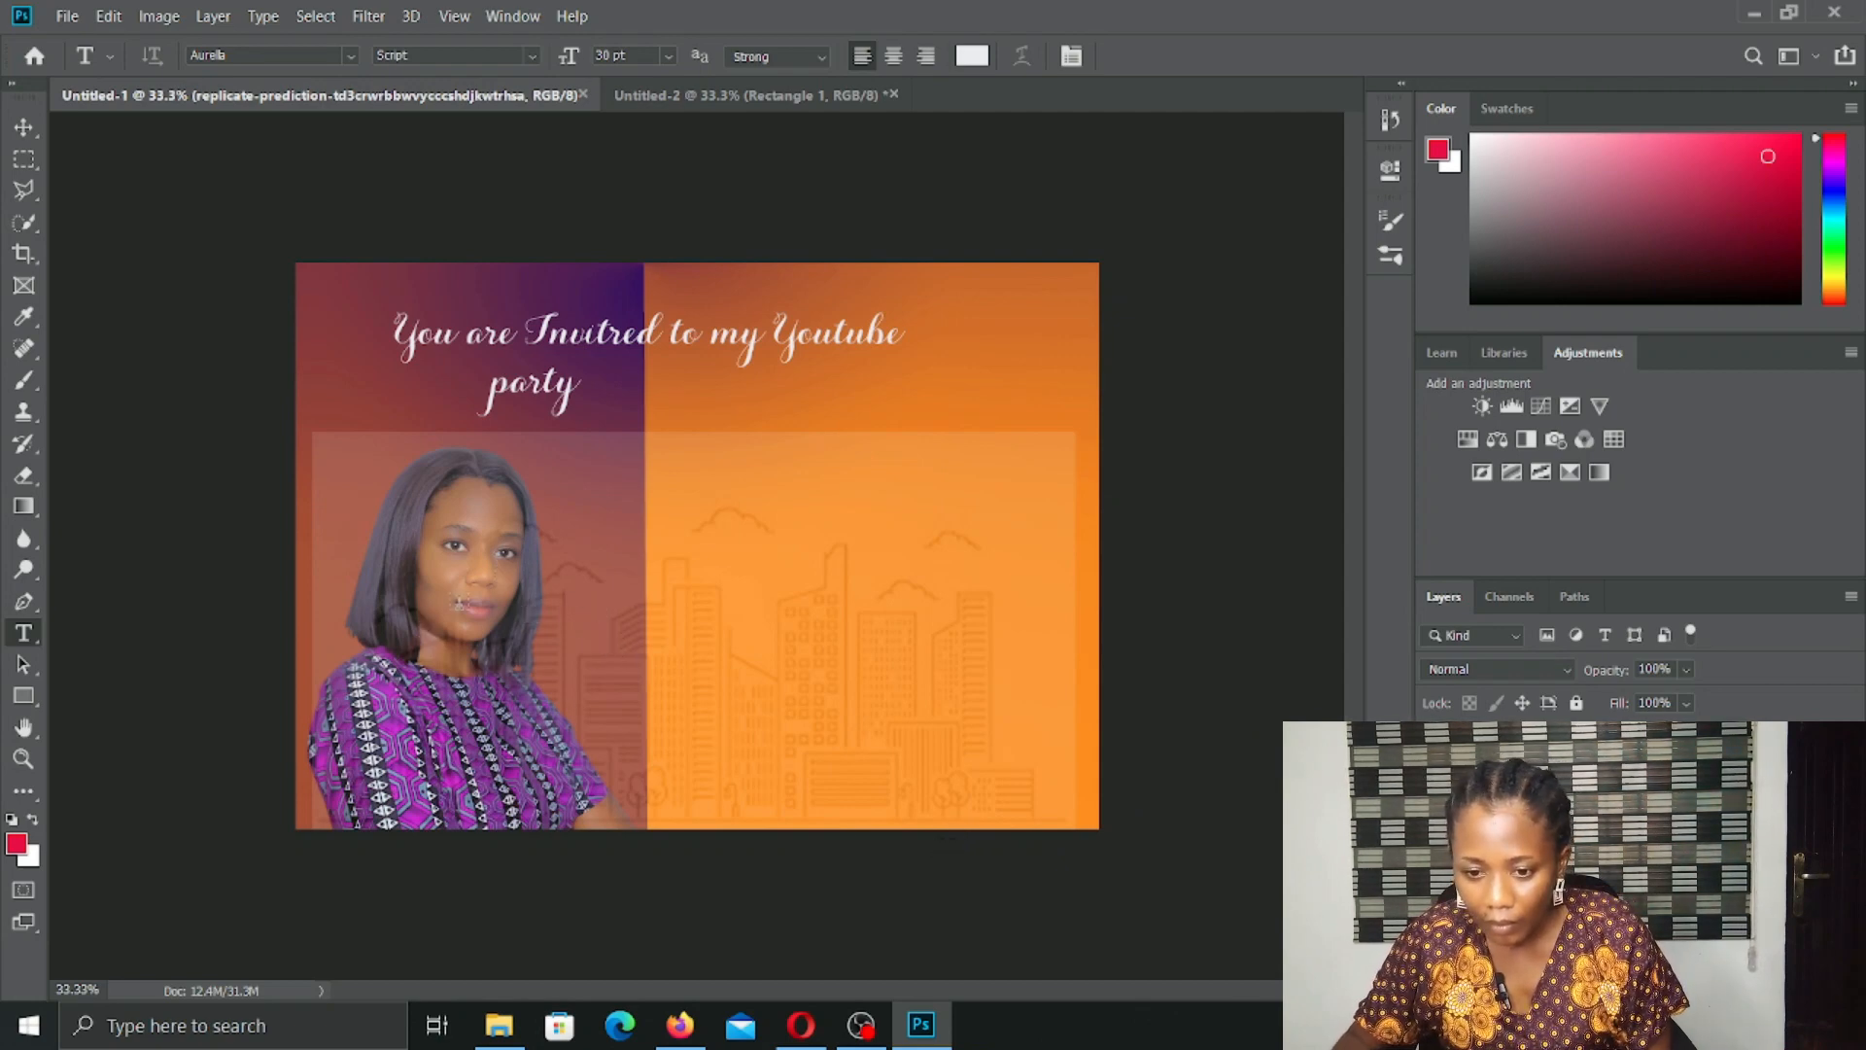
click(452, 600)
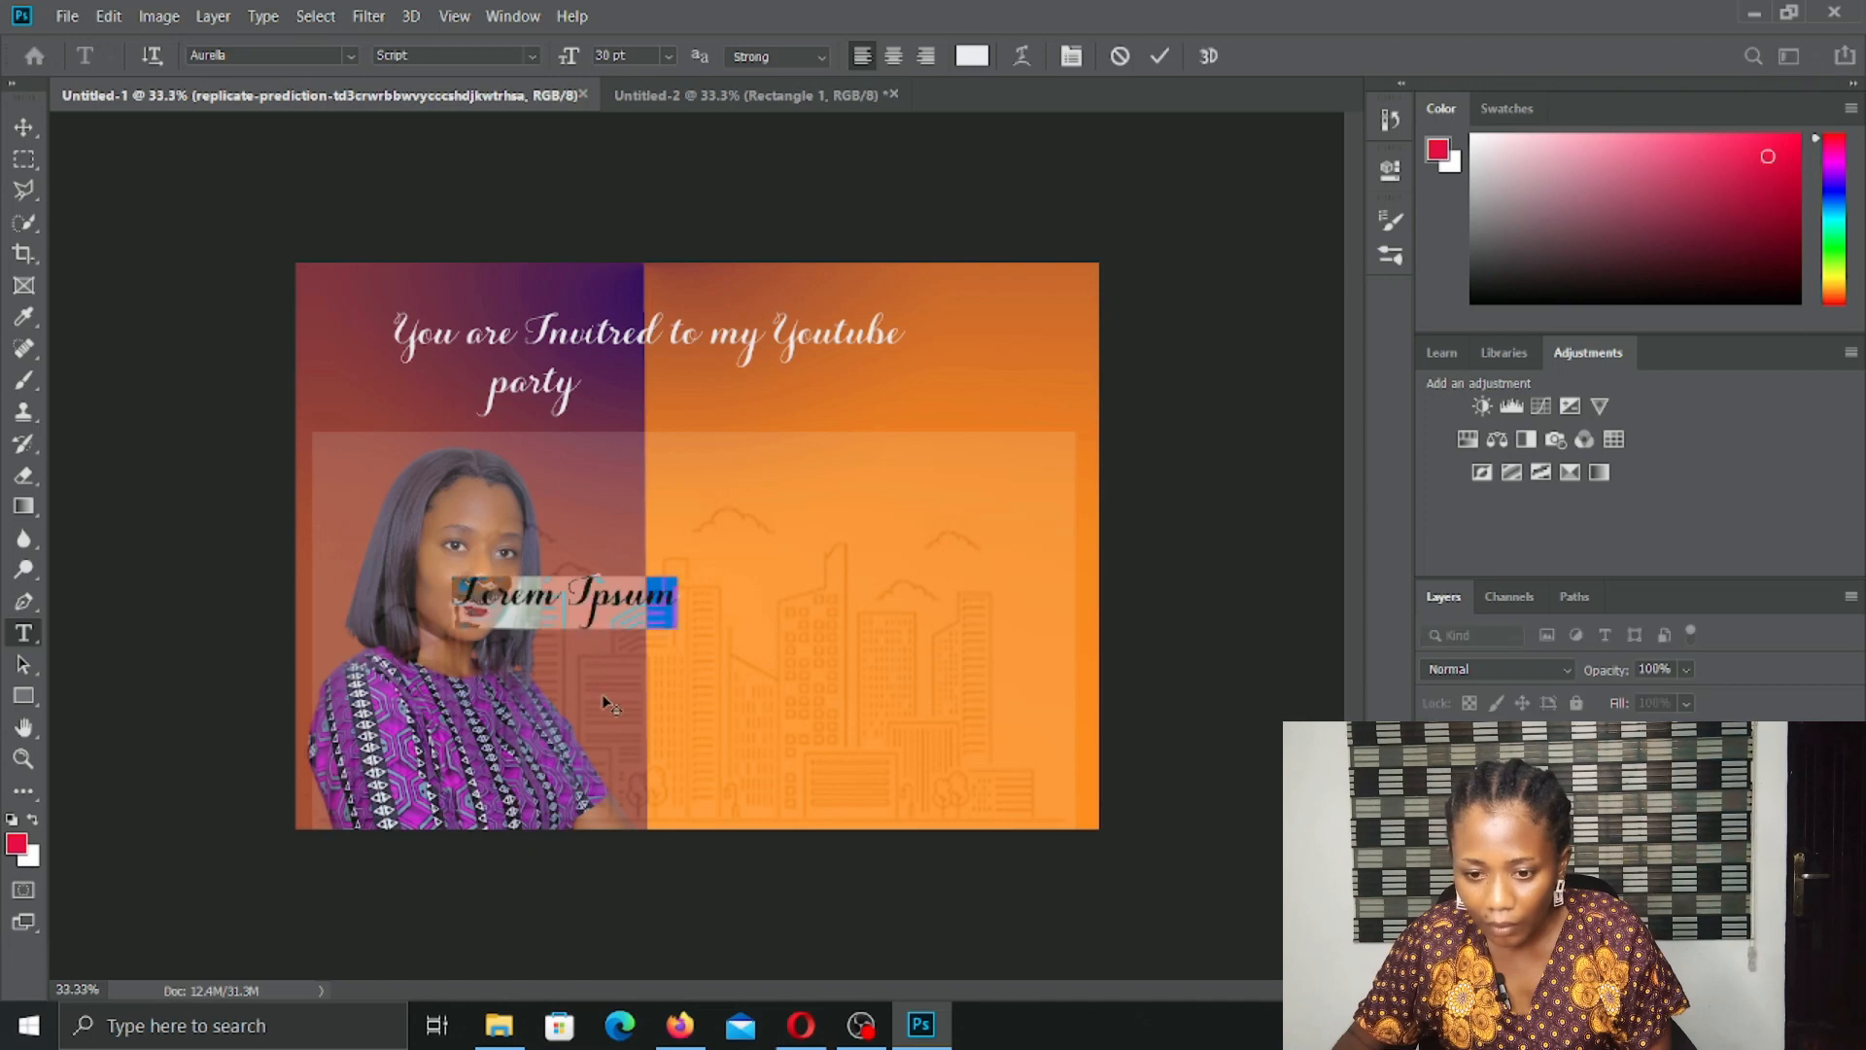
key(BackSpace)
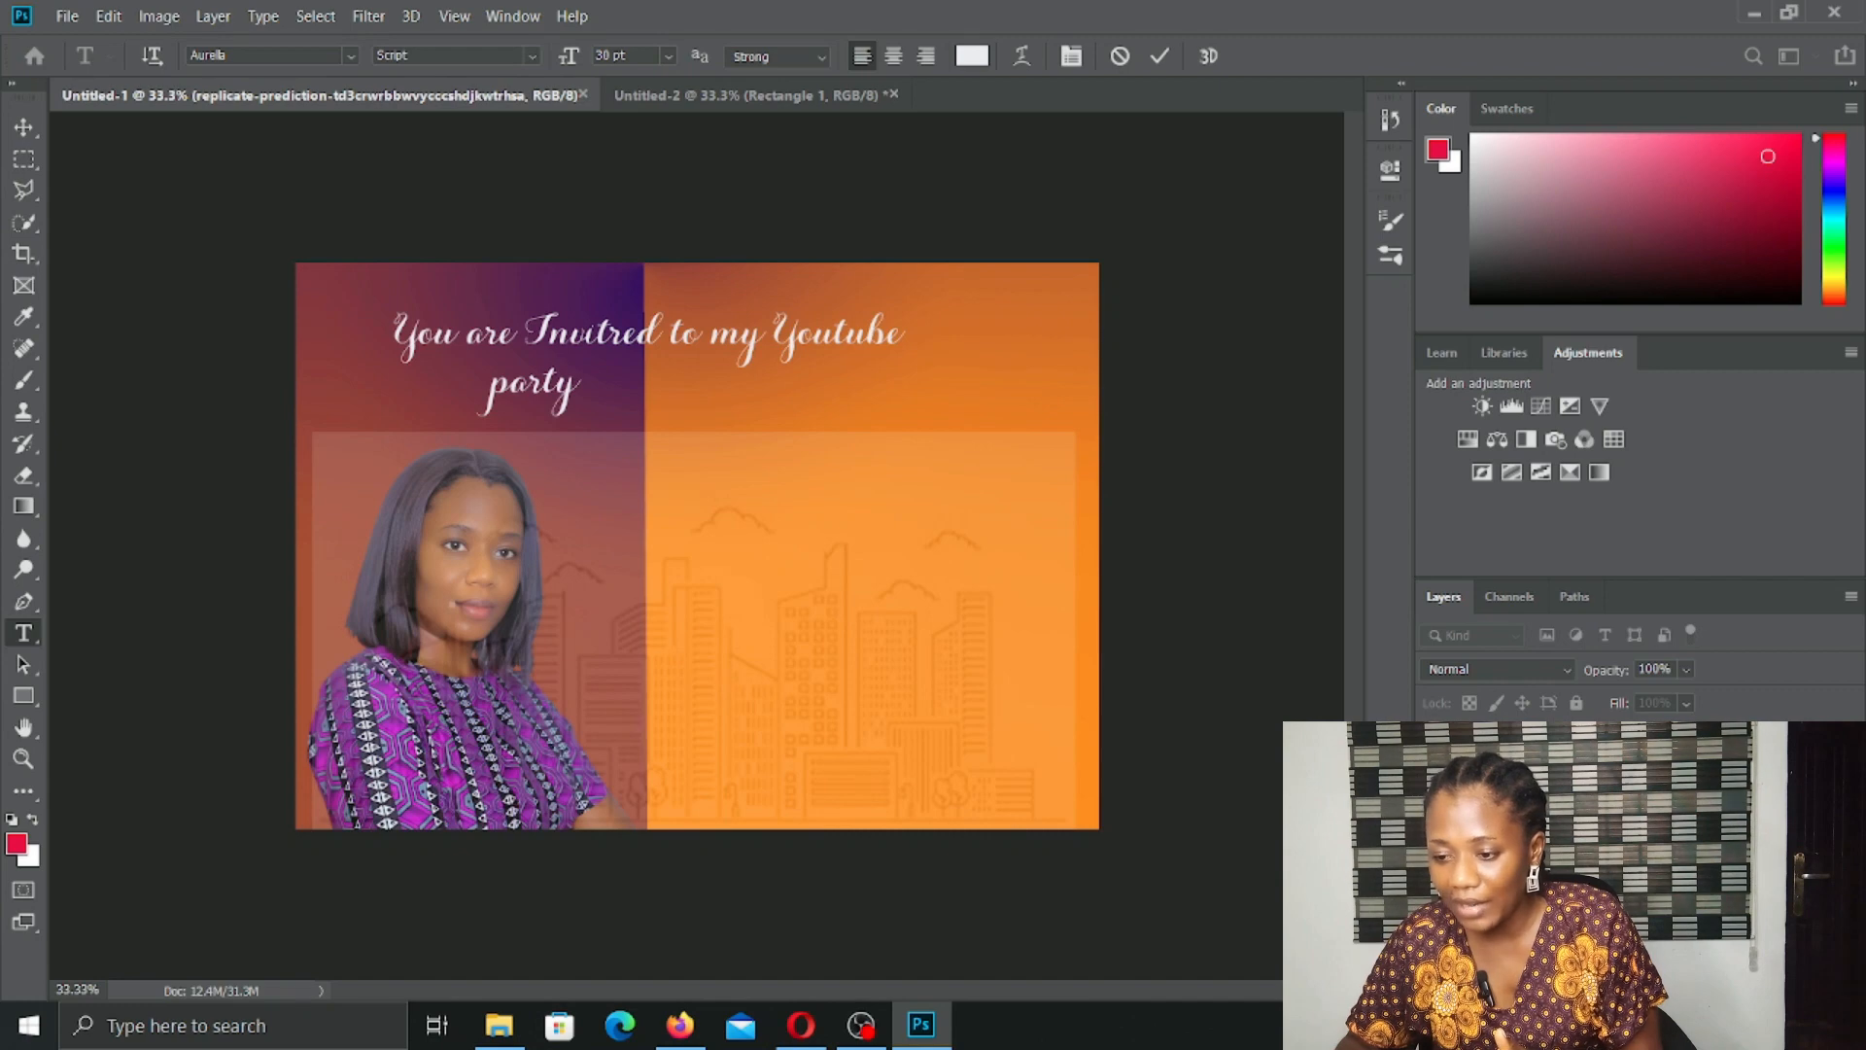
key(Escape)
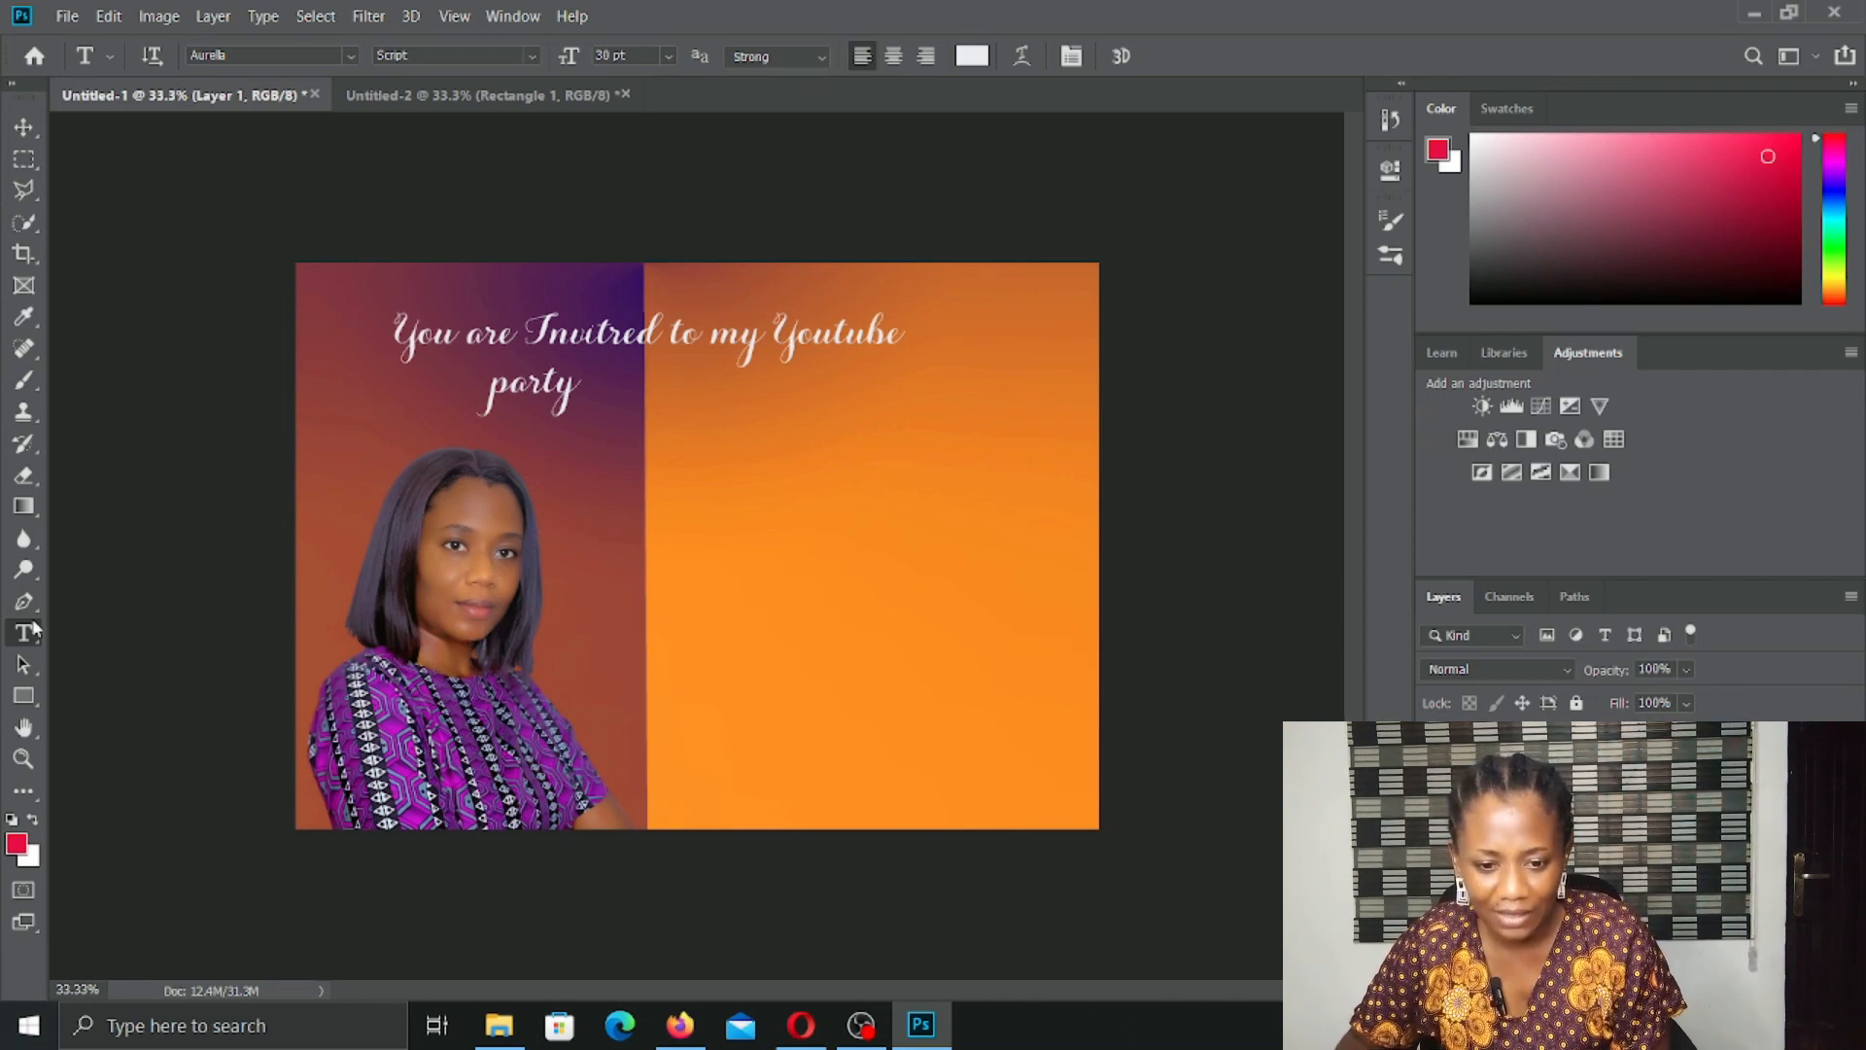
Step: Draw an ellipse about 498 × 690 px beside the portrait, overlapping the purple-orange dividing edge, with the Ellipse tool
click(24, 696)
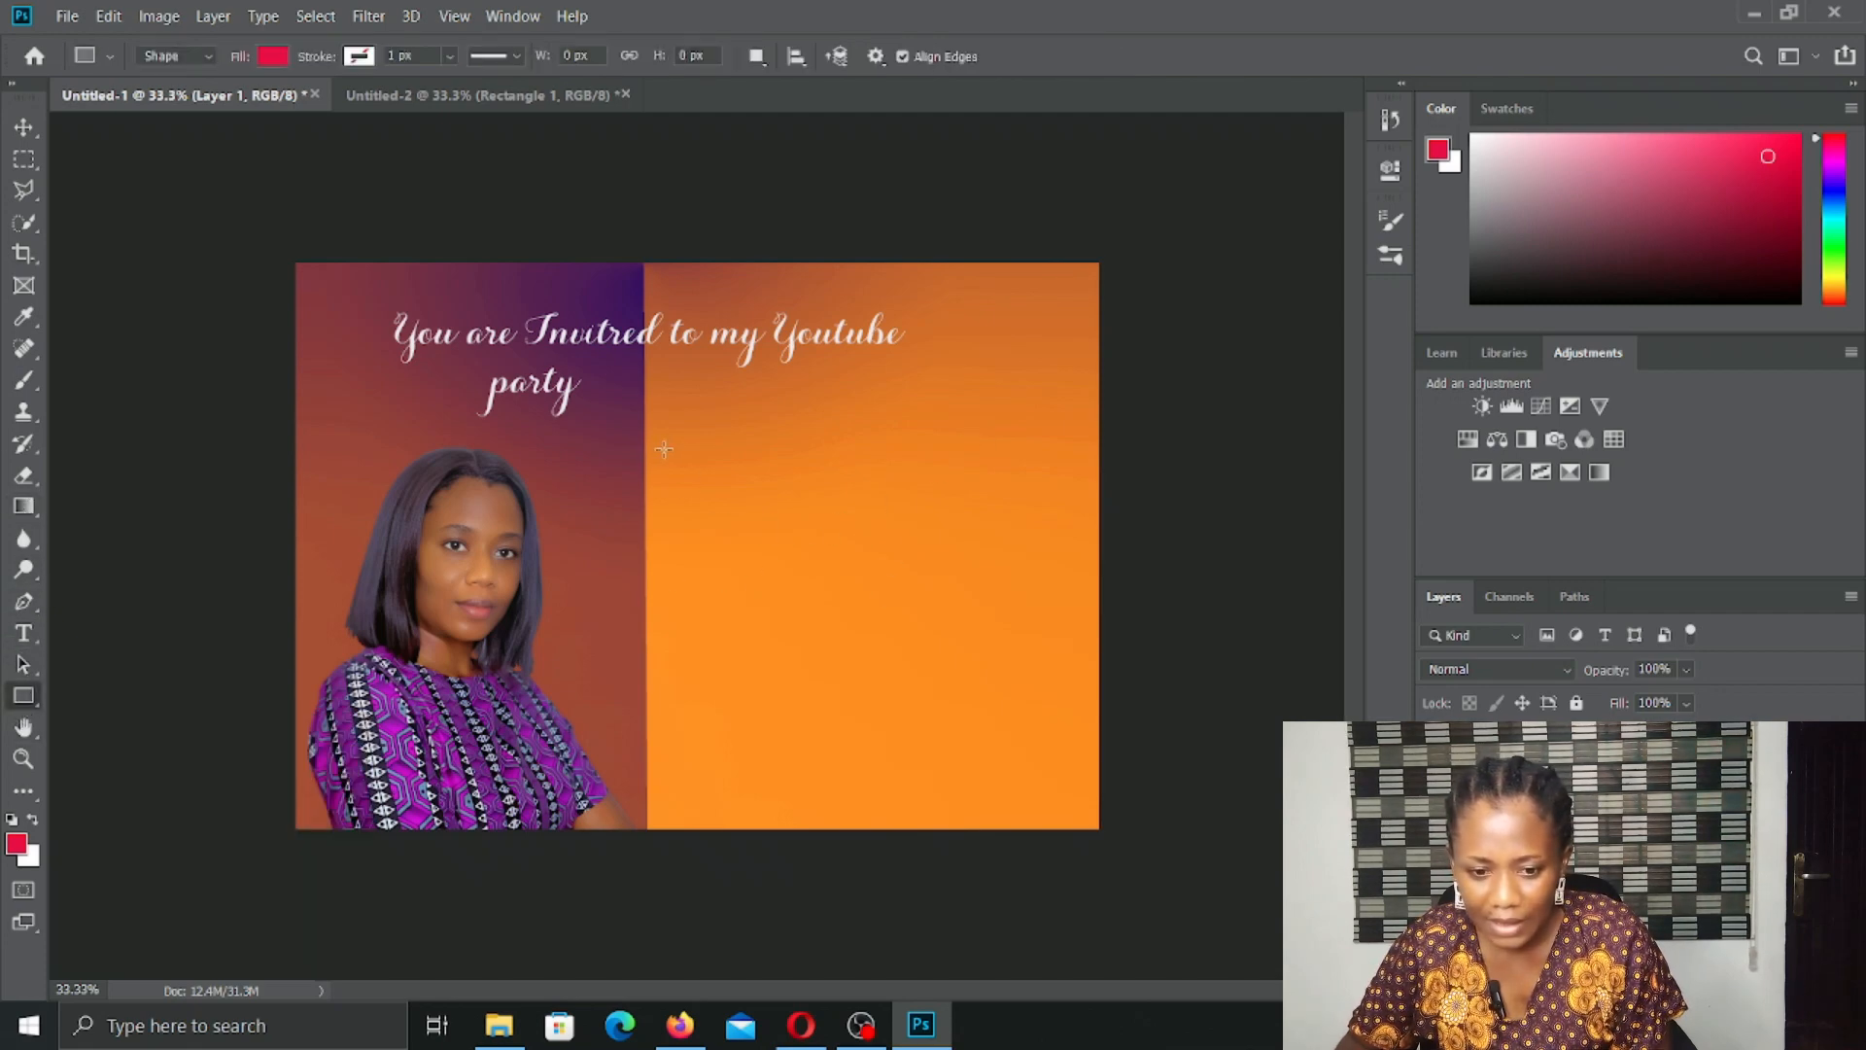
right_click(27, 703)
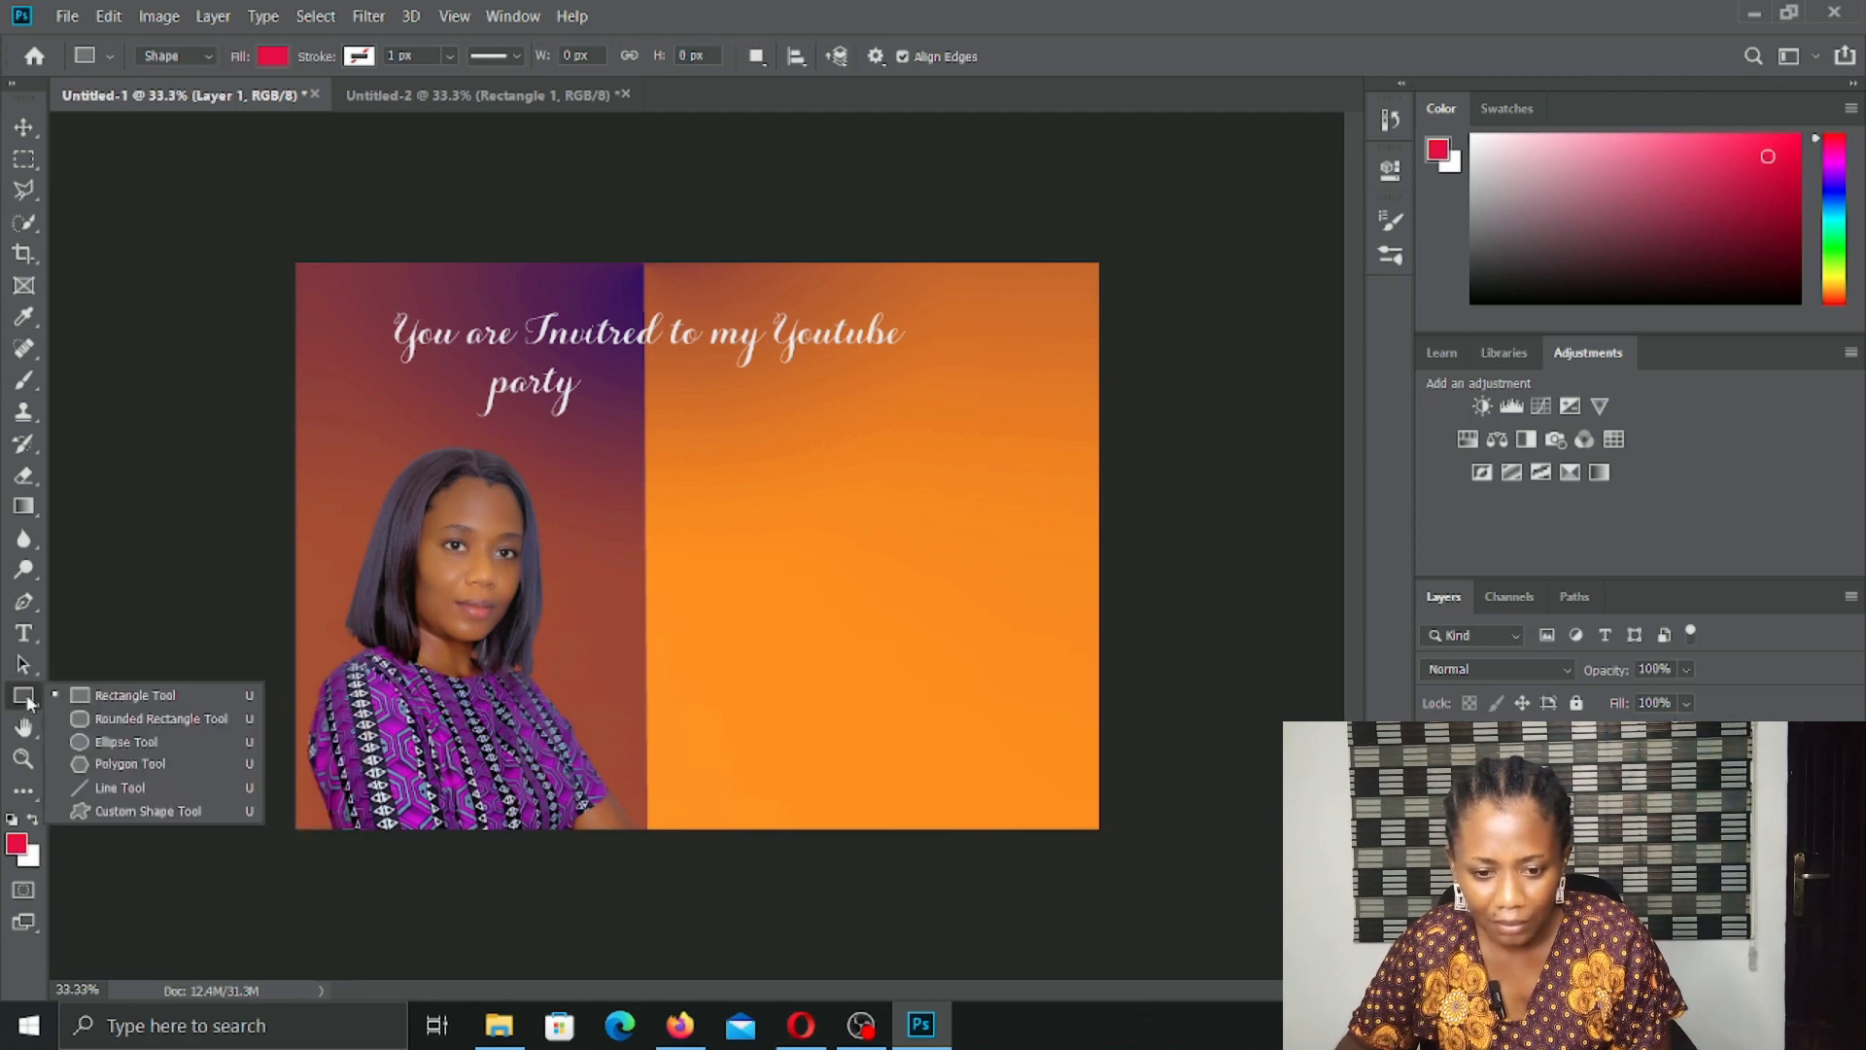
click(129, 743)
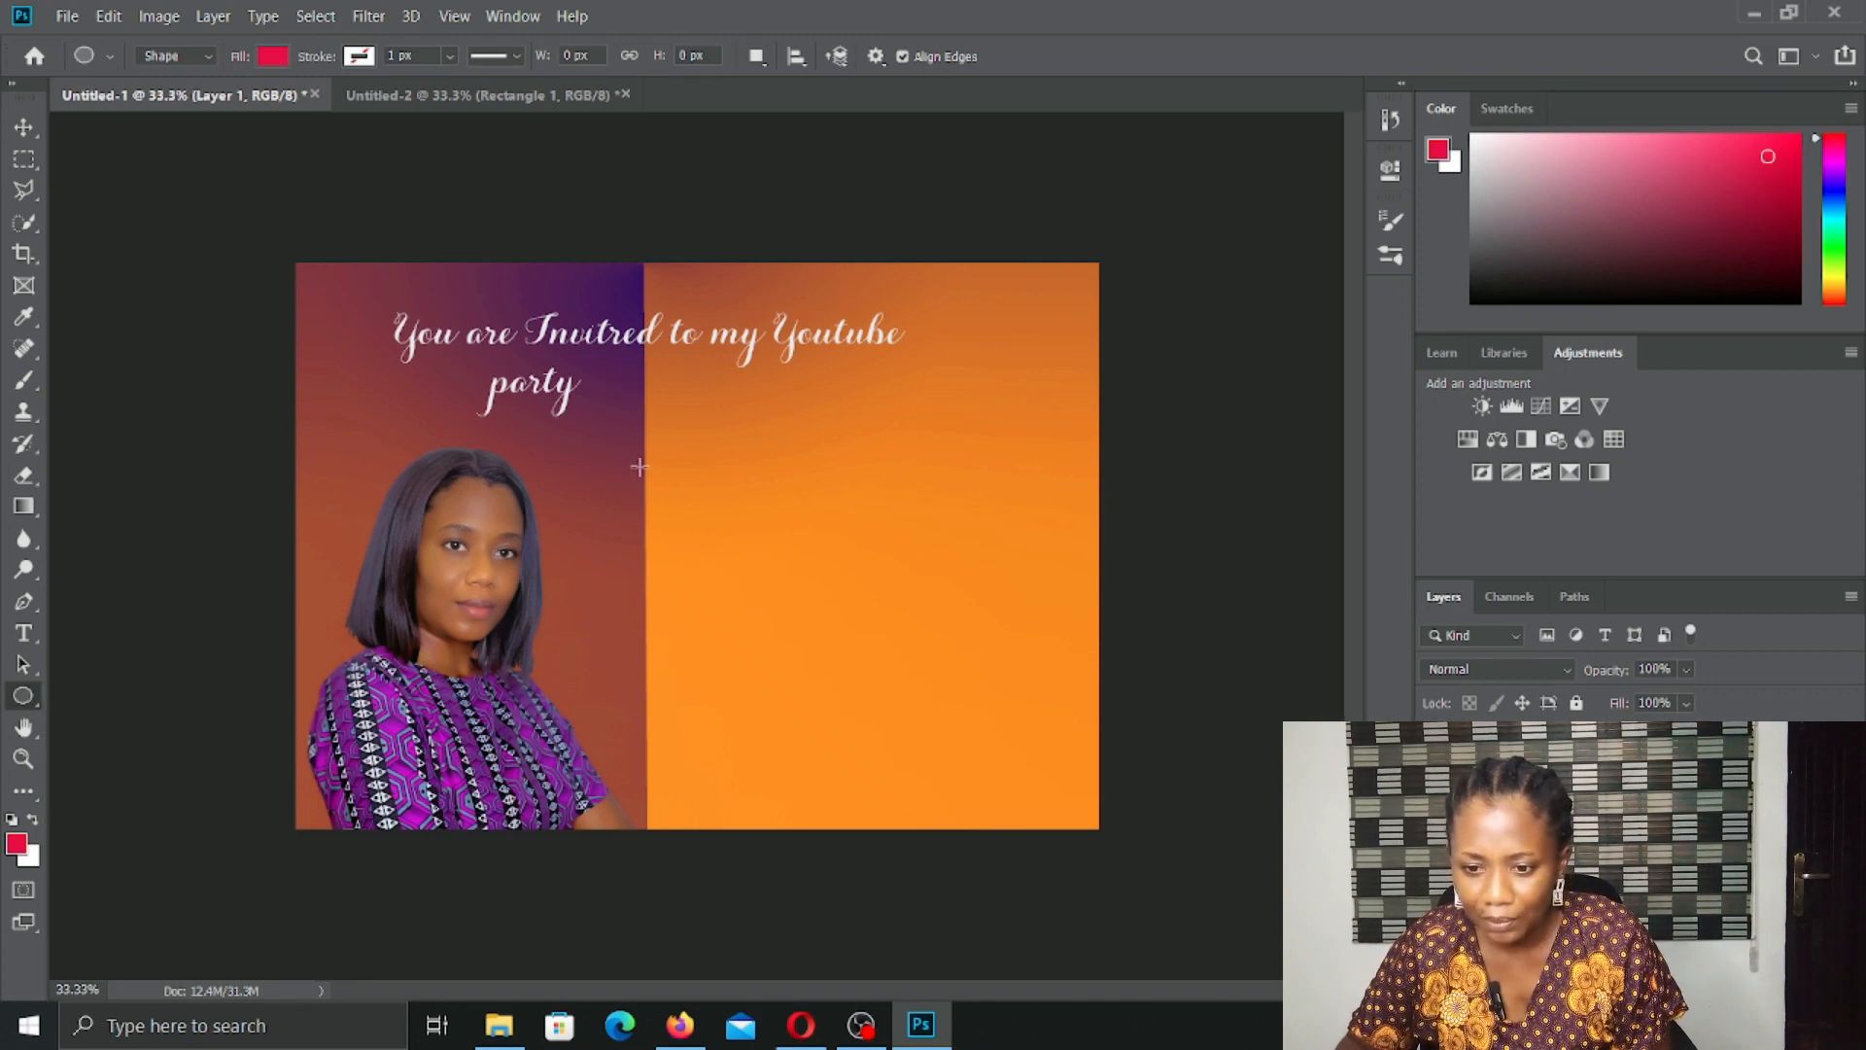
drag(638, 469, 799, 693)
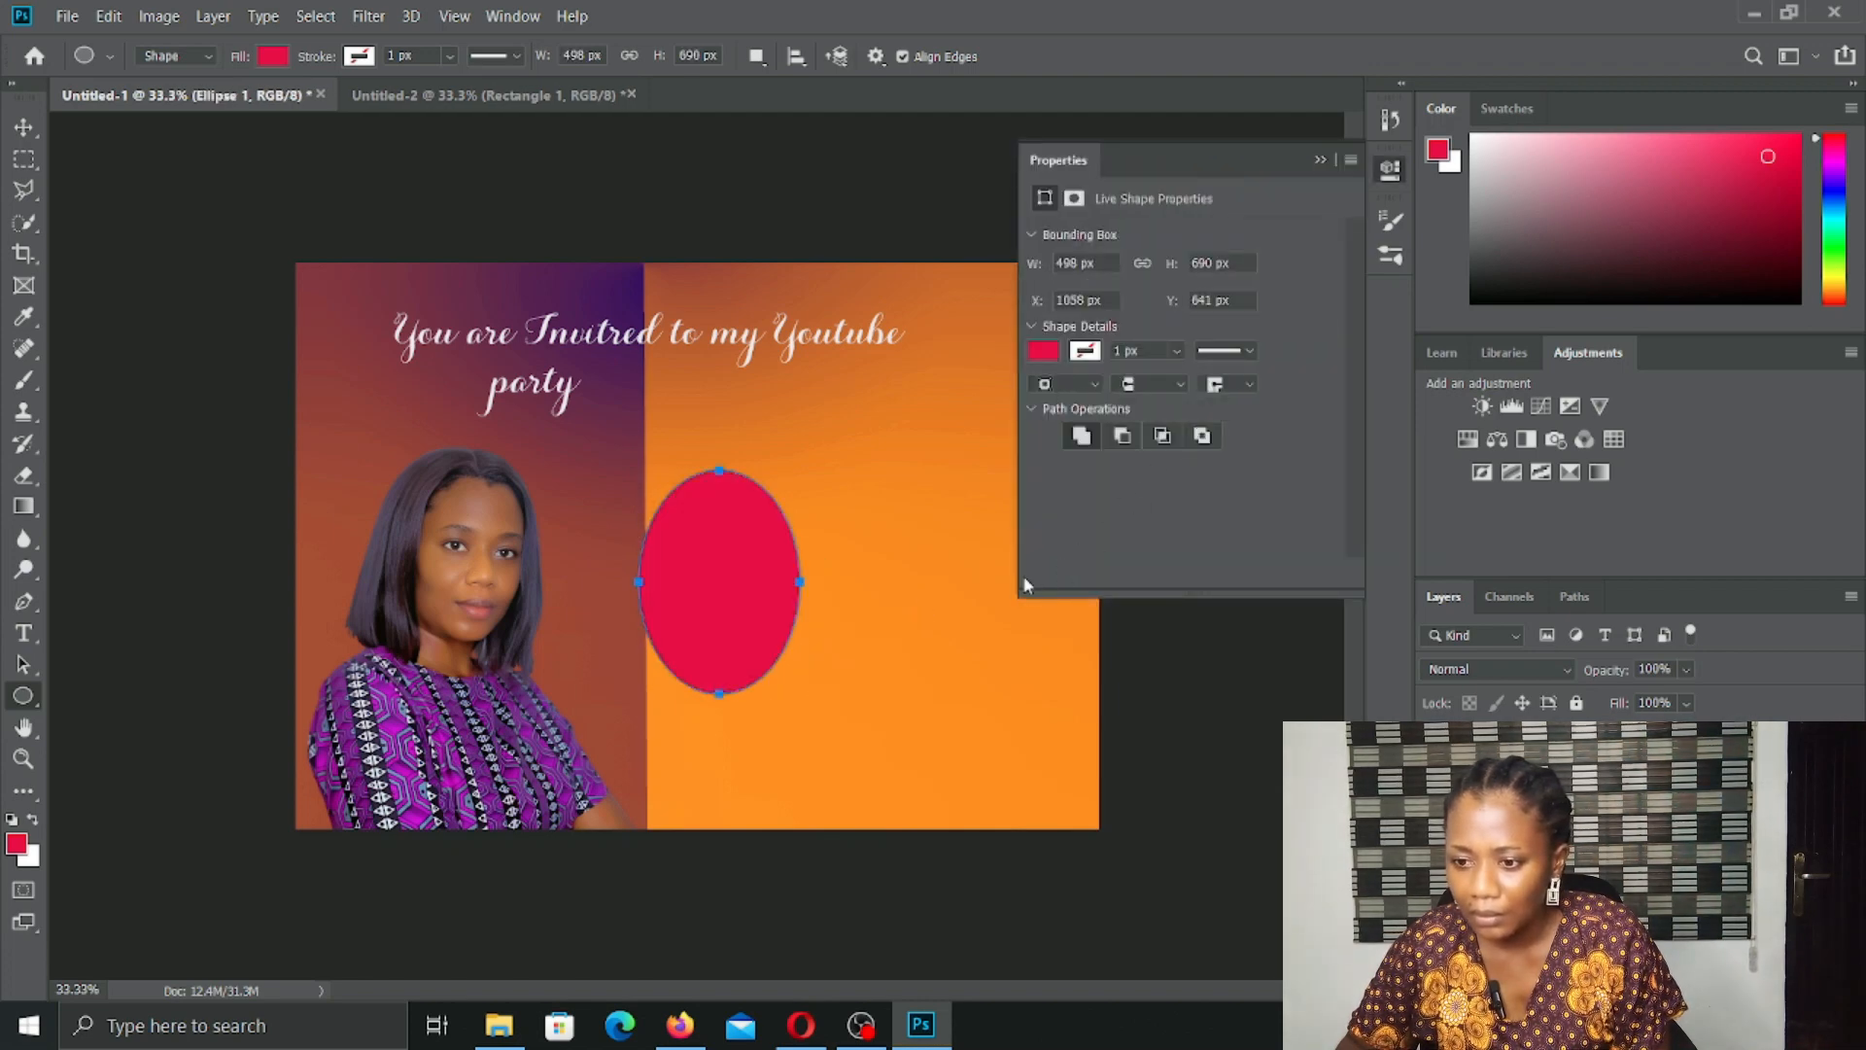
Step: Try several orange and peach swatches as the ellipse's fill and settle on the coral orange one
click(1044, 351)
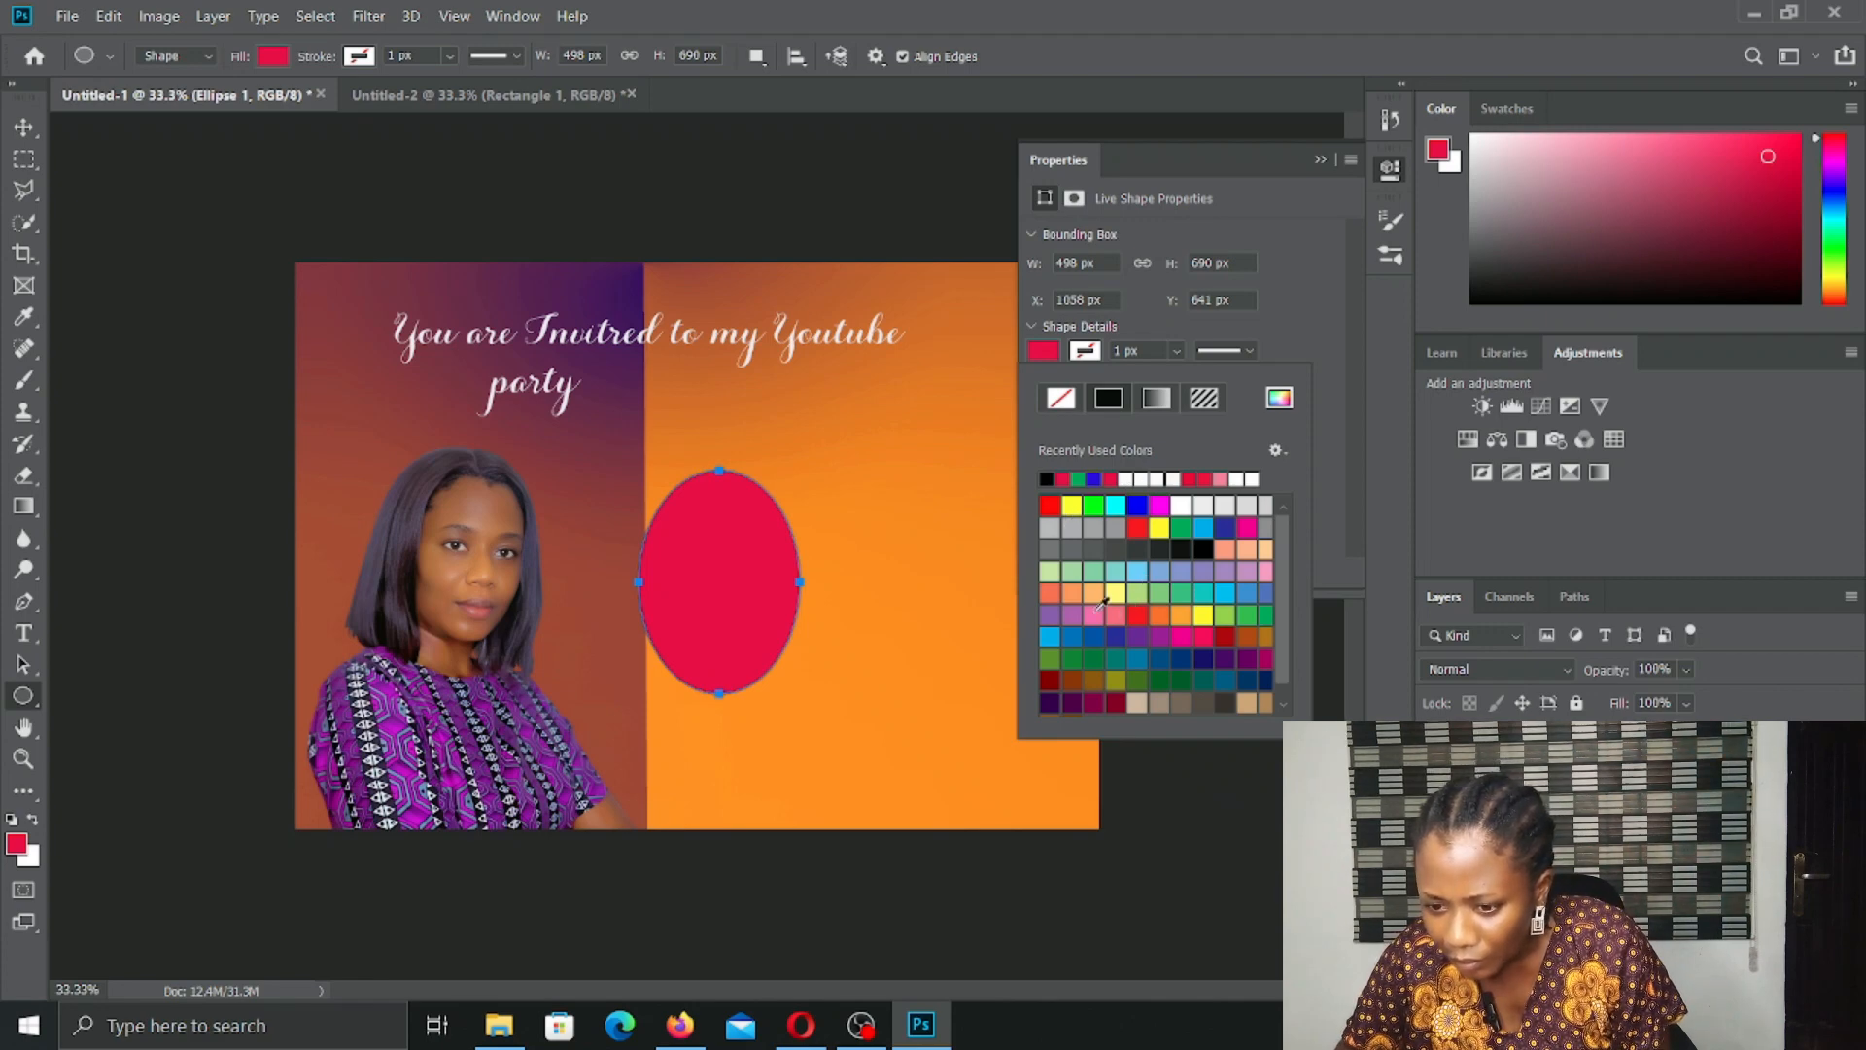
click(1183, 612)
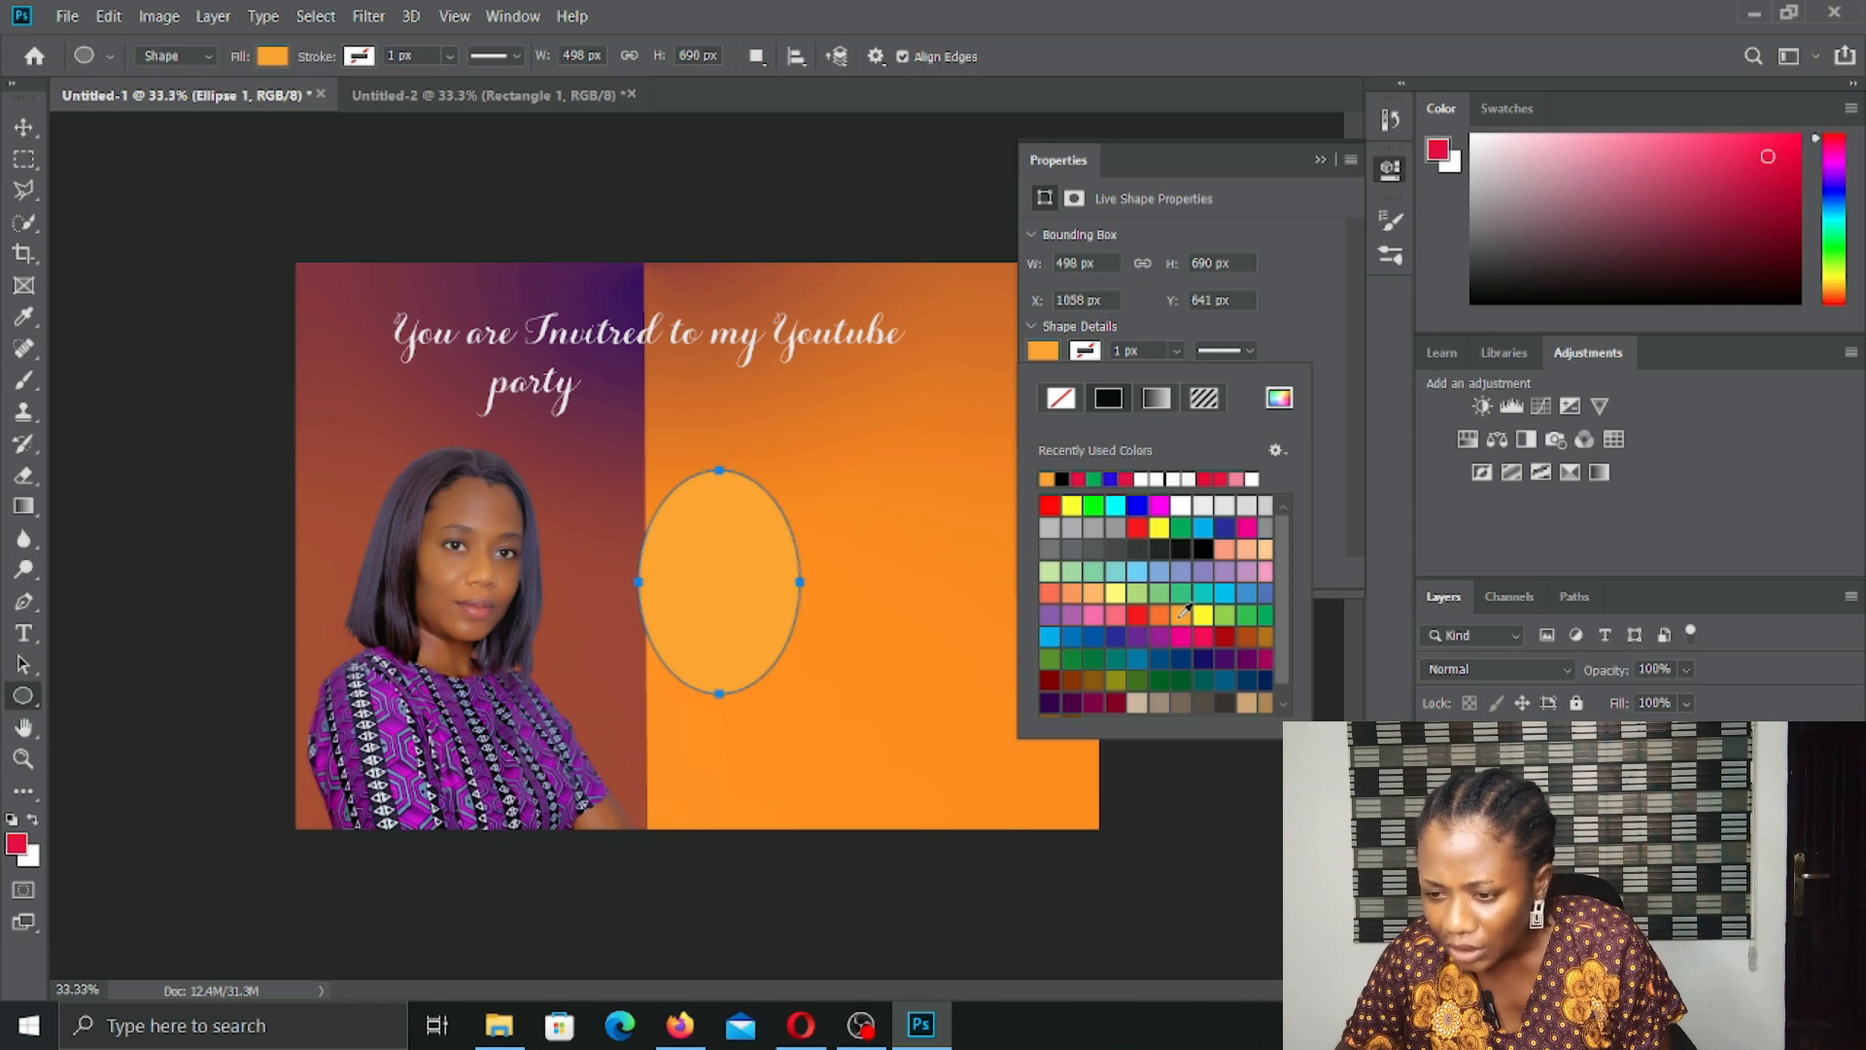
click(1161, 616)
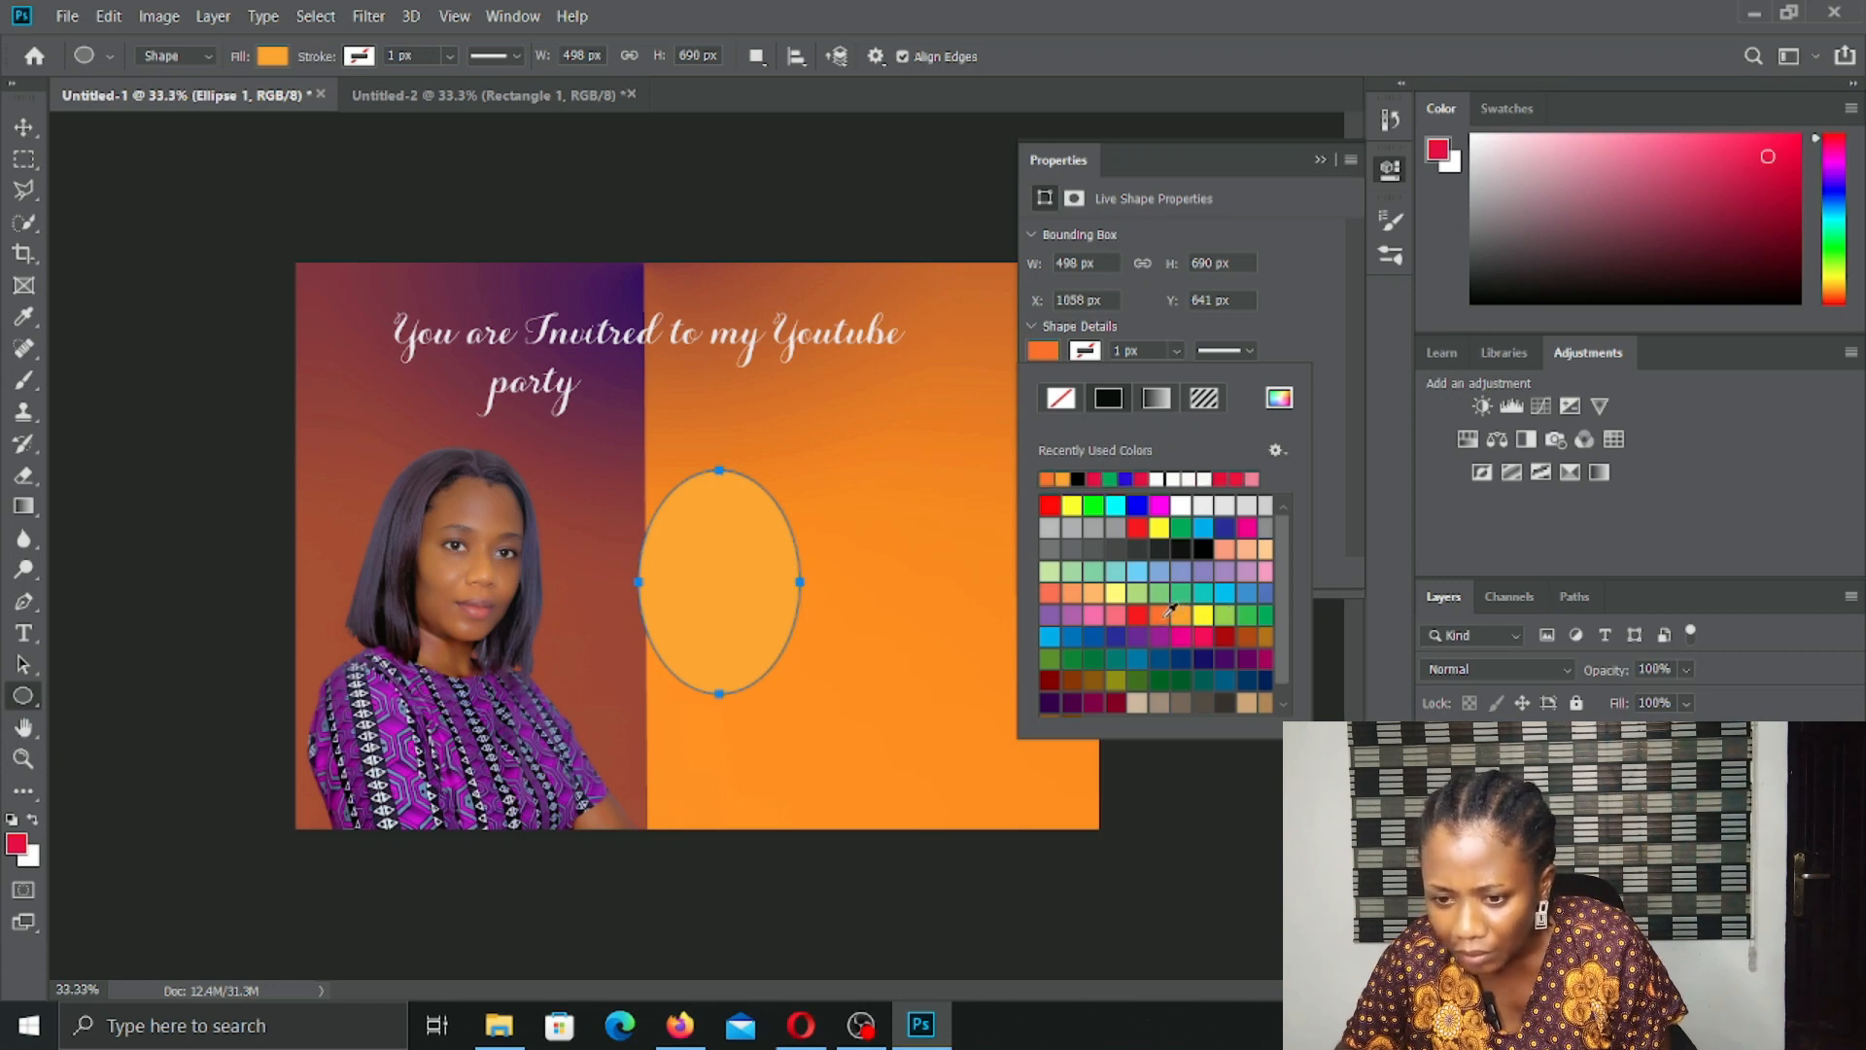
click(1184, 614)
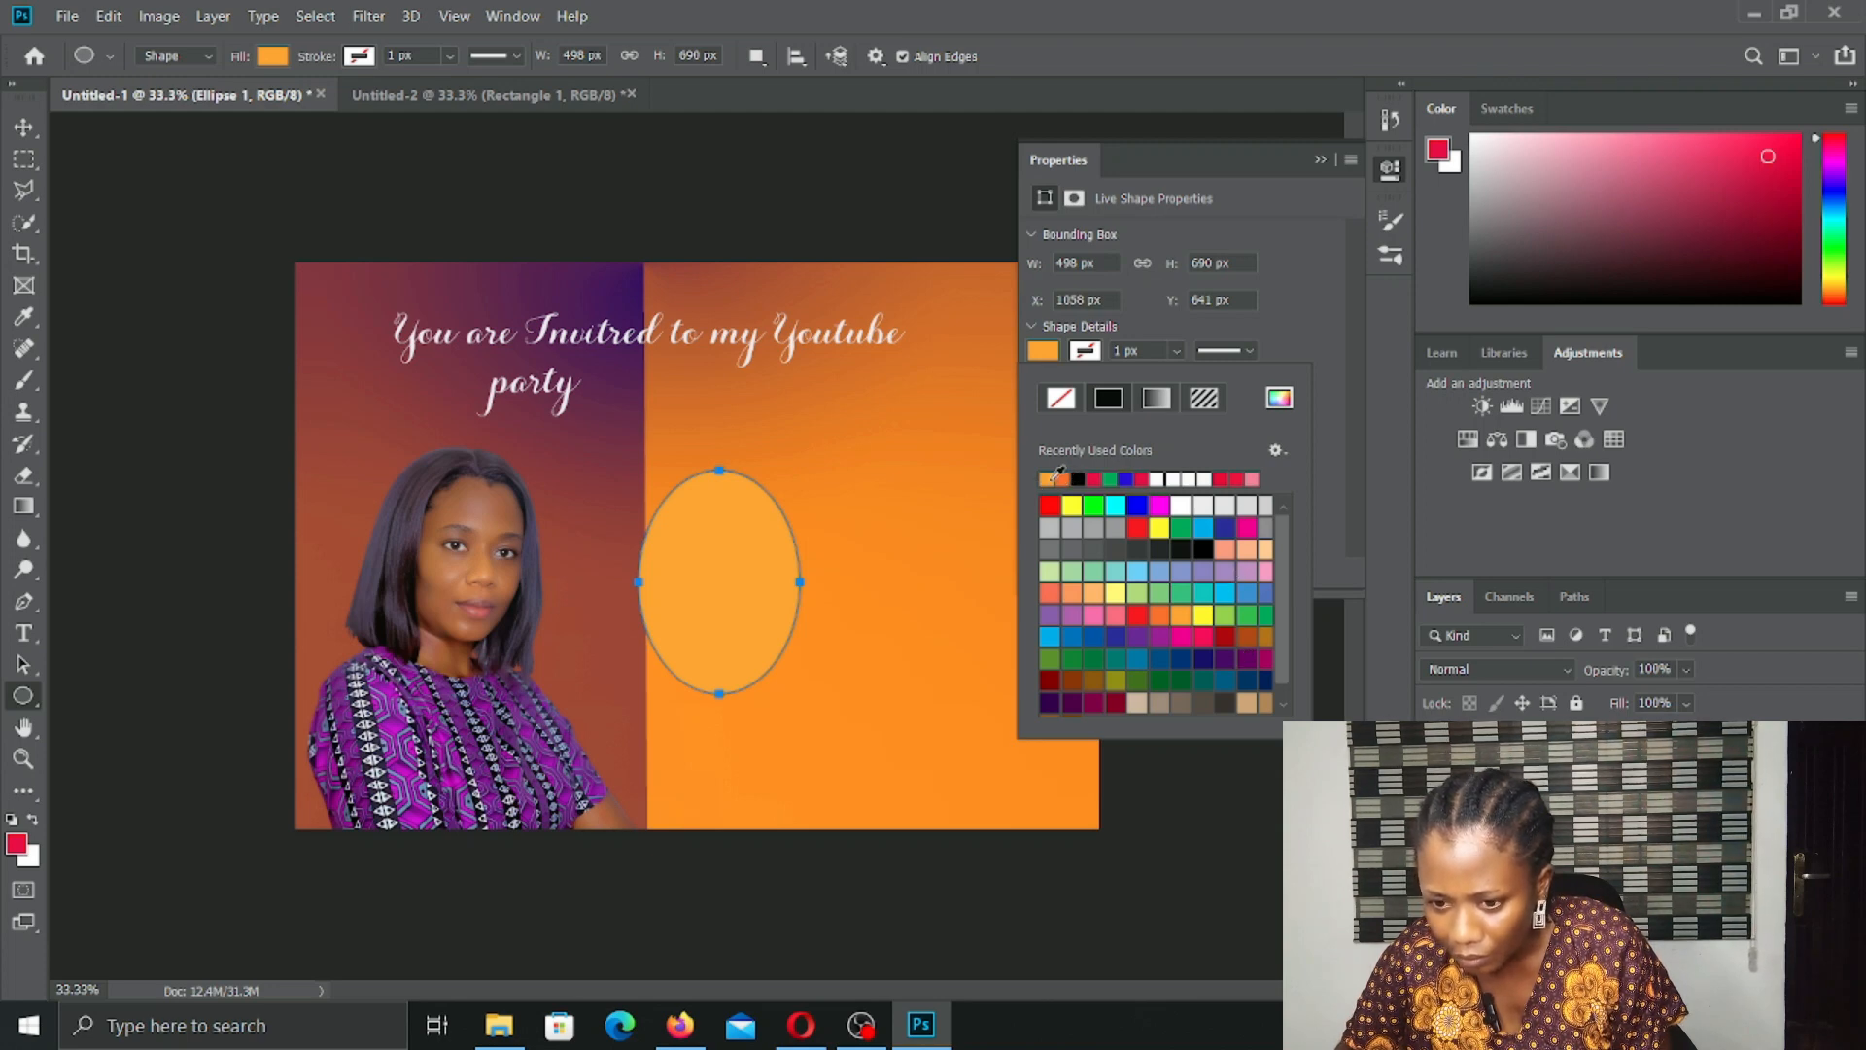
click(1063, 478)
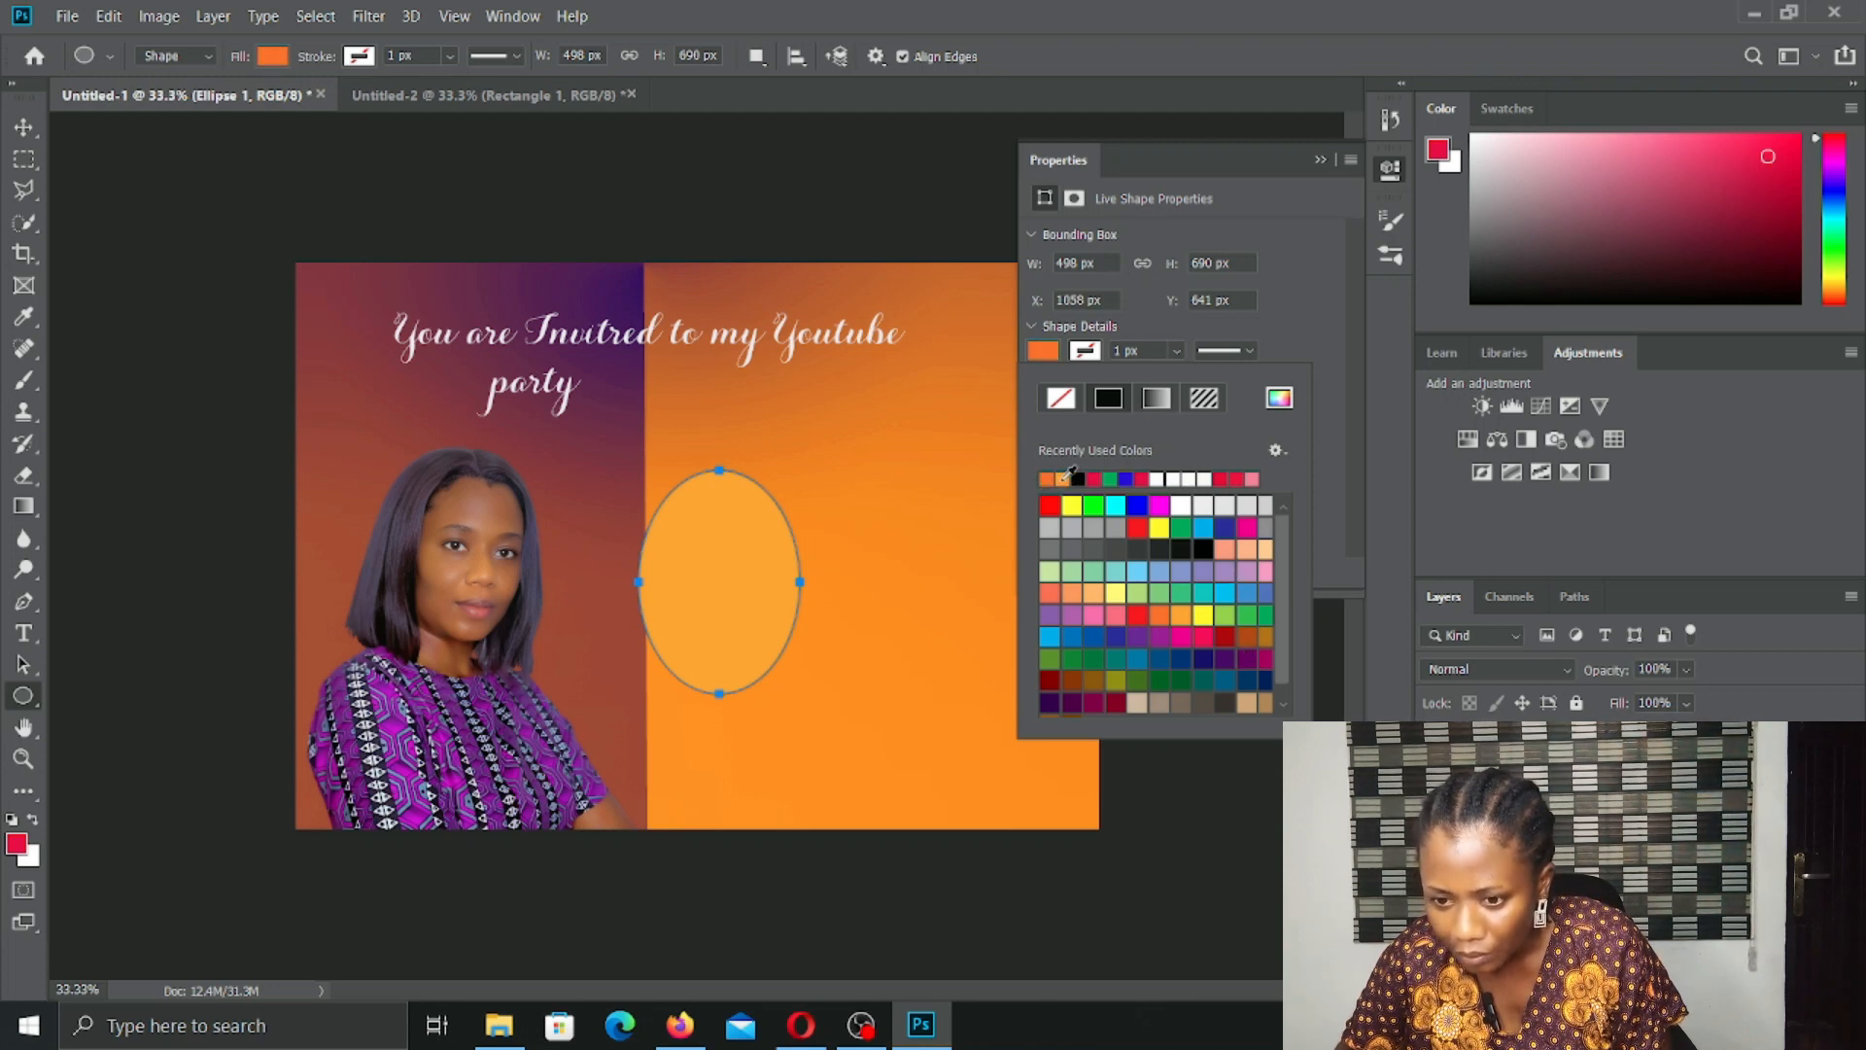
click(1073, 593)
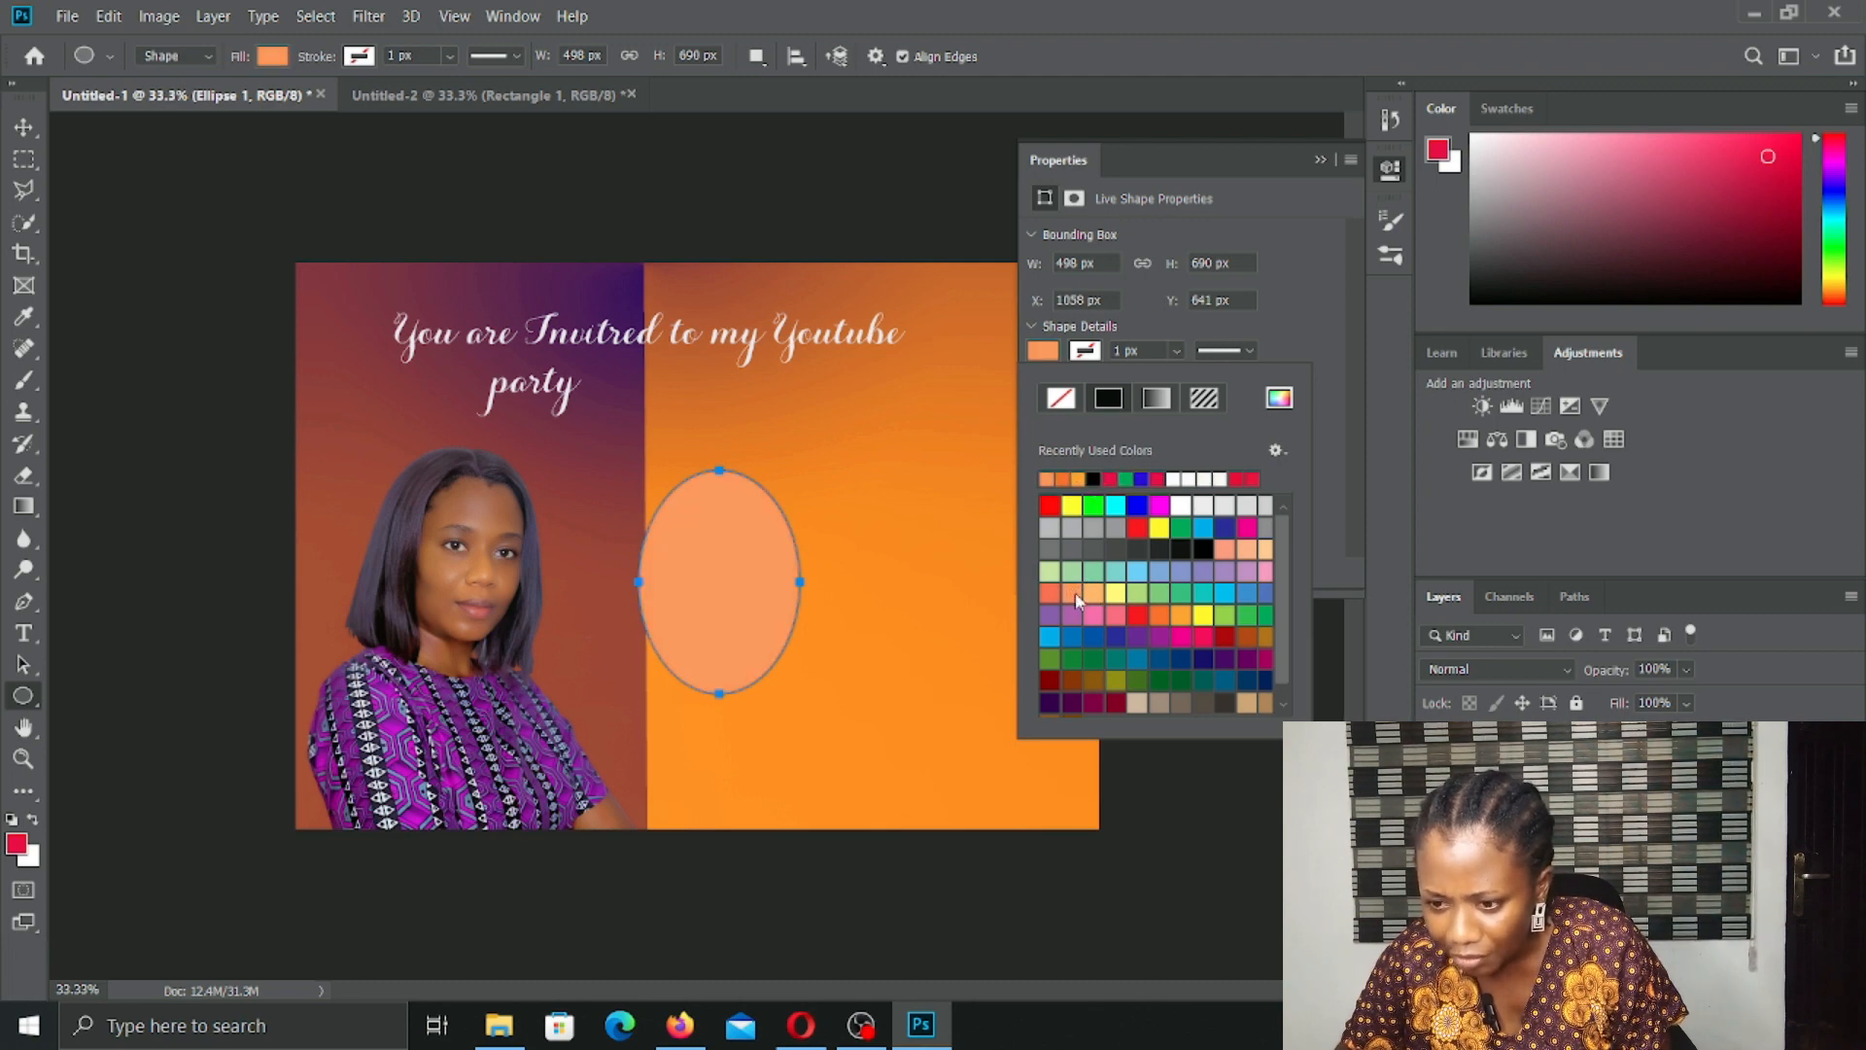
click(1051, 594)
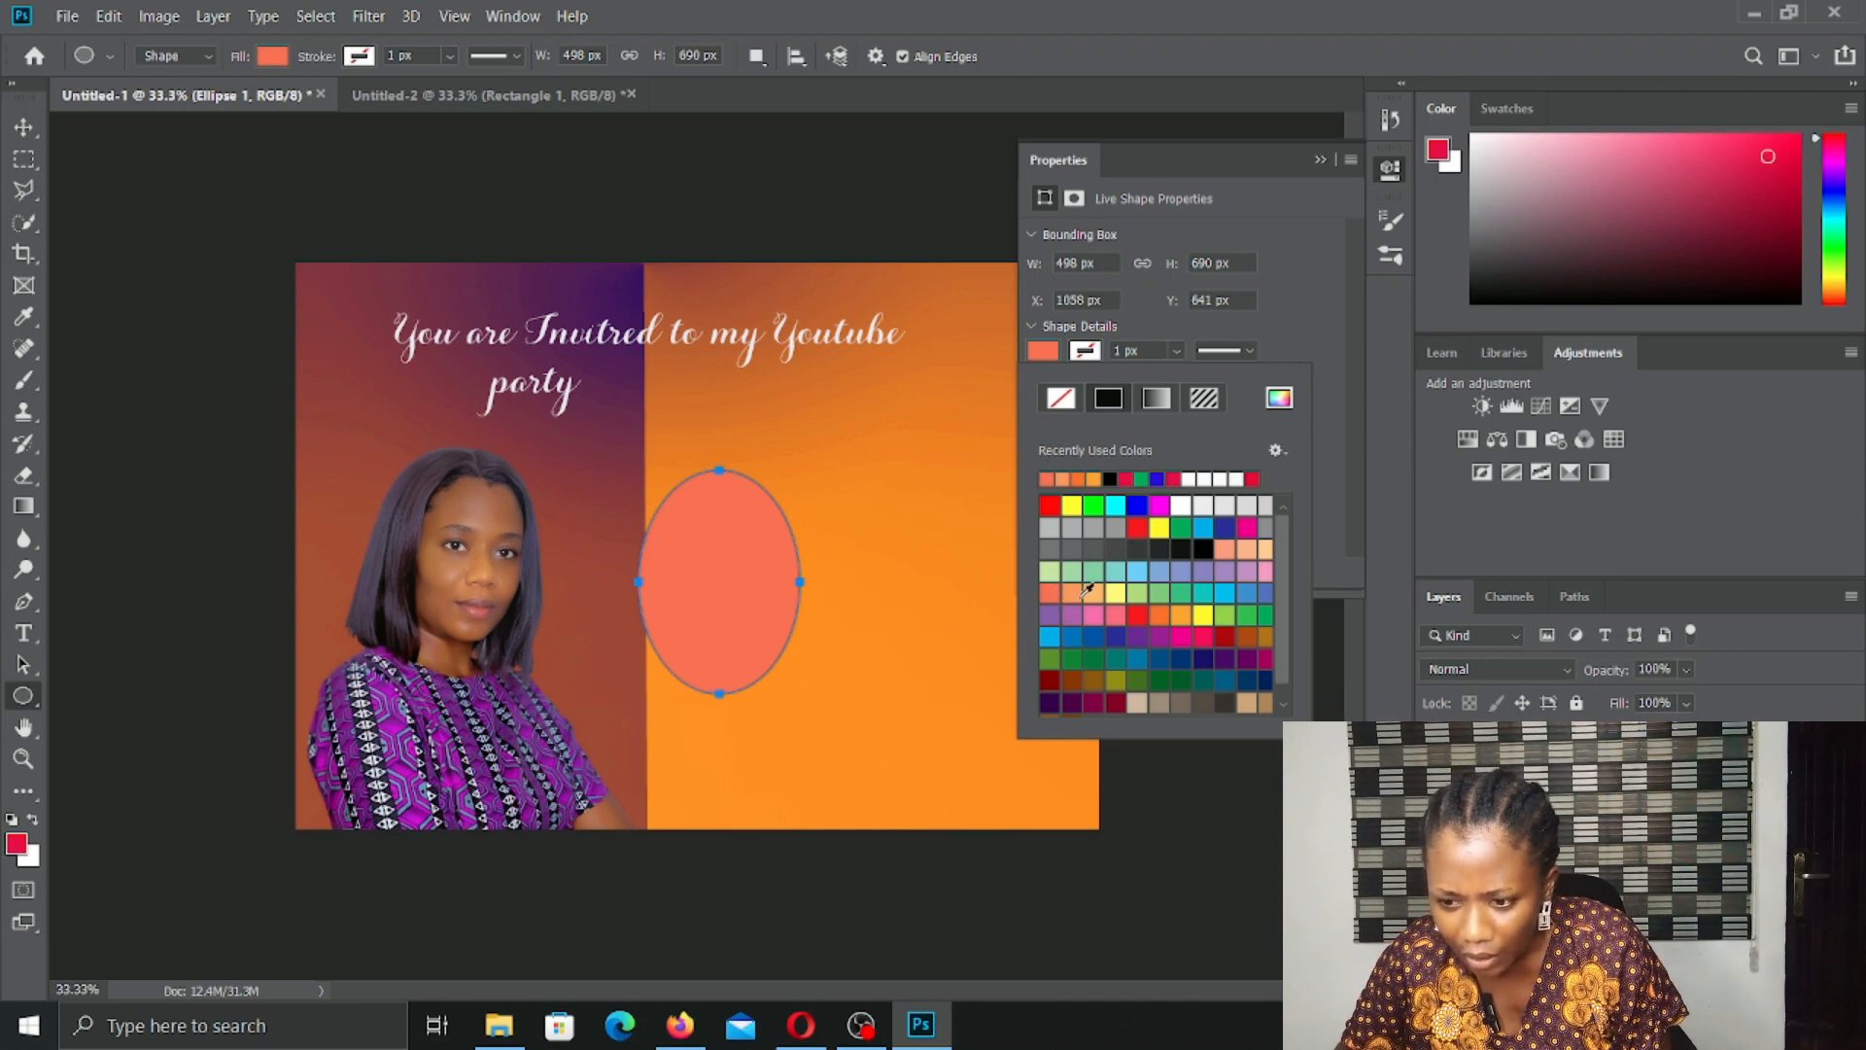
click(1075, 595)
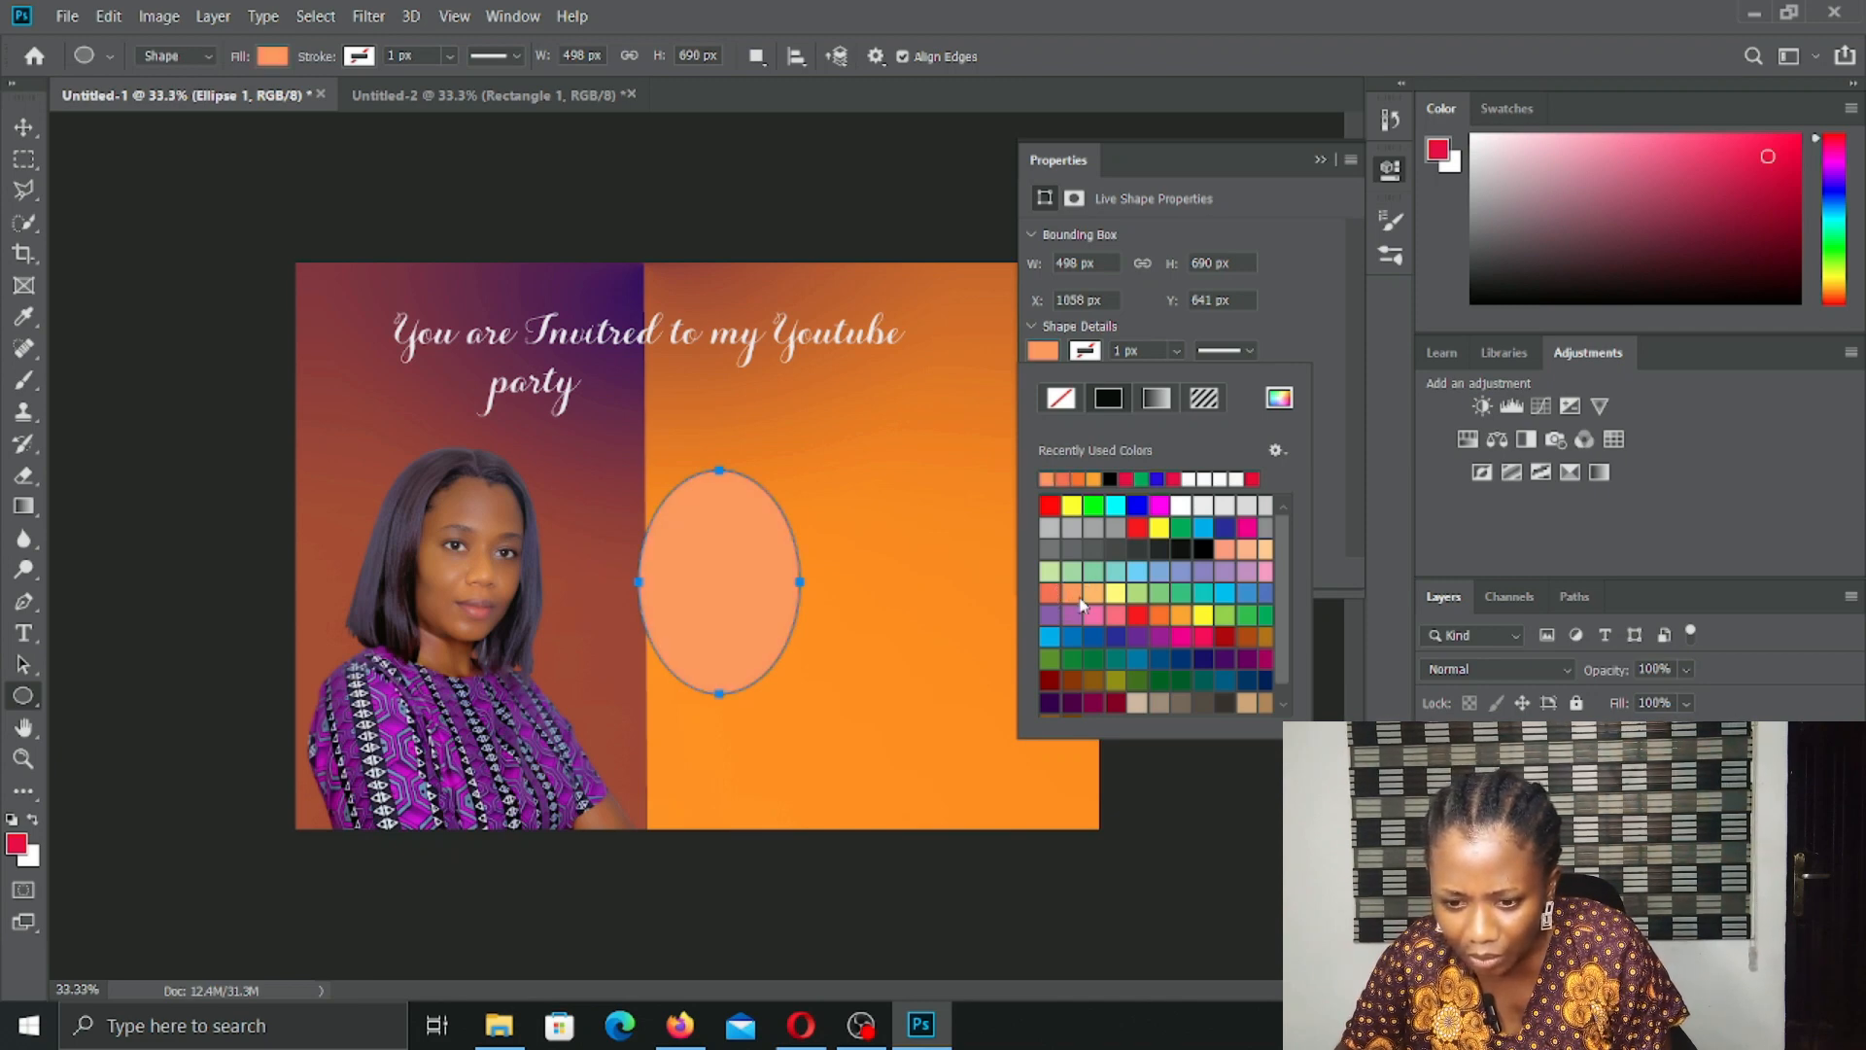
click(1066, 481)
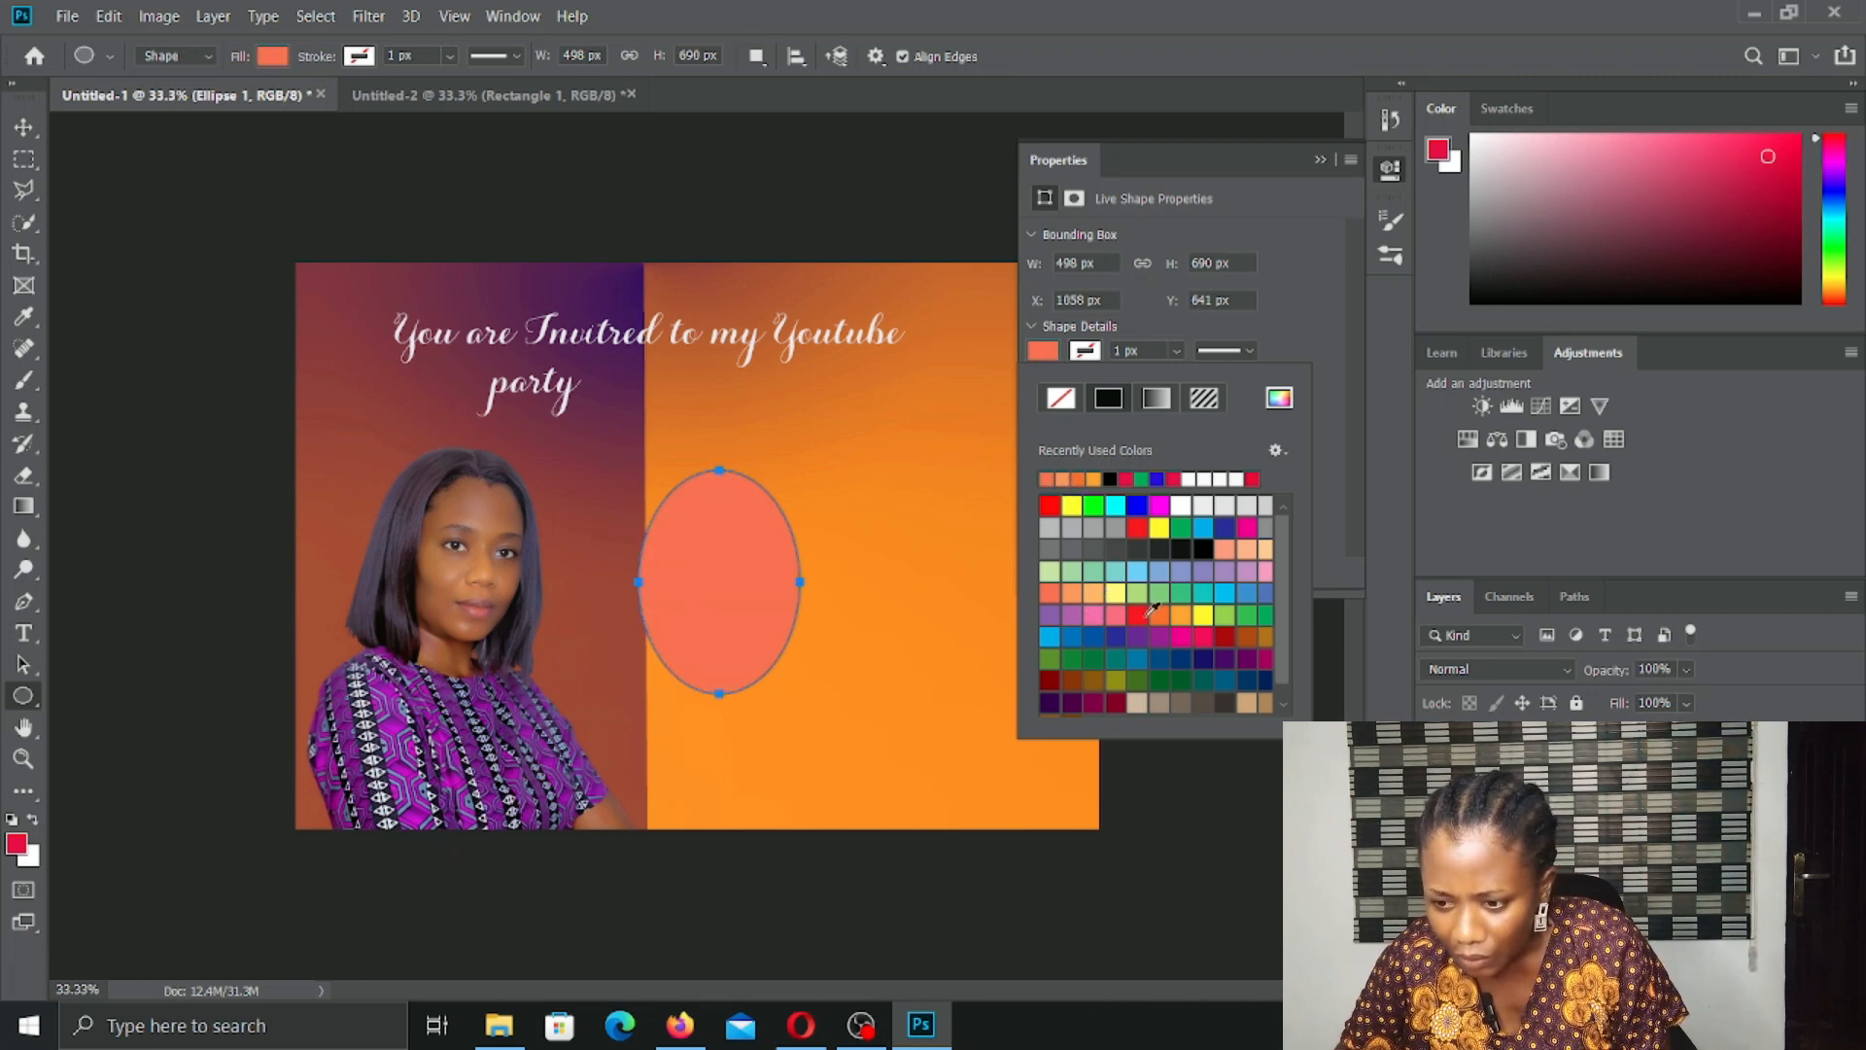
click(1181, 612)
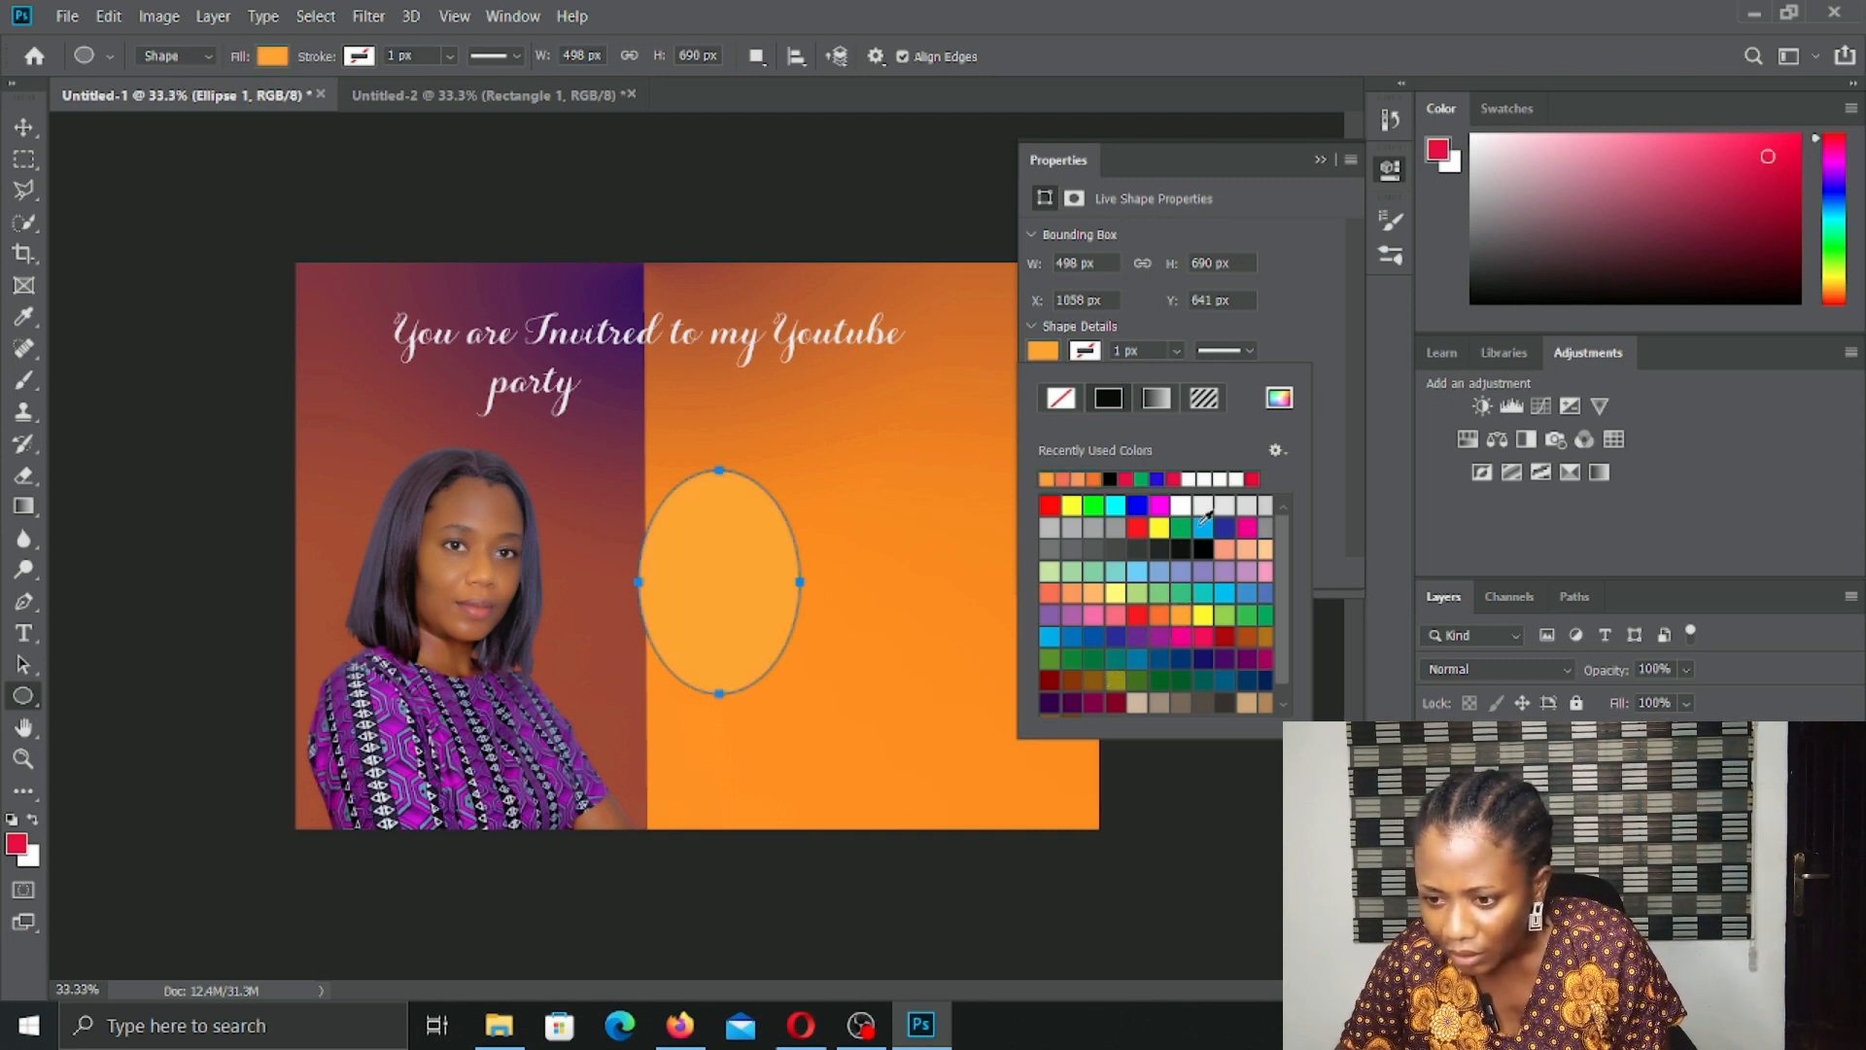
click(1072, 476)
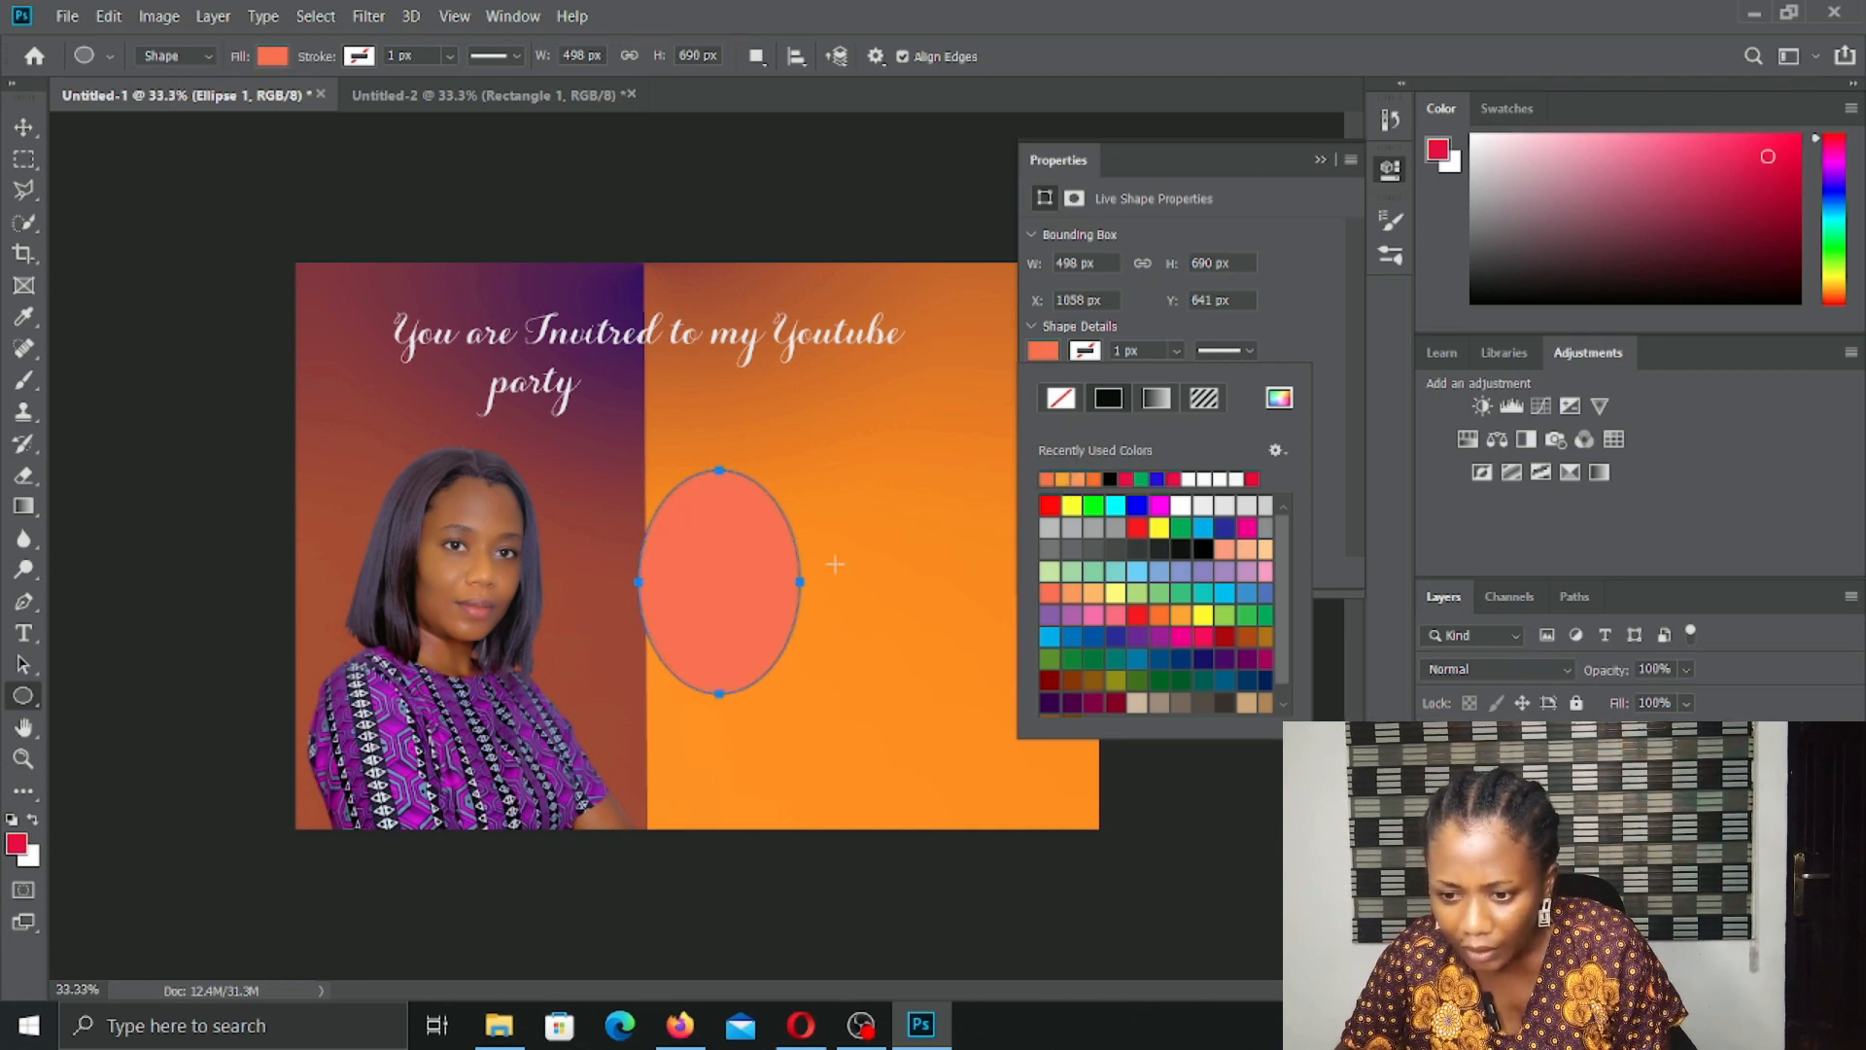
click(858, 522)
click(857, 522)
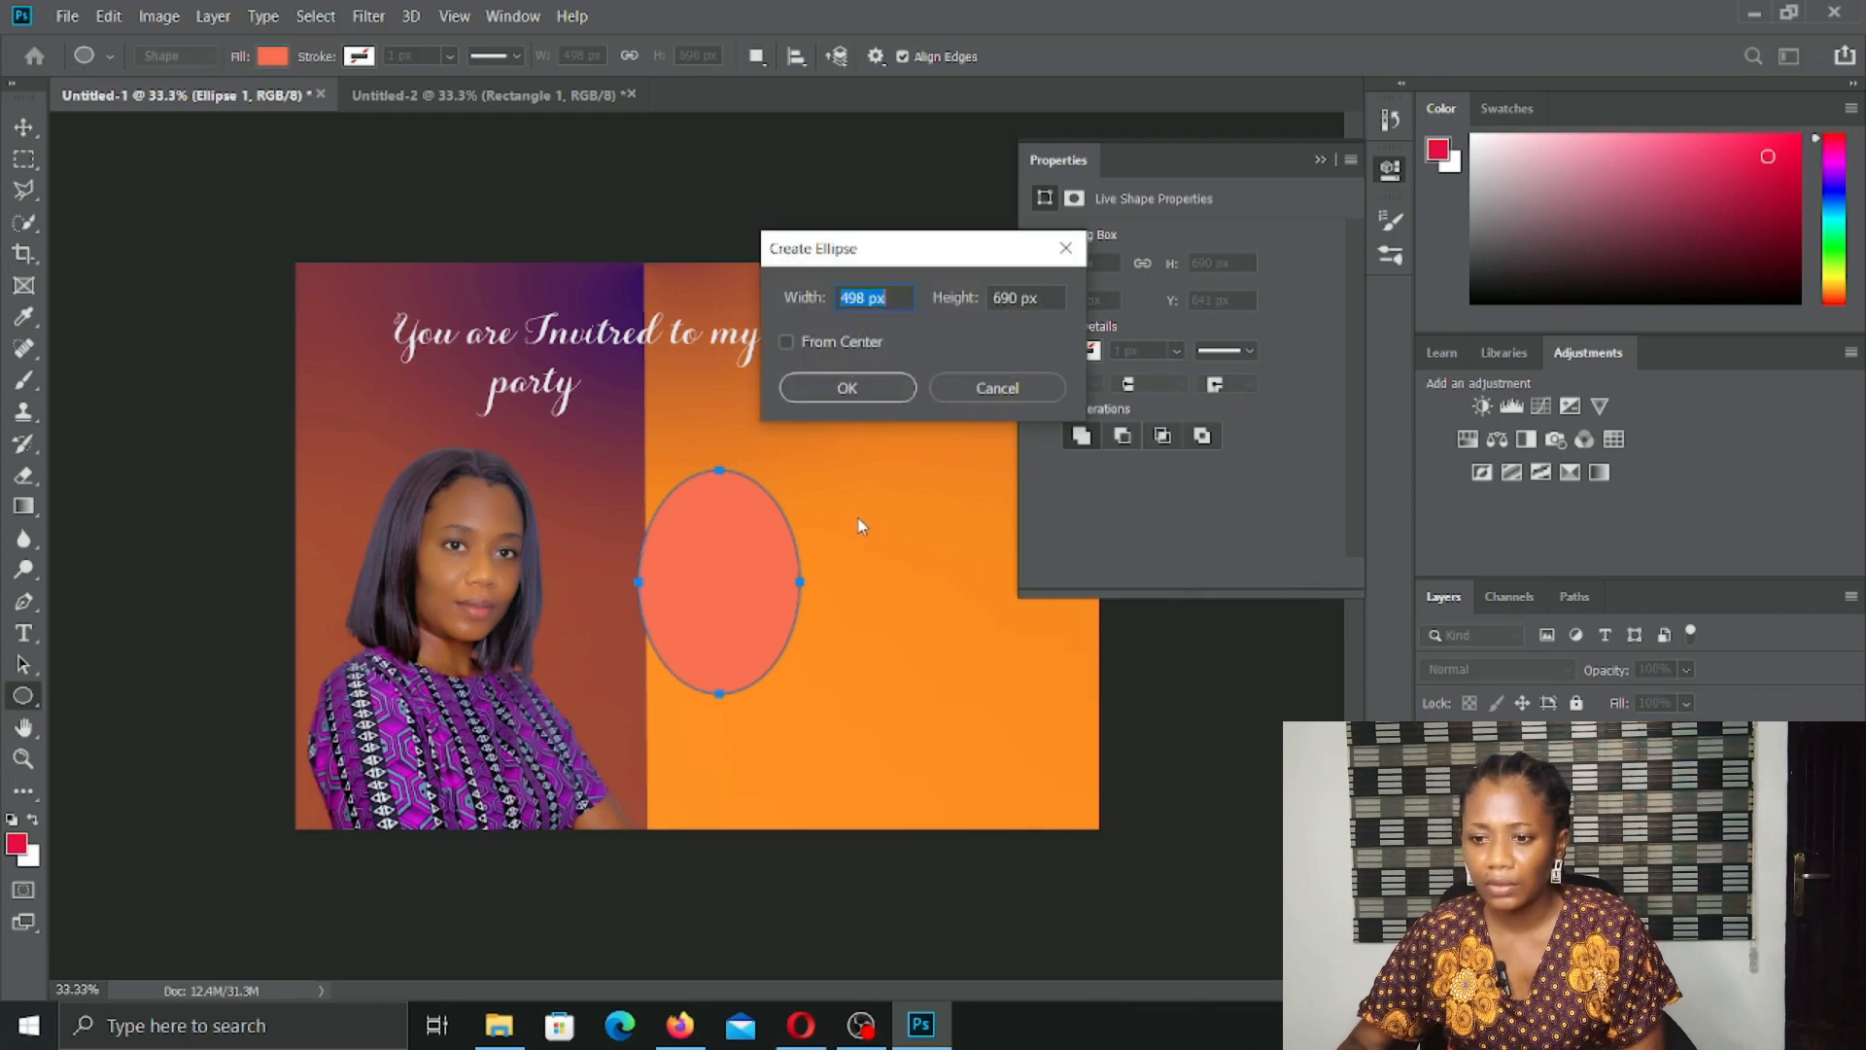
click(976, 380)
click(1318, 158)
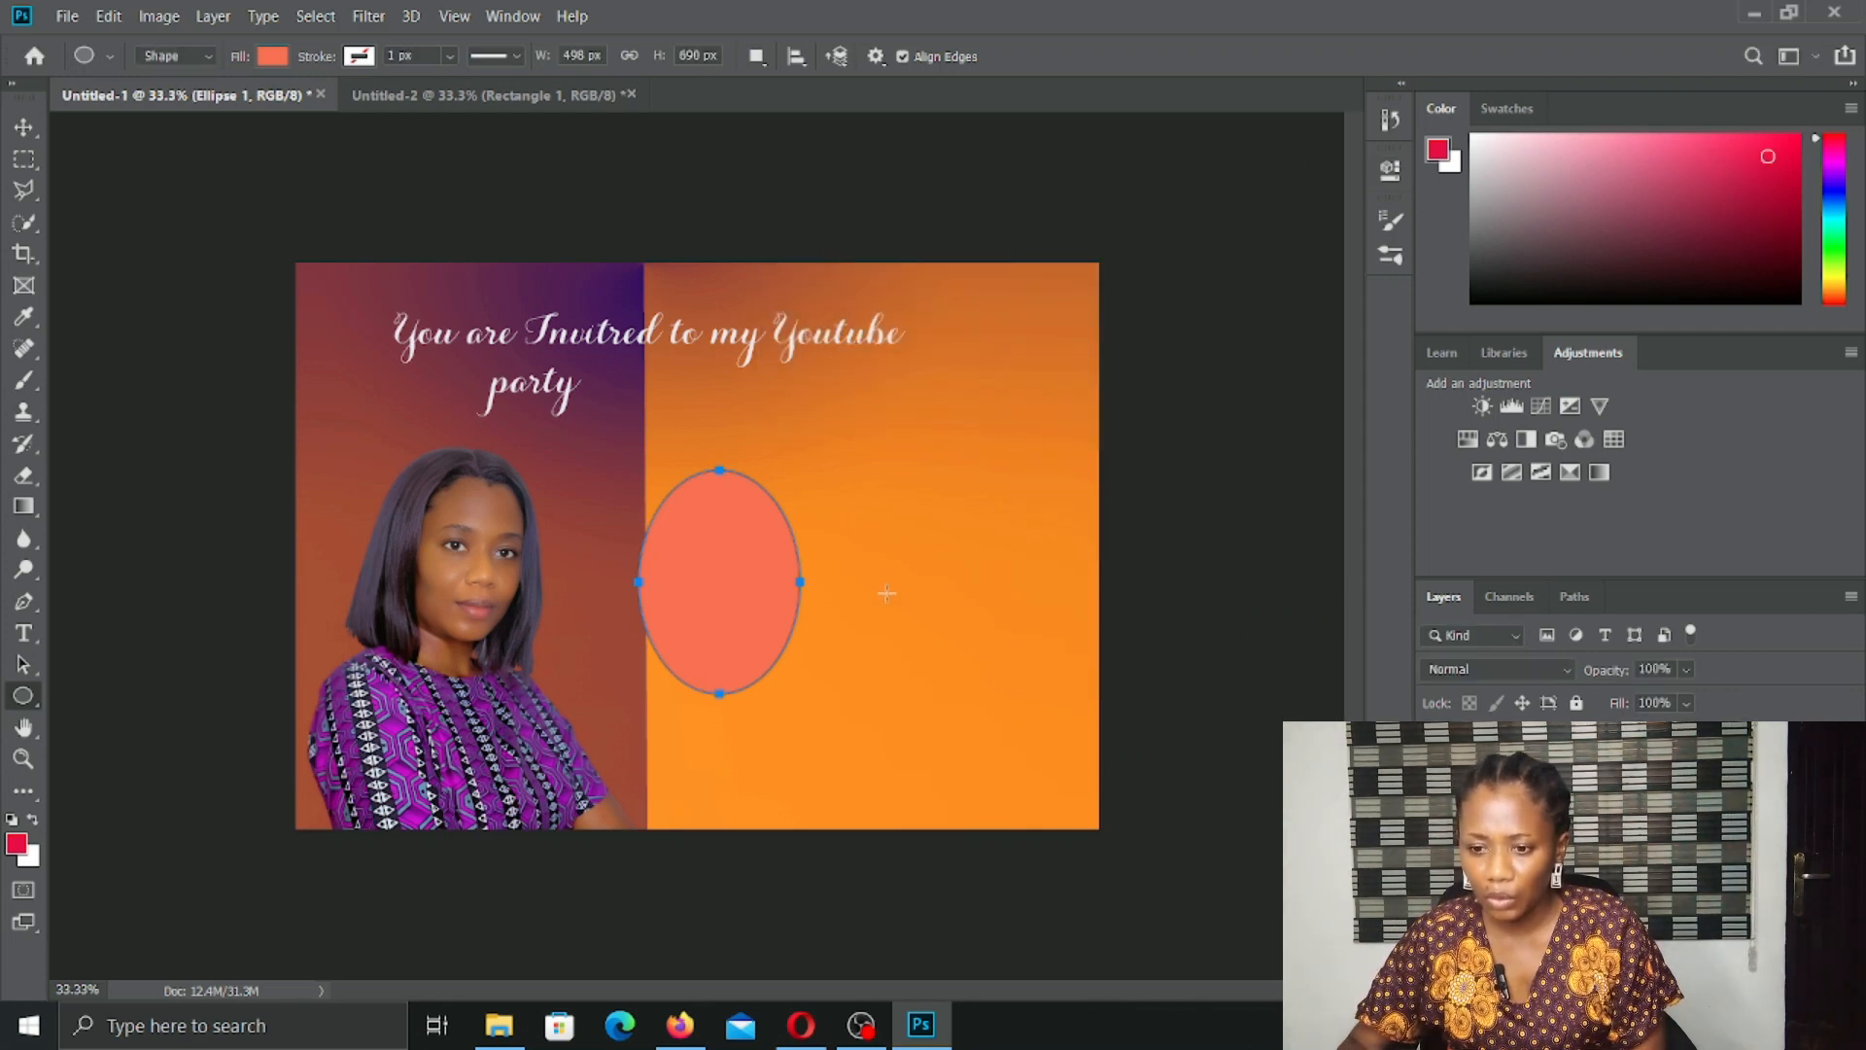
drag(865, 497, 1046, 709)
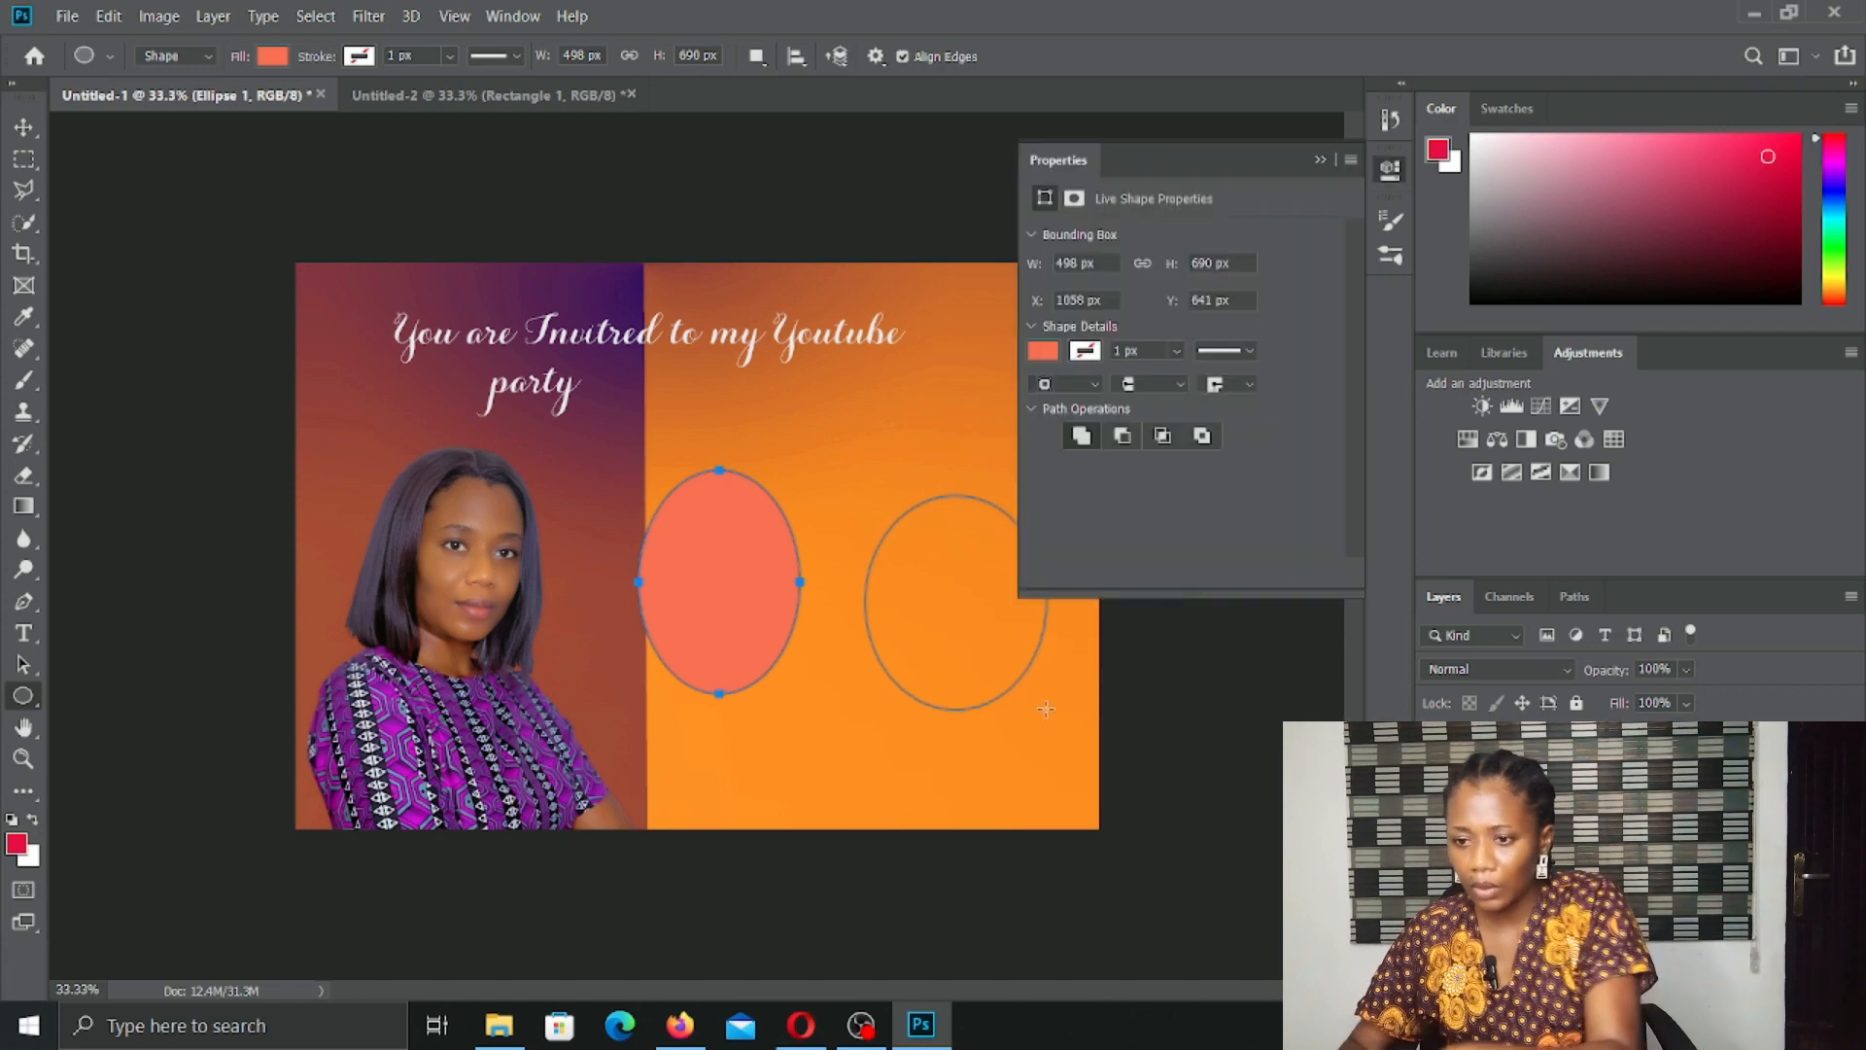
click(1308, 159)
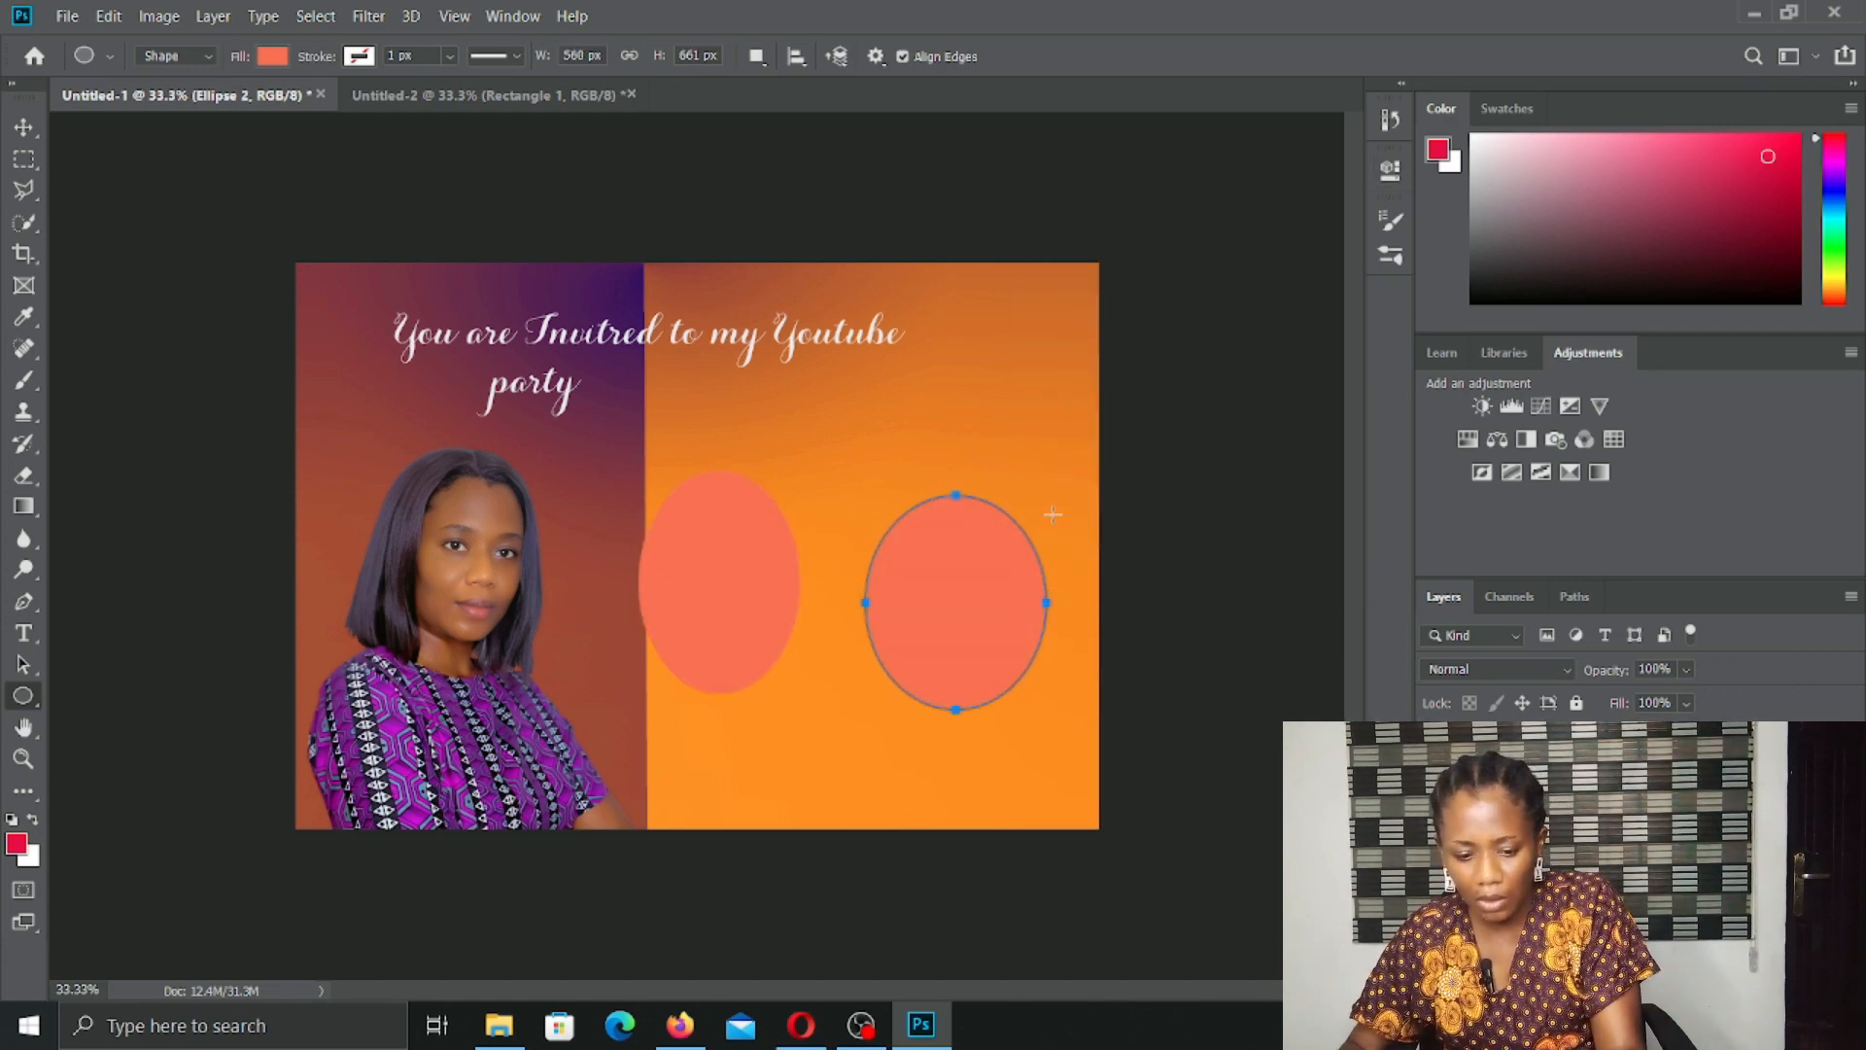
key(ctrl+z)
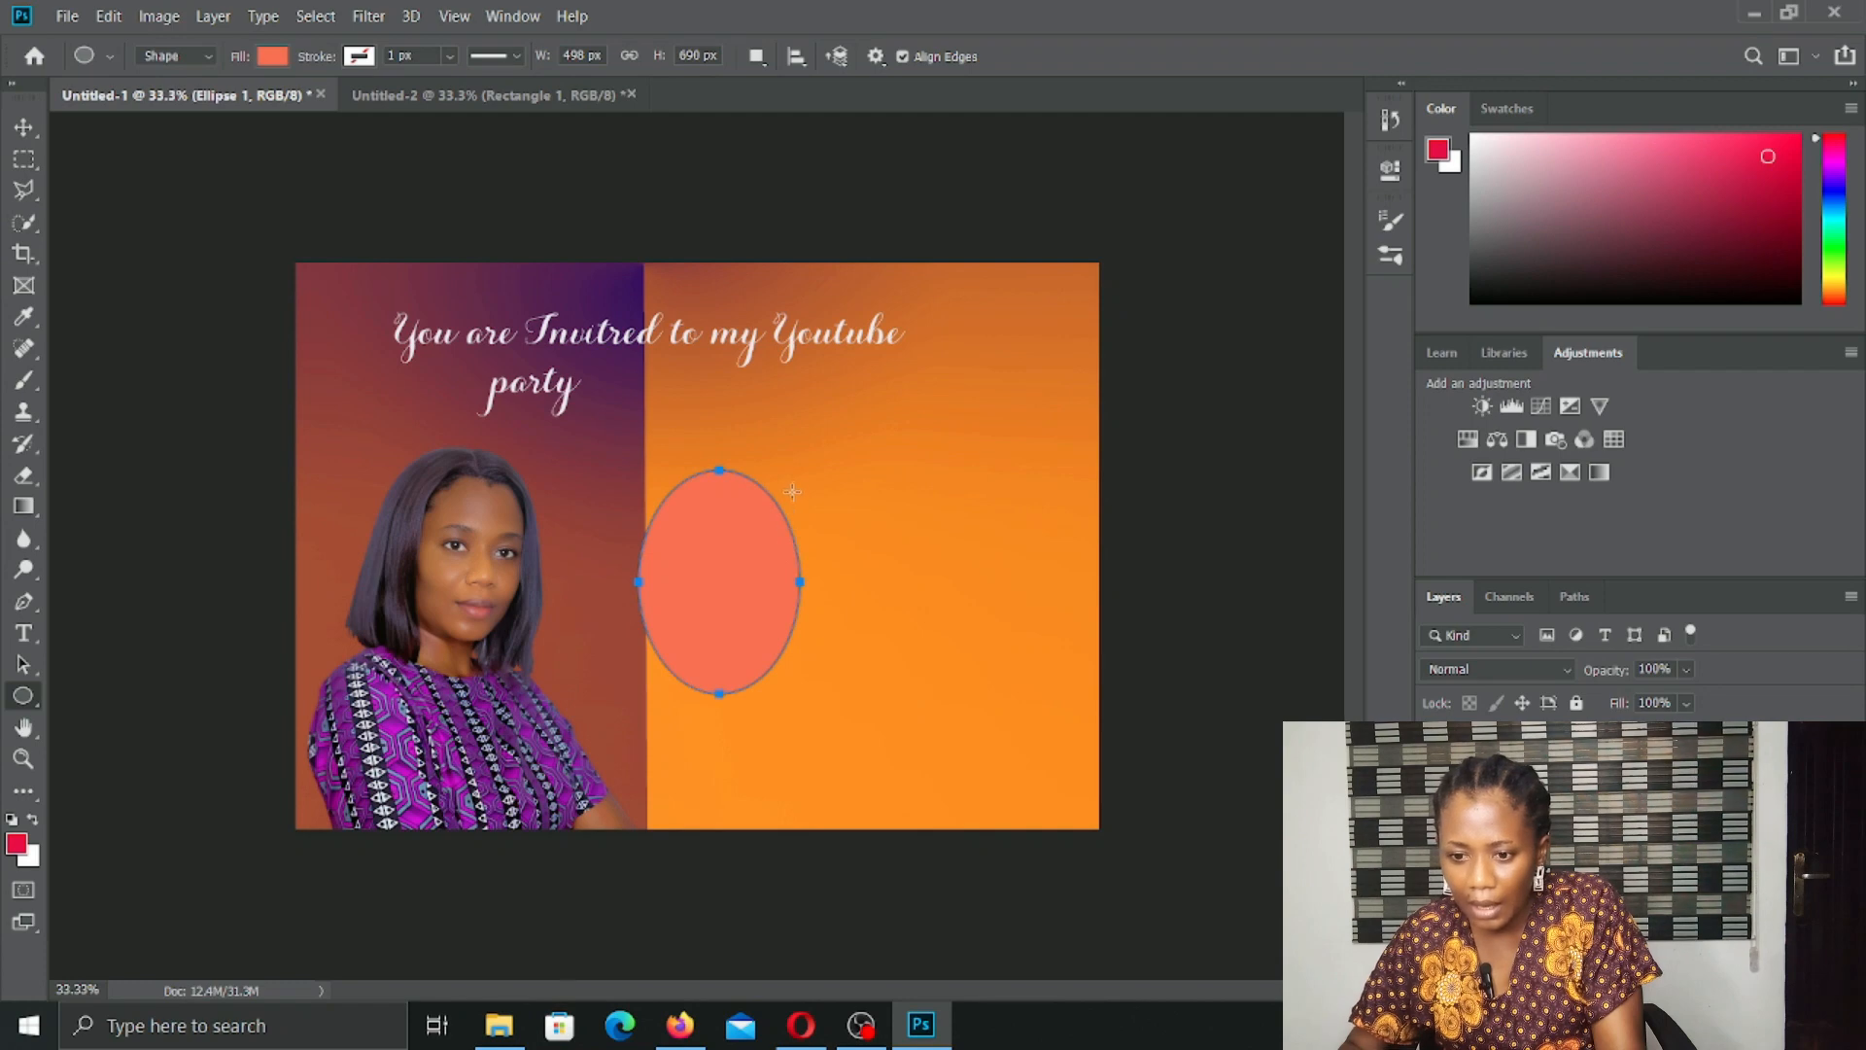
Step: Draw a second coral ellipse, about 500 by 624 px, directly beside the existing one on the orange area
drag(793, 492, 955, 689)
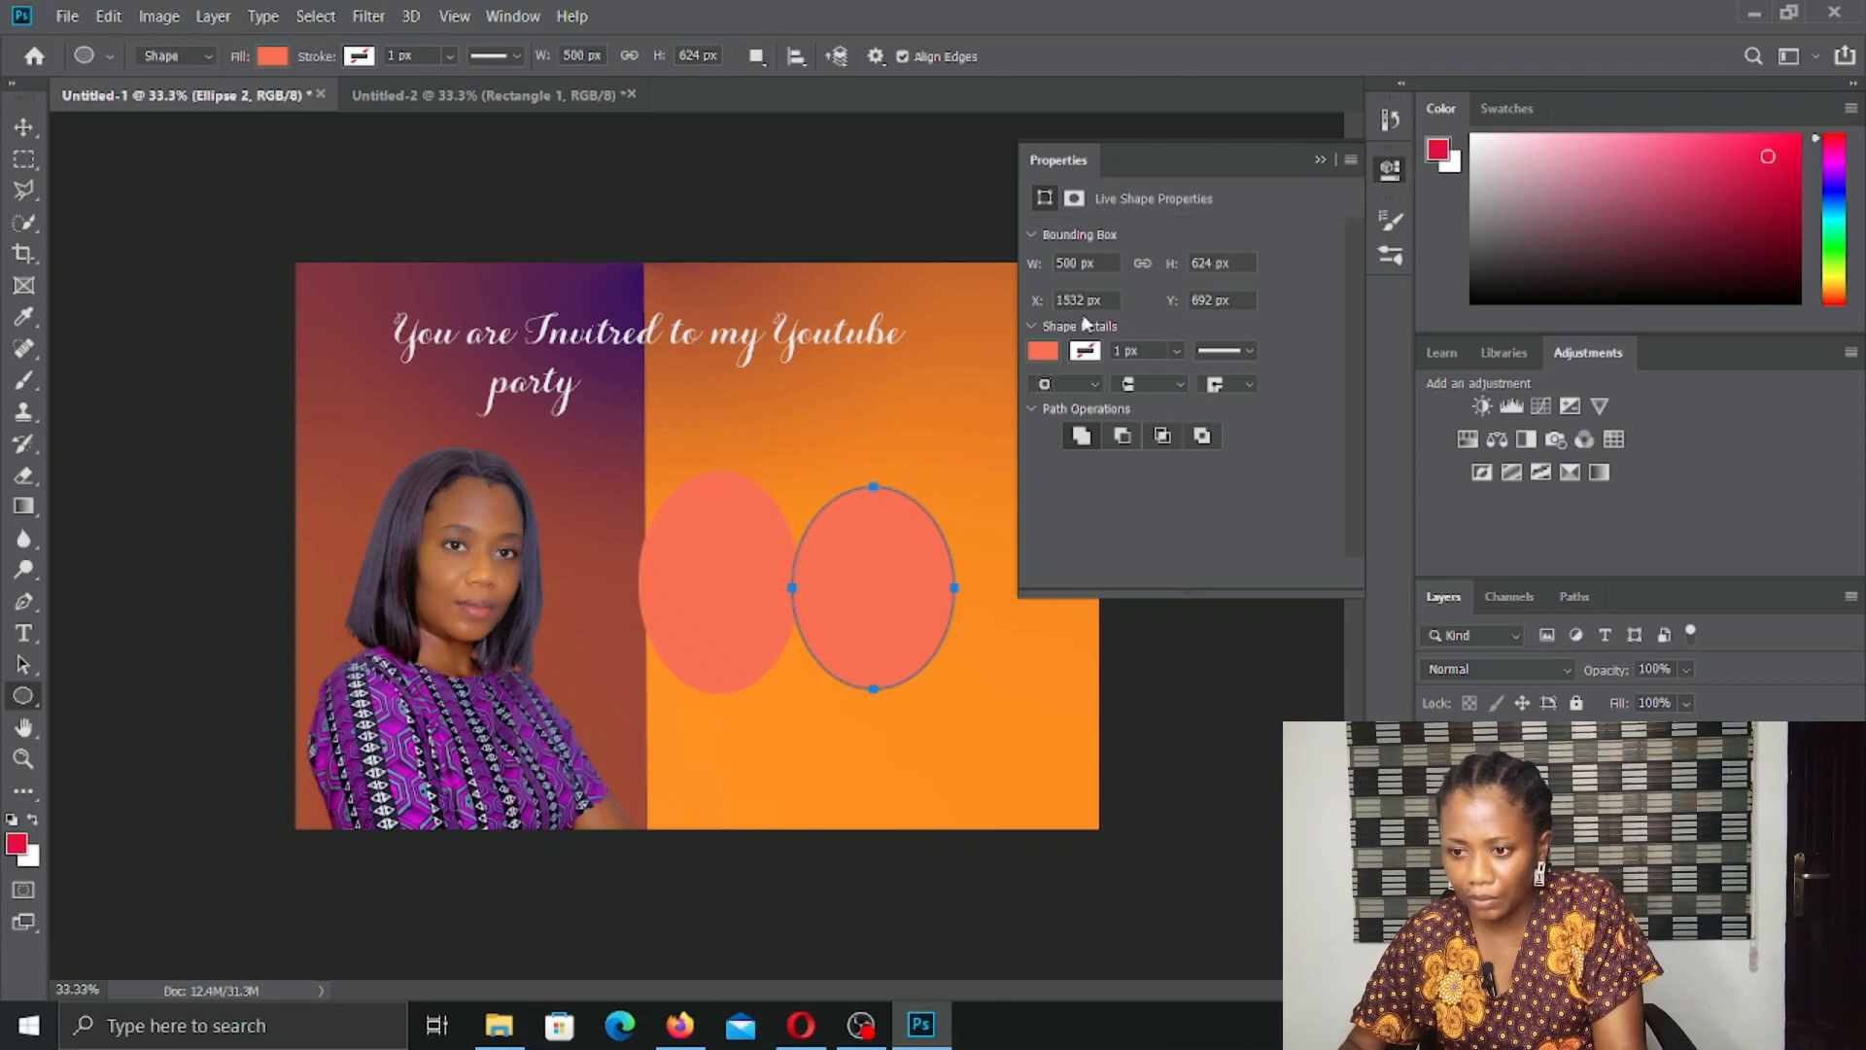
click(1320, 160)
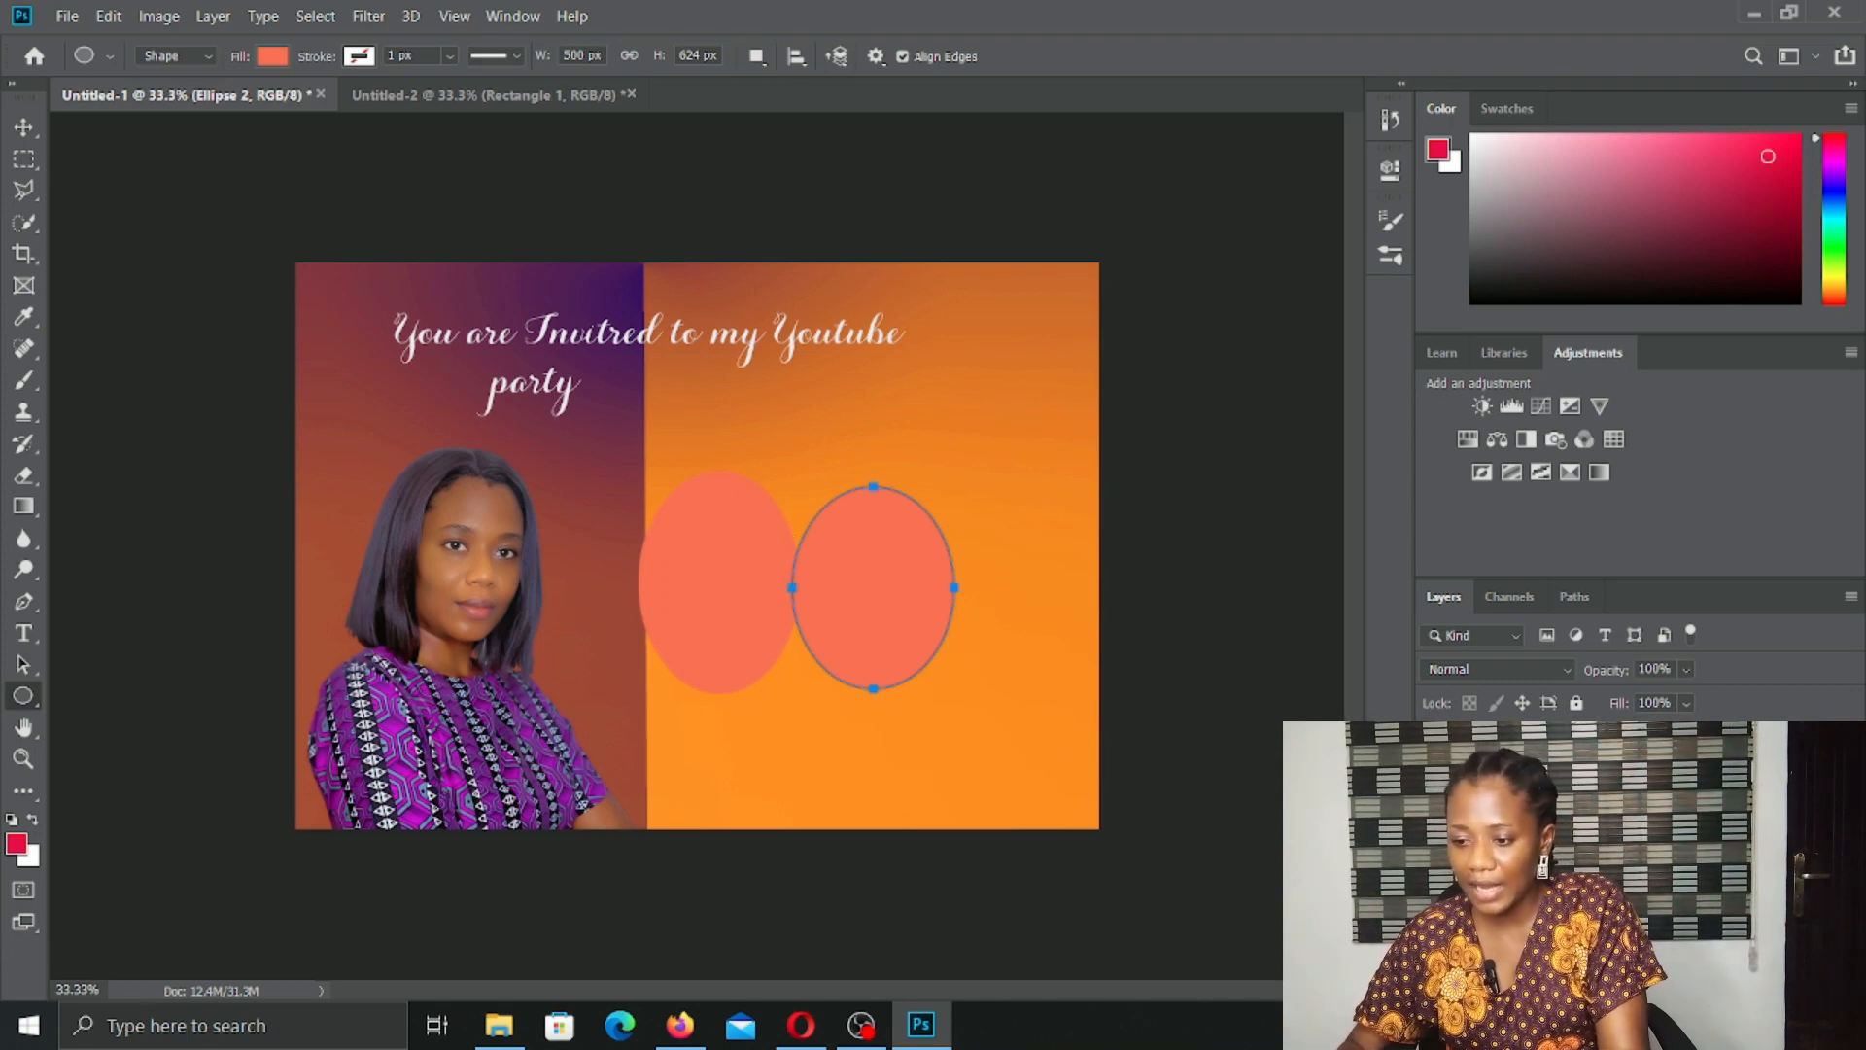
Step: Delete both coral ellipses from the invitation
click(1546, 785)
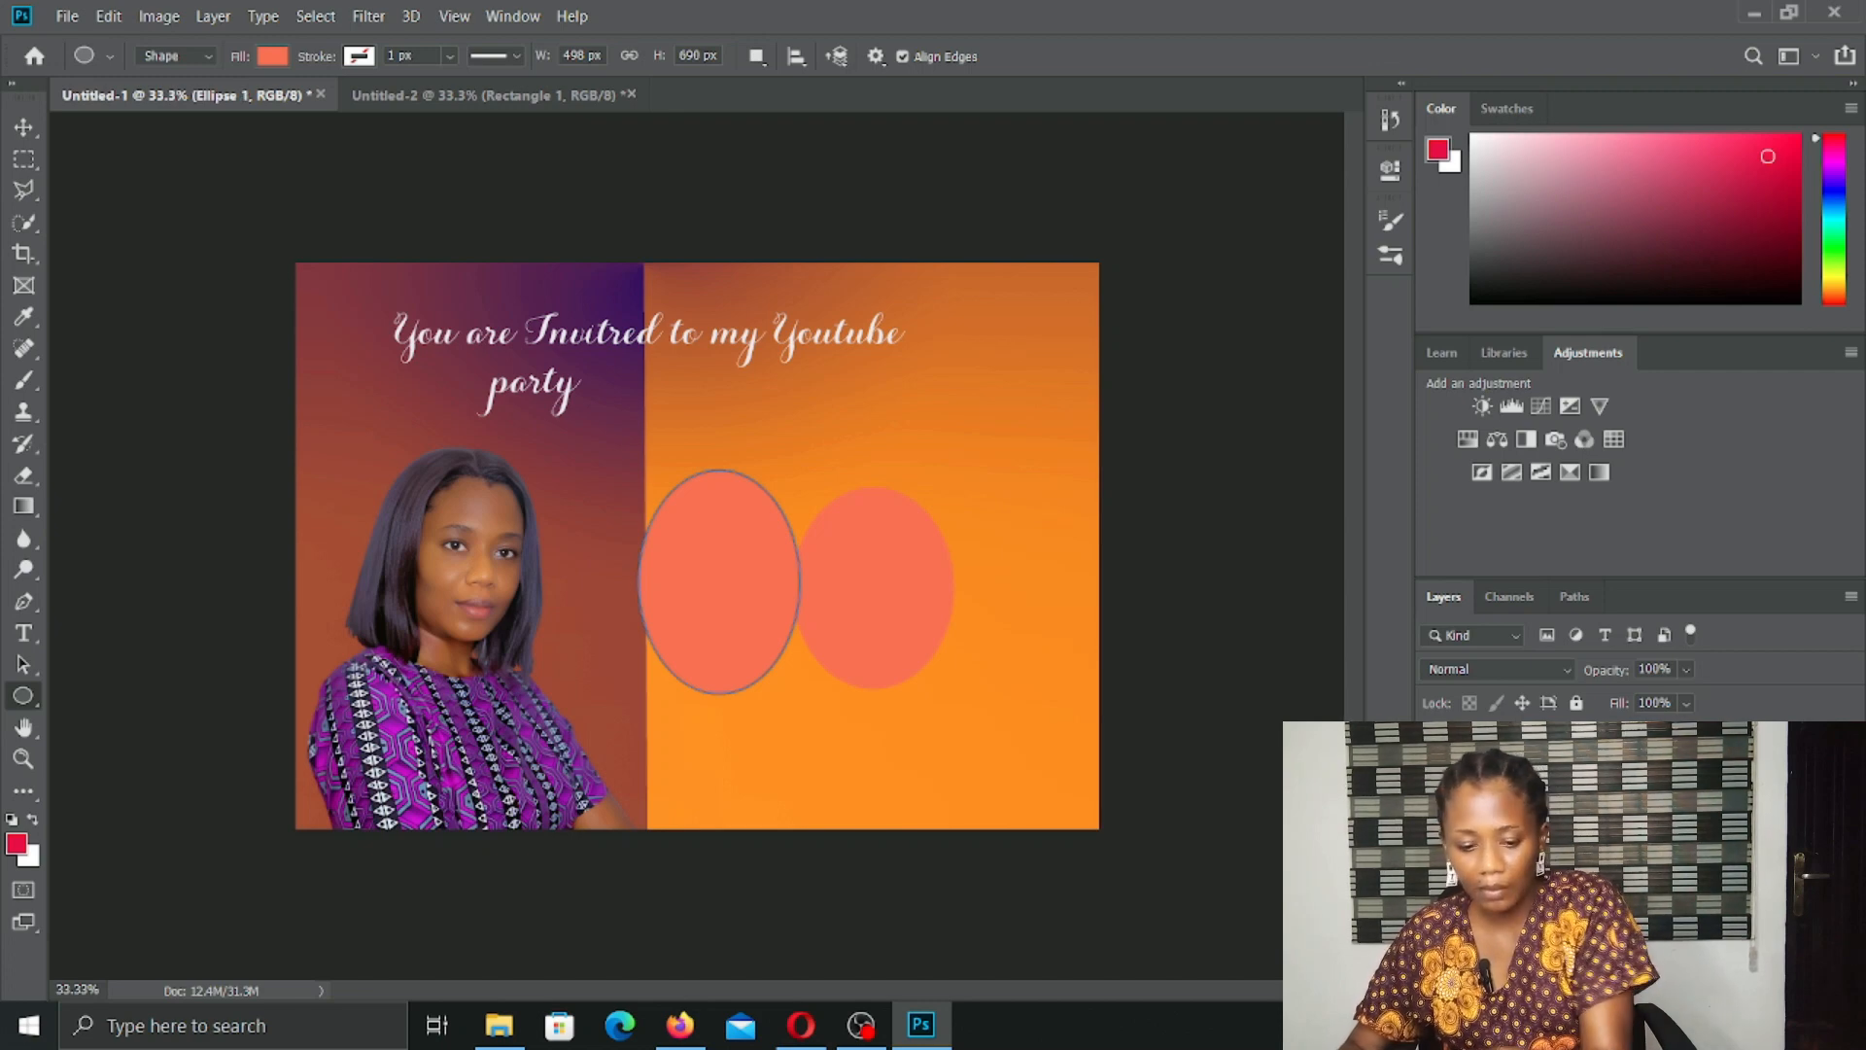
key(Delete)
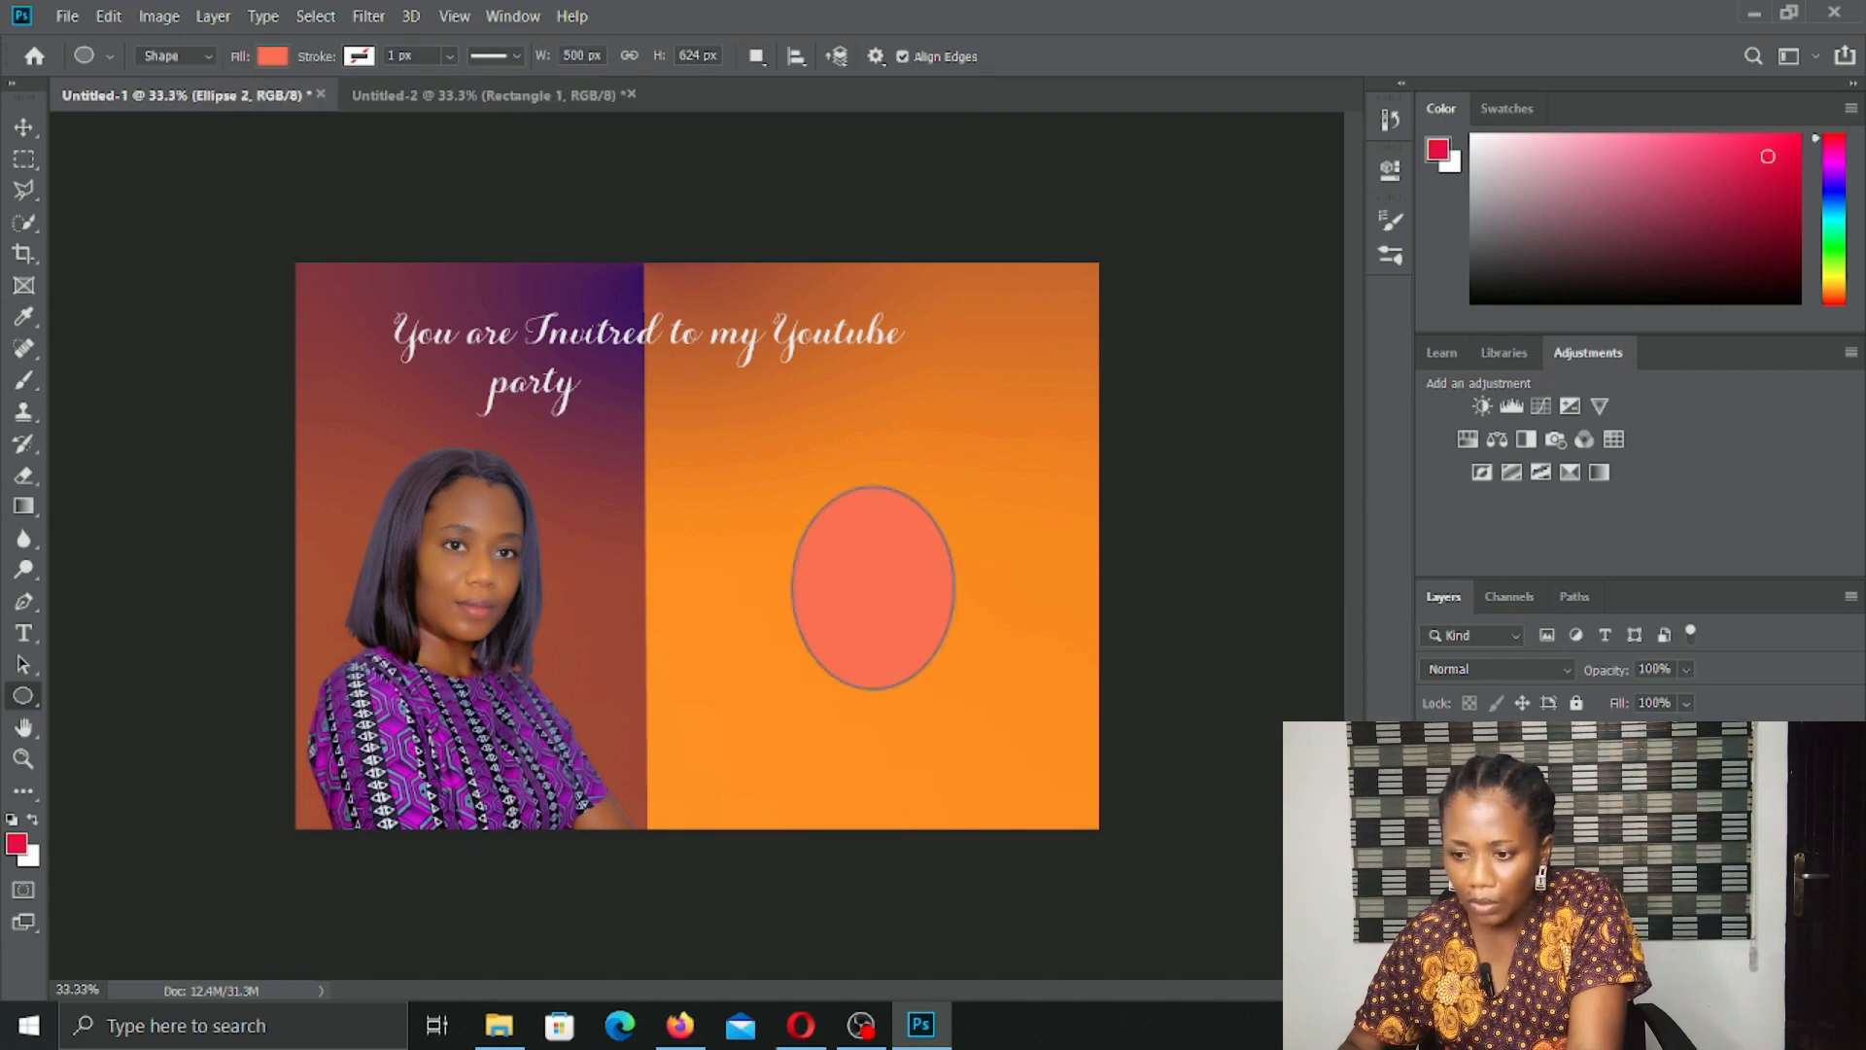
key(Delete)
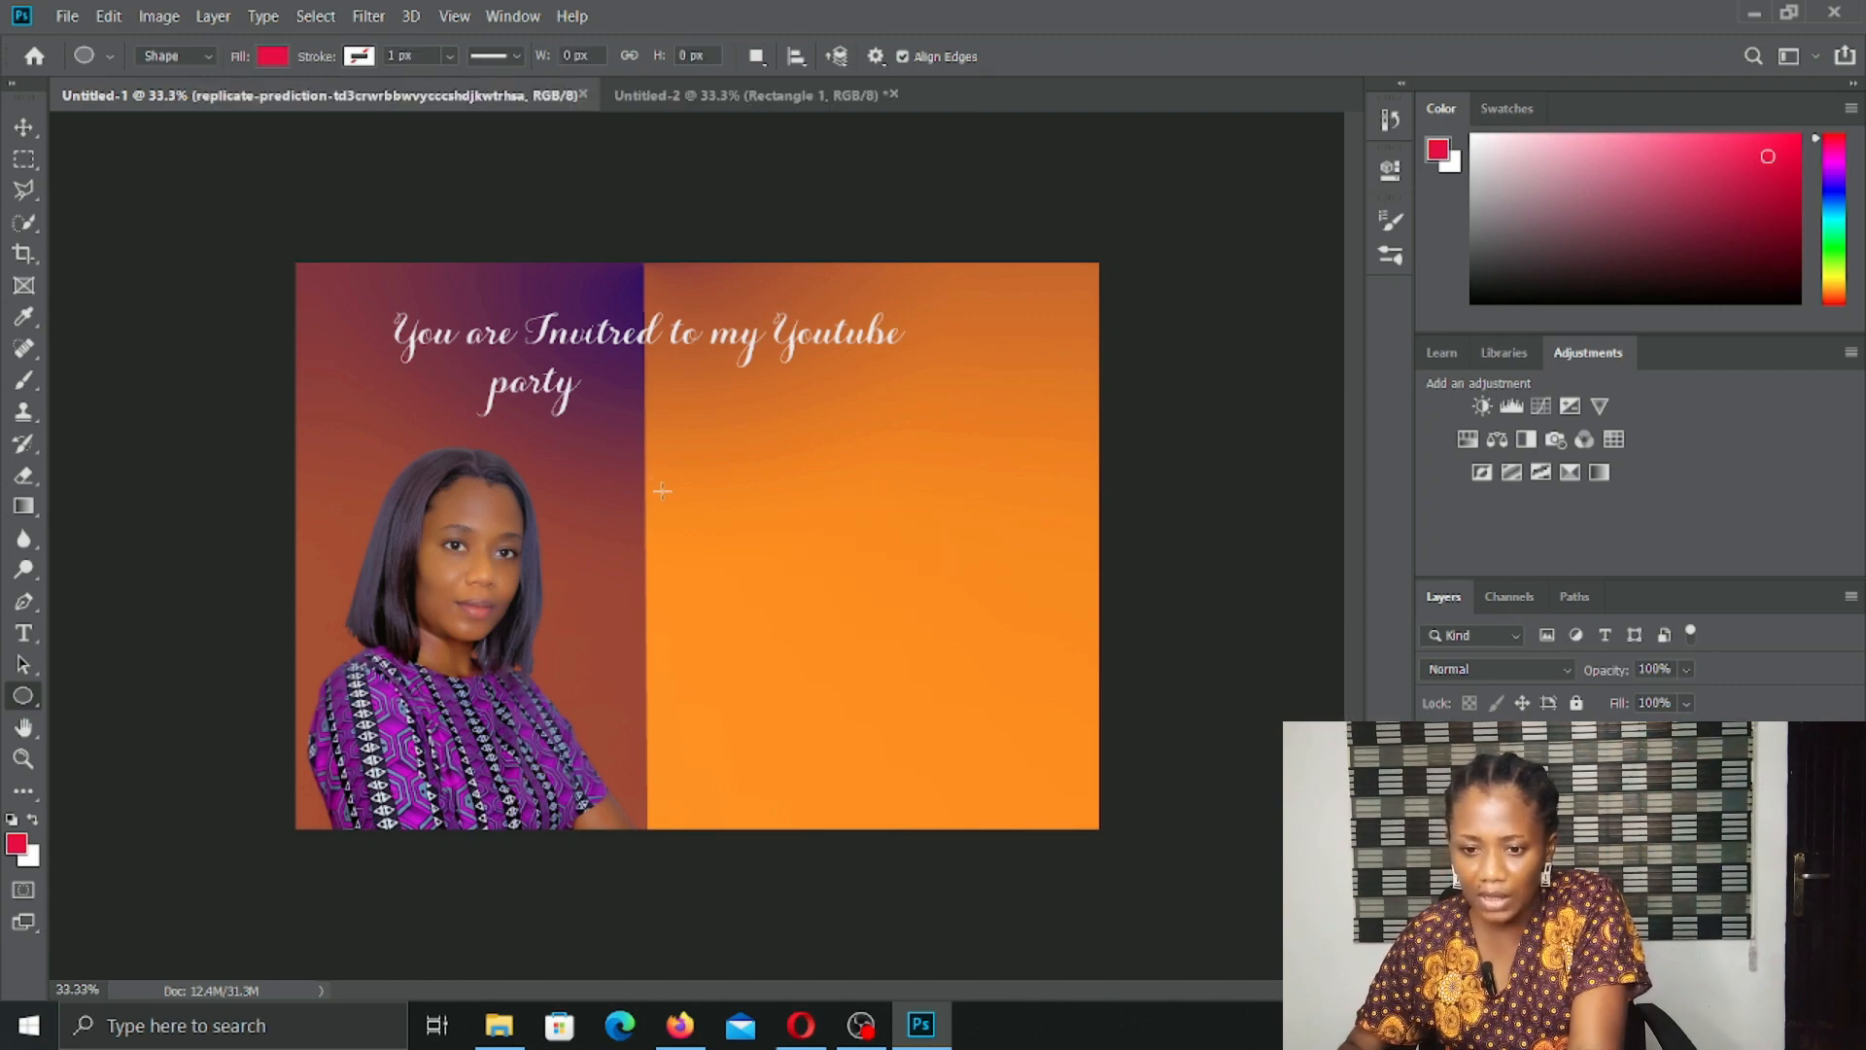
click(25, 636)
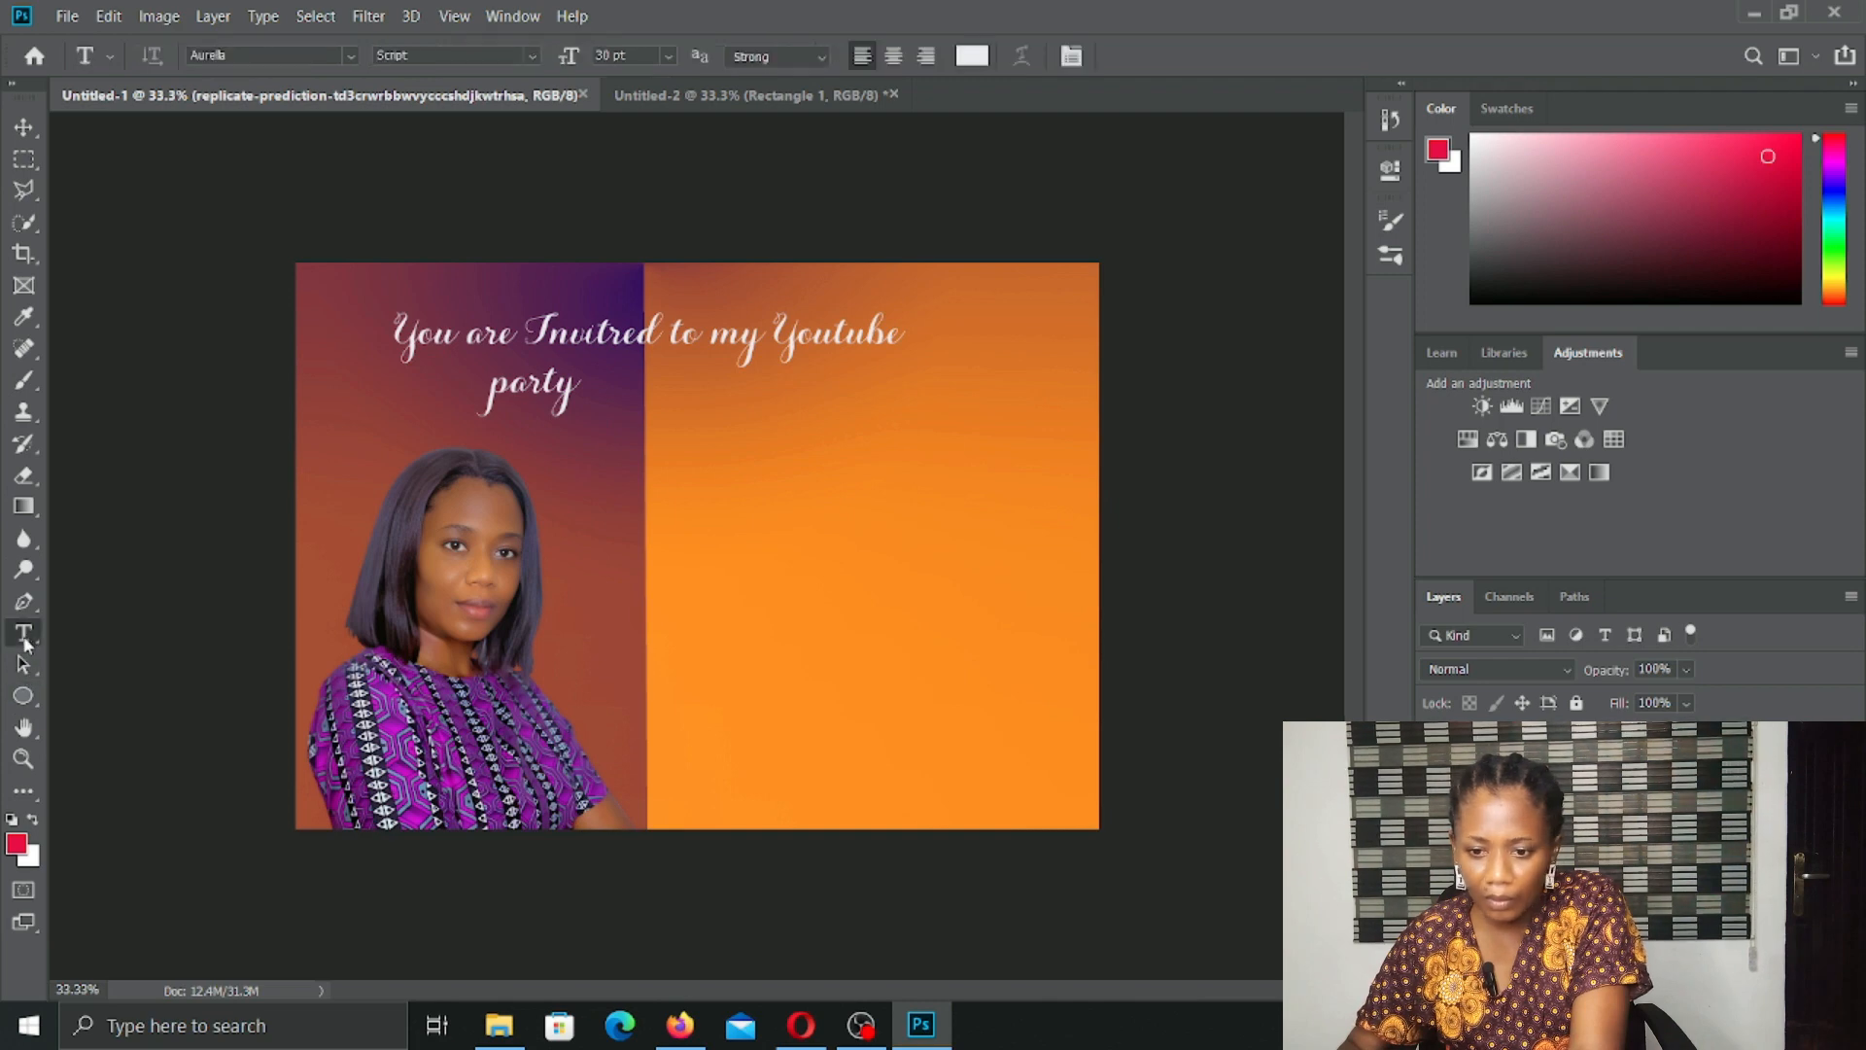
click(666, 486)
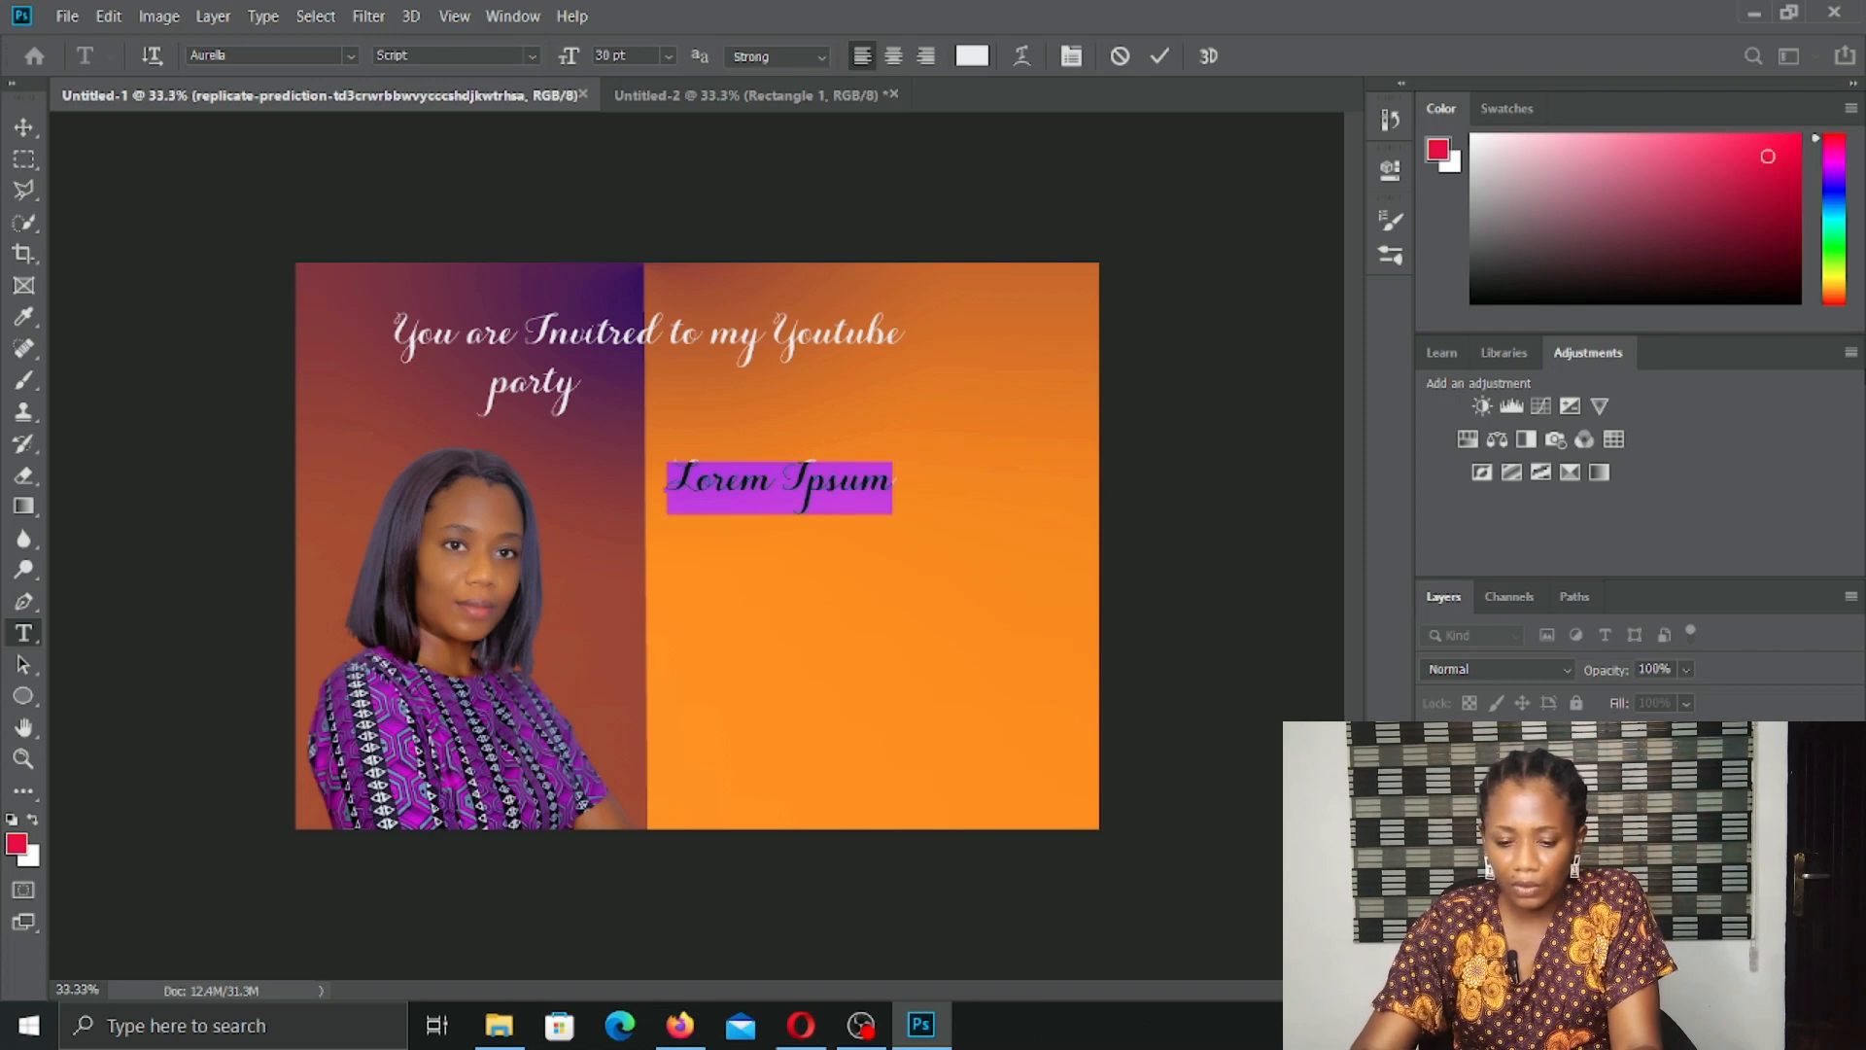
text(Ve)
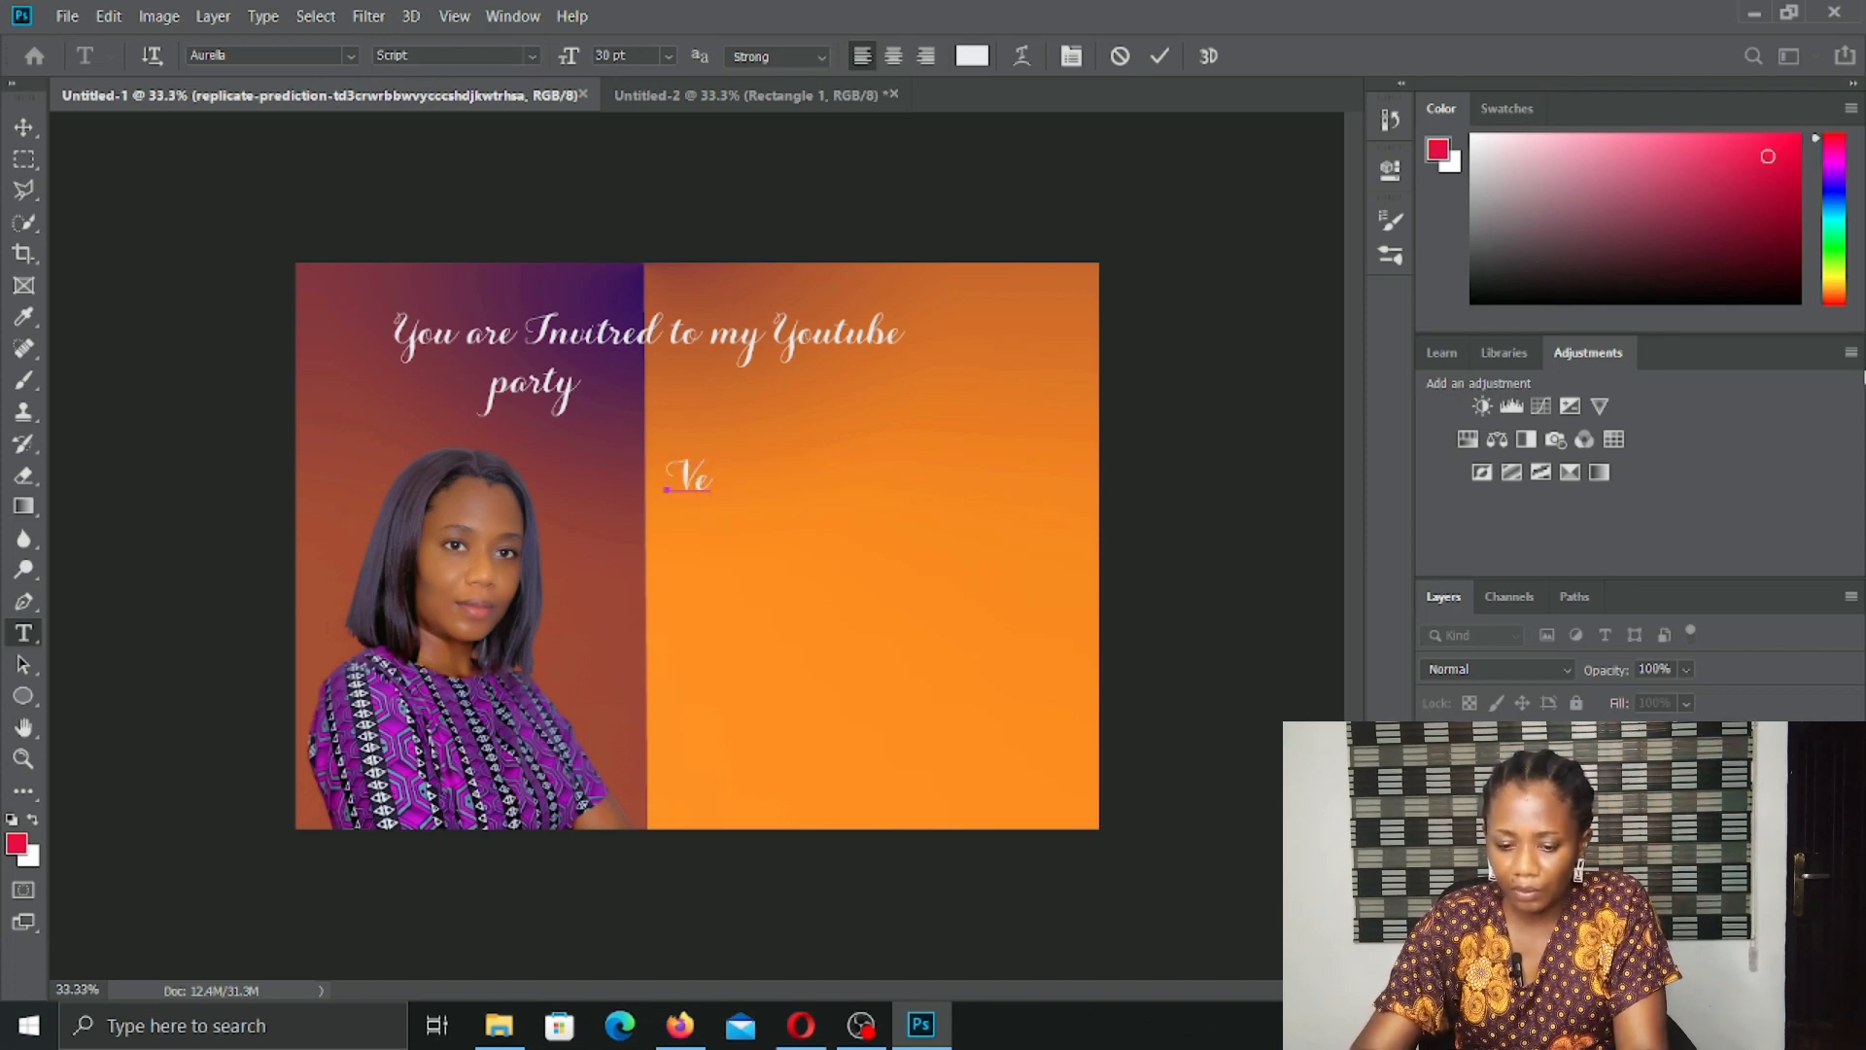
text(nue)
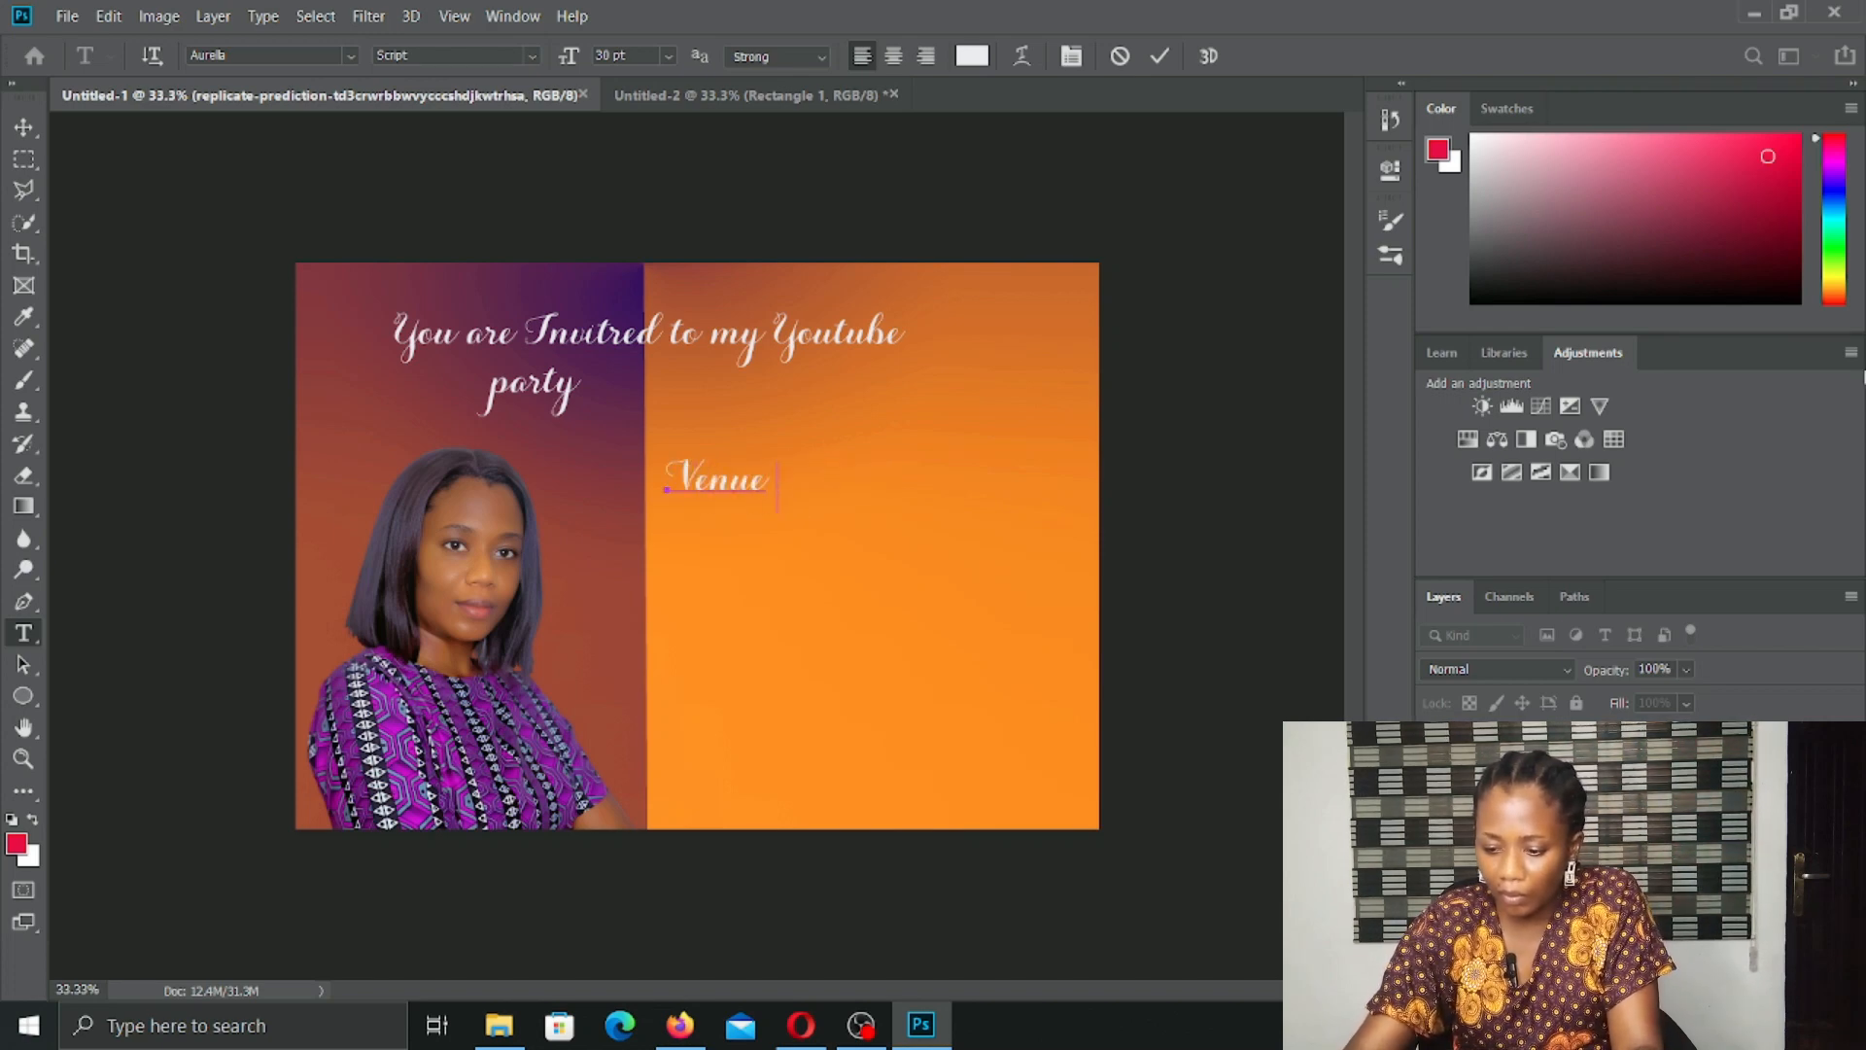
text( : )
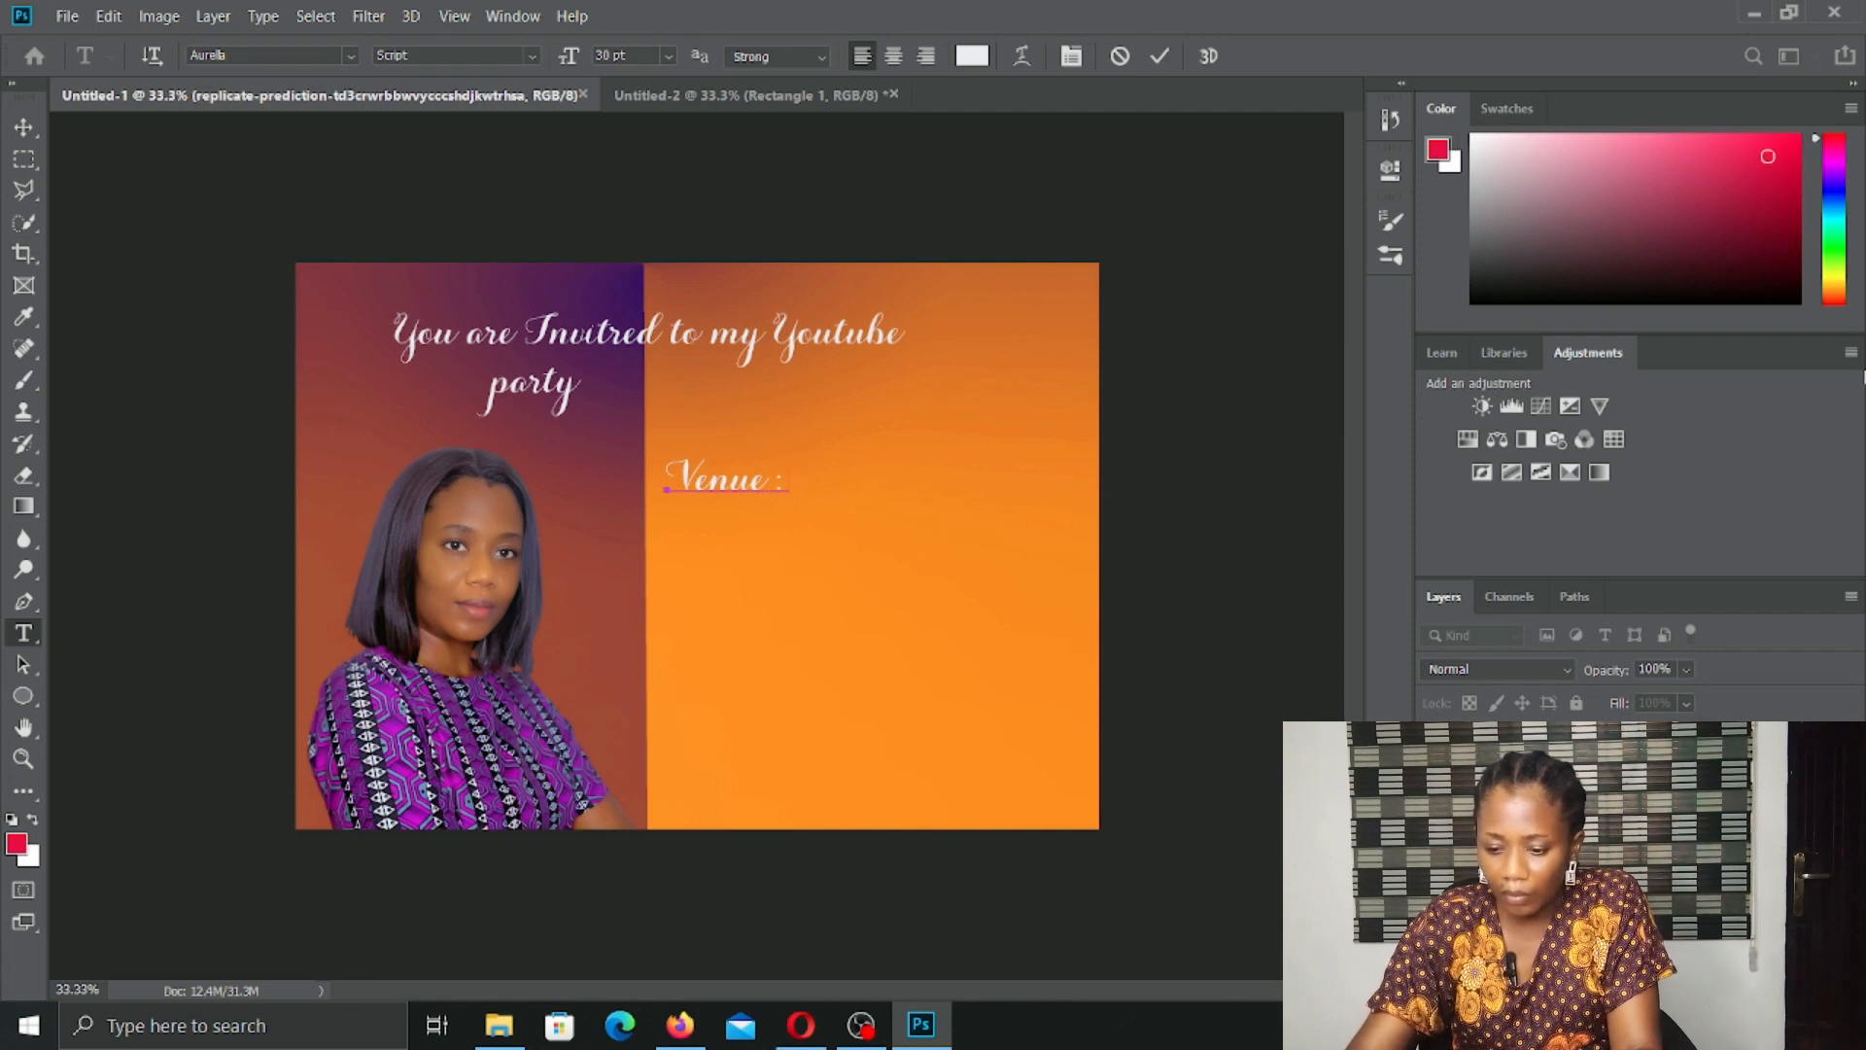
text(@)
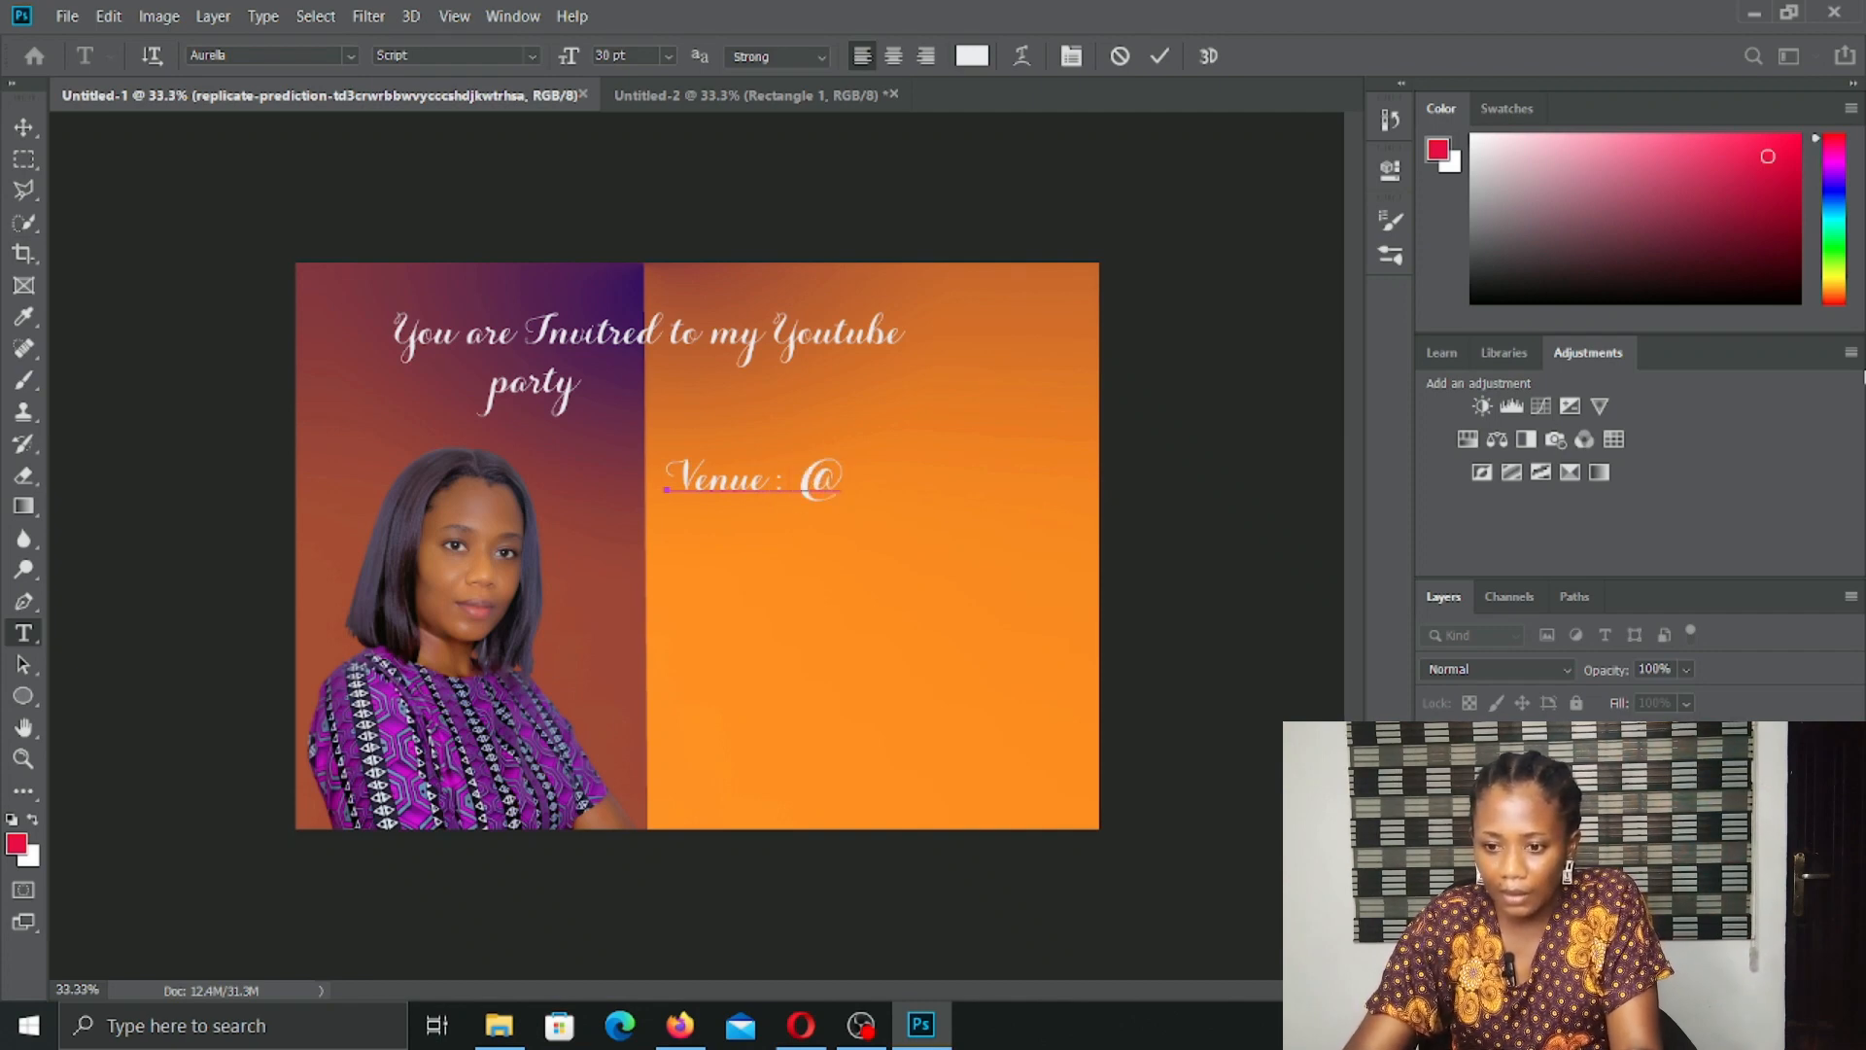
text(Hiltop)
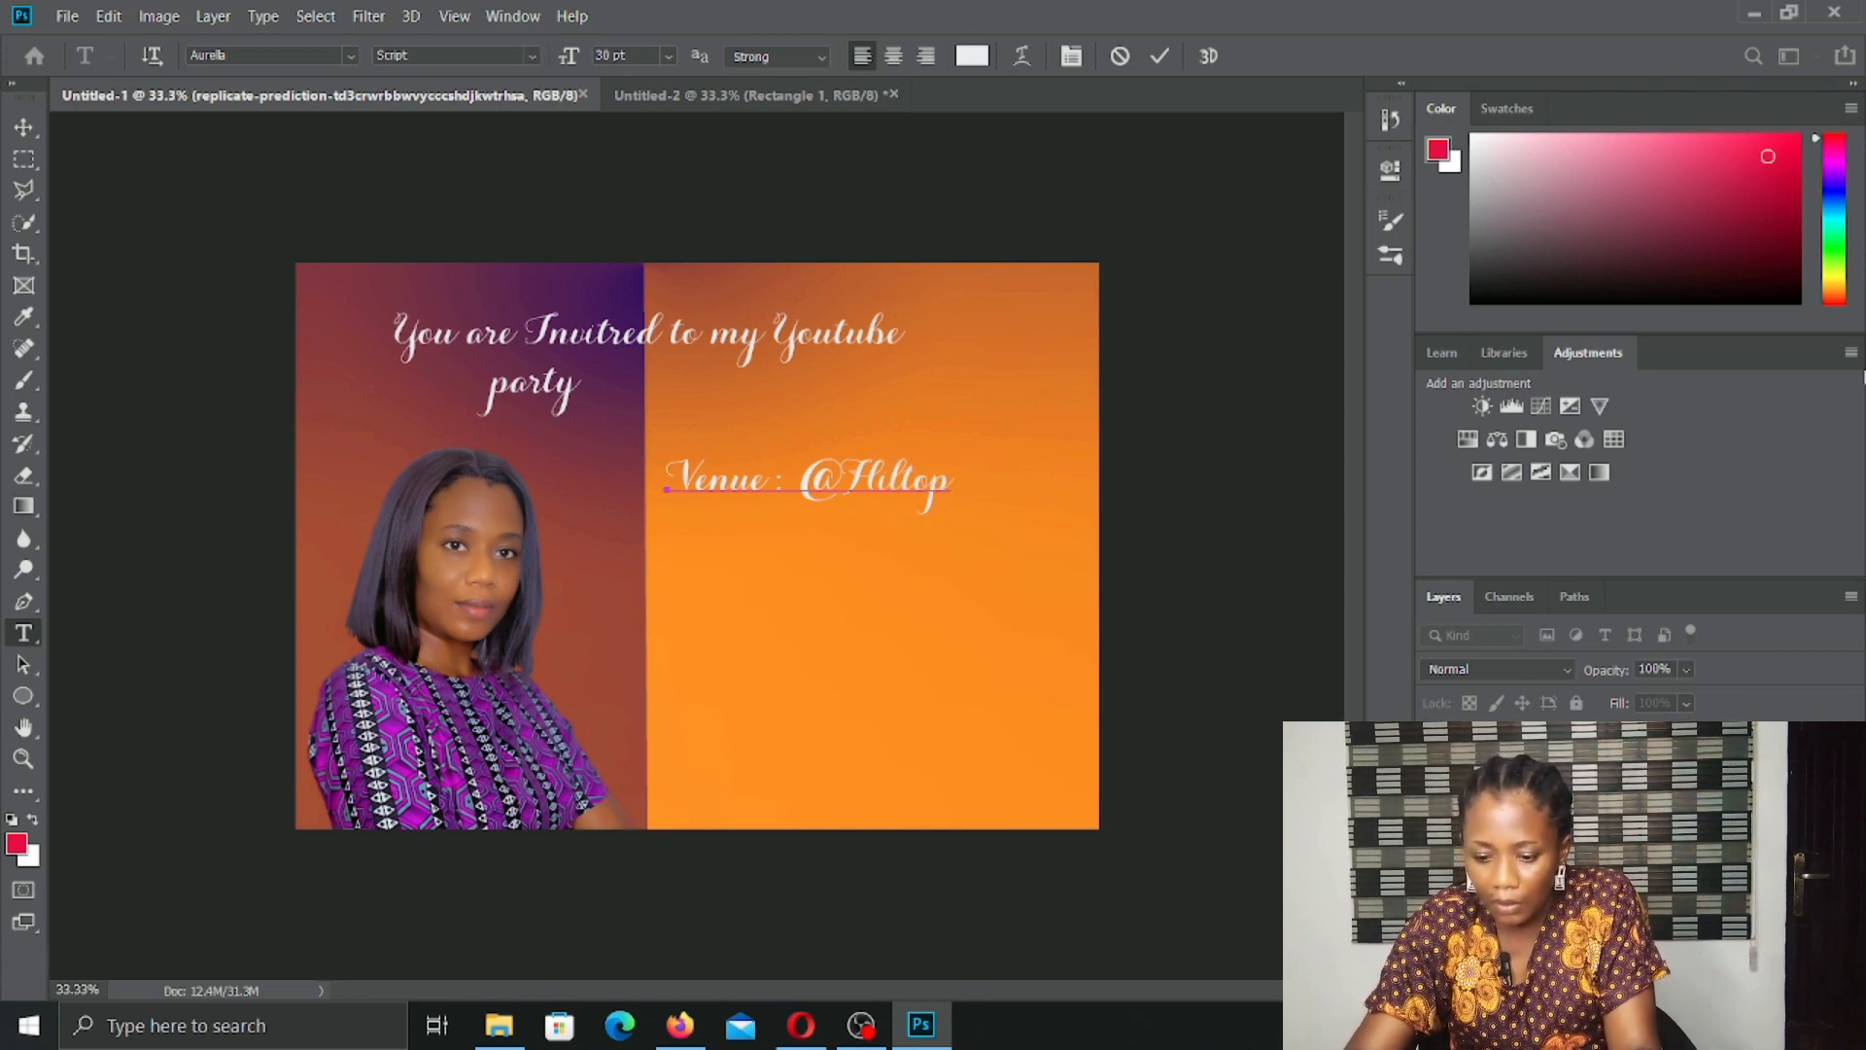
text( Hot)
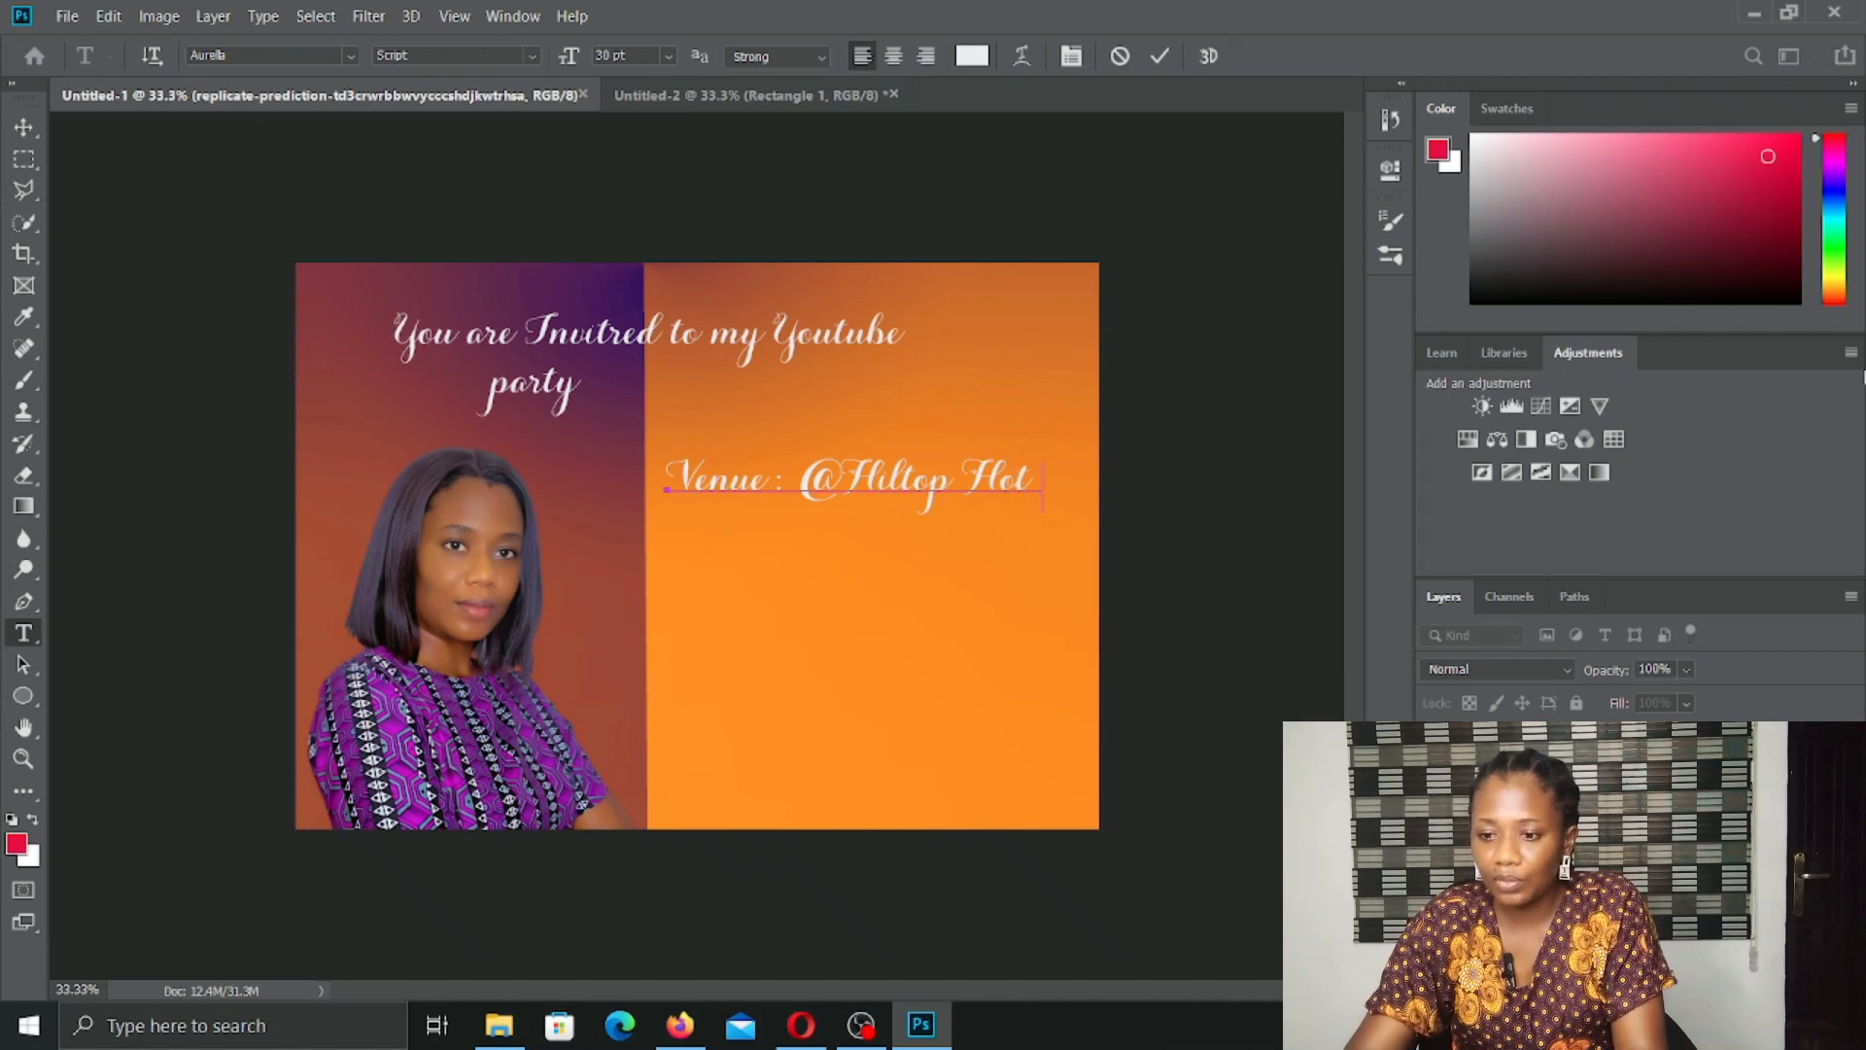
text(els)
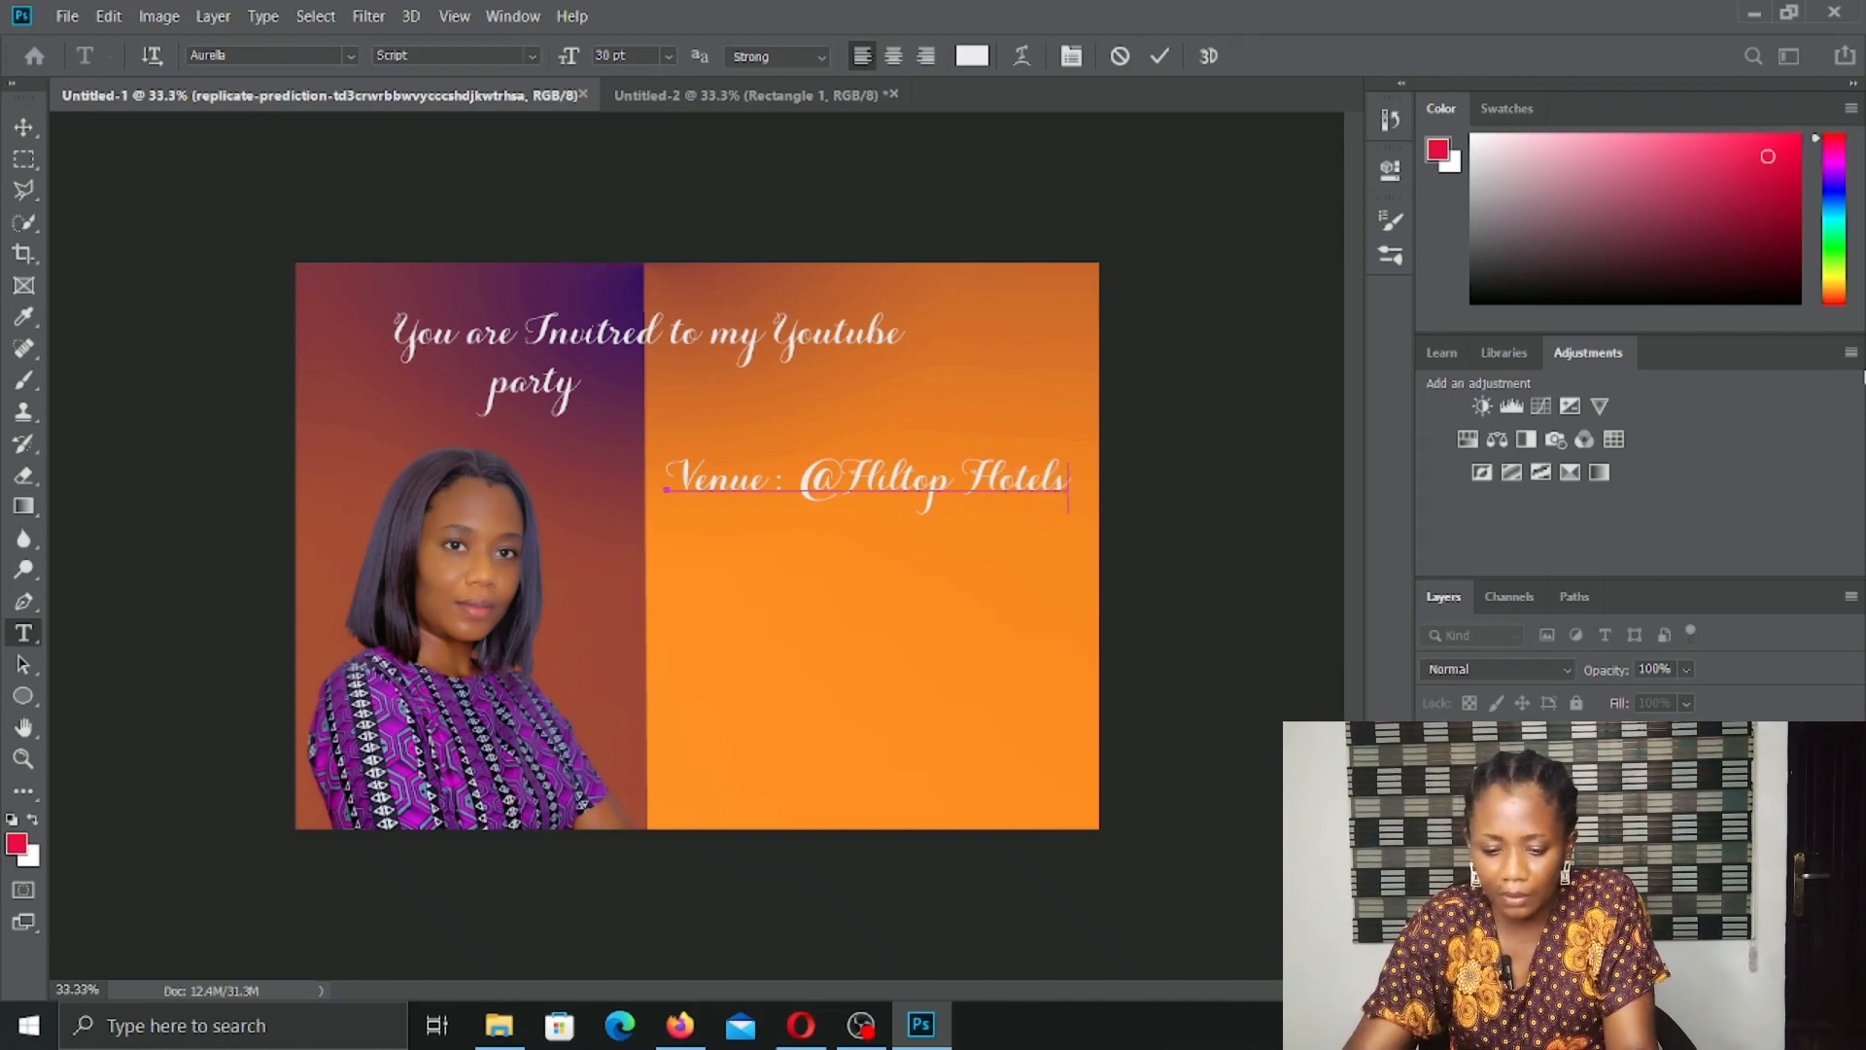
text(,)
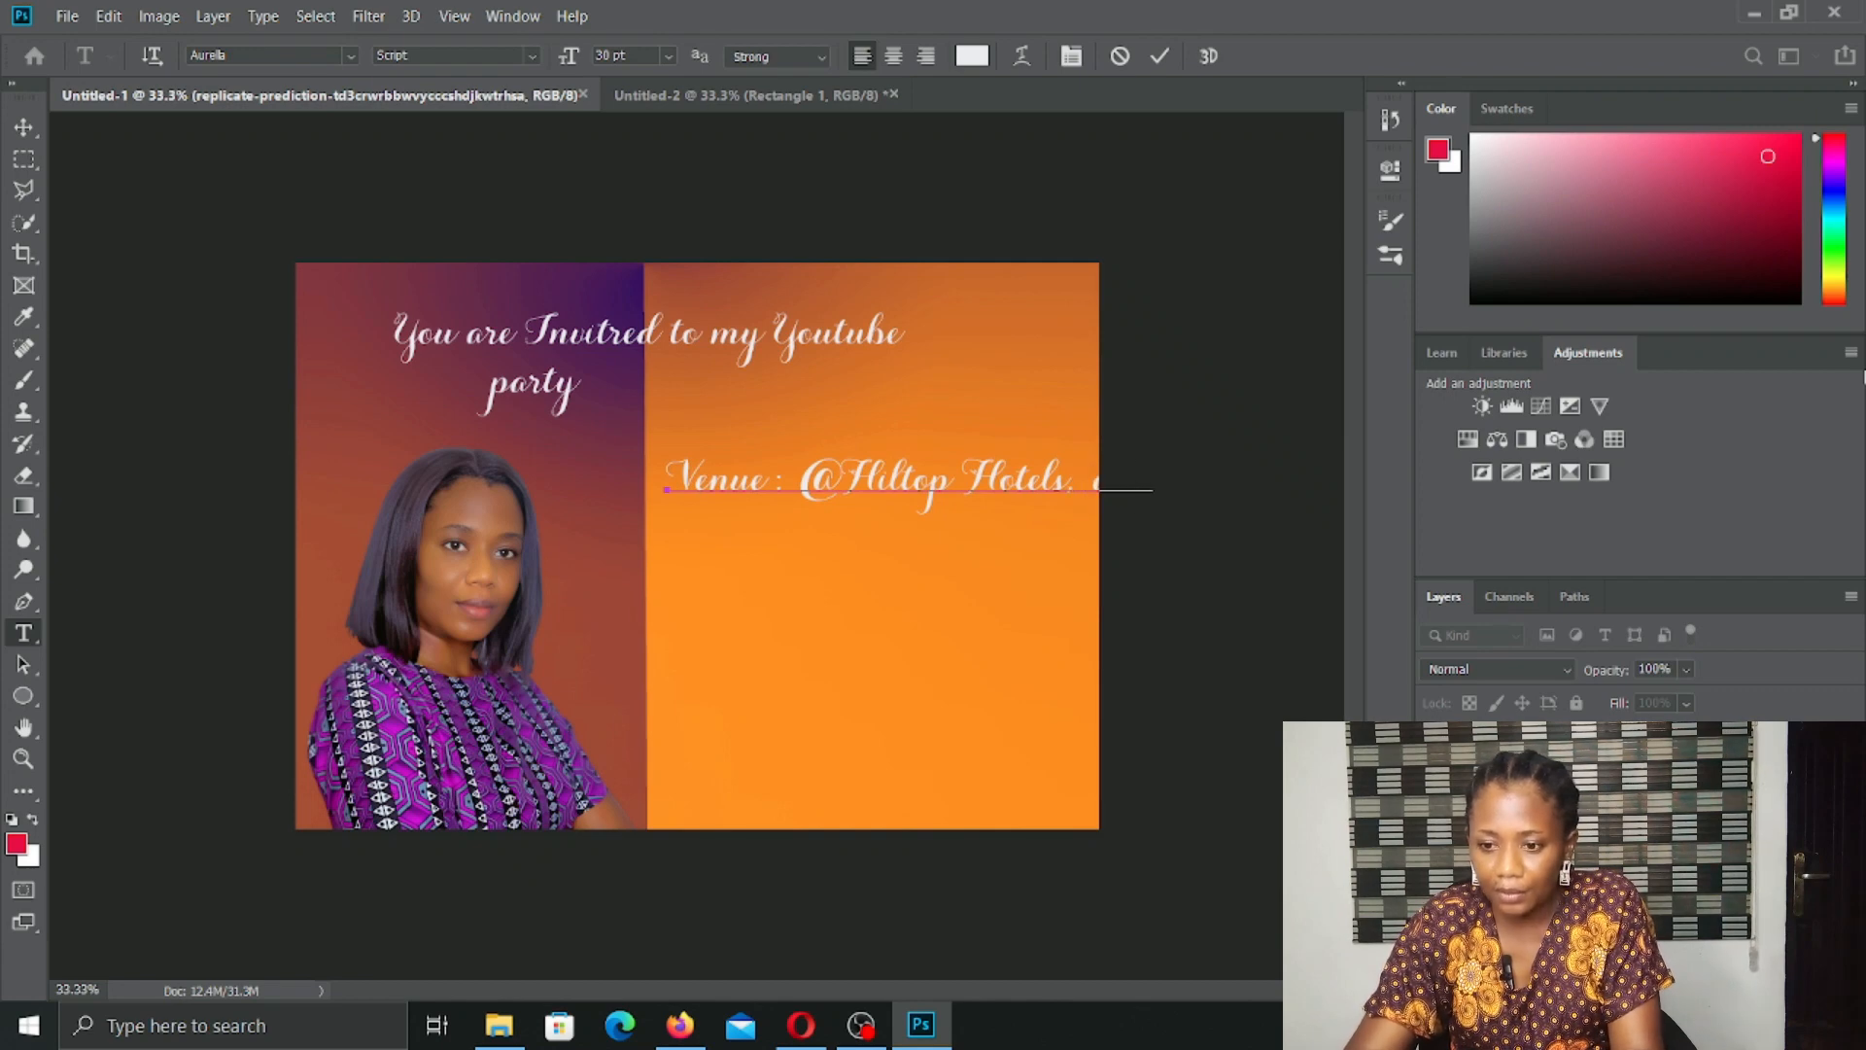
text( Abuja)
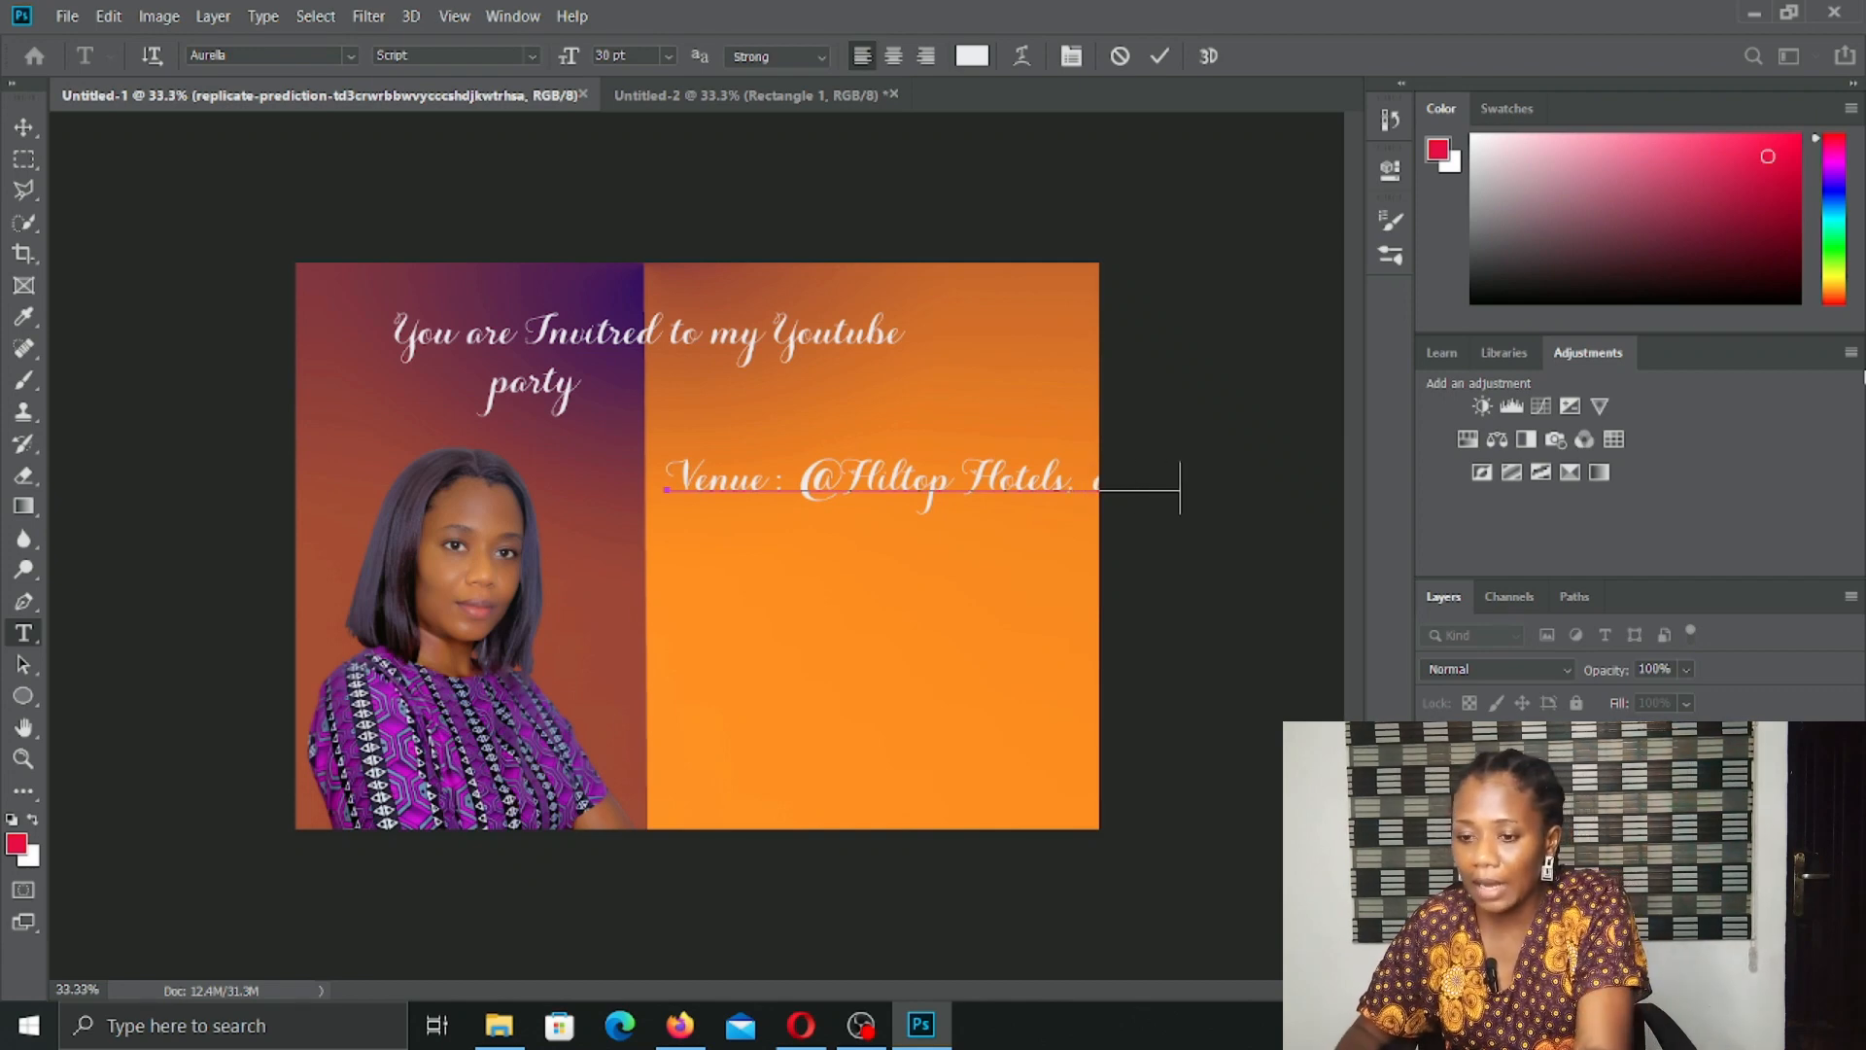
key(BackSpace)
key(BackSpace)
key(BackSpace)
key(BackSpace)
key(BackSpace)
key(BackSpace)
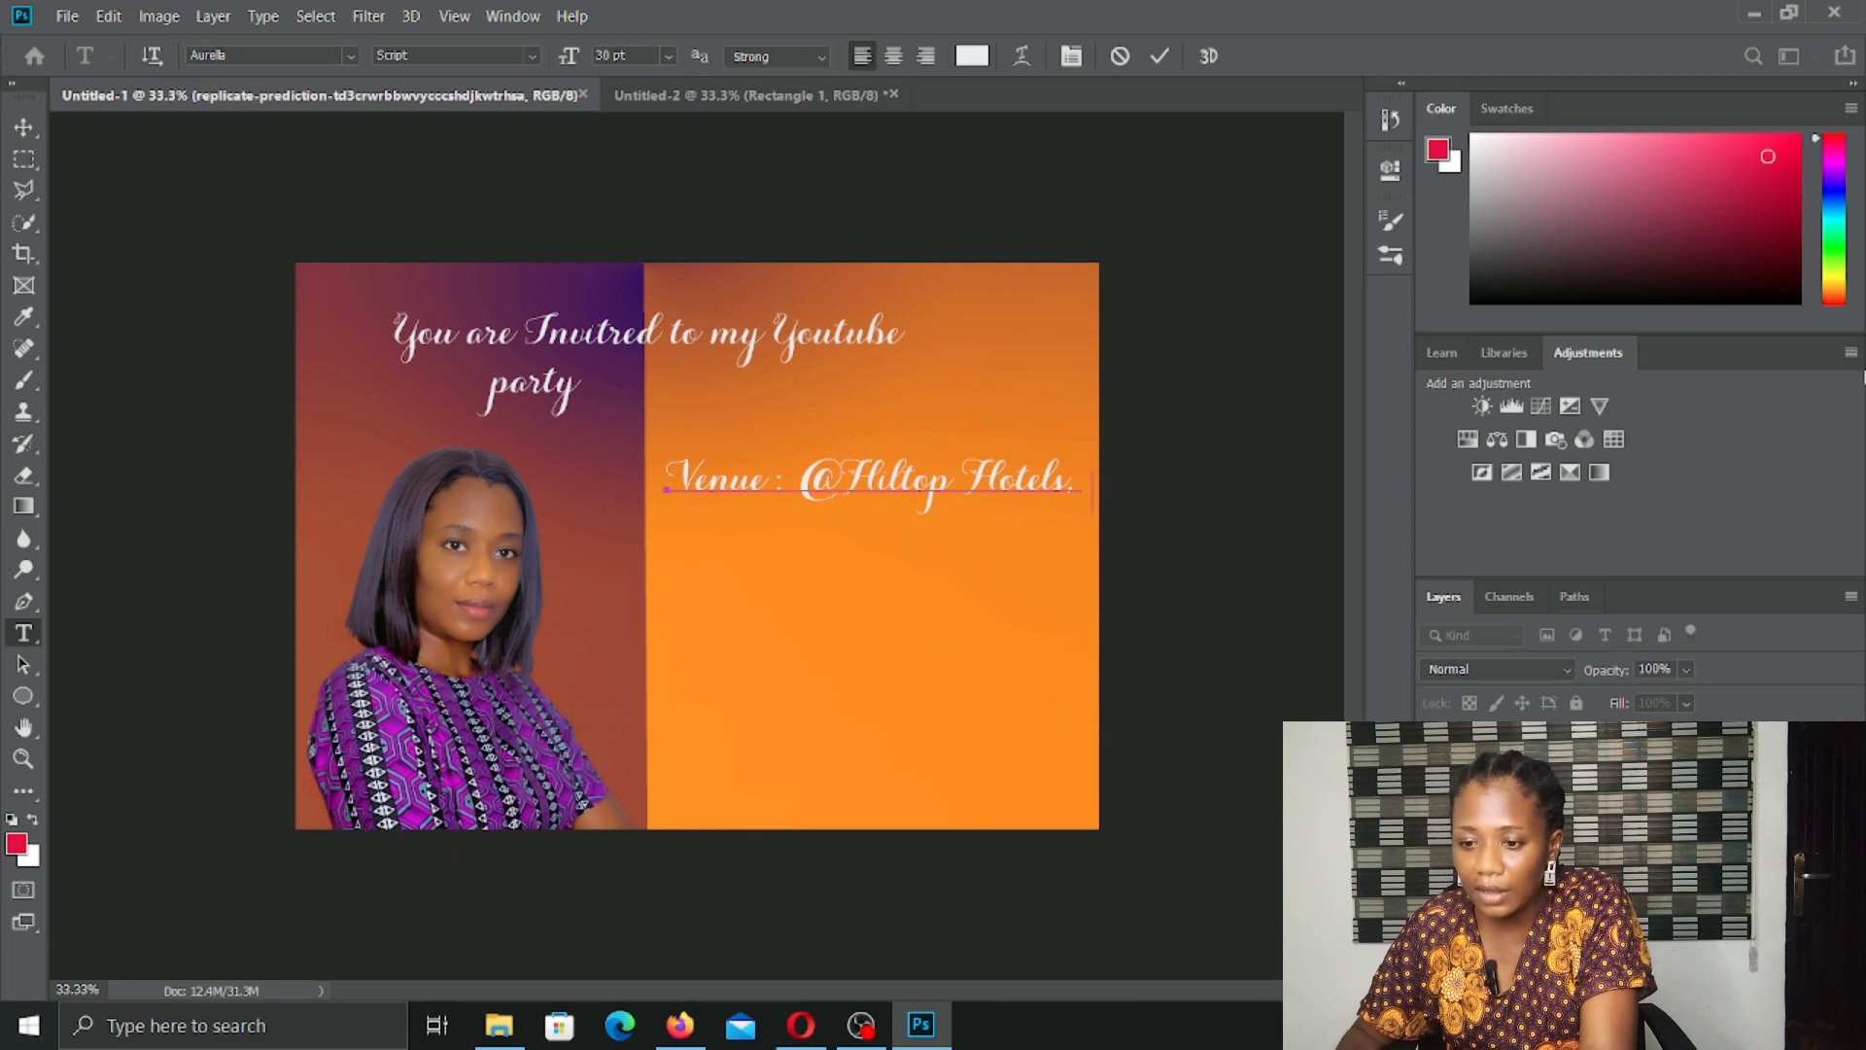
key(BackSpace)
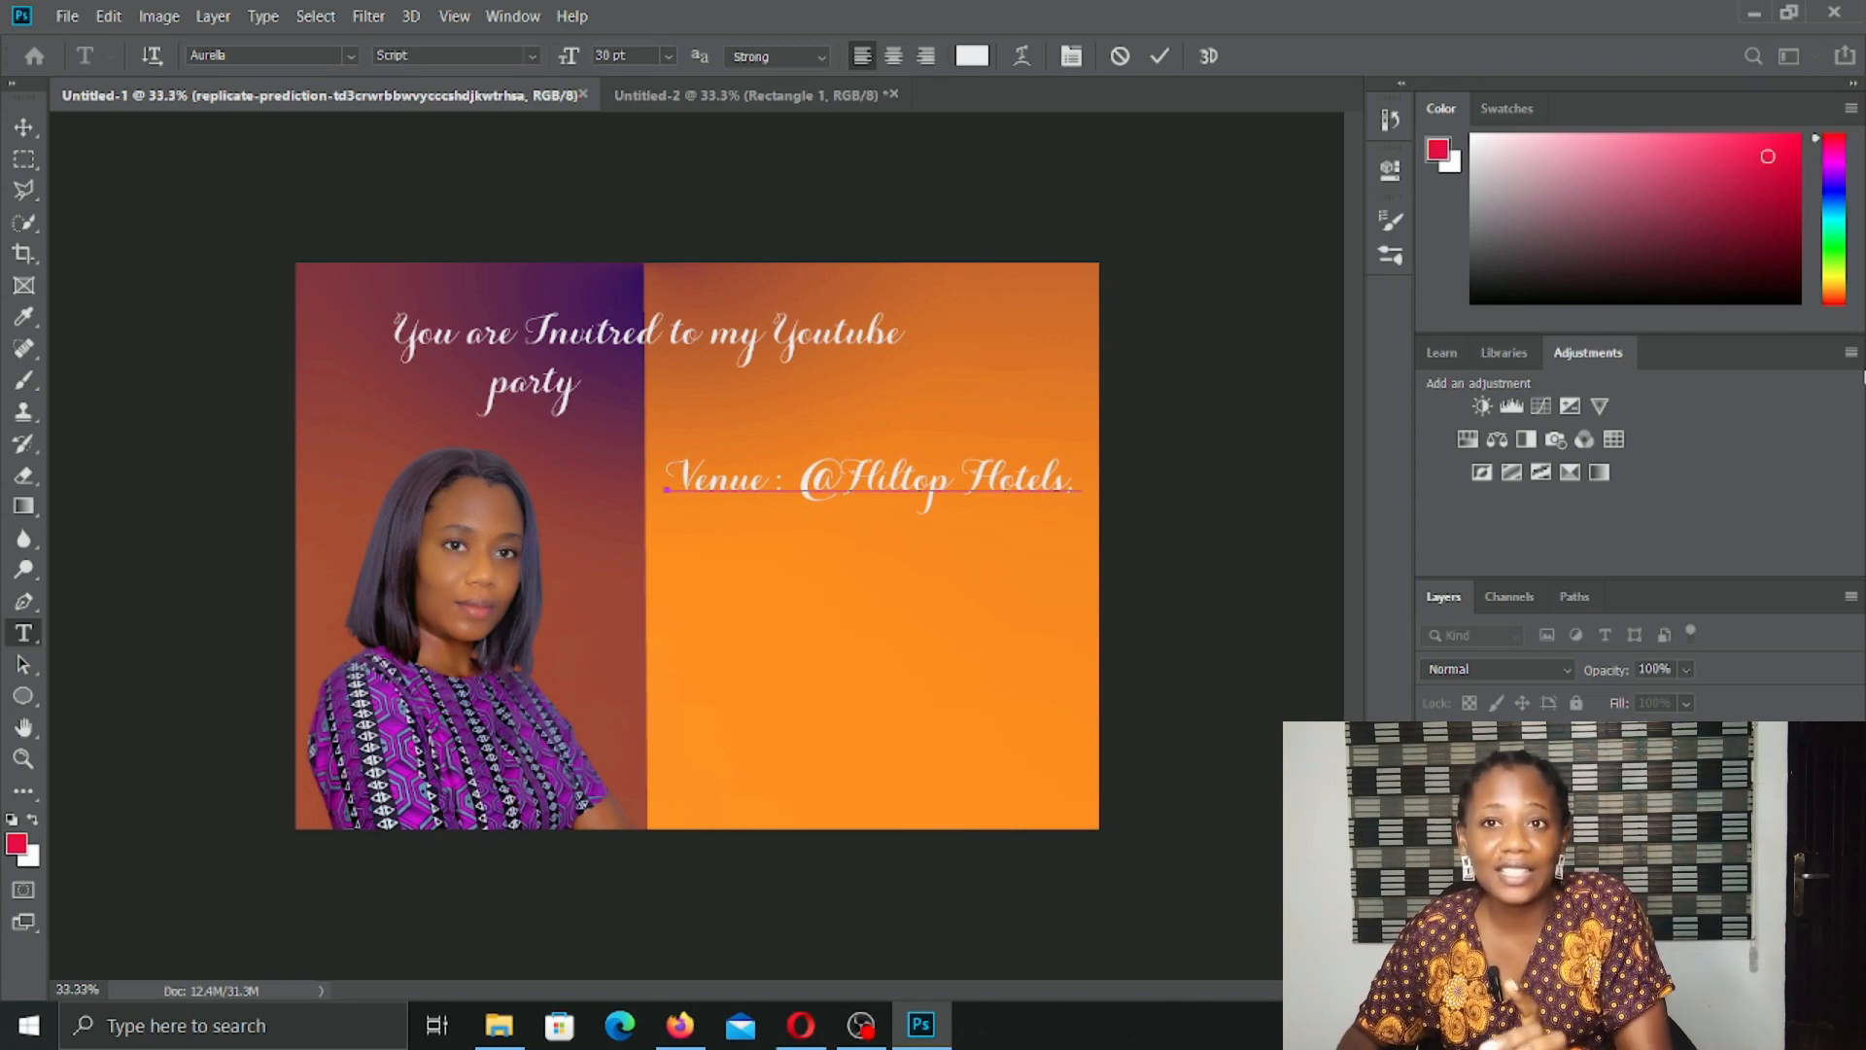
Step: Add "Abuja, Nigeria" as an indented second line of the venue text, aligned under the hotel name
text(A)
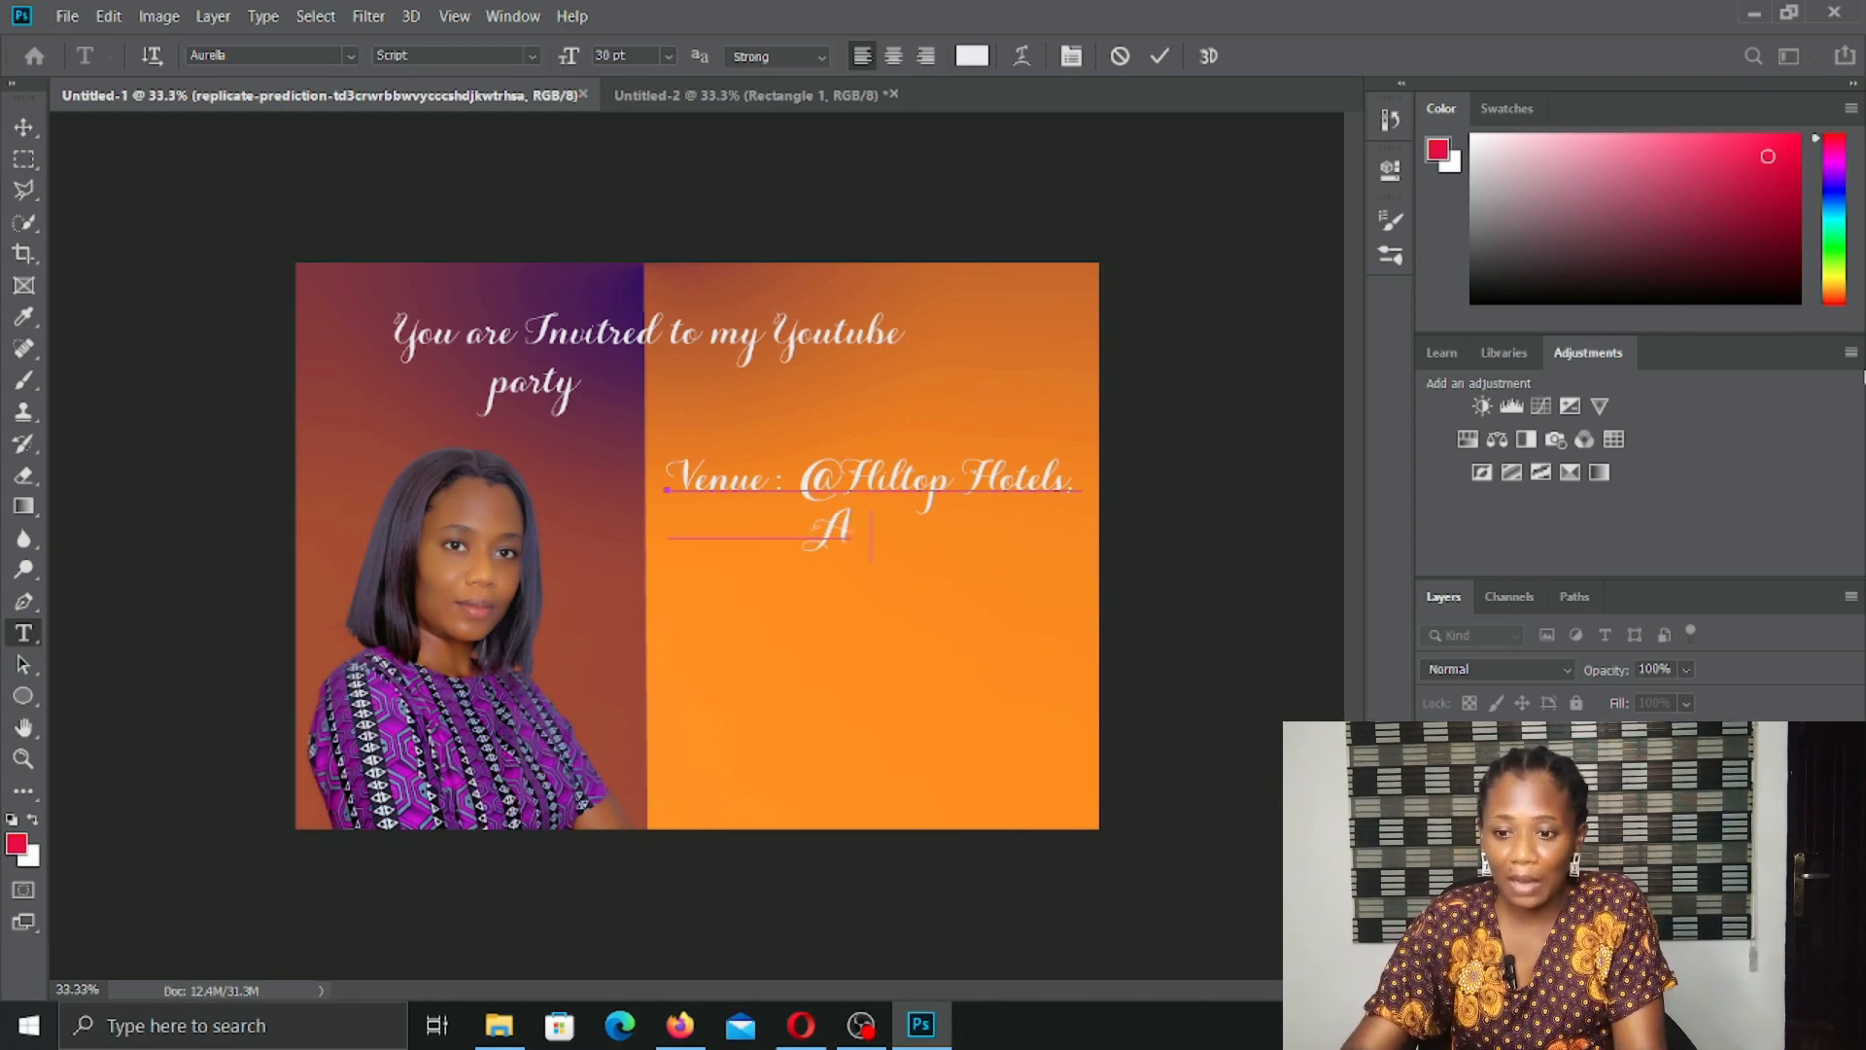
text(bu)
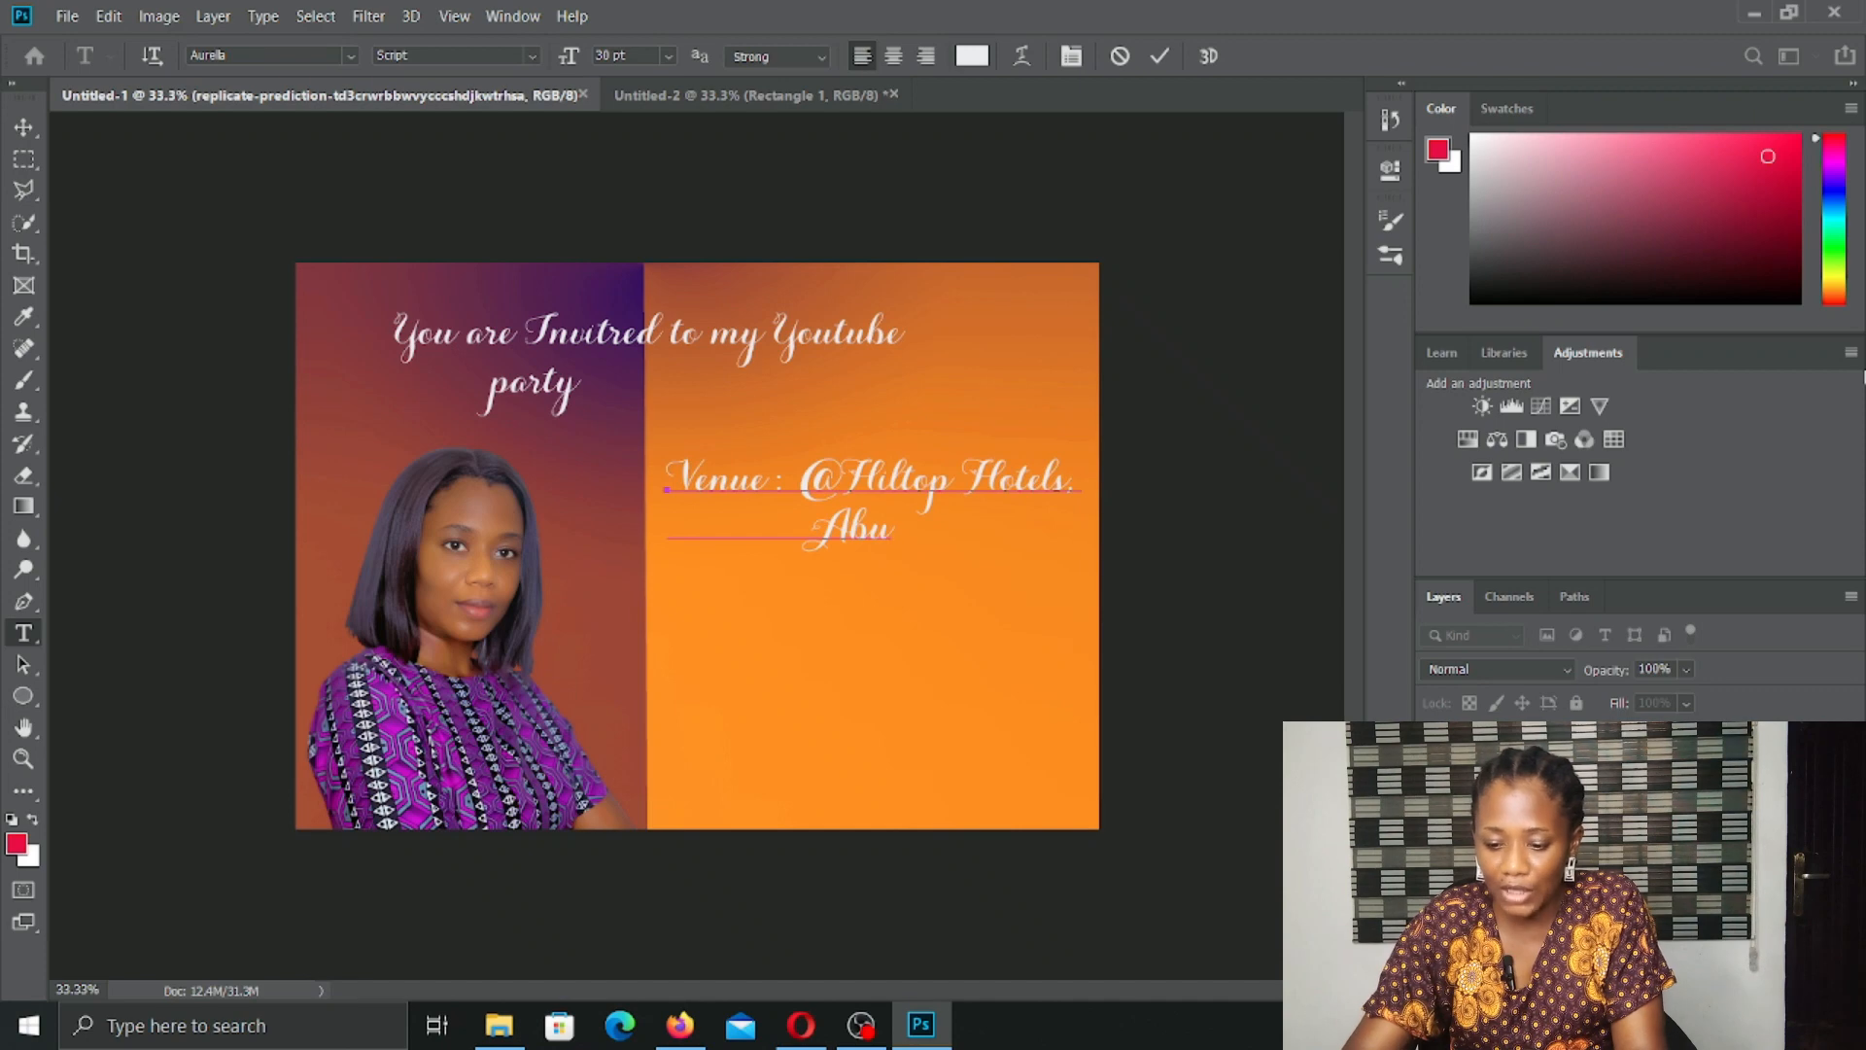
text(j)
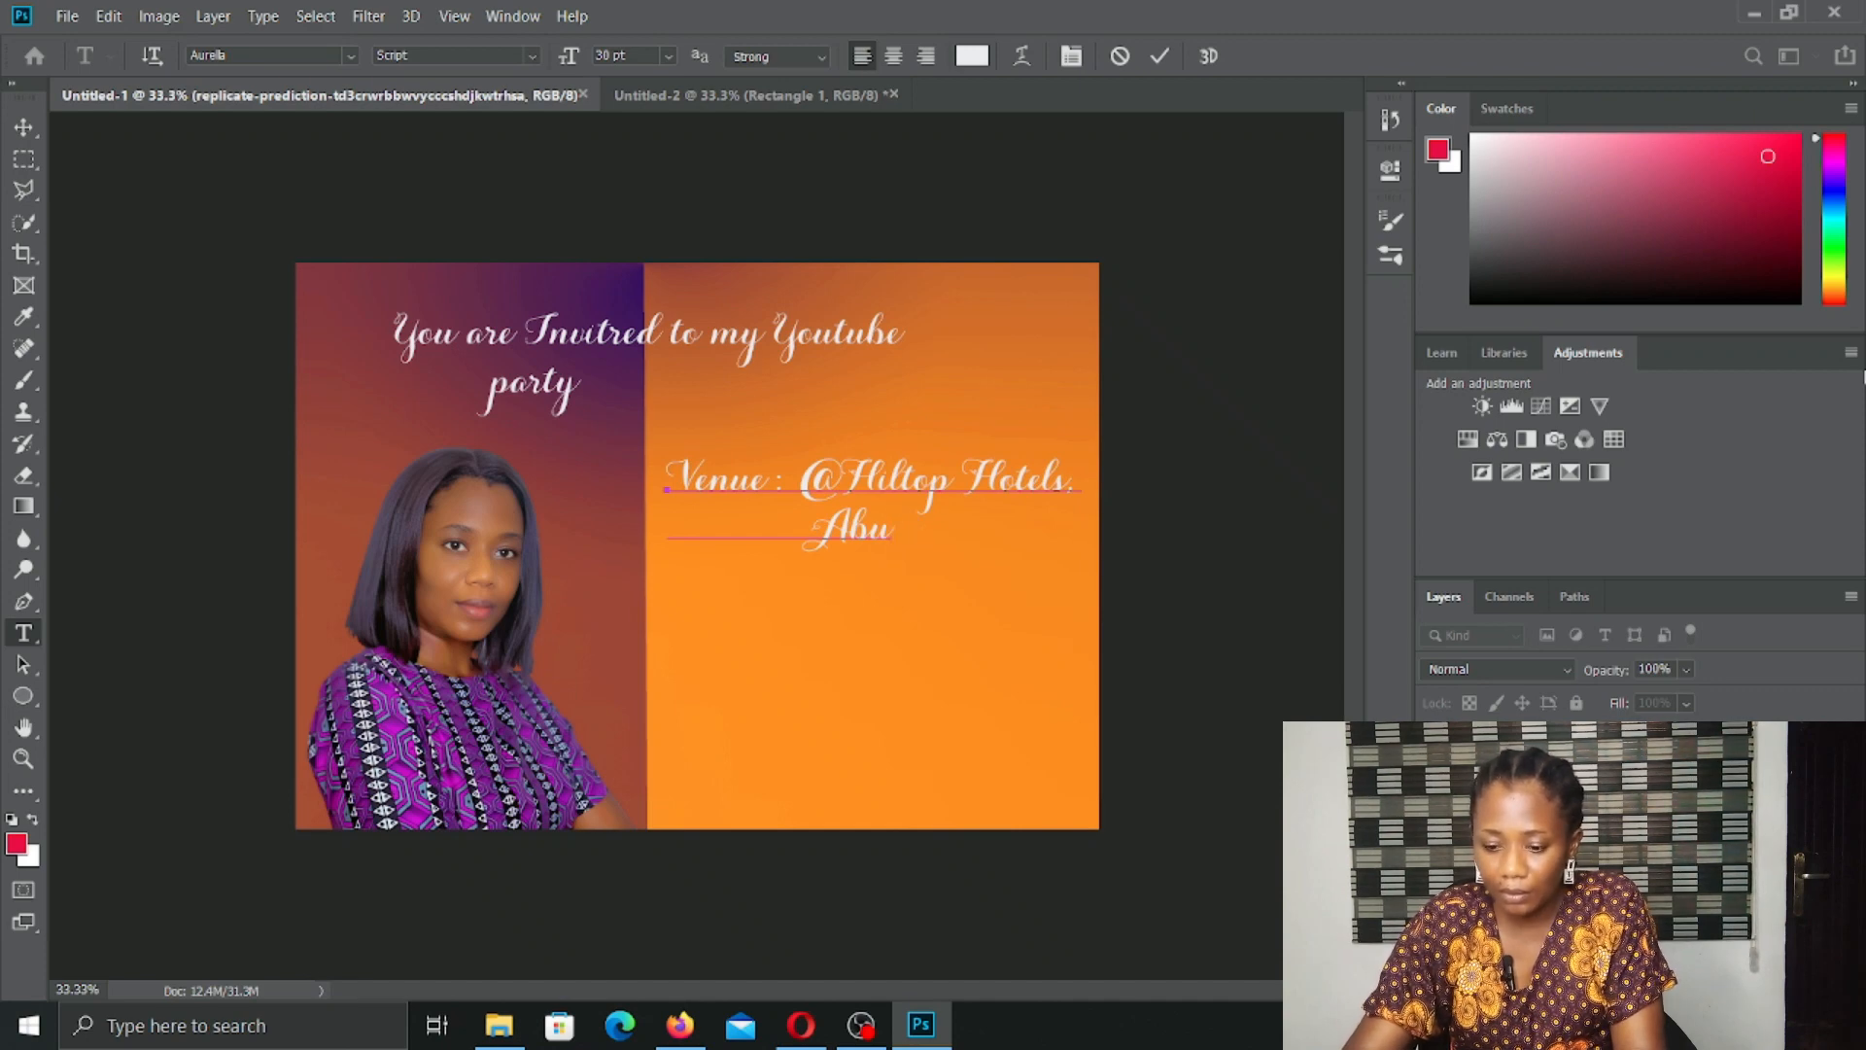
text(ja)
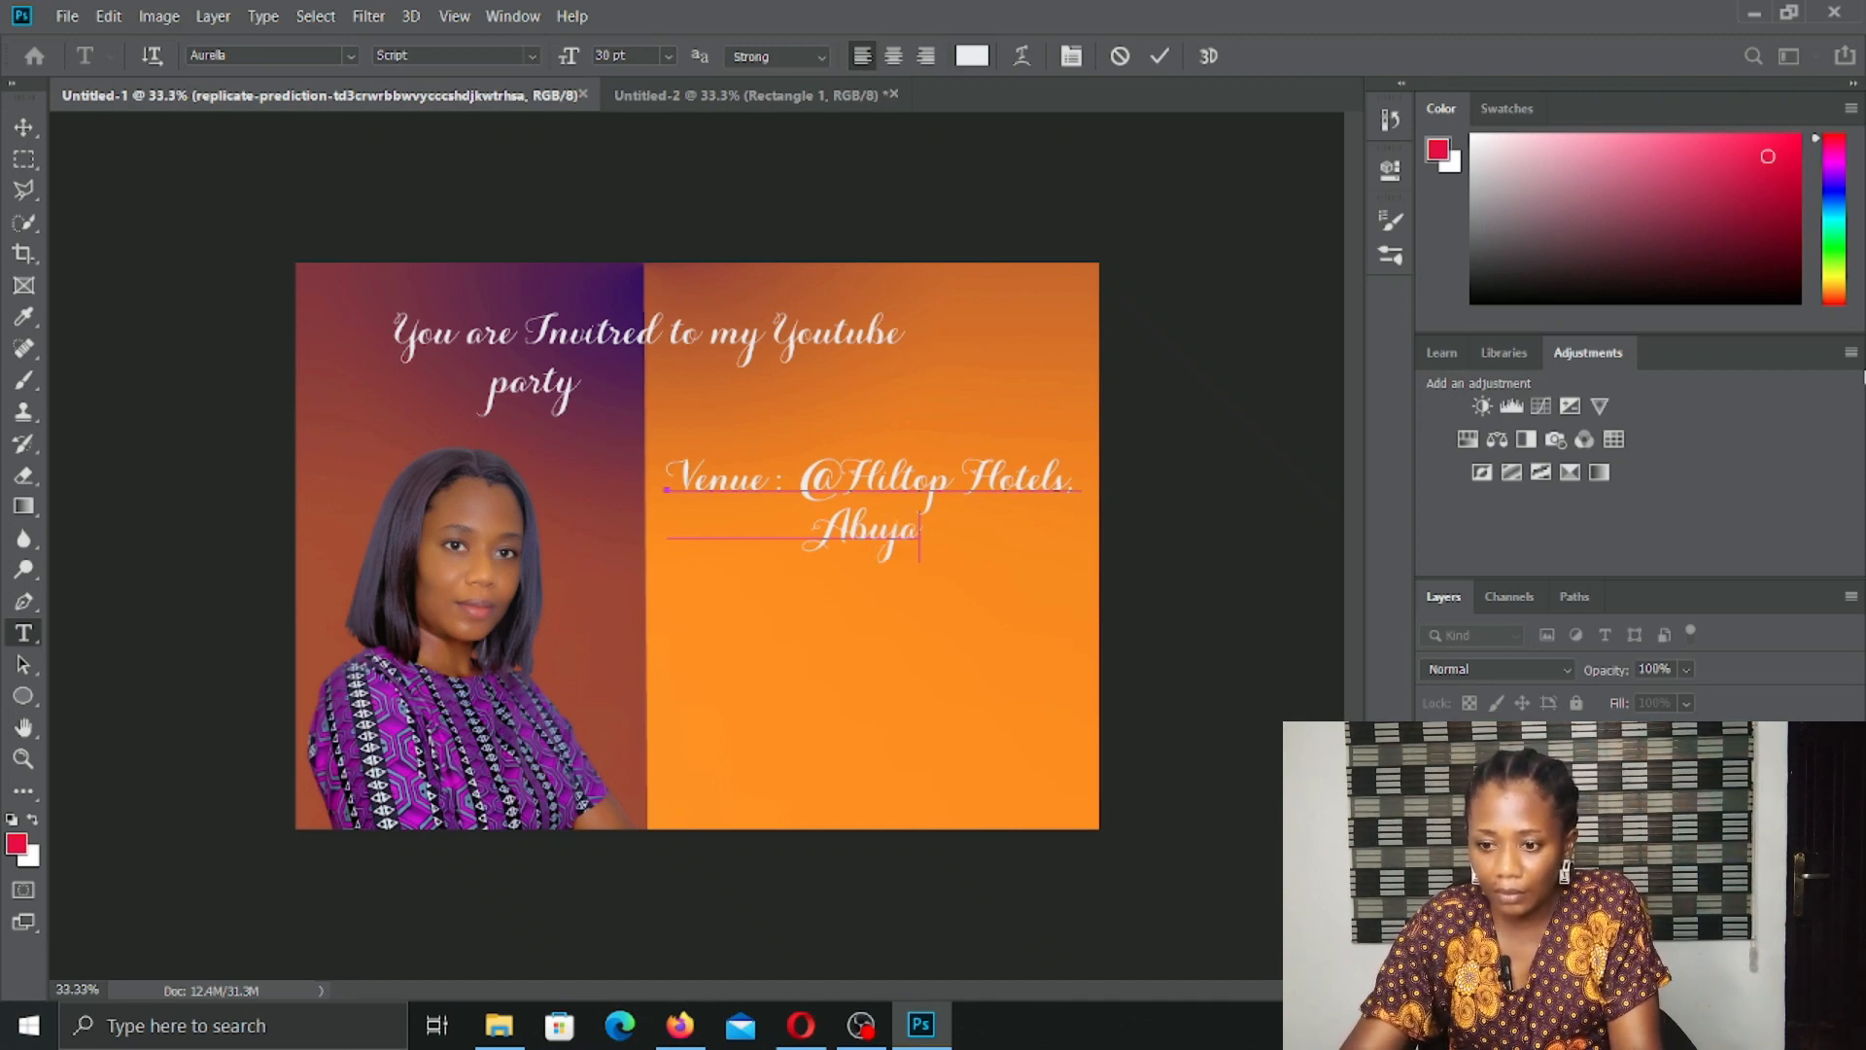
text(. Ni)
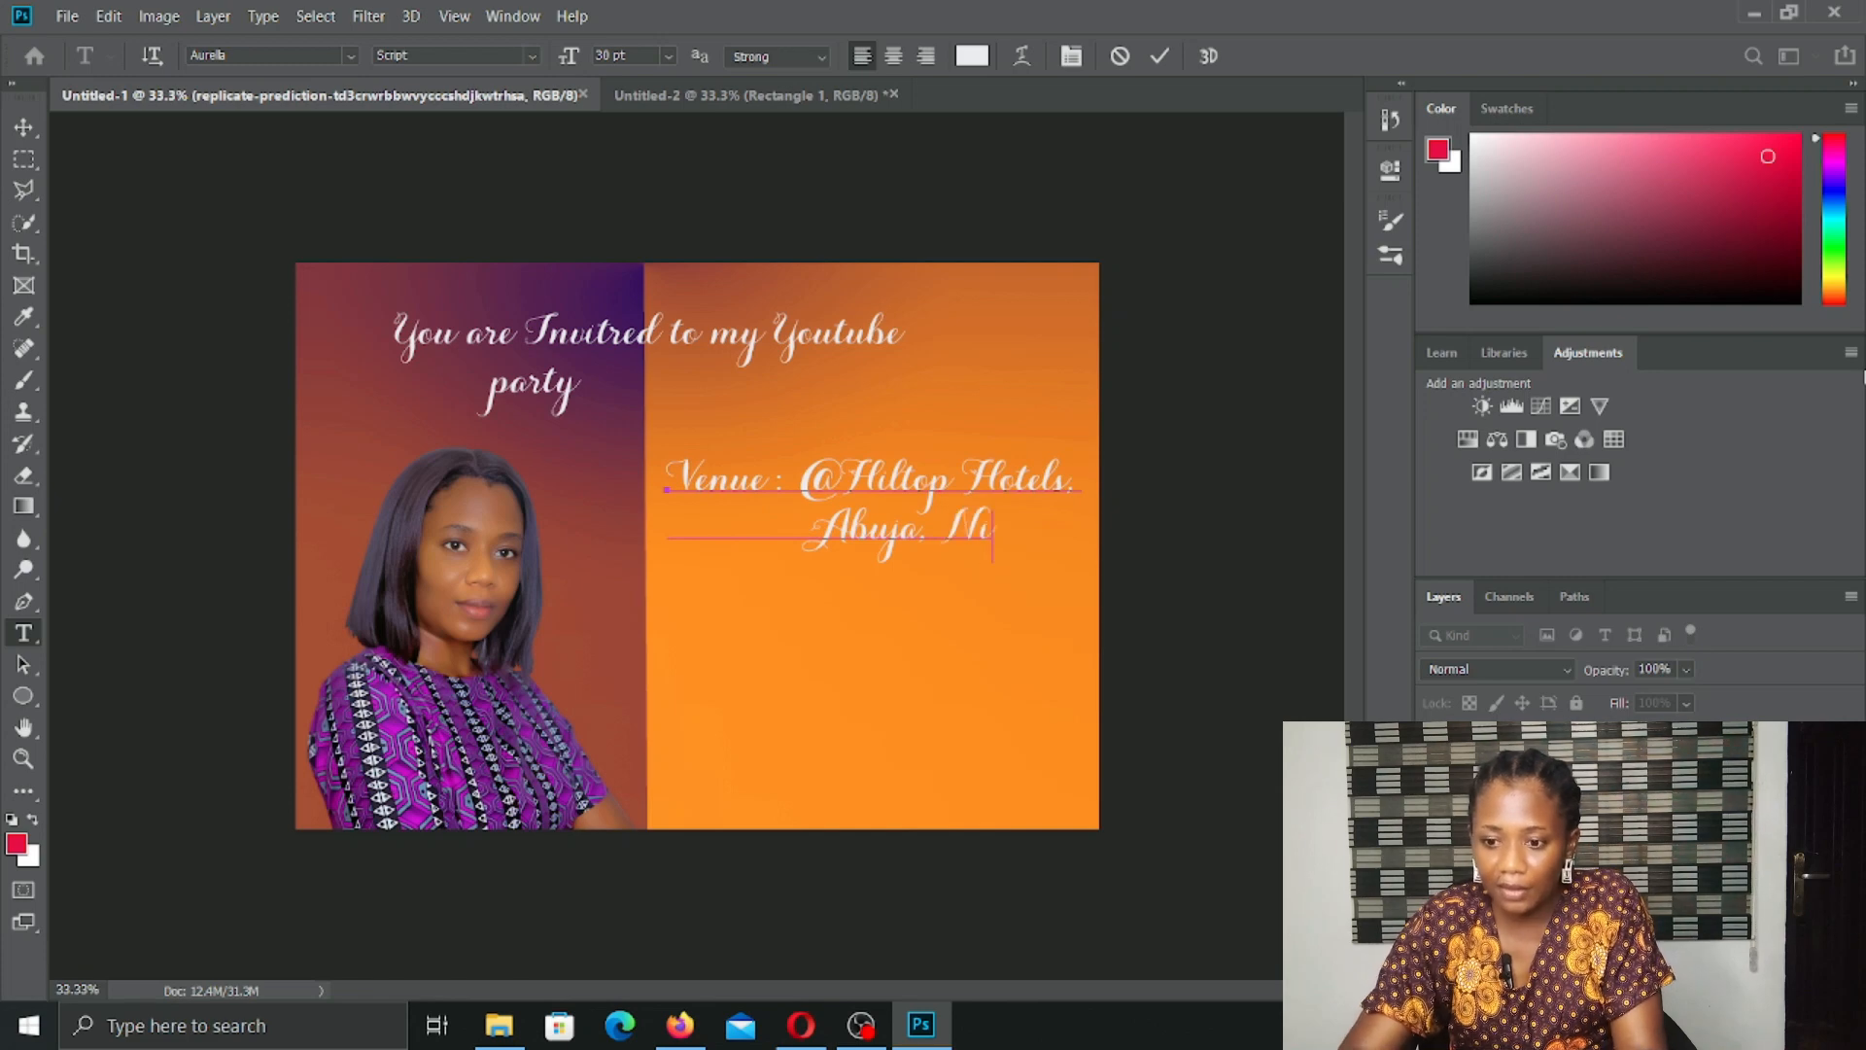
text(gere)
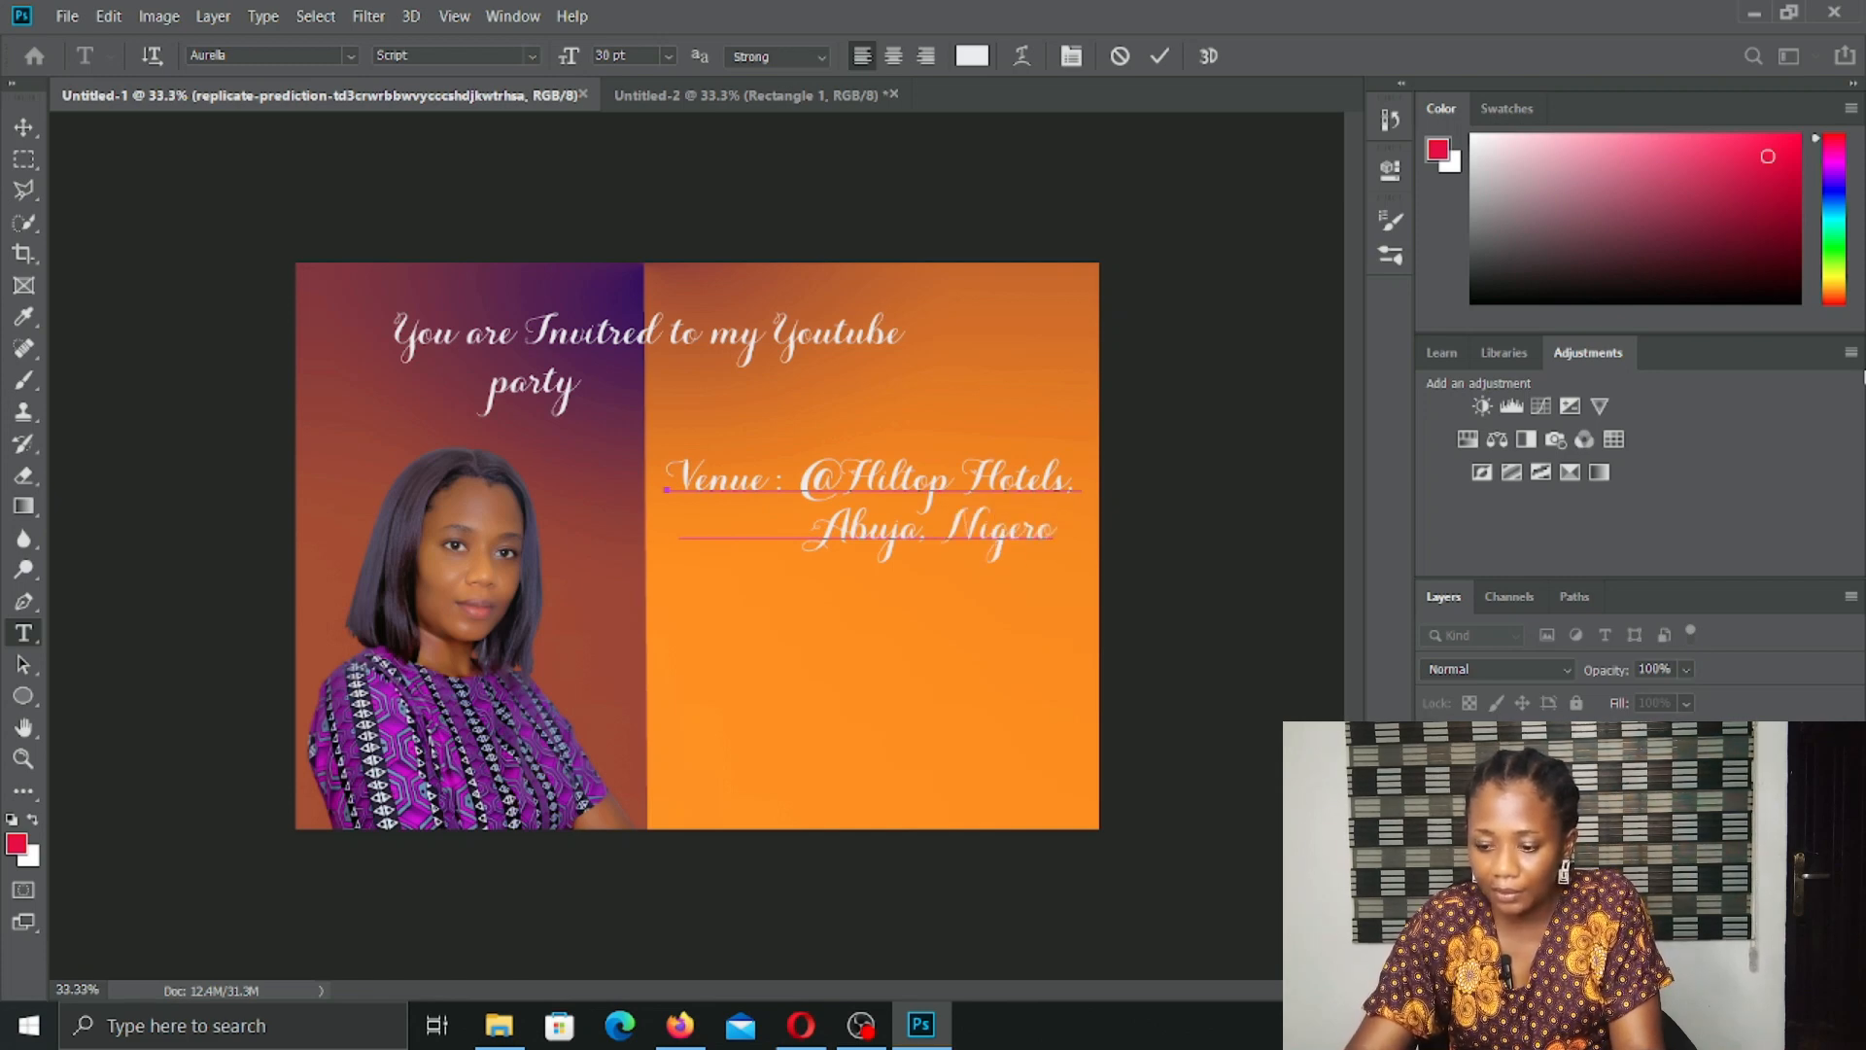
key(BackSpace)
text(ia)
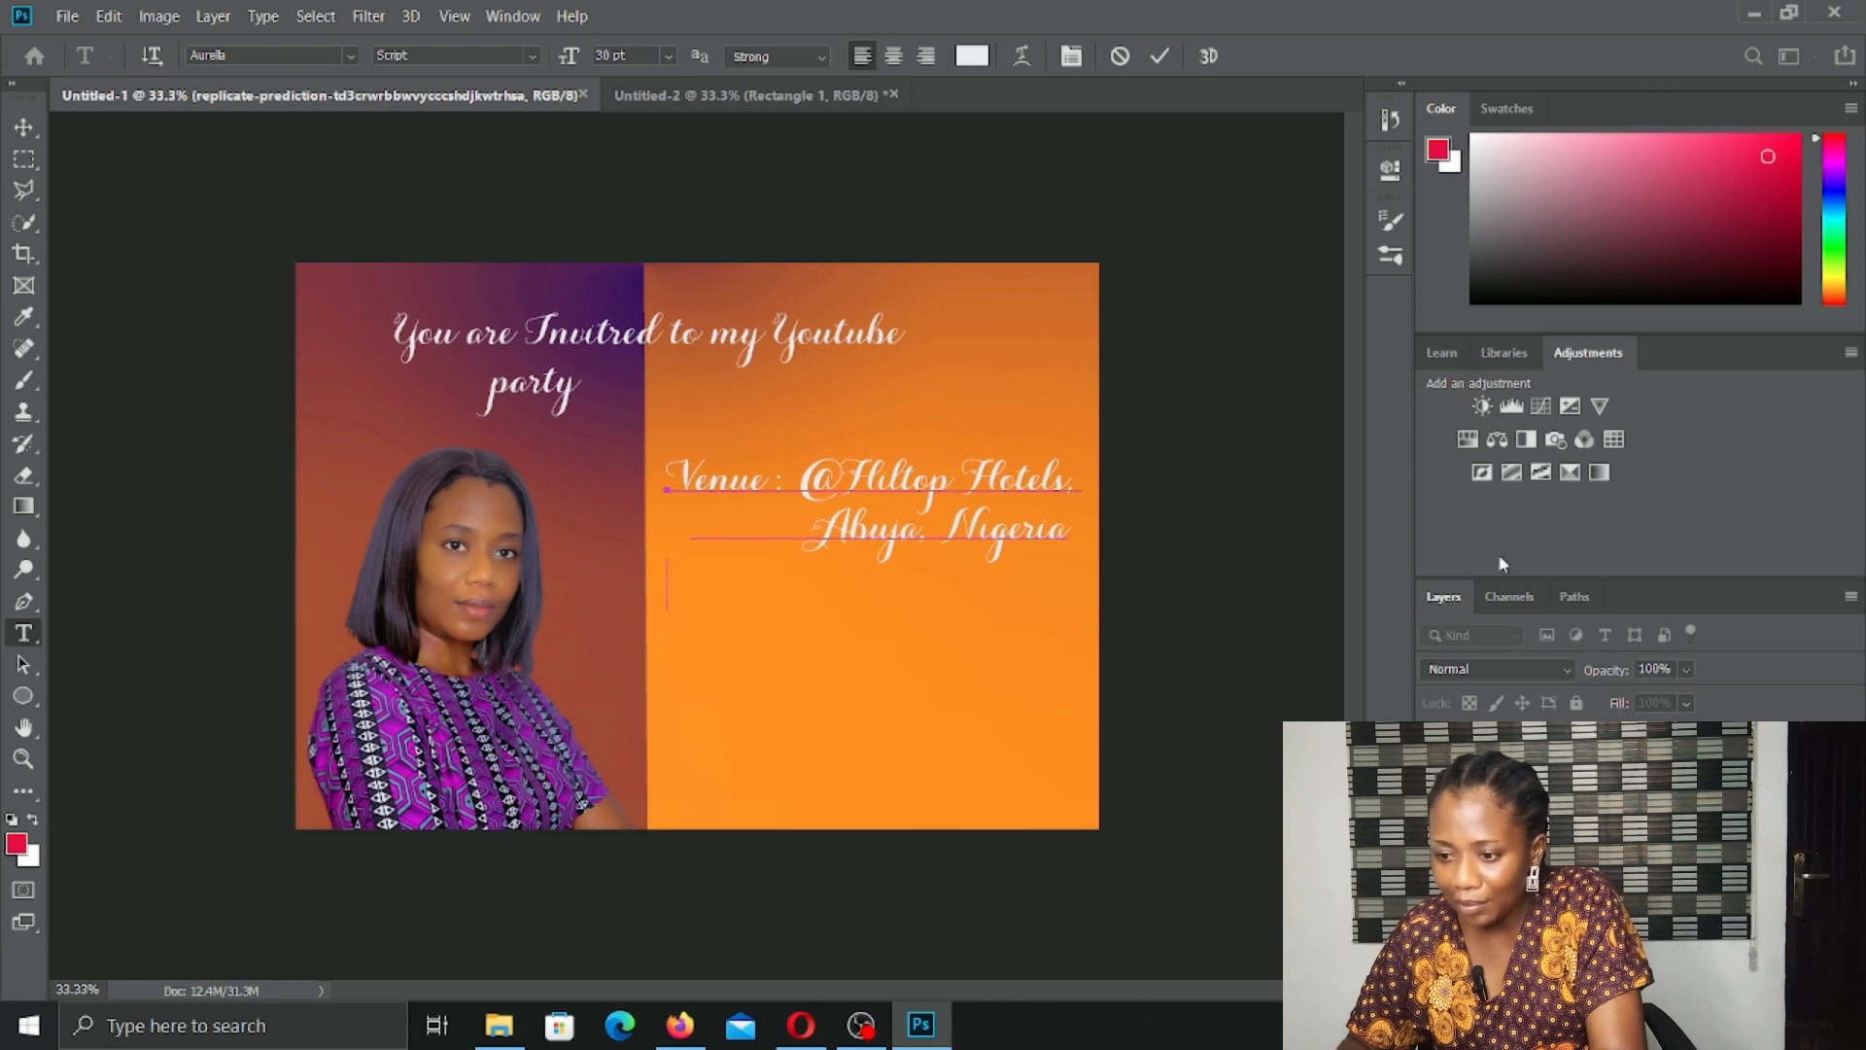
click(24, 507)
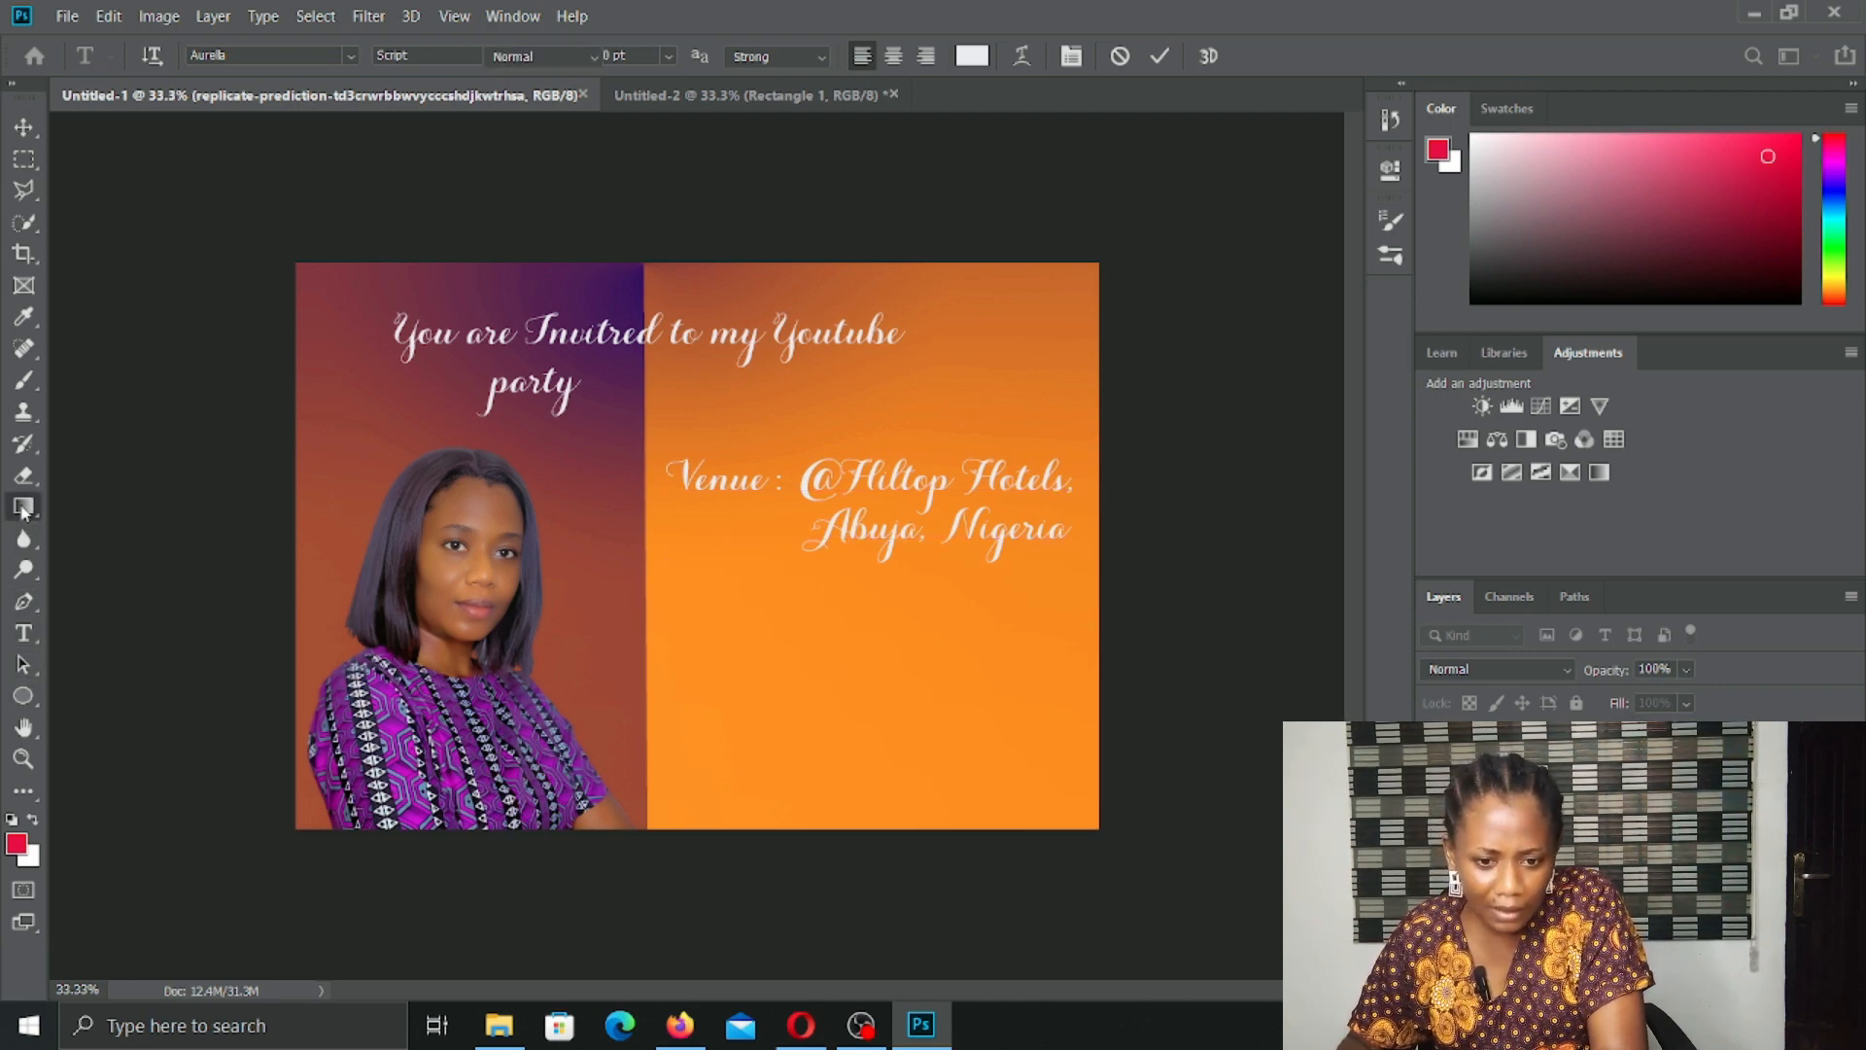
Step: Draw an ellipse about 572 by 495 px below the venue text and fill it with the recently used coral colour
click(24, 692)
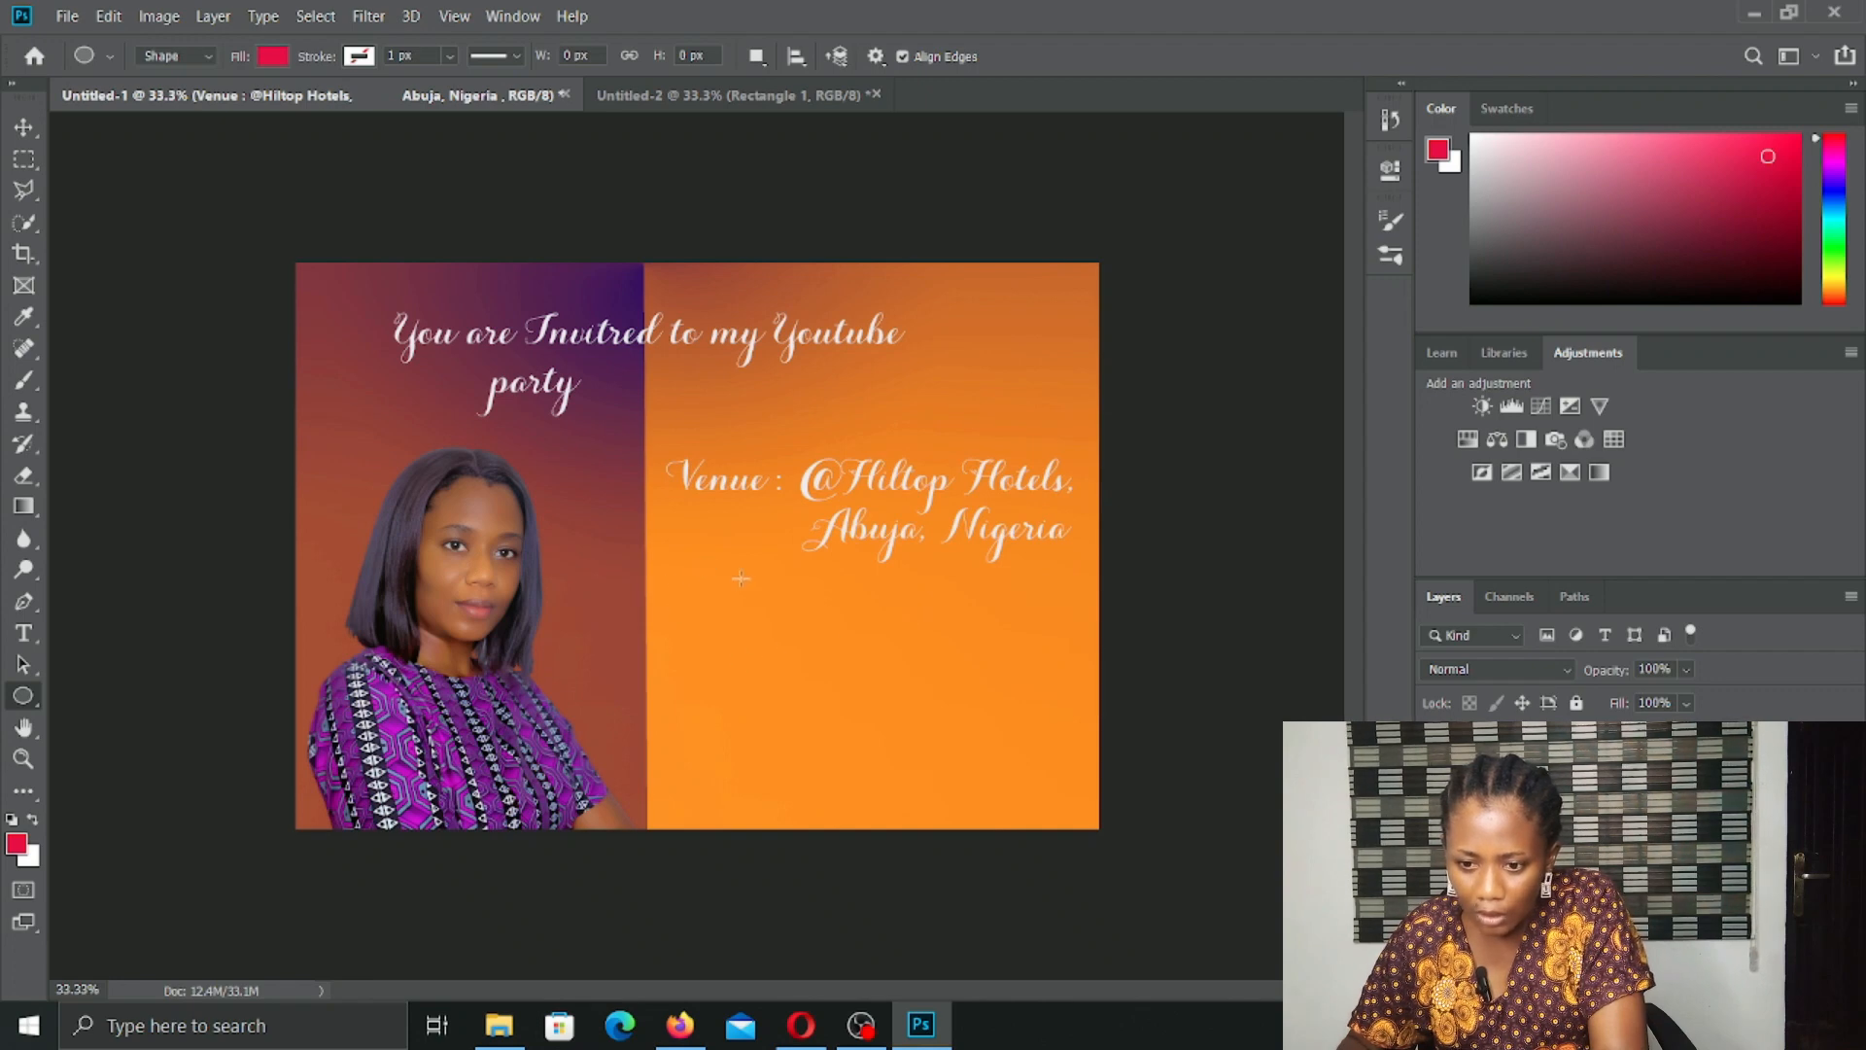
drag(700, 567, 881, 727)
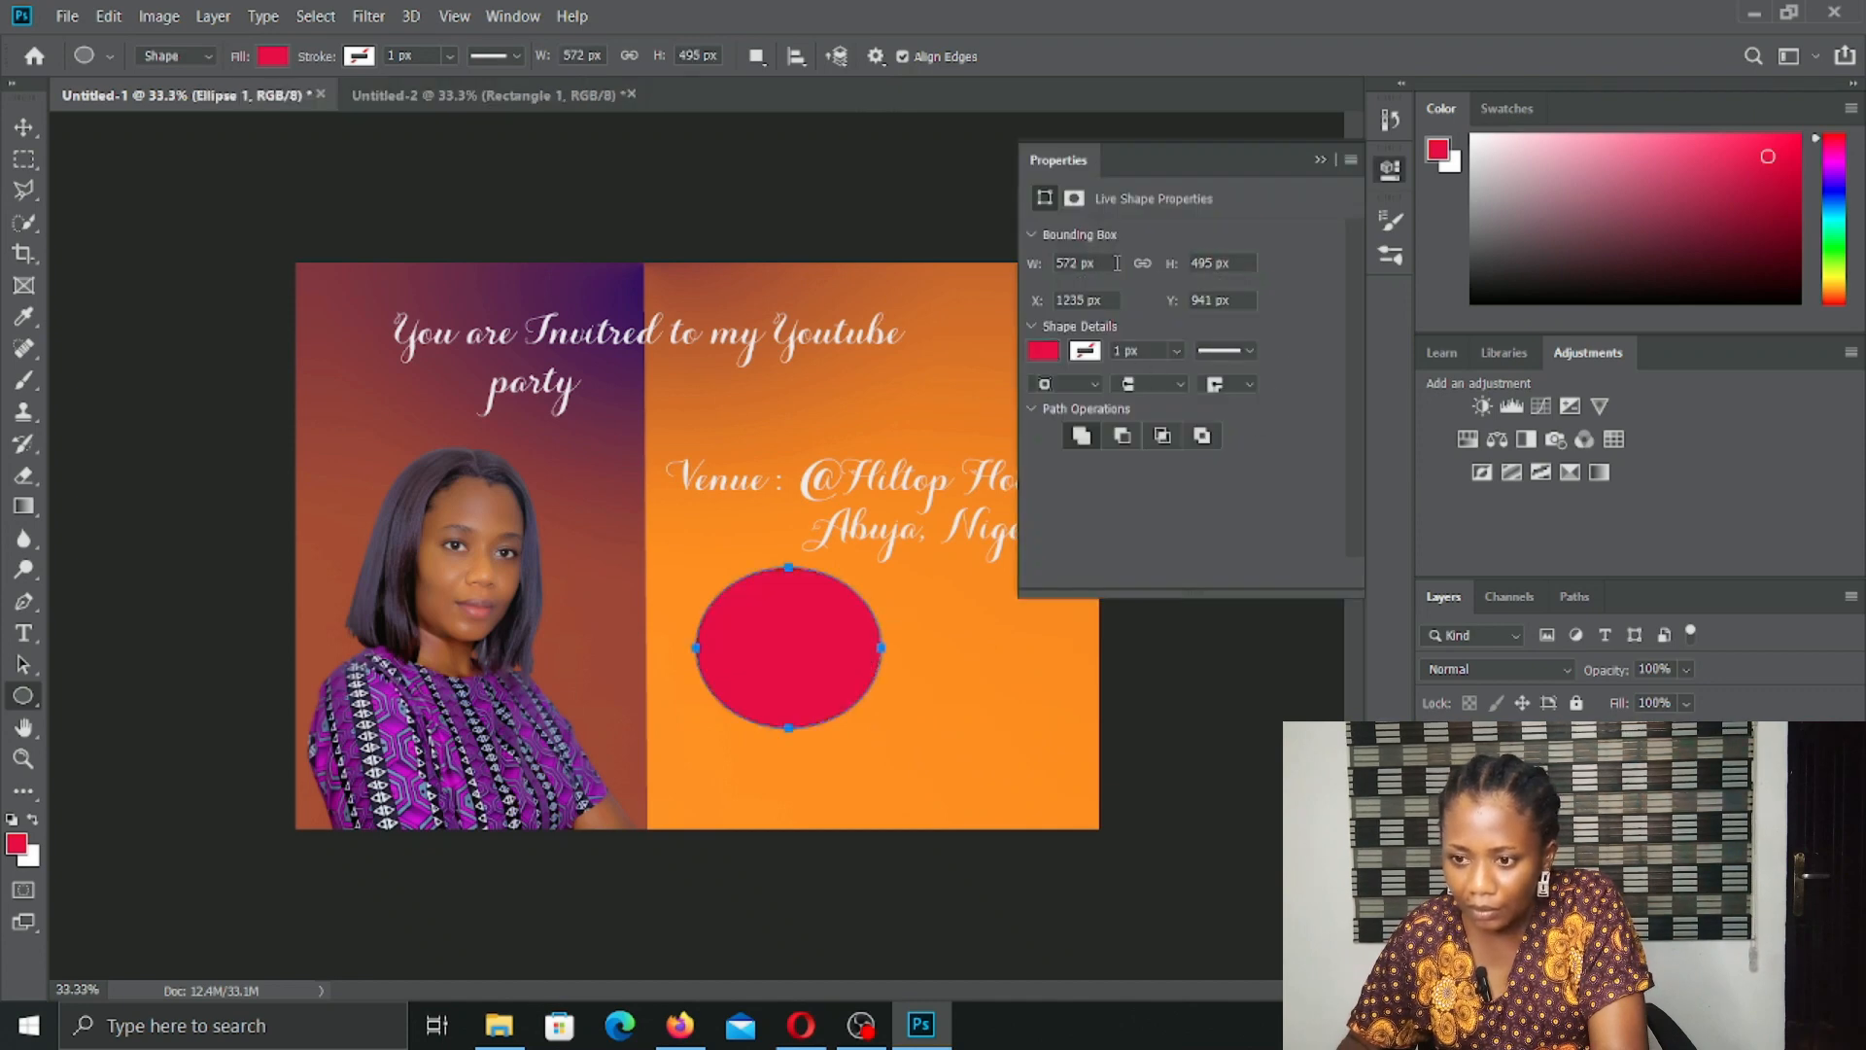
click(1045, 350)
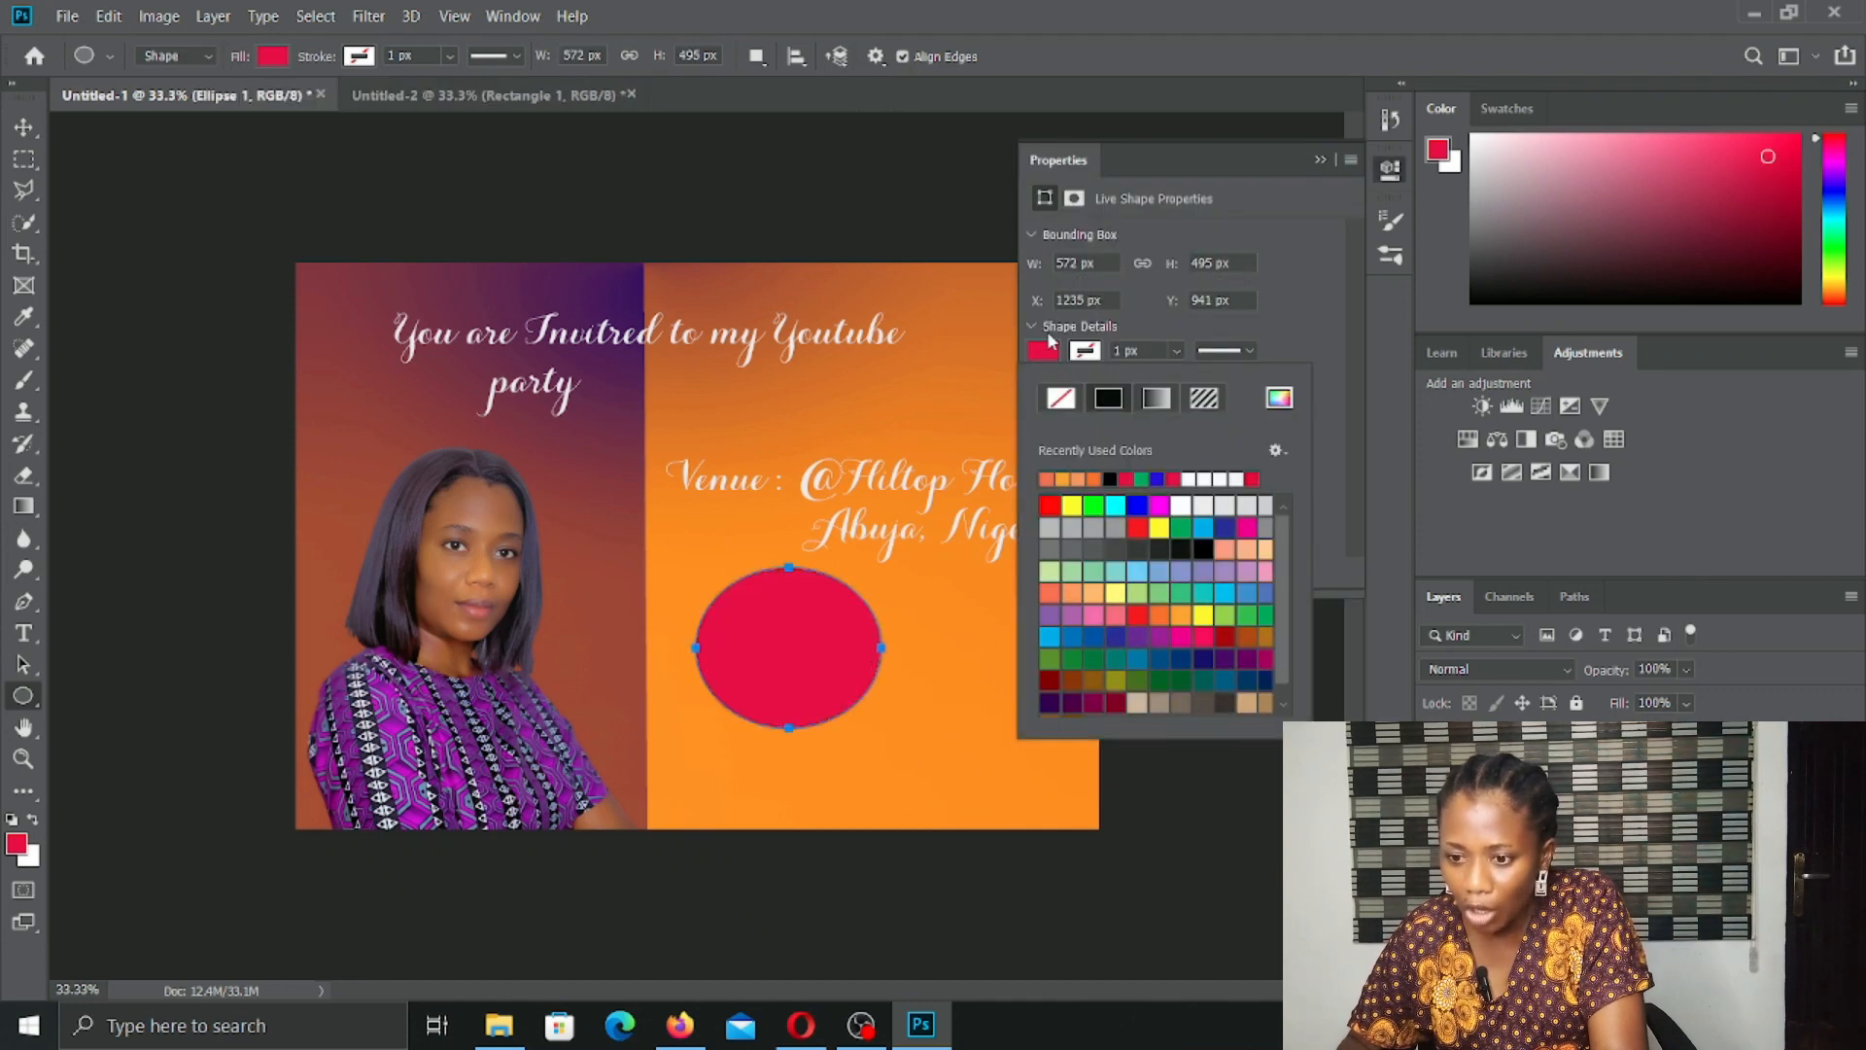
click(1079, 477)
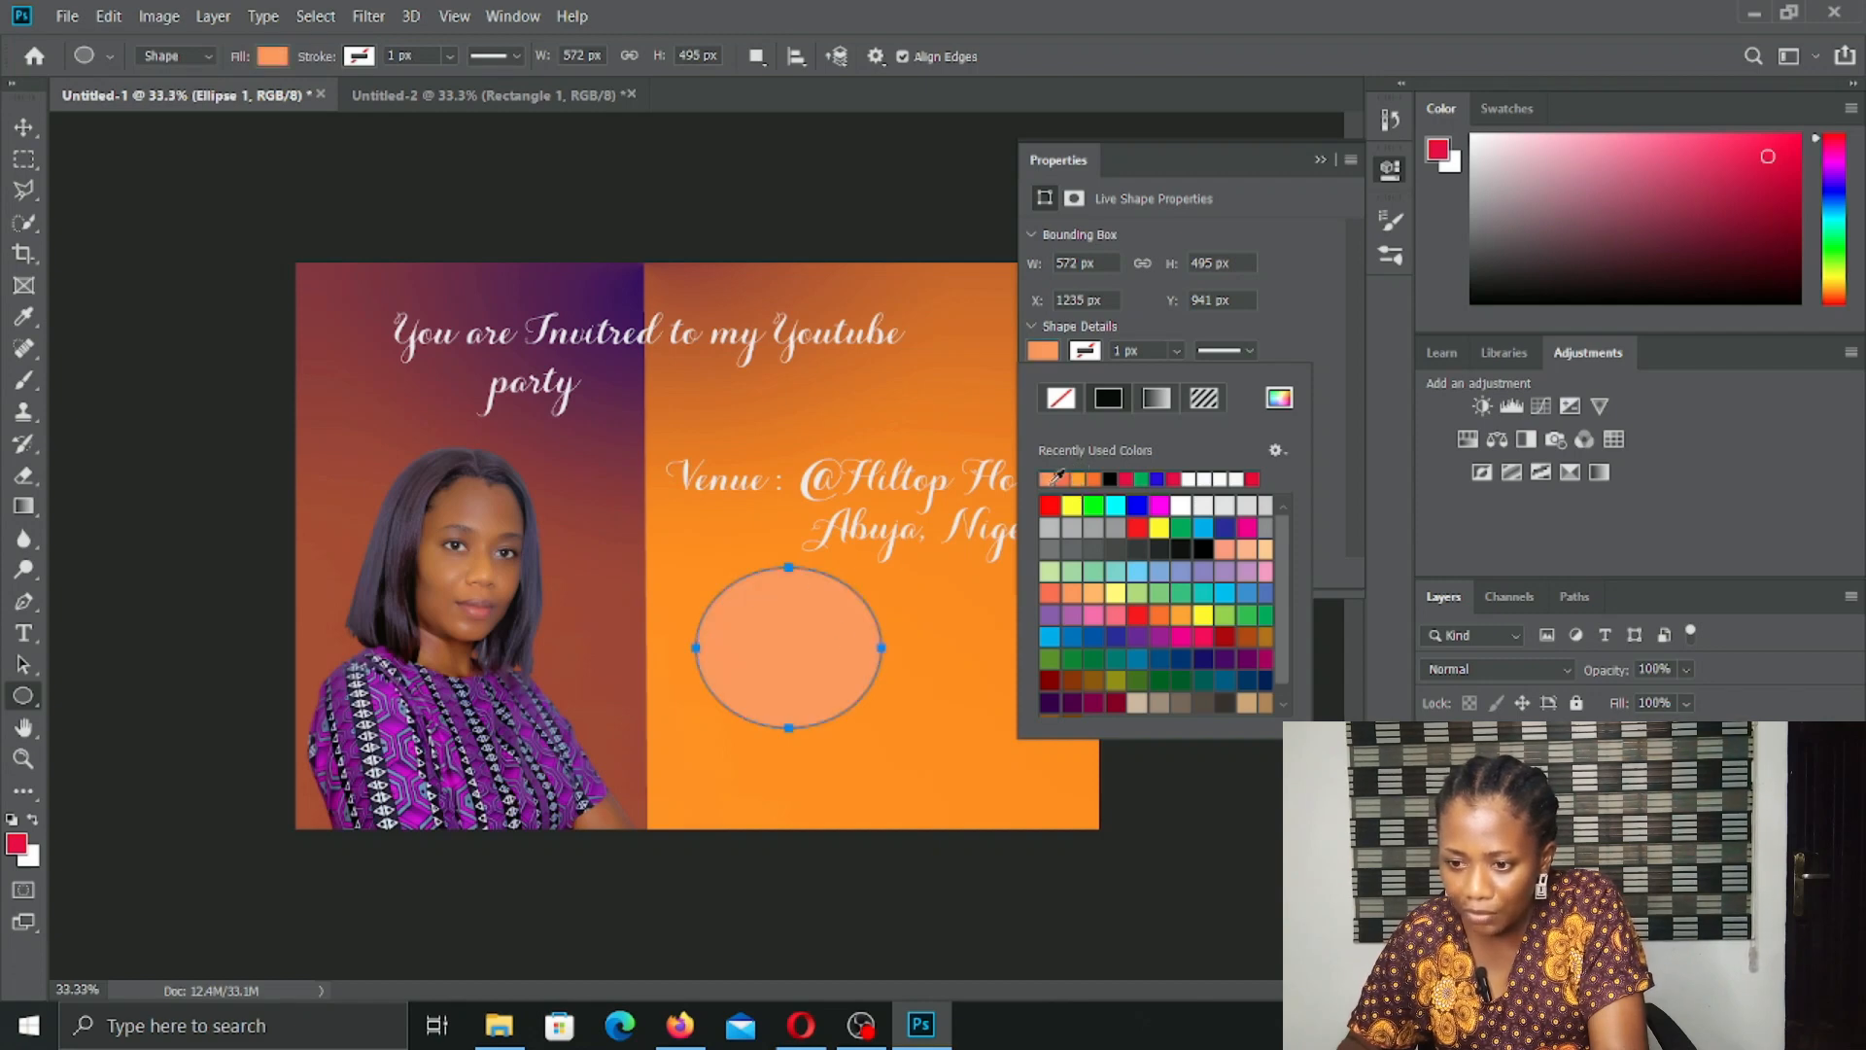
click(1066, 478)
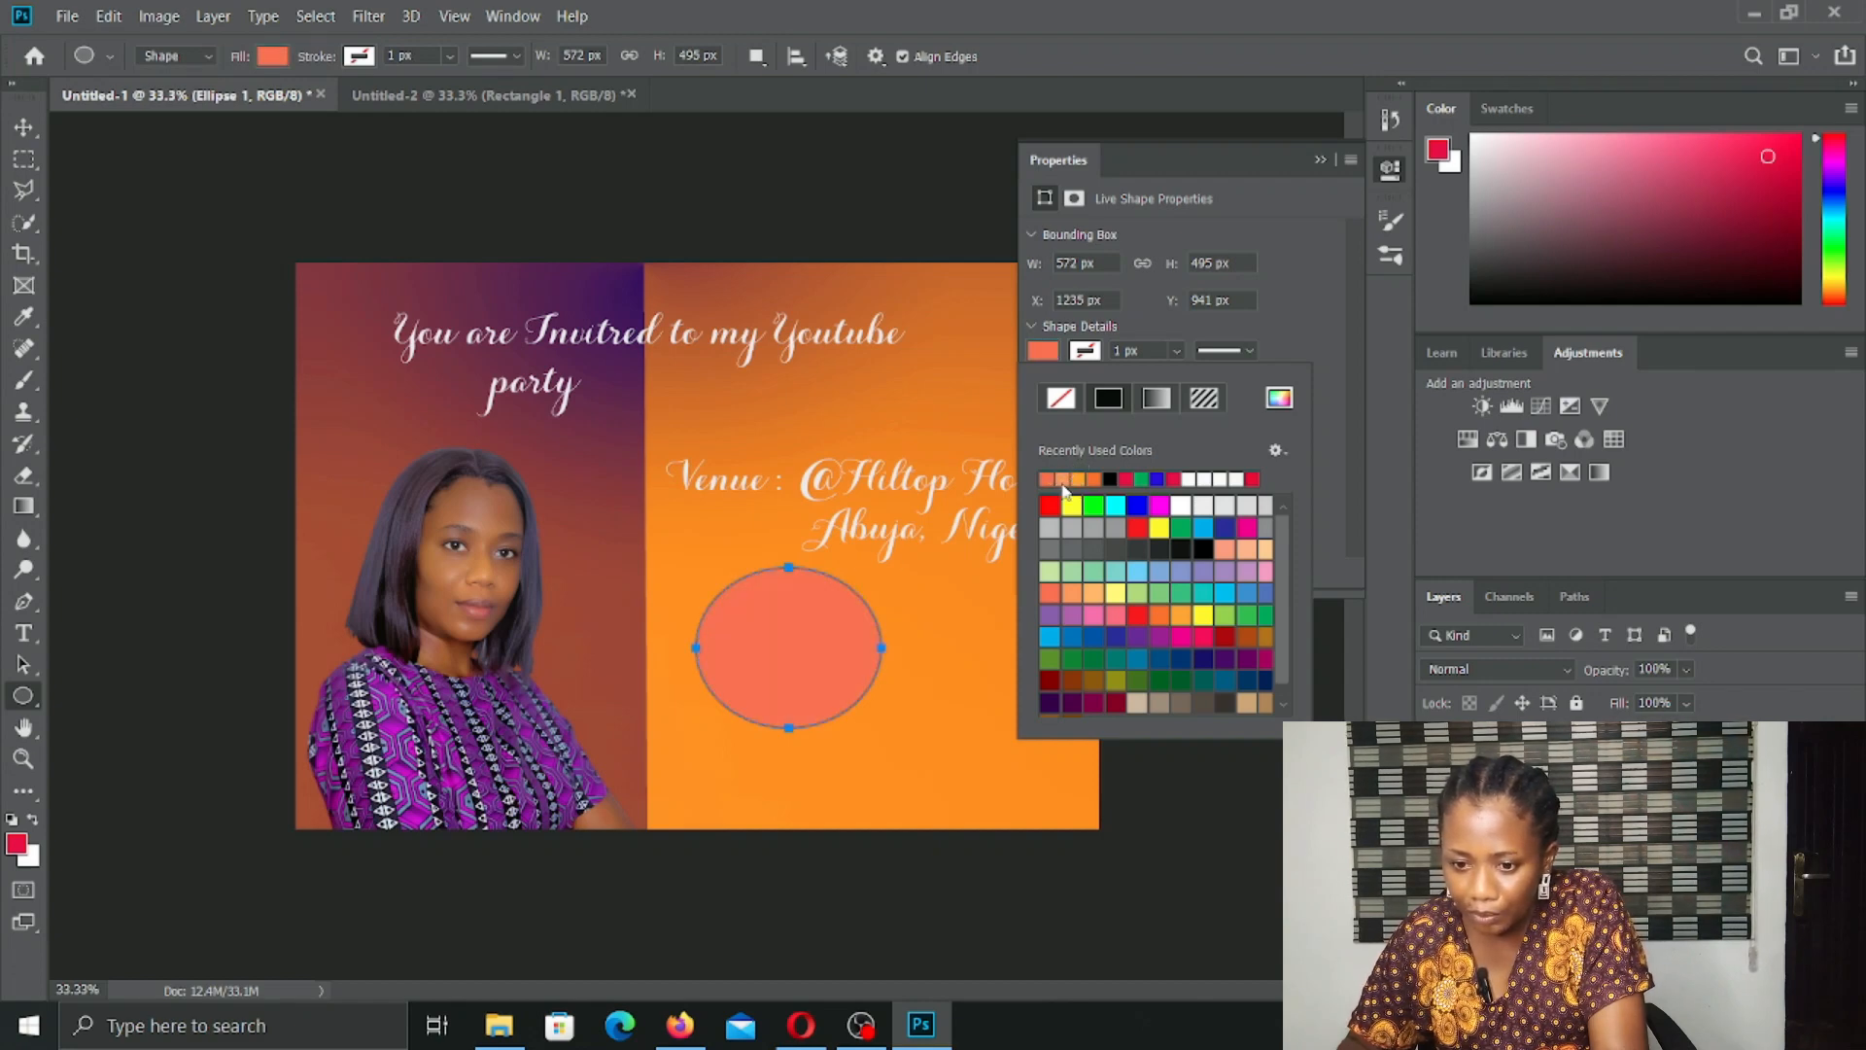
Step: Cancel the creation of another ellipse and collapse the shape properties
click(757, 638)
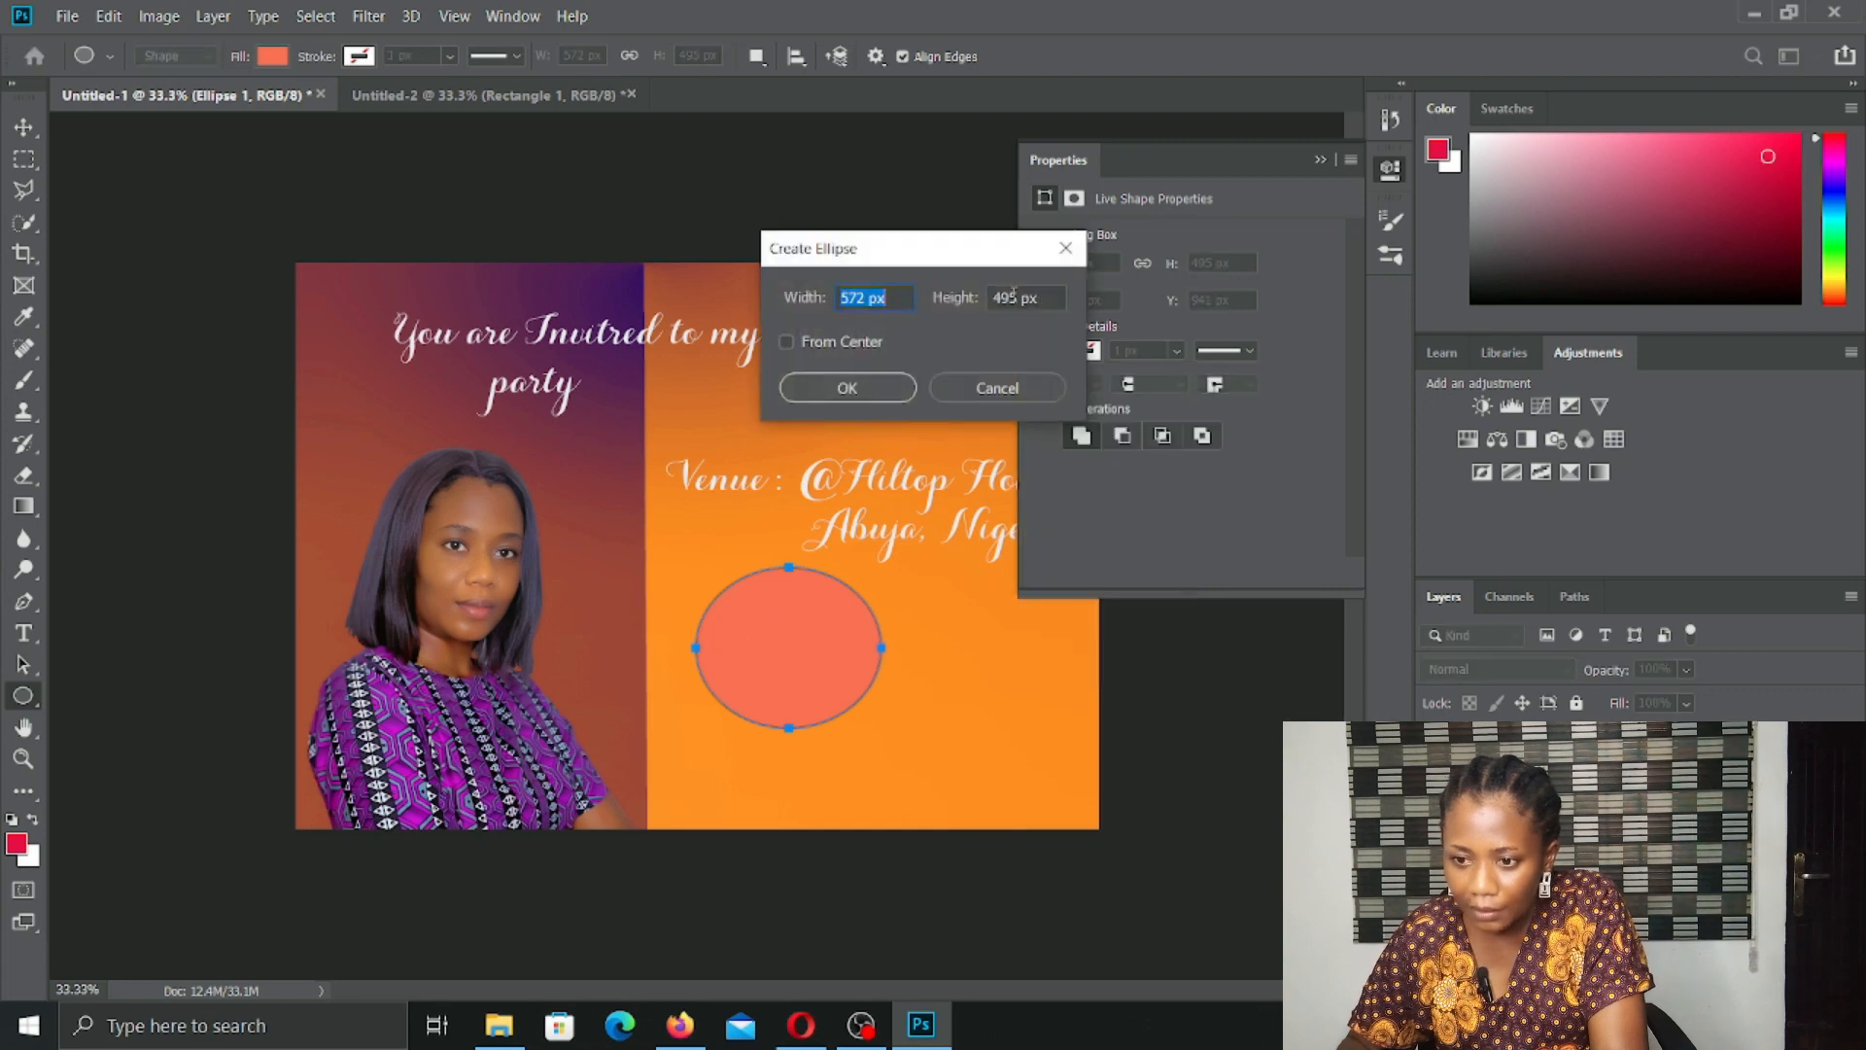
click(1066, 248)
click(1320, 159)
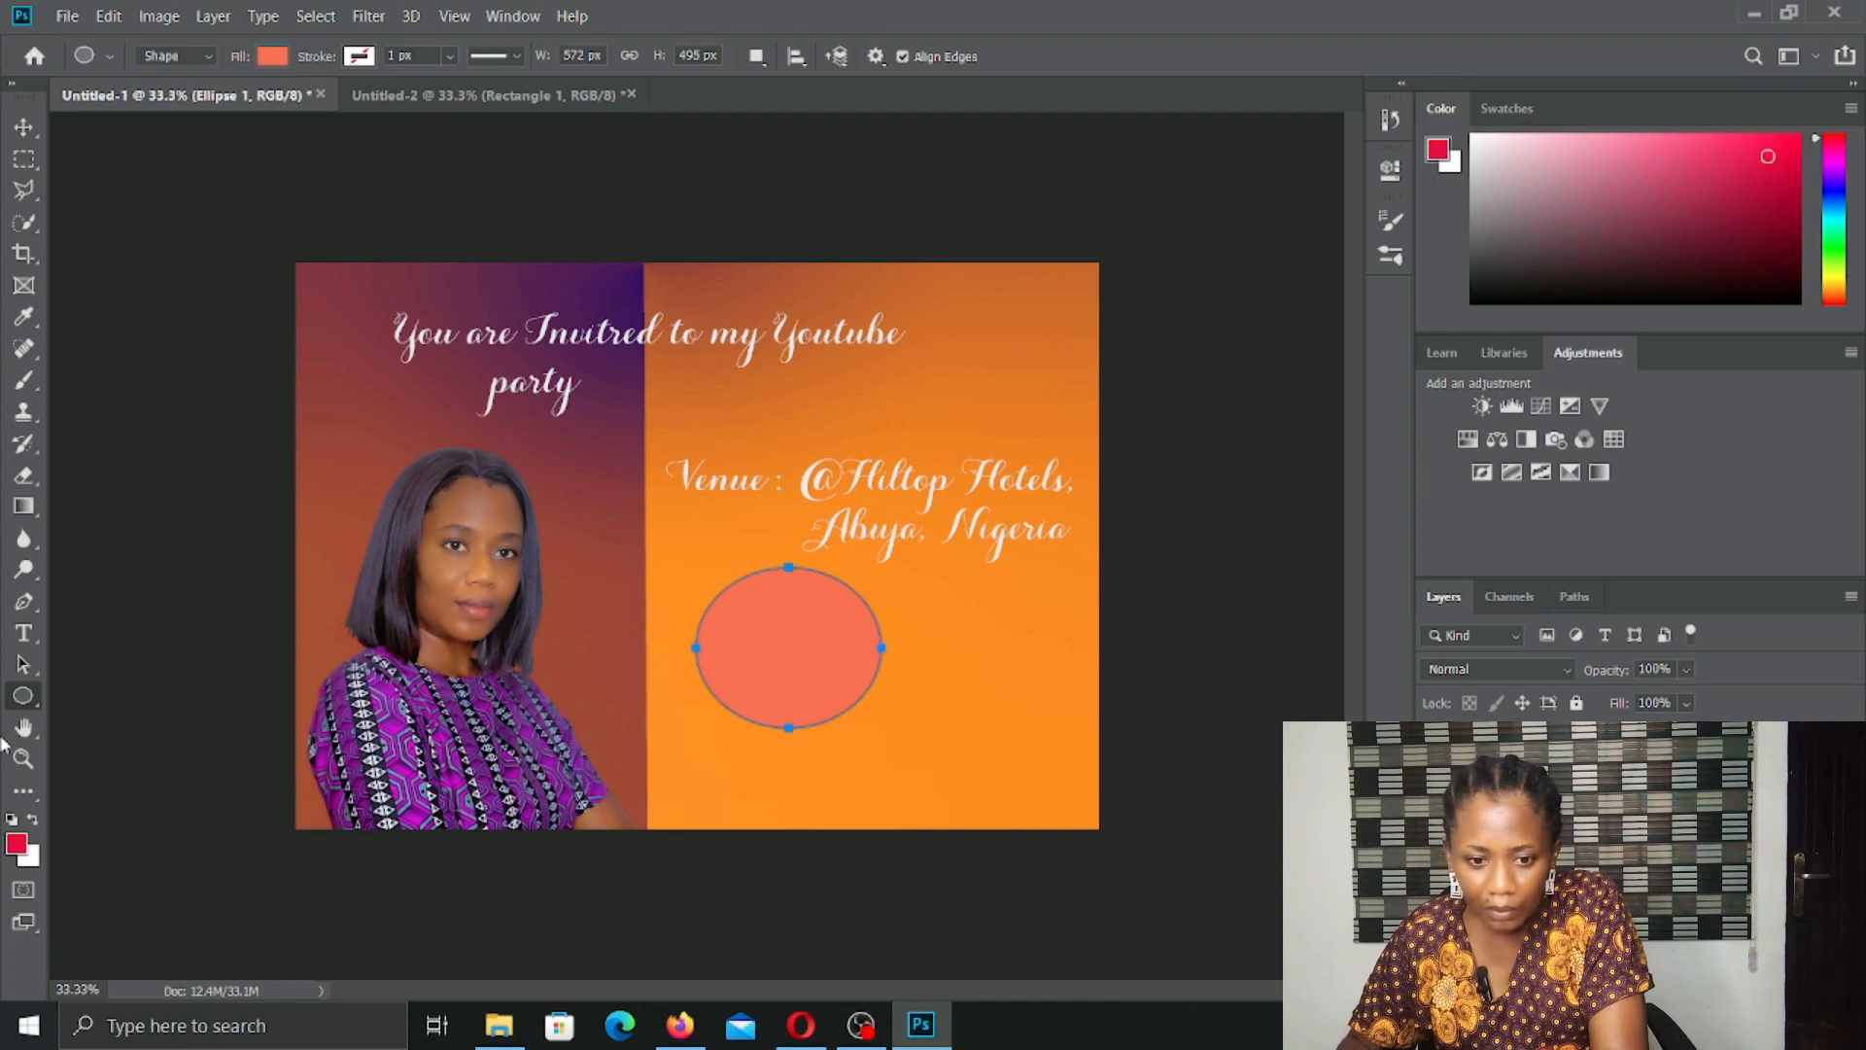
Step: Add the text "10PM" inside the coral ellipse
click(25, 634)
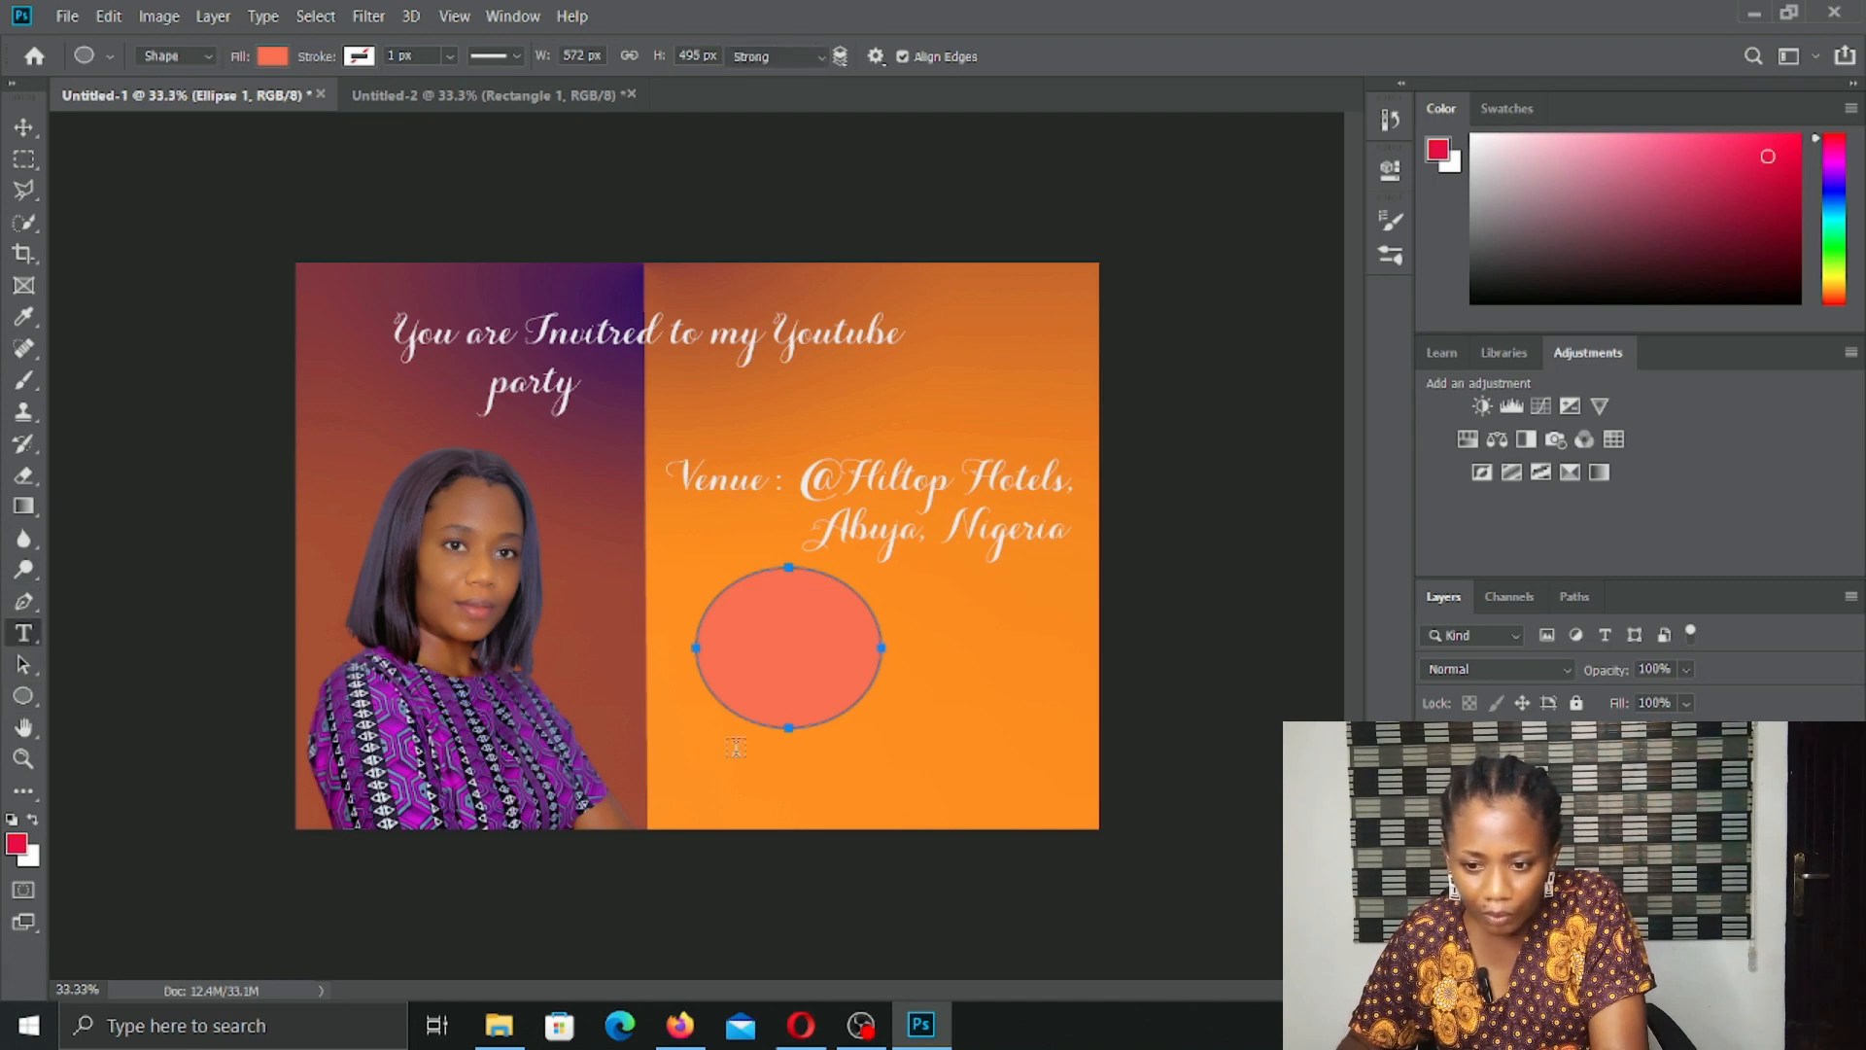
click(757, 613)
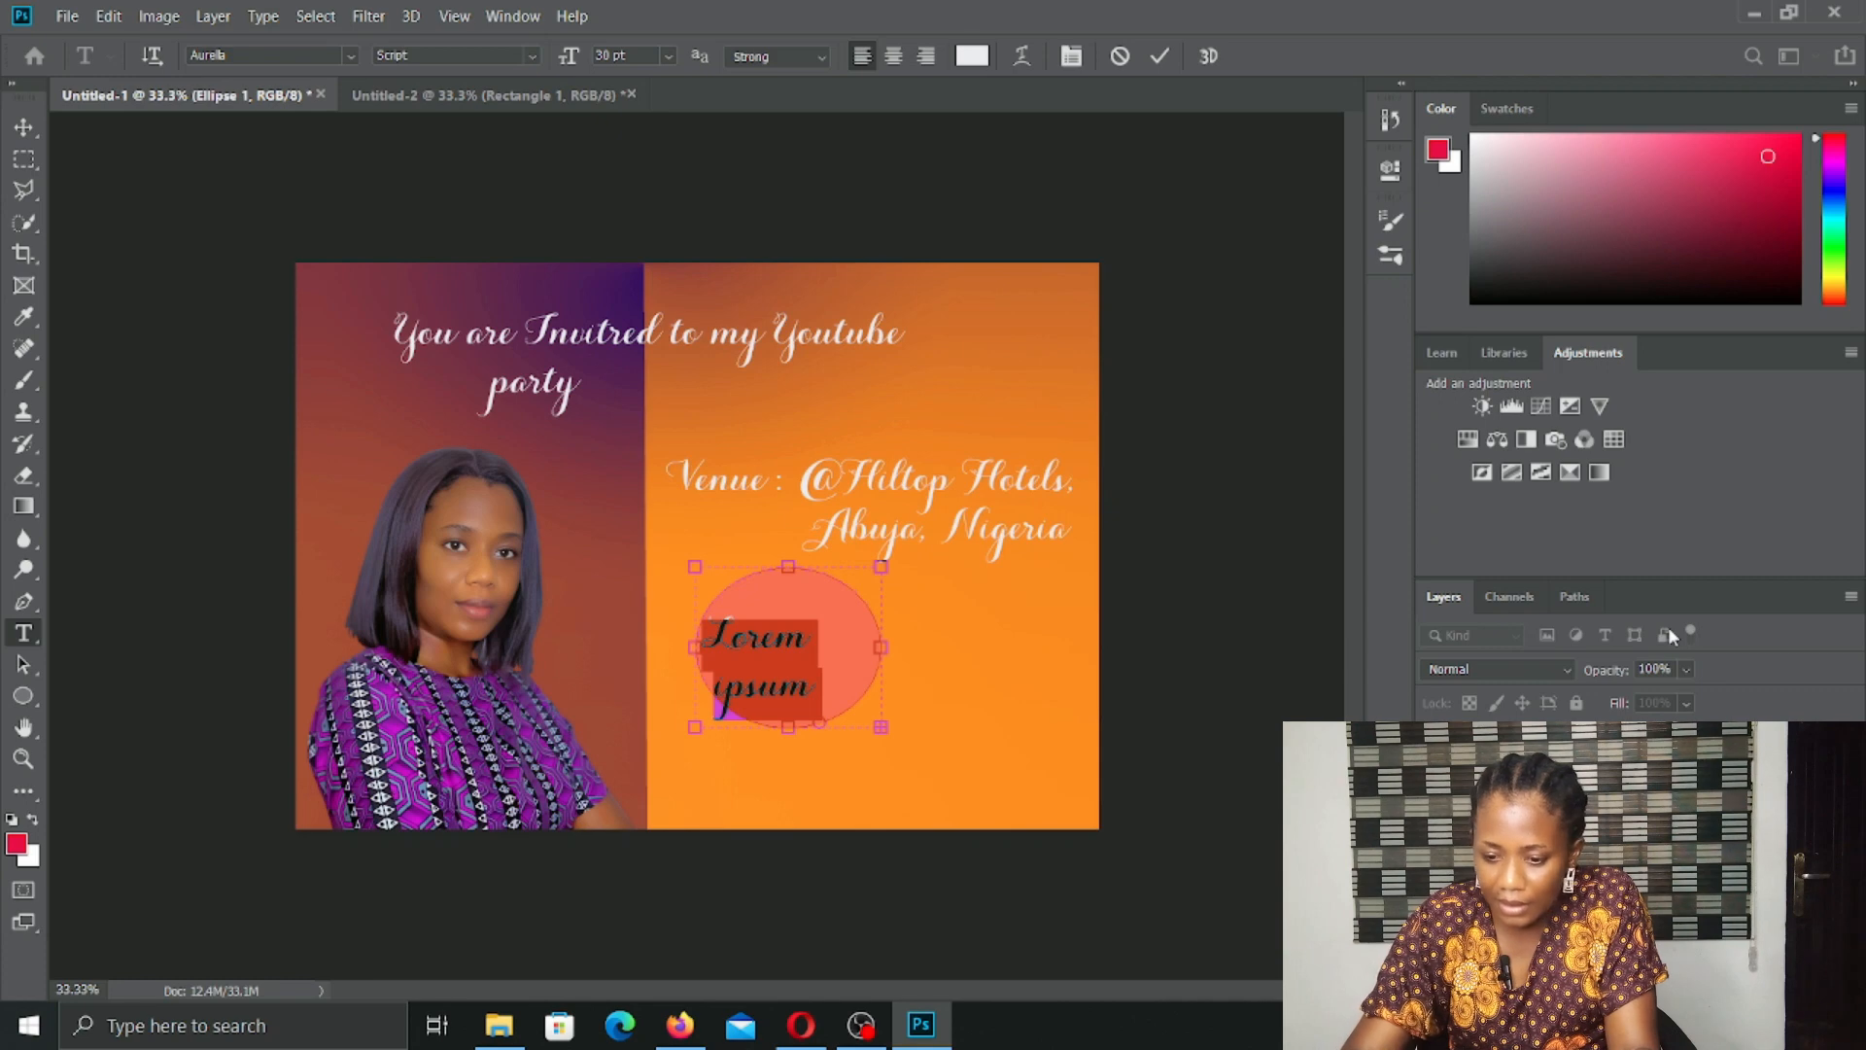
key(BackSpace)
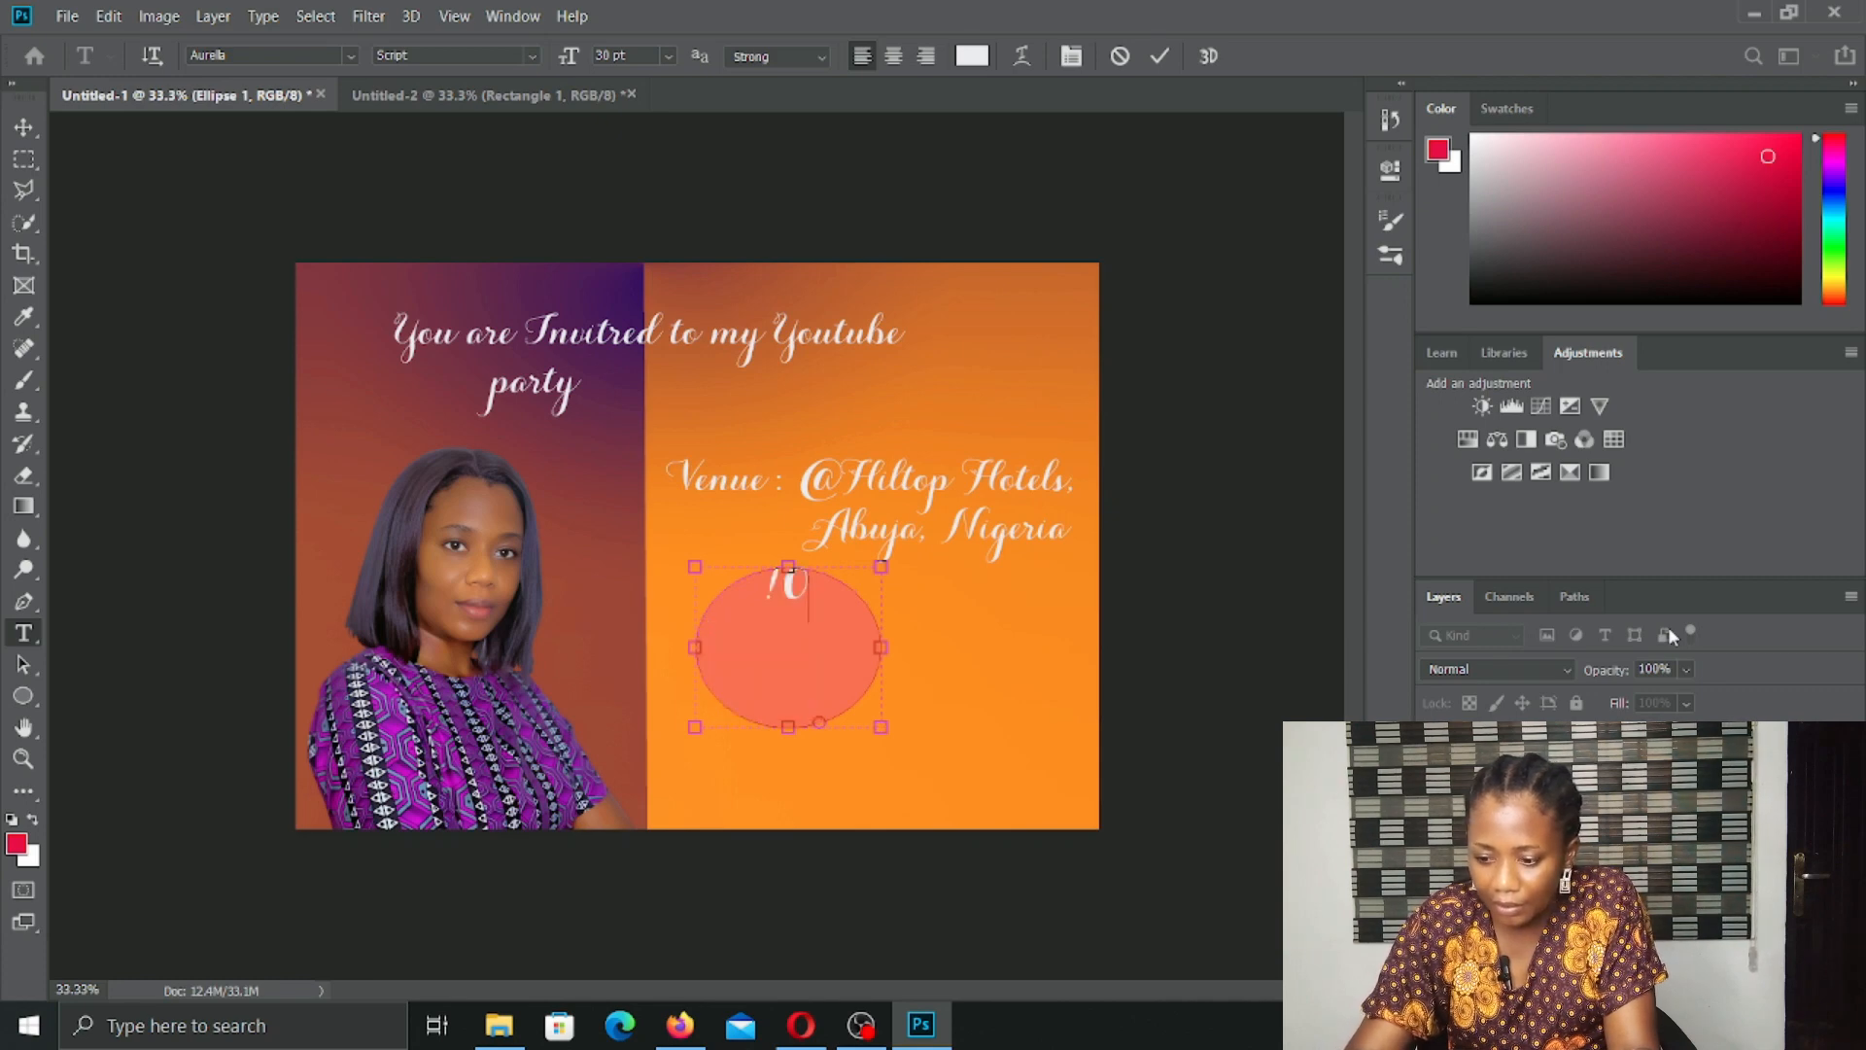
key(BackSpace)
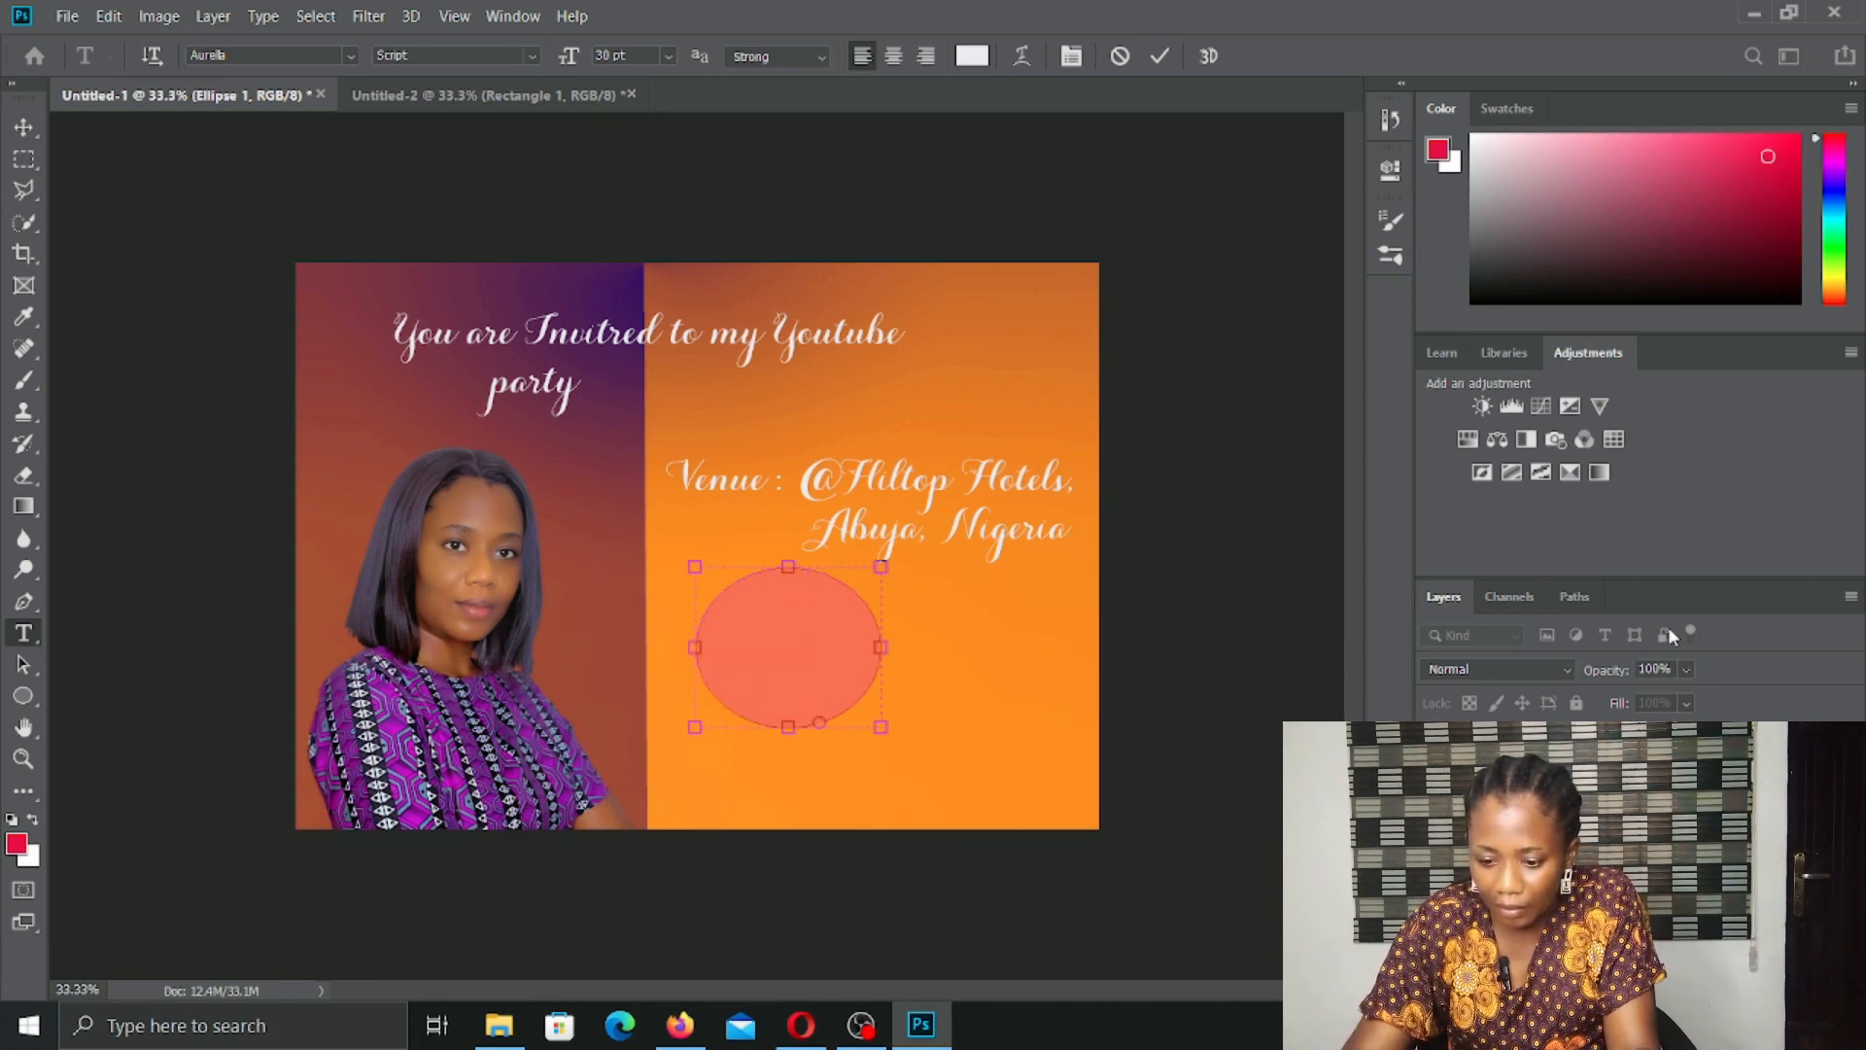
text(10)
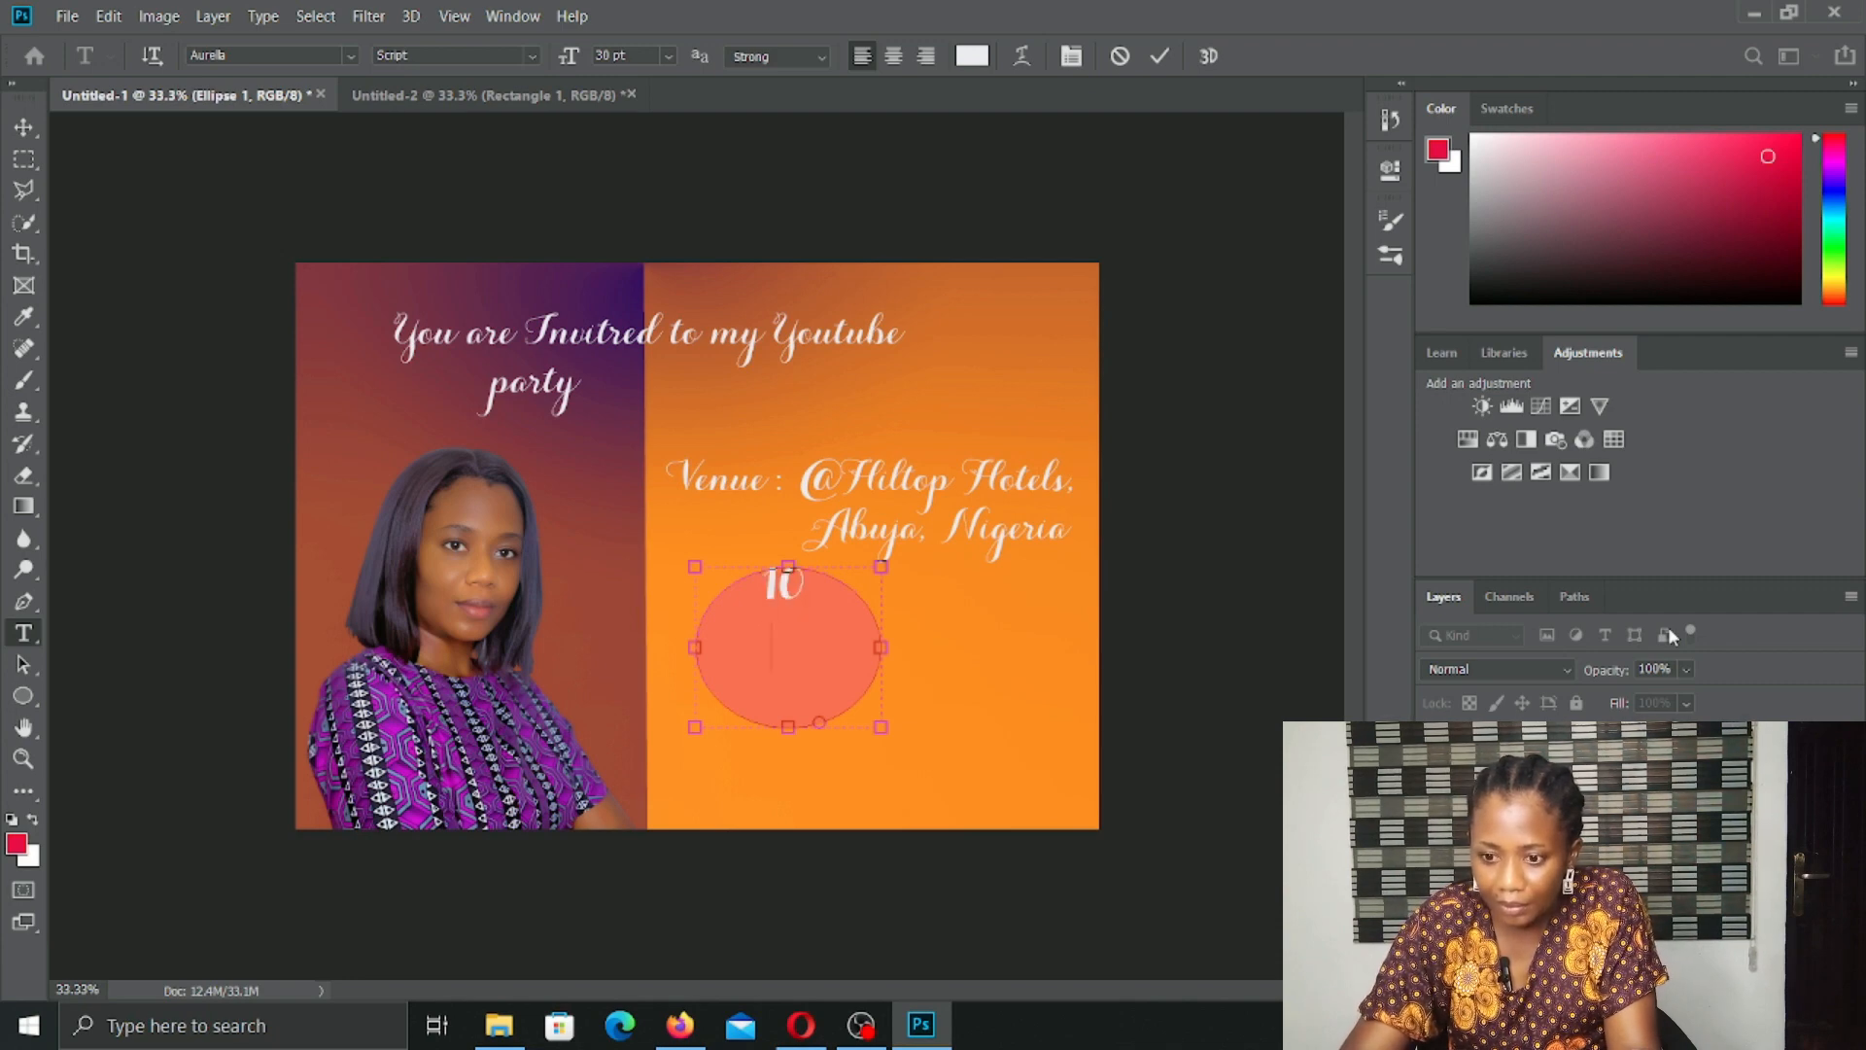
text(Pm)
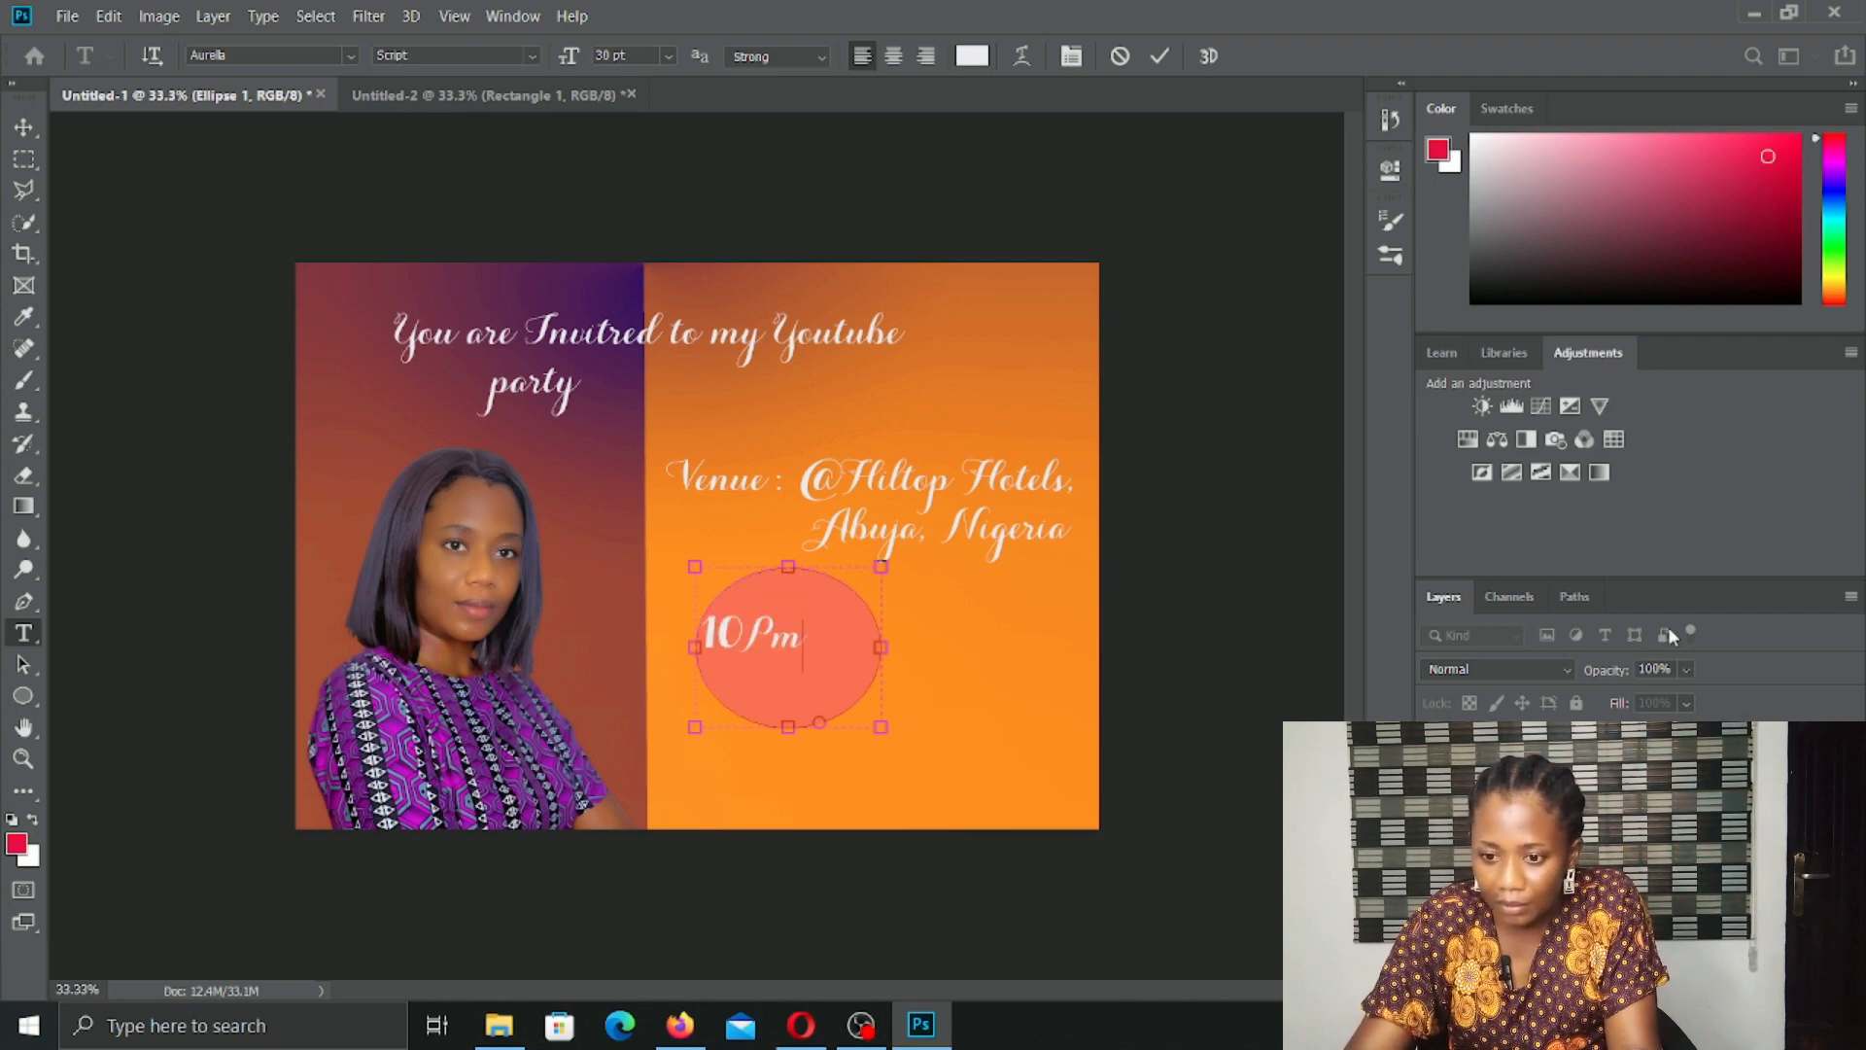
key(BackSpace)
key(BackSpace)
text(PM)
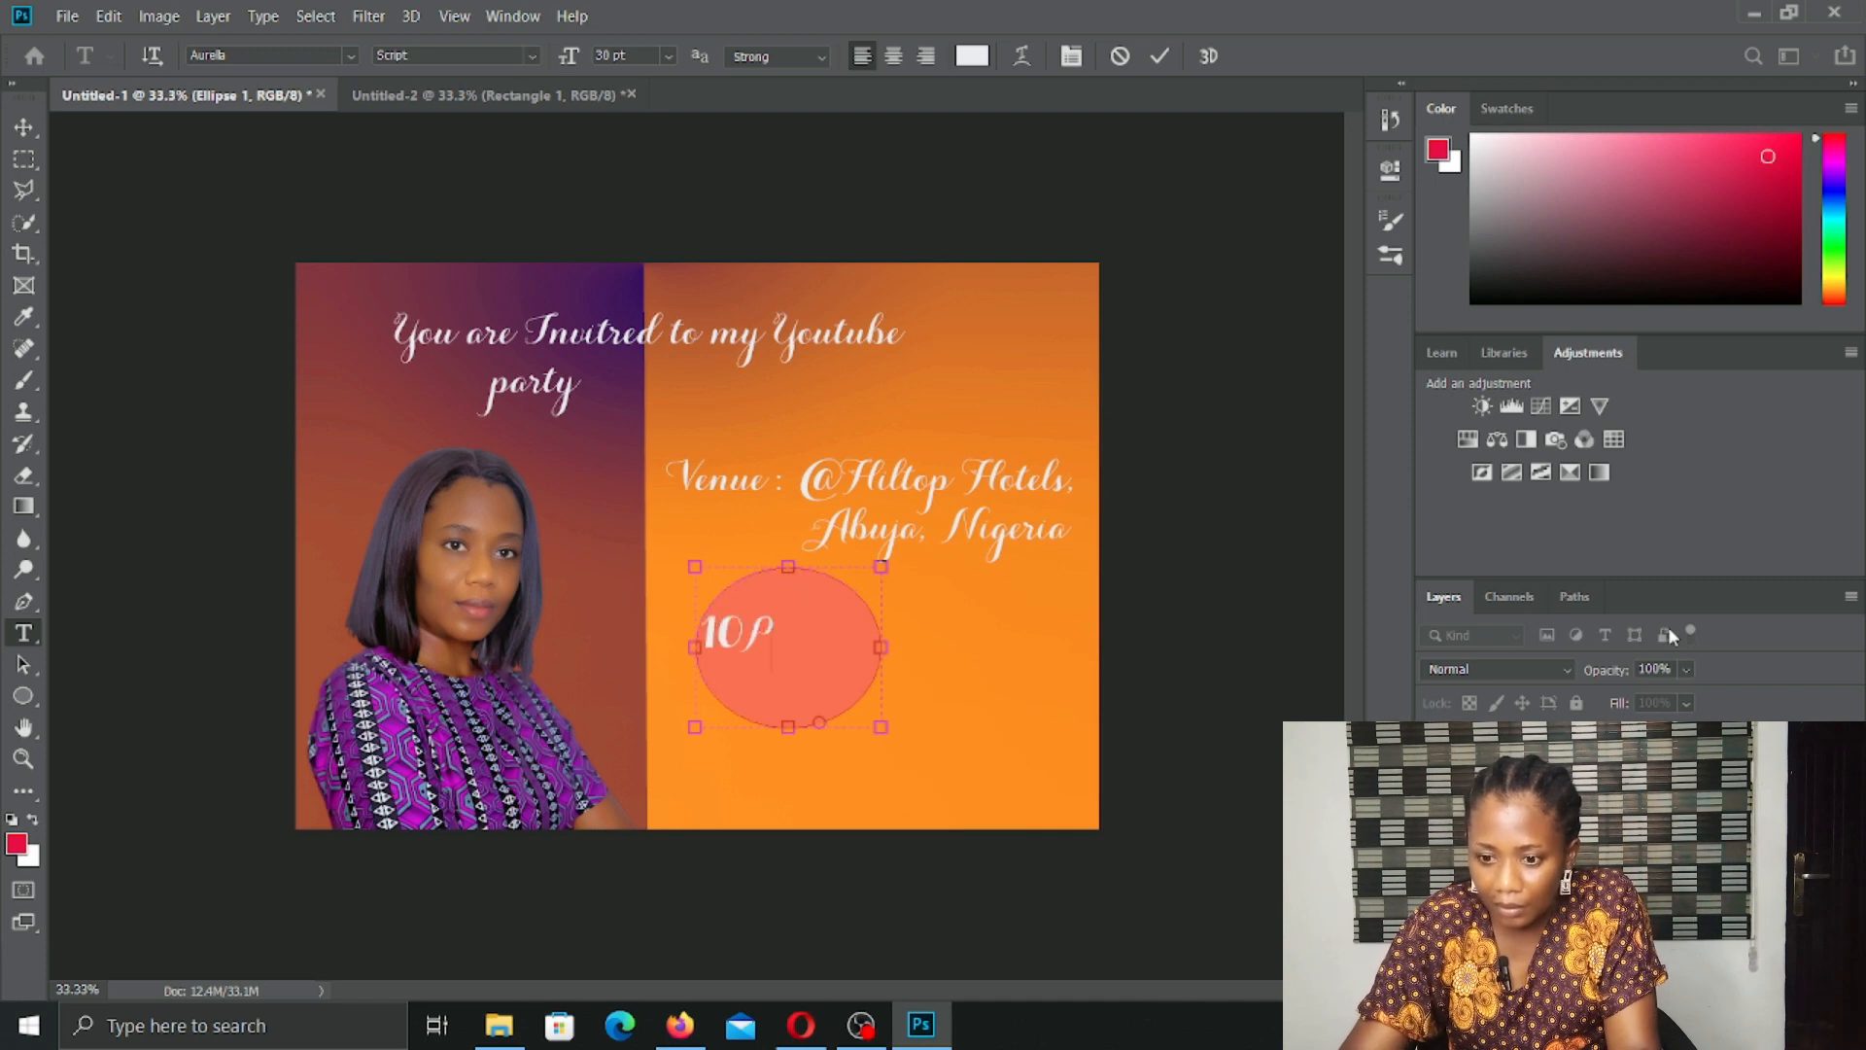
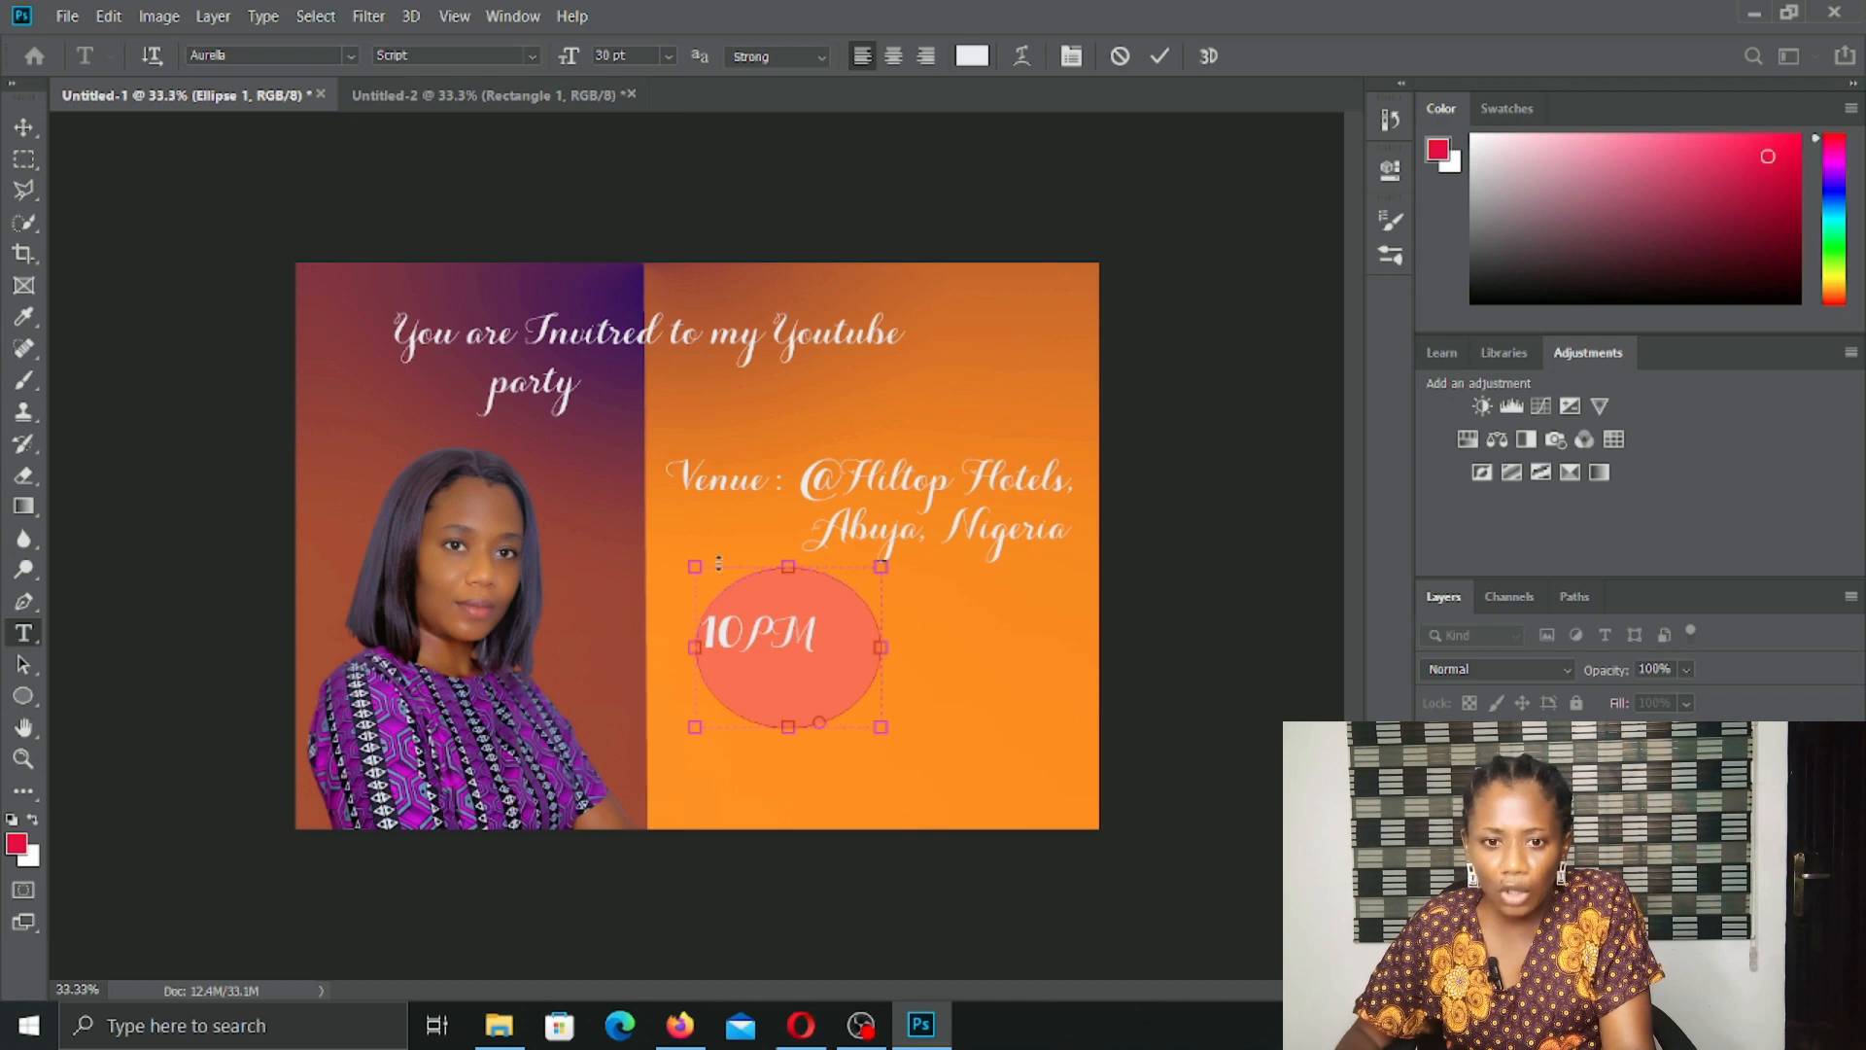
Step: Finish editing the 10PM text and commit it
click(66, 16)
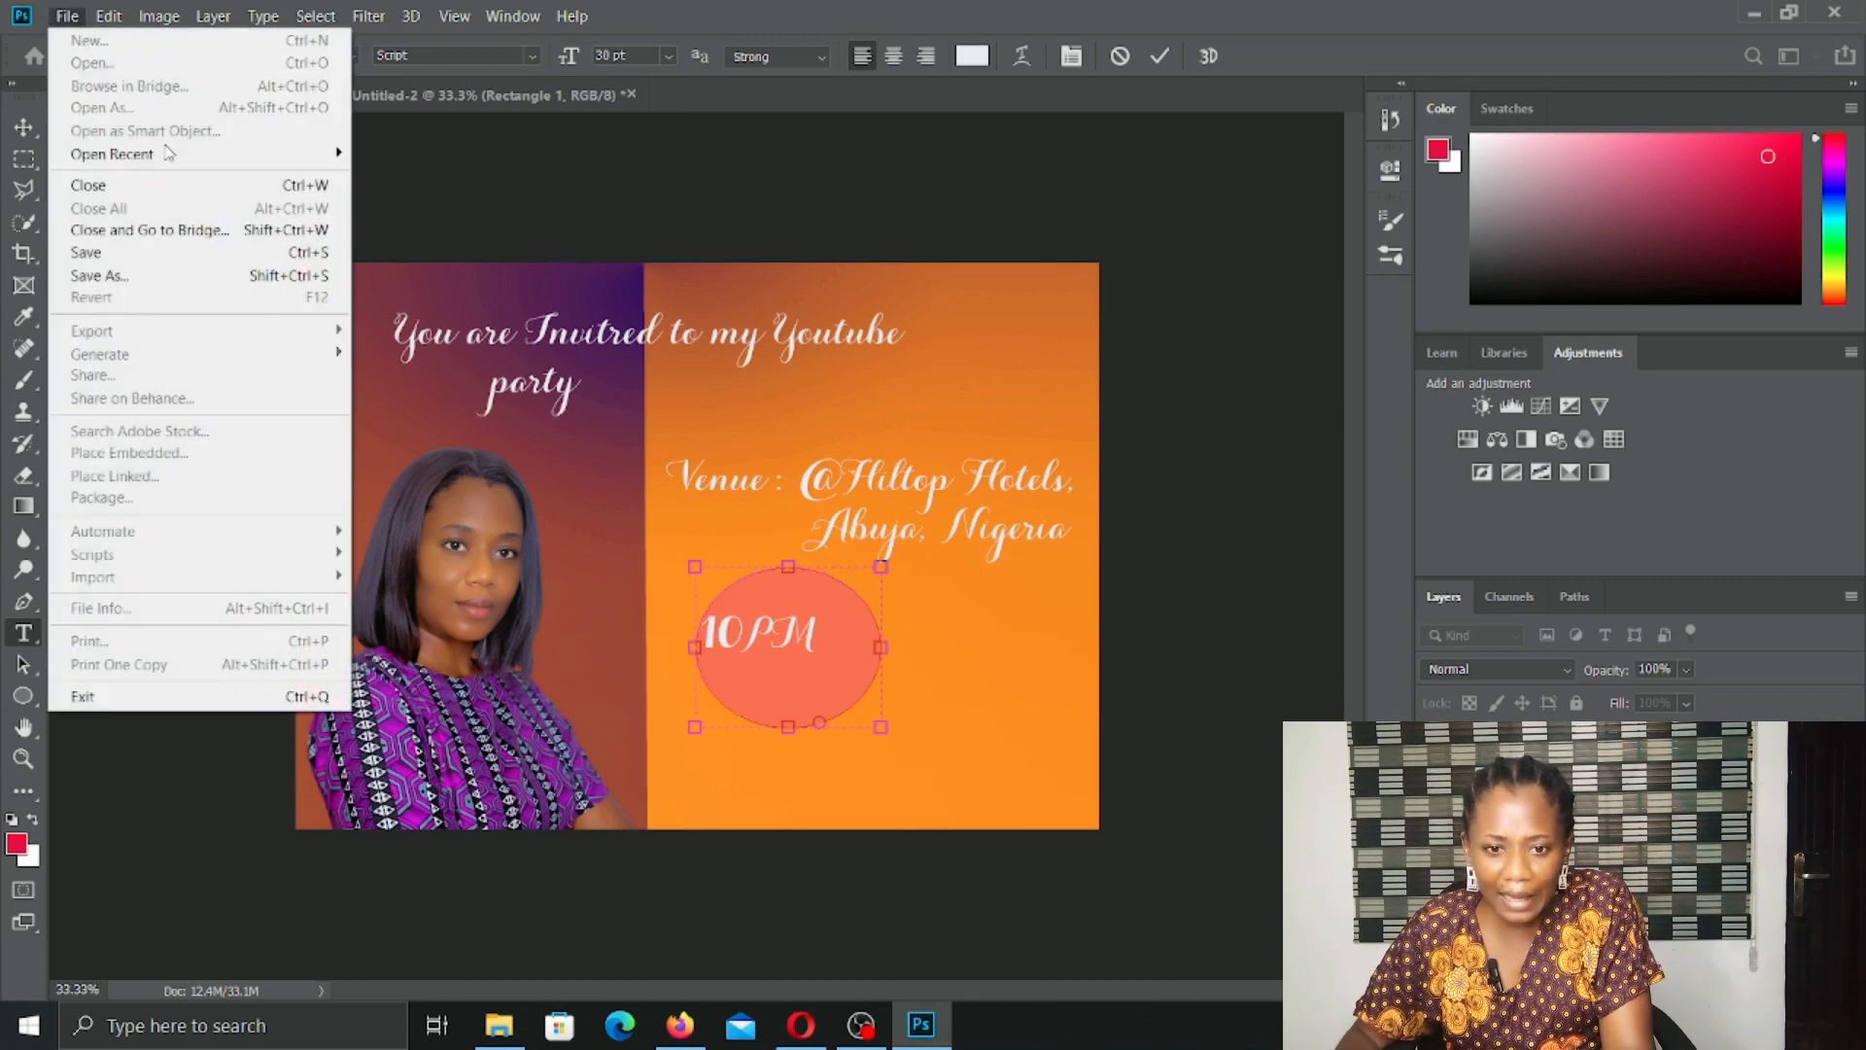
click(108, 15)
click(737, 592)
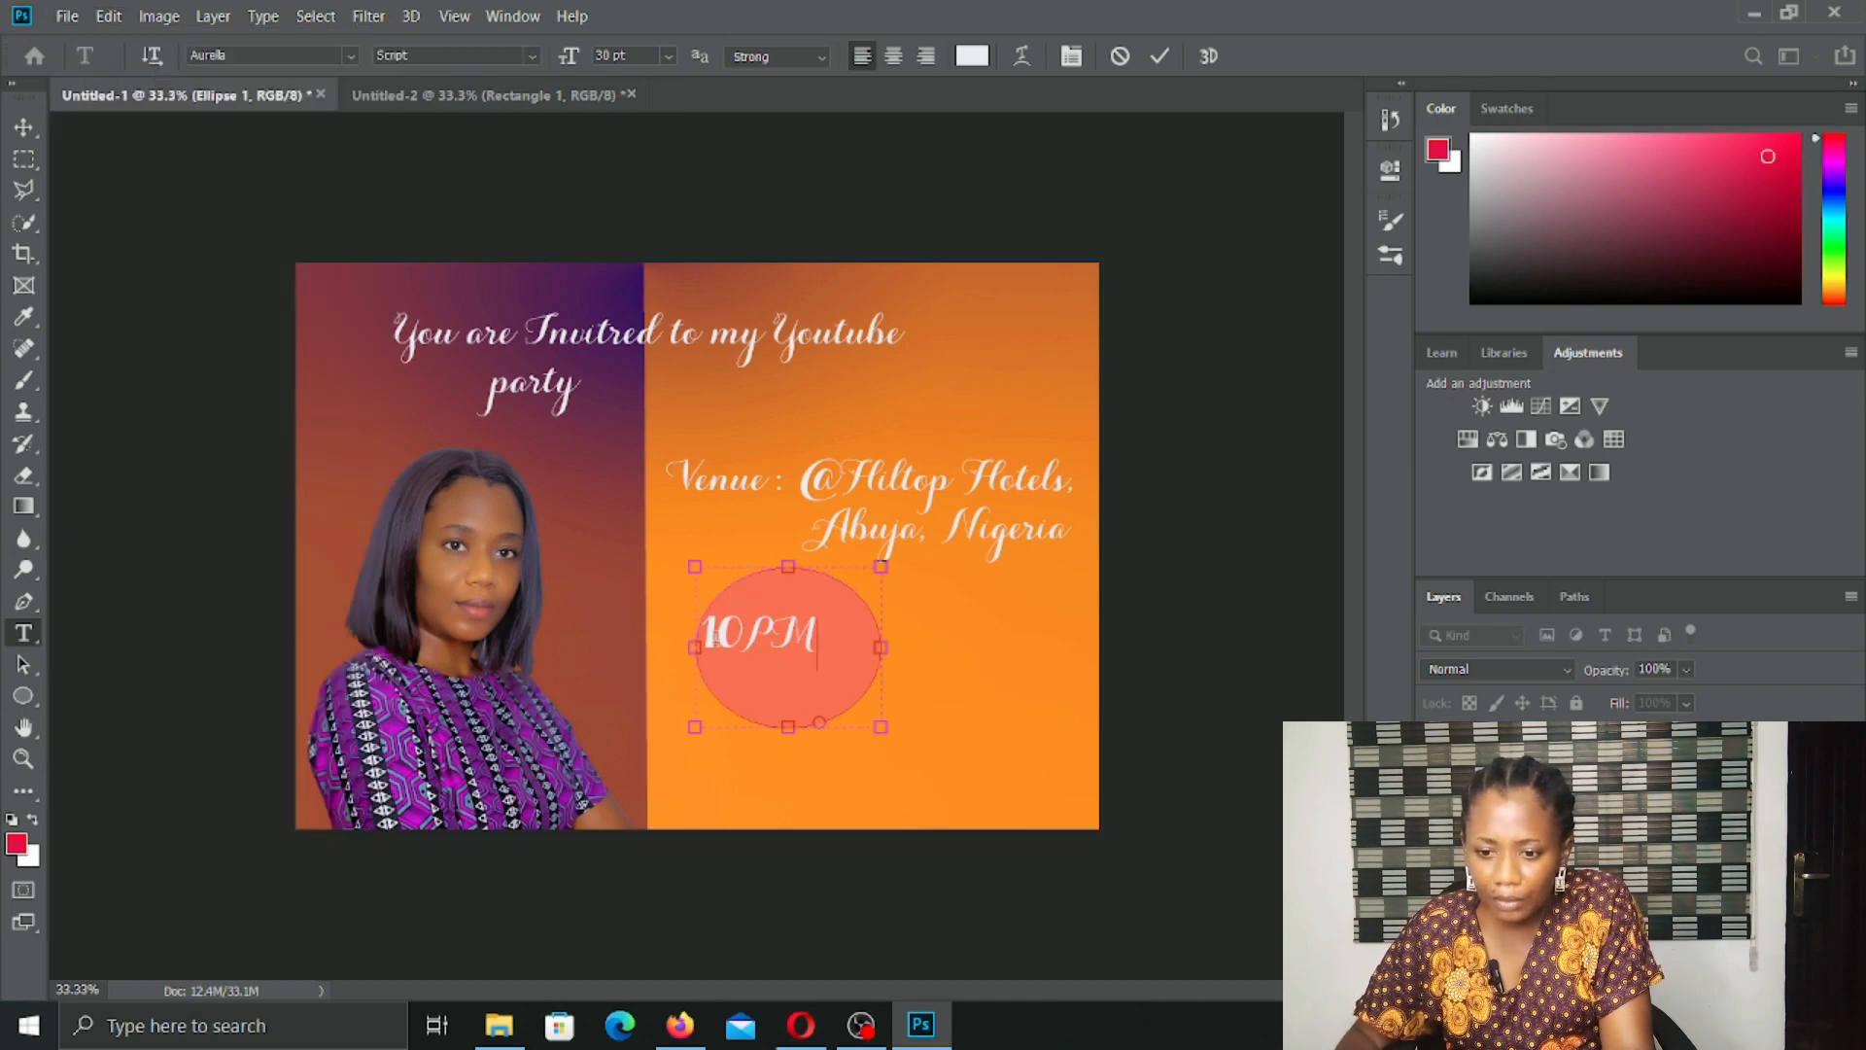
click(709, 635)
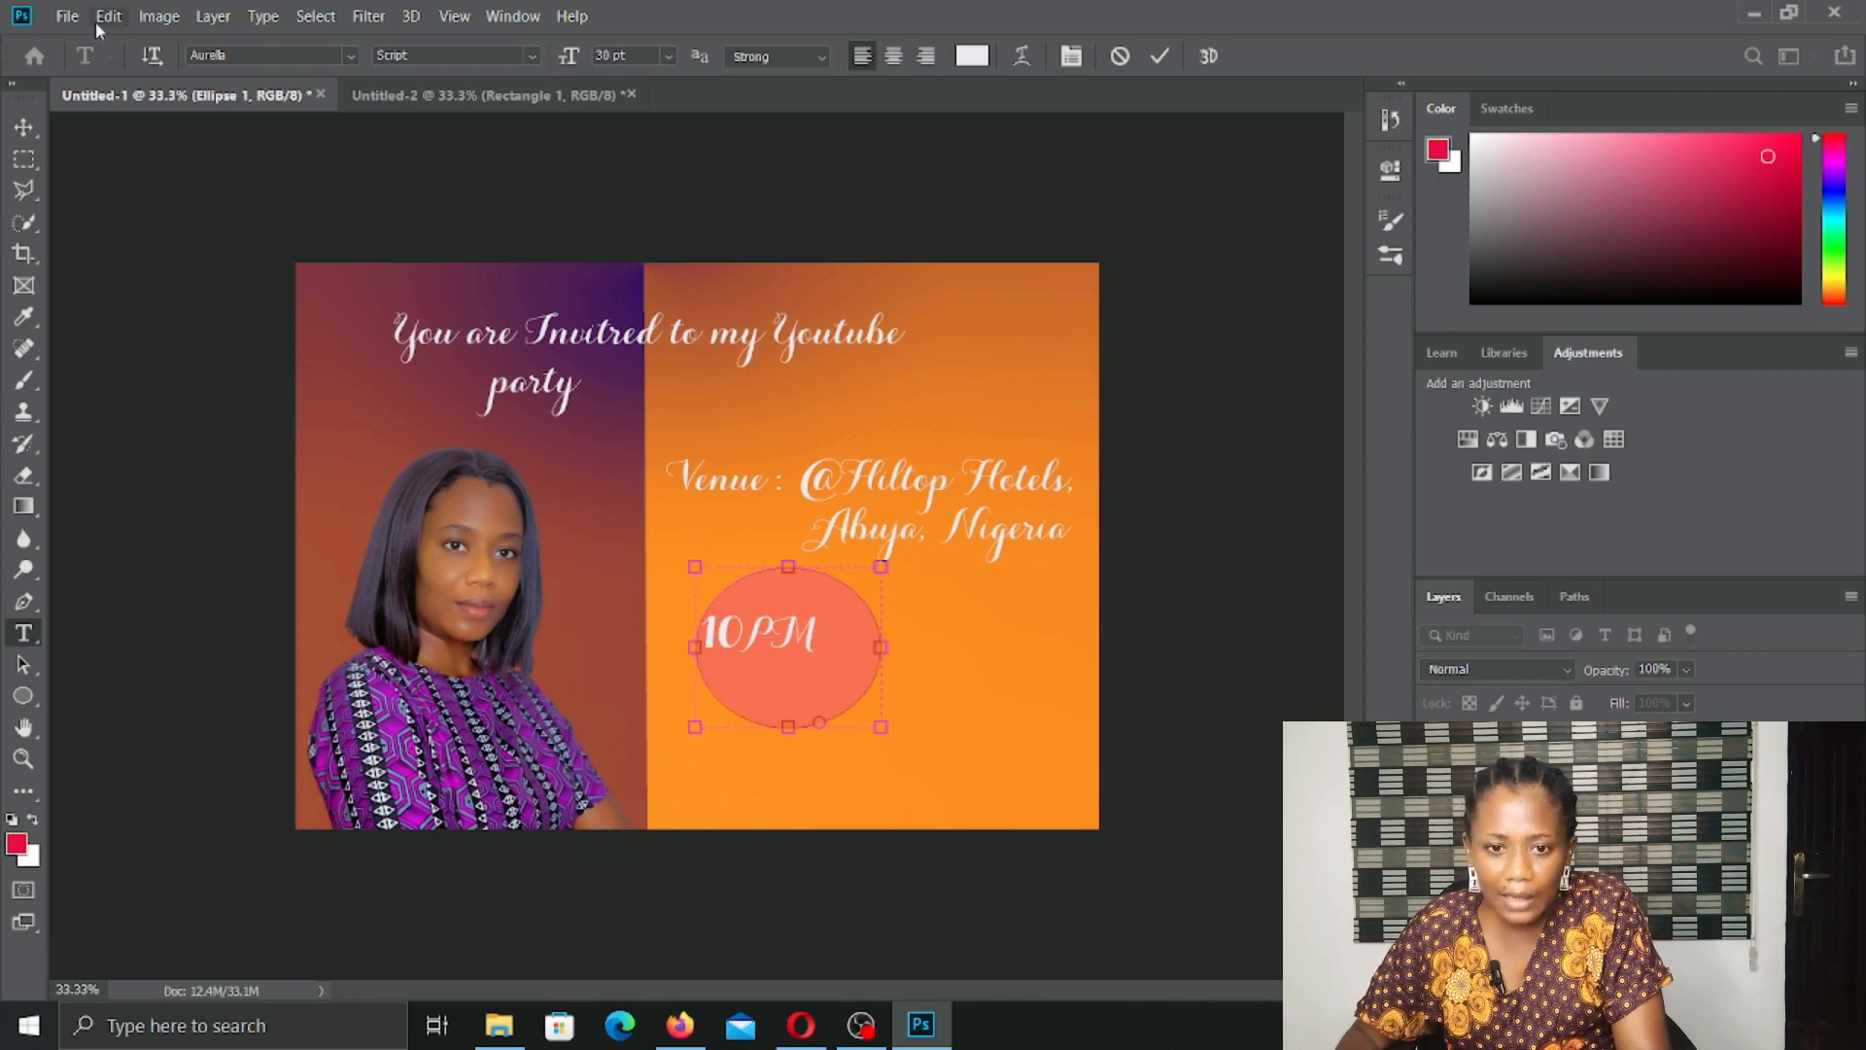
click(61, 16)
click(817, 656)
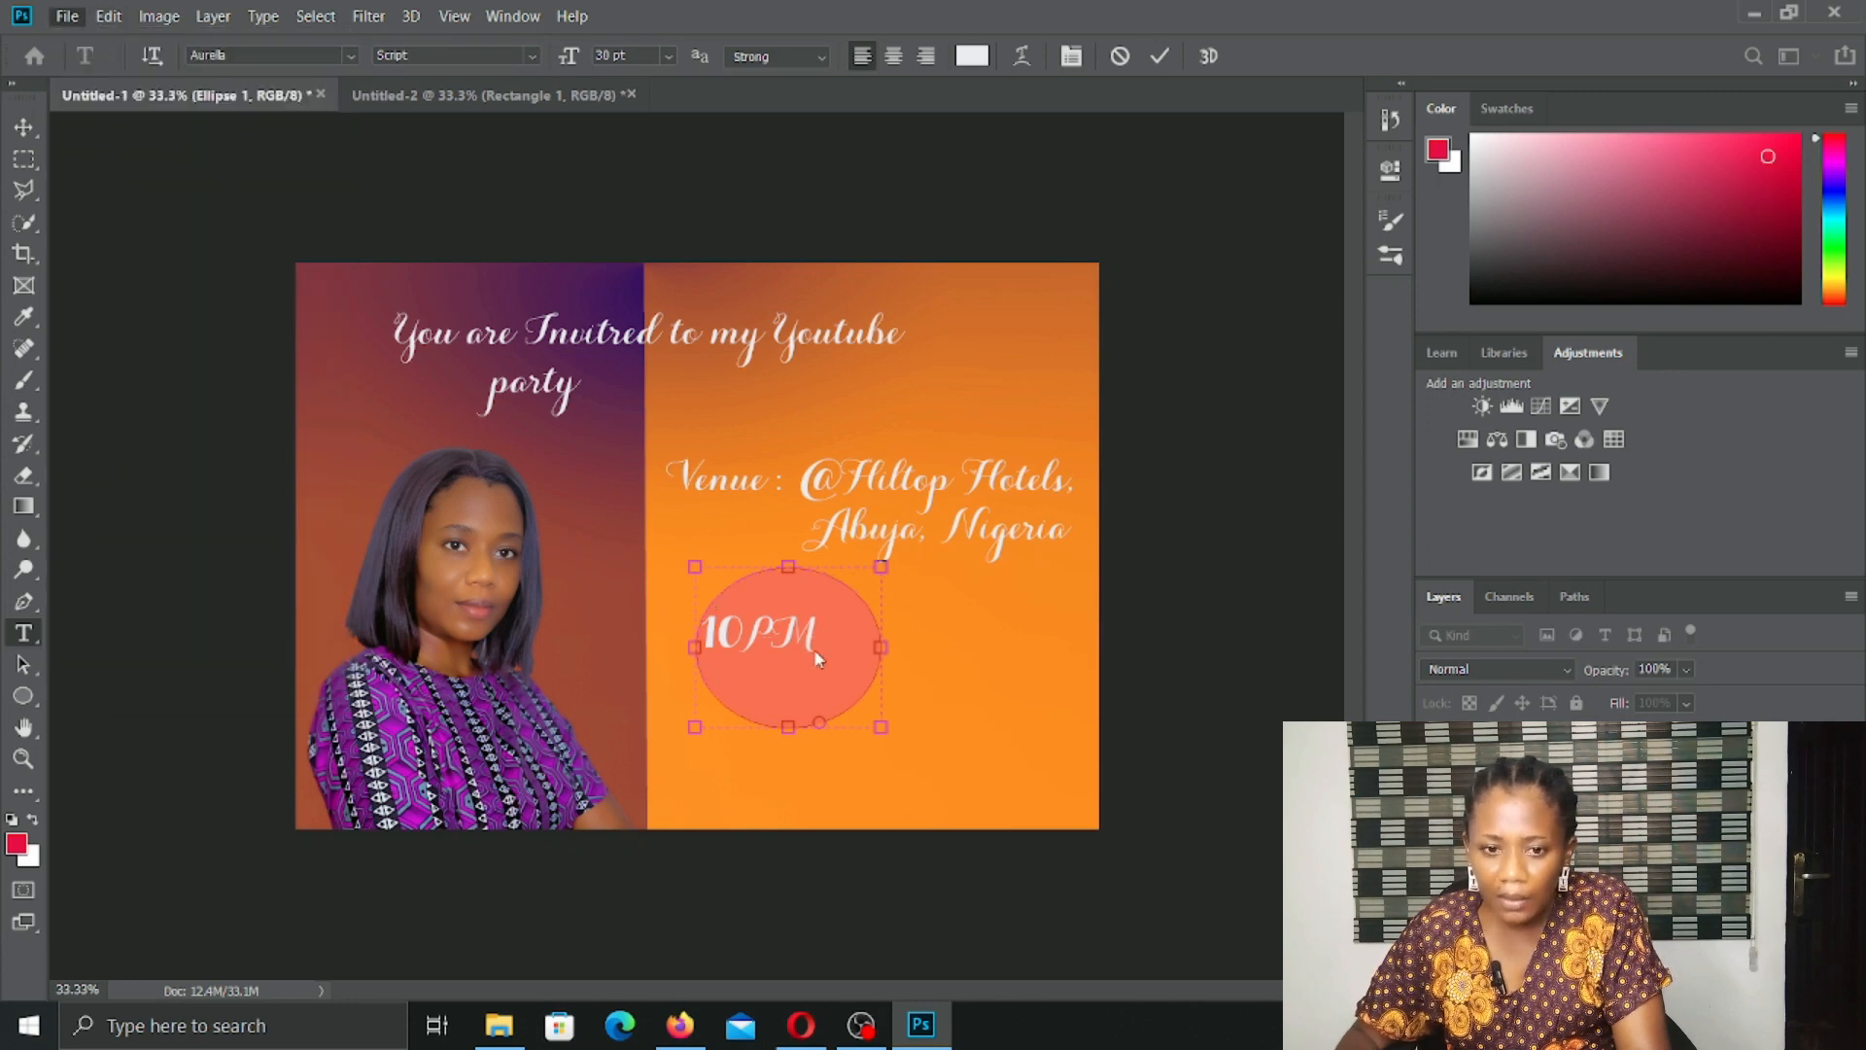
click(24, 128)
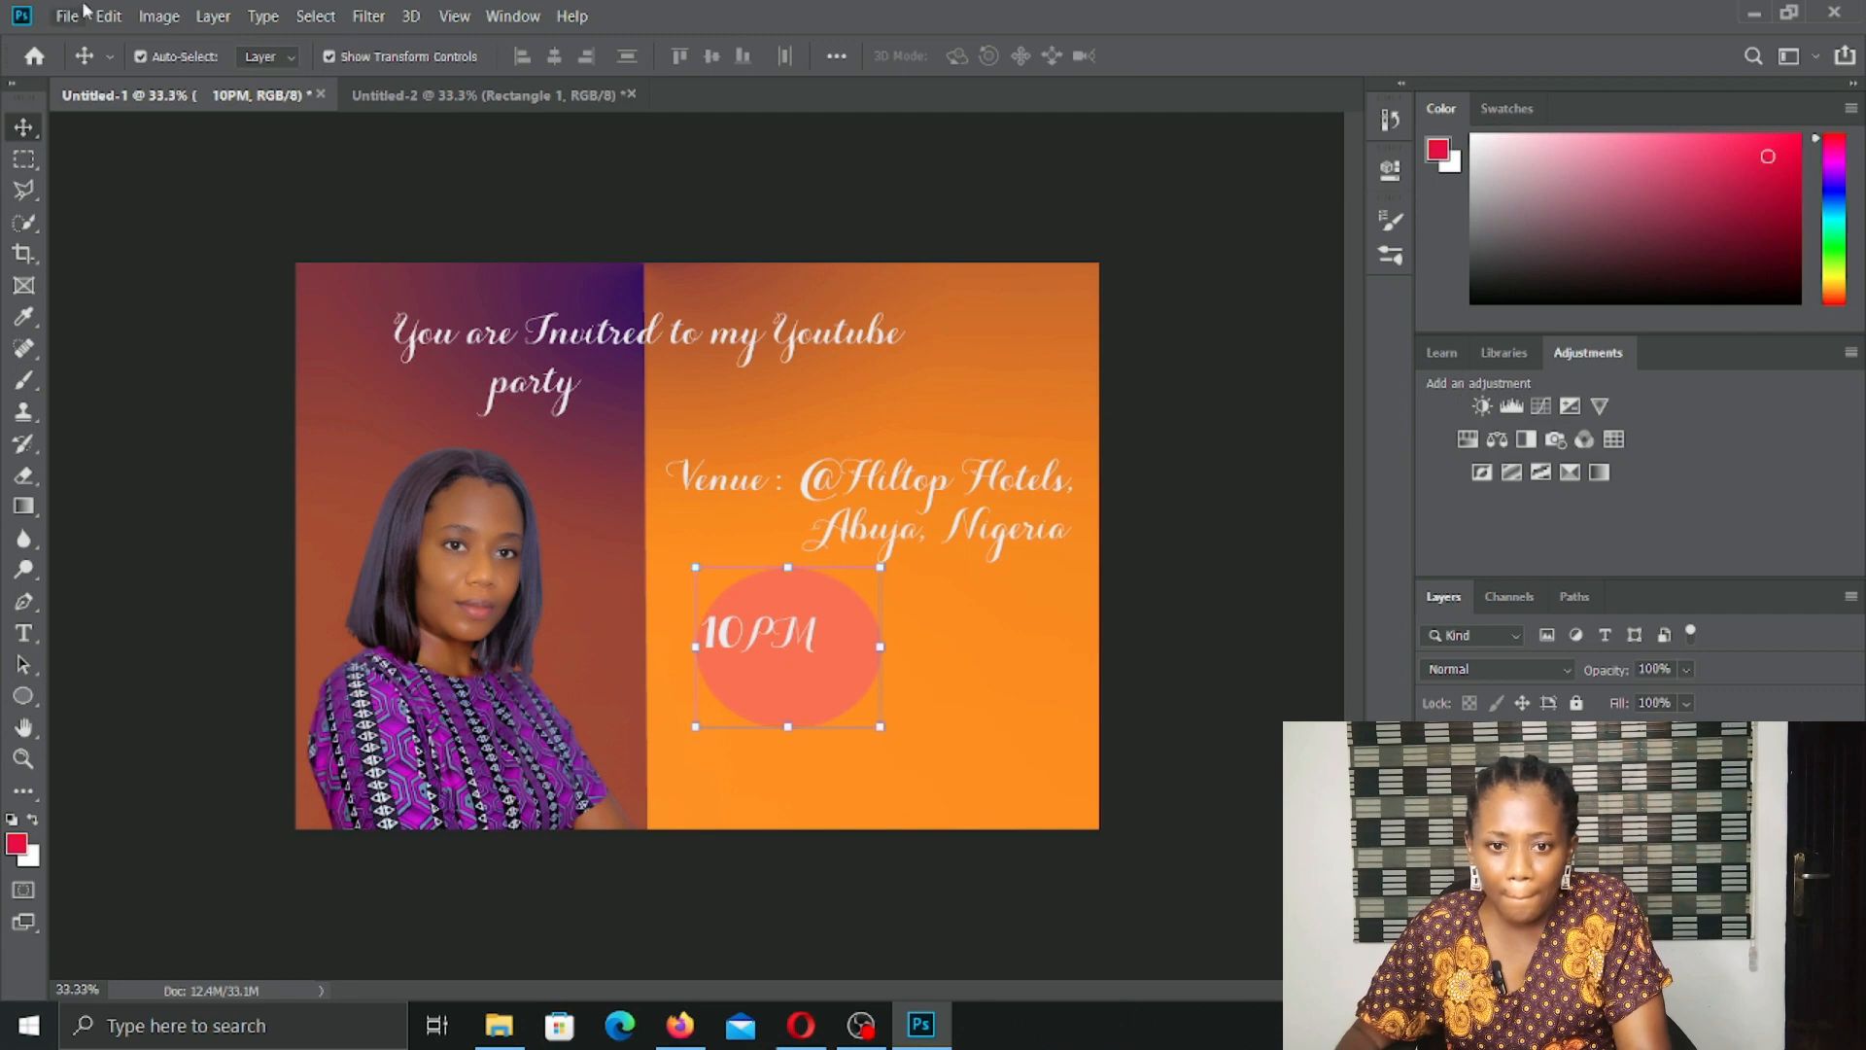
click(68, 17)
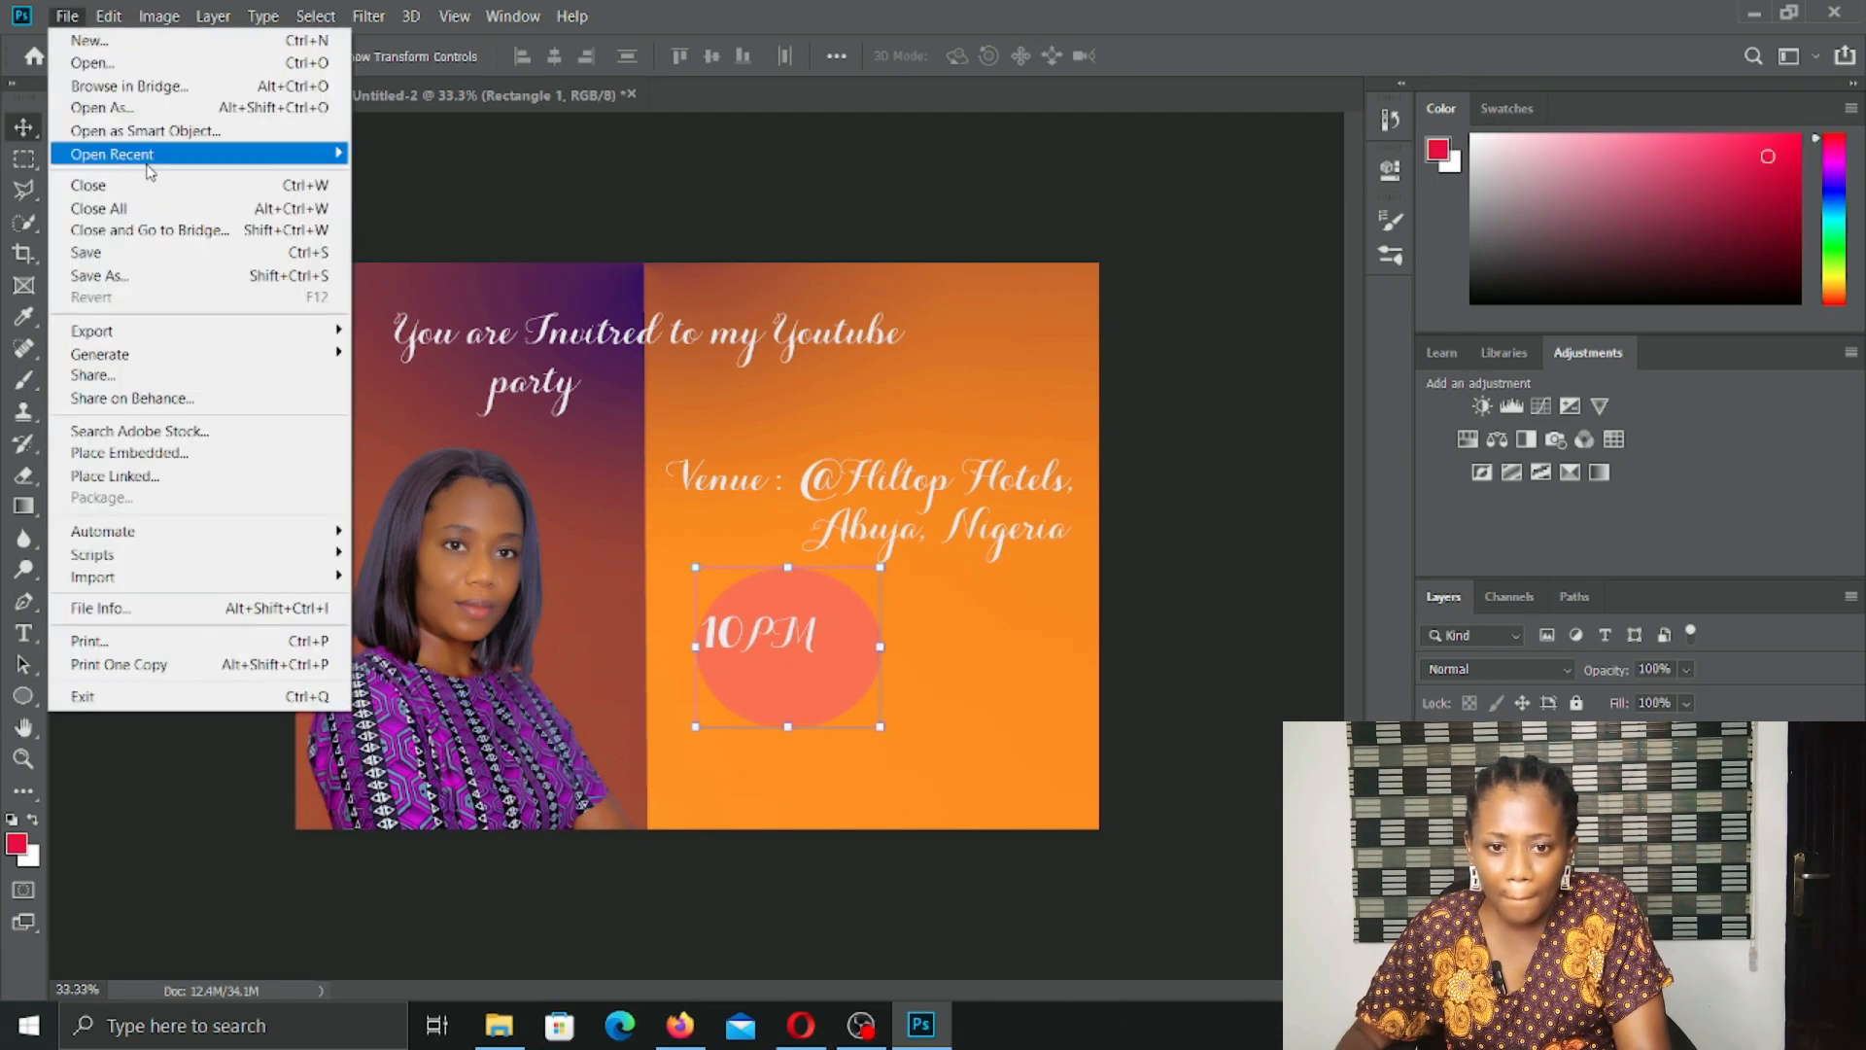
click(136, 62)
scroll(511, 300, down, 2)
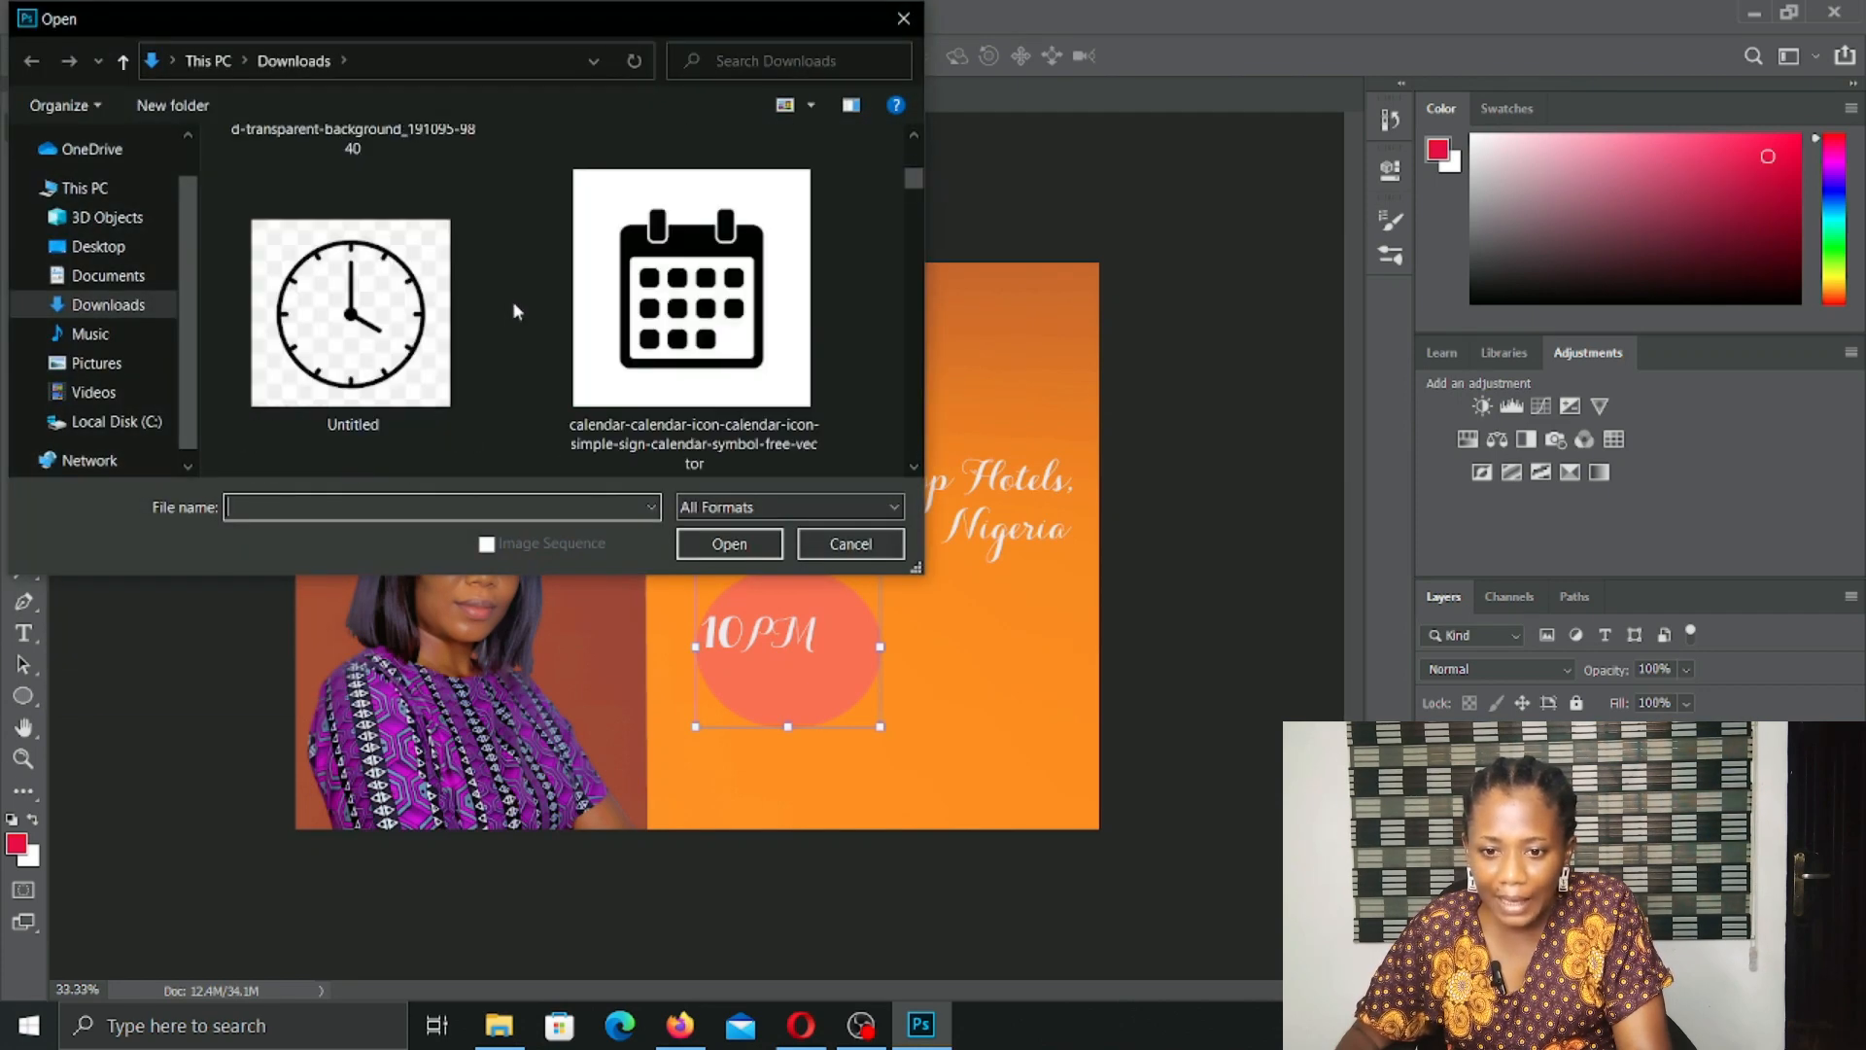
click(350, 313)
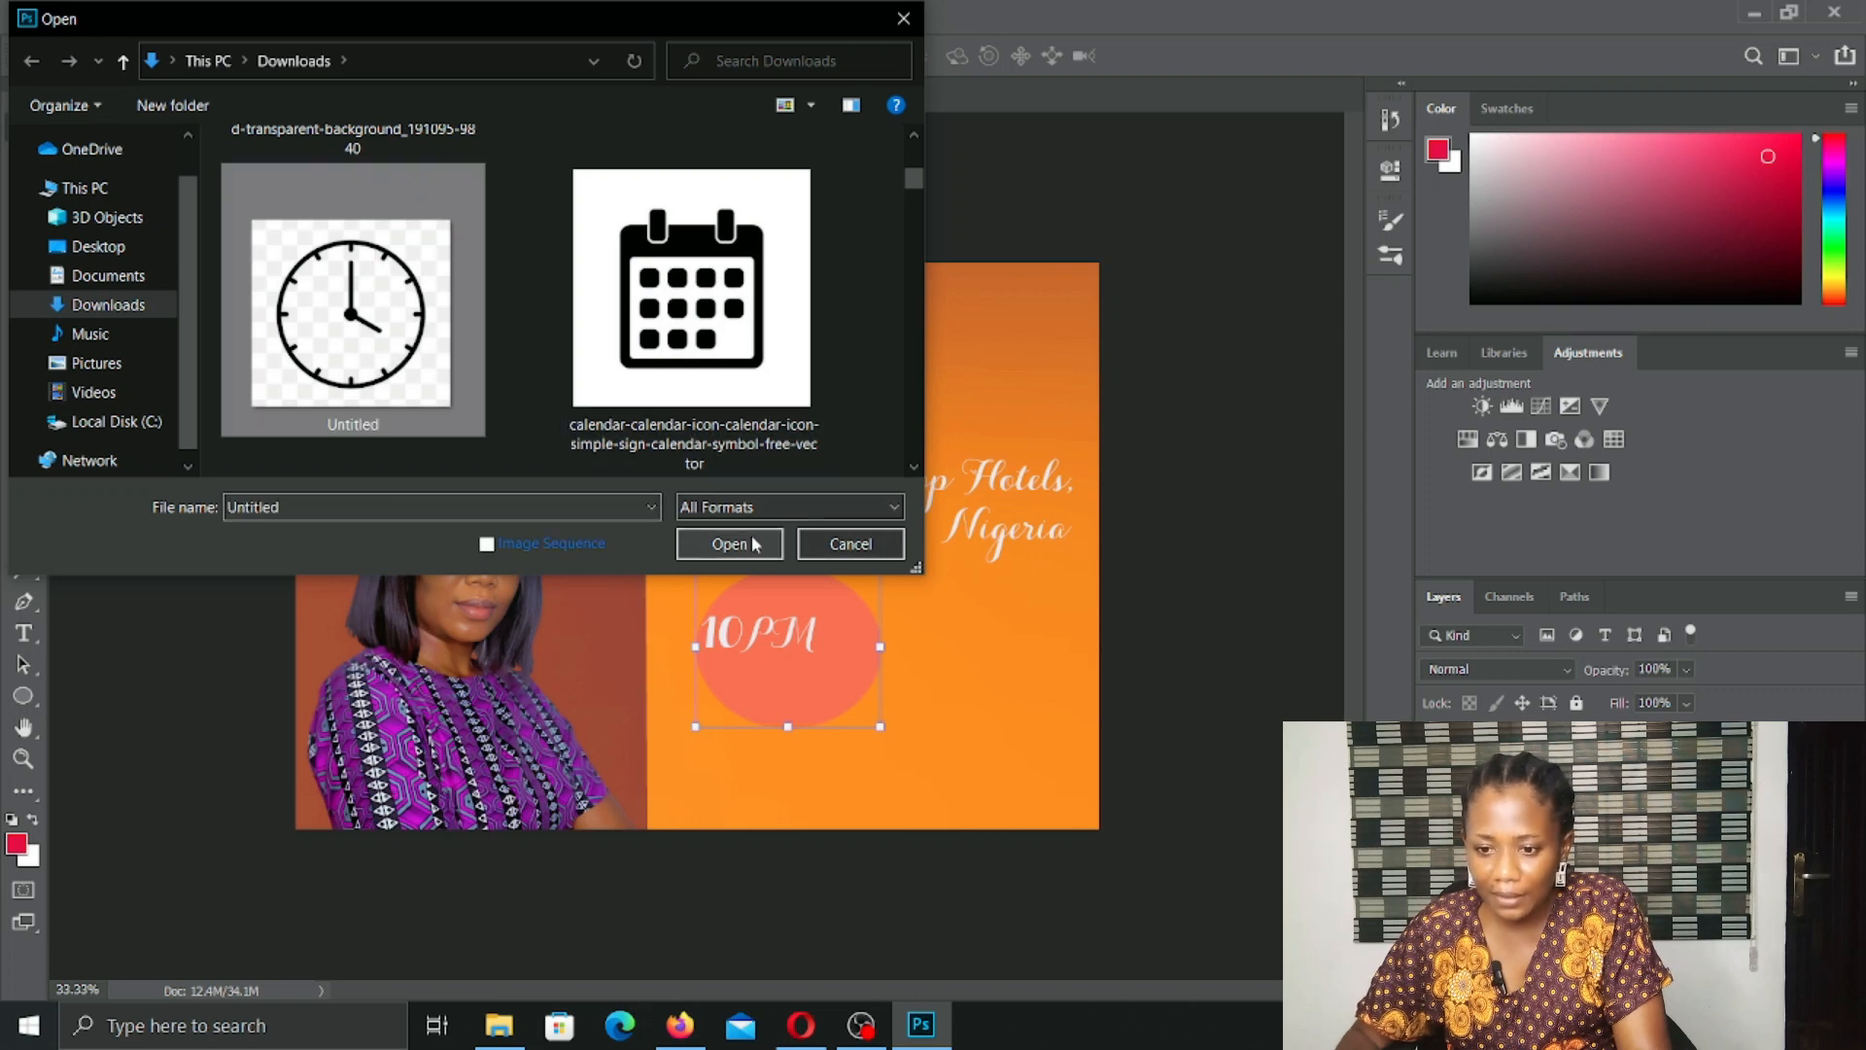
click(729, 543)
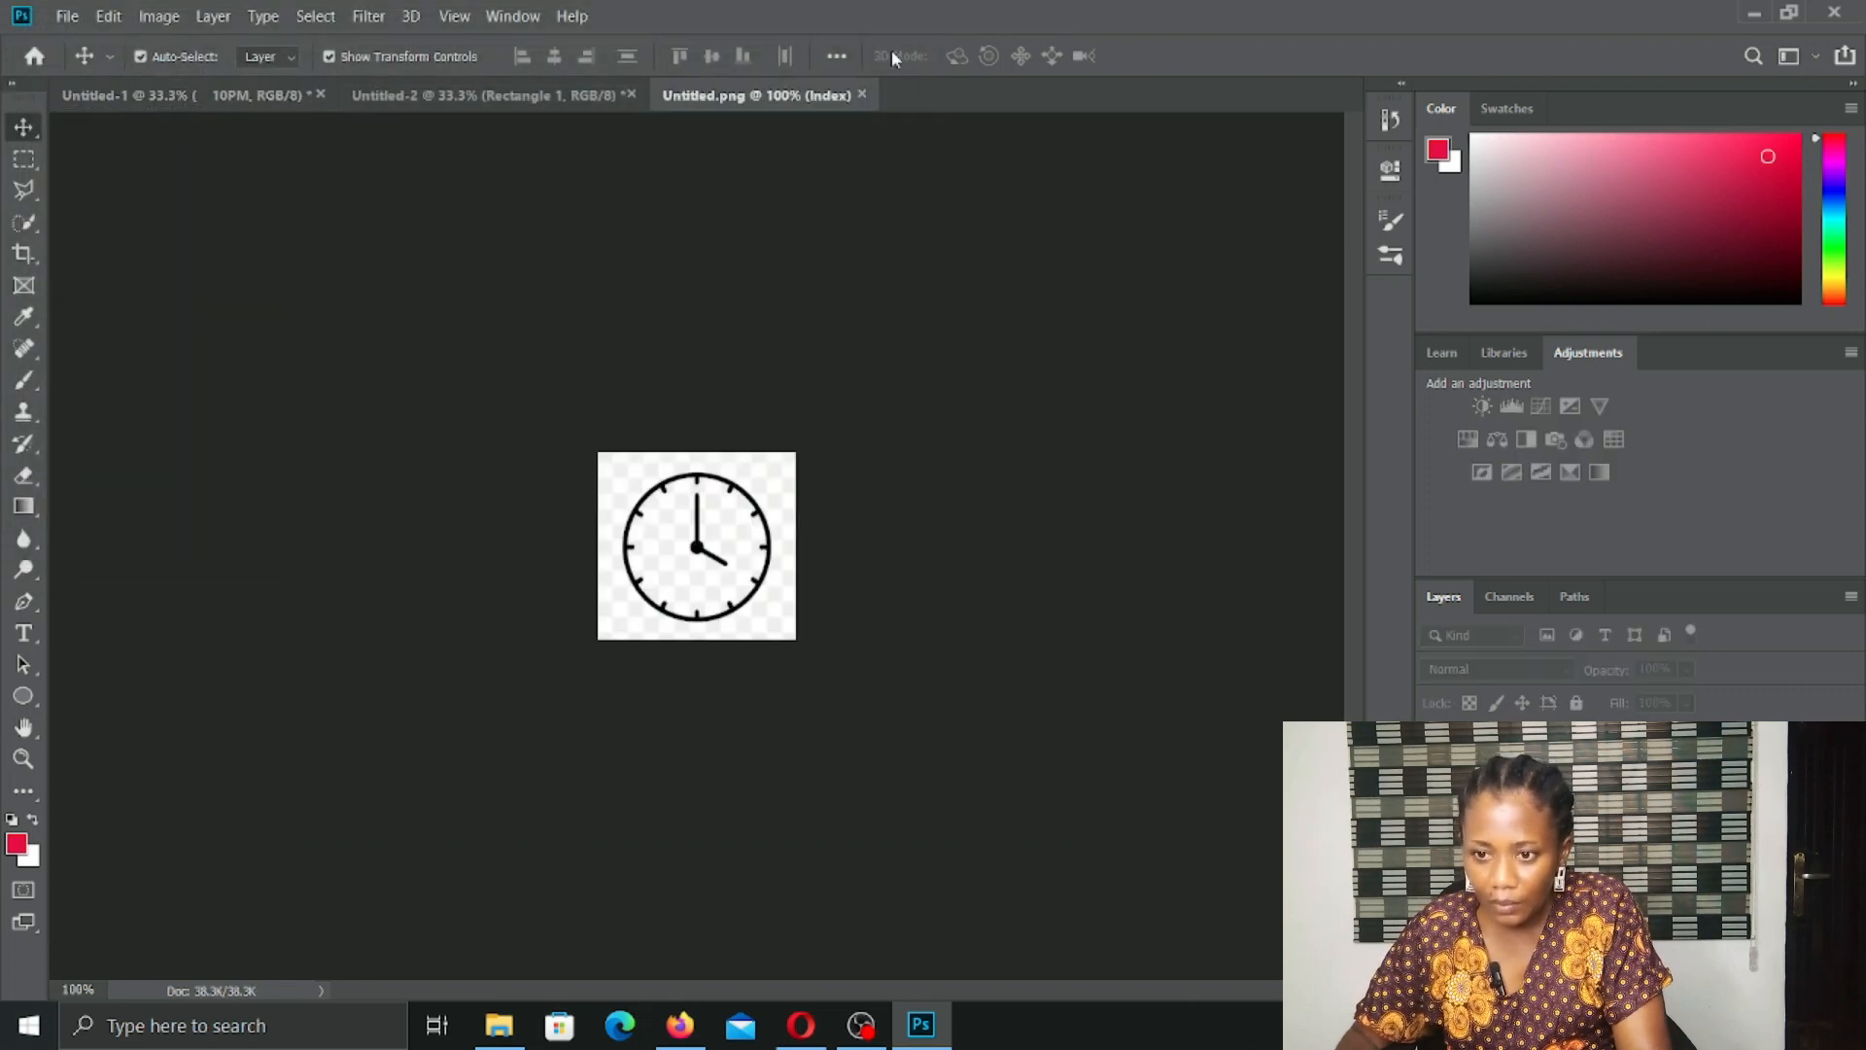
click(860, 94)
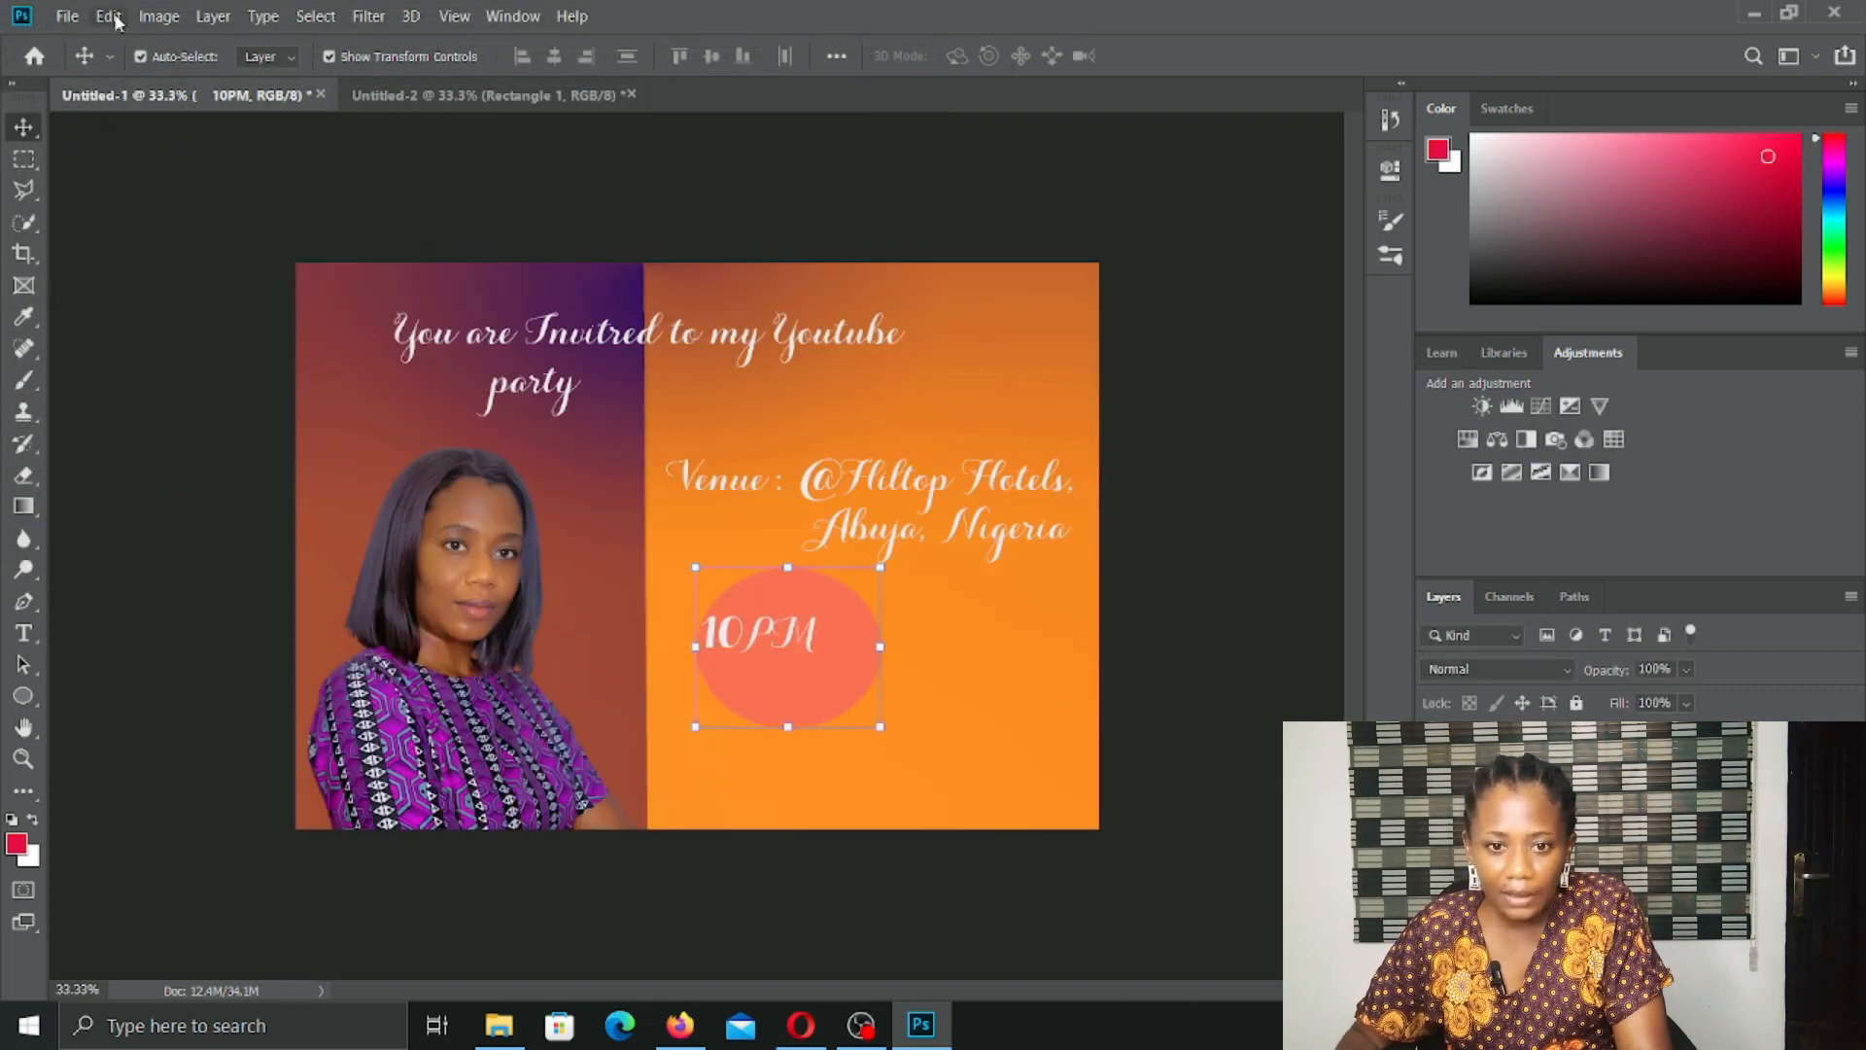
Step: Place the clock image "Untitled" from Downloads as an embedded image in the invitation
click(64, 18)
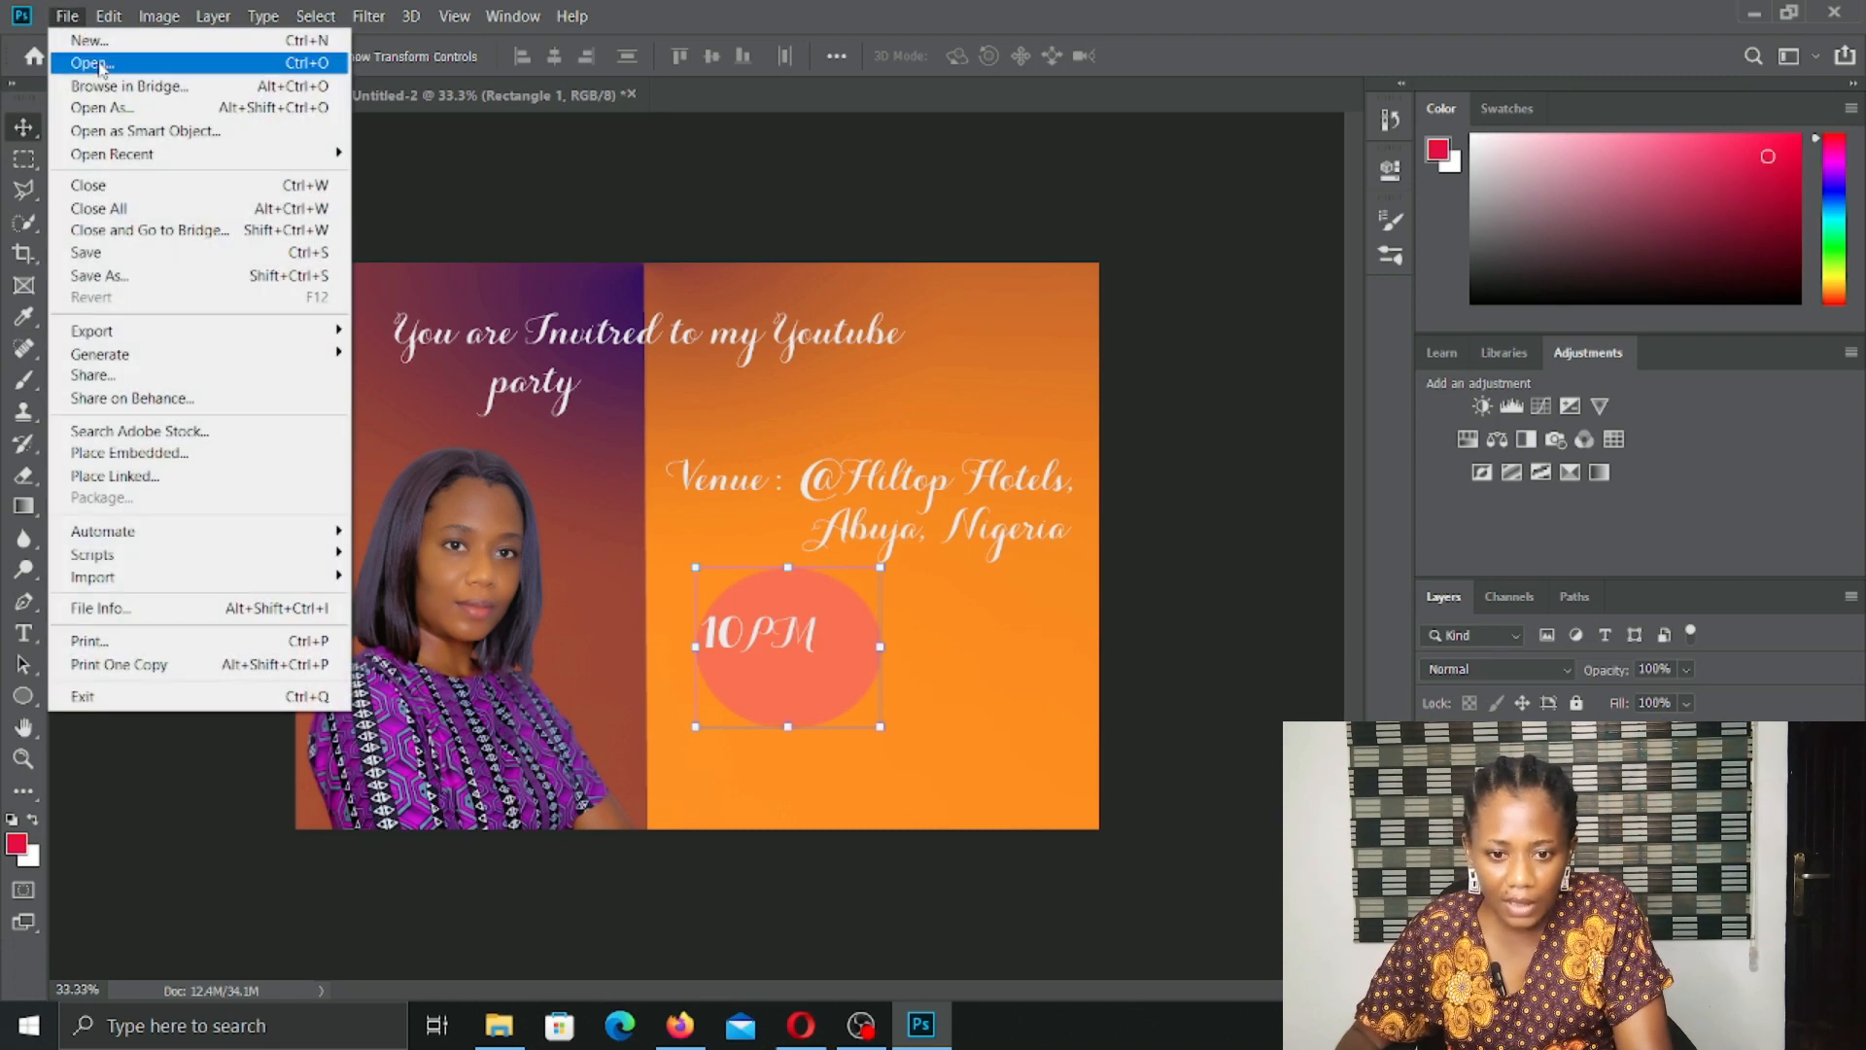
click(109, 453)
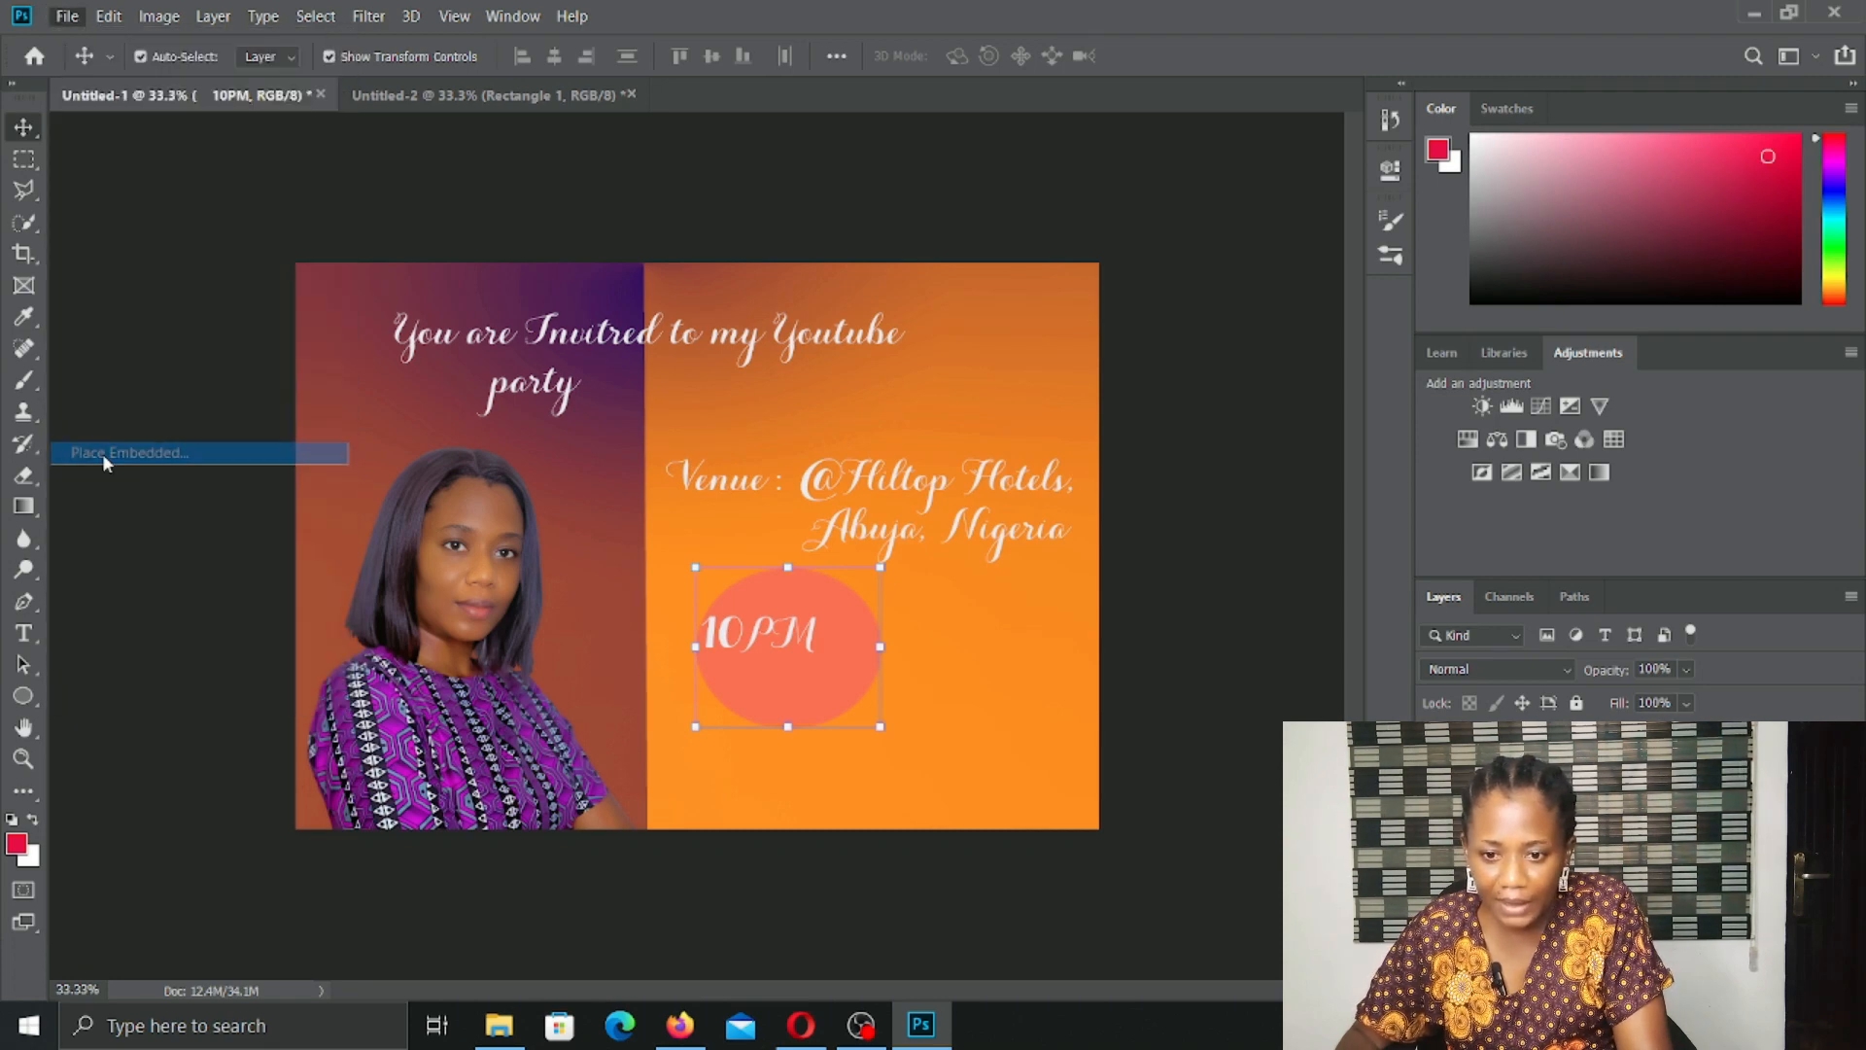
scroll(472, 328, down, 3)
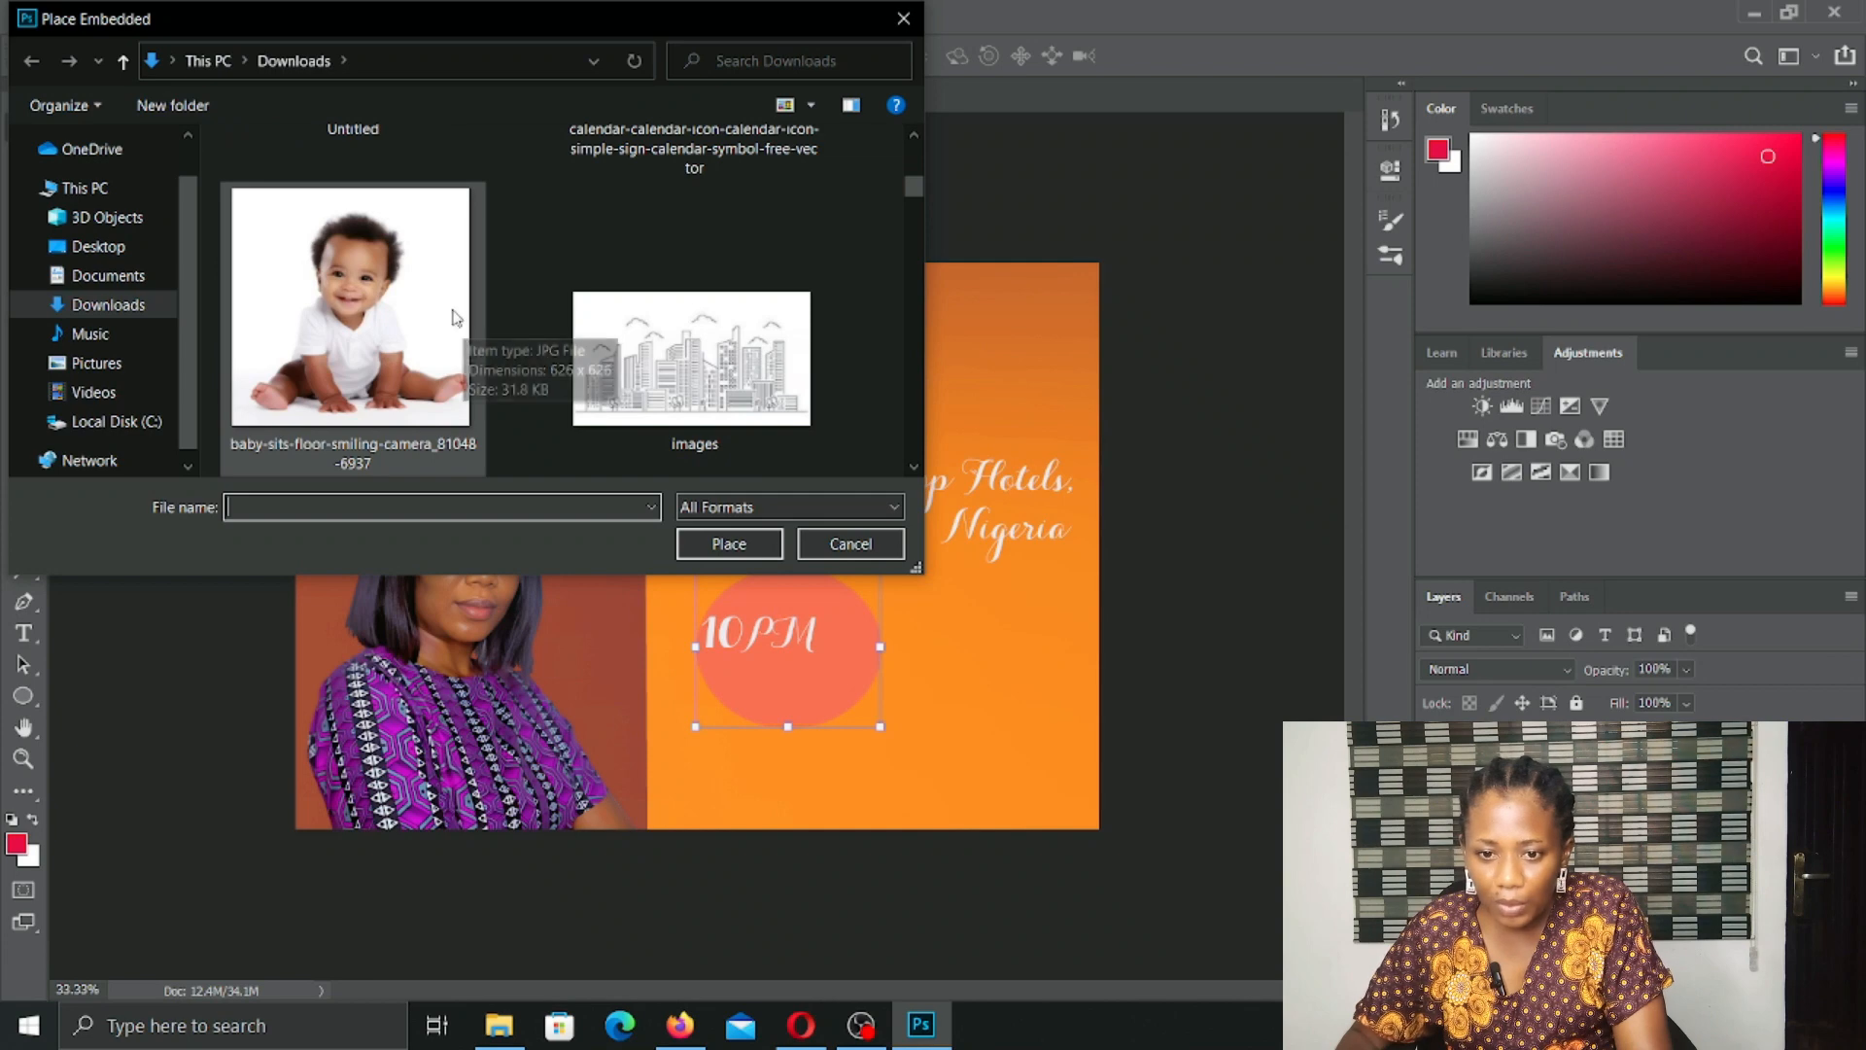
scroll(456, 311, up, 1)
click(451, 305)
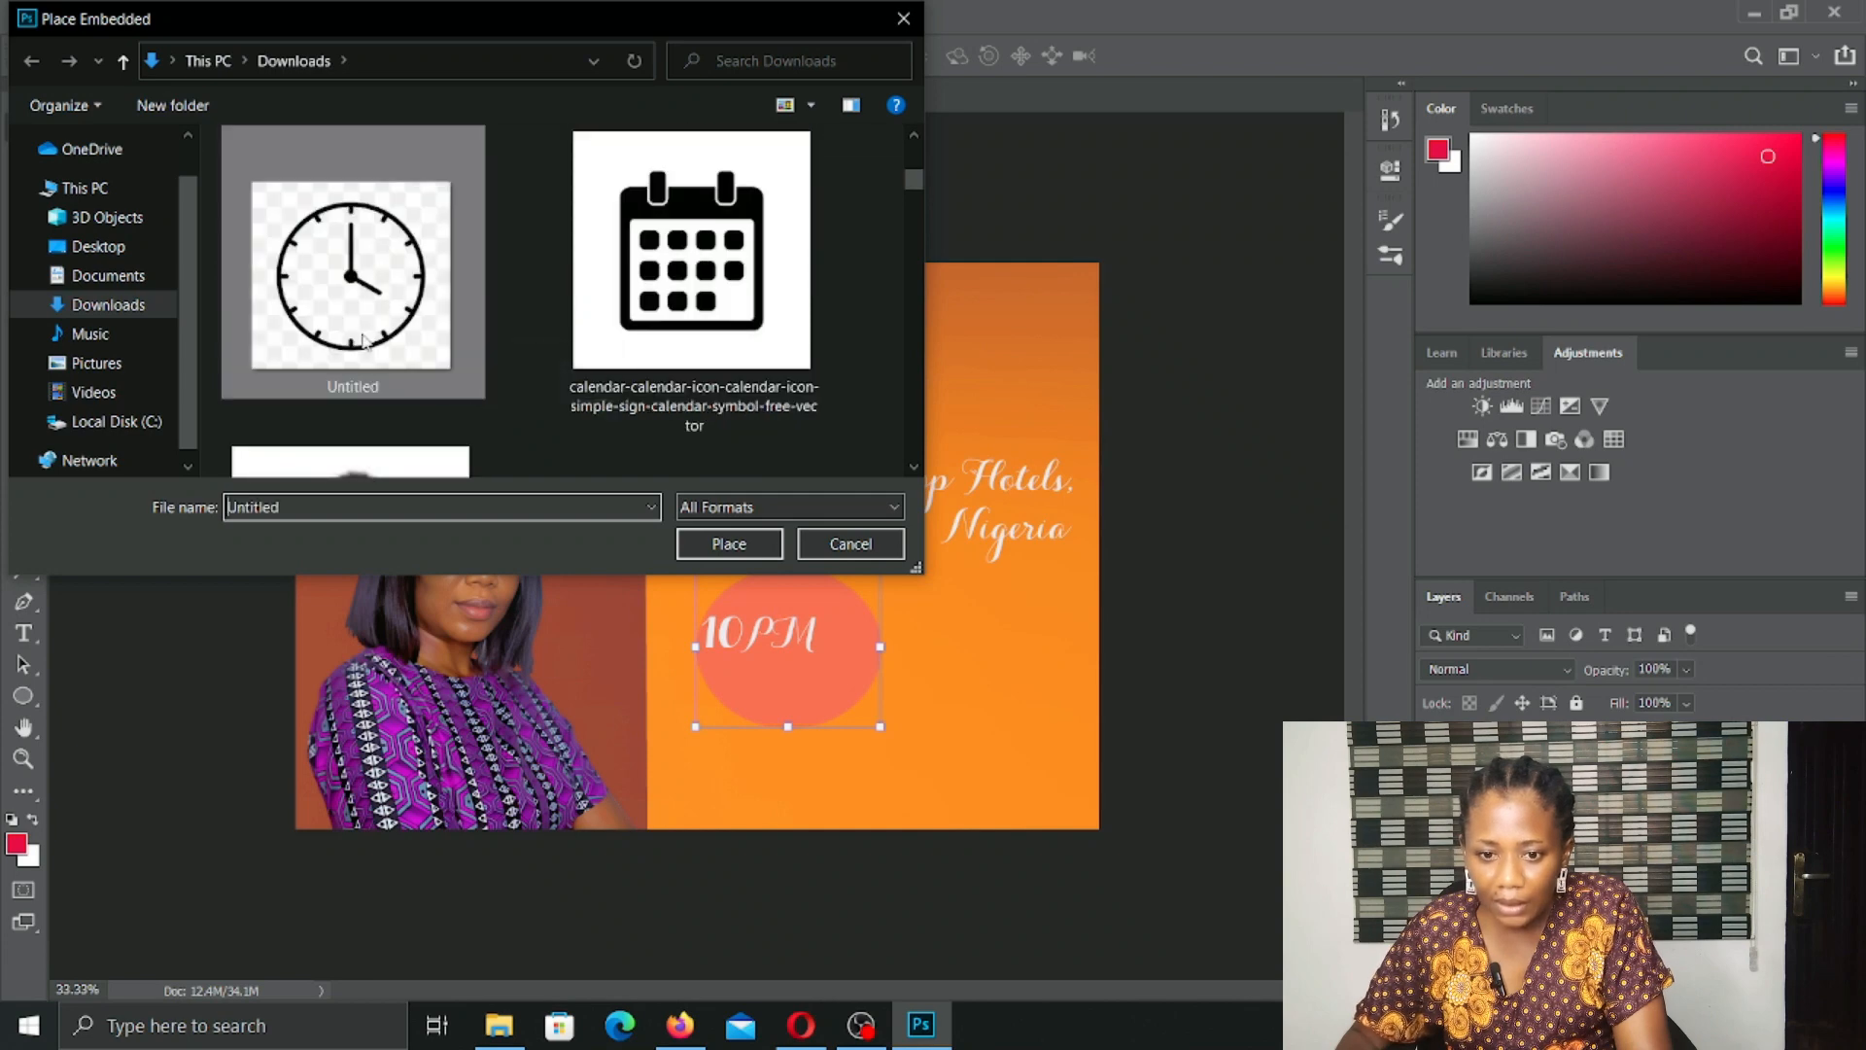
click(729, 542)
Step: Scale the clock image down to about 13% and position it above the 10PM text inside the coral ellipse
drag(724, 543, 811, 628)
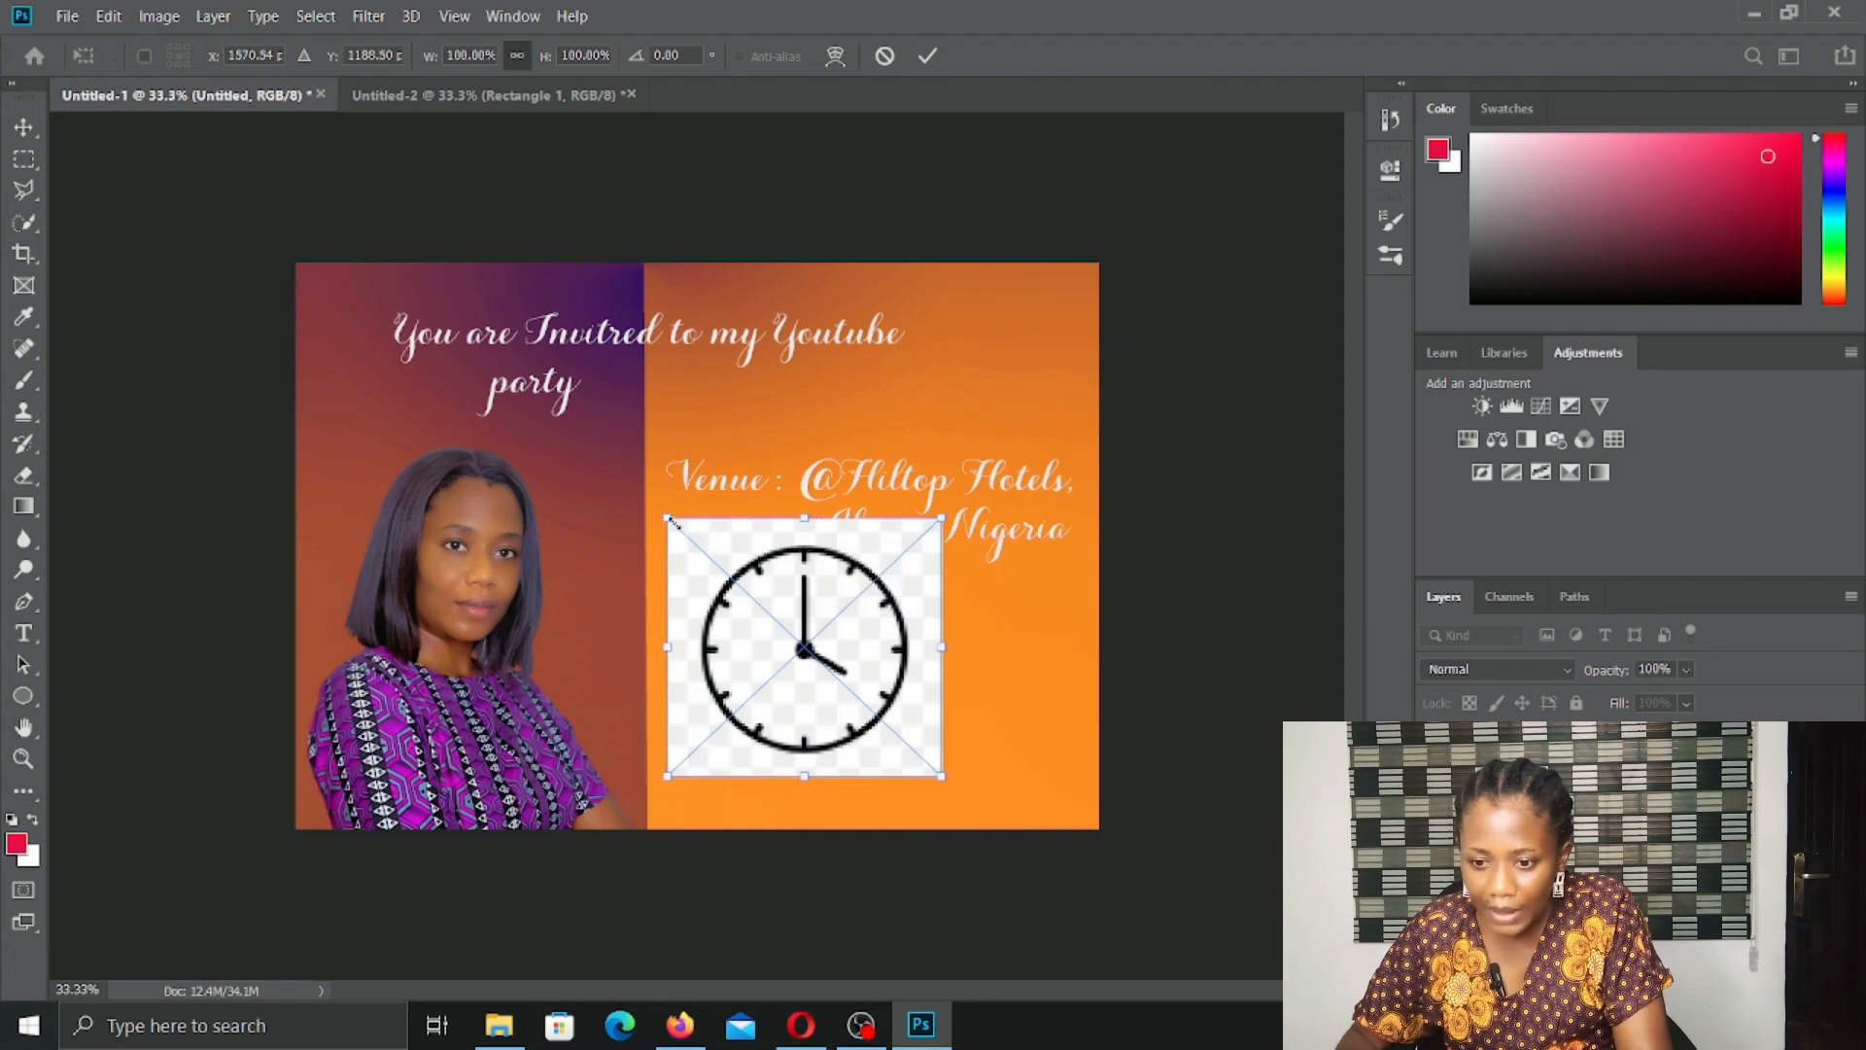
drag(670, 520, 795, 604)
drag(868, 698, 805, 640)
drag(721, 561, 770, 598)
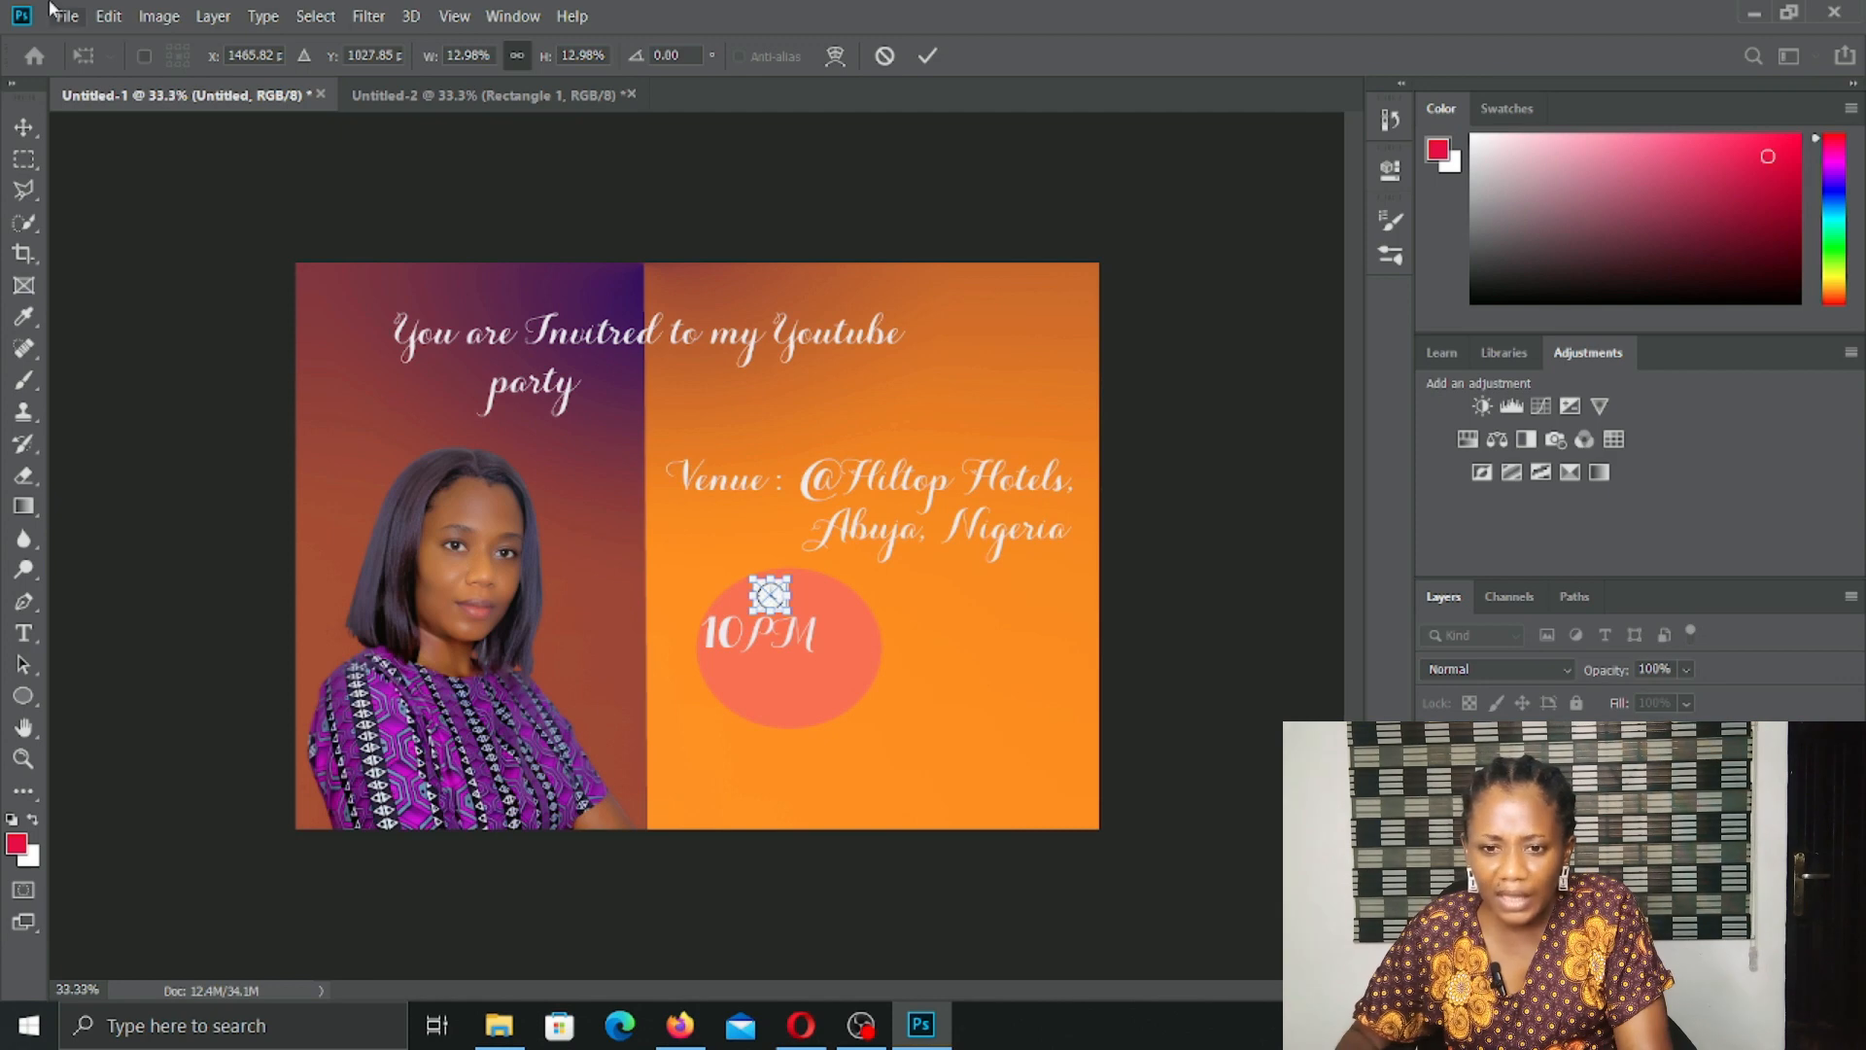
Step: Commit the placement of the scaled clock image
click(317, 17)
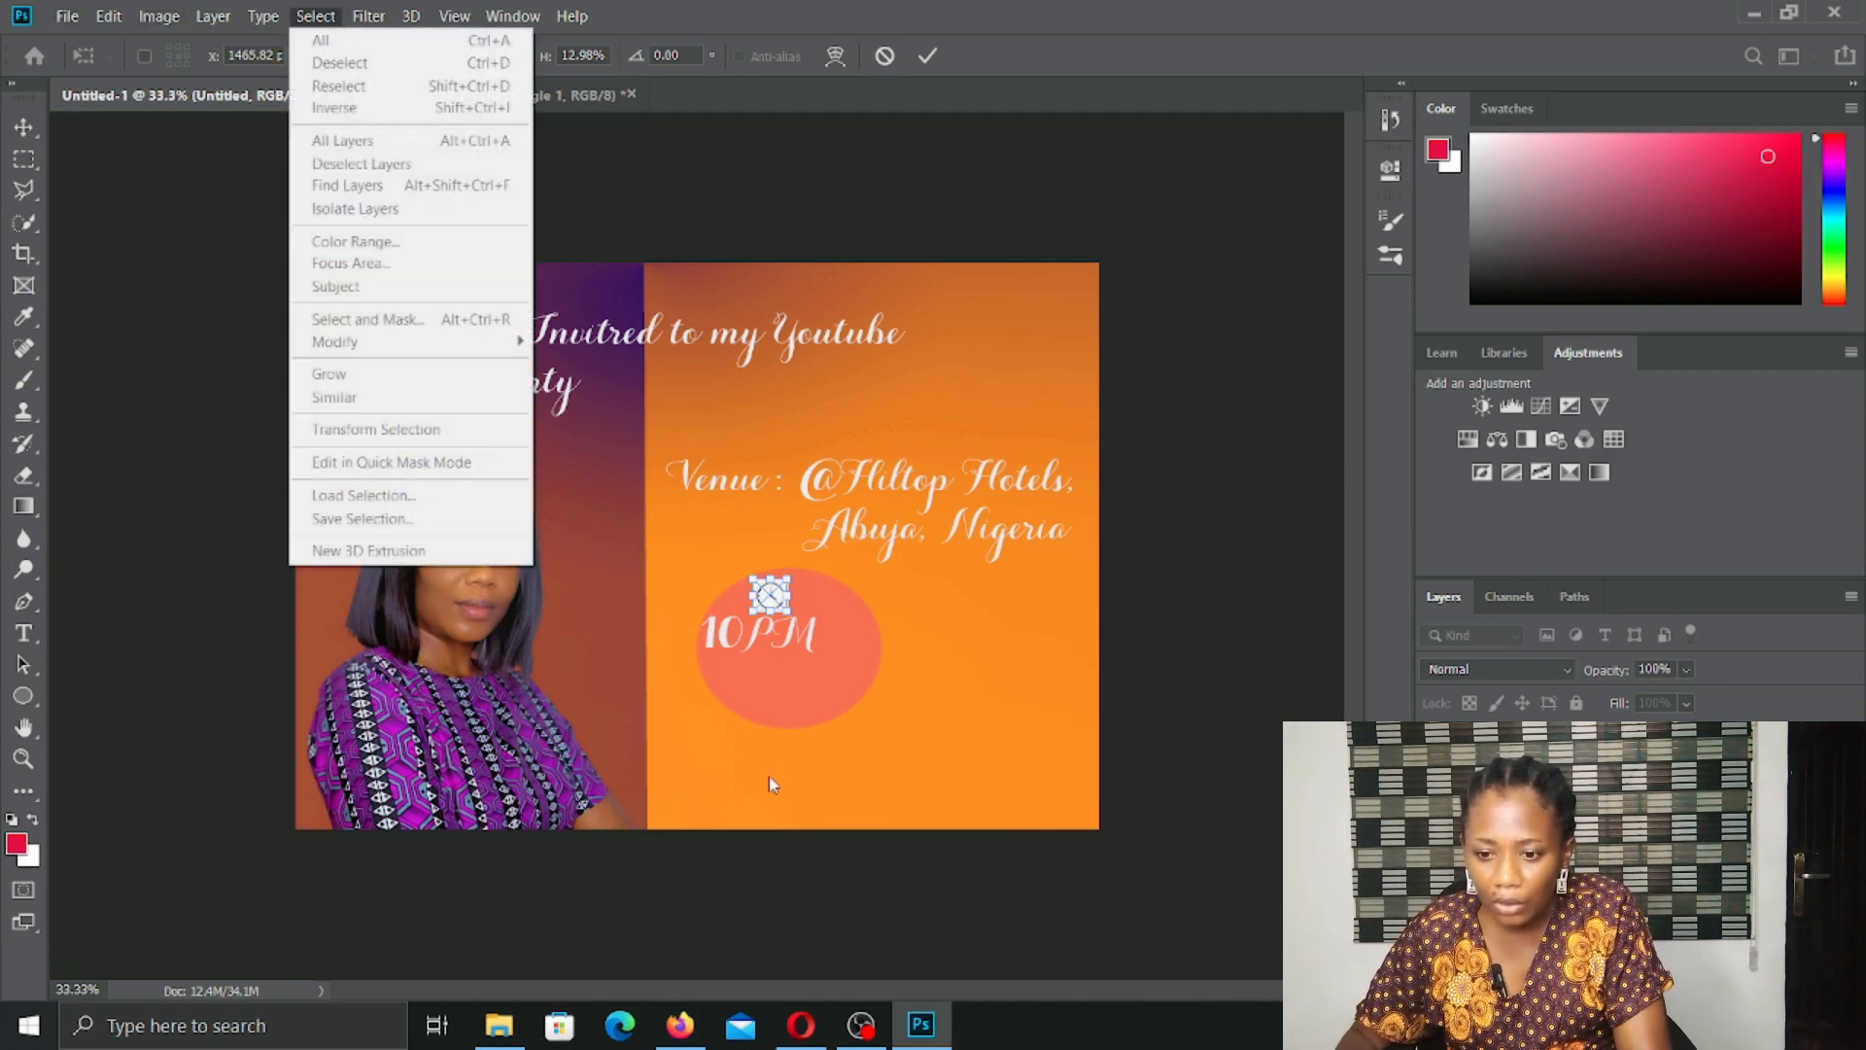
click(766, 709)
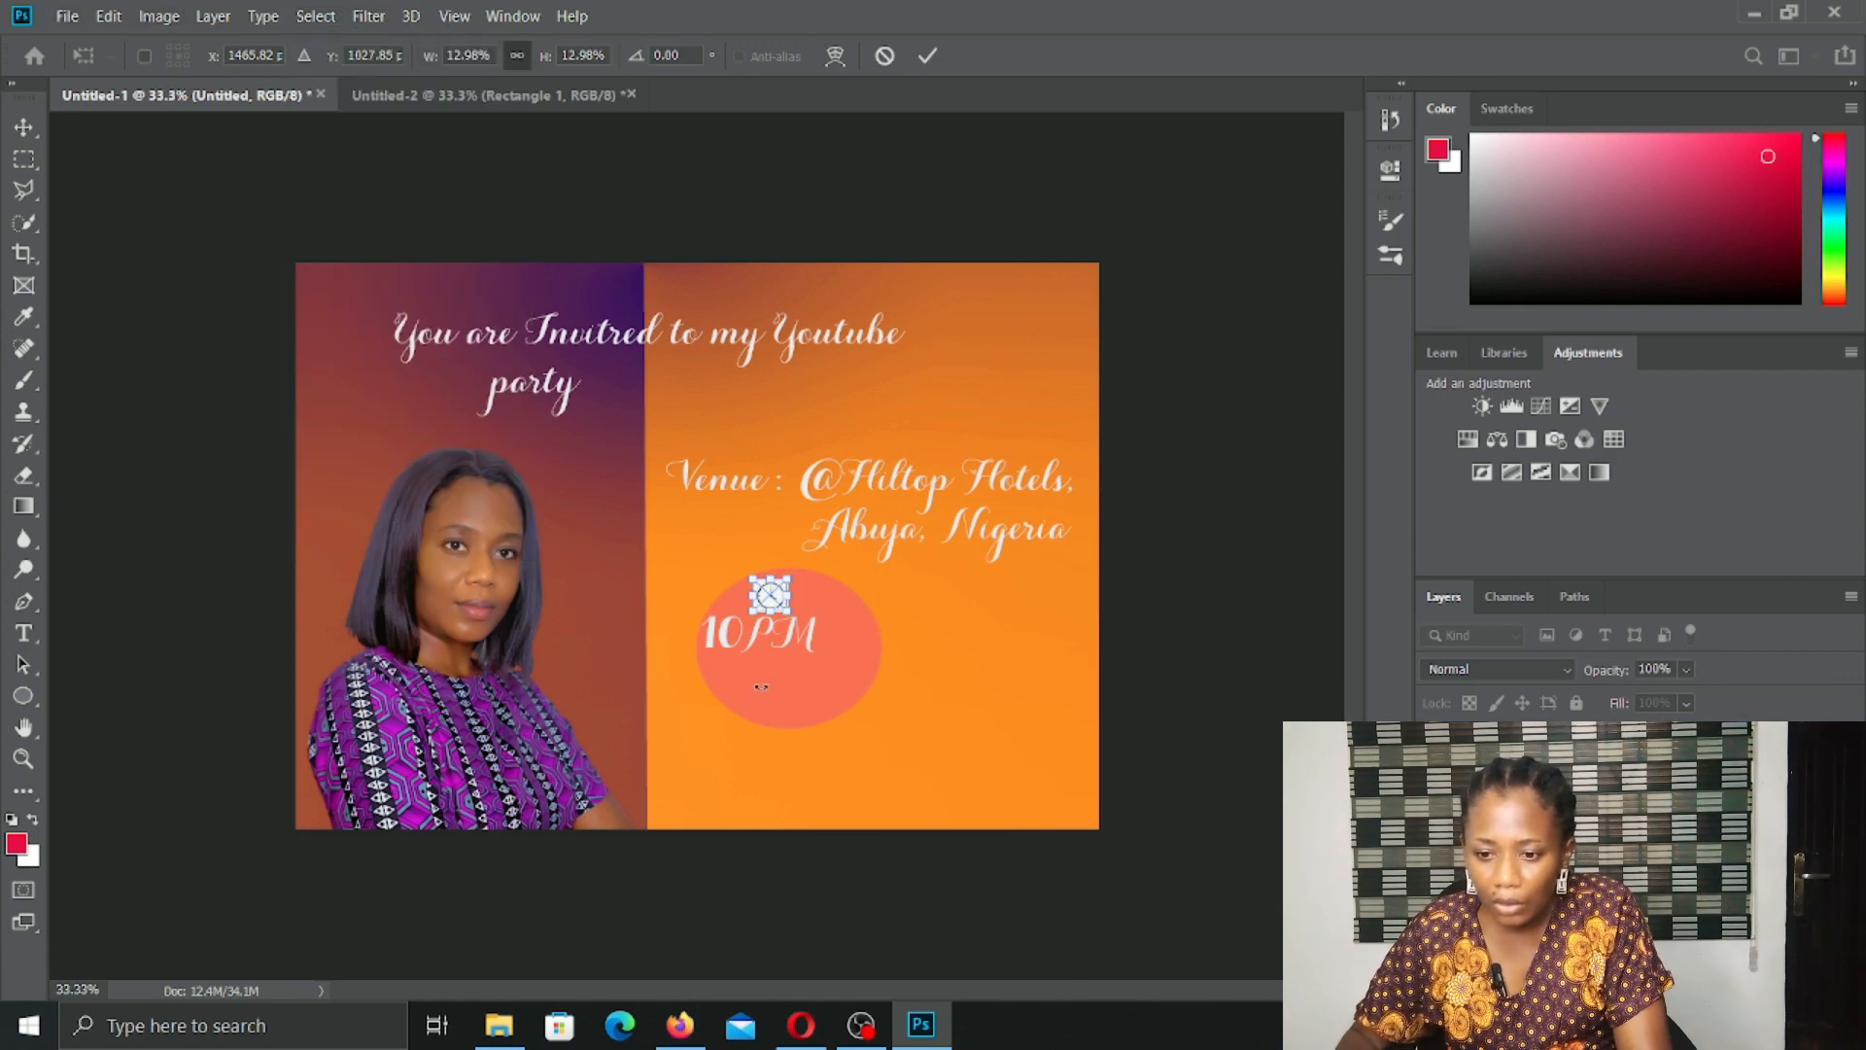
click(24, 126)
click(777, 594)
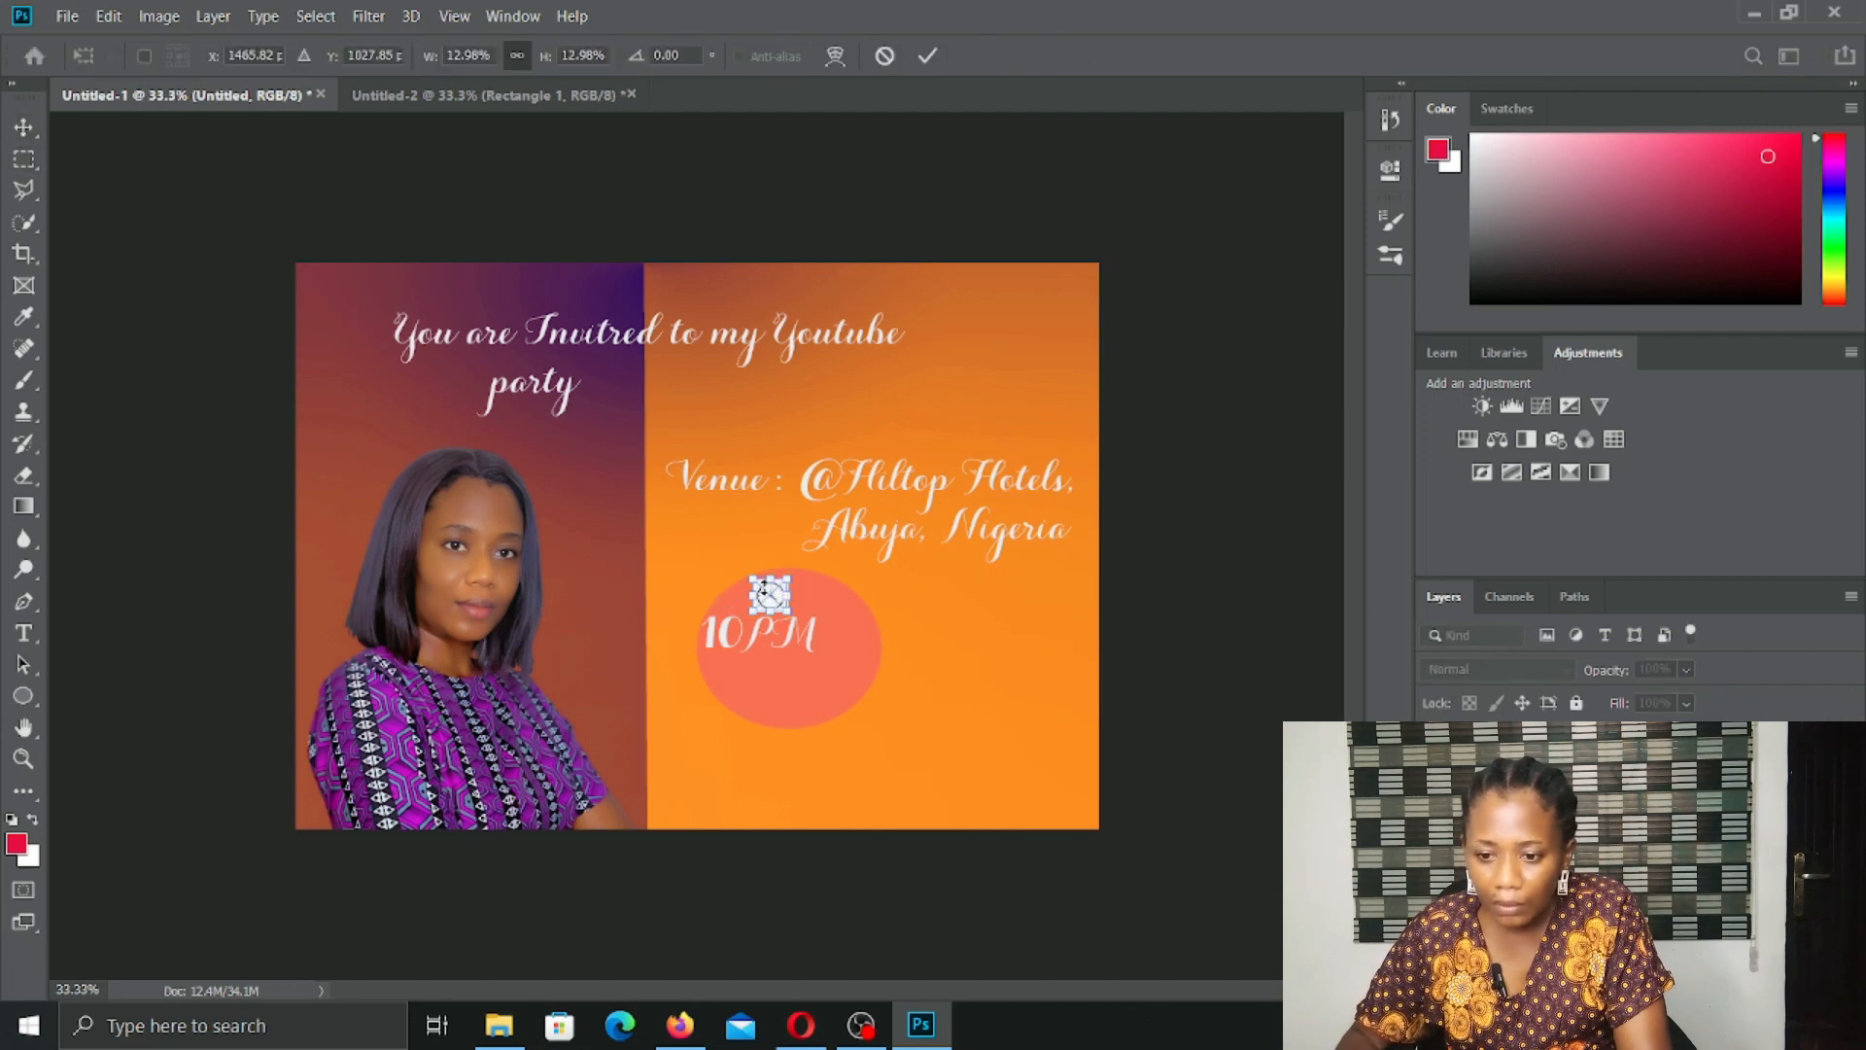
click(317, 16)
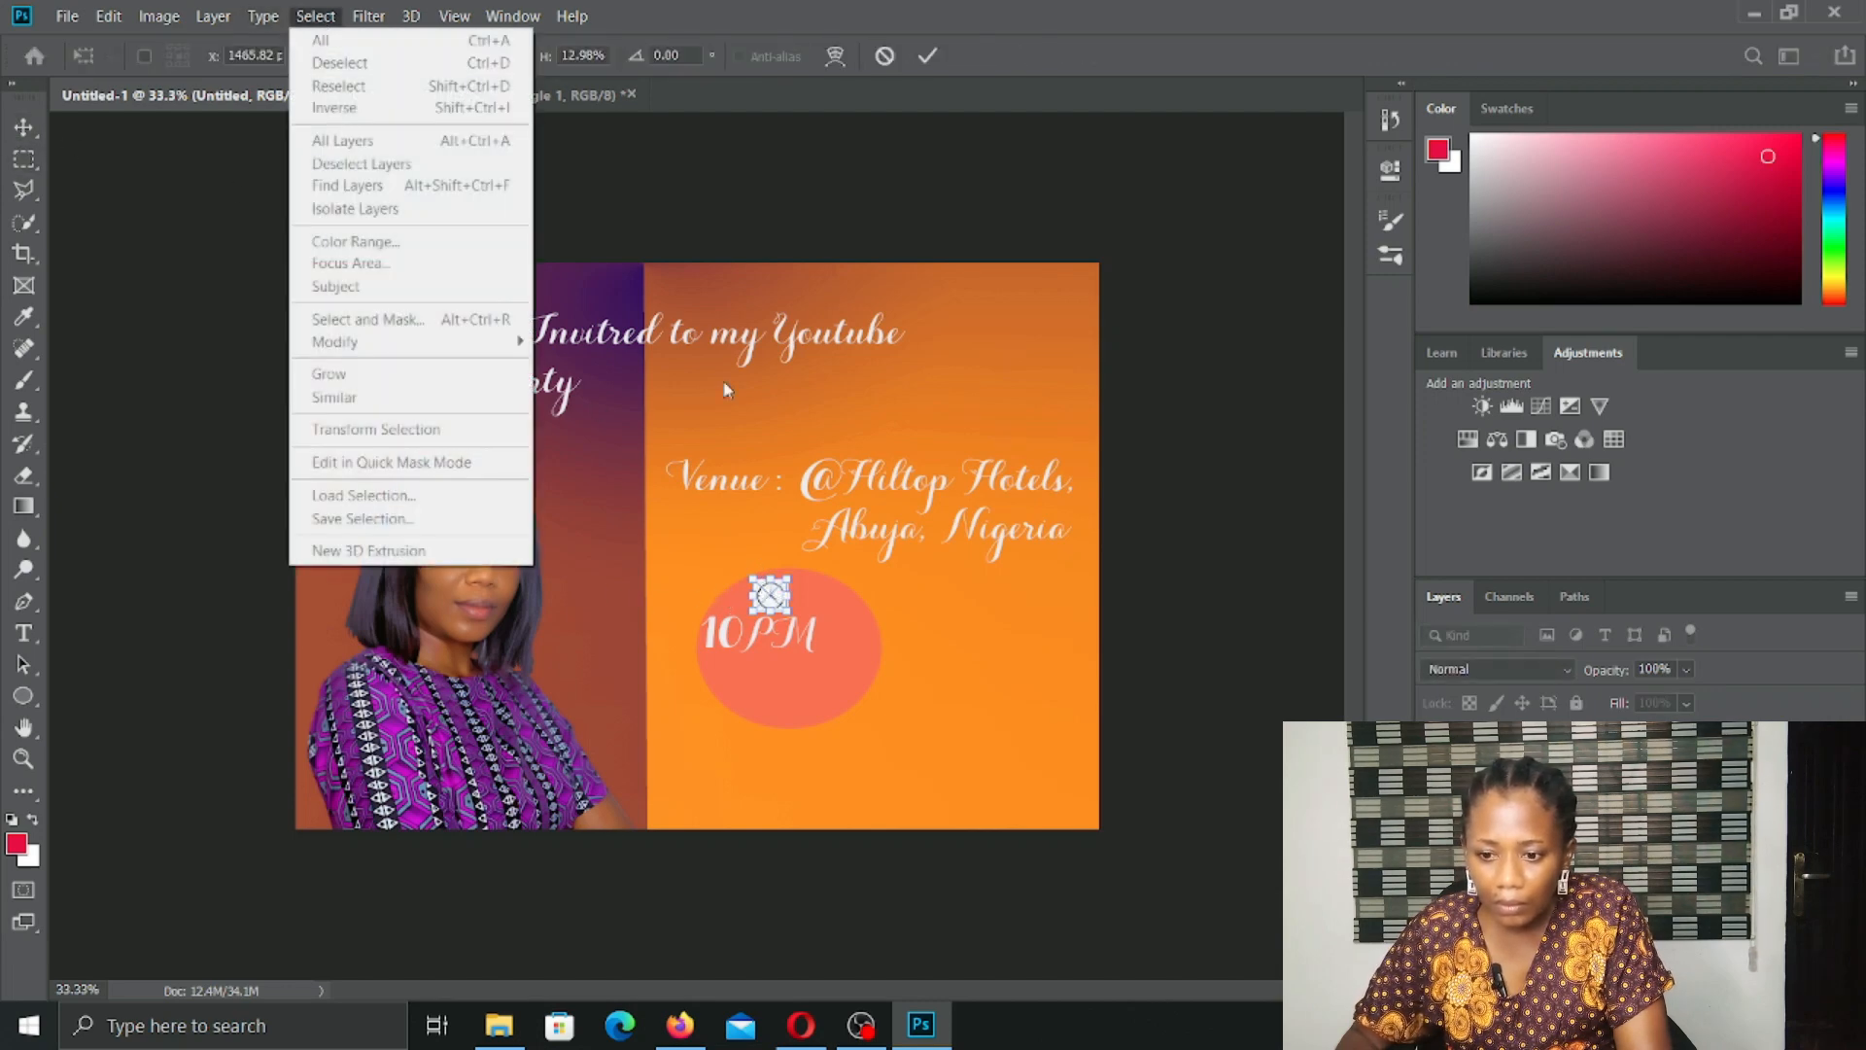
click(768, 601)
click(23, 126)
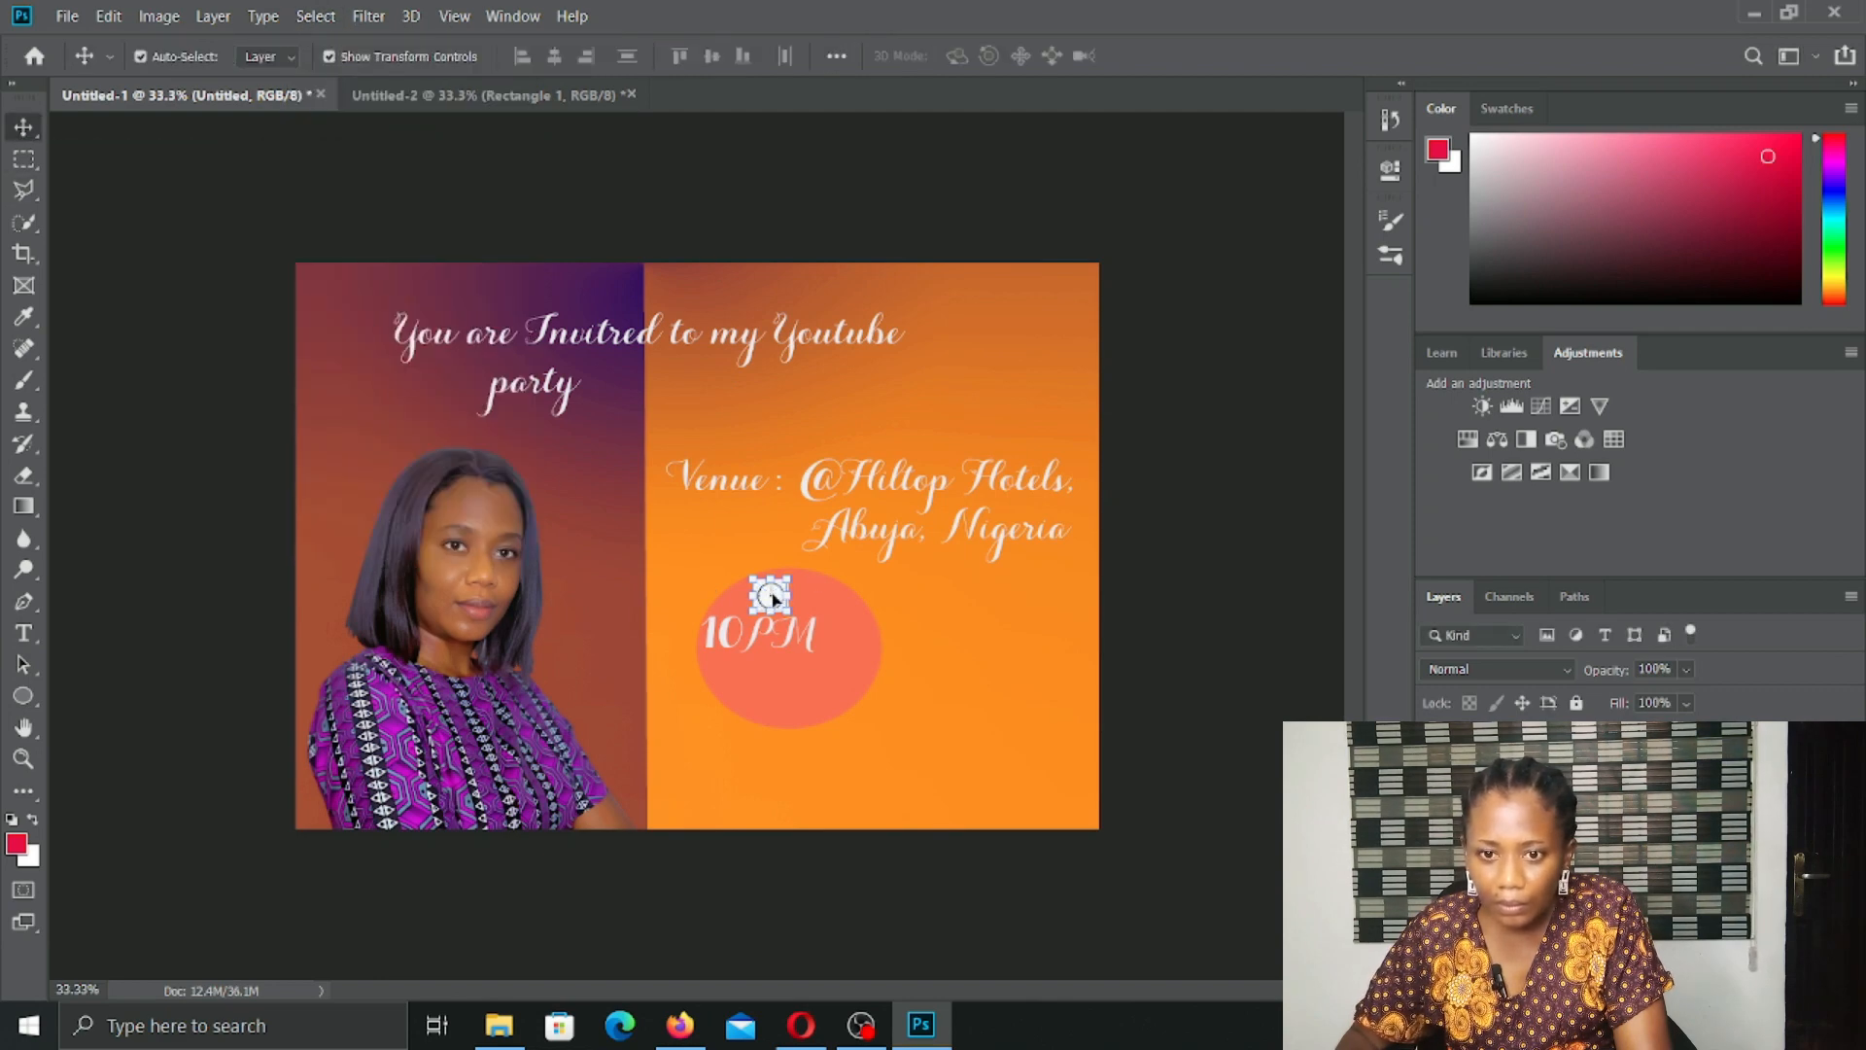
Step: Select the clock as the subject, mask out its checkered background, and deselect the layer
click(315, 15)
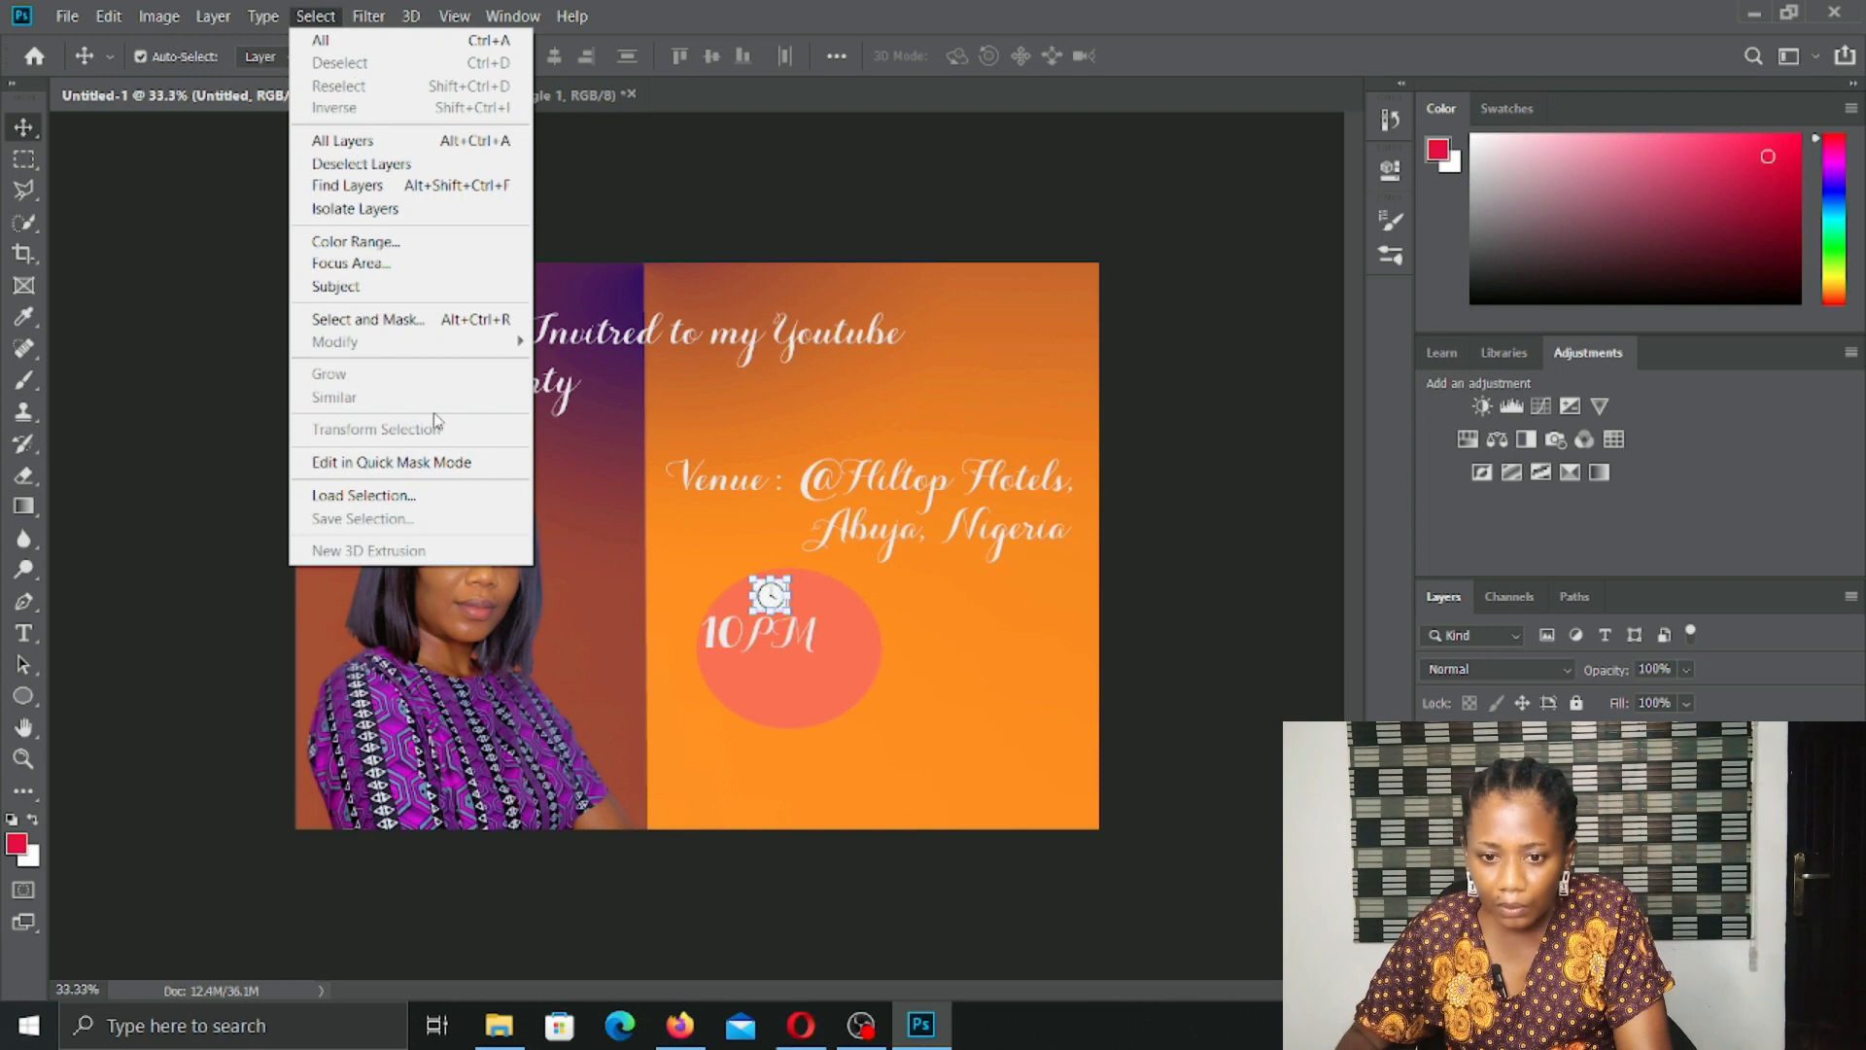
click(335, 286)
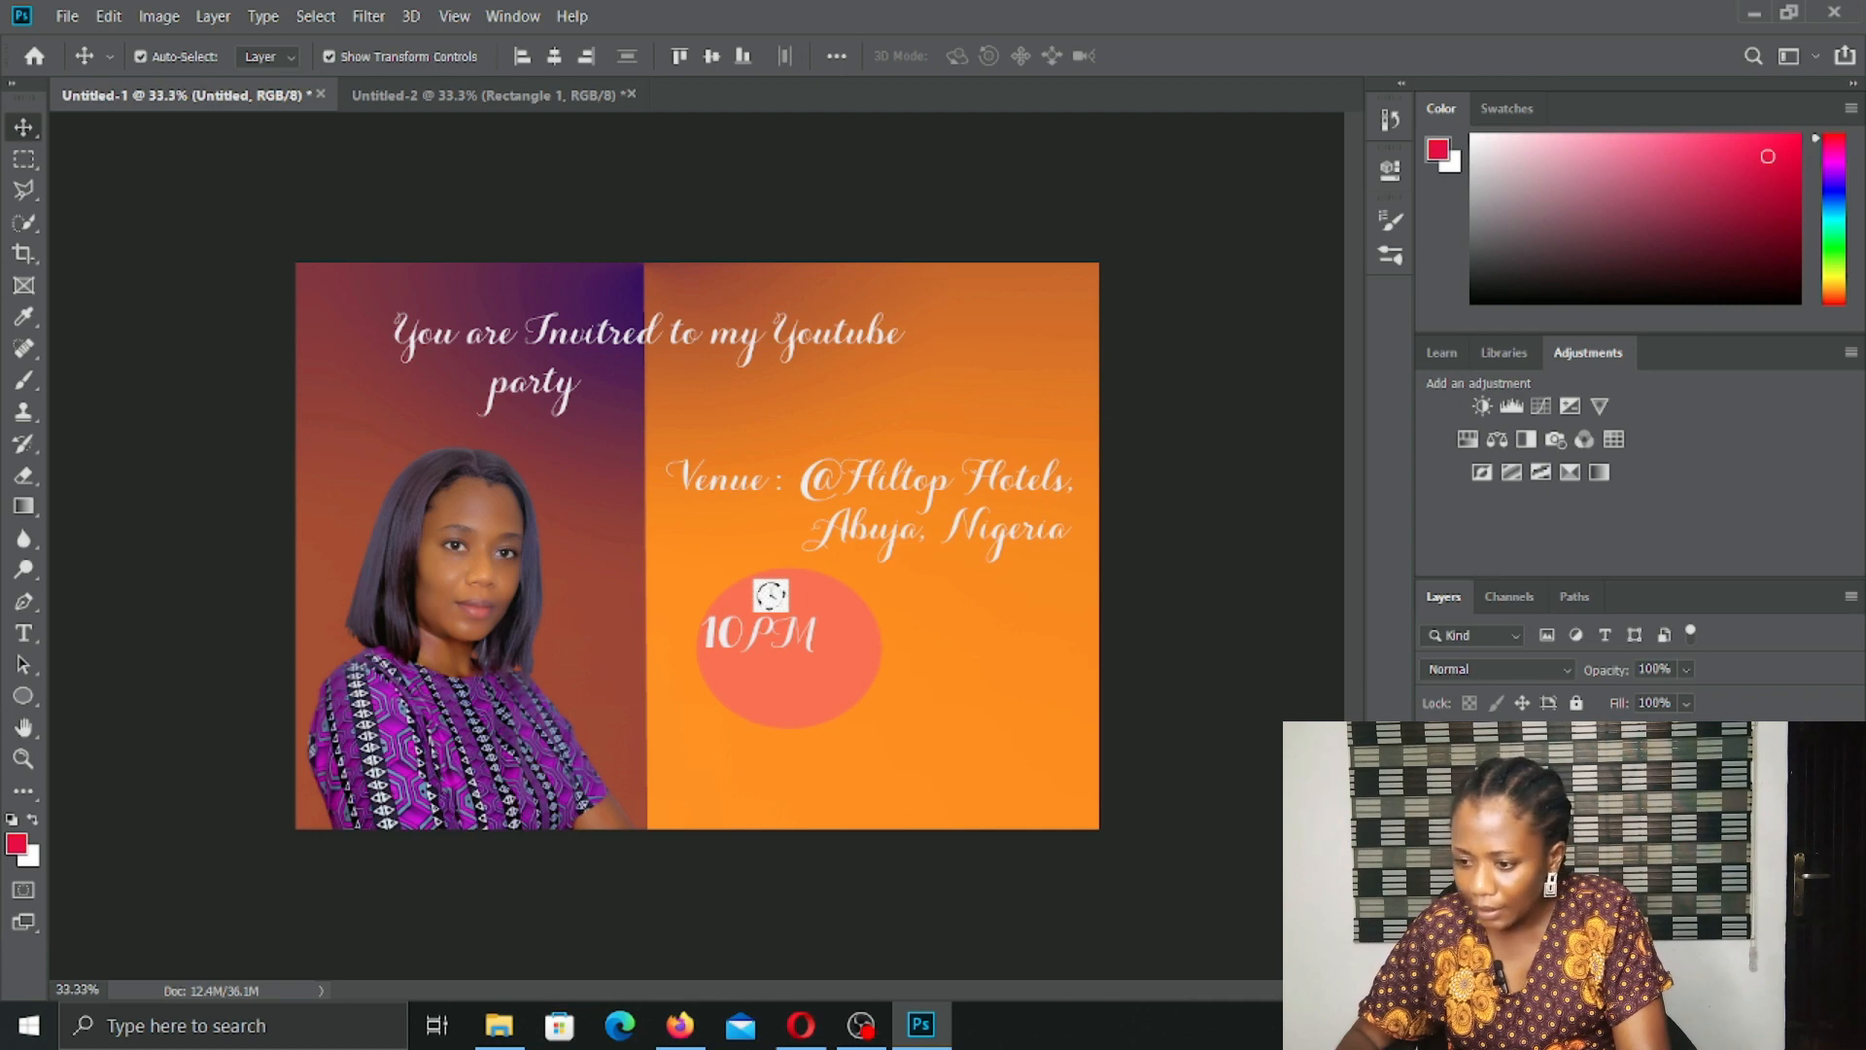
click(770, 594)
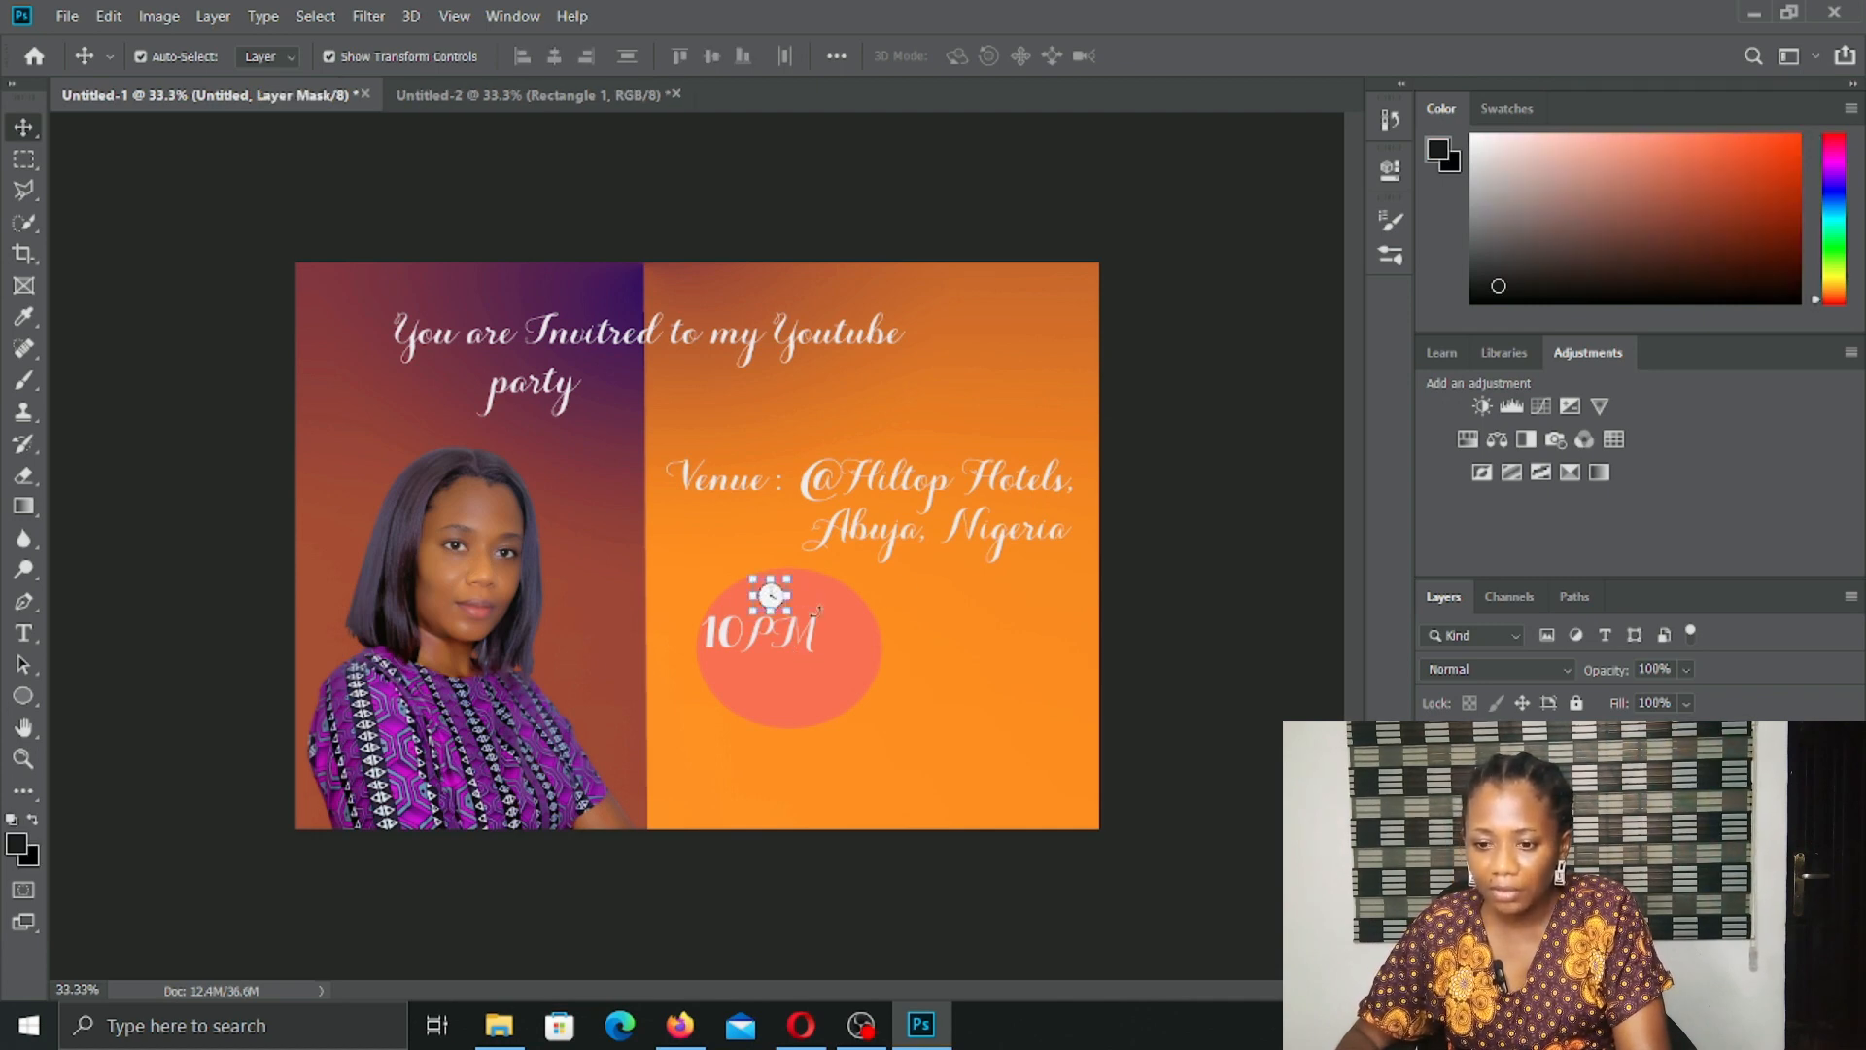
click(887, 593)
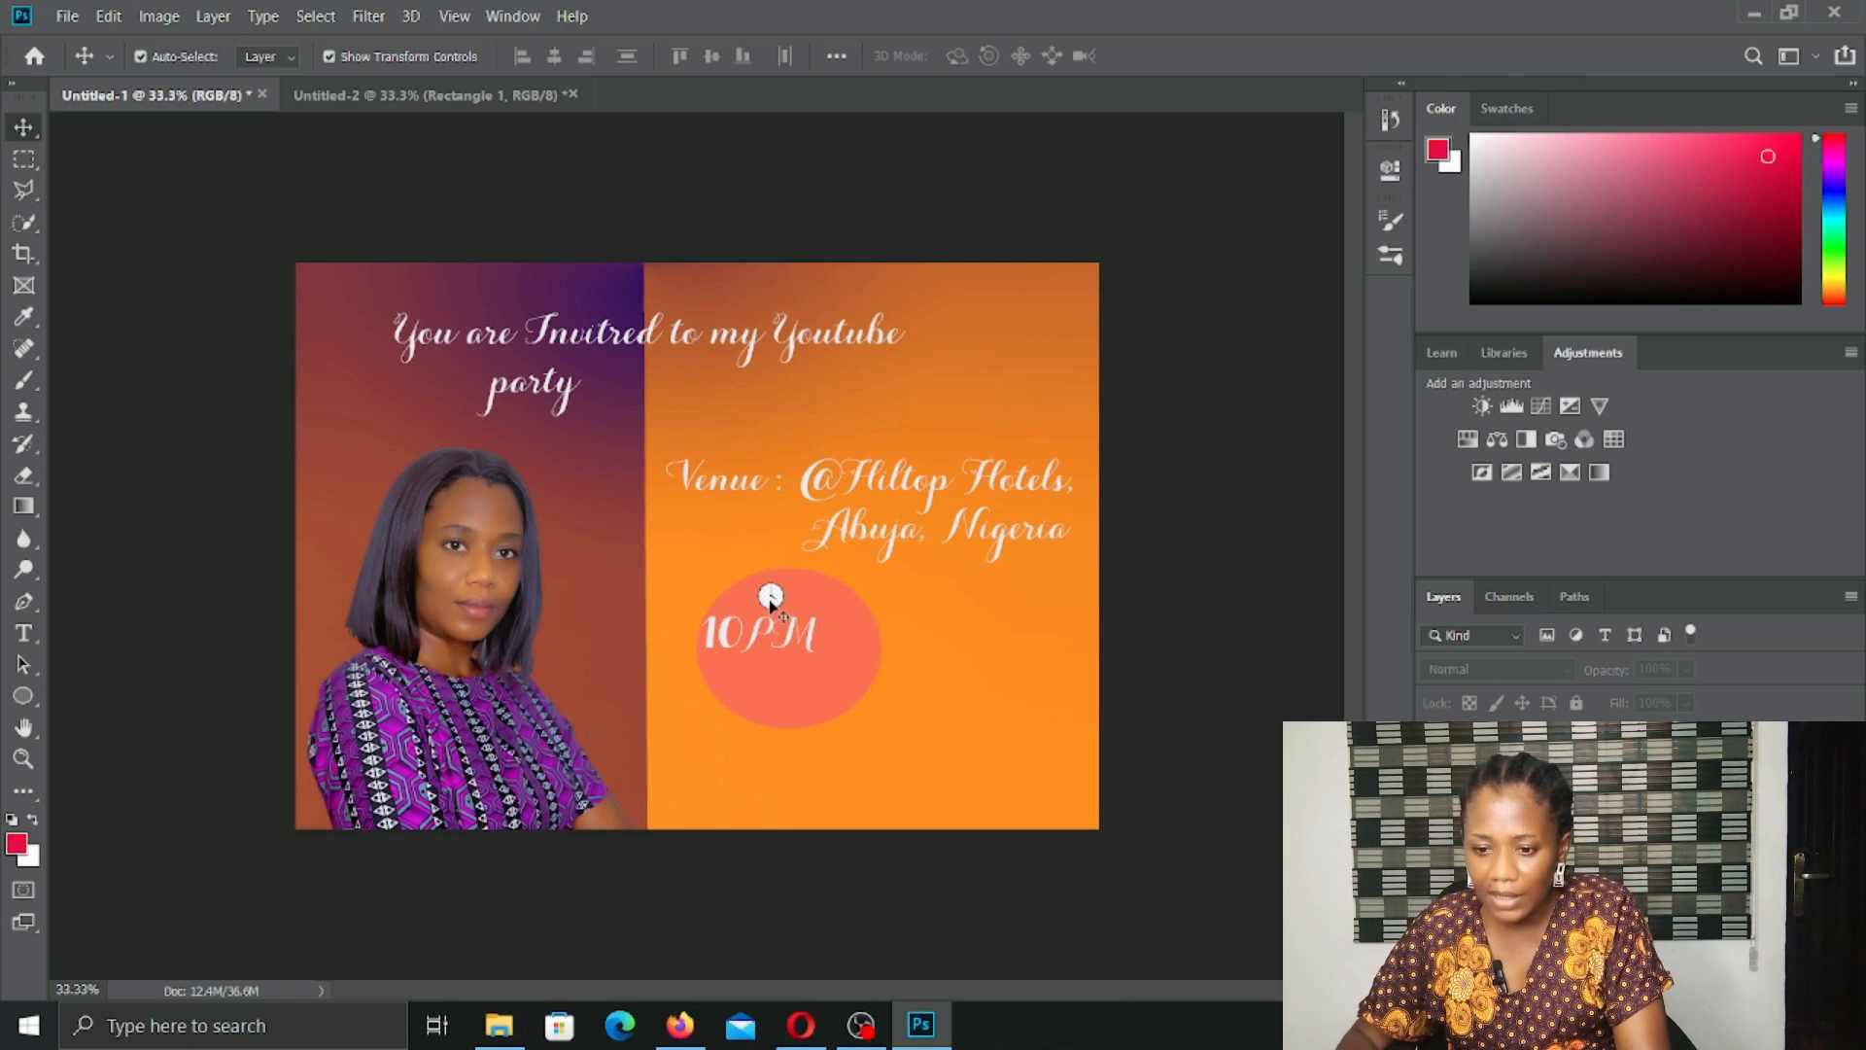
click(770, 596)
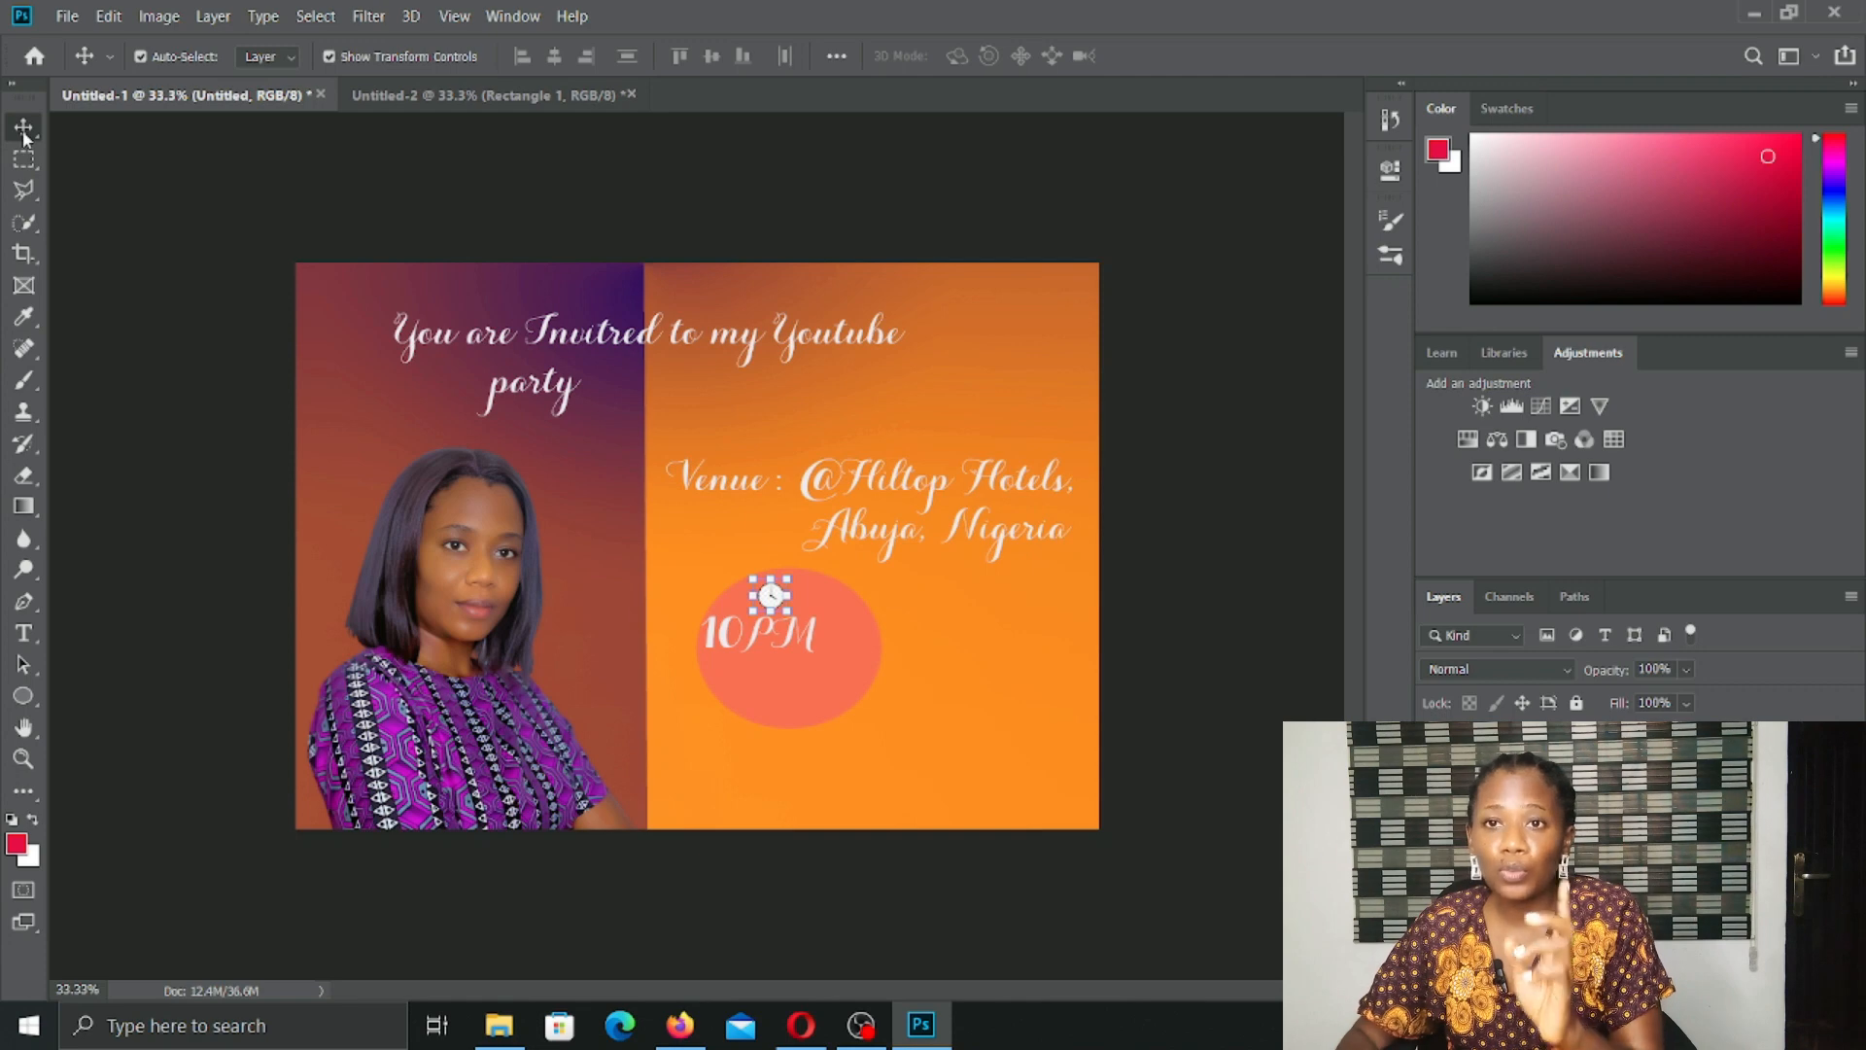
click(319, 17)
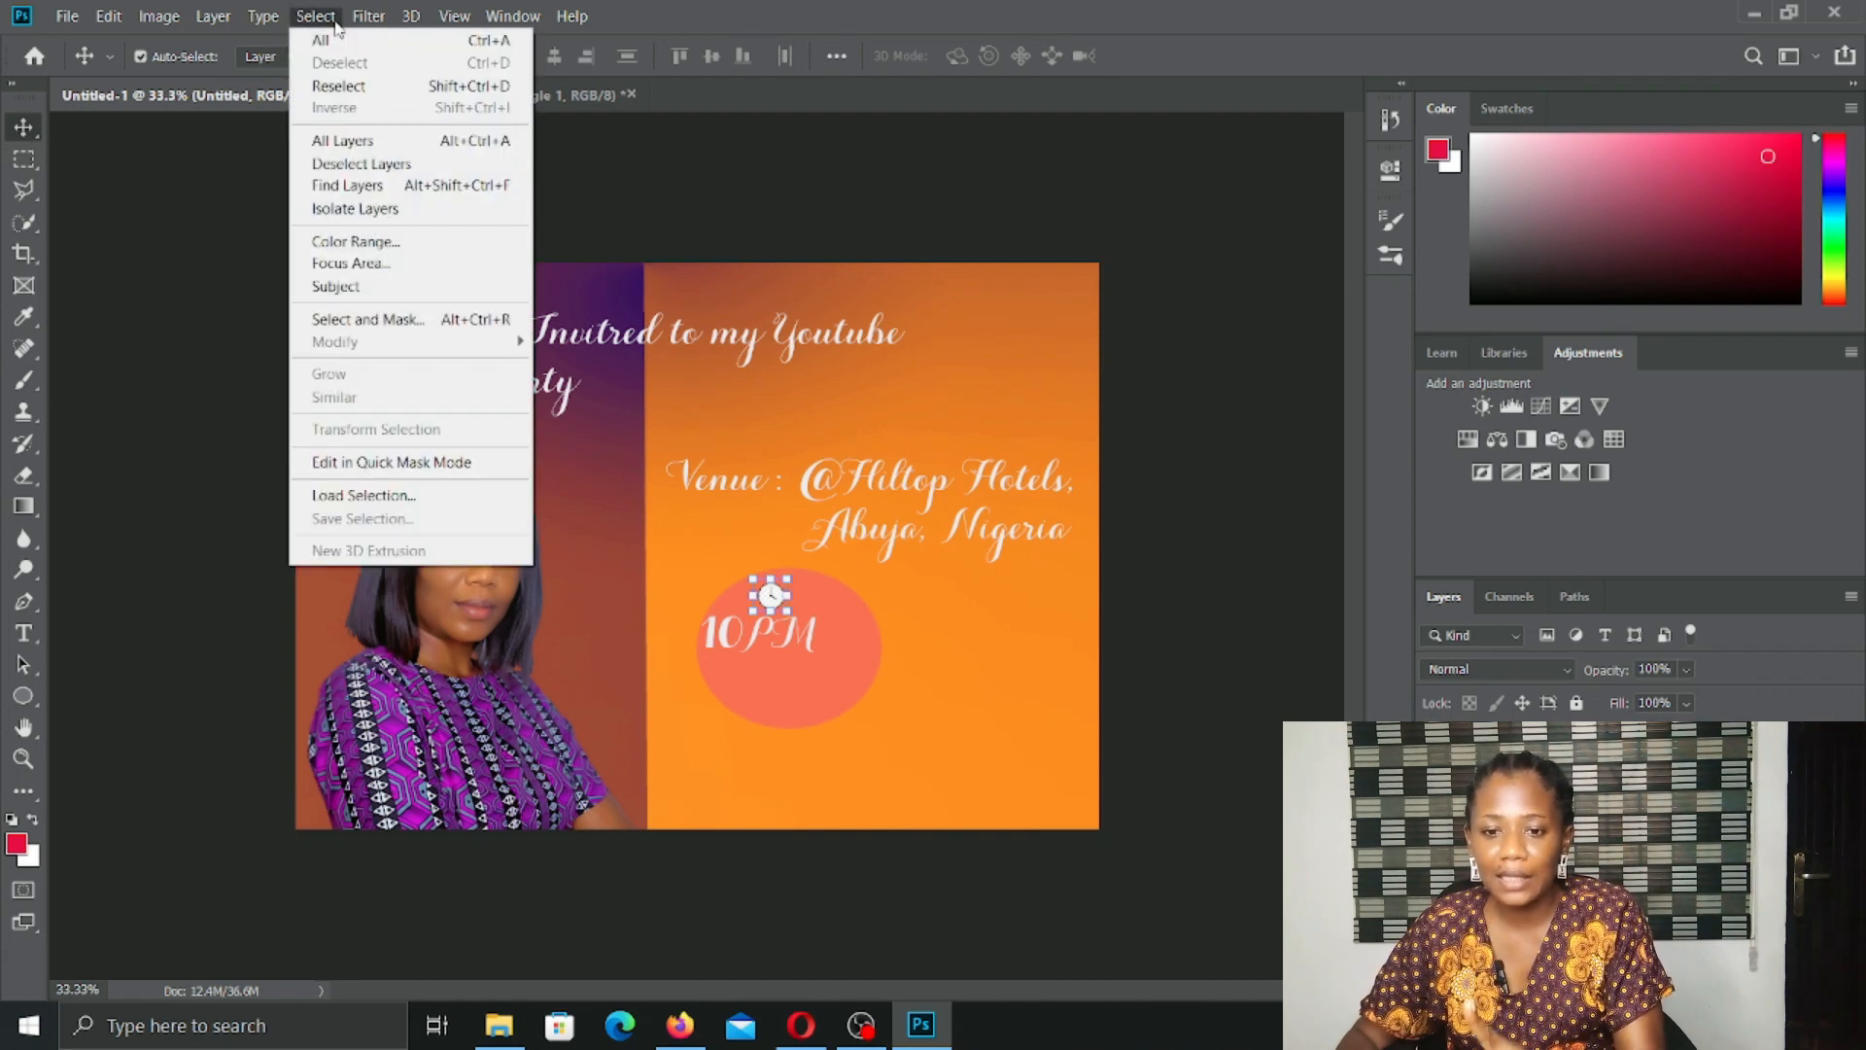
click(235, 340)
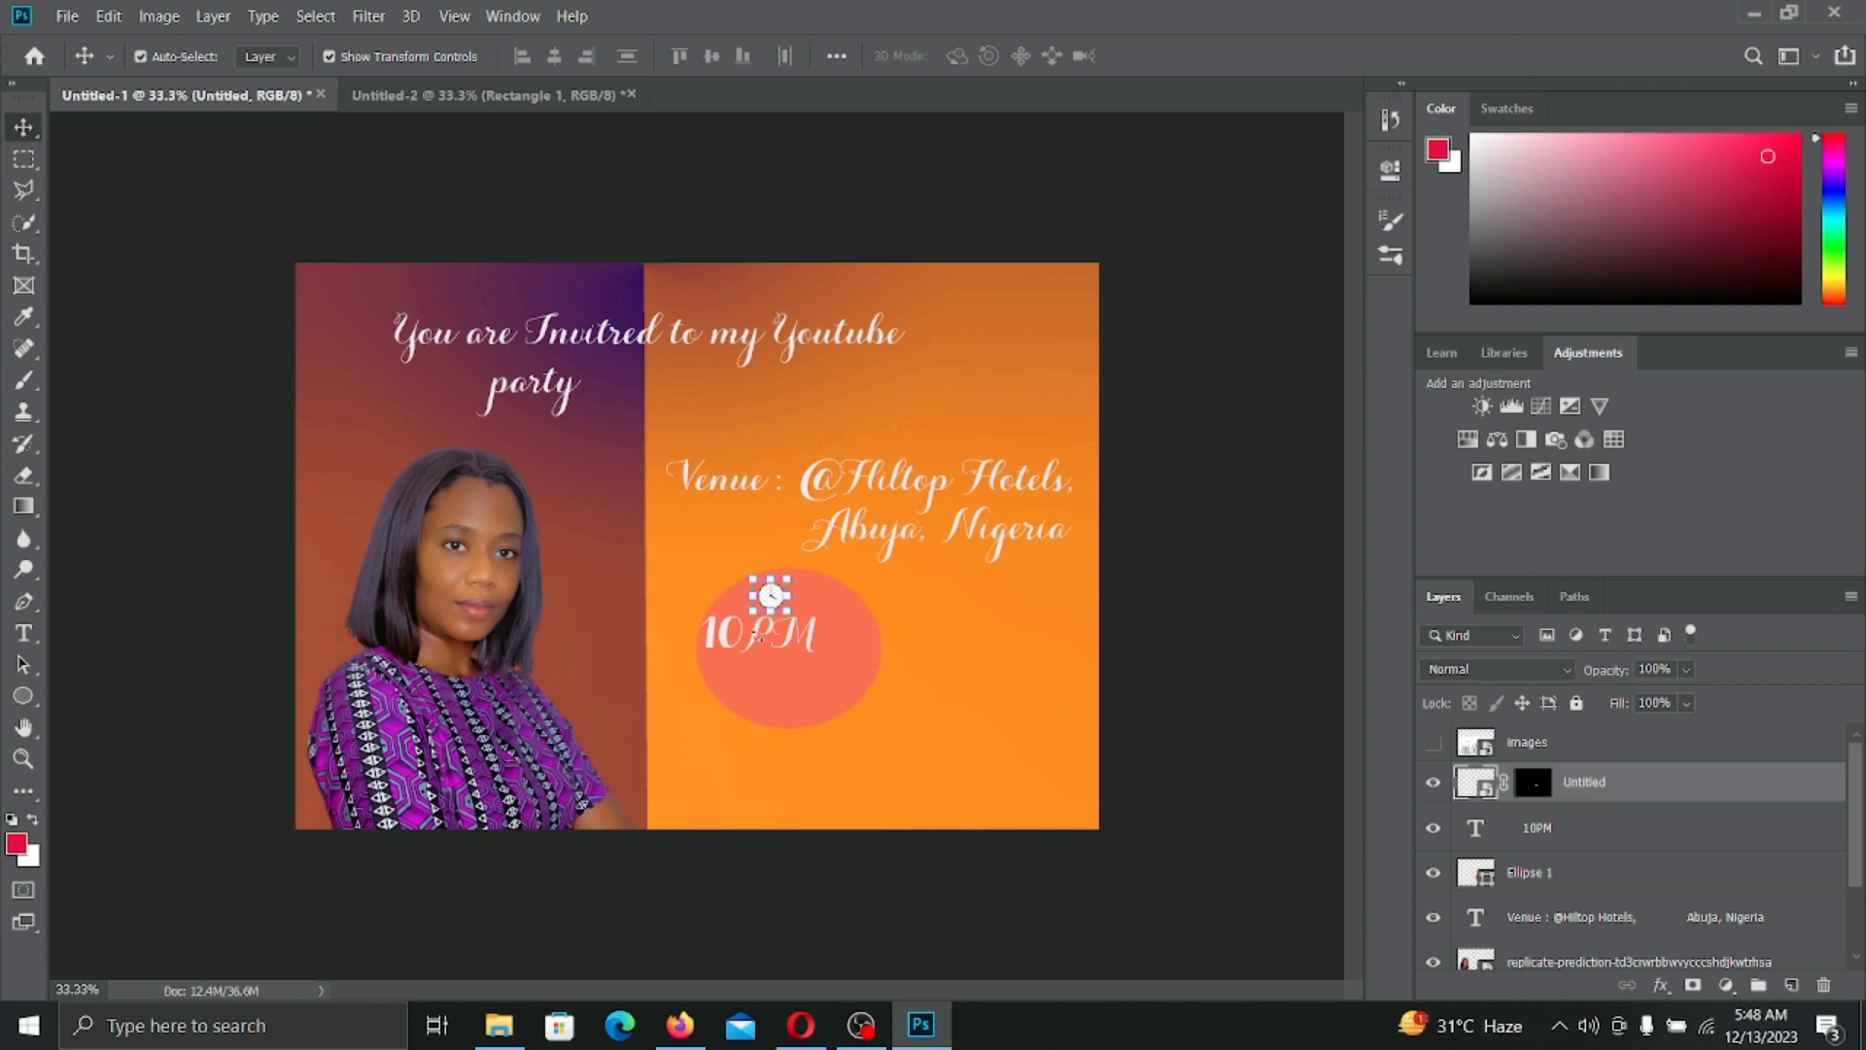
Step: Shrink the coral ellipse behind the time text to about 75% width and 76% height
click(741, 639)
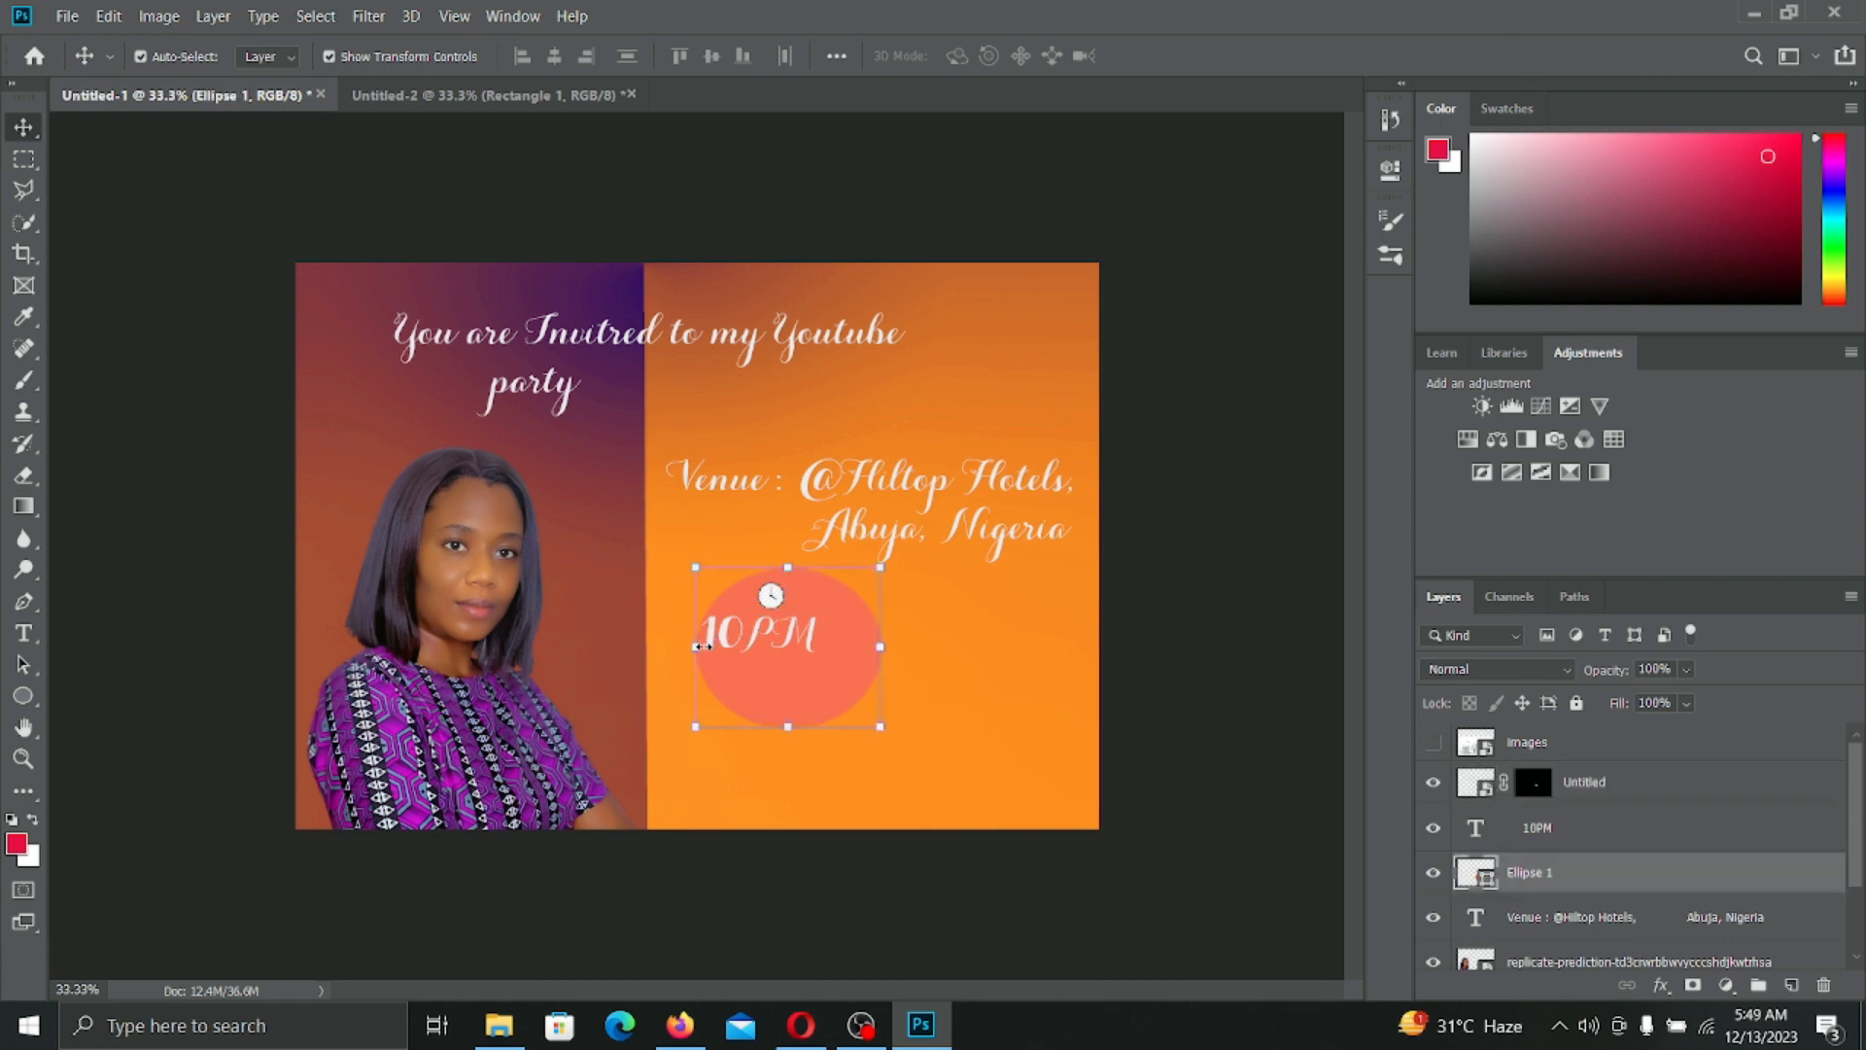
drag(699, 646, 703, 644)
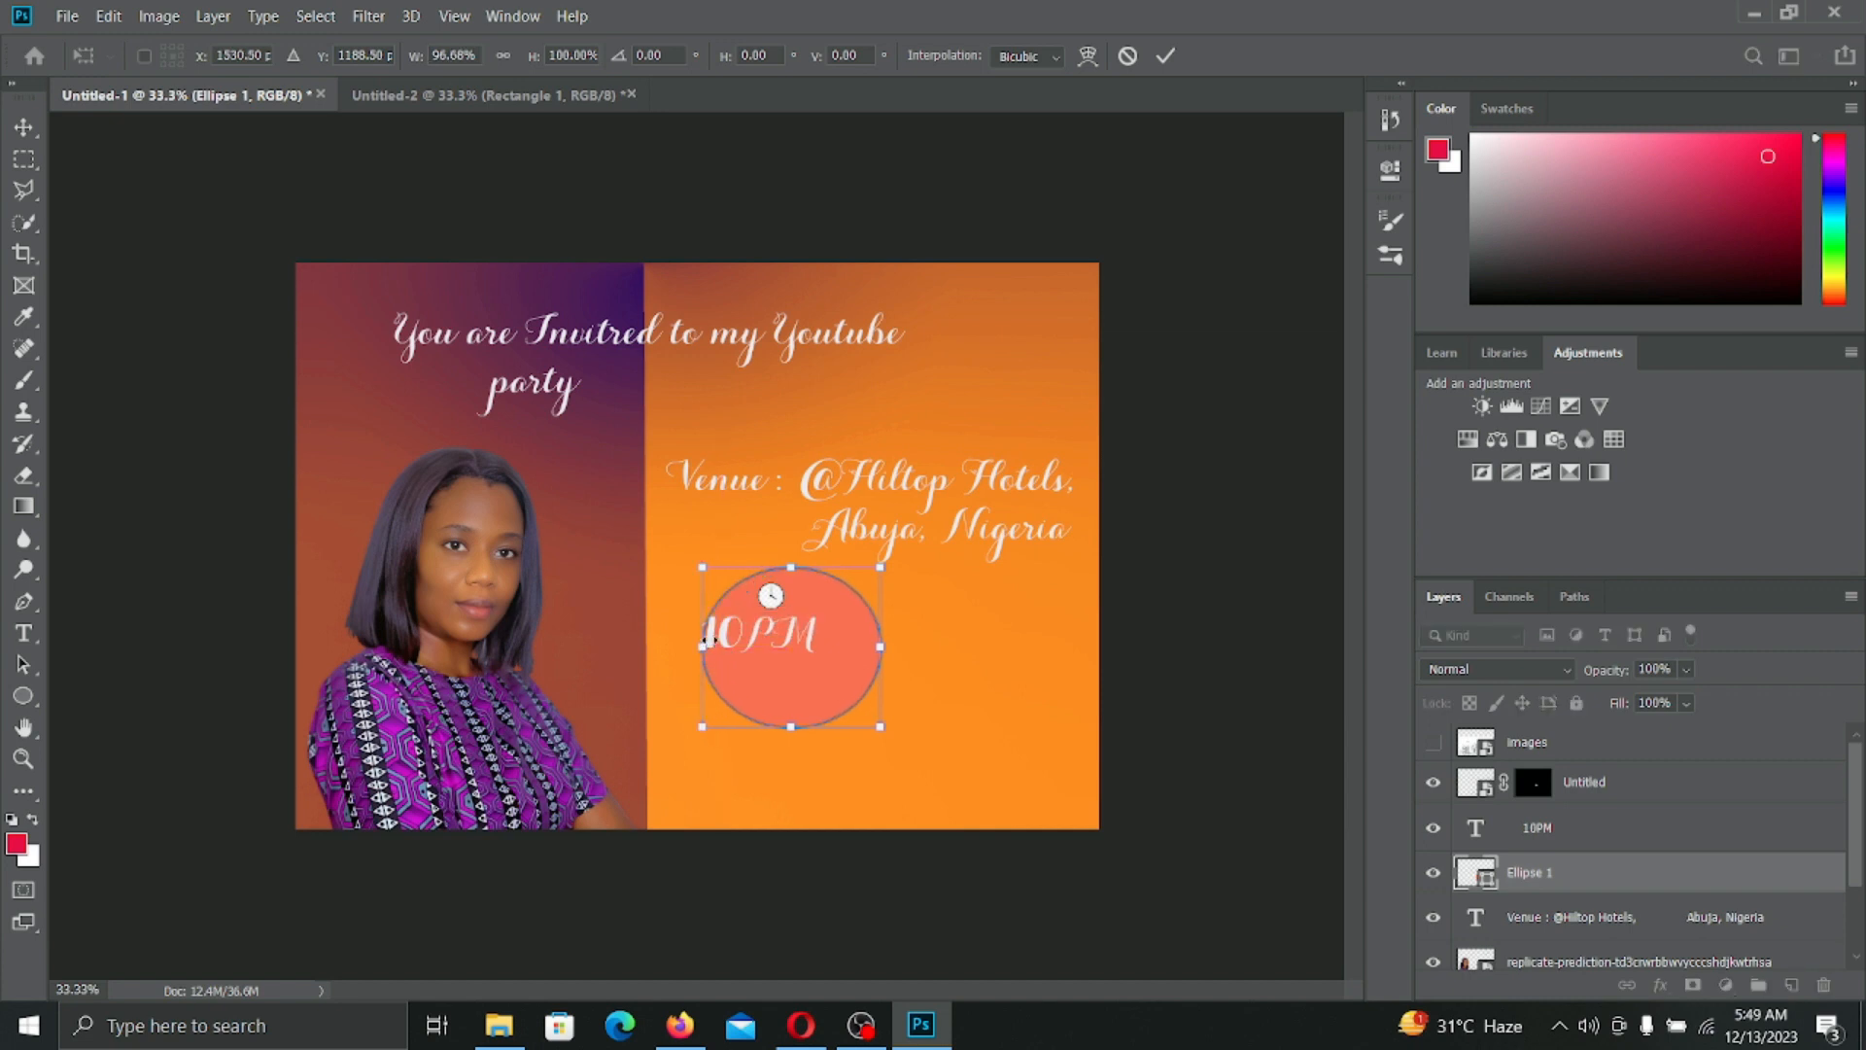
drag(880, 648, 839, 665)
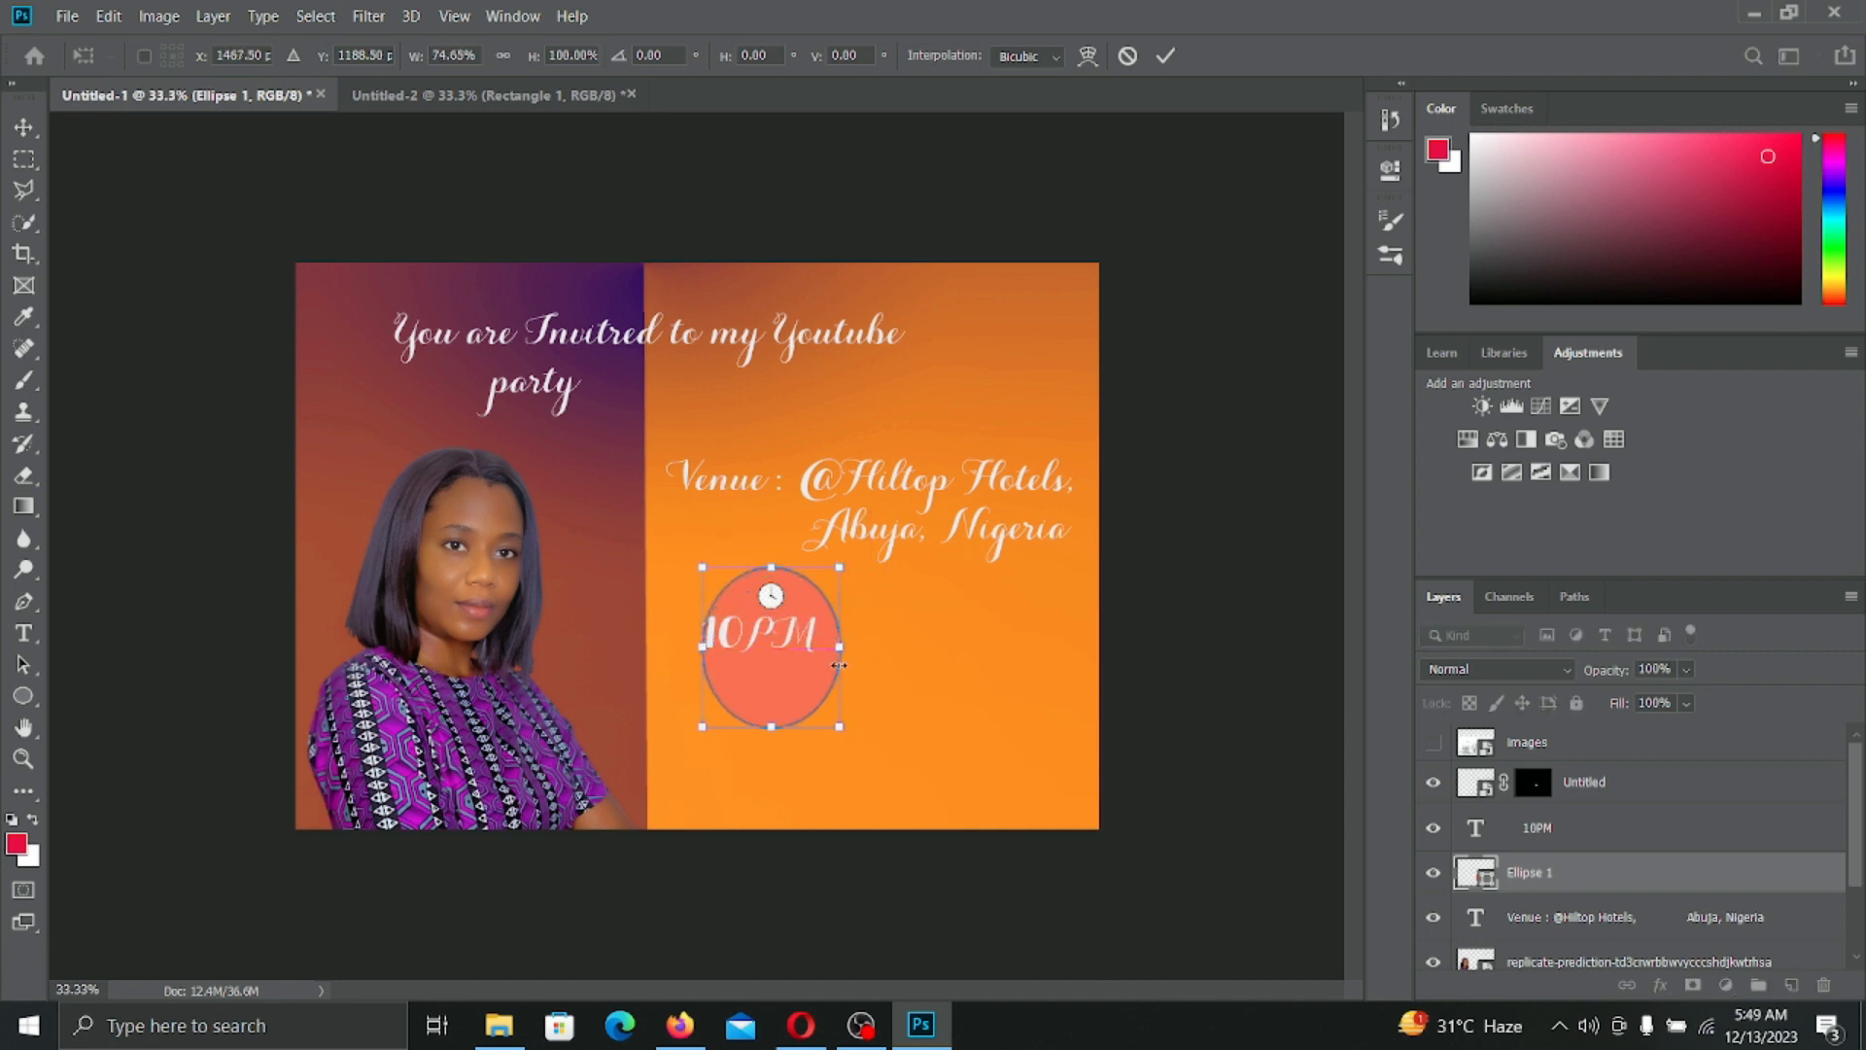
drag(769, 722, 773, 686)
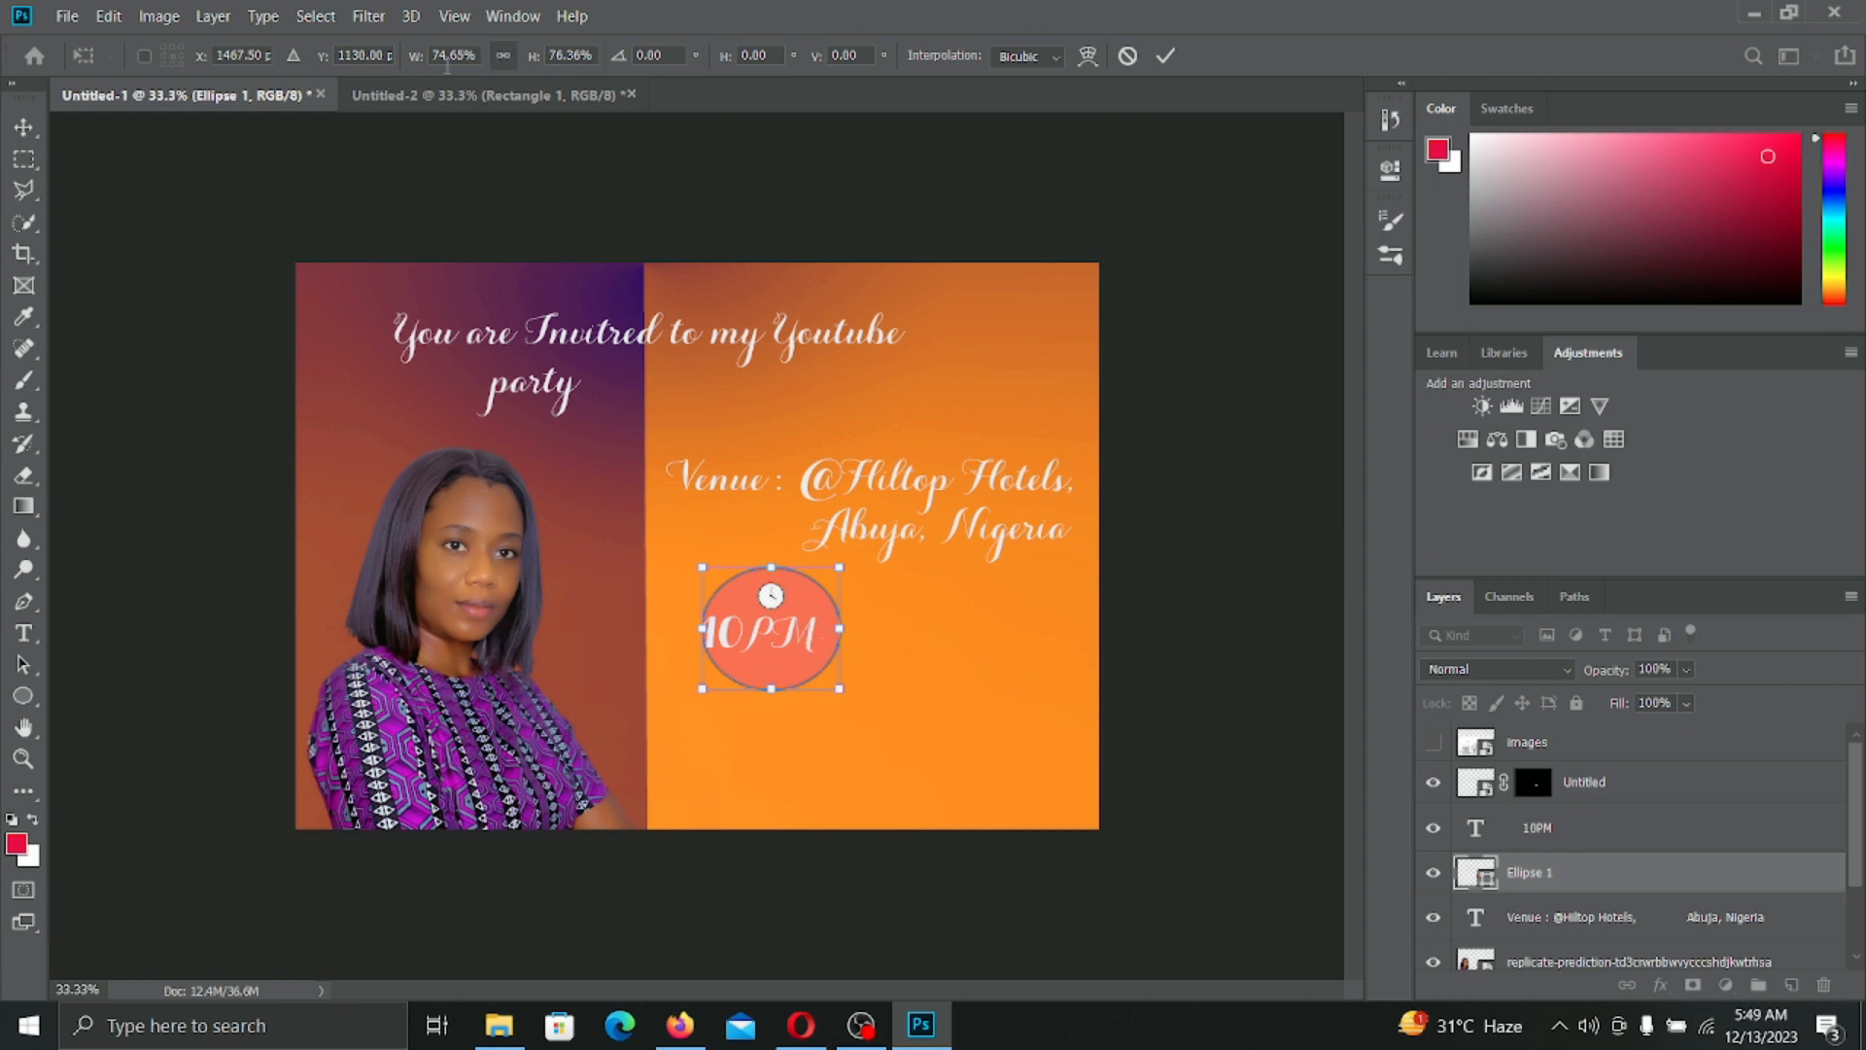
click(23, 637)
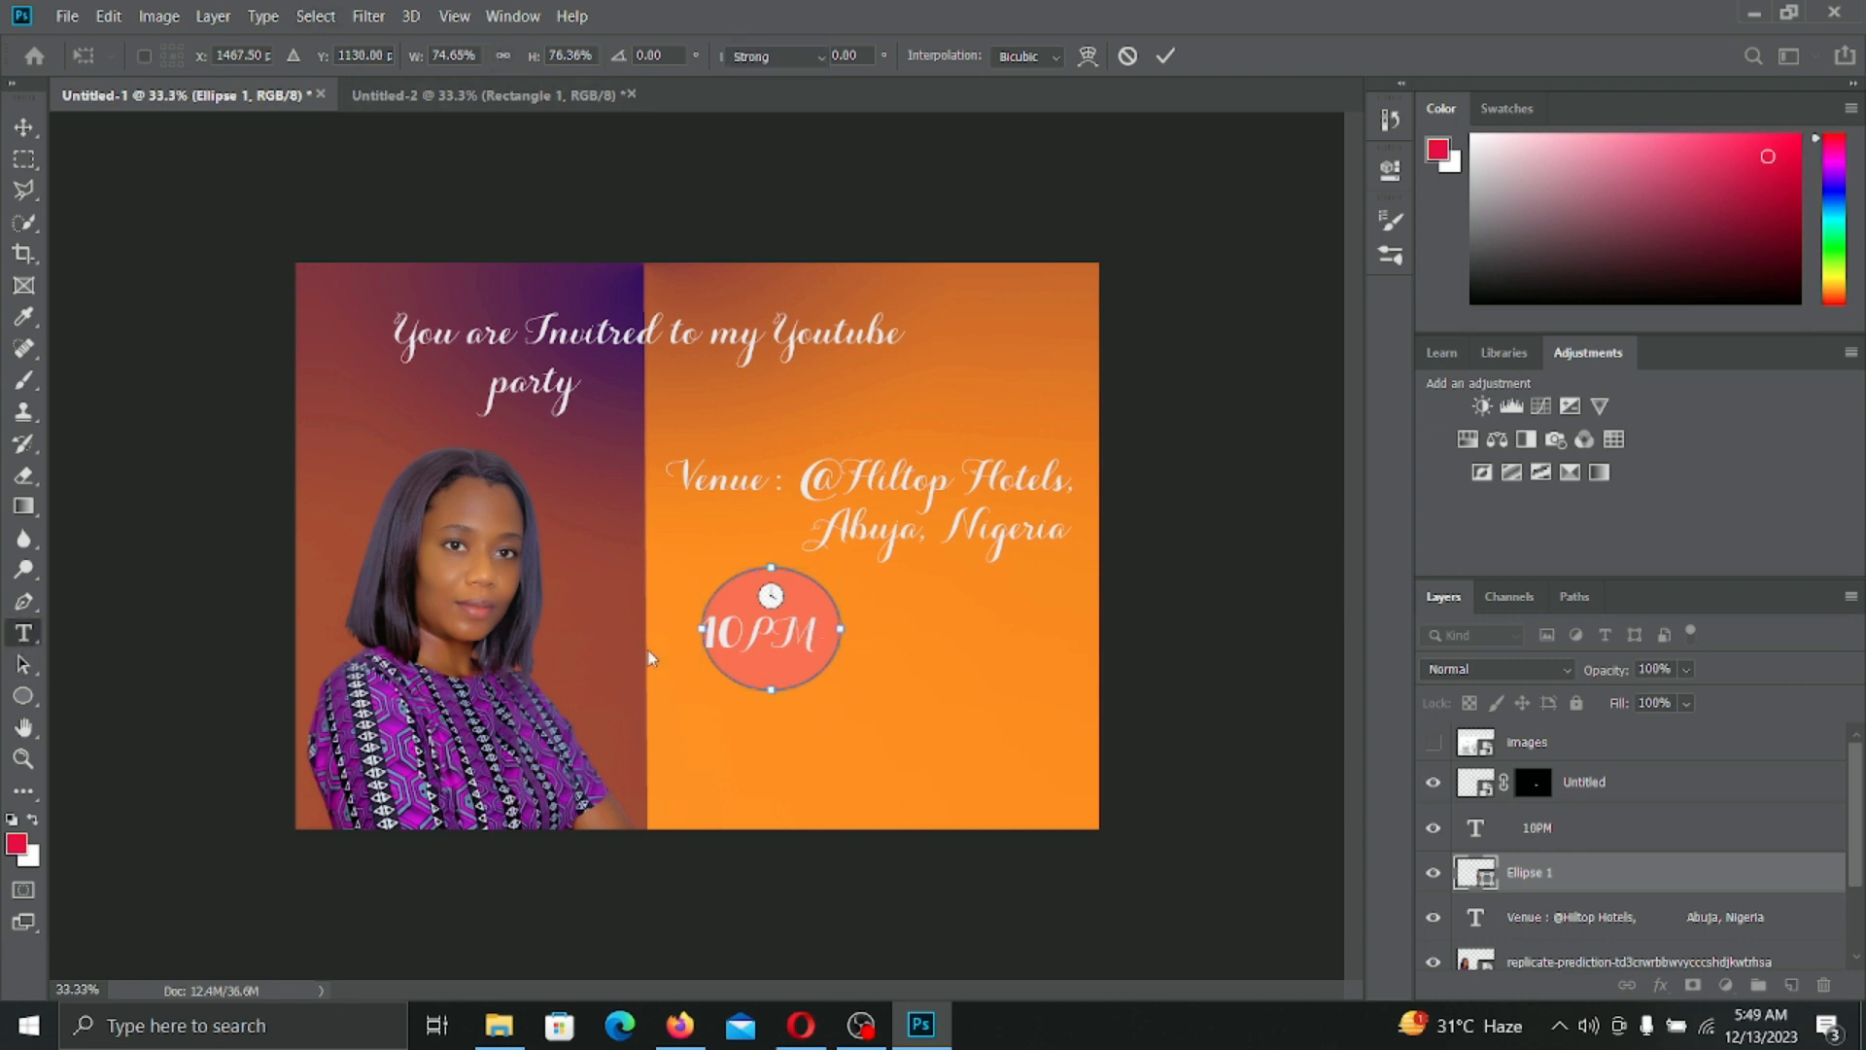
click(812, 627)
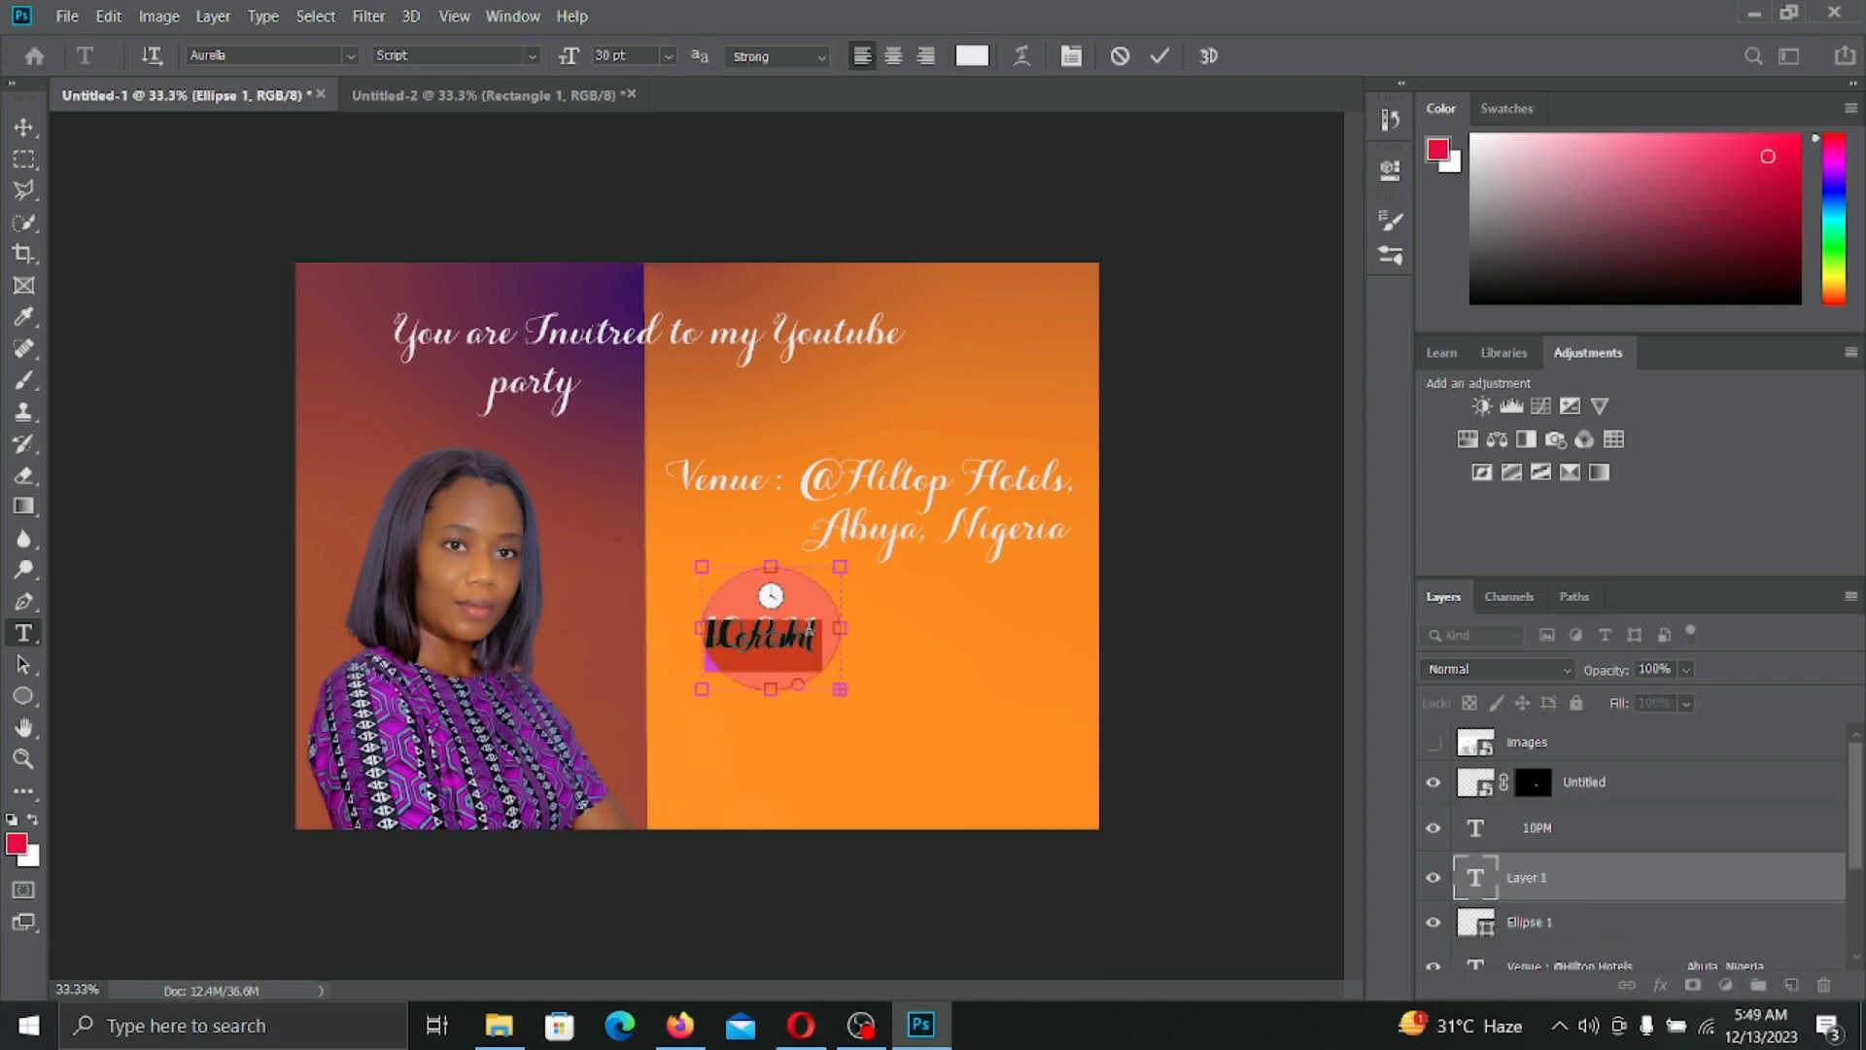
key(BackSpace)
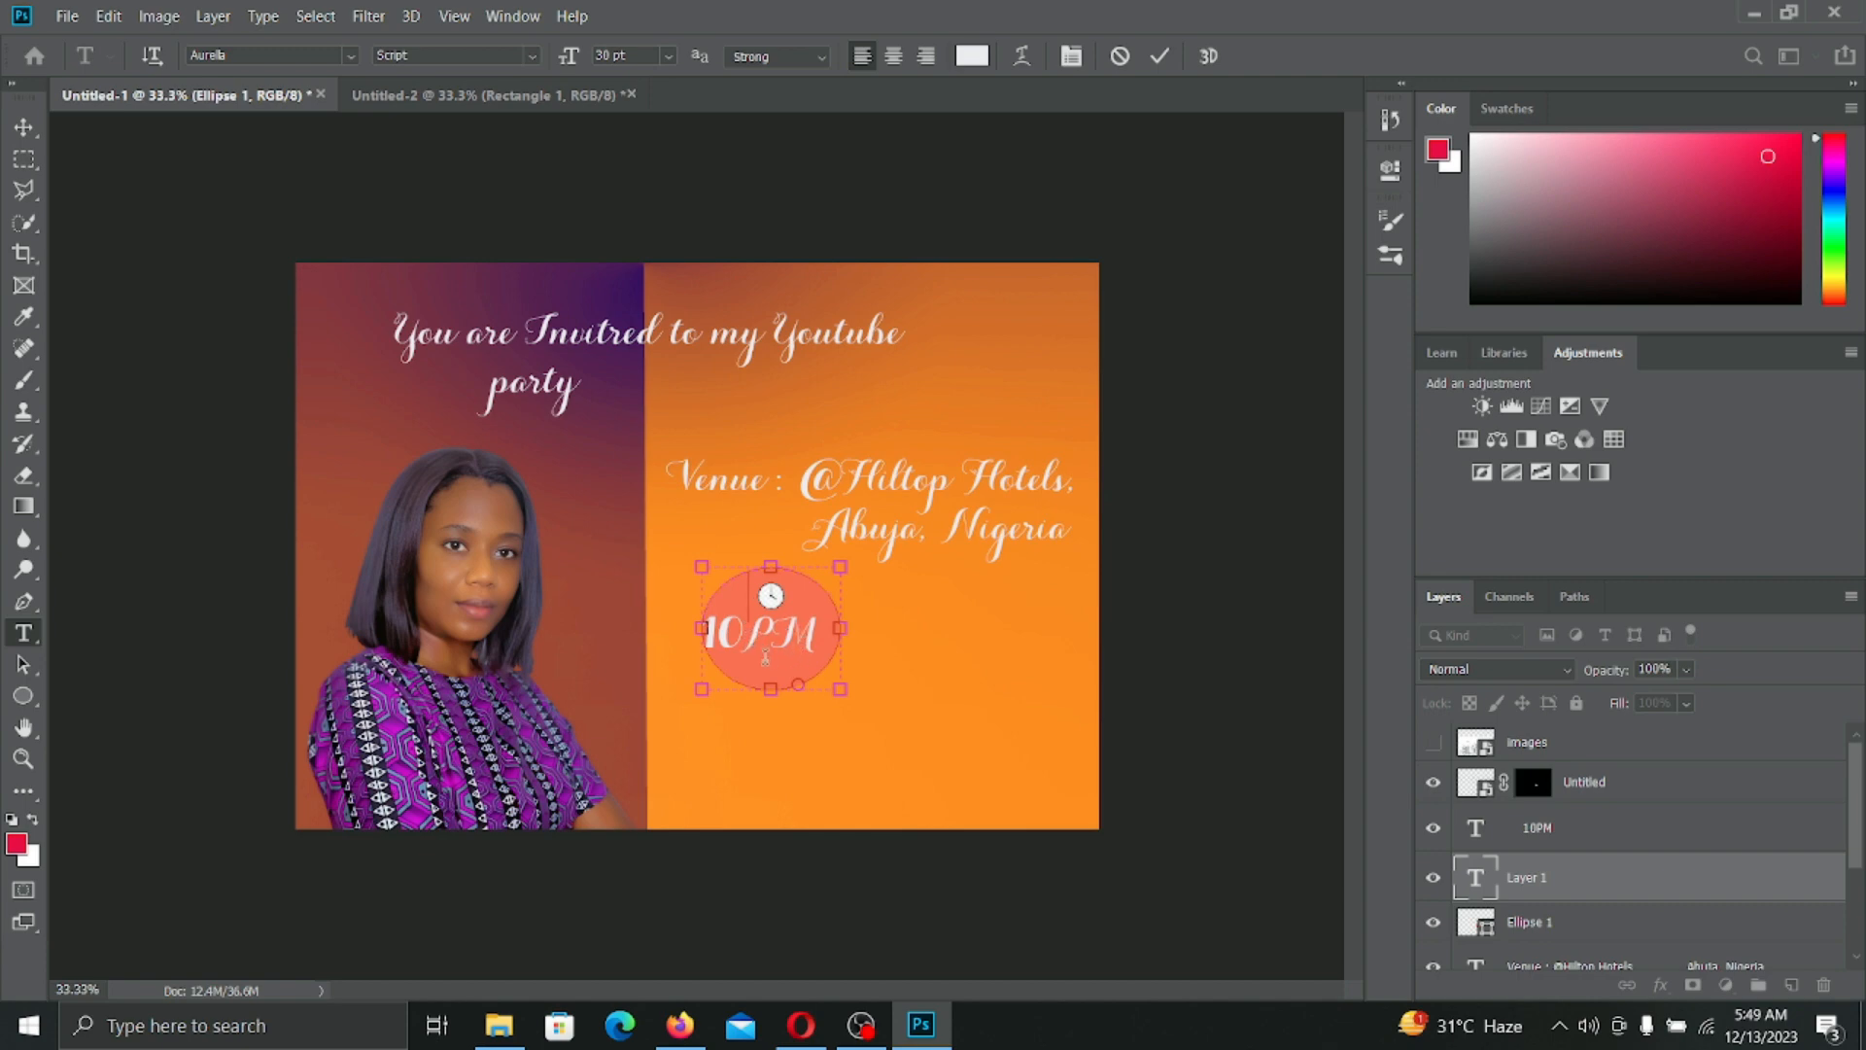
Step: Reopen the existing 10PM text for editing and append "till Dawn" to it
click(1531, 831)
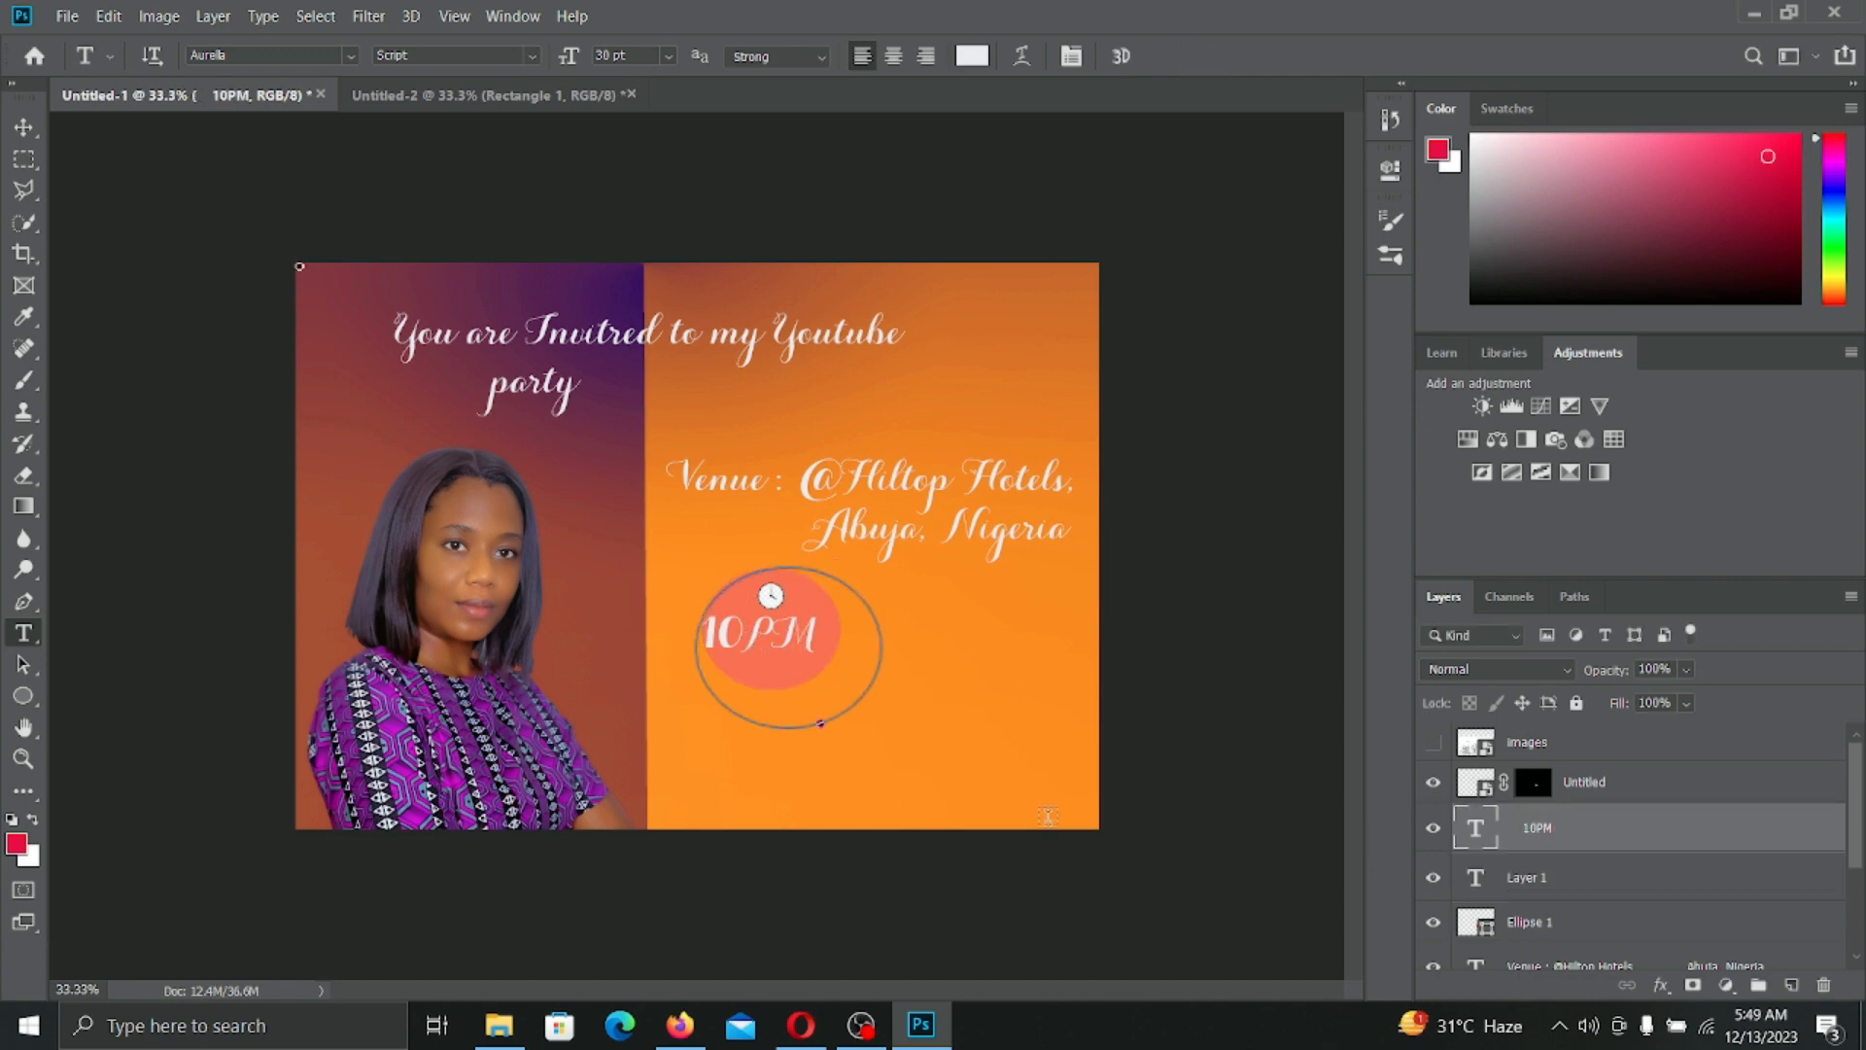
click(814, 630)
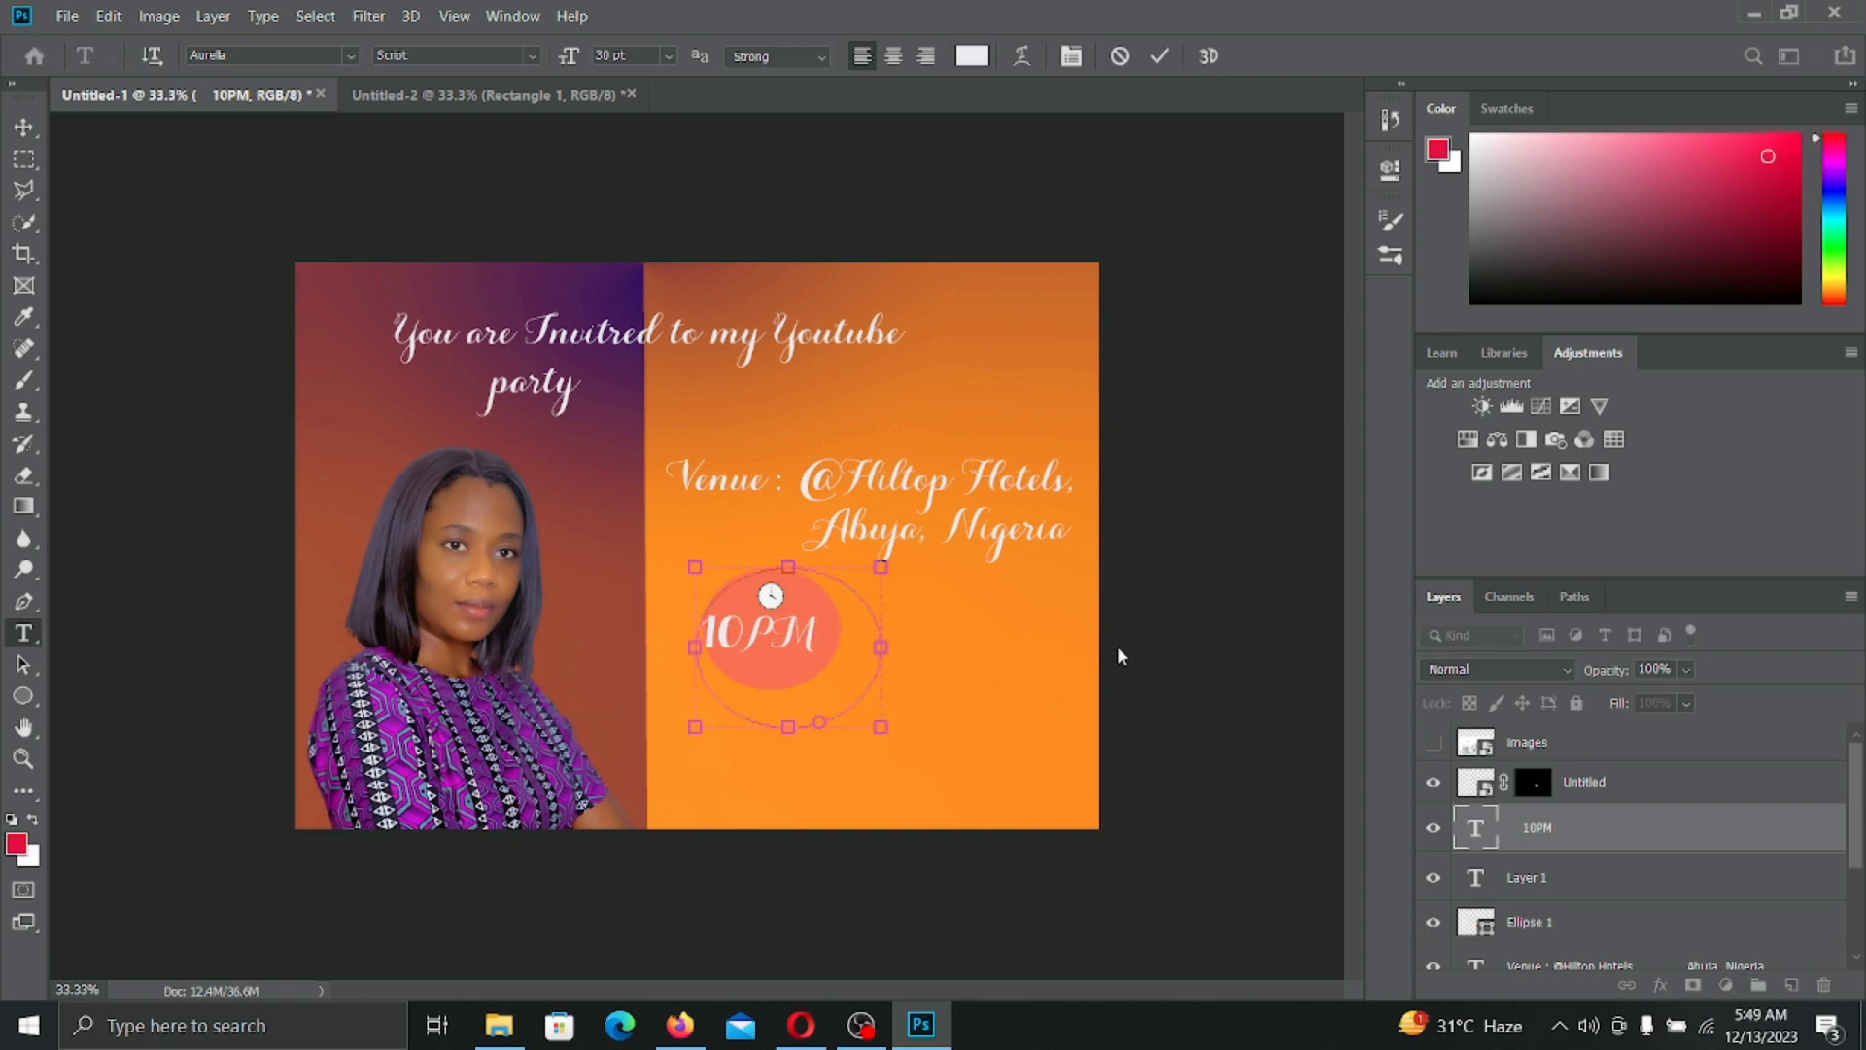
text(till Daw)
key(BackSpace)
key(BackSpace)
key(BackSpace)
Step: Widen the time text's box and try the smaller font sizes 18 pt and 16 pt
click(667, 56)
click(631, 257)
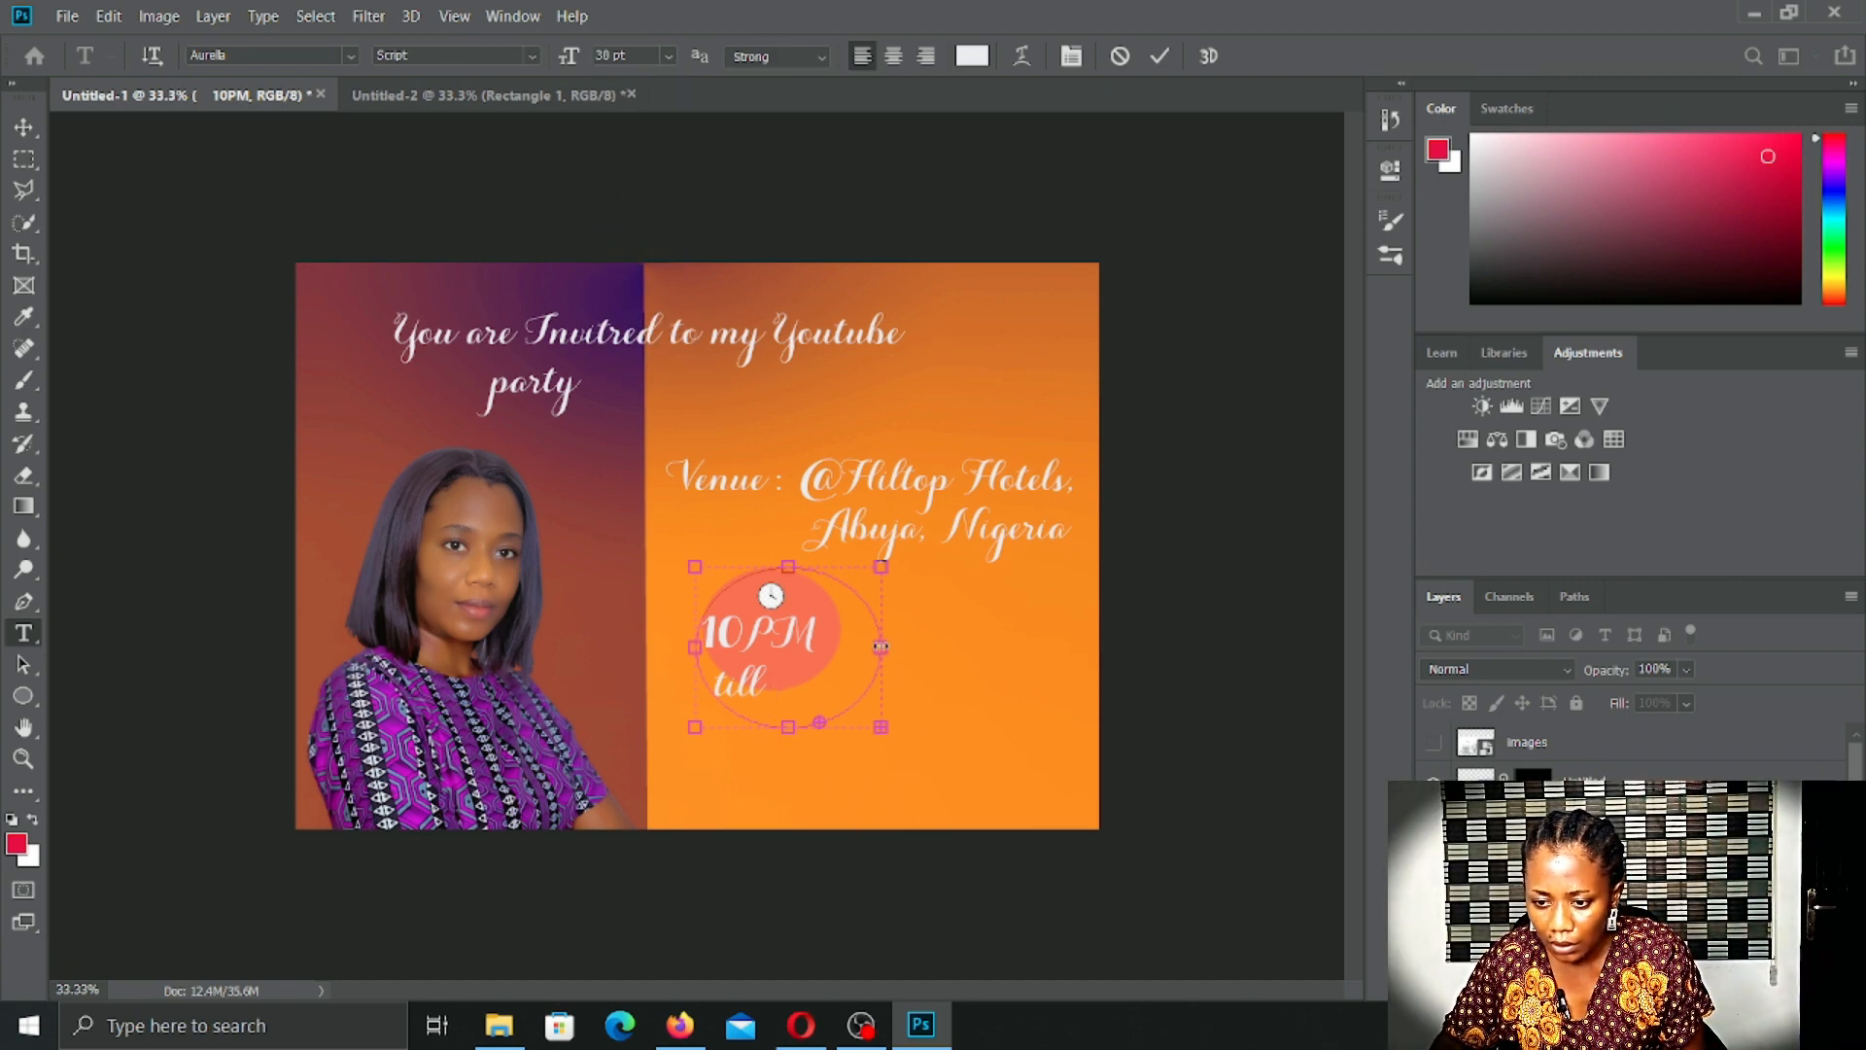
drag(912, 675, 929, 688)
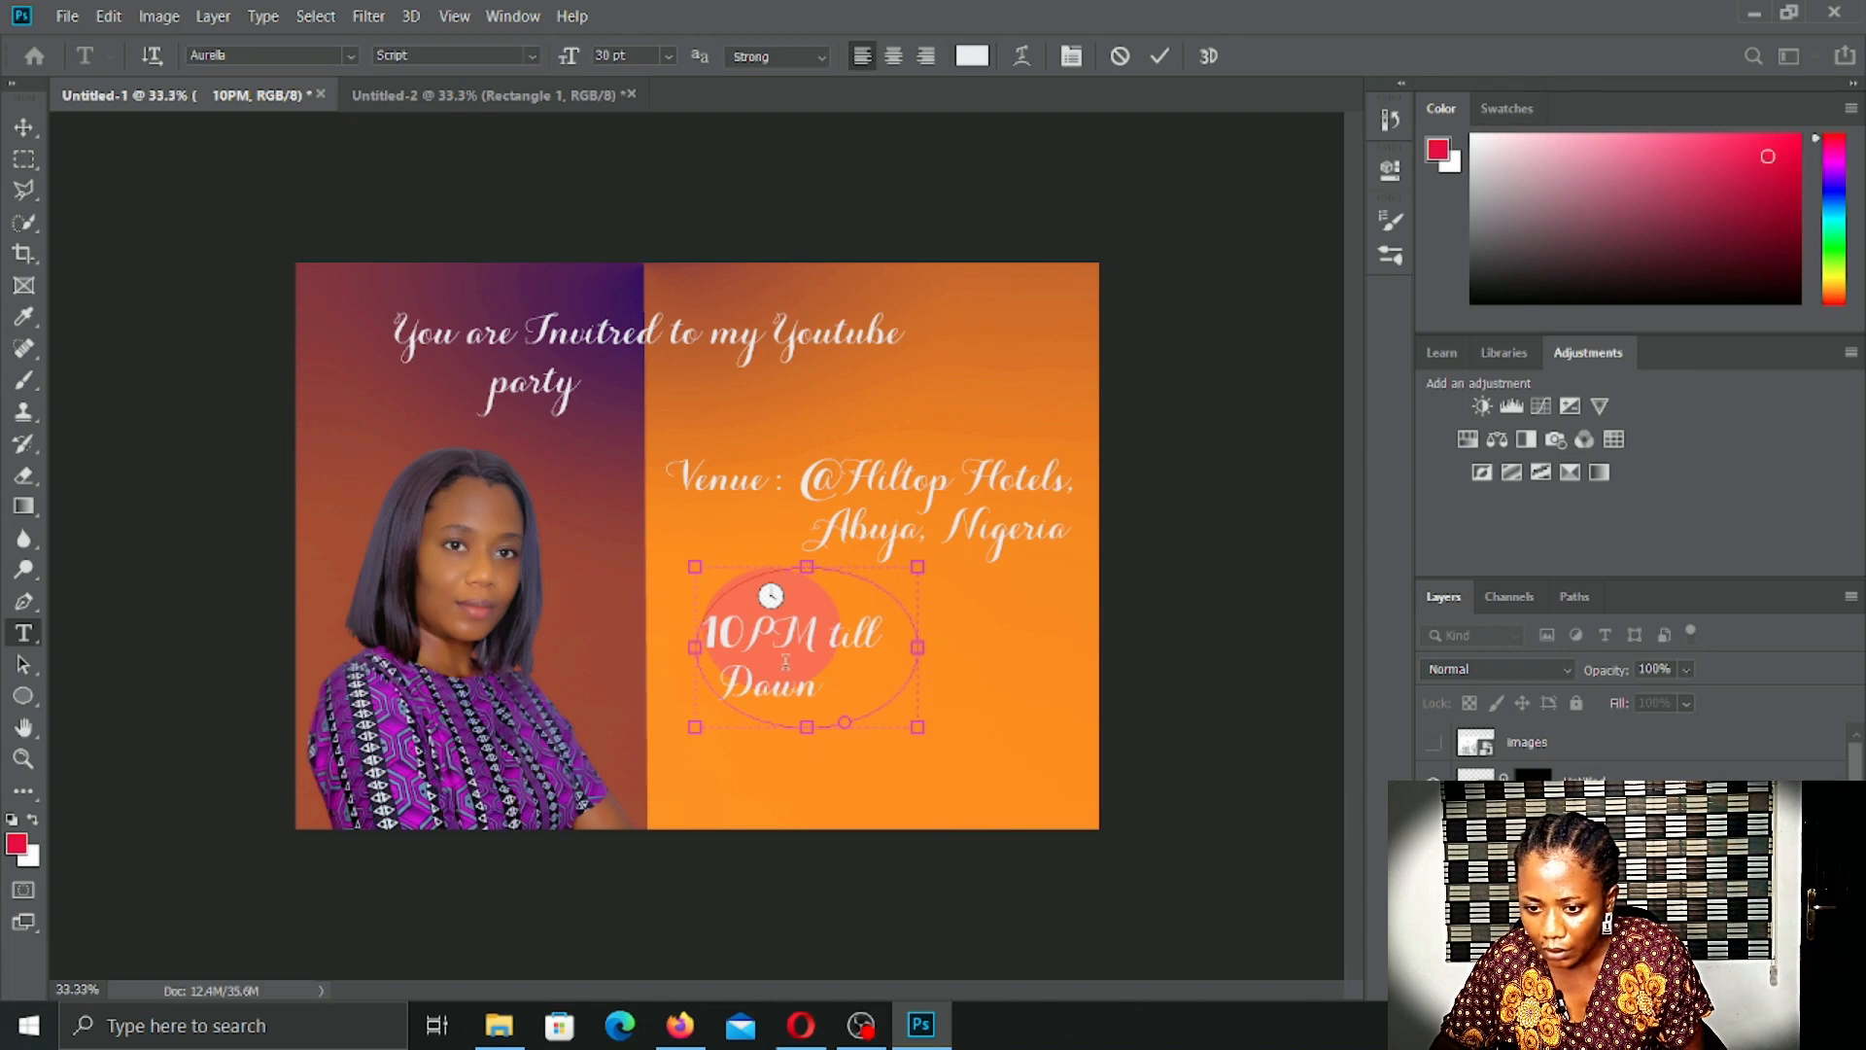
click(667, 56)
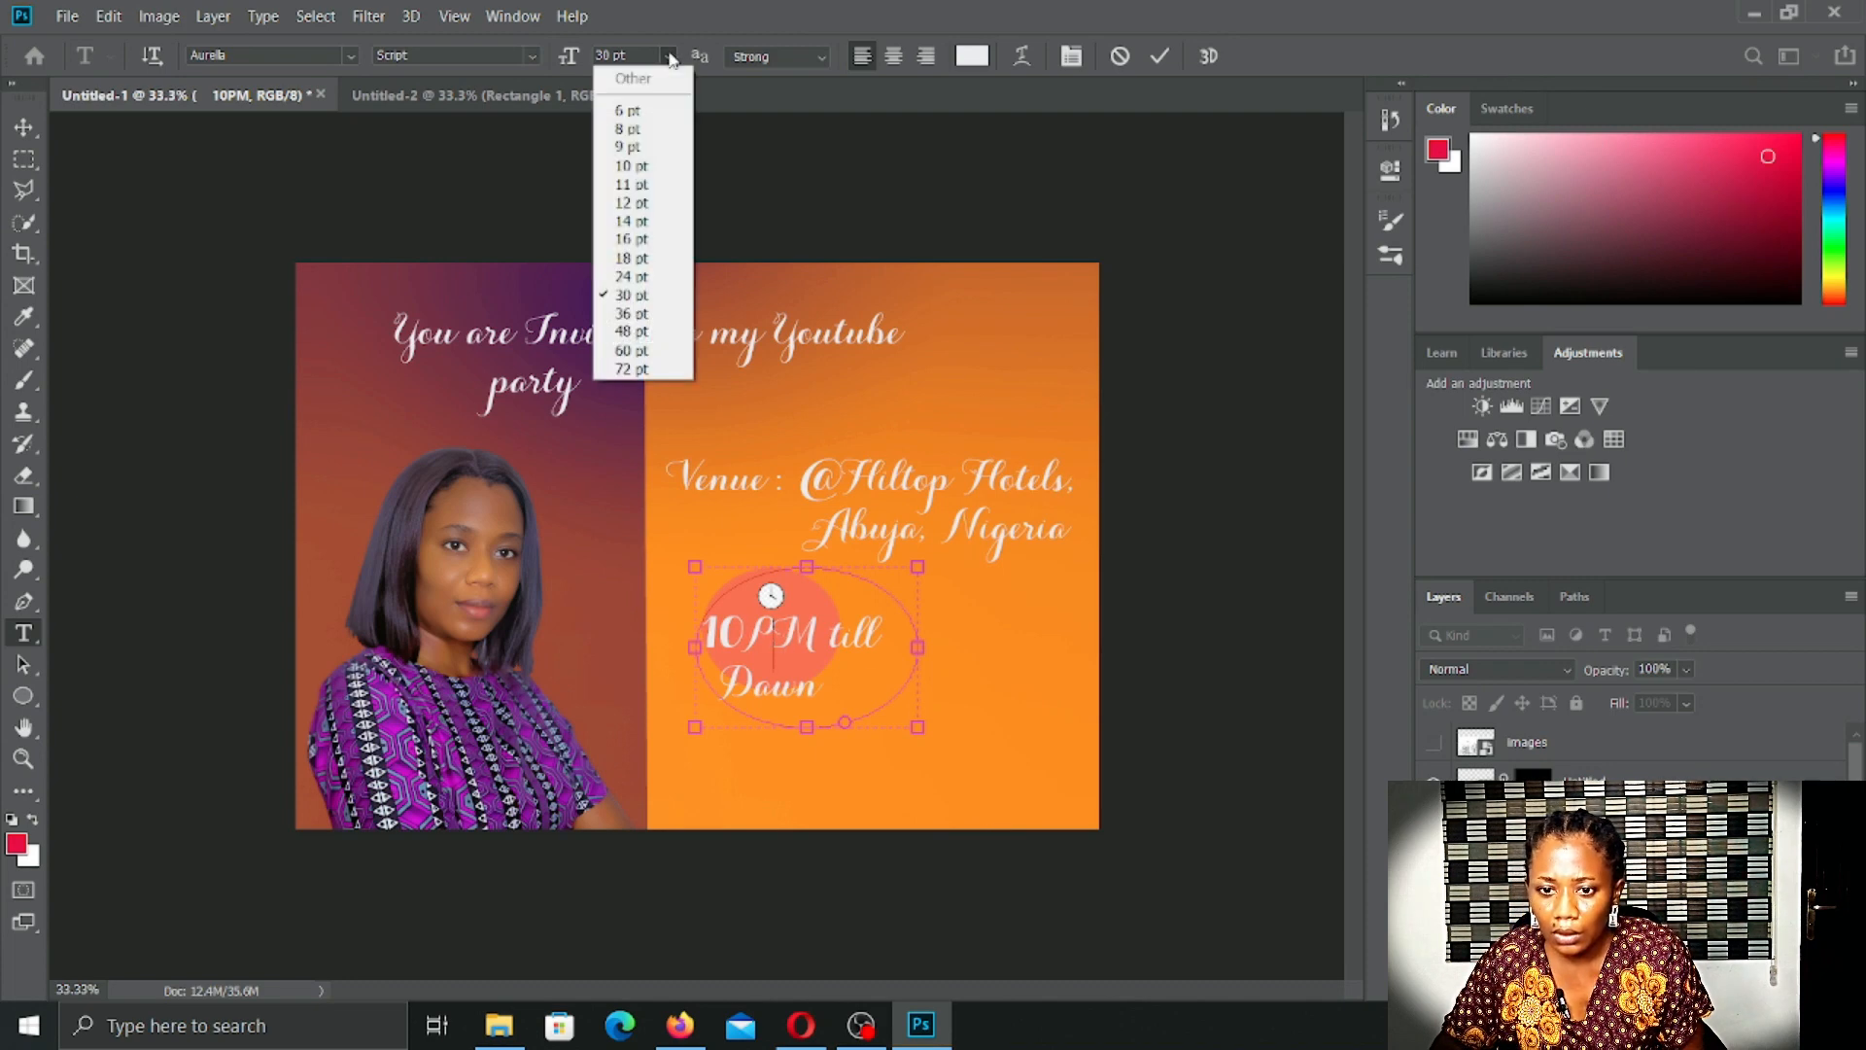
click(628, 239)
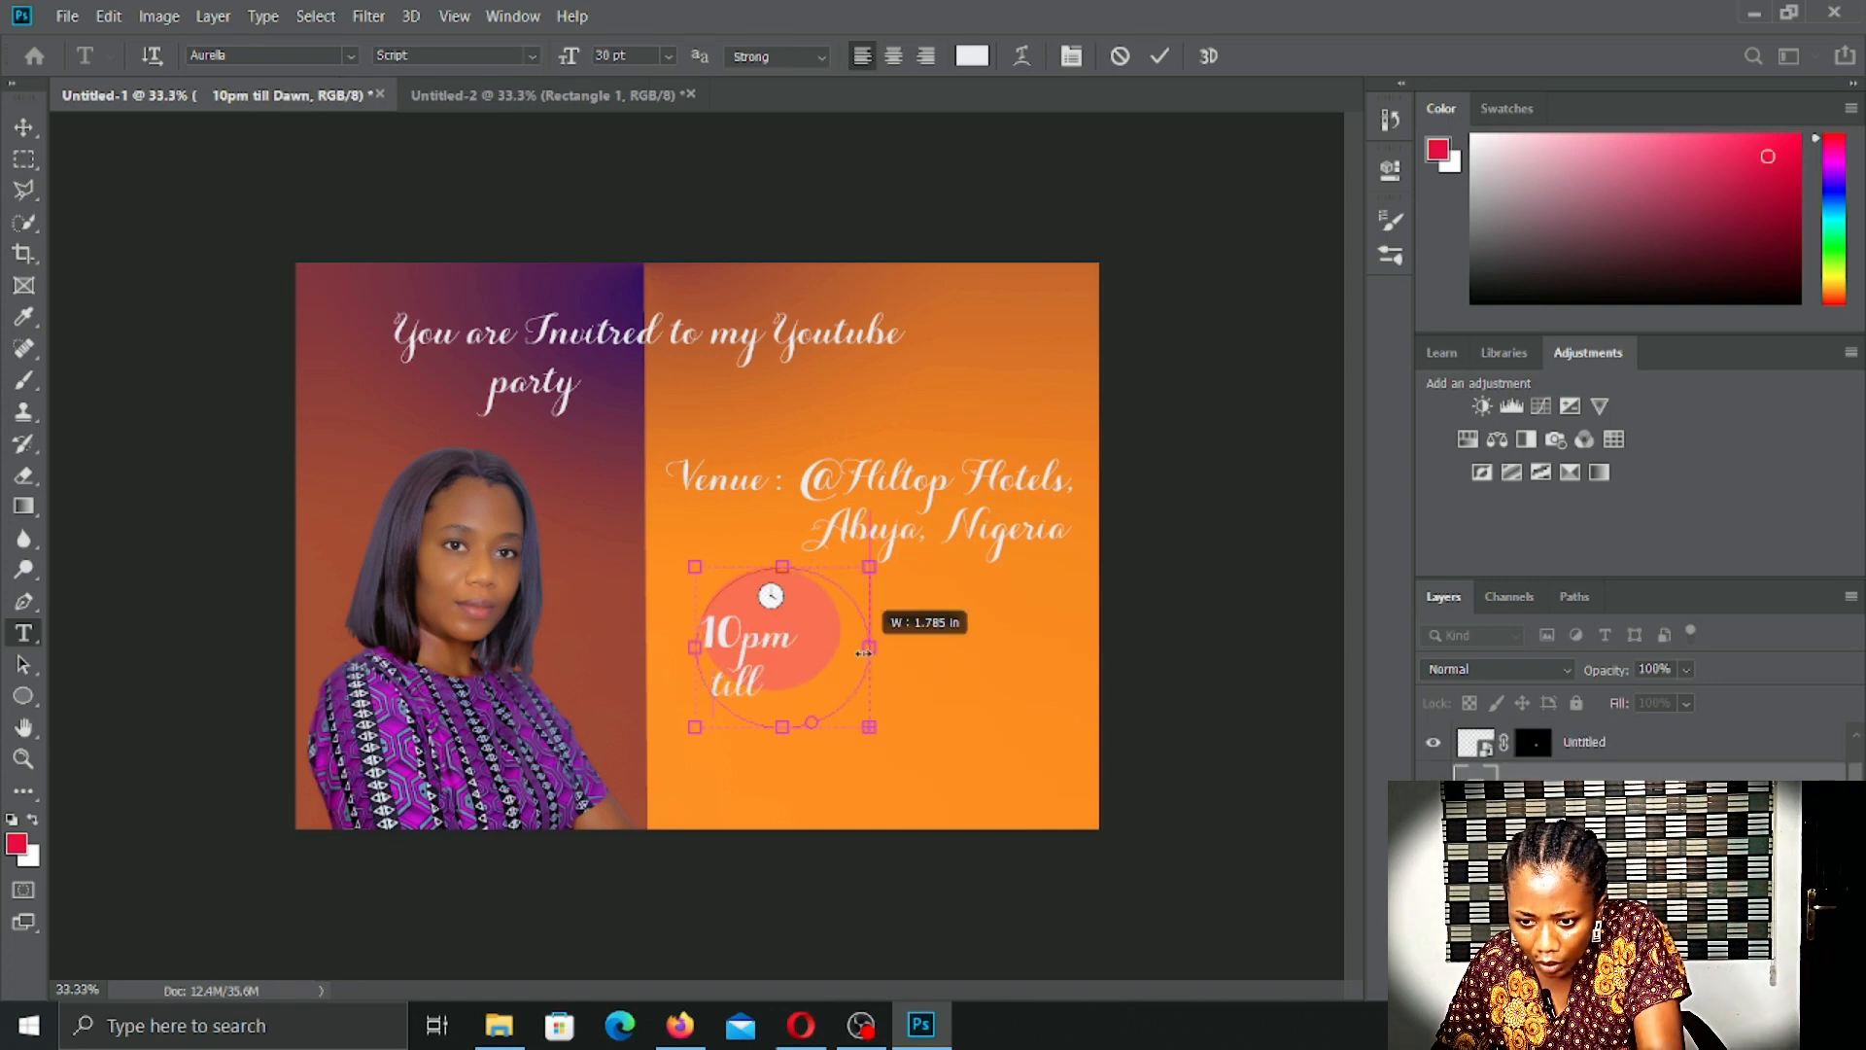
Step: Refit the time text's box around the coral ellipse, raise its upper edge, shorten the wording to "10pm till Daw", and deselect the text
drag(848, 653, 872, 666)
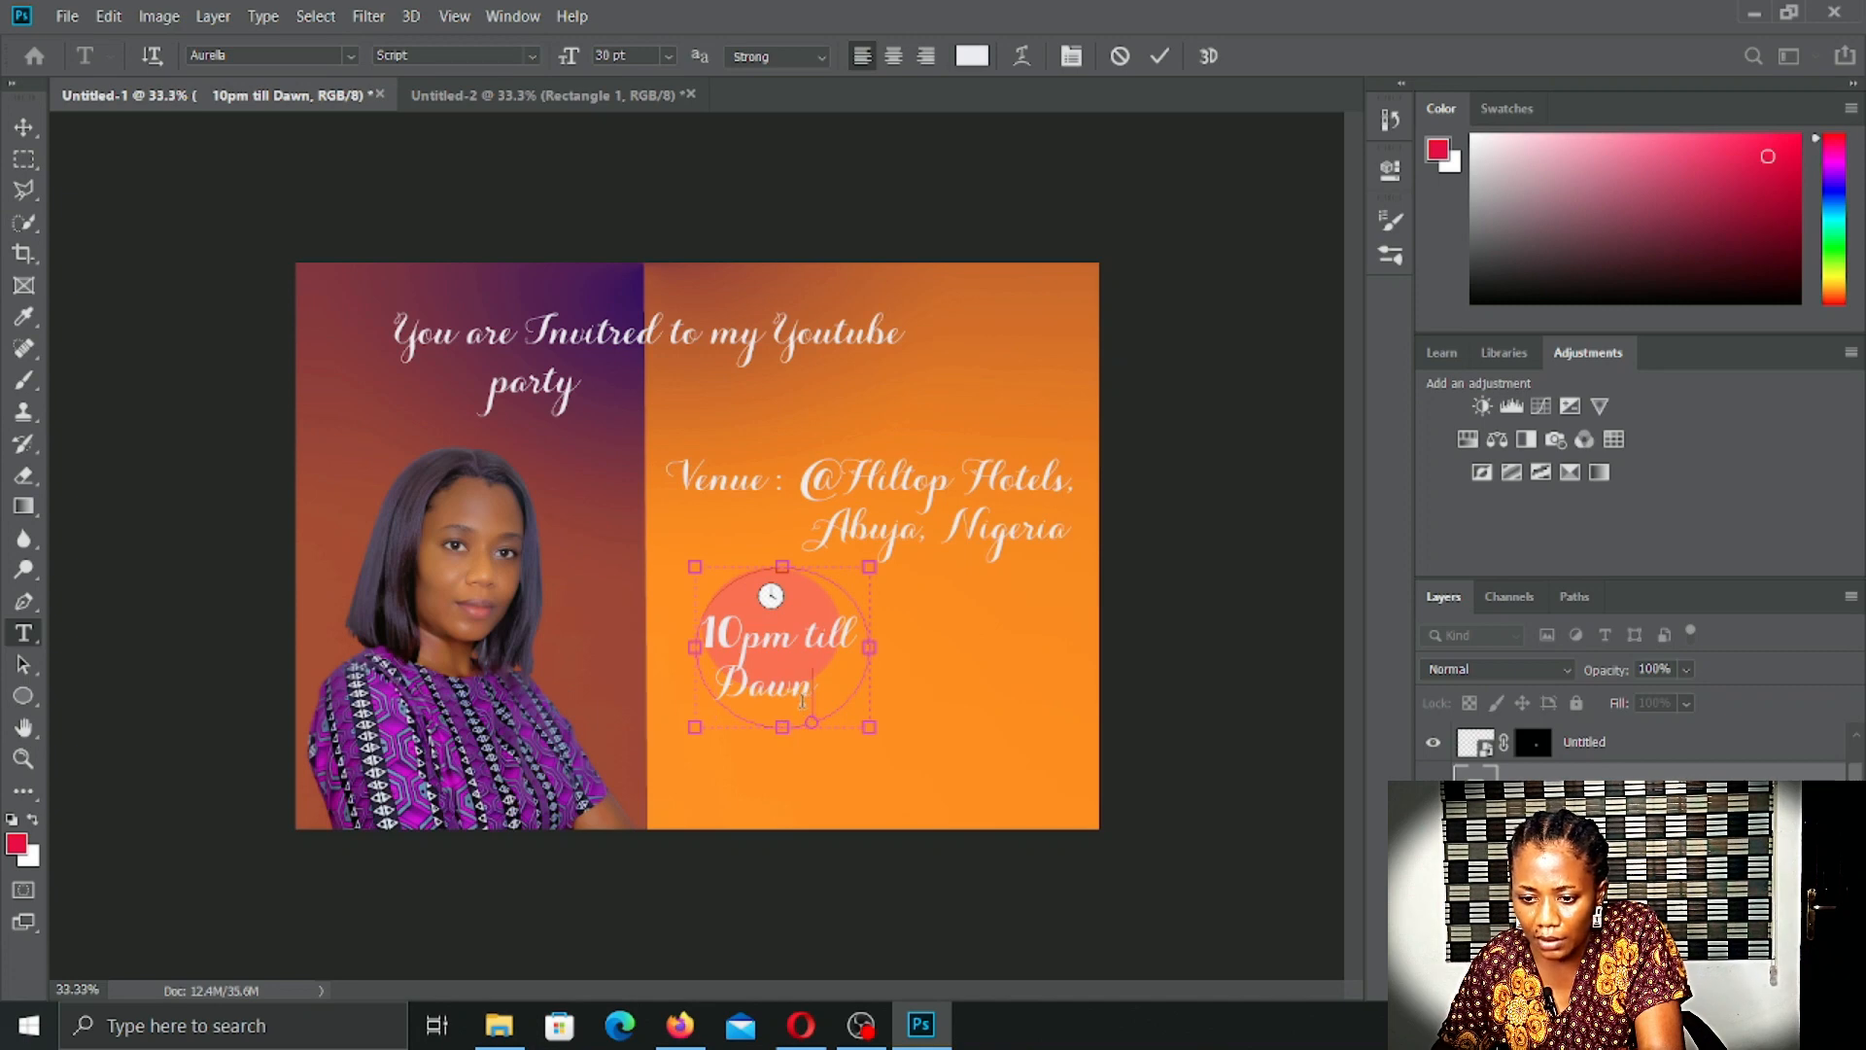
key(BackSpace)
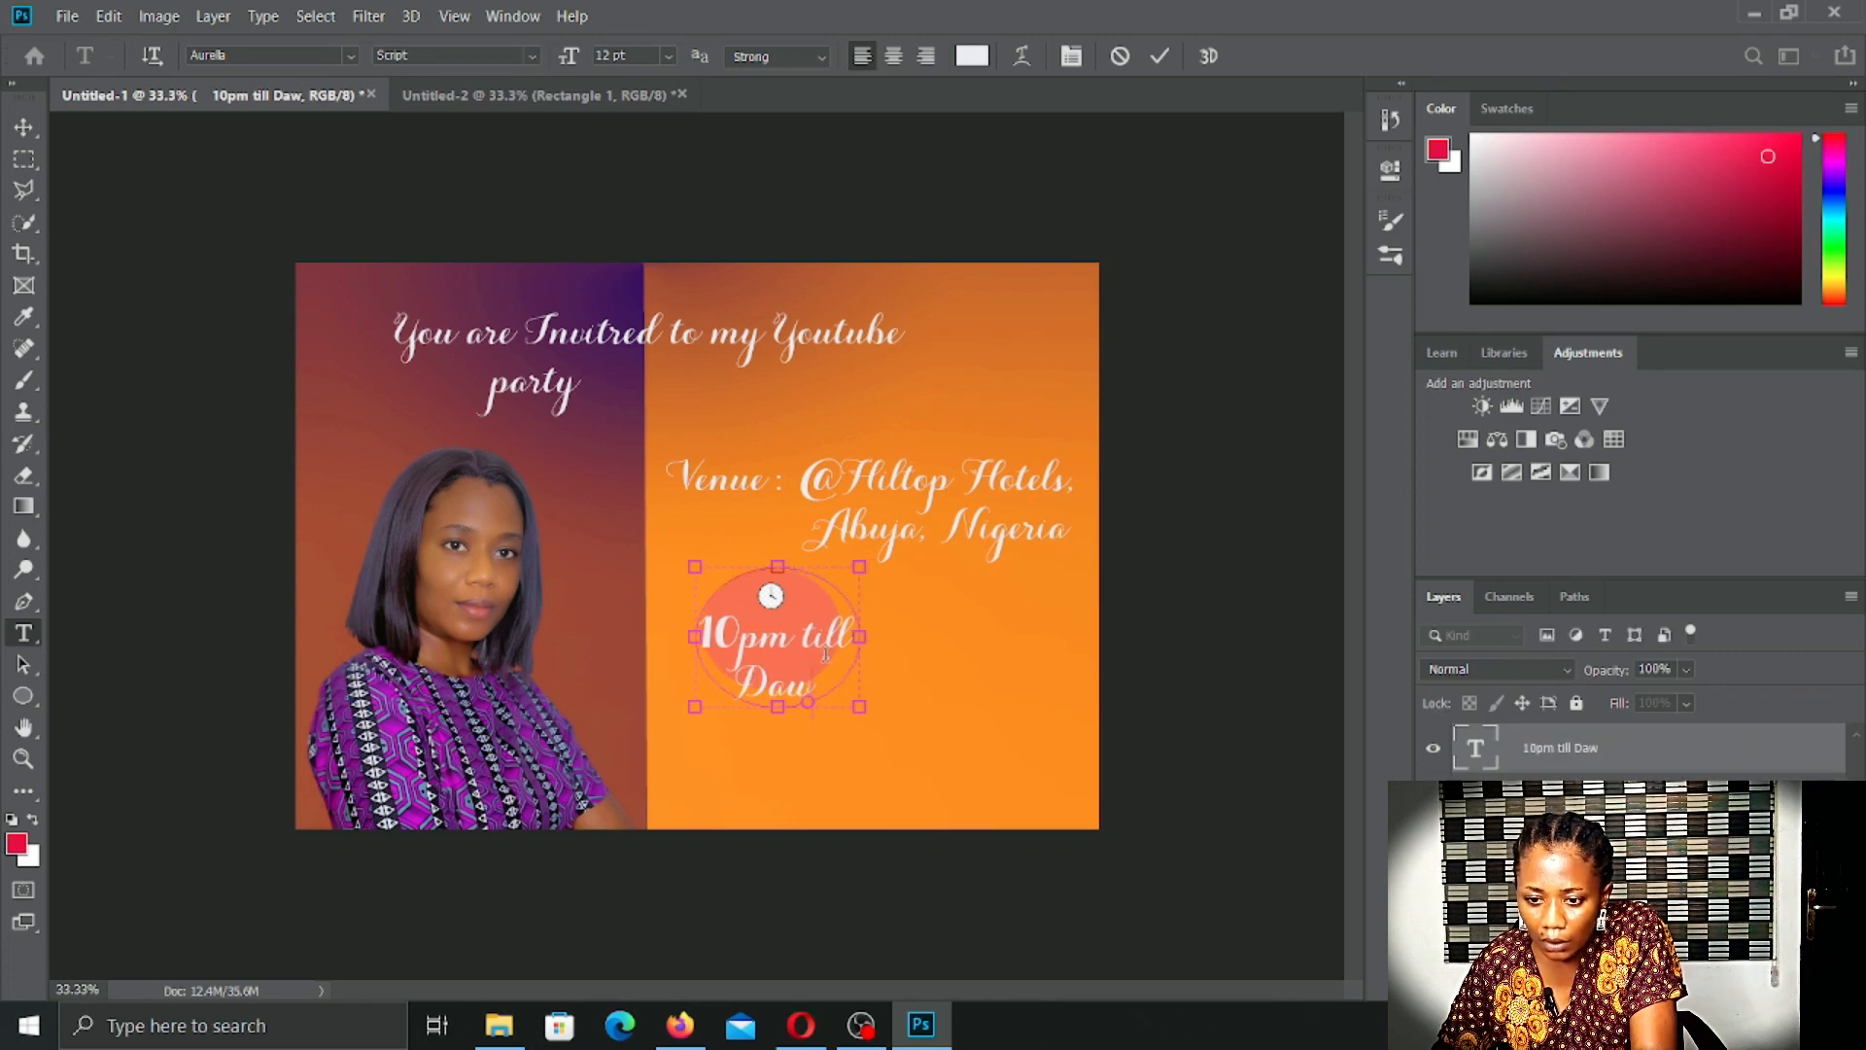
drag(714, 566, 777, 545)
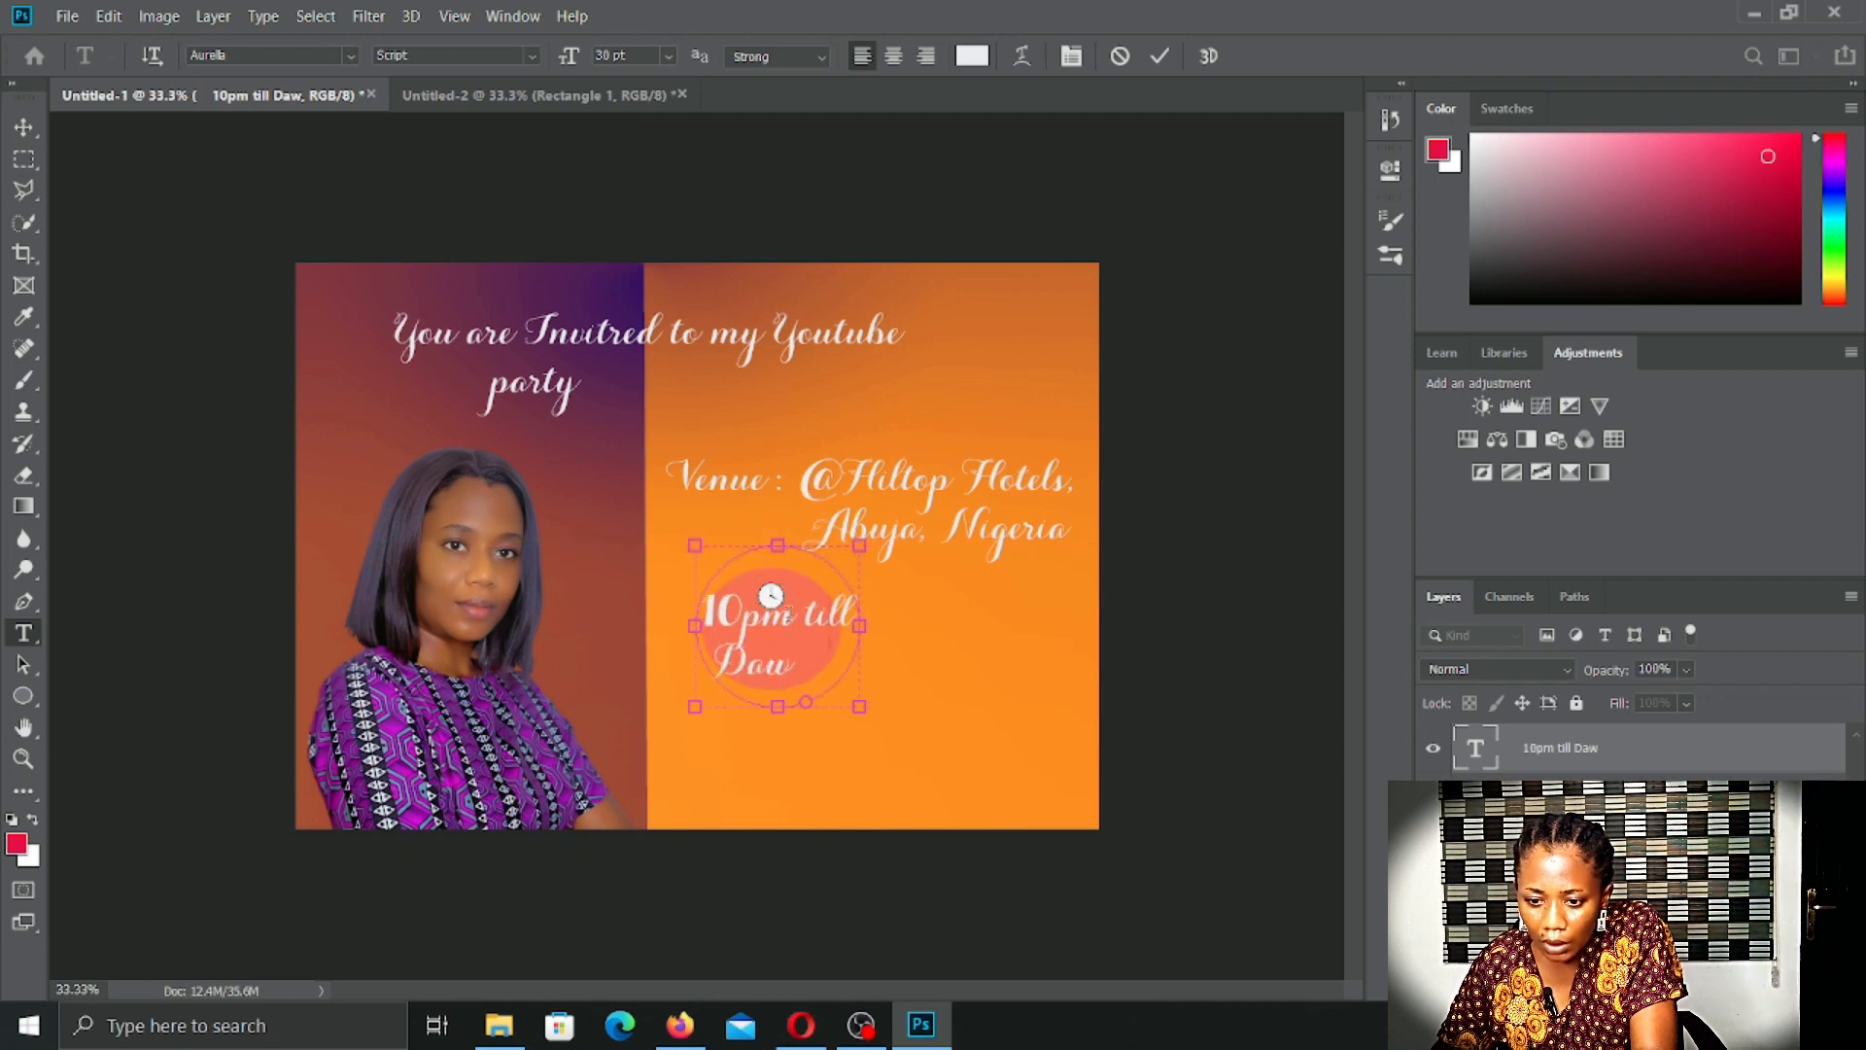
click(670, 56)
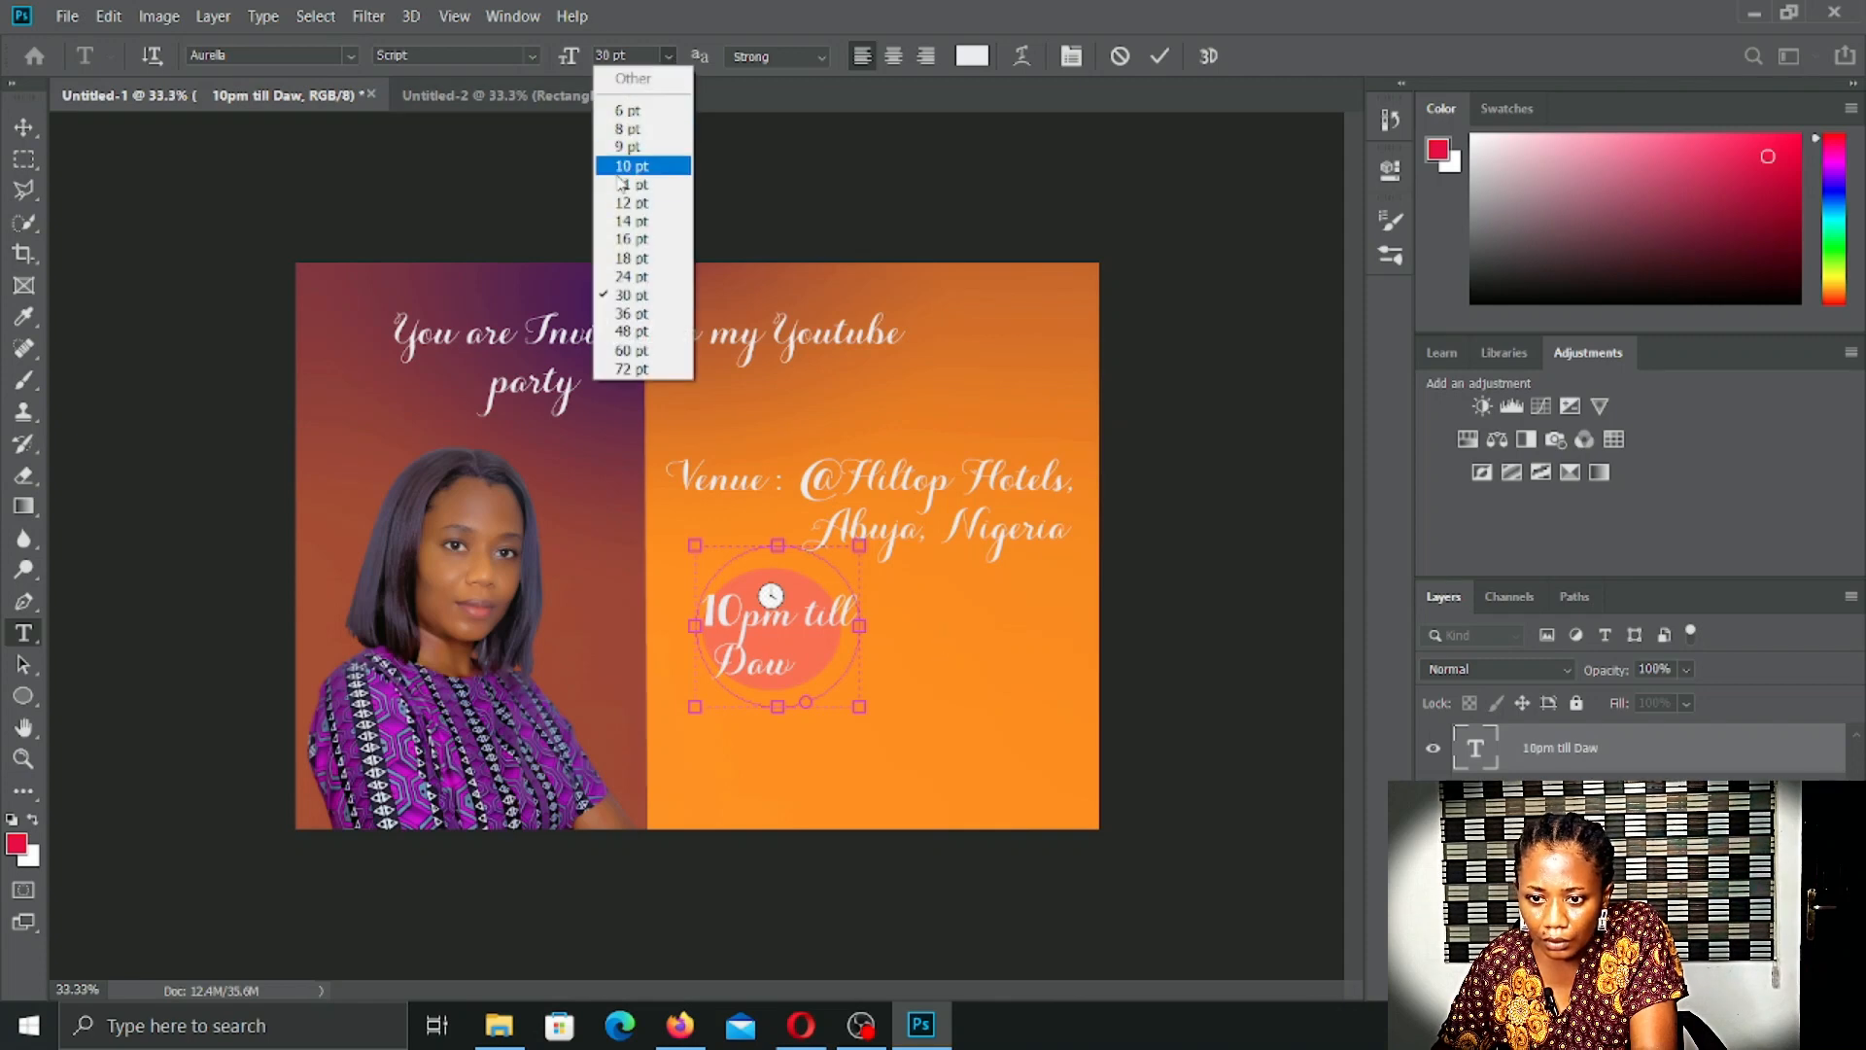
click(612, 240)
key(Escape)
key(v)
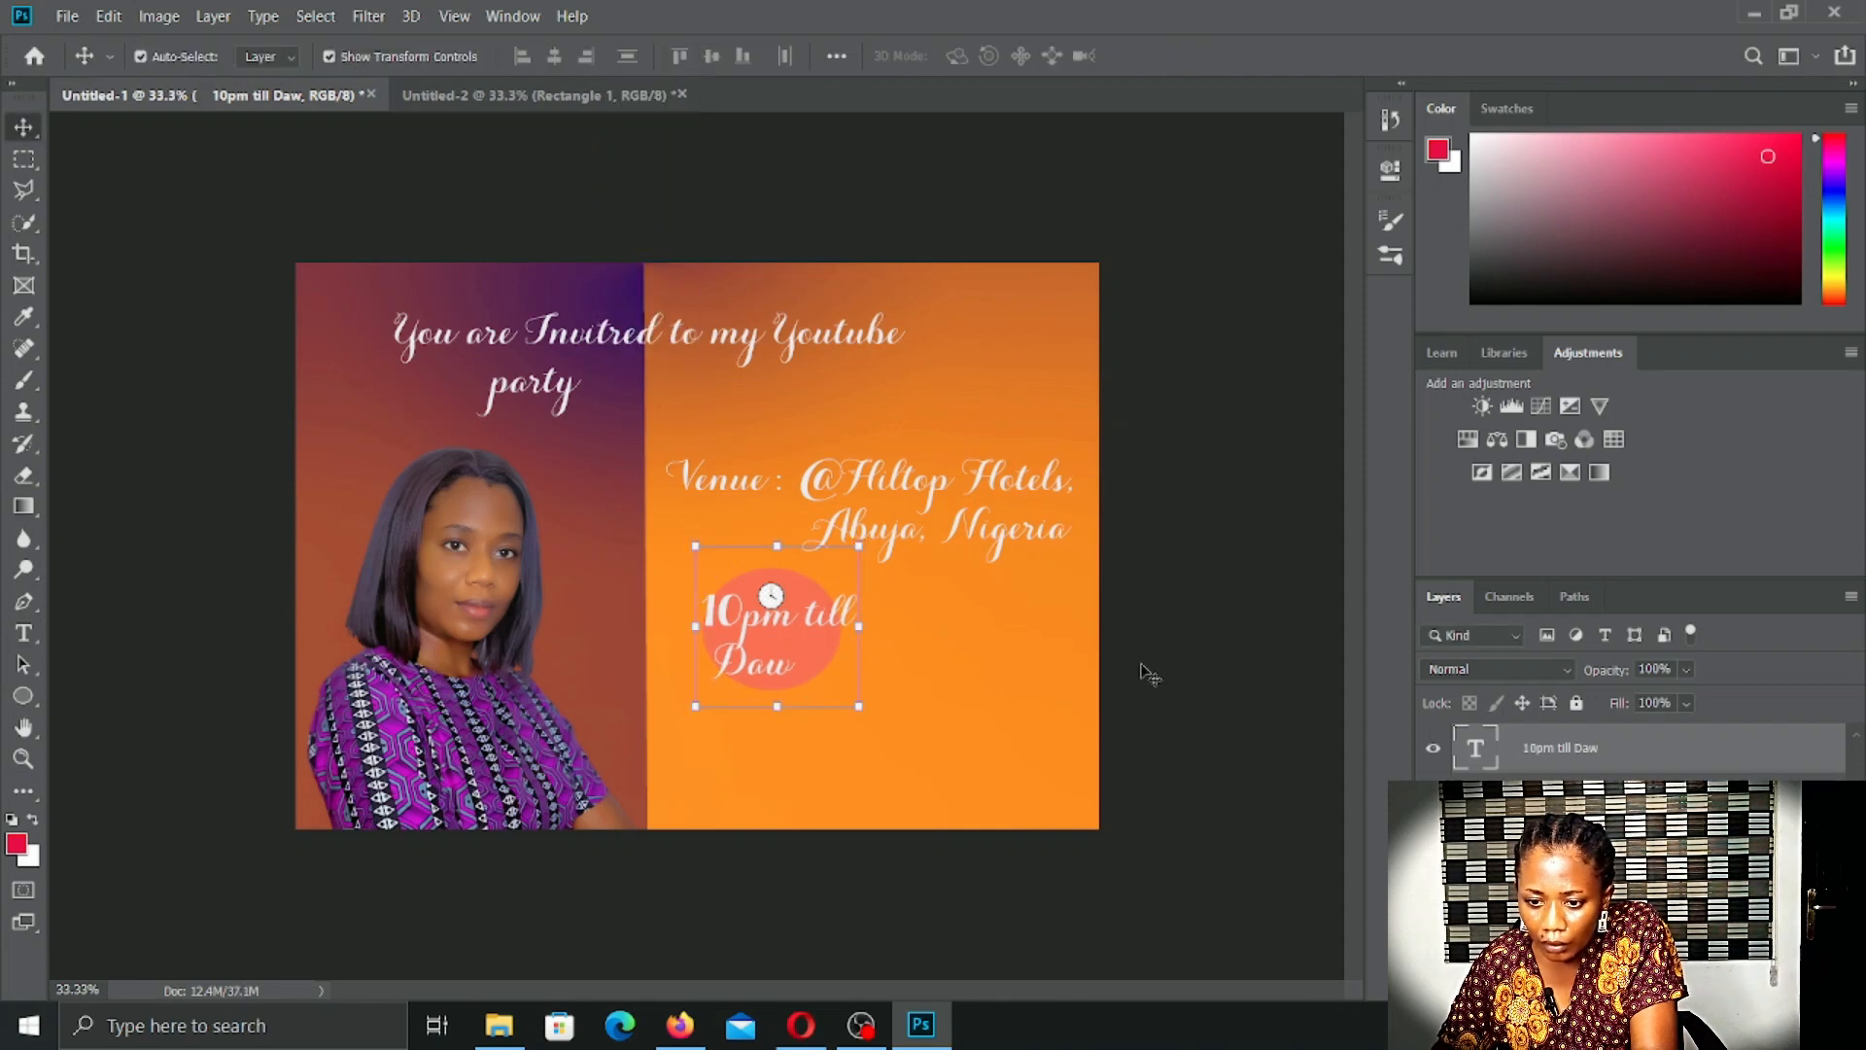
click(805, 843)
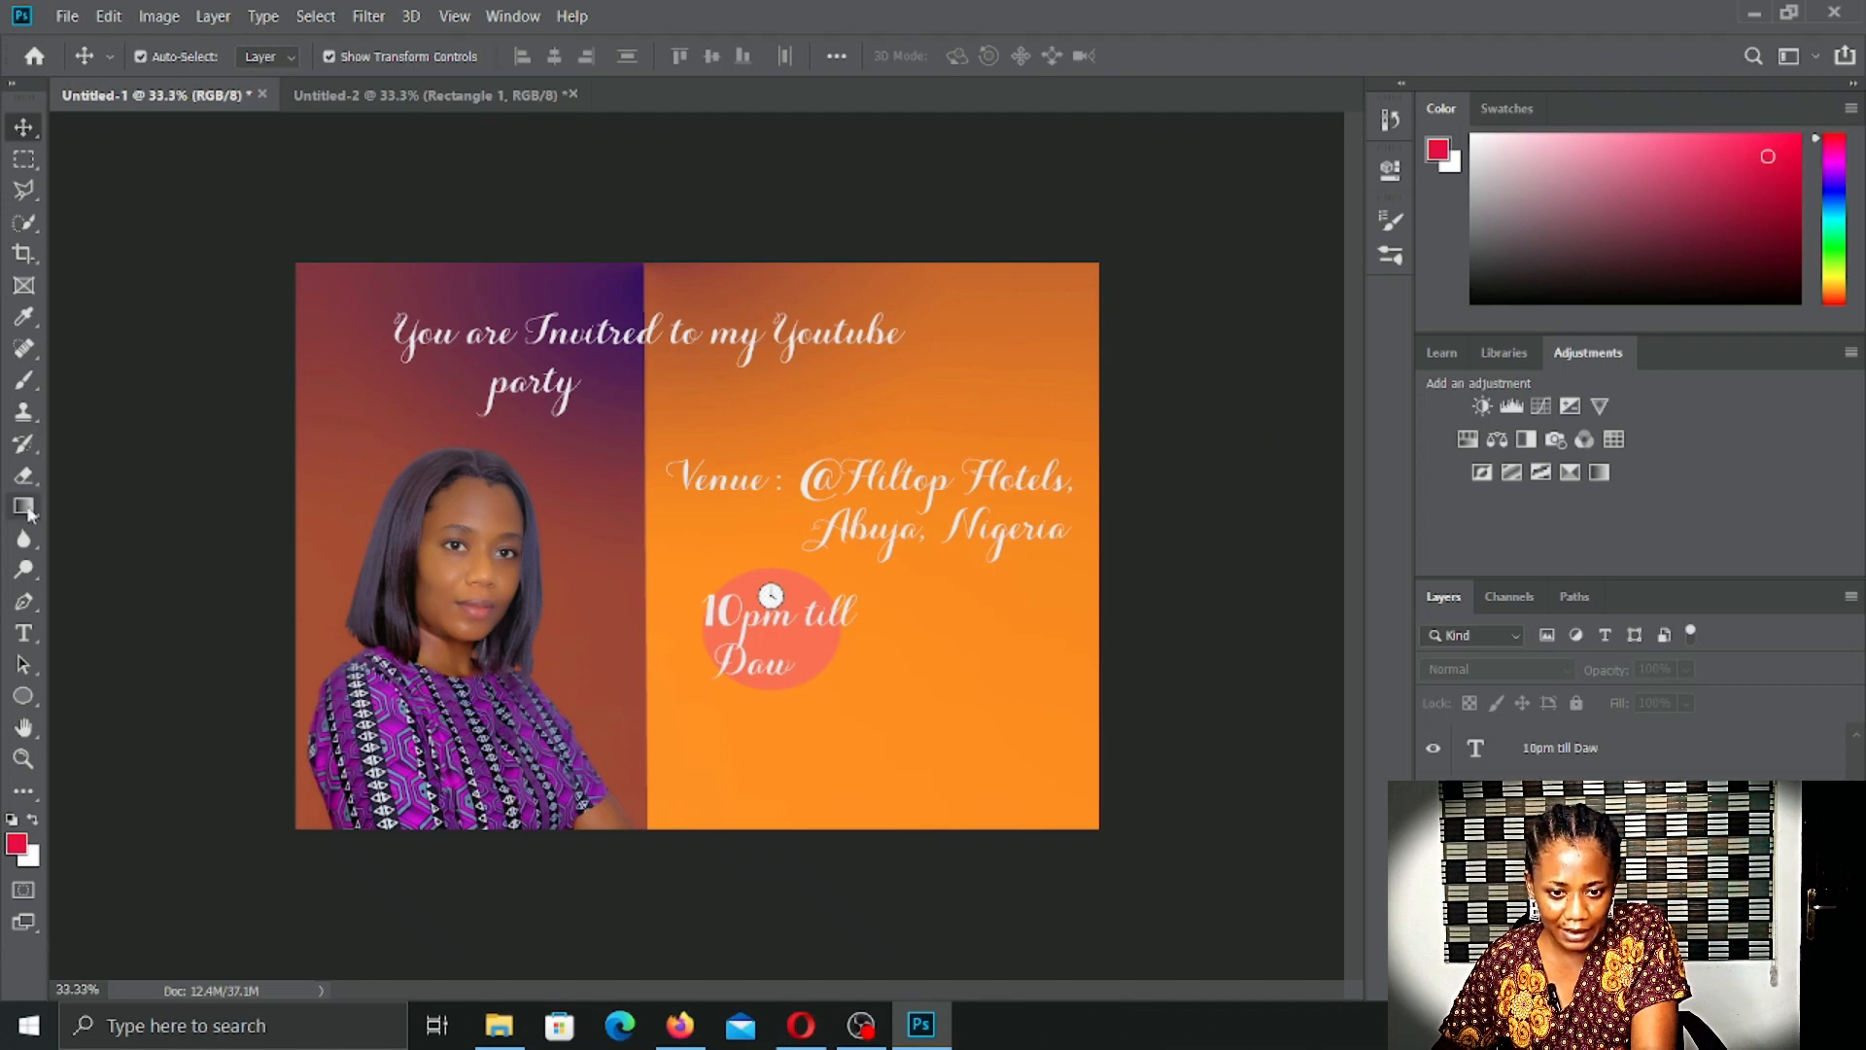
Step: Draw a second ellipse about 508 by 361 px beside the time ellipse and fill it with the same coral colour
click(24, 696)
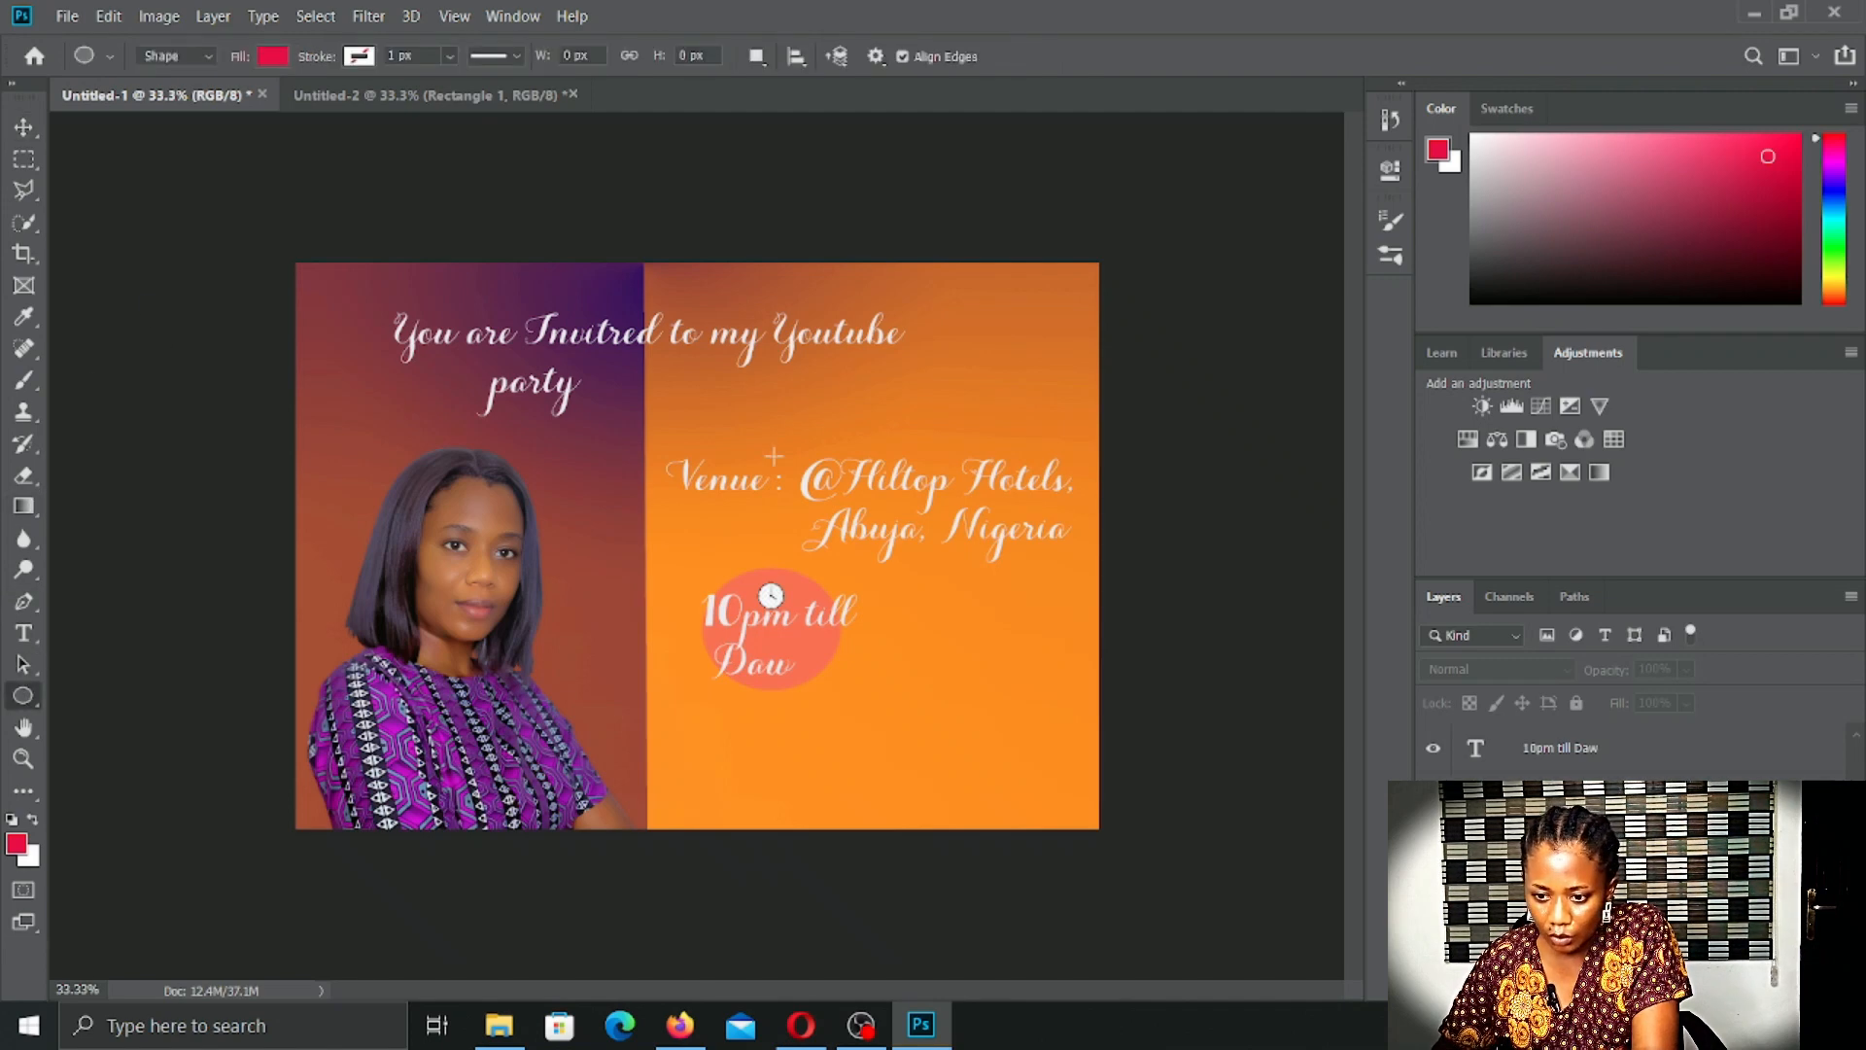
drag(881, 584, 1045, 700)
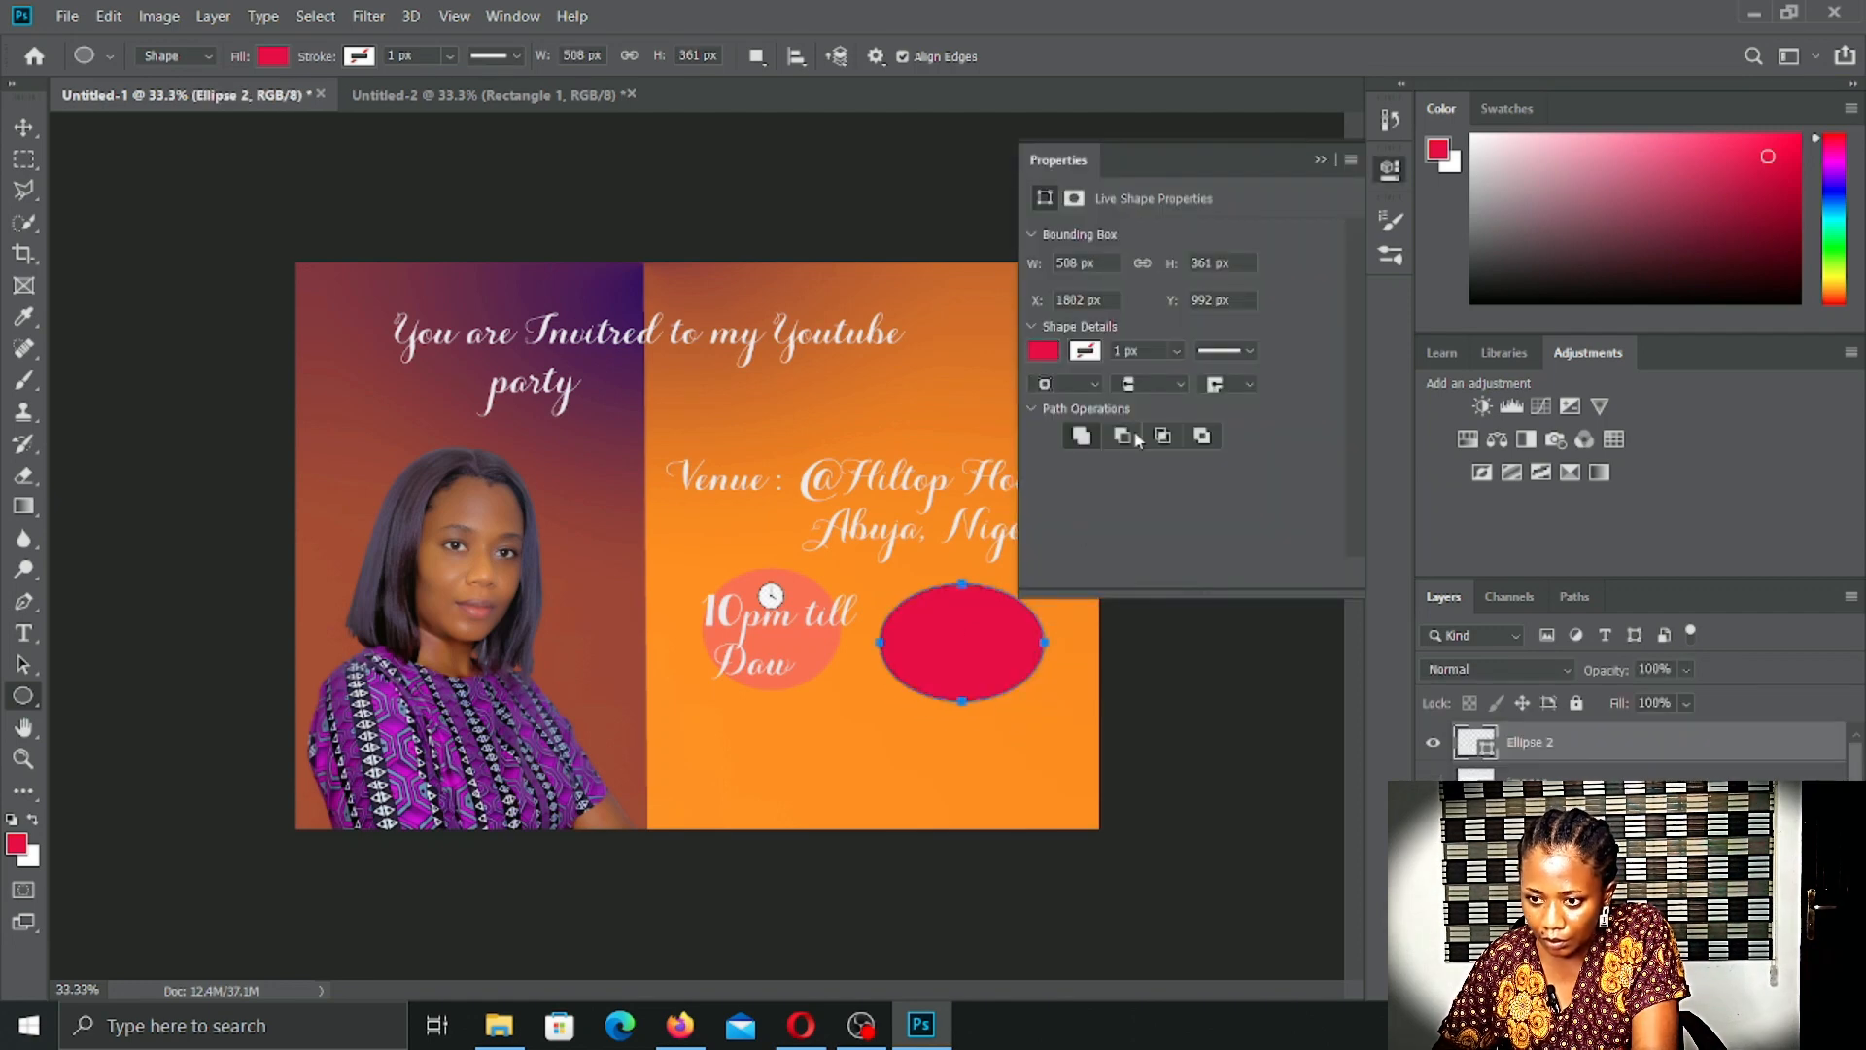
click(1042, 351)
click(1048, 478)
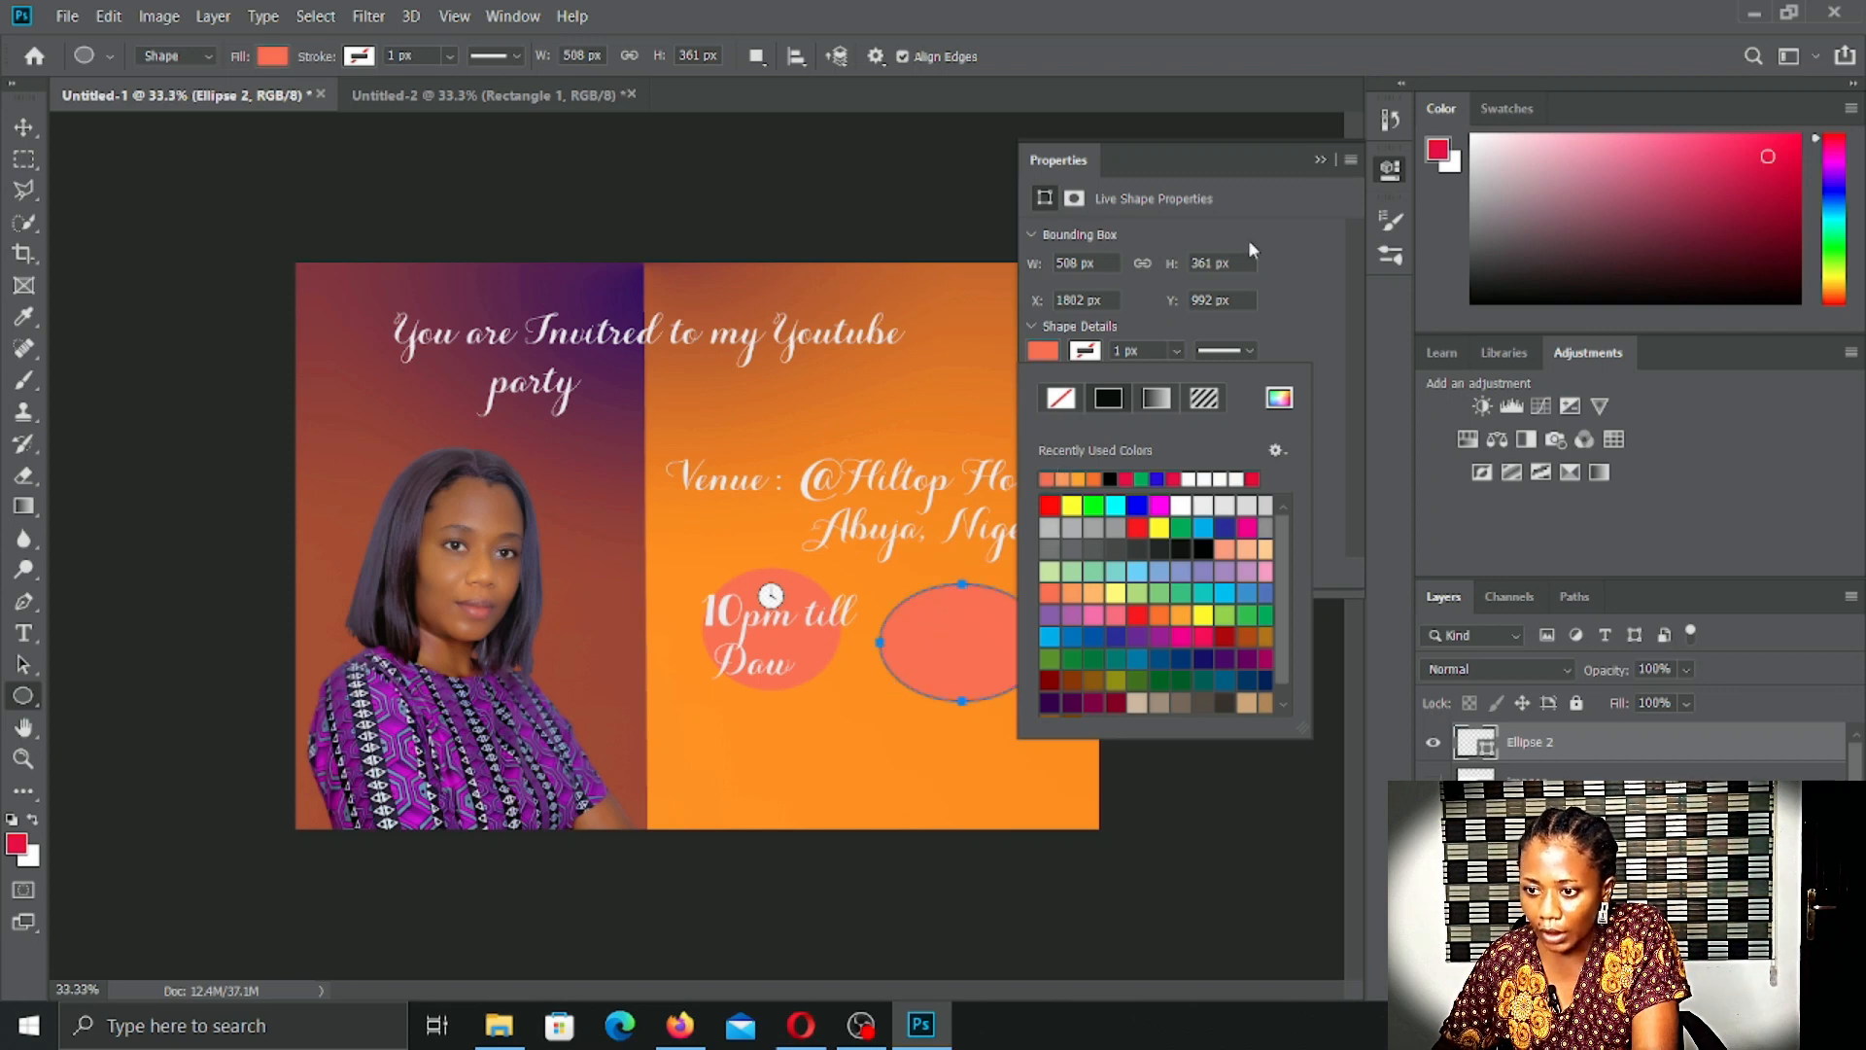
click(1320, 159)
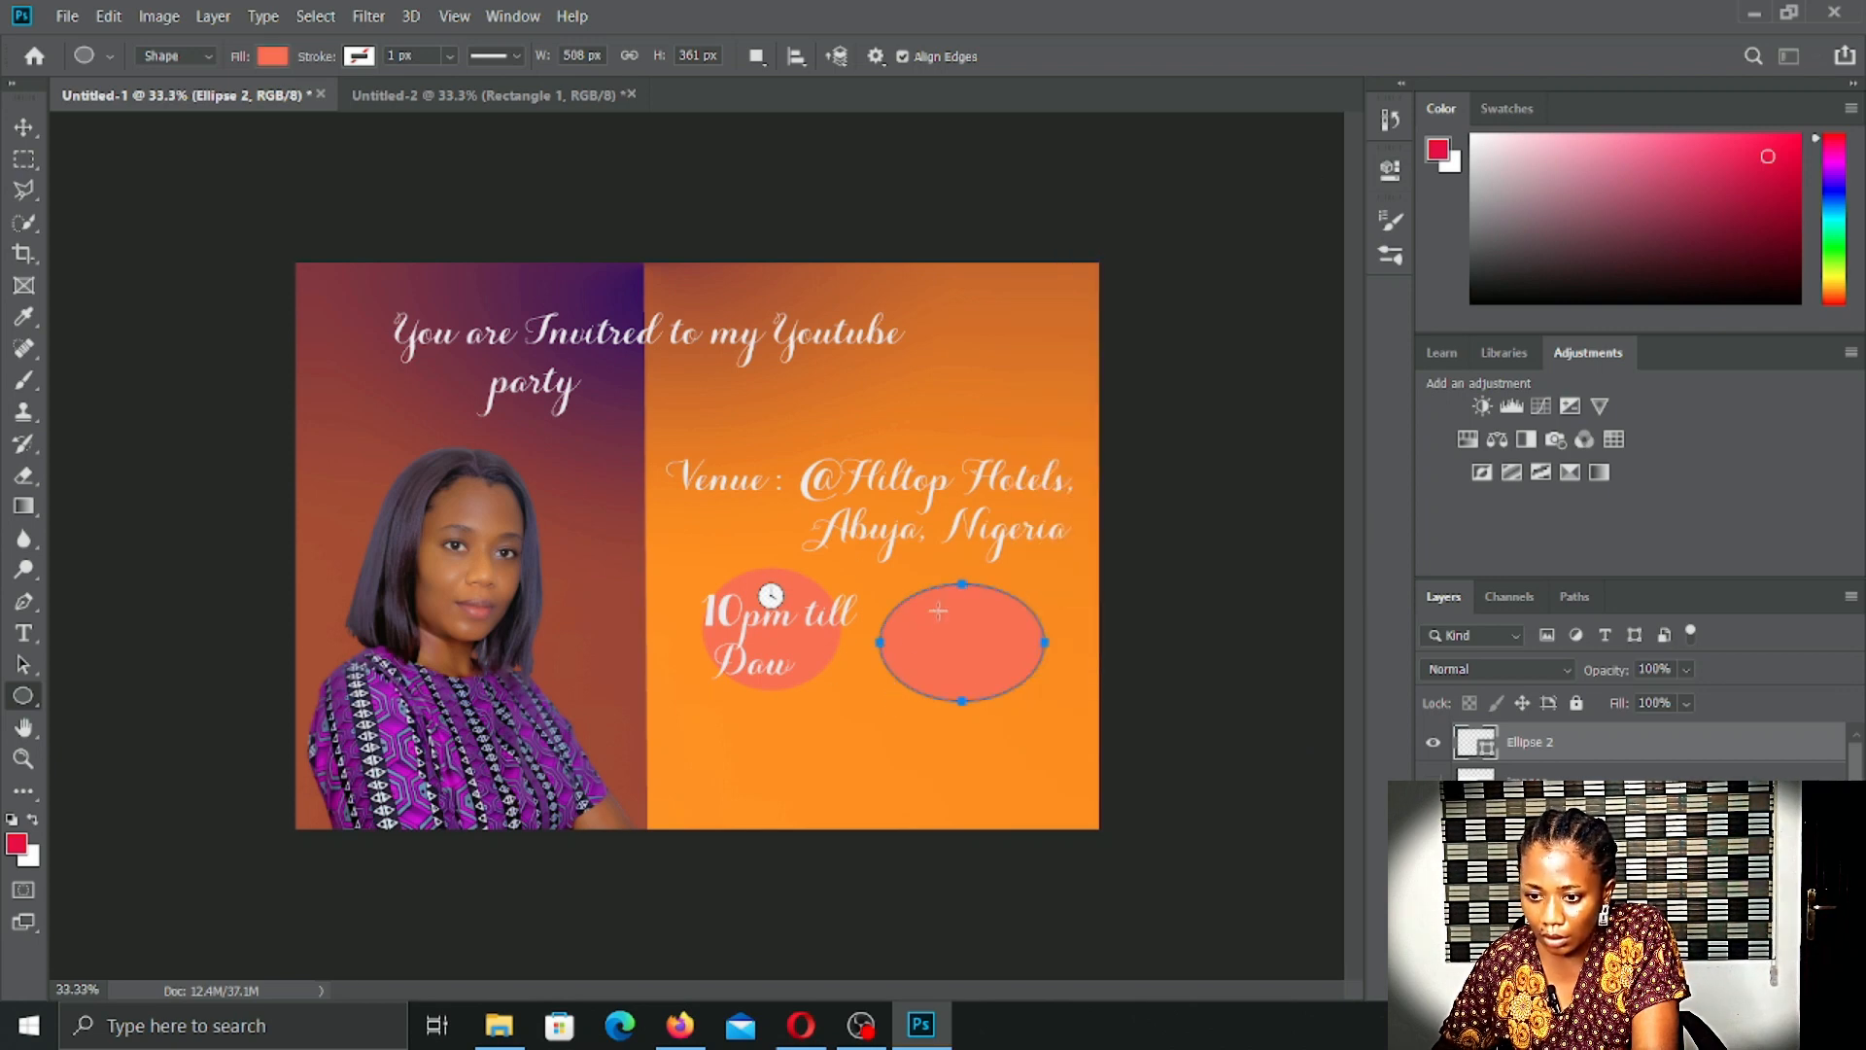
drag(961, 586, 960, 573)
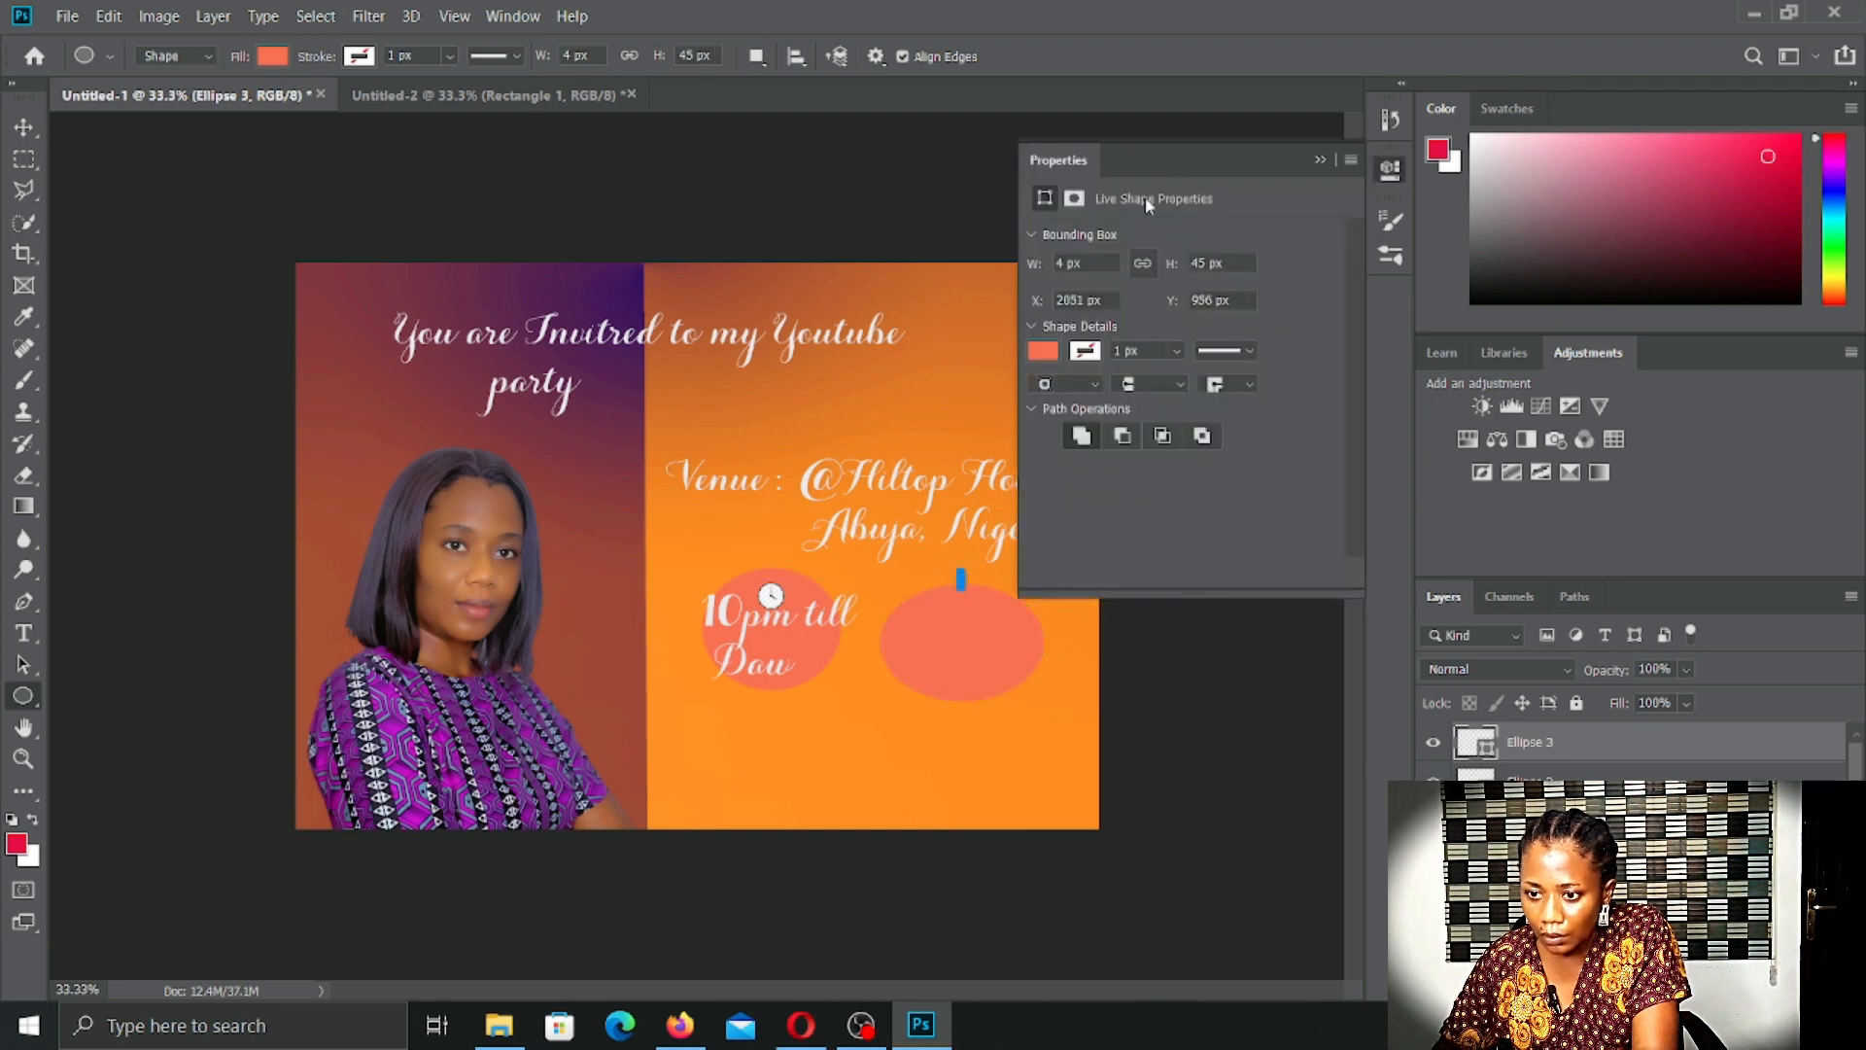
click(1320, 160)
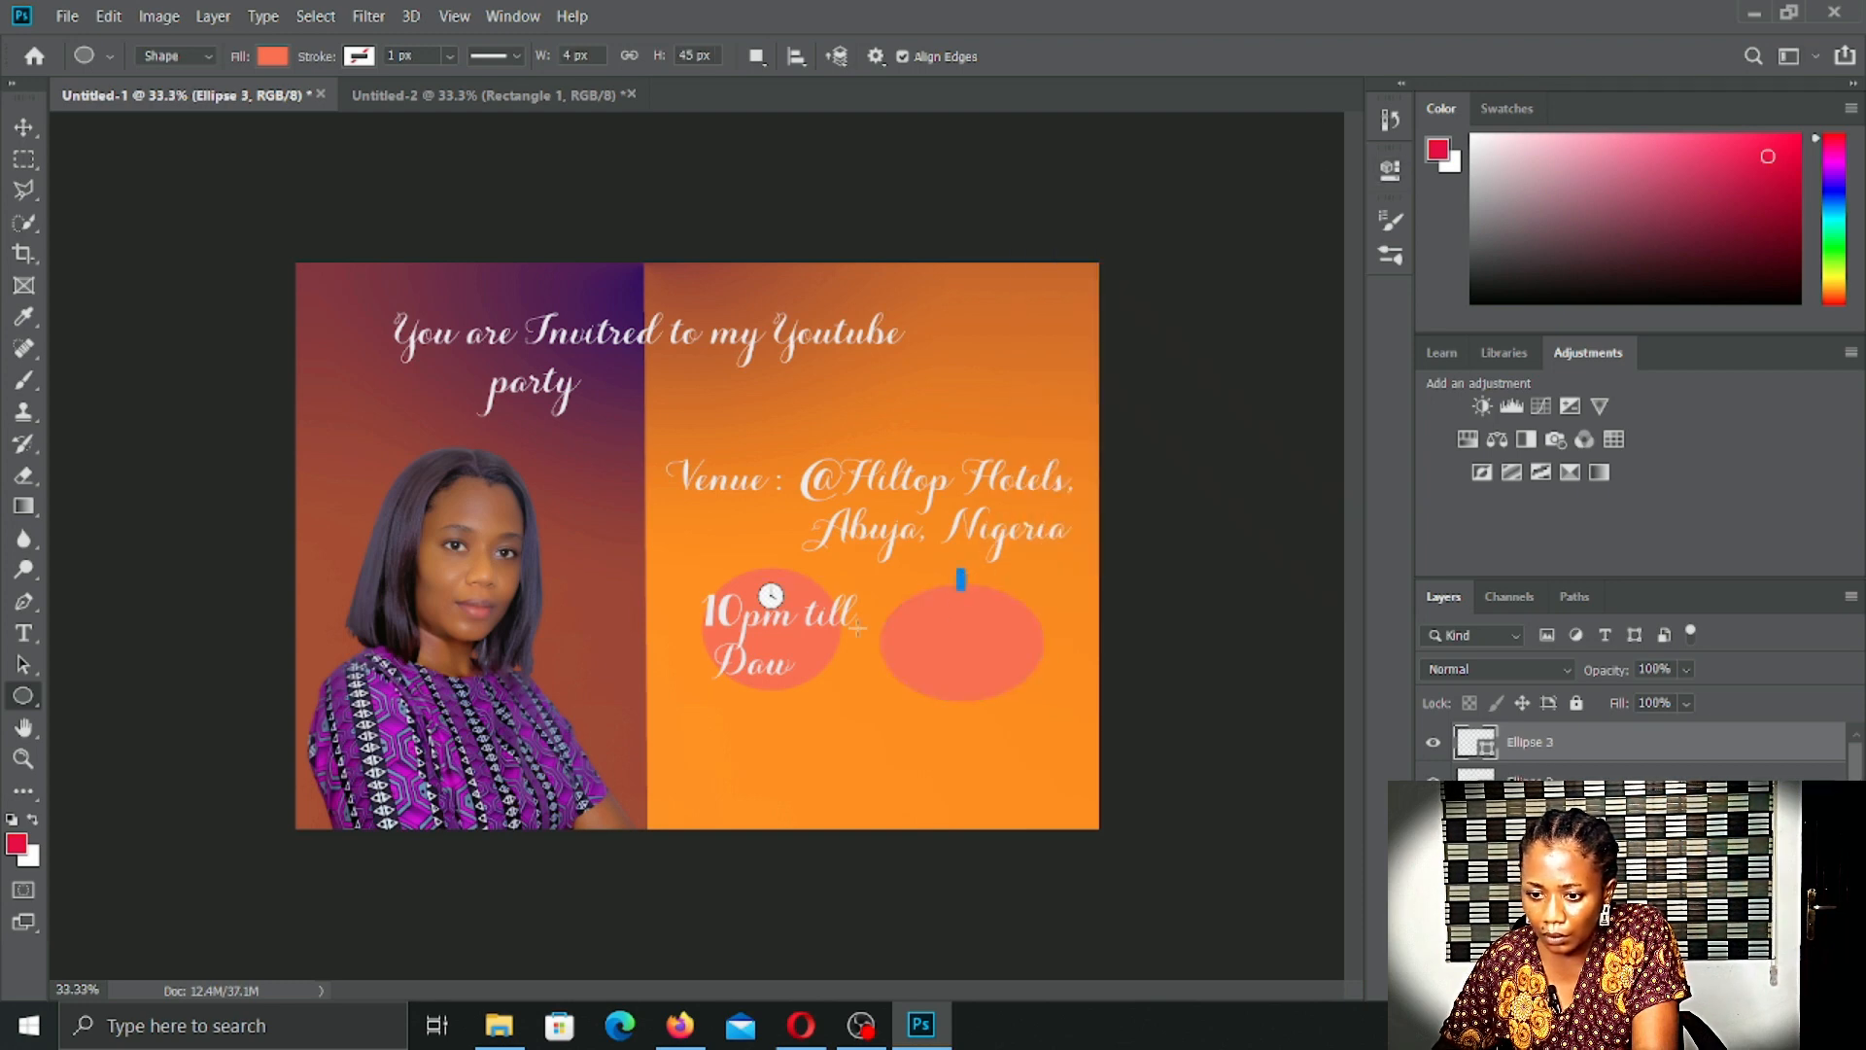
click(932, 616)
click(975, 381)
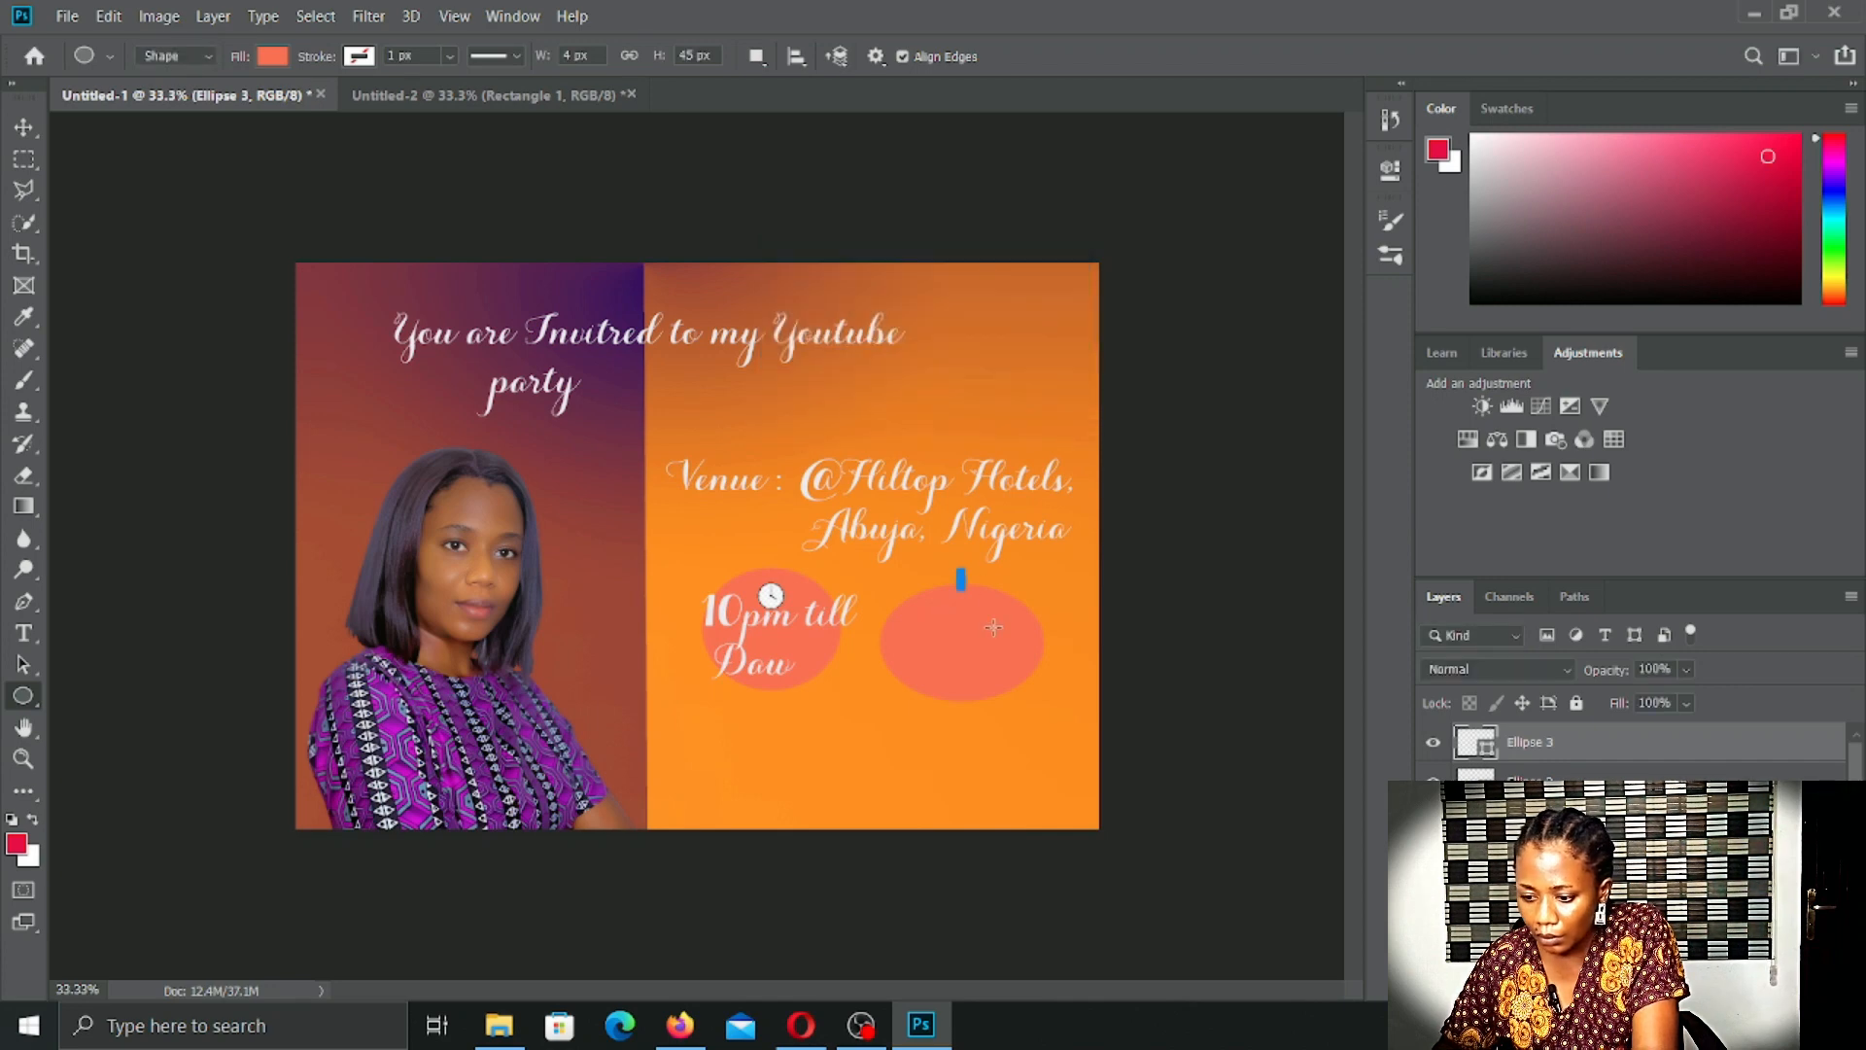
key(ctrl+z)
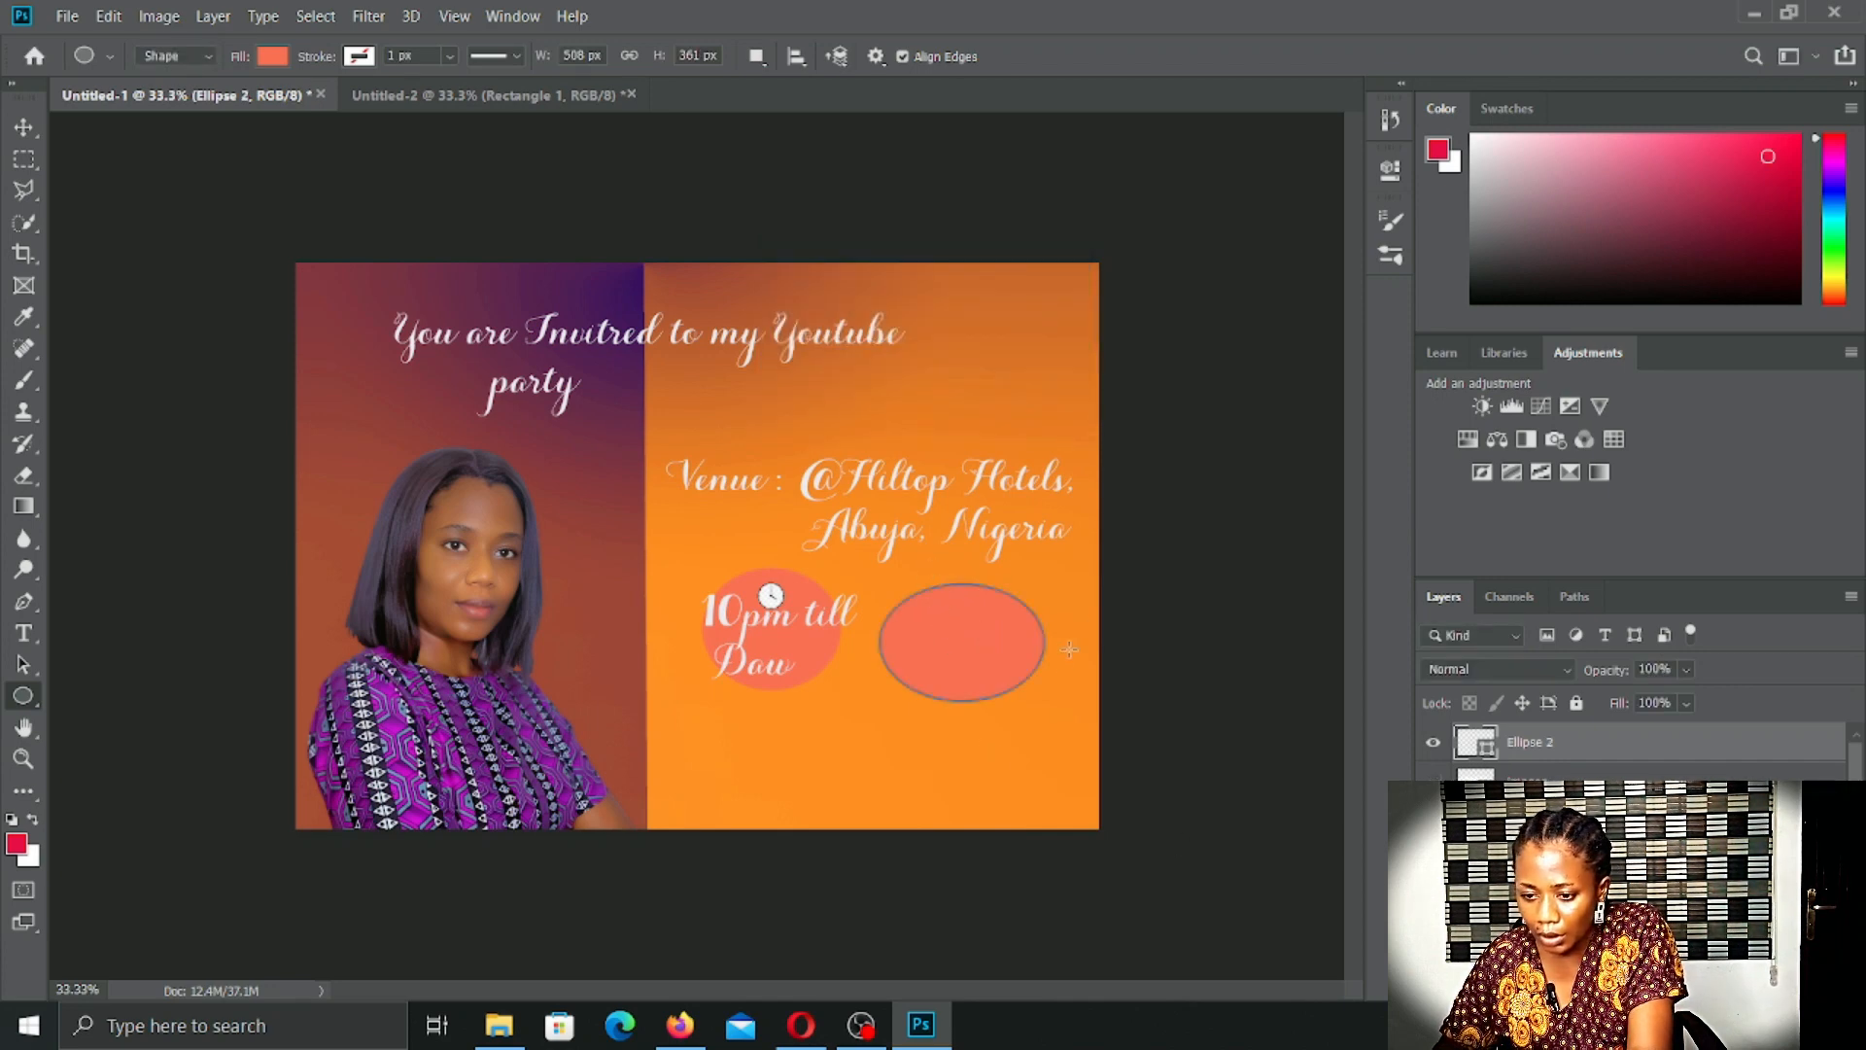
Step: Start a text box inside the second coral ellipse, enter "23rd Su" and cut it back to "23"
click(25, 637)
click(922, 615)
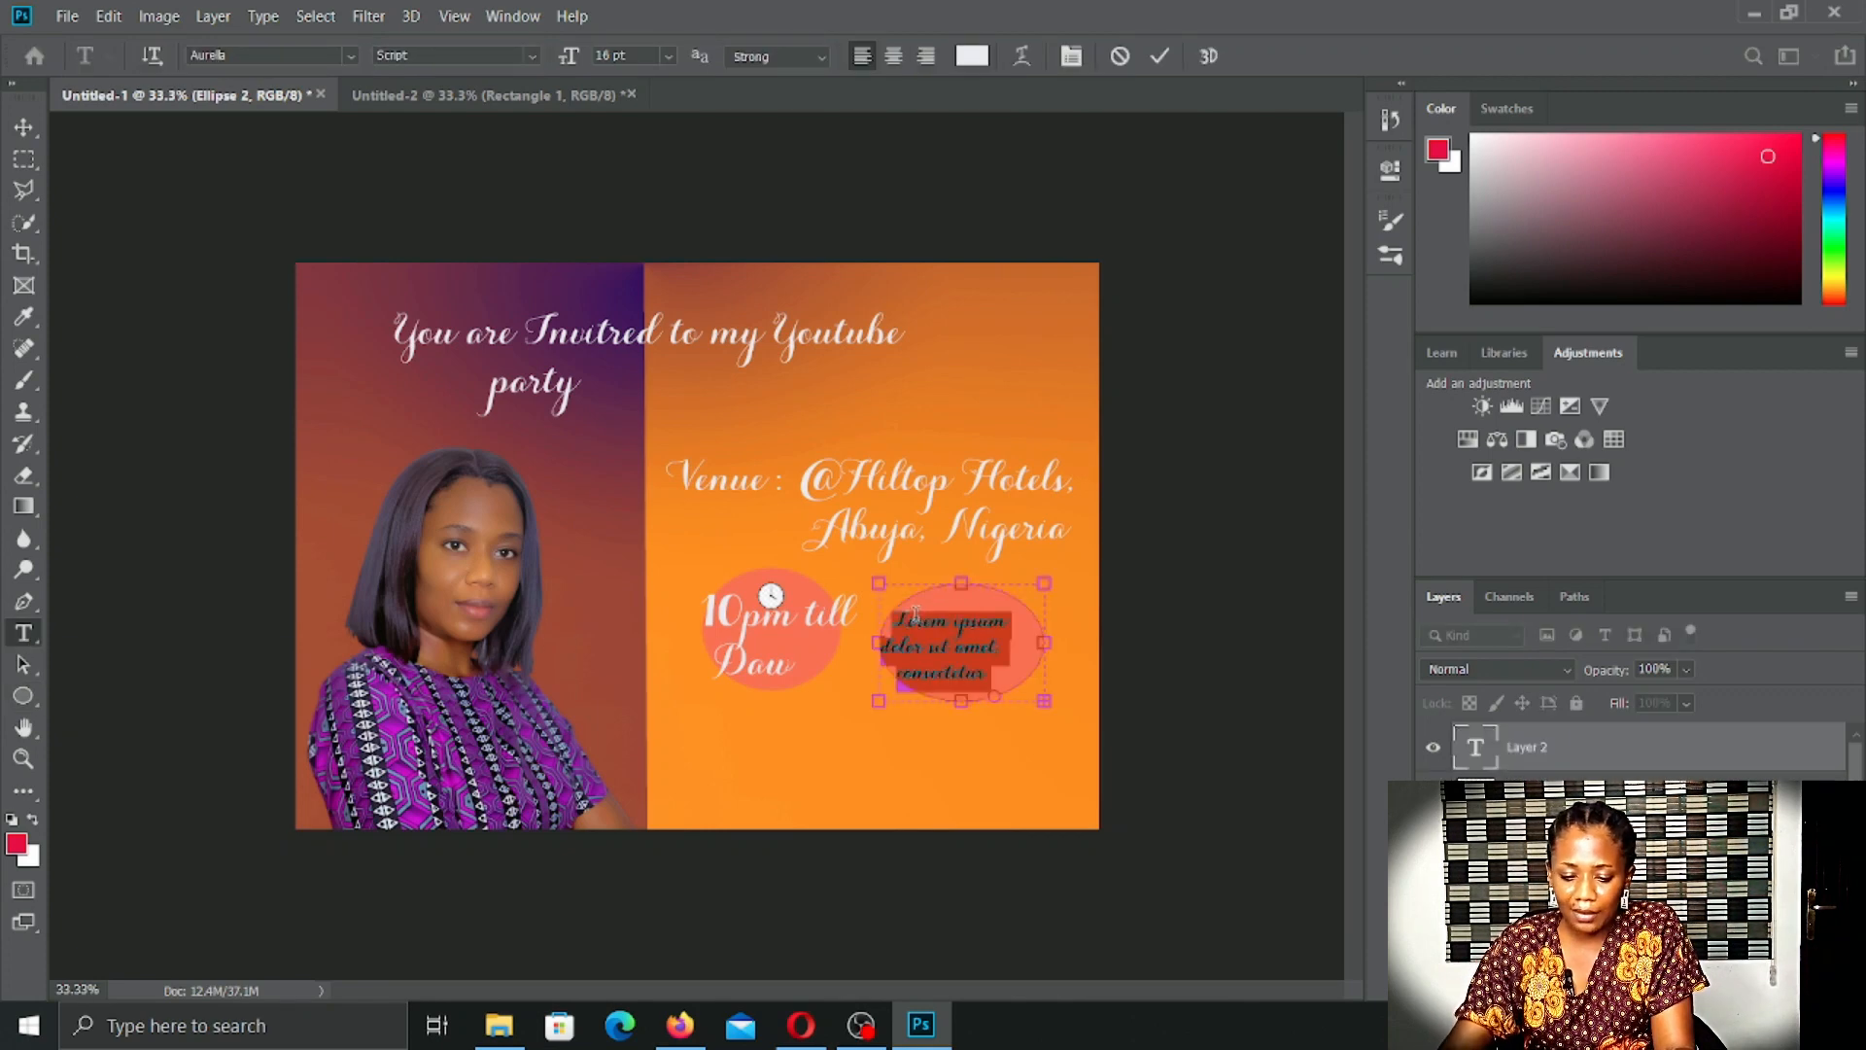
text(25)
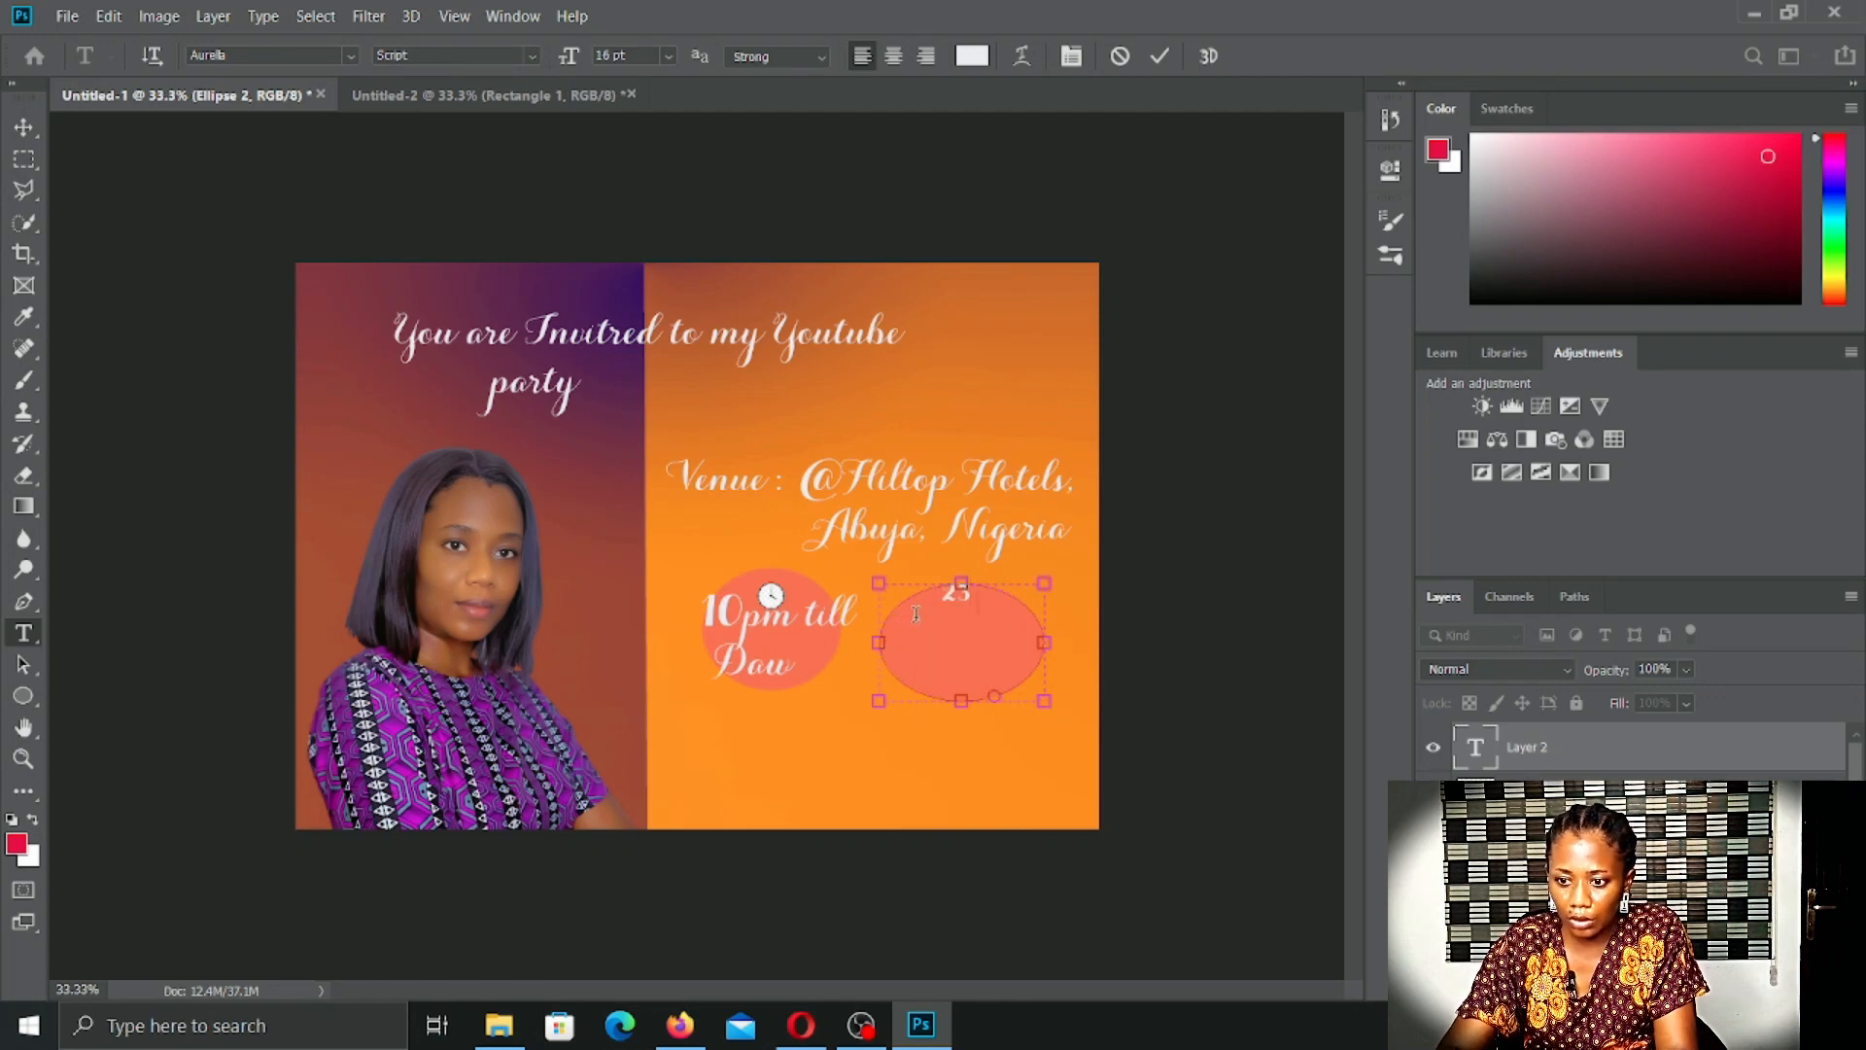
text(rd)
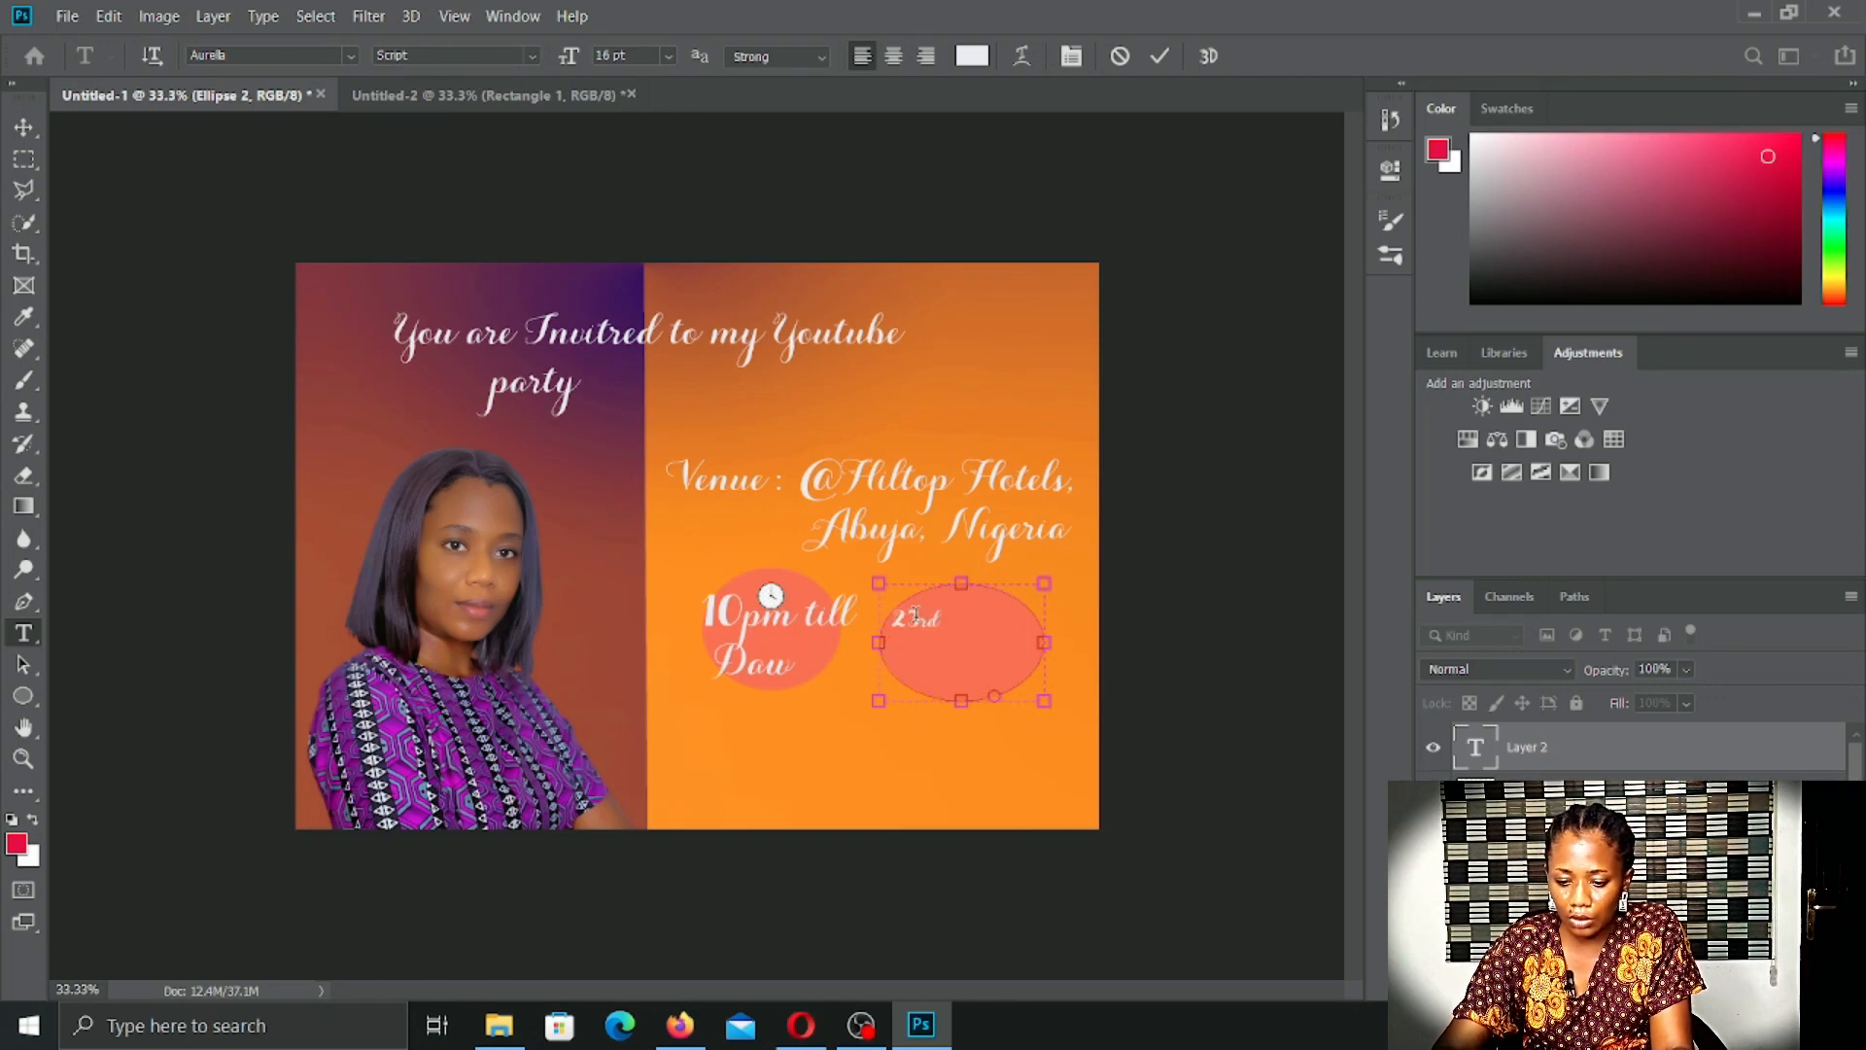
text( Sunday)
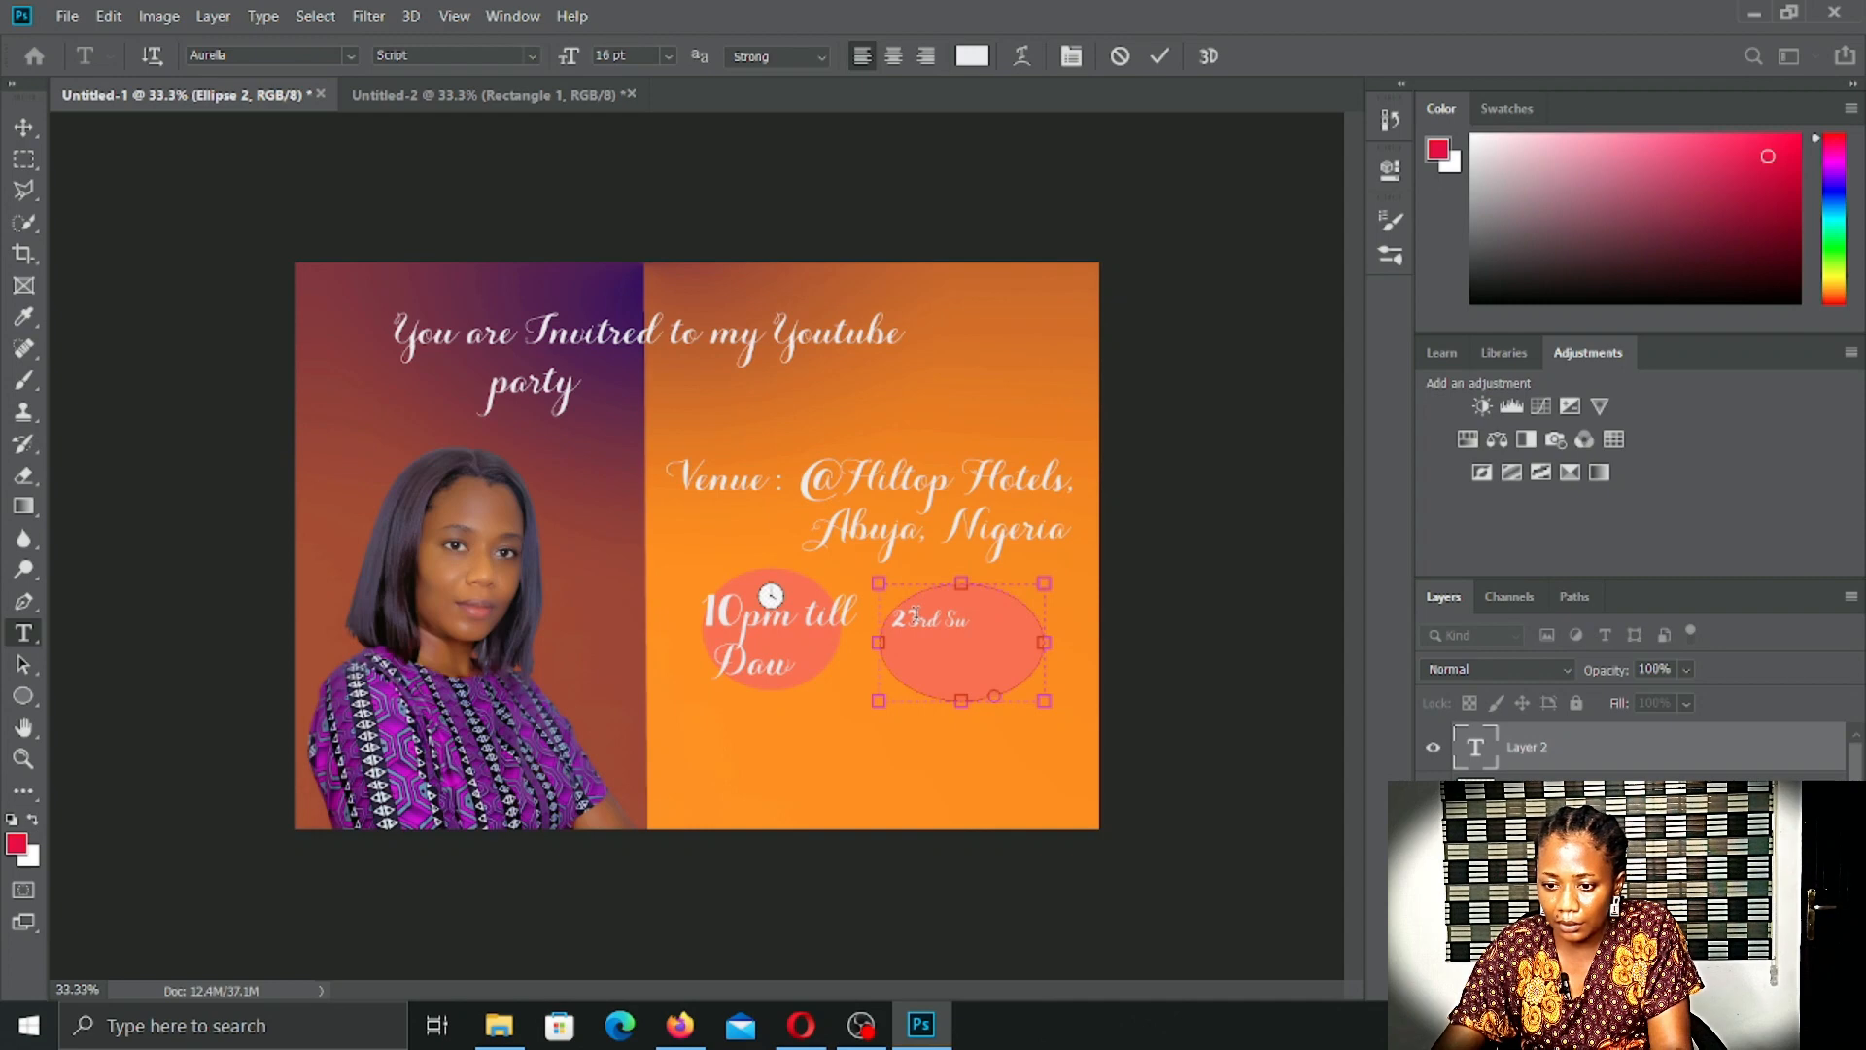
key(ctrl+shift+c)
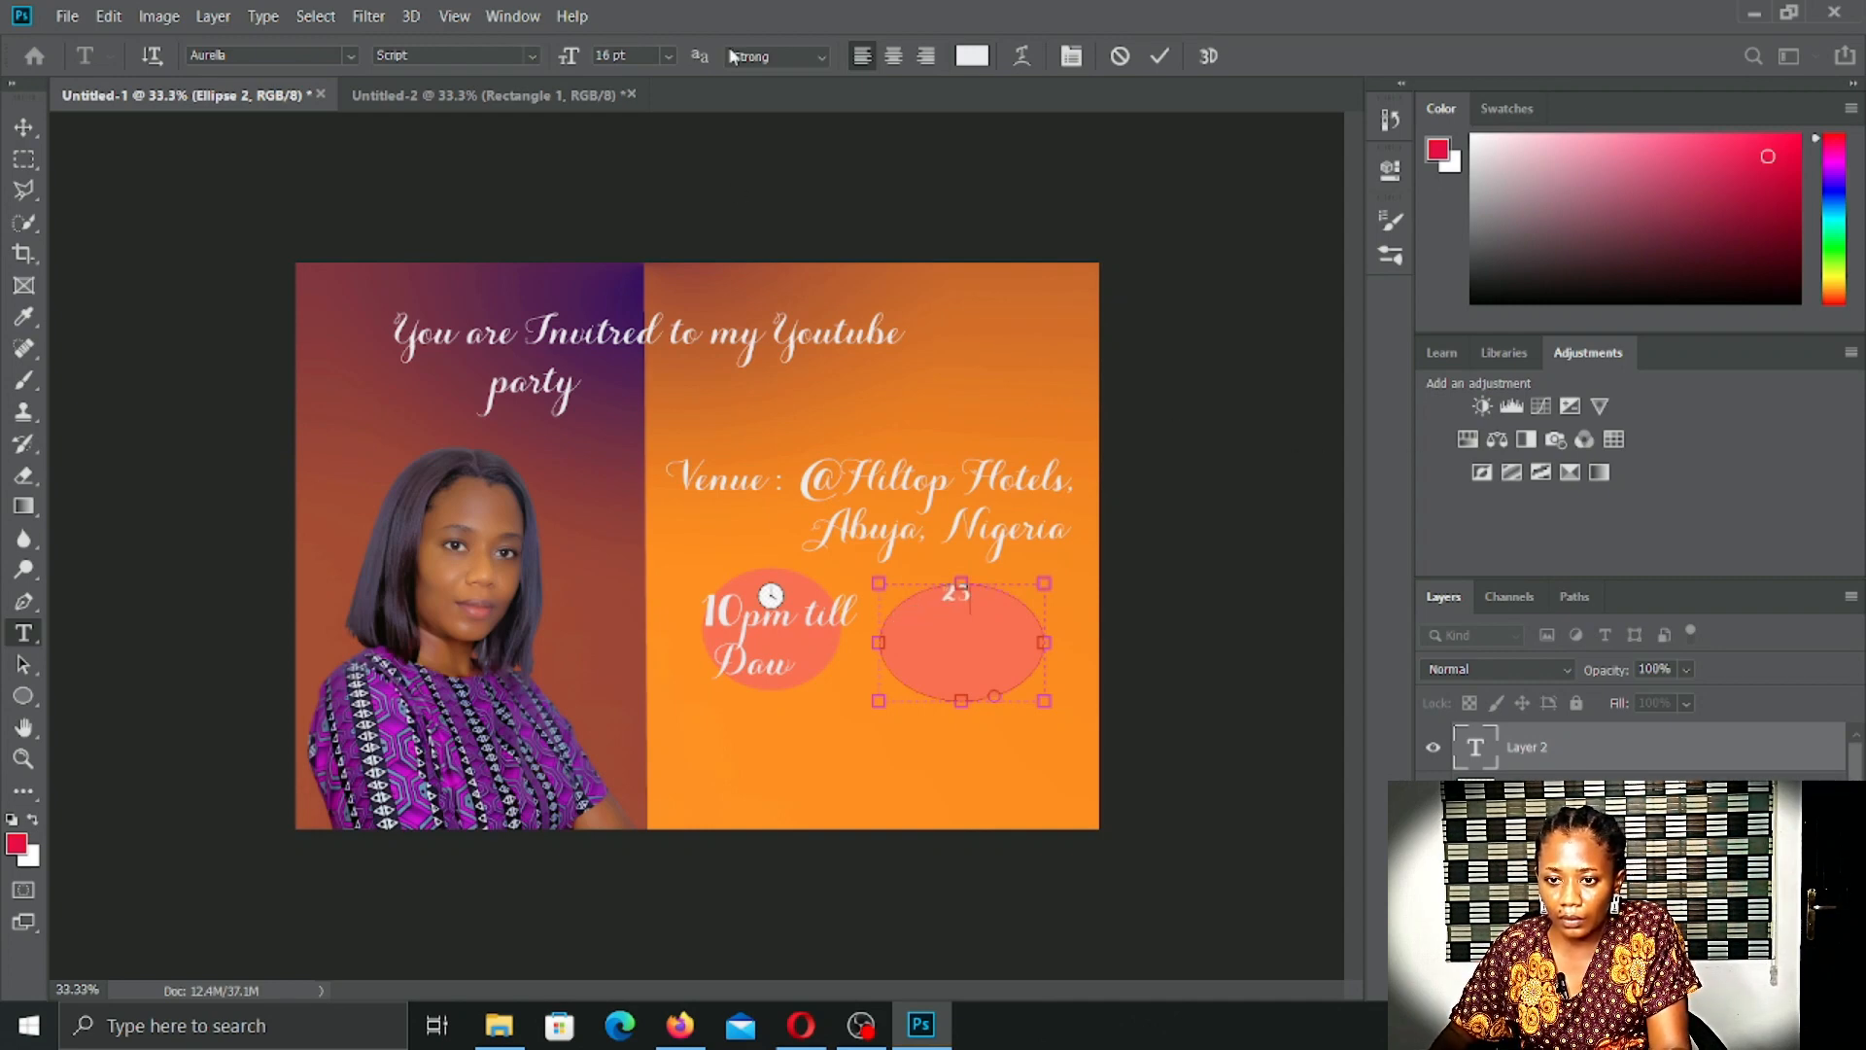
Step: Switch the date text to 30 pt for further typing and complete the day as "23rd"
click(669, 57)
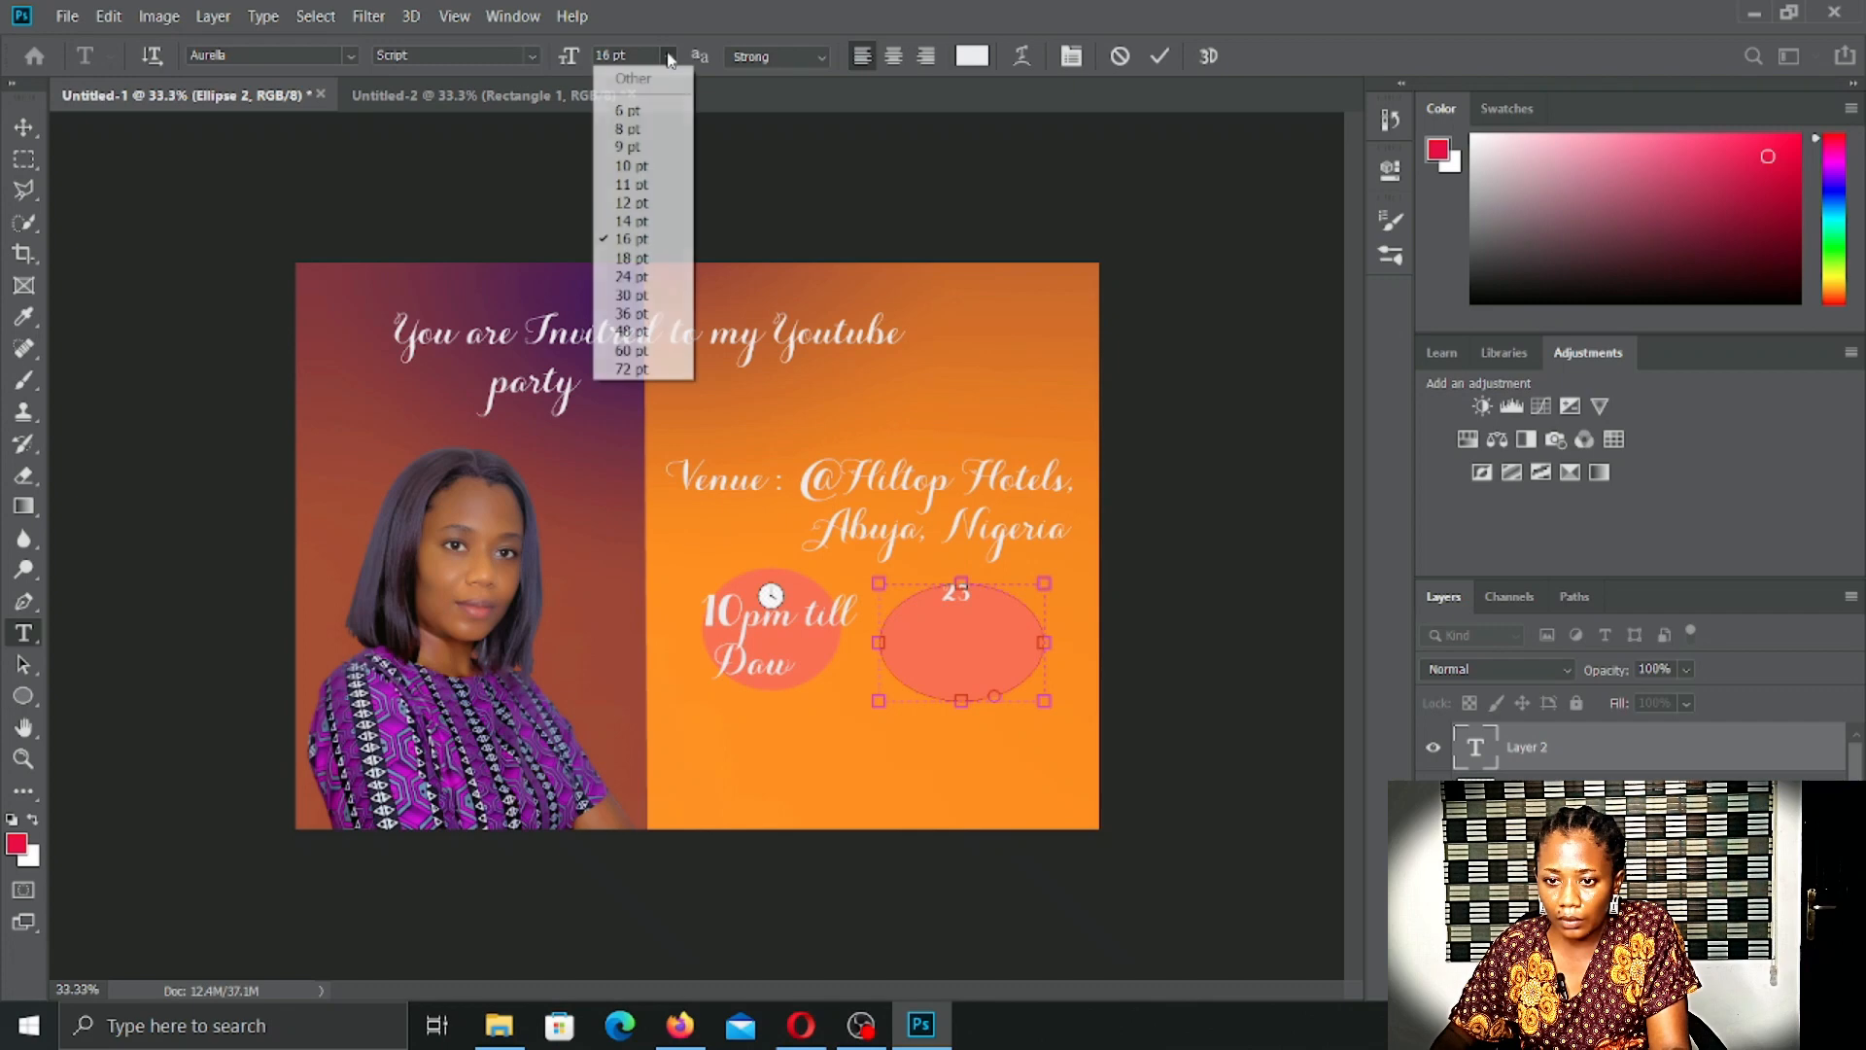
click(631, 294)
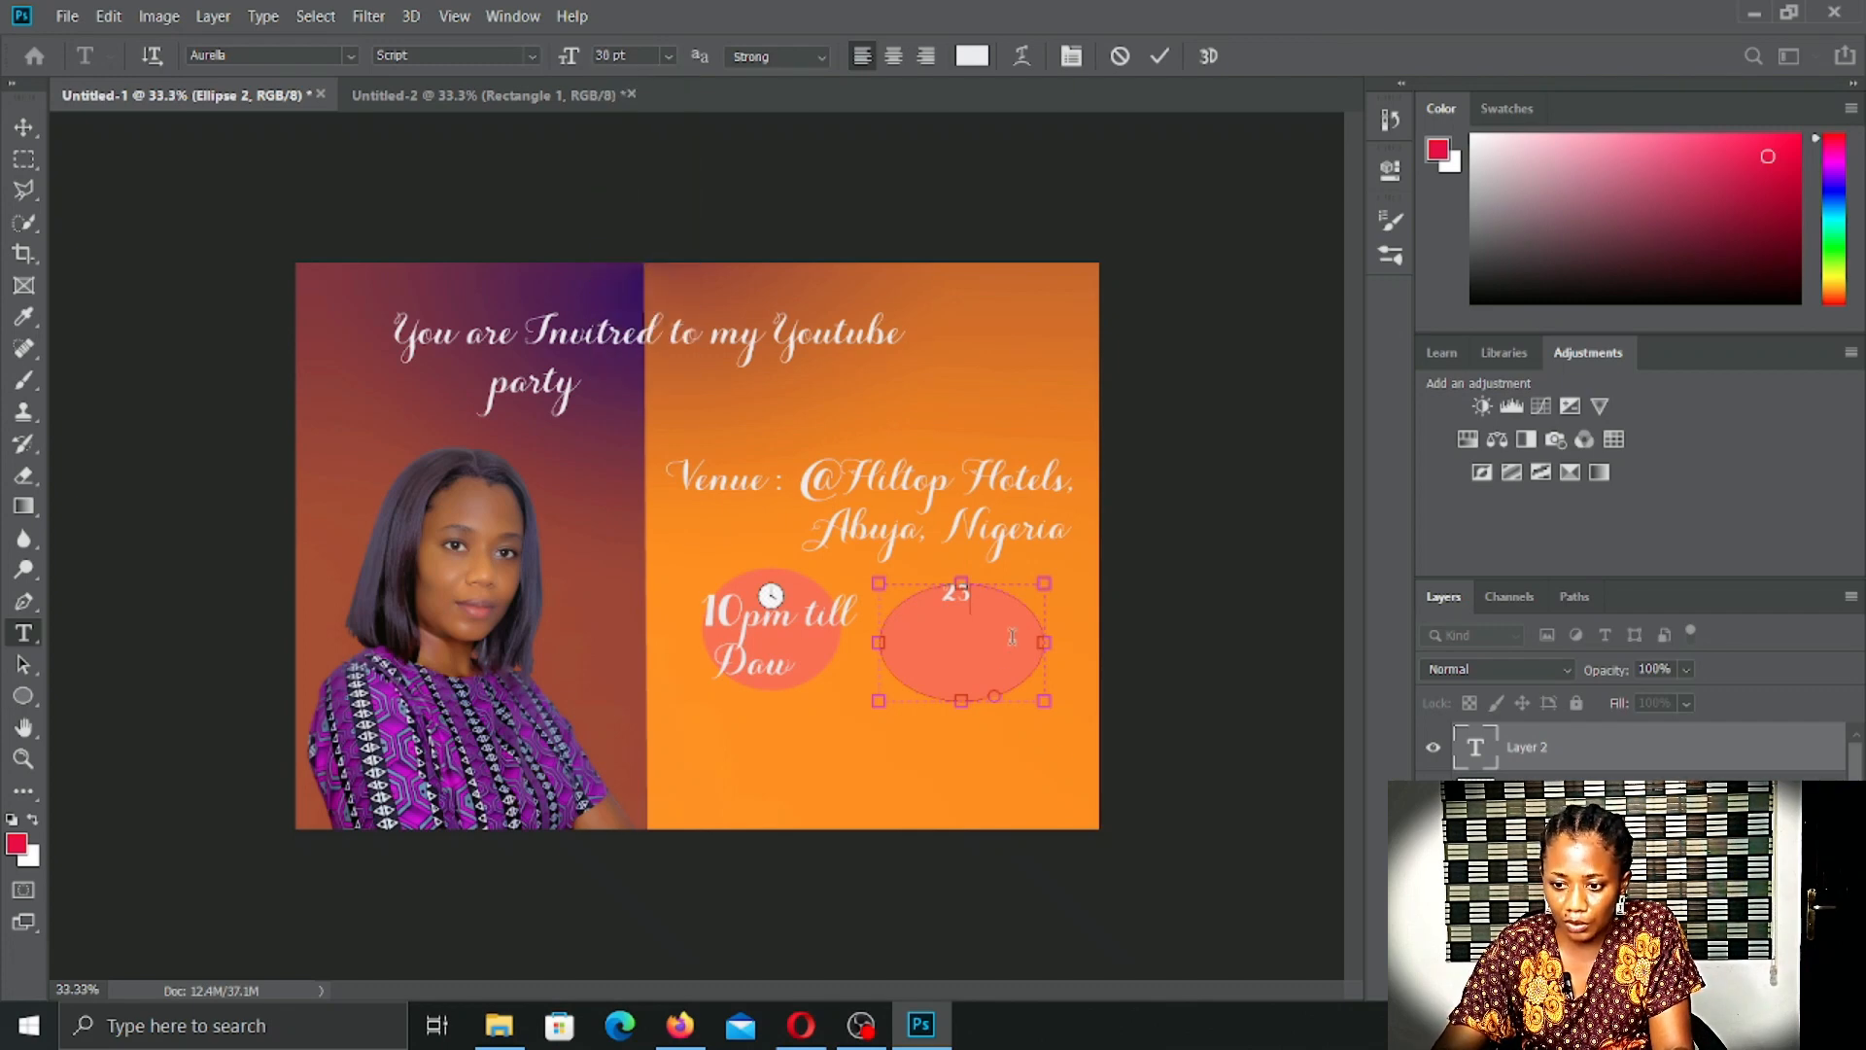
text(R)
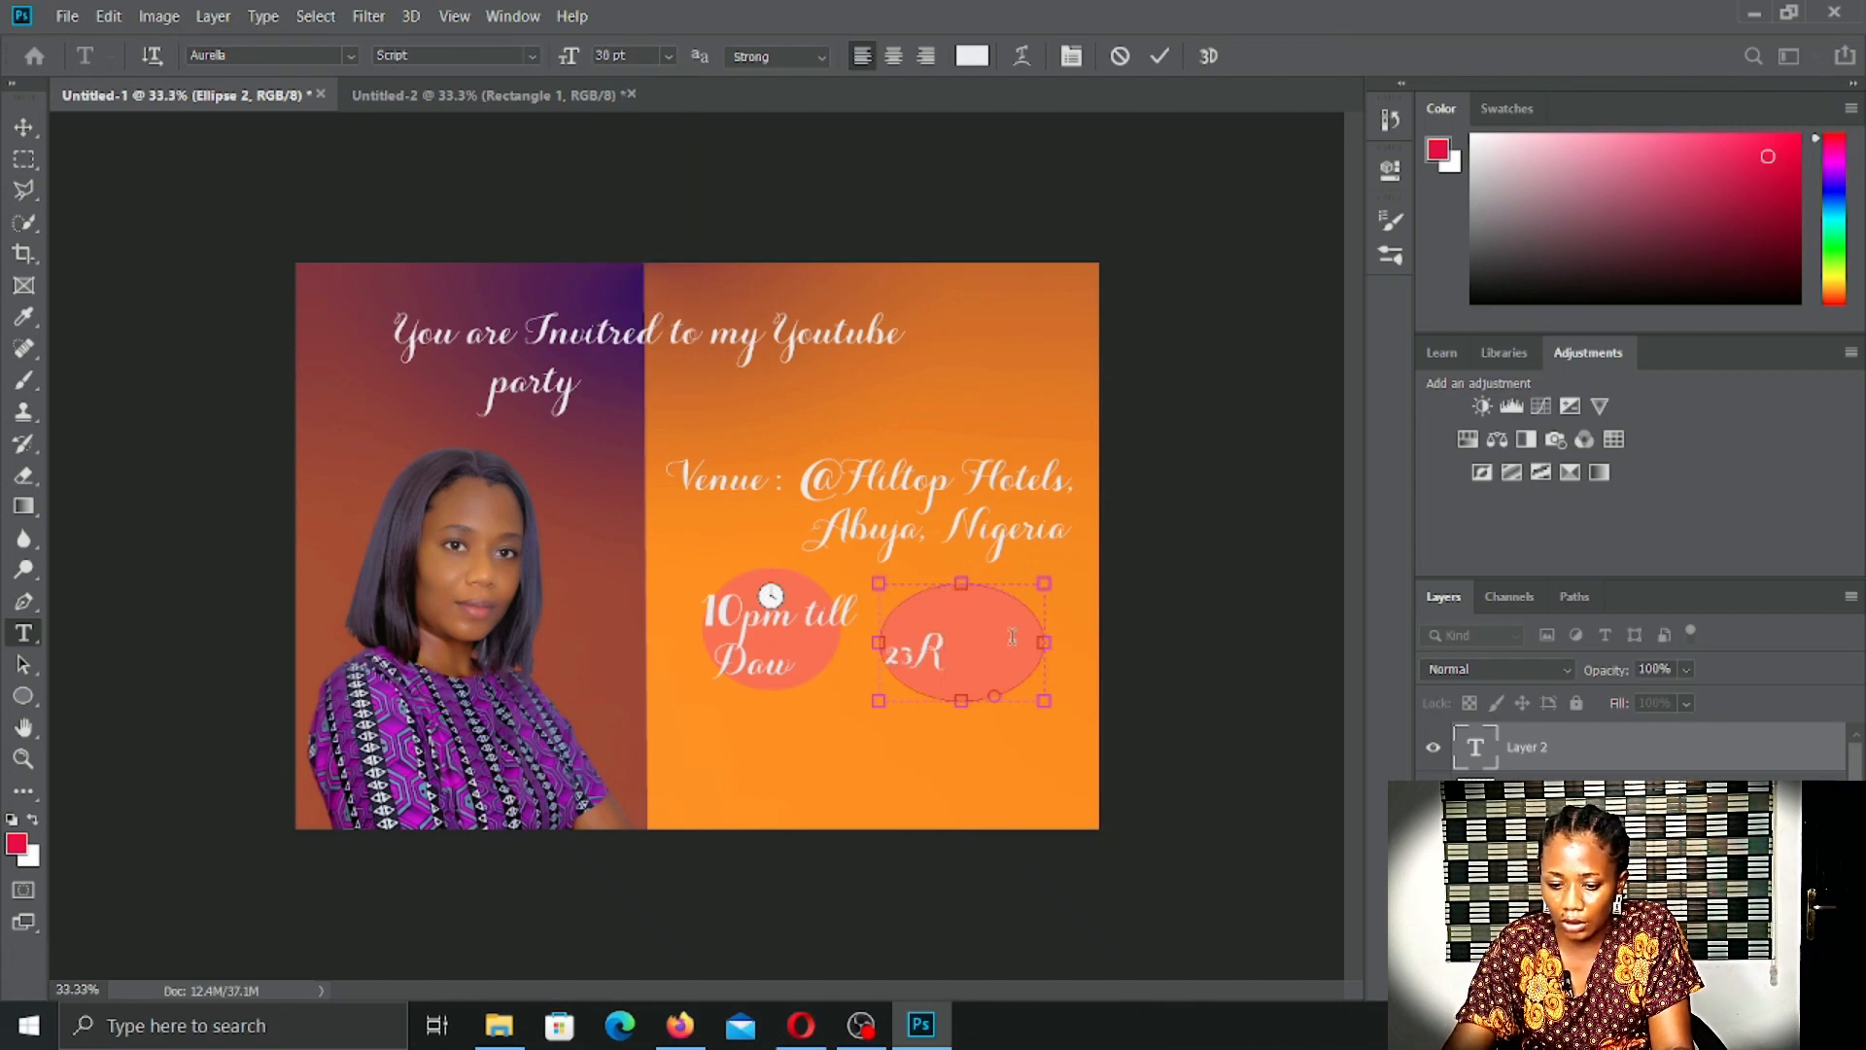
key(BackSpace)
text(rd)
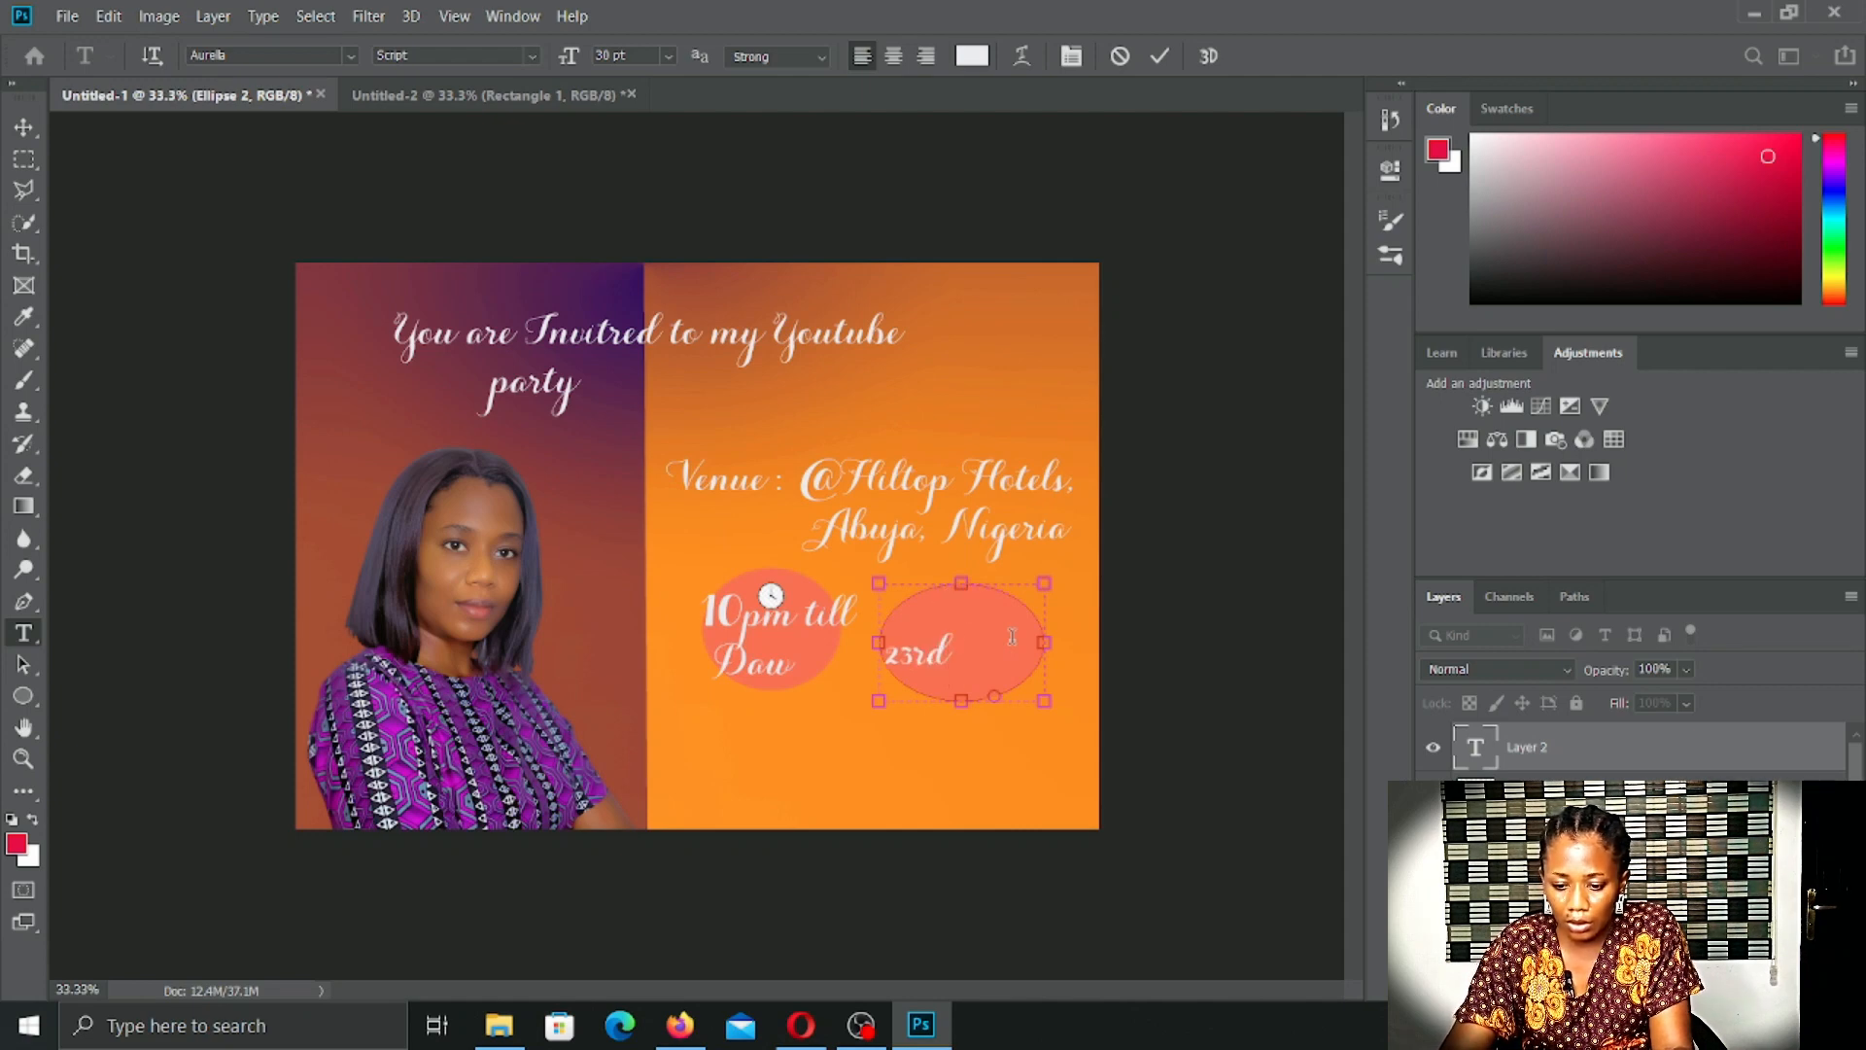
text( Su)
key(BackSpace)
key(BackSpace)
key(BackSpace)
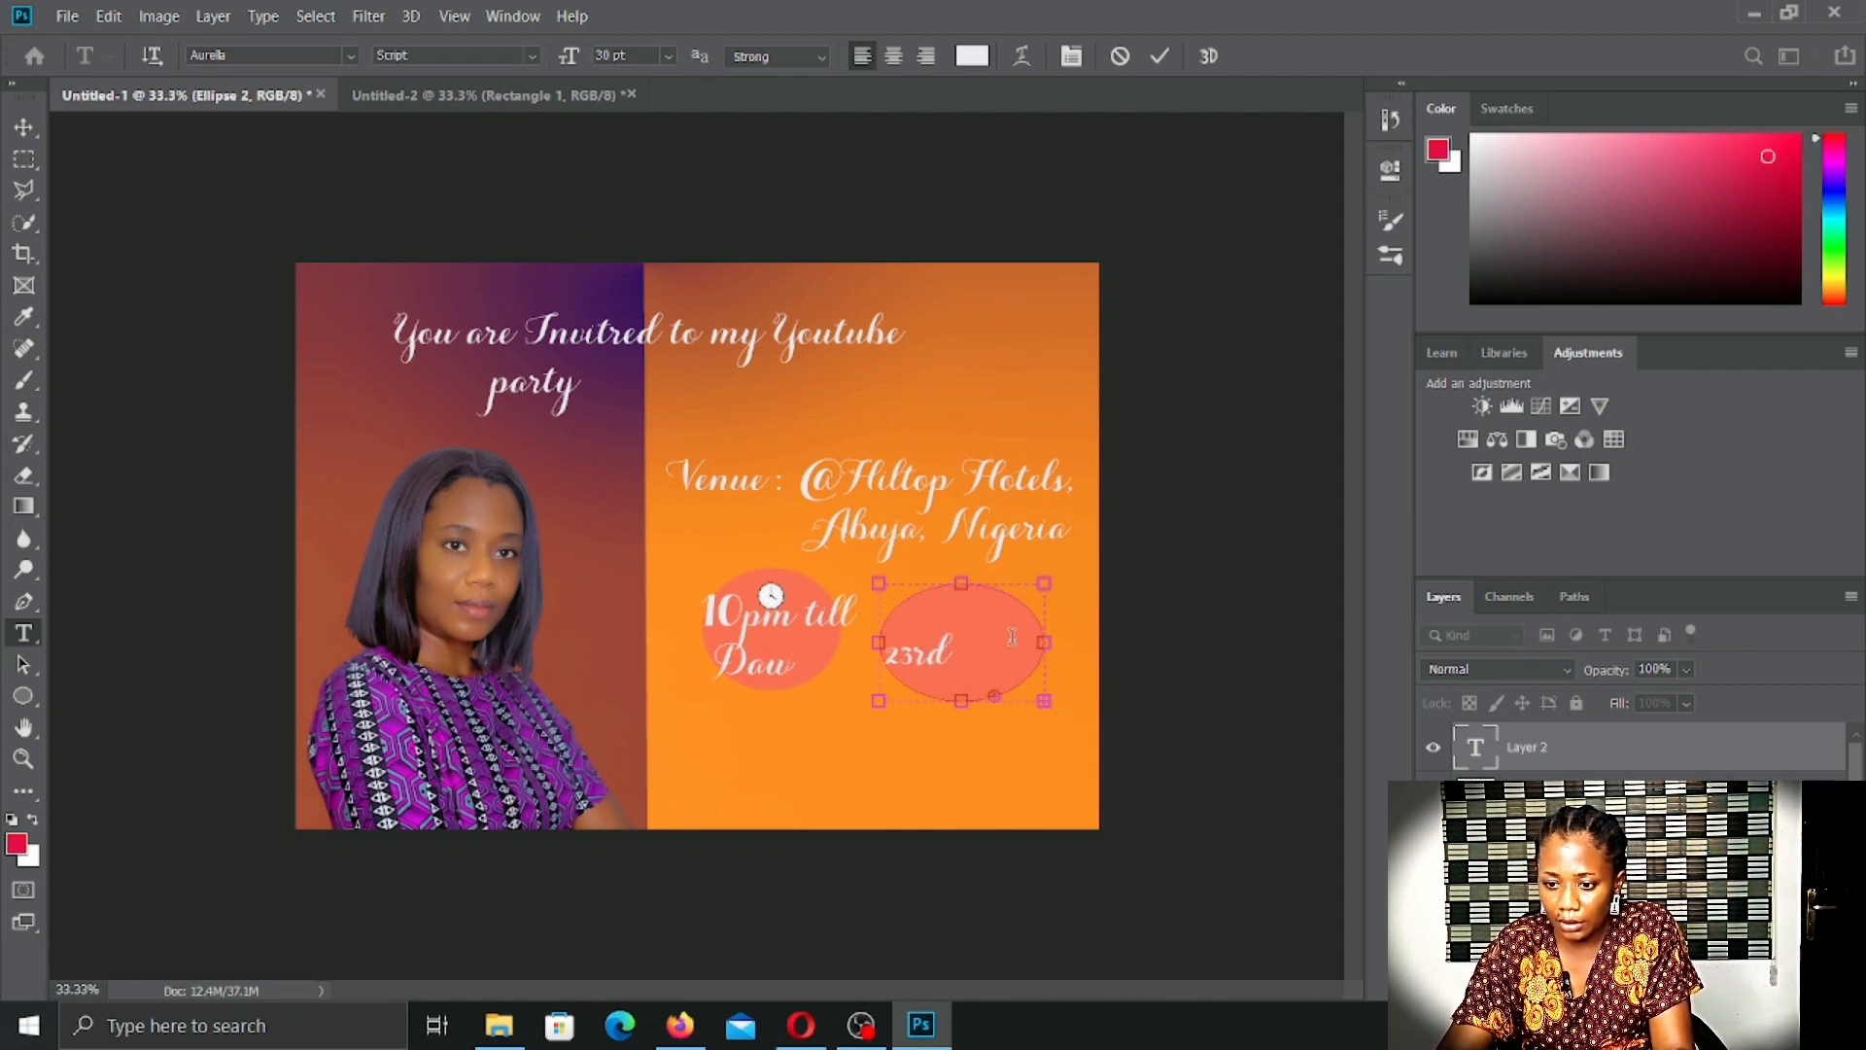
Step: Set the whole date text in the second ellipse to 16 pt and finish editing it
key(ctrl+a)
click(668, 56)
click(634, 262)
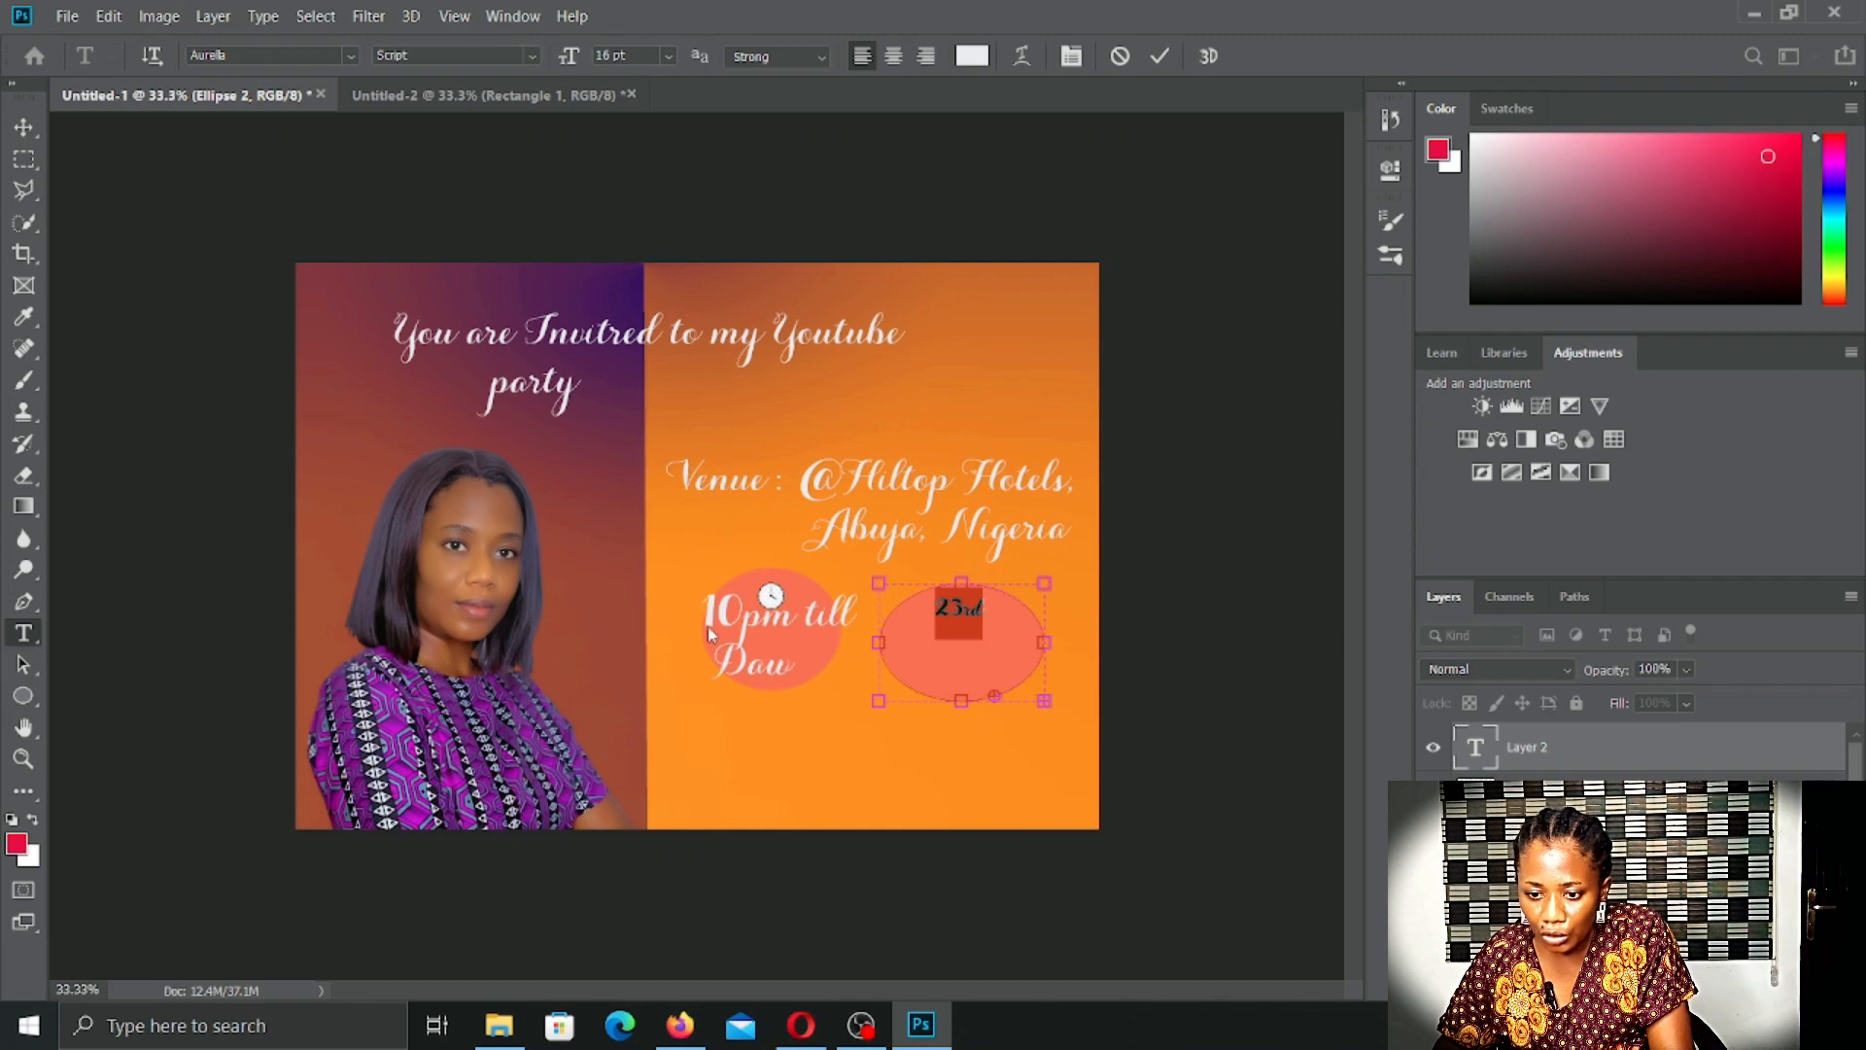
click(300, 265)
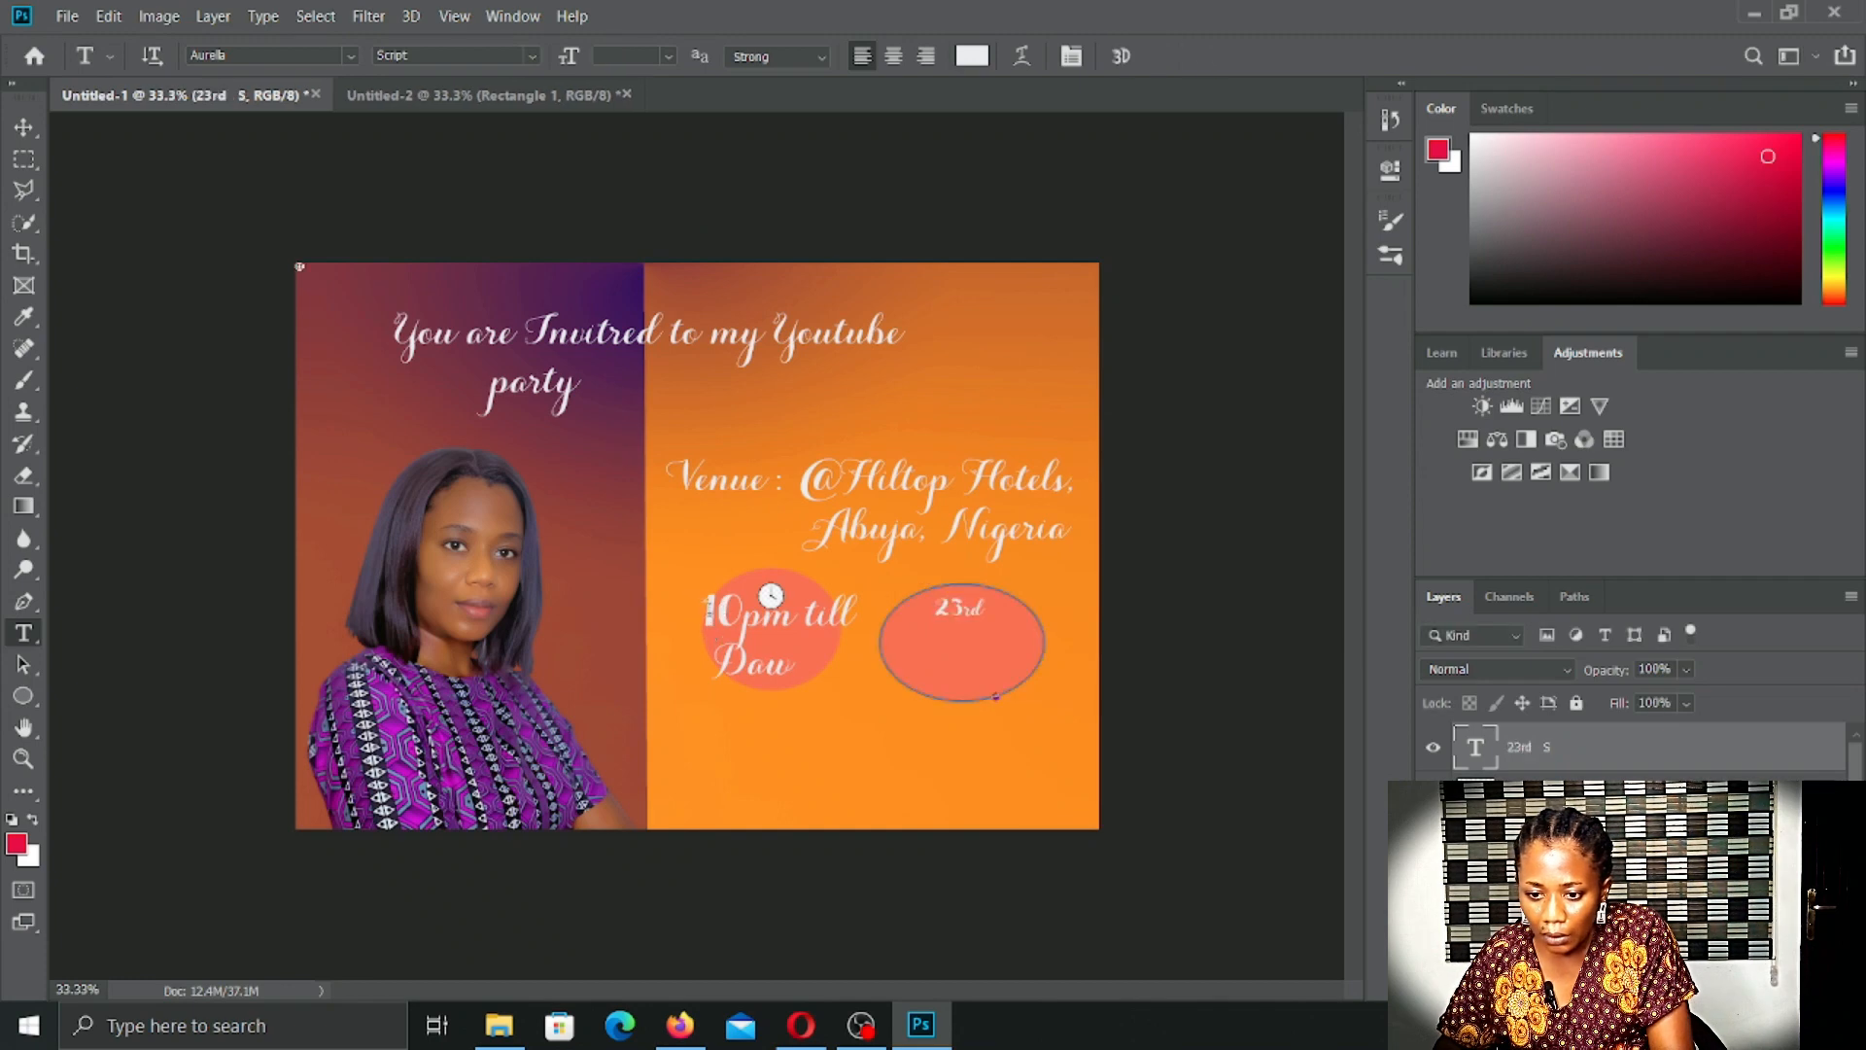
Step: Resize the time text, trying 16 pt and 18 pt before choosing 24 pt, and complete its wording as "10pm till Dawn"
click(857, 610)
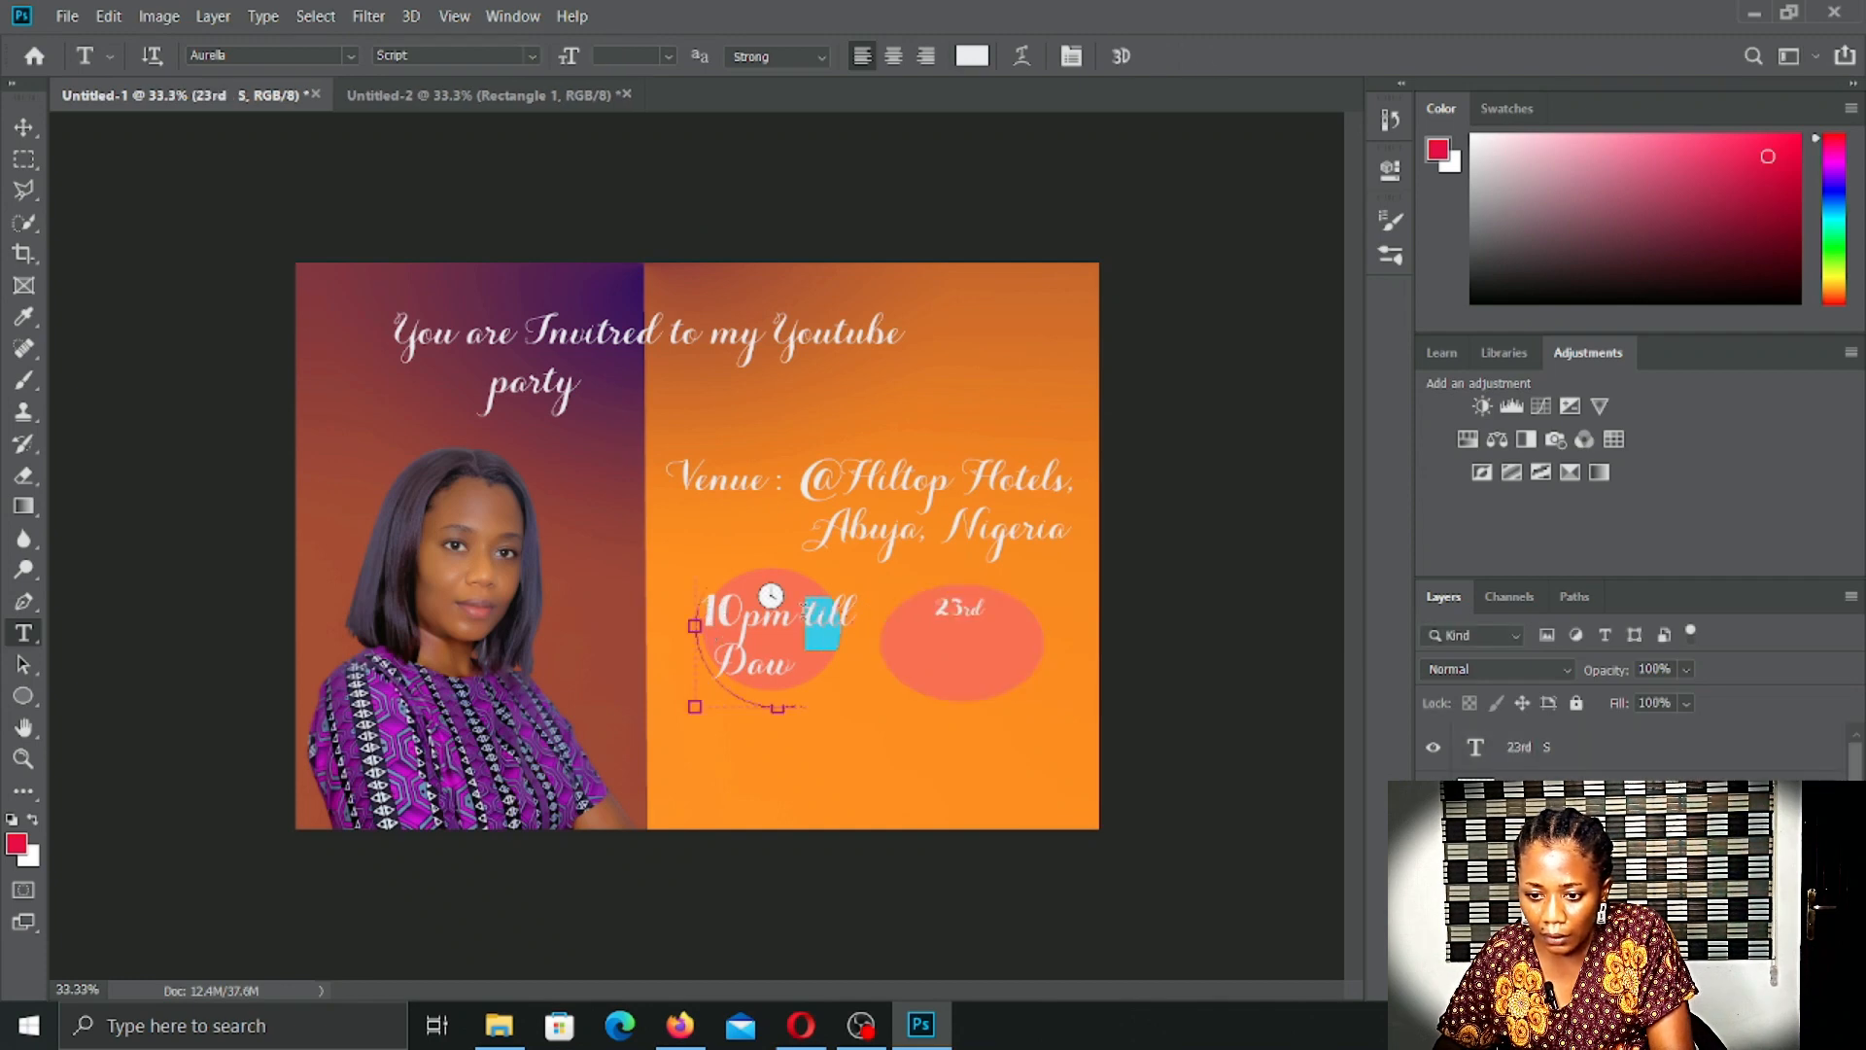
drag(803, 612, 723, 612)
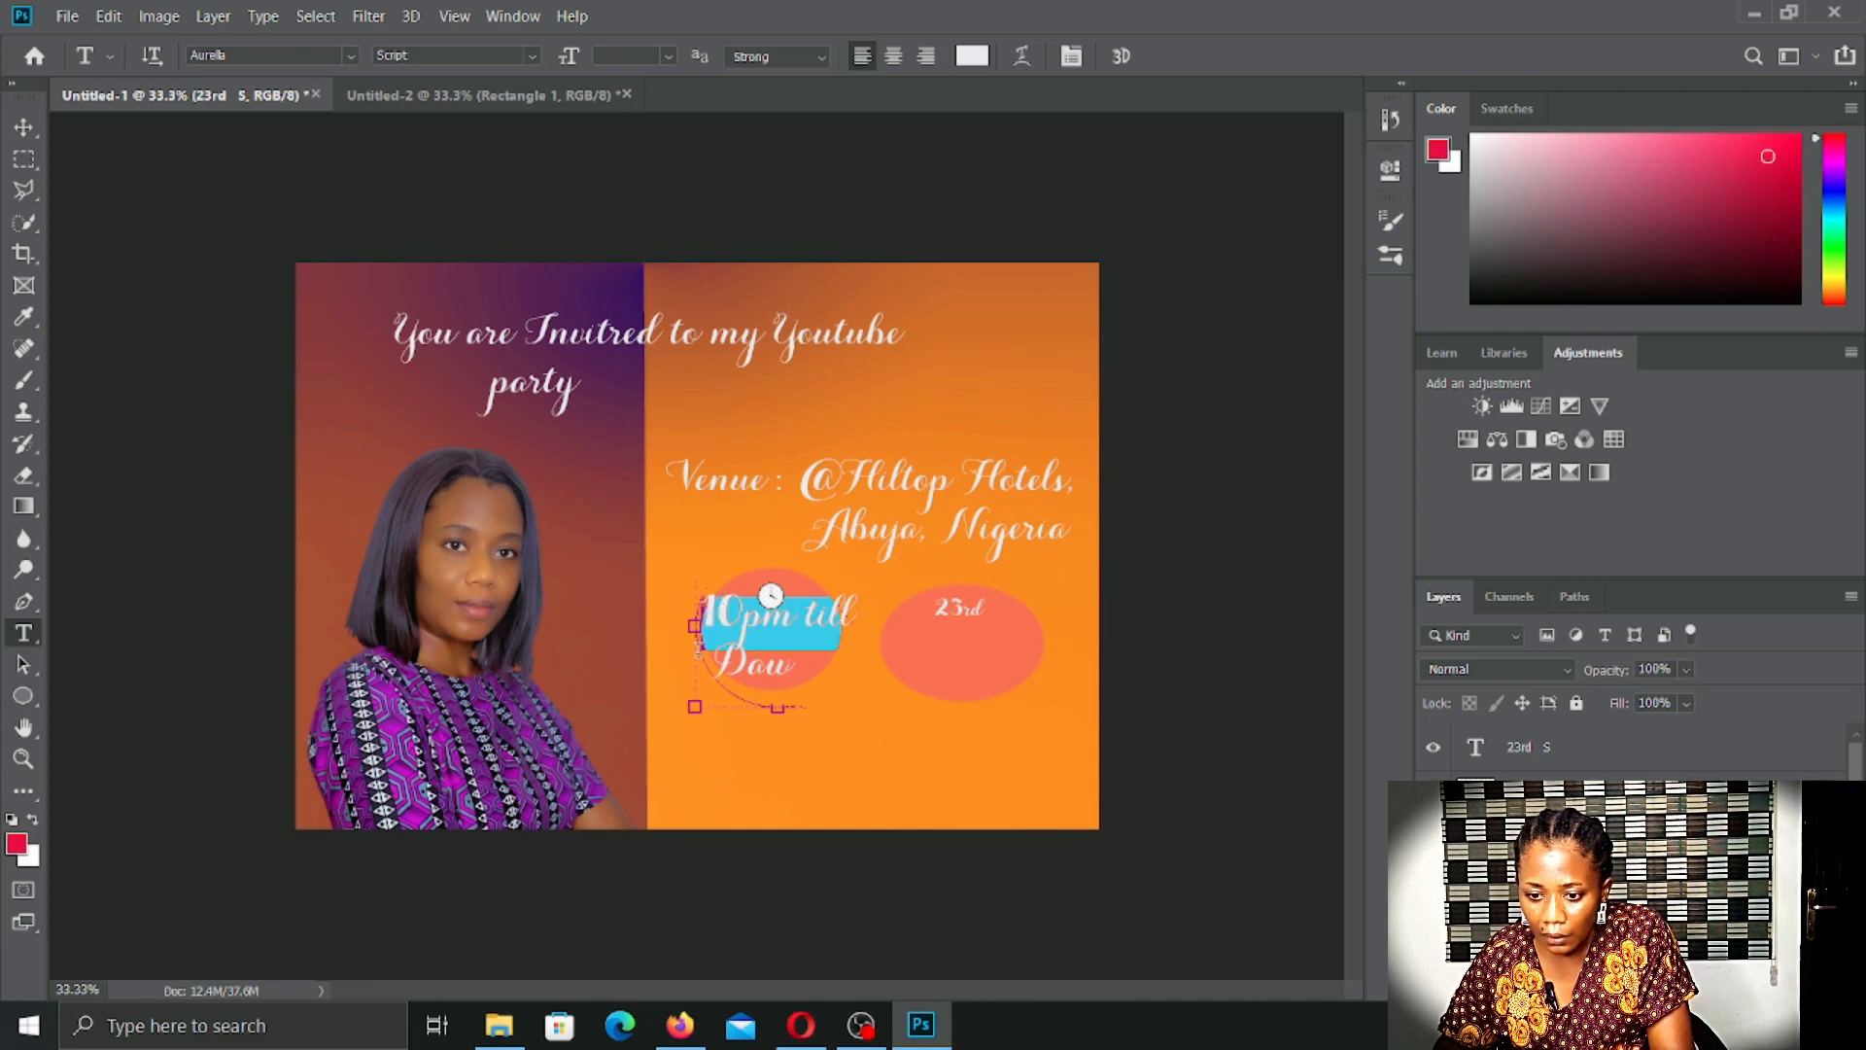
click(796, 666)
drag(795, 667, 706, 600)
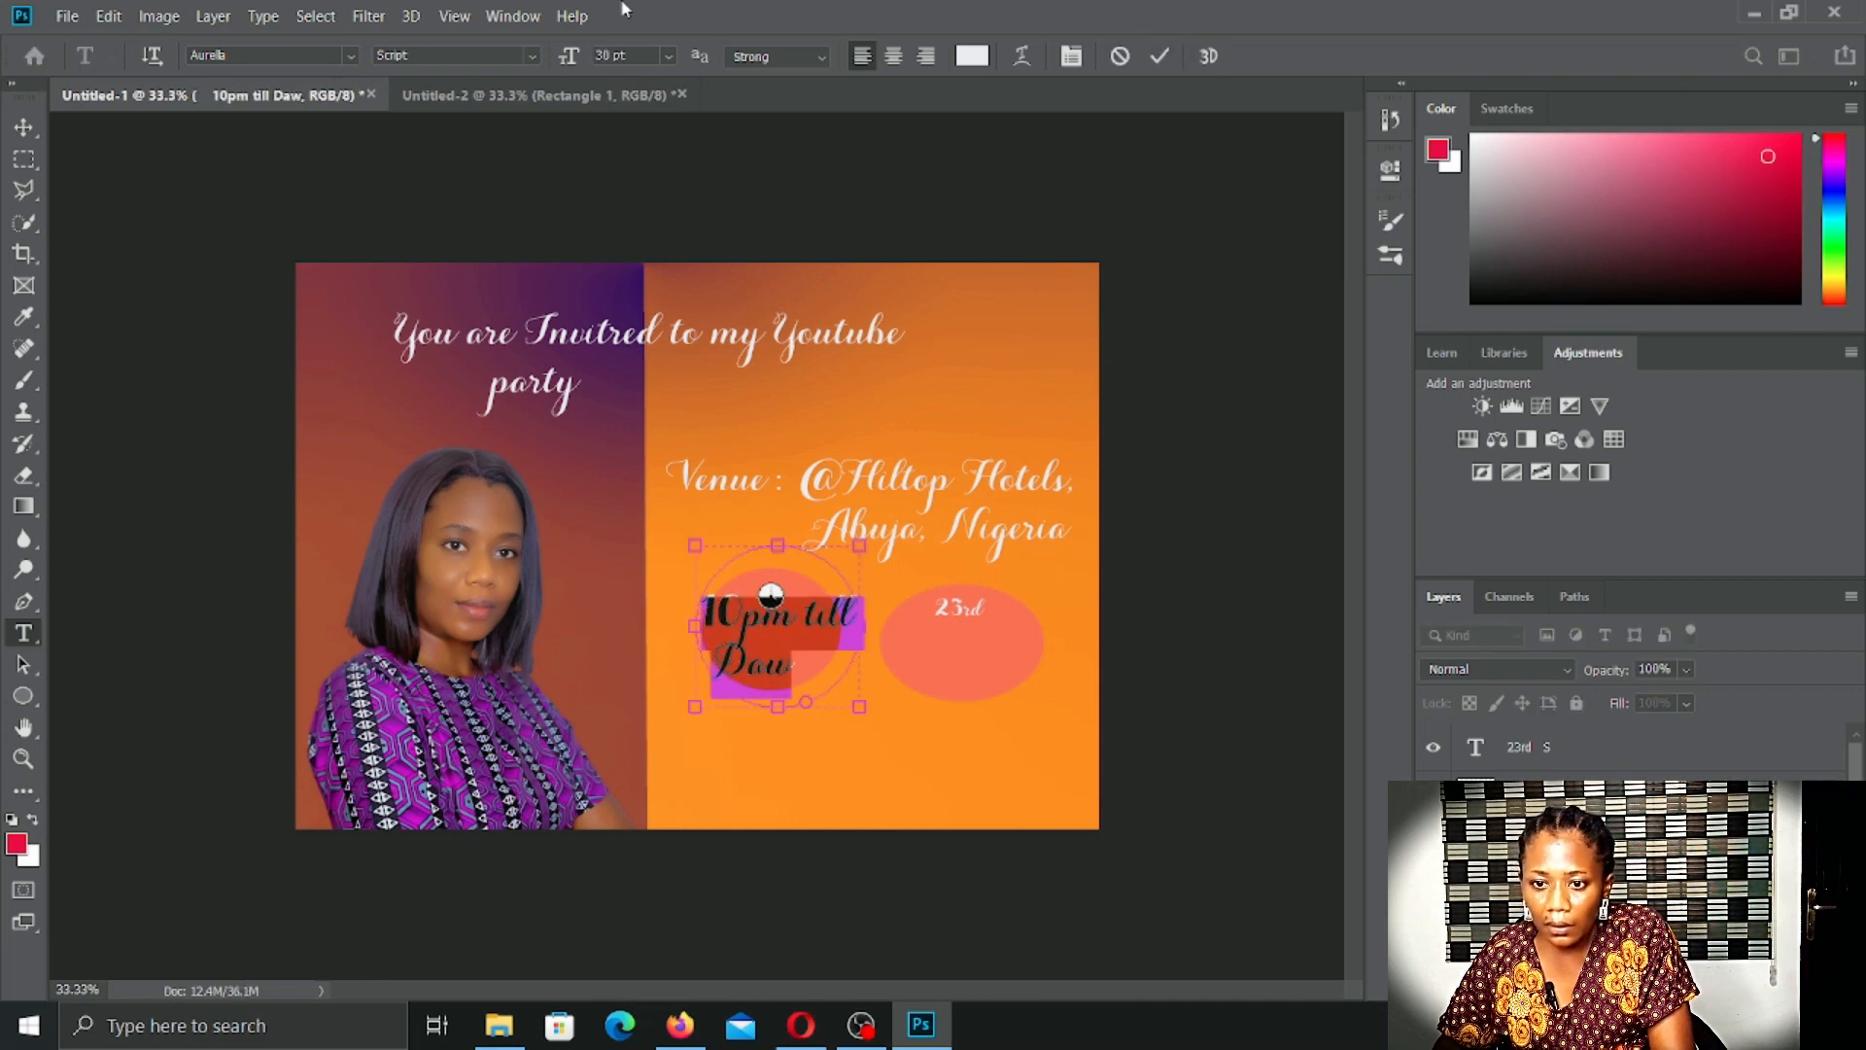
click(665, 56)
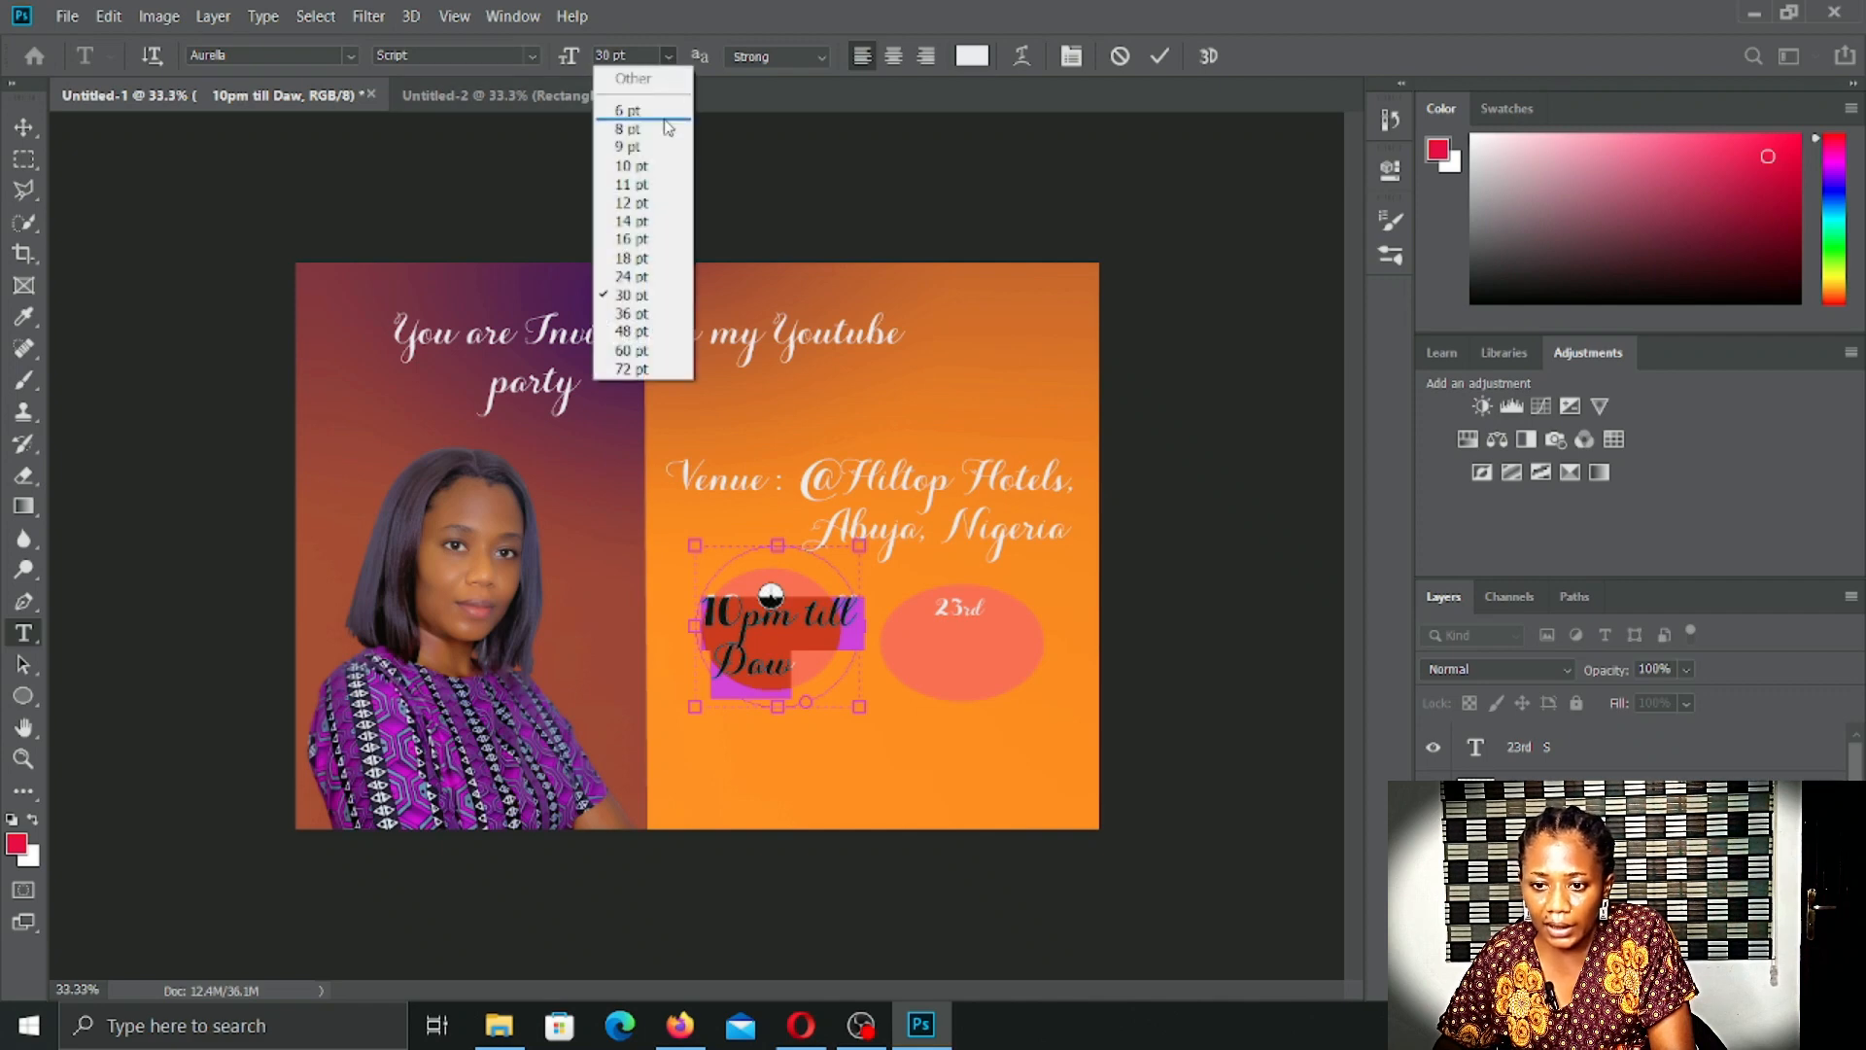
click(630, 239)
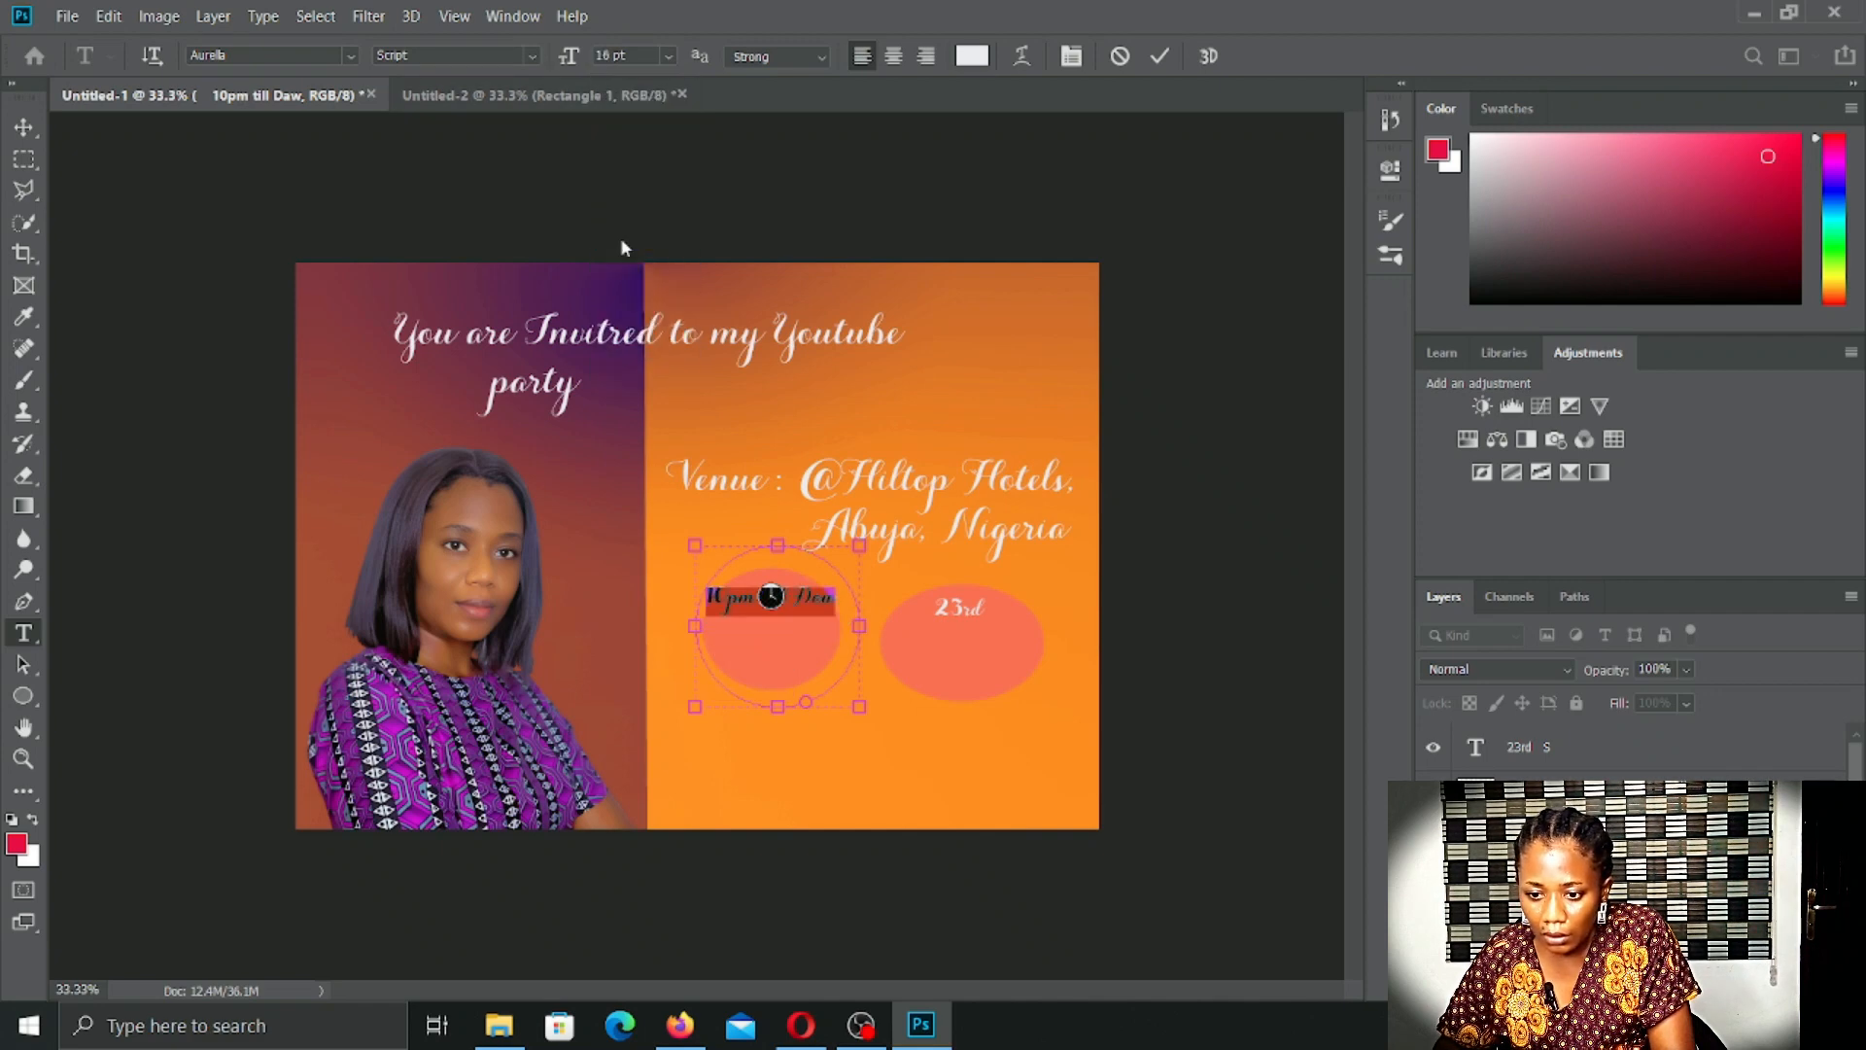
click(661, 56)
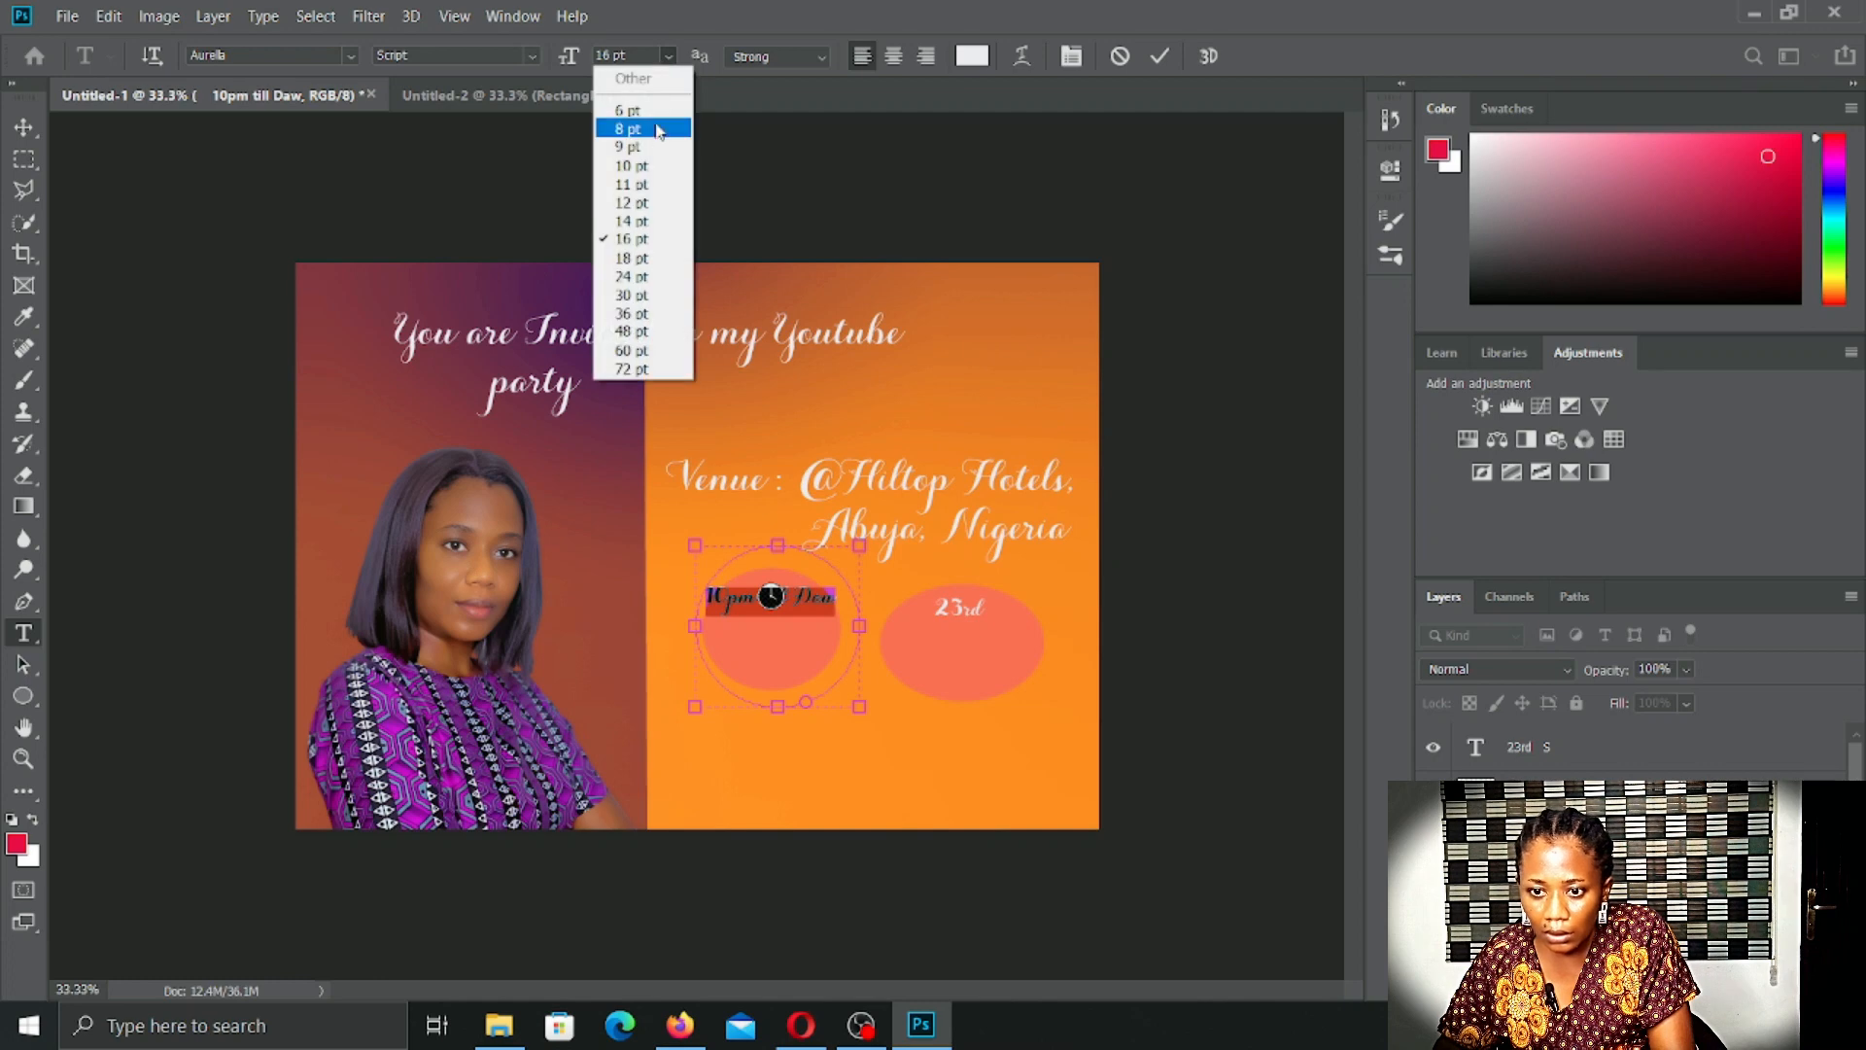
click(630, 259)
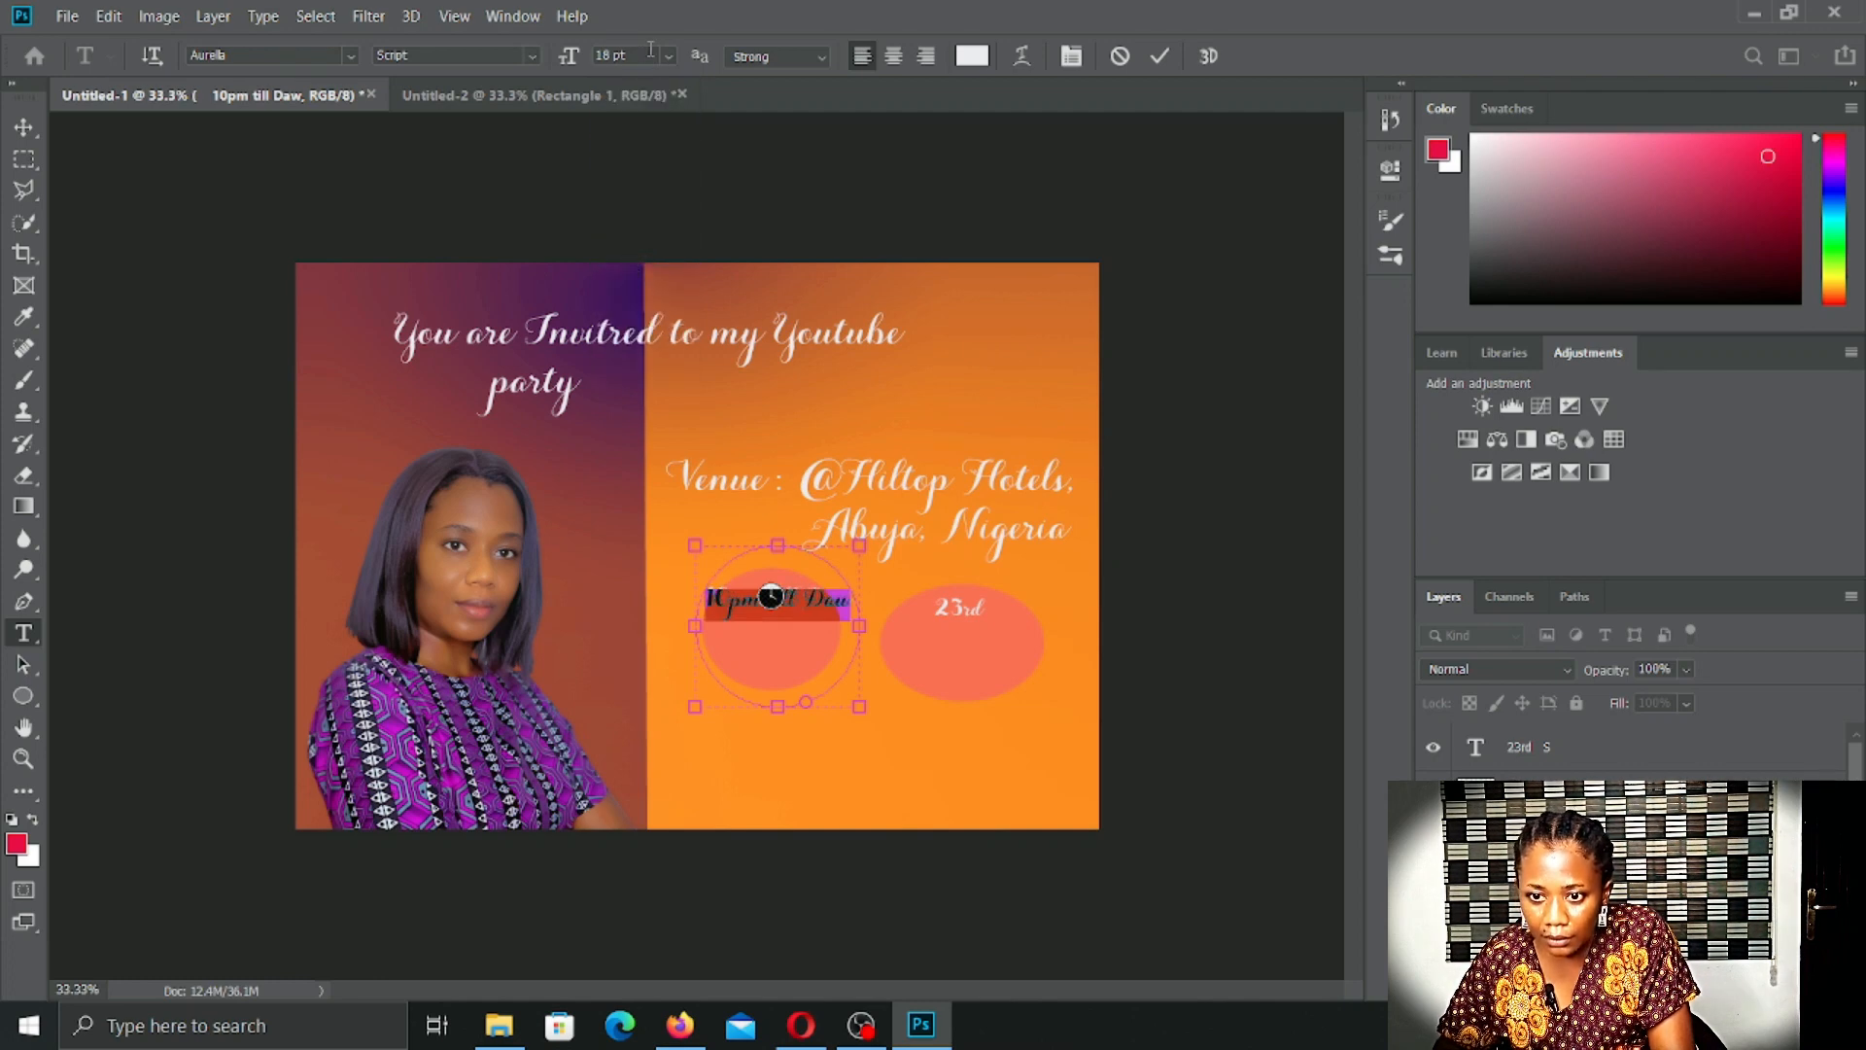
click(665, 56)
click(631, 280)
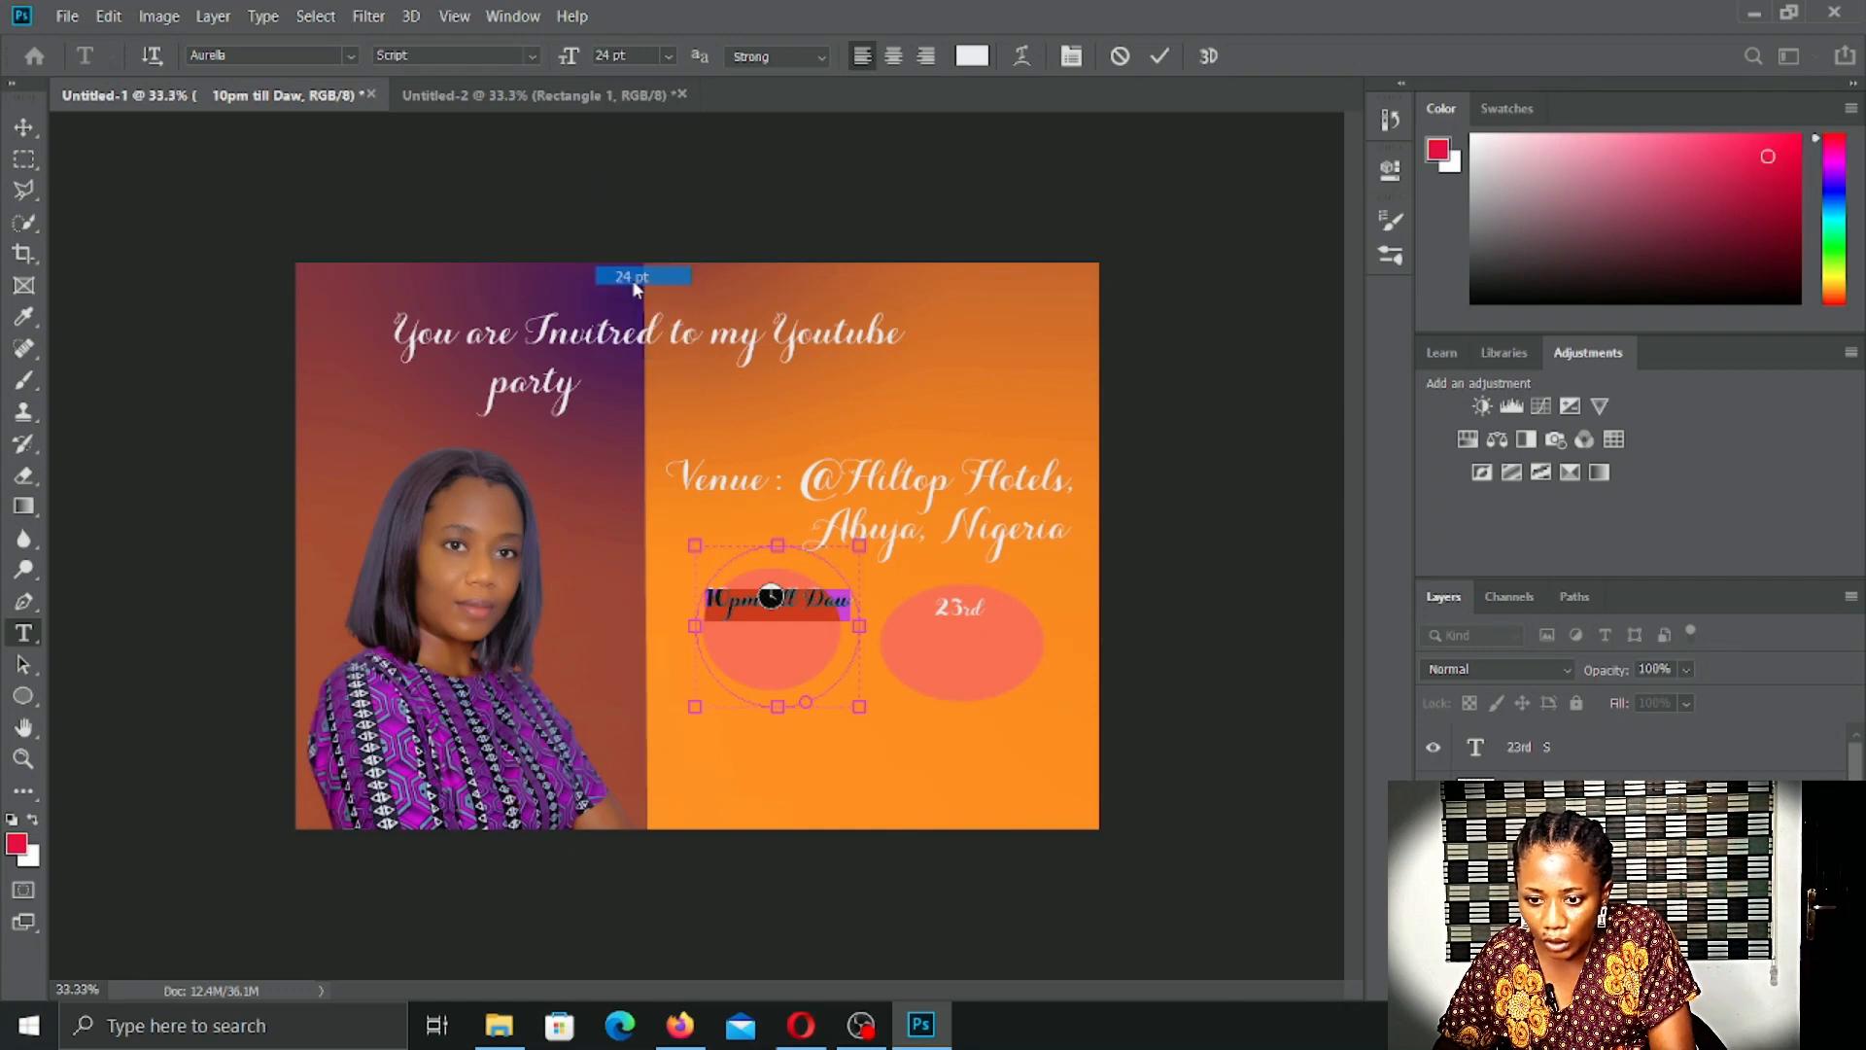
click(789, 649)
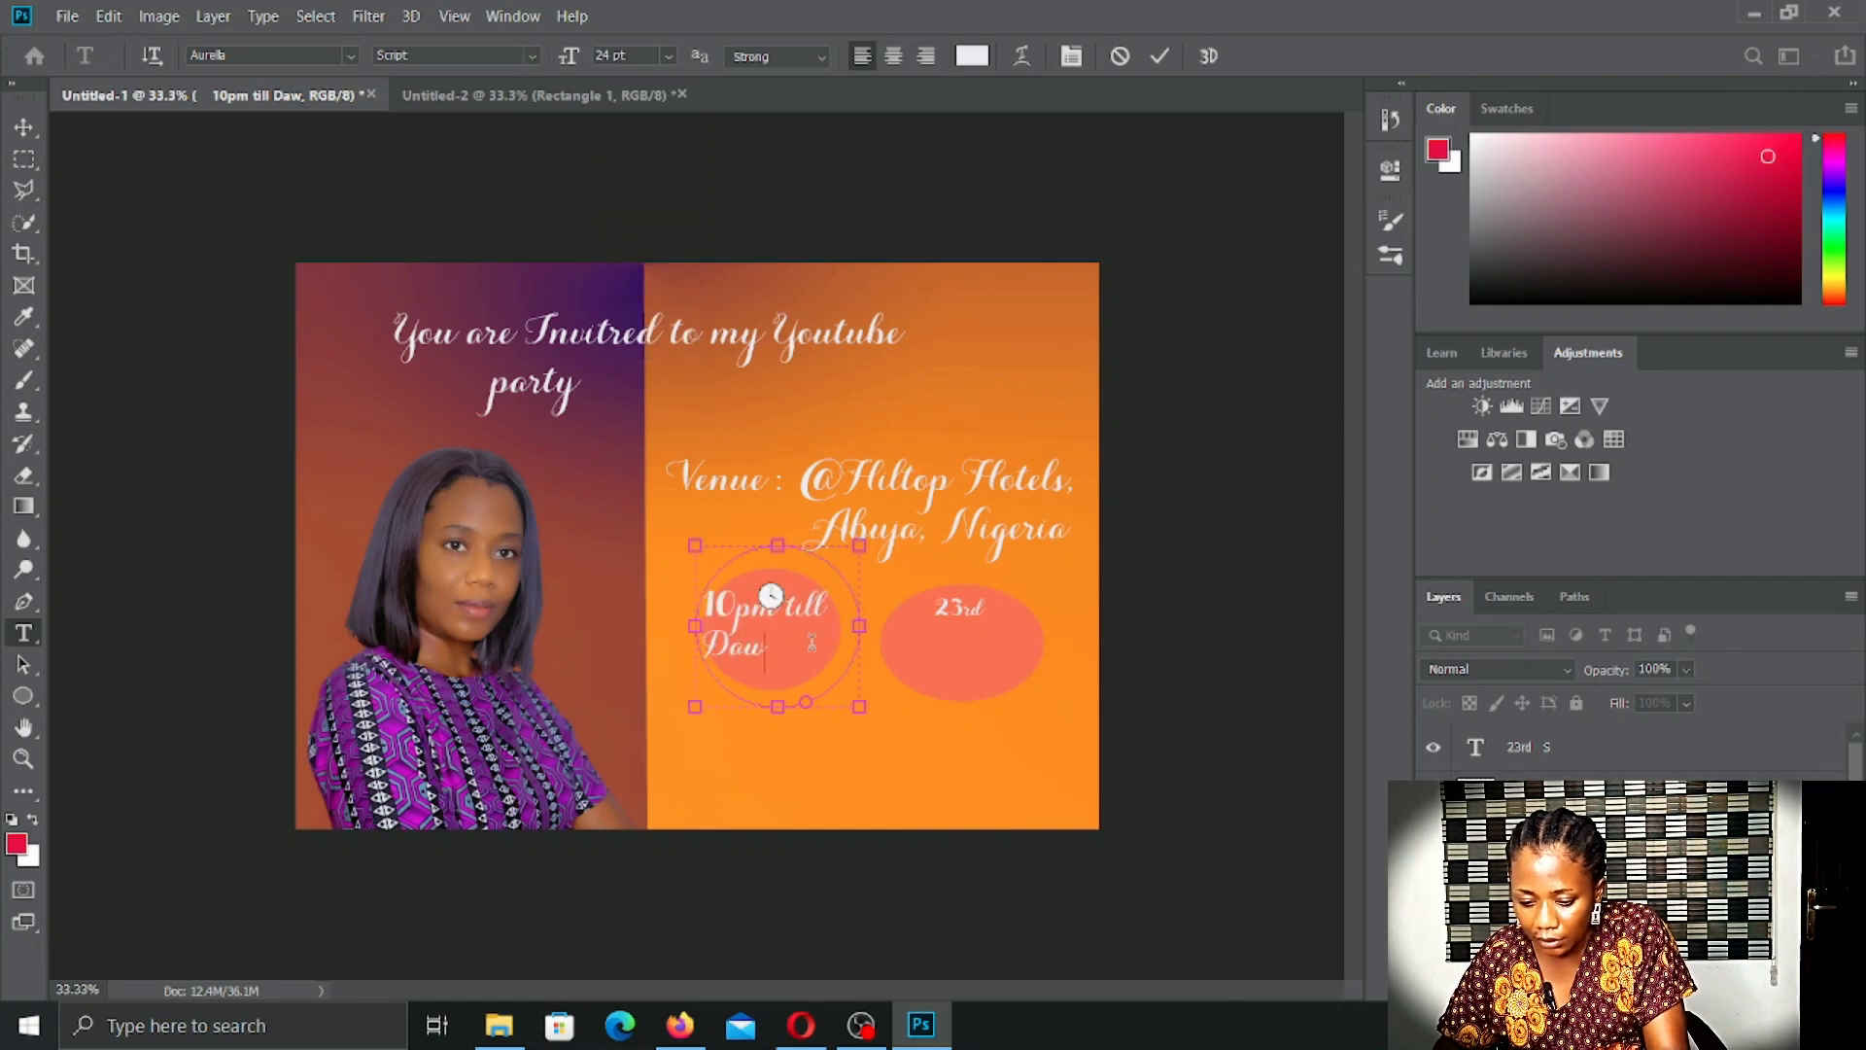
text(n)
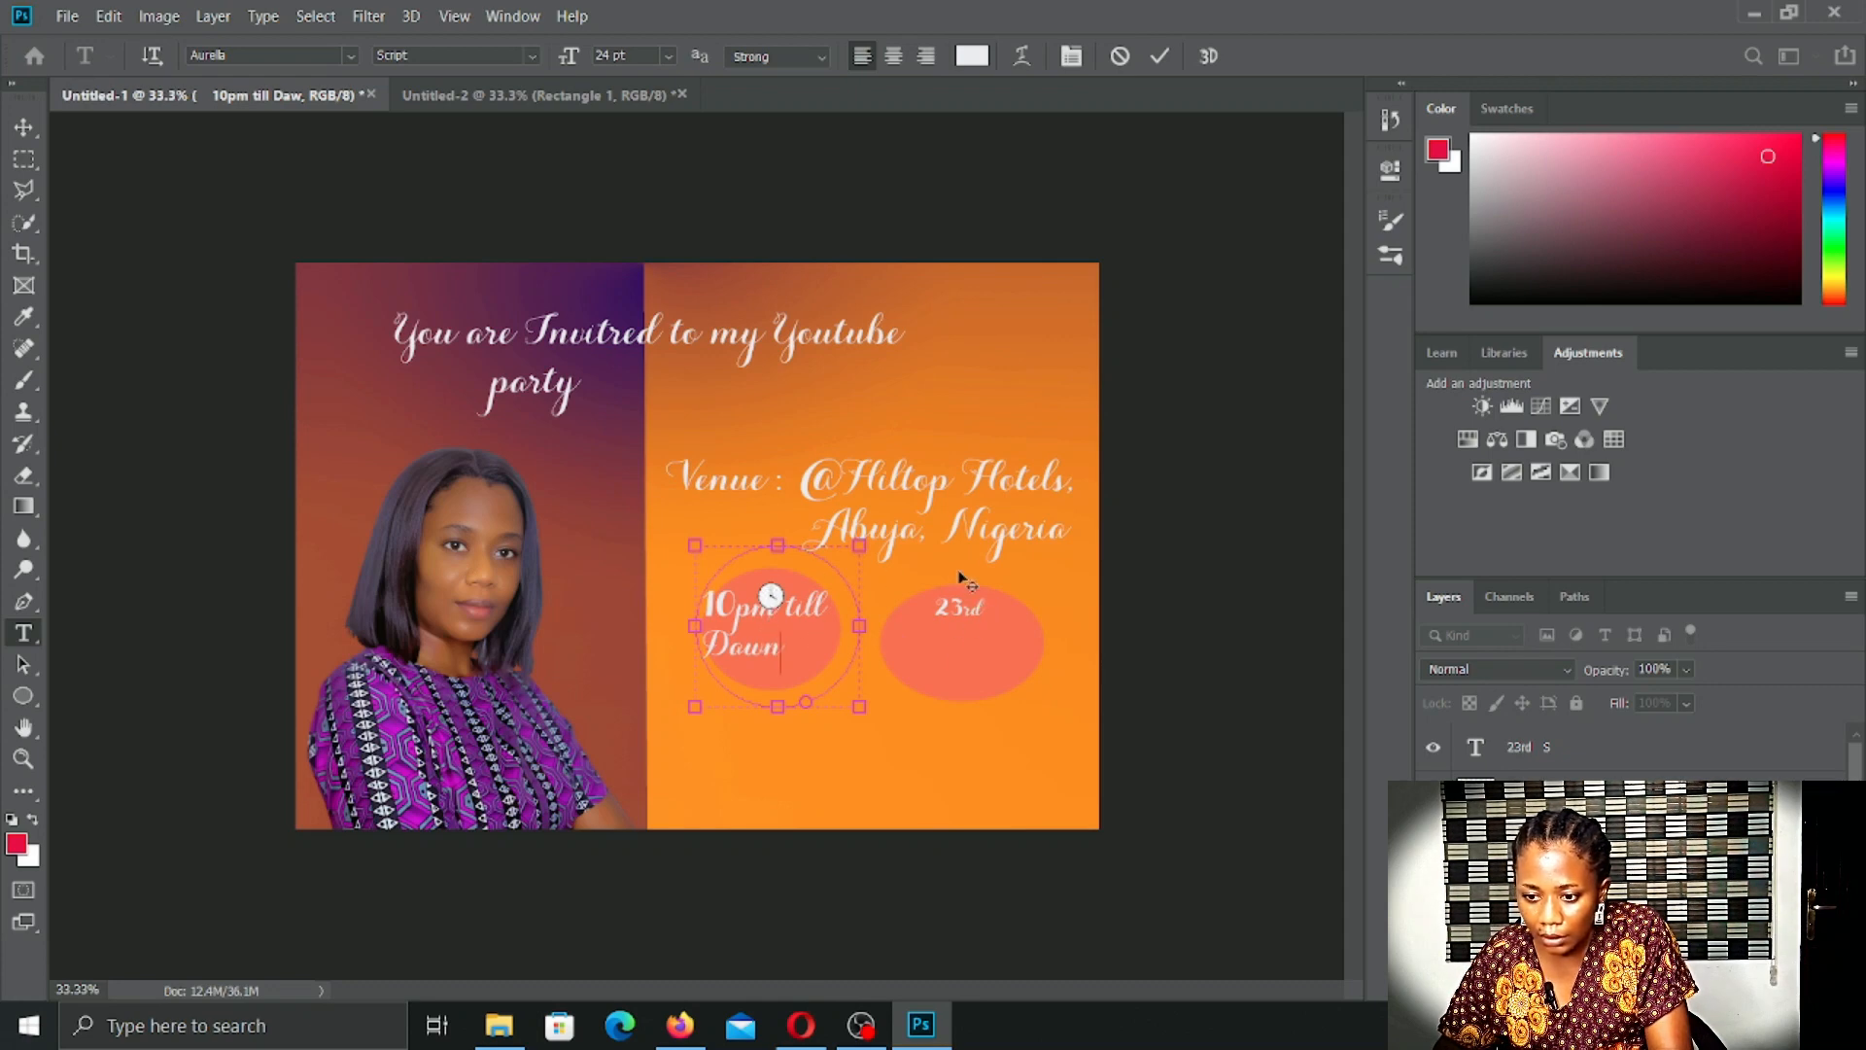
Step: Continue the date text after "23rd" at 24 pt with a second line reading "Sunday,"
click(985, 609)
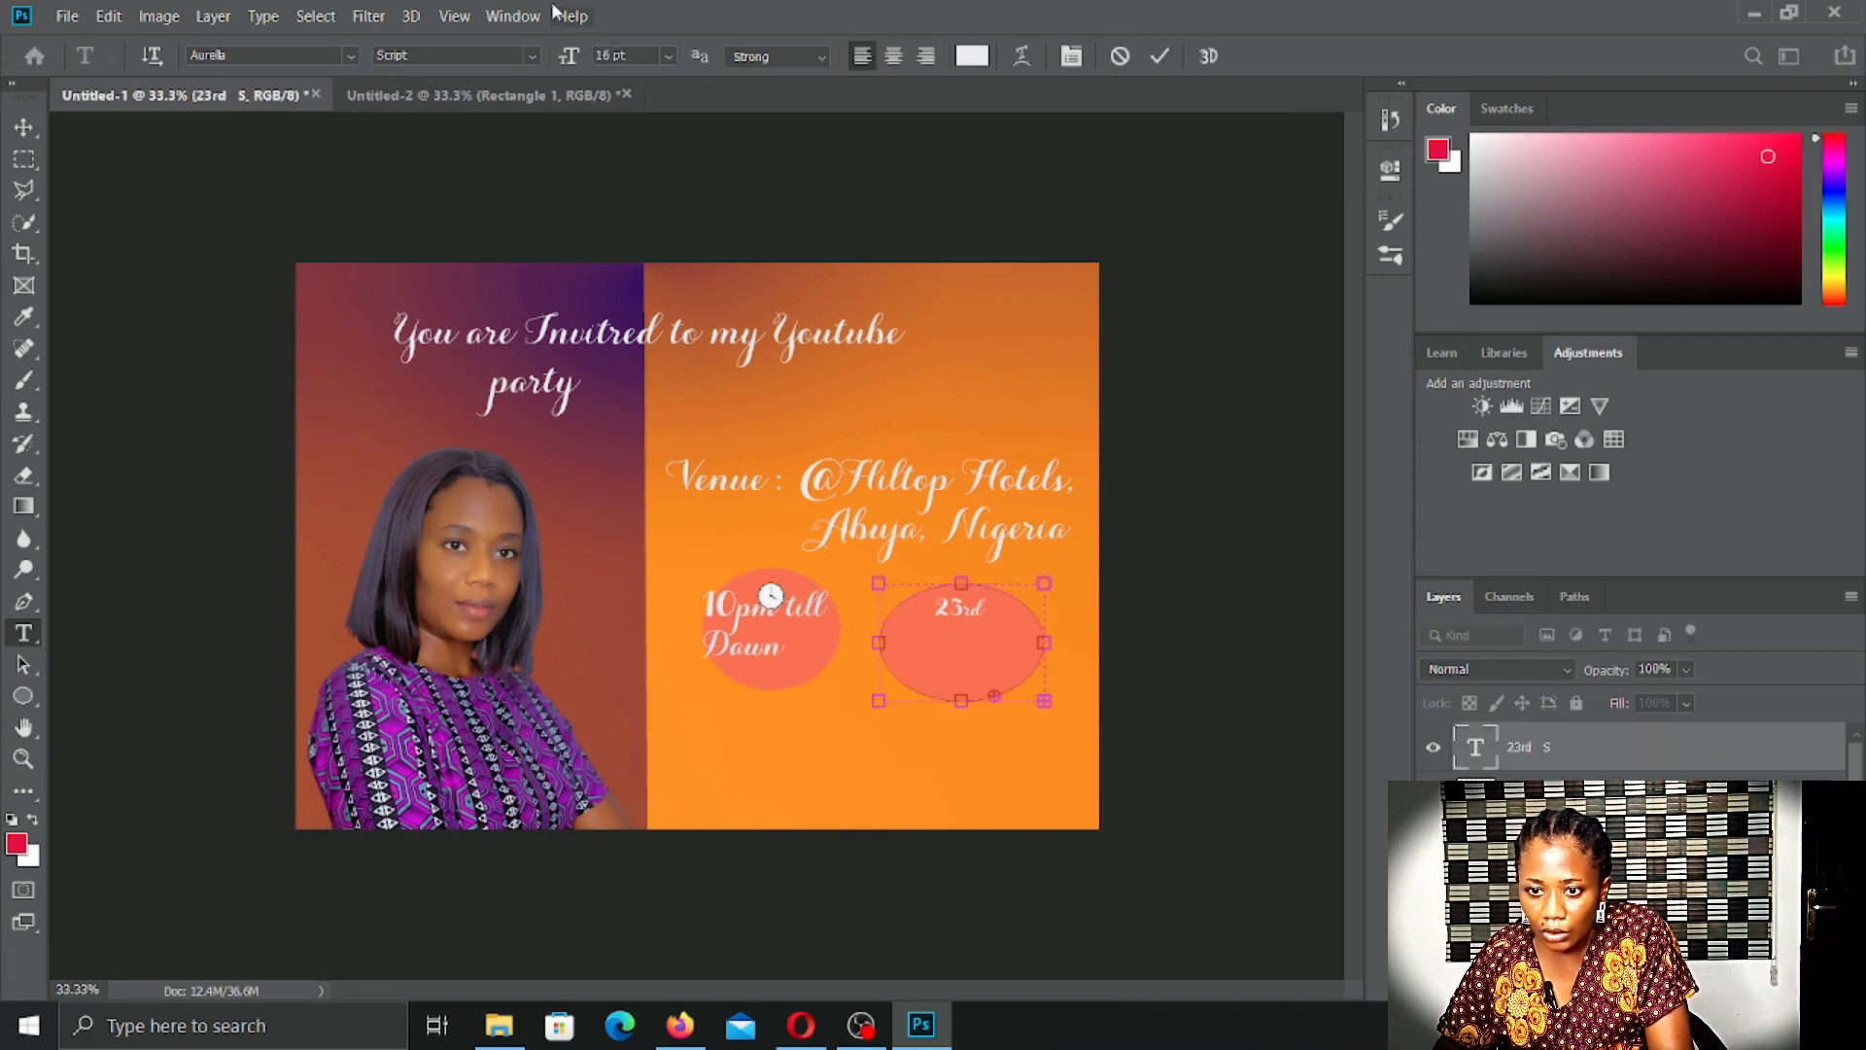
click(668, 55)
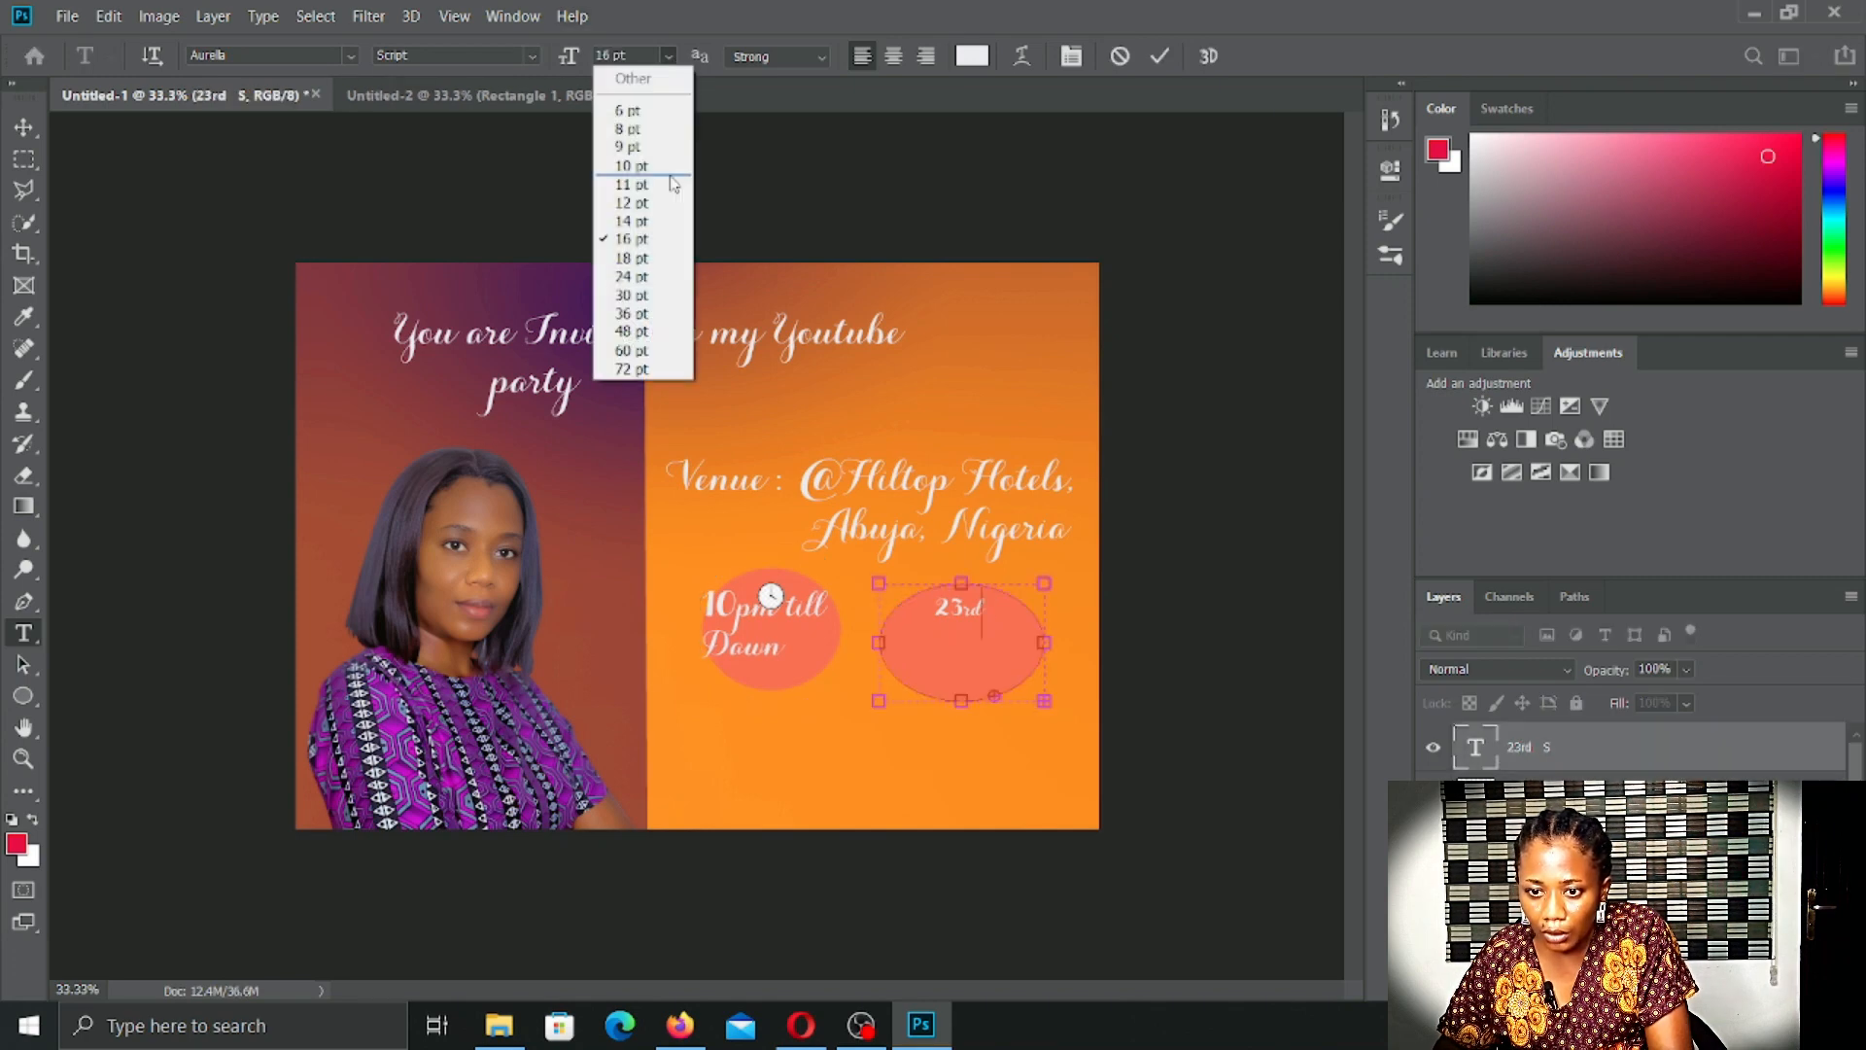
click(630, 274)
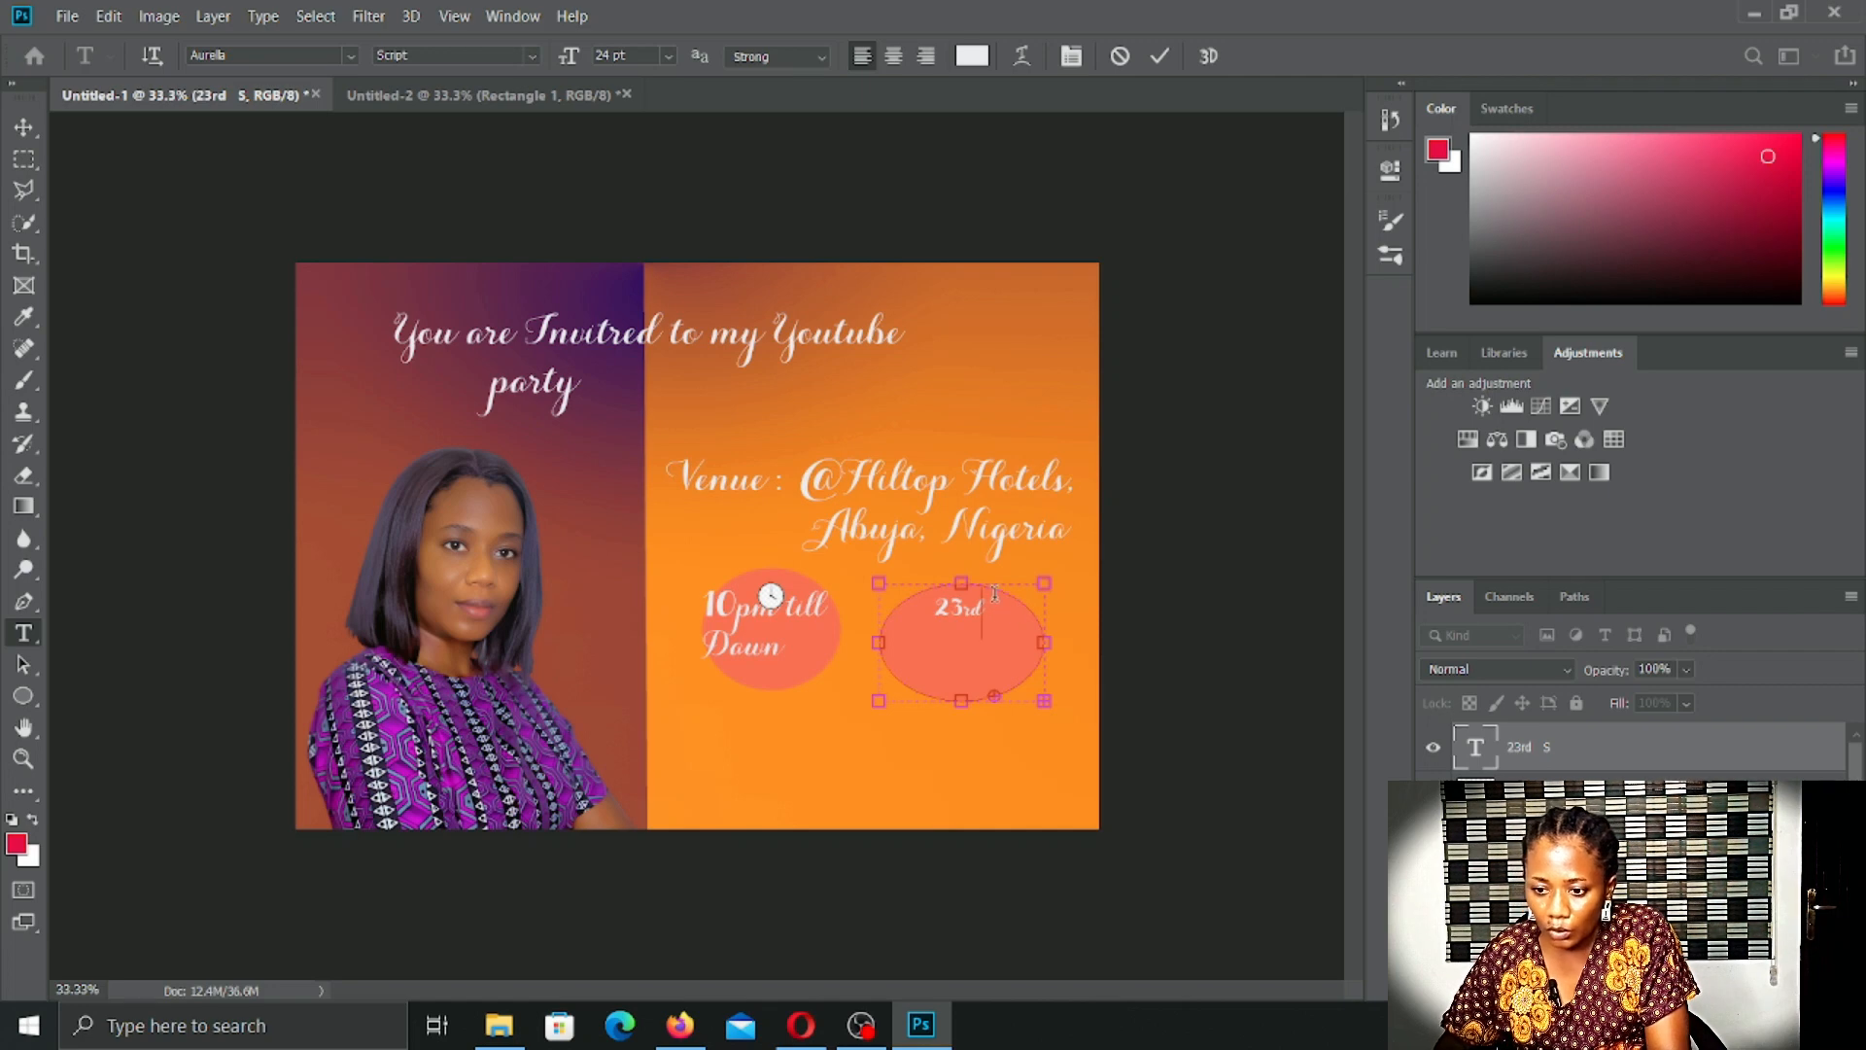
key(Return)
text(S)
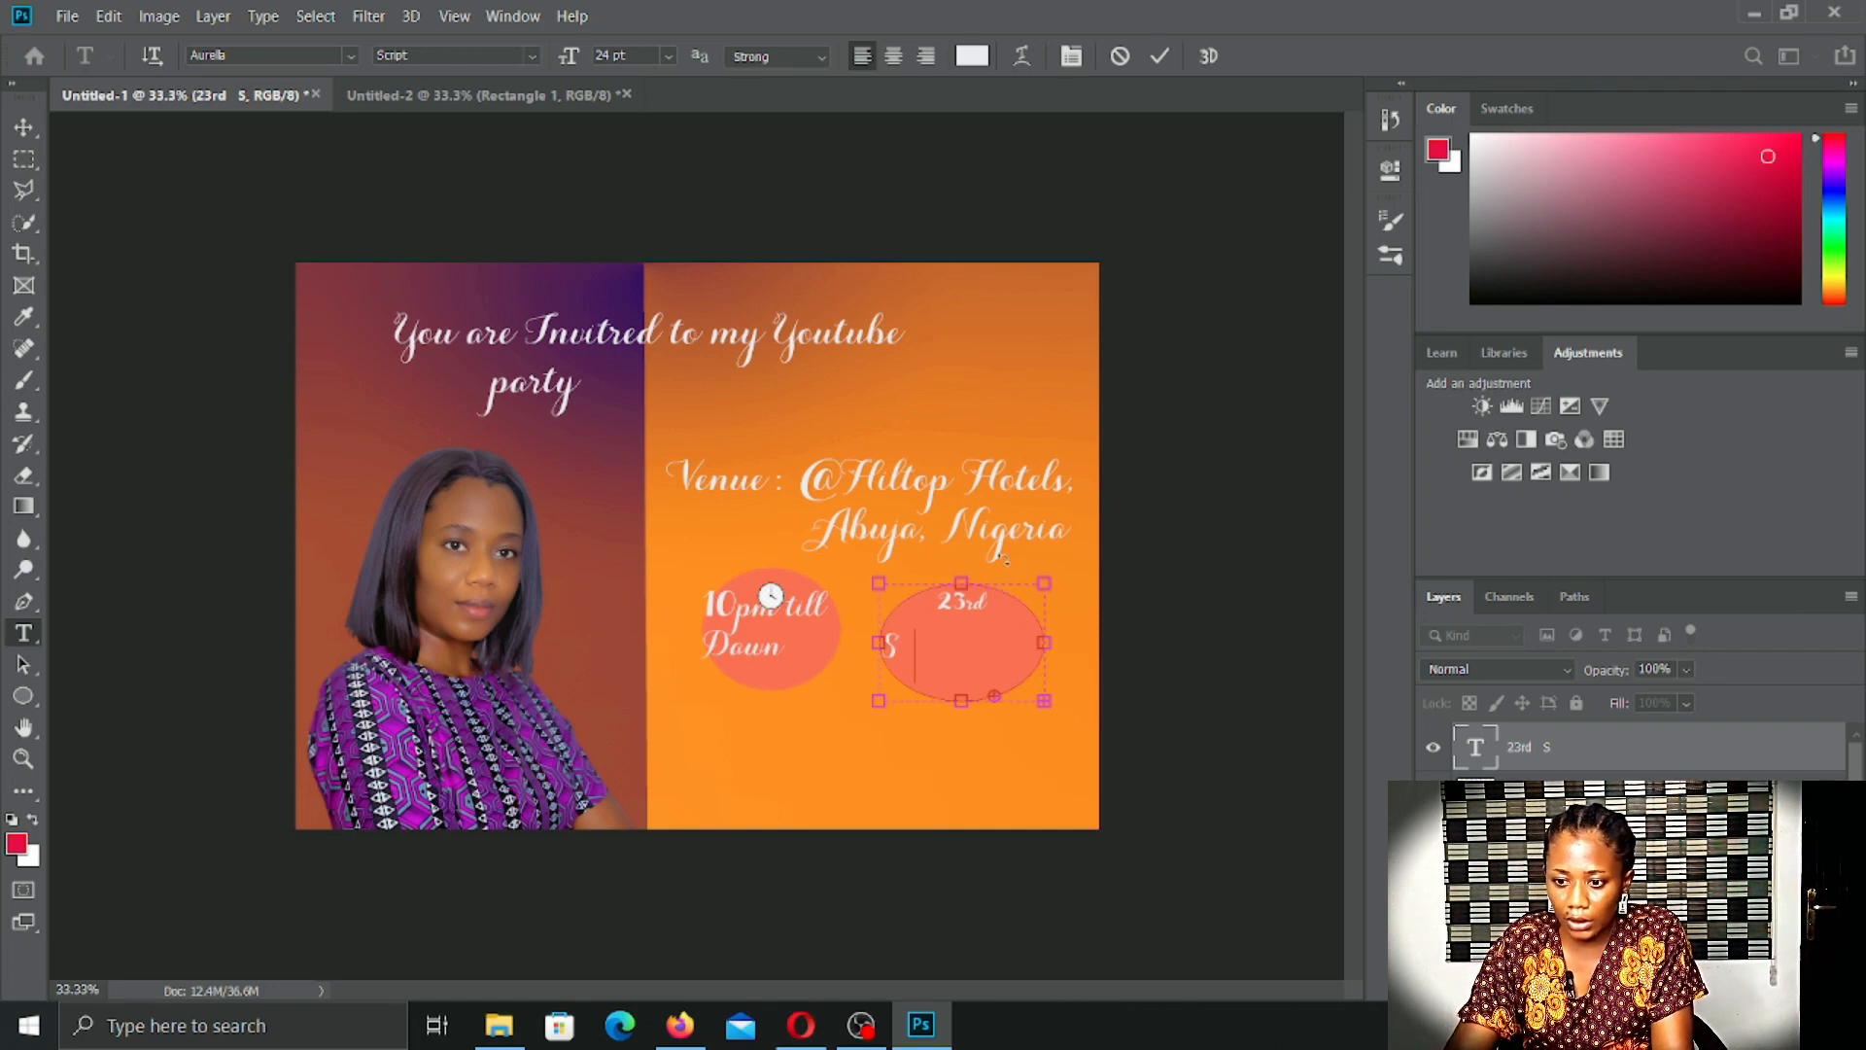
text(unday)
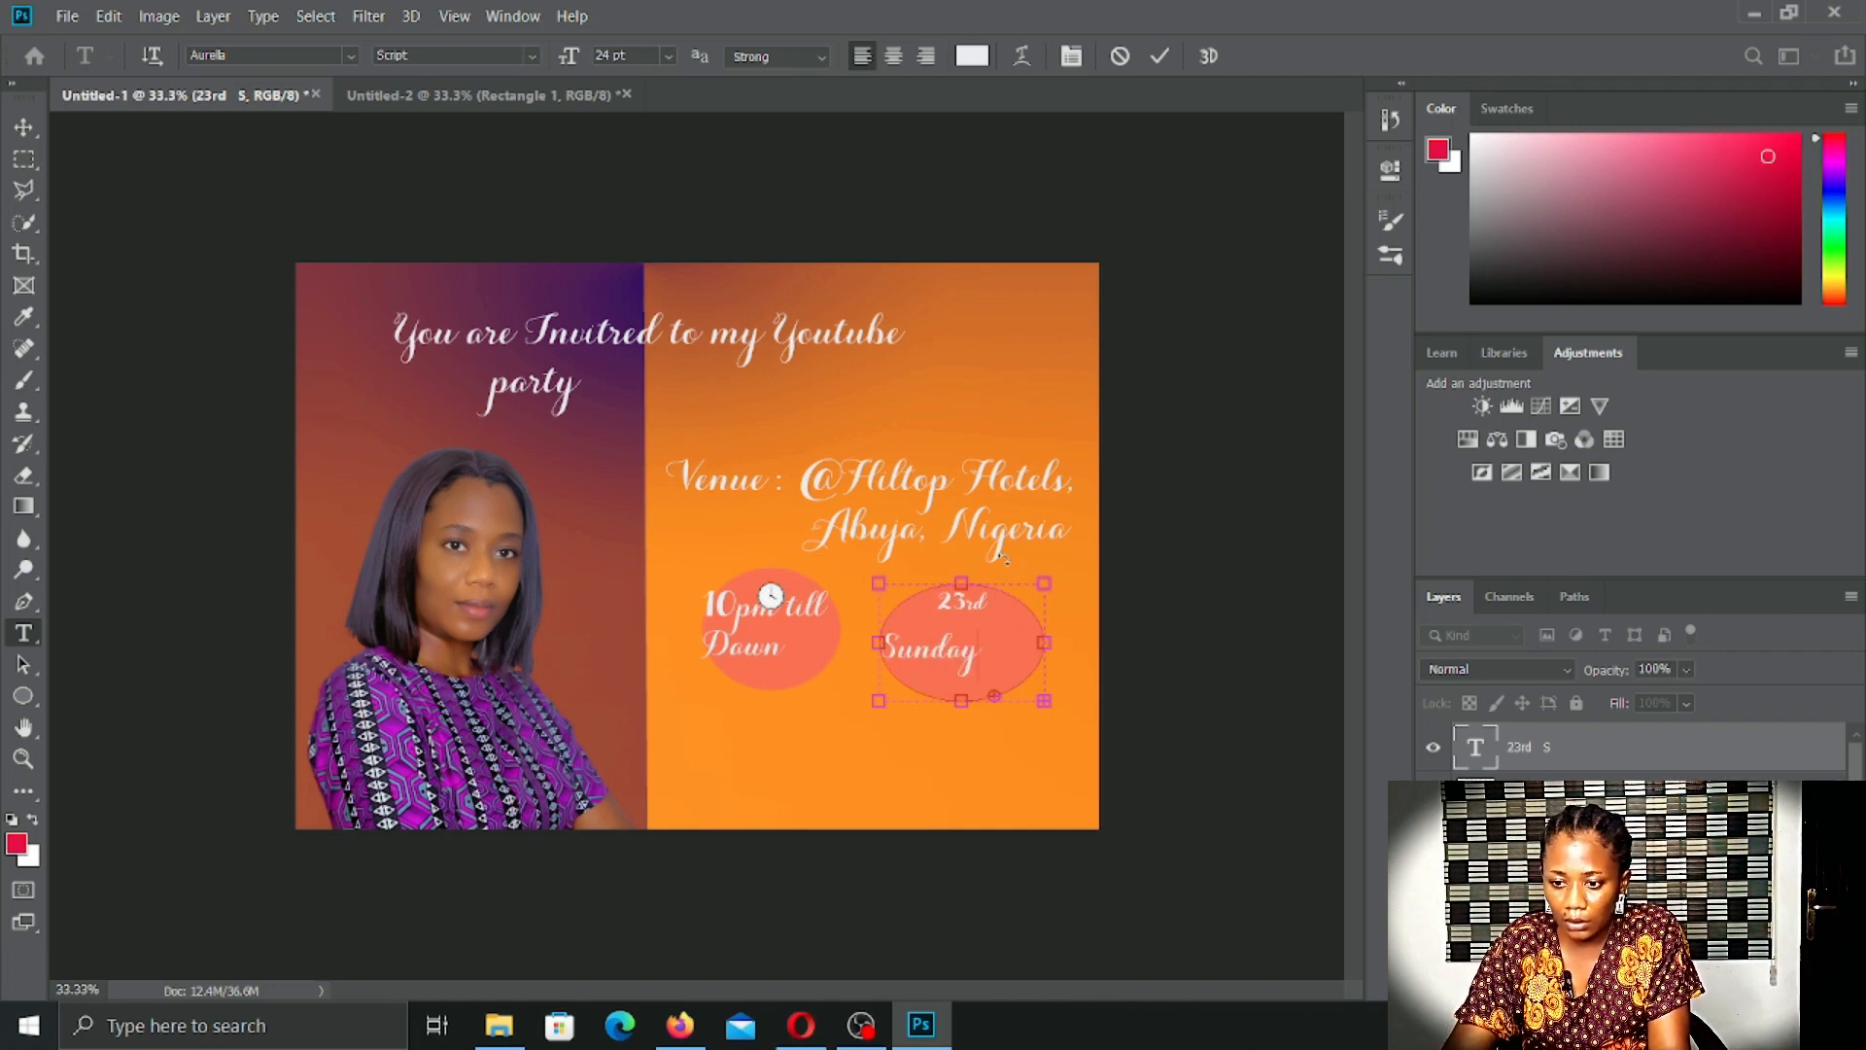
text(,)
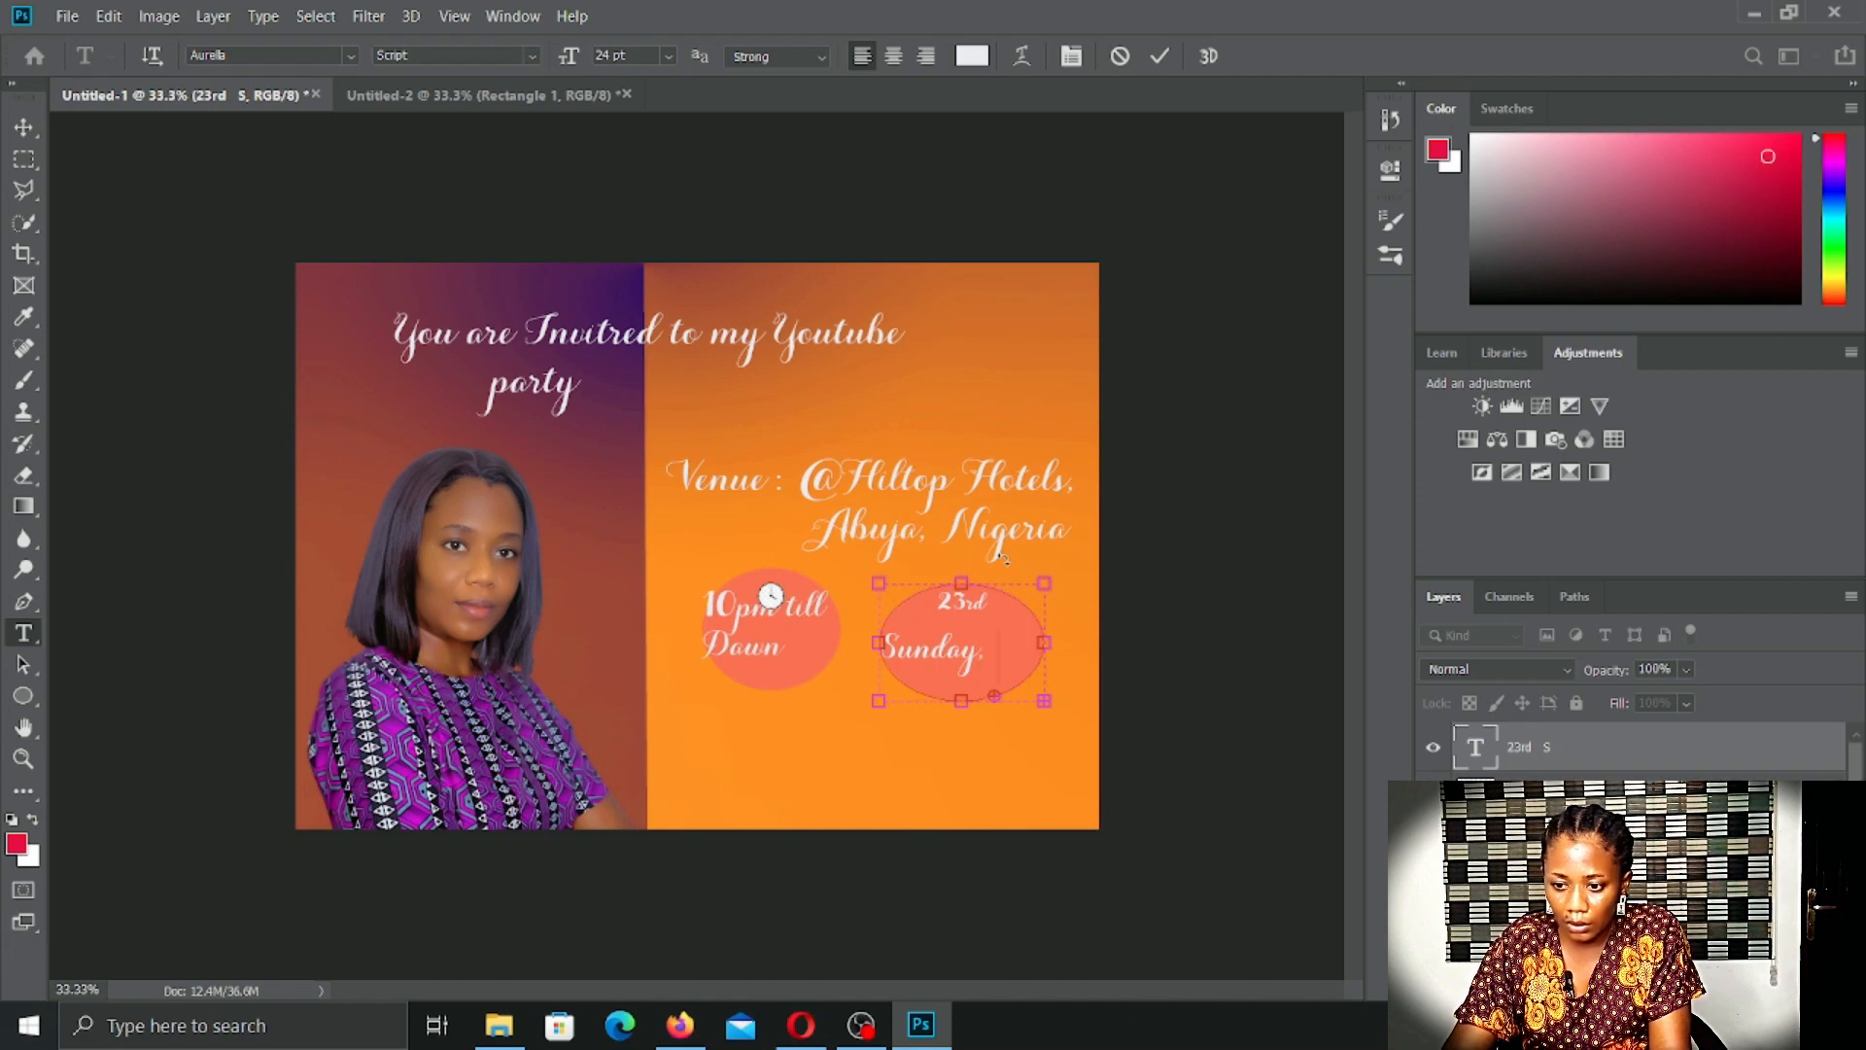
Step: Add a number after "Sunday,", trying 20 and 22 before entering 24, and bring it onto the same line
text( 20)
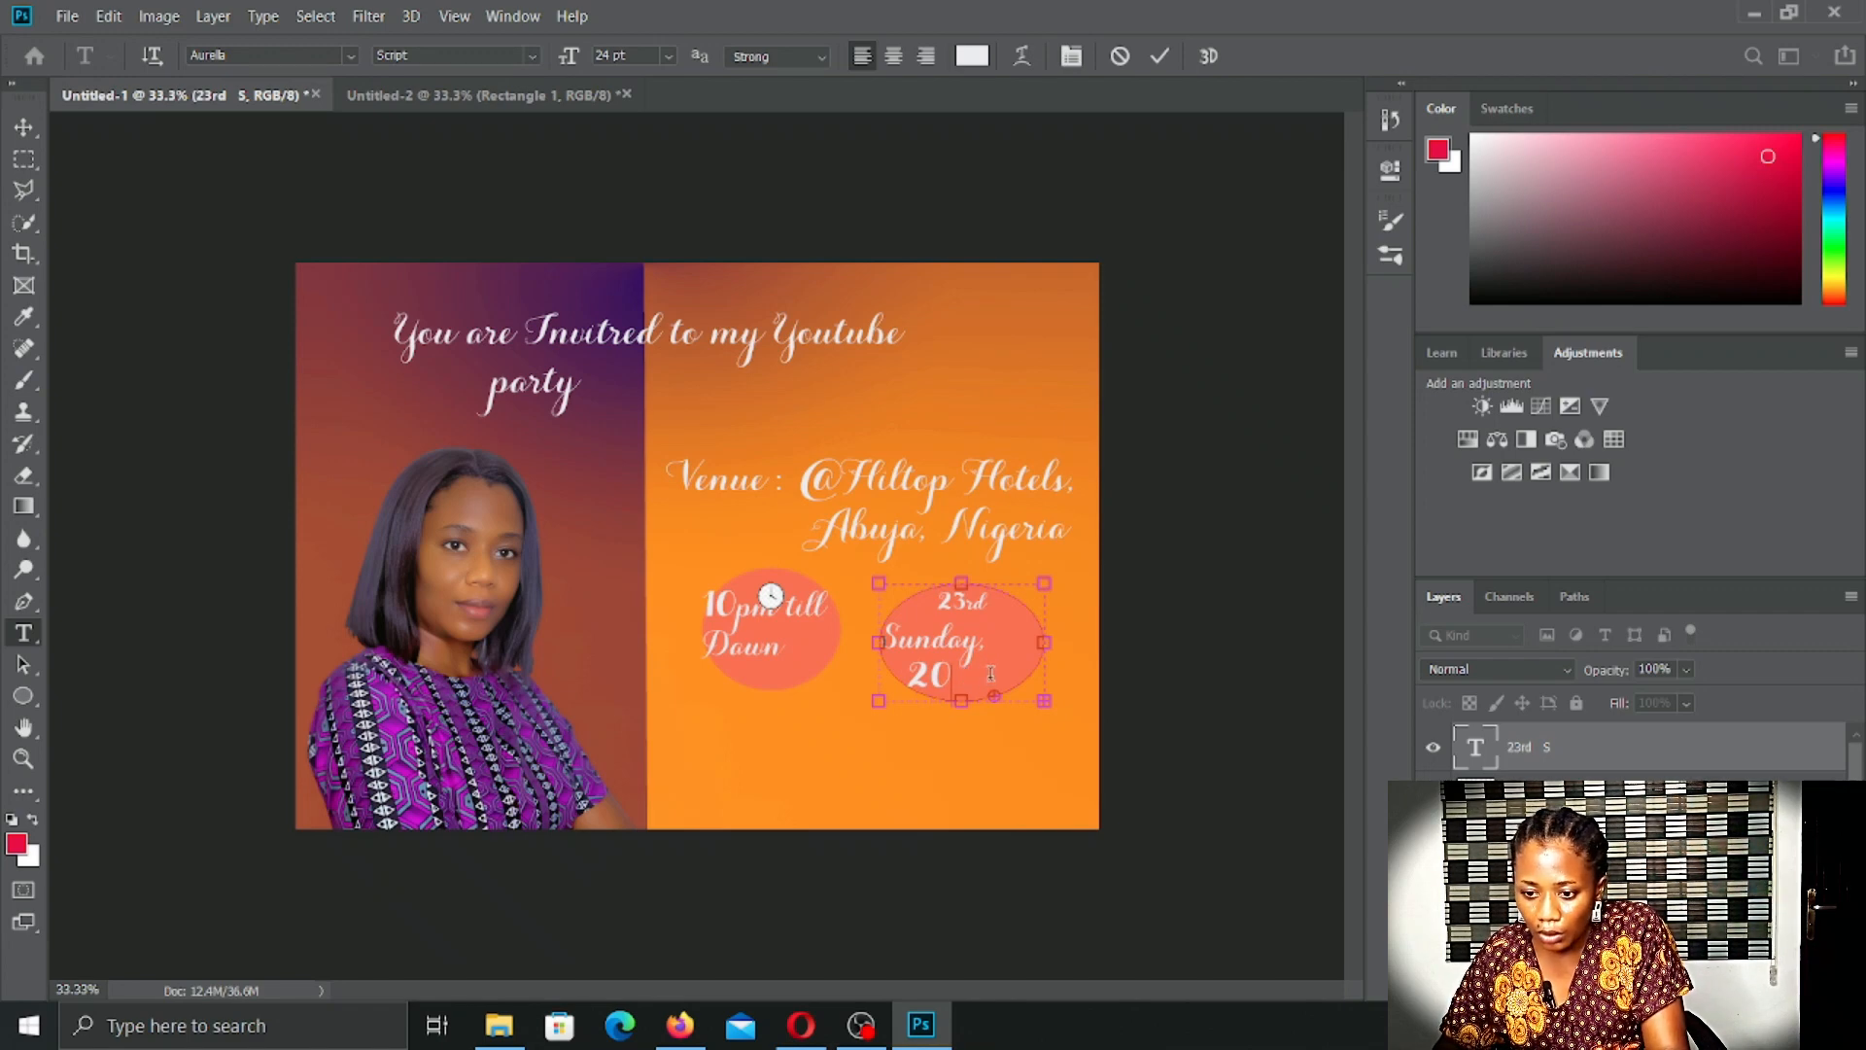
key(BackSpace)
text(2)
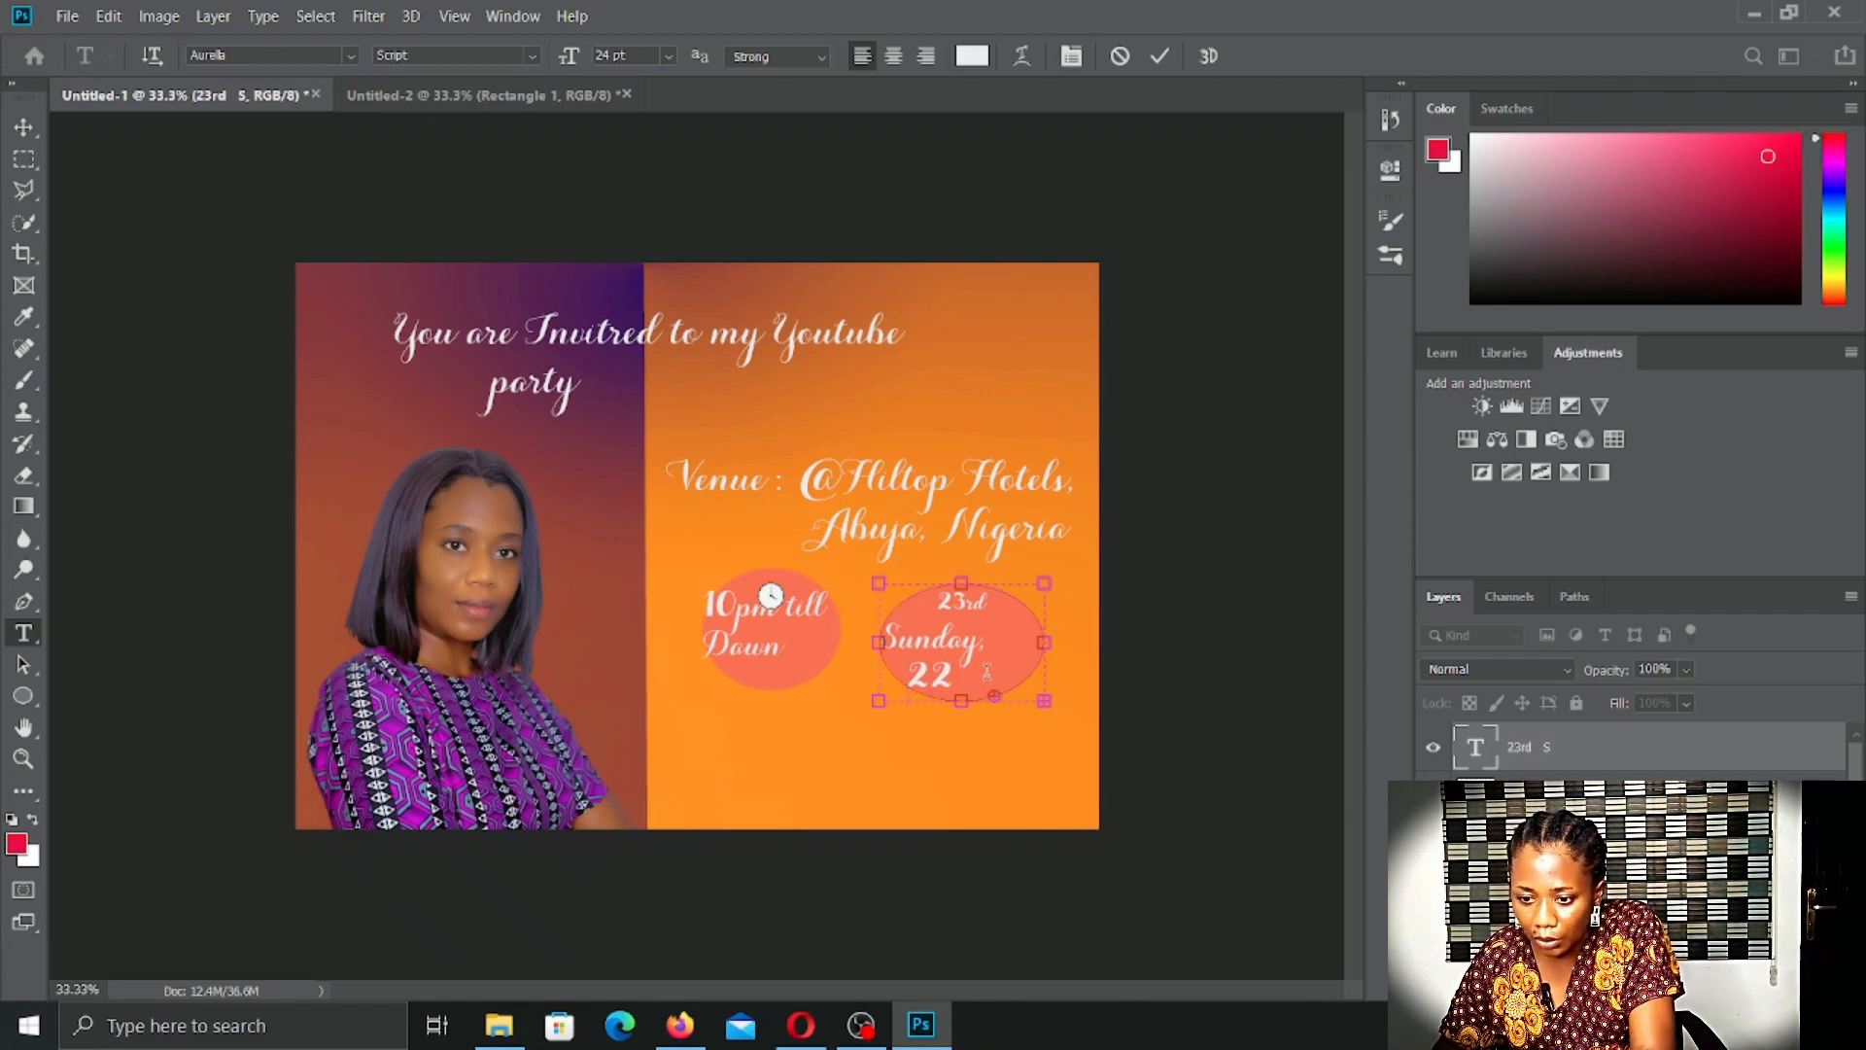
key(BackSpace)
text(4)
key(Left)
key(Left)
key(BackSpace)
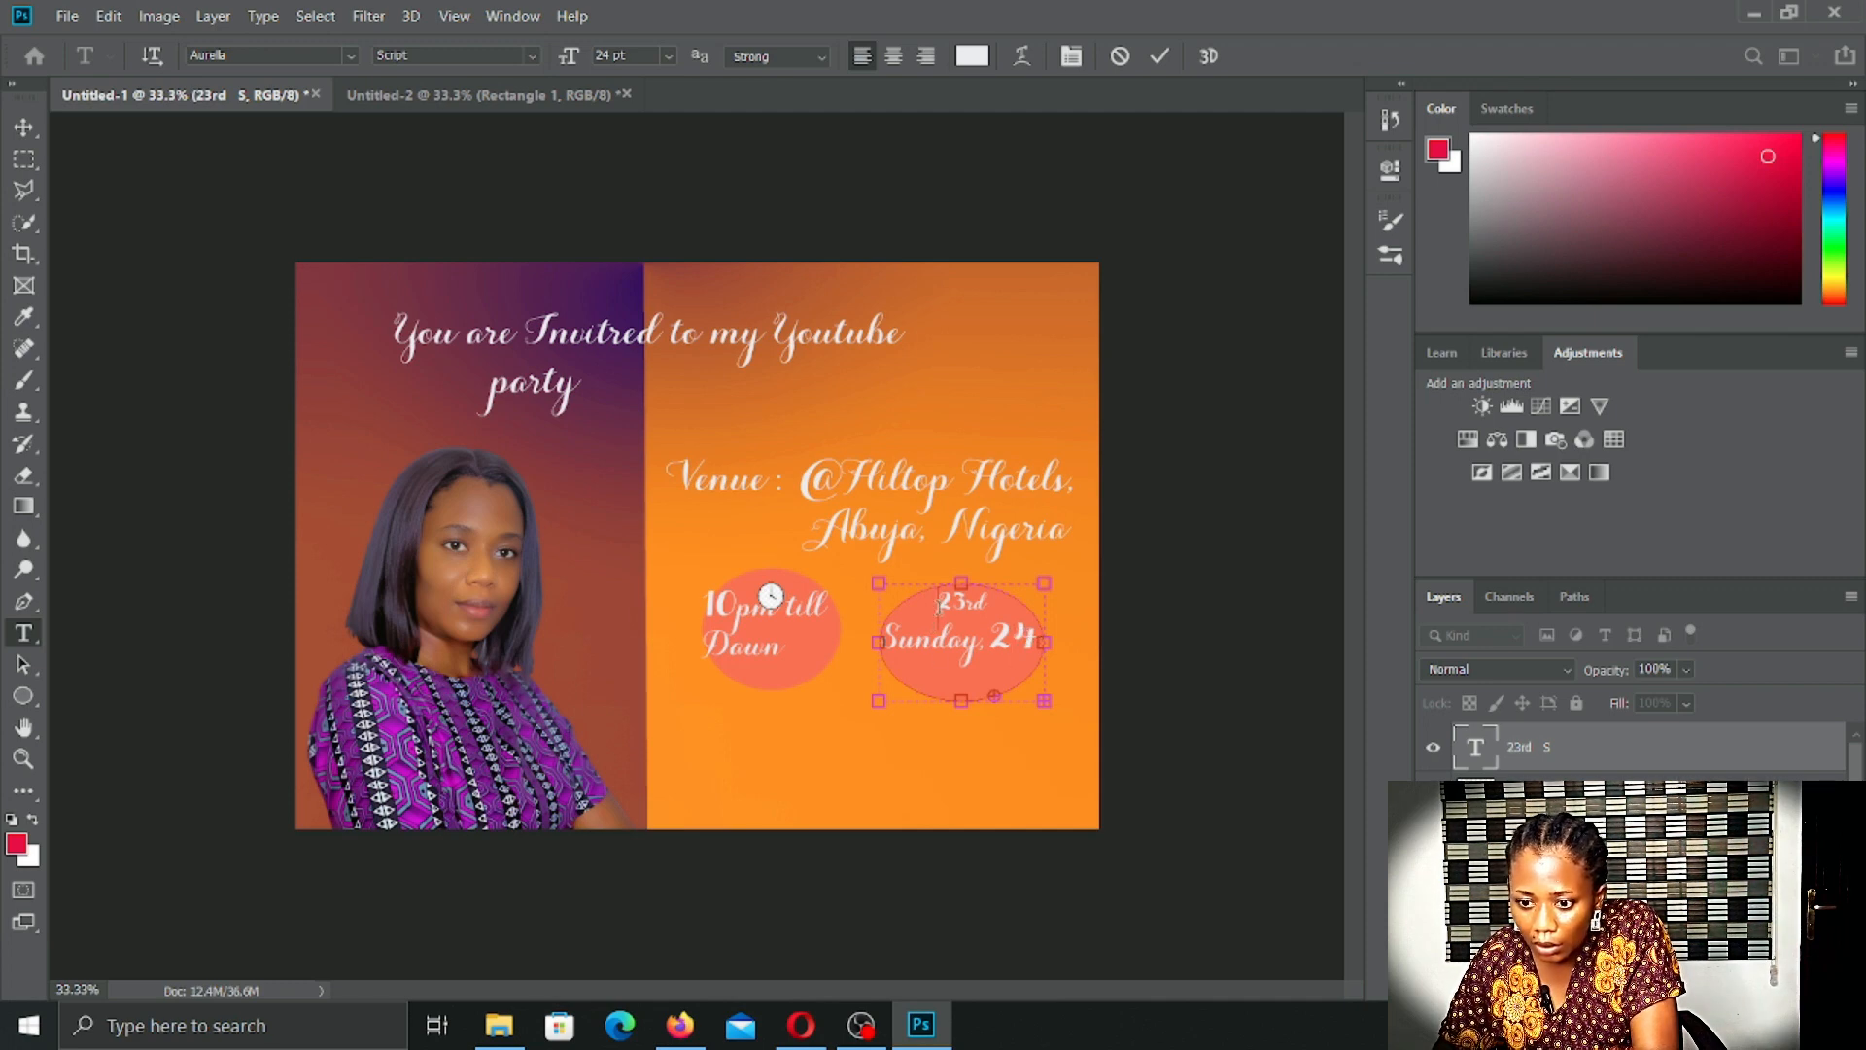
Step: Resize the whole date text in the second ellipse, trying 24 pt before choosing 18 pt
drag(939, 605, 1040, 646)
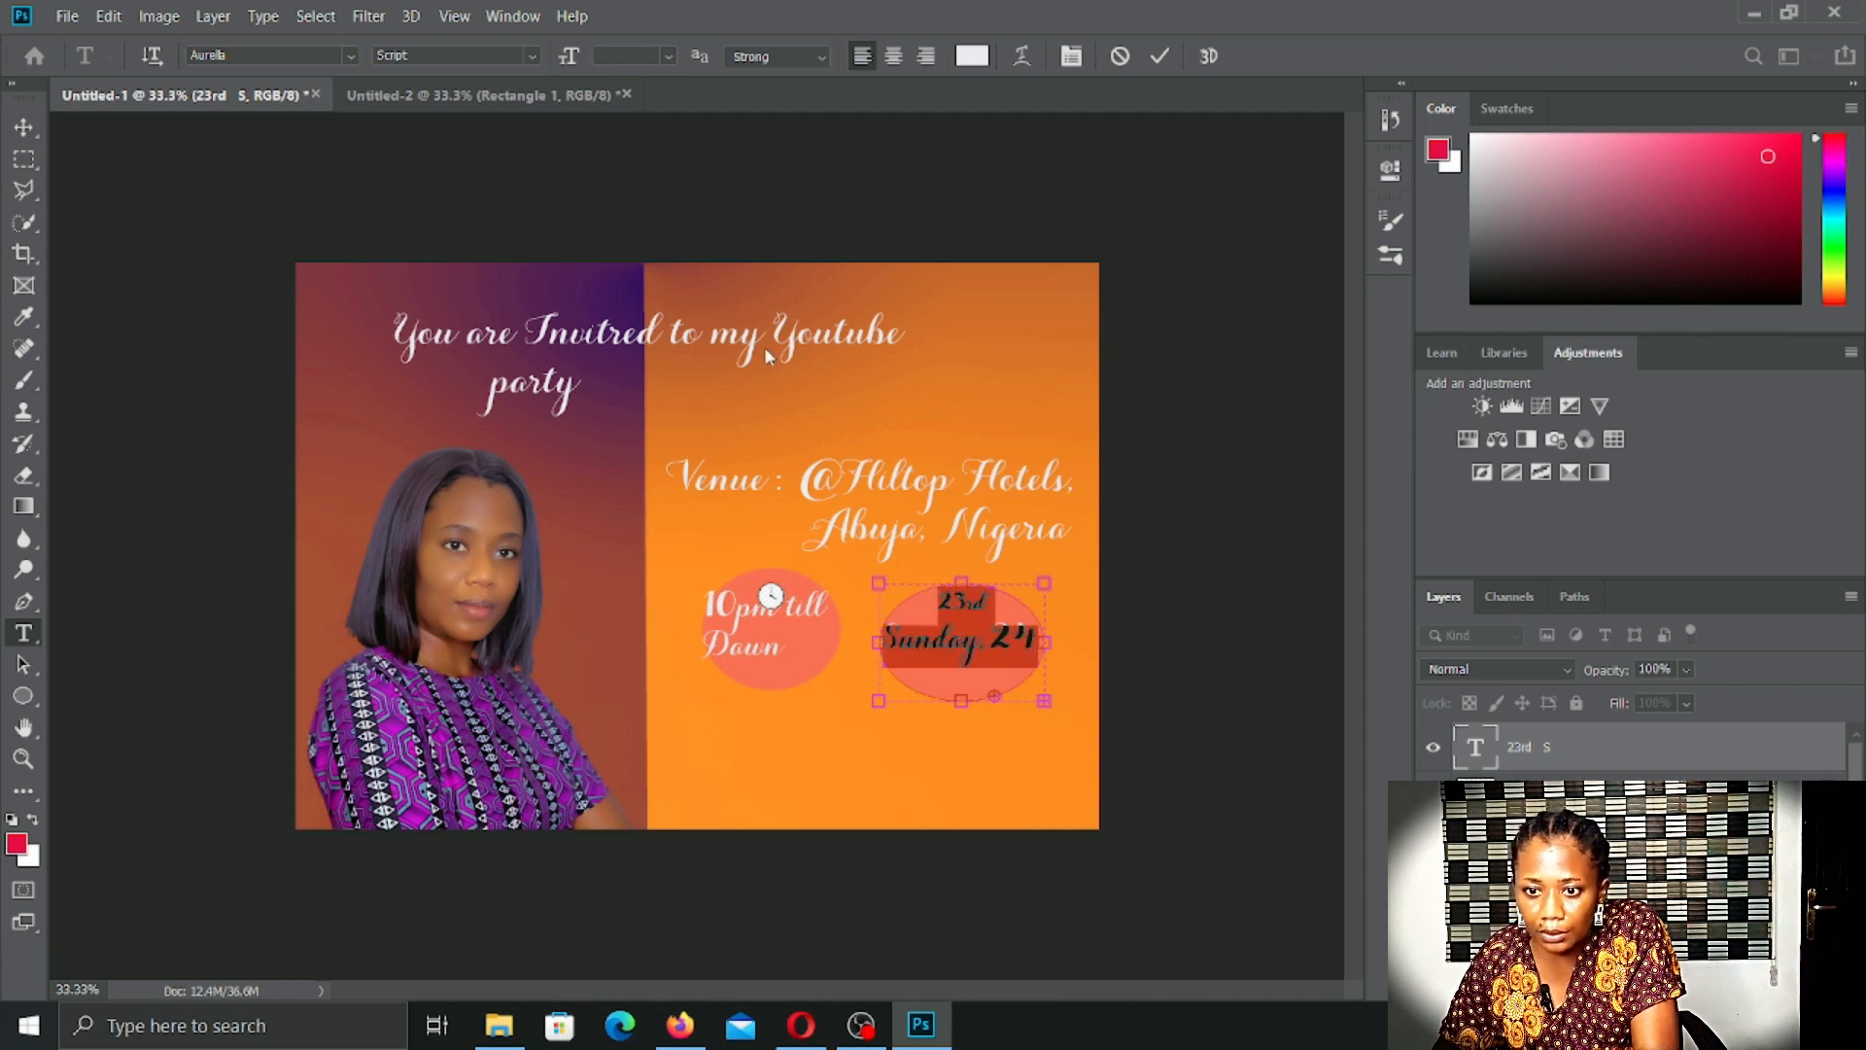
click(668, 55)
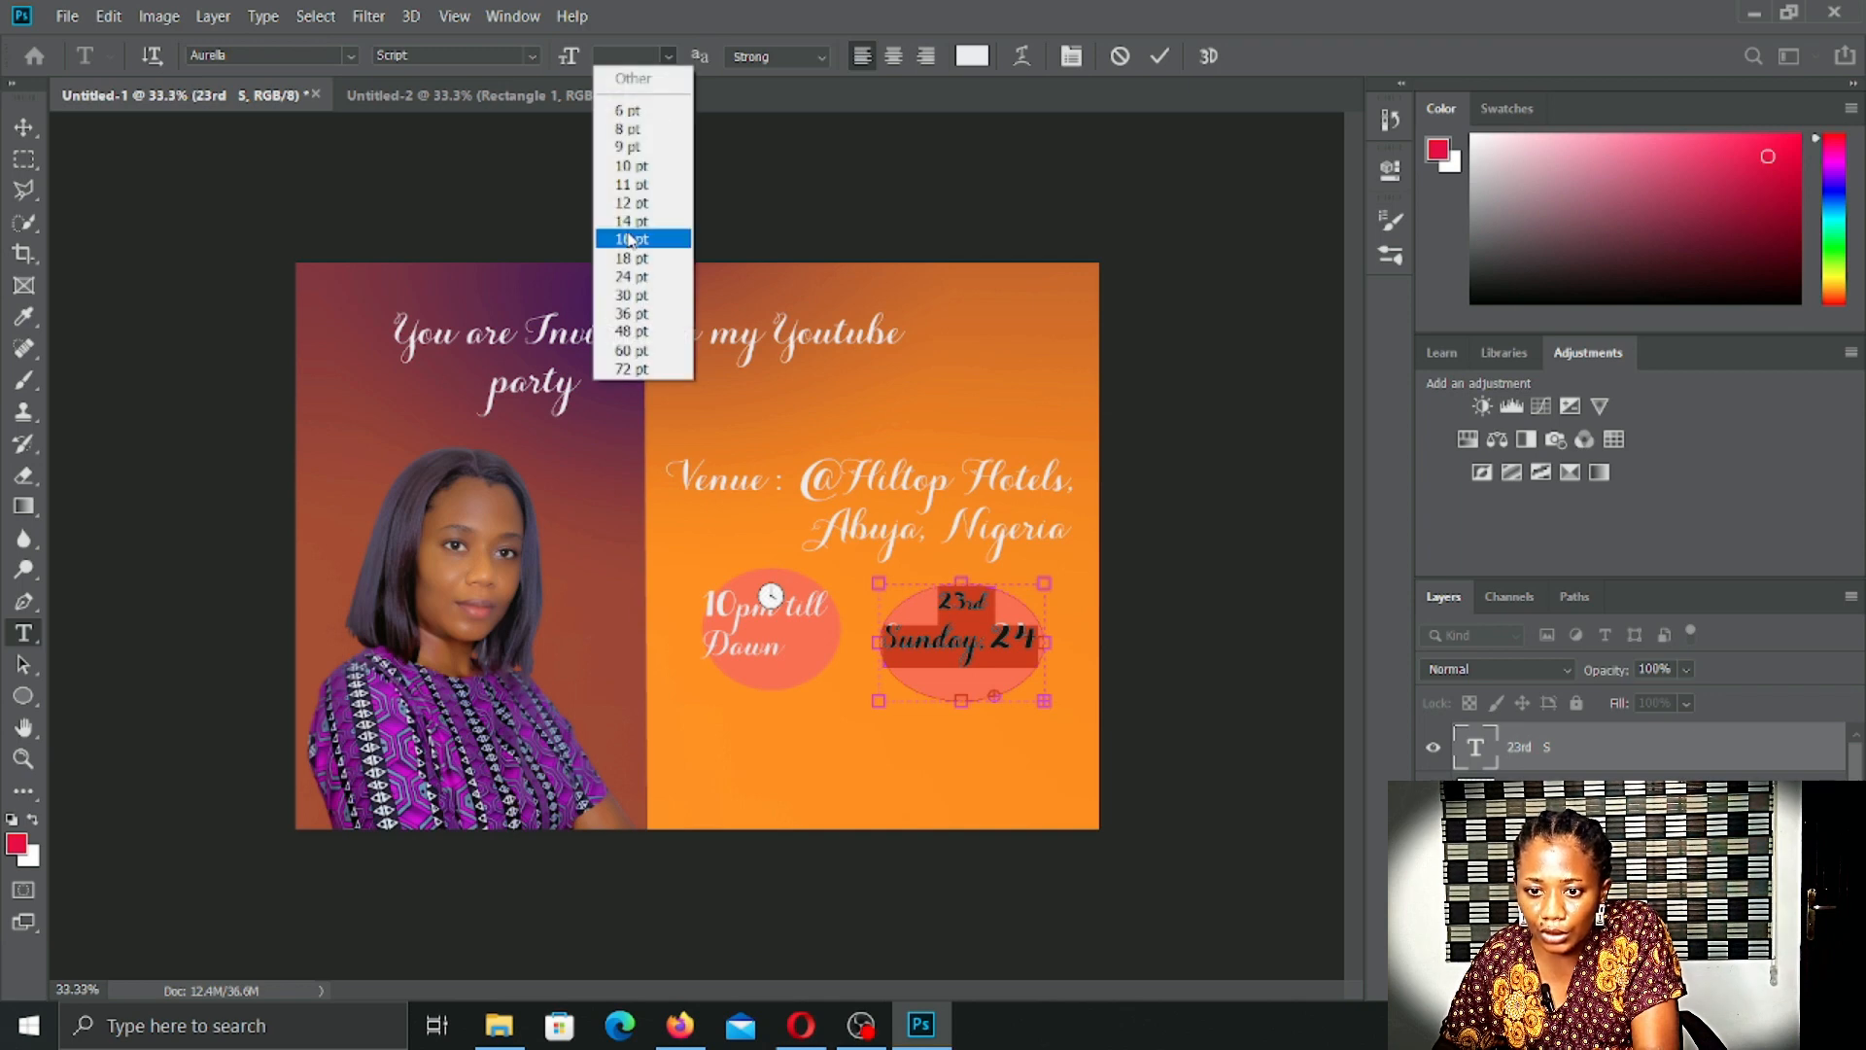
click(628, 279)
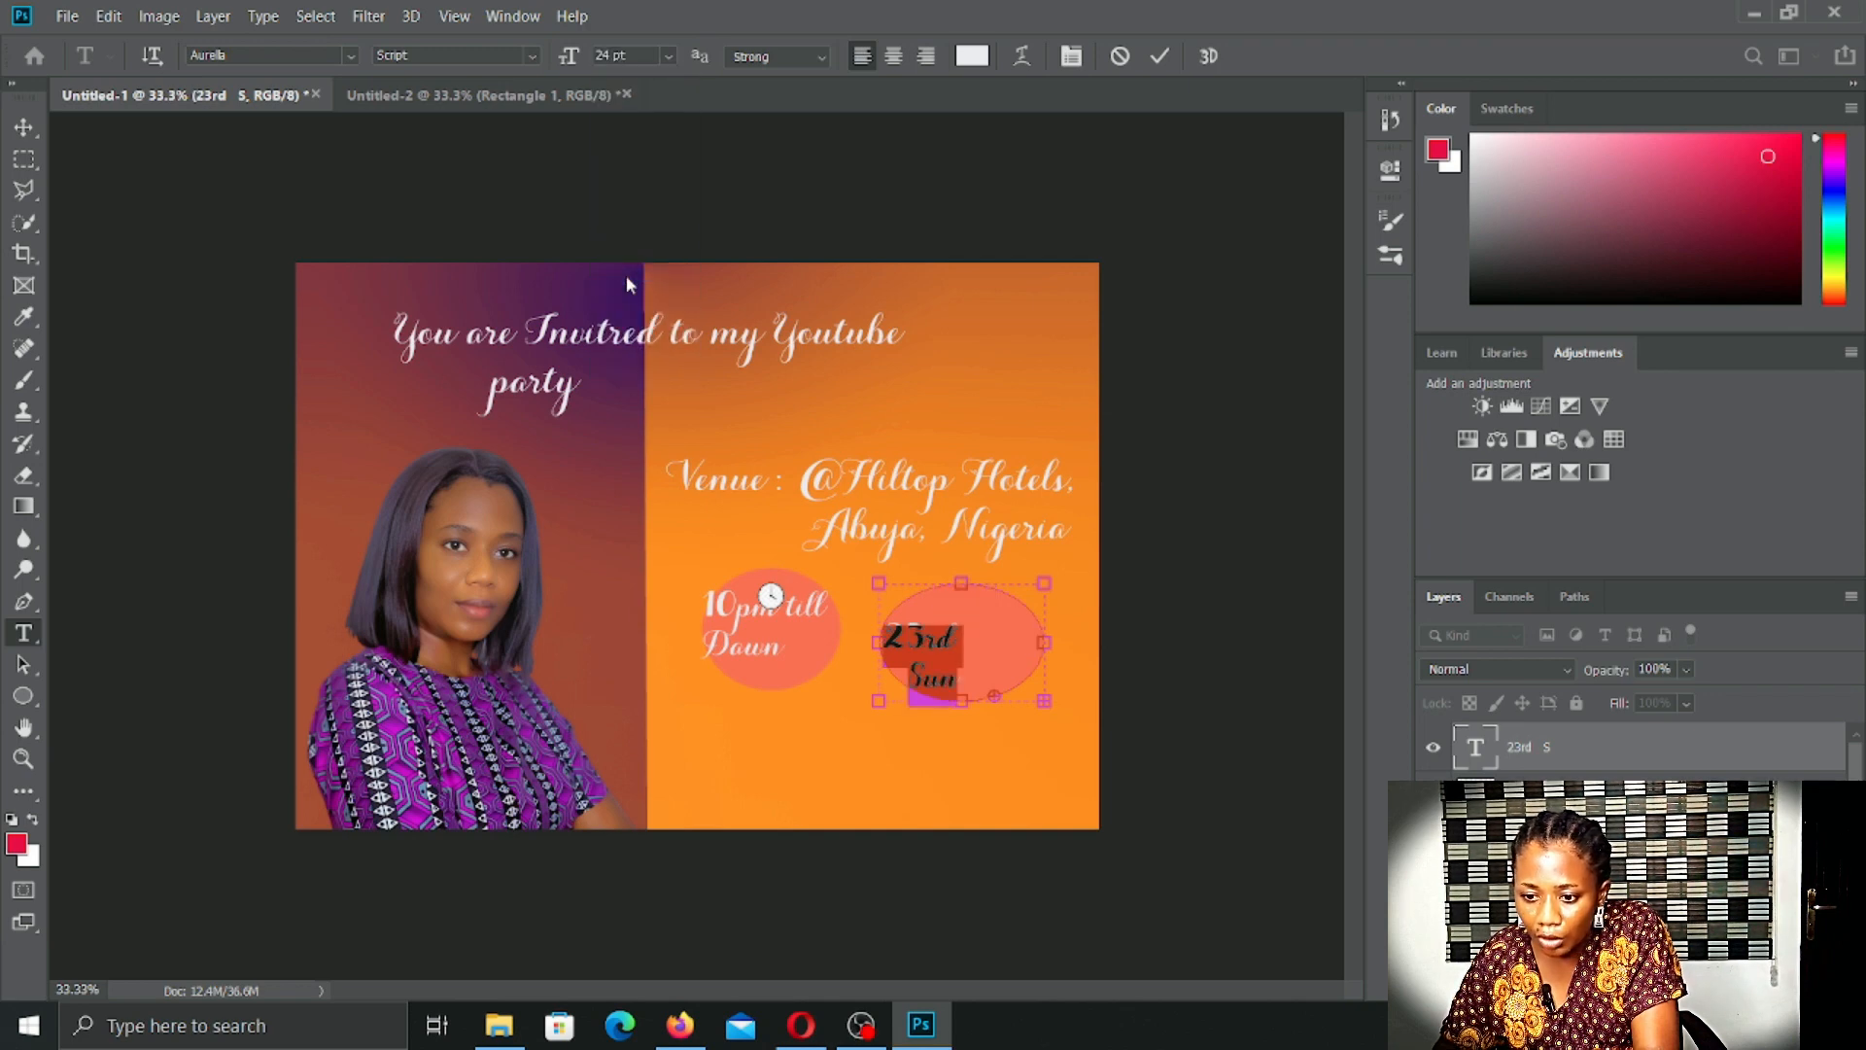
click(668, 55)
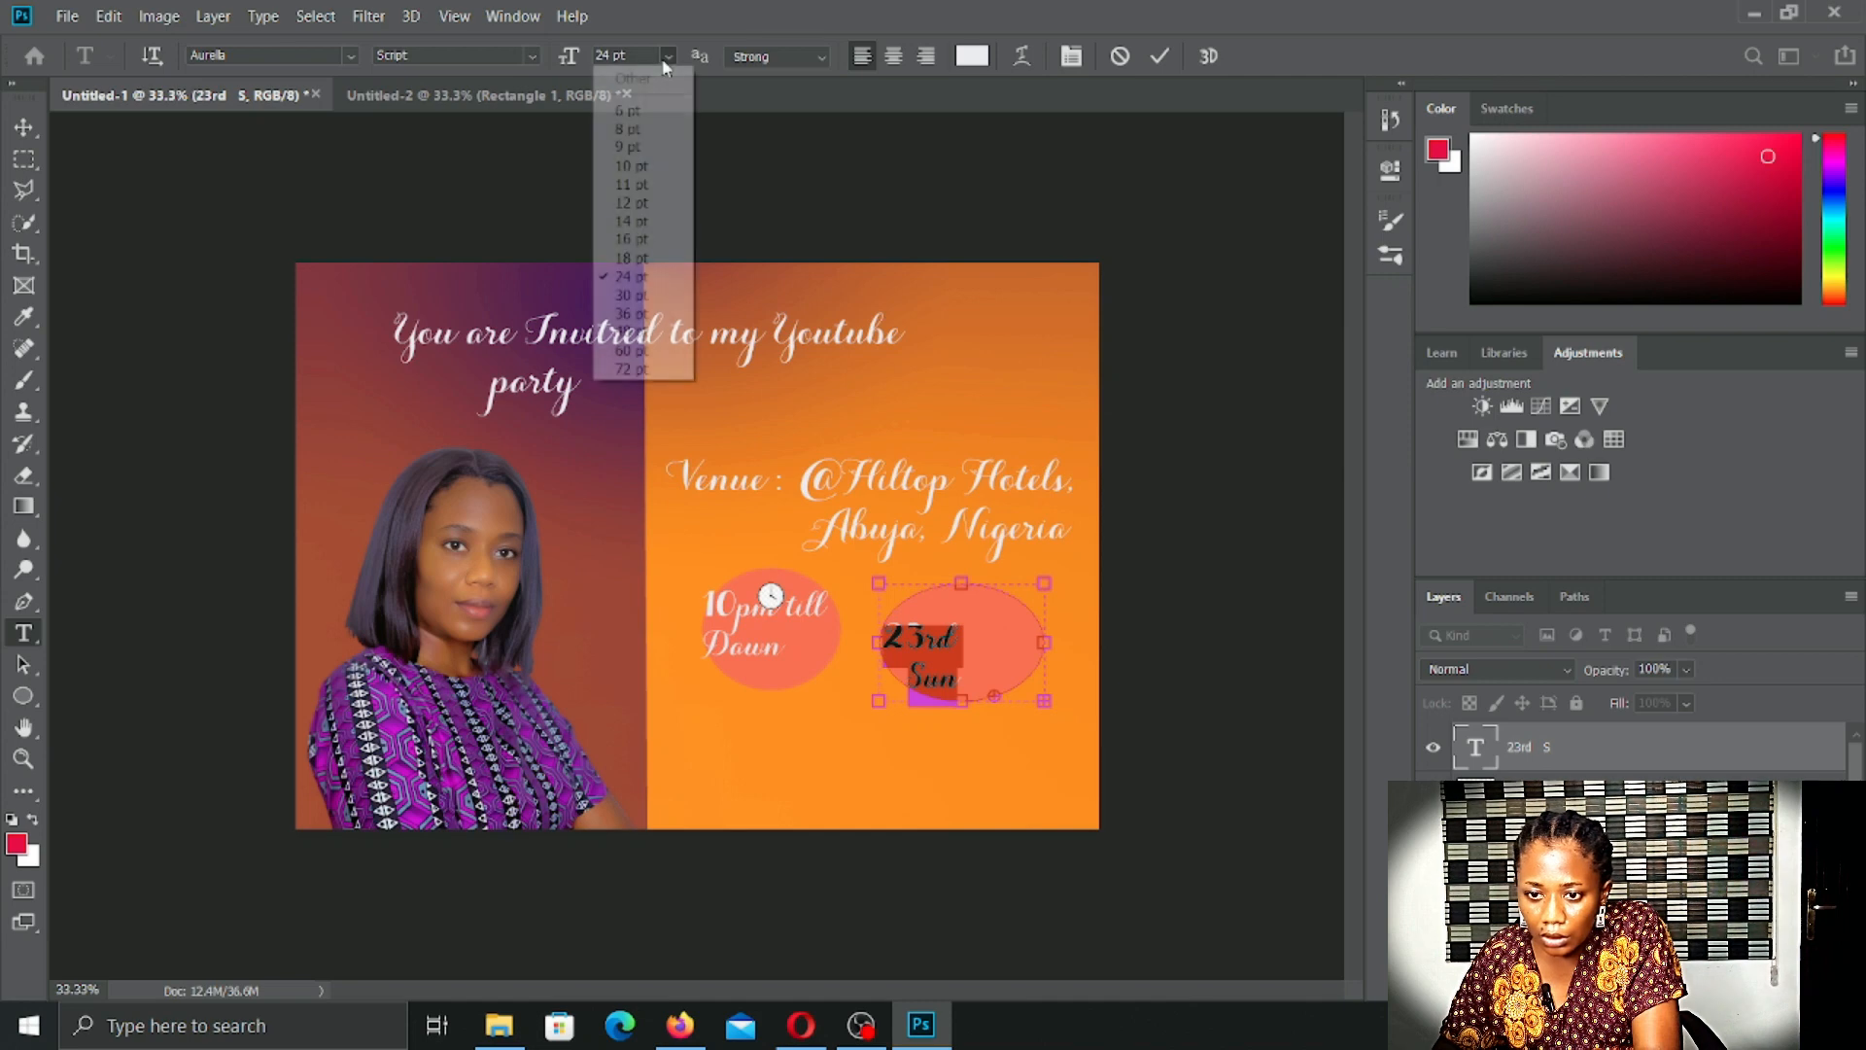
click(628, 259)
click(980, 663)
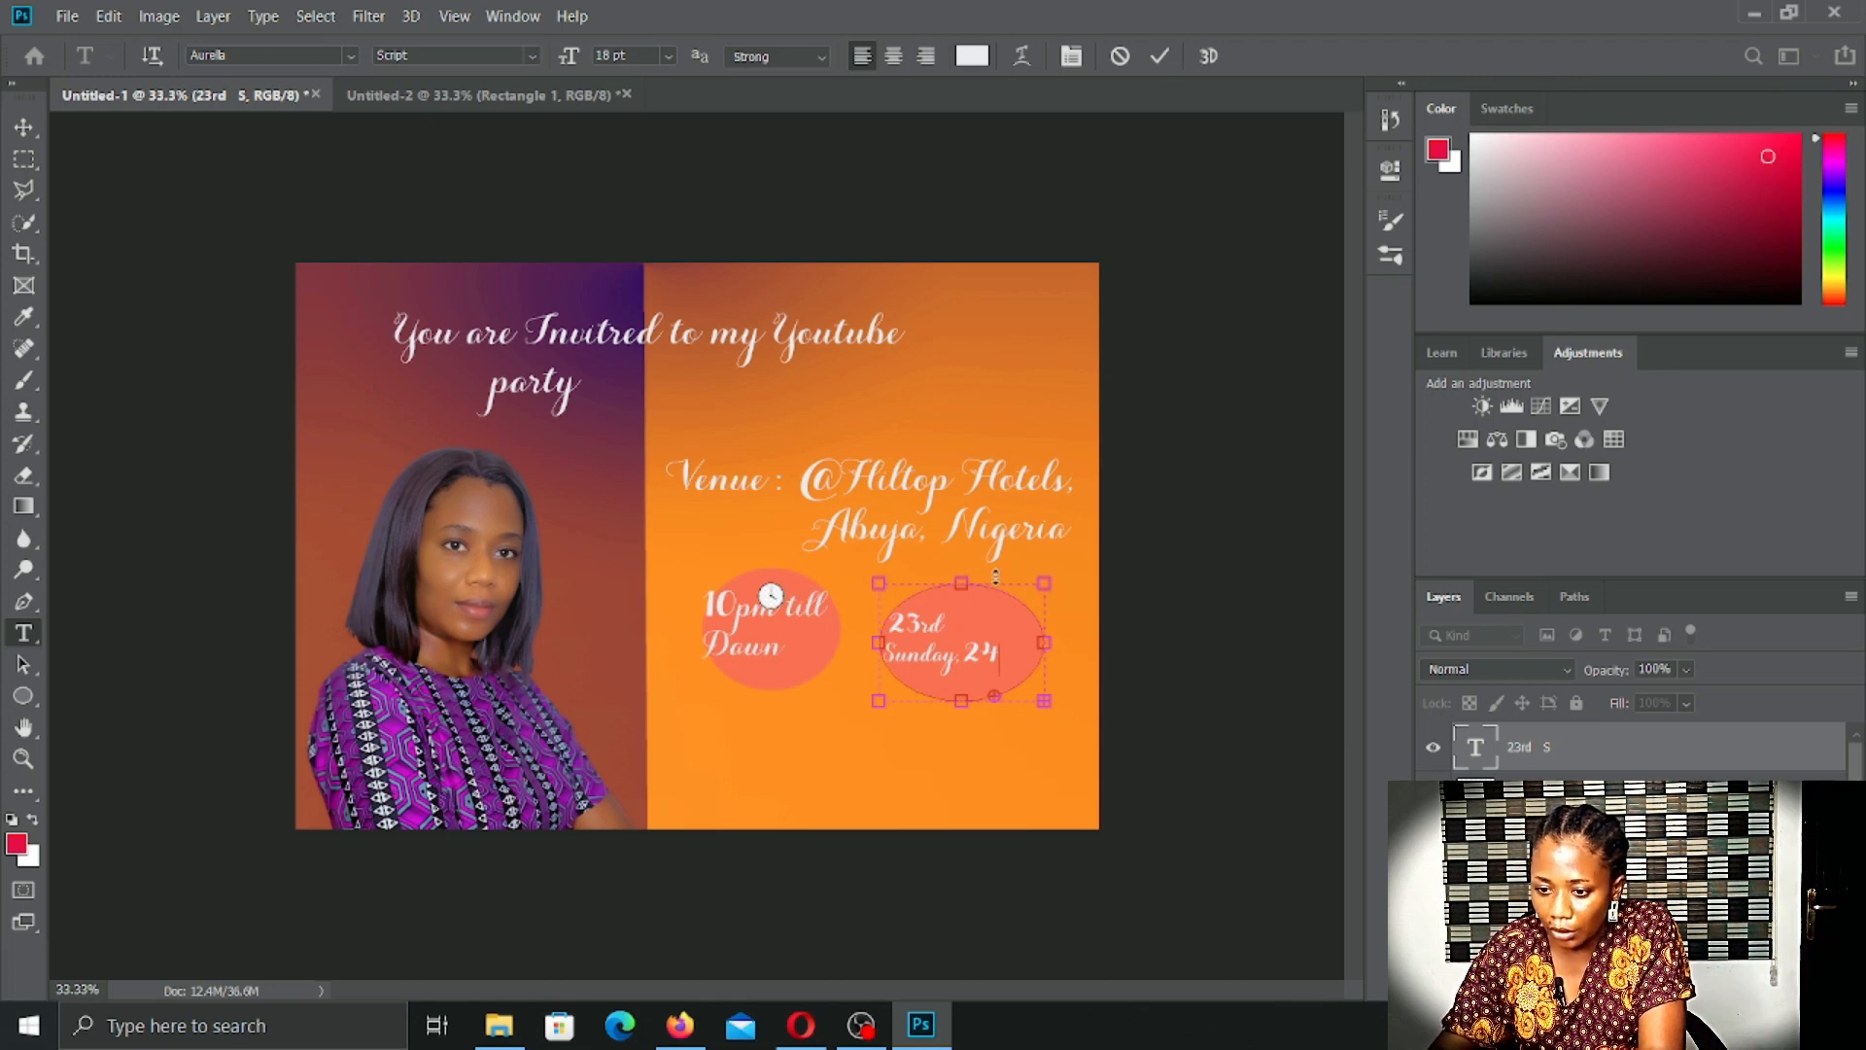
Step: Try 22 and then 24 as the number after "Sunday," in the date text
key(BackSpace)
text(2)
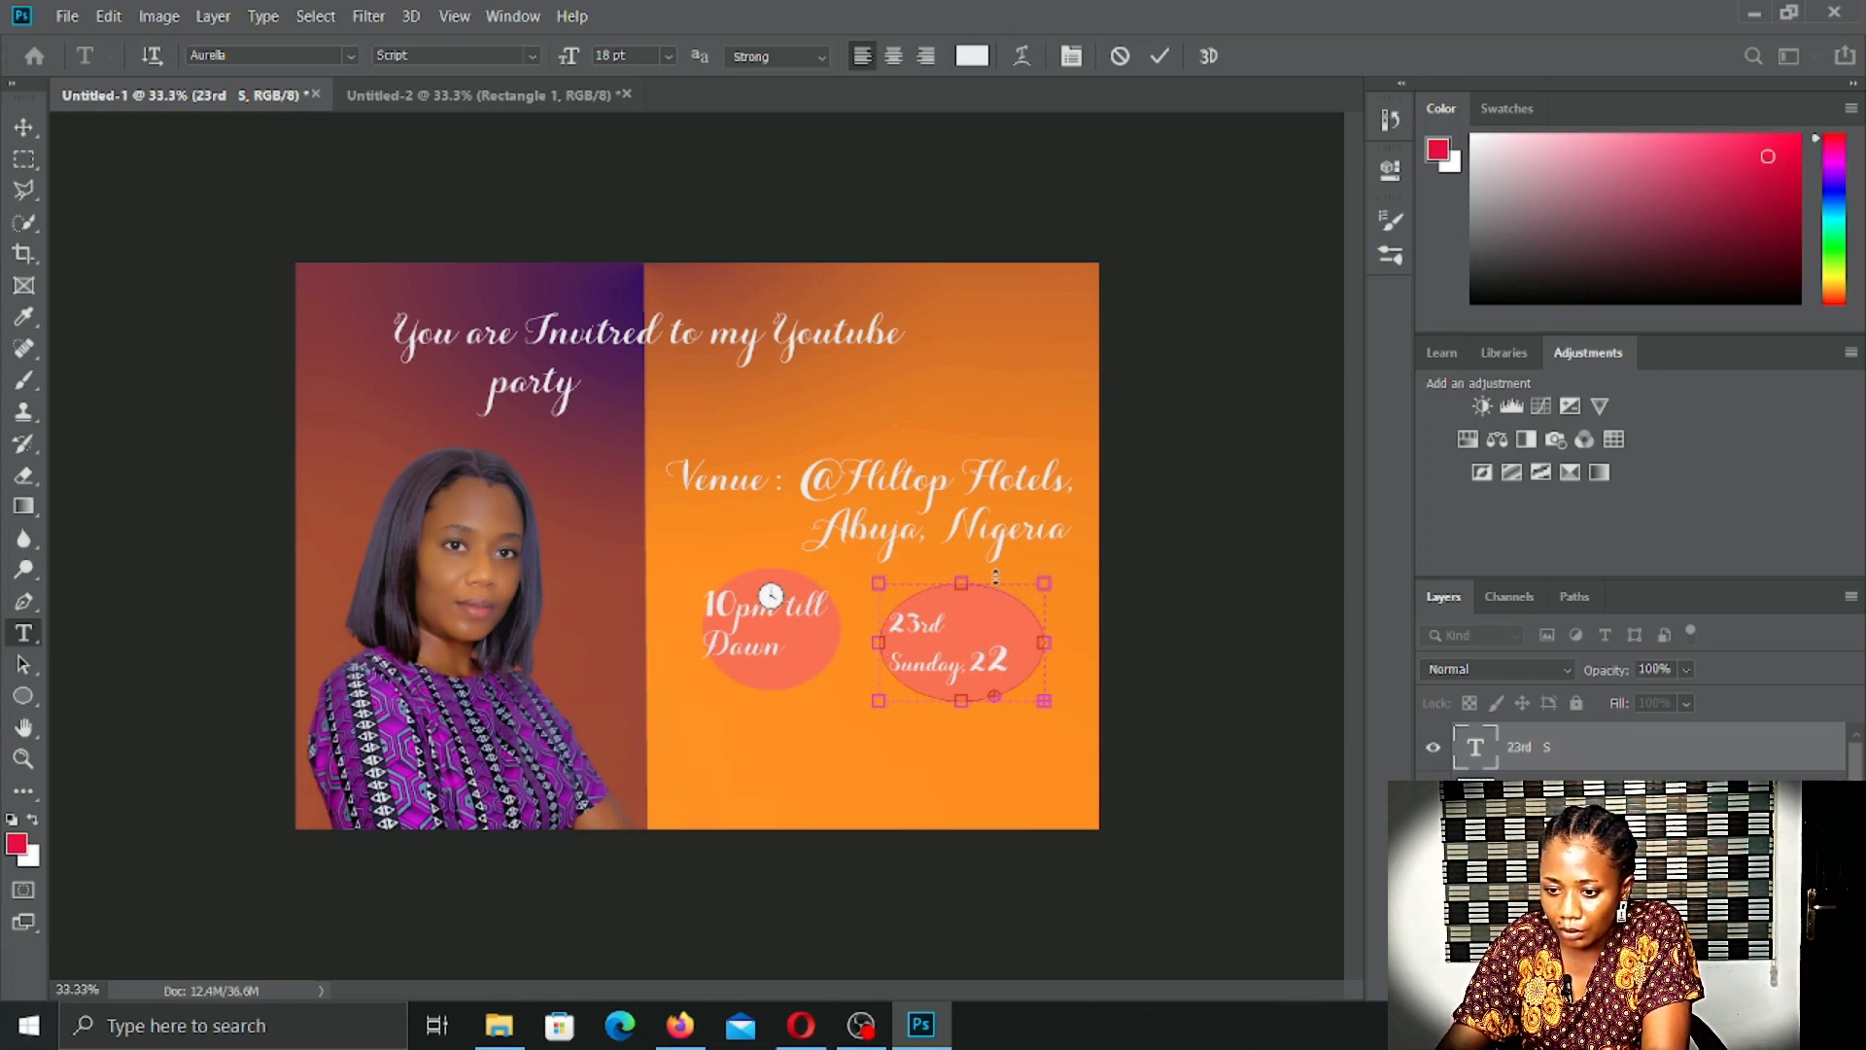
key(BackSpace)
text(4)
Step: Erase the end of the date text back to "23rd Su" and retype it to read "23rd Sunday, 20"
key(BackSpace)
key(BackSpace)
key(BackSpace)
key(BackSpace)
key(BackSpace)
key(BackSpace)
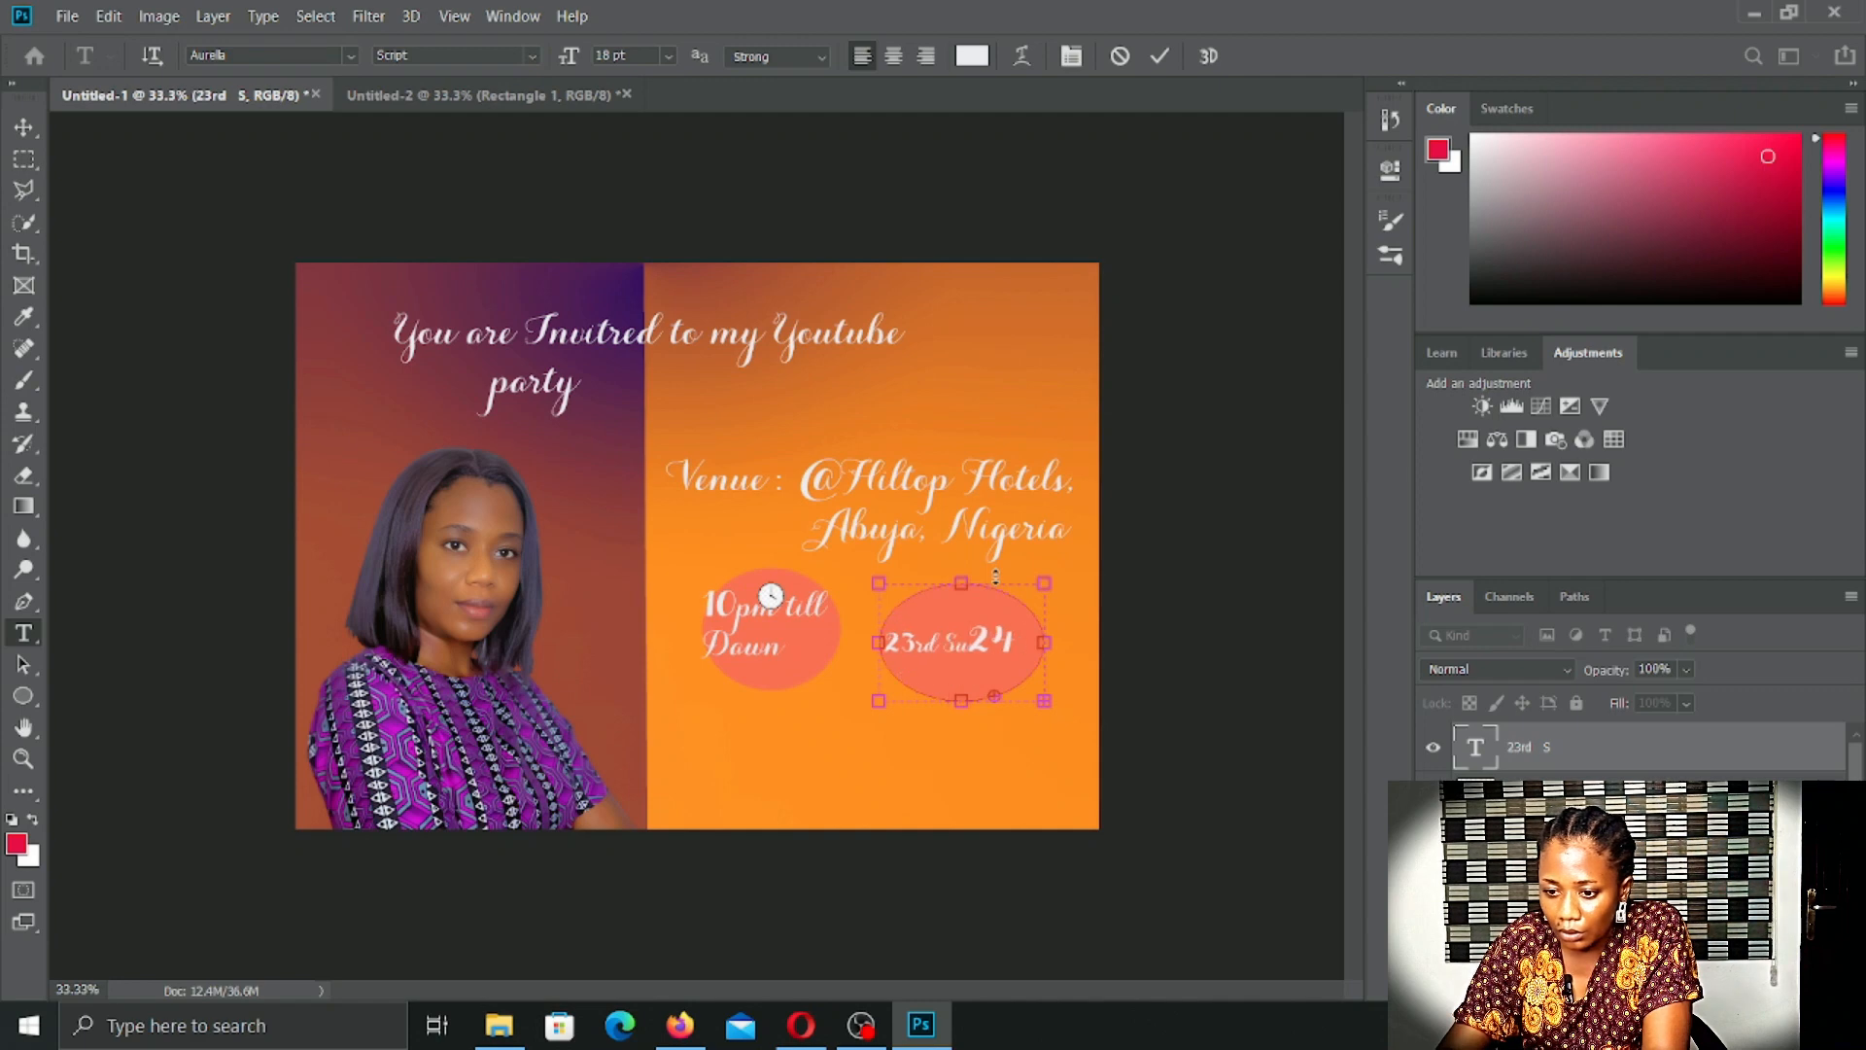
key(Right)
key(Right)
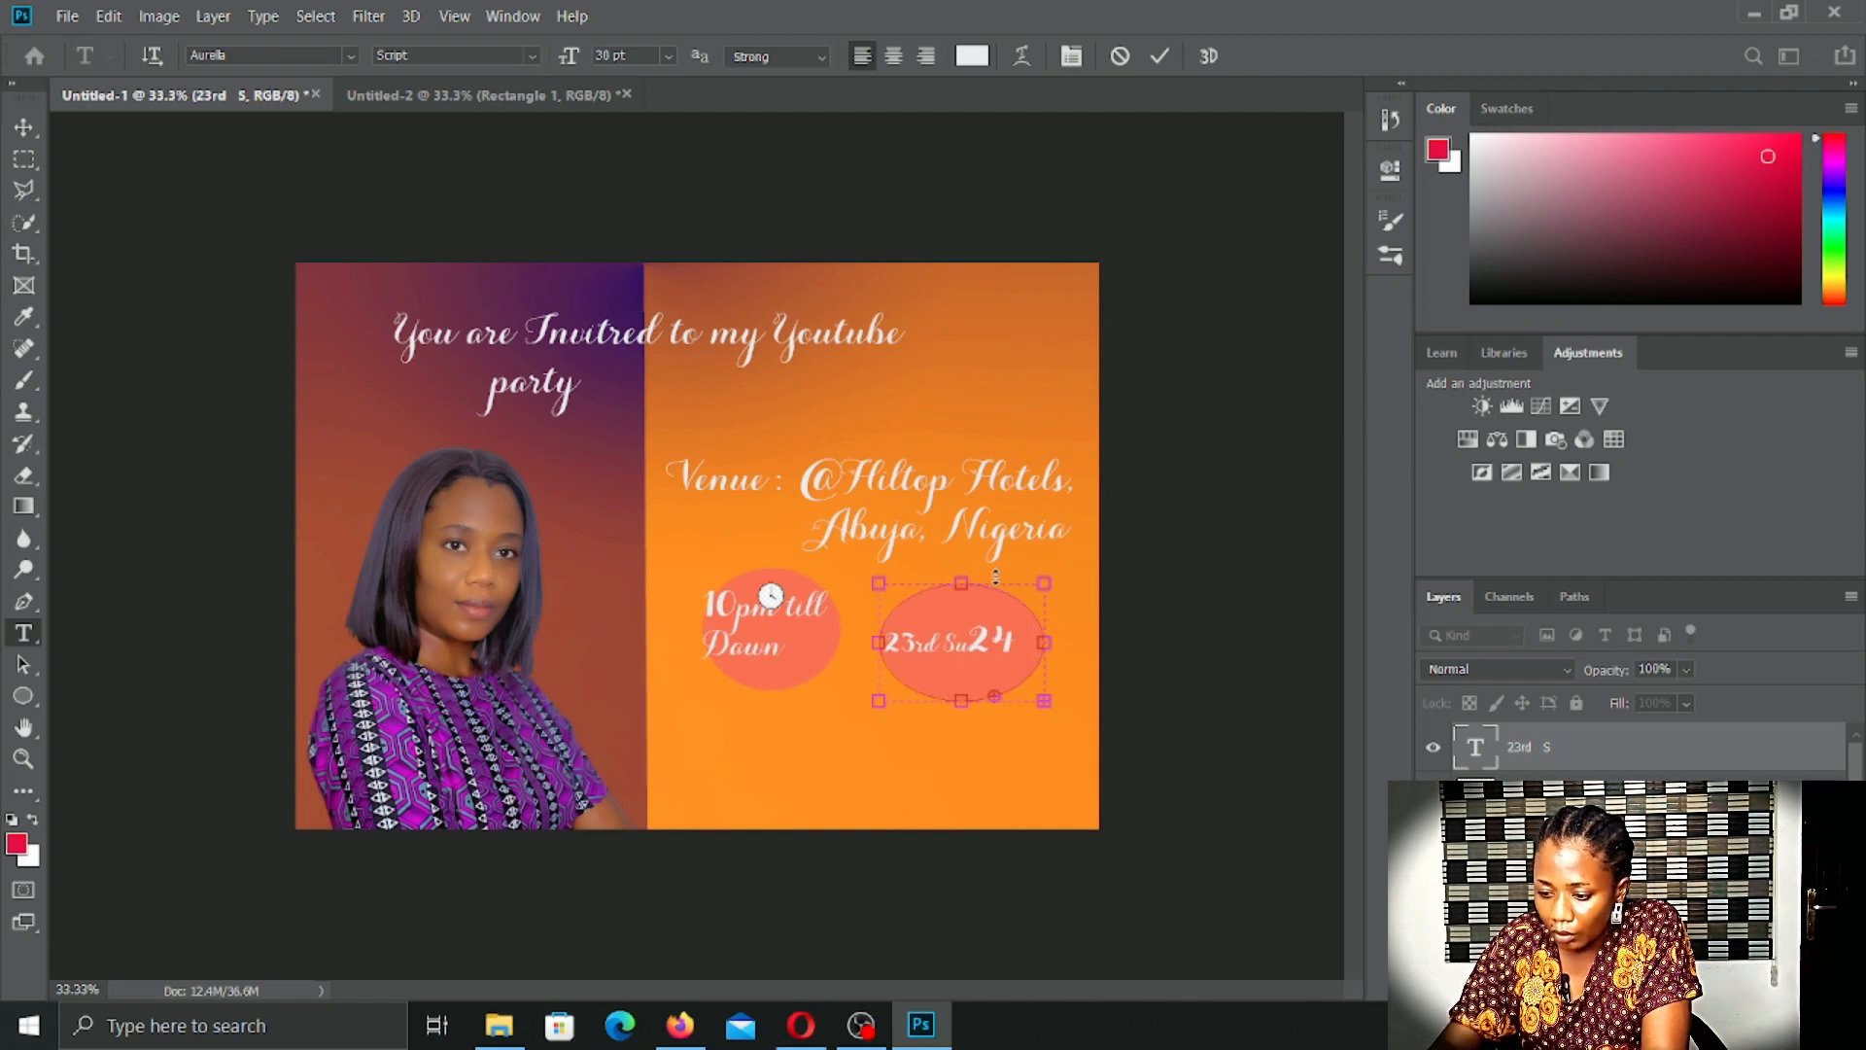
key(BackSpace)
key(BackSpace)
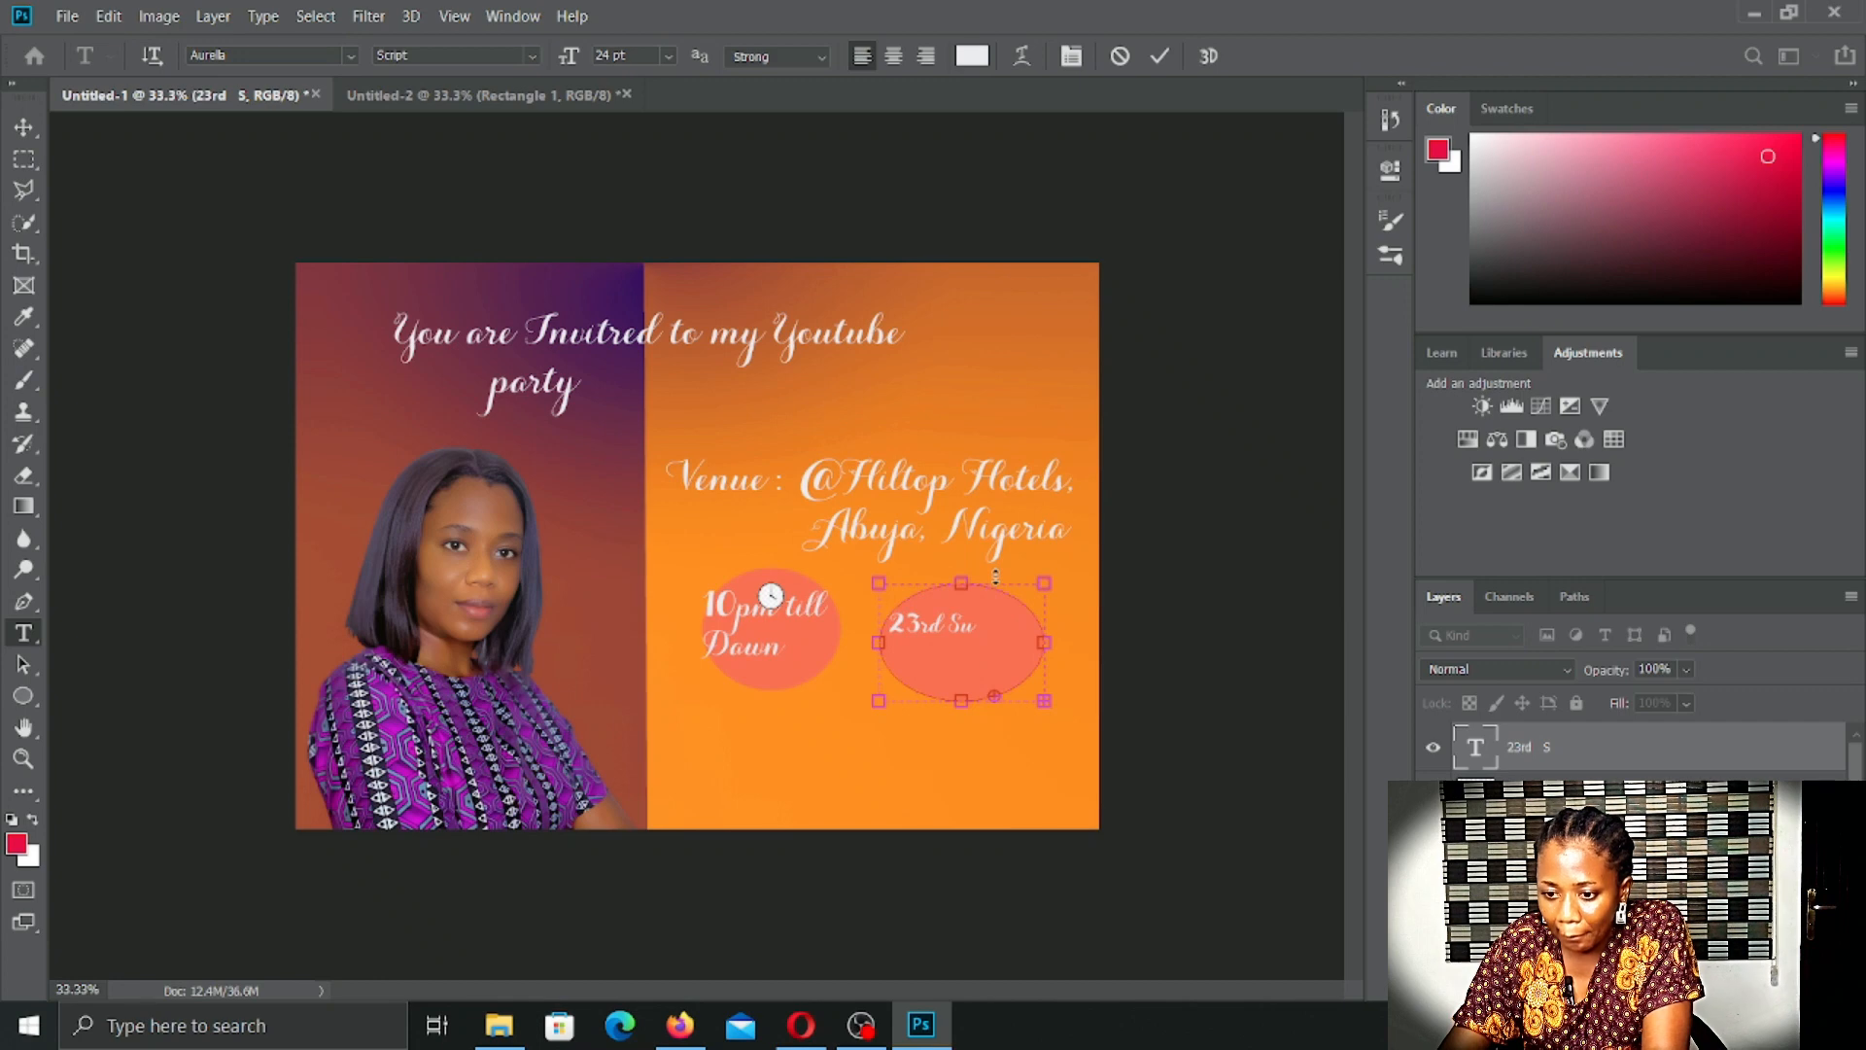
text(nd)
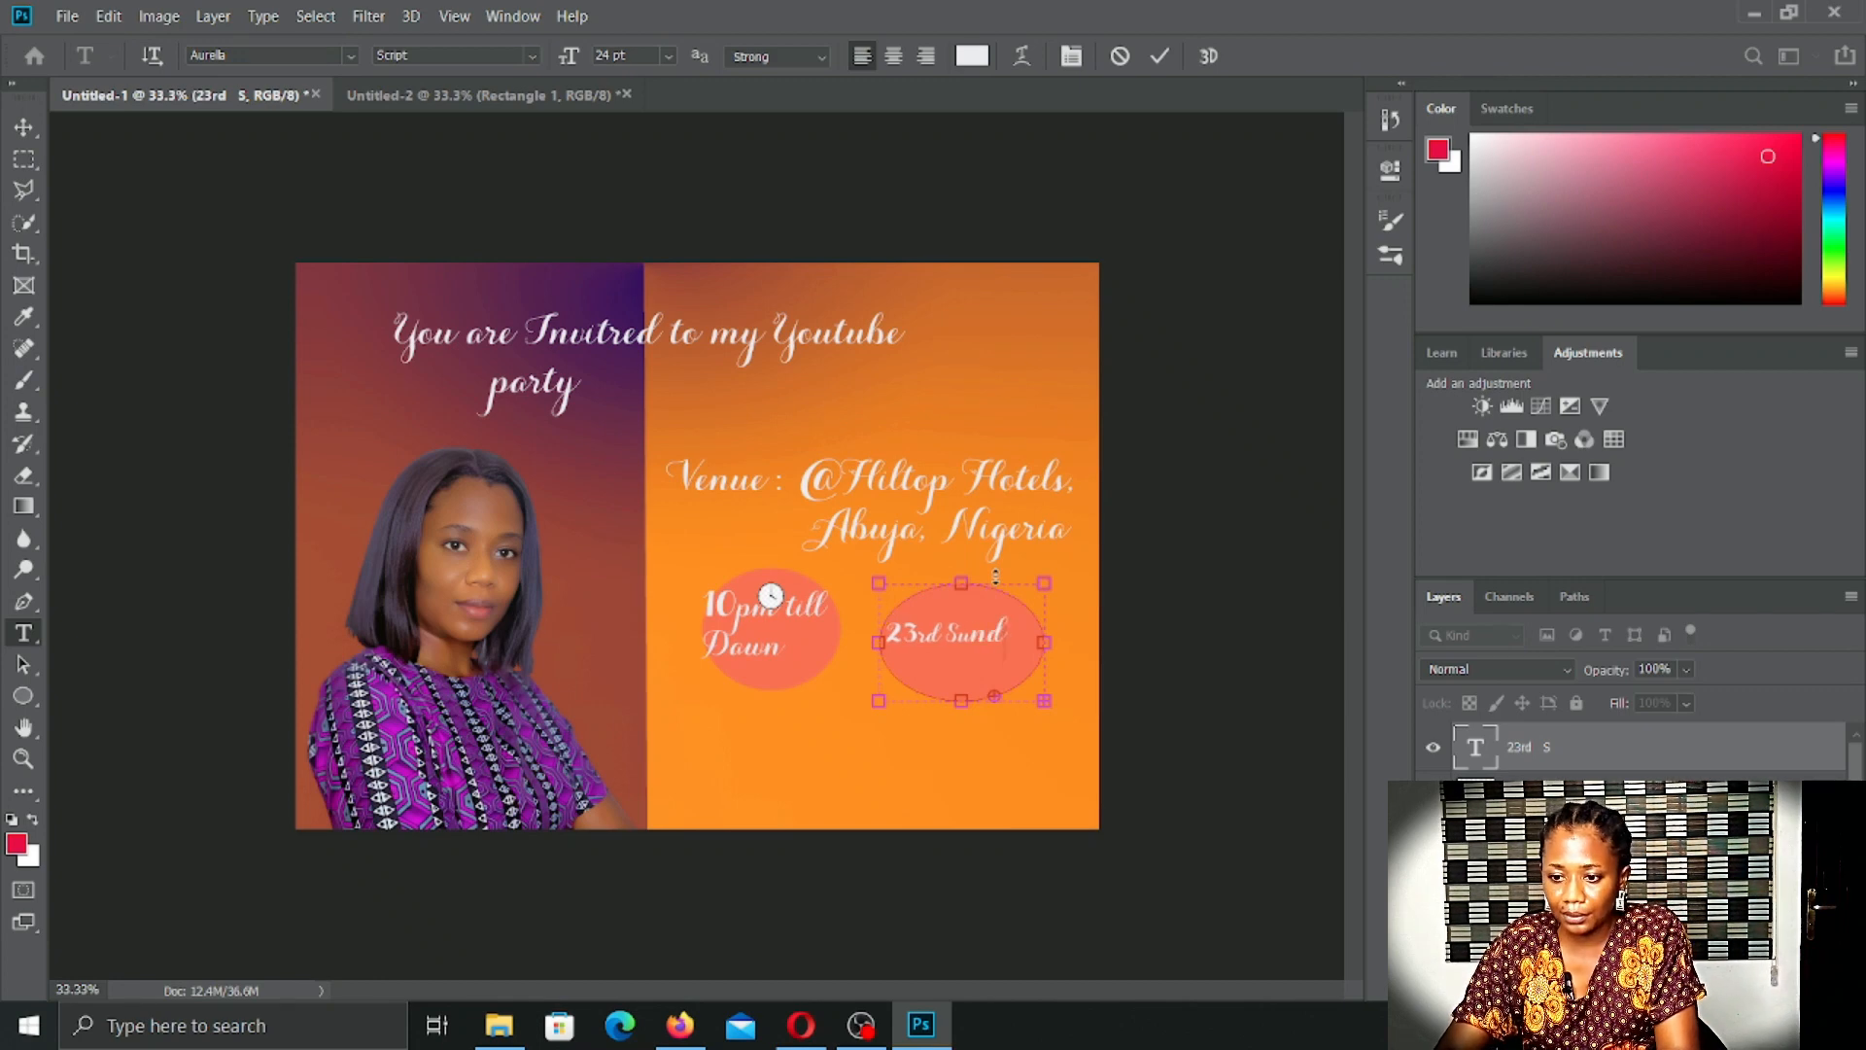
text(ay,)
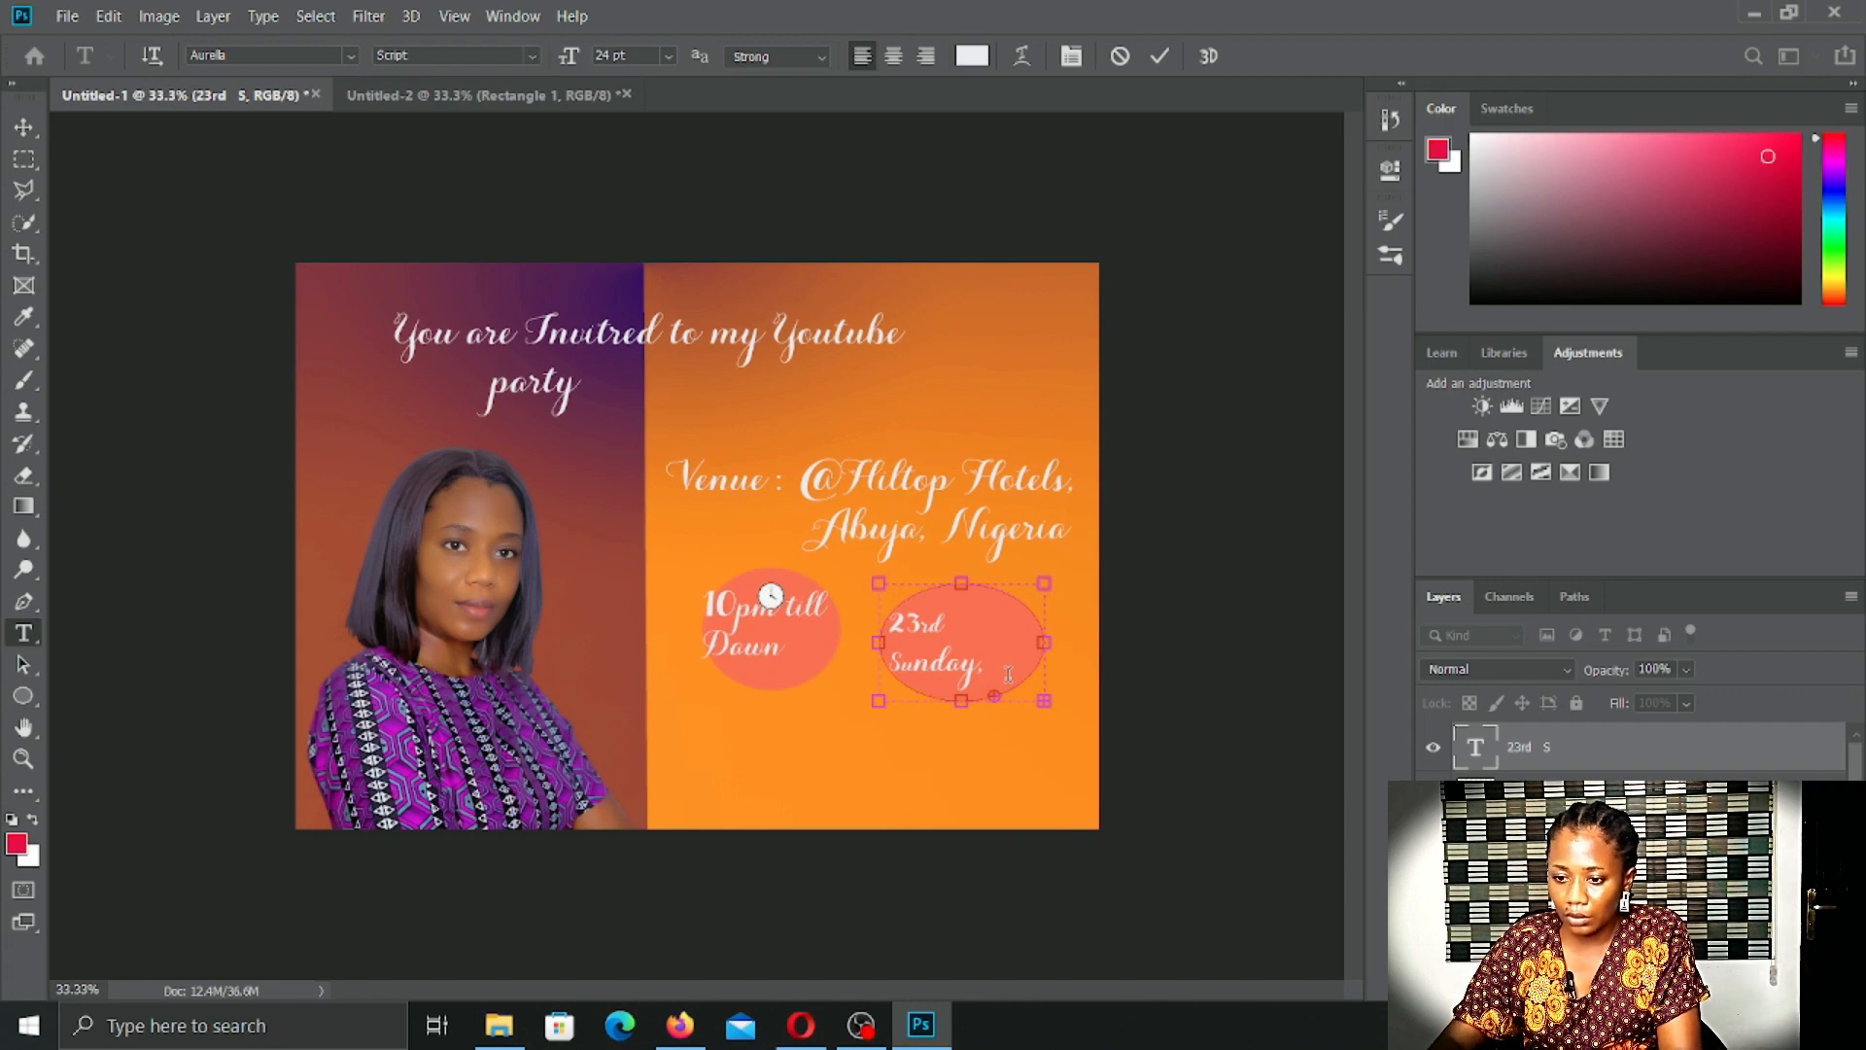
text(2)
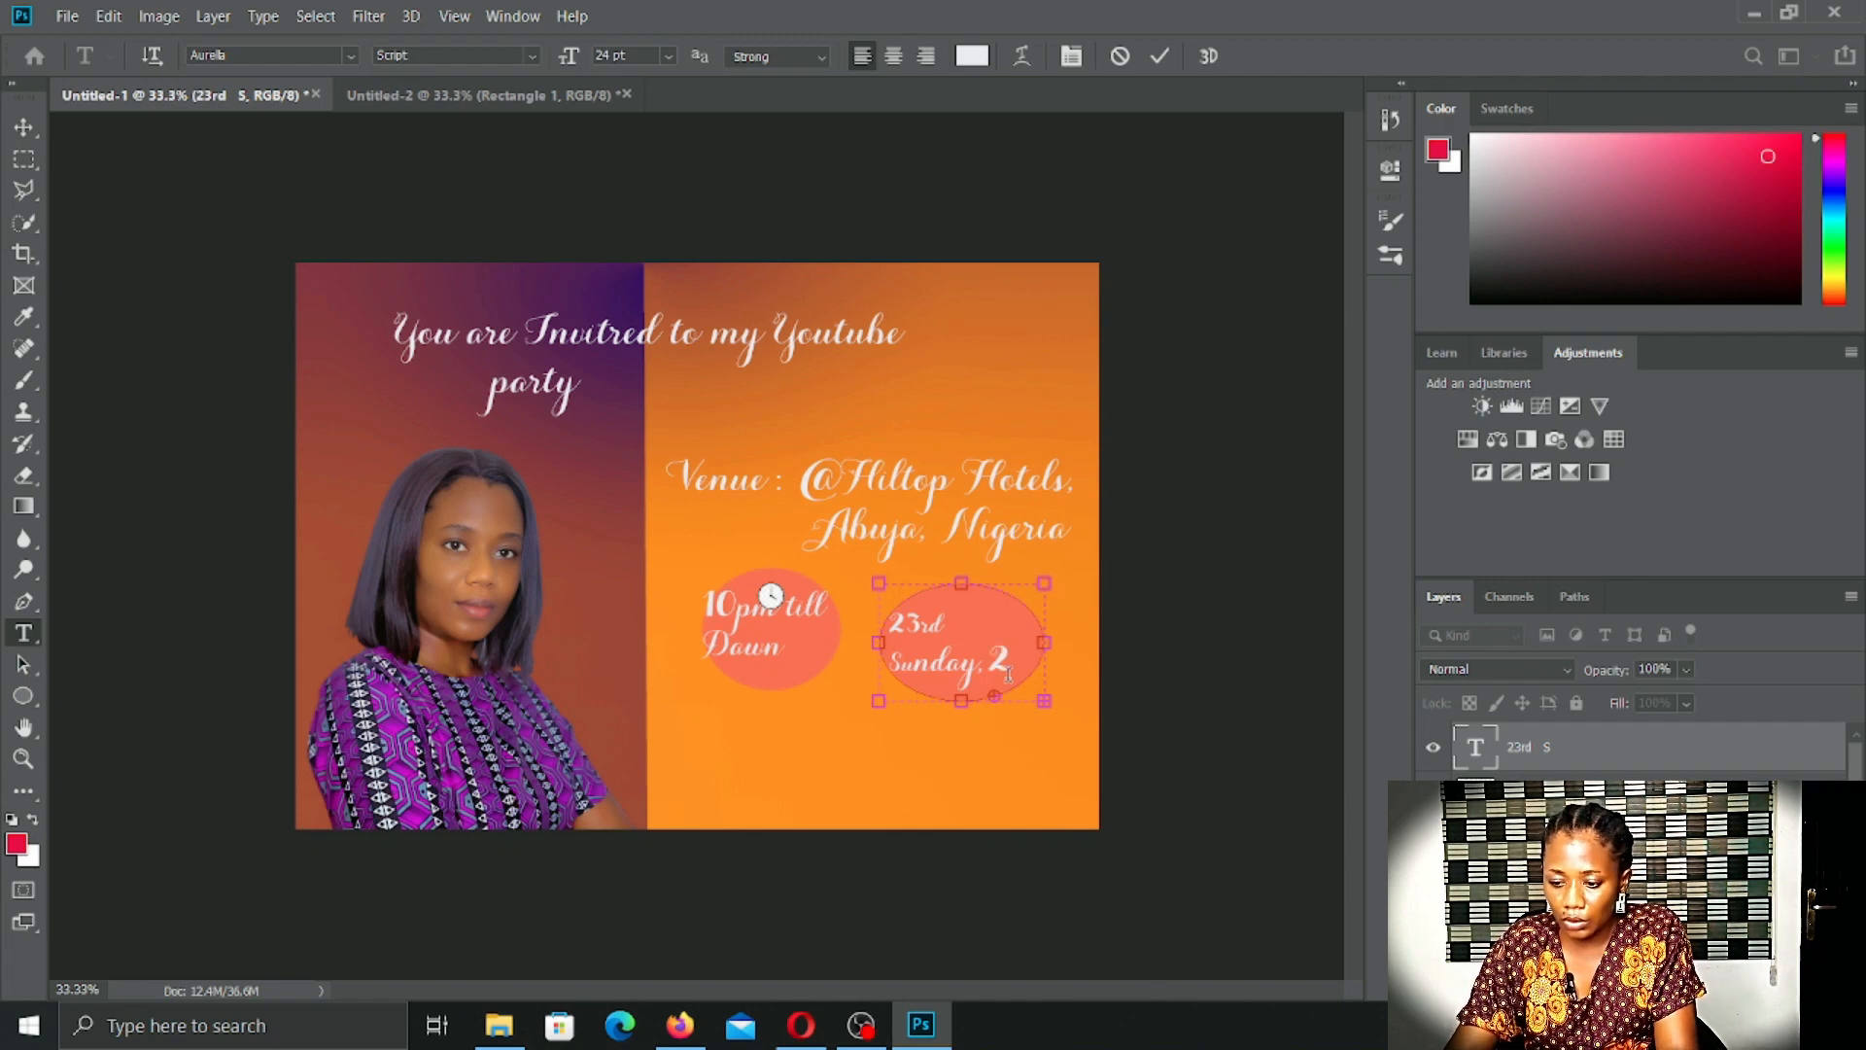
text(0)
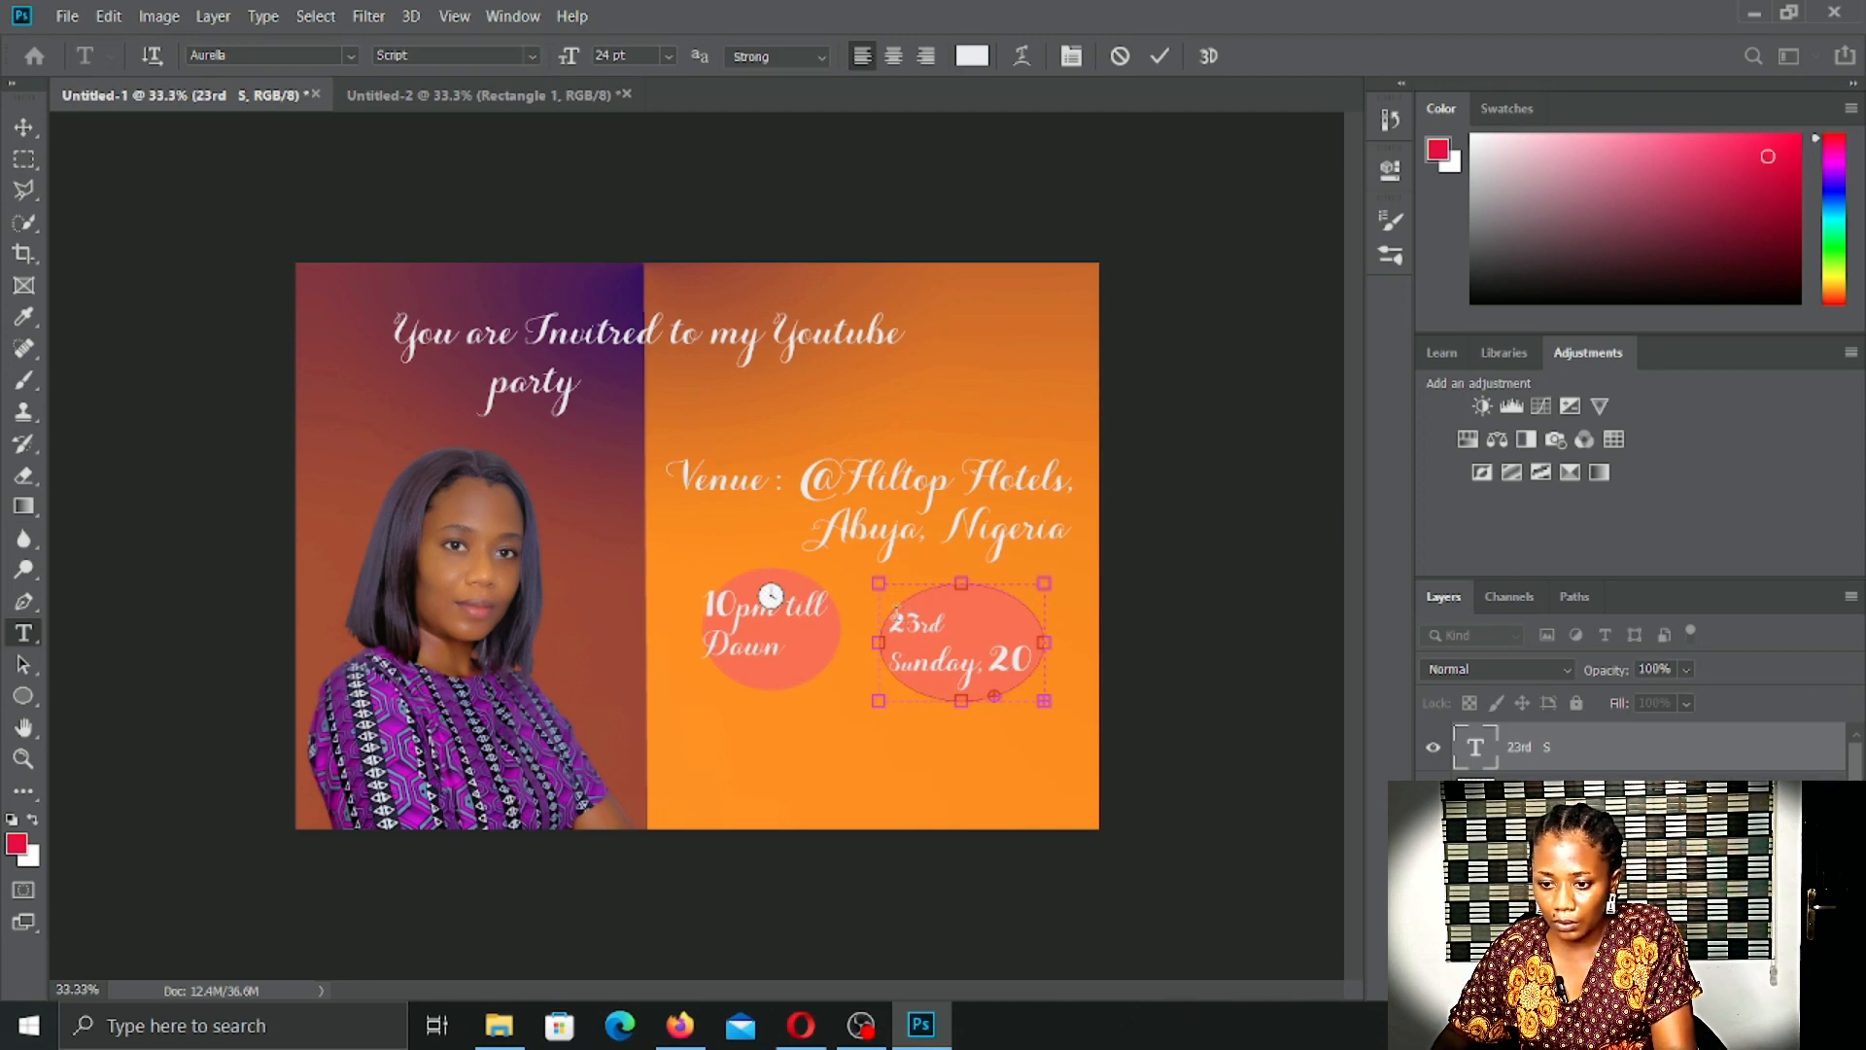
Step: Resize the "23rd Sunday, 20" text, trying 16 pt and 24 pt before settling on 16 pt
drag(890, 616, 1109, 666)
click(669, 55)
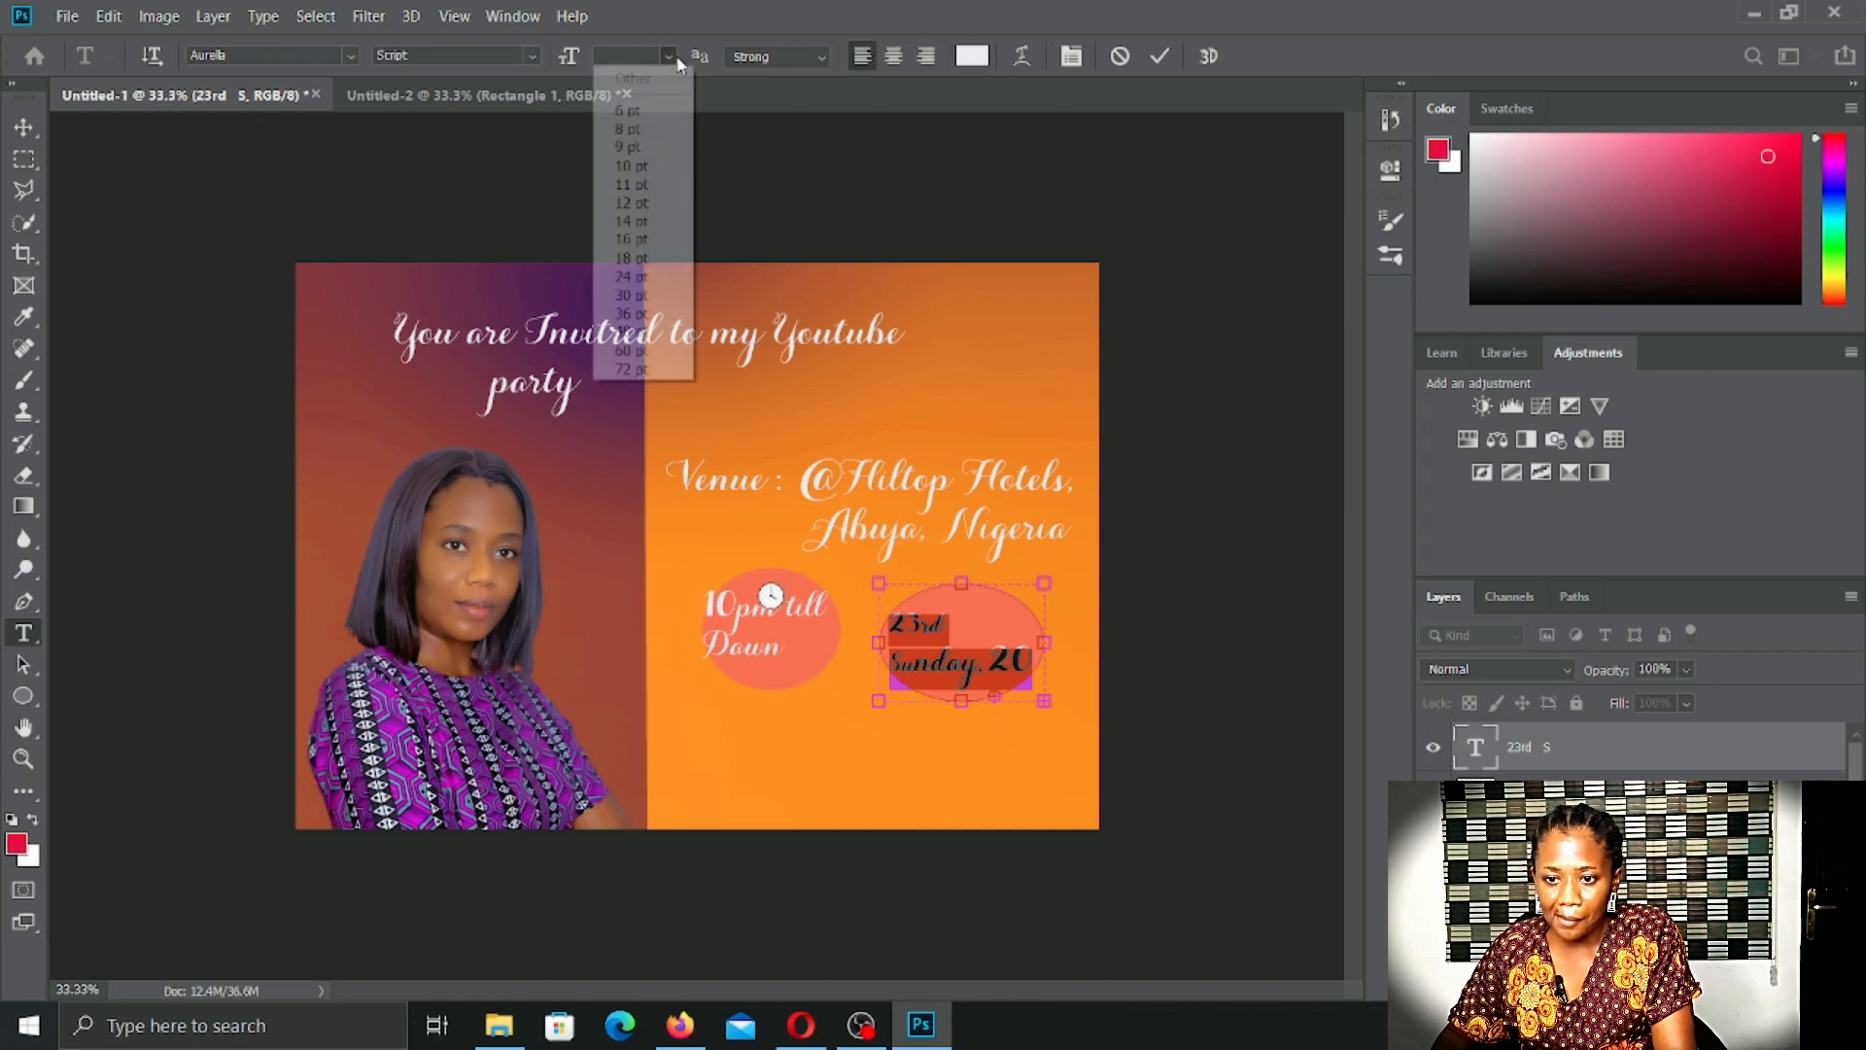
click(632, 241)
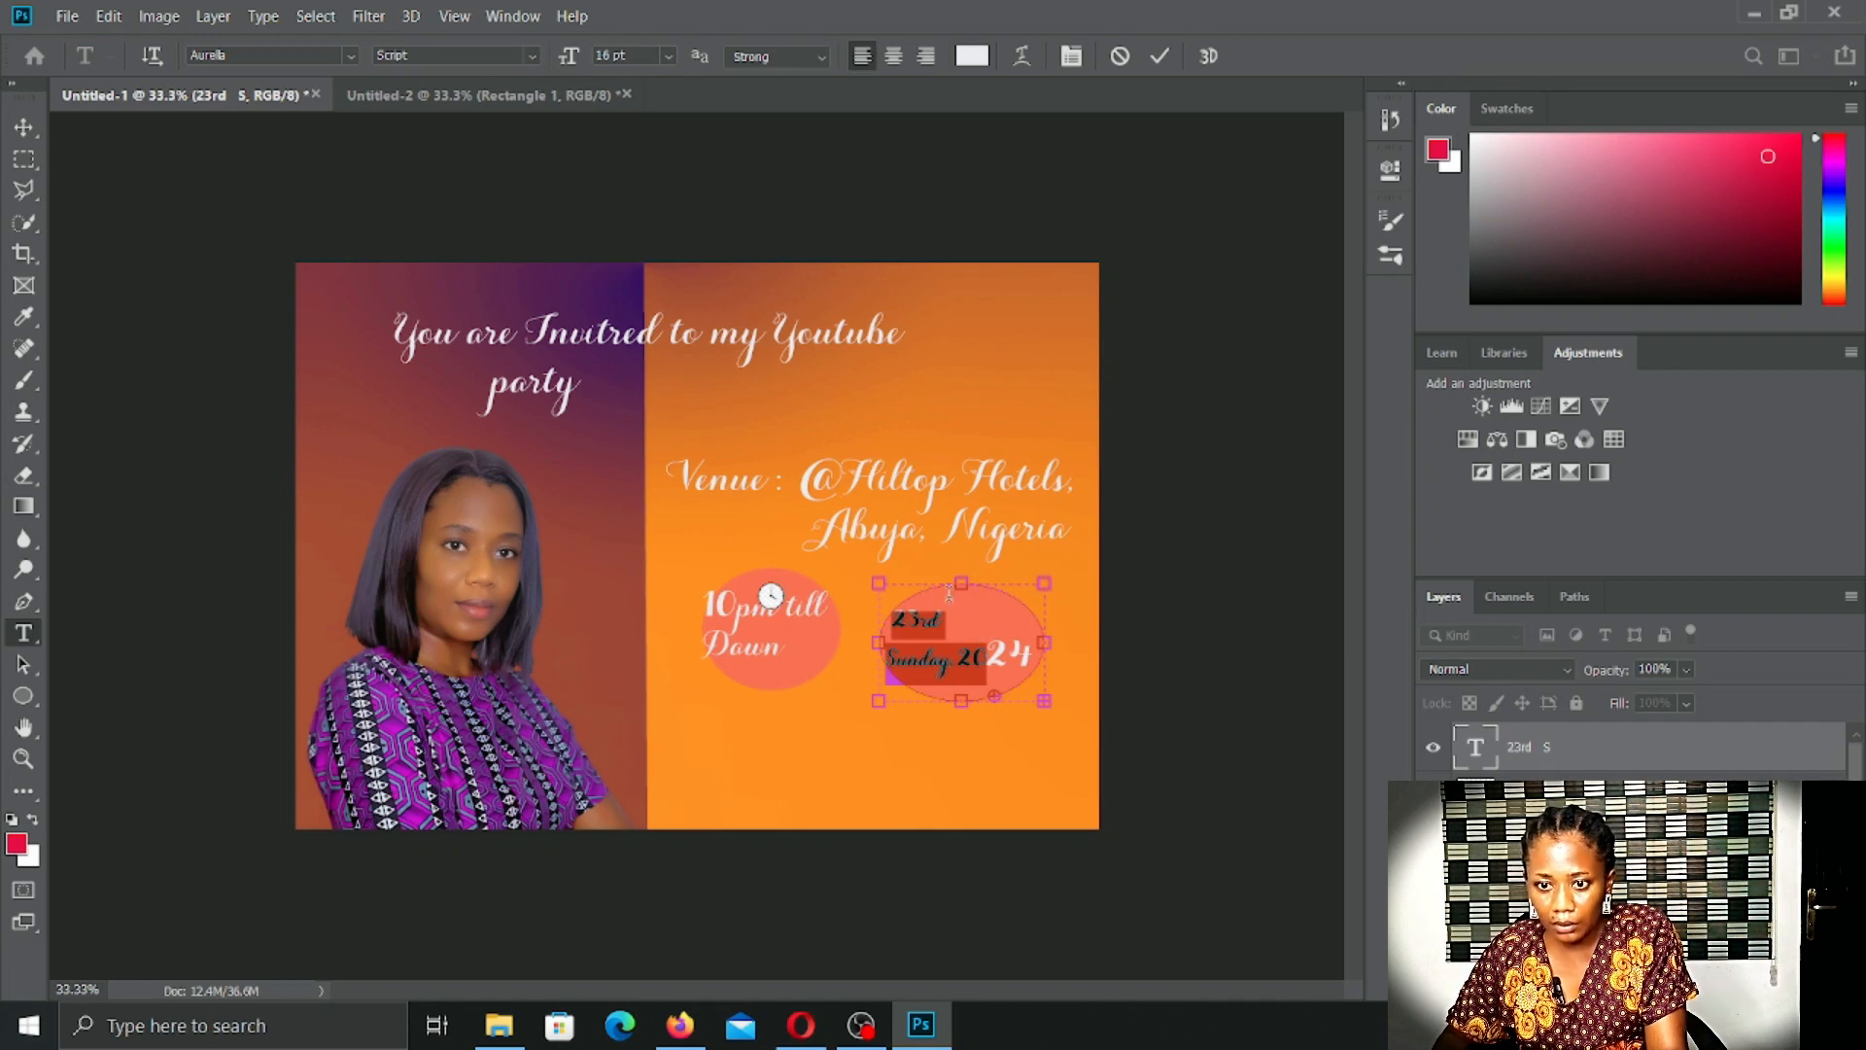
key(ctrl+a)
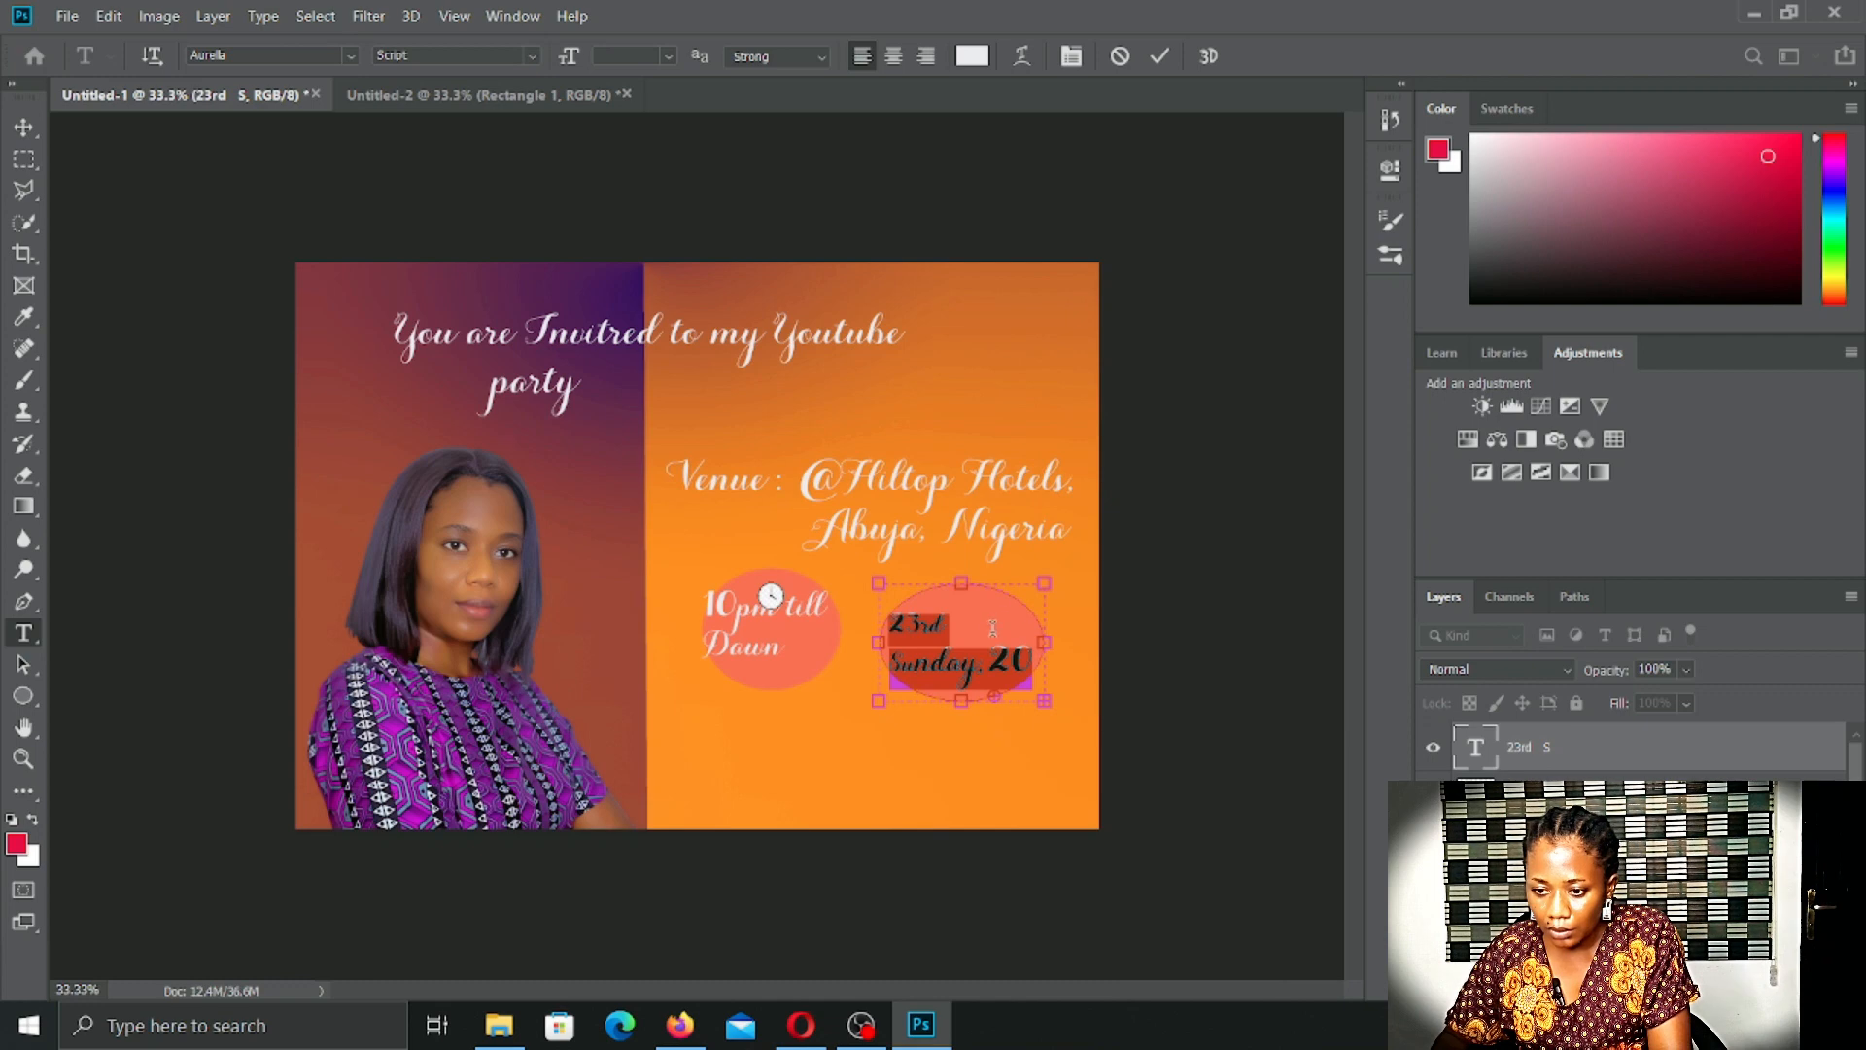
click(892, 622)
drag(892, 623, 1112, 677)
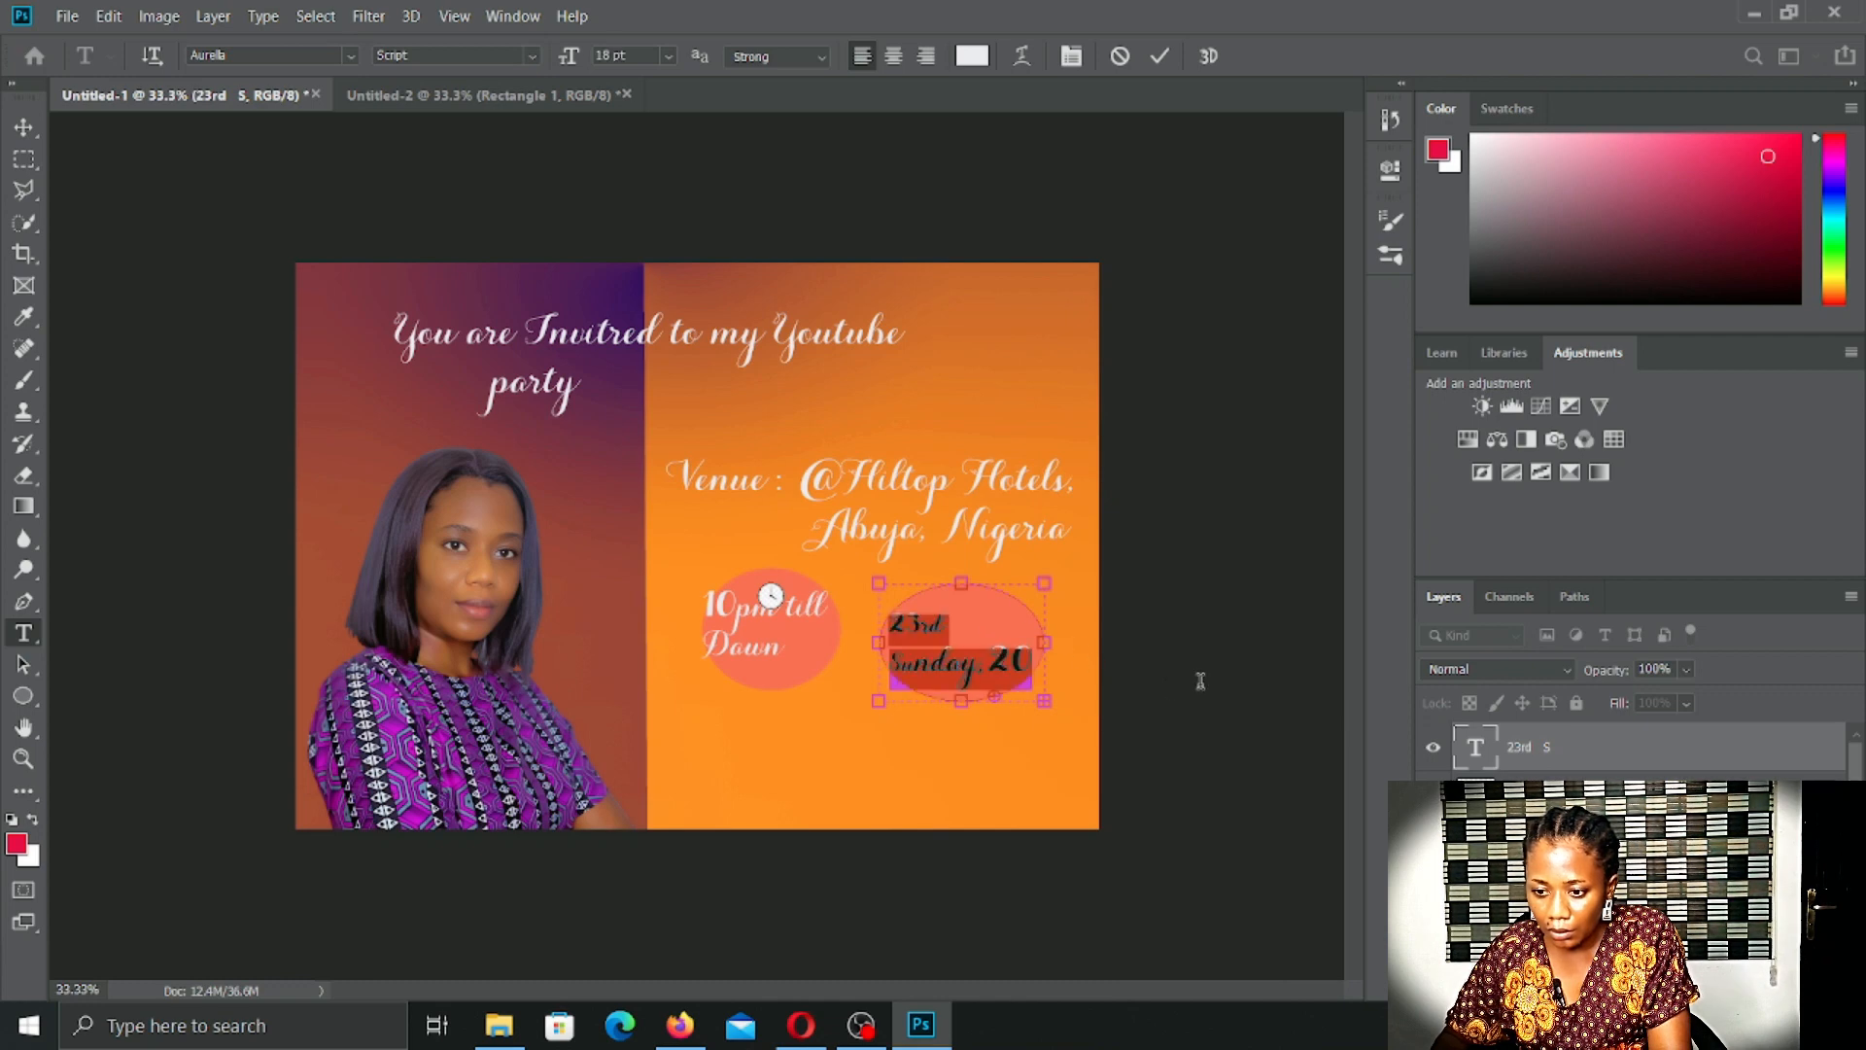
click(674, 54)
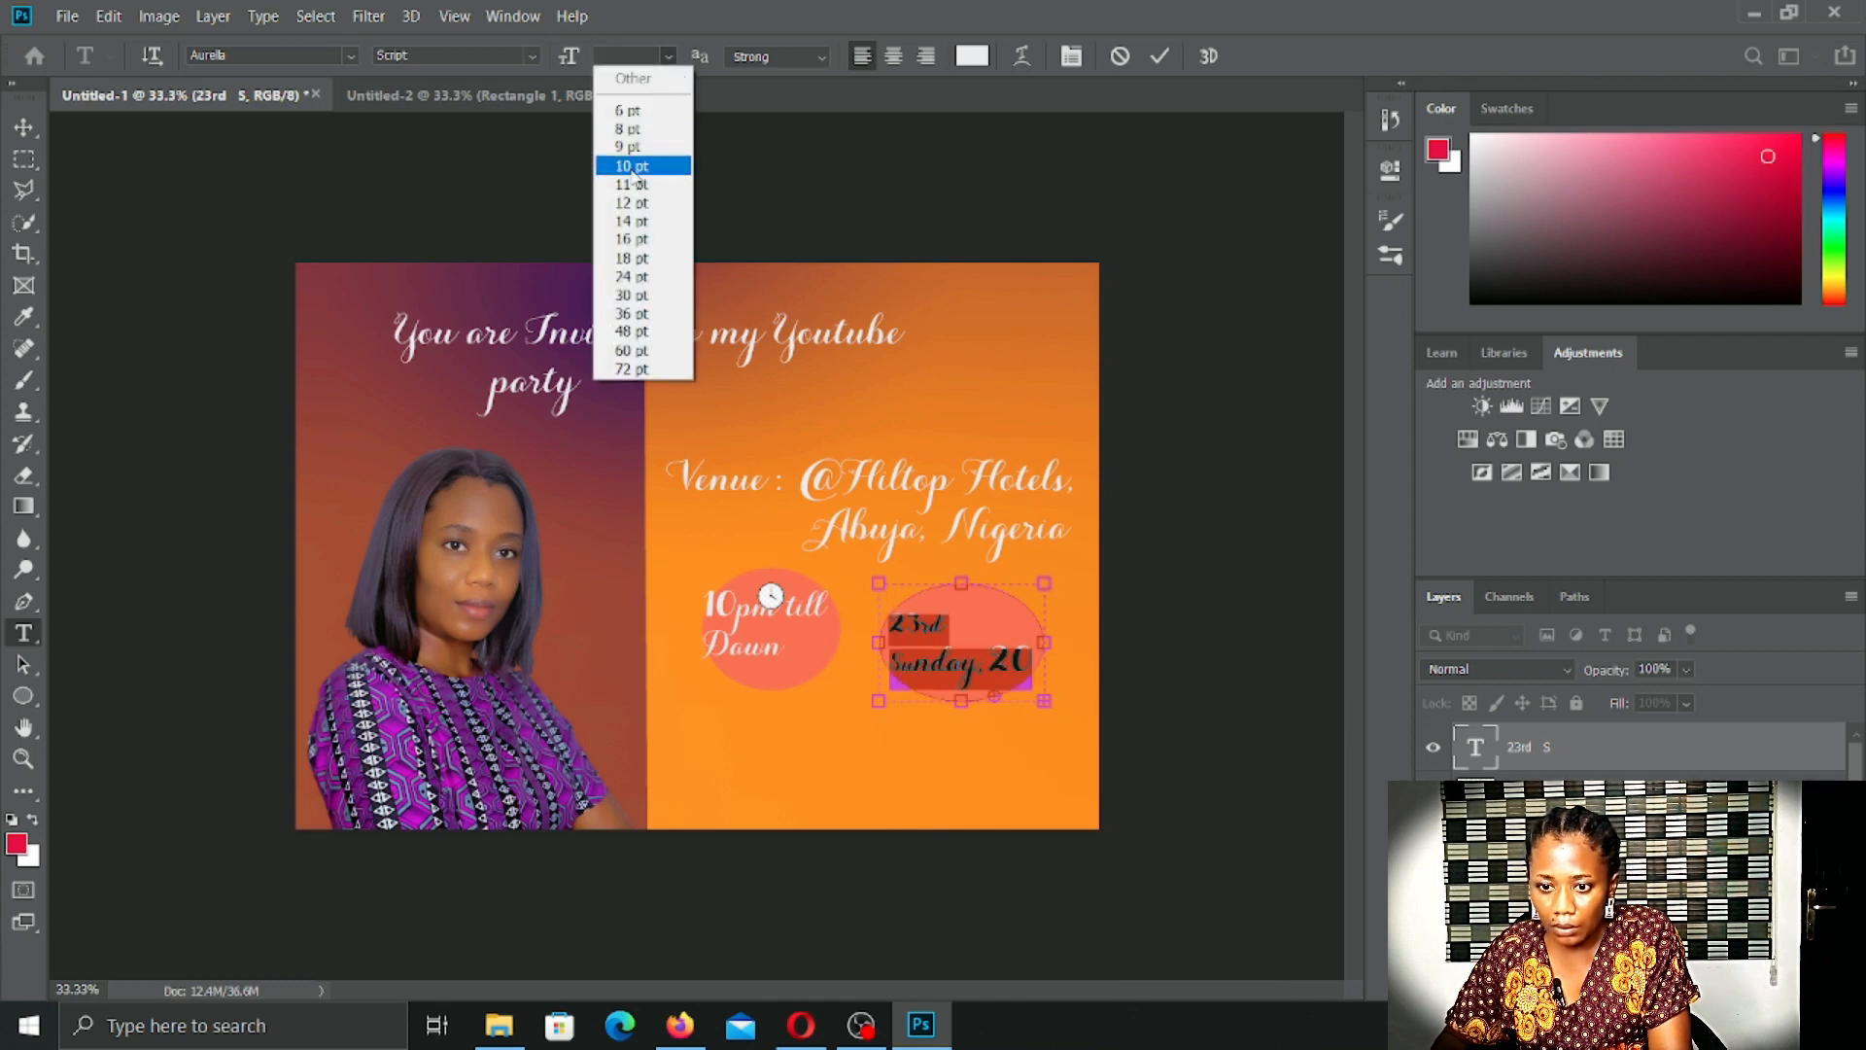
click(624, 276)
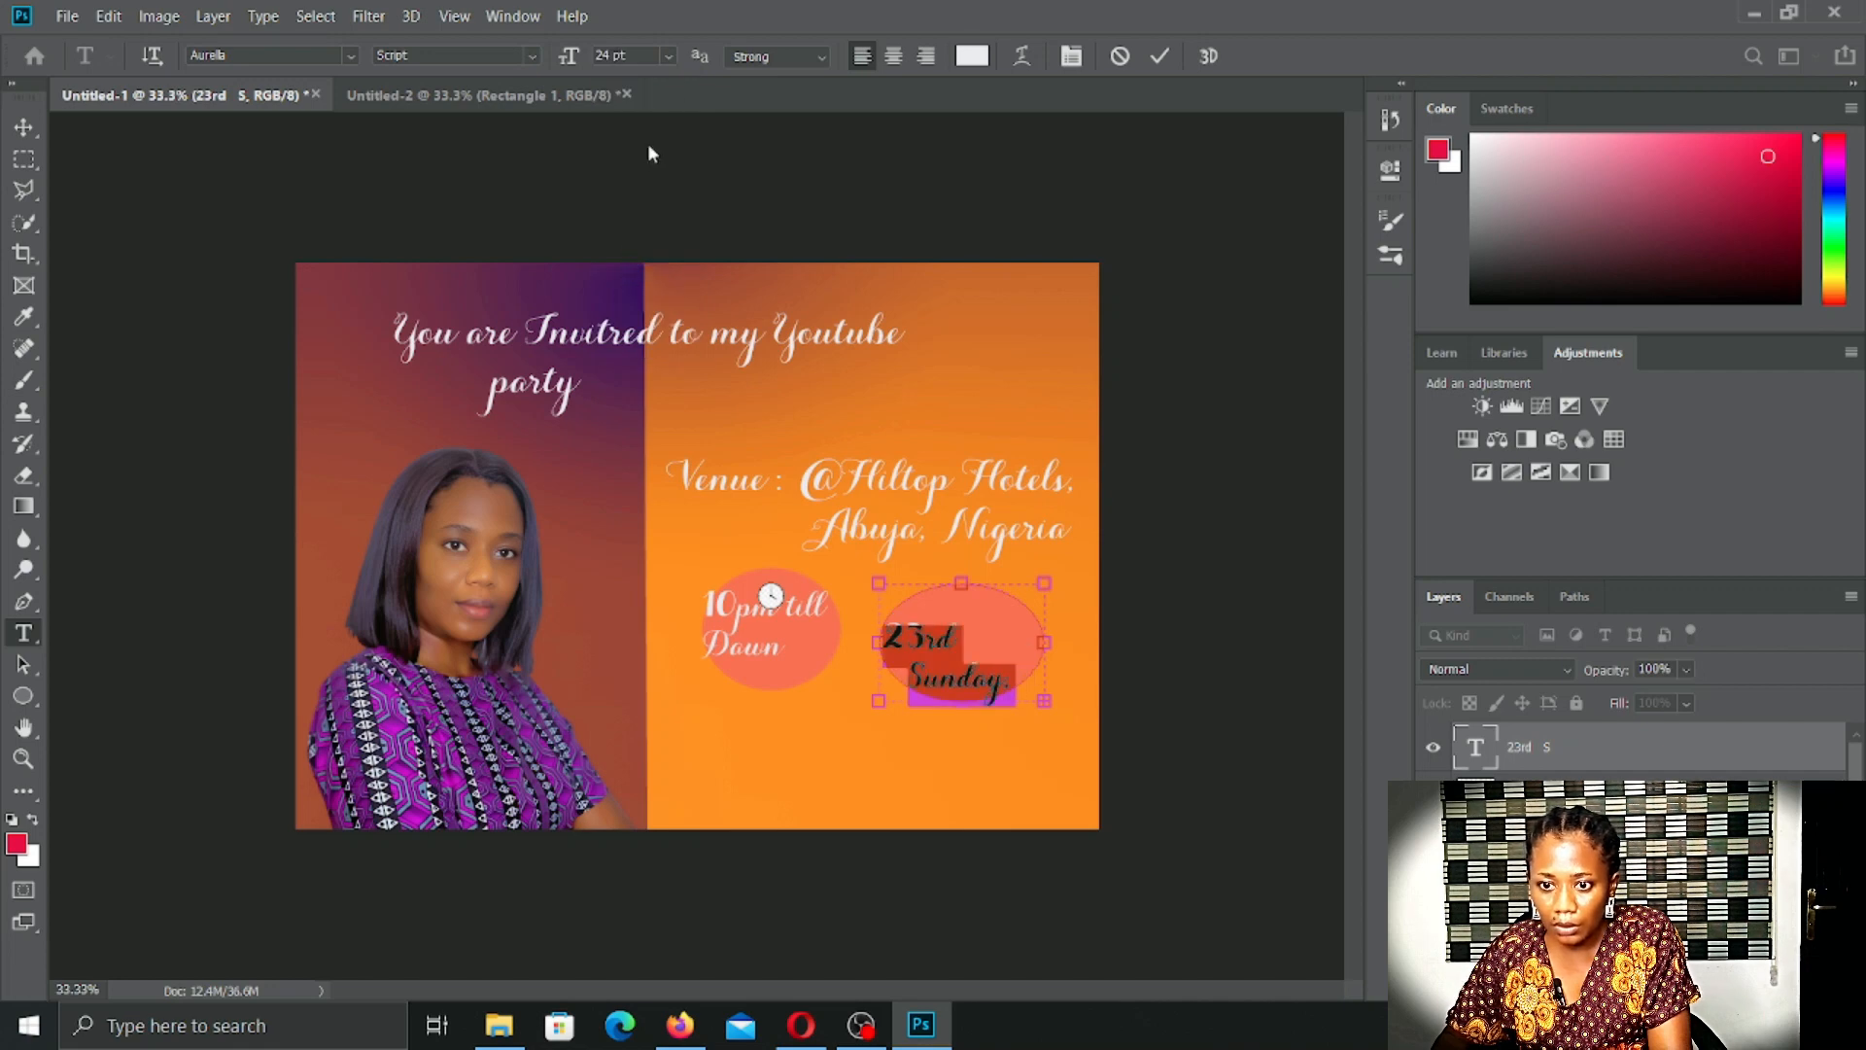
click(670, 55)
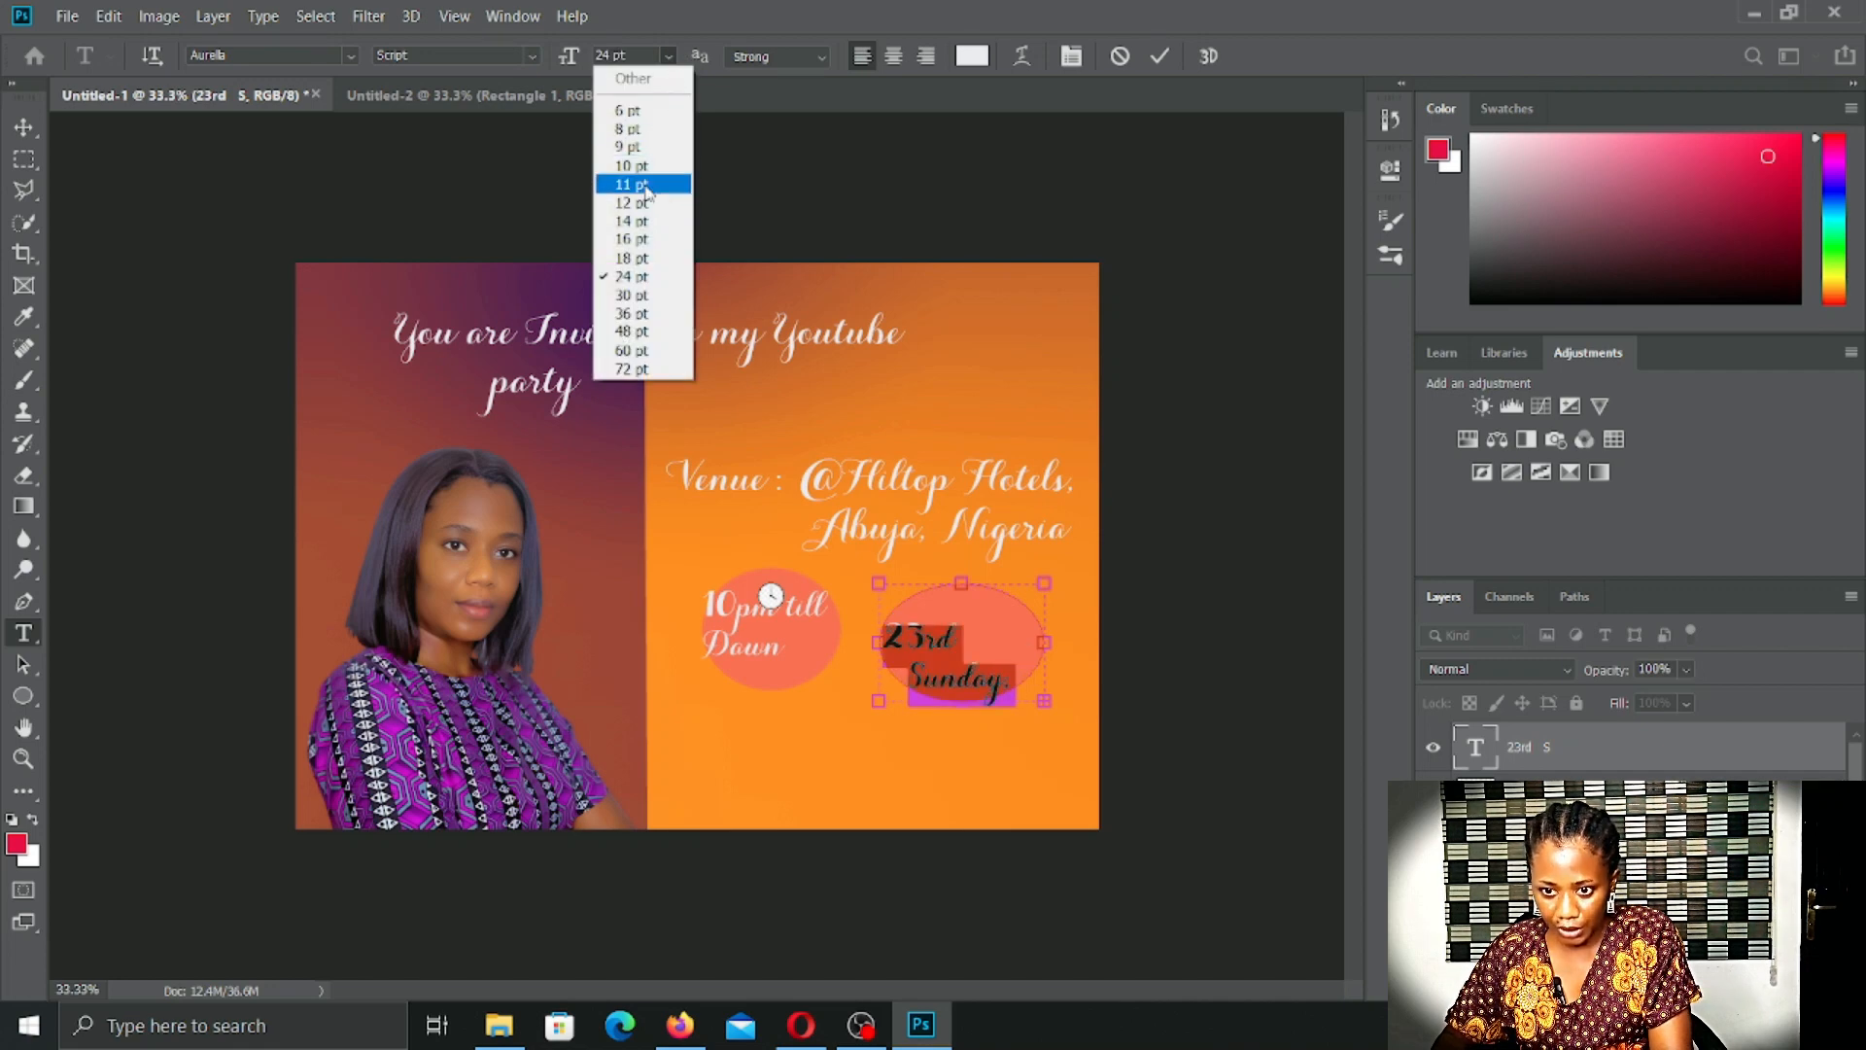
click(623, 239)
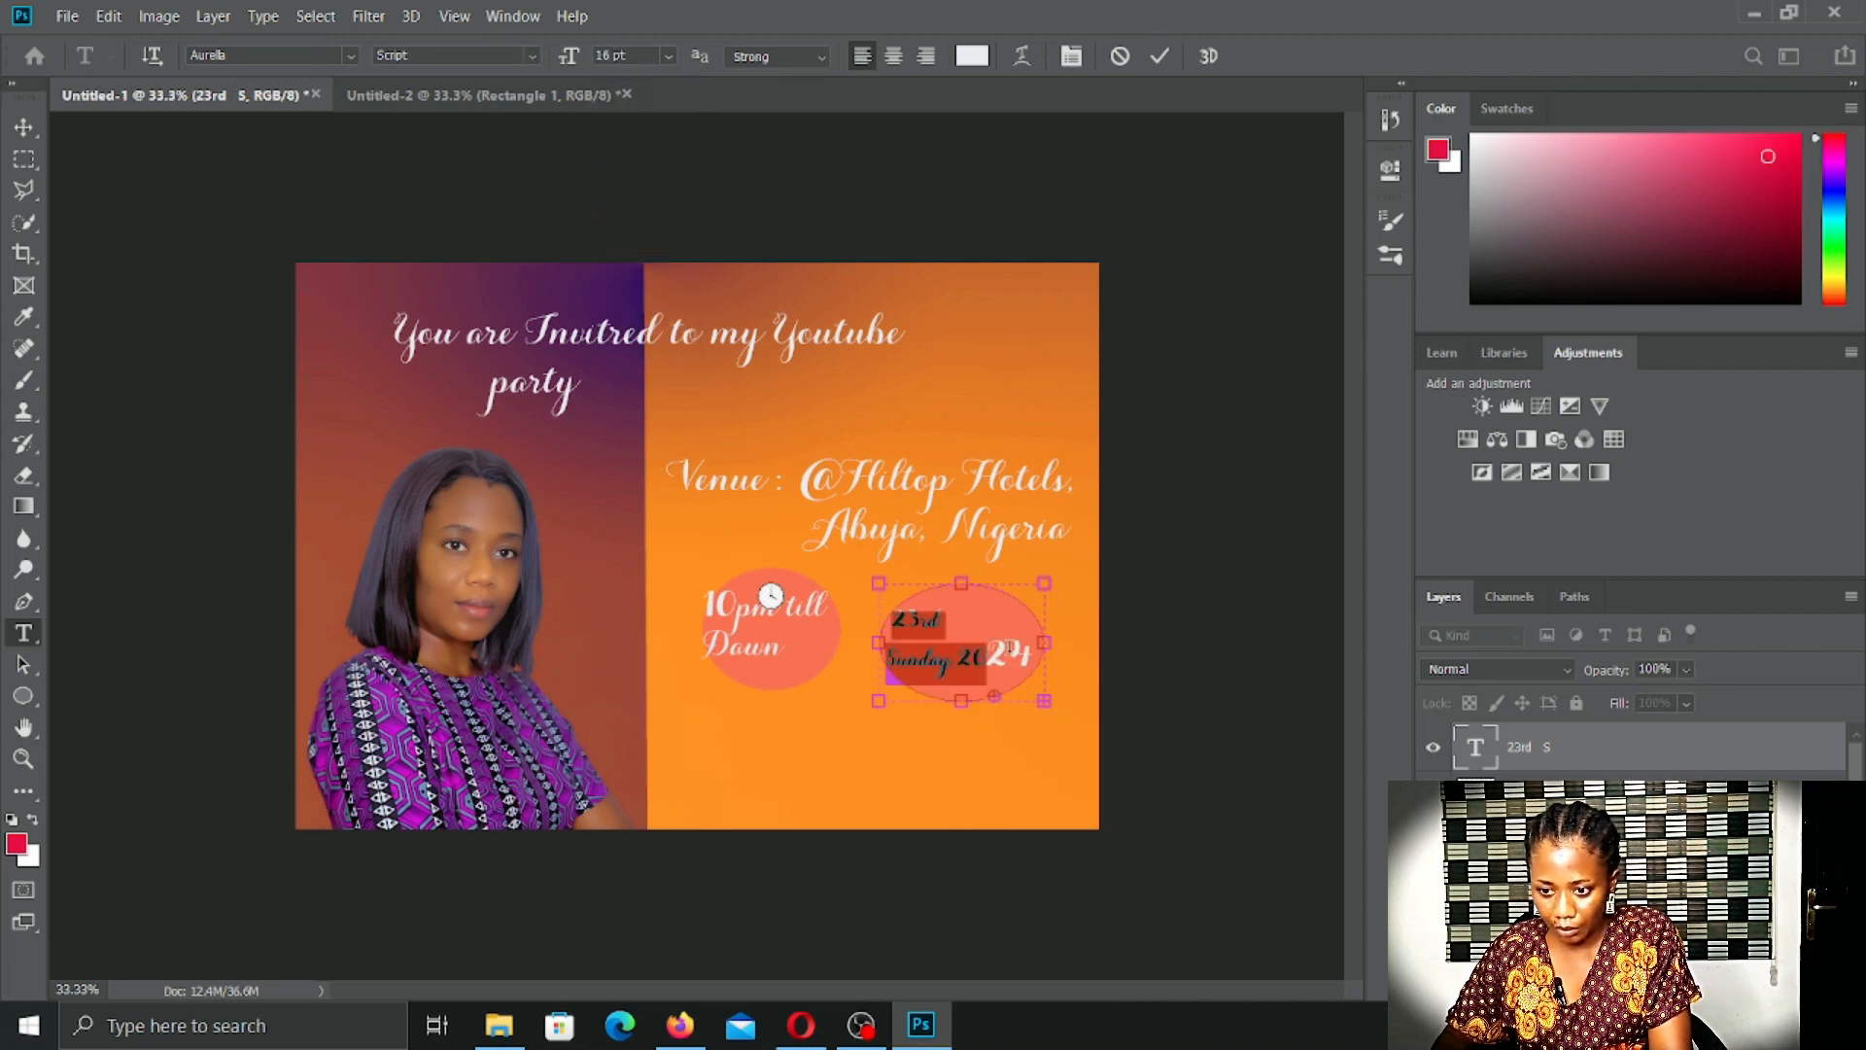
Step: Retype the oversized "24" at the end of the year 2024 and set those two digits to 16 pt
click(1001, 649)
drag(988, 651, 1025, 653)
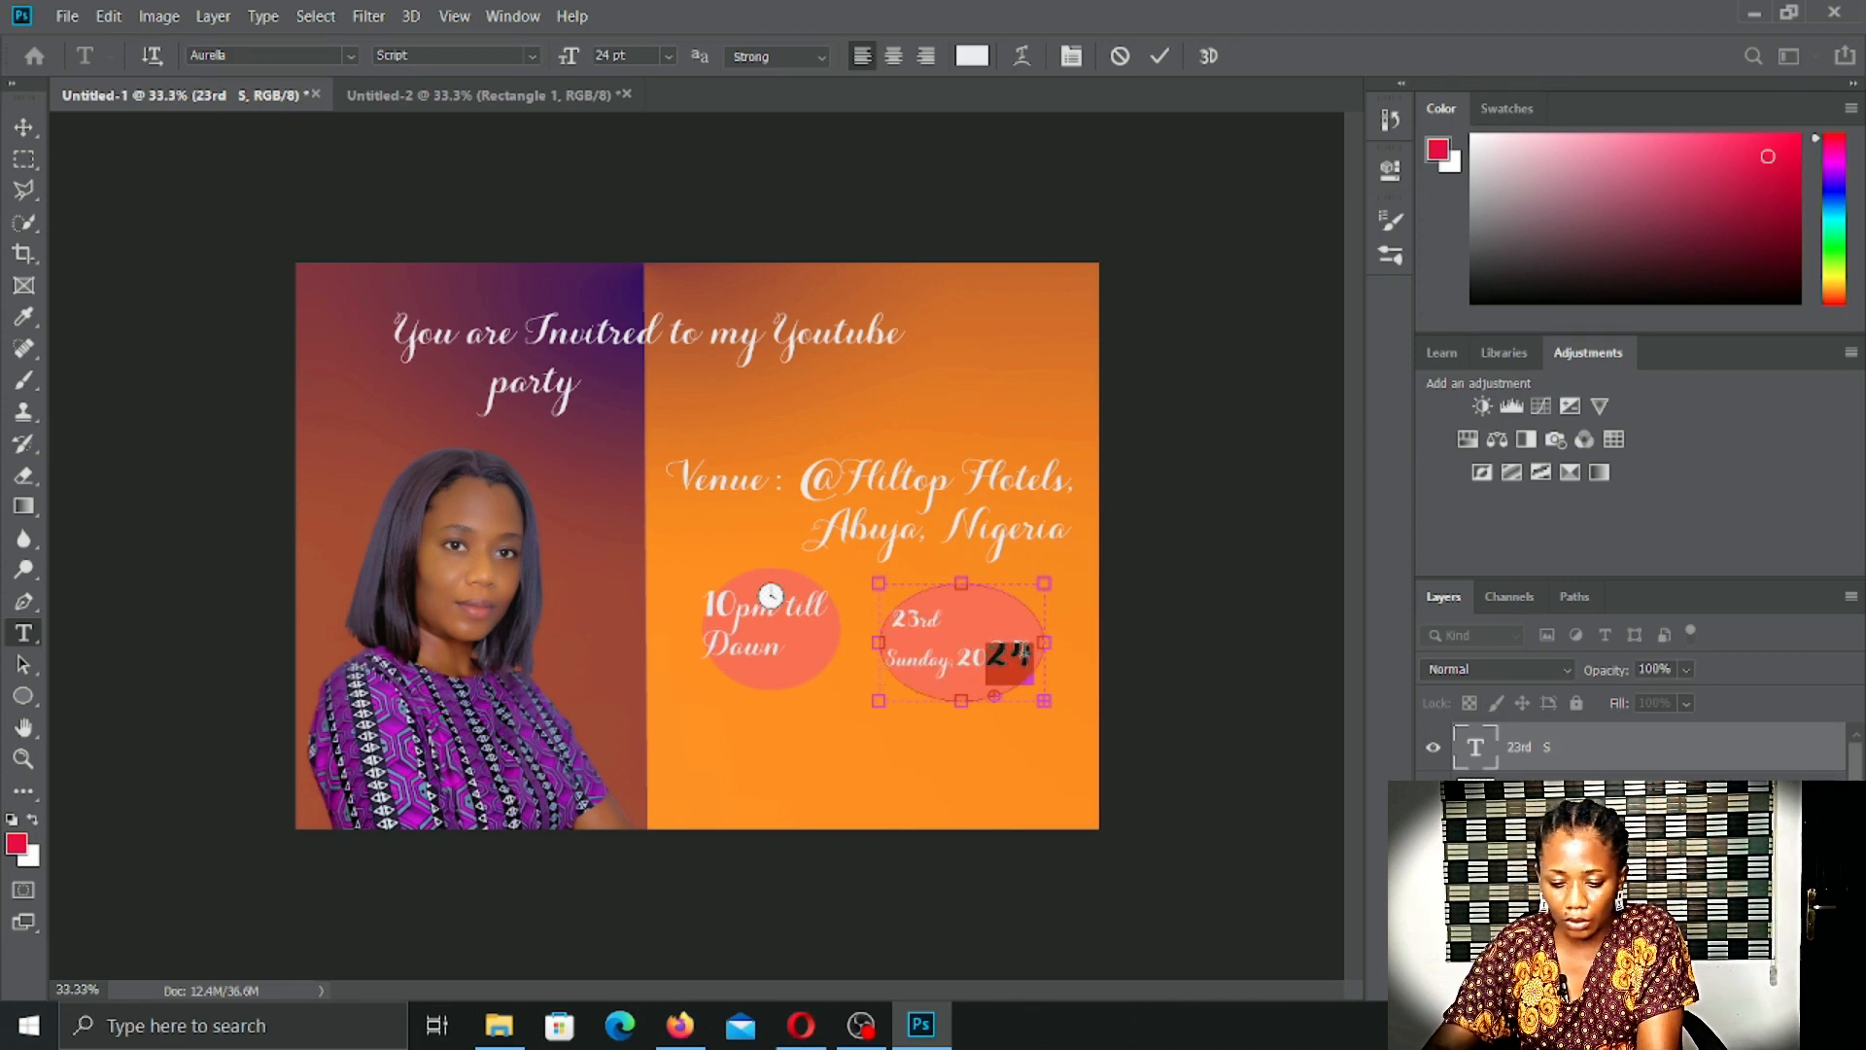
click(1026, 651)
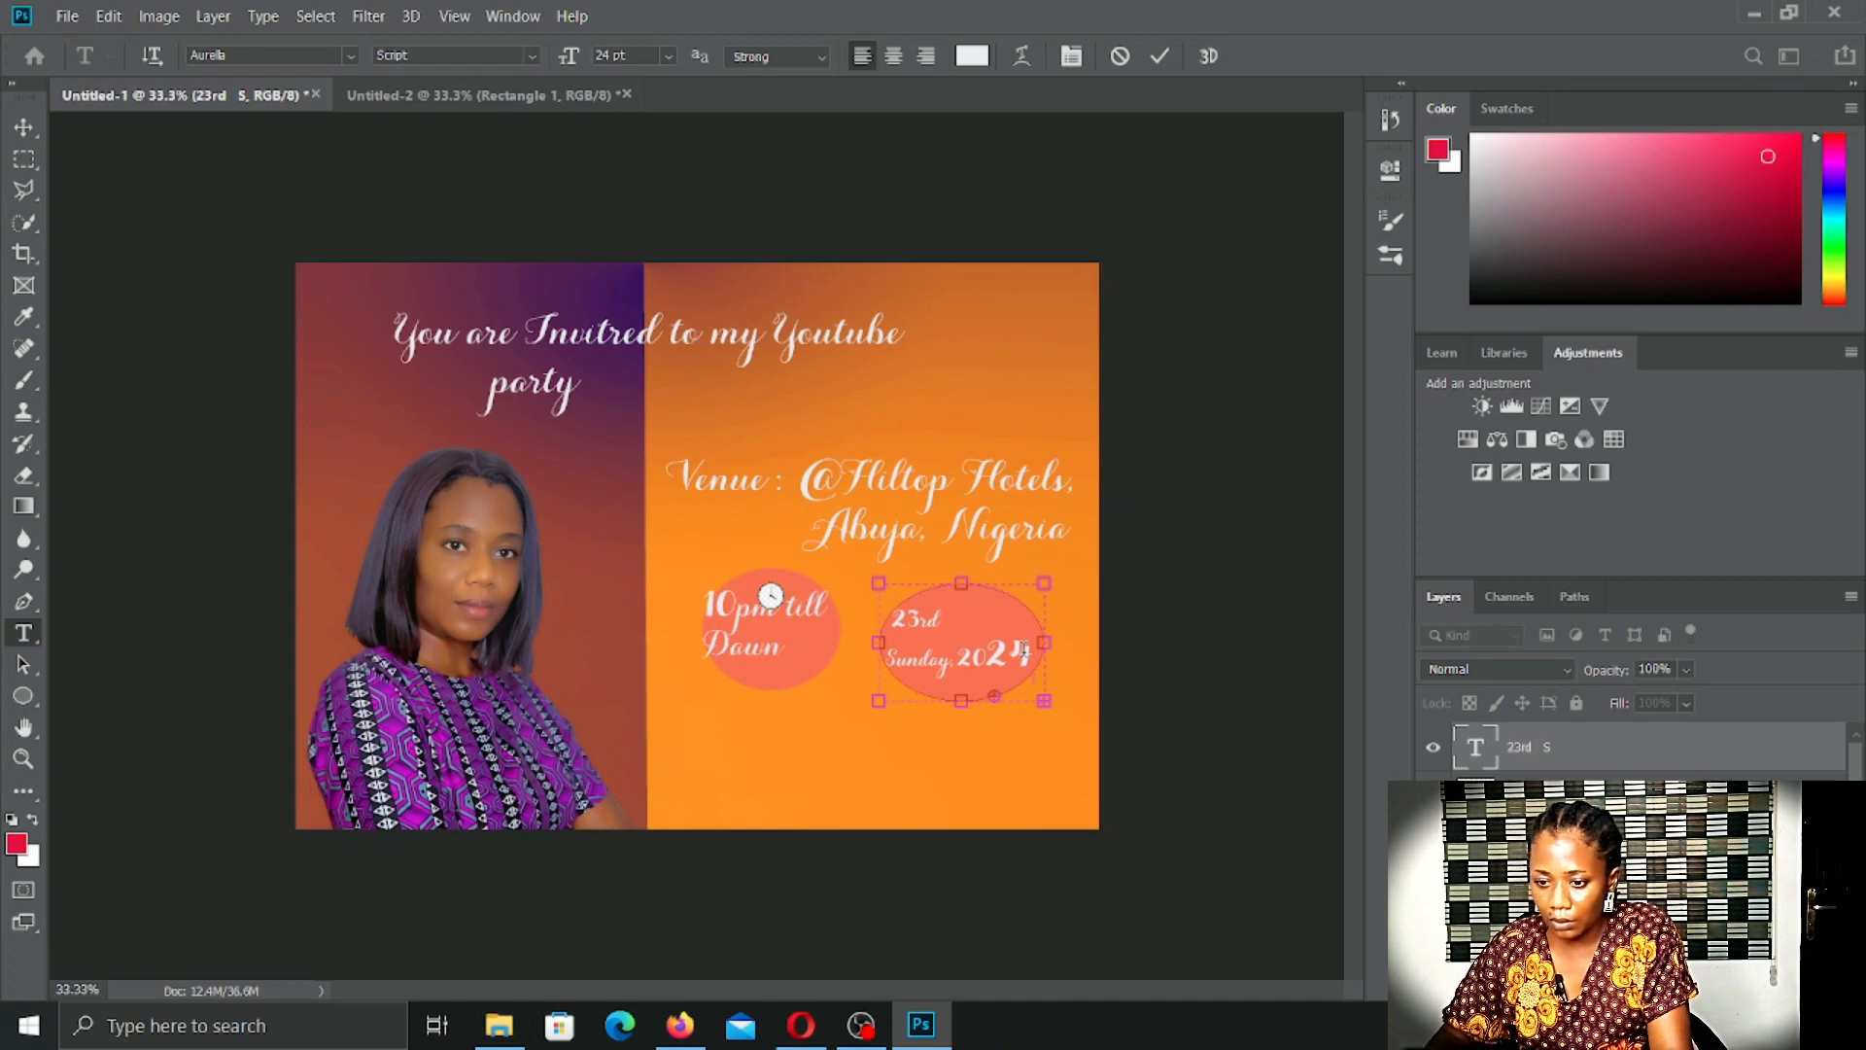
key(BackSpace)
key(BackSpace)
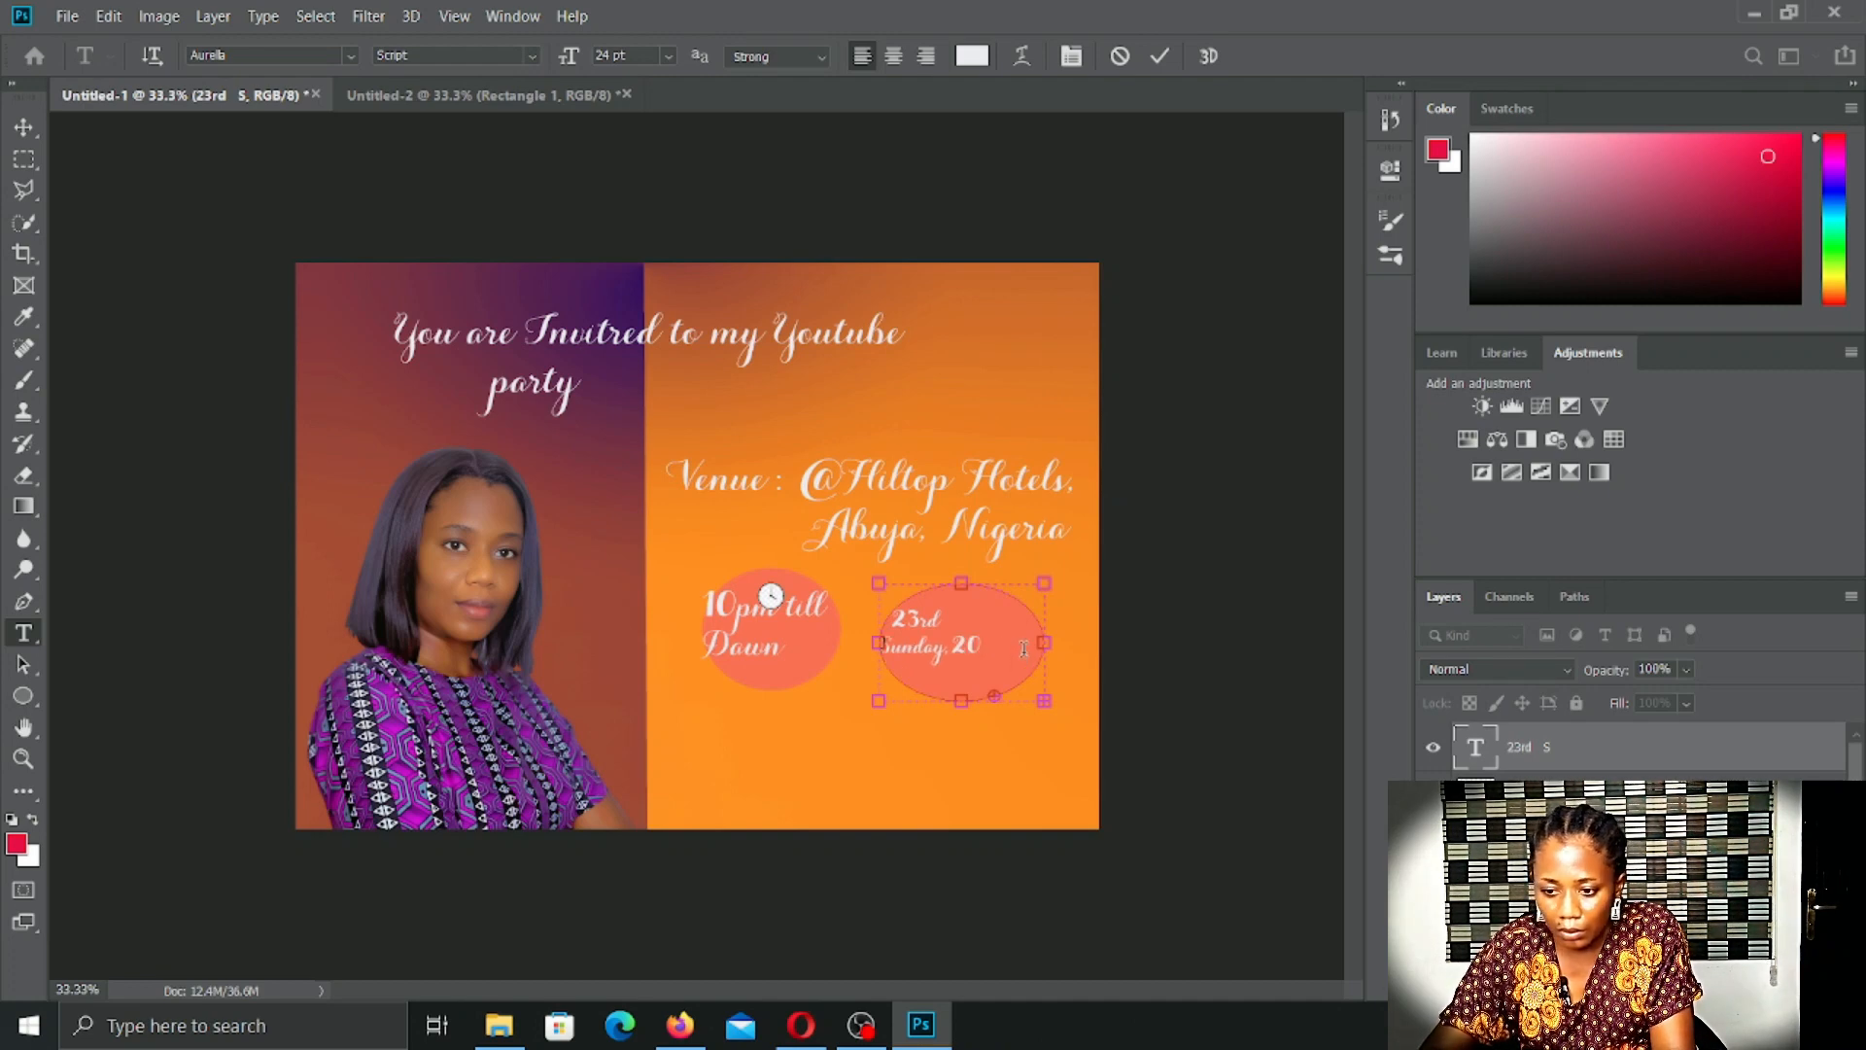
text(24)
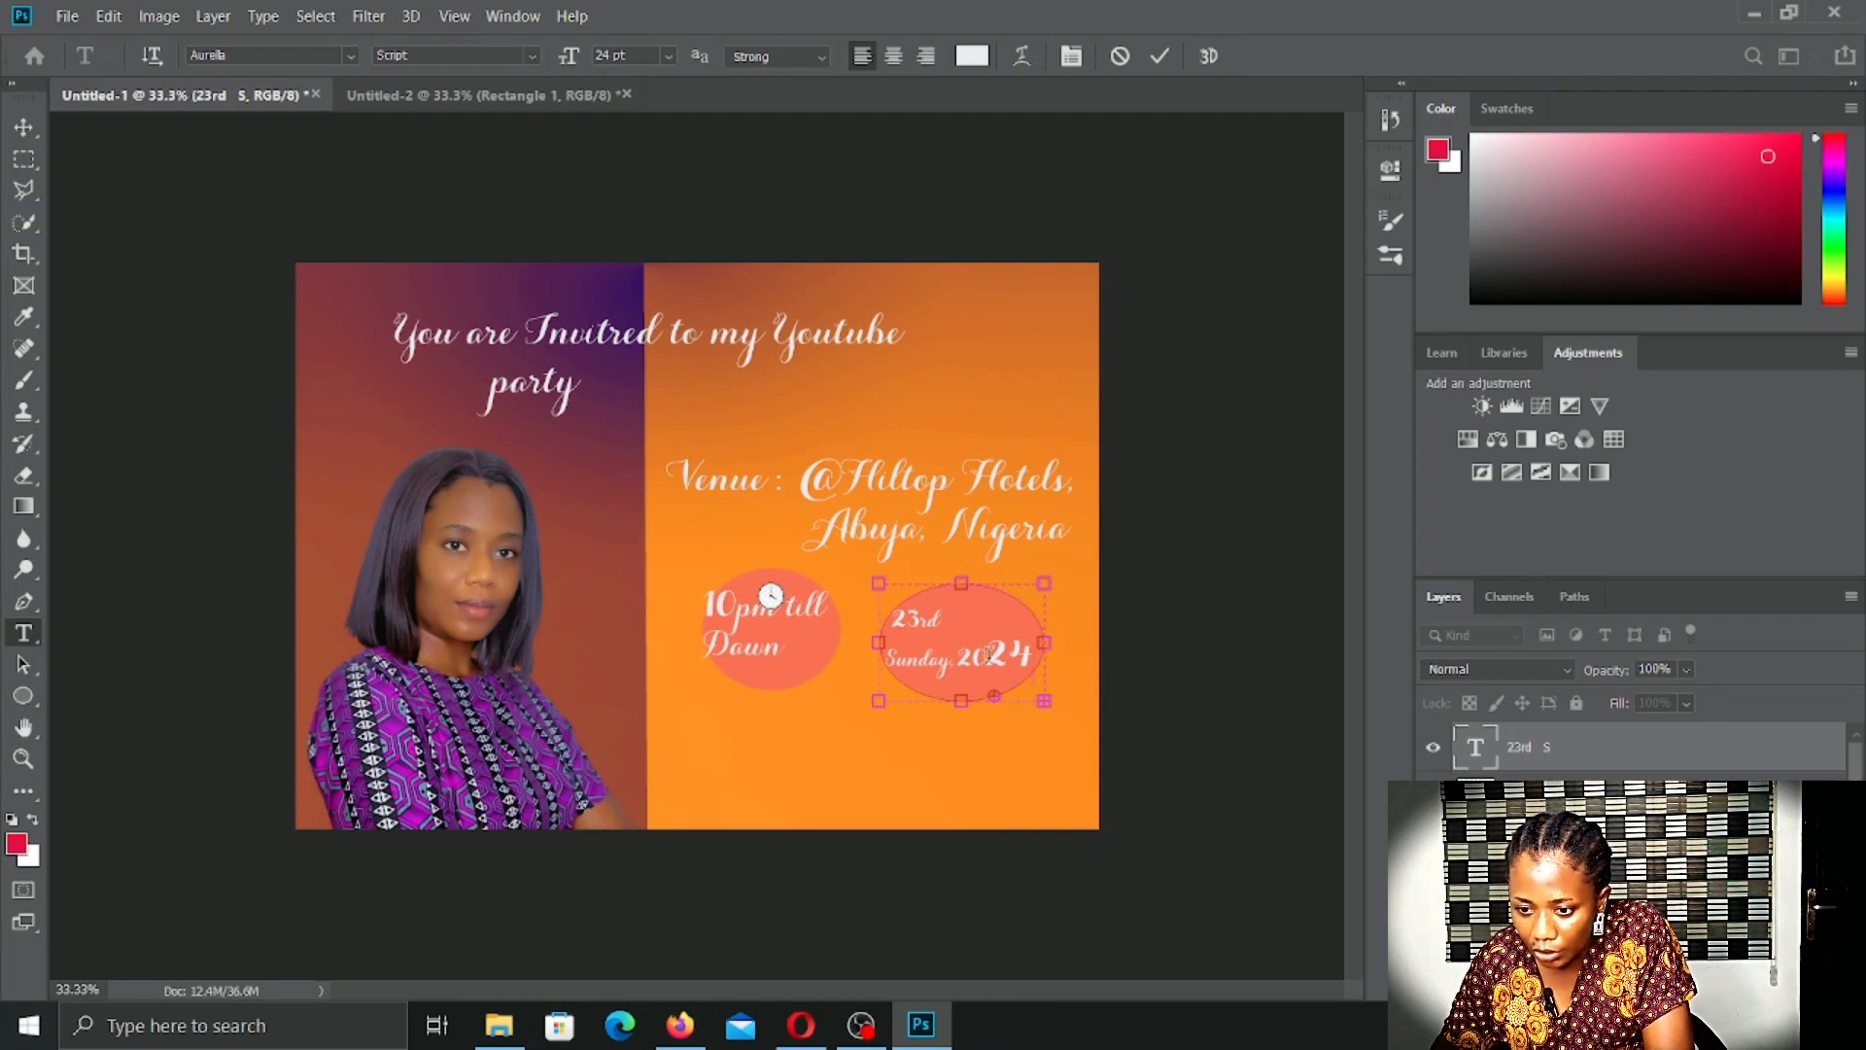
drag(986, 654, 1033, 656)
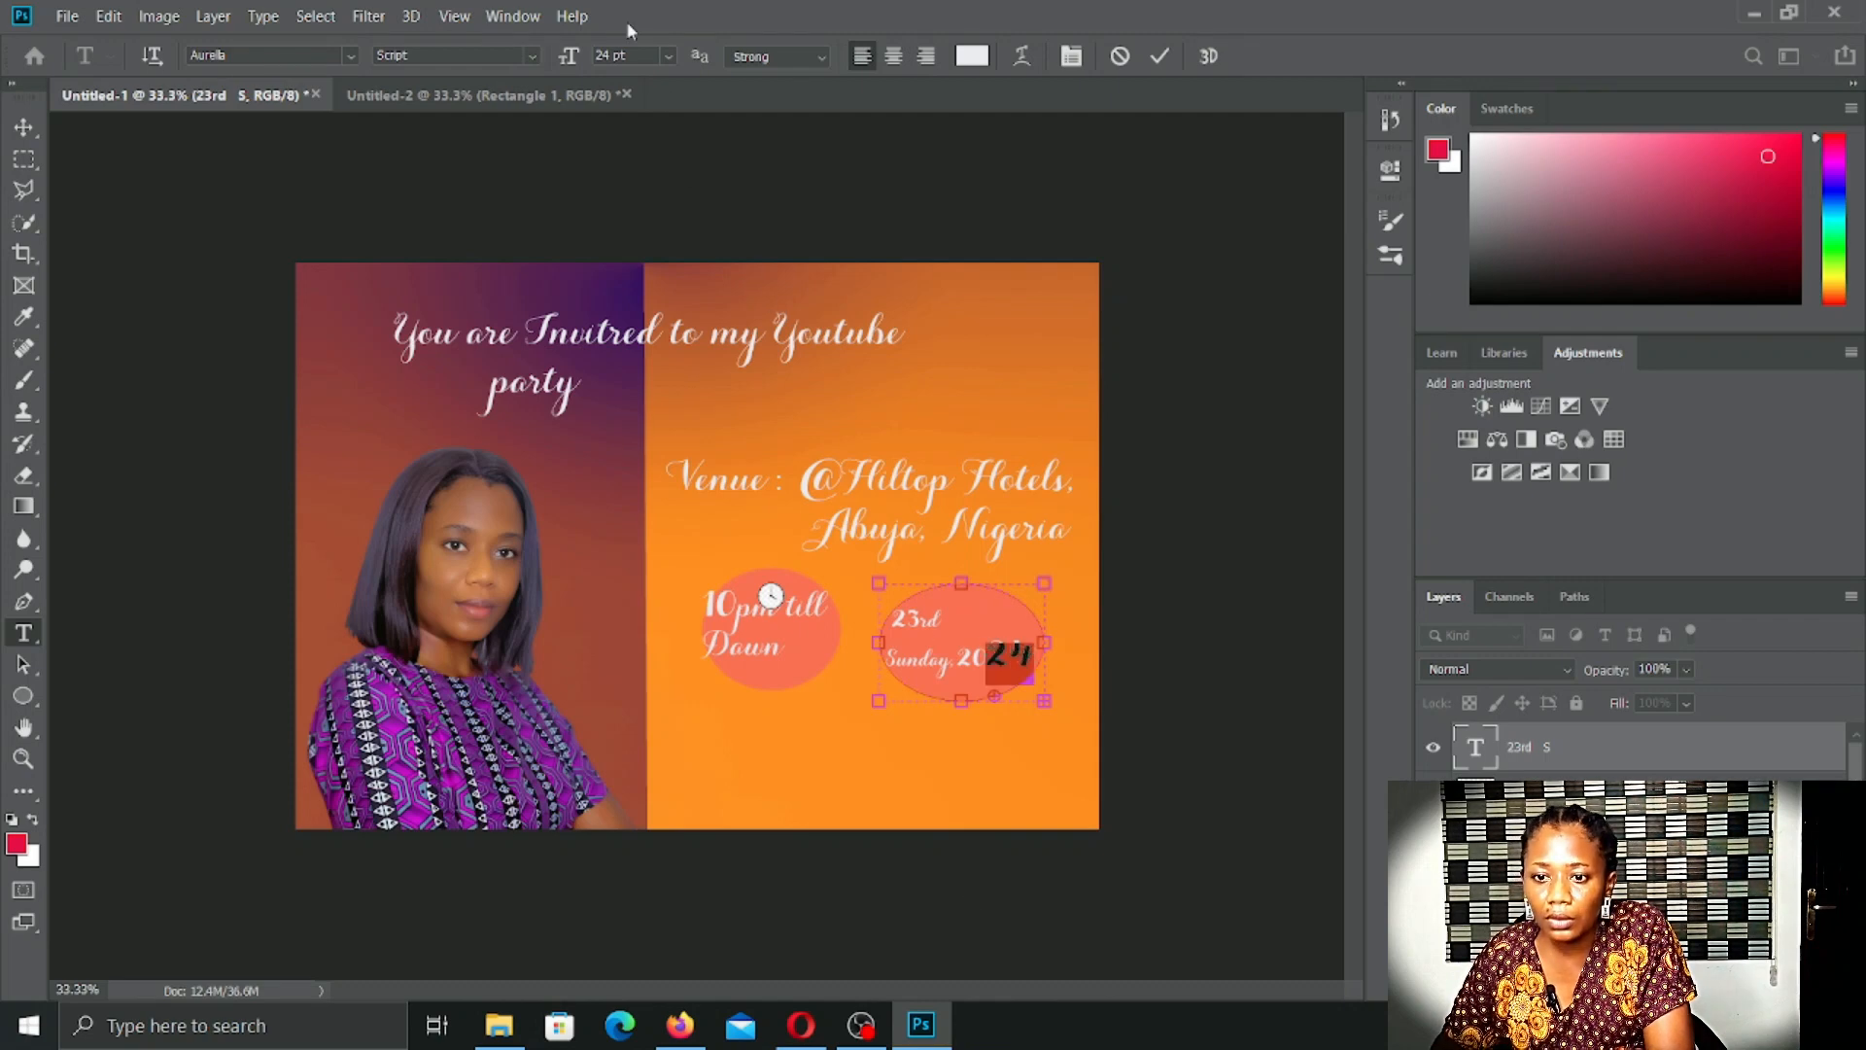
click(668, 55)
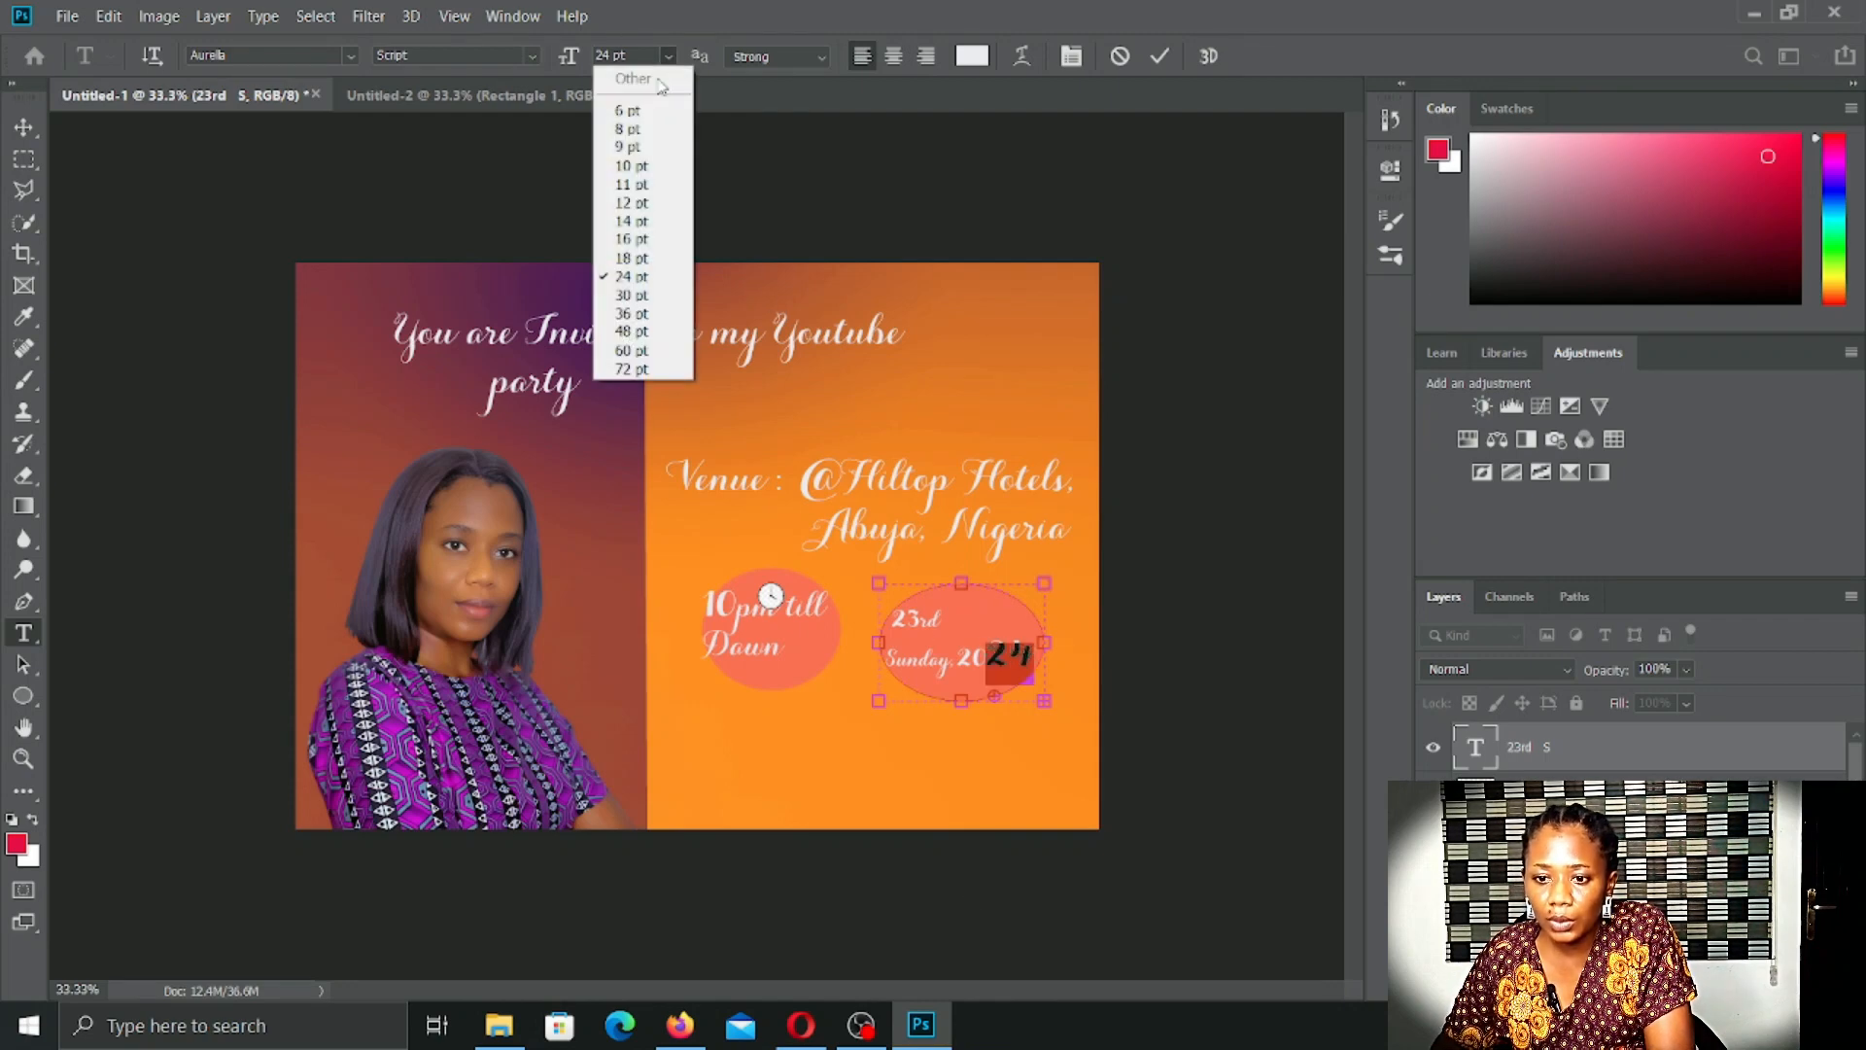
click(633, 240)
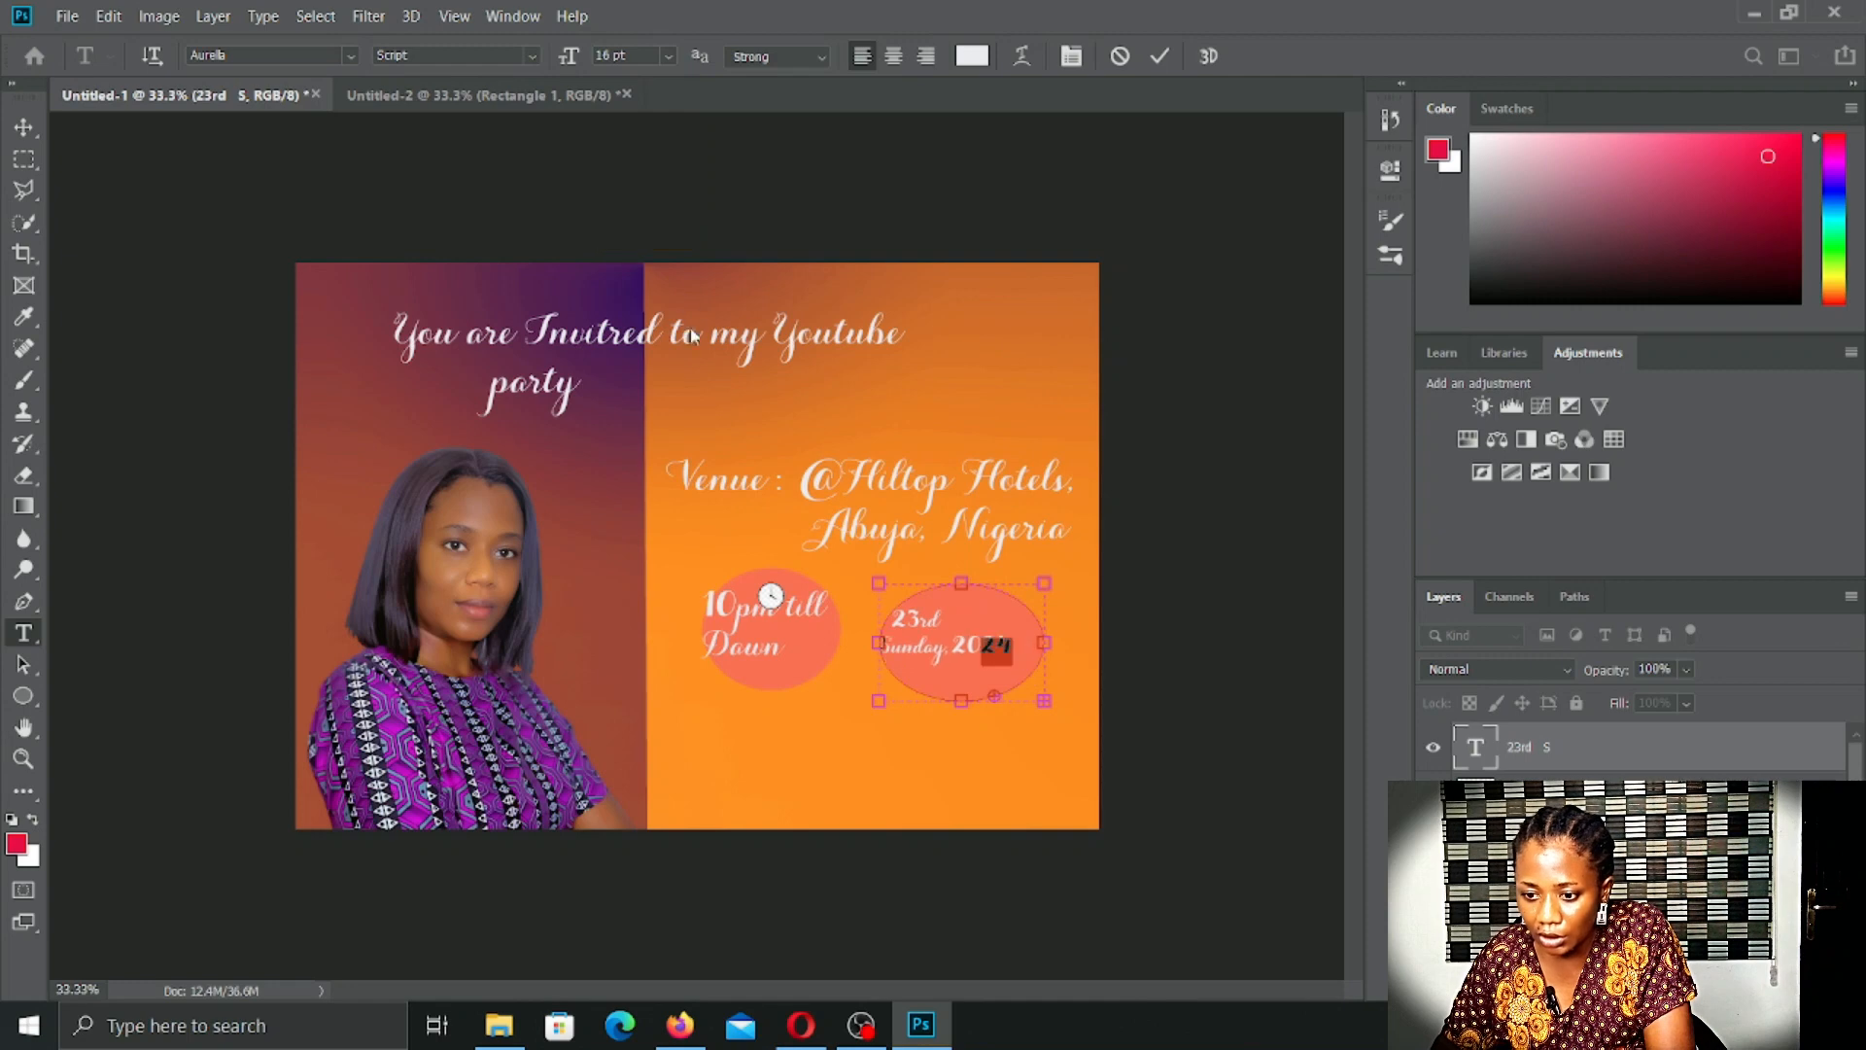
click(953, 618)
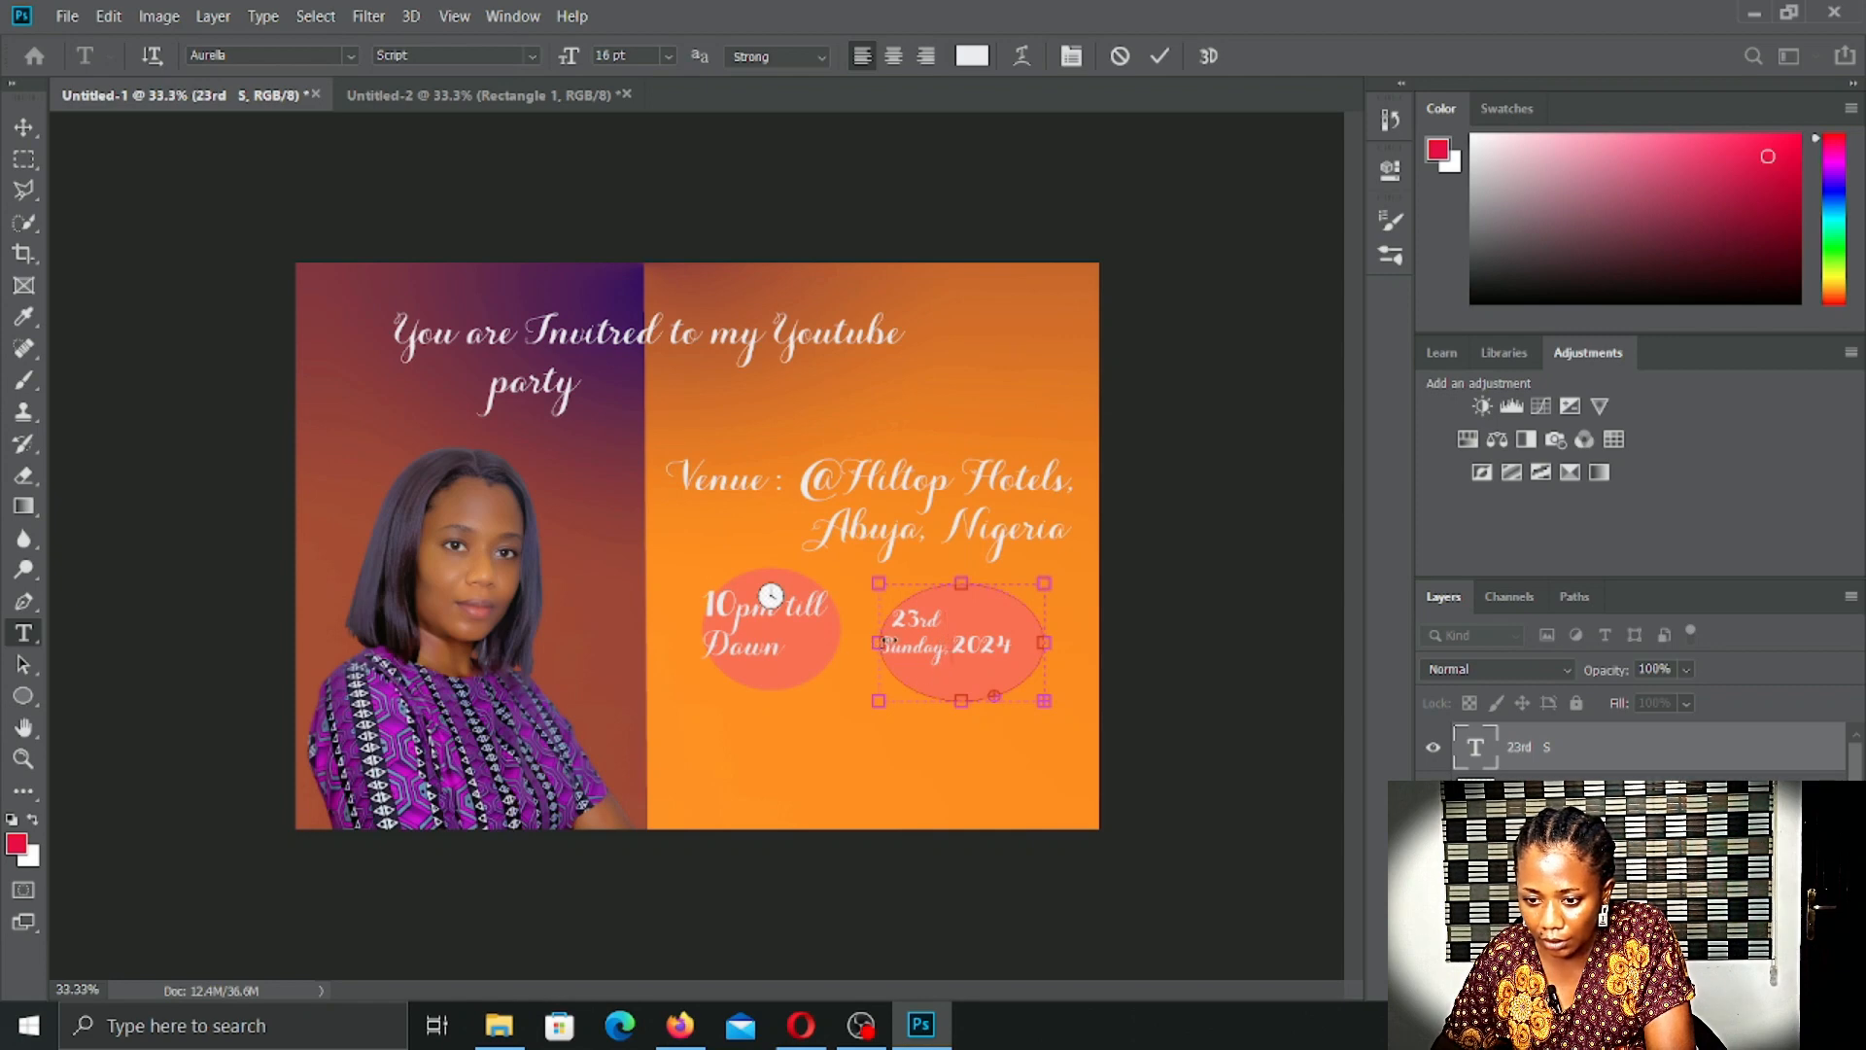
Step: Widen the date text box slightly on its left side and center-align all of the date text
drag(880, 643, 860, 643)
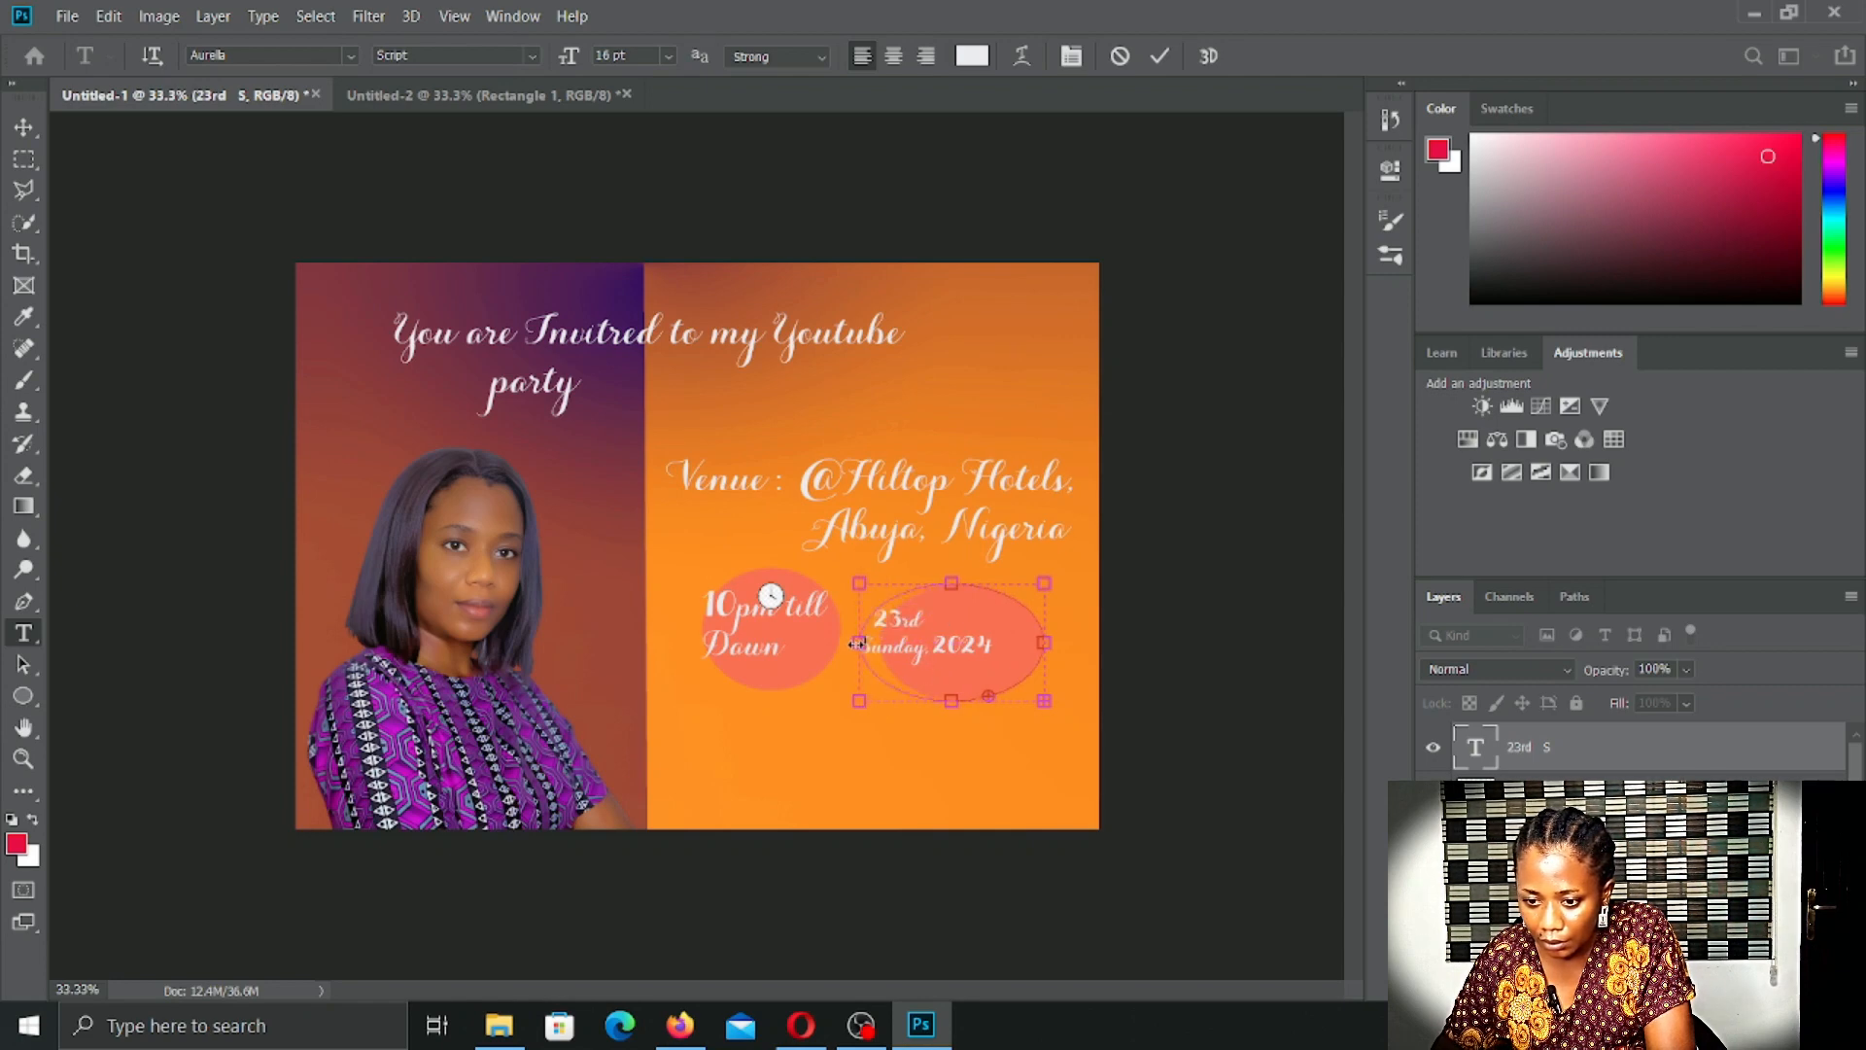
key(ctrl+a)
click(901, 58)
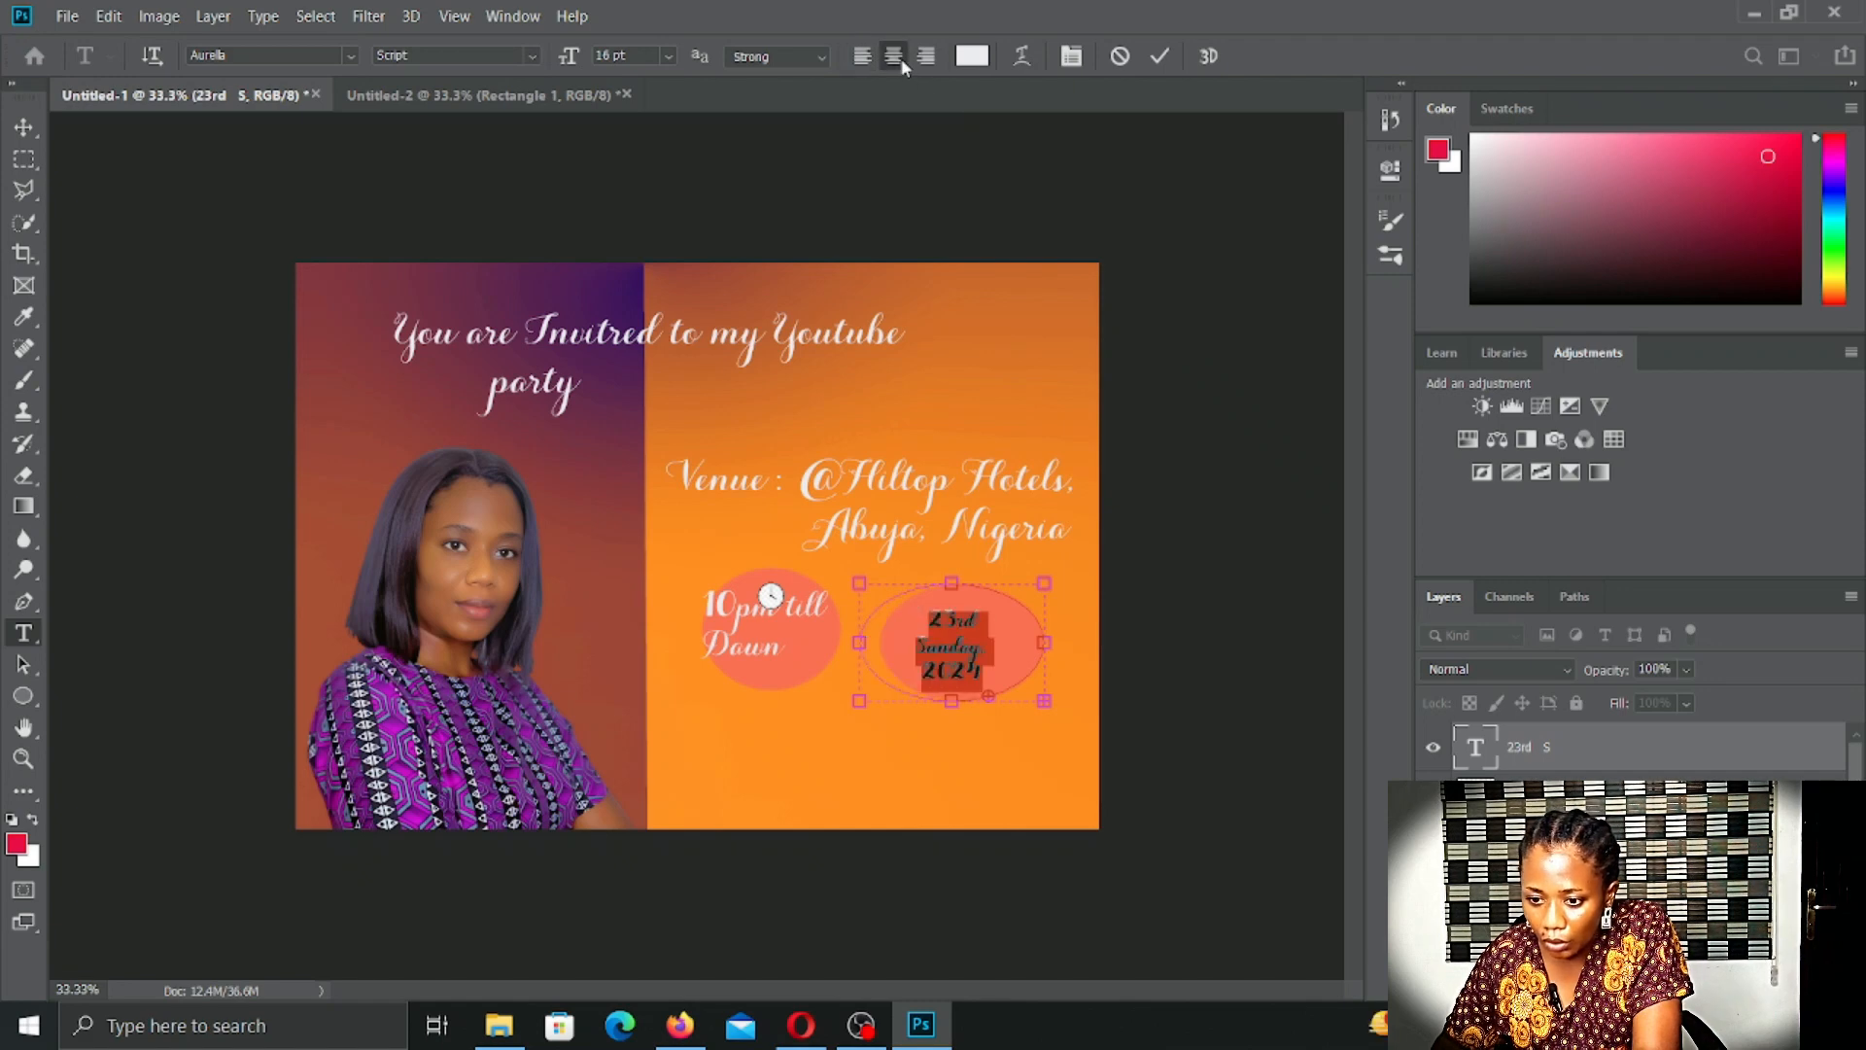
click(916, 612)
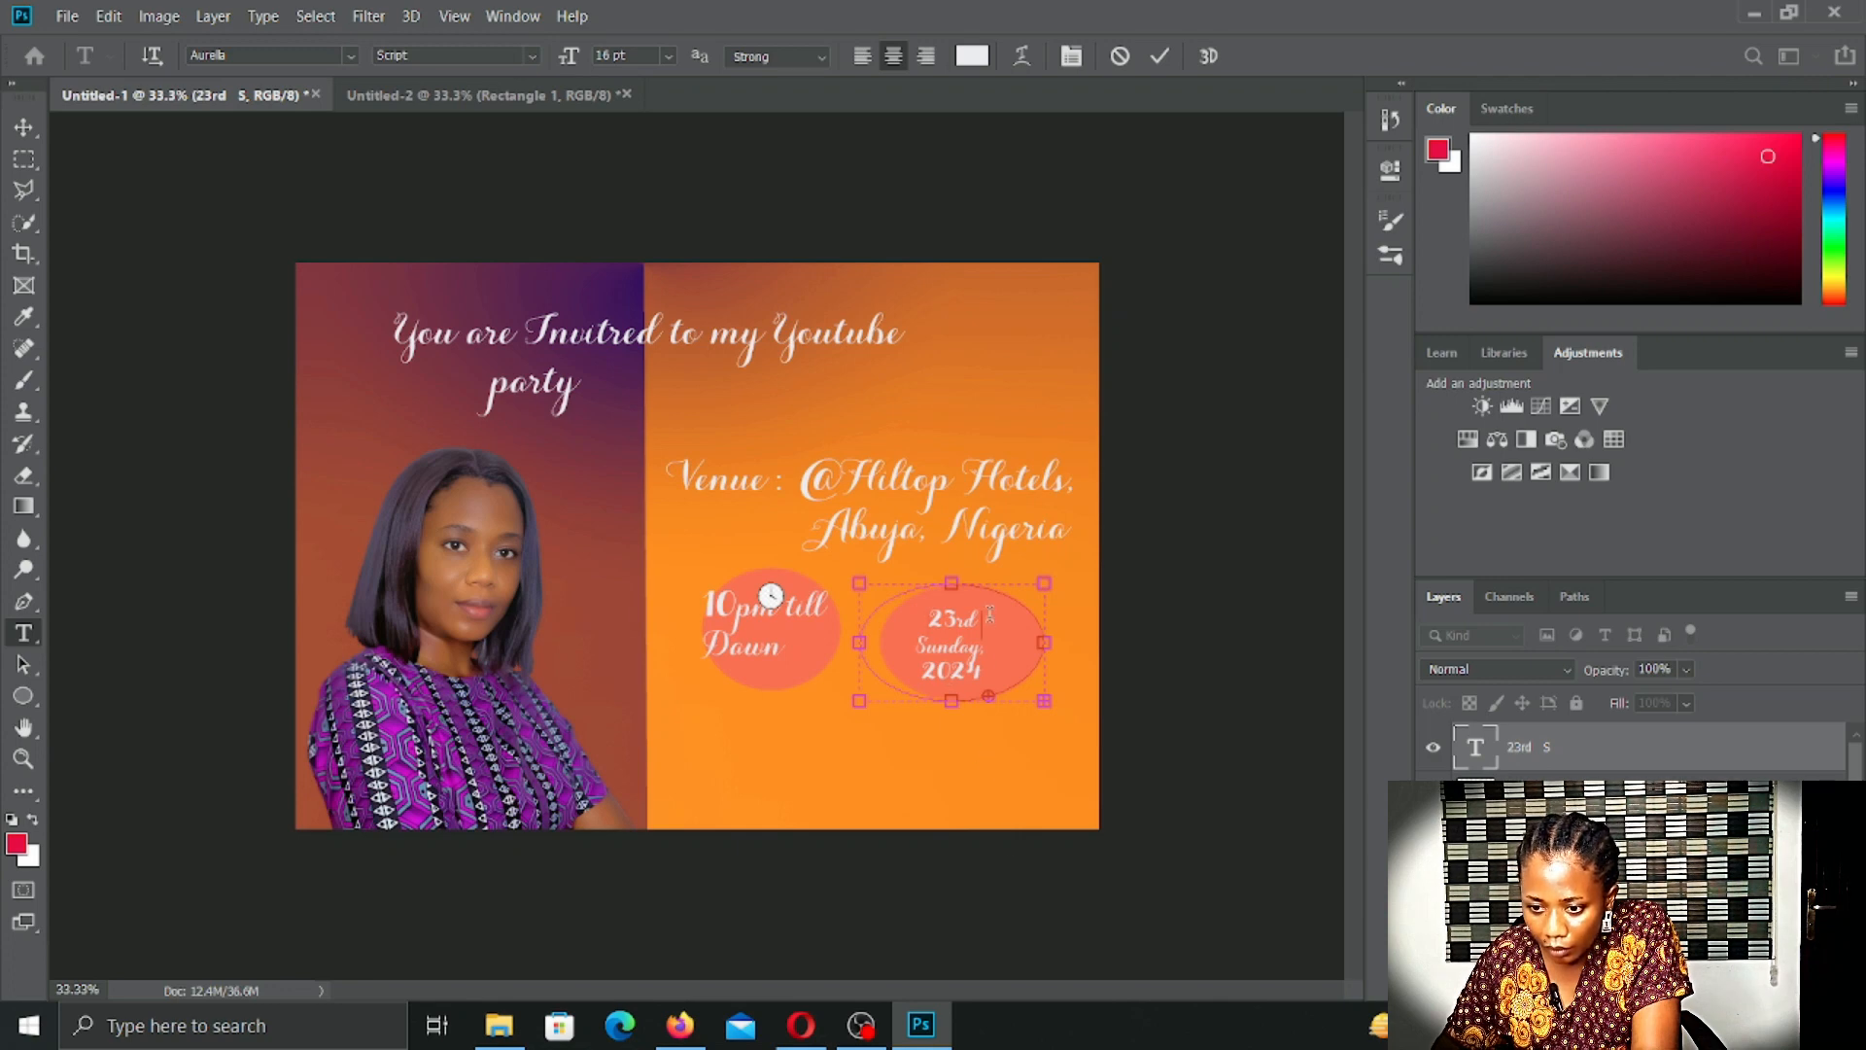
Step: Set the size of the centered three-line date text to 18 pt
drag(918, 610, 979, 664)
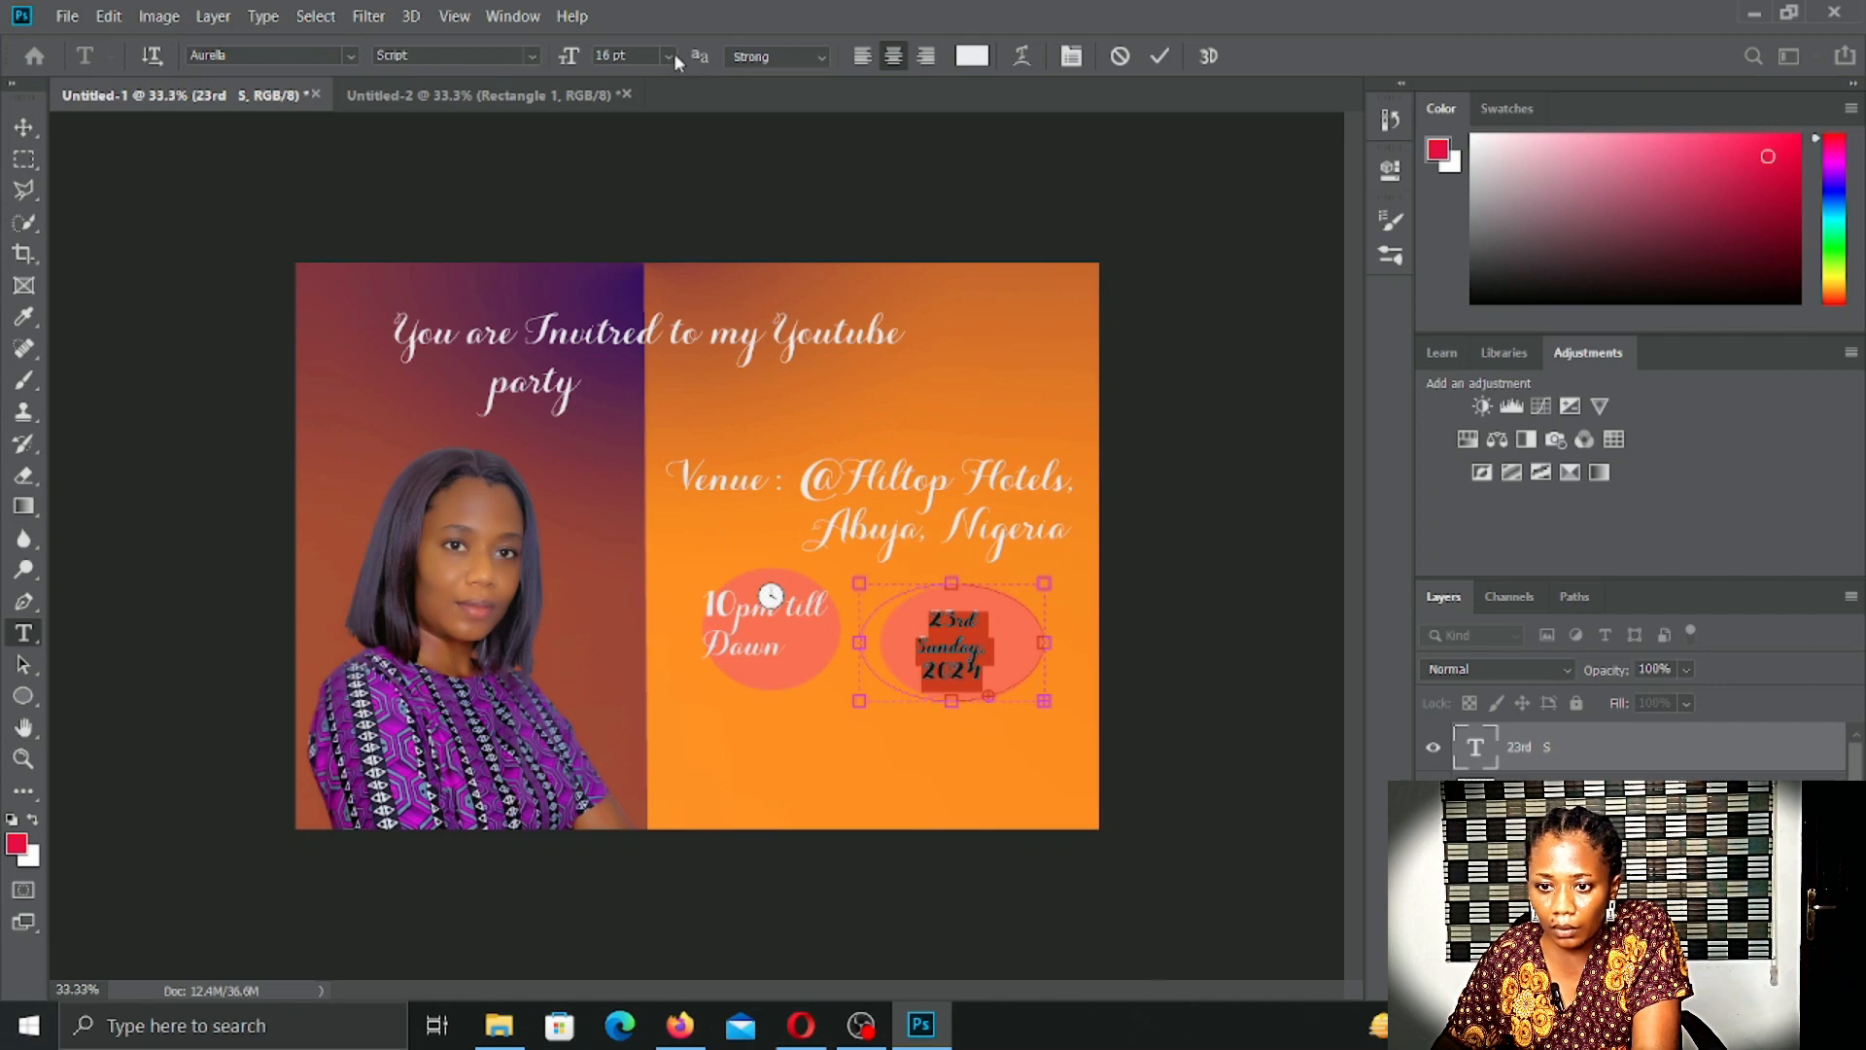
click(668, 55)
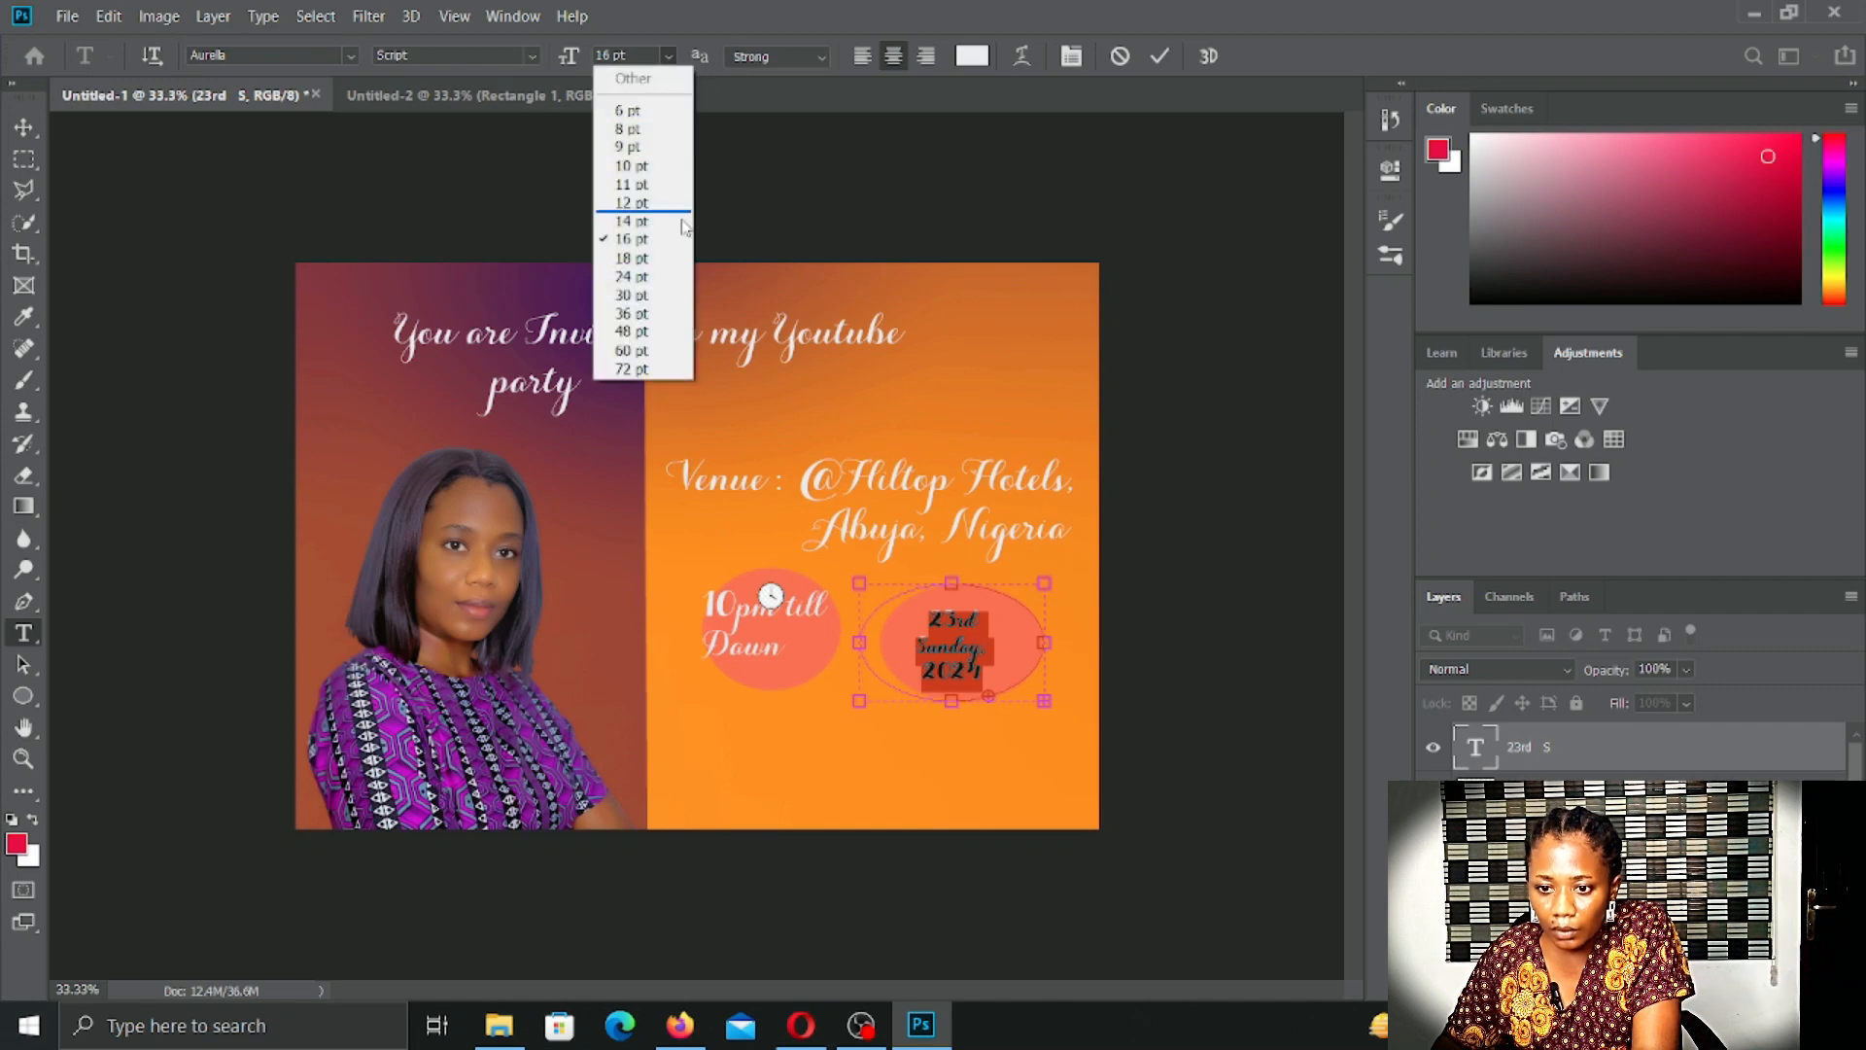
click(632, 261)
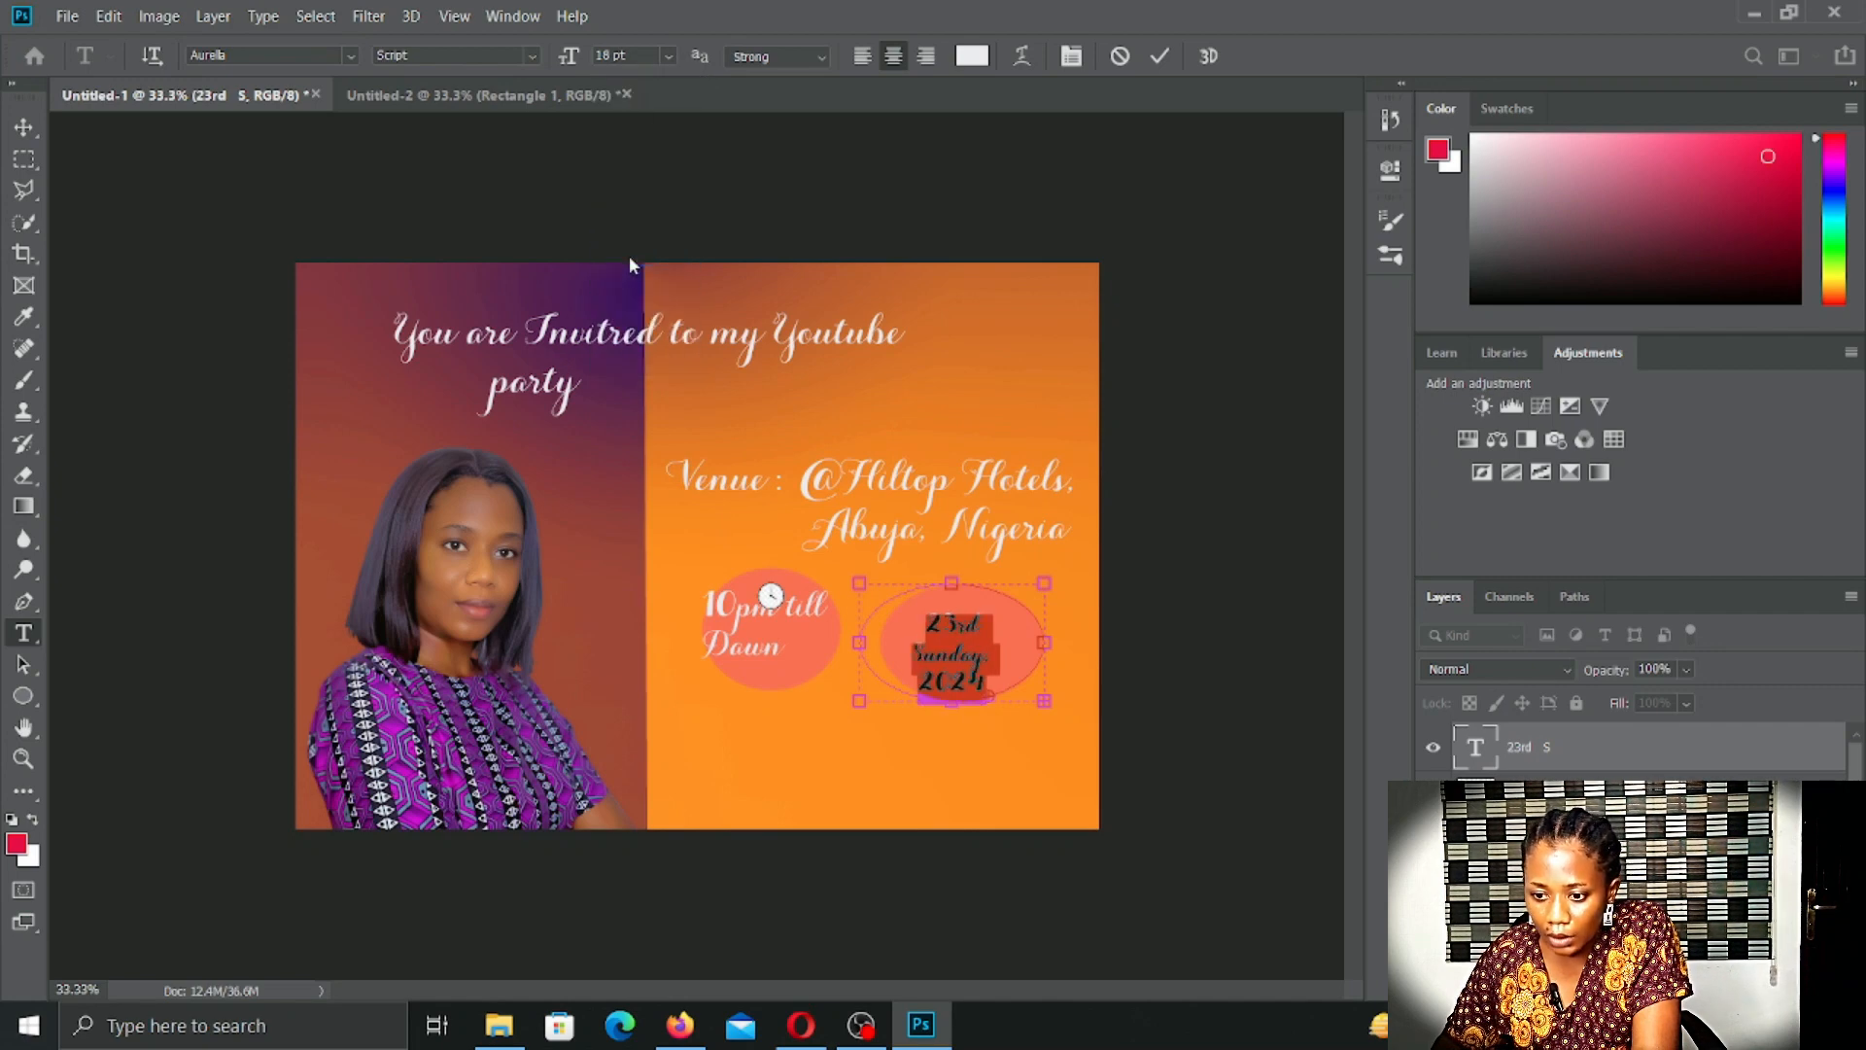
click(916, 627)
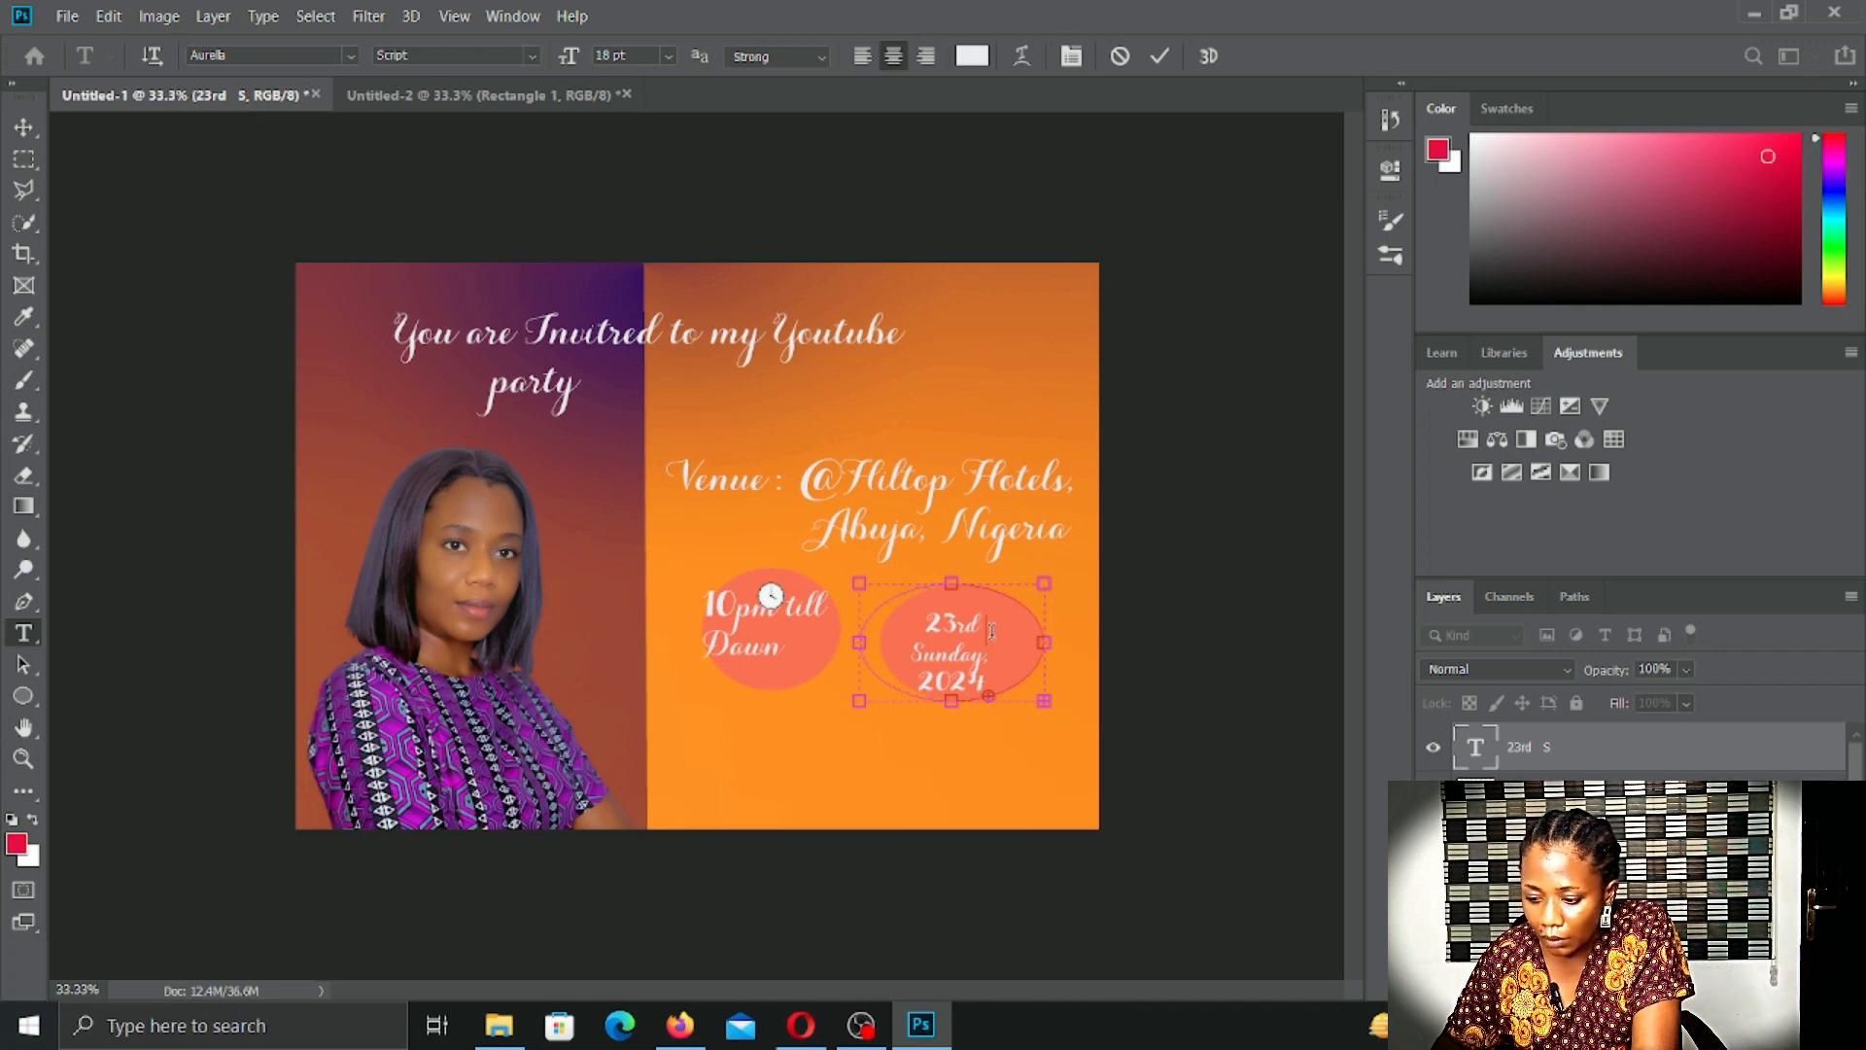
key(Return)
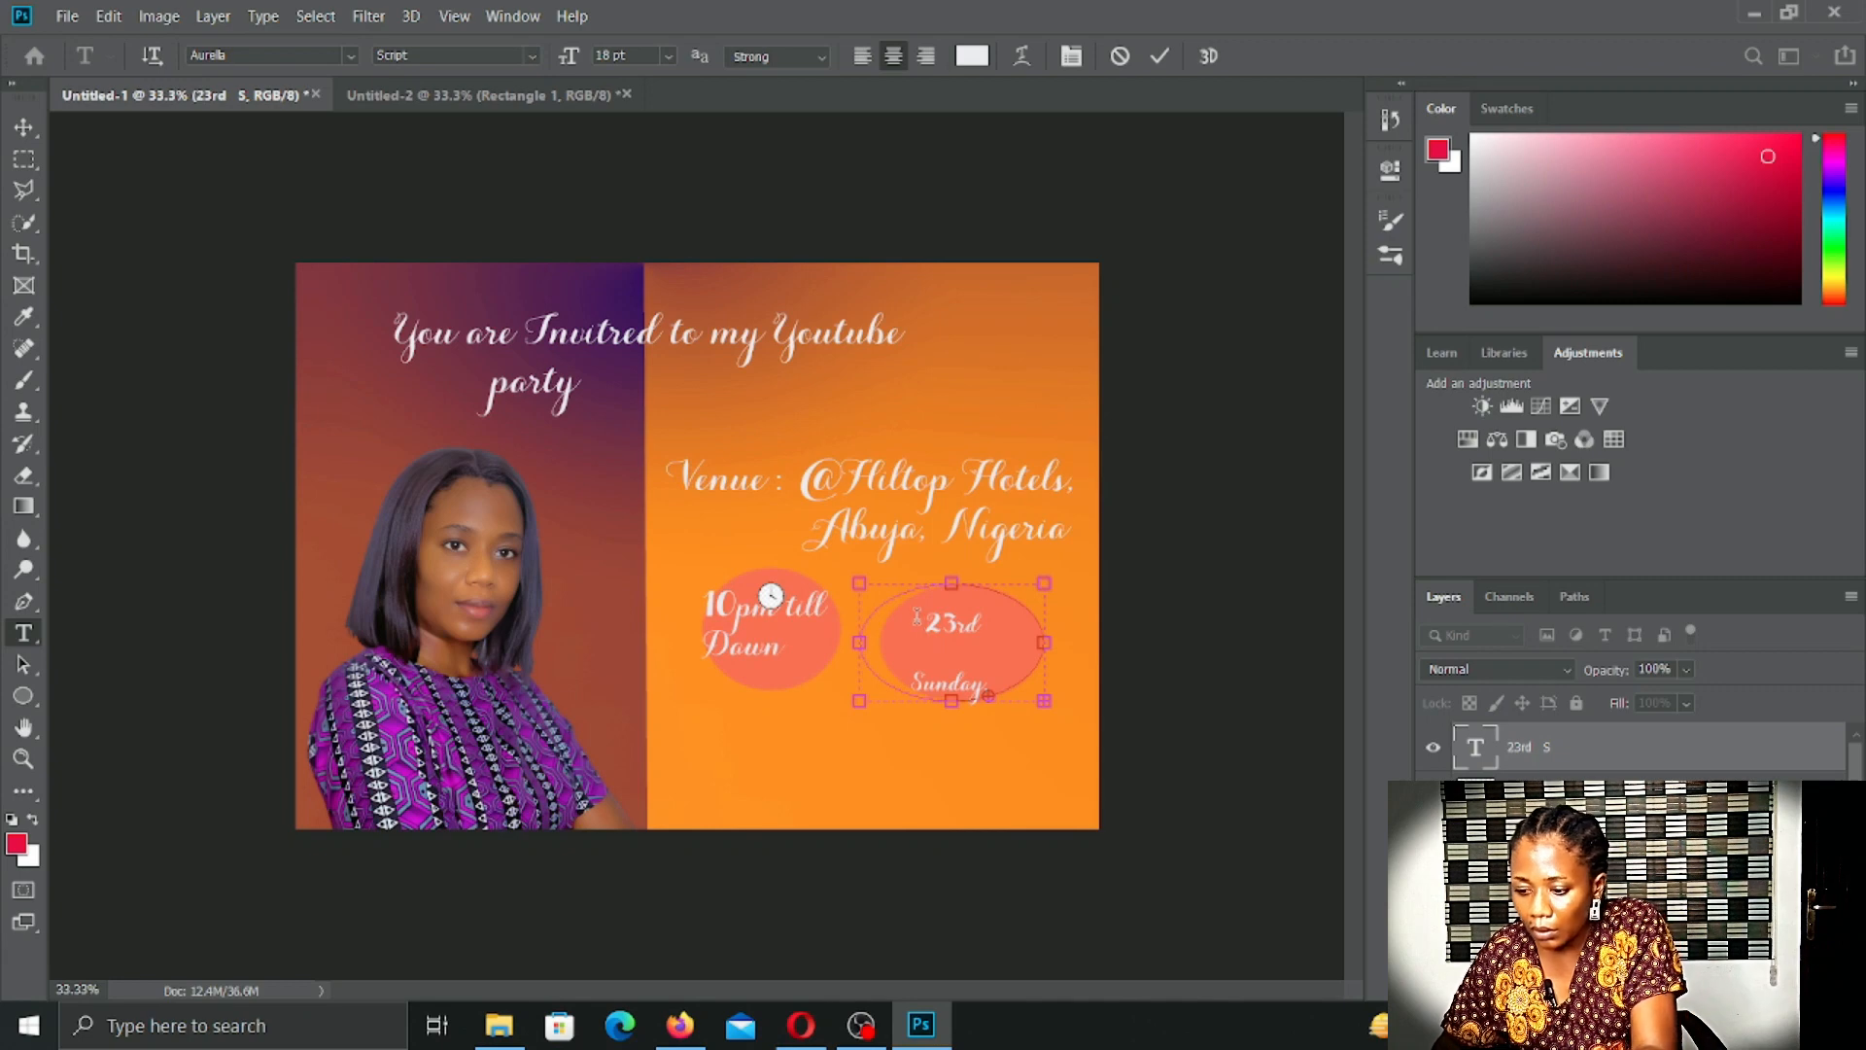
click(932, 653)
key(BackSpace)
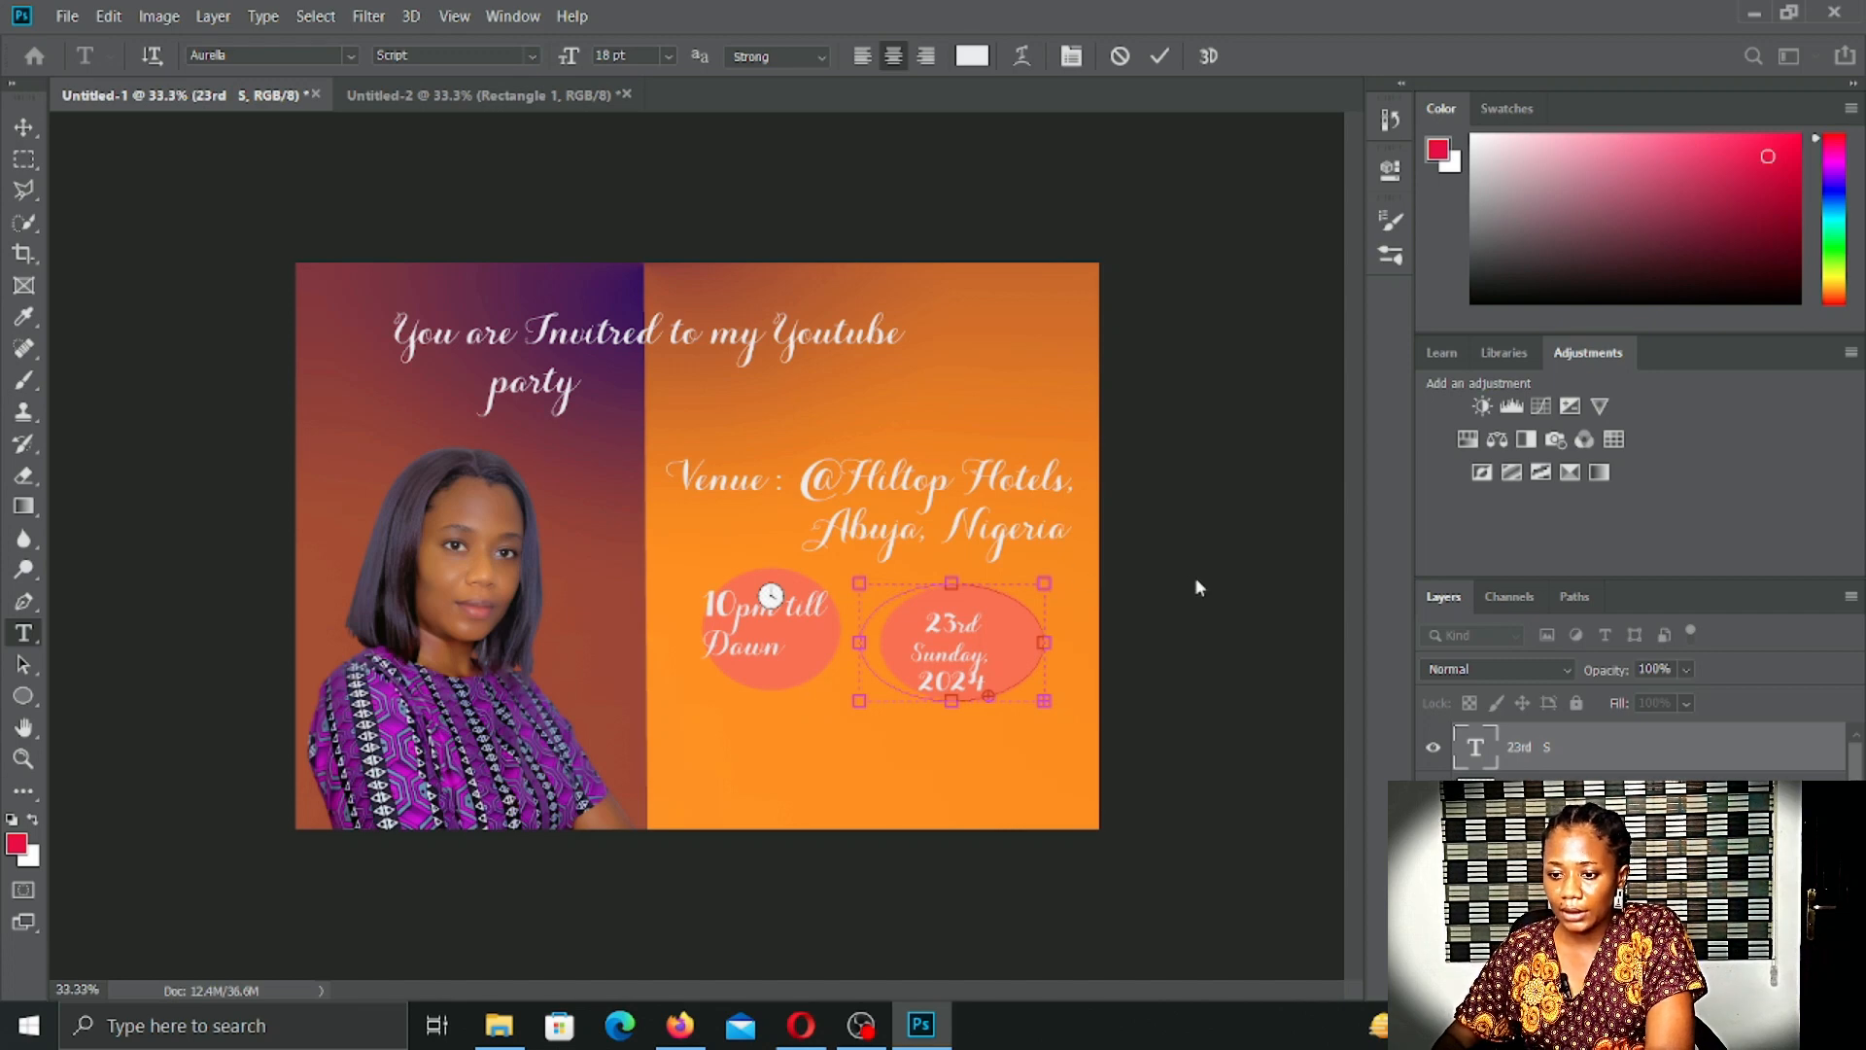
Step: Commit the three-line date text and undo the stray placeholder text layer added over it
click(1212, 613)
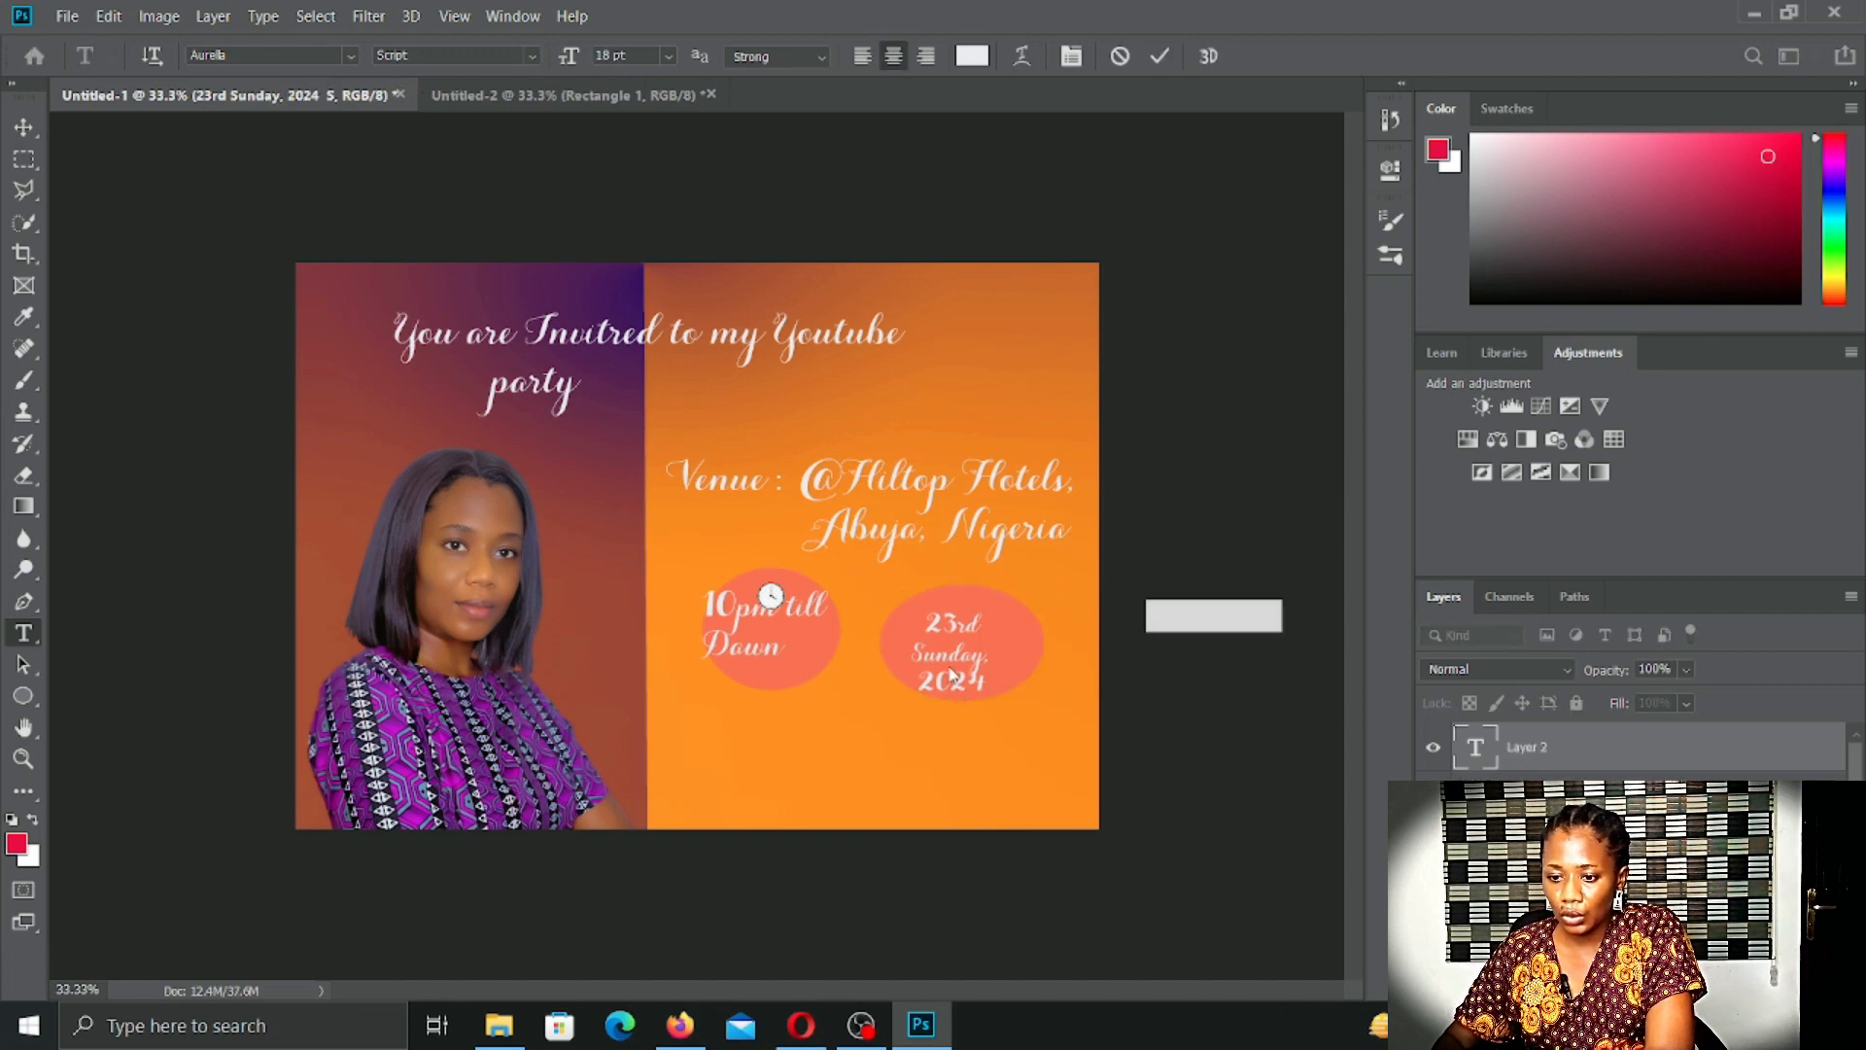
click(955, 661)
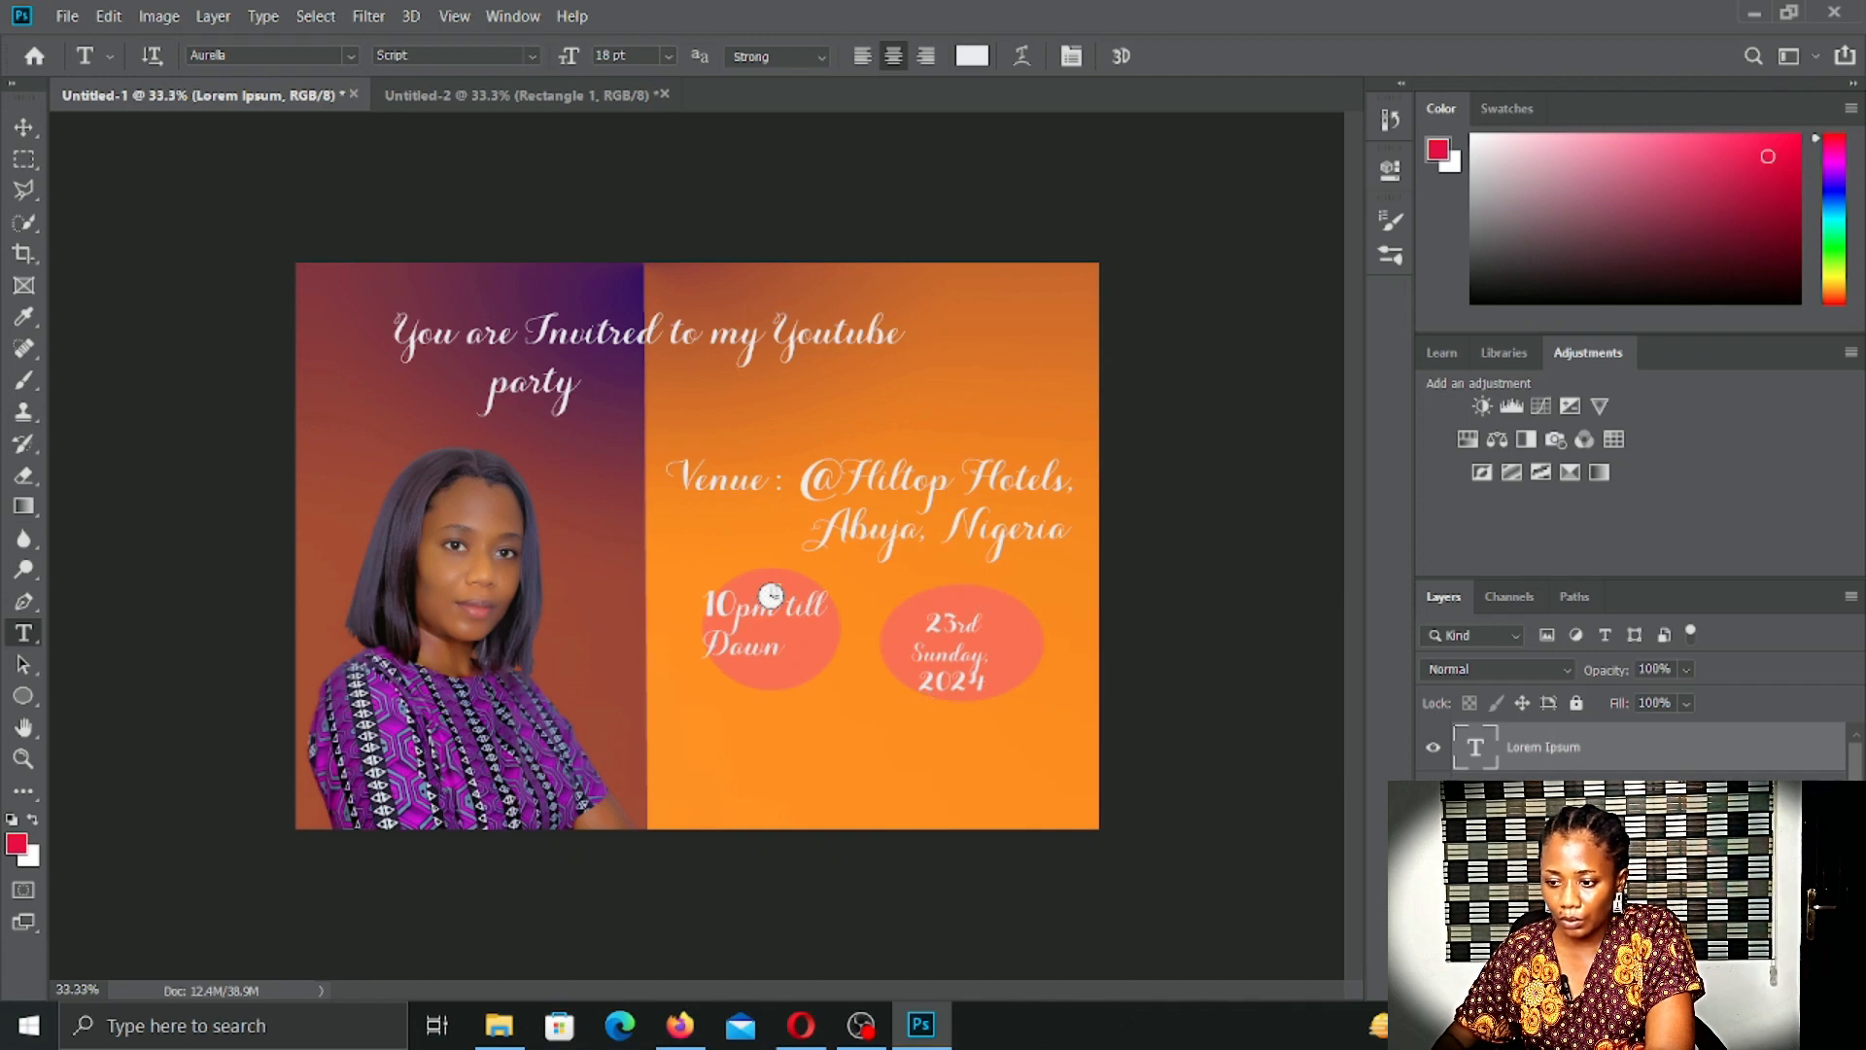
key(ctrl+z)
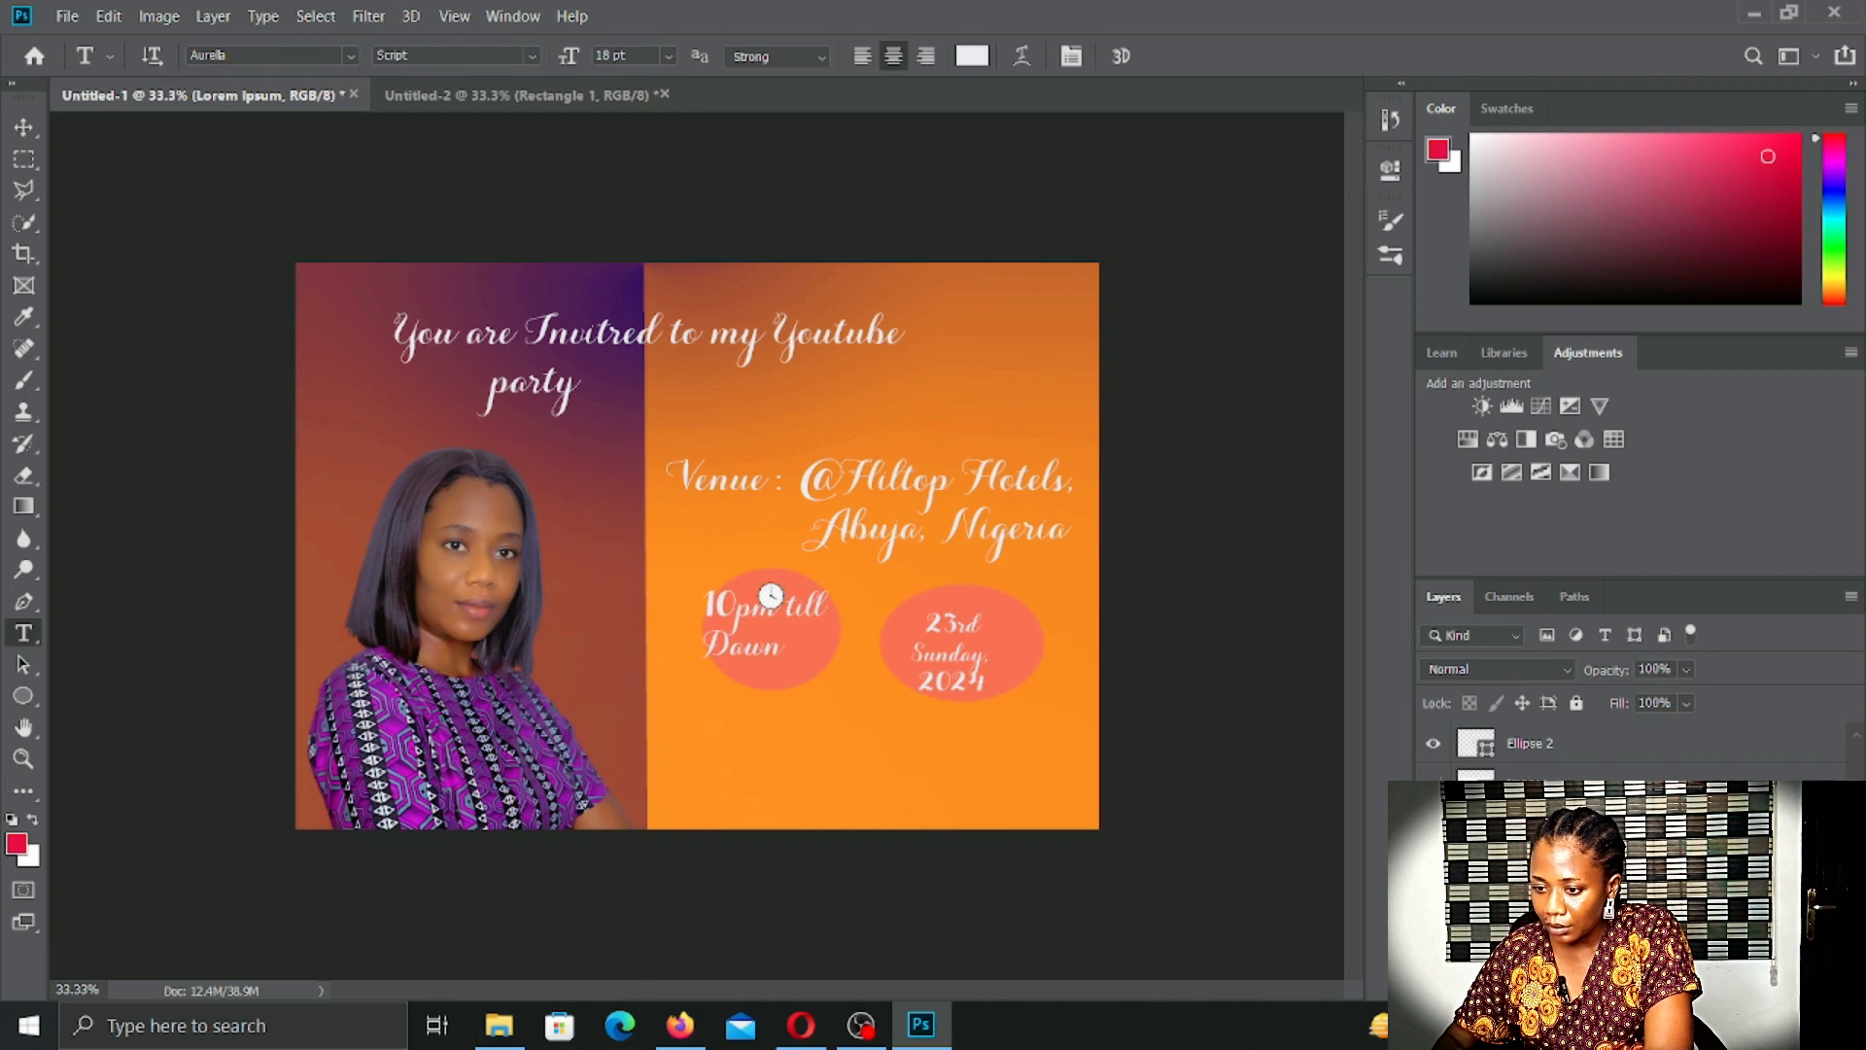
Step: Toggle the visibility of the faint skyline image and the date ellipse to check which layer is which
key(alt+bracketleft)
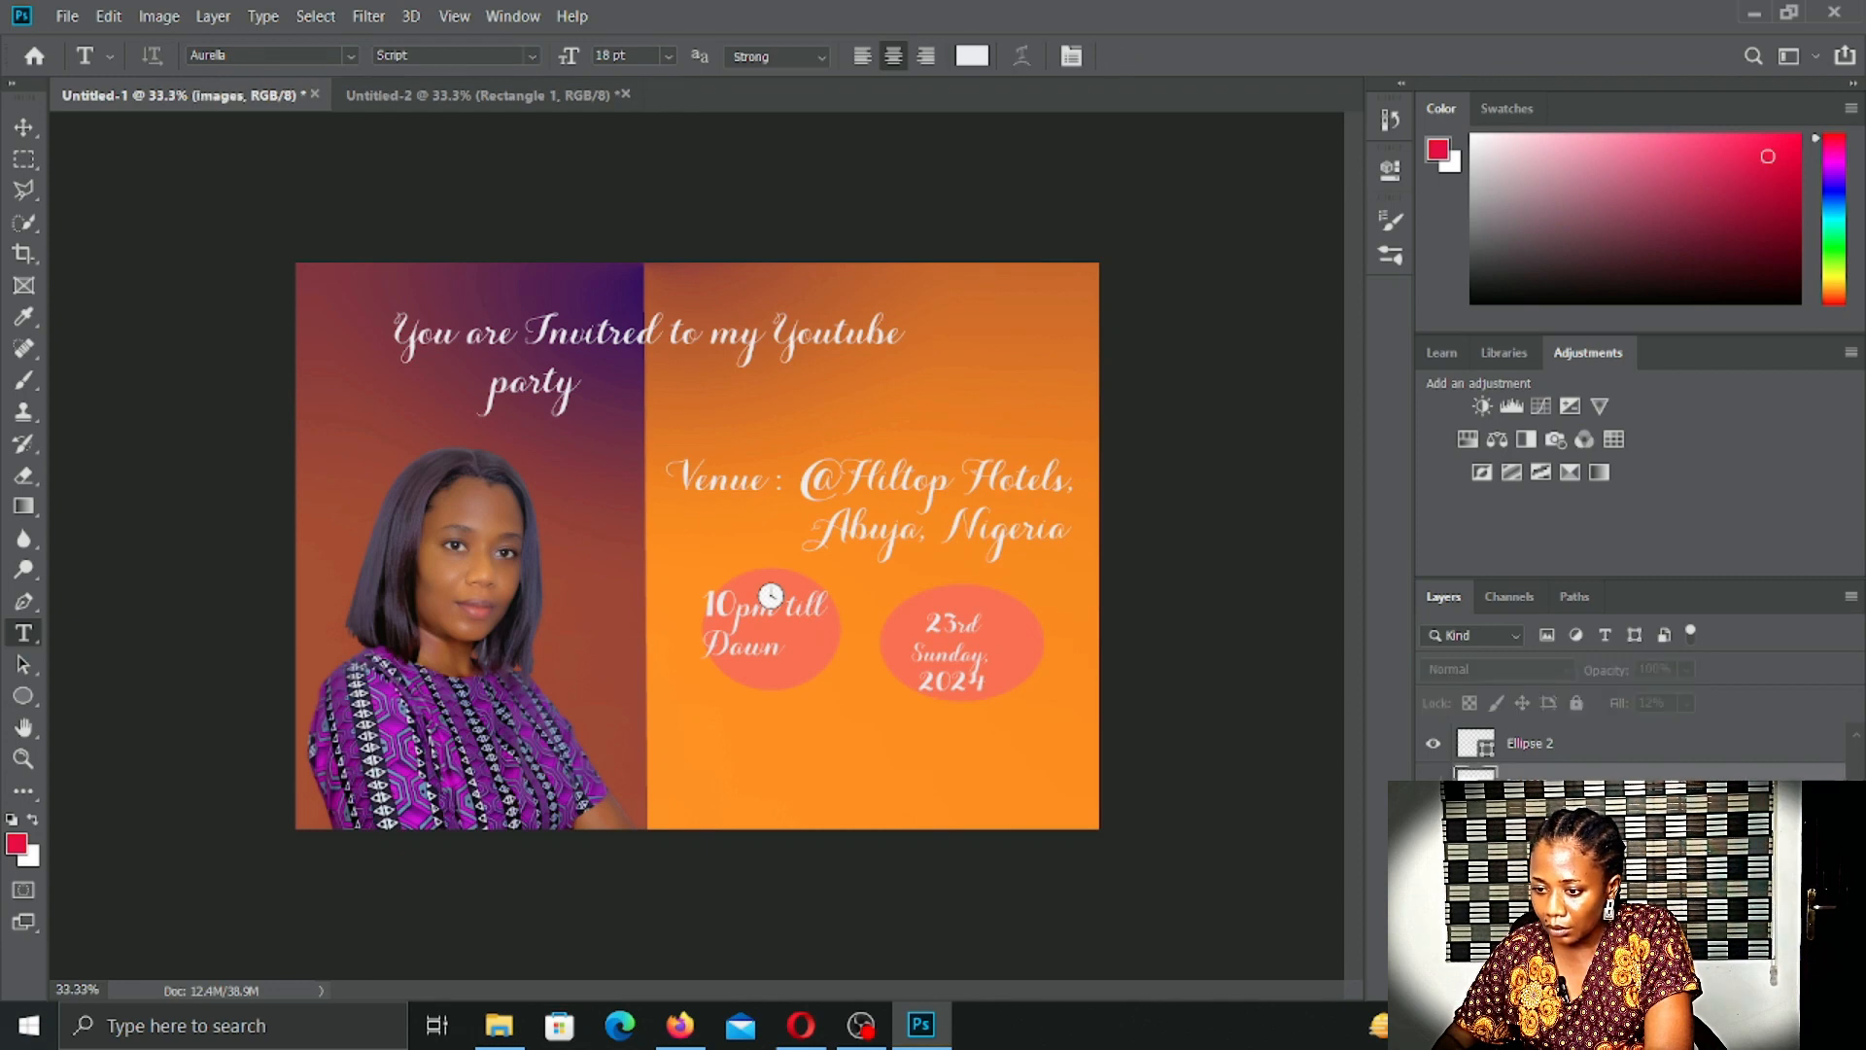
key(ctrl+comma)
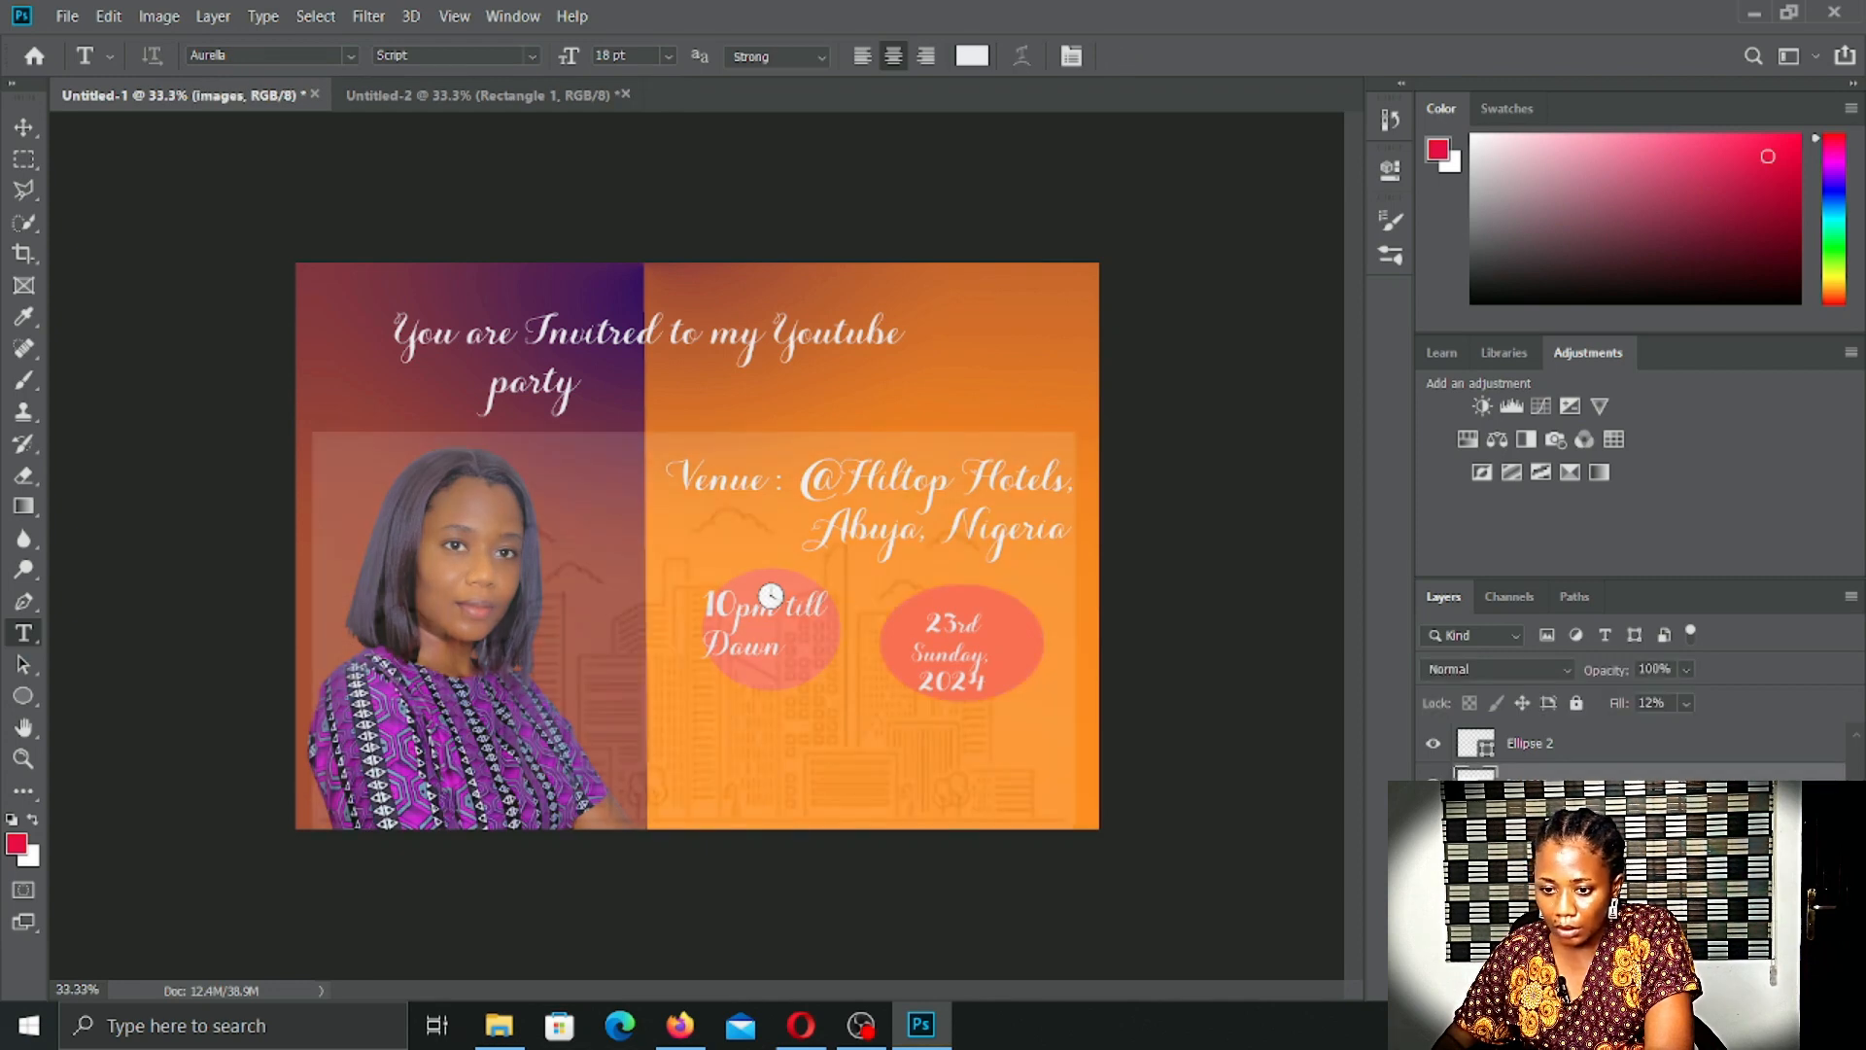
key(ctrl+comma)
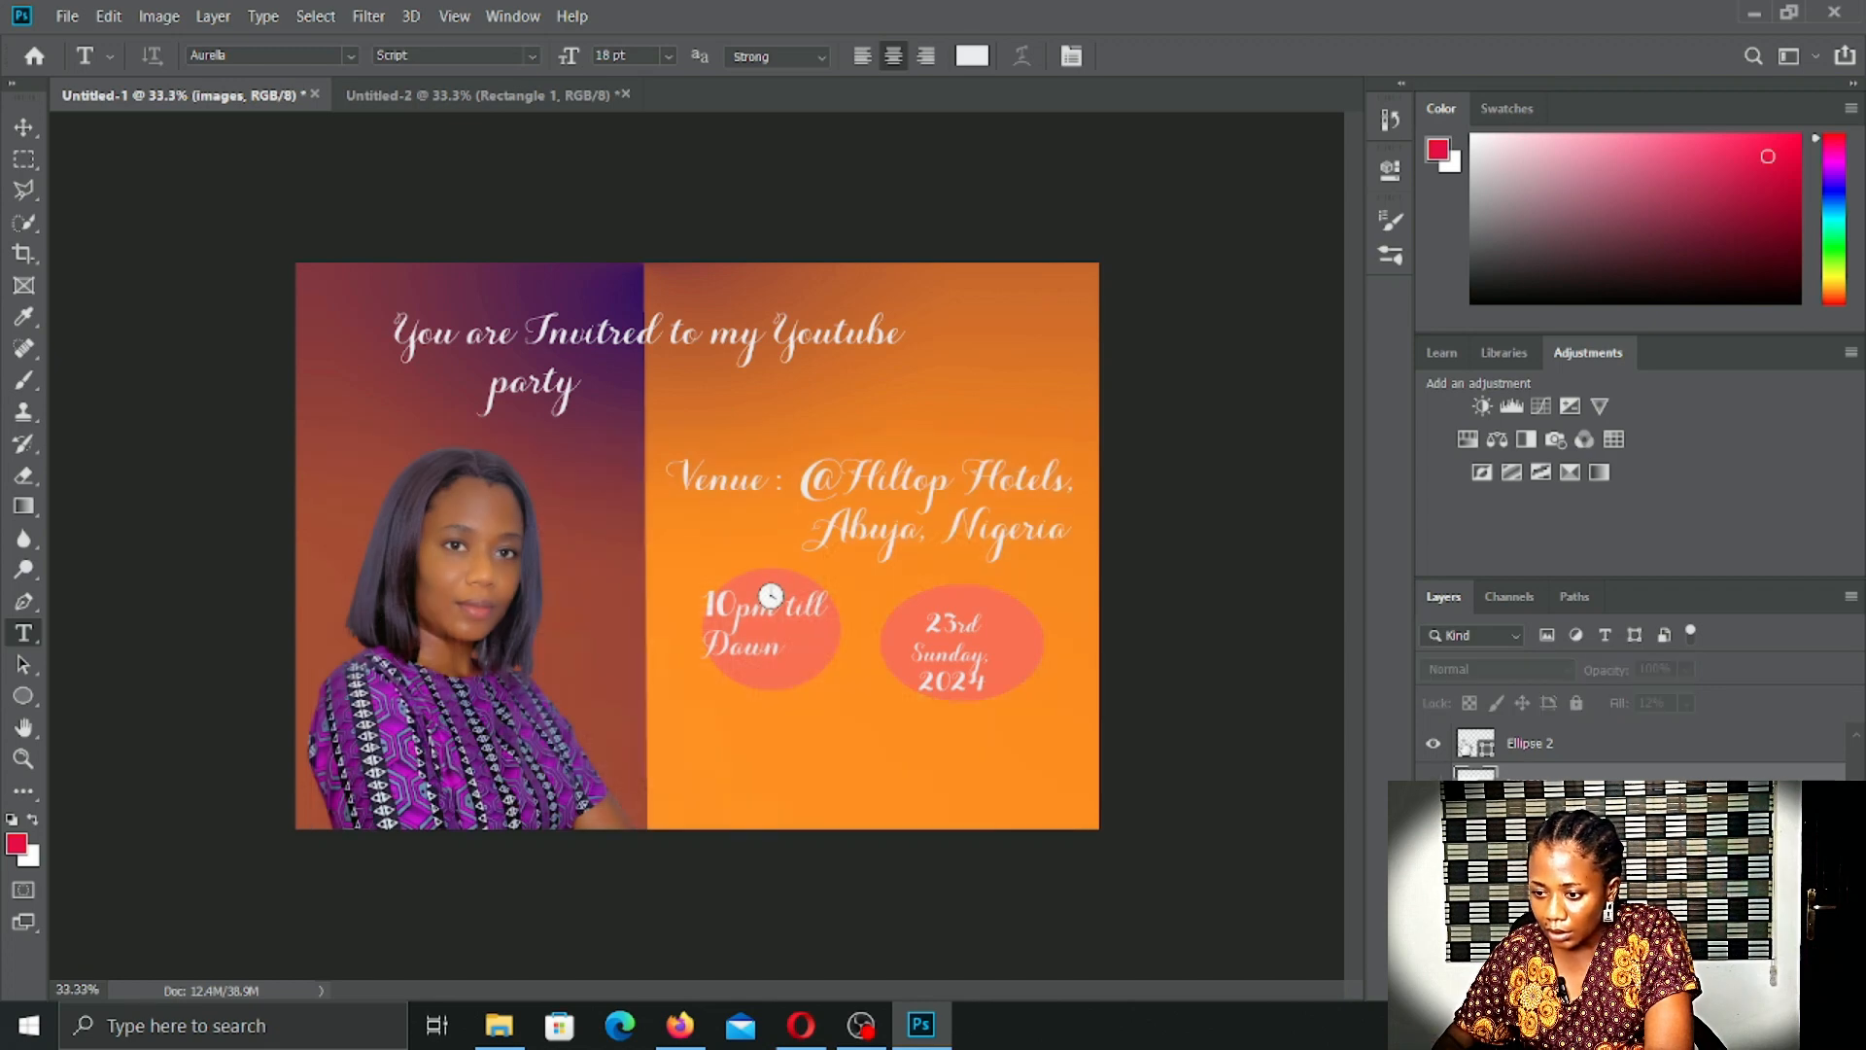
click(1433, 746)
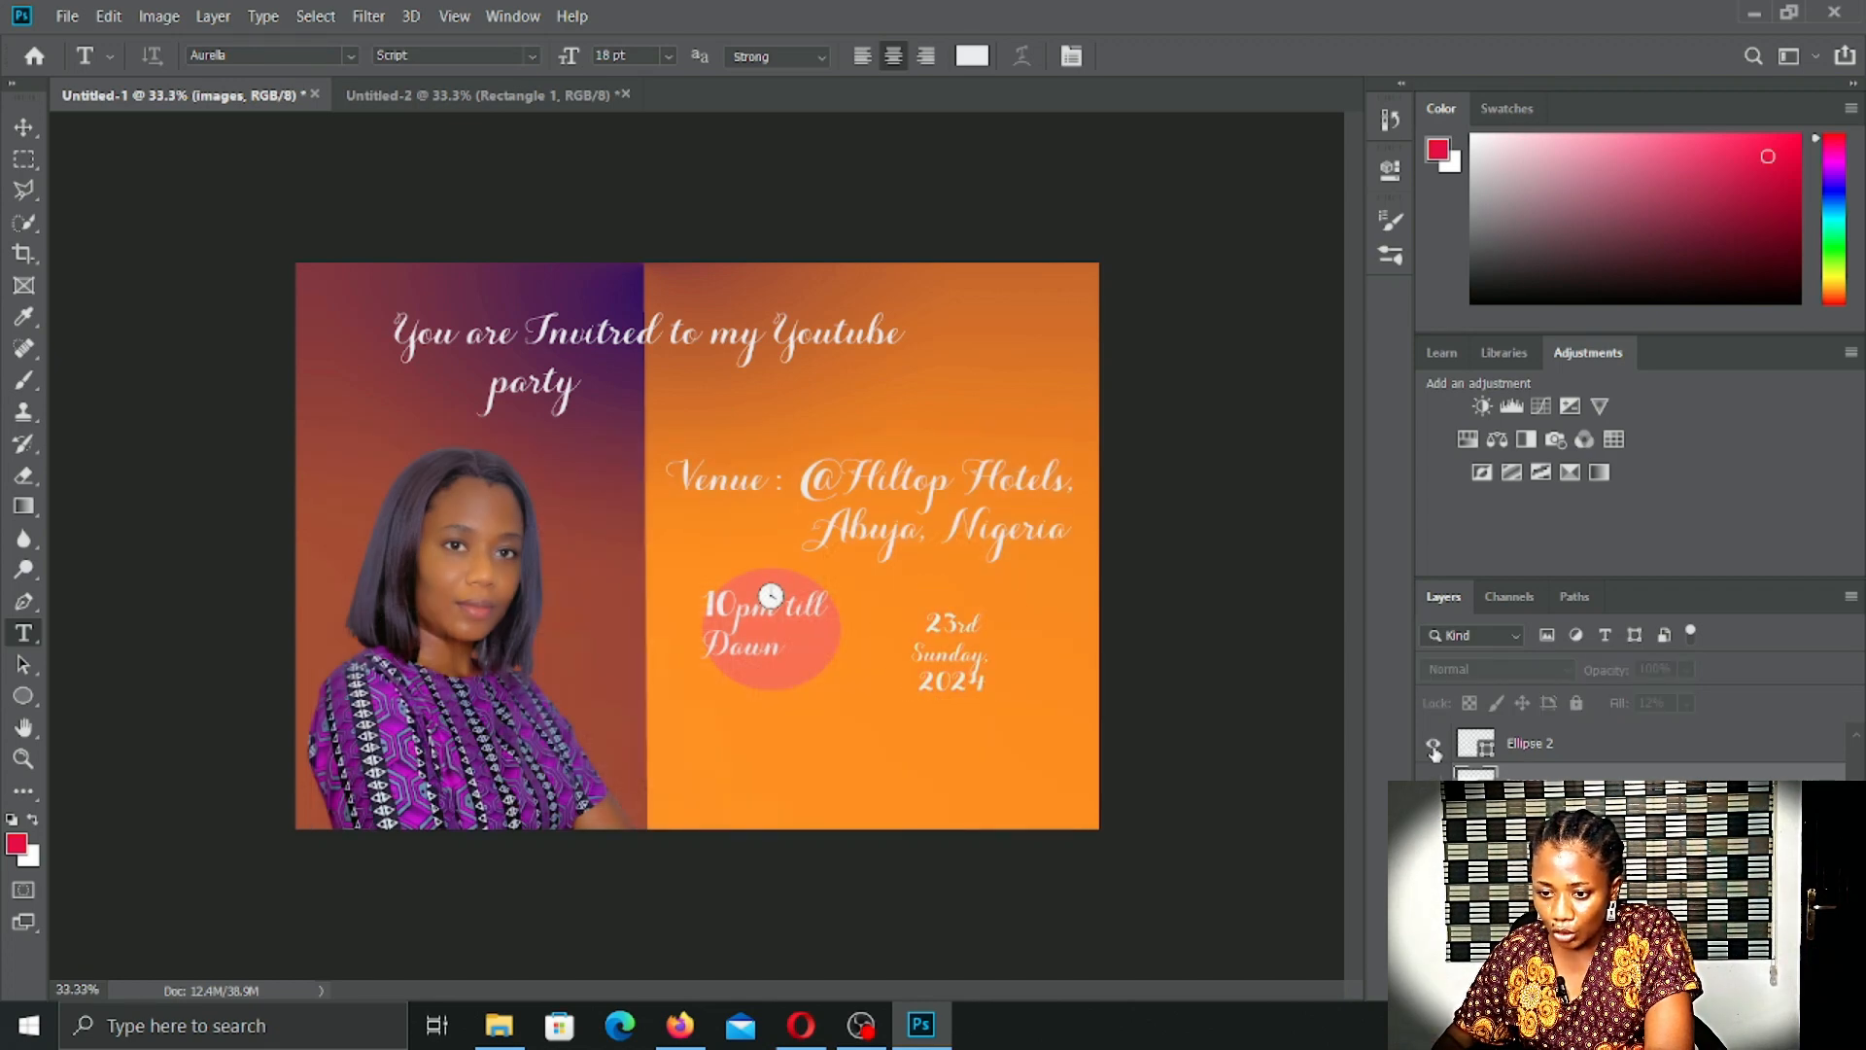
click(1433, 744)
scroll(1633, 749, up, 2)
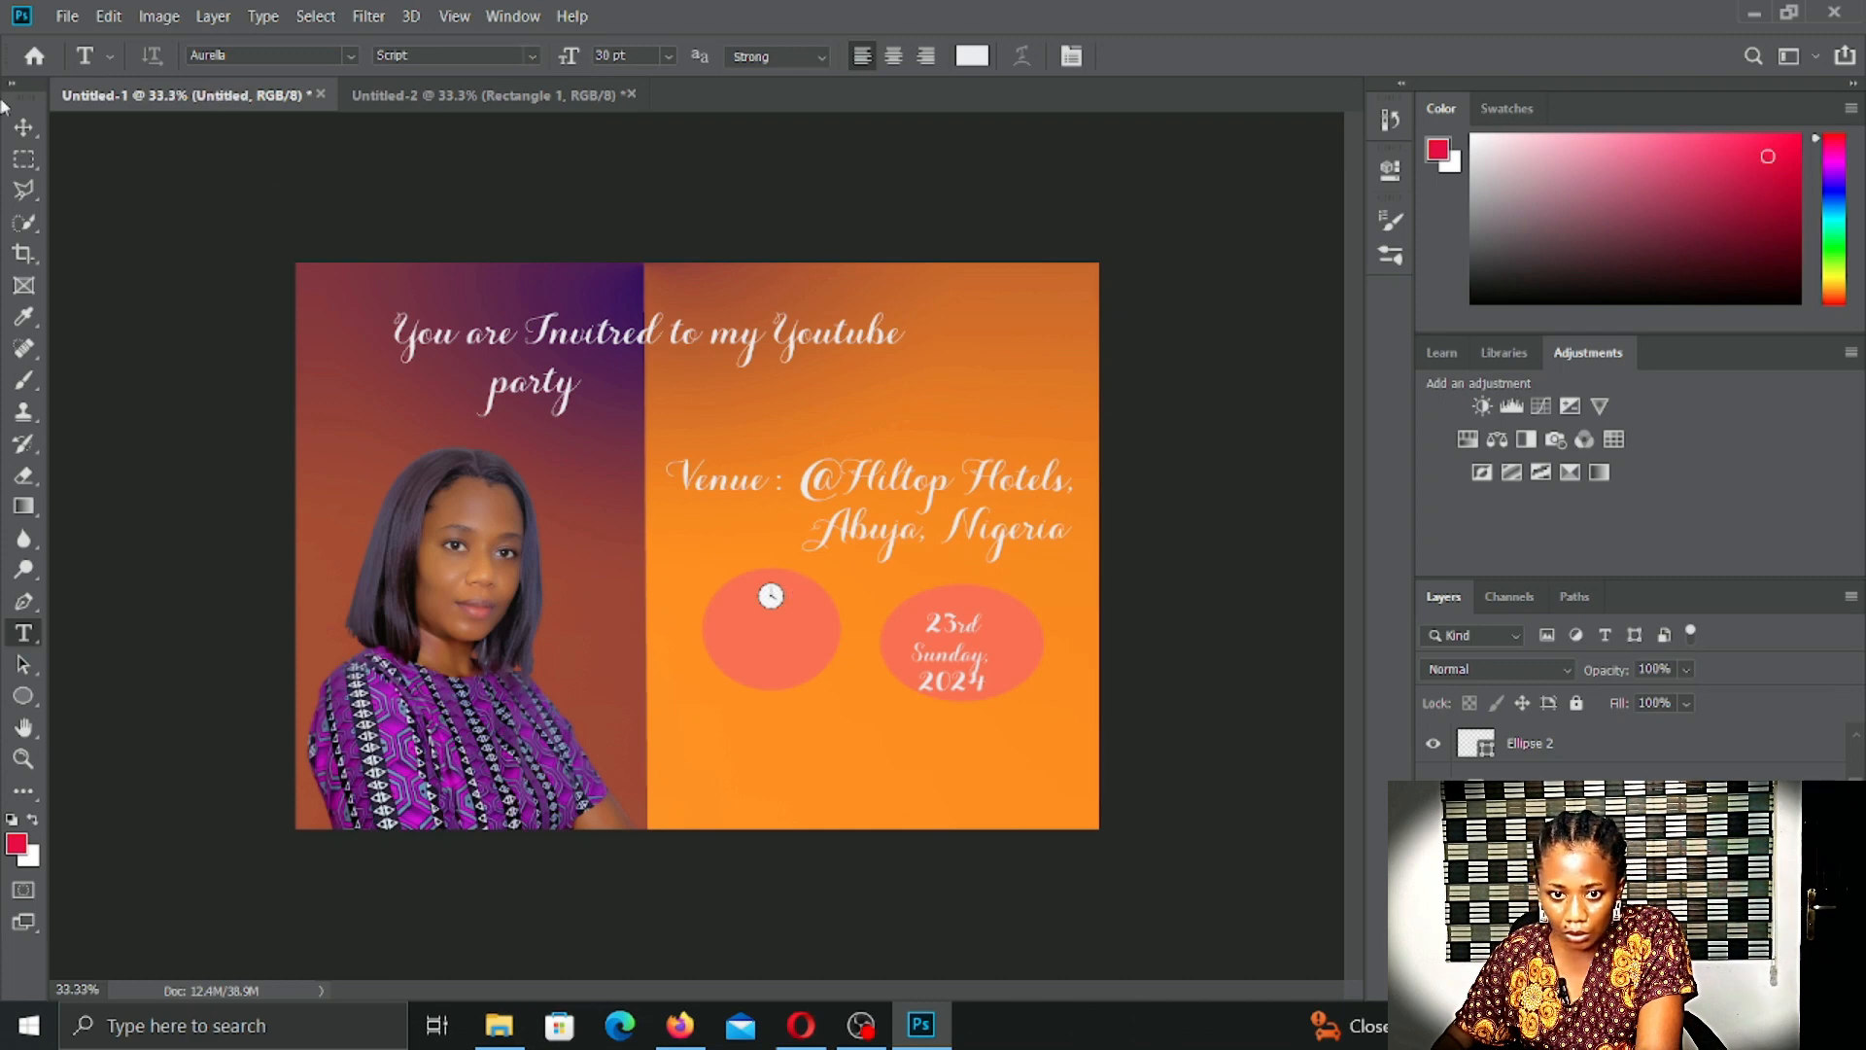
Step: Move the clock icon slightly up toward the top edge of the time ellipse, keeping the time text visible
click(23, 127)
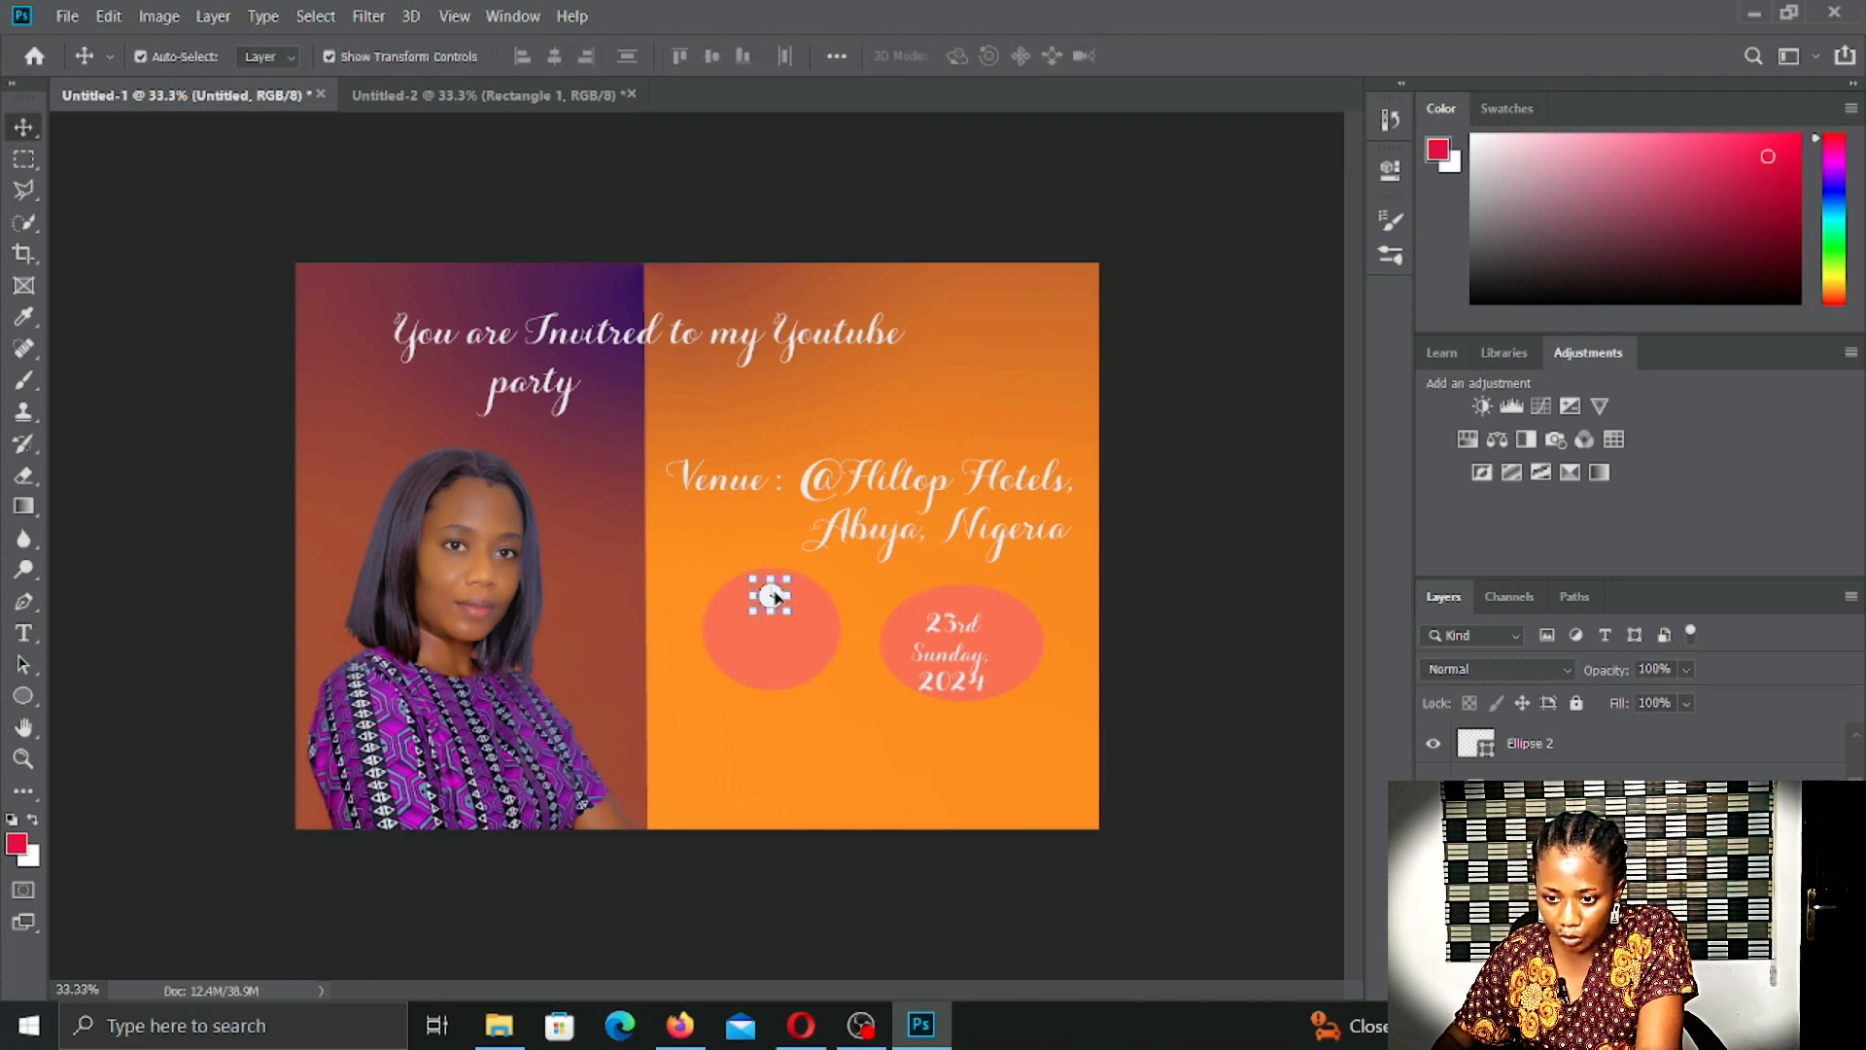
drag(770, 597, 769, 585)
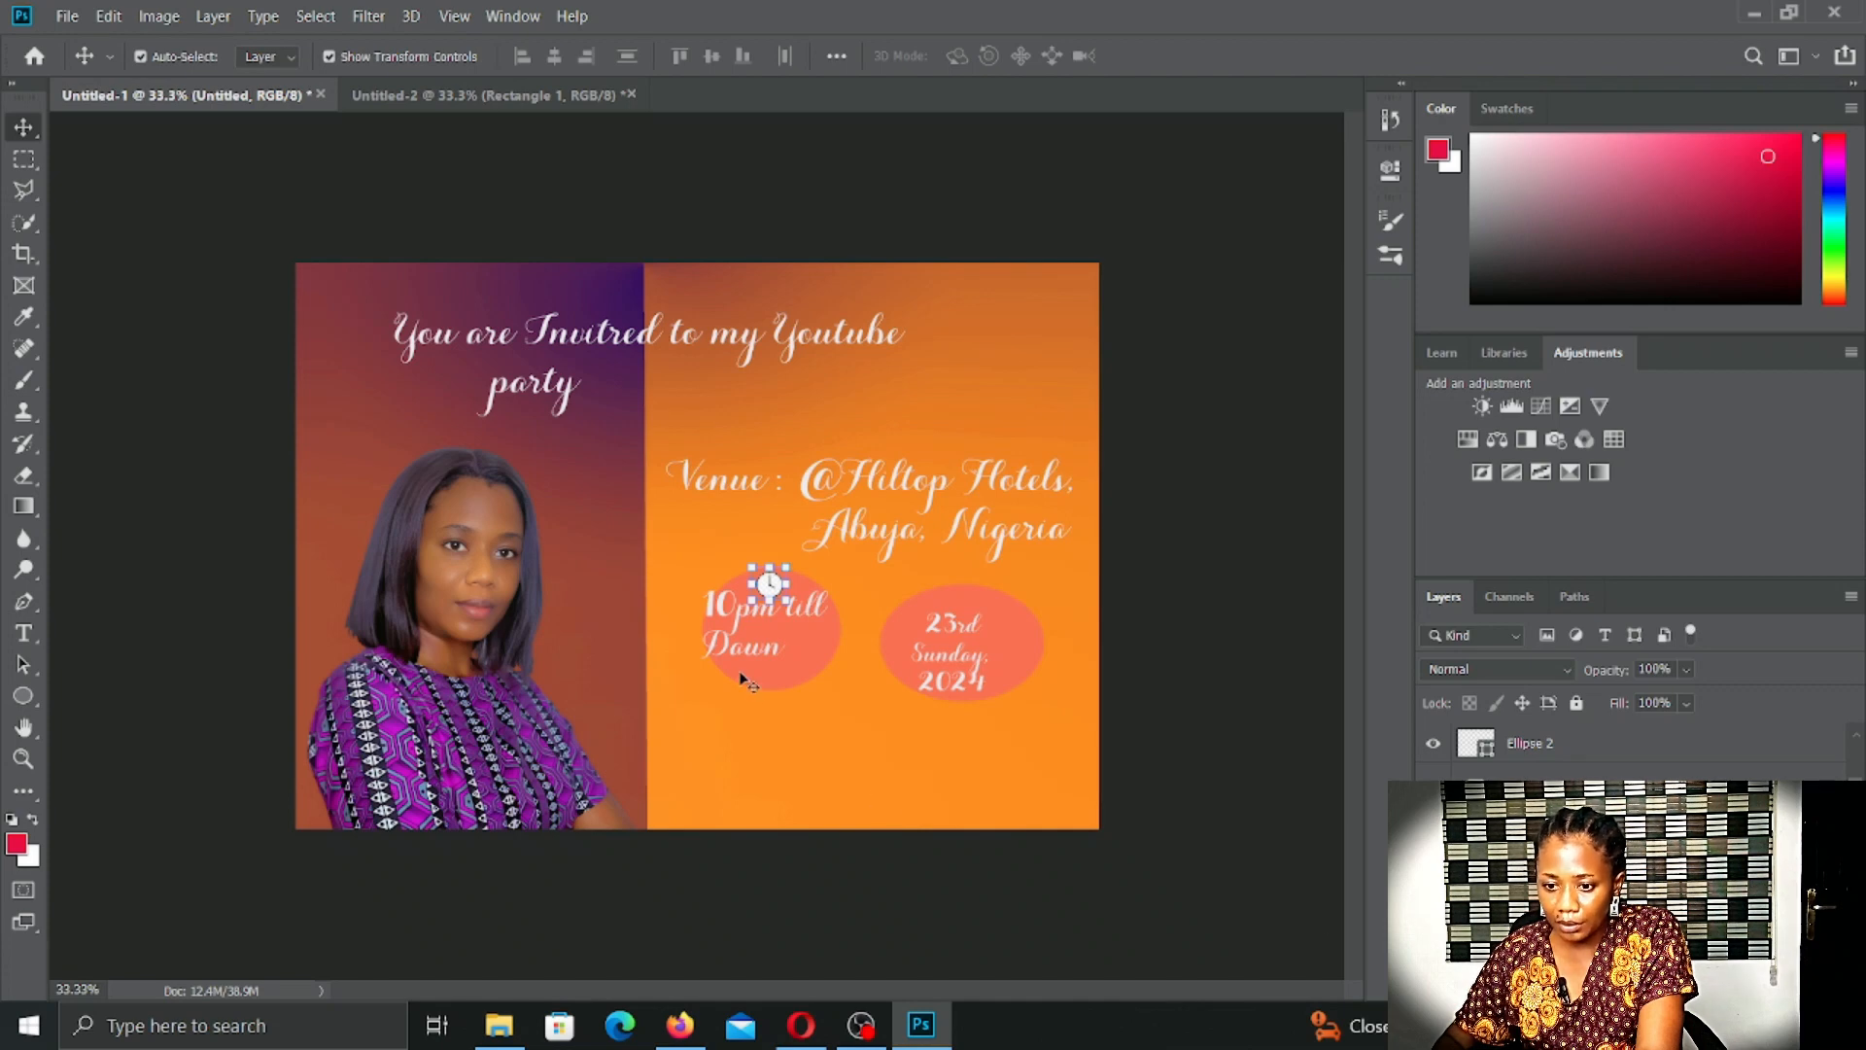
click(793, 743)
Step: Scale the date text up to about 174% and enlarge the coral ellipse behind it to hold the bigger lettering
click(948, 646)
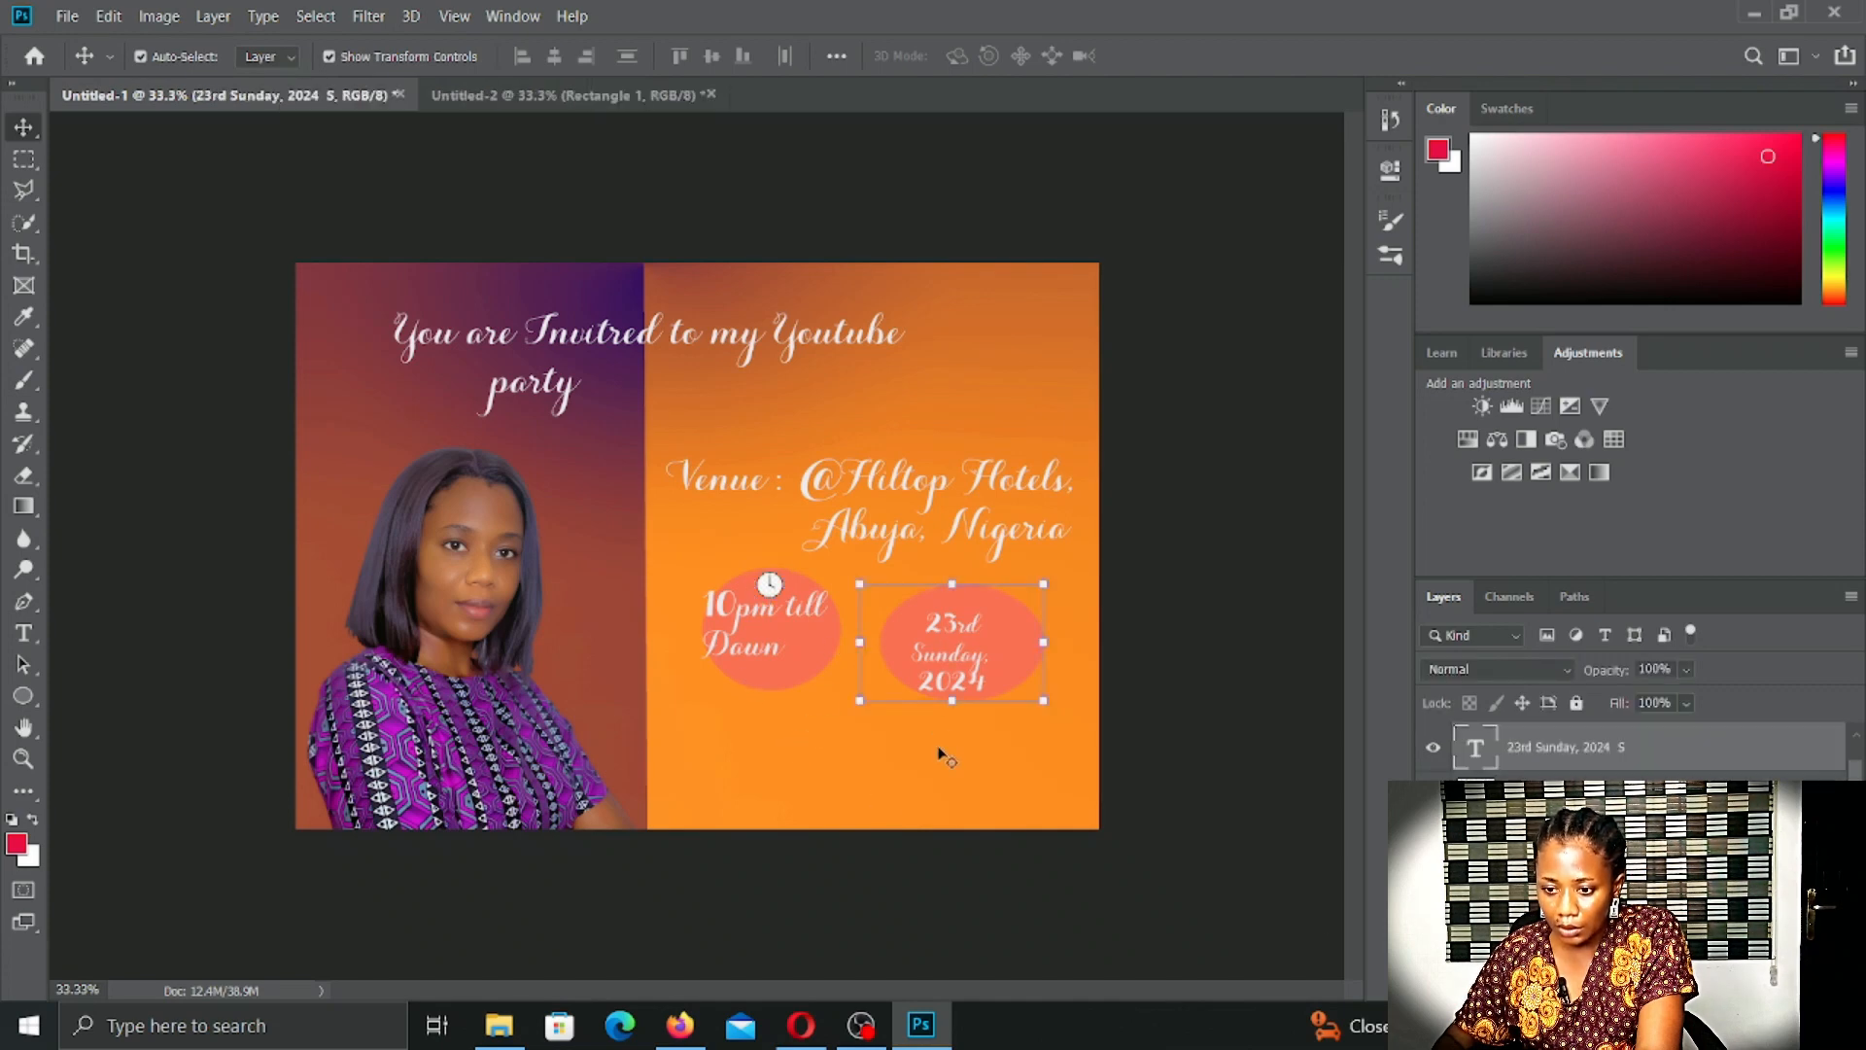
drag(860, 643, 722, 628)
mouse_move(908, 661)
mouse_down()
mouse_move(933, 630)
mouse_move(887, 634)
mouse_move(932, 663)
mouse_up()
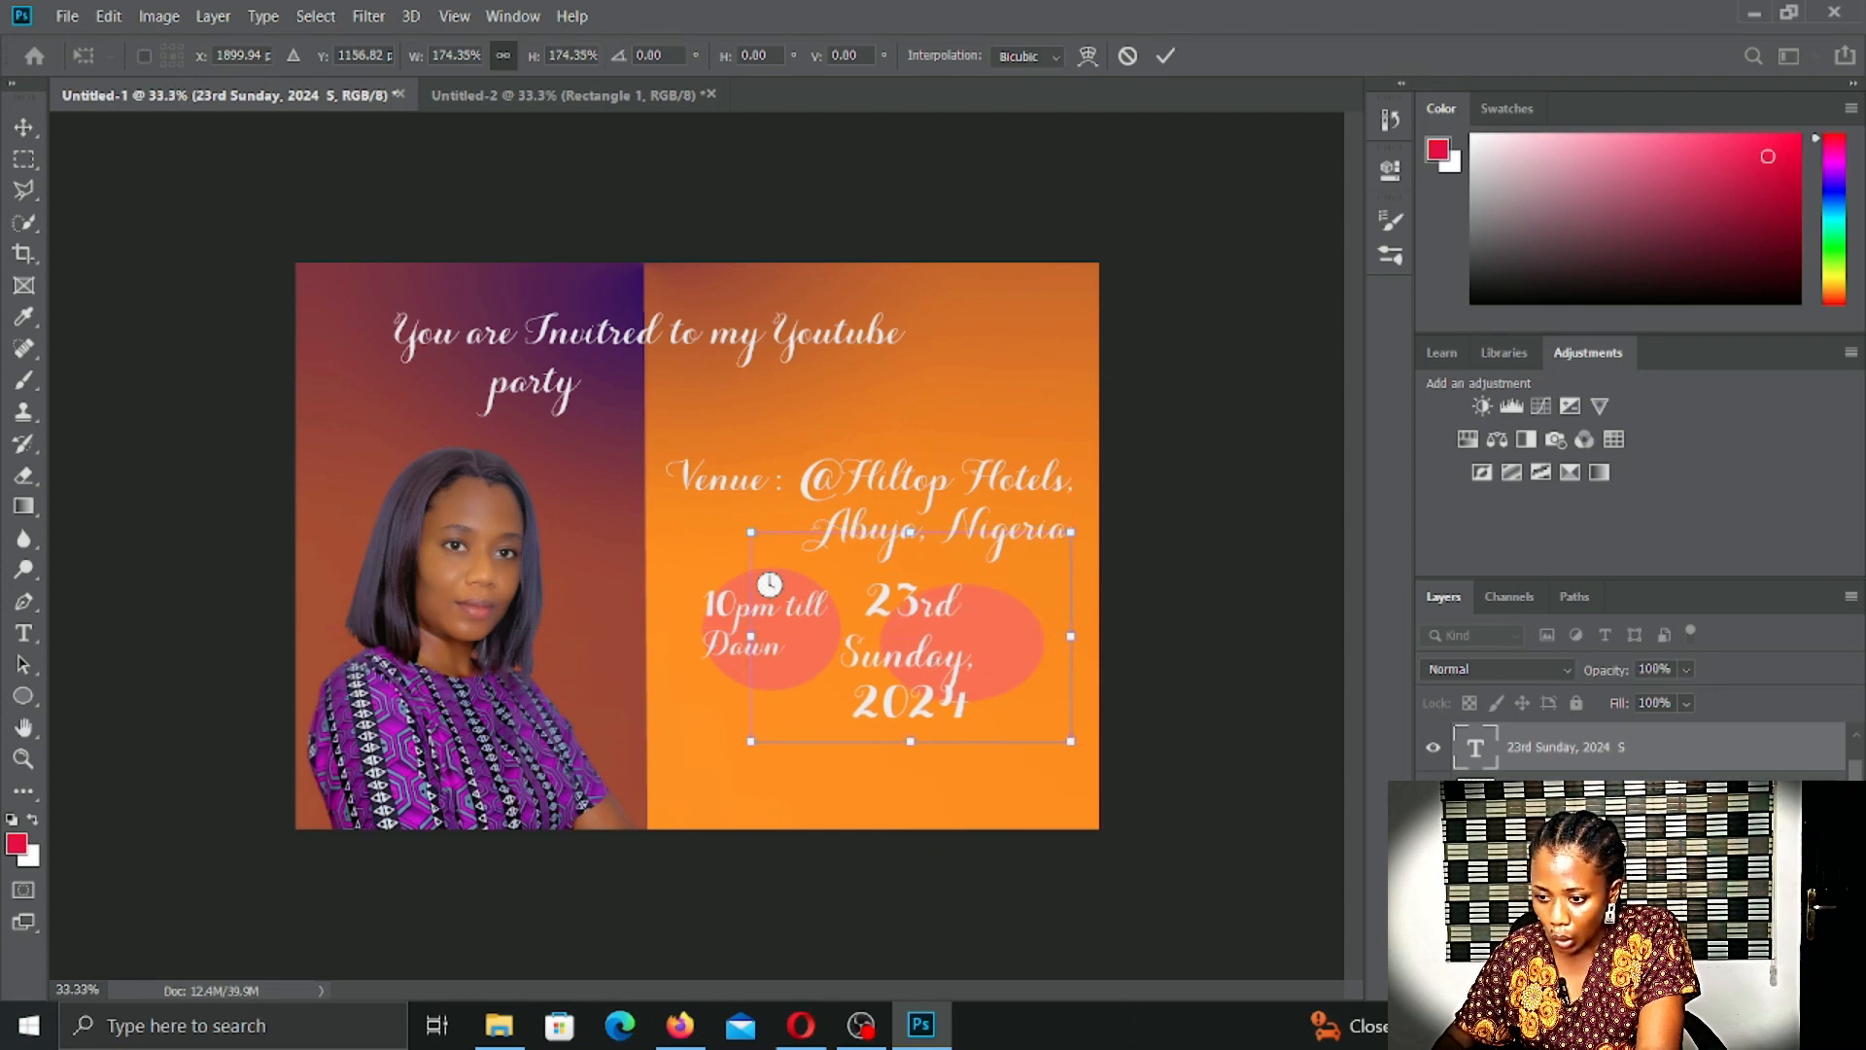
key(Return)
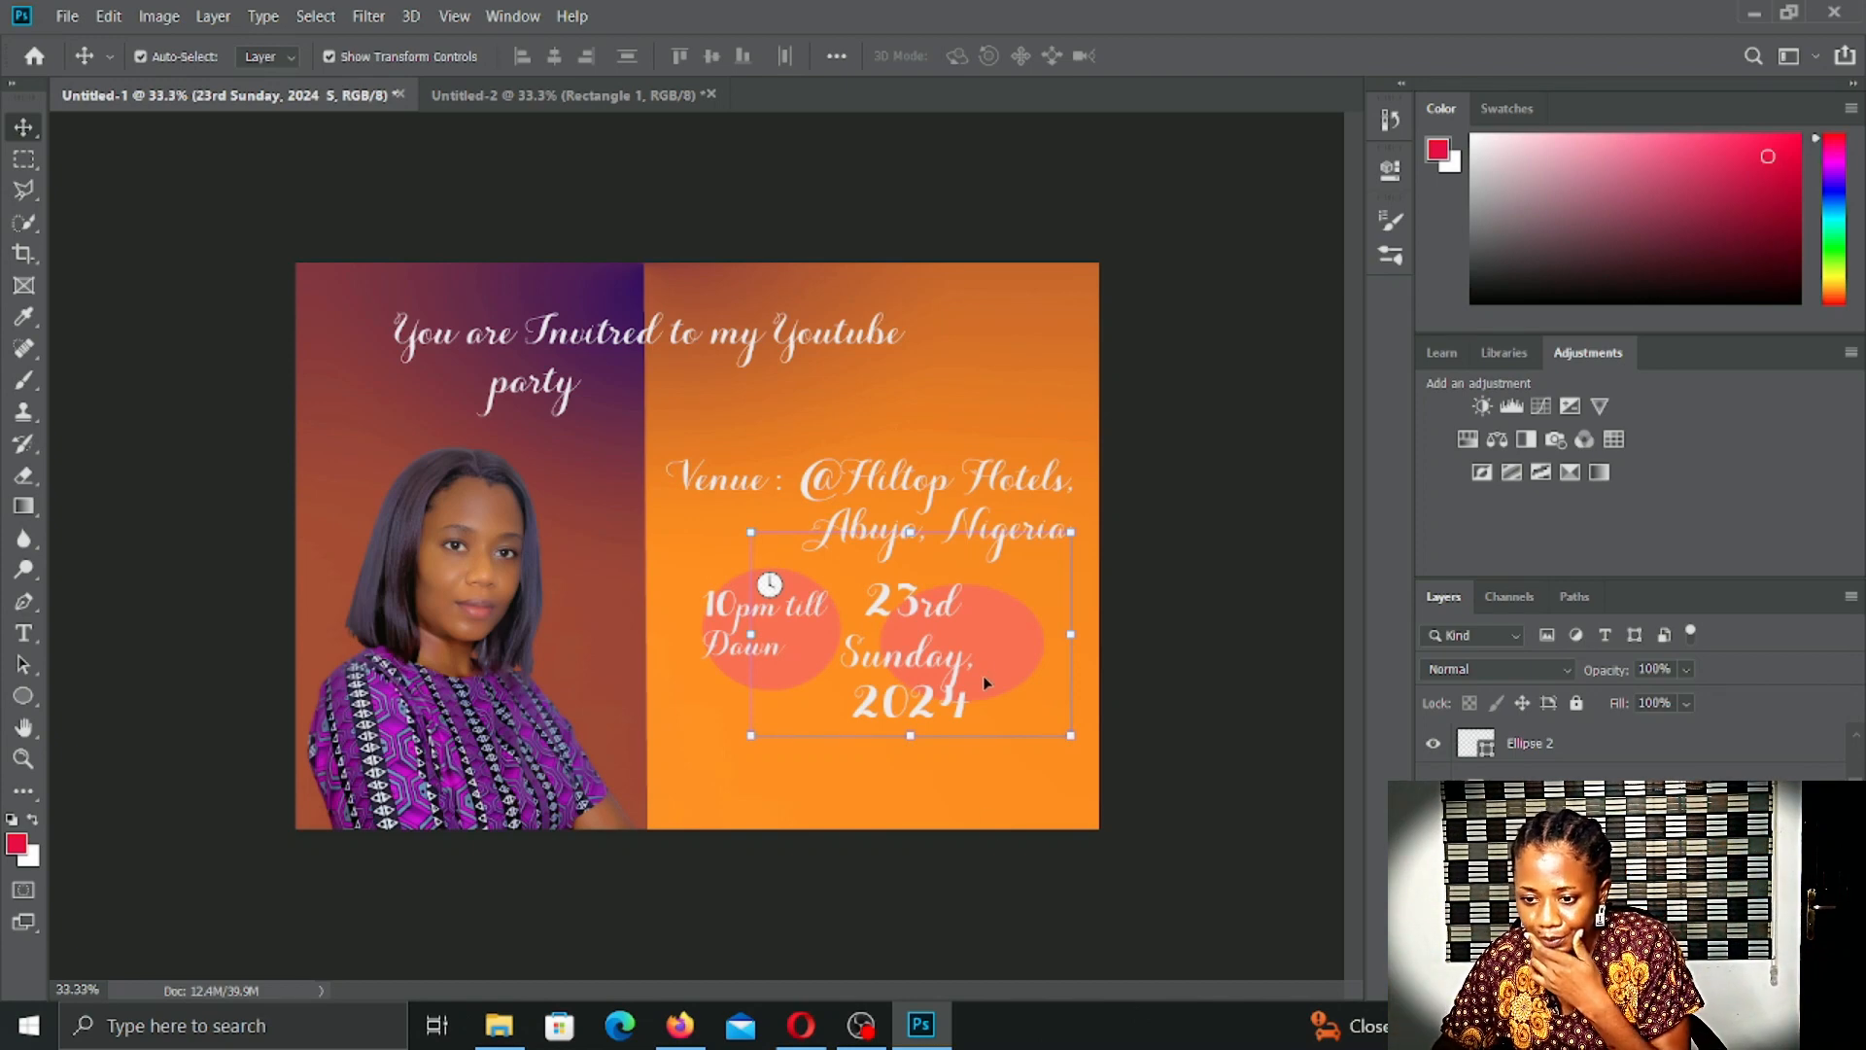
key(Return)
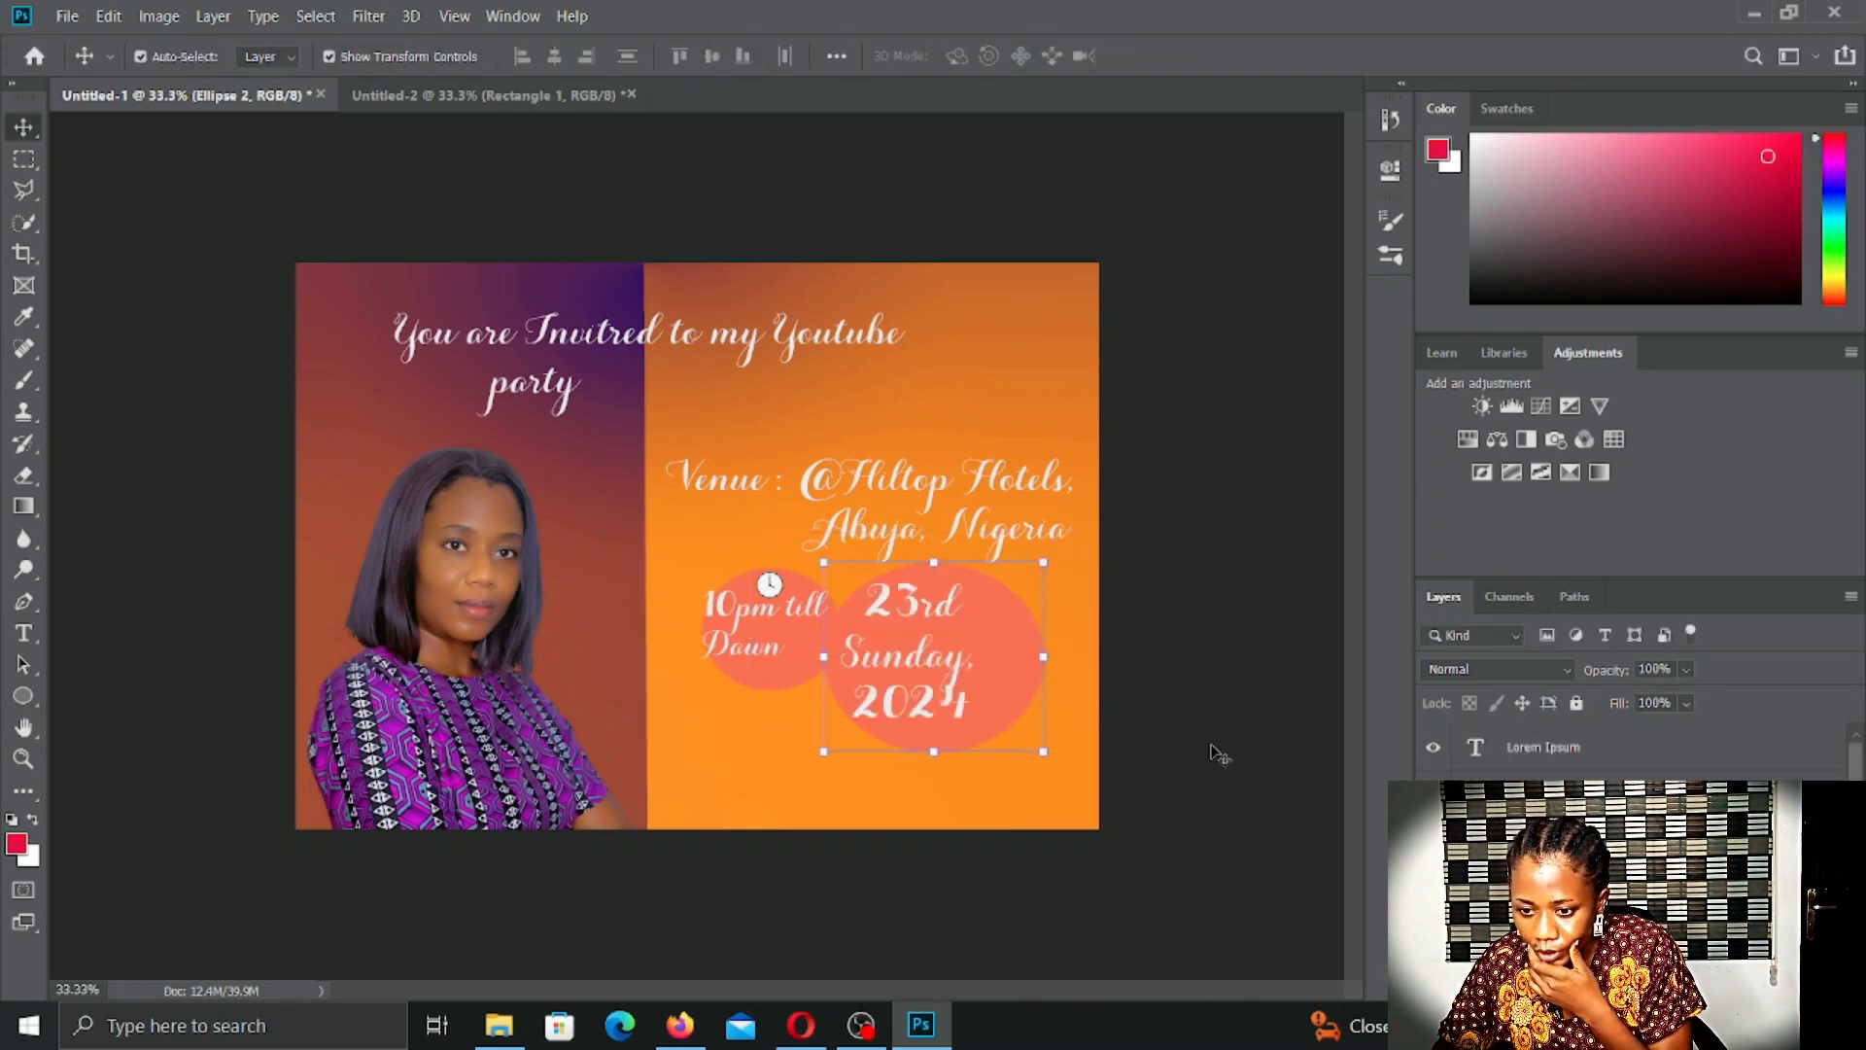
Step: With the time text and clock hidden, enlarge the time ellipse to about 138% width and 155% height, level with the date ellipse
click(744, 680)
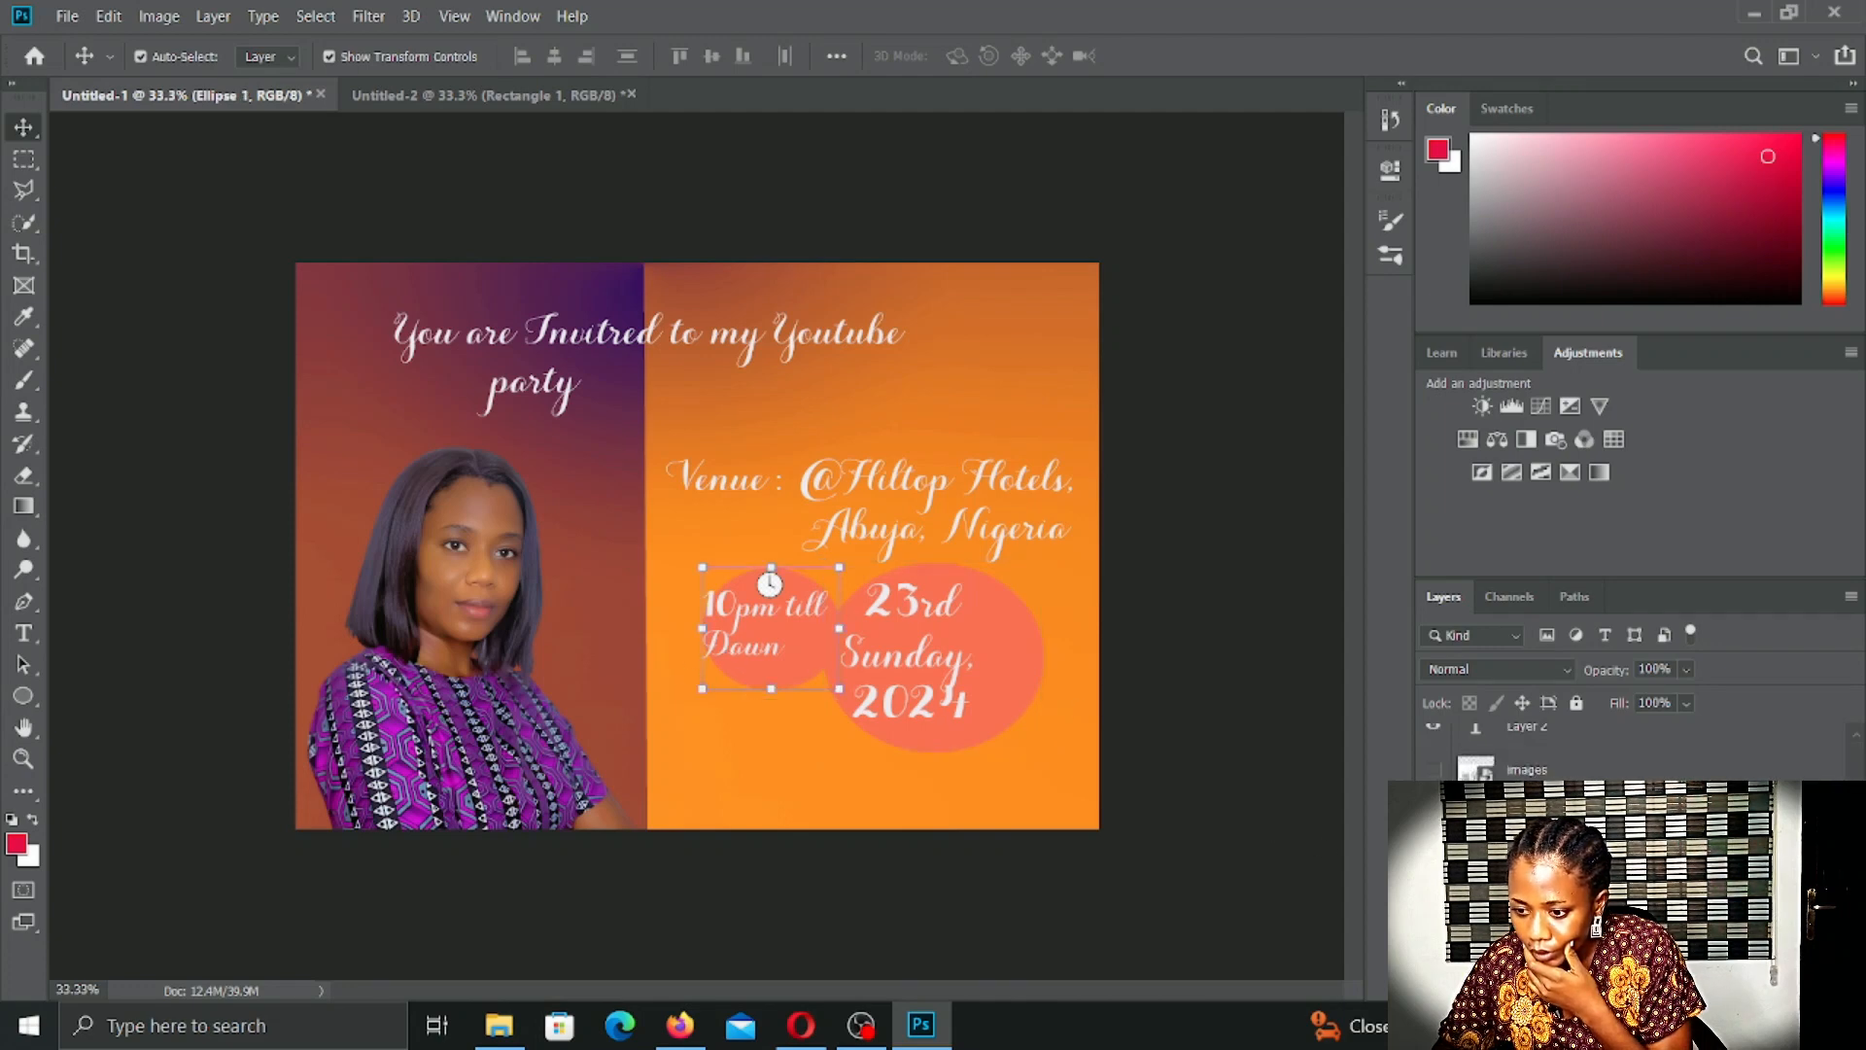
click(1433, 768)
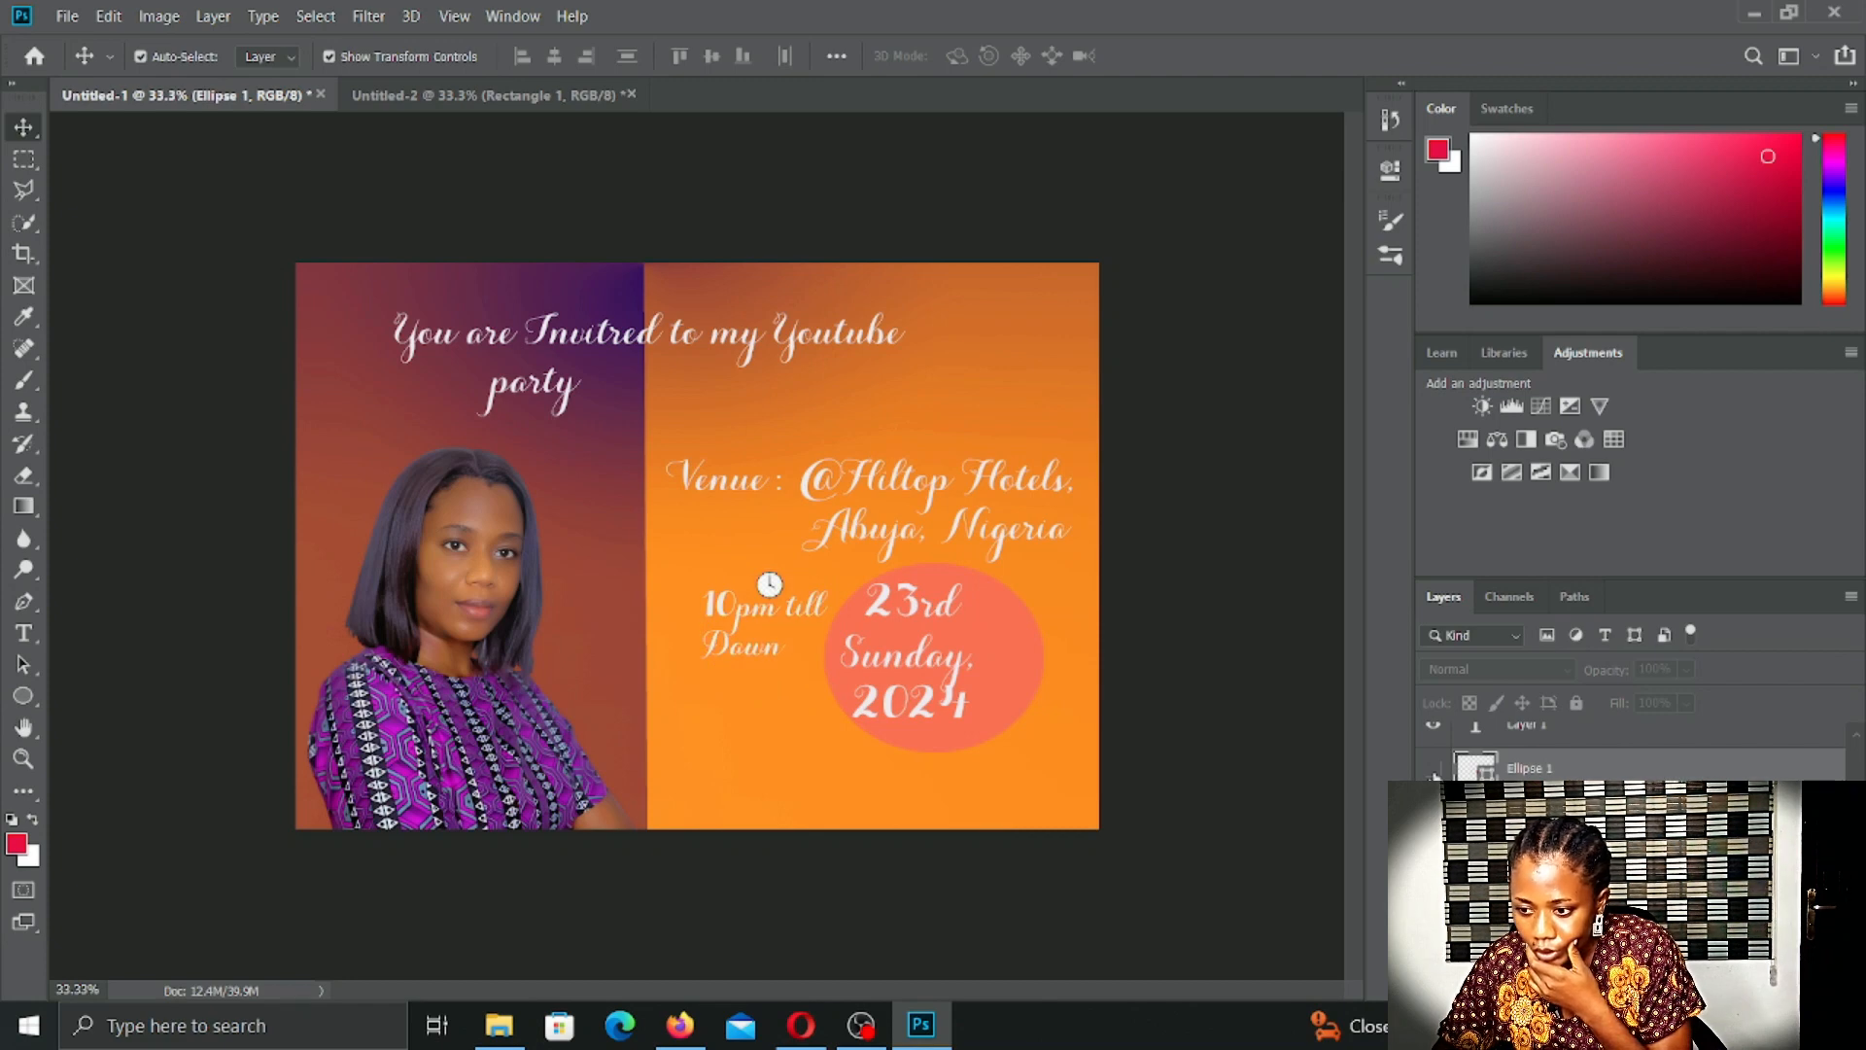
click(1433, 768)
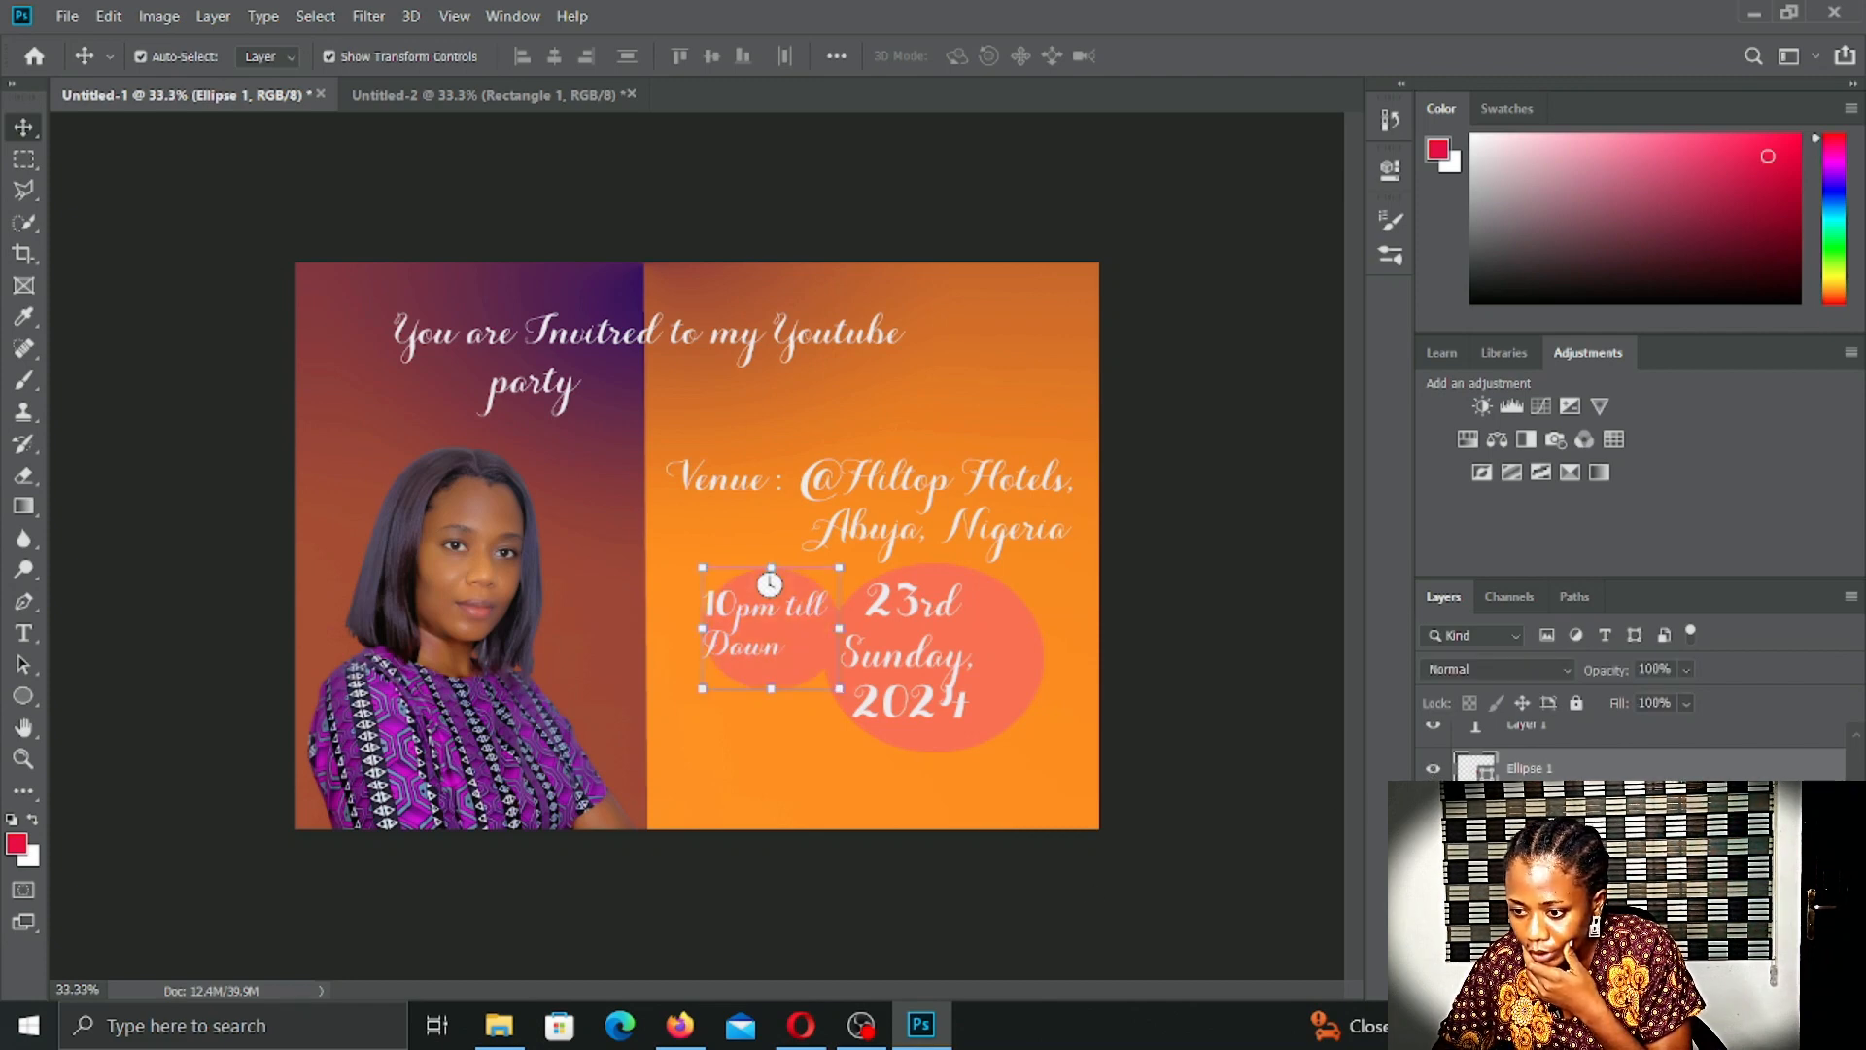
scroll(1633, 753, up, 2)
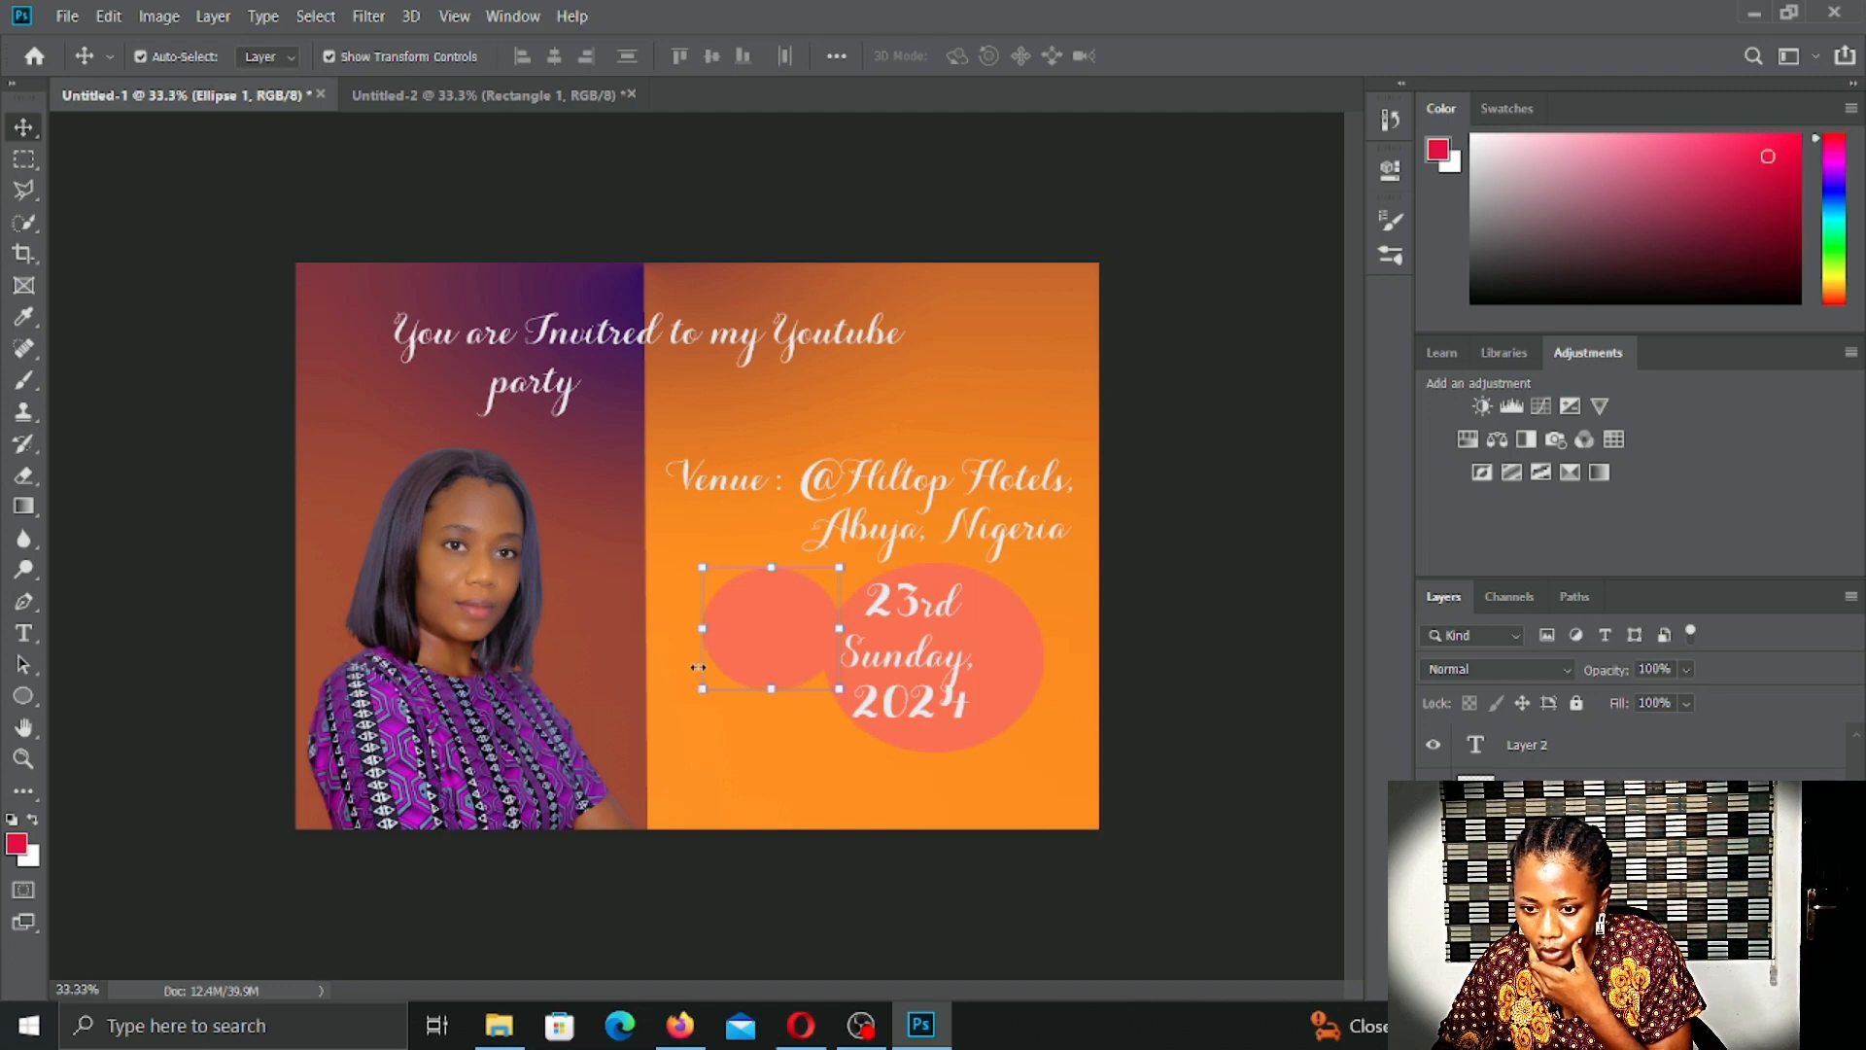
drag(700, 632, 667, 631)
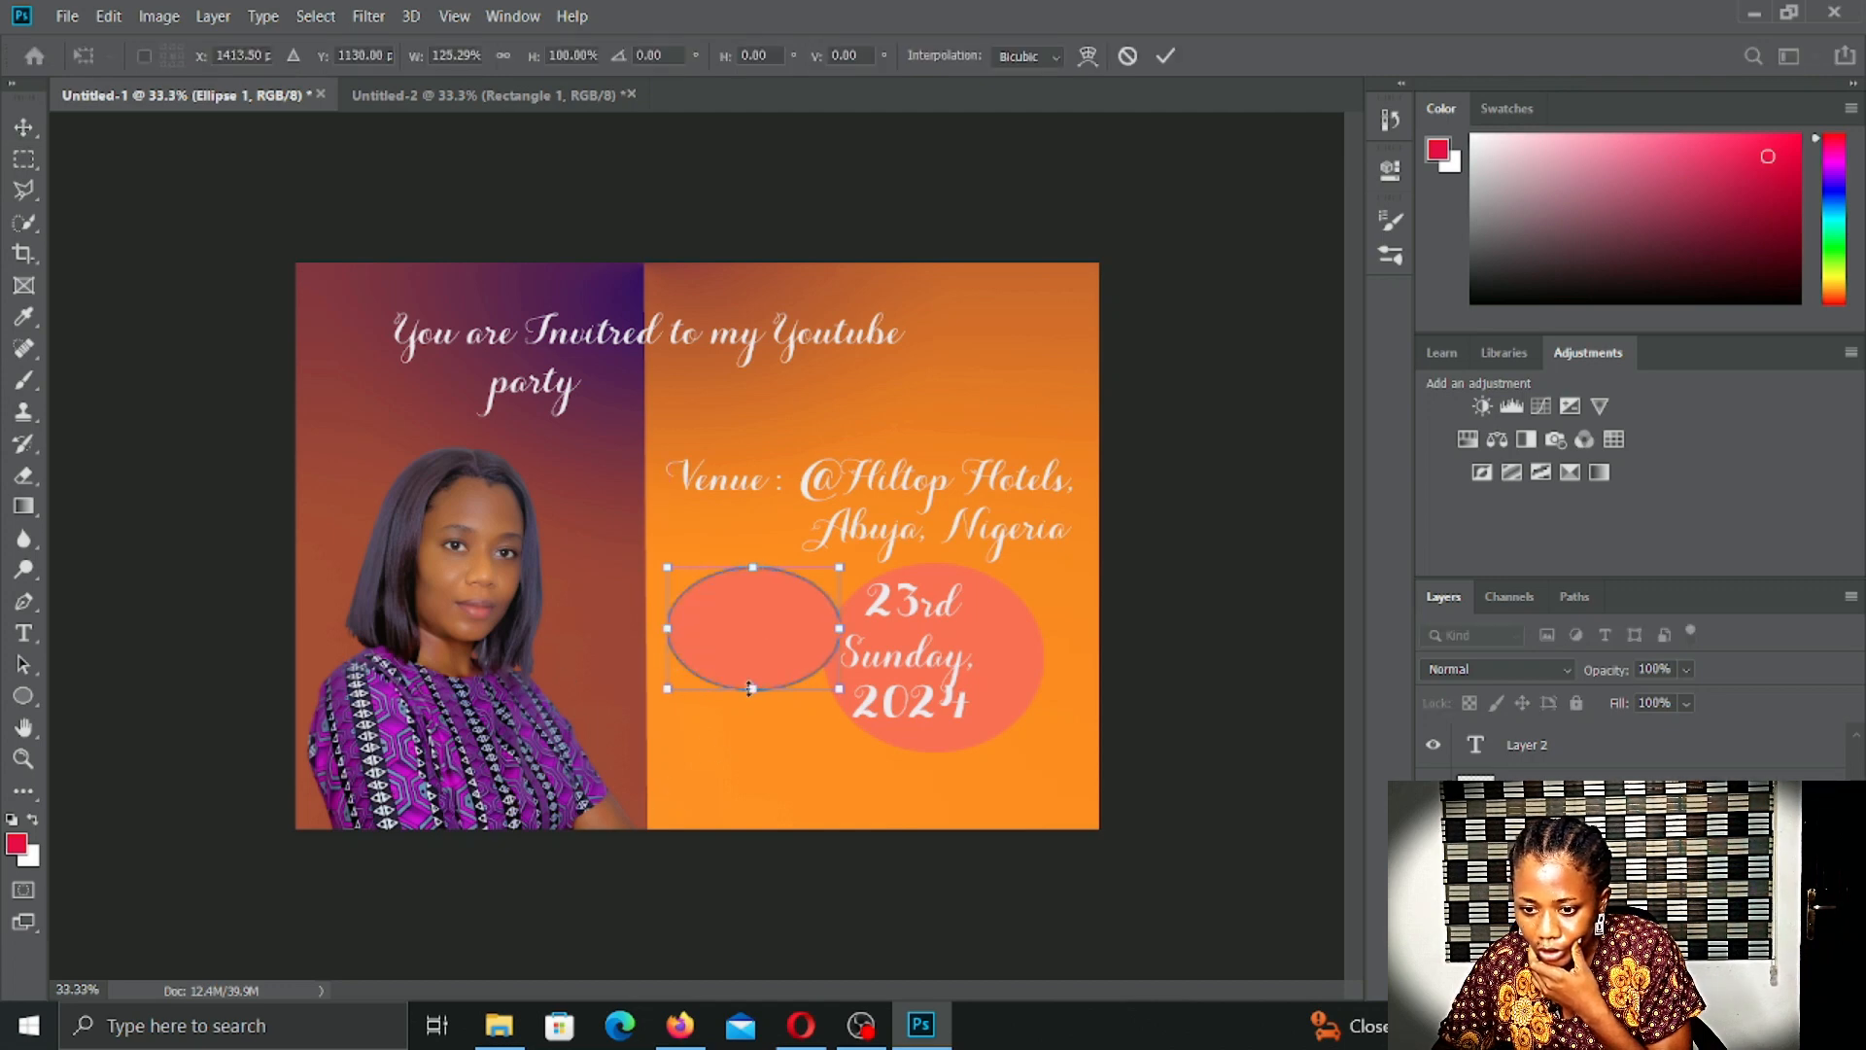
drag(756, 688, 761, 751)
drag(756, 566, 755, 562)
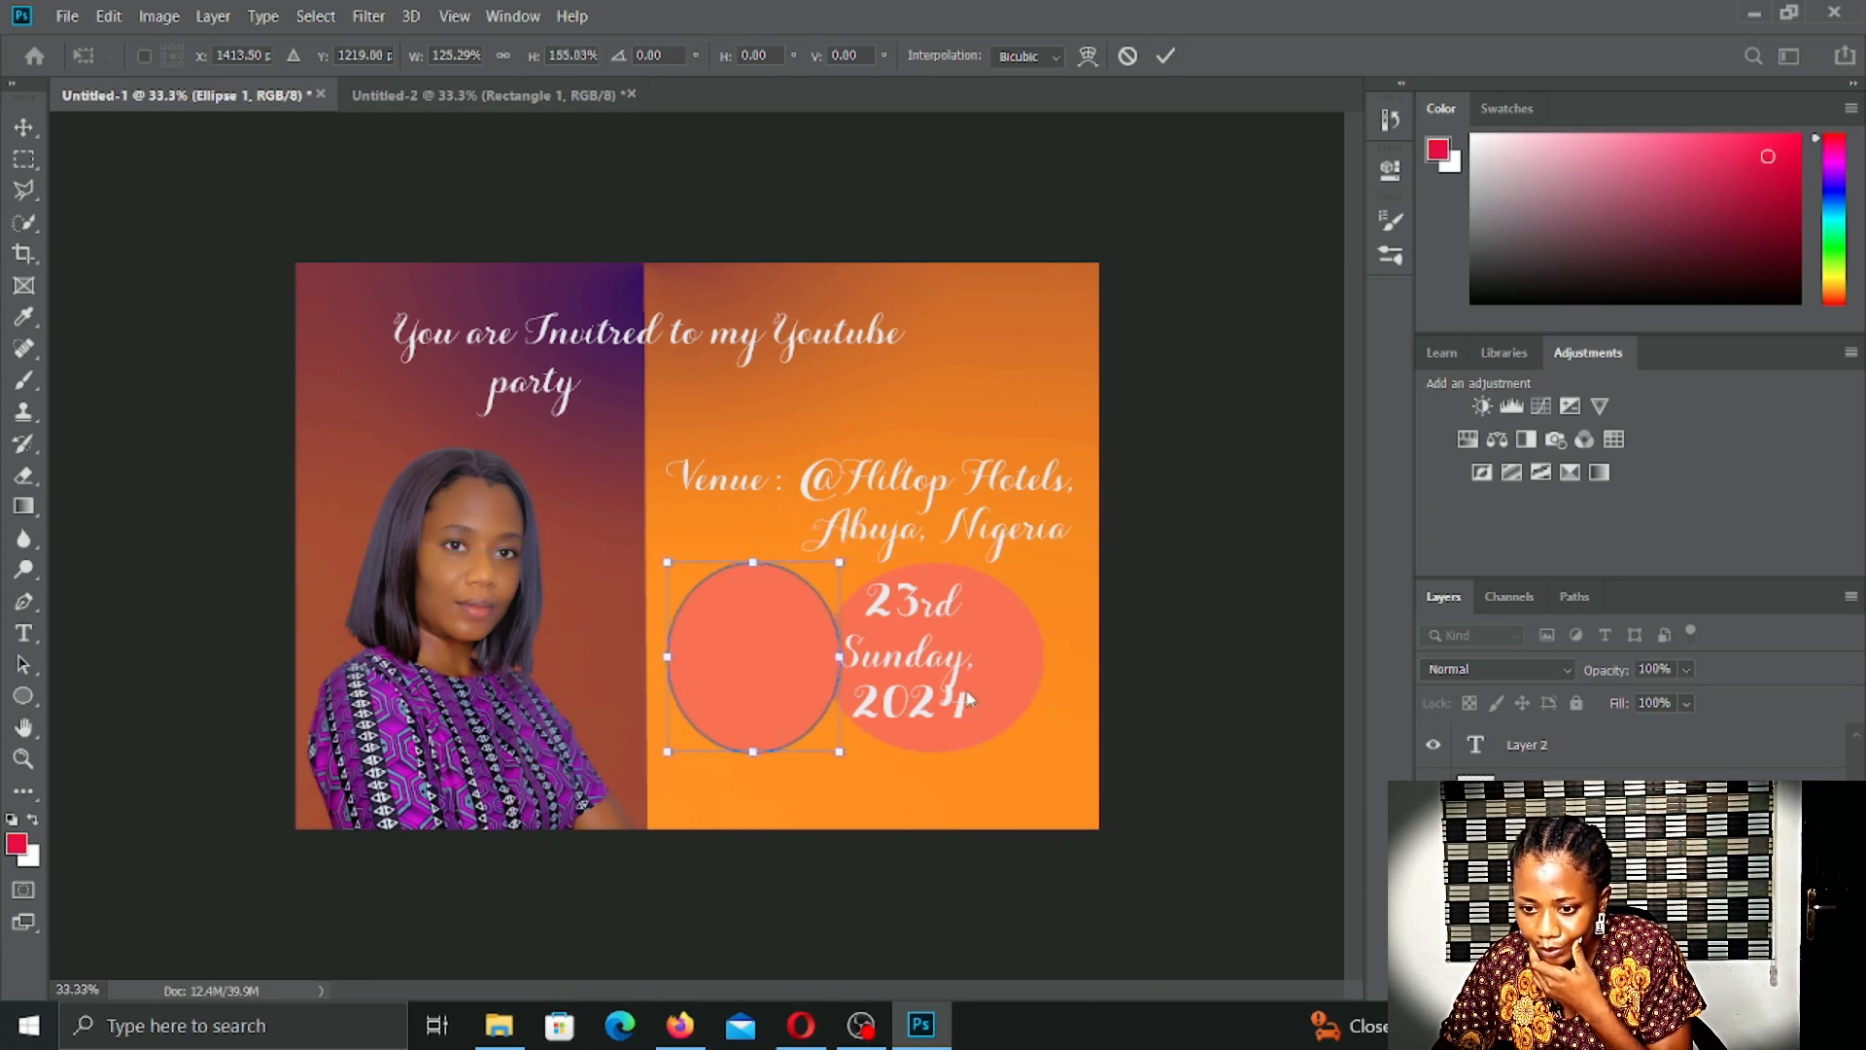
drag(842, 657, 844, 659)
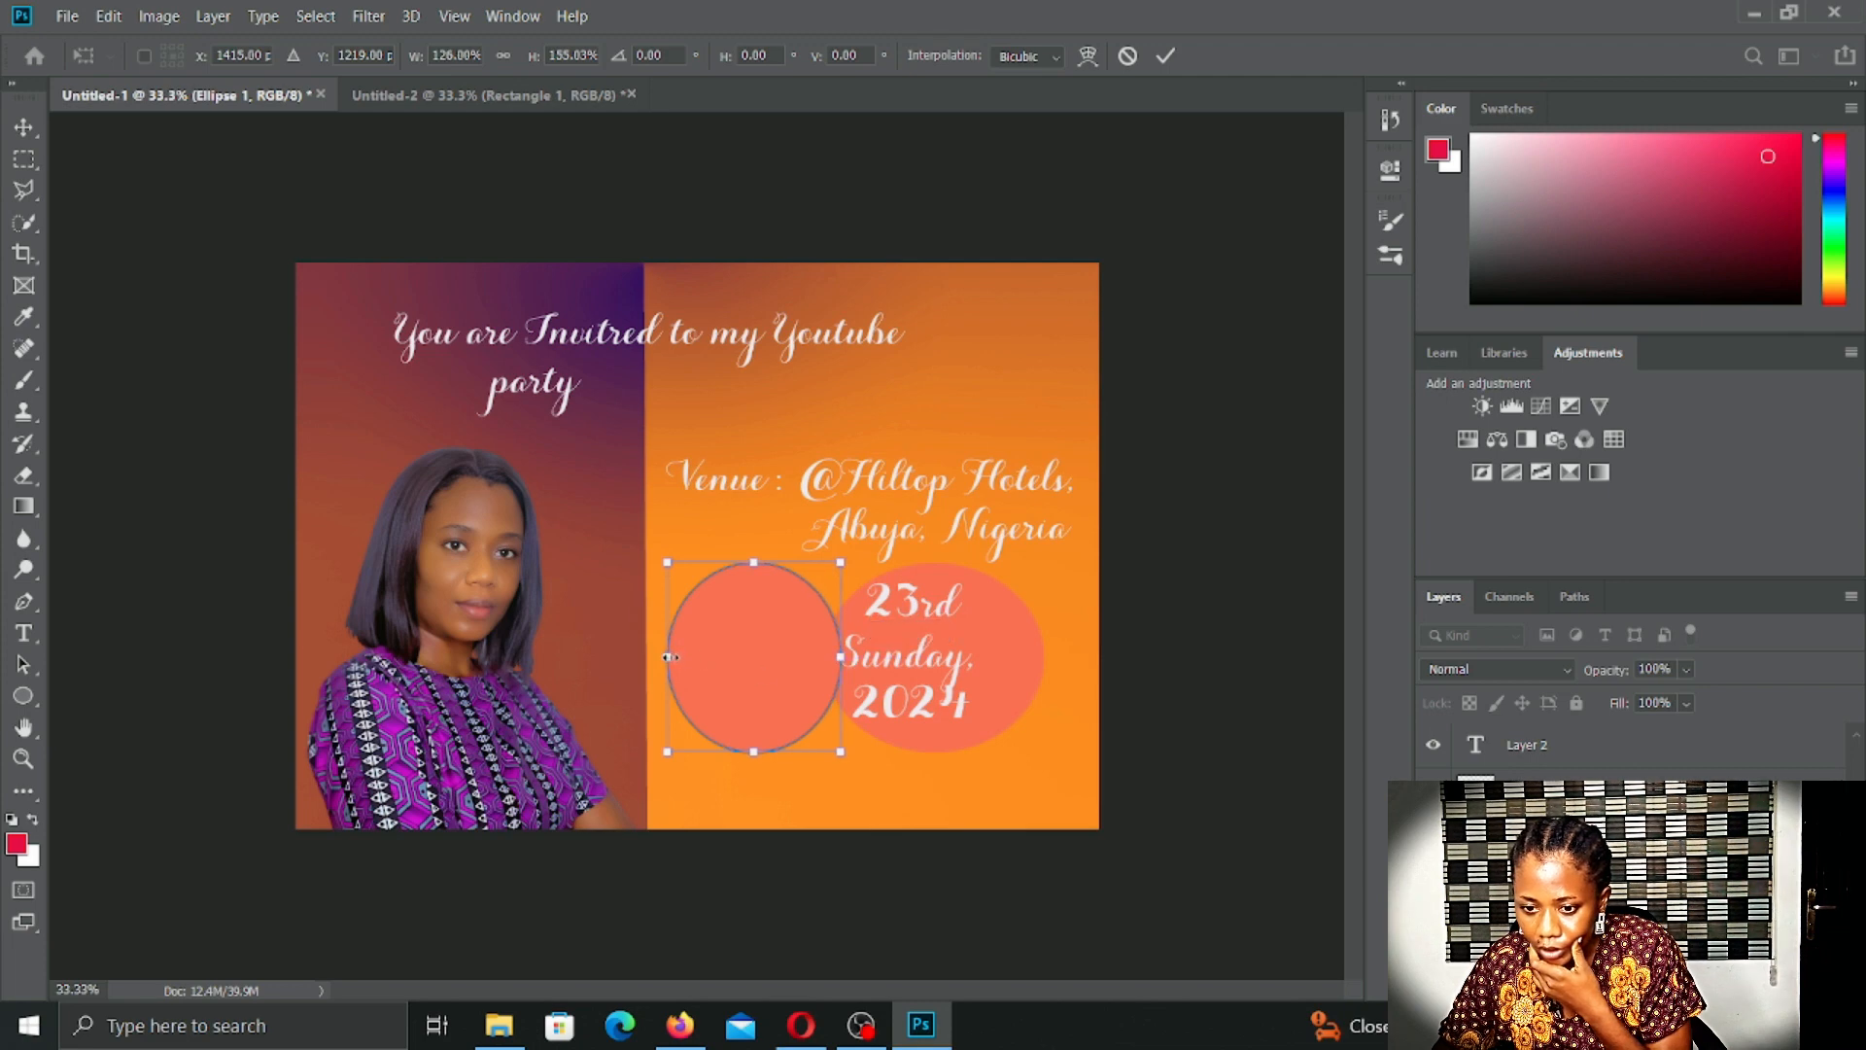
drag(679, 659, 651, 664)
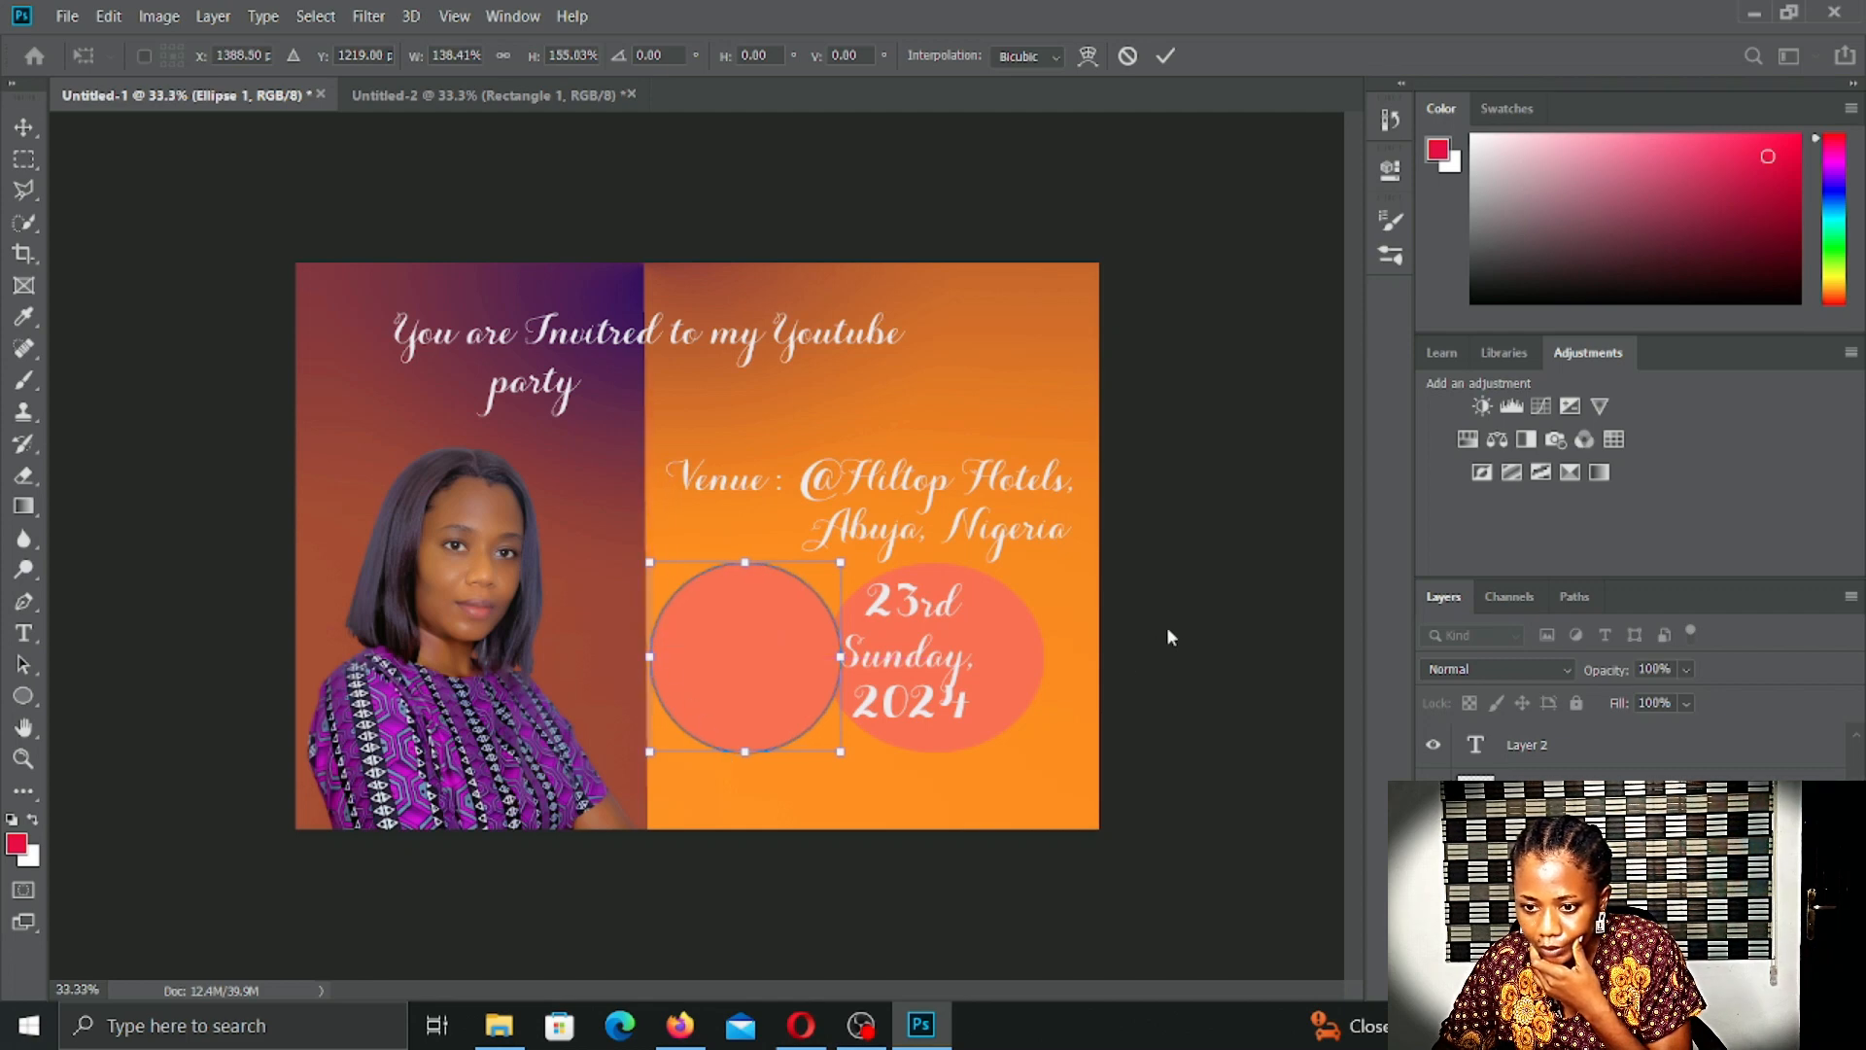
key(Return)
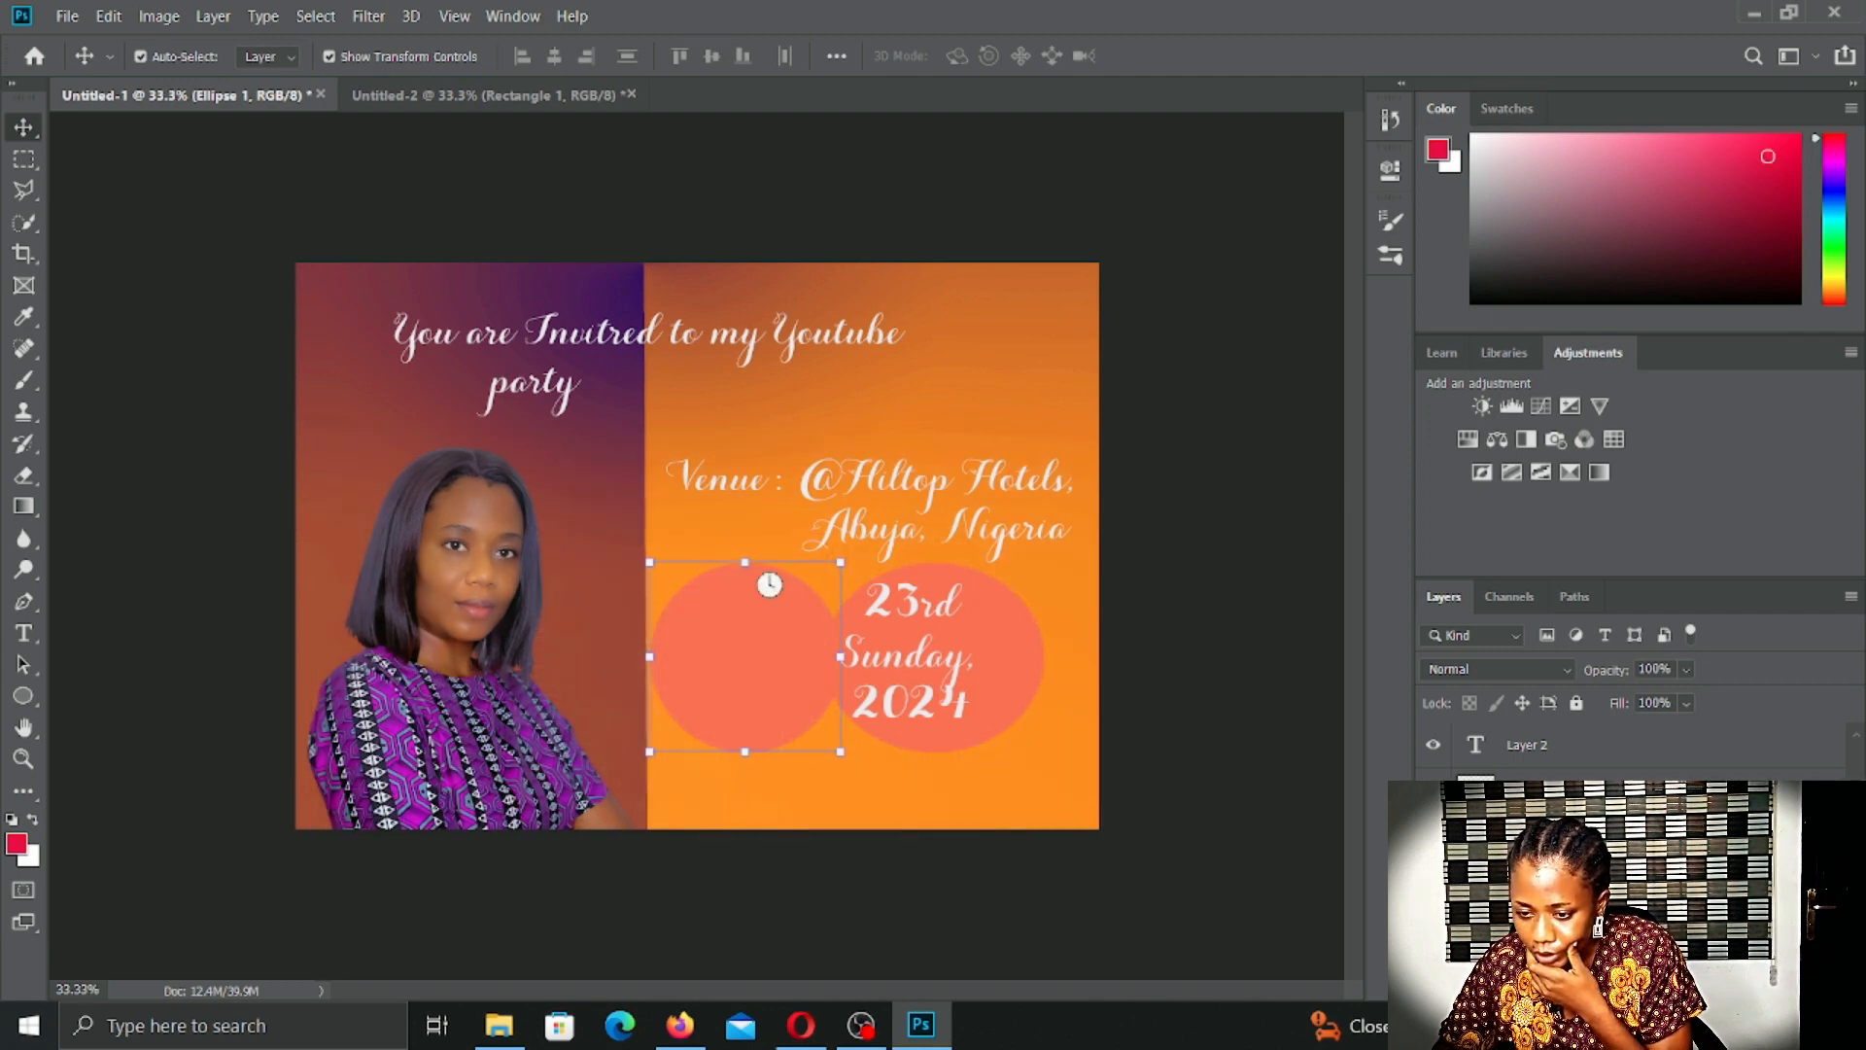
Step: Scale the clock icon to about 113% and move it left to the top center of the enlarged time ellipse
mouse_move(769, 584)
mouse_down()
mouse_move(710, 571)
mouse_move(769, 584)
mouse_up()
key(Return)
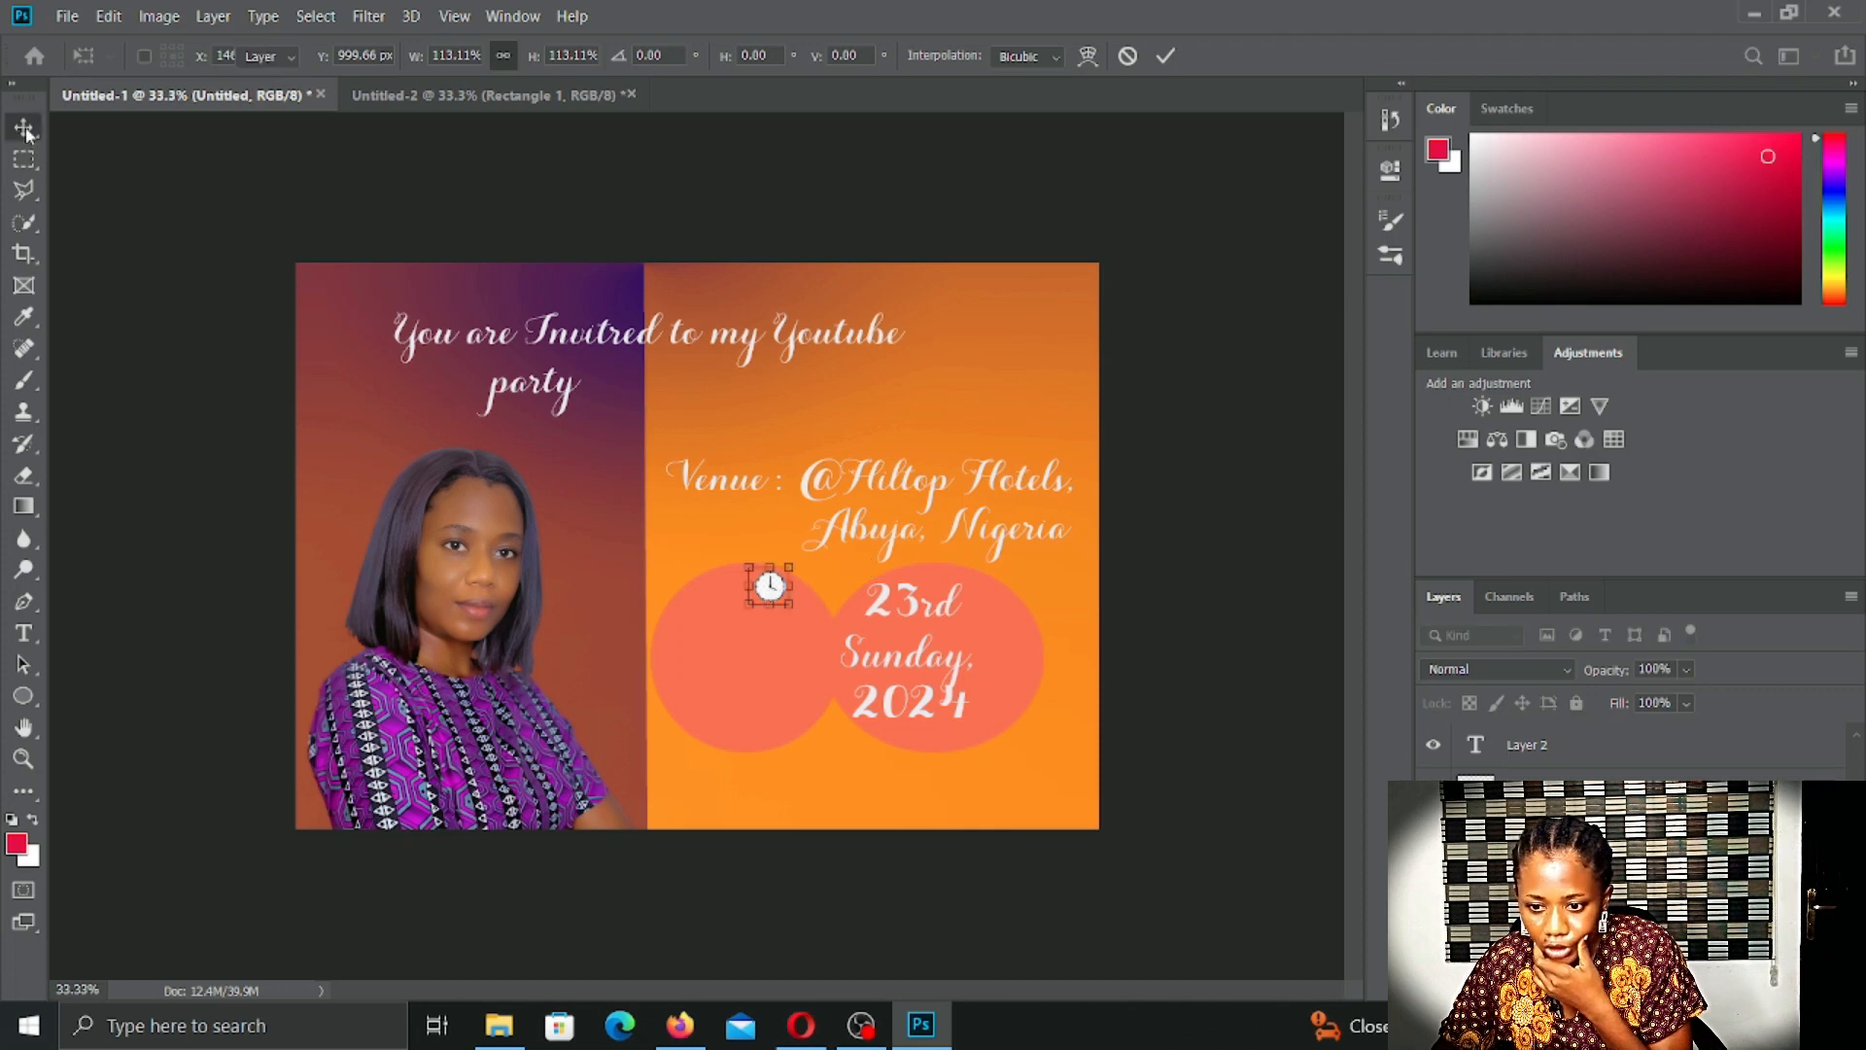
drag(769, 589, 744, 586)
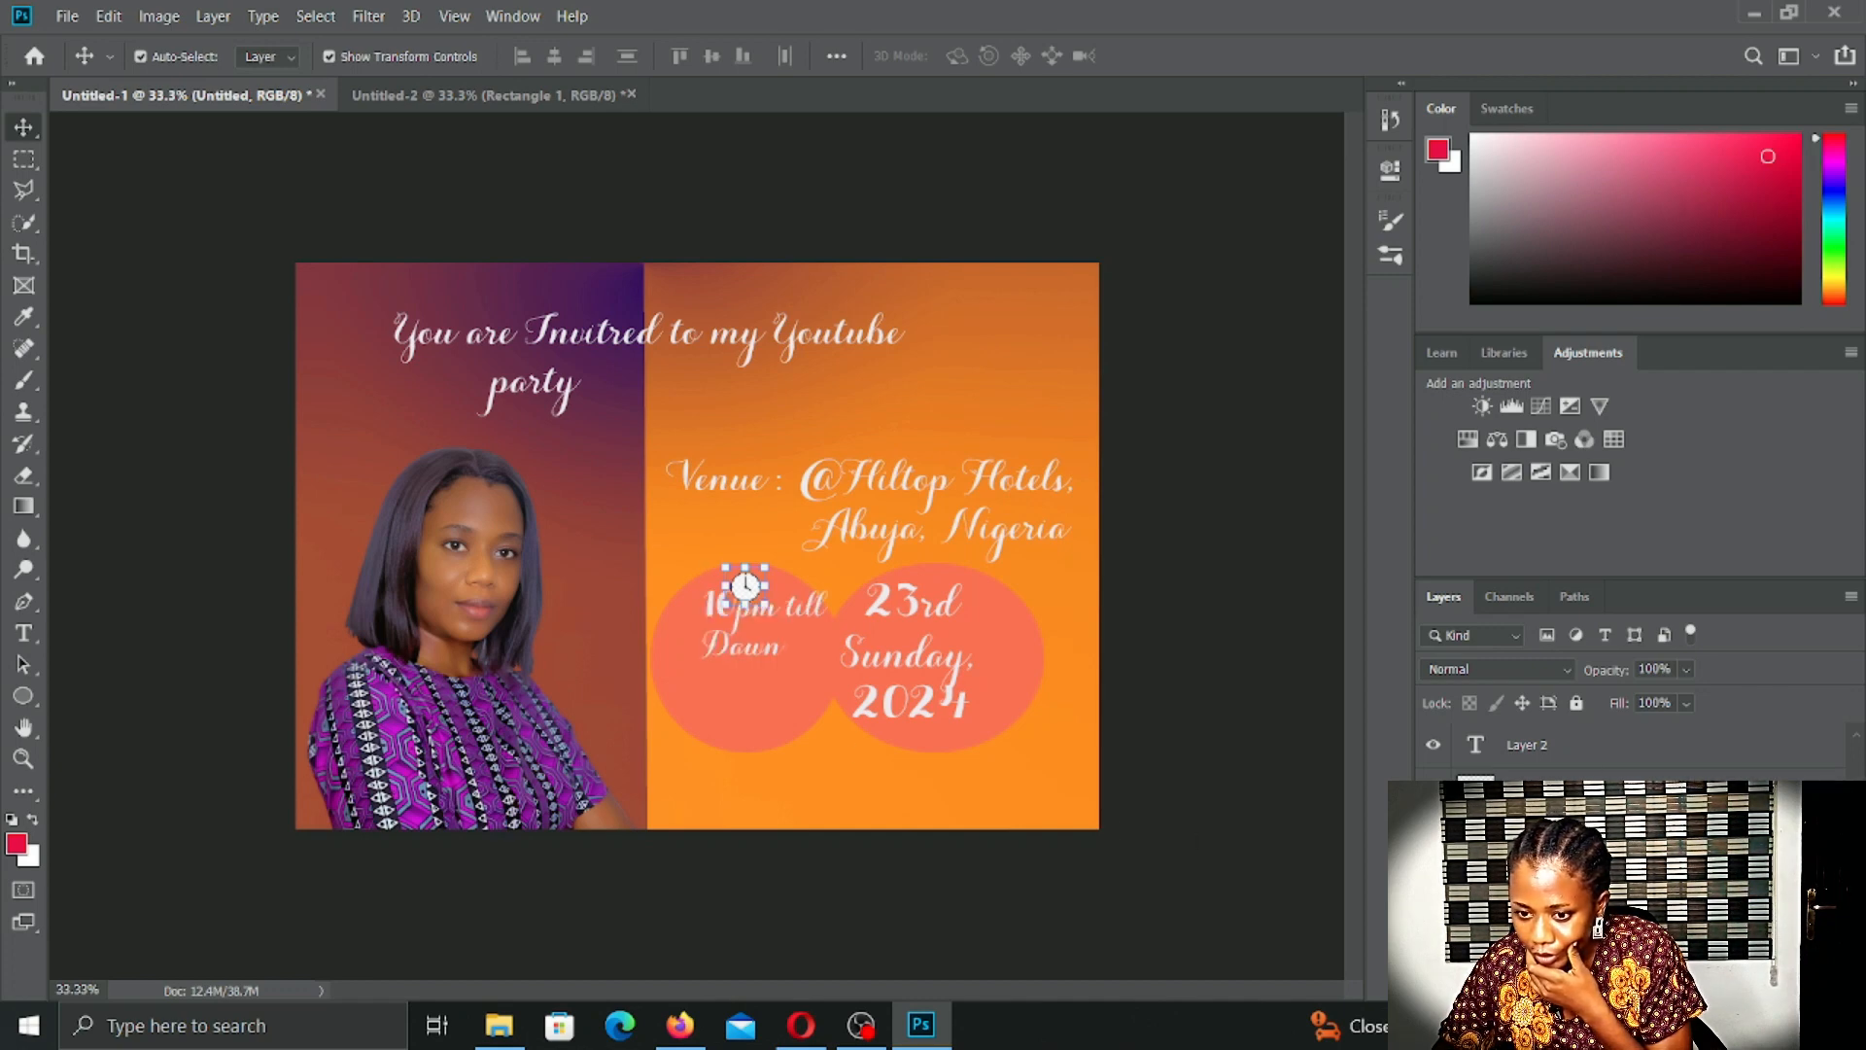
Step: Hide the clock icon and move the "10pm till Dawn" text down and left into the middle of its ellipse
key(Delete)
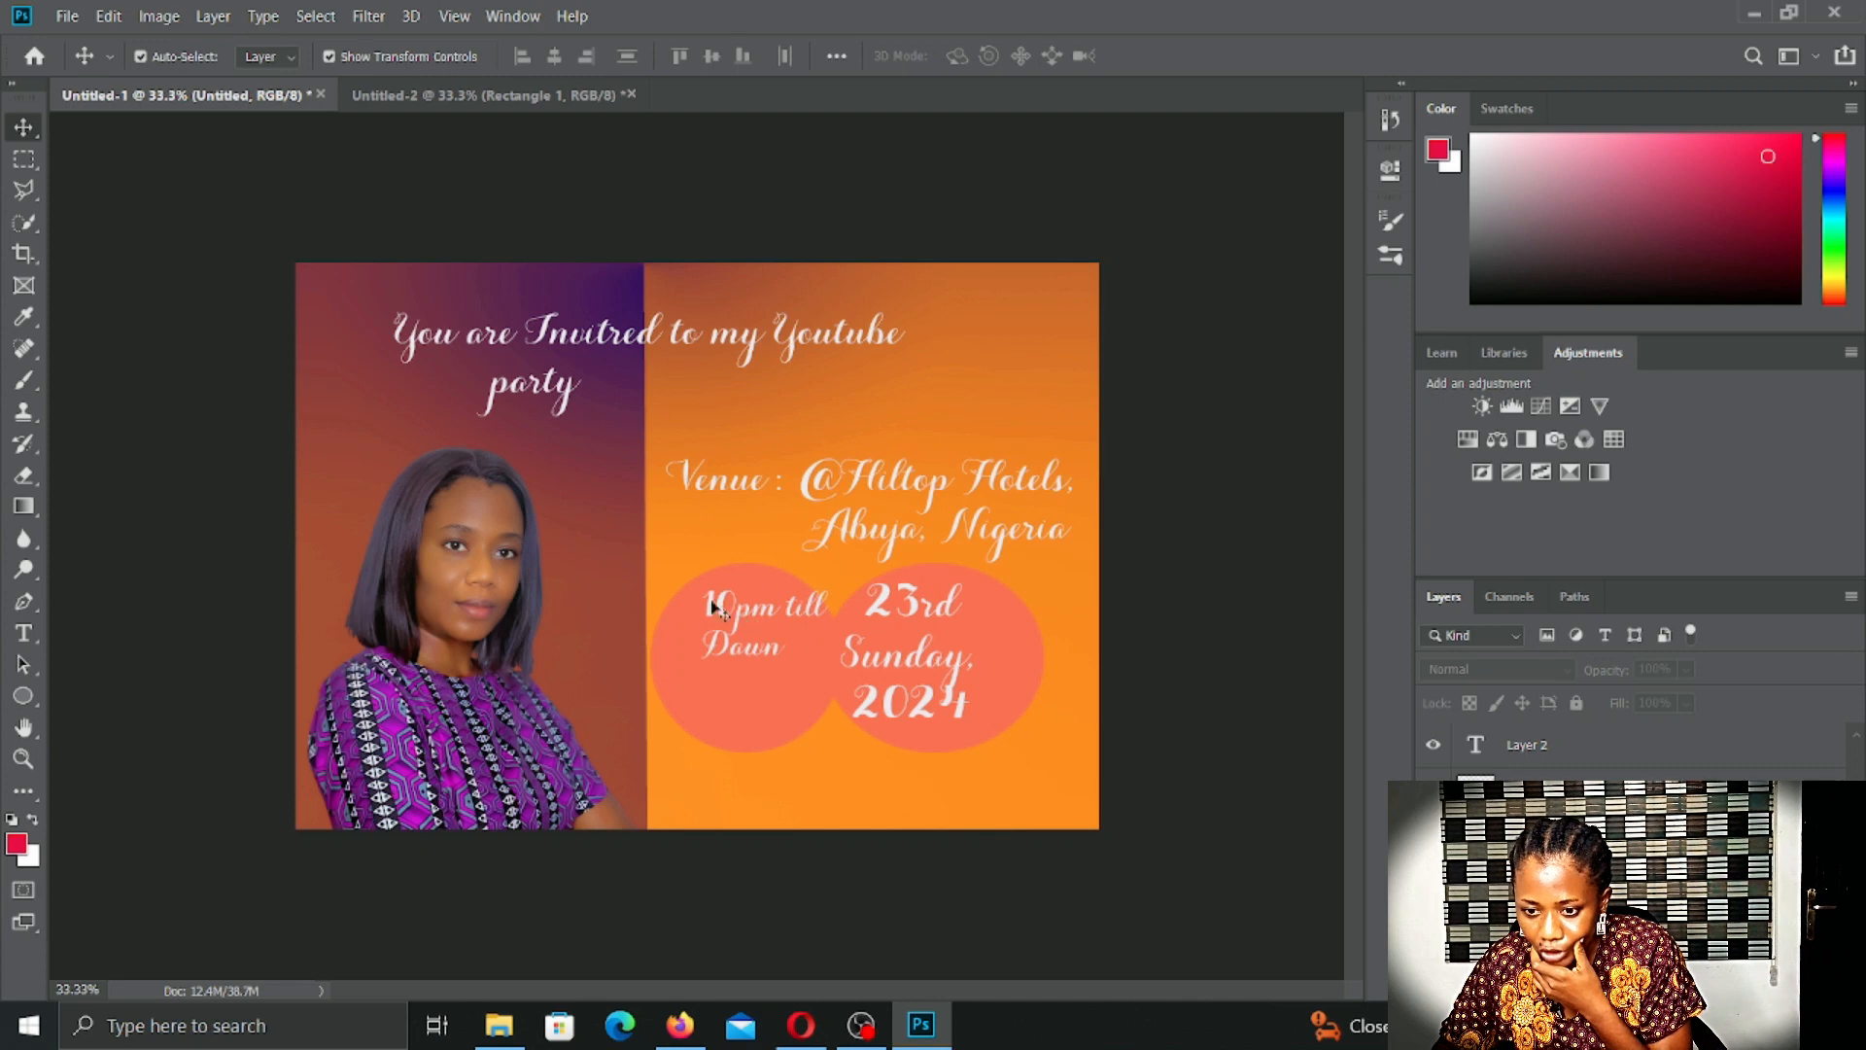
mouse_move(714, 607)
mouse_down()
mouse_move(731, 589)
mouse_move(687, 627)
mouse_up()
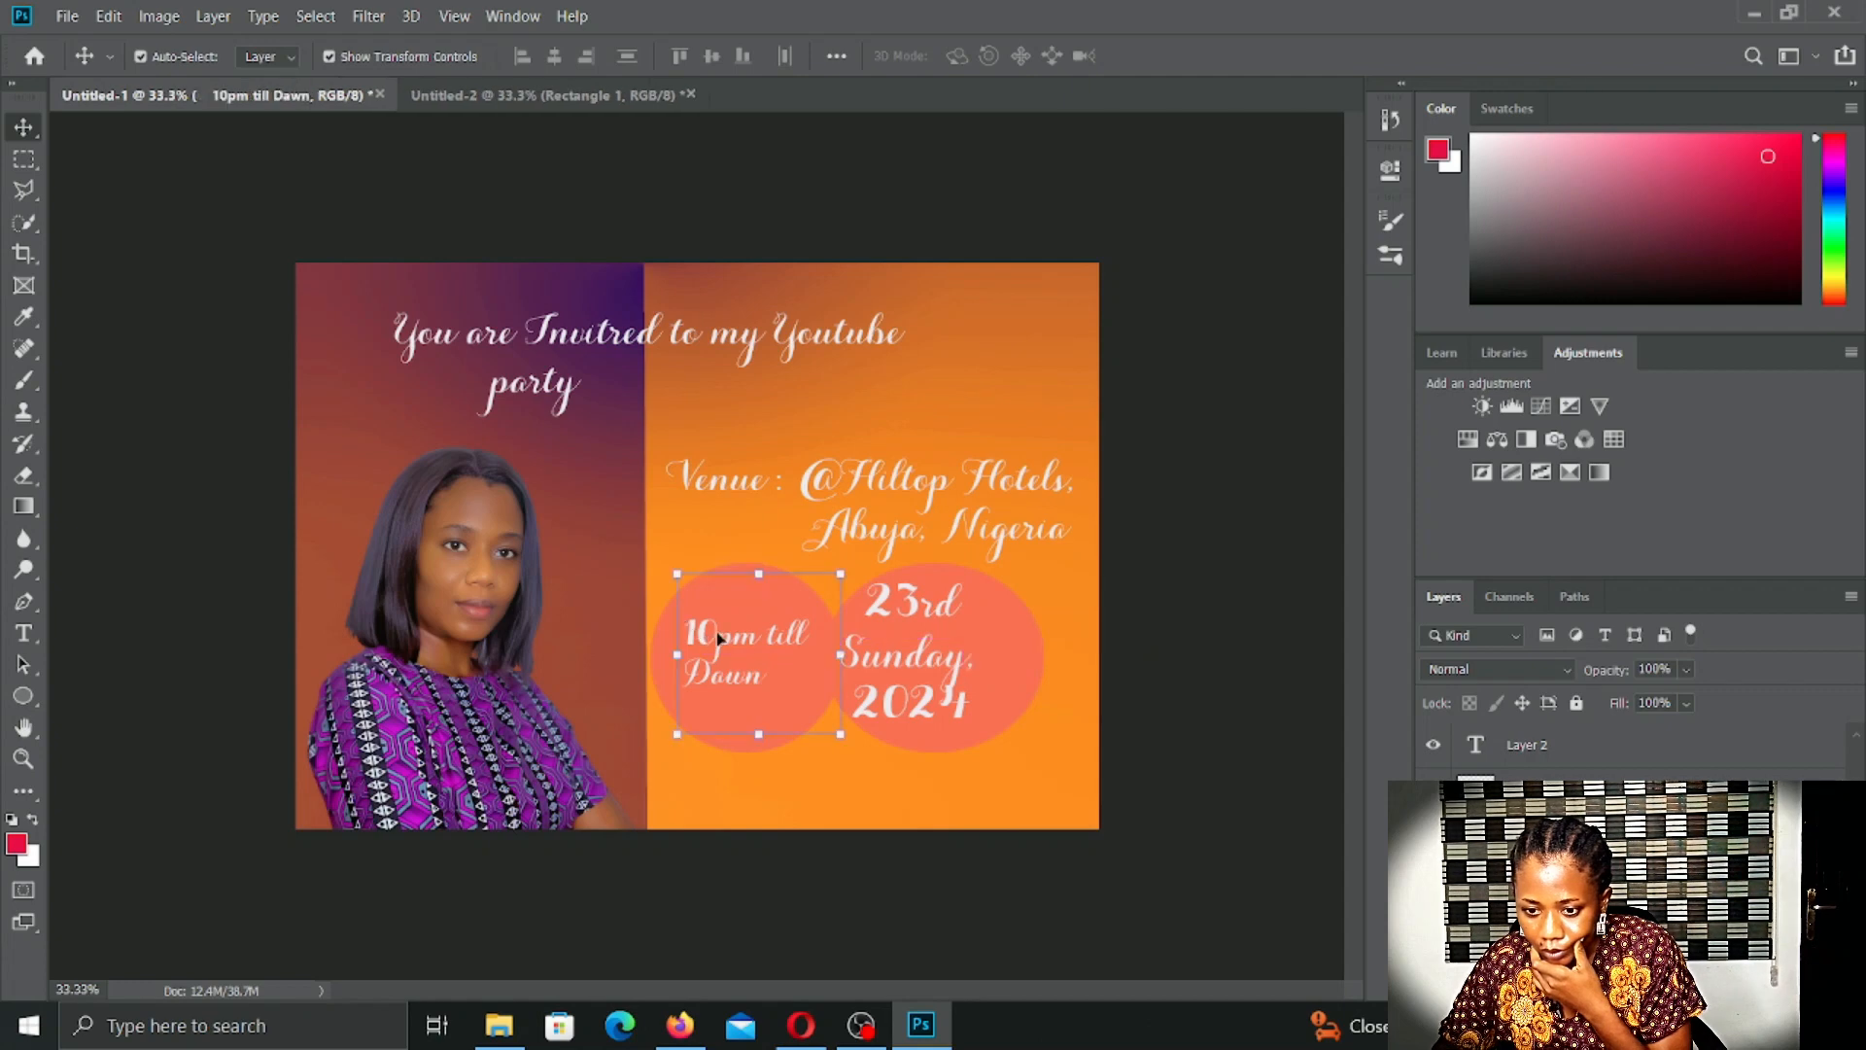
mouse_move(792, 682)
mouse_down()
mouse_move(750, 678)
mouse_move(777, 681)
mouse_up()
Step: Set the "10pm till Dawn" text to 30 pt after trying 24 pt, commit it, and show the clock icon again
double_click(773, 678)
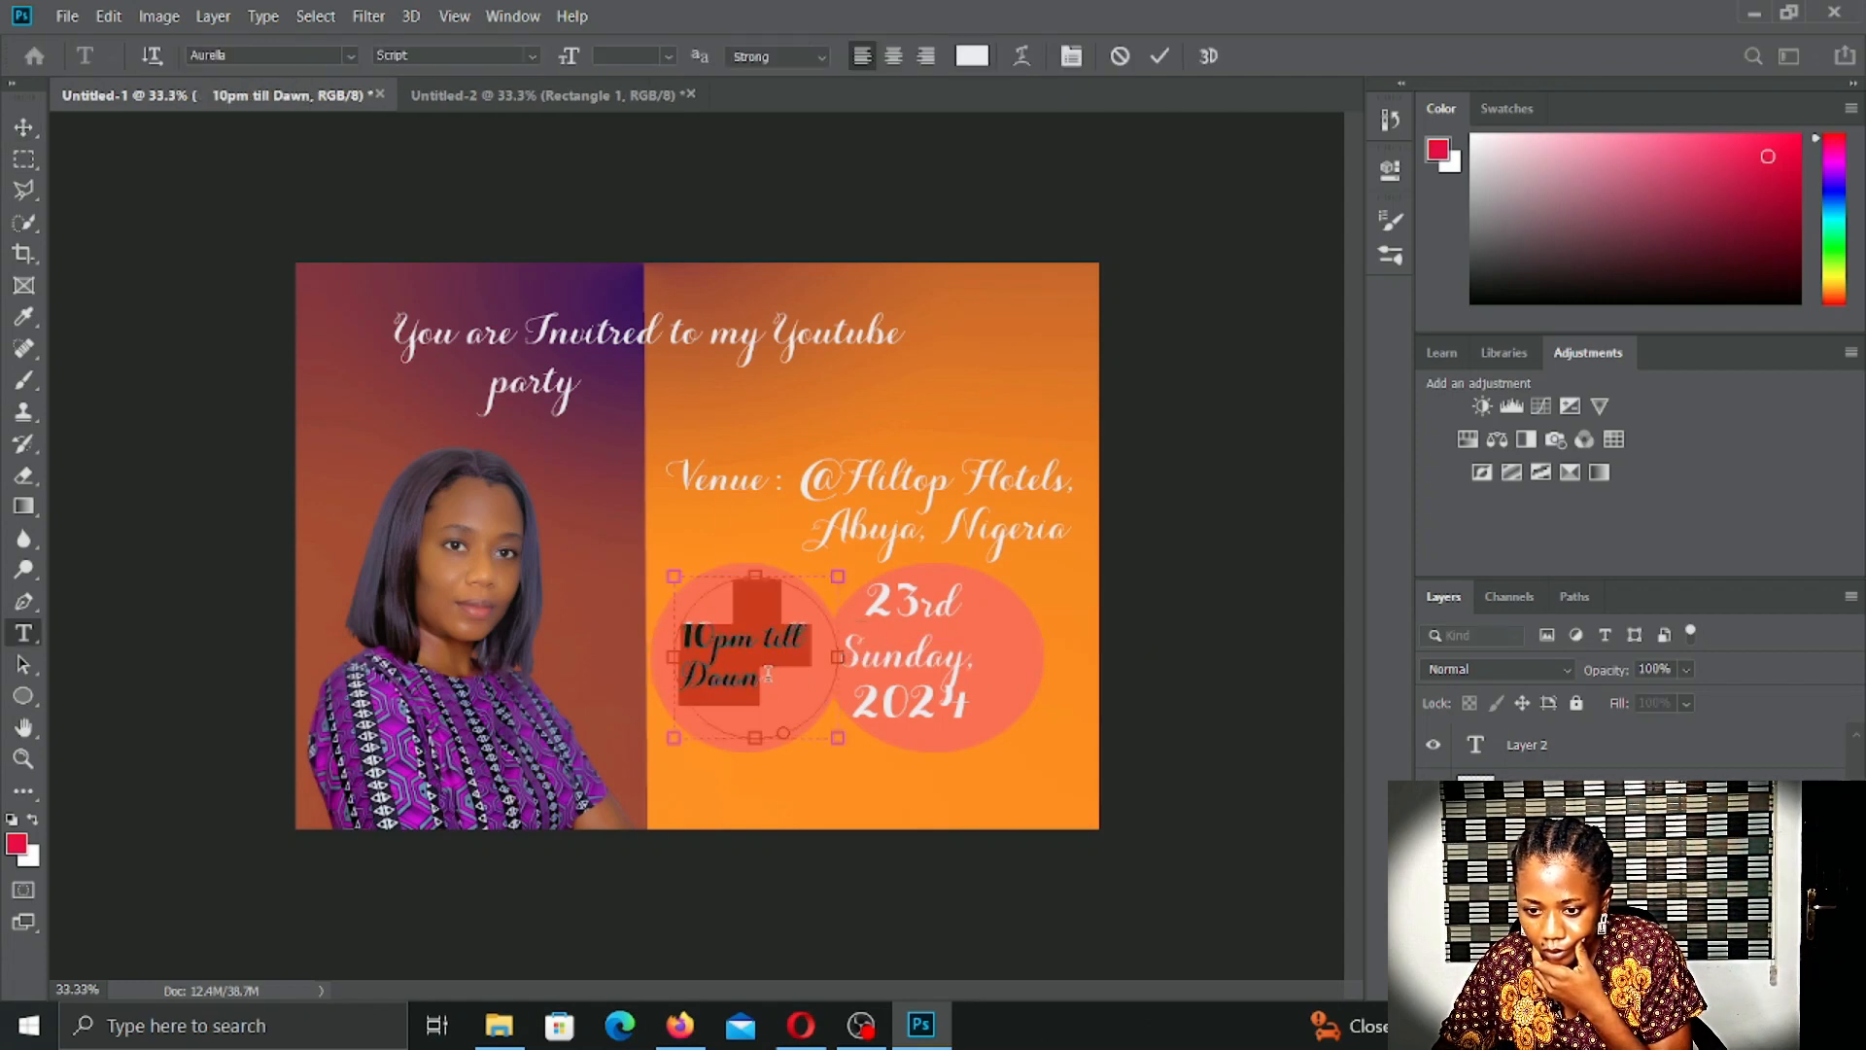
click(670, 57)
click(624, 276)
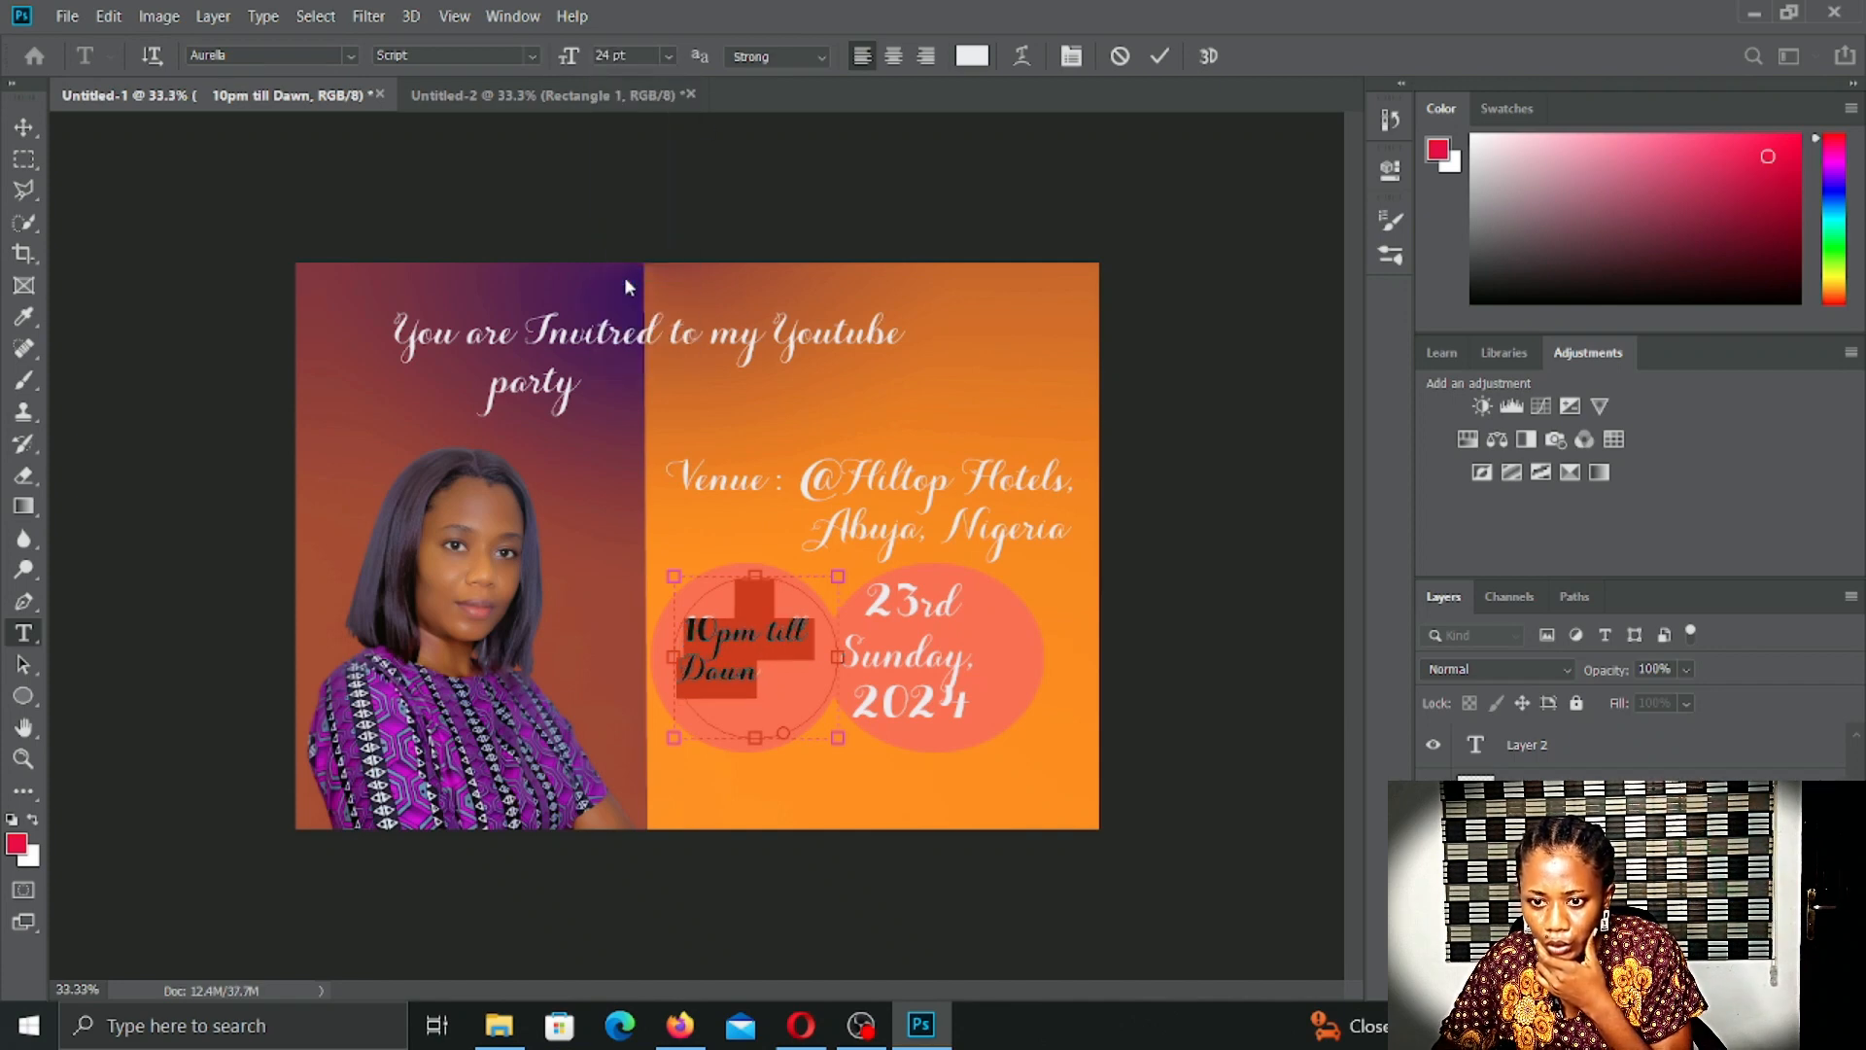
click(669, 56)
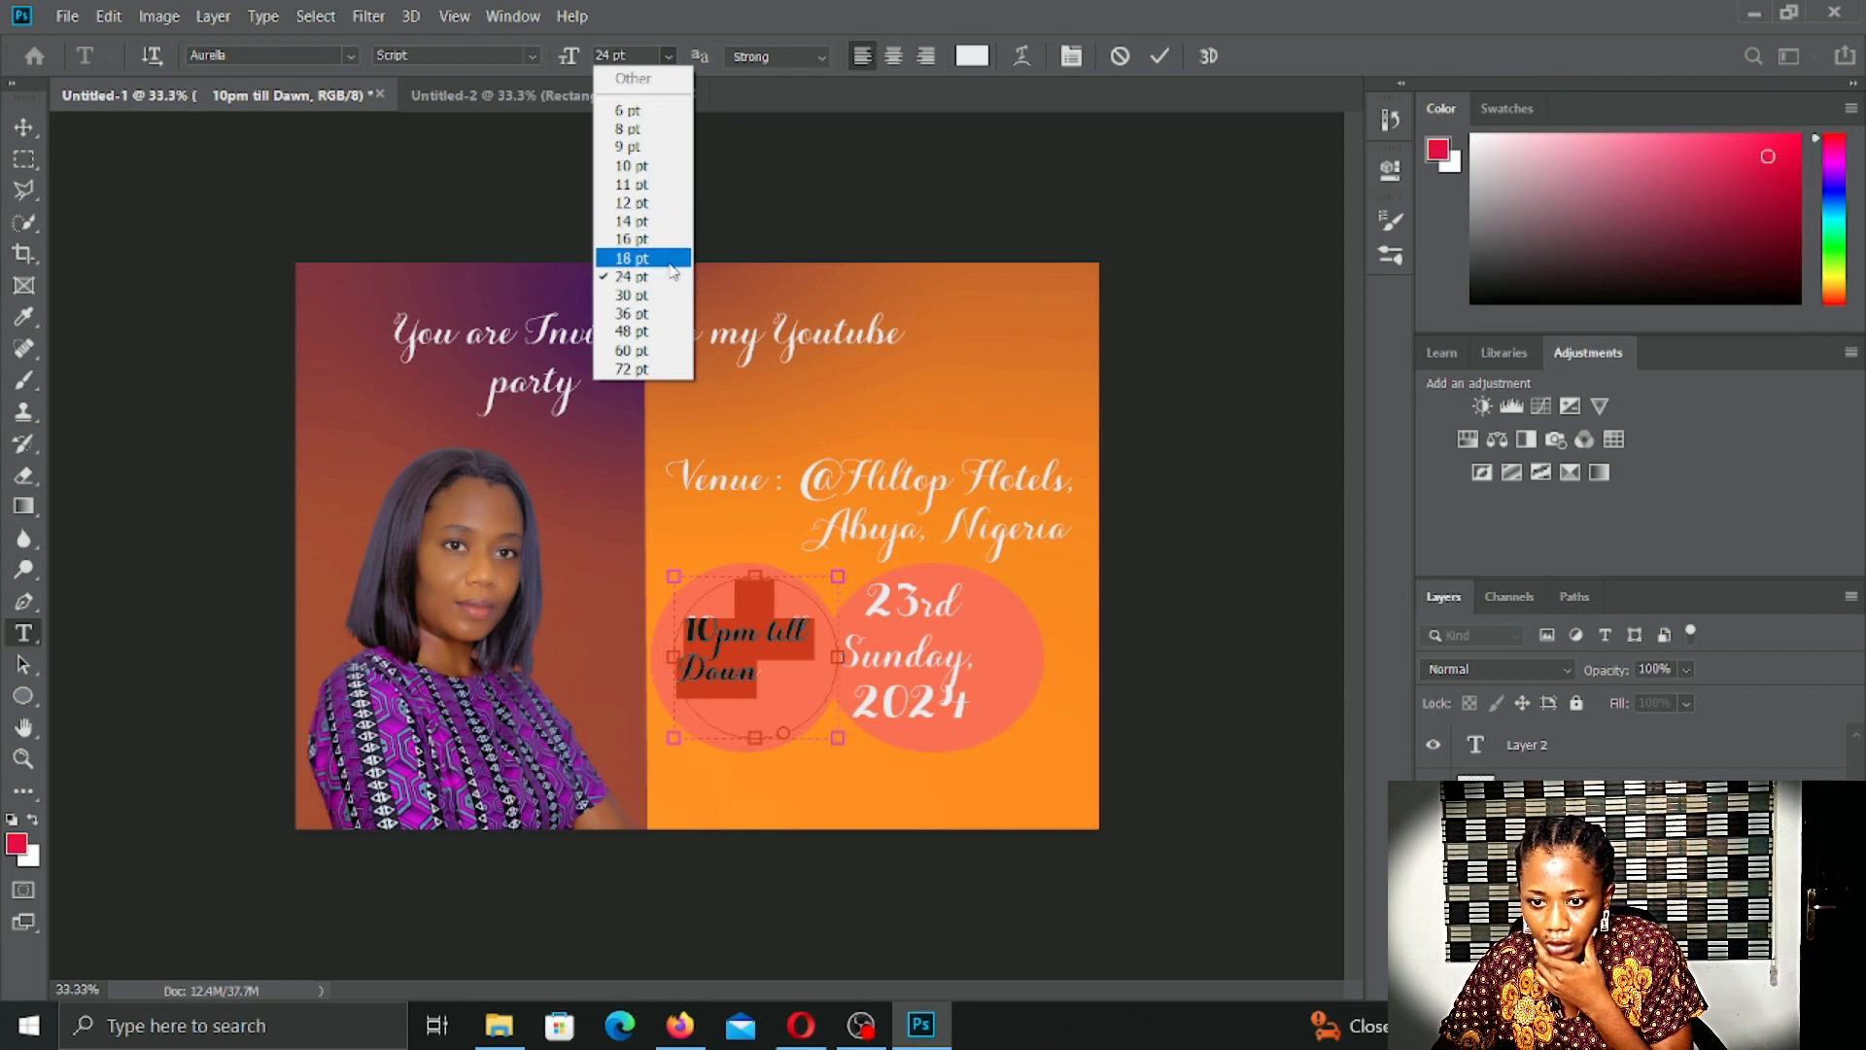
click(628, 297)
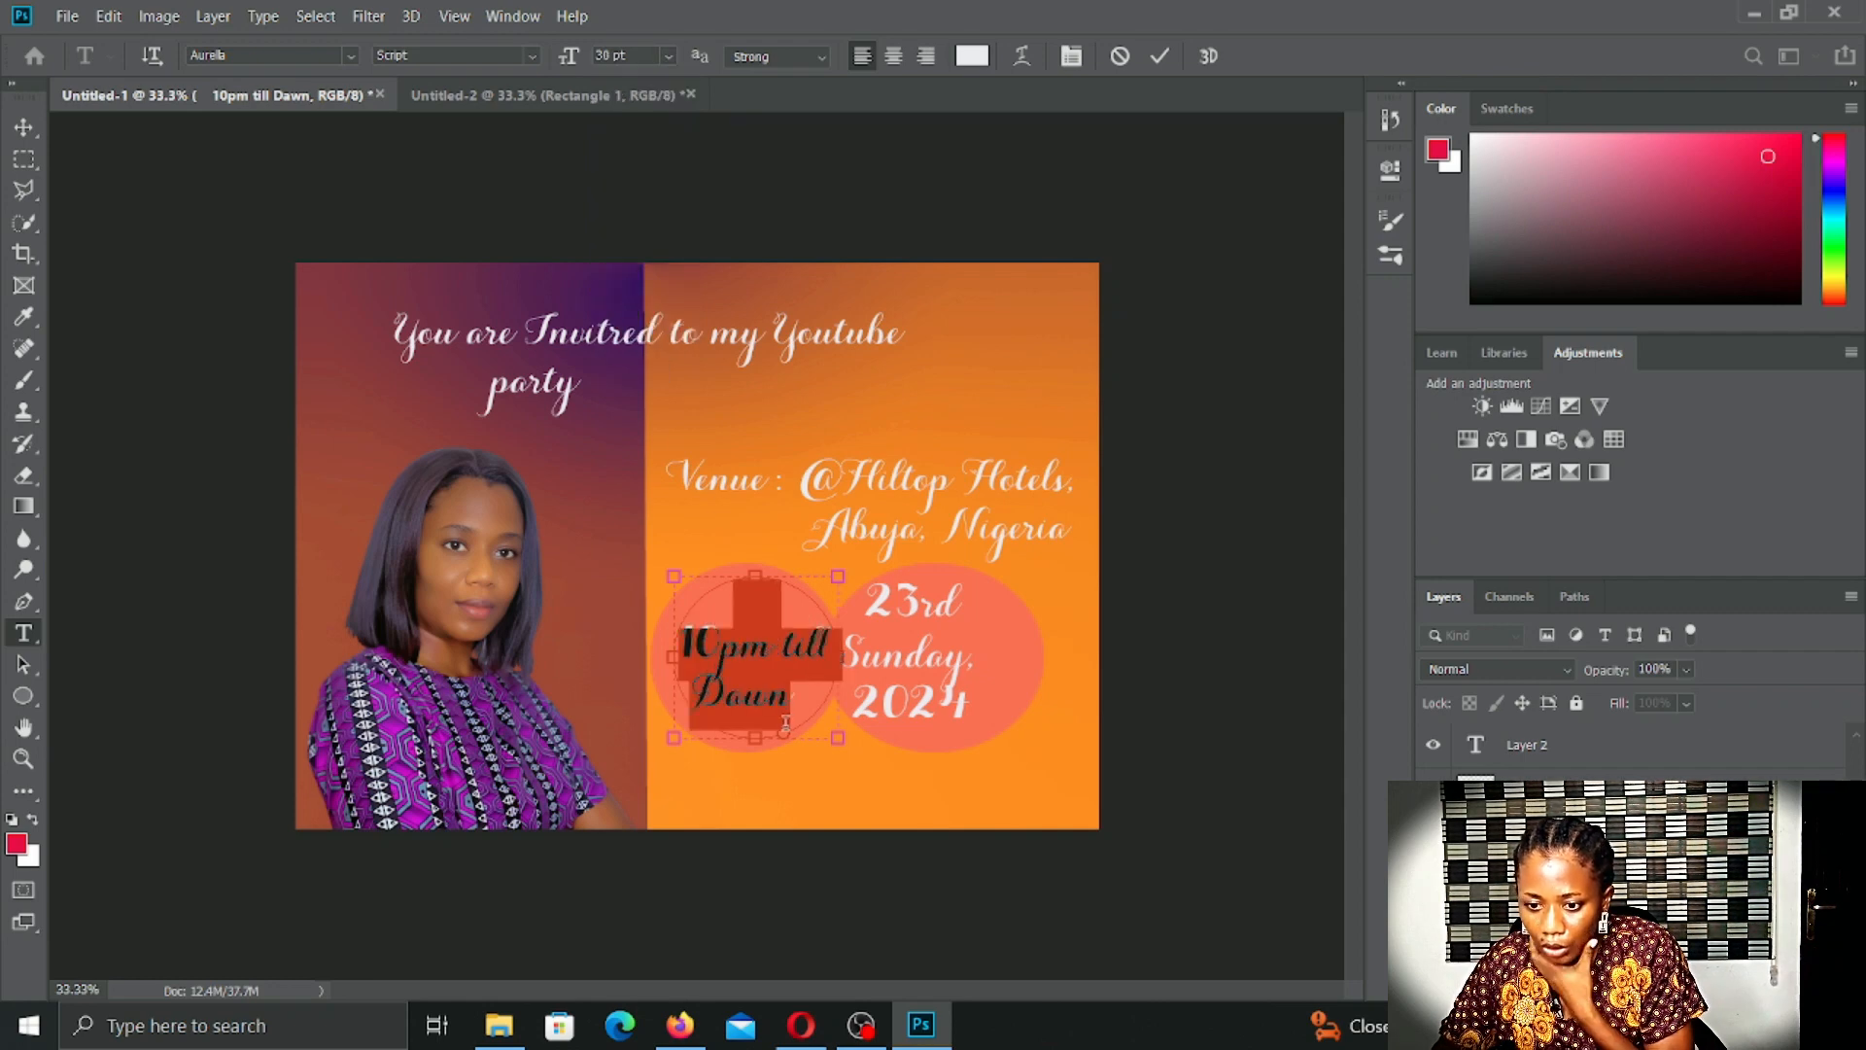
click(1141, 703)
key(v)
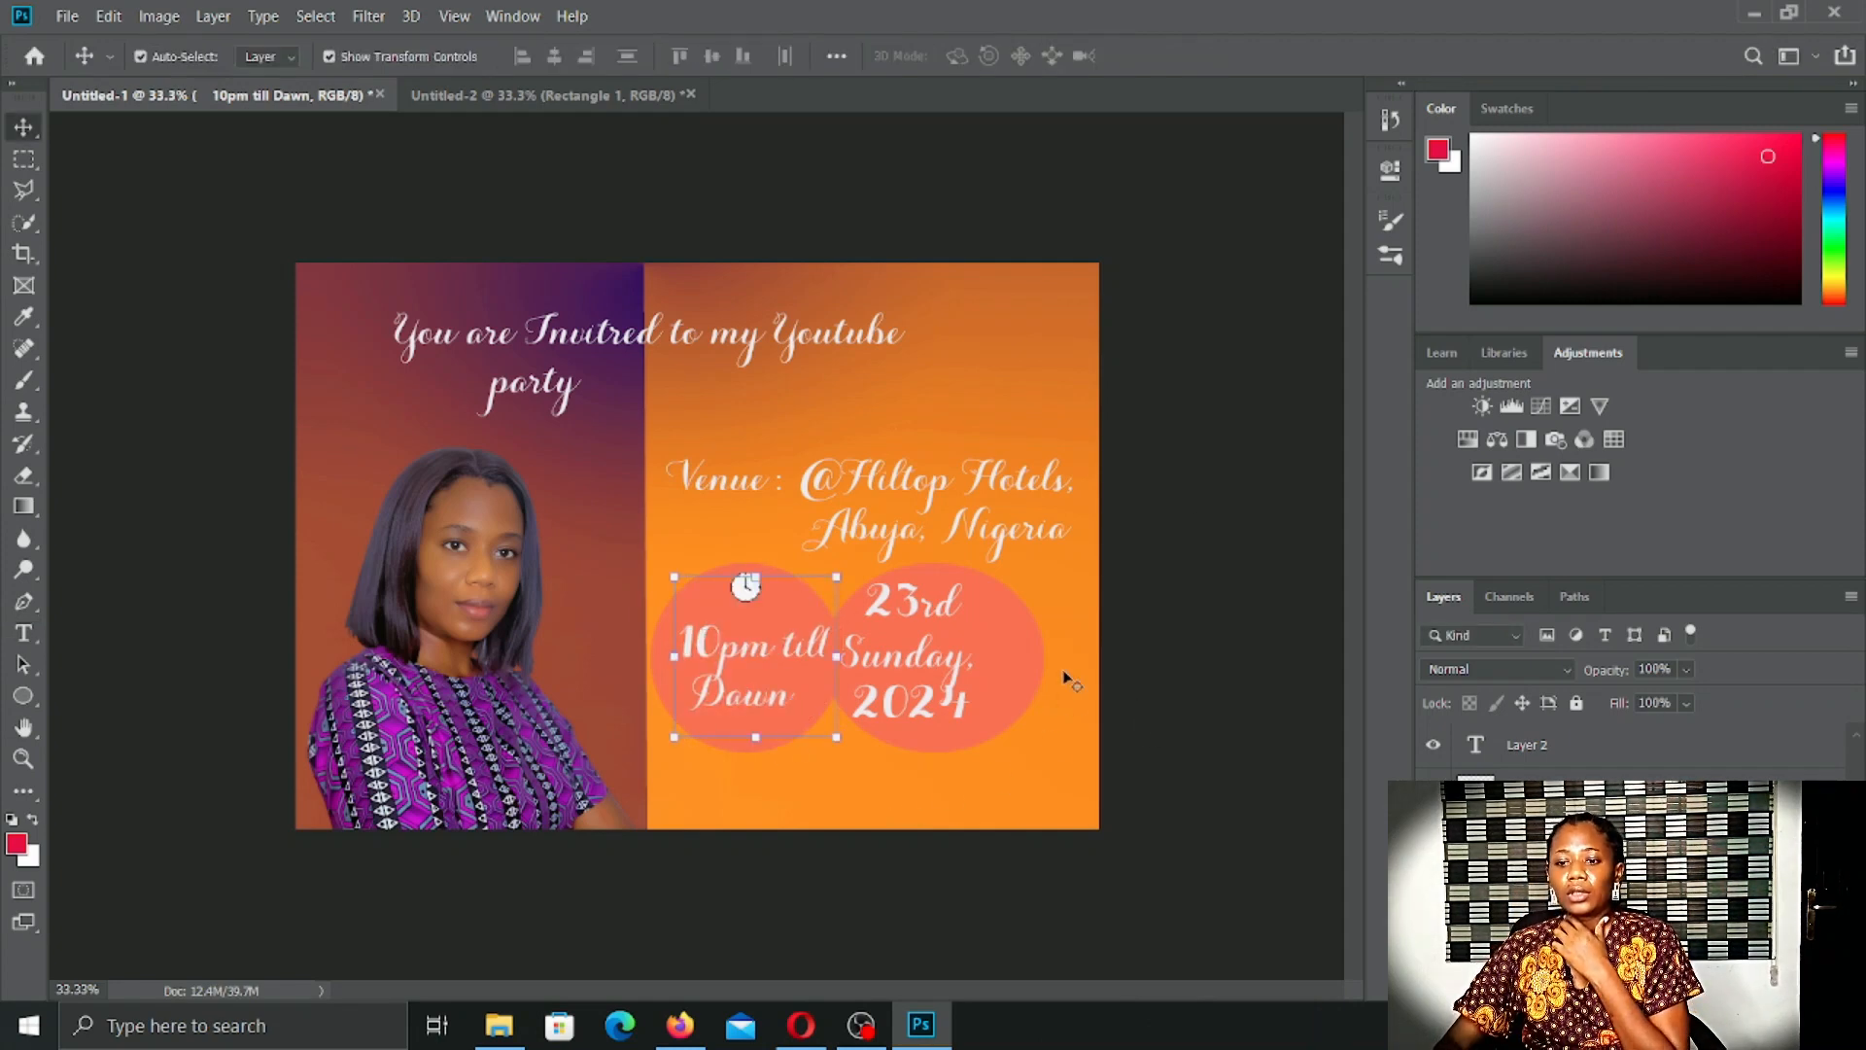
click(1176, 573)
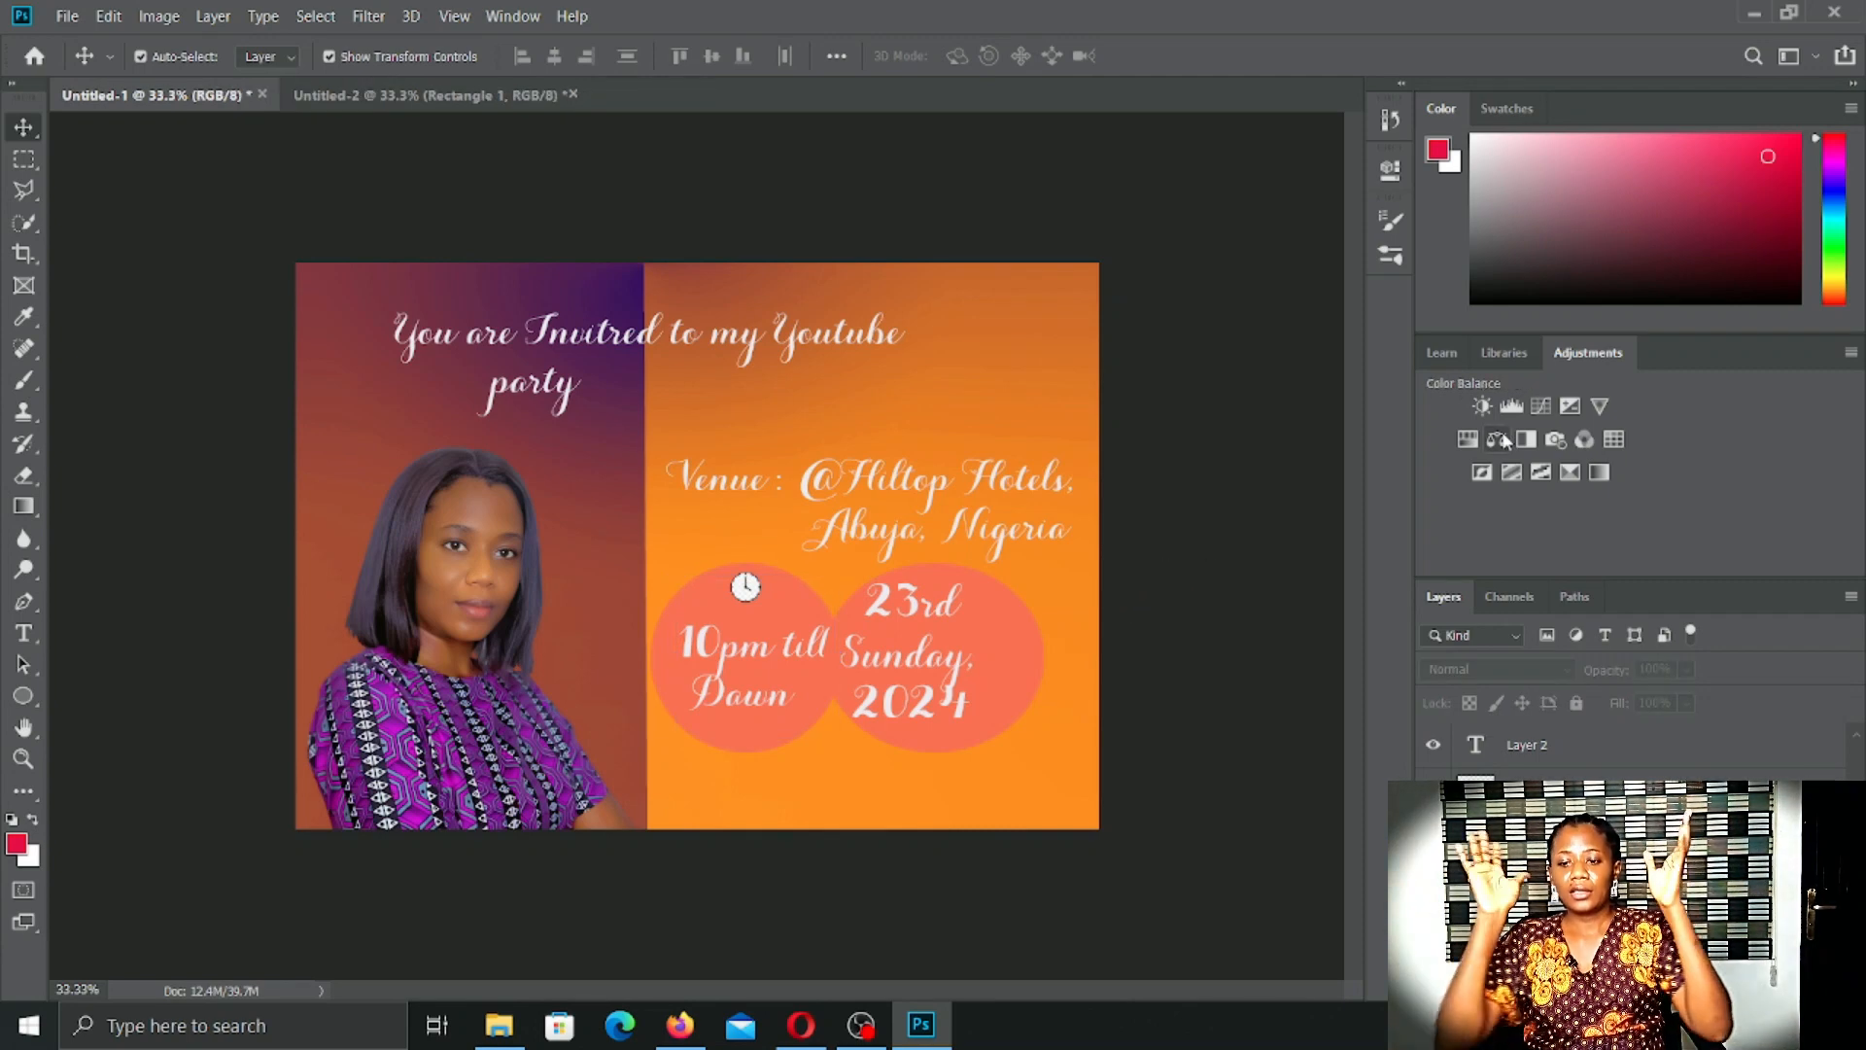